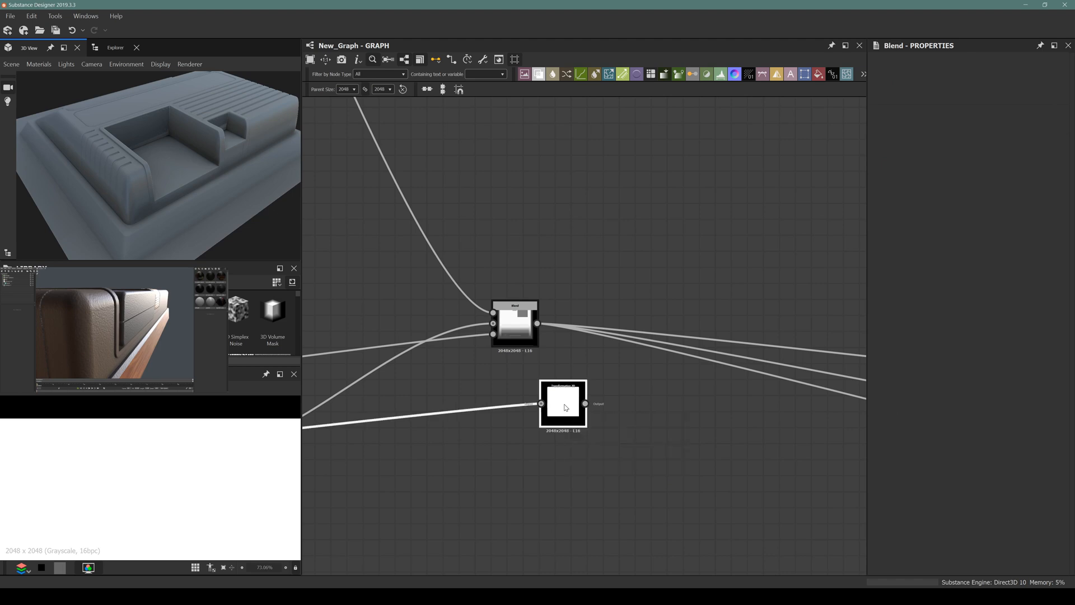
Step: Delete the leftover Transformation 2D node below the Blend that has three outgoing connections
{"action": "left_click", "coordinate": [565, 408]}
{"action": "scroll", "coordinate": [565, 405], "scroll_direction": "down", "scroll_amount": 6}
{"action": "scroll", "coordinate": [565, 406], "scroll_direction": "up", "scroll_amount": 2}
{"action": "middle_click_drag", "start_coordinate": [511, 245], "coordinate": [583, 447]}
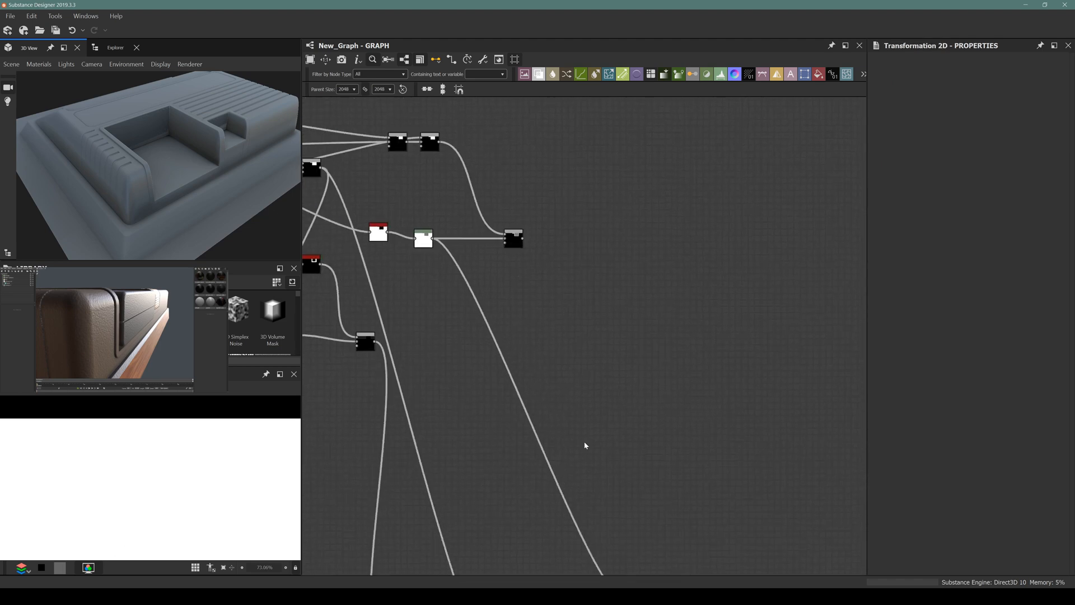
Step: Delete the three unused Blend nodes at the end of the upper branch, keeping the Invert Grayscale branch
{"action": "scroll", "coordinate": [577, 434], "scroll_direction": "down", "scroll_amount": 3}
{"action": "scroll", "coordinate": [504, 328], "scroll_direction": "up", "scroll_amount": 5}
{"action": "double_click", "coordinate": [572, 281]}
{"action": "key", "text": "Delete"}
{"action": "middle_click_drag", "start_coordinate": [454, 191], "coordinate": [642, 337]}
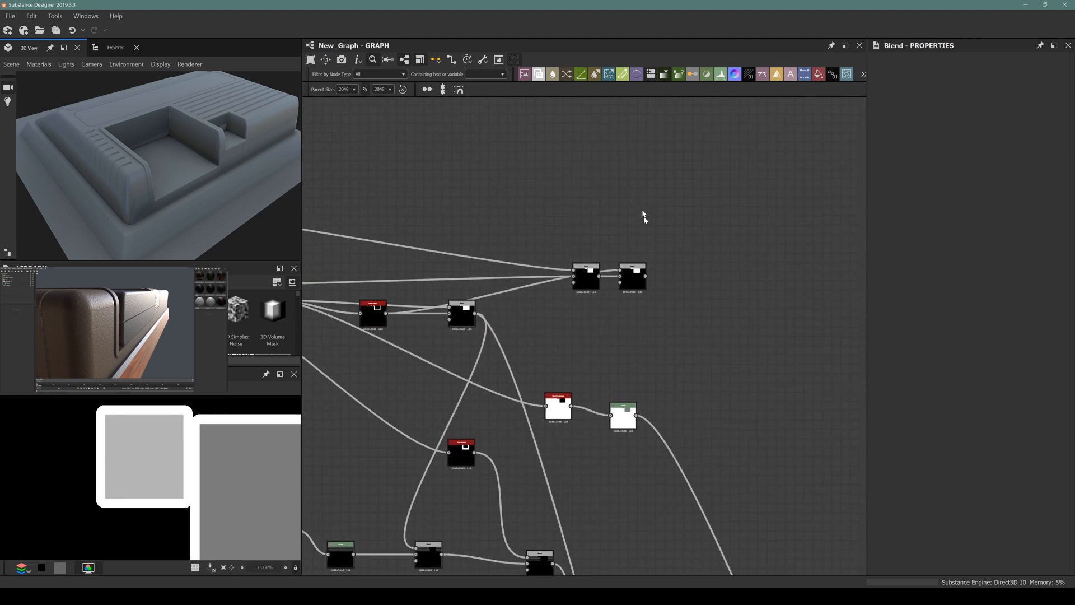
{"action": "left_click_drag", "start_coordinate": [645, 204], "coordinate": [552, 307]}
{"action": "key", "text": "Delete"}
Step: Preview the Add (Linear Dodge) Blend after the Edge Detect node and examine its two-square mask against the 3D recess
{"action": "scroll", "coordinate": [559, 307], "scroll_direction": "down", "scroll_amount": 5}
{"action": "middle_click_drag", "start_coordinate": [485, 319], "coordinate": [453, 205]}
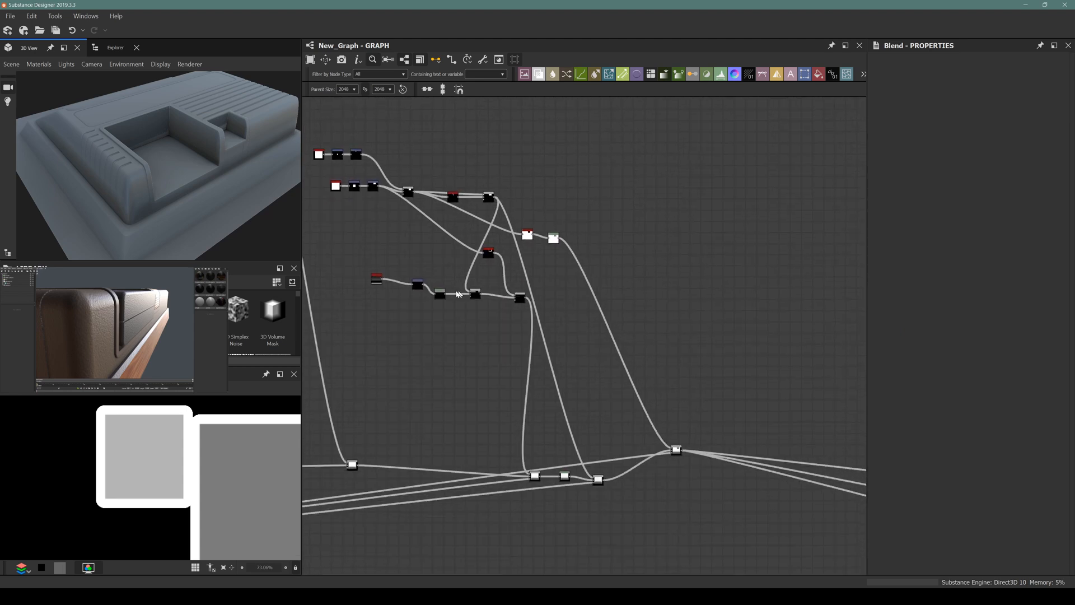
{"action": "scroll", "coordinate": [504, 236], "scroll_direction": "up", "scroll_amount": 6}
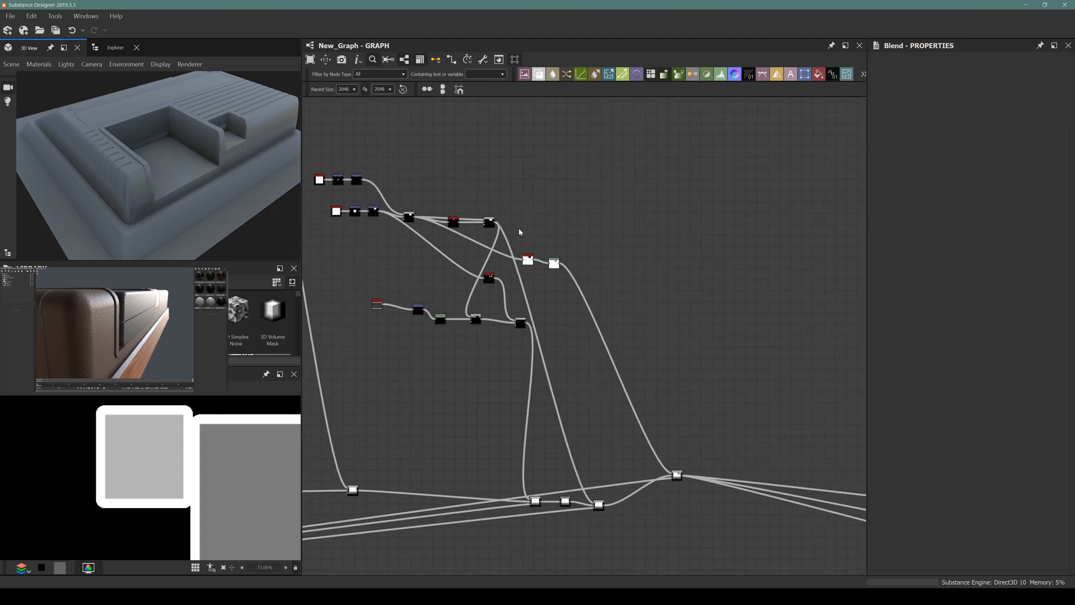
{"action": "double_click", "coordinate": [491, 236]}
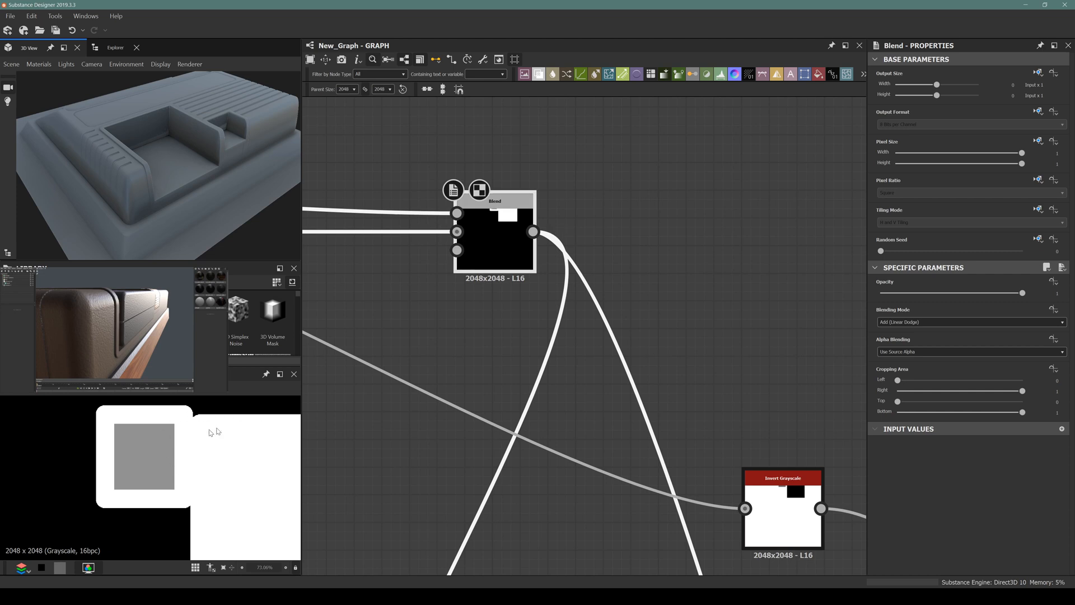
{"action": "scroll", "coordinate": [212, 432], "scroll_direction": "down", "scroll_amount": 3}
{"action": "scroll", "coordinate": [124, 183], "scroll_direction": "up", "scroll_amount": 5}
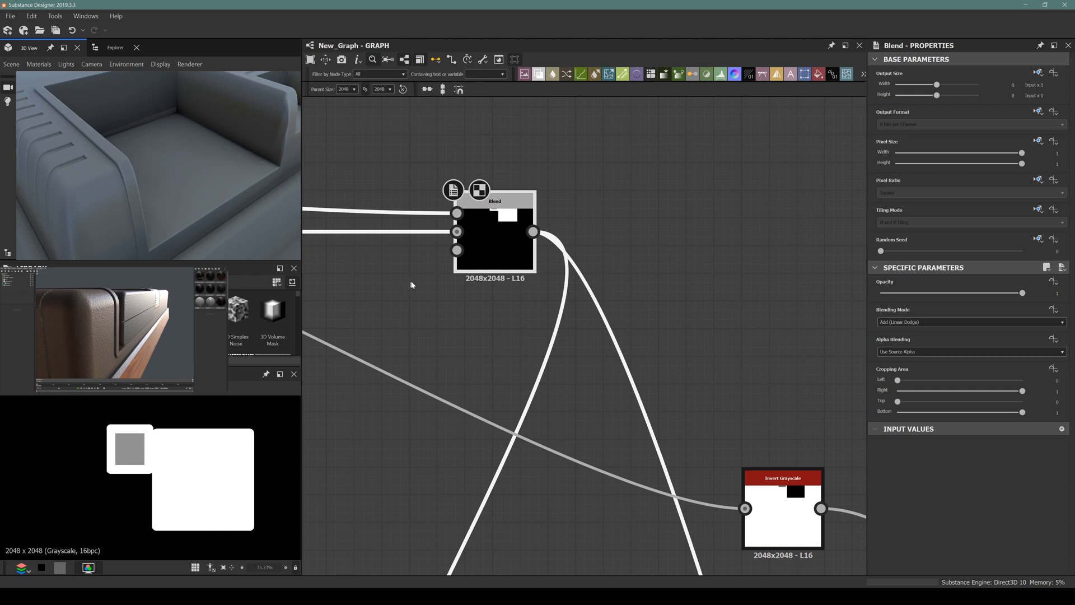
{"action": "scroll", "coordinate": [561, 288], "scroll_direction": "down", "scroll_amount": 4}
{"action": "middle_click_drag", "start_coordinate": [477, 299], "coordinate": [595, 288]}
{"action": "middle_click_drag", "start_coordinate": [384, 272], "coordinate": [508, 311]}
{"action": "middle_click_drag", "start_coordinate": [407, 287], "coordinate": [477, 324]}
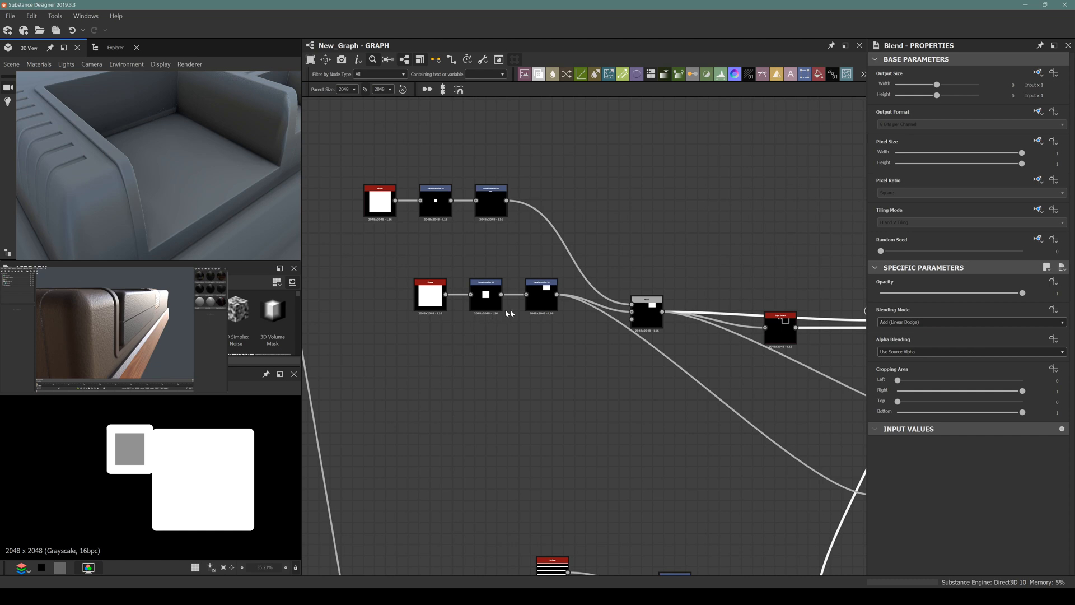
Step: With the Max (Lighten) Blend previewed, nudge the large square's second Transformation 2D vertically to a Y offset of about 0.27
{"action": "left_click", "coordinate": [644, 305]}
{"action": "scroll", "coordinate": [190, 449], "scroll_direction": "up", "scroll_amount": 3}
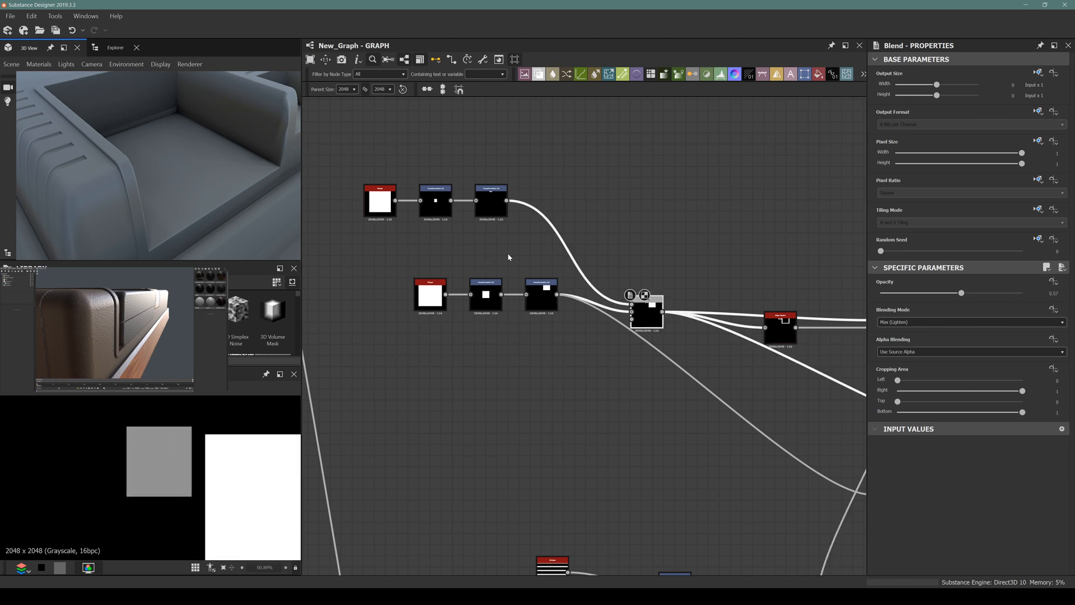
{"action": "scroll", "coordinate": [508, 257], "scroll_direction": "up", "scroll_amount": 3}
{"action": "left_click_drag", "start_coordinate": [206, 196], "coordinate": [246, 182]}
{"action": "left_click", "coordinate": [564, 343]}
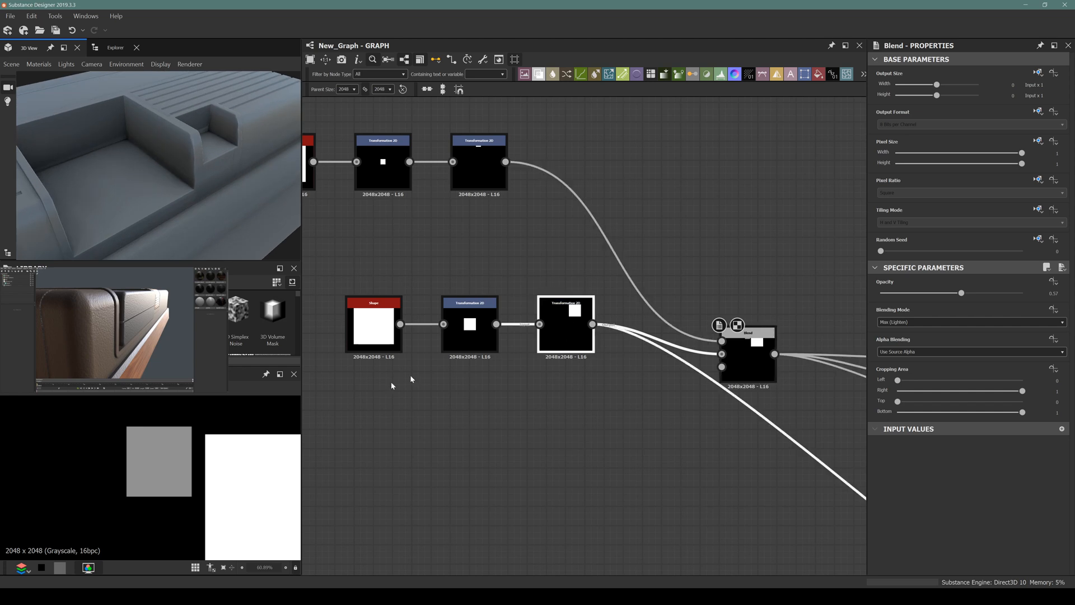
{"action": "key", "text": "Up"}
{"action": "key", "text": "Up"}
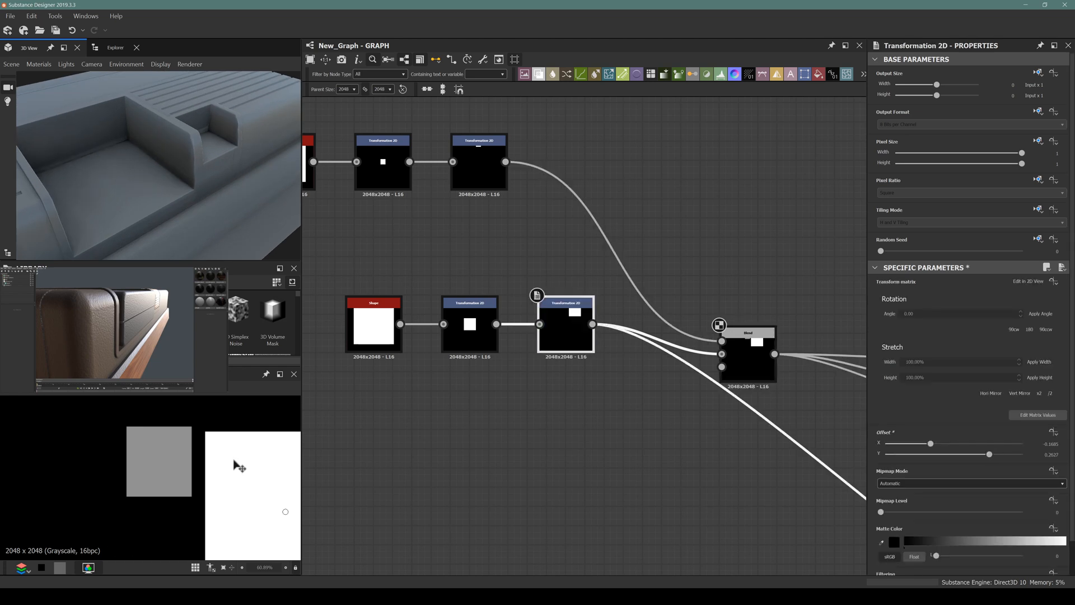
{"action": "key", "text": "Up"}
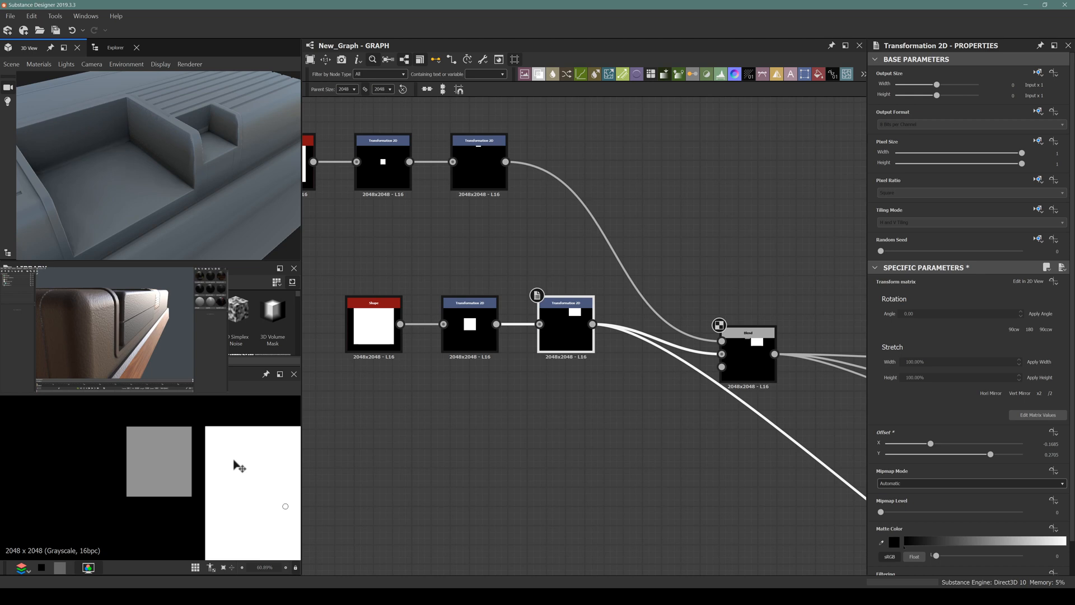
{"action": "scroll", "coordinate": [167, 442], "scroll_direction": "up", "scroll_amount": 8}
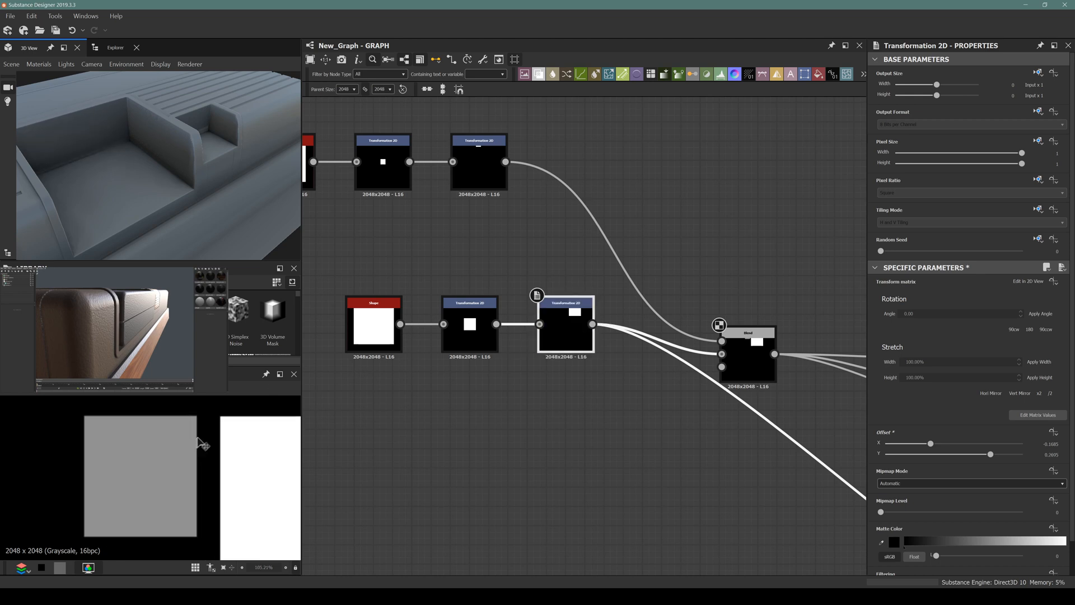
{"action": "scroll", "coordinate": [120, 432], "scroll_direction": "down", "scroll_amount": 3}
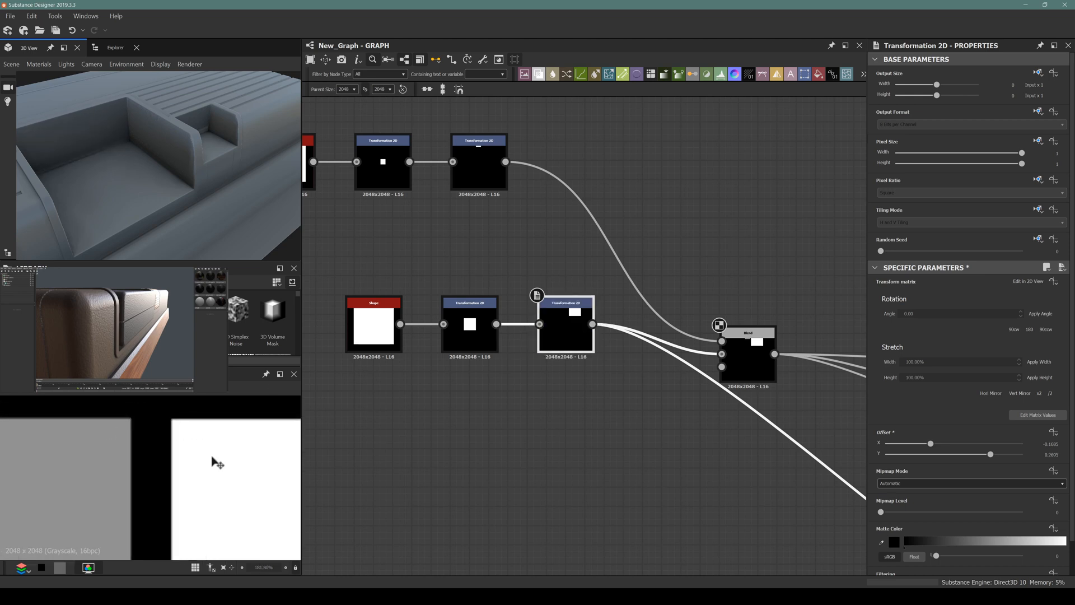
{"action": "key", "text": "Up"}
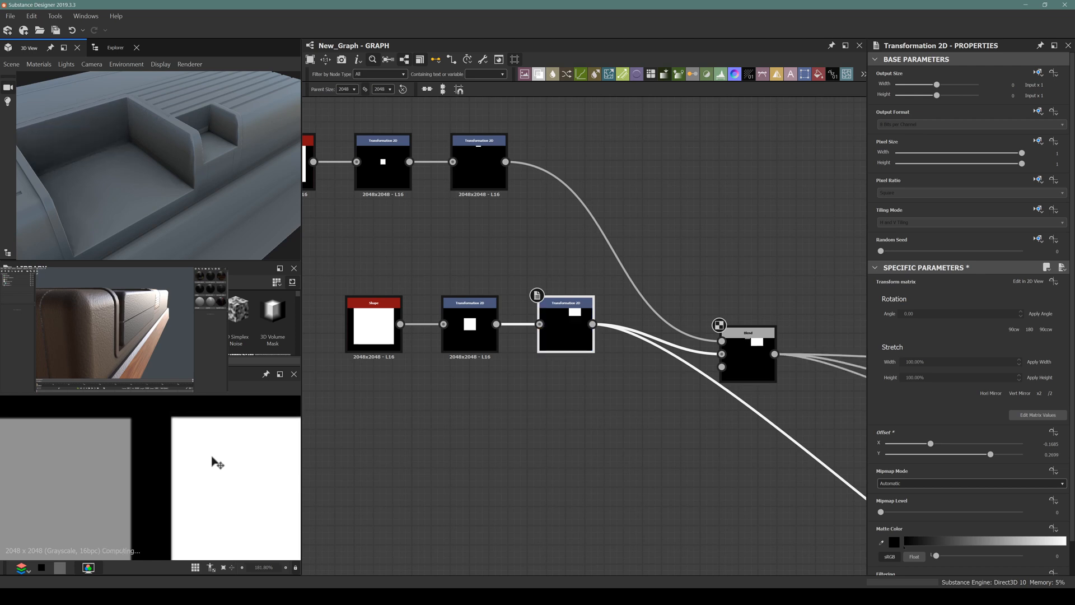
{"action": "key", "text": "Down"}
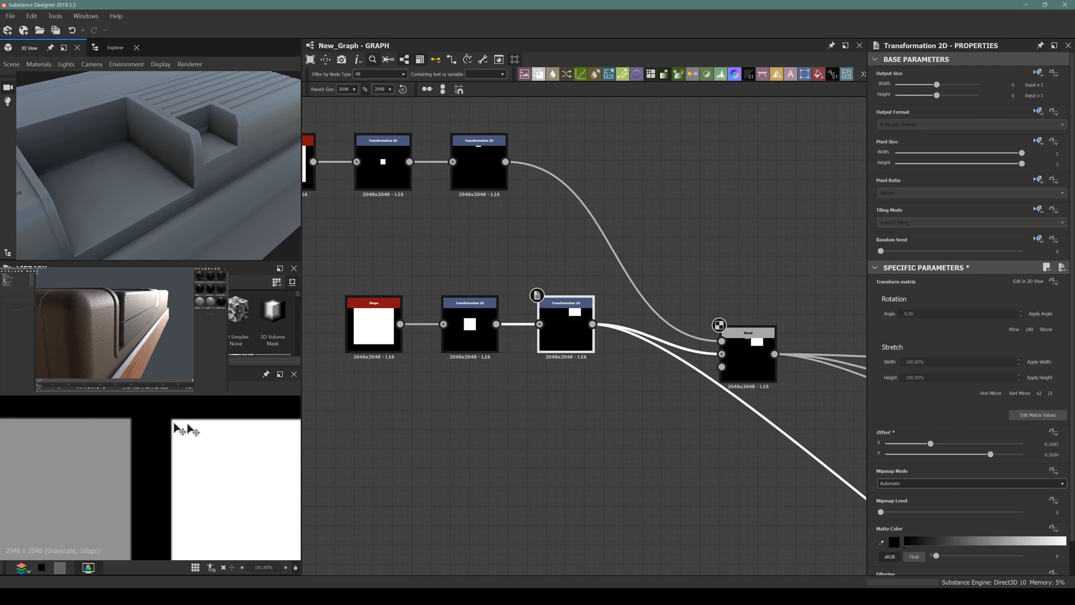
Step: Shift the large square's Shape and Transformation 2D nodes and the Blend they feed leftward to tidy the graph
{"action": "scroll", "coordinate": [584, 353], "scroll_direction": "down", "scroll_amount": 5}
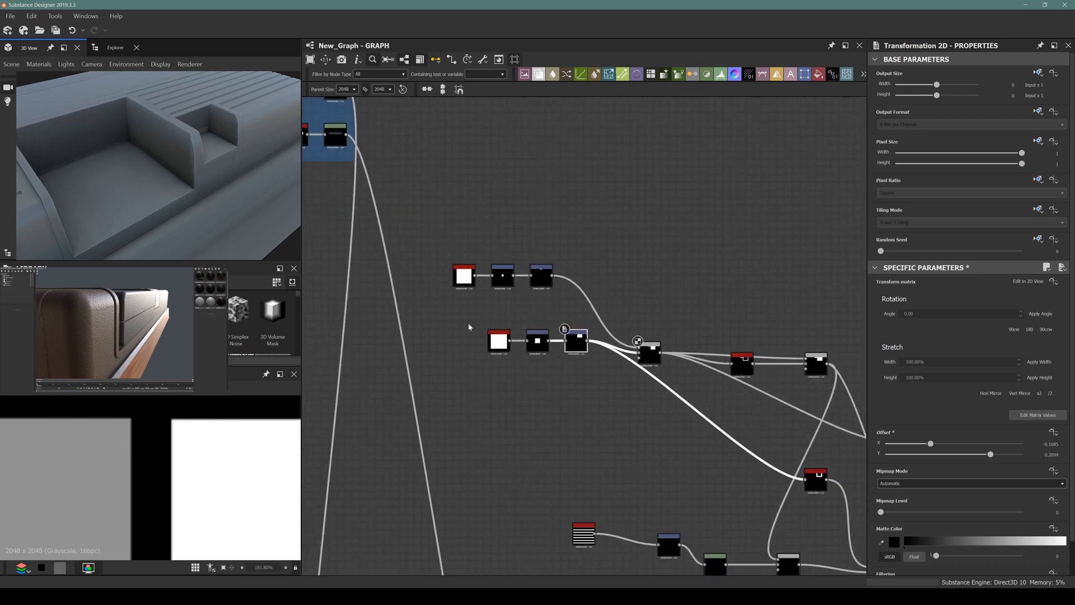
{"action": "left_click_drag", "start_coordinate": [468, 324], "coordinate": [560, 341]}
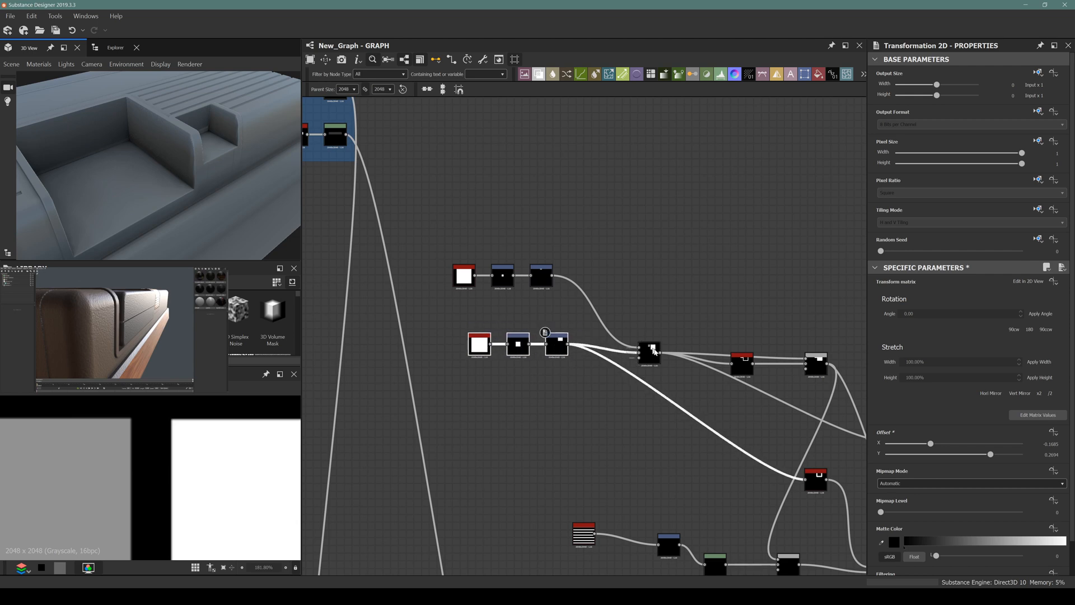
{"action": "left_click_drag", "start_coordinate": [656, 354], "coordinate": [617, 336]}
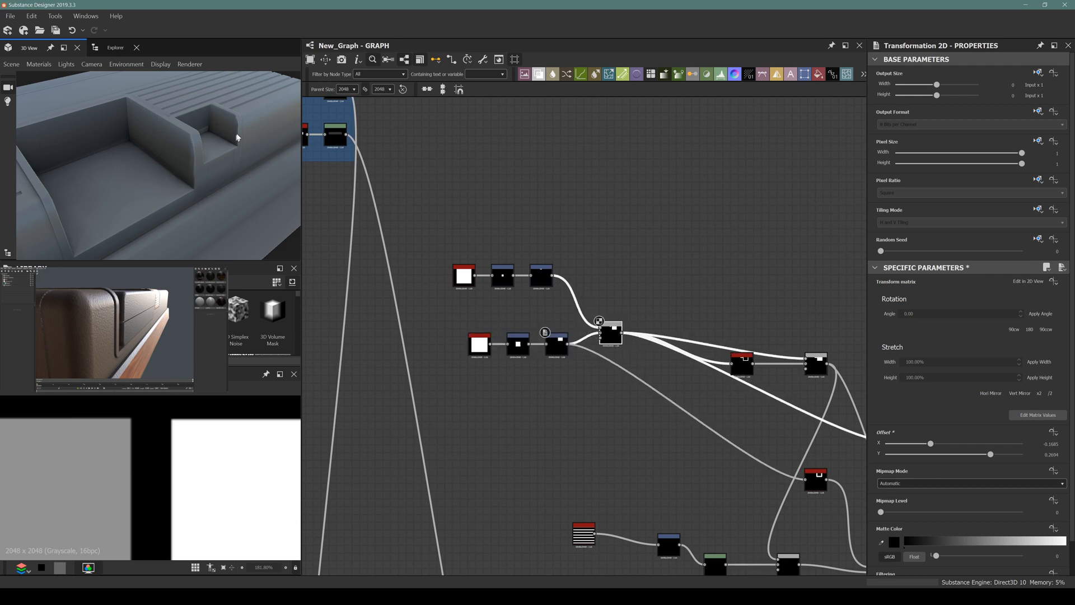
Step: Examine the recess edges in the 3D view and preview the mask of the Edge Detect node after the Blend
{"action": "scroll", "coordinate": [185, 148], "scroll_direction": "up", "scroll_amount": 5}
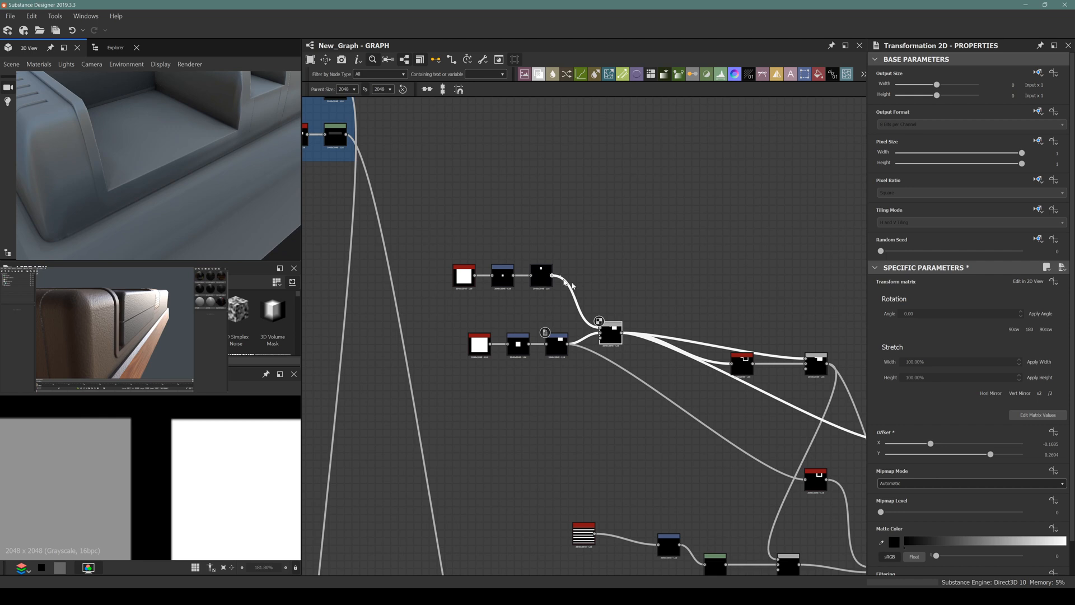
{"action": "mouse_move", "coordinate": [180, 204]}
{"action": "left_mouse_down"}
{"action": "mouse_move", "coordinate": [119, 192]}
{"action": "mouse_move", "coordinate": [168, 221]}
{"action": "left_mouse_up"}
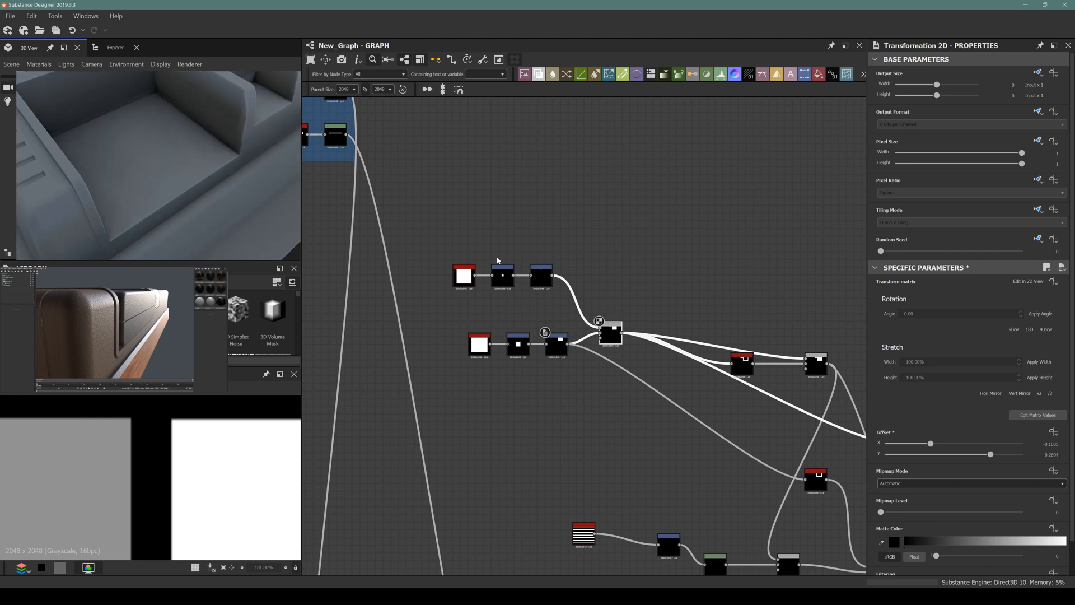
{"action": "scroll", "coordinate": [588, 339], "scroll_direction": "down", "scroll_amount": 3}
{"action": "scroll", "coordinate": [520, 370], "scroll_direction": "up", "scroll_amount": 8}
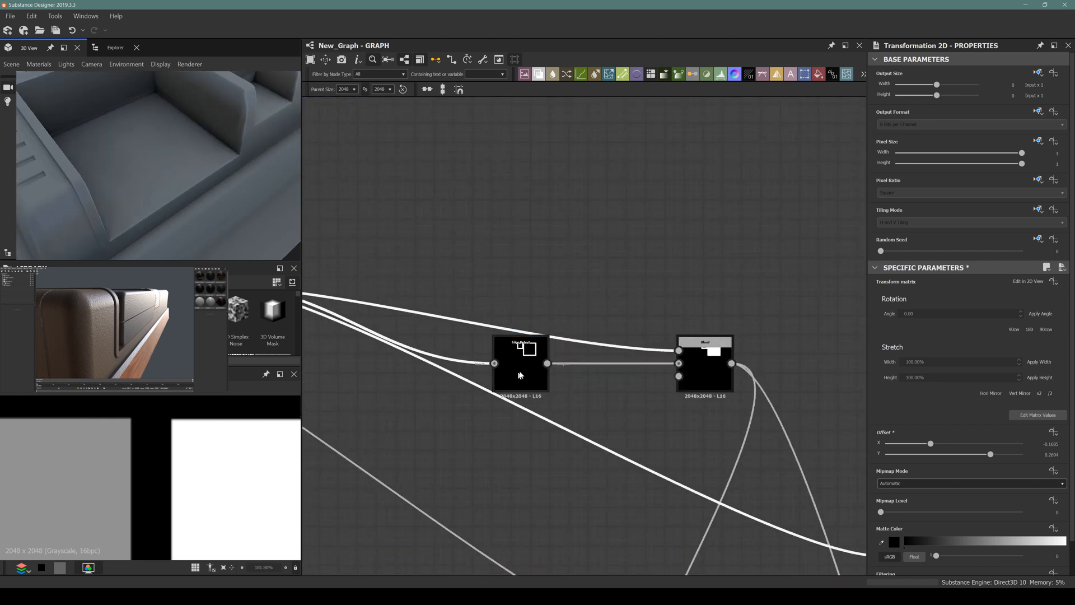
{"action": "double_click", "coordinate": [521, 374]}
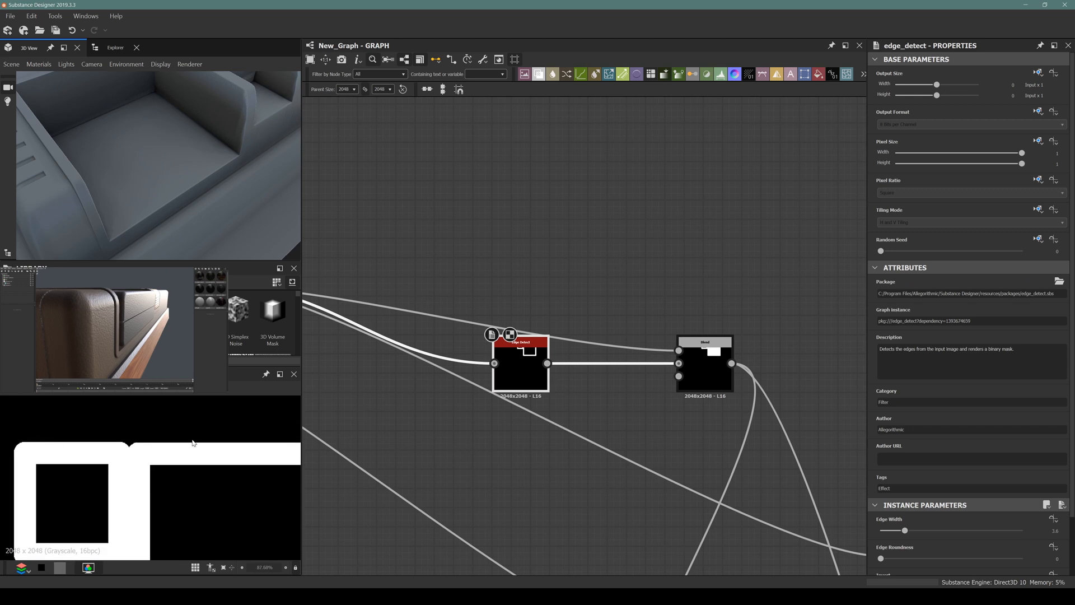
{"action": "scroll", "coordinate": [87, 458], "scroll_direction": "down", "scroll_amount": 2}
{"action": "scroll", "coordinate": [509, 315], "scroll_direction": "down", "scroll_amount": 4}
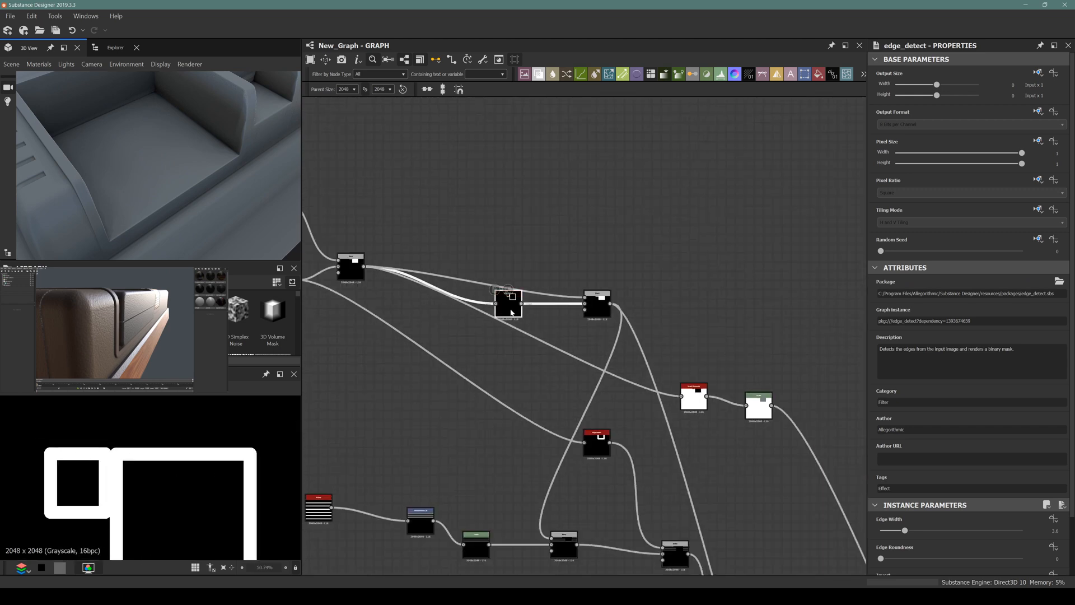
Step: Move the Edge Detect node lower, duplicate it above, and feed the copy from the small square's Transformation 2D
{"action": "left_click_drag", "start_coordinate": [512, 311], "coordinate": [502, 330]}
{"action": "middle_click_drag", "start_coordinate": [459, 331], "coordinate": [515, 372]}
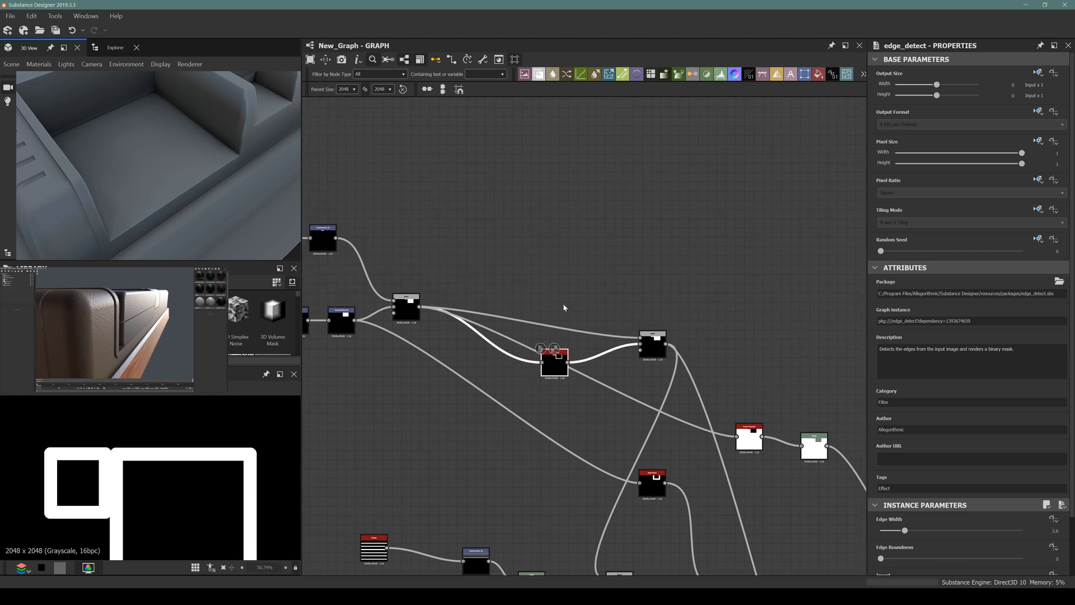
{"action": "key", "text": "ctrl+d"}
{"action": "left_click_drag", "start_coordinate": [593, 321], "coordinate": [589, 227]}
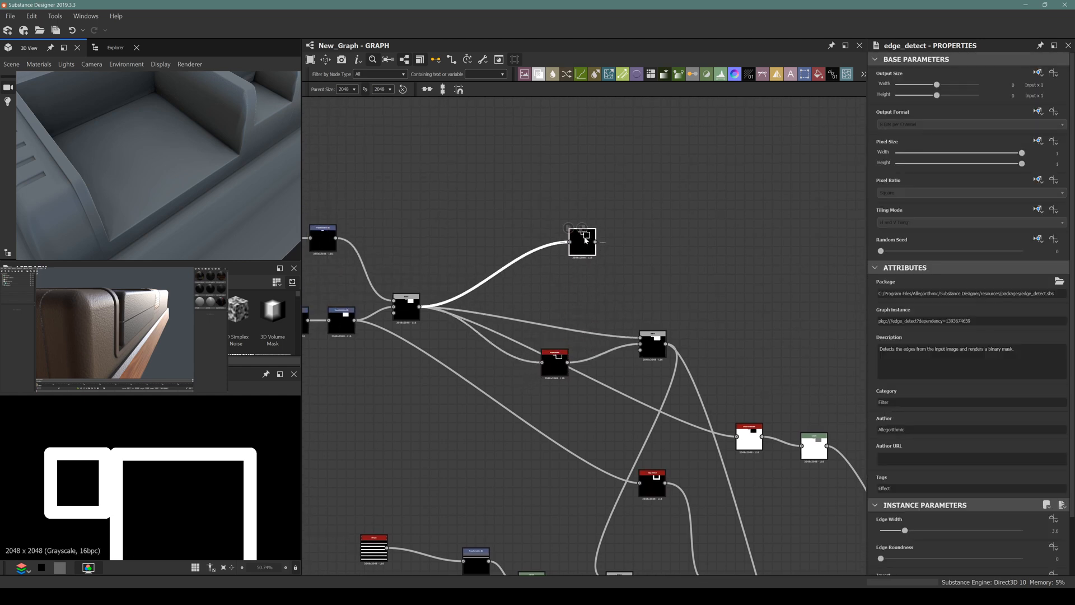
{"action": "scroll", "coordinate": [335, 243], "scroll_direction": "up", "scroll_amount": 2}
{"action": "left_click_drag", "start_coordinate": [327, 239], "coordinate": [588, 187]}
Step: Duplicate the new Edge Detect node below itself and feed the copy from the large square's Transformation 2D
{"action": "key", "text": "ctrl+d"}
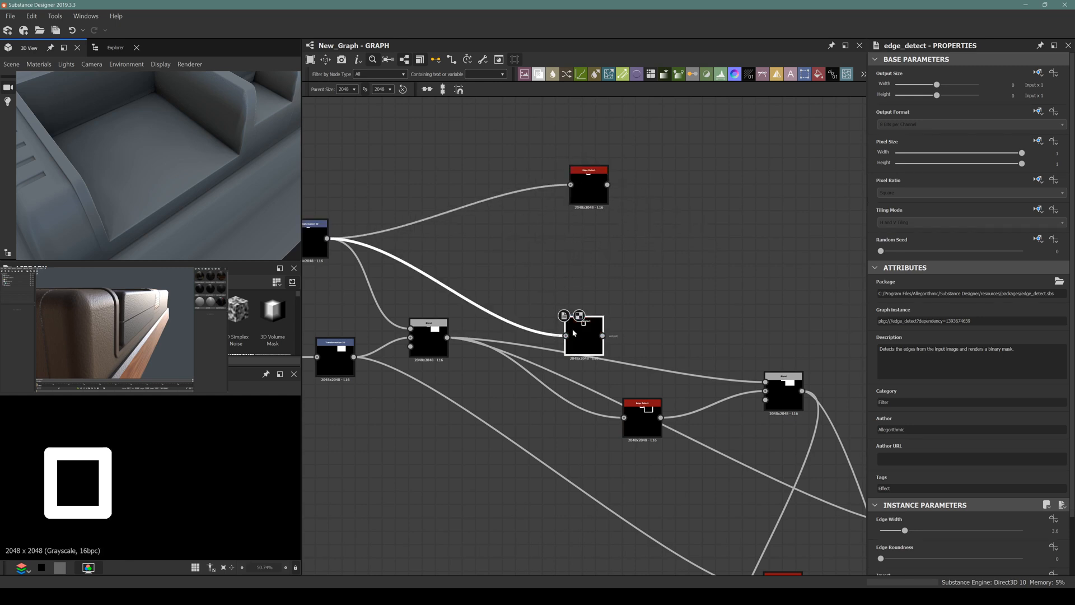
{"action": "left_click_drag", "start_coordinate": [566, 314], "coordinate": [576, 250]}
{"action": "left_click_drag", "start_coordinate": [354, 356], "coordinate": [578, 270]}
Step: Add a Blend node beside the two copied Edge Detects and connect the small square's Edge Detect to its background input
{"action": "left_click_drag", "start_coordinate": [180, 189], "coordinate": [157, 178]}
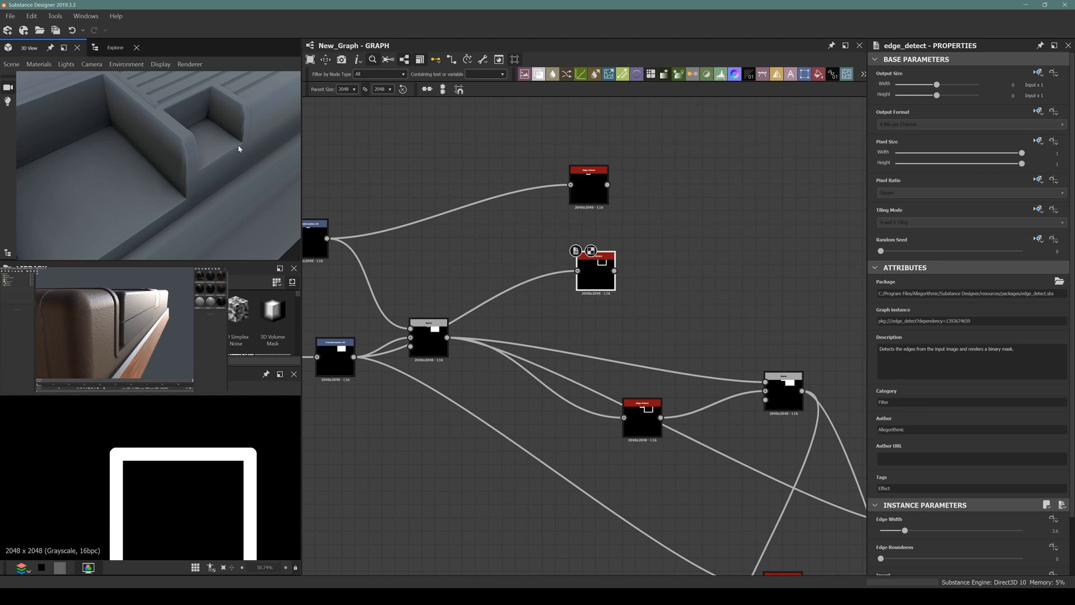
{"action": "left_click_drag", "start_coordinate": [180, 181], "coordinate": [134, 177]}
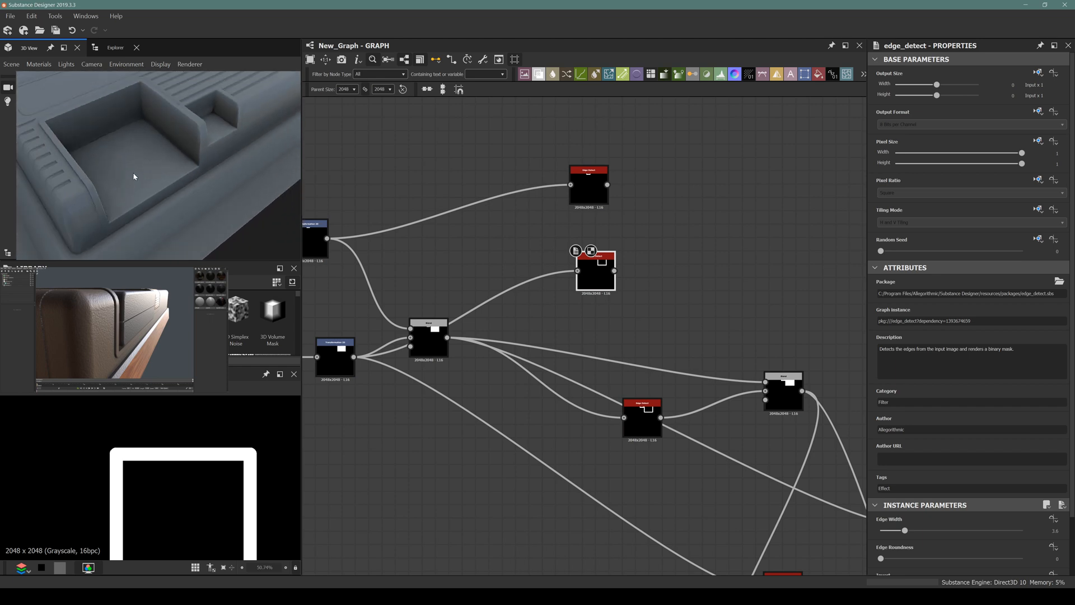
{"action": "scroll", "coordinate": [624, 262], "scroll_direction": "up", "scroll_amount": 3}
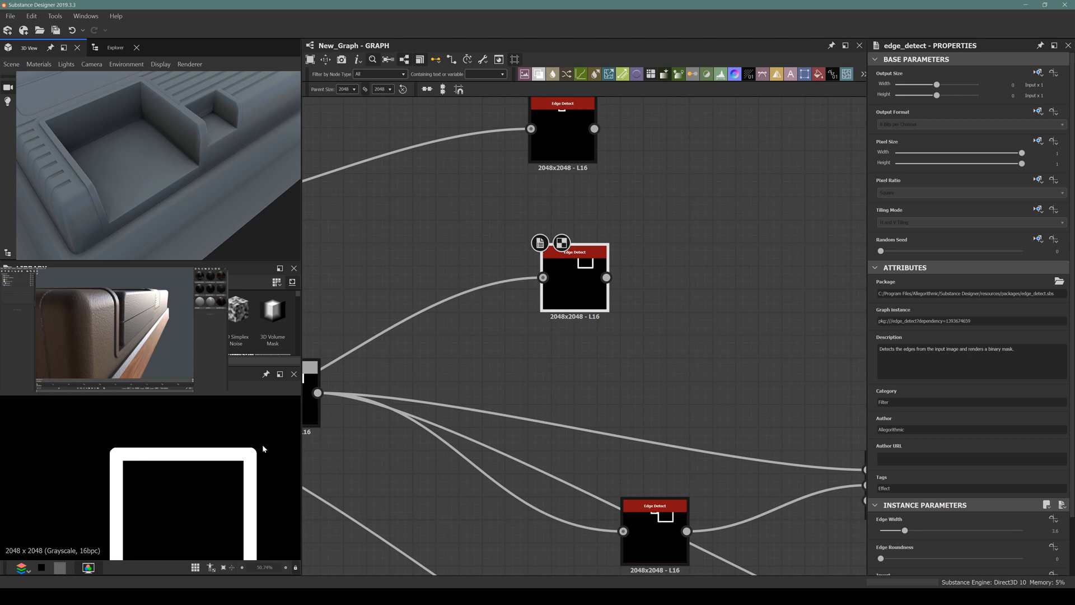
{"action": "scroll", "coordinate": [445, 311], "scroll_direction": "down", "scroll_amount": 4}
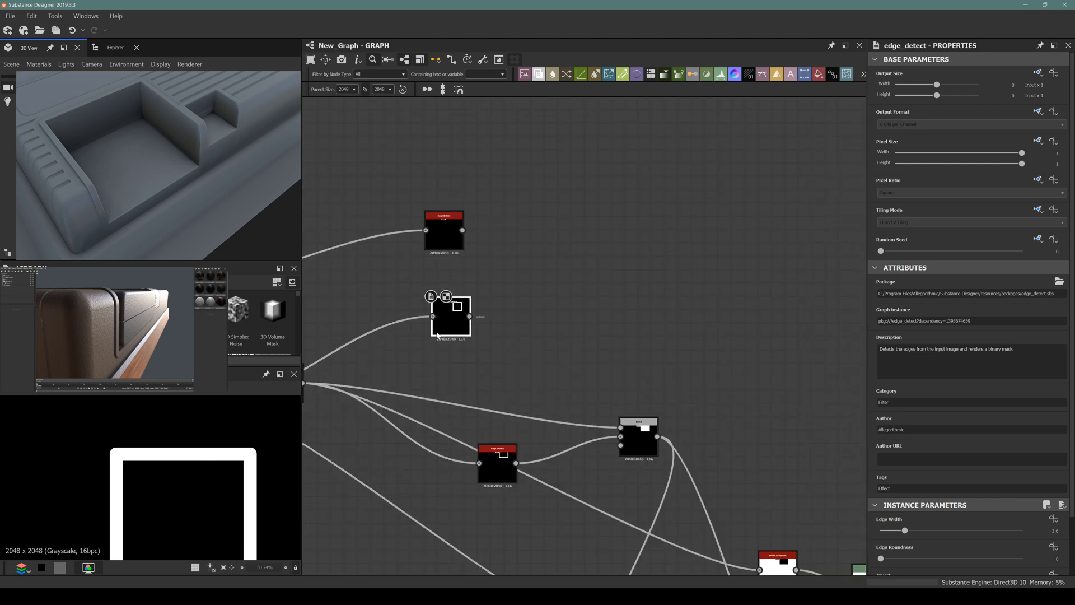
{"action": "middle_click_drag", "start_coordinate": [437, 334], "coordinate": [550, 329]}
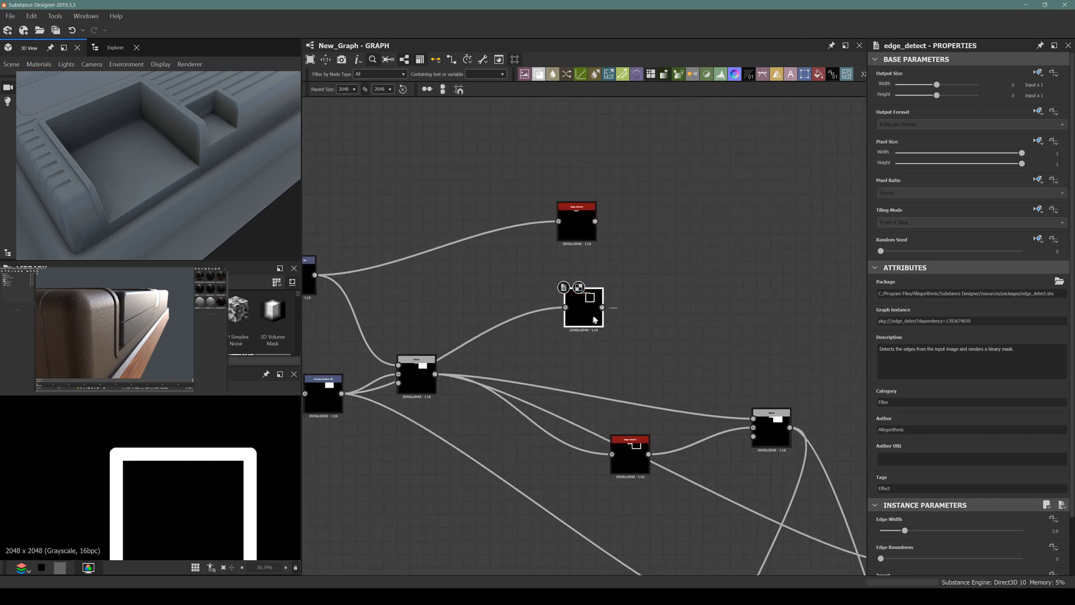
{"action": "middle_click_drag", "start_coordinate": [650, 276], "coordinate": [548, 298]}
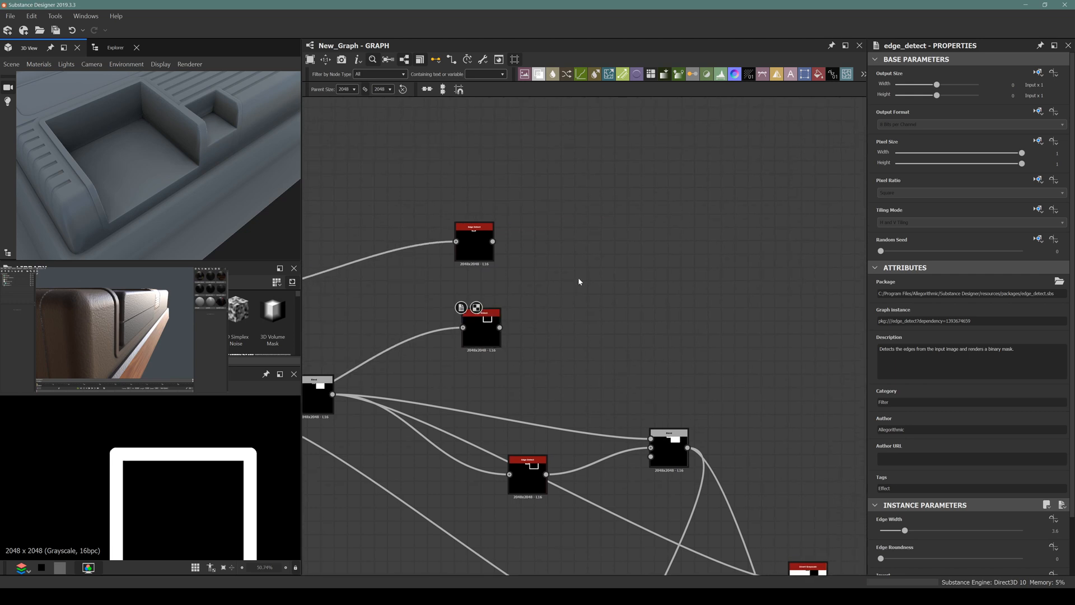
{"action": "key", "text": "space"}
{"action": "type", "text": "blend"}
{"action": "key", "text": "Return"}
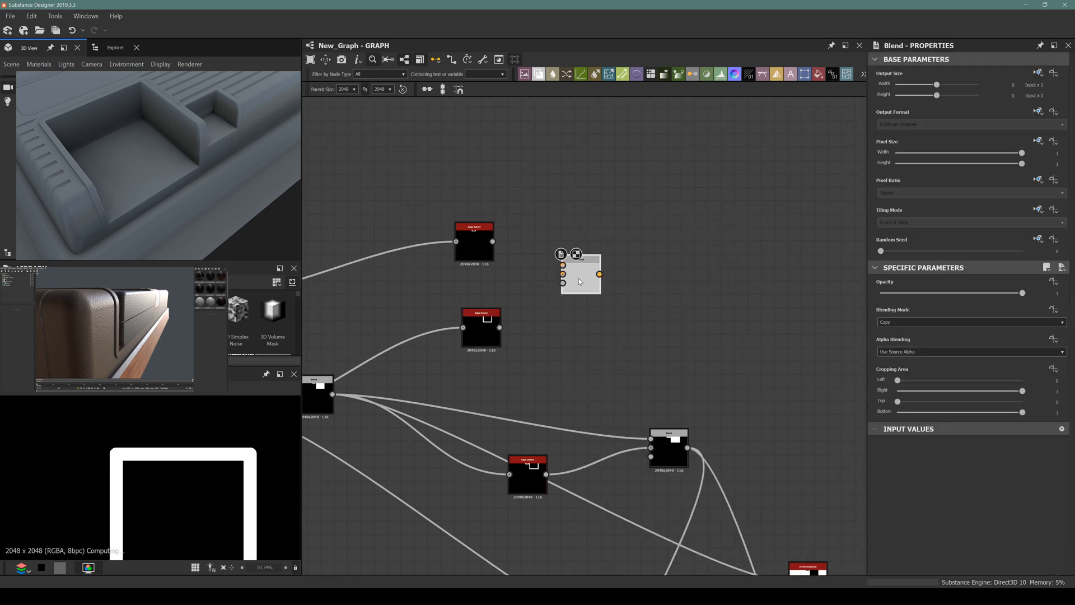
{"action": "left_click_drag", "start_coordinate": [493, 242], "coordinate": [601, 262]}
Step: Add a Shape node above the small square's Edge Detect node
{"action": "key", "text": "space"}
{"action": "type", "text": "shape"}
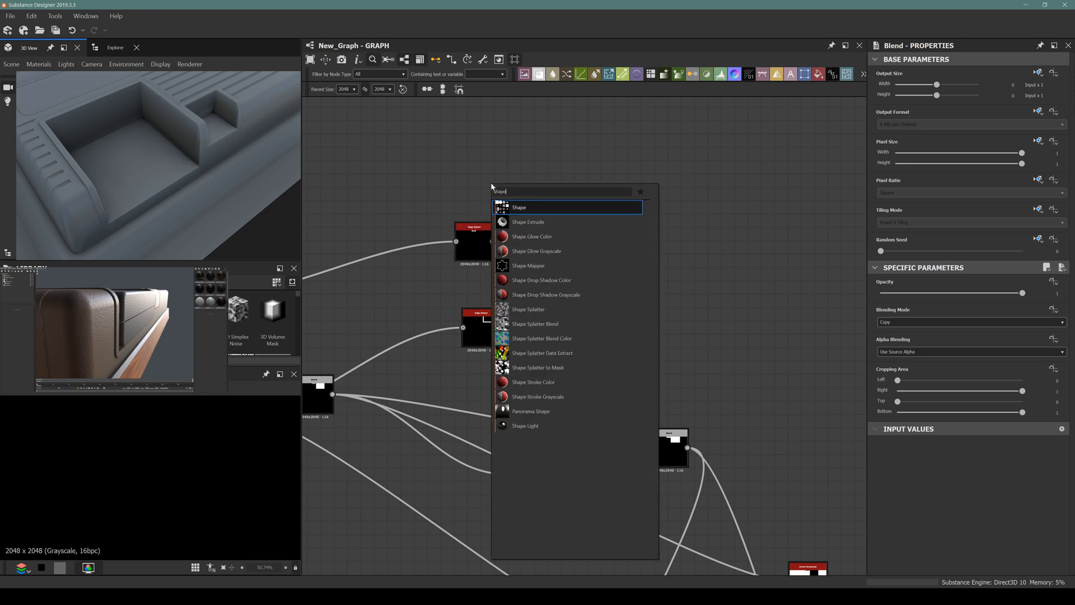
{"action": "key", "text": "Return"}
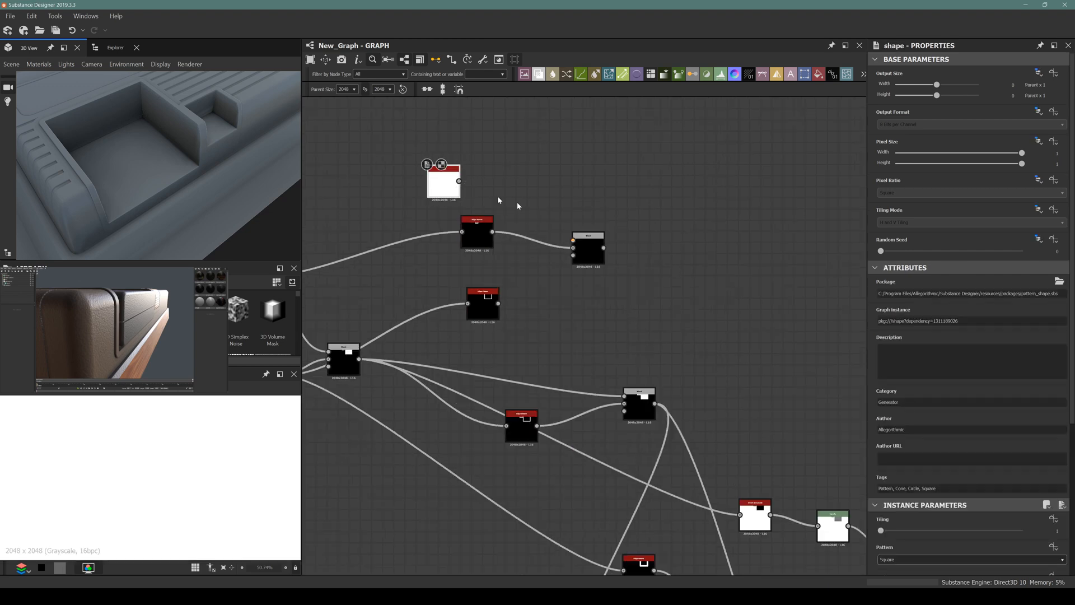
Step: Set the Shape node's scale to 0.74 and its Y size to 0.36
{"action": "scroll", "coordinate": [948, 497], "scroll_direction": "down", "scroll_amount": 3}
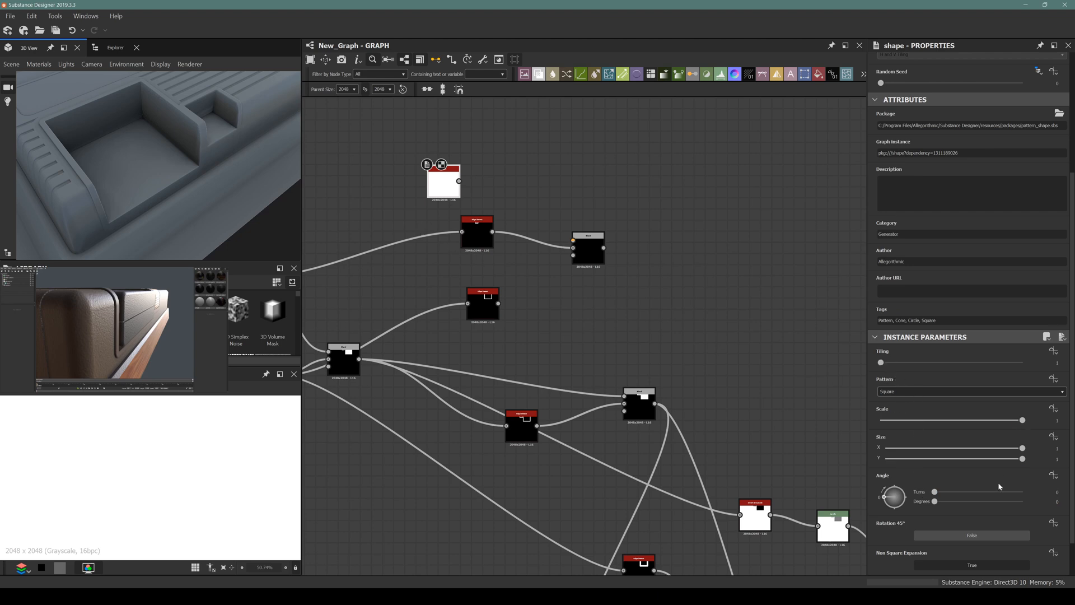
{"action": "left_click_drag", "start_coordinate": [1023, 419], "coordinate": [986, 421]}
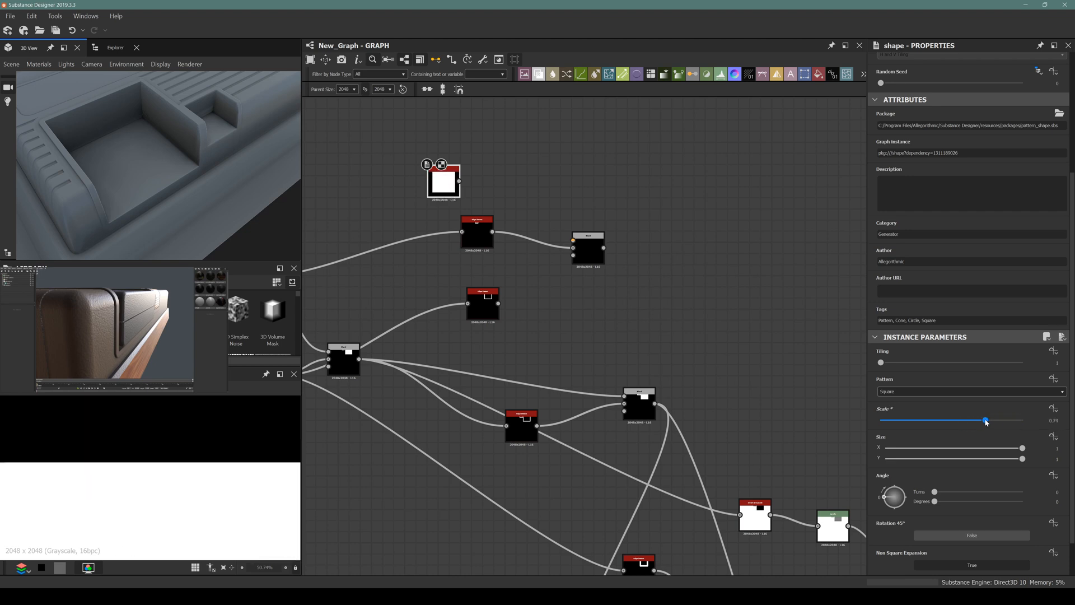
{"action": "scroll", "coordinate": [150, 479], "scroll_direction": "down", "scroll_amount": 5}
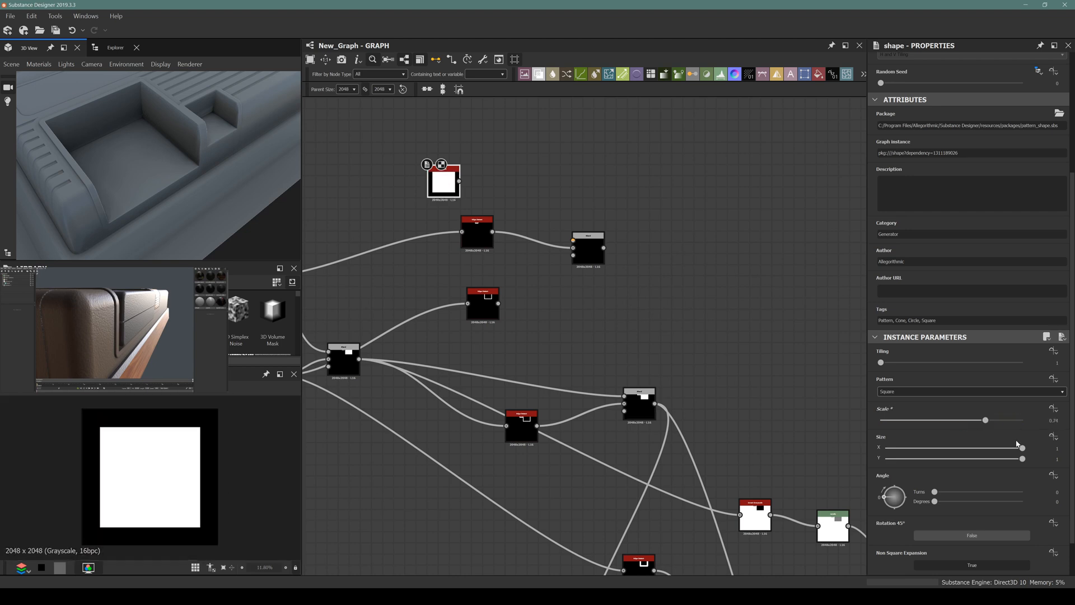
{"action": "left_click_drag", "start_coordinate": [1022, 458], "coordinate": [935, 444]}
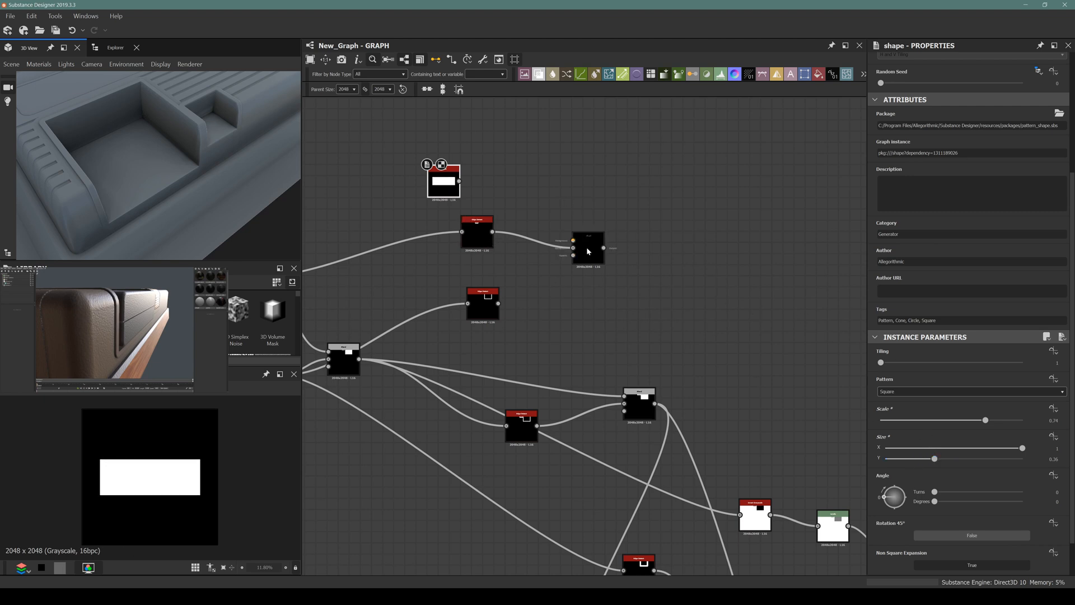
Step: Replace the Shape node with a Uniform Color node in grayscale mode, set to white (255)
{"action": "key", "text": "Delete"}
{"action": "key", "text": "space"}
{"action": "type", "text": "u"}
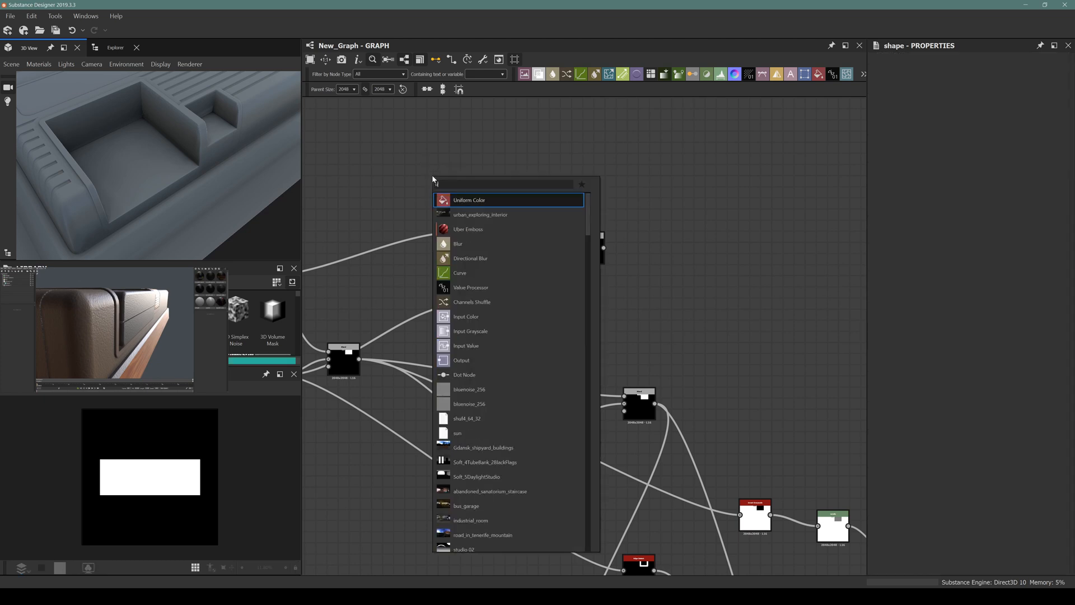
{"action": "type", "text": "n"}
{"action": "key", "text": "Return"}
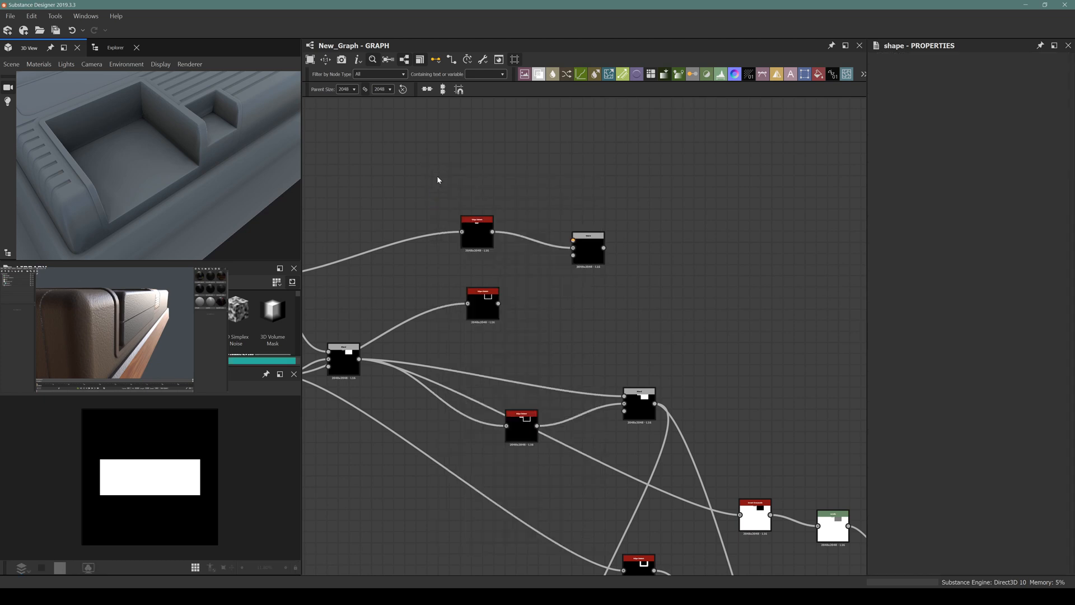
{"action": "left_click", "coordinate": [995, 292]}
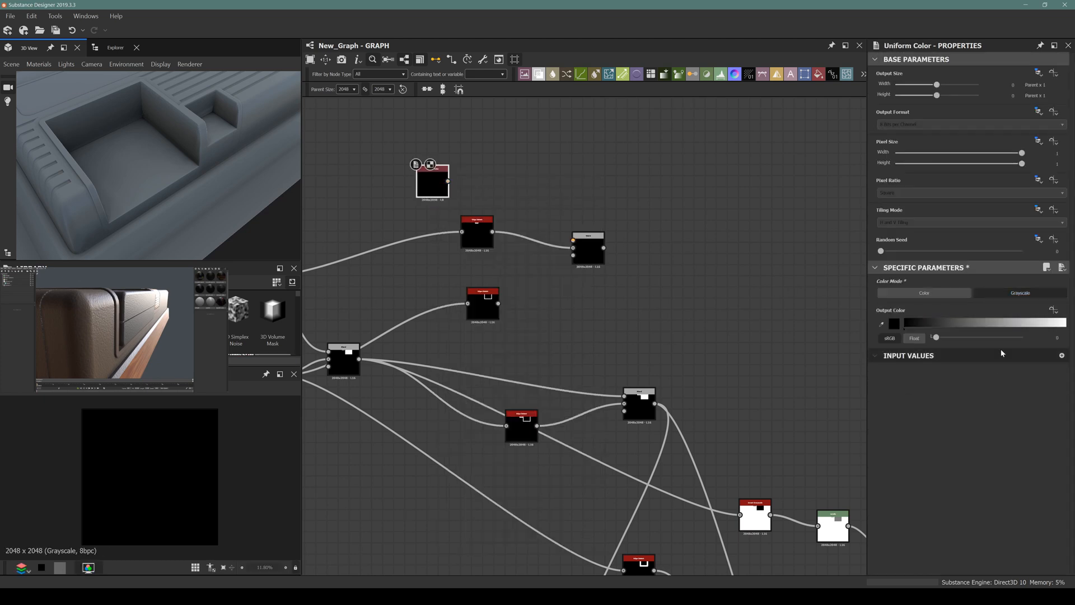
{"action": "left_click_drag", "start_coordinate": [1000, 338], "coordinate": [1024, 337]}
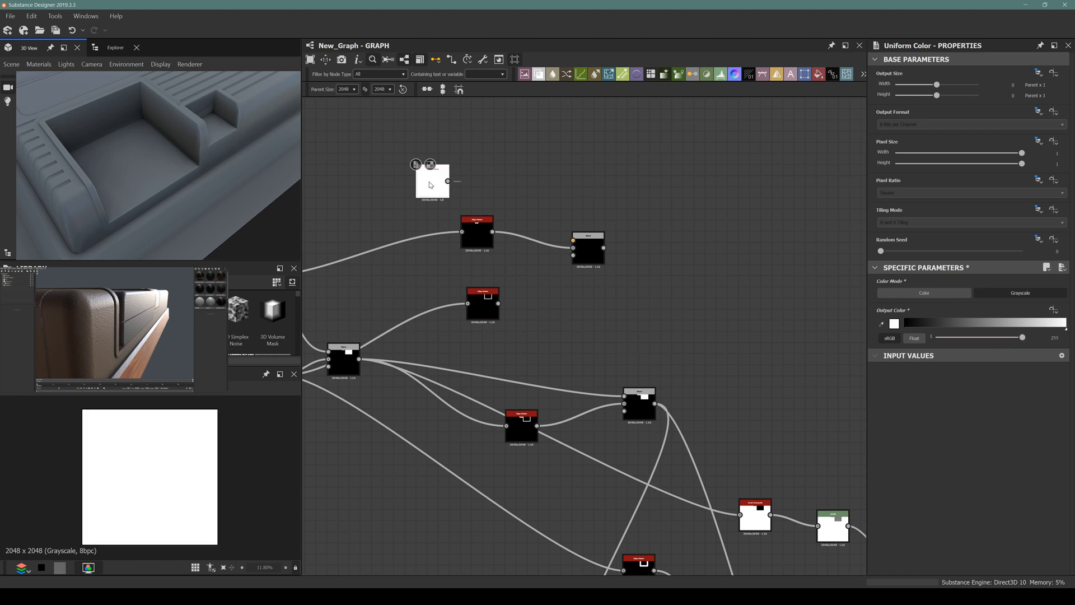
Step: Add a Transformation 2D node after the white Uniform Color and connect it to the Blend node's foreground input
{"action": "key", "text": "space"}
{"action": "type", "text": "transf"}
{"action": "key", "text": "Return"}
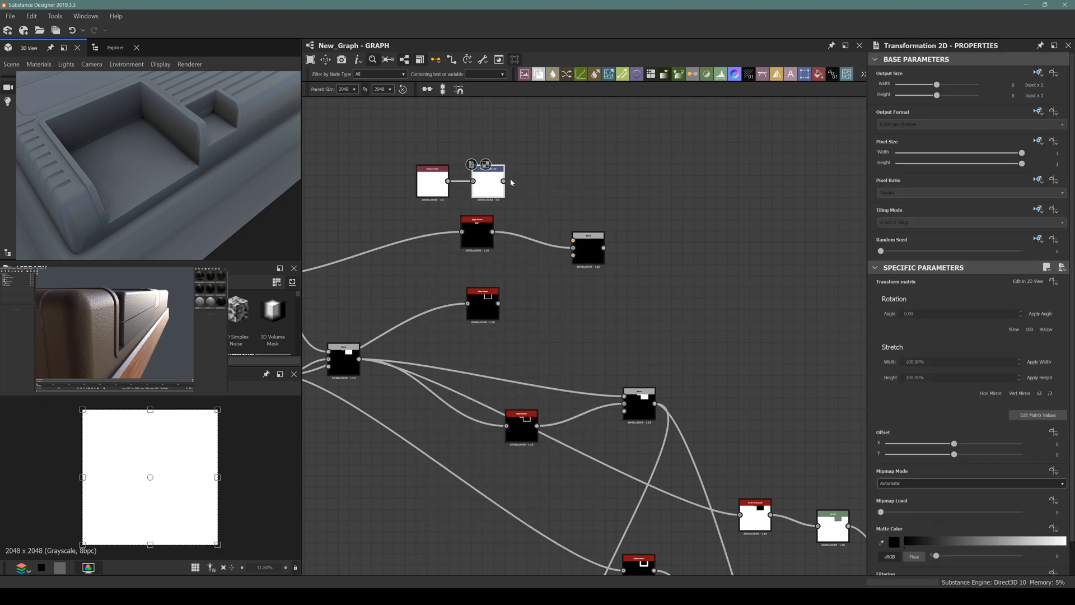
{"action": "left_click_drag", "start_coordinate": [503, 181], "coordinate": [573, 240]}
Step: Set the blending mode of the small square's Blend node to Subtract
{"action": "left_click", "coordinate": [588, 249]}
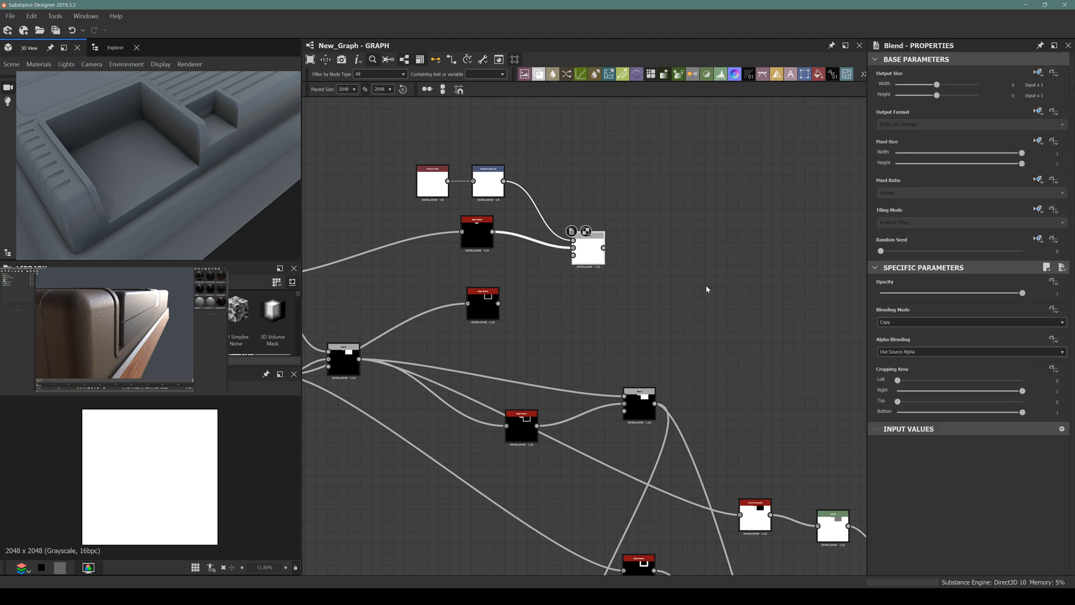
{"action": "left_click", "coordinate": [972, 322]}
{"action": "left_click", "coordinate": [951, 345]}
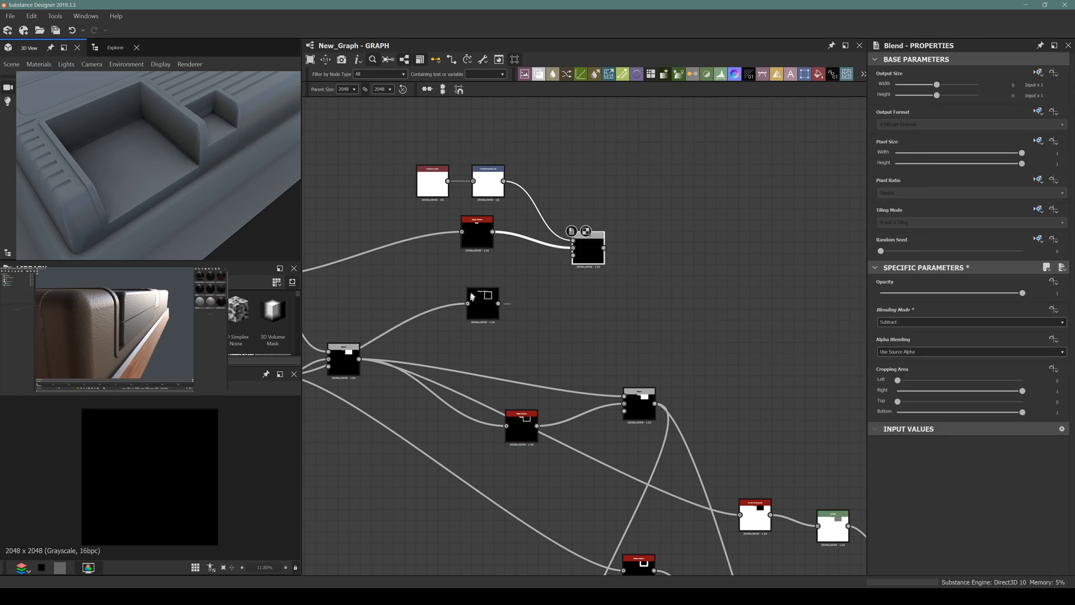
Step: Preview the Blend node while shifting the white Transformation 2D to a Y offset of about -0.0722, cutting through the small square's edge
{"action": "scroll", "coordinate": [514, 287], "scroll_direction": "down", "scroll_amount": 3}
{"action": "scroll", "coordinate": [540, 285], "scroll_direction": "up", "scroll_amount": 3}
{"action": "double_click", "coordinate": [447, 218]}
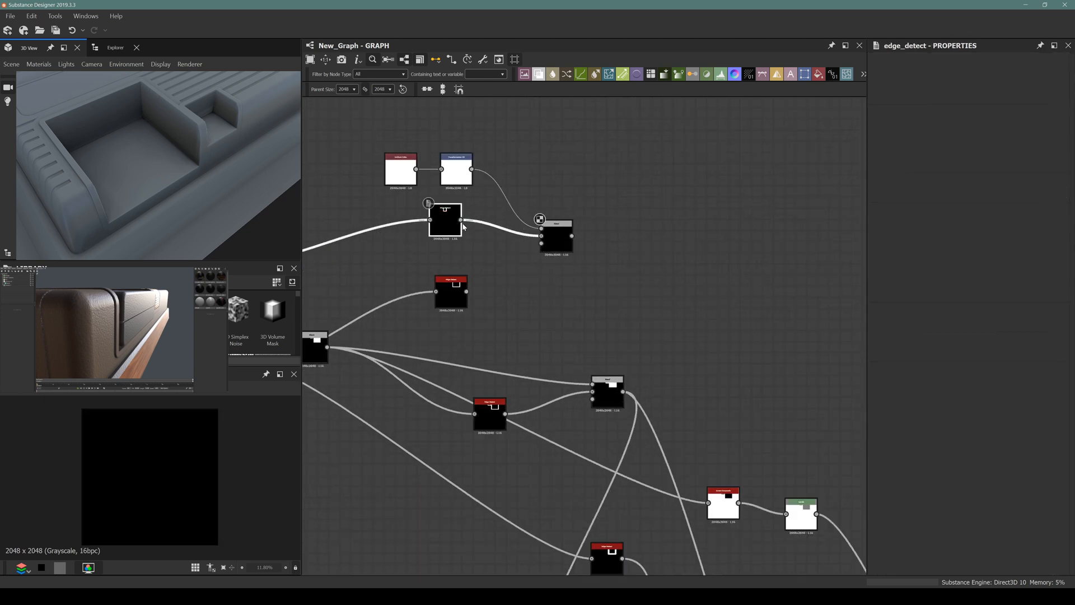
{"action": "double_click", "coordinate": [556, 237]}
{"action": "left_click", "coordinate": [459, 164]}
{"action": "double_click", "coordinate": [459, 167]}
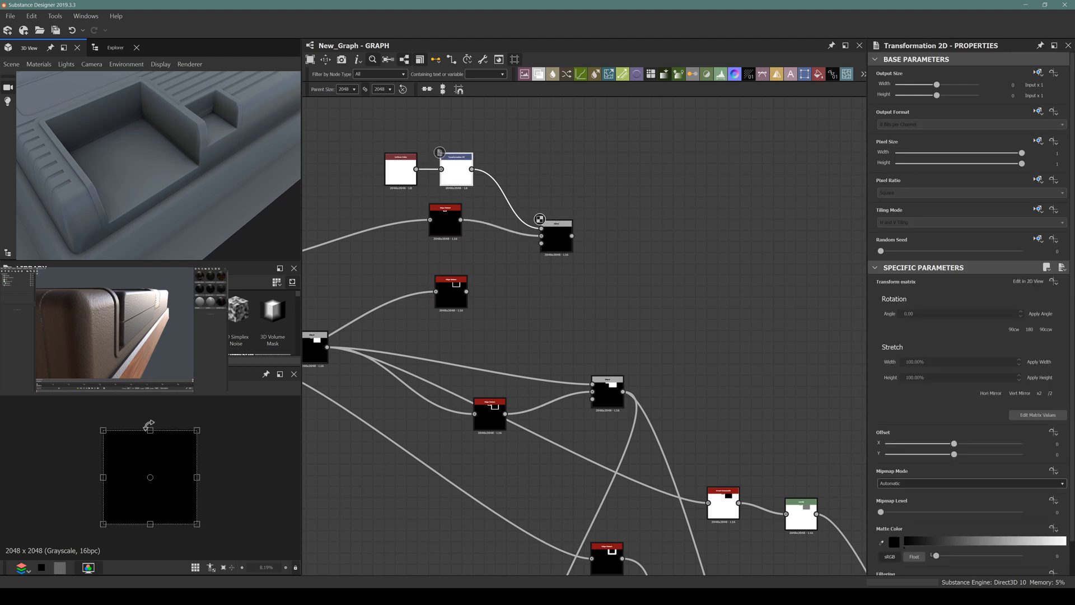
{"action": "mouse_move", "coordinate": [149, 425]}
{"action": "left_mouse_down"}
{"action": "mouse_move", "coordinate": [148, 459]}
{"action": "mouse_move", "coordinate": [150, 440]}
{"action": "left_mouse_up"}
{"action": "scroll", "coordinate": [129, 430], "scroll_direction": "up", "scroll_amount": 1}
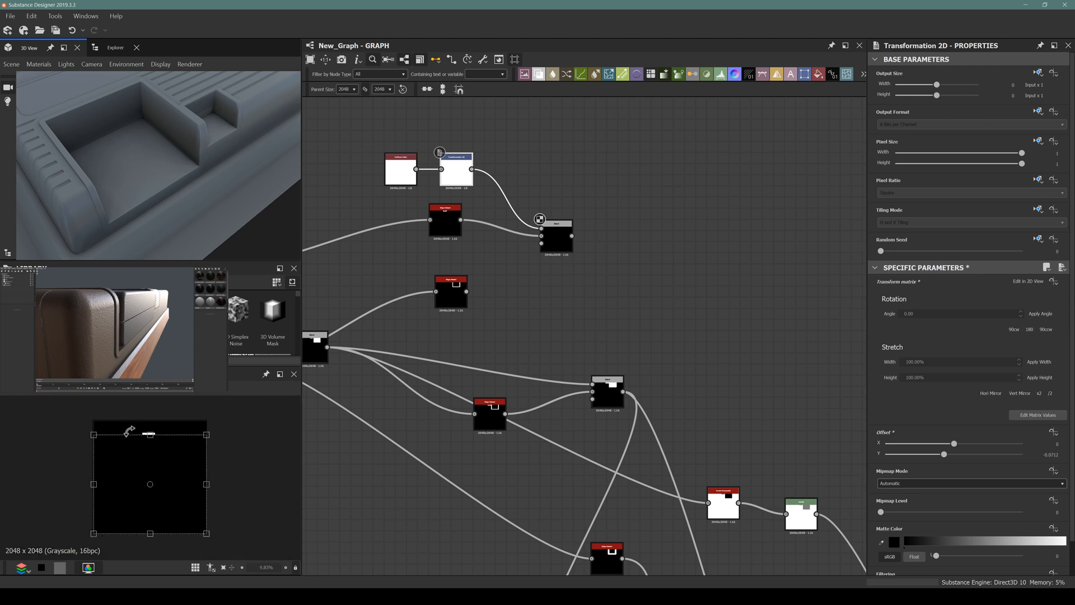
{"action": "scroll", "coordinate": [129, 430], "scroll_direction": "up", "scroll_amount": 15}
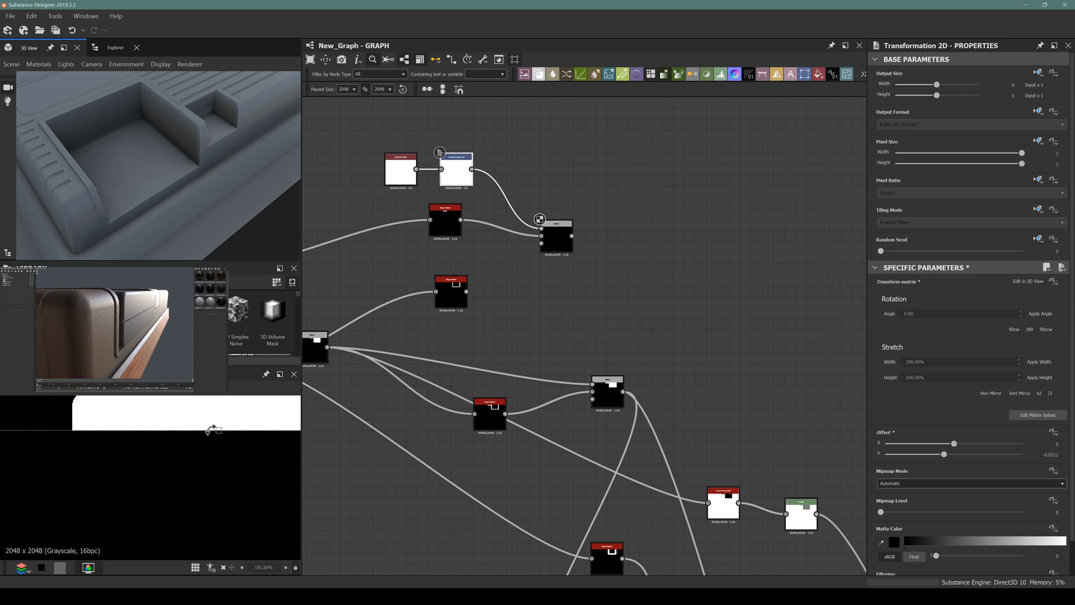
{"action": "mouse_move", "coordinate": [218, 432]}
{"action": "left_mouse_down"}
{"action": "mouse_move", "coordinate": [217, 455]}
{"action": "mouse_move", "coordinate": [218, 433]}
{"action": "left_mouse_up"}
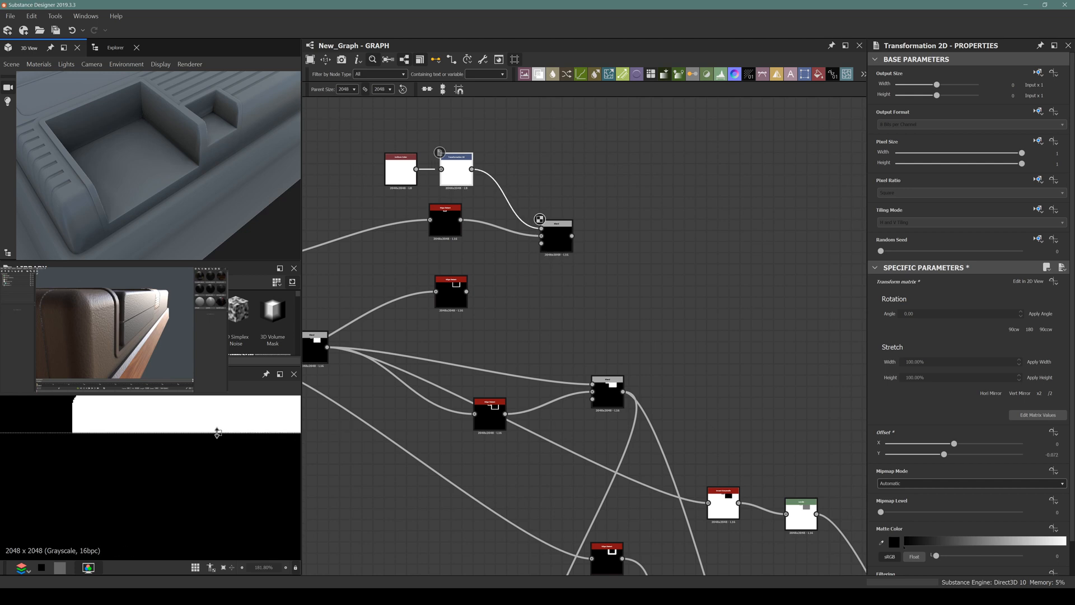
{"action": "scroll", "coordinate": [120, 452], "scroll_direction": "down", "scroll_amount": 3}
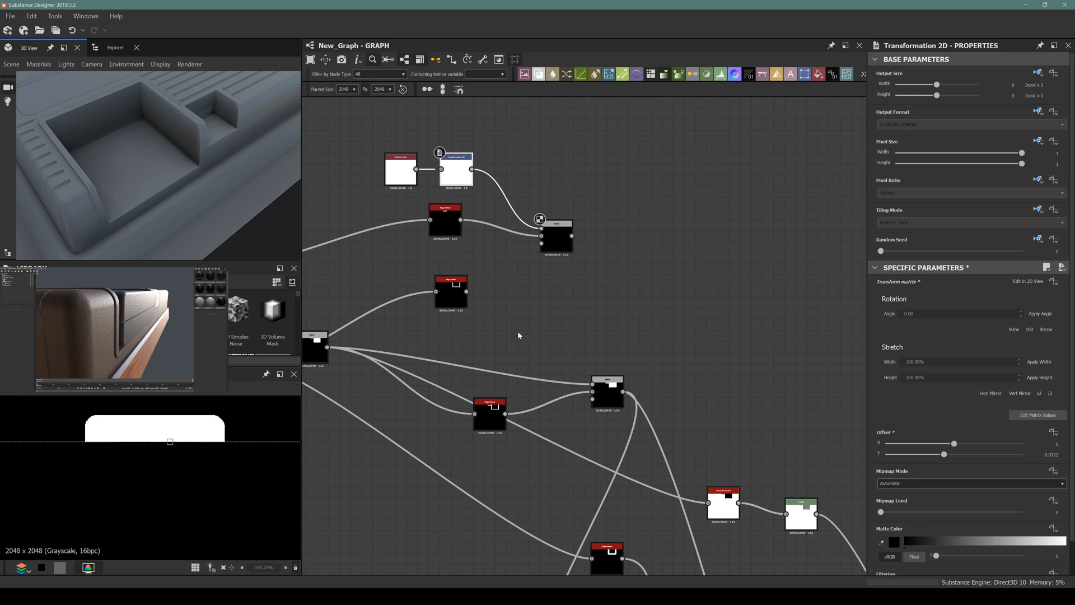
Step: Move the Subtract Blend up, duplicate it below, and connect the large square's Edge Detect to the copy's background input
{"action": "left_click_drag", "start_coordinate": [556, 236], "coordinate": [568, 202]}
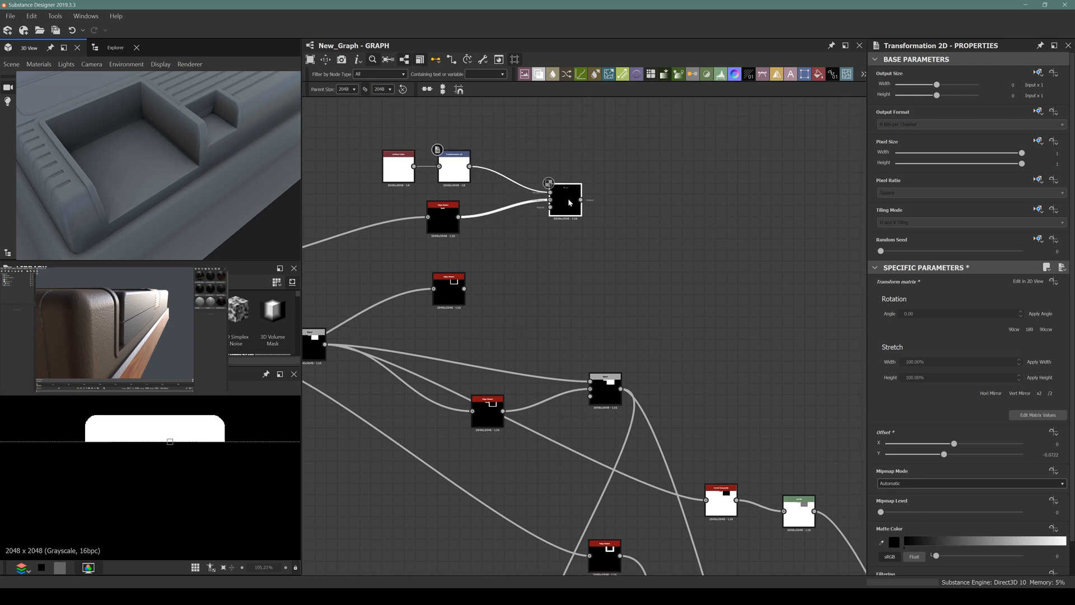
{"action": "key", "text": "ctrl+d"}
{"action": "left_click_drag", "start_coordinate": [583, 333], "coordinate": [570, 285]}
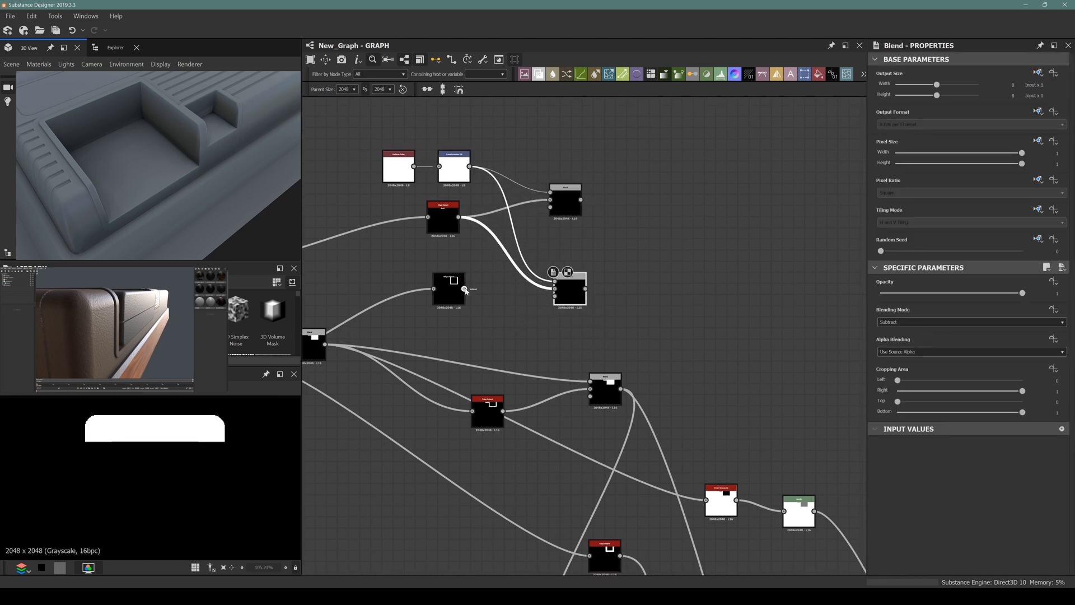
{"action": "left_click_drag", "start_coordinate": [464, 289], "coordinate": [554, 288]}
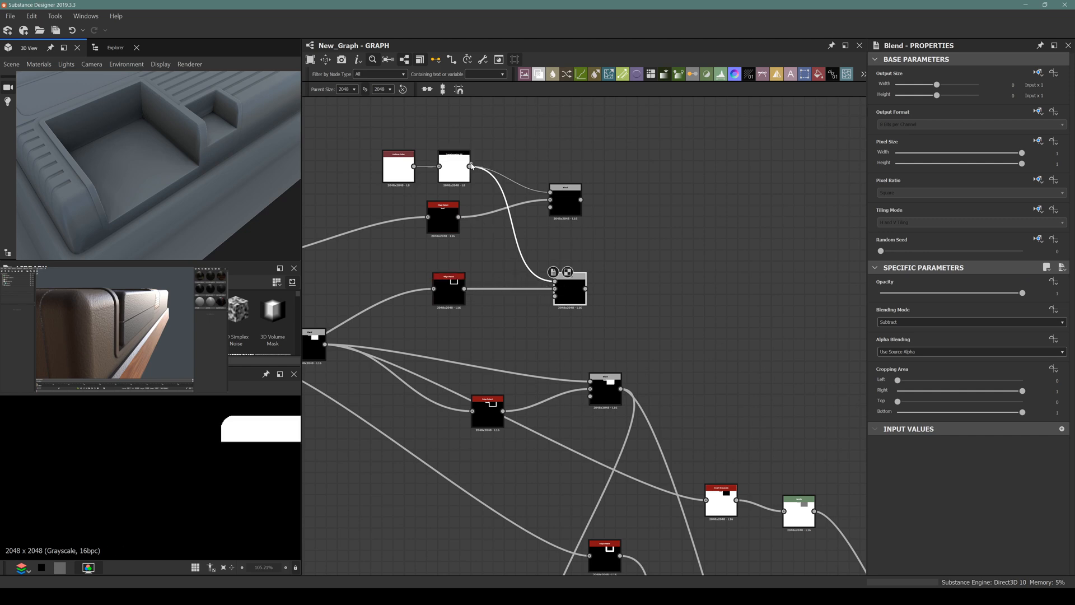
{"action": "left_click_drag", "start_coordinate": [471, 166], "coordinate": [568, 281]}
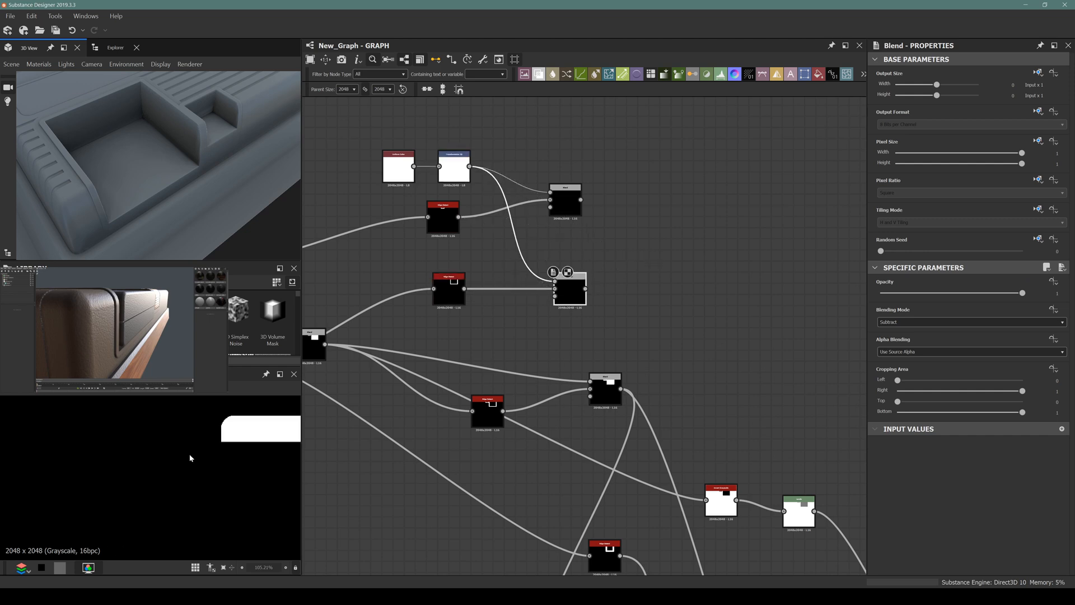
Step: Move both Subtract Blend nodes together farther away from their Edge Detect nodes
{"action": "scroll", "coordinate": [168, 464], "scroll_direction": "down", "scroll_amount": 5}
{"action": "middle_click_drag", "start_coordinate": [576, 330], "coordinate": [462, 250]}
{"action": "scroll", "coordinate": [463, 250], "scroll_direction": "down", "scroll_amount": 2}
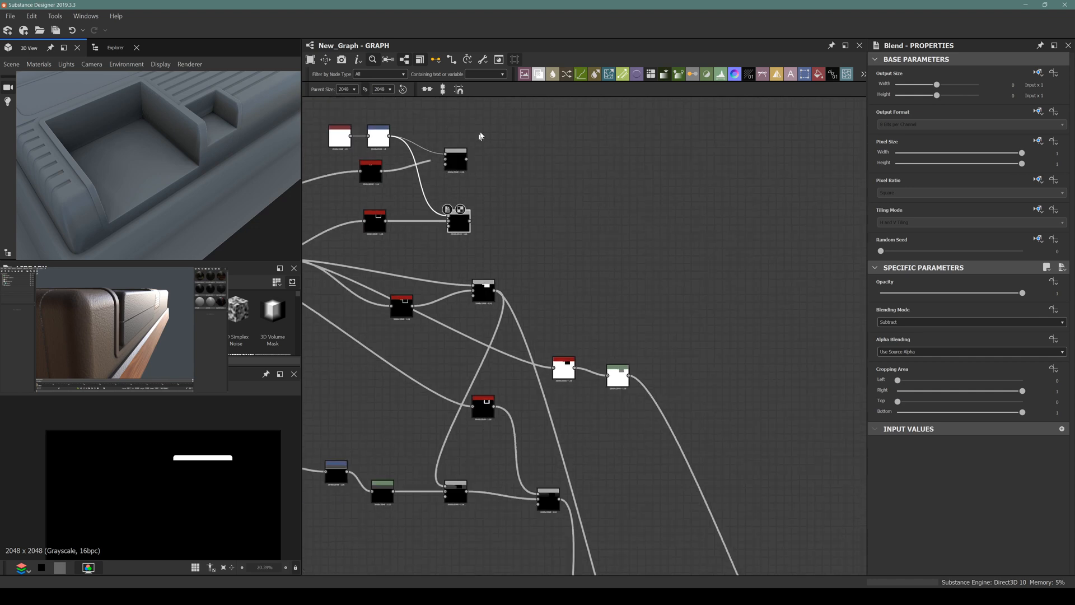
{"action": "left_click_drag", "start_coordinate": [489, 149], "coordinate": [513, 211]}
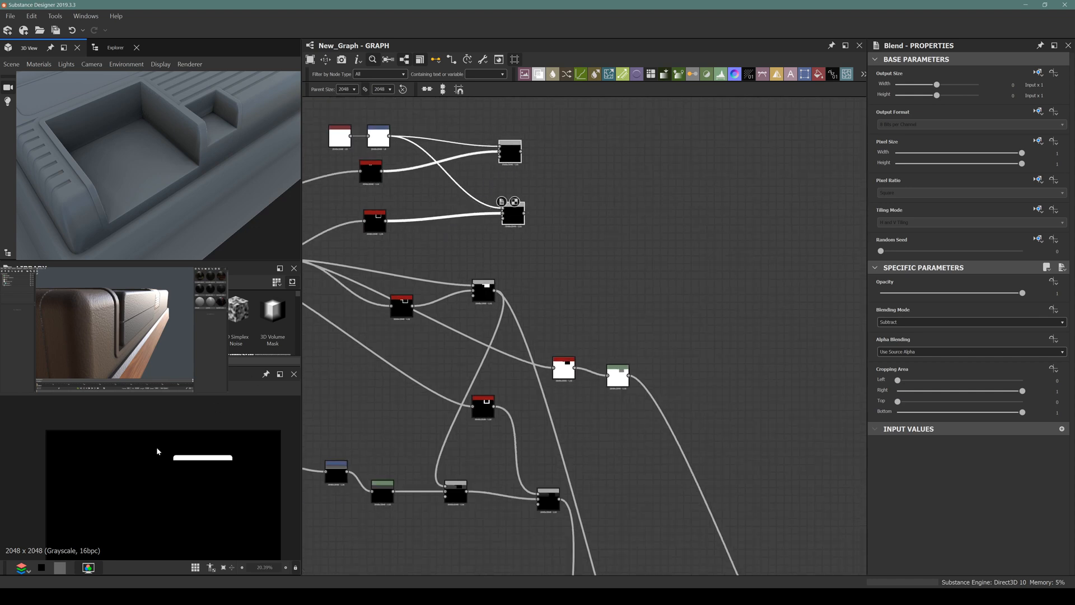
Step: Add a grayscale Uniform Color node near the Levels node and sample its gray from the square in the Levels thumbnail
{"action": "middle_click_drag", "start_coordinate": [602, 305], "coordinate": [529, 252]}
{"action": "scroll", "coordinate": [528, 252], "scroll_direction": "down", "scroll_amount": 1}
{"action": "scroll", "coordinate": [536, 252], "scroll_direction": "up", "scroll_amount": 3}
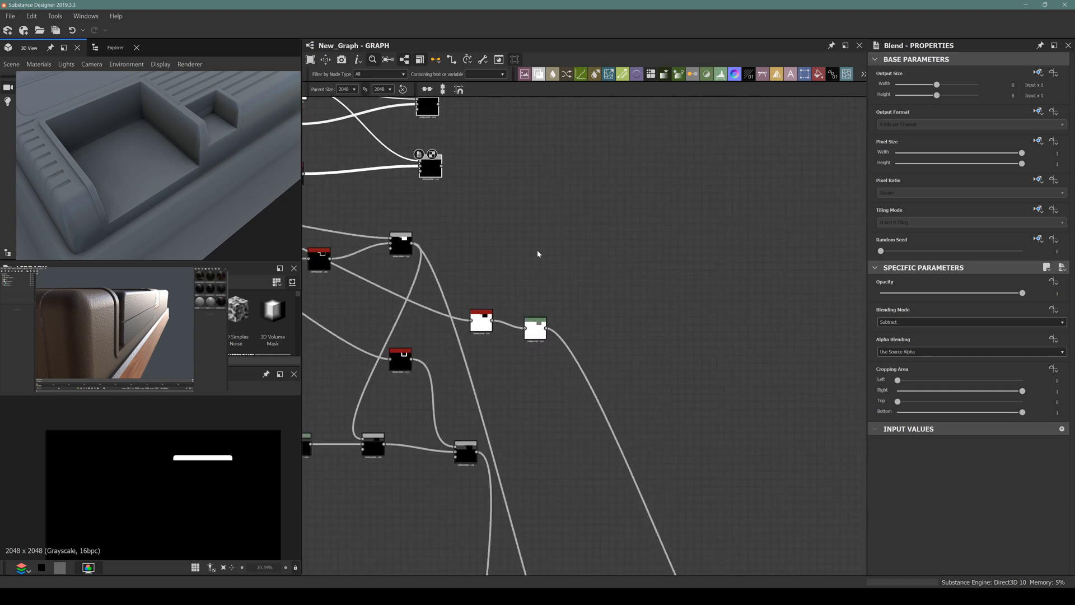
{"action": "scroll", "coordinate": [530, 388], "scroll_direction": "down", "scroll_amount": 3}
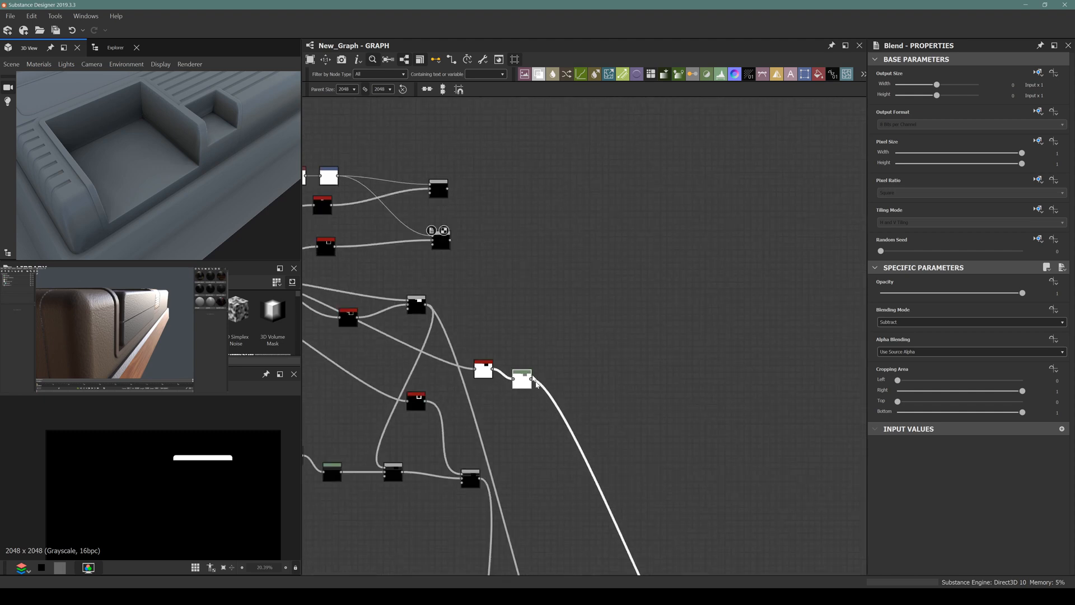
{"action": "scroll", "coordinate": [563, 351], "scroll_direction": "up", "scroll_amount": 3}
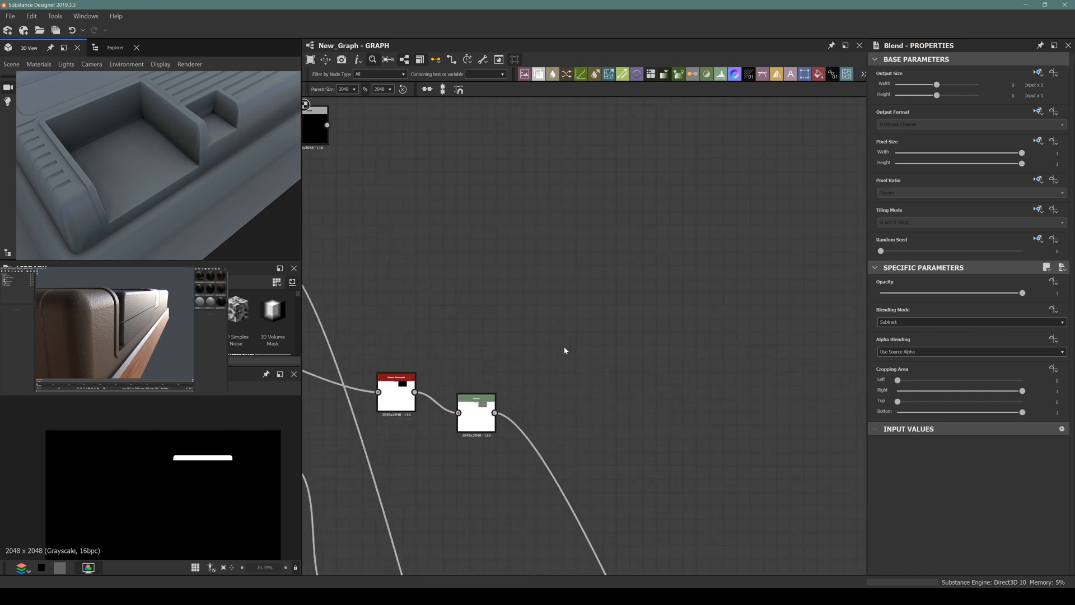
{"action": "left_click", "coordinate": [565, 351]}
{"action": "key", "text": "space"}
{"action": "type", "text": "un"}
{"action": "key", "text": "Return"}
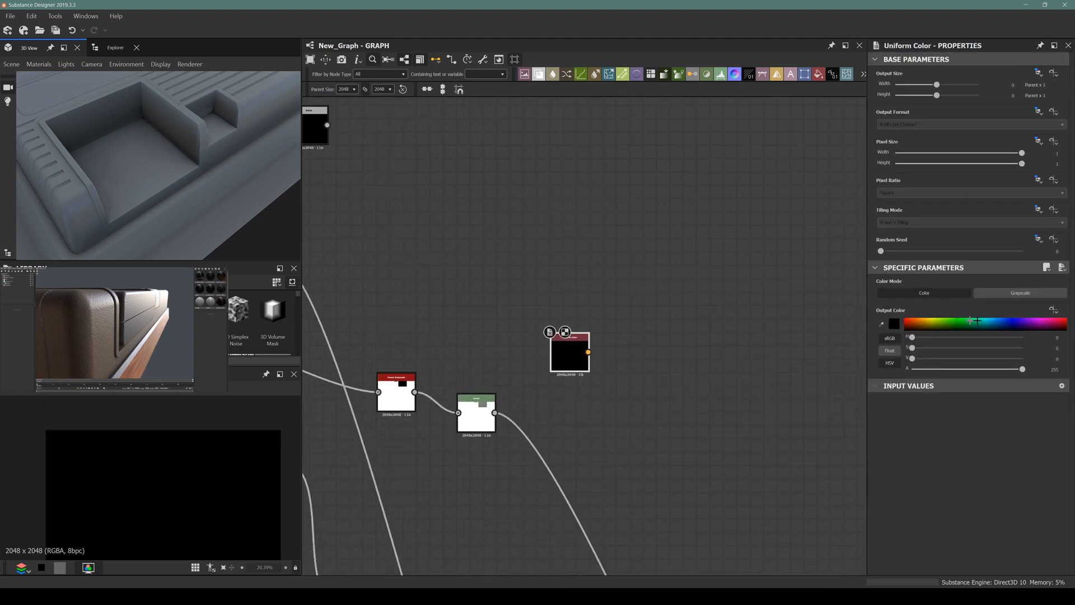
{"action": "left_click", "coordinate": [1020, 293]}
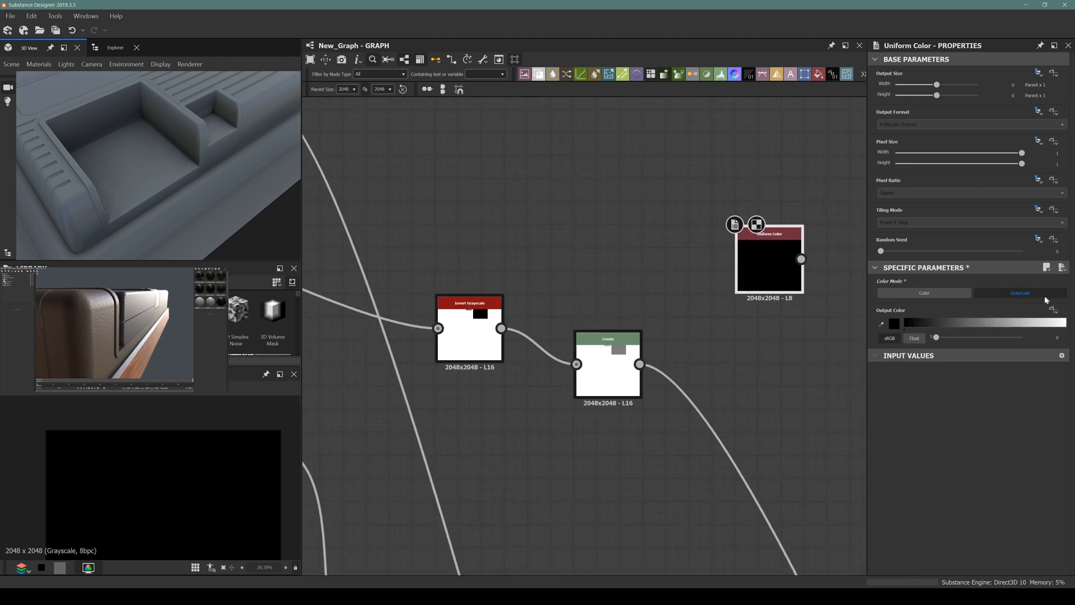
{"action": "left_click", "coordinate": [881, 324]}
{"action": "left_click", "coordinate": [619, 348]}
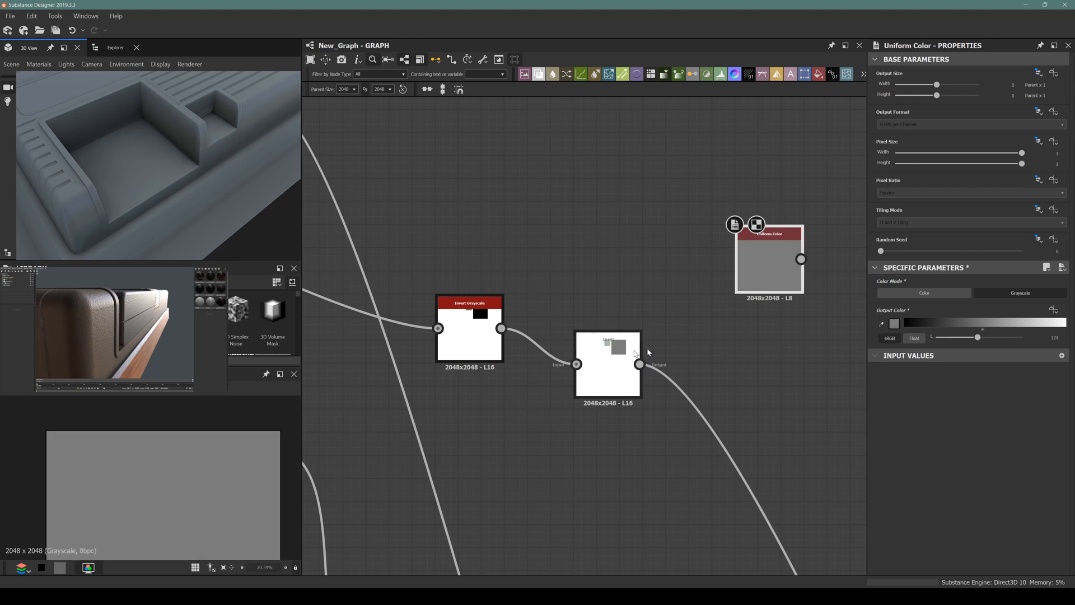
Step: Move the gray Uniform Color node higher, duplicate it below, and sample a lighter gray (180) from the Levels node for the copy
{"action": "left_click_drag", "start_coordinate": [759, 282], "coordinate": [713, 237]}
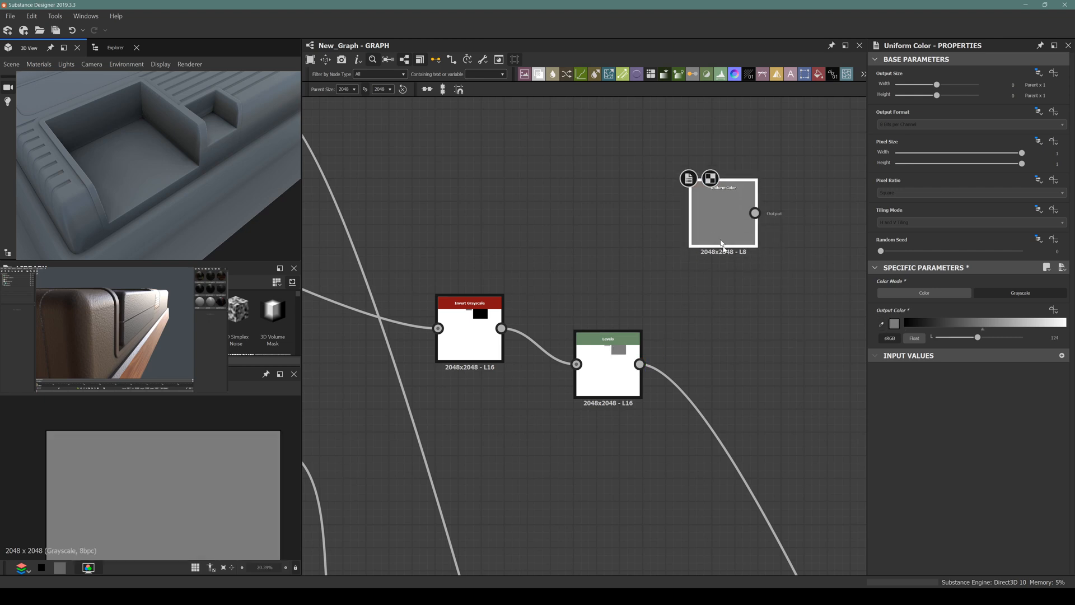
{"action": "key", "text": "ctrl+d"}
{"action": "left_click", "coordinate": [800, 271]}
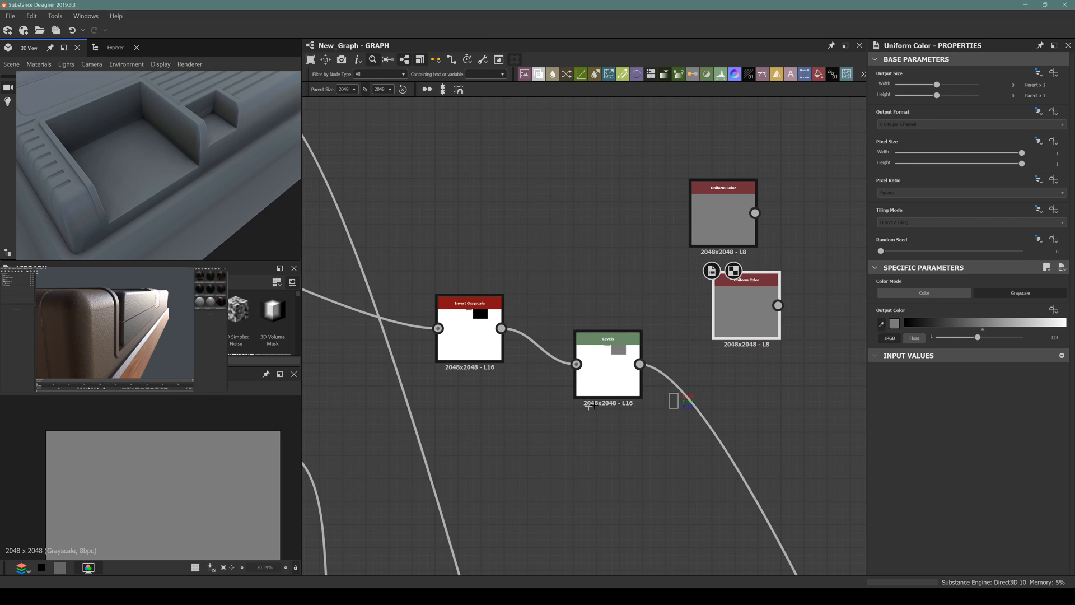
{"action": "left_click", "coordinate": [608, 346]}
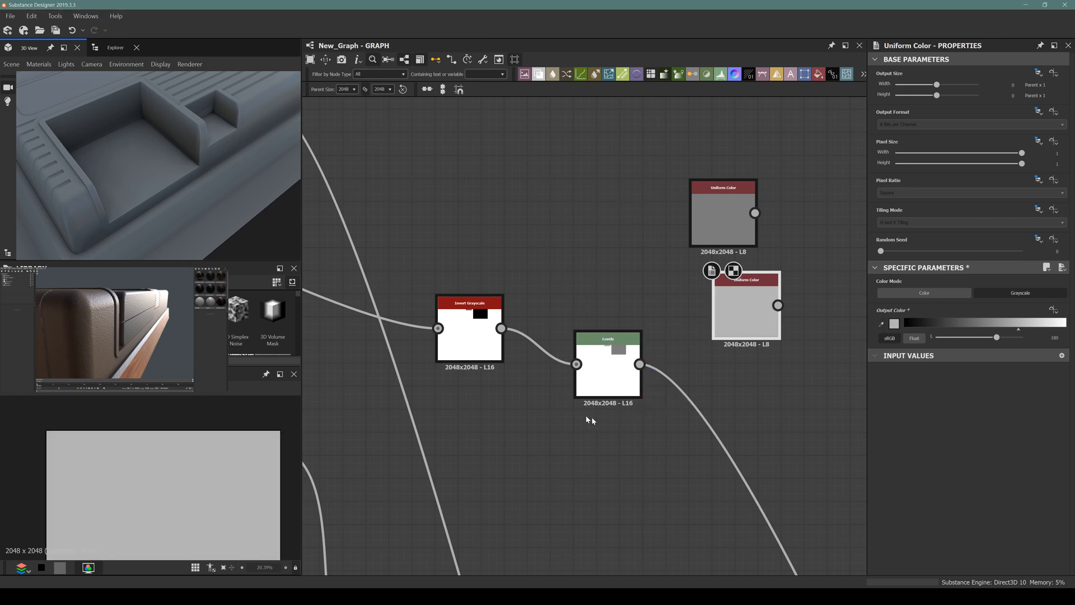
Step: Preview the large square's Subtract Blend mask and move the last Blend of the height chain slightly back toward its neighbours
{"action": "scroll", "coordinate": [554, 414], "scroll_direction": "down", "scroll_amount": 3}
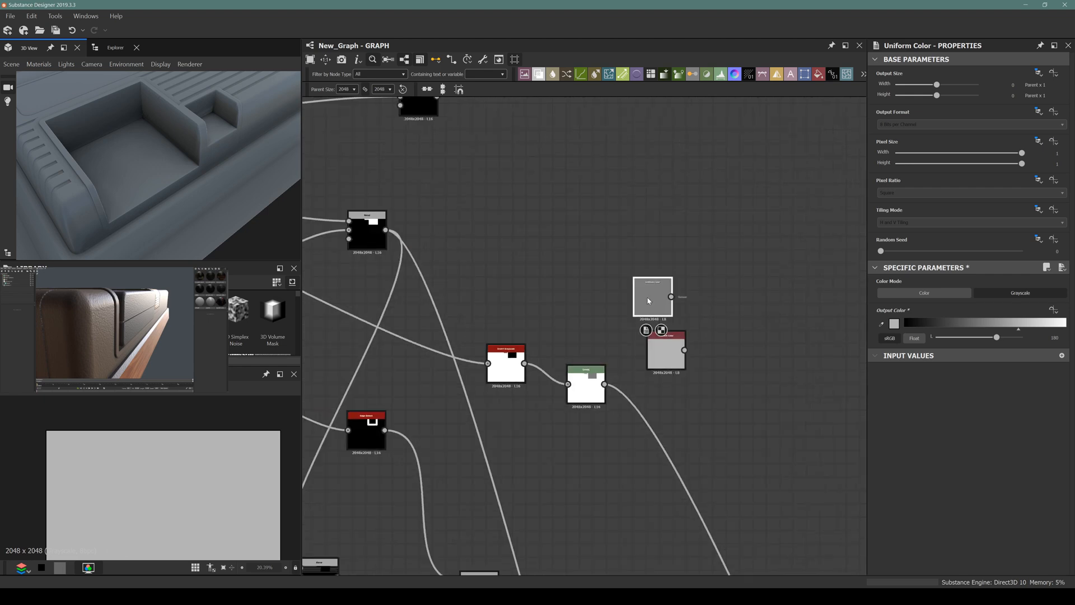
{"action": "scroll", "coordinate": [650, 286], "scroll_direction": "down", "scroll_amount": 4}
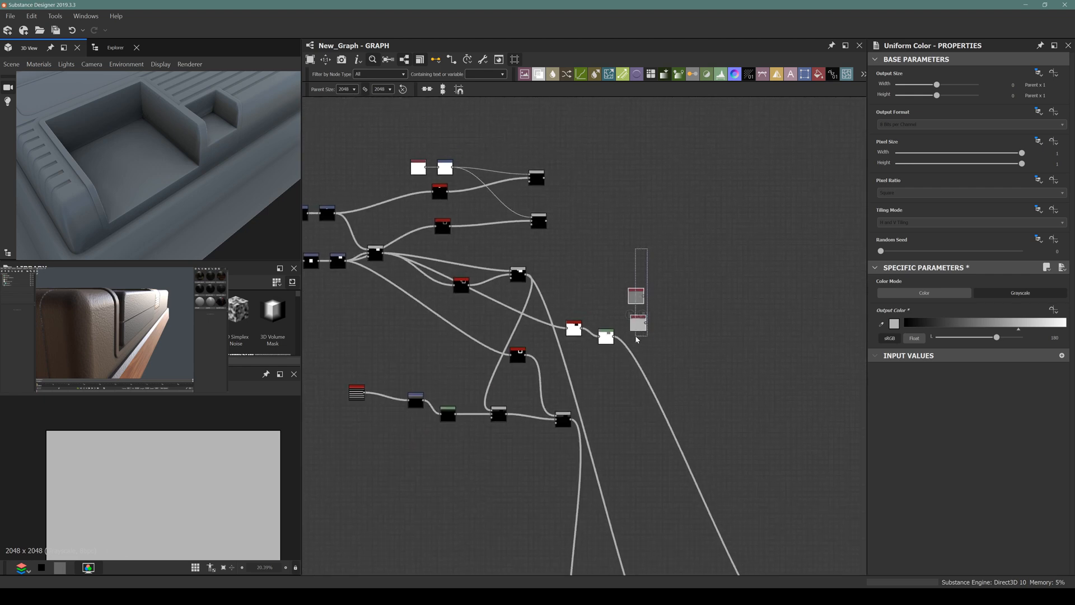
{"action": "middle_click_drag", "start_coordinate": [643, 339], "coordinate": [571, 279]}
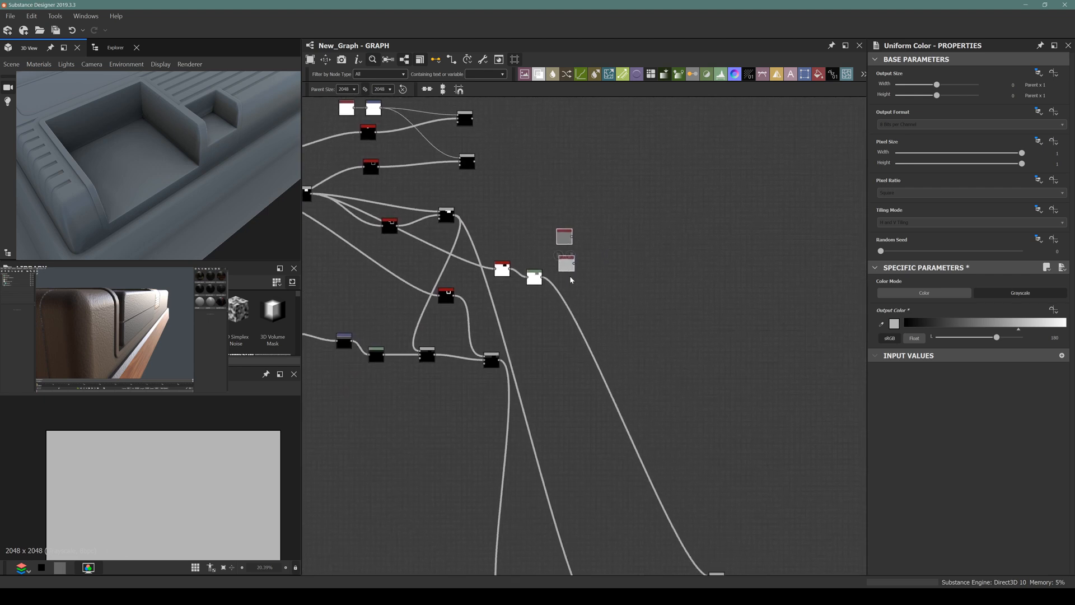
{"action": "left_click", "coordinate": [466, 162]}
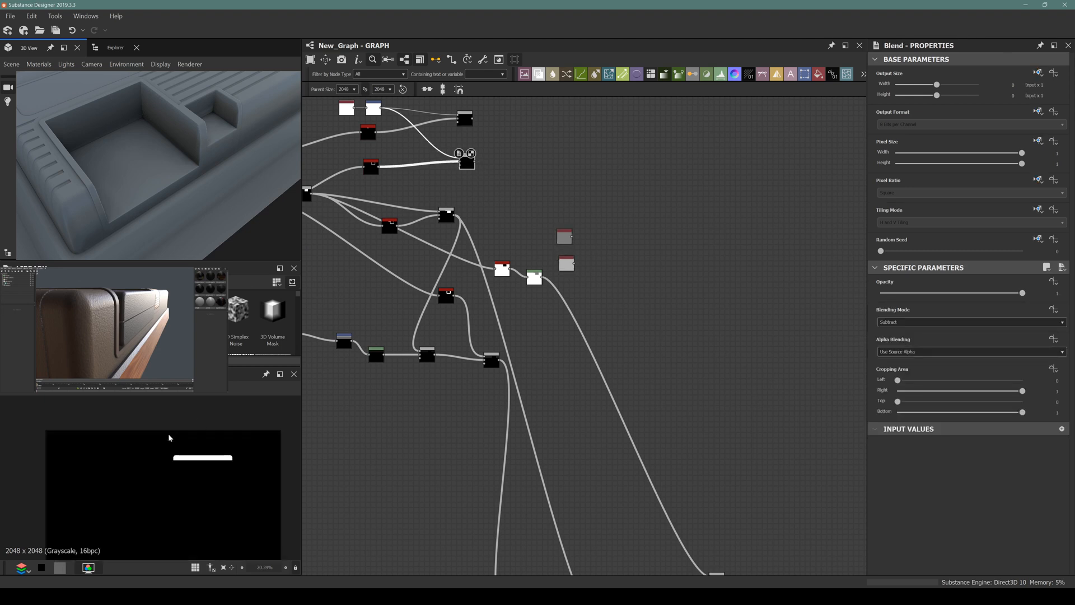
{"action": "left_click_drag", "start_coordinate": [612, 206], "coordinate": [554, 270]}
{"action": "middle_click_drag", "start_coordinate": [650, 351], "coordinate": [588, 269]}
{"action": "scroll", "coordinate": [668, 492], "scroll_direction": "down", "scroll_amount": 1}
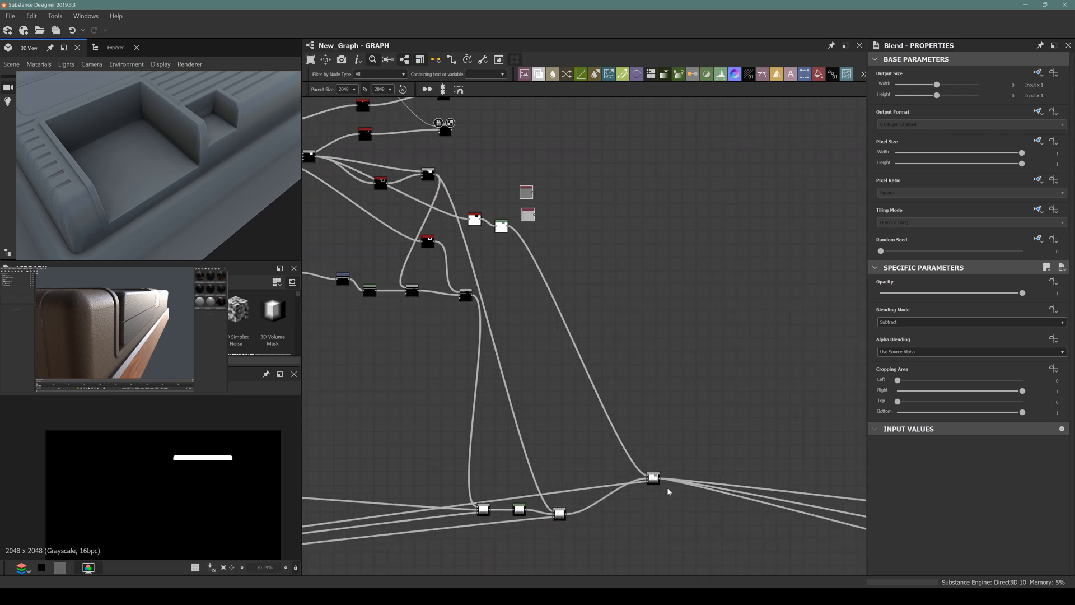
{"action": "left_click_drag", "start_coordinate": [648, 477], "coordinate": [640, 488]}
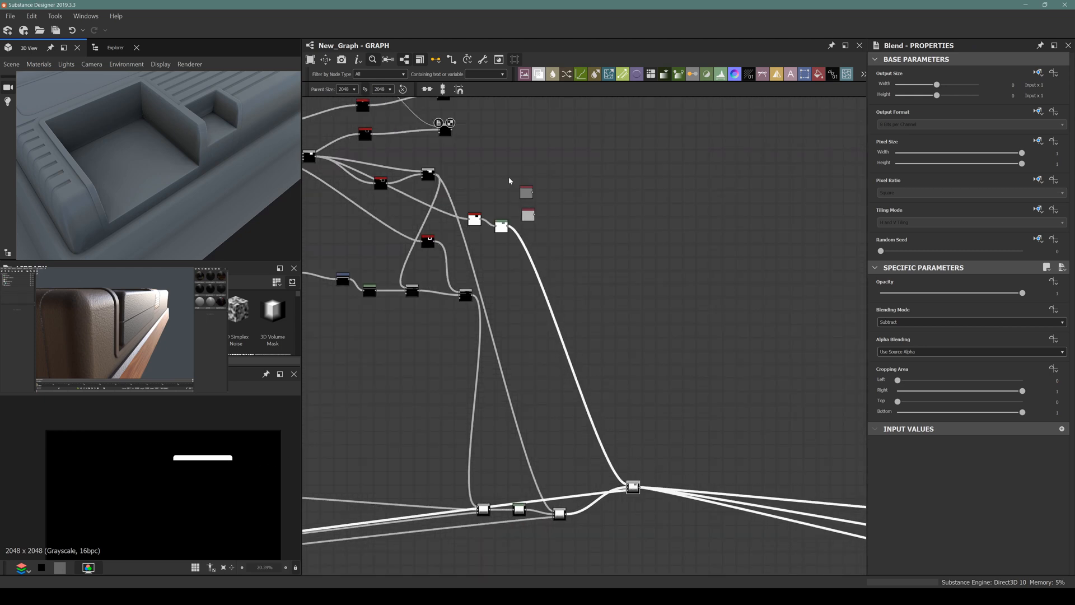
Step: Add a Blend node near the Uniform Color nodes and connect the large square's Subtract Blend to its foreground input
{"action": "middle_click_drag", "start_coordinate": [509, 180], "coordinate": [552, 244]}
{"action": "key", "text": "space"}
{"action": "type", "text": "blend"}
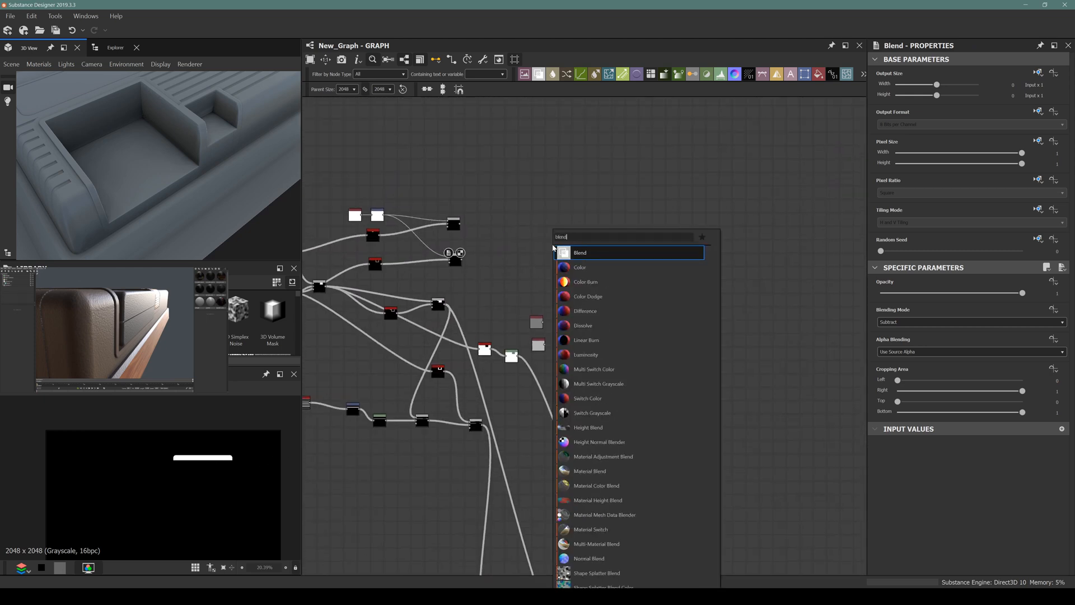
{"action": "key", "text": "Return"}
{"action": "scroll", "coordinate": [449, 269], "scroll_direction": "up", "scroll_amount": 4}
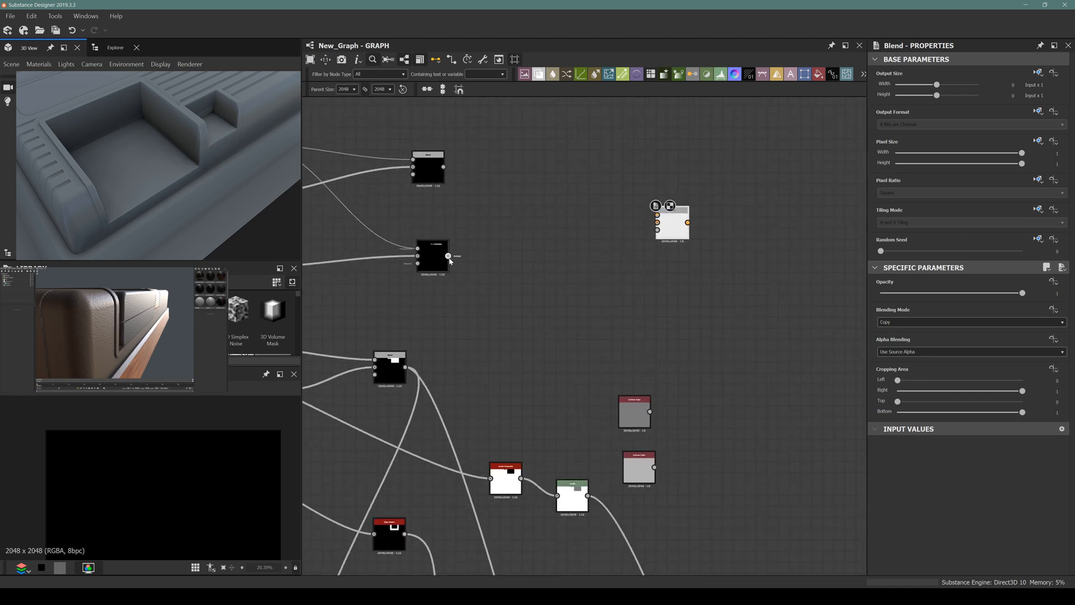
{"action": "left_click_drag", "start_coordinate": [490, 249], "coordinate": [594, 279]}
{"action": "scroll", "coordinate": [601, 267], "scroll_direction": "down", "scroll_amount": 5}
{"action": "middle_click_drag", "start_coordinate": [623, 305], "coordinate": [554, 232]}
{"action": "scroll", "coordinate": [555, 231], "scroll_direction": "up", "scroll_amount": 1}
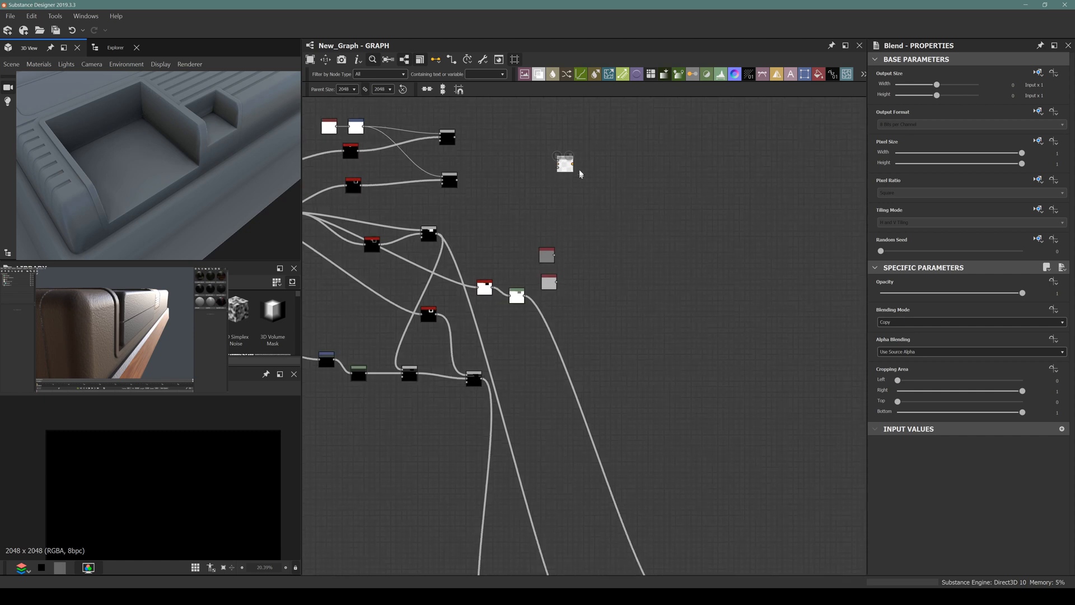
{"action": "scroll", "coordinate": [475, 167], "scroll_direction": "up", "scroll_amount": 3}
{"action": "left_click_drag", "start_coordinate": [422, 192], "coordinate": [688, 364]}
Step: Place the new Blend beside the Uniform Color nodes and connect the darker Uniform Color to its opacity input
{"action": "scroll", "coordinate": [639, 210], "scroll_direction": "down", "scroll_amount": 4}
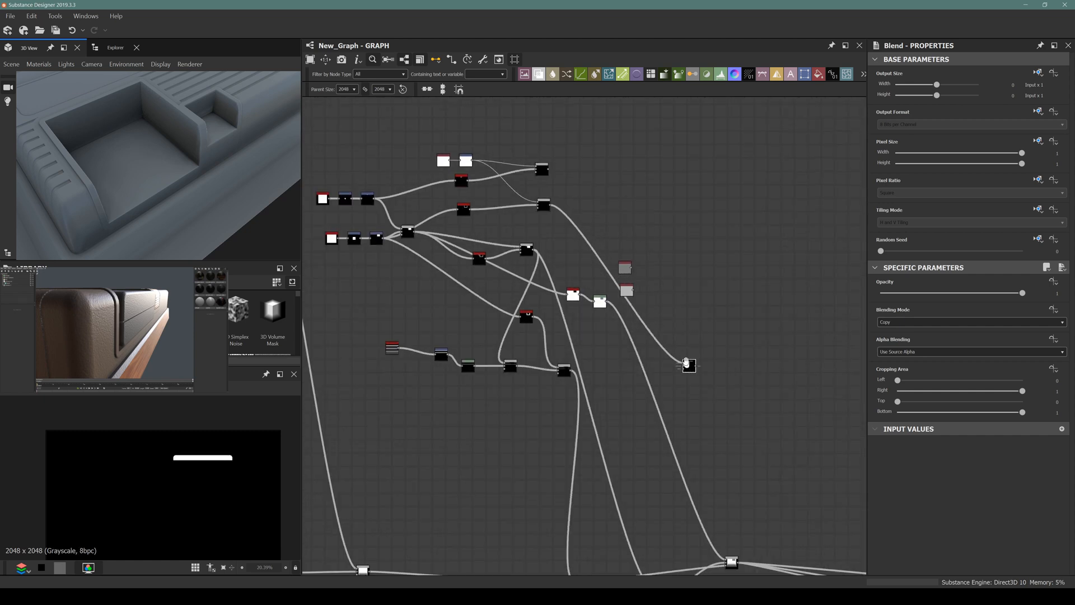
{"action": "middle_click_drag", "start_coordinate": [688, 364], "coordinate": [611, 288]}
{"action": "left_click_drag", "start_coordinate": [612, 287], "coordinate": [601, 207]}
{"action": "scroll", "coordinate": [579, 192], "scroll_direction": "up", "scroll_amount": 4}
{"action": "scroll", "coordinate": [514, 200], "scroll_direction": "up", "scroll_amount": 3}
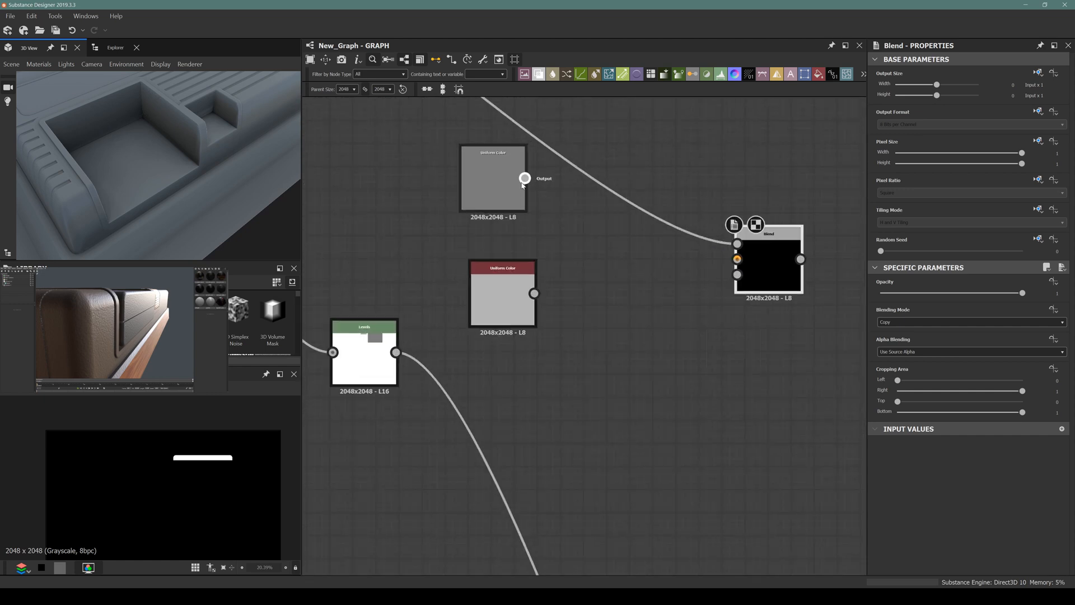
{"action": "left_click_drag", "start_coordinate": [525, 178], "coordinate": [736, 275]}
{"action": "scroll", "coordinate": [734, 281], "scroll_direction": "down", "scroll_amount": 4}
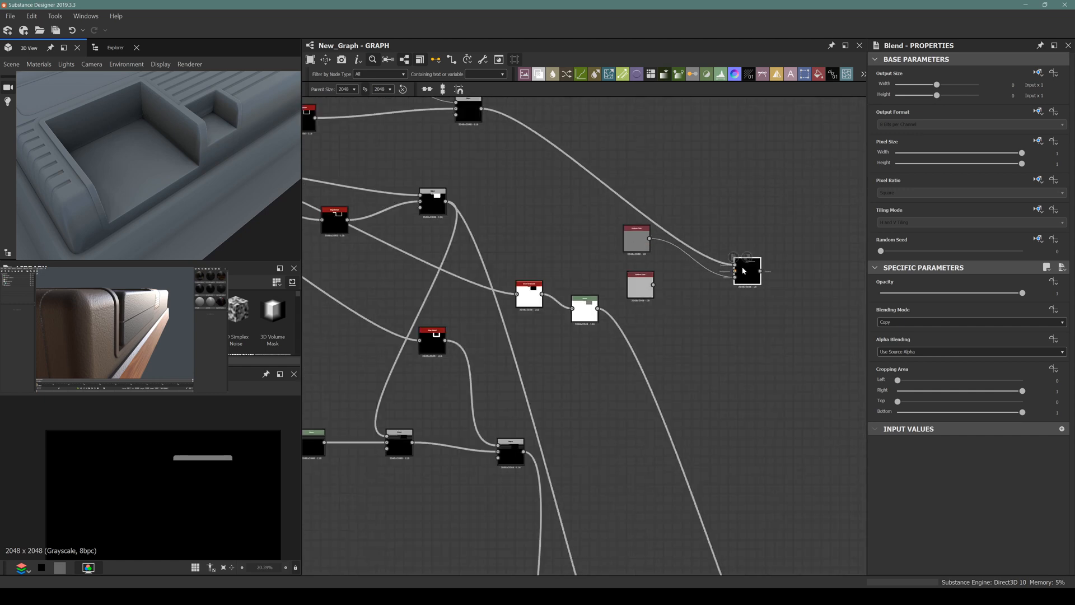
Step: Move the new Blend to the end of the height chain, feed the last Blend into its background, and transfer the outgoing links to it
{"action": "middle_click_drag", "start_coordinate": [586, 282], "coordinate": [477, 182]}
{"action": "left_click_drag", "start_coordinate": [644, 176], "coordinate": [676, 432]}
{"action": "middle_click_drag", "start_coordinate": [676, 432], "coordinate": [548, 243]}
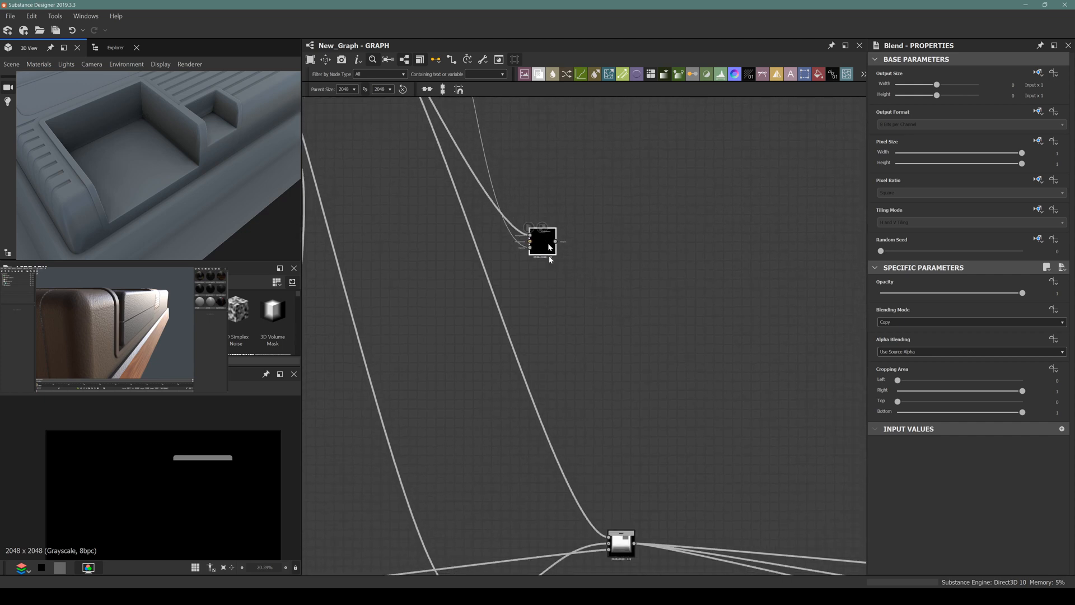
{"action": "left_click_drag", "start_coordinate": [548, 243], "coordinate": [683, 520]}
{"action": "scroll", "coordinate": [660, 543], "scroll_direction": "up", "scroll_amount": 3}
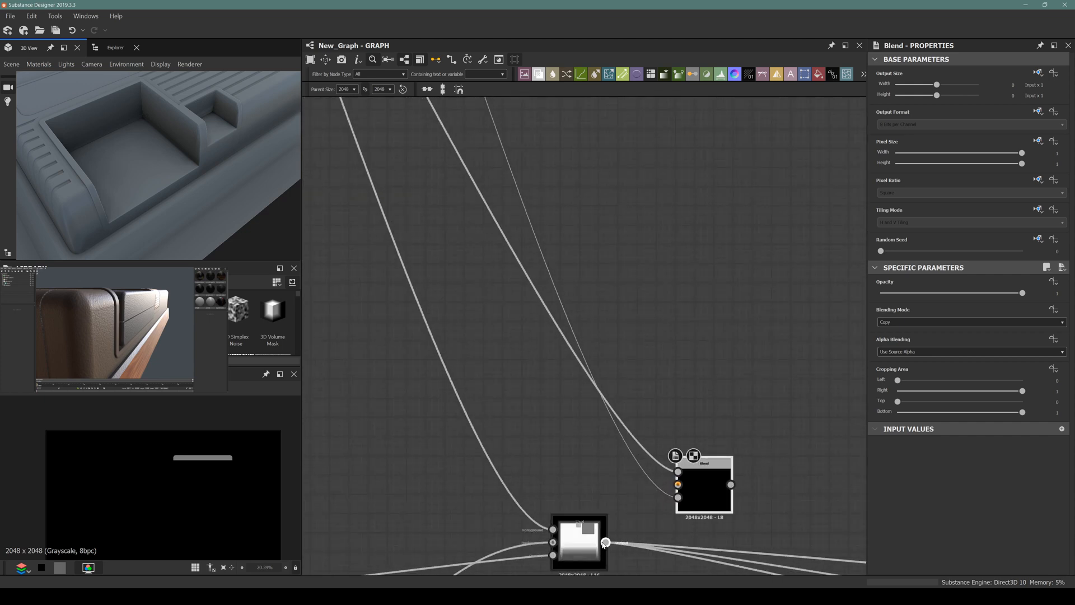
{"action": "left_click_drag", "start_coordinate": [605, 542], "coordinate": [716, 493]}
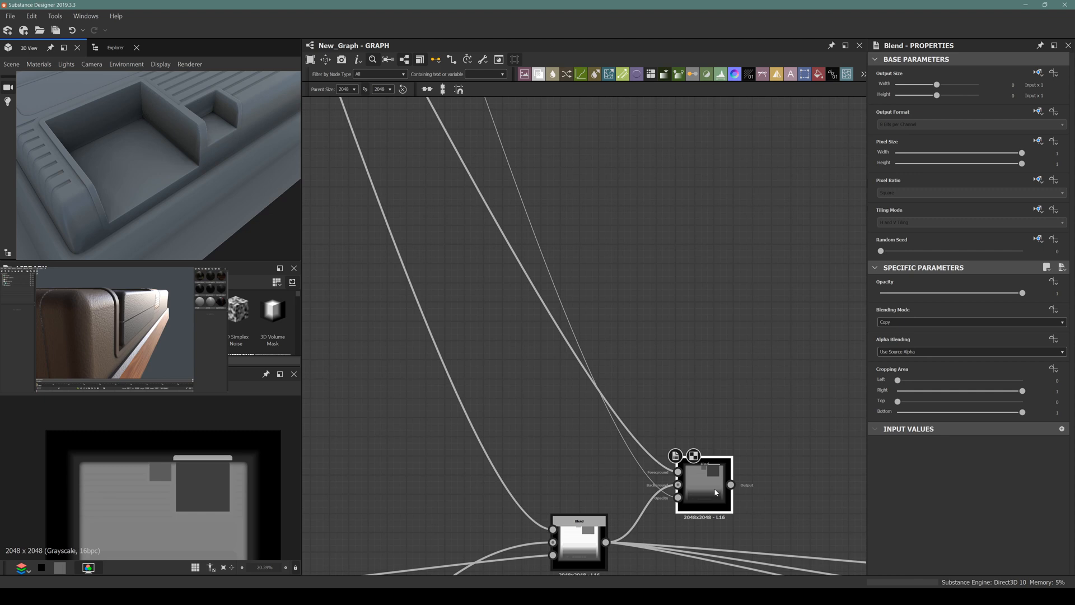
{"action": "left_click_drag", "start_coordinate": [606, 542], "coordinate": [728, 485], "text": "shift"}
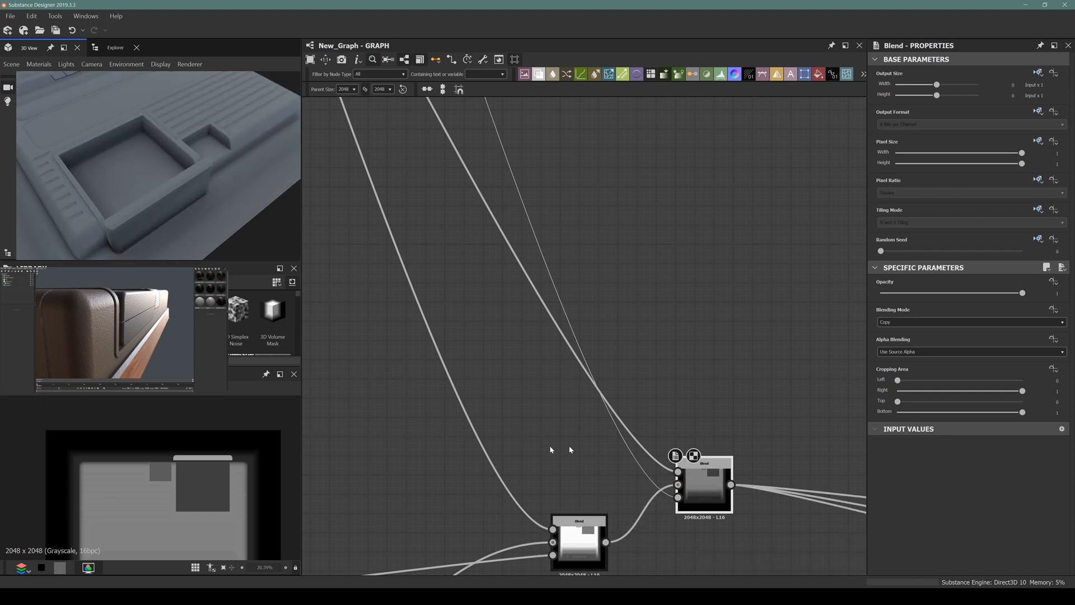
Step: Resample the connected Uniform Color's gray from the large square in the height preview
{"action": "scroll", "coordinate": [551, 449], "scroll_direction": "up", "scroll_amount": 2}
{"action": "middle_click_drag", "start_coordinate": [525, 395], "coordinate": [579, 481]}
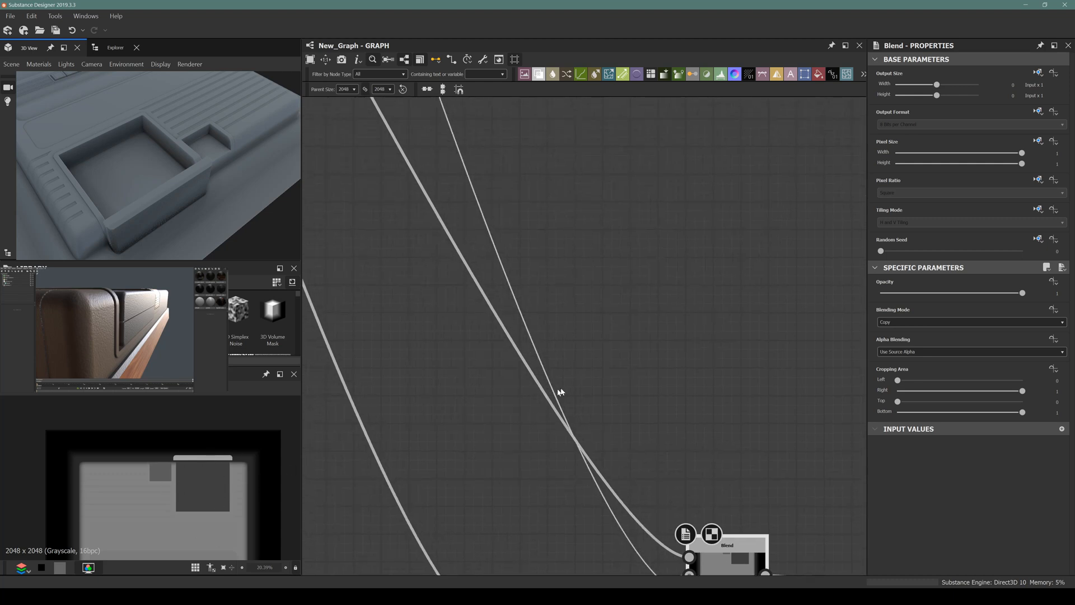
{"action": "scroll", "coordinate": [559, 388], "scroll_direction": "down", "scroll_amount": 8}
{"action": "middle_click_drag", "start_coordinate": [458, 275], "coordinate": [467, 409]}
{"action": "scroll", "coordinate": [438, 218], "scroll_direction": "up", "scroll_amount": 4}
{"action": "left_click", "coordinate": [439, 218]}
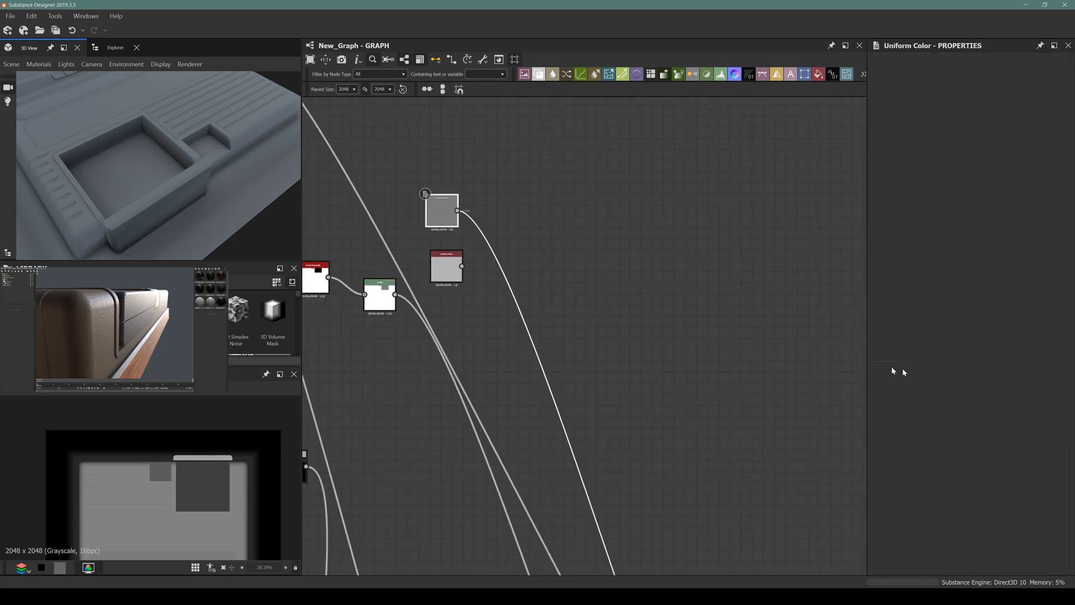
{"action": "left_click", "coordinate": [880, 325]}
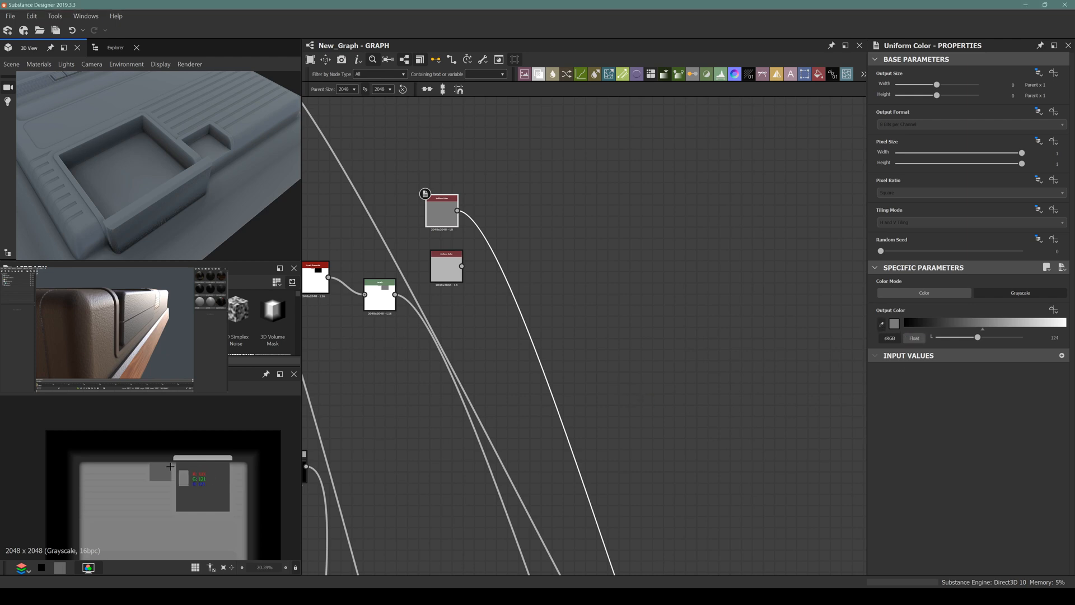
{"action": "left_click", "coordinate": [208, 488]}
{"action": "scroll", "coordinate": [636, 346], "scroll_direction": "down", "scroll_amount": 5}
{"action": "middle_click_drag", "start_coordinate": [664, 470], "coordinate": [636, 400]}
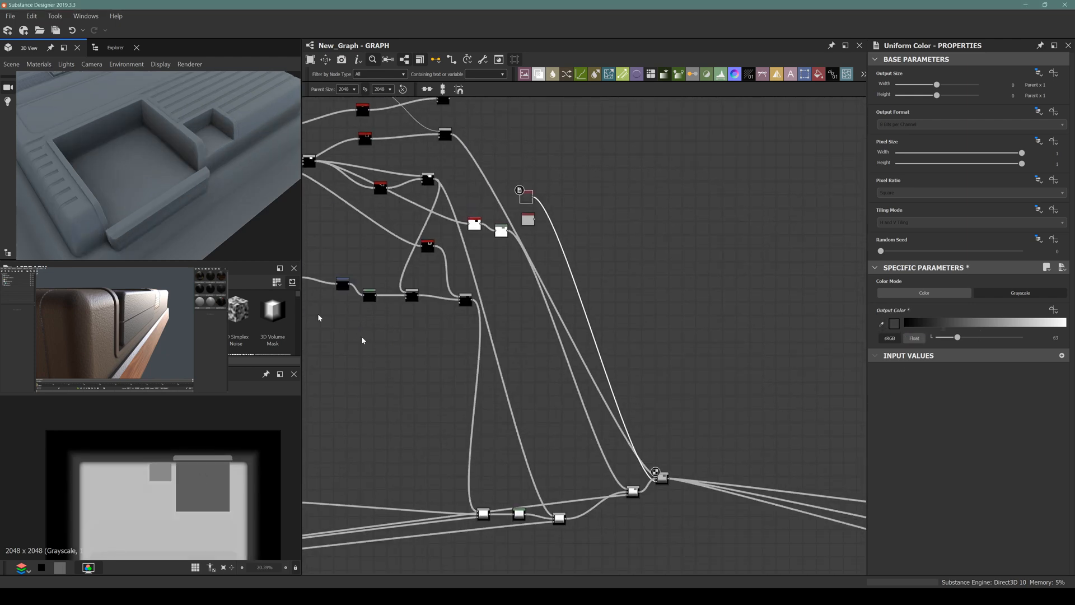
Step: Set the final height Blend's blending mode to Max (Lighten) and inspect the raised wall on the 3D model
{"action": "left_click_drag", "start_coordinate": [137, 208], "coordinate": [184, 147]}
{"action": "scroll", "coordinate": [218, 158], "scroll_direction": "up", "scroll_amount": 3}
{"action": "middle_click_drag", "start_coordinate": [623, 397], "coordinate": [569, 367]}
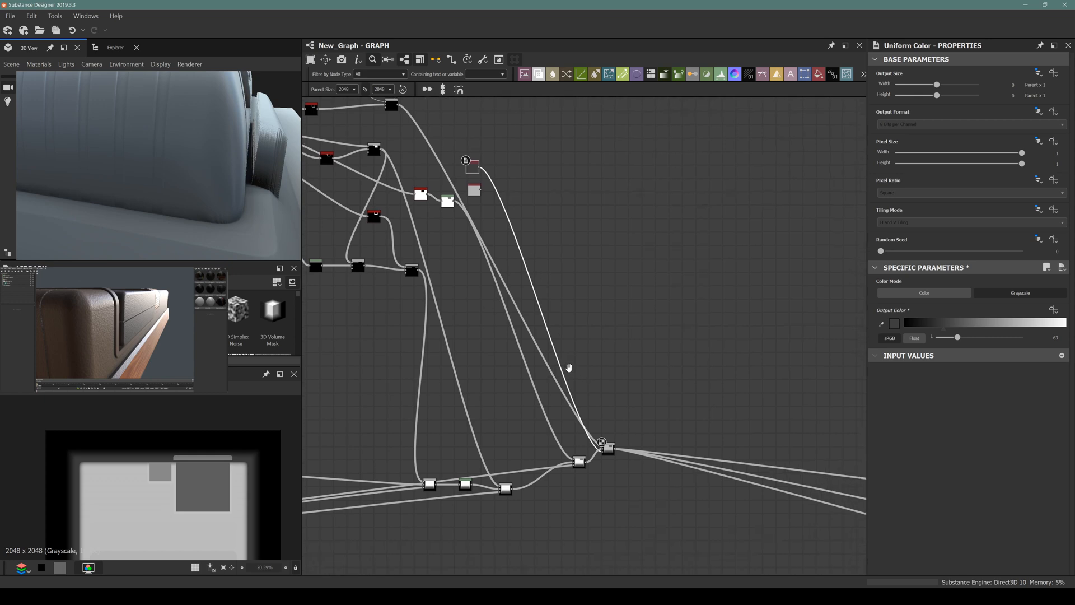
{"action": "scroll", "coordinate": [603, 431], "scroll_direction": "up", "scroll_amount": 6}
{"action": "left_click", "coordinate": [606, 428]}
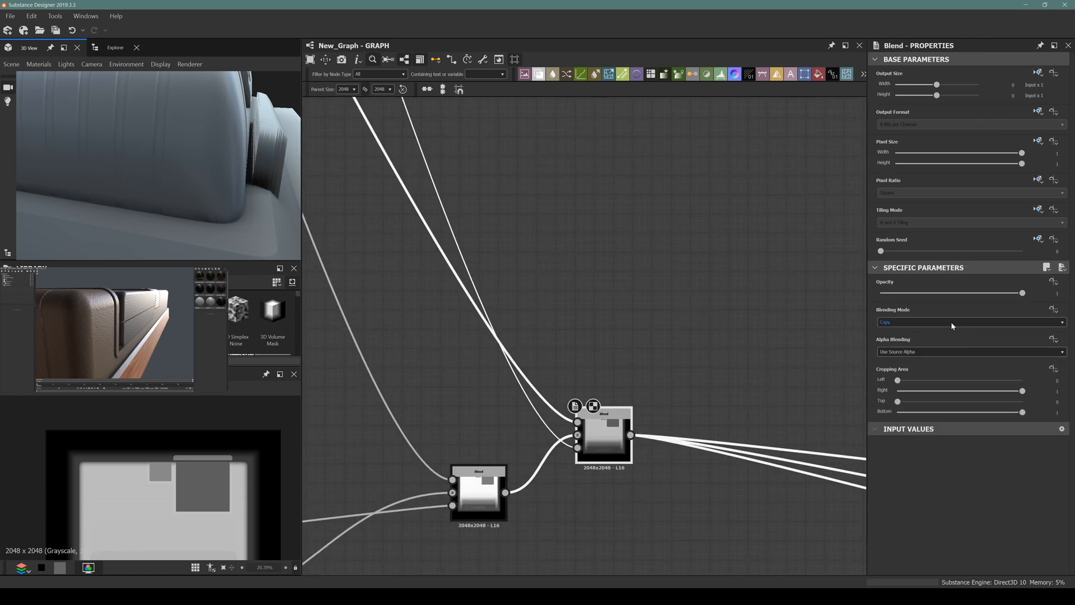
{"action": "left_click", "coordinate": [951, 323]}
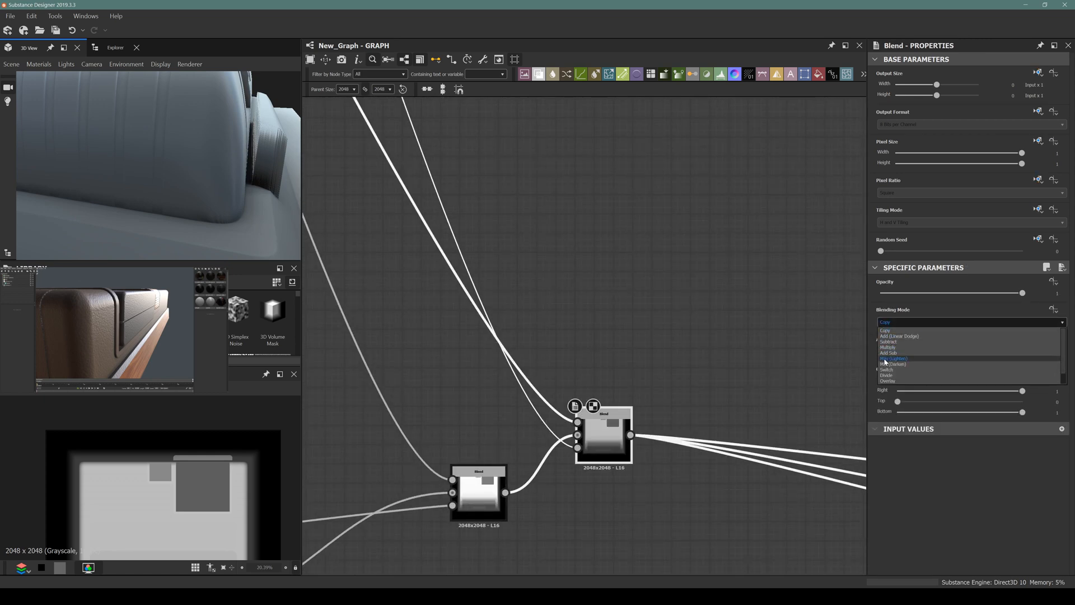
{"action": "left_click", "coordinate": [901, 358]}
{"action": "left_click_drag", "start_coordinate": [197, 152], "coordinate": [161, 159]}
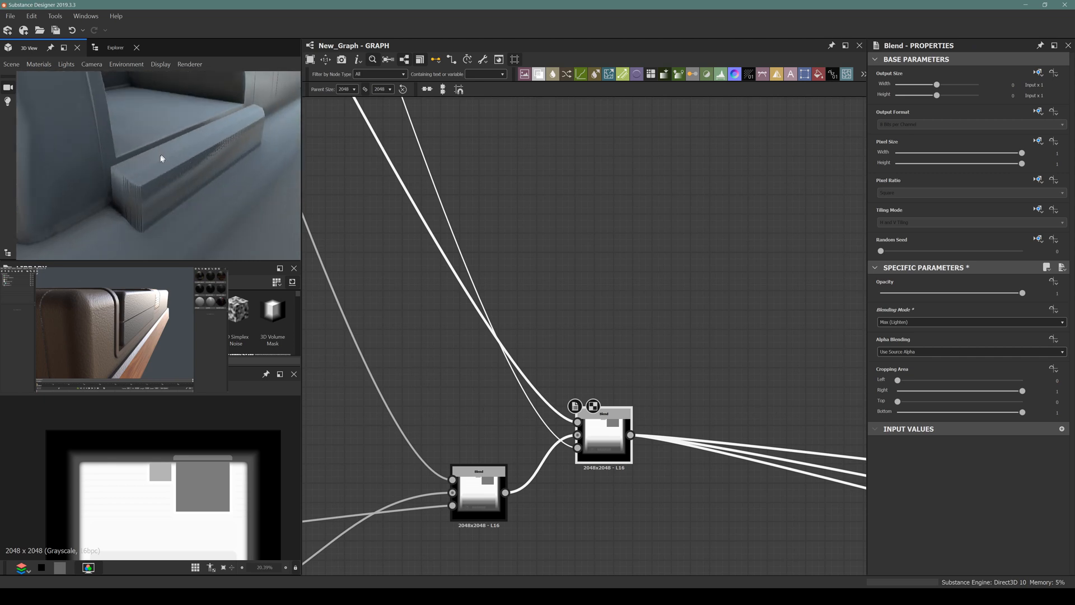
Step: Preview the mask entering the final Blend's foreground and the uniform gray entering its opacity, tracing the links to their source nodes
{"action": "scroll", "coordinate": [606, 363], "scroll_direction": "down", "scroll_amount": 5}
{"action": "middle_click_drag", "start_coordinate": [468, 253], "coordinate": [472, 400]}
{"action": "scroll", "coordinate": [619, 532], "scroll_direction": "up", "scroll_amount": 4}
{"action": "scroll", "coordinate": [594, 532], "scroll_direction": "up", "scroll_amount": 4}
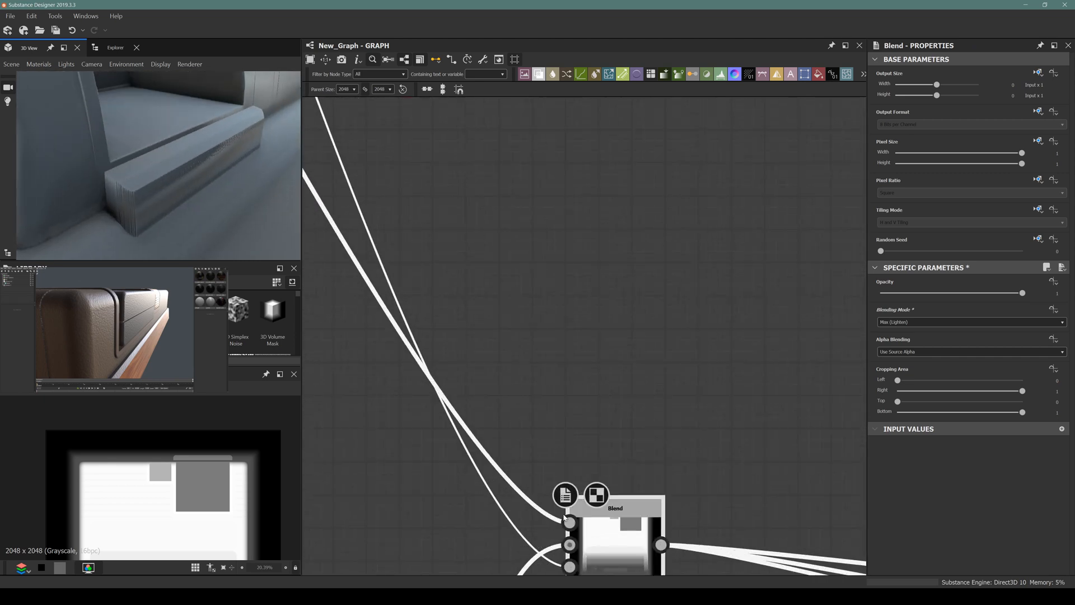
{"action": "double_click", "coordinate": [567, 519]}
{"action": "scroll", "coordinate": [565, 504], "scroll_direction": "down", "scroll_amount": 4}
{"action": "middle_click_drag", "start_coordinate": [563, 498], "coordinate": [565, 479]}
{"action": "scroll", "coordinate": [565, 479], "scroll_direction": "up", "scroll_amount": 4}
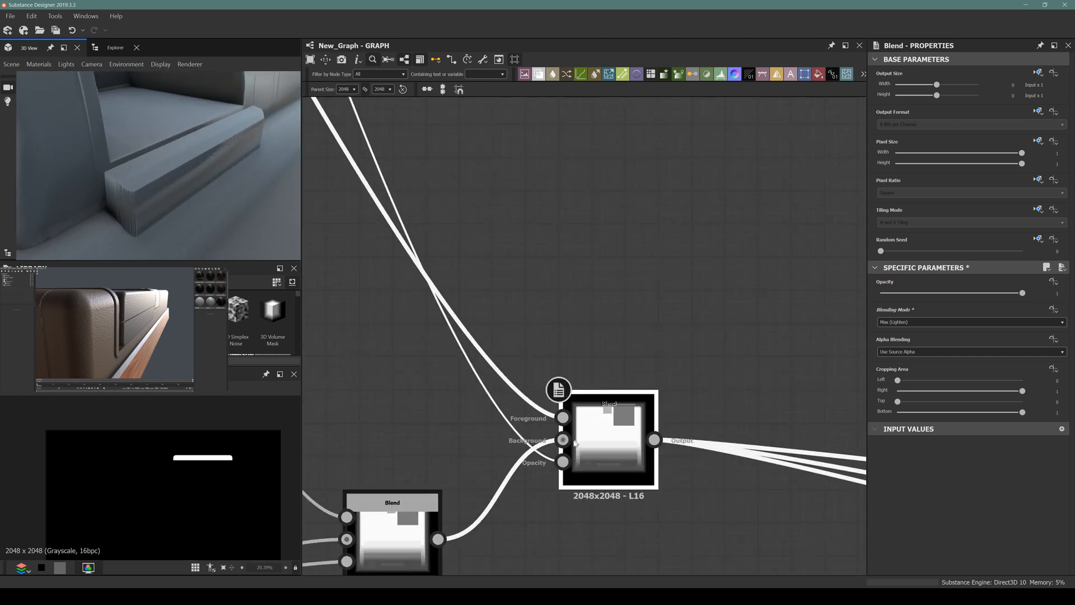
{"action": "double_click", "coordinate": [562, 465]}
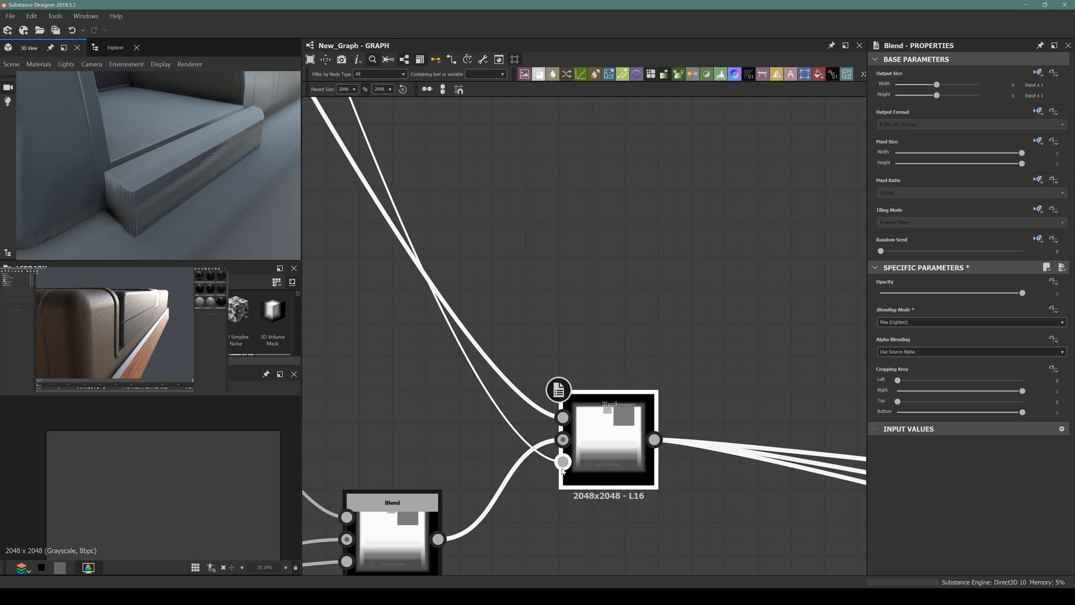
{"action": "scroll", "coordinate": [562, 468], "scroll_direction": "down", "scroll_amount": 8}
{"action": "middle_click_drag", "start_coordinate": [485, 315], "coordinate": [494, 407]}
{"action": "scroll", "coordinate": [494, 408], "scroll_direction": "up", "scroll_amount": 6}
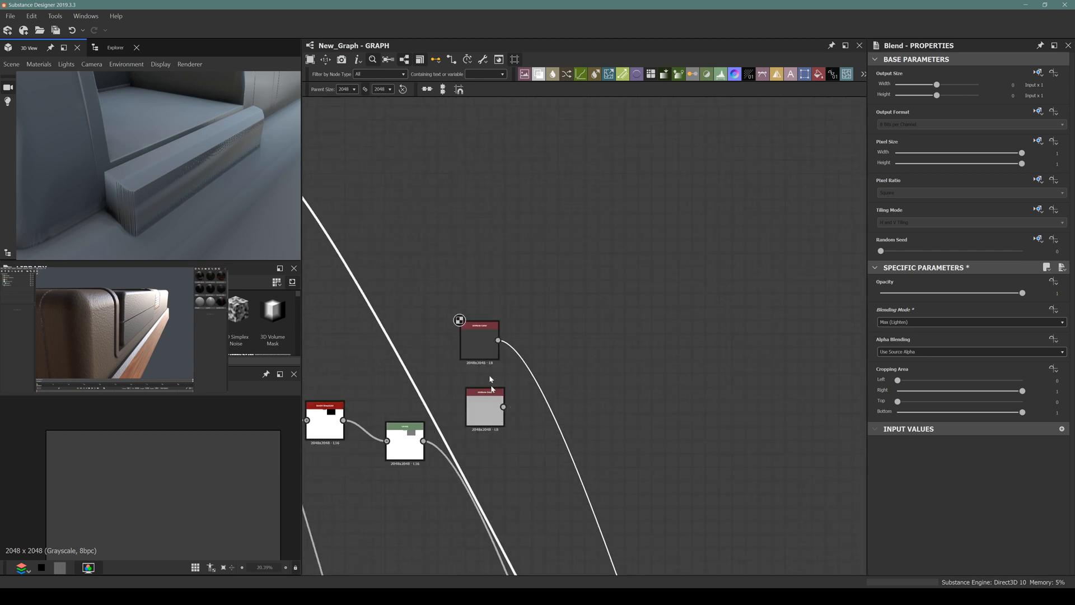
Step: Add a Blend node fed by the small square's Subtract Blend and connect the darker Uniform Color to its foreground
{"action": "scroll", "coordinate": [486, 338], "scroll_direction": "down", "scroll_amount": 5}
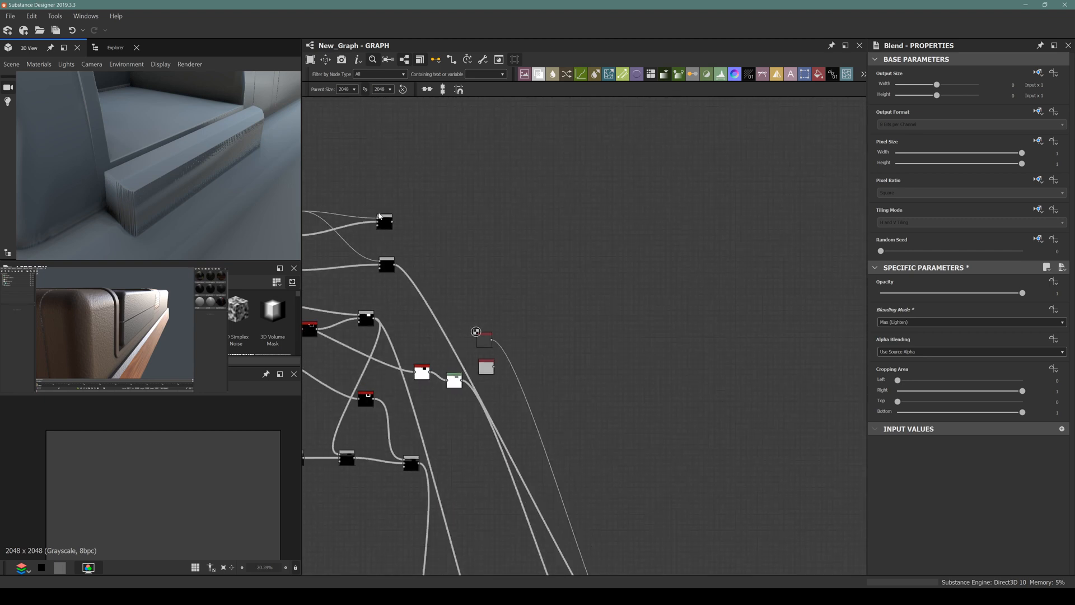
{"action": "key", "text": "space"}
{"action": "key", "text": "Return"}
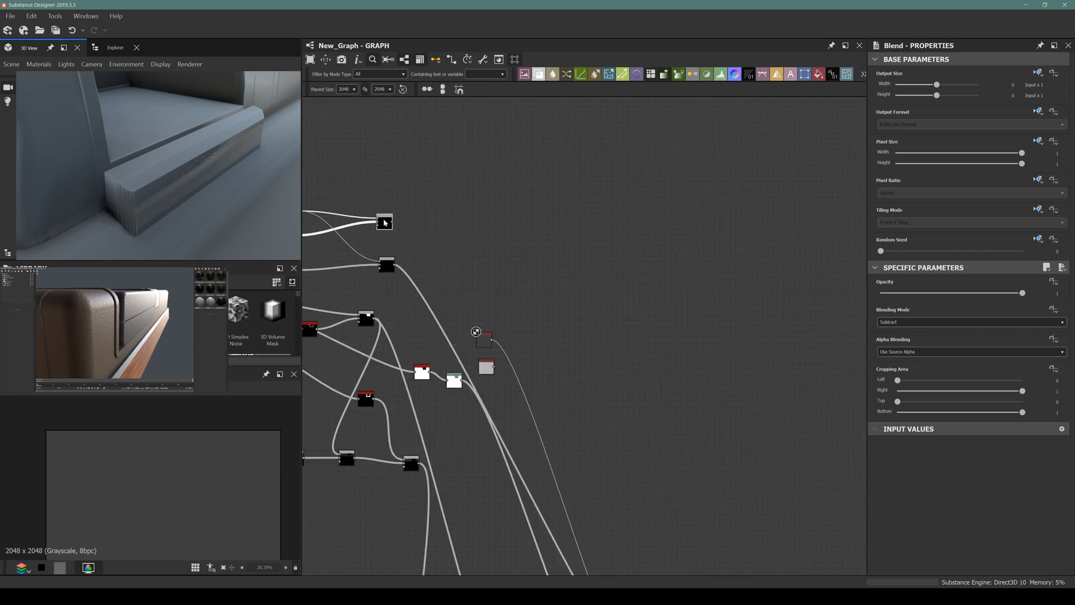
{"action": "left_click_drag", "start_coordinate": [416, 220], "coordinate": [485, 258]}
{"action": "scroll", "coordinate": [492, 336], "scroll_direction": "up", "scroll_amount": 3}
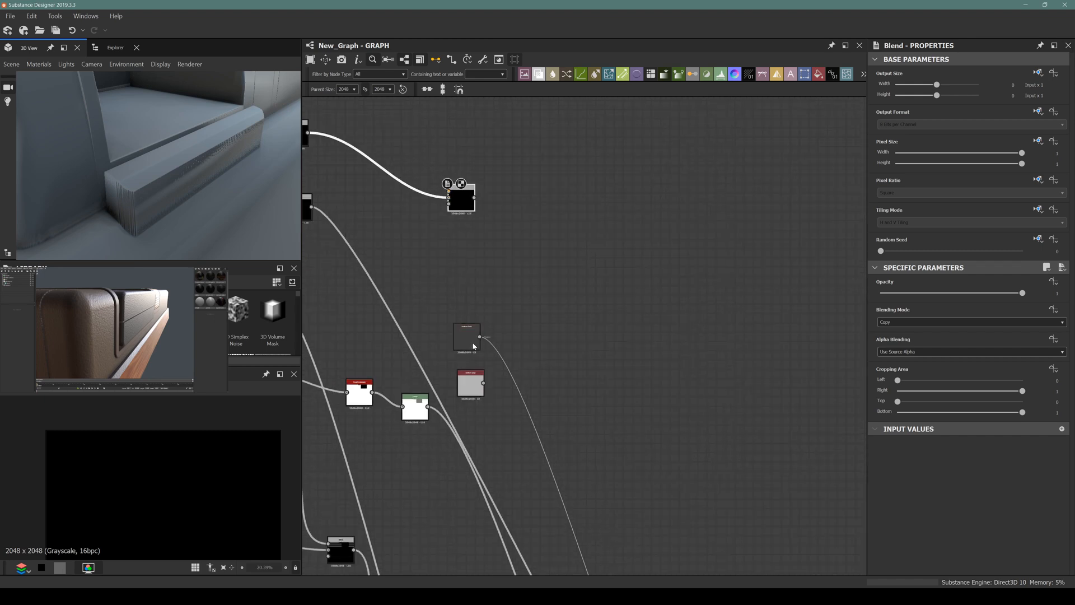
{"action": "left_click_drag", "start_coordinate": [480, 338], "coordinate": [458, 197]}
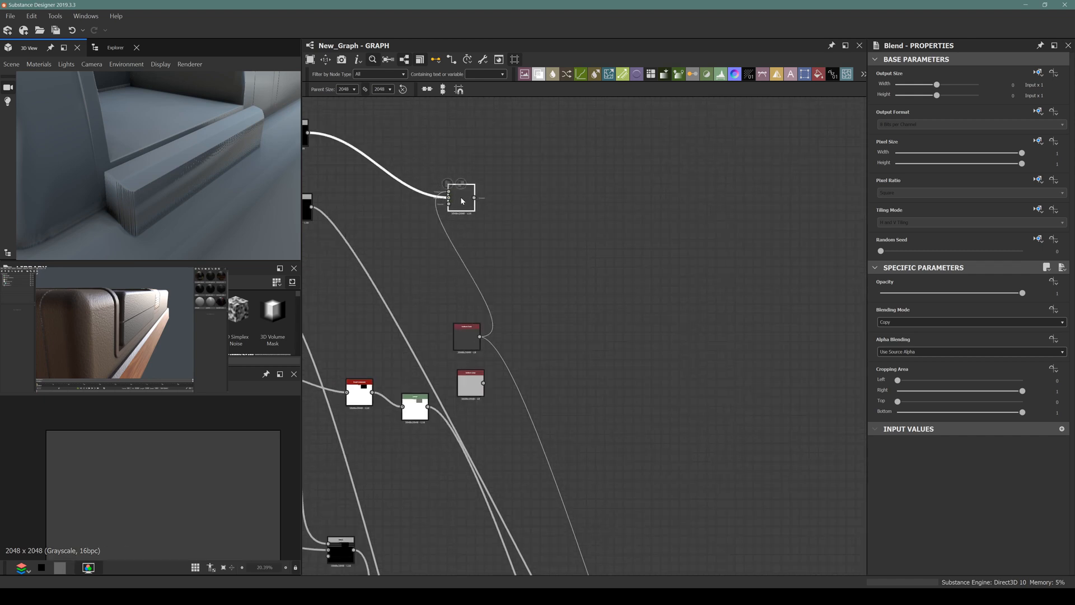
Step: Set the small square's new Blend to Multiply and connect its output to the final height Blend's foreground
{"action": "left_click", "coordinate": [912, 322]}
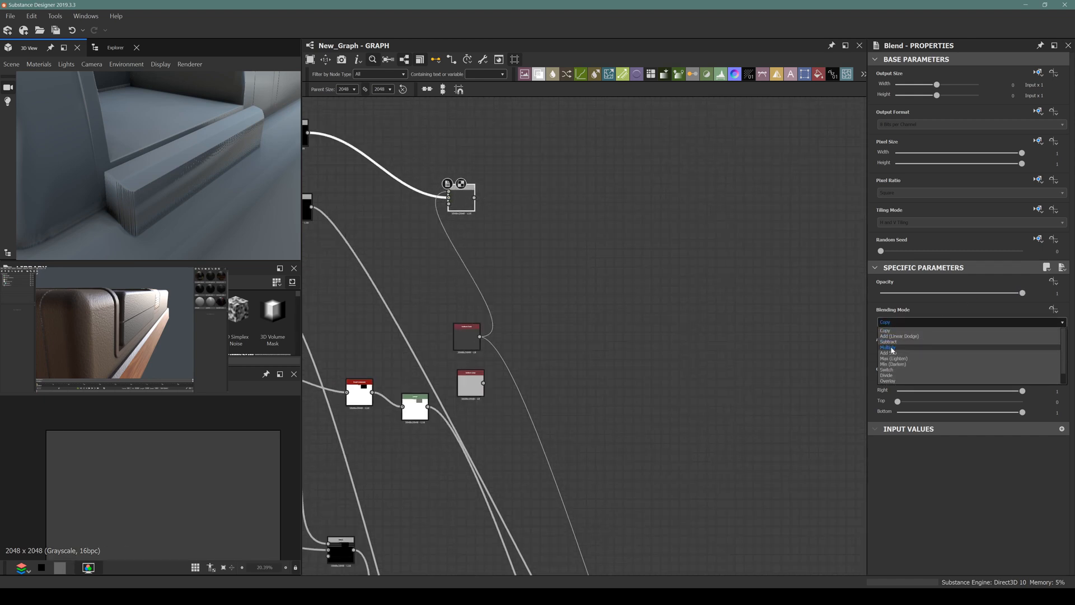
{"action": "left_click", "coordinate": [892, 348]}
{"action": "scroll", "coordinate": [566, 308], "scroll_direction": "down", "scroll_amount": 5}
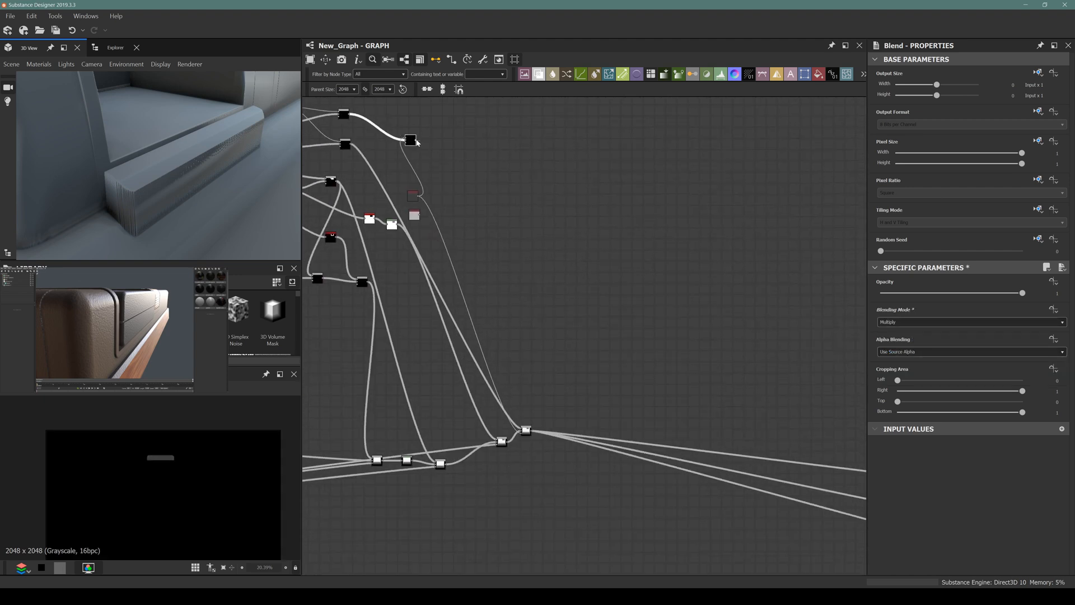
{"action": "scroll", "coordinate": [534, 417], "scroll_direction": "up", "scroll_amount": 5}
{"action": "left_click", "coordinate": [488, 443]}
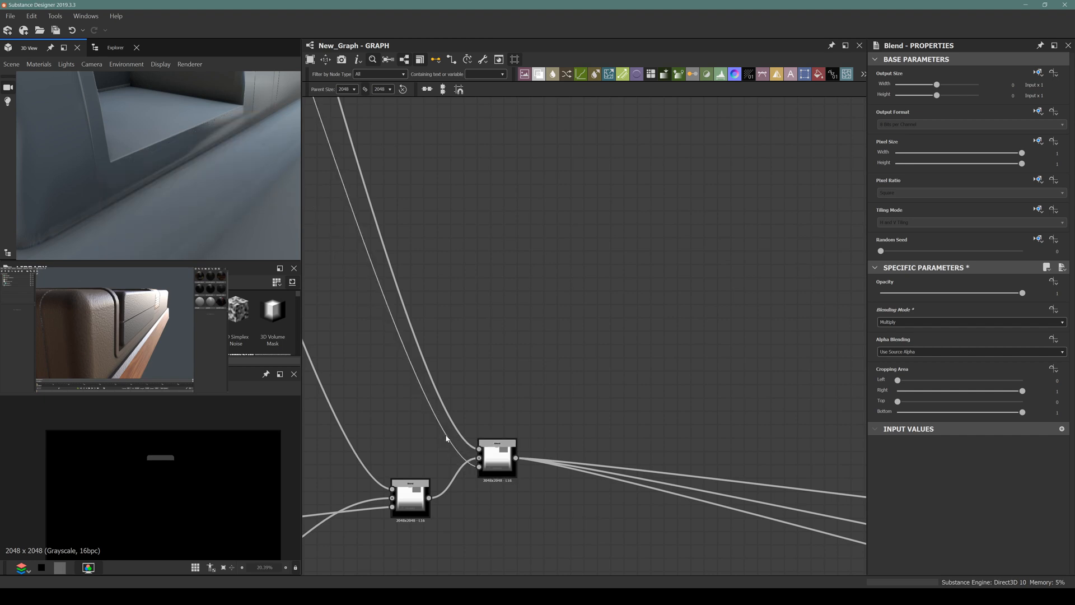
Step: Delete the link into the final height Blend's opacity and inspect the raised wall area on the 3D model
{"action": "left_click_drag", "start_coordinate": [435, 436], "coordinate": [448, 429]}
{"action": "key", "text": "Delete"}
{"action": "double_click", "coordinate": [497, 457]}
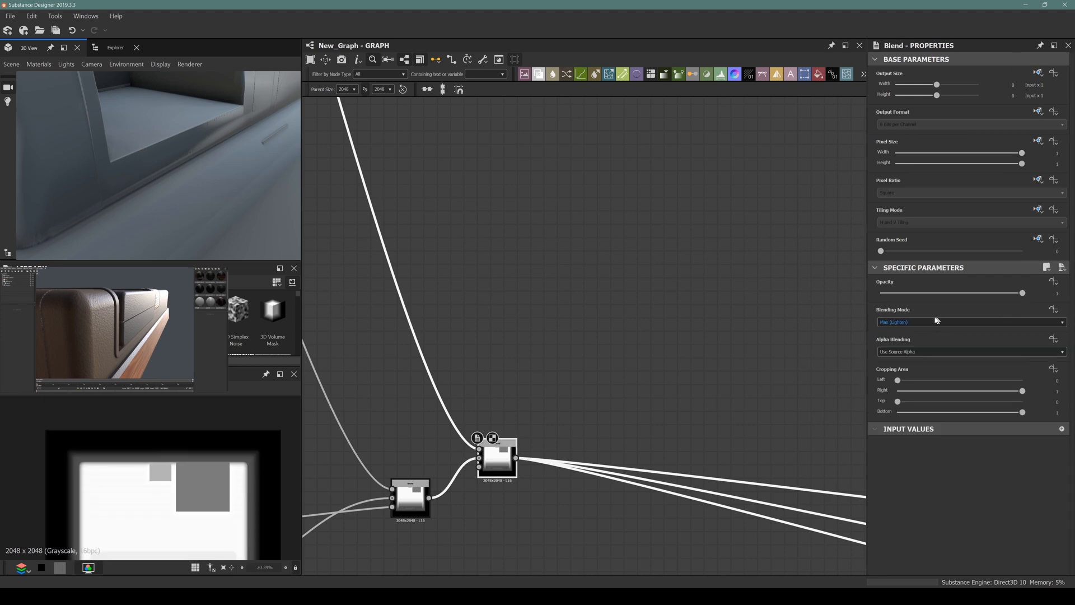
{"action": "scroll", "coordinate": [211, 221], "scroll_direction": "down", "scroll_amount": 3}
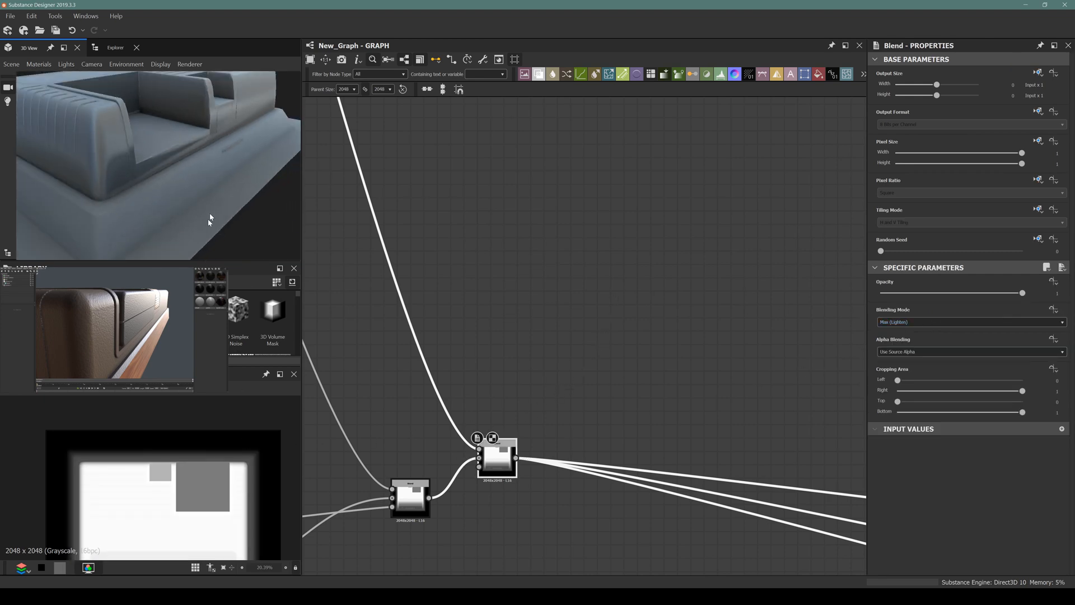
{"action": "left_click_drag", "start_coordinate": [211, 221], "coordinate": [233, 192]}
{"action": "scroll", "coordinate": [483, 461], "scroll_direction": "up", "scroll_amount": 2}
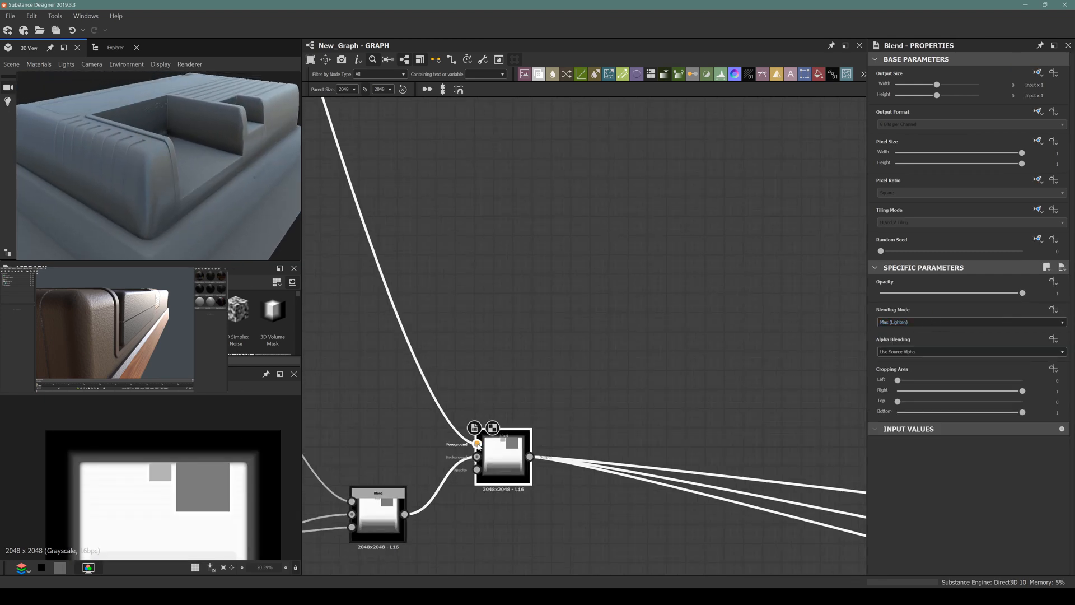
Step: Feed the large square's Subtract Blend into the Multiply Blend's background in place of the small square's Subtract Blend
{"action": "double_click", "coordinate": [477, 444]}
{"action": "scroll", "coordinate": [484, 457], "scroll_direction": "down", "scroll_amount": 7}
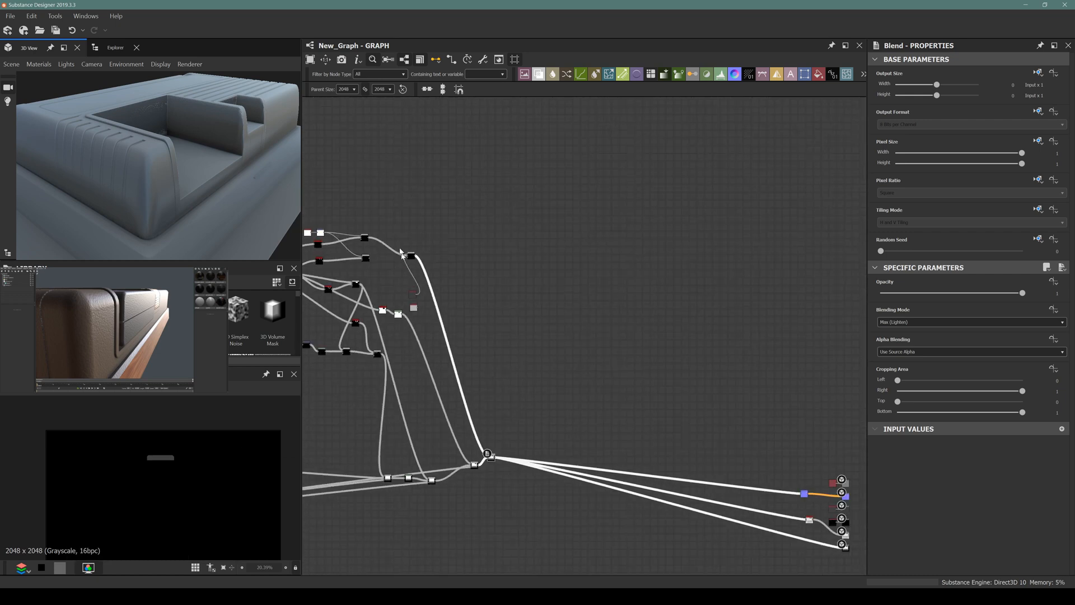
{"action": "scroll", "coordinate": [397, 259], "scroll_direction": "up", "scroll_amount": 3}
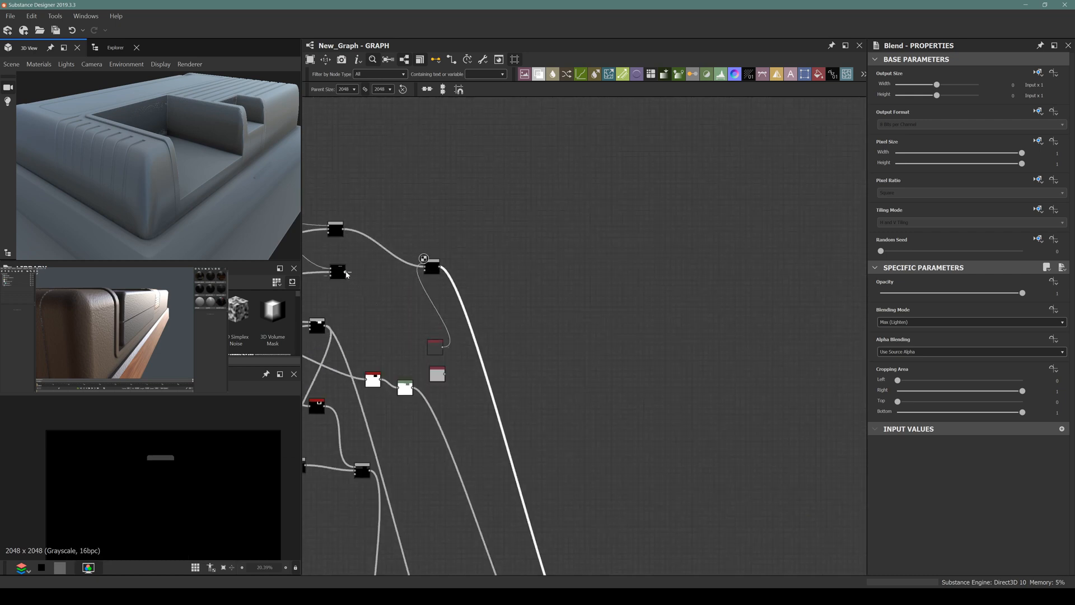
{"action": "left_click_drag", "start_coordinate": [416, 273], "coordinate": [426, 266]}
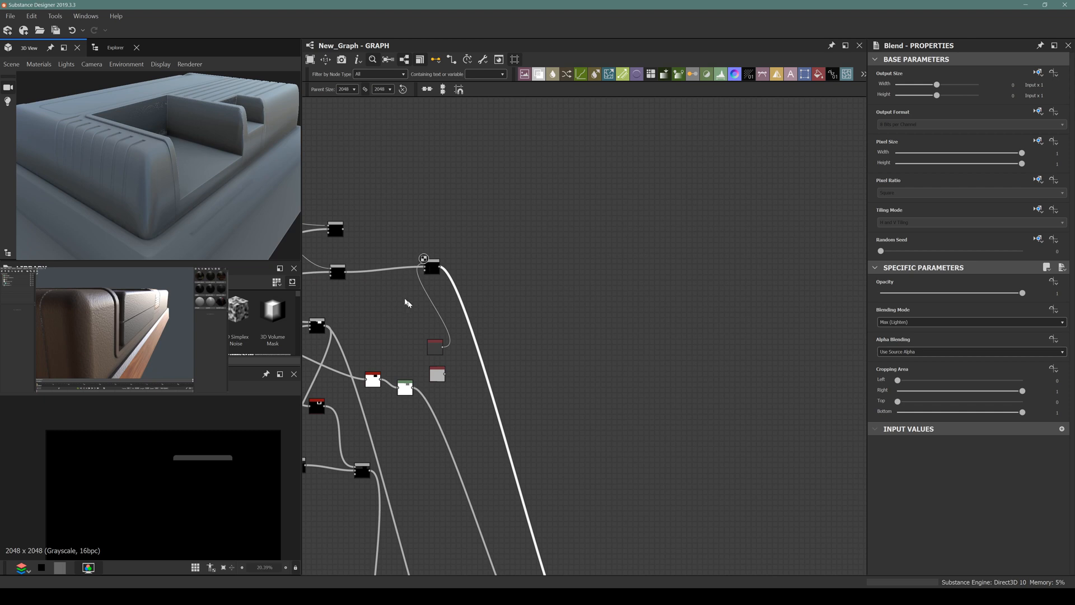
{"action": "middle_click_drag", "start_coordinate": [472, 370], "coordinate": [417, 247]}
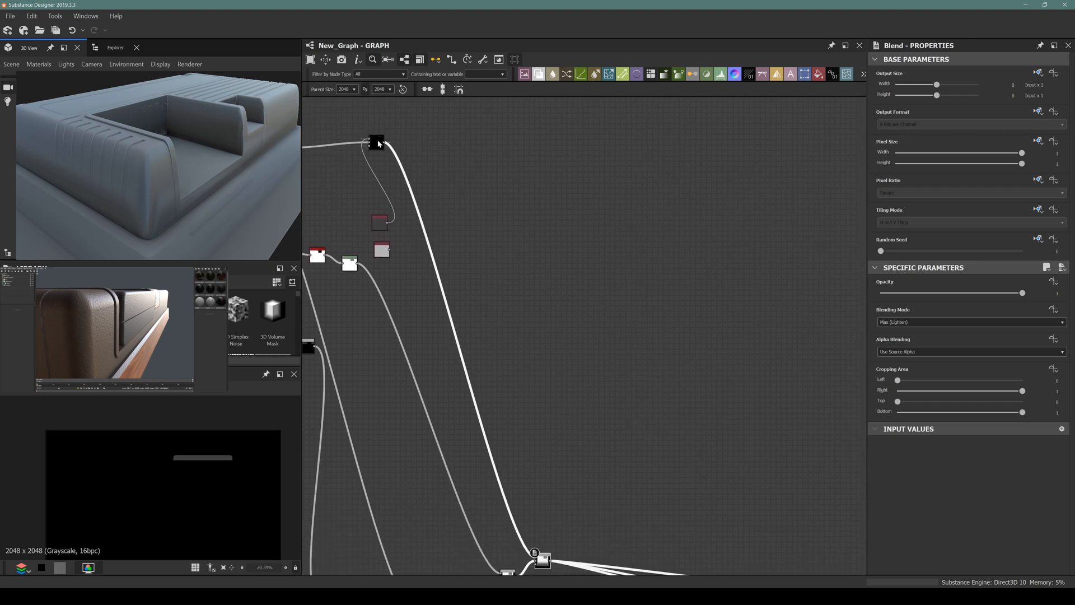
Step: Preview the final height Blend and examine the large square's edge closely in the 2D preview and on the 3D model
{"action": "left_click", "coordinate": [378, 143]}
{"action": "middle_click_drag", "start_coordinate": [608, 433], "coordinate": [543, 300]}
{"action": "scroll", "coordinate": [498, 420], "scroll_direction": "up", "scroll_amount": 3}
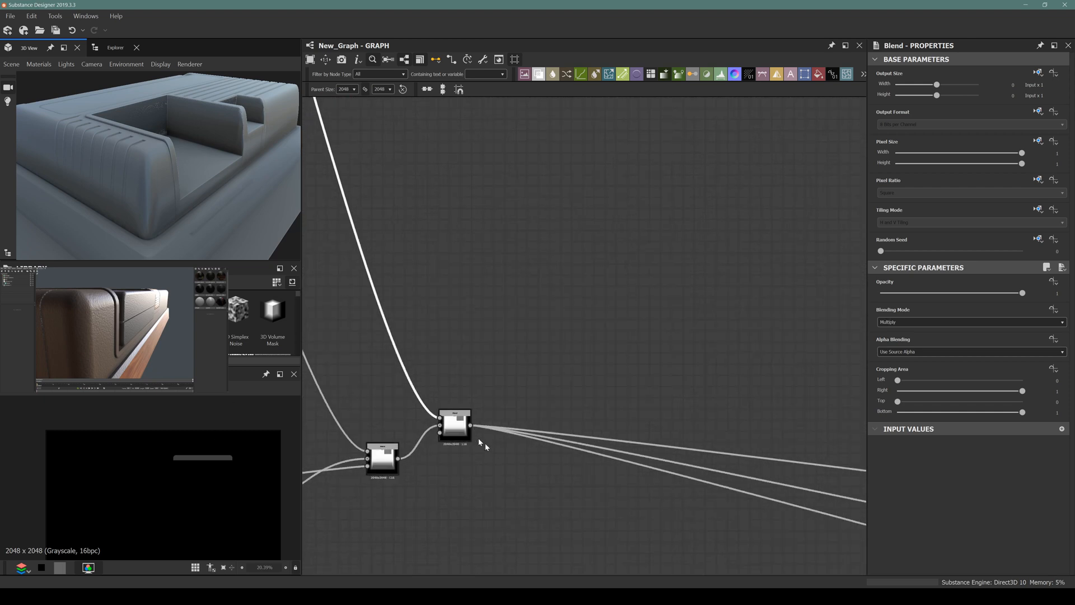
{"action": "double_click", "coordinate": [454, 424]}
{"action": "scroll", "coordinate": [220, 456], "scroll_direction": "up", "scroll_amount": 5}
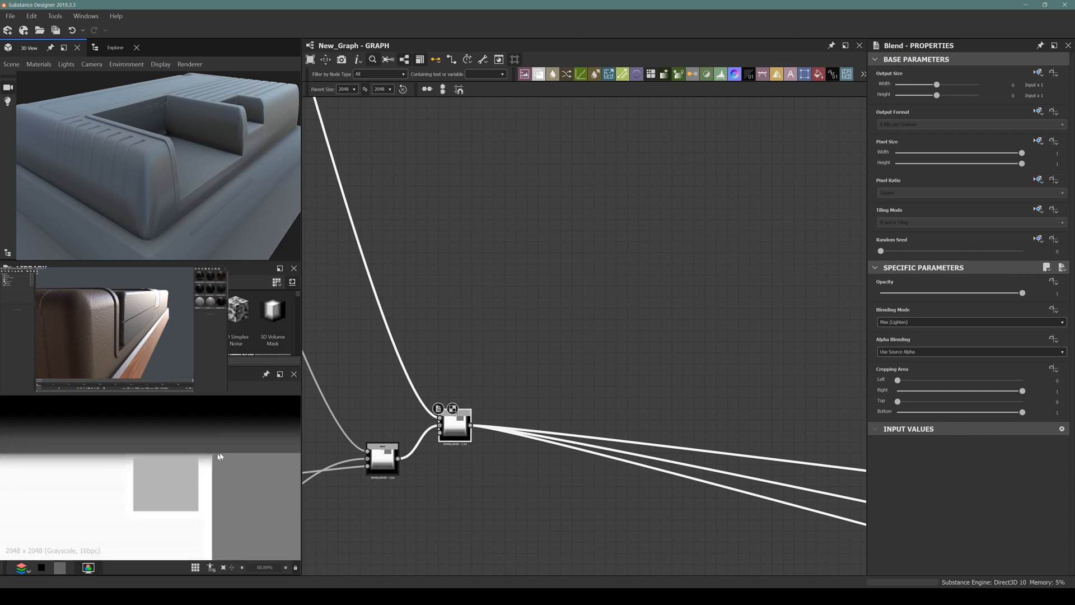
{"action": "scroll", "coordinate": [218, 453], "scroll_direction": "up", "scroll_amount": 1}
{"action": "middle_click_drag", "start_coordinate": [226, 446], "coordinate": [178, 449]}
{"action": "scroll", "coordinate": [191, 219], "scroll_direction": "up", "scroll_amount": 3}
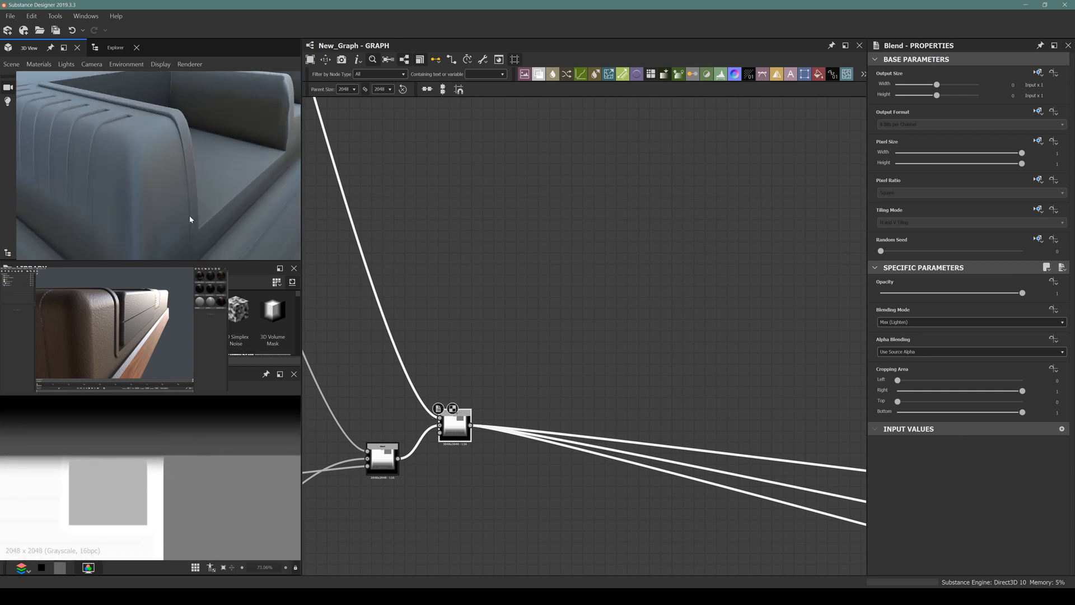
{"action": "scroll", "coordinate": [501, 402], "scroll_direction": "up", "scroll_amount": 6}
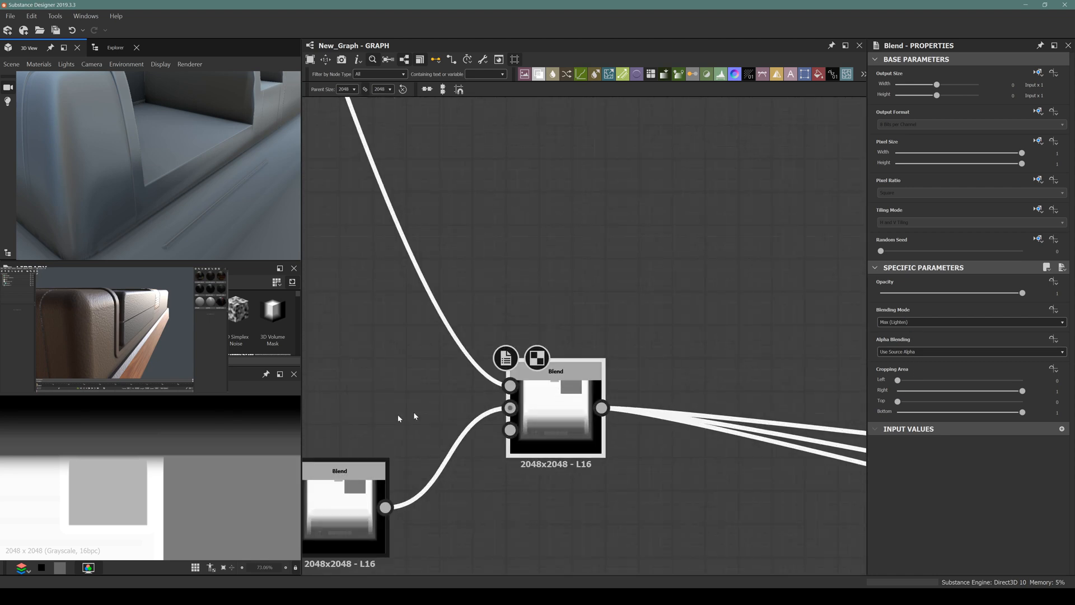
Step: Sample the large square's gray from the 2D preview as the output color of the Uniform Color feeding the Multiply Blend
{"action": "double_click", "coordinate": [355, 506]}
{"action": "scroll", "coordinate": [495, 337], "scroll_direction": "down", "scroll_amount": 8}
{"action": "middle_click_drag", "start_coordinate": [458, 245], "coordinate": [575, 489]}
{"action": "scroll", "coordinate": [453, 288], "scroll_direction": "up", "scroll_amount": 3}
{"action": "left_click", "coordinate": [453, 288]}
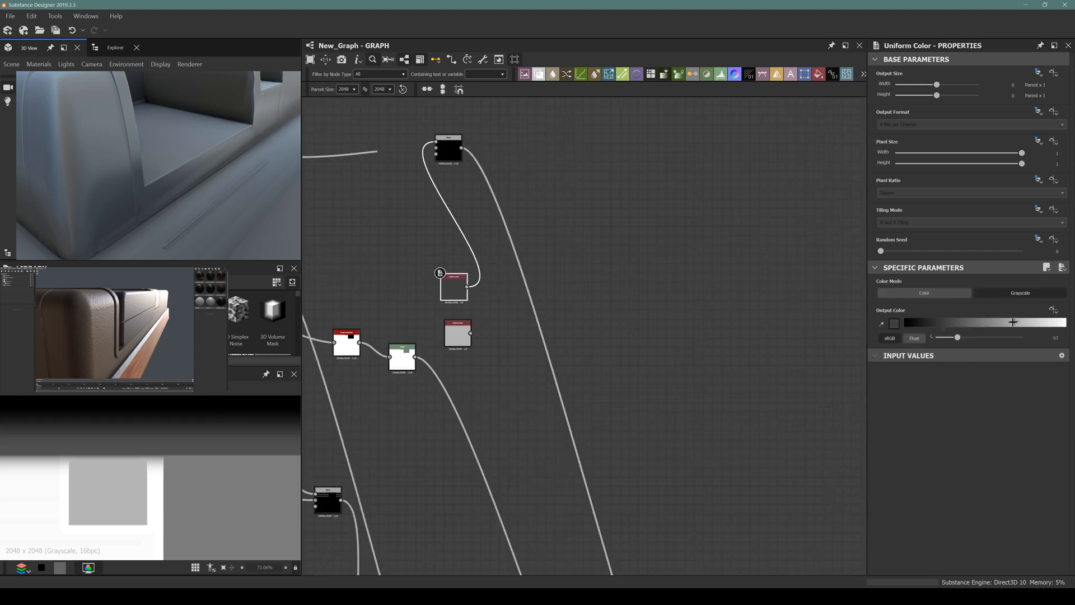
{"action": "left_click", "coordinate": [234, 489]}
Step: Return to the final height Blend and inspect the retinted wall along the large recess on the 3D model
{"action": "scroll", "coordinate": [586, 364], "scroll_direction": "down", "scroll_amount": 4}
{"action": "middle_click_drag", "start_coordinate": [599, 409], "coordinate": [509, 214]}
{"action": "scroll", "coordinate": [548, 408], "scroll_direction": "up", "scroll_amount": 3}
{"action": "left_click", "coordinate": [587, 421]}
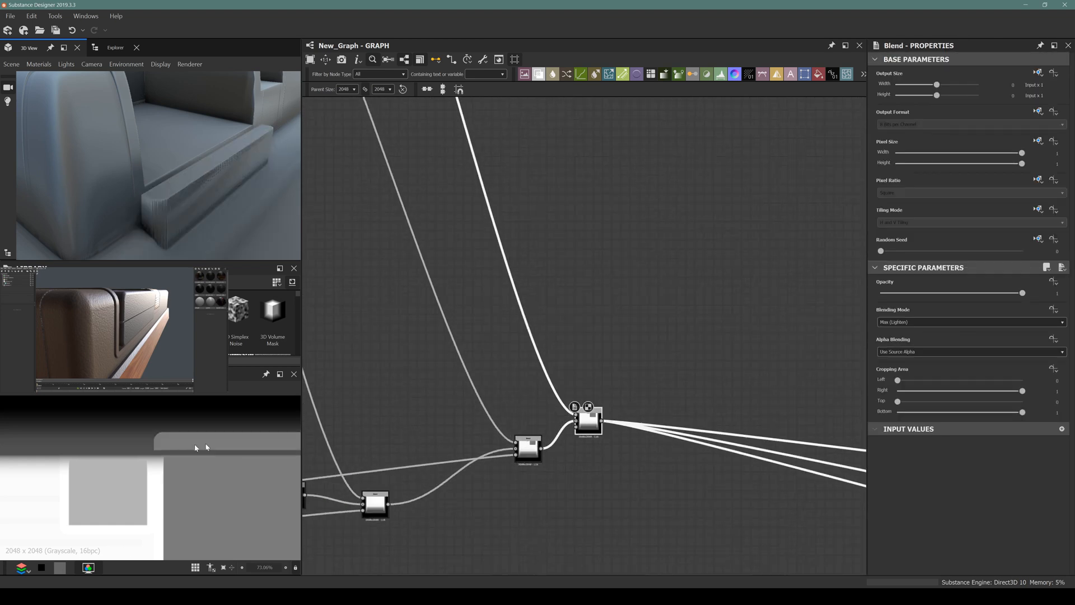
{"action": "left_click_drag", "start_coordinate": [213, 226], "coordinate": [183, 202]}
{"action": "scroll", "coordinate": [149, 213], "scroll_direction": "up", "scroll_amount": 3}
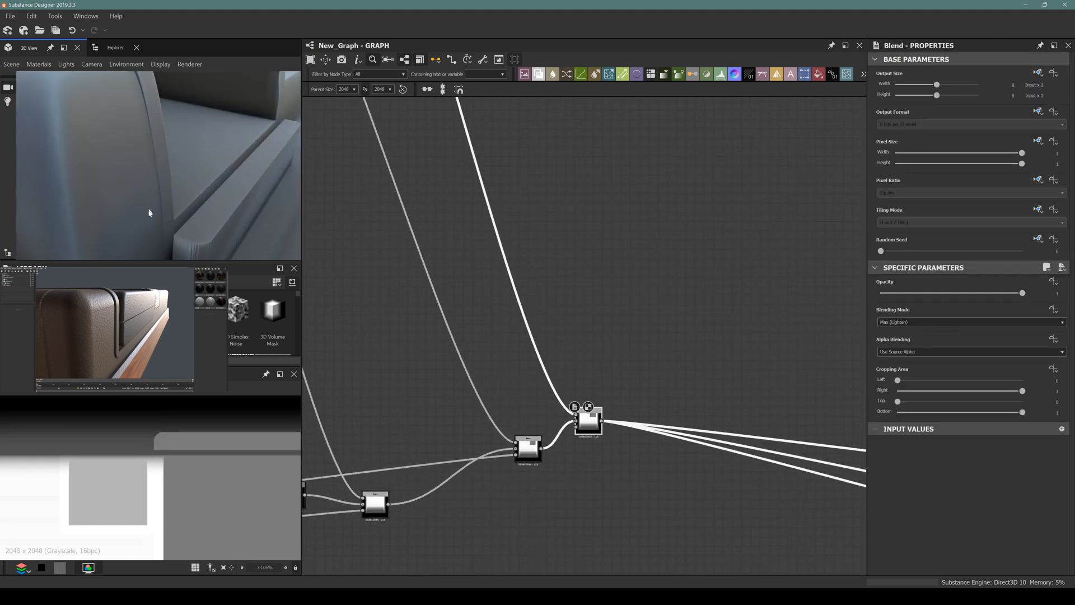
Step: Examine the nodes trimming both edge masks and check the ends of the raised wall on the 3D model
{"action": "scroll", "coordinate": [638, 362], "scroll_direction": "down", "scroll_amount": 4}
{"action": "middle_click_drag", "start_coordinate": [416, 226], "coordinate": [529, 428]}
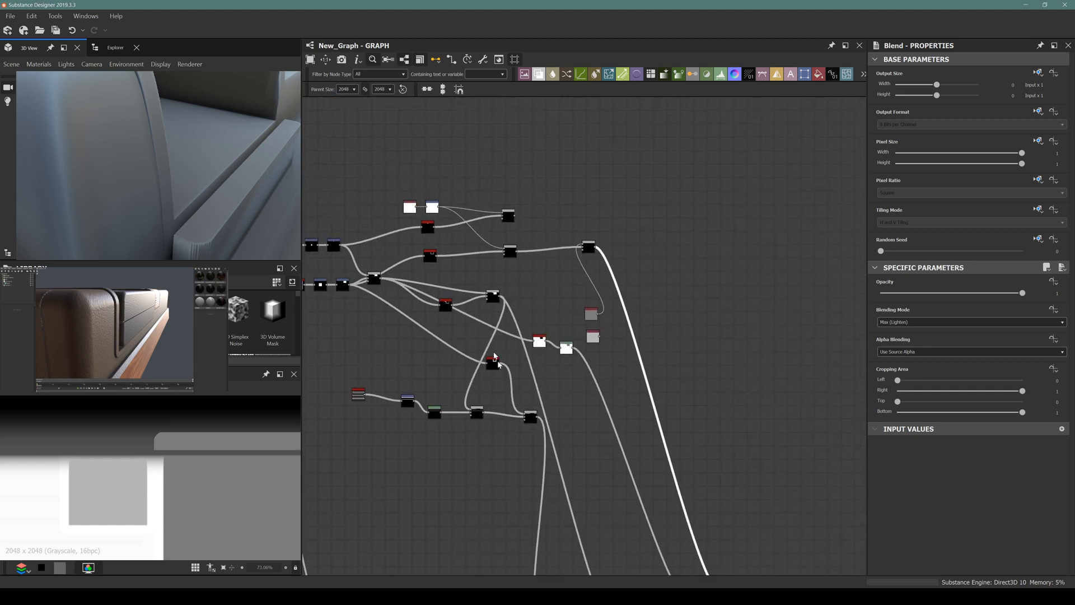
{"action": "scroll", "coordinate": [406, 192], "scroll_direction": "up", "scroll_amount": 4}
{"action": "left_click_drag", "start_coordinate": [191, 203], "coordinate": [215, 210]}
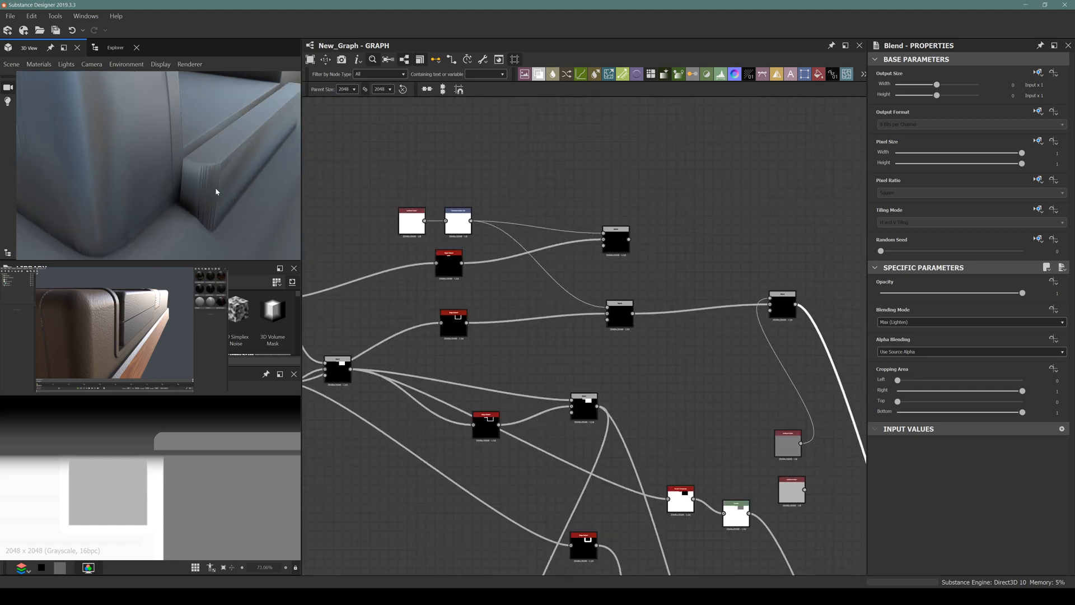
{"action": "mouse_move", "coordinate": [465, 223]}
{"action": "left_mouse_down"}
{"action": "mouse_move", "coordinate": [510, 241]}
{"action": "mouse_move", "coordinate": [482, 213]}
{"action": "left_mouse_up"}
{"action": "scroll", "coordinate": [614, 238], "scroll_direction": "up", "scroll_amount": 3}
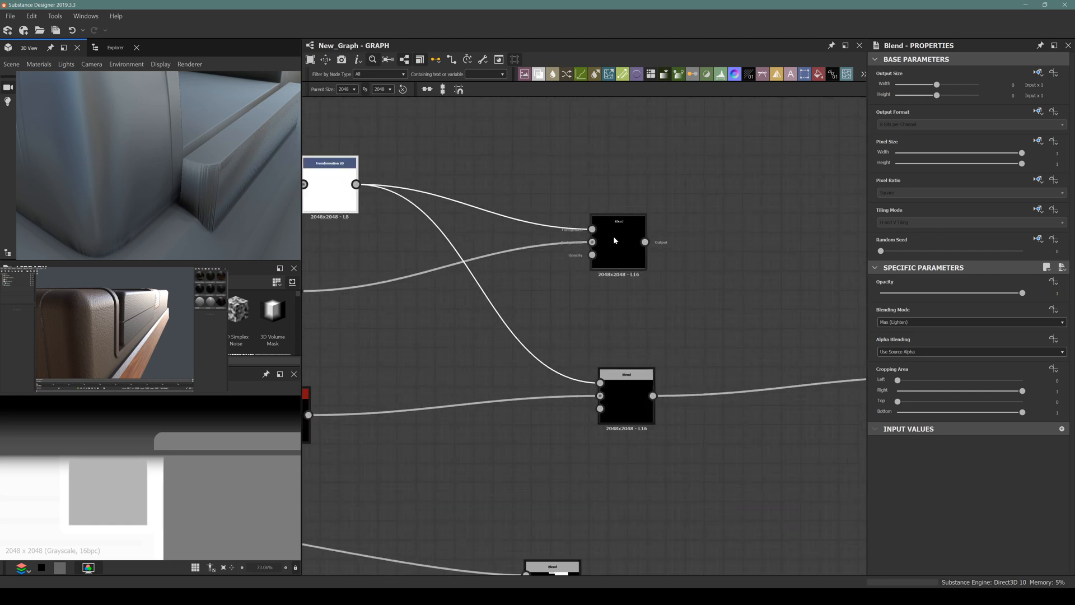
{"action": "left_click", "coordinate": [616, 240]}
{"action": "scroll", "coordinate": [616, 241], "scroll_direction": "down", "scroll_amount": 4}
{"action": "middle_click_drag", "start_coordinate": [706, 278], "coordinate": [590, 248]}
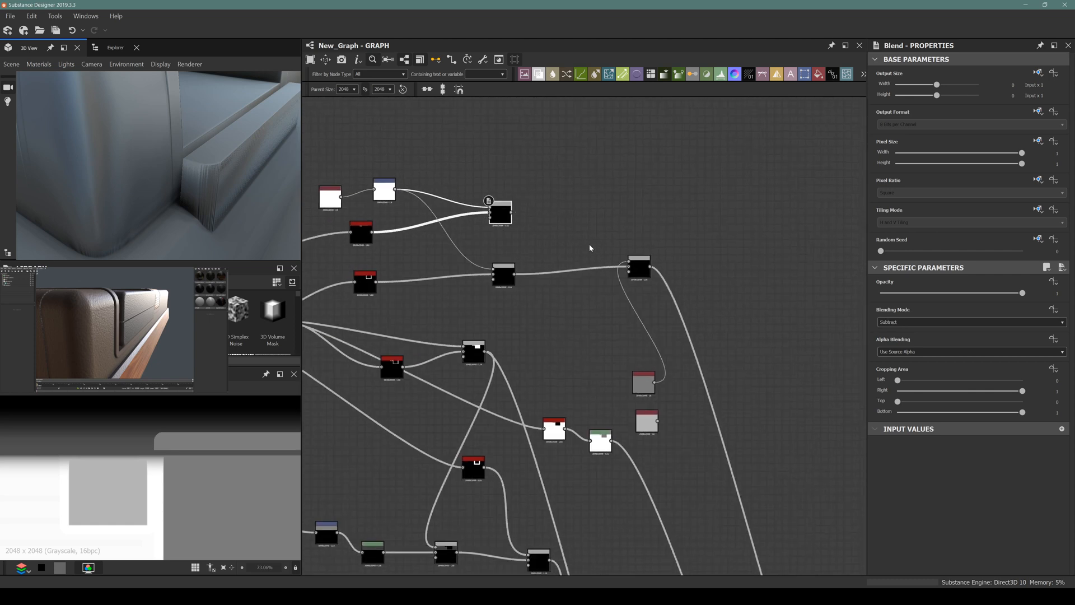
{"action": "left_click_drag", "start_coordinate": [157, 185], "coordinate": [177, 218]}
{"action": "left_click_drag", "start_coordinate": [139, 161], "coordinate": [41, 221]}
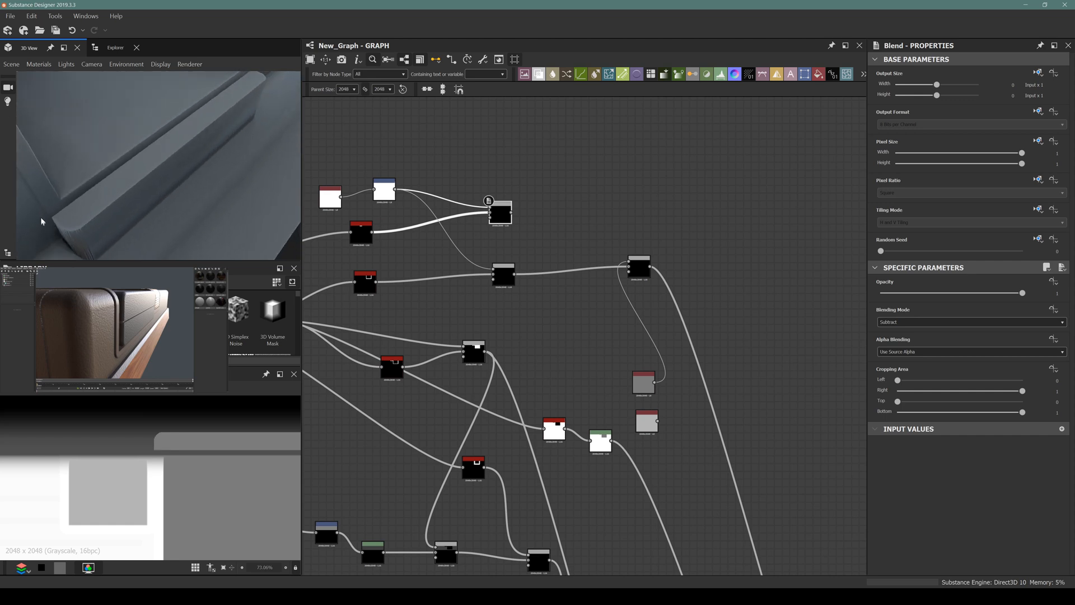
Step: Insert a Transformation 2D node between the Multiply Blend and the final height Blend
{"action": "scroll", "coordinate": [595, 300], "scroll_direction": "up", "scroll_amount": 2}
{"action": "middle_click_drag", "start_coordinate": [642, 284], "coordinate": [569, 263]}
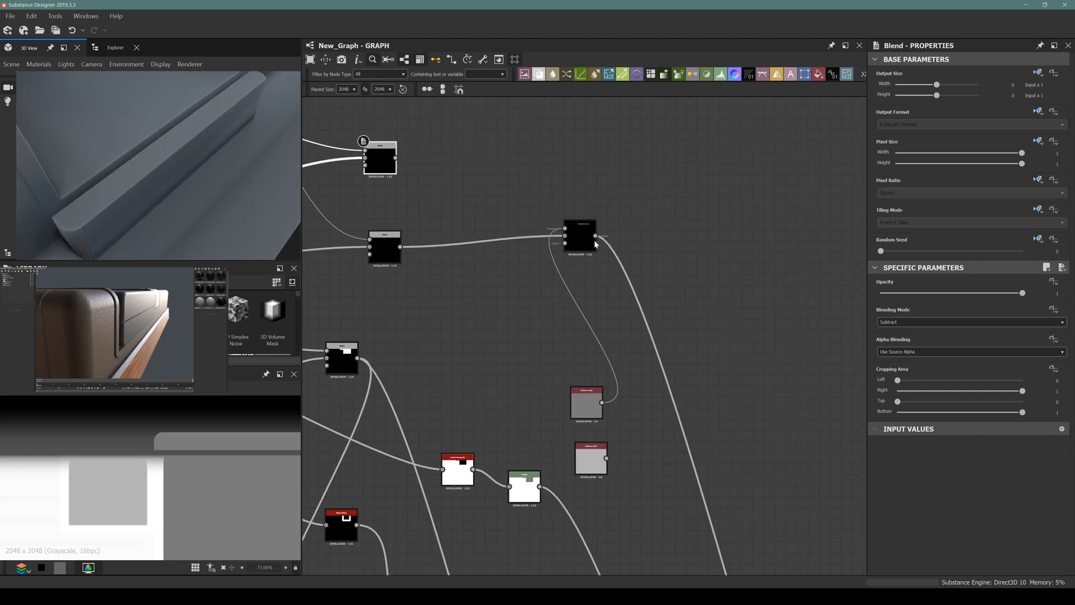
{"action": "left_click", "coordinate": [595, 244]}
{"action": "key", "text": "space"}
{"action": "type", "text": "trans"}
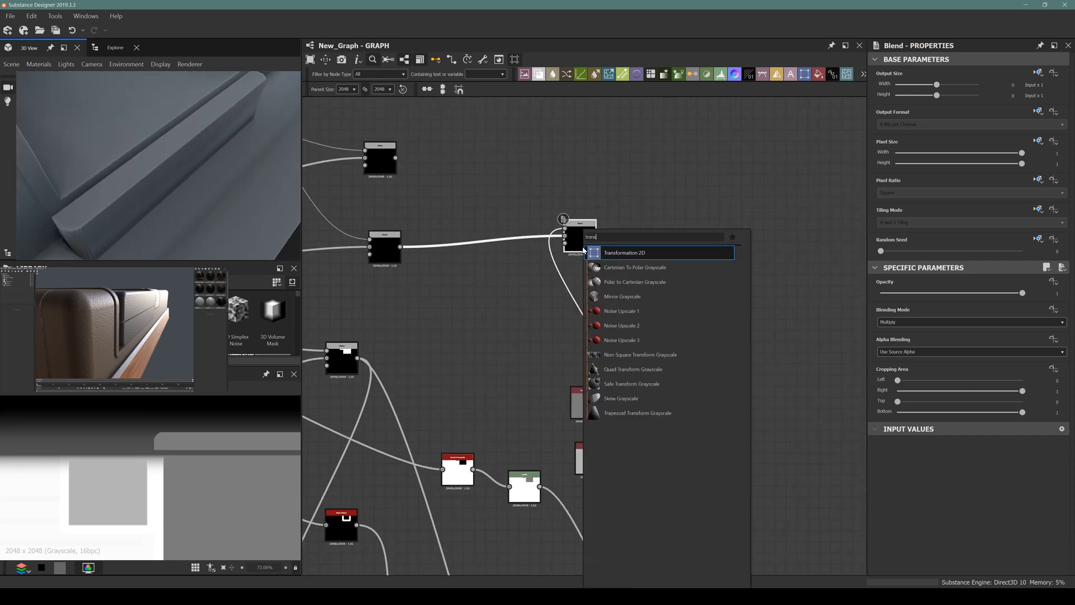
{"action": "key", "text": "Return"}
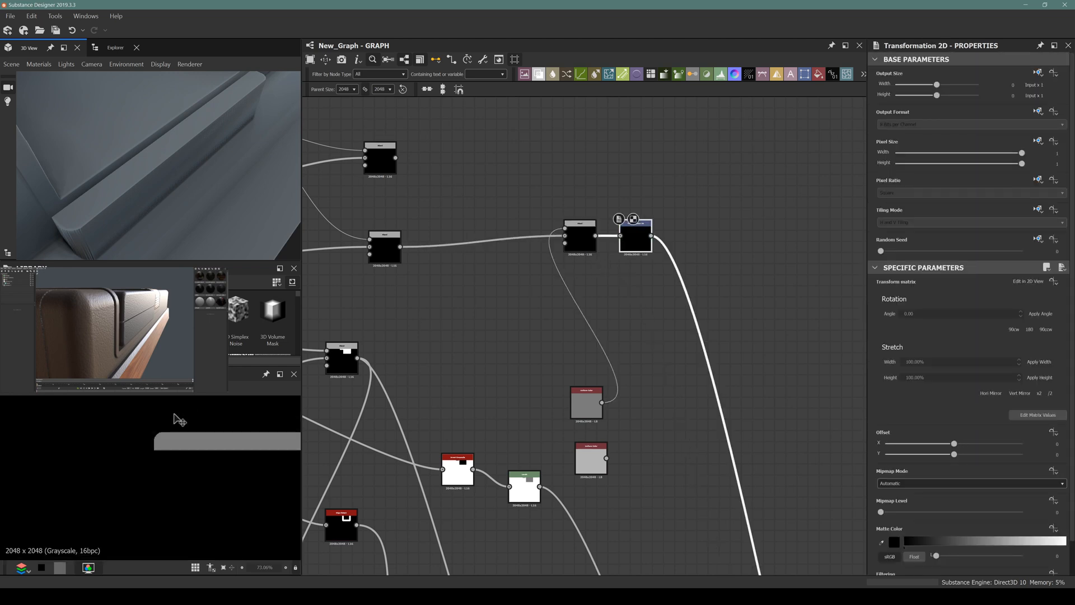
Step: Shift the wall mask down toward the large recess by setting the new Transformation 2D's Y offset to -0.0195
{"action": "key", "text": "Down"}
{"action": "key", "text": "Down"}
{"action": "key", "text": "Down"}
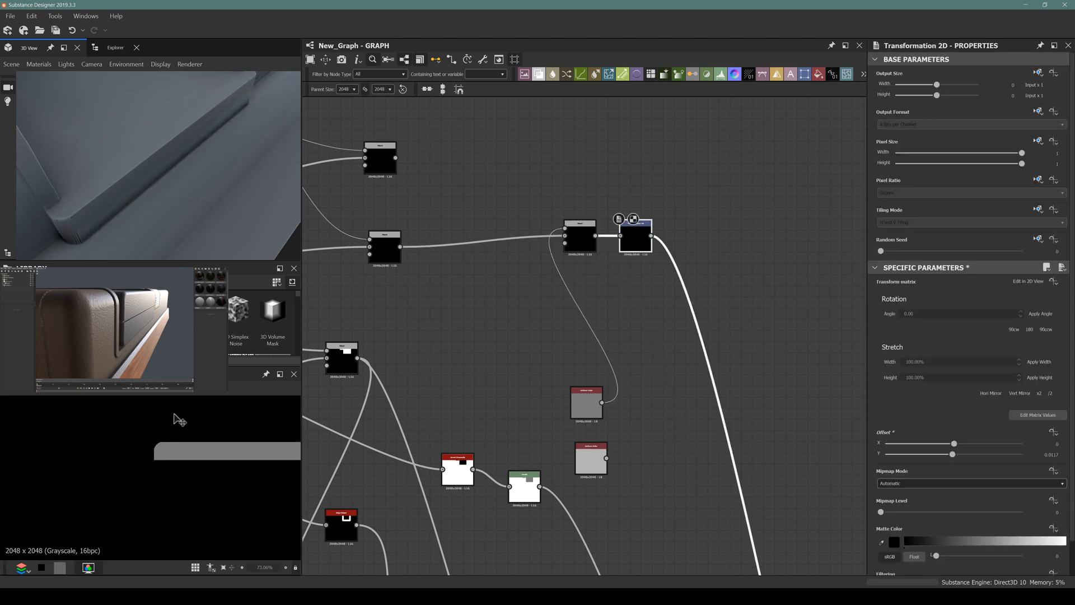
{"action": "key", "text": "Down"}
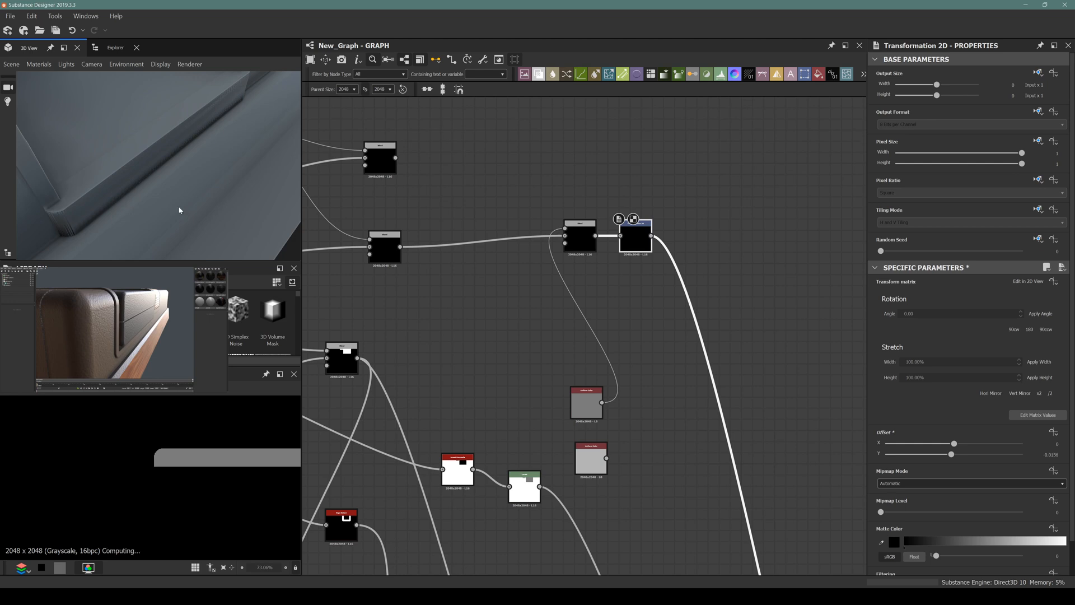
{"action": "key", "text": "Up"}
{"action": "left_click_drag", "start_coordinate": [178, 207], "coordinate": [158, 173]}
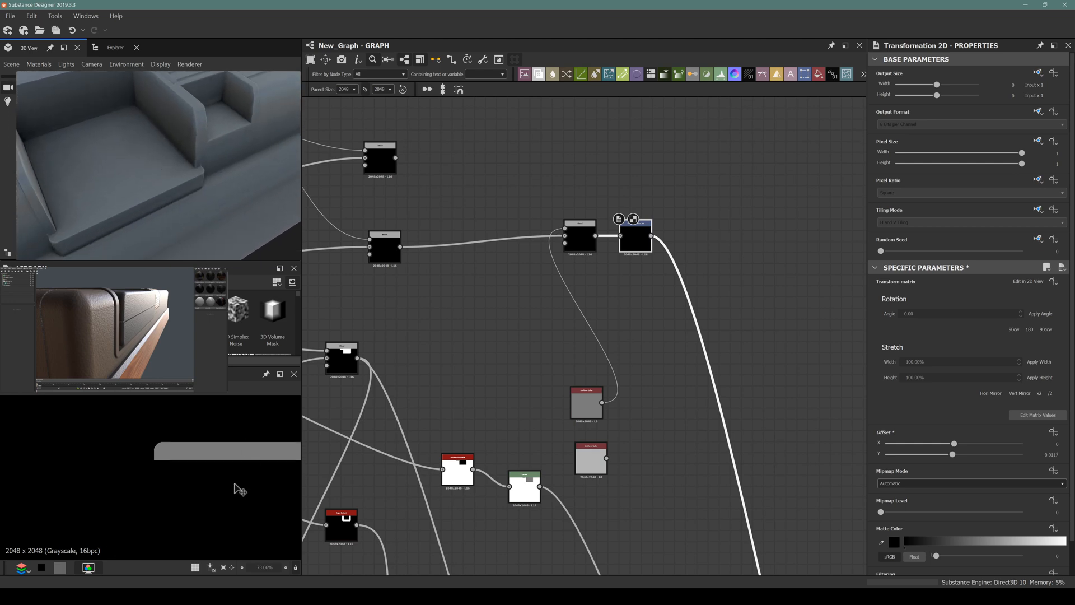
{"action": "key", "text": "Down"}
{"action": "key", "text": "Down"}
{"action": "key", "text": "Down"}
{"action": "key", "text": "Down"}
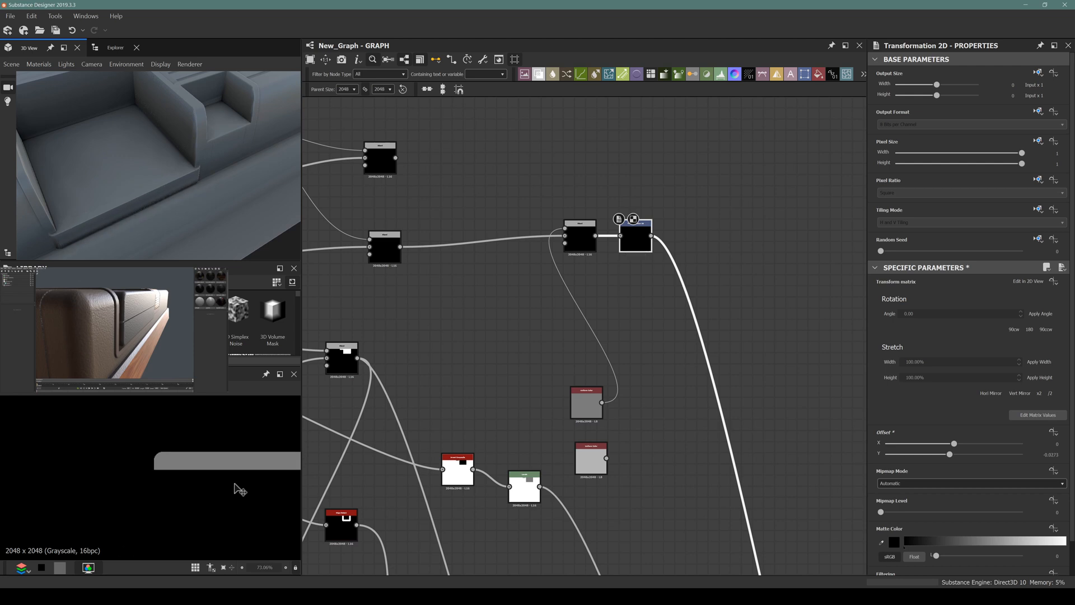
{"action": "key", "text": "Up"}
{"action": "key", "text": "Up"}
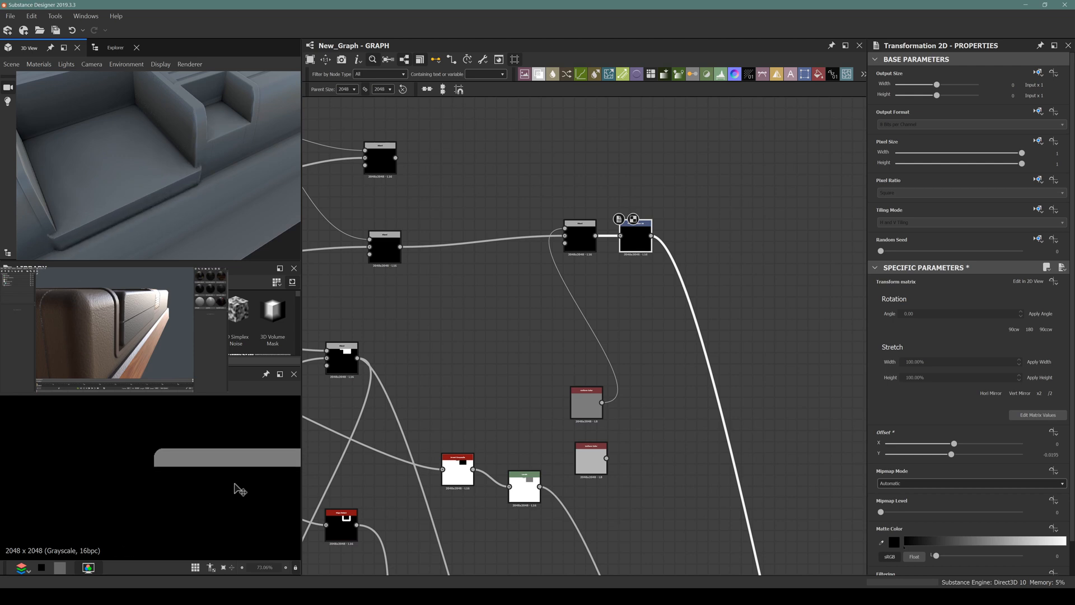
Step: Inspect the shifted wall's corners beside the large recess on the 3D model
{"action": "middle_click_drag", "start_coordinate": [526, 268], "coordinate": [624, 320]}
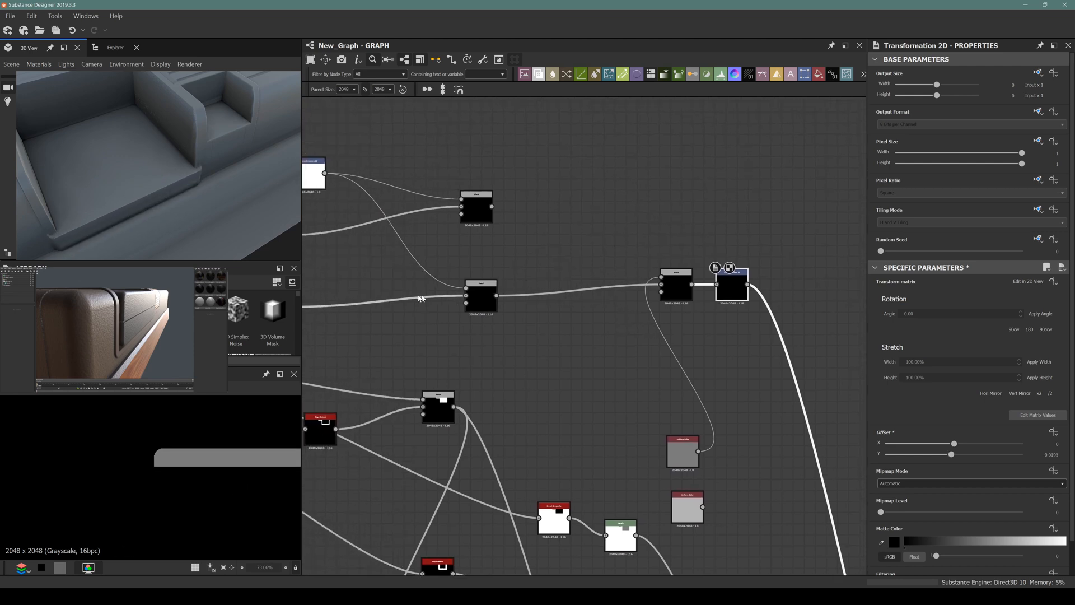
{"action": "middle_click_drag", "start_coordinate": [417, 297], "coordinate": [542, 321]}
{"action": "middle_click_drag", "start_coordinate": [612, 330], "coordinate": [541, 348]}
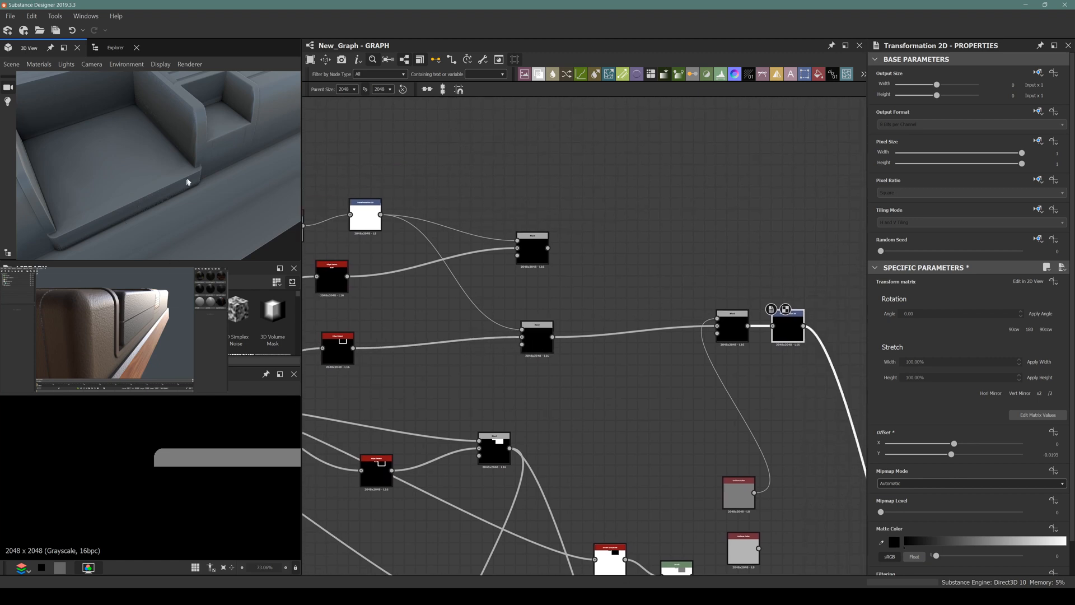
{"action": "scroll", "coordinate": [214, 174], "scroll_direction": "up", "scroll_amount": 5}
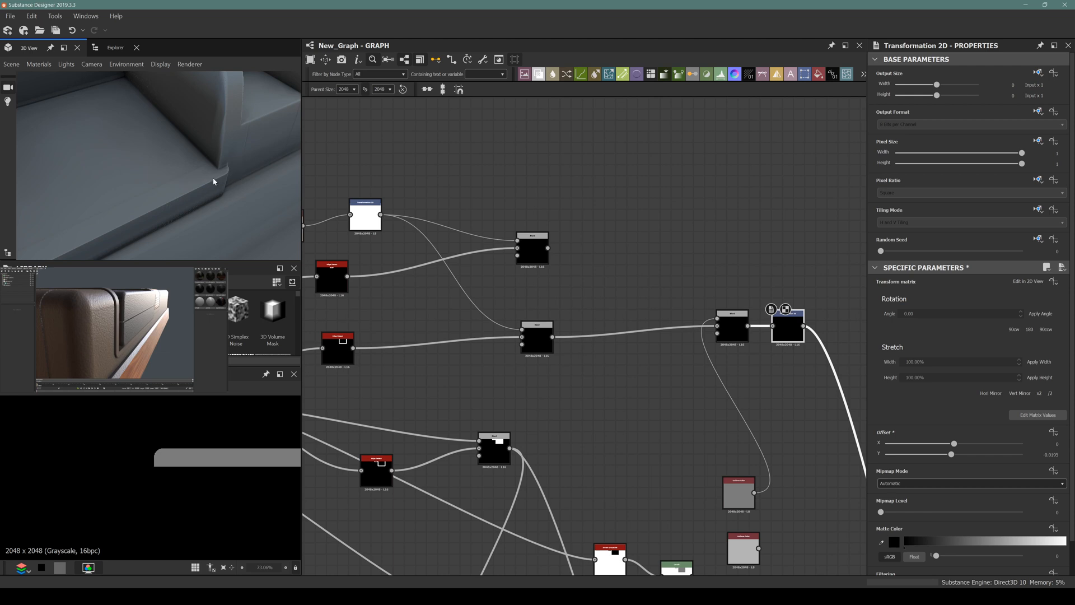
{"action": "left_click_drag", "start_coordinate": [89, 203], "coordinate": [146, 184]}
{"action": "scroll", "coordinate": [566, 330], "scroll_direction": "up", "scroll_amount": 3}
{"action": "scroll", "coordinate": [510, 337], "scroll_direction": "down", "scroll_amount": 6}
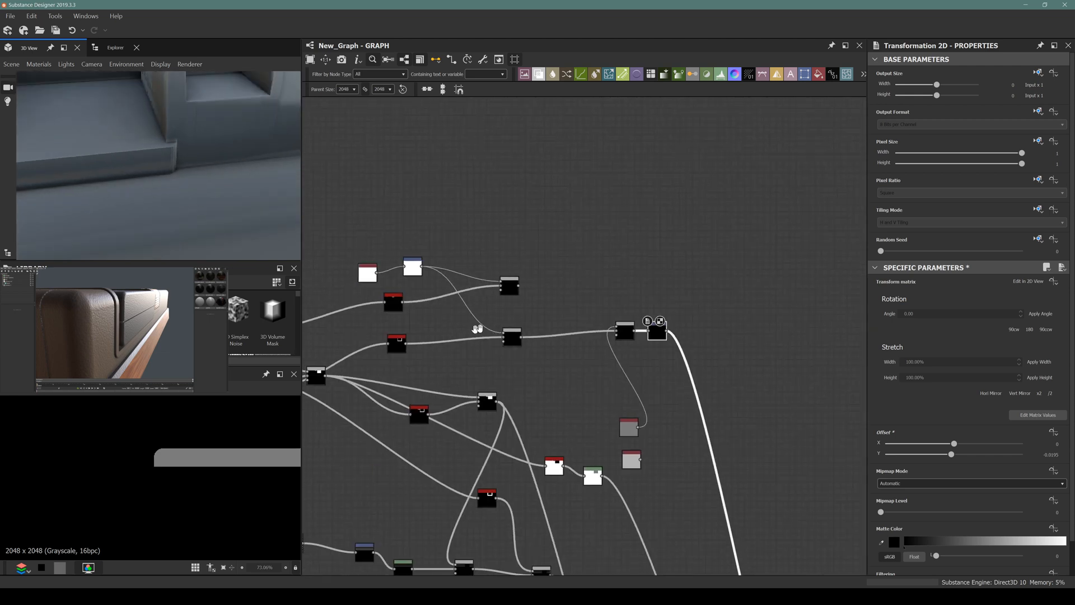
Step: Preview the large square's Subtract Blend mask and review its connections to the Multiply Blend
{"action": "scroll", "coordinate": [392, 343], "scroll_direction": "up", "scroll_amount": 4}
{"action": "double_click", "coordinate": [680, 338]}
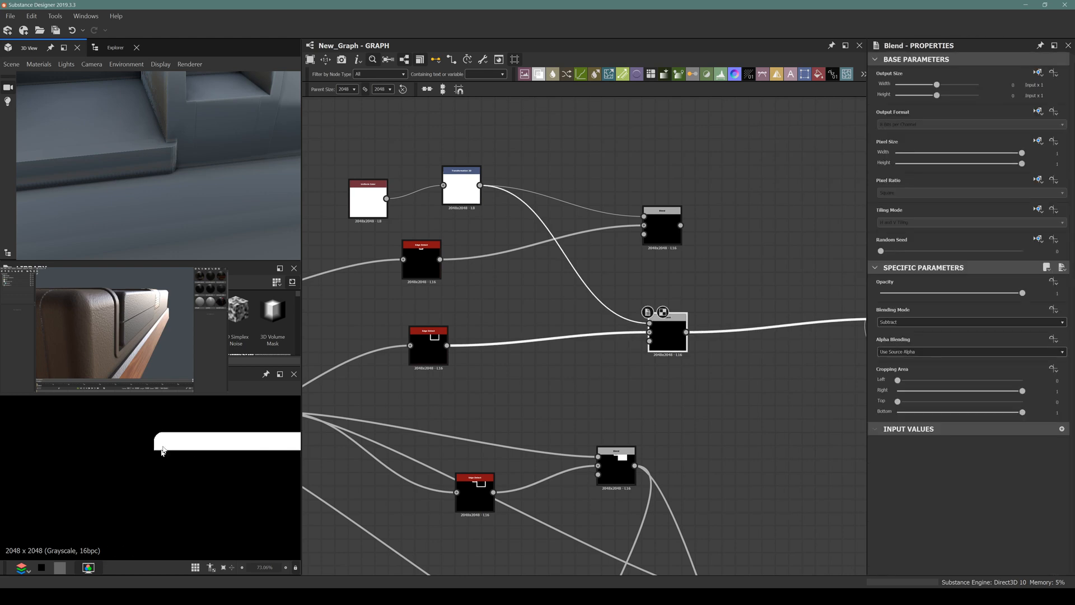
{"action": "scroll", "coordinate": [550, 372], "scroll_direction": "down", "scroll_amount": 4}
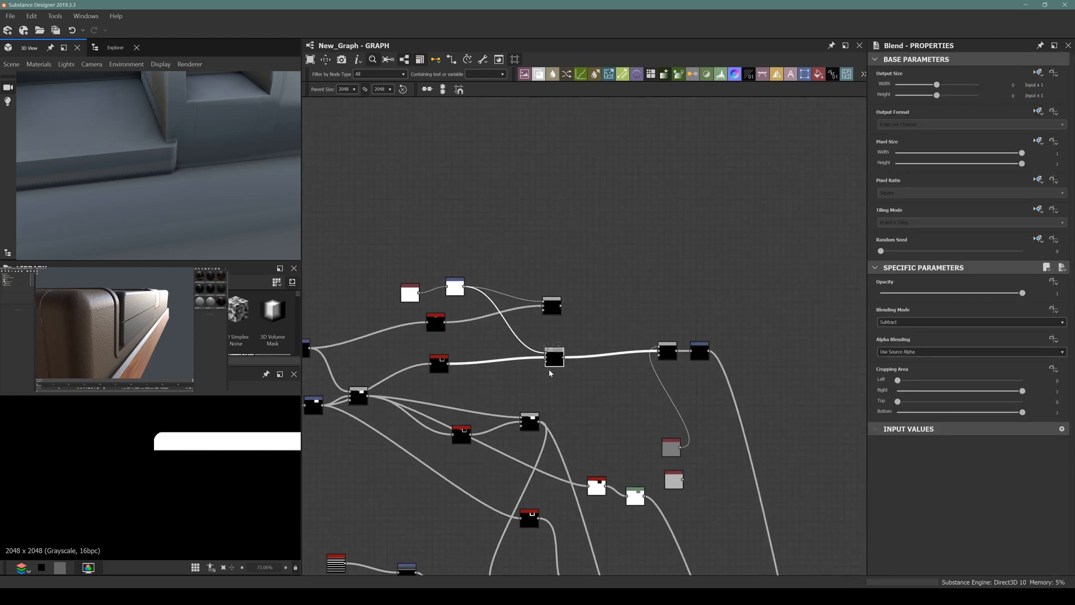
{"action": "scroll", "coordinate": [699, 350], "scroll_direction": "up", "scroll_amount": 3}
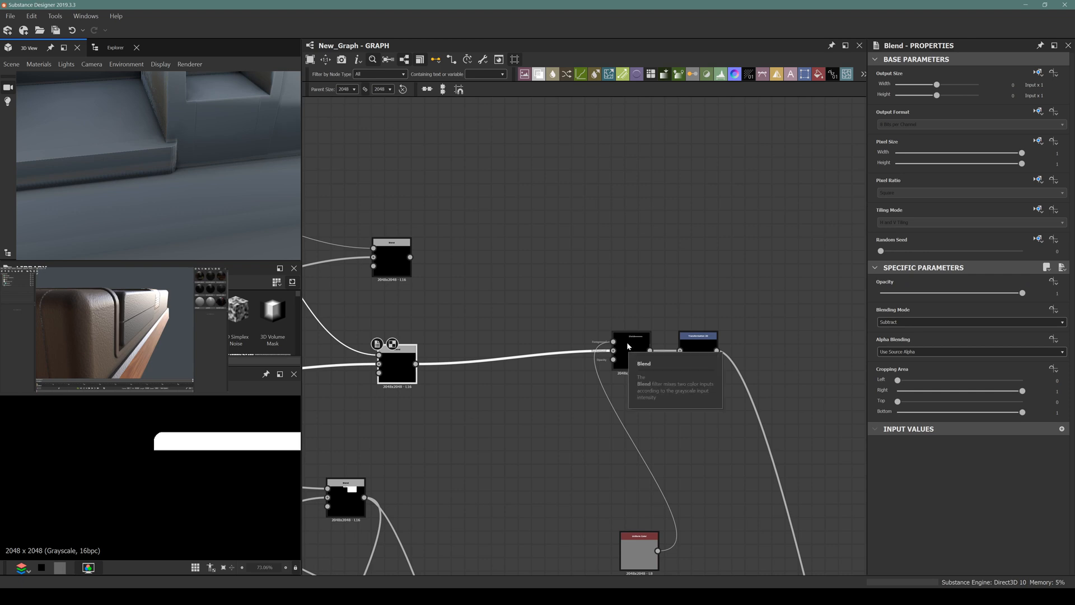
{"action": "scroll", "coordinate": [435, 381], "scroll_direction": "up", "scroll_amount": 3}
{"action": "middle_click_drag", "start_coordinate": [333, 393], "coordinate": [484, 403]}
{"action": "scroll", "coordinate": [488, 396], "scroll_direction": "down", "scroll_amount": 4}
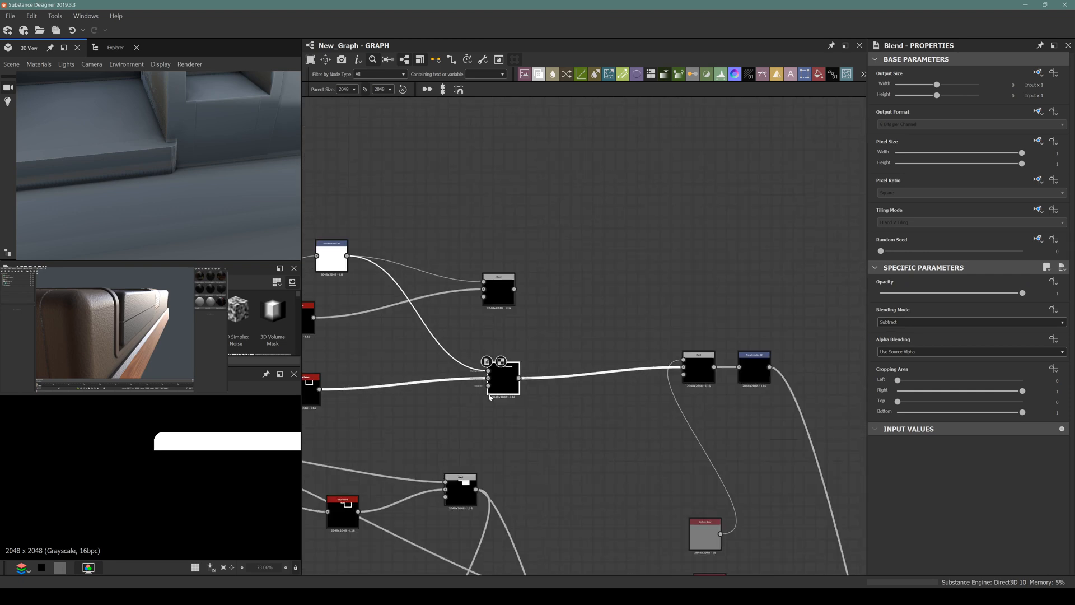
Step: Insert a Blur HQ Grayscale node on the link from the large recess wall's Transformation 2D to the final height Blend
{"action": "scroll", "coordinate": [505, 385], "scroll_direction": "up", "scroll_amount": 3}
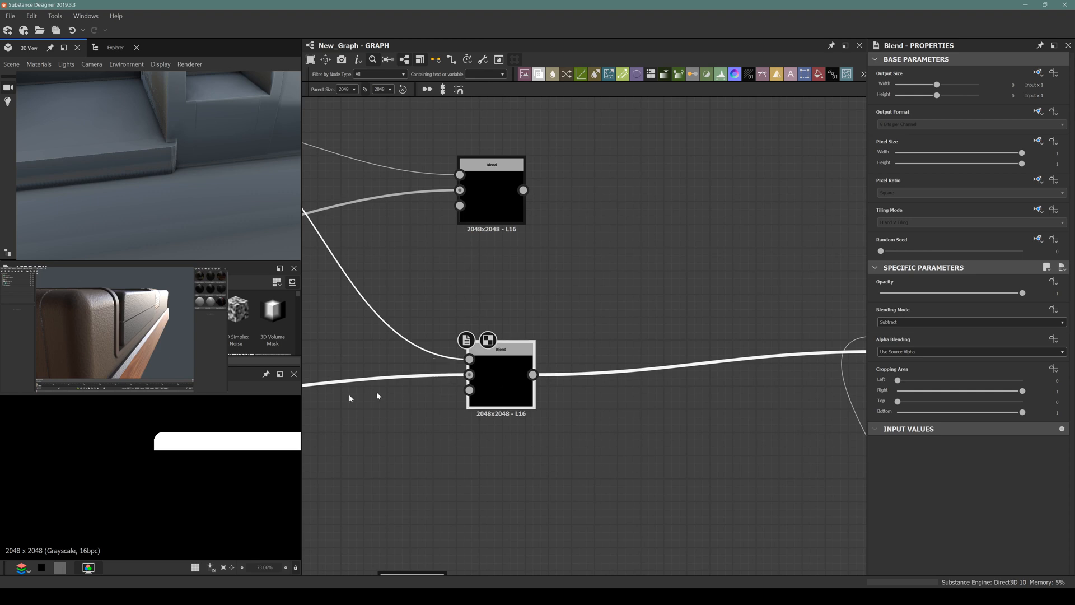
{"action": "scroll", "coordinate": [174, 434], "scroll_direction": "up", "scroll_amount": 4}
{"action": "scroll", "coordinate": [567, 408], "scroll_direction": "down", "scroll_amount": 3}
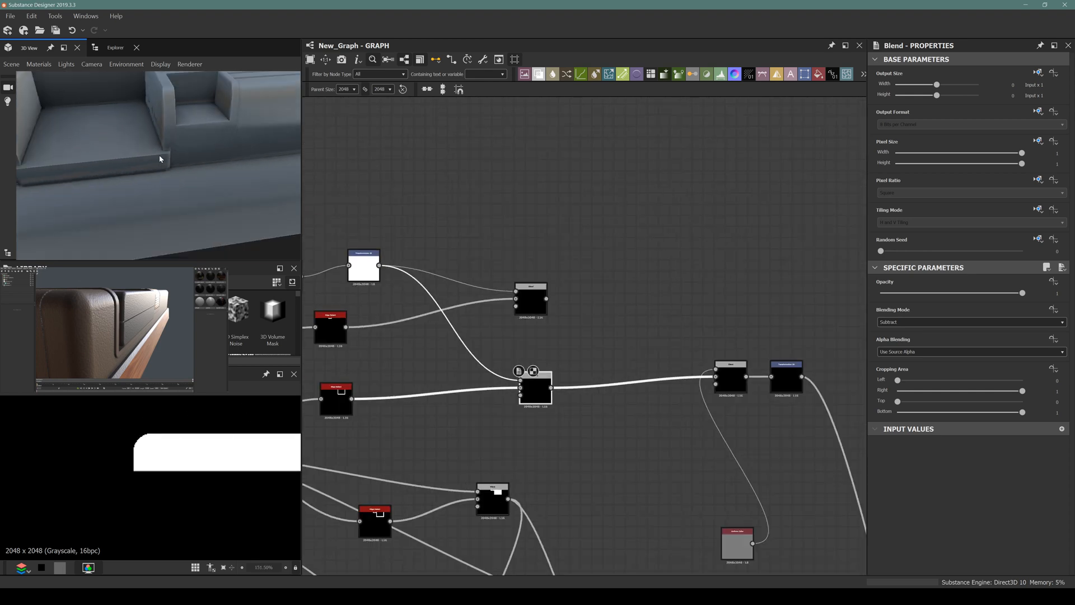
{"action": "left_click_drag", "start_coordinate": [96, 170], "coordinate": [140, 207]}
{"action": "scroll", "coordinate": [650, 351], "scroll_direction": "up", "scroll_amount": 5}
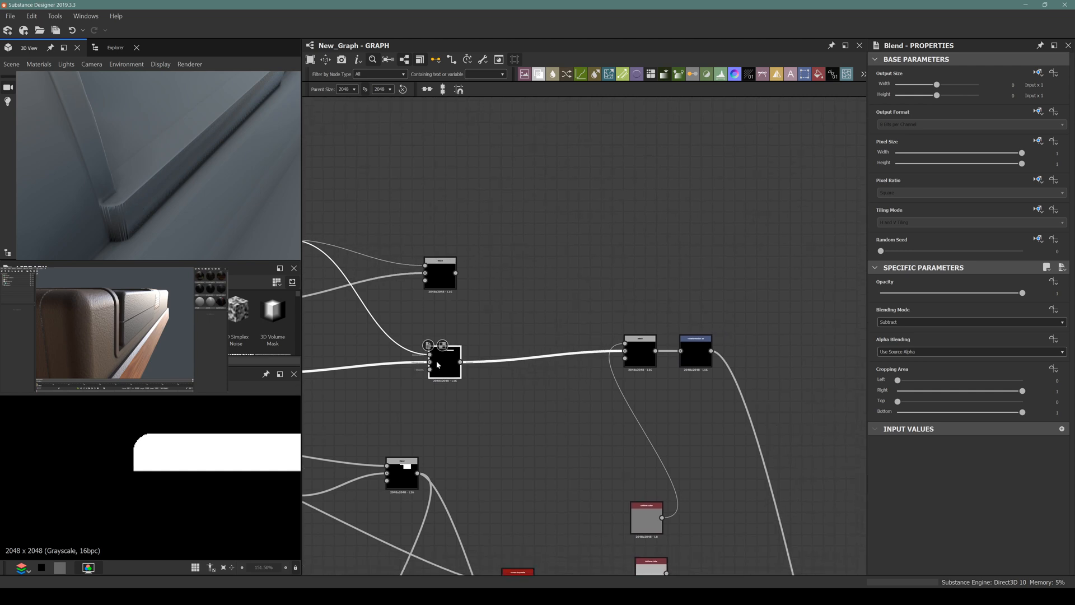
{"action": "scroll", "coordinate": [620, 344], "scroll_direction": "down", "scroll_amount": 4}
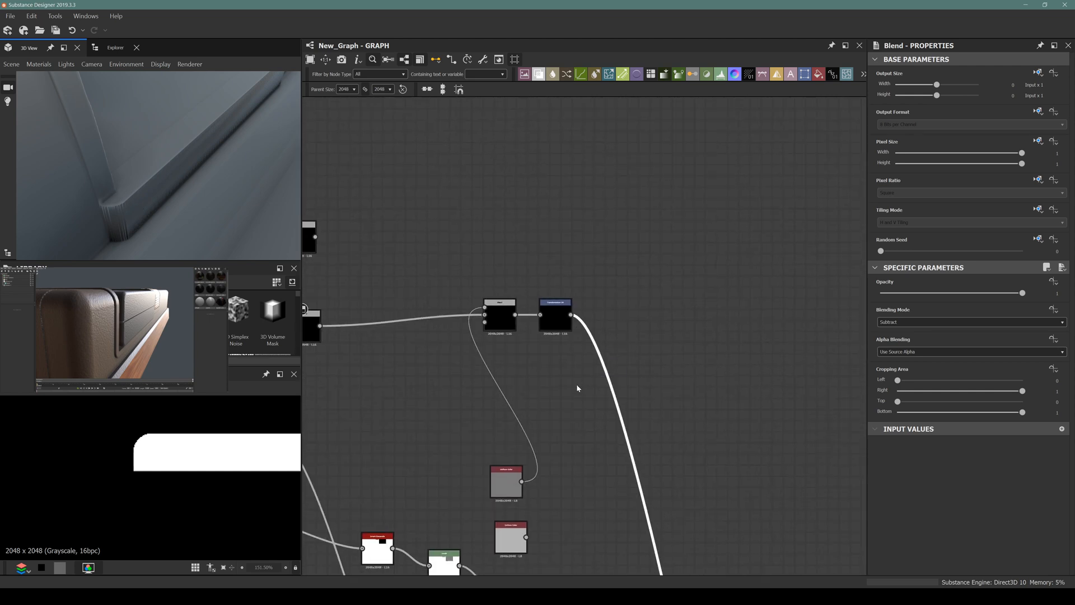
{"action": "key", "text": "space"}
{"action": "type", "text": "blur"}
{"action": "key", "text": "Down"}
{"action": "key", "text": "Down"}
{"action": "key", "text": "Up"}
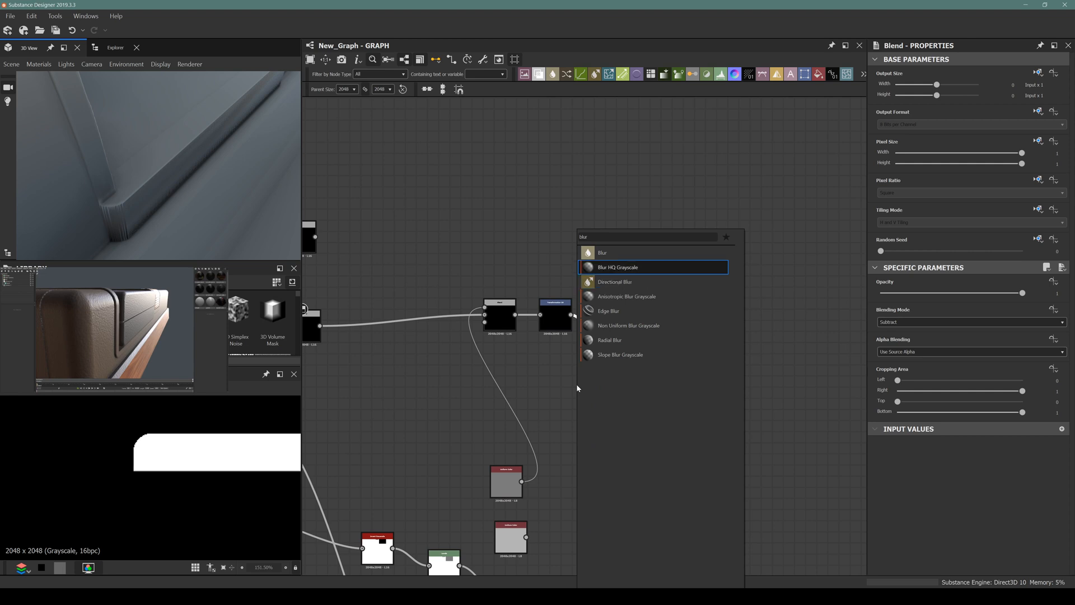
{"action": "key", "text": "Return"}
Step: Place the Blur HQ Grayscale beside the Transformation 2D and set its Quality to 1 and Intensity to 0.04
{"action": "scroll", "coordinate": [608, 365], "scroll_direction": "down", "scroll_amount": 5}
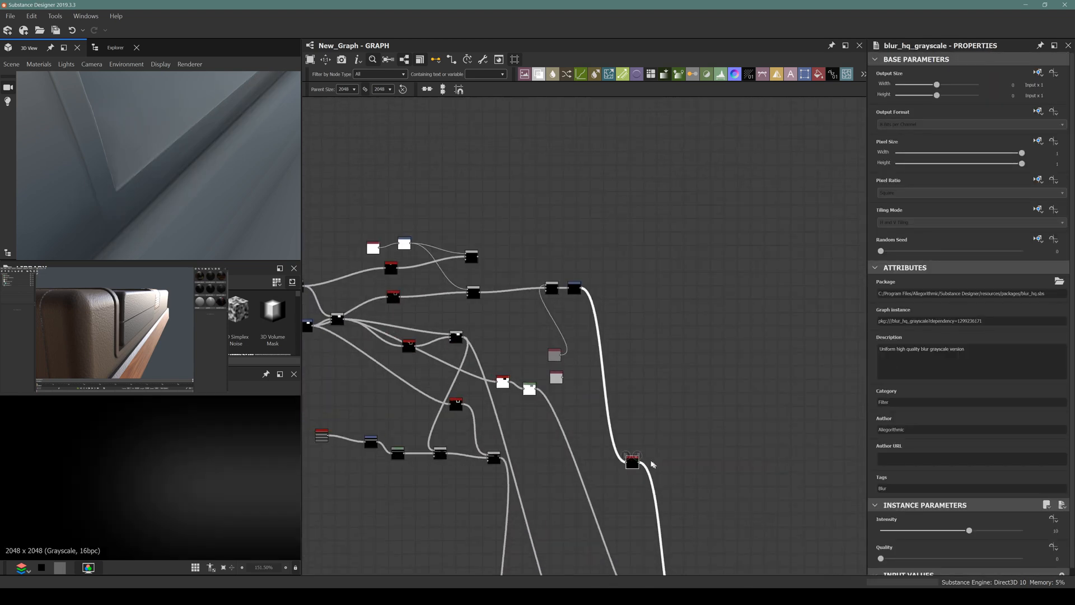
{"action": "left_click_drag", "start_coordinate": [632, 466], "coordinate": [610, 311]}
{"action": "left_click", "coordinate": [986, 558]}
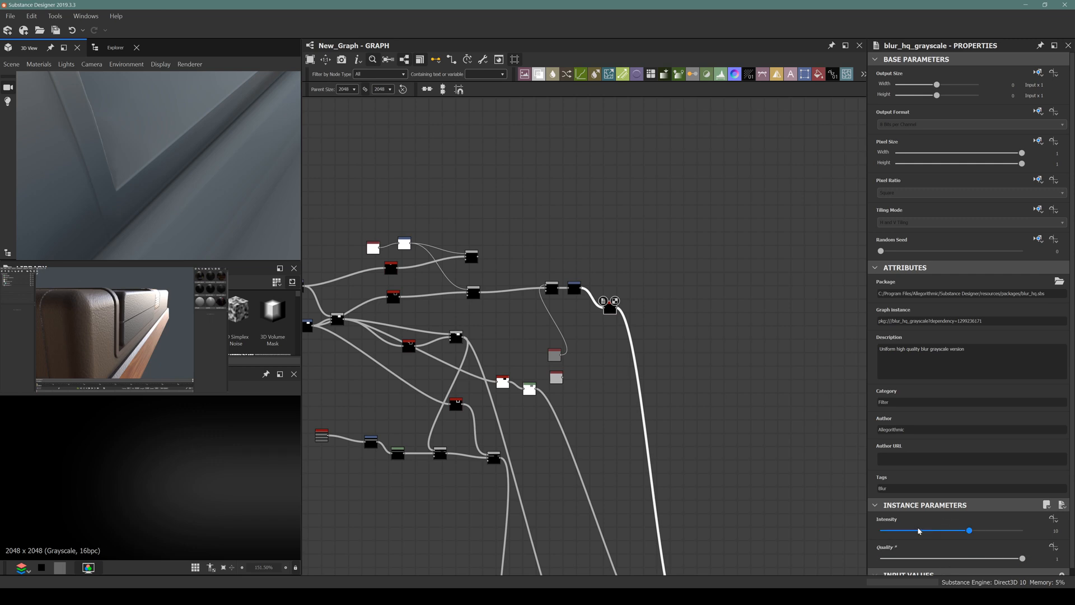
{"action": "left_click_drag", "start_coordinate": [910, 530], "coordinate": [886, 530]}
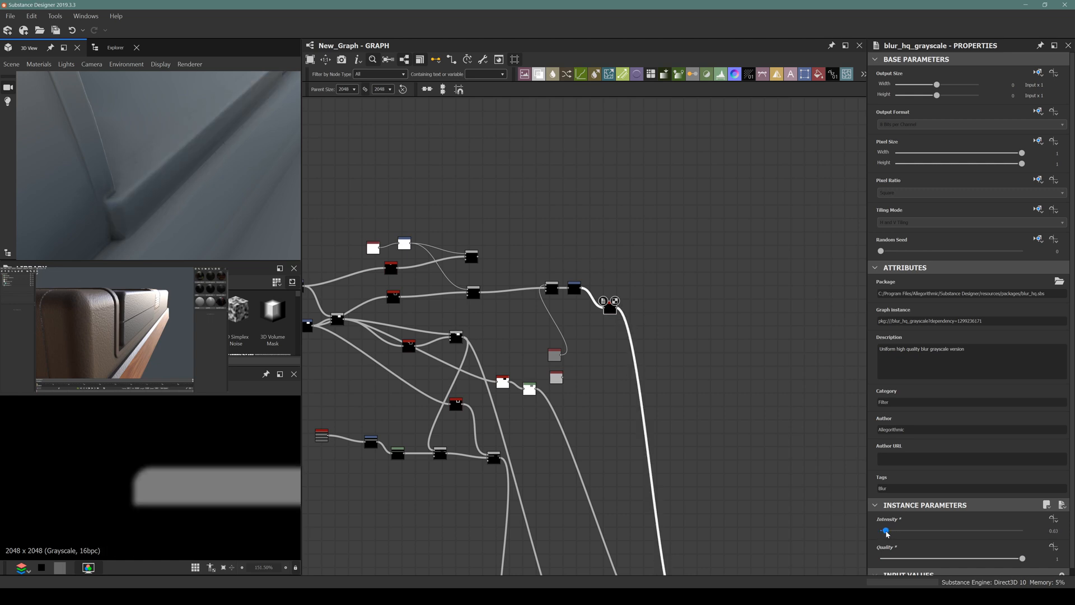
Step: Duplicate the final Max (Lighten) height Blend and place the copy beyond the original
{"action": "scroll", "coordinate": [580, 384], "scroll_direction": "down", "scroll_amount": 4}
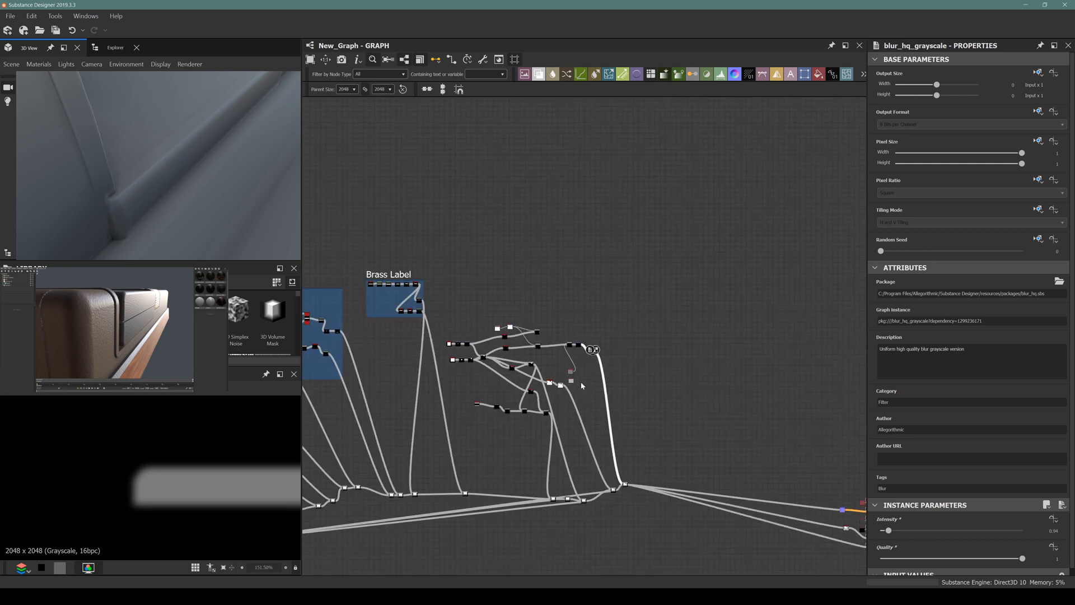
{"action": "middle_click_drag", "start_coordinate": [601, 433], "coordinate": [597, 401]}
{"action": "scroll", "coordinate": [585, 317], "scroll_direction": "up", "scroll_amount": 3}
{"action": "middle_click_drag", "start_coordinate": [616, 493], "coordinate": [595, 343]}
{"action": "scroll", "coordinate": [634, 463], "scroll_direction": "up", "scroll_amount": 2}
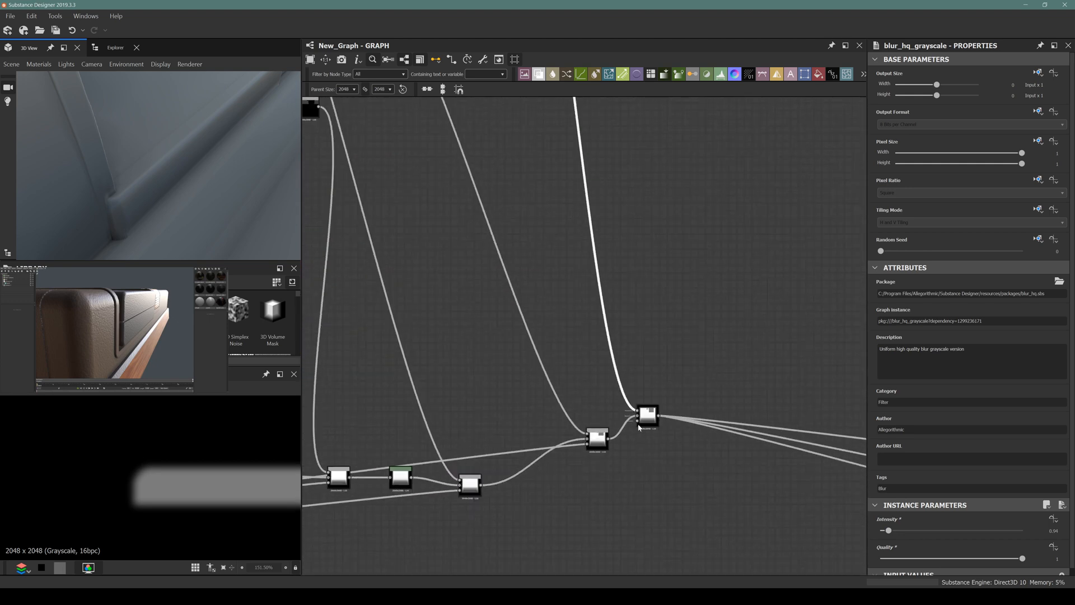
{"action": "left_click", "coordinate": [645, 420]}
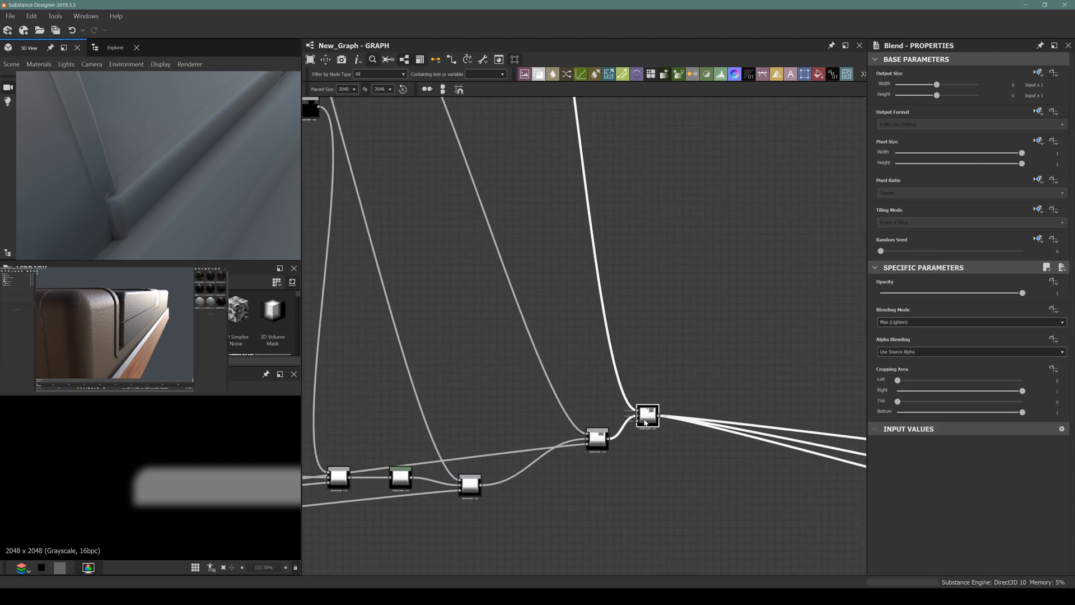
{"action": "key", "text": "ctrl+v"}
{"action": "left_click_drag", "start_coordinate": [586, 343], "coordinate": [715, 366]}
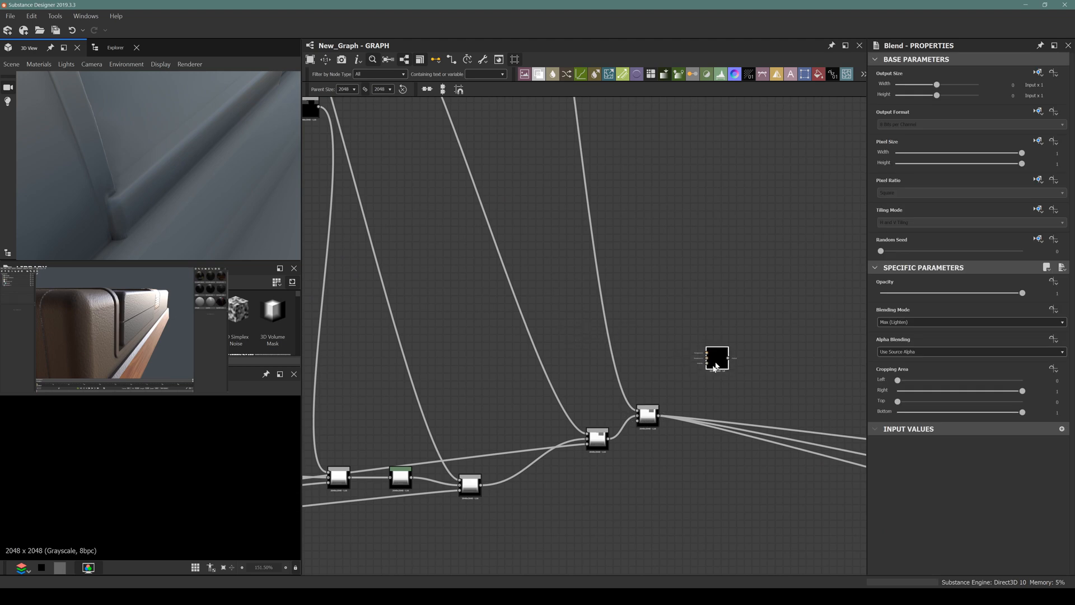
Step: Transfer the final height Blend's outgoing links to the copy and connect the original Blend's output into it
{"action": "scroll", "coordinate": [672, 401], "scroll_direction": "up", "scroll_amount": 3}
{"action": "left_click_drag", "start_coordinate": [643, 432], "coordinate": [786, 312], "text": "shift"}
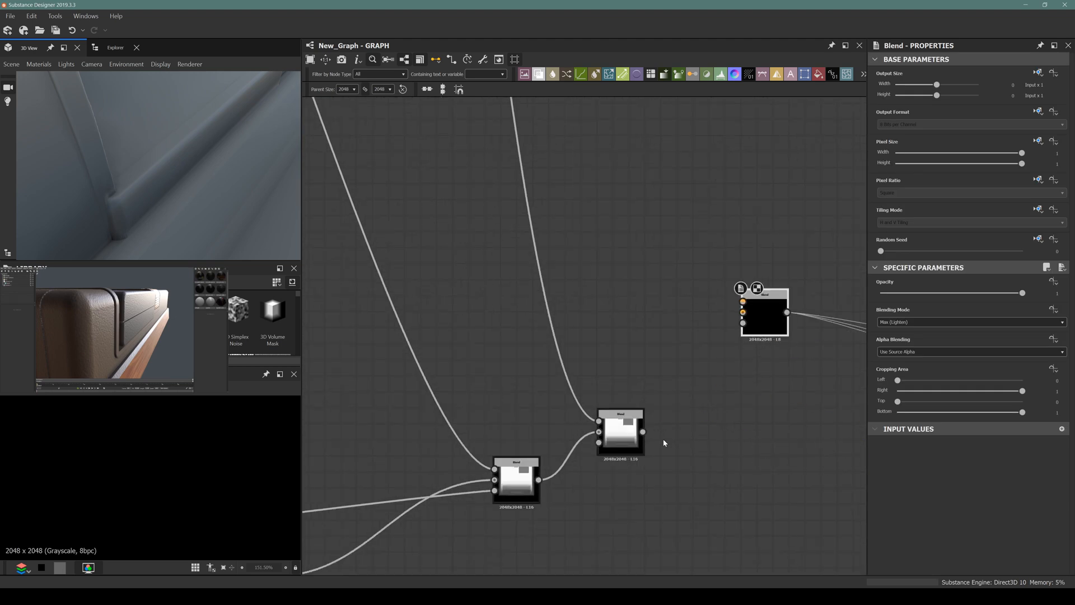
{"action": "left_click_drag", "start_coordinate": [643, 432], "coordinate": [753, 304]}
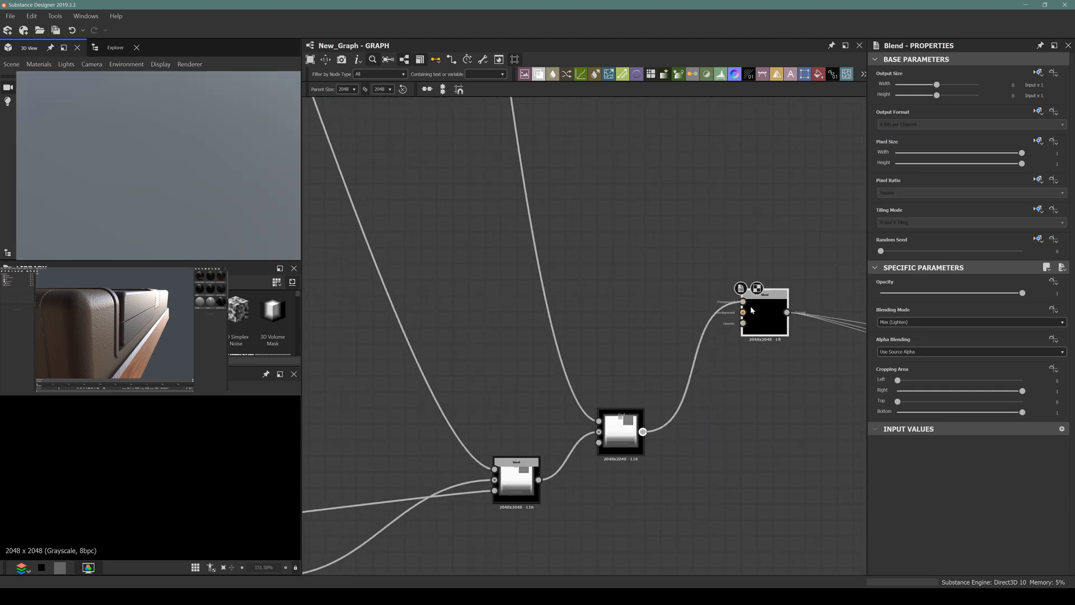
Step: Preview the original height Blend and examine the gray levels of the two square recesses in the 2D view
{"action": "middle_click_drag", "start_coordinate": [752, 310], "coordinate": [734, 409]}
{"action": "scroll", "coordinate": [592, 252], "scroll_direction": "down", "scroll_amount": 4}
{"action": "middle_click_drag", "start_coordinate": [593, 252], "coordinate": [582, 417]}
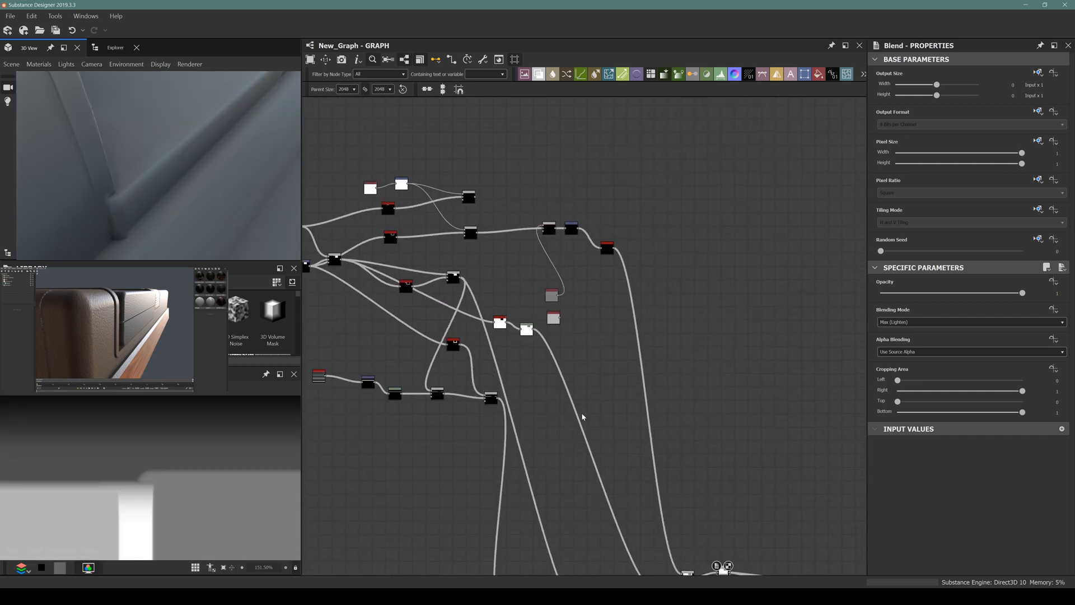
{"action": "scroll", "coordinate": [544, 293], "scroll_direction": "up", "scroll_amount": 3}
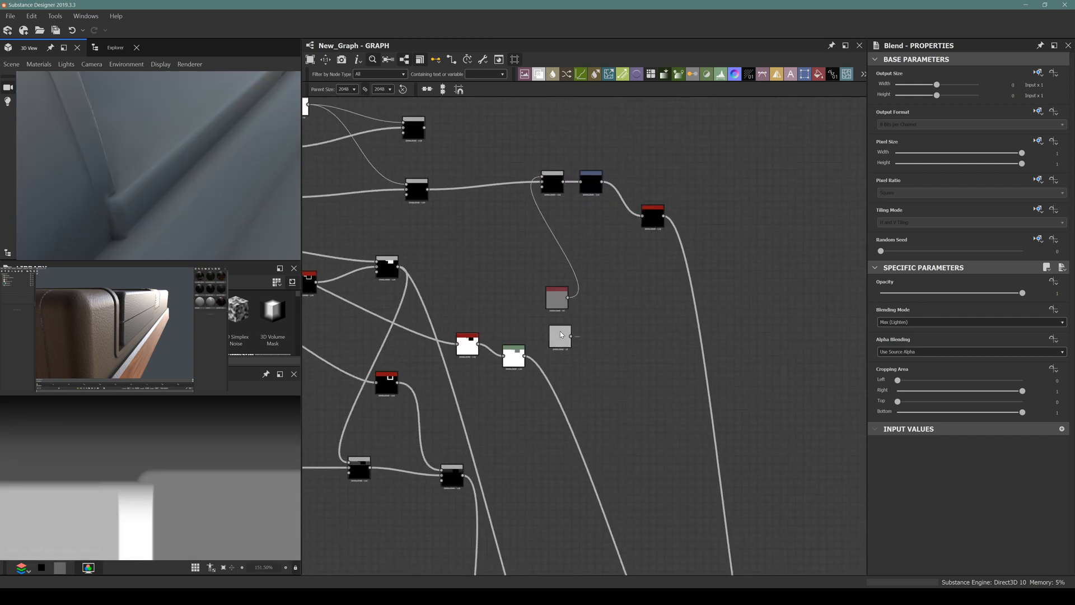
{"action": "scroll", "coordinate": [561, 333], "scroll_direction": "down", "scroll_amount": 6}
{"action": "scroll", "coordinate": [638, 467], "scroll_direction": "up", "scroll_amount": 4}
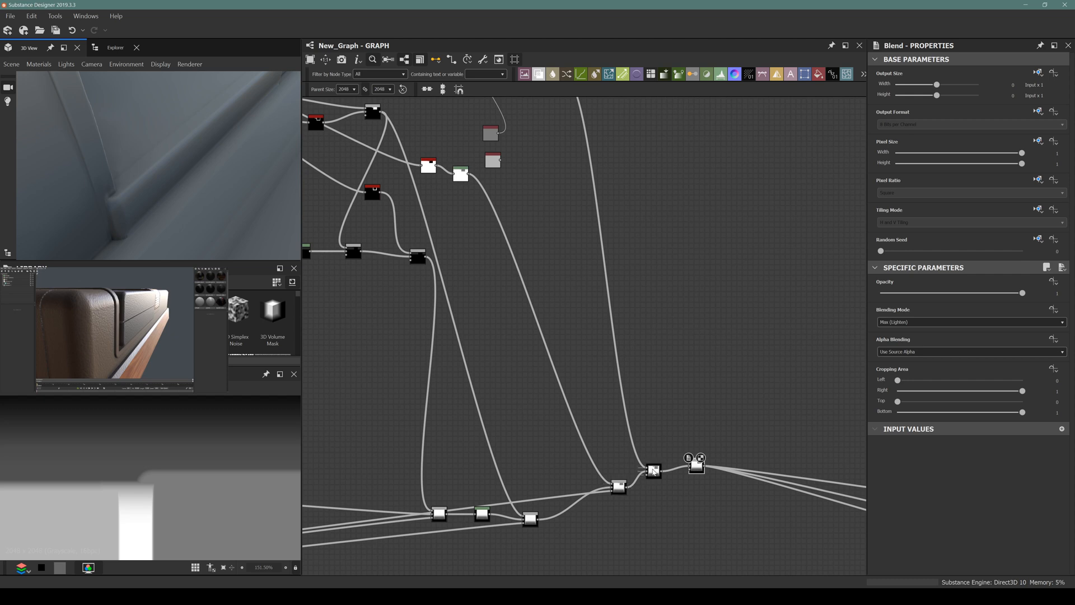
{"action": "left_click", "coordinate": [653, 471]}
{"action": "scroll", "coordinate": [181, 452], "scroll_direction": "down", "scroll_amount": 6}
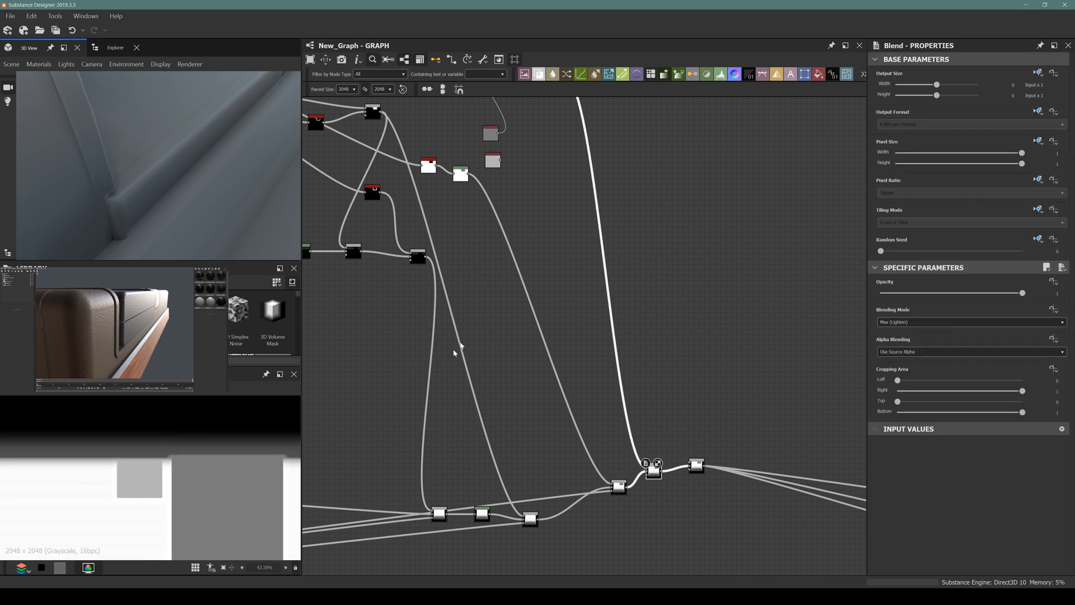
Step: Move the lighter gray Uniform Color node up above the large wall's Multiply Blend
{"action": "middle_click_drag", "start_coordinate": [492, 270], "coordinate": [542, 340]}
{"action": "left_click", "coordinate": [549, 235]}
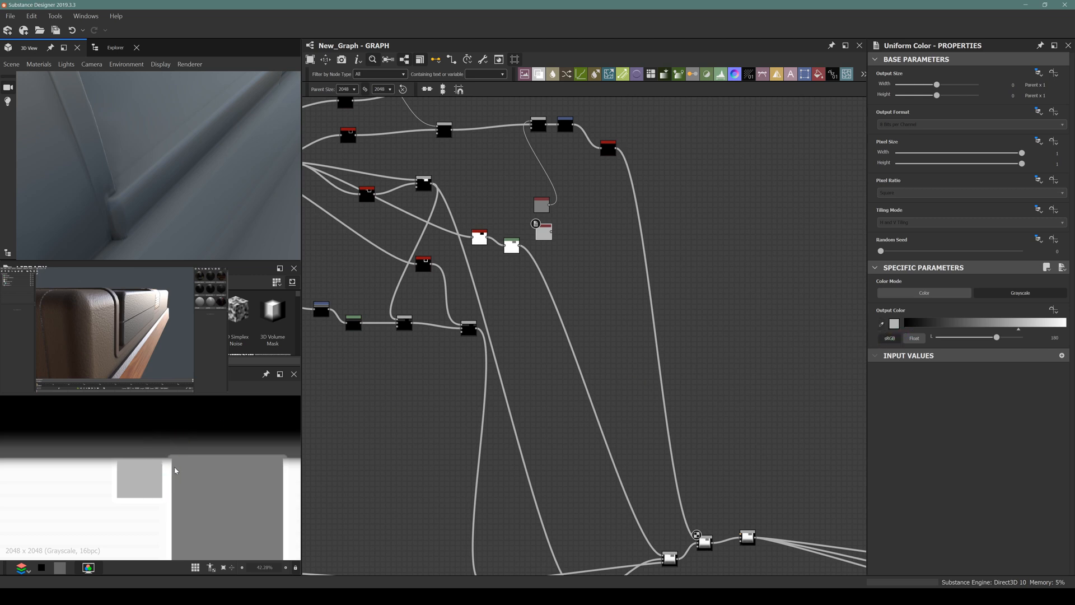
{"action": "middle_click_drag", "start_coordinate": [699, 449], "coordinate": [665, 416]}
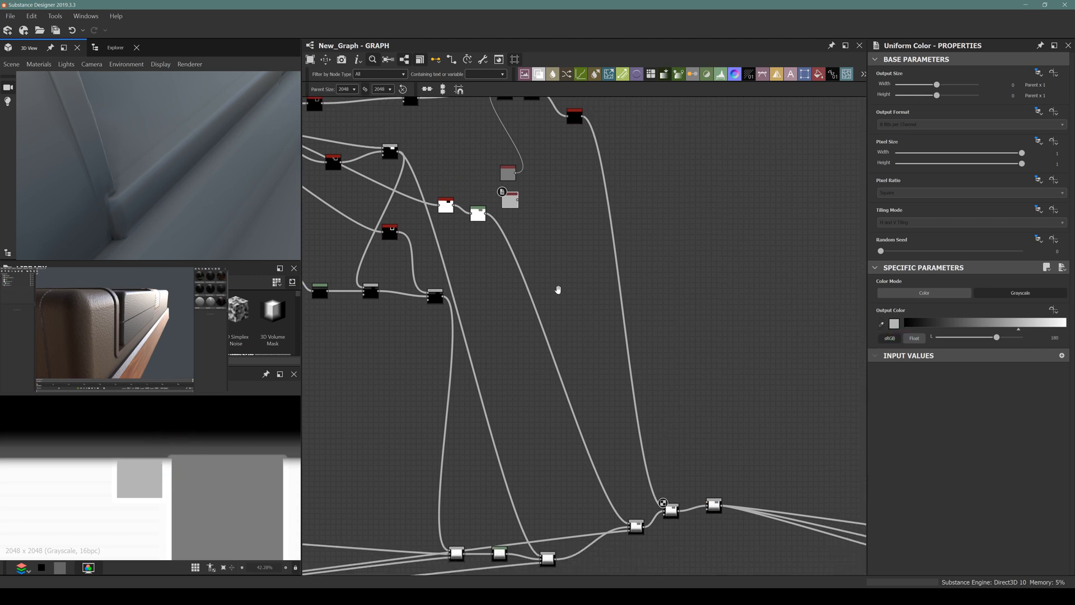
{"action": "middle_click_drag", "start_coordinate": [556, 291], "coordinate": [594, 440]}
{"action": "left_click_drag", "start_coordinate": [562, 339], "coordinate": [542, 160]}
Step: Add a Blend node after the small square's Subtract Blend and place it below the lighter gray Uniform Color
{"action": "scroll", "coordinate": [475, 215], "scroll_direction": "up", "scroll_amount": 5}
{"action": "key", "text": "space"}
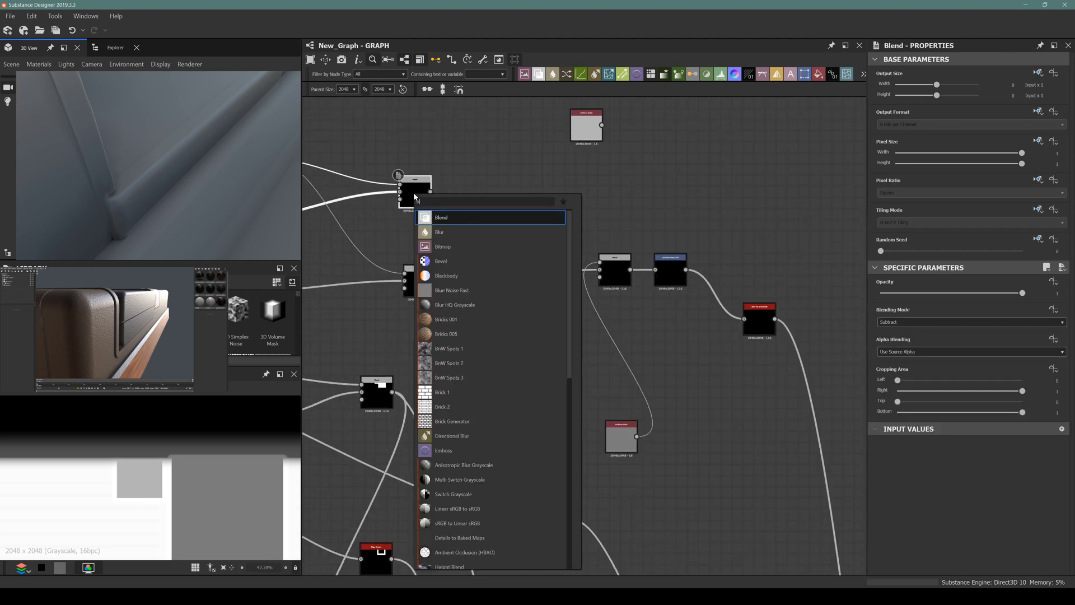
{"action": "type", "text": "blend"}
{"action": "key", "text": "Return"}
{"action": "left_click_drag", "start_coordinate": [474, 202], "coordinate": [594, 190]}
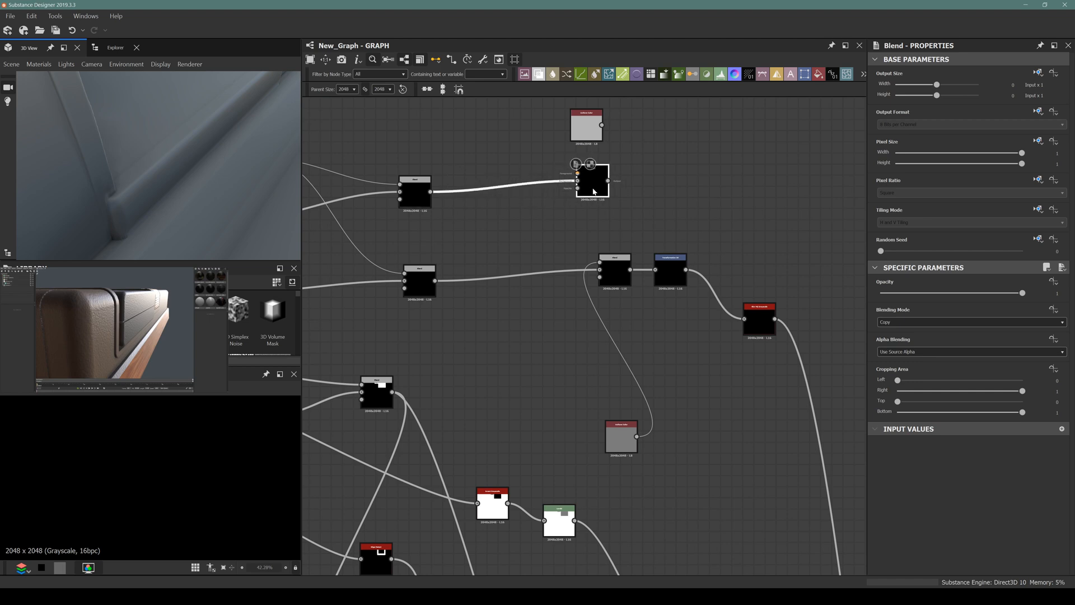
Step: Set the small square's mask Blend to Multiply and connect the lighter gray Uniform Color to the new Blend's foreground
{"action": "double_click", "coordinate": [412, 190]}
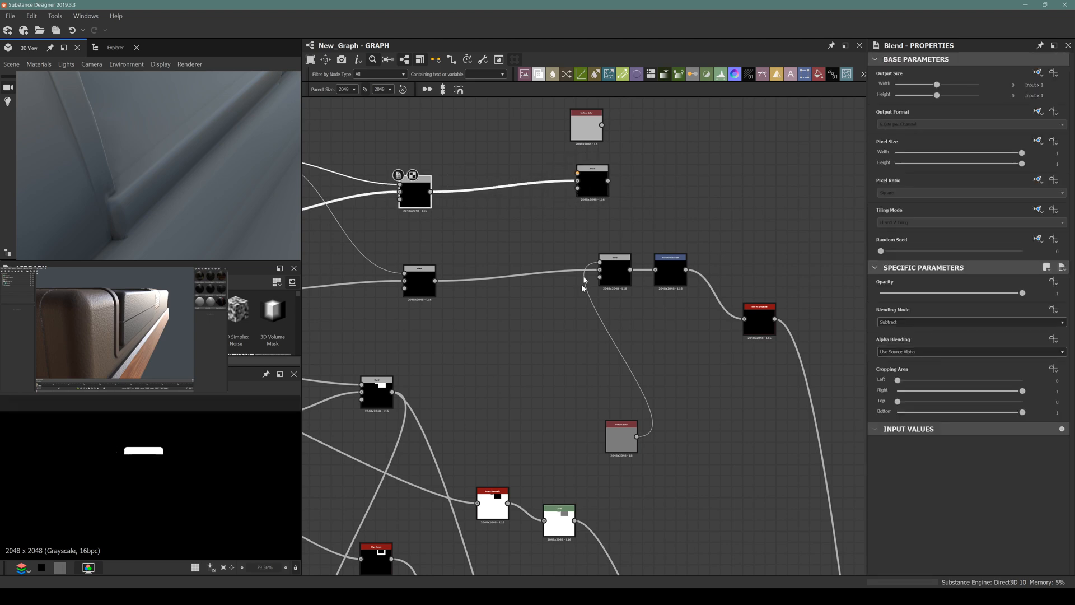
{"action": "left_click", "coordinate": [916, 320]}
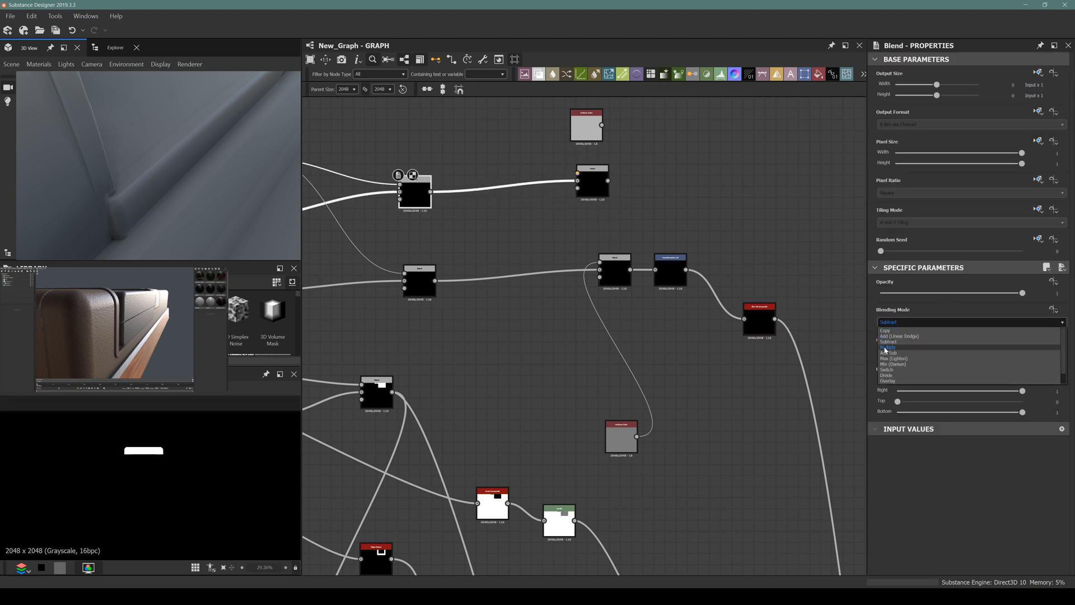
{"action": "left_click", "coordinate": [907, 350]}
{"action": "left_click_drag", "start_coordinate": [603, 125], "coordinate": [578, 174]}
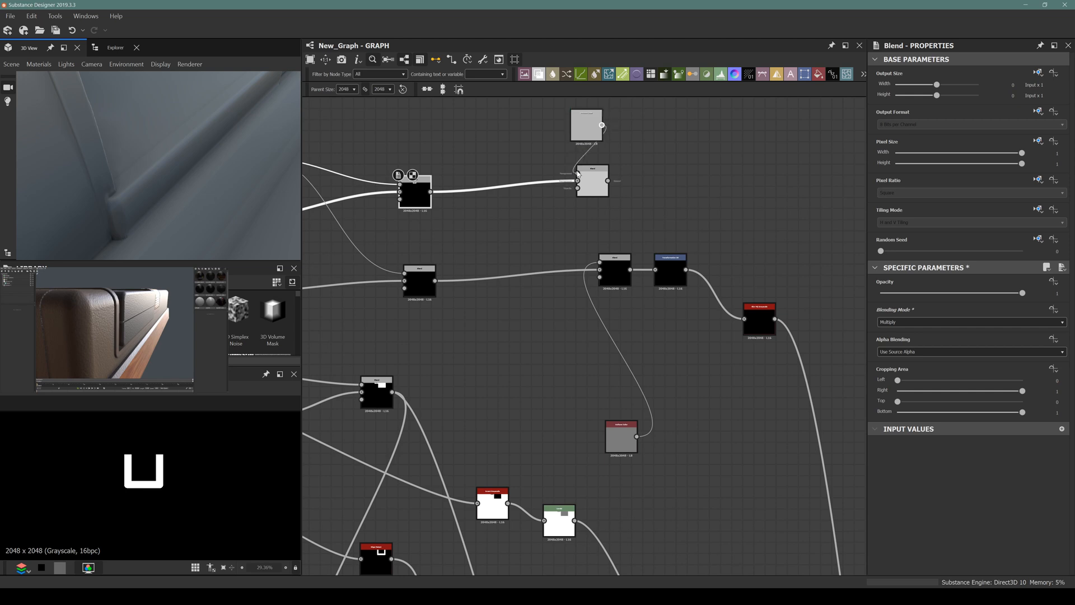
Step: Duplicate the large wall's Transformation 2D and attach the copy to the output of the small wall's new Blend
{"action": "double_click", "coordinate": [670, 268]}
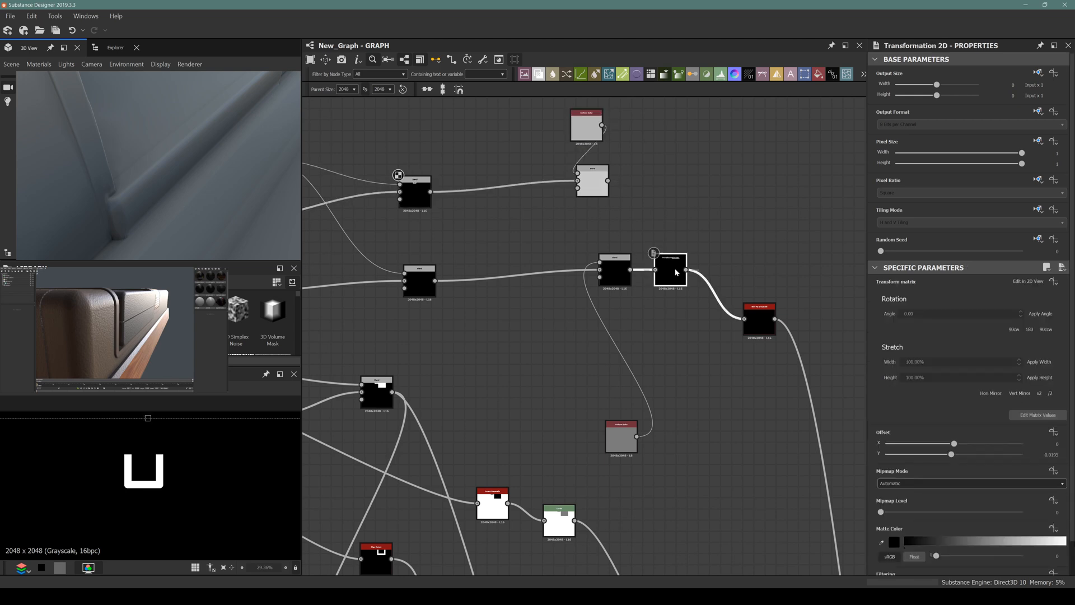
{"action": "key", "text": "ctrl+d"}
{"action": "left_click_drag", "start_coordinate": [592, 327], "coordinate": [648, 178]}
{"action": "left_click_drag", "start_coordinate": [141, 141], "coordinate": [241, 141]}
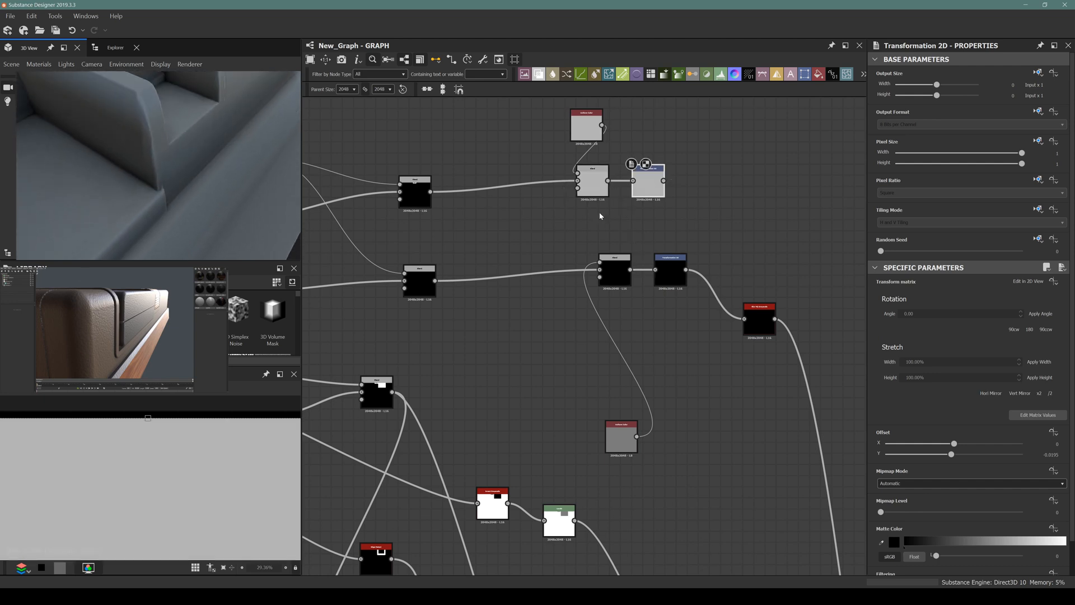
{"action": "left_click_drag", "start_coordinate": [631, 180], "coordinate": [659, 180]}
Step: Duplicate the Blur HQ Grayscale, wire it after the copied Transformation 2D, and feed it into the last Max (Lighten) height Blend
{"action": "left_click", "coordinate": [759, 314]}
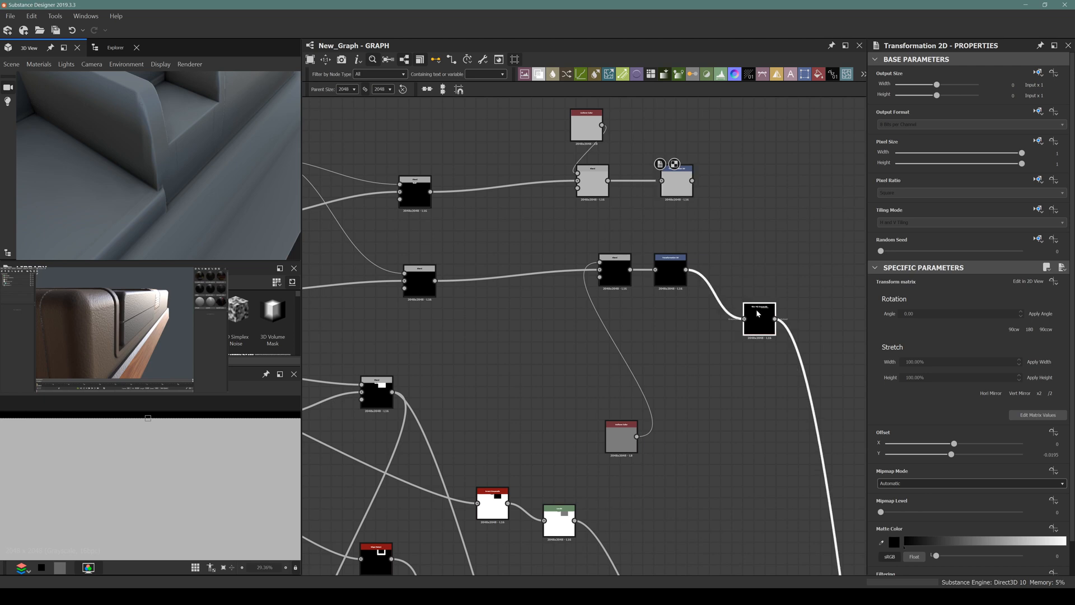
{"action": "key", "text": "ctrl+d"}
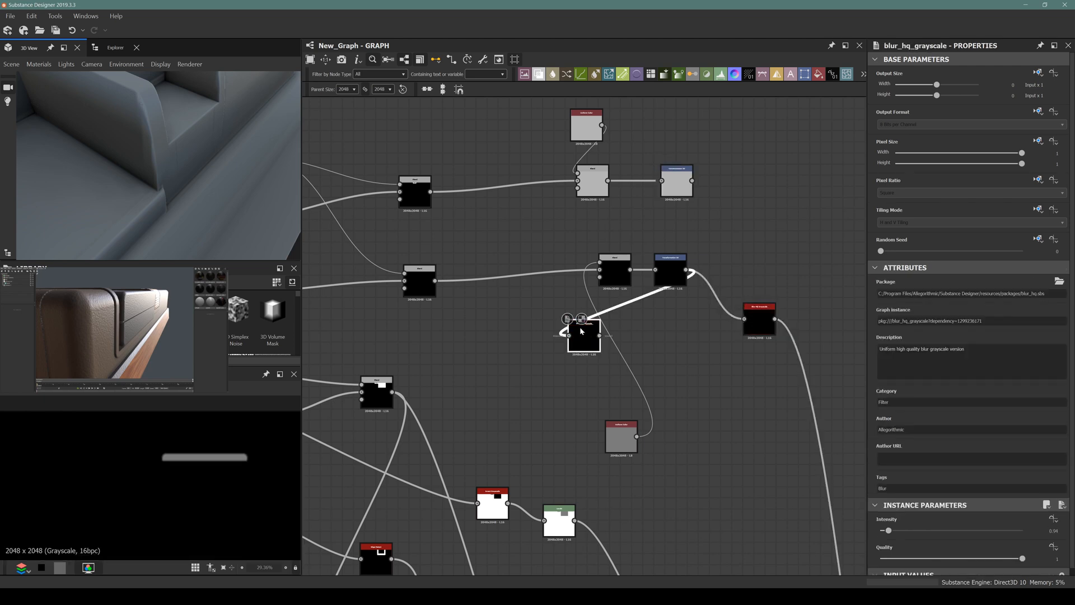
{"action": "left_click_drag", "start_coordinate": [580, 330], "coordinate": [816, 382]}
{"action": "scroll", "coordinate": [753, 185], "scroll_direction": "down", "scroll_amount": 5}
{"action": "scroll", "coordinate": [810, 355], "scroll_direction": "up", "scroll_amount": 5}
{"action": "left_click", "coordinate": [829, 393]}
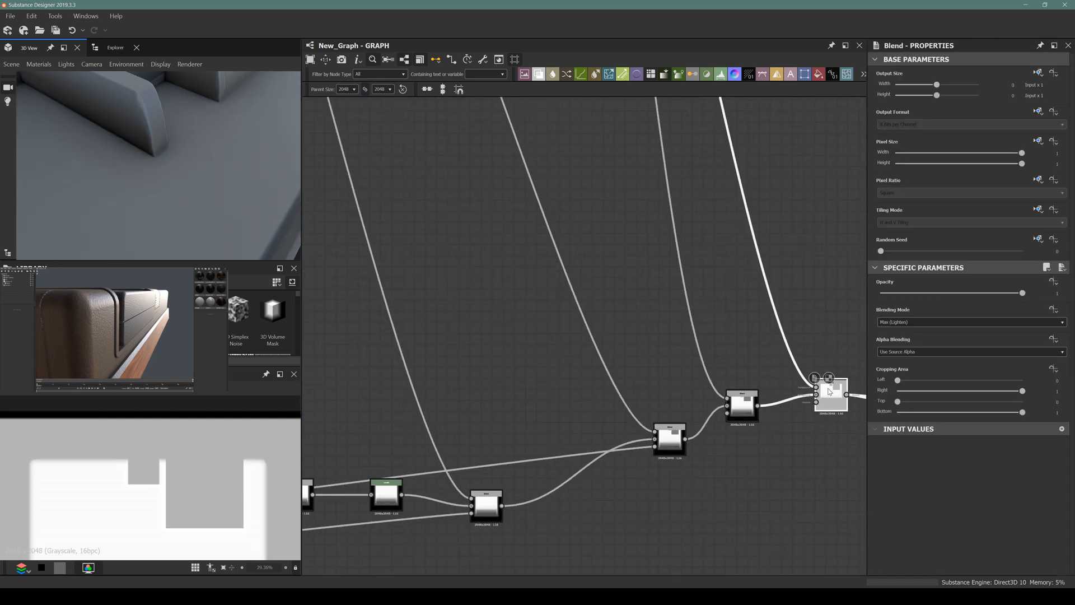
{"action": "left_click_drag", "start_coordinate": [132, 76], "coordinate": [146, 171]}
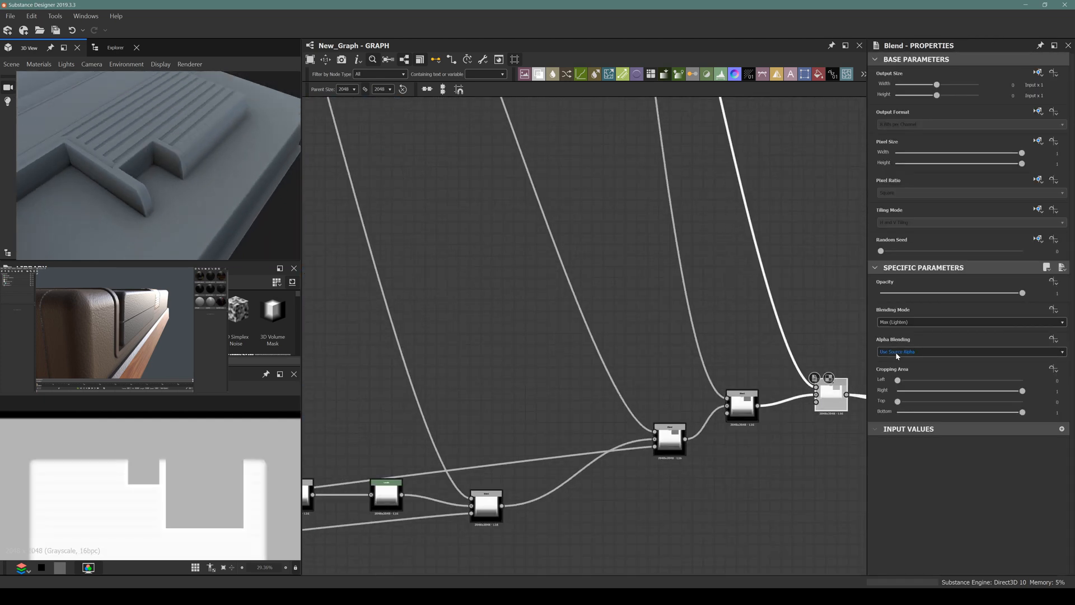
Step: Set the Blend fed by the lighter gray Uniform Color to Multiply and check the small recess's walls on the 3D model
{"action": "middle_click_drag", "start_coordinate": [649, 320], "coordinate": [613, 459]}
{"action": "middle_click_drag", "start_coordinate": [557, 188], "coordinate": [595, 406]}
{"action": "scroll", "coordinate": [595, 387], "scroll_direction": "down", "scroll_amount": 6}
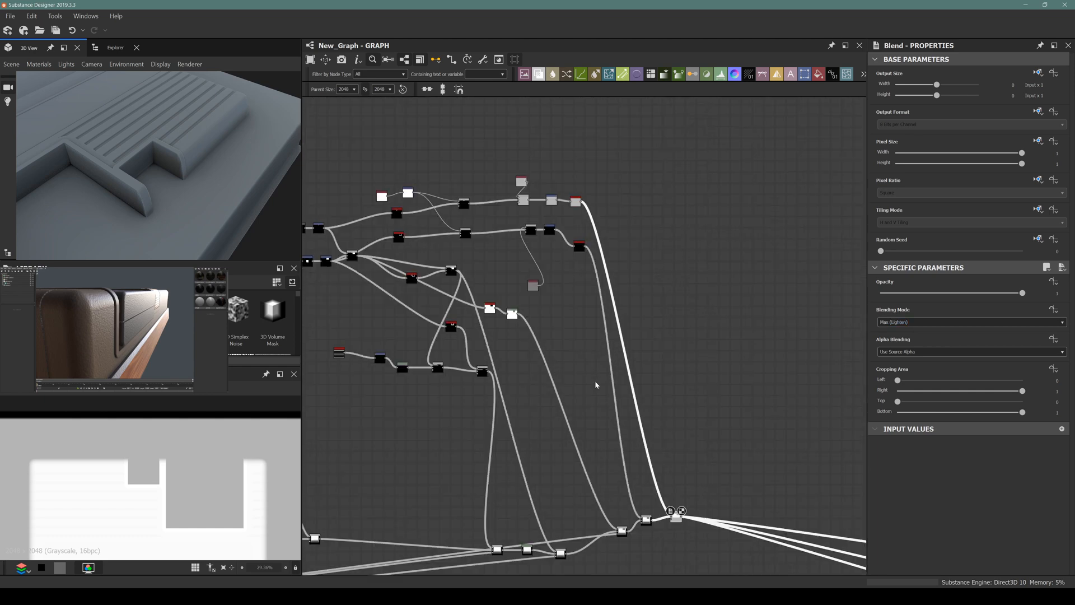
{"action": "scroll", "coordinate": [555, 206], "scroll_direction": "up", "scroll_amount": 5}
{"action": "scroll", "coordinate": [574, 218], "scroll_direction": "up", "scroll_amount": 3}
{"action": "middle_click_drag", "start_coordinate": [452, 179], "coordinate": [552, 245]}
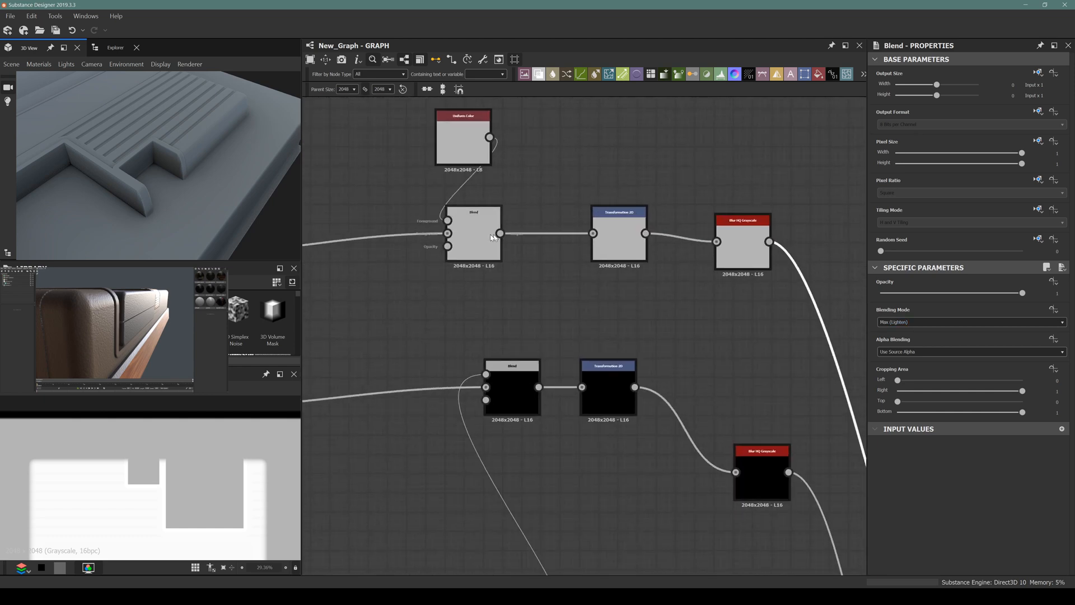
{"action": "left_click", "coordinate": [478, 238]}
{"action": "left_click", "coordinate": [916, 322]}
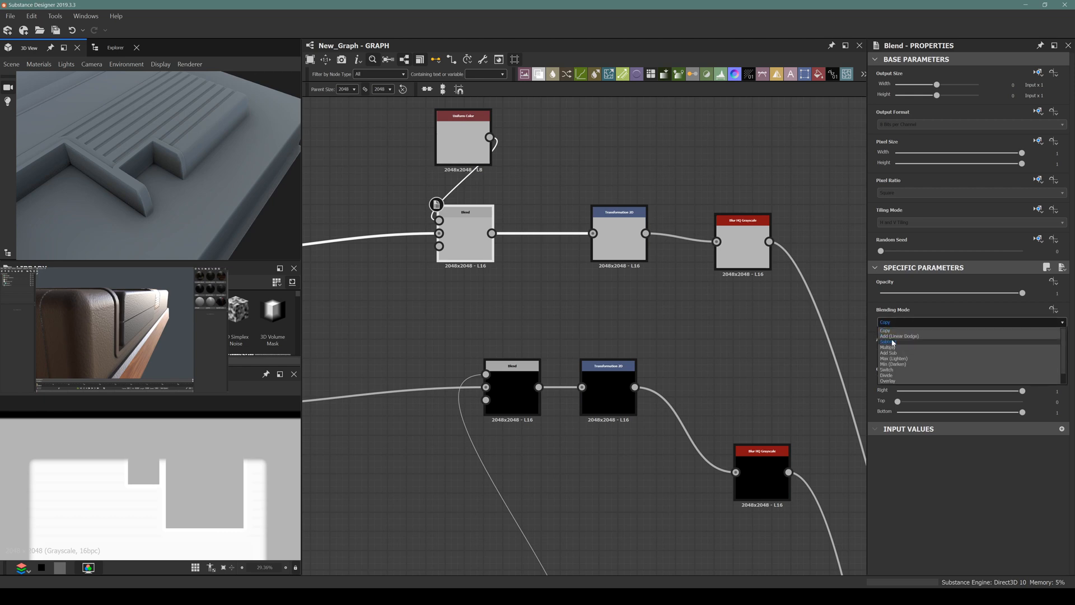
{"action": "left_click", "coordinate": [890, 346]}
{"action": "left_click_drag", "start_coordinate": [204, 163], "coordinate": [157, 158]}
{"action": "left_click", "coordinate": [731, 258]}
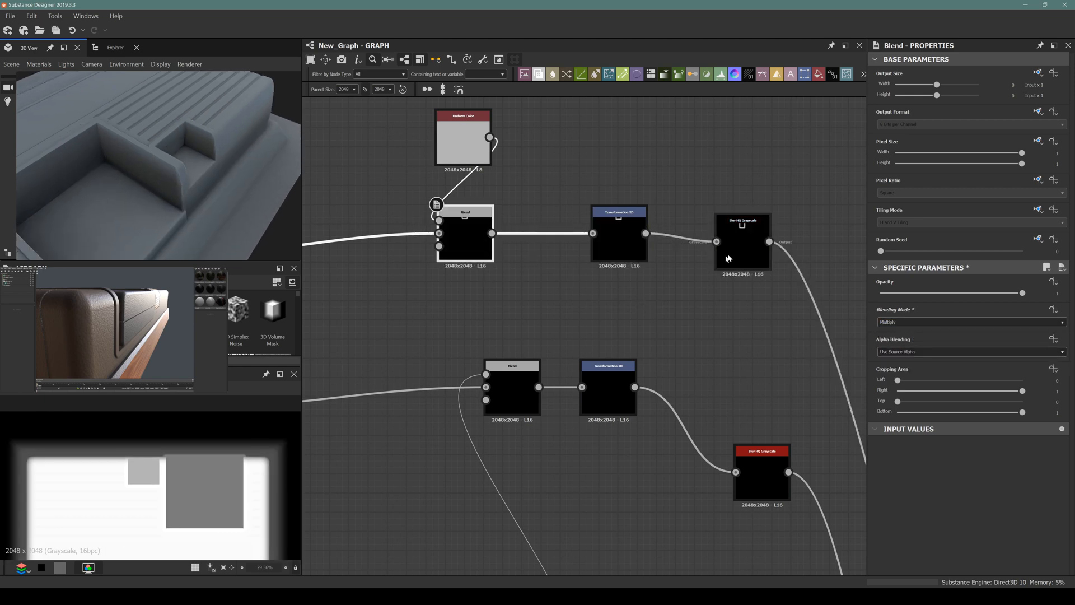
Step: Compare the last two Max (Lighten) height Blends and preview the small wall's mask feeding the last one
{"action": "middle_click_drag", "start_coordinate": [734, 308], "coordinate": [555, 175]}
{"action": "scroll", "coordinate": [555, 175], "scroll_direction": "down", "scroll_amount": 5}
{"action": "middle_click_drag", "start_coordinate": [637, 436], "coordinate": [565, 112]}
{"action": "scroll", "coordinate": [688, 504], "scroll_direction": "up", "scroll_amount": 2}
{"action": "scroll", "coordinate": [687, 504], "scroll_direction": "up", "scroll_amount": 3}
{"action": "left_click", "coordinate": [687, 504]}
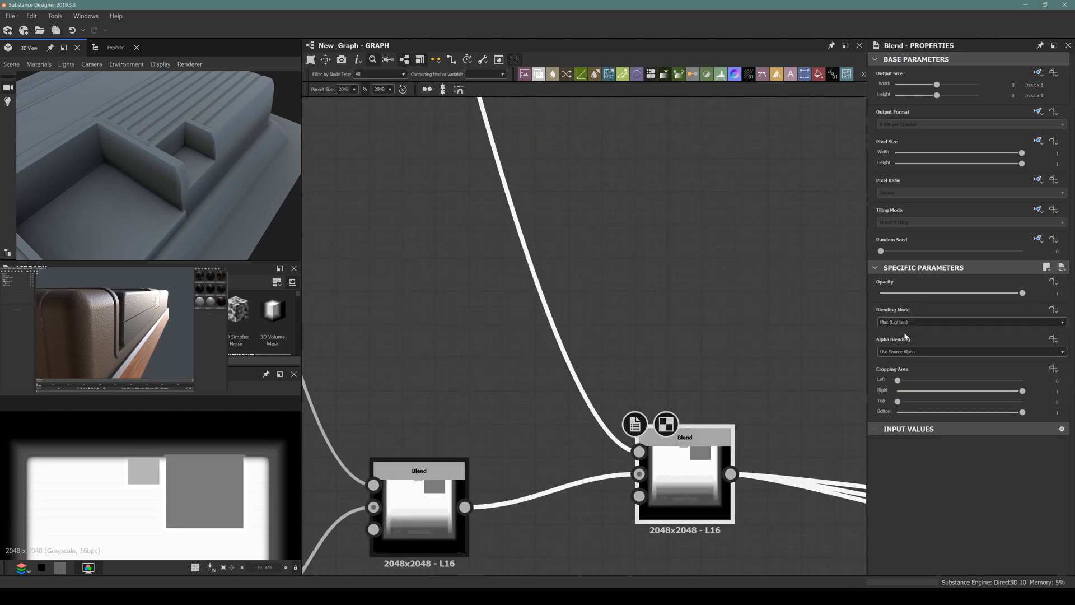
{"action": "left_click", "coordinate": [420, 504]}
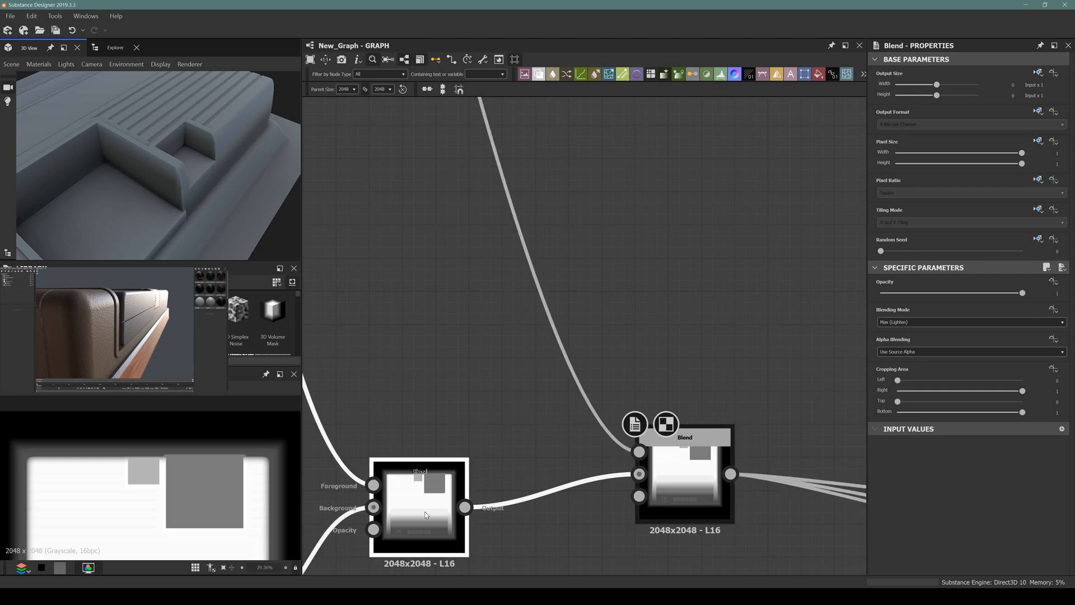
{"action": "double_click", "coordinate": [682, 456]}
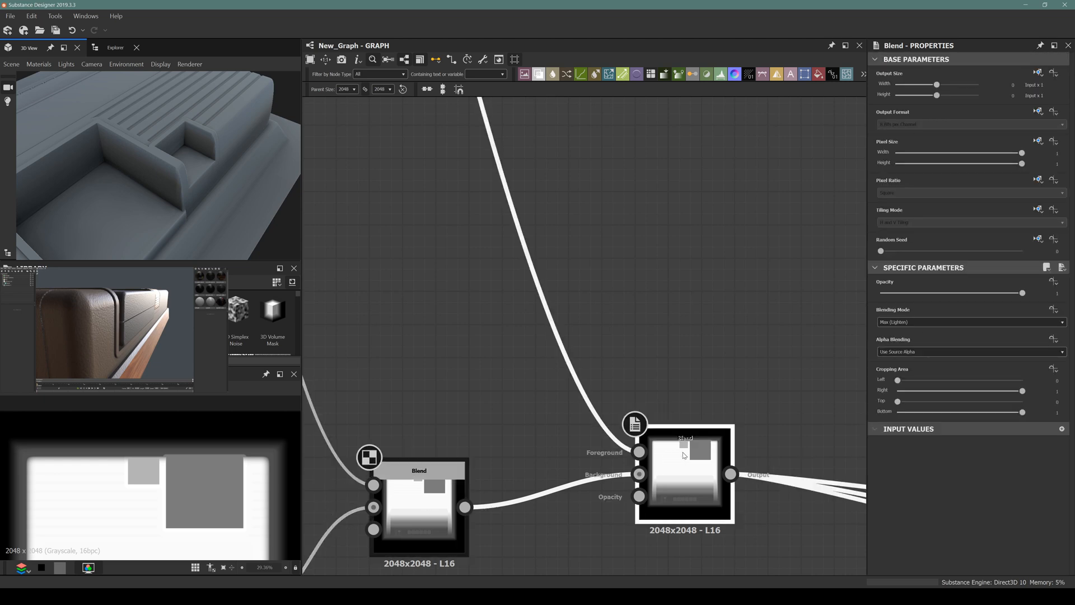
{"action": "double_click", "coordinate": [638, 453]}
Step: Move the lighter gray Uniform Color node leftward in the graph, clear of the small wall's tinting Blend
{"action": "scroll", "coordinate": [545, 307], "scroll_direction": "down", "scroll_amount": 9}
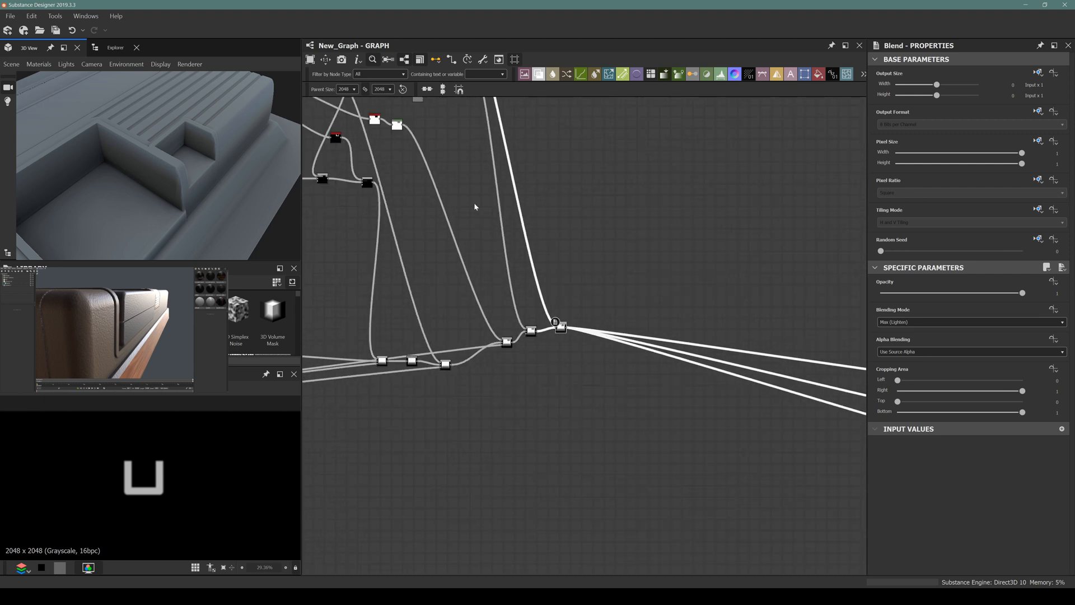
{"action": "middle_click_drag", "start_coordinate": [475, 206], "coordinate": [578, 452]}
{"action": "scroll", "coordinate": [482, 271], "scroll_direction": "up", "scroll_amount": 4}
{"action": "scroll", "coordinate": [526, 248], "scroll_direction": "up", "scroll_amount": 4}
{"action": "left_click_drag", "start_coordinate": [577, 146], "coordinate": [491, 147]}
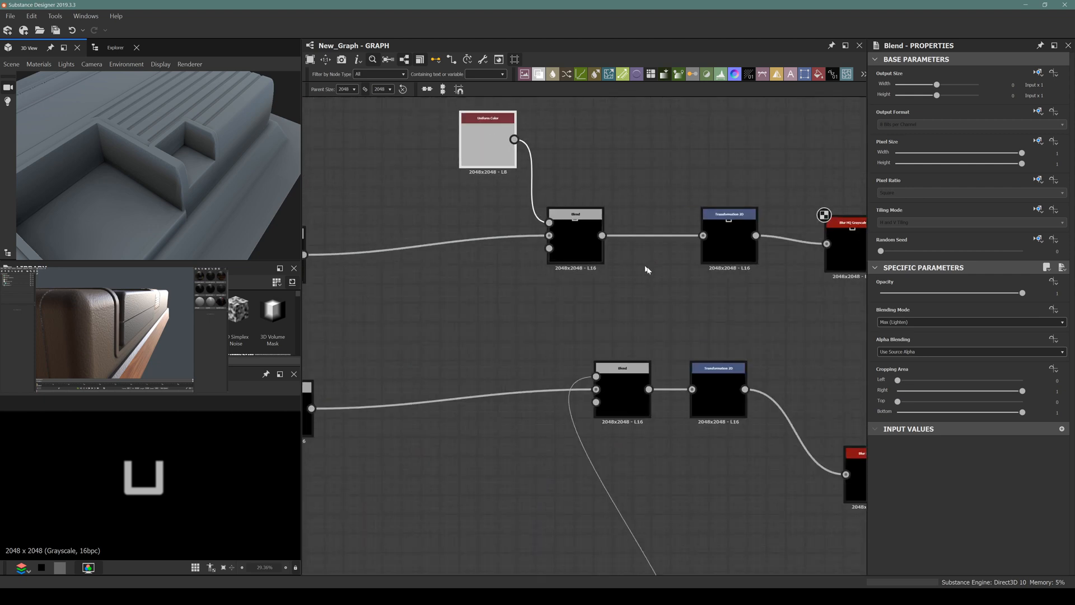
{"action": "middle_click_drag", "start_coordinate": [402, 286], "coordinate": [580, 304]}
{"action": "middle_click_drag", "start_coordinate": [515, 312], "coordinate": [656, 307]}
{"action": "scroll", "coordinate": [656, 310], "scroll_direction": "down", "scroll_amount": 5}
{"action": "scroll", "coordinate": [648, 308], "scroll_direction": "up", "scroll_amount": 4}
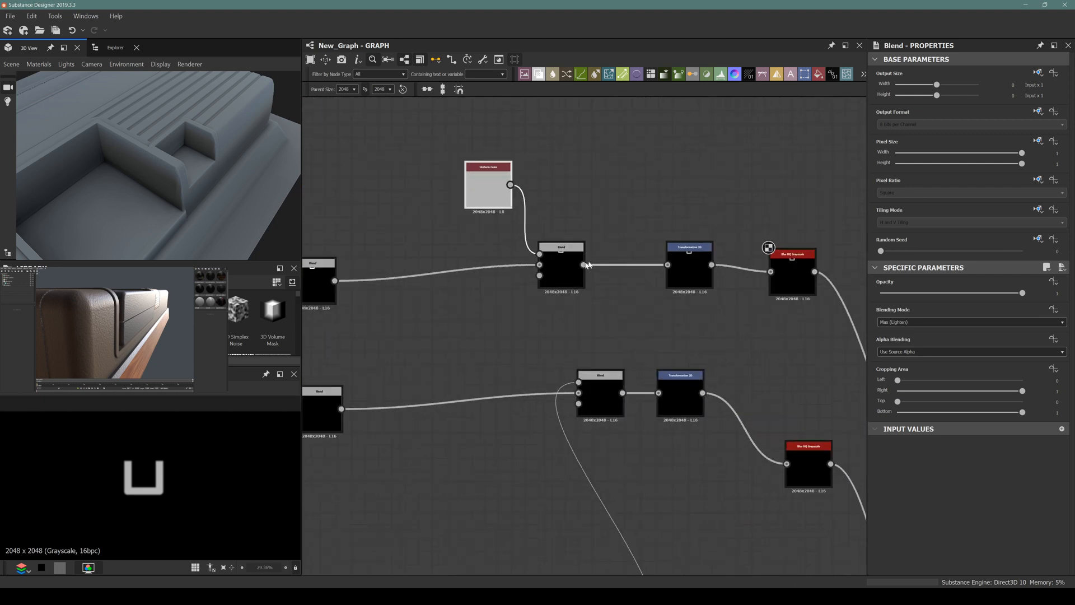
Step: Move the darker gray Uniform Color node up and left, closer to the large wall's tinting Blend
{"action": "left_click", "coordinate": [788, 278]}
{"action": "middle_click_drag", "start_coordinate": [483, 318], "coordinate": [633, 283]}
{"action": "scroll", "coordinate": [634, 284], "scroll_direction": "down", "scroll_amount": 4}
{"action": "scroll", "coordinate": [692, 444], "scroll_direction": "up", "scroll_amount": 4}
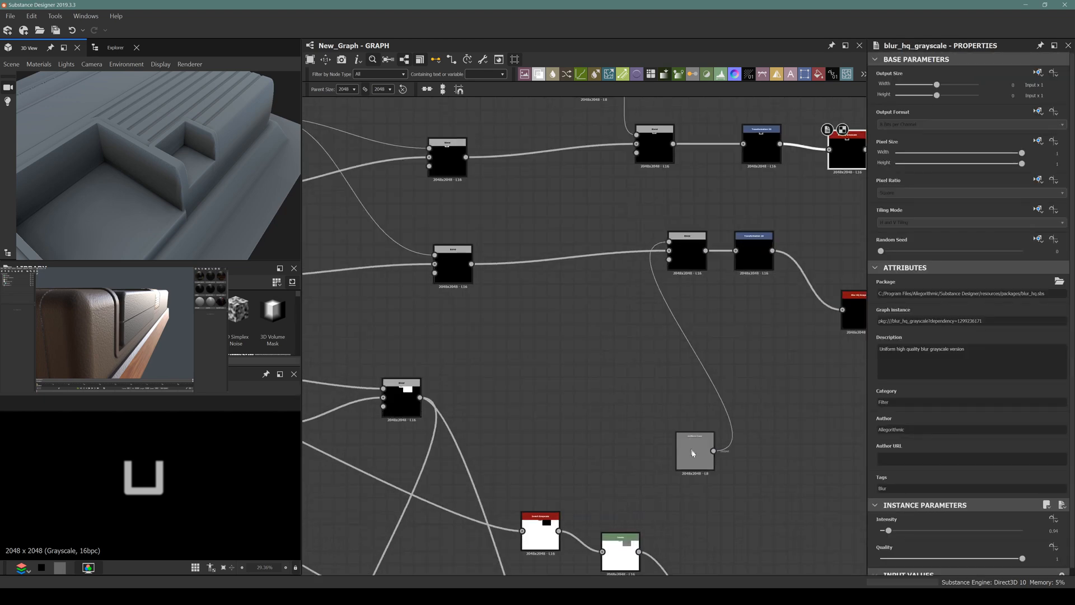
{"action": "left_click_drag", "start_coordinate": [693, 445], "coordinate": [594, 351]}
{"action": "middle_click_drag", "start_coordinate": [609, 318], "coordinate": [726, 406]}
Step: Compare the small and large wall mask Blends with their inputs, and shift the small square's Edge Detect node slightly right
{"action": "left_click", "coordinate": [563, 244]}
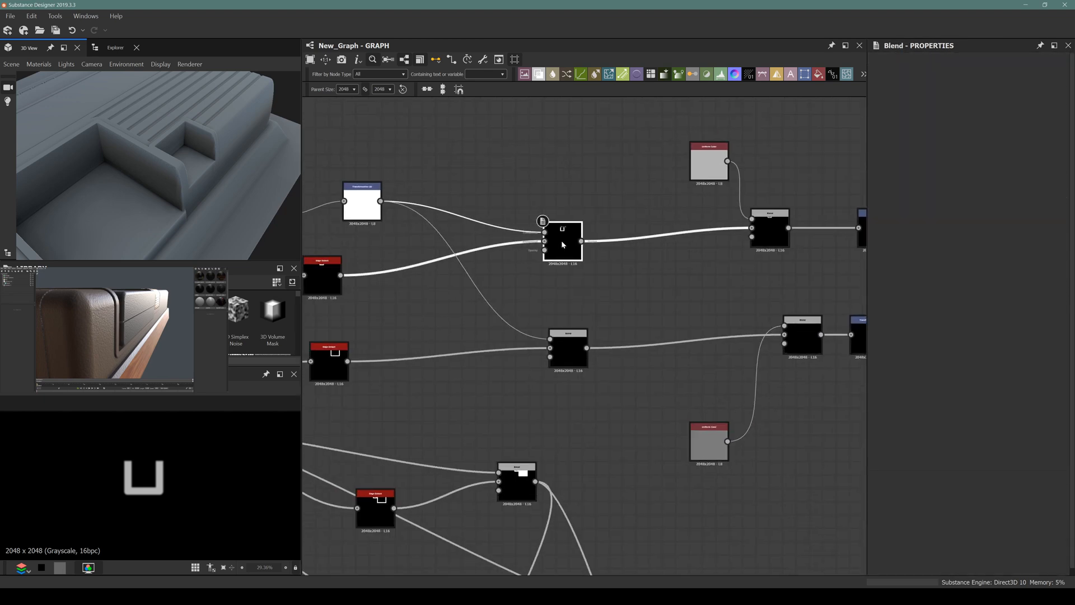
{"action": "left_click", "coordinate": [368, 216]}
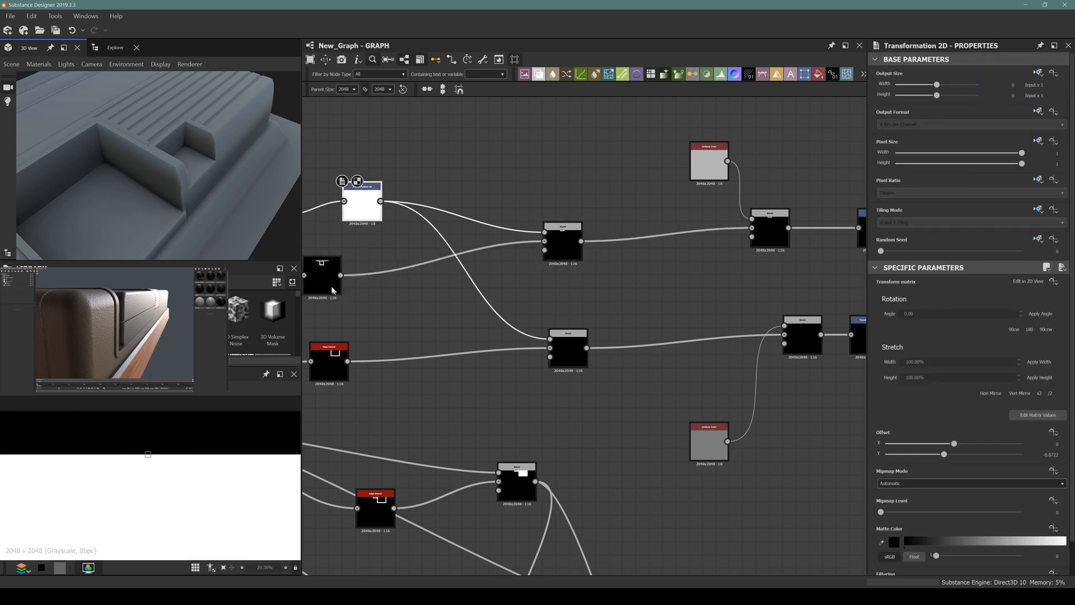
{"action": "left_click", "coordinate": [325, 280]}
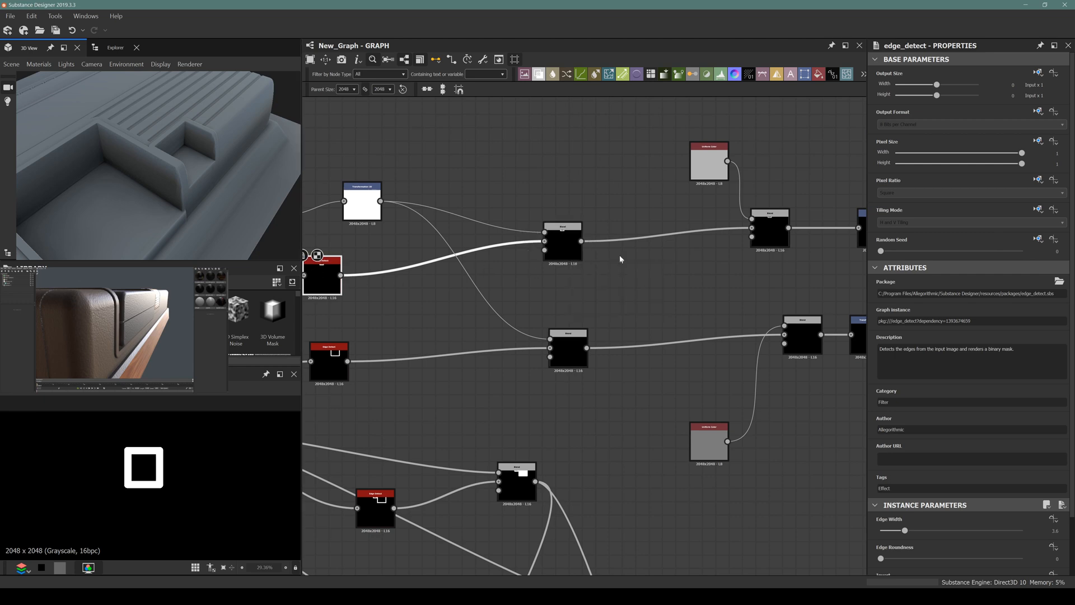
{"action": "left_click", "coordinate": [563, 244]}
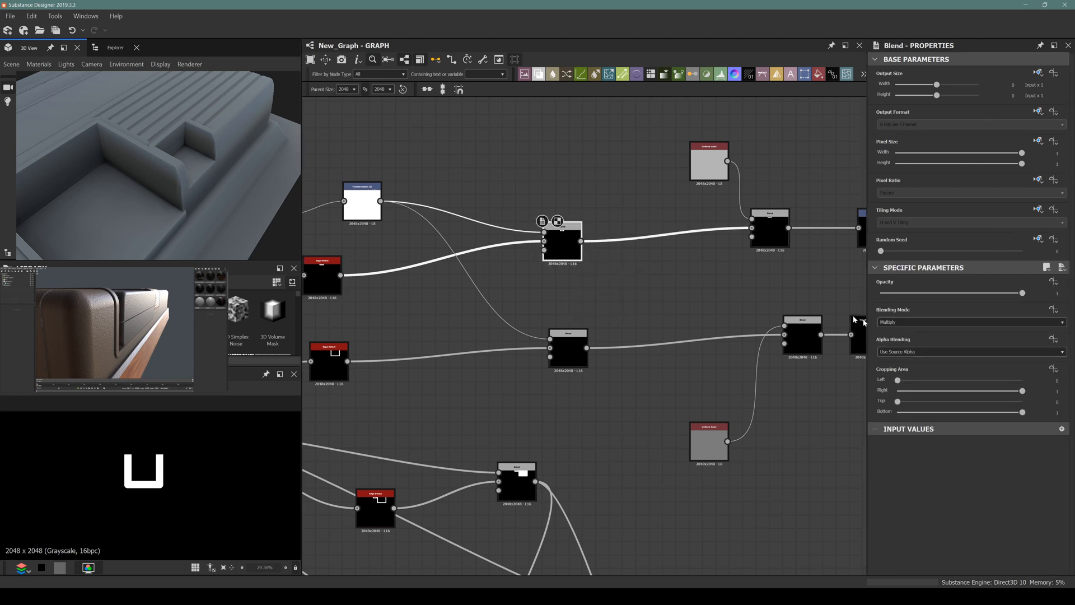
{"action": "left_click", "coordinate": [568, 352]}
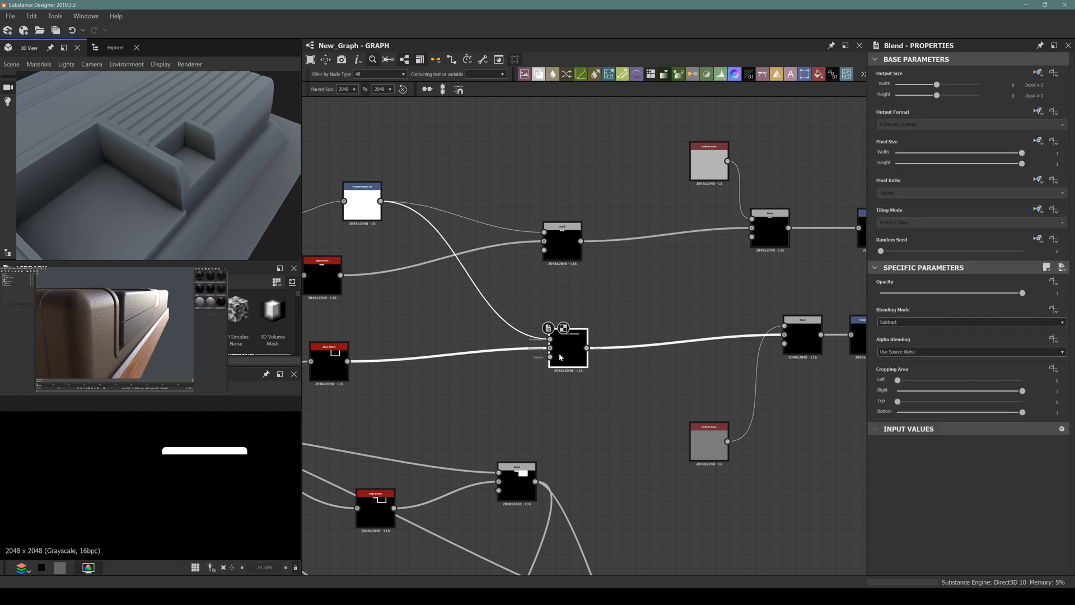
{"action": "left_click", "coordinate": [328, 283]}
{"action": "left_click_drag", "start_coordinate": [326, 278], "coordinate": [352, 273]}
Step: Try Add (Linear Dodge) on the small square's mask Blend and switch it back to Multiply
{"action": "left_click", "coordinate": [568, 247]}
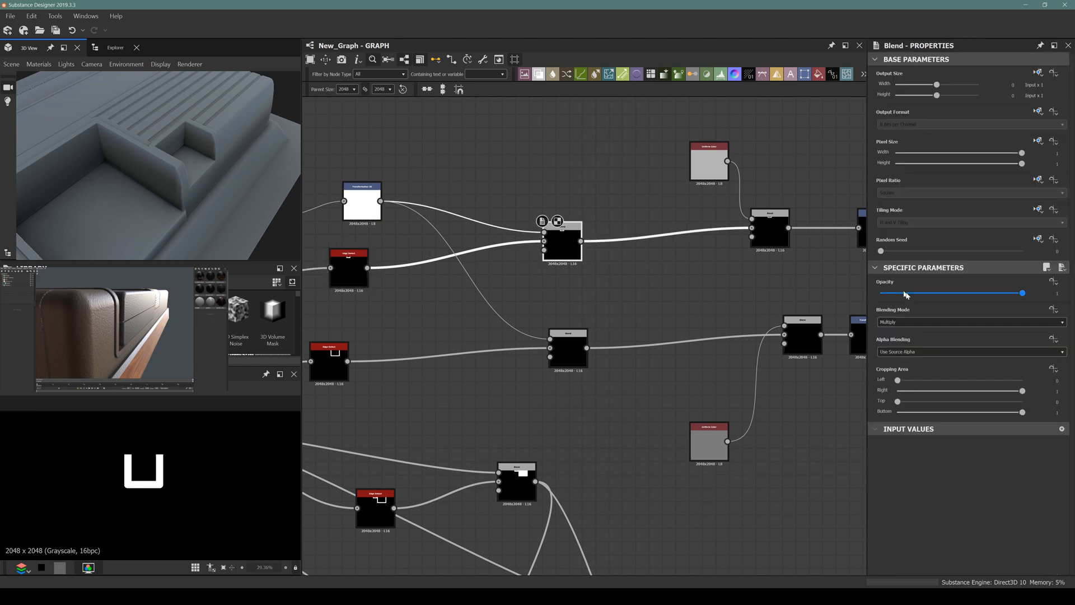
{"action": "left_click", "coordinate": [913, 322]}
{"action": "left_click", "coordinate": [891, 329]}
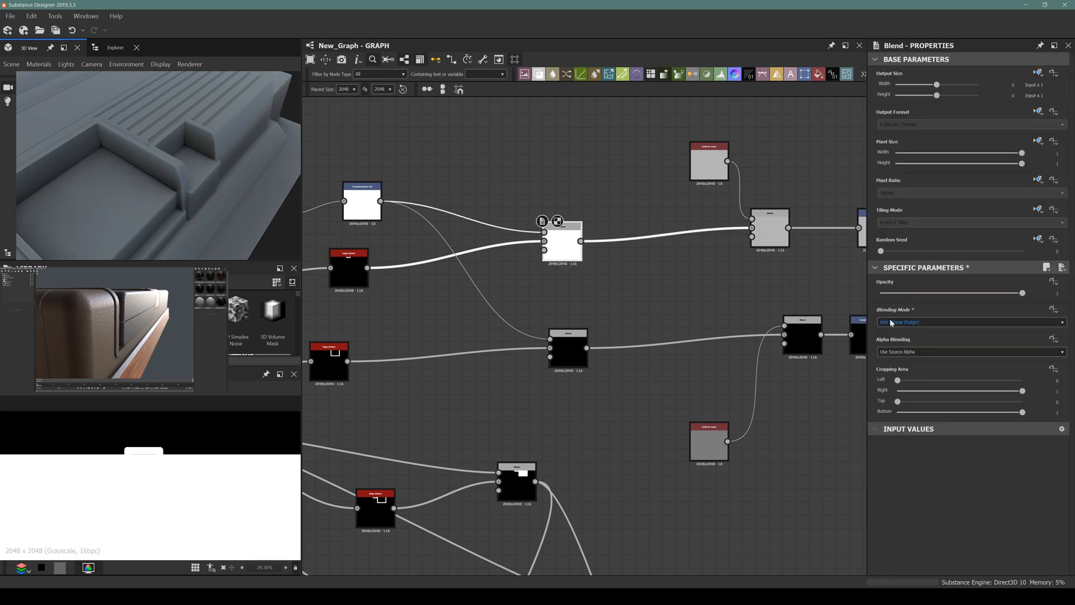
{"action": "left_click", "coordinate": [891, 323]}
{"action": "left_click", "coordinate": [888, 348]}
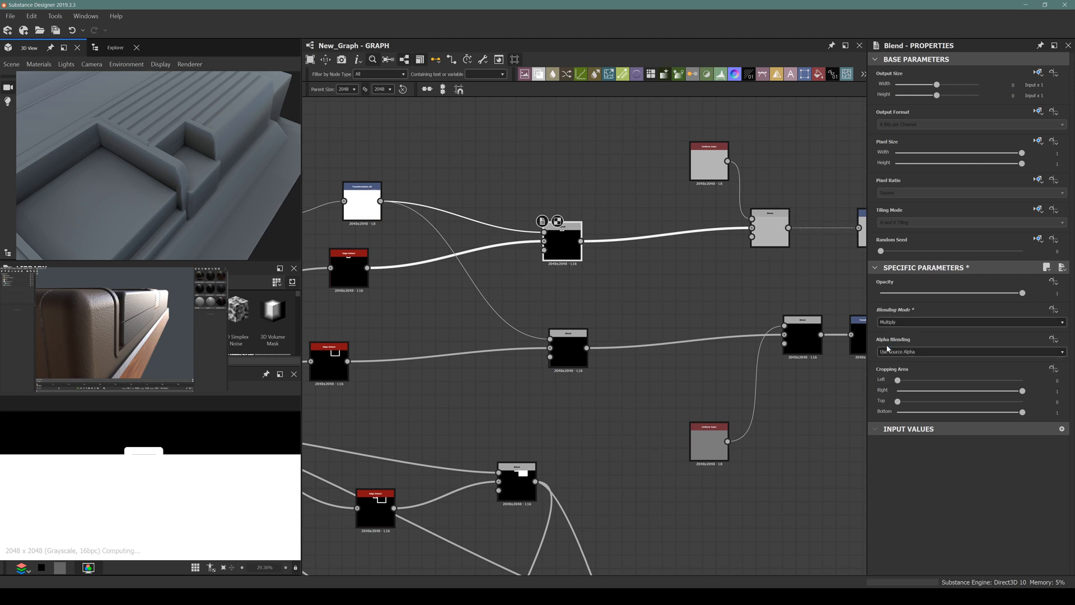
Step: Check the shared white Transformation 2D and the large square's Blend, and set the small square's mask Blend to Subtract
{"action": "left_click", "coordinate": [369, 202]}
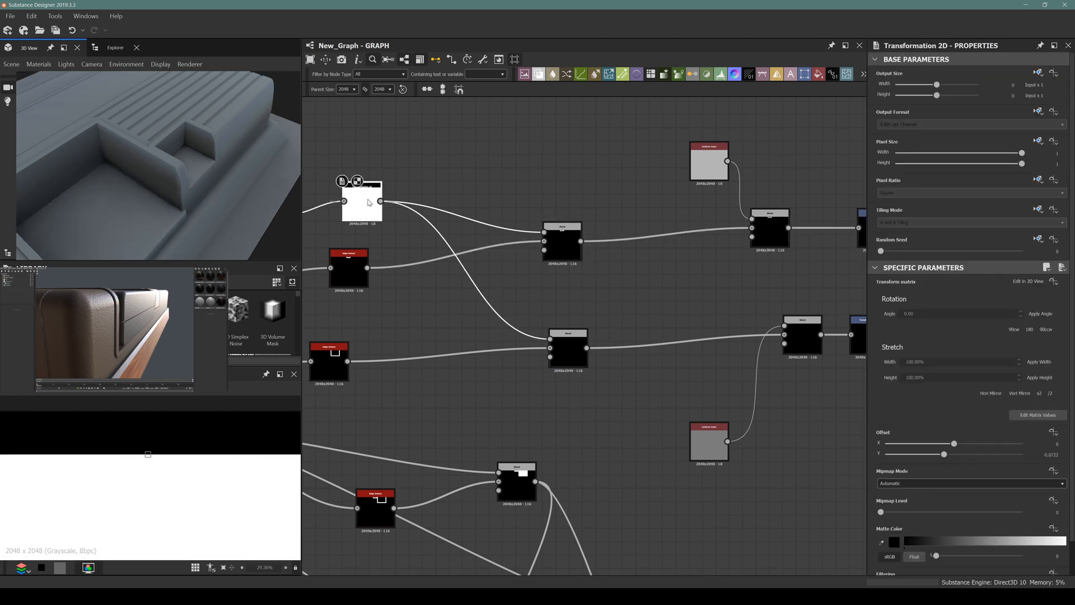
{"action": "left_click", "coordinate": [564, 354]}
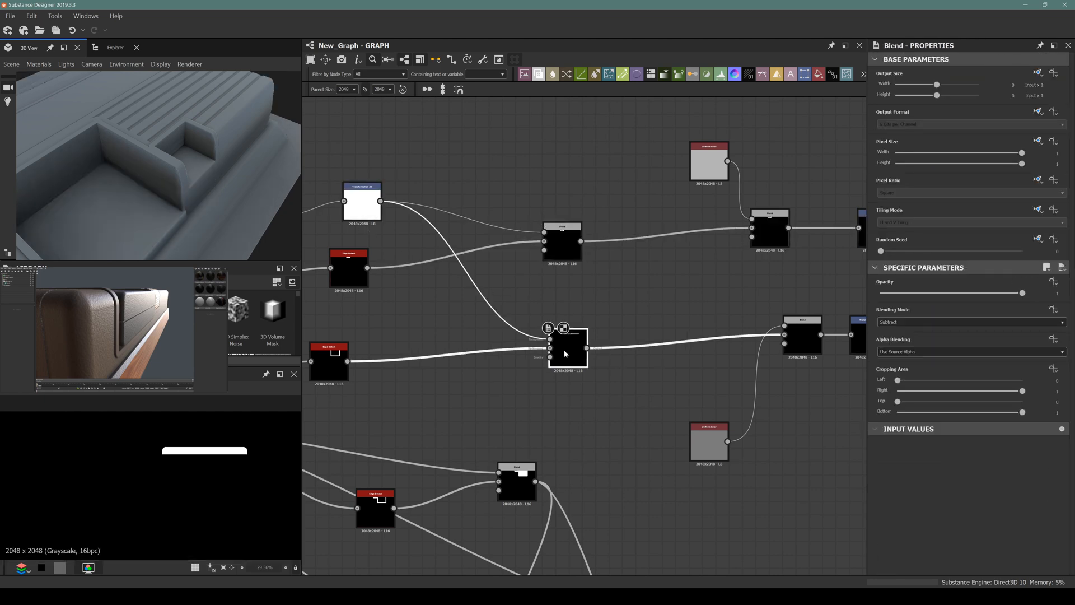
{"action": "left_click", "coordinate": [568, 243]}
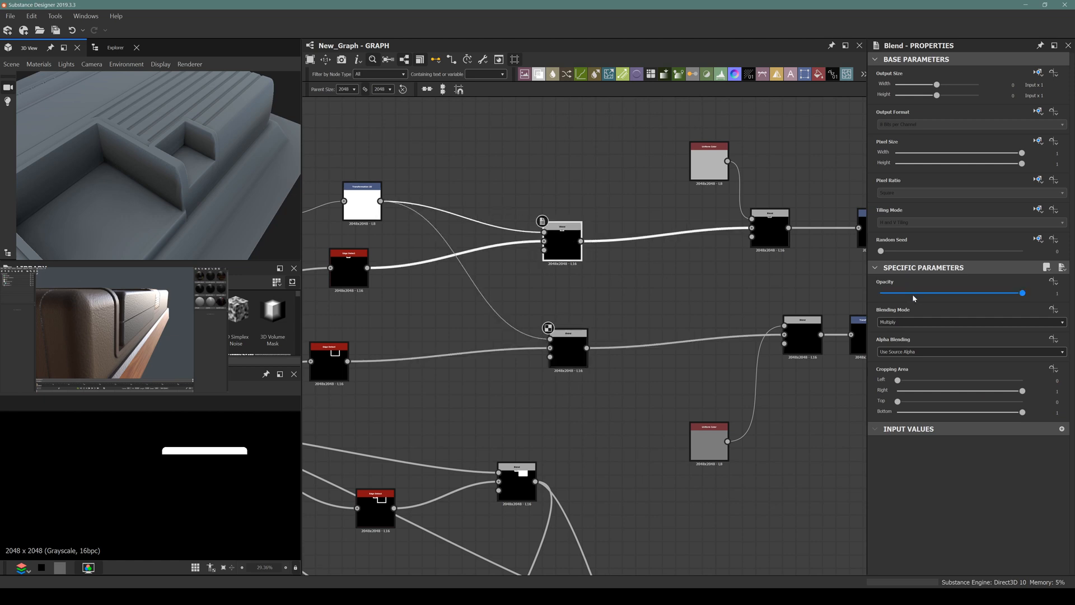
{"action": "left_click", "coordinate": [918, 322]}
{"action": "left_click", "coordinate": [895, 341]}
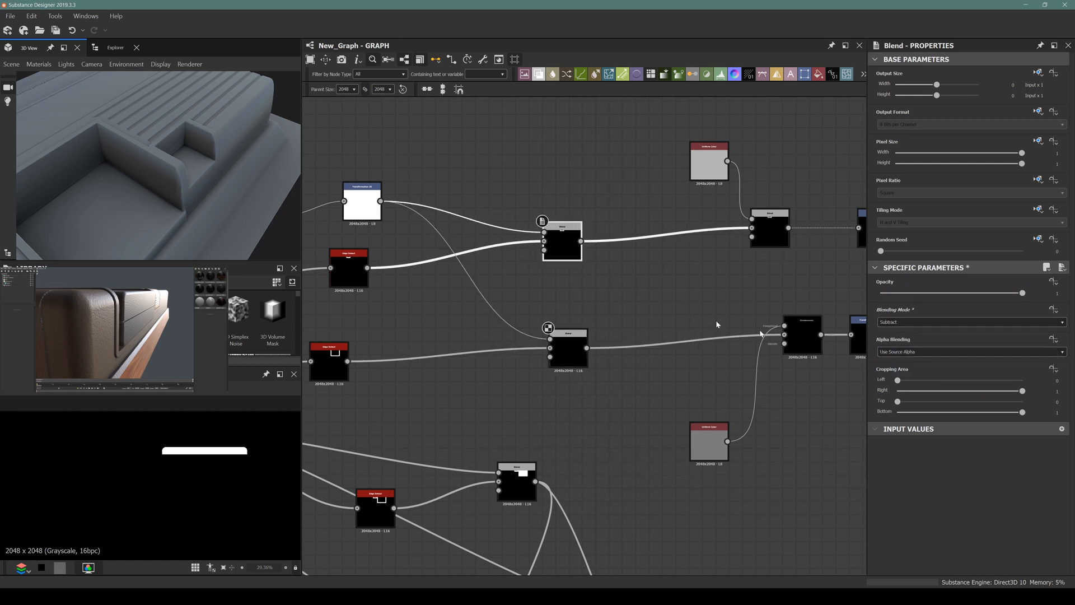
Step: Examine the small recess's front edge wall on the 3D model from several angles and compare it with the reference image
{"action": "middle_click_drag", "start_coordinate": [715, 323], "coordinate": [658, 332]}
{"action": "left_click_drag", "start_coordinate": [158, 176], "coordinate": [130, 160]}
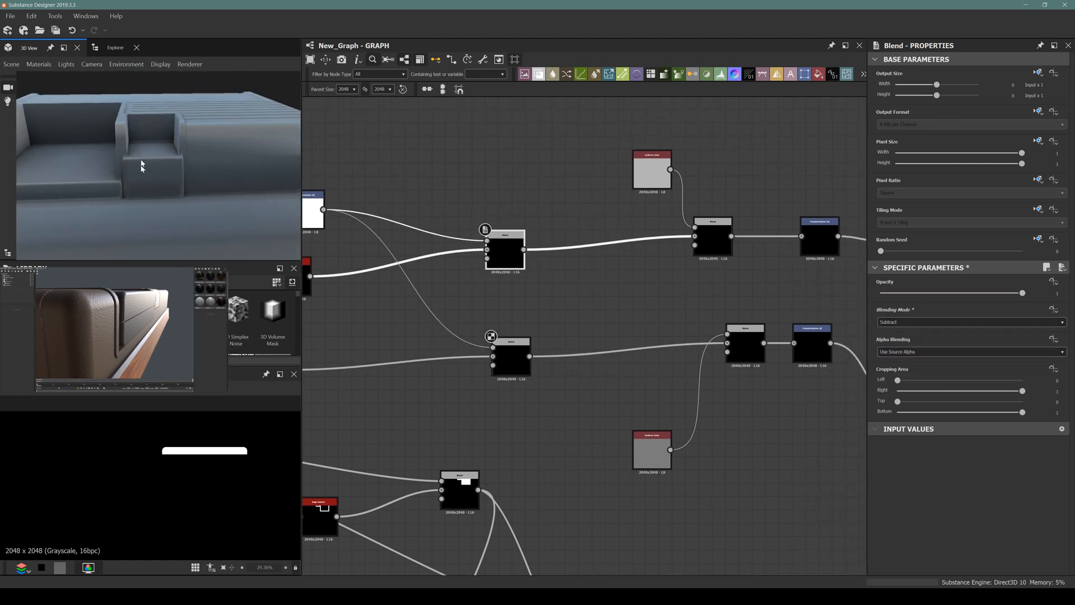
{"action": "middle_click_drag", "start_coordinate": [134, 171], "coordinate": [157, 187]}
{"action": "middle_click_drag", "start_coordinate": [780, 278], "coordinate": [691, 264]}
{"action": "left_click_drag", "start_coordinate": [120, 180], "coordinate": [163, 211]}
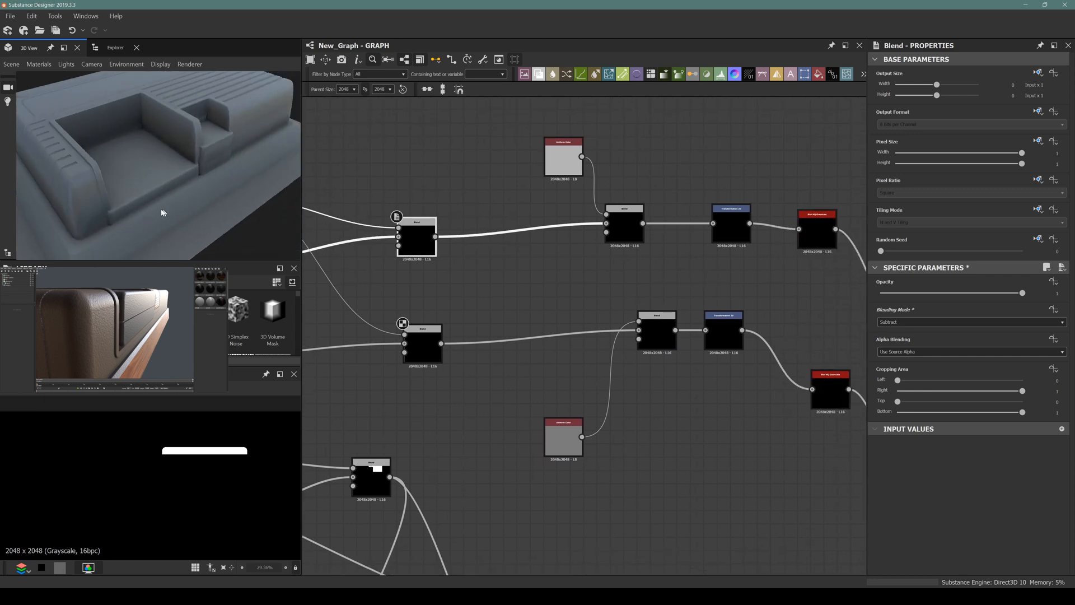
{"action": "scroll", "coordinate": [210, 134], "scroll_direction": "up", "scroll_amount": 5}
{"action": "left_click_drag", "start_coordinate": [223, 144], "coordinate": [158, 161]}
{"action": "left_click", "coordinate": [167, 338]}
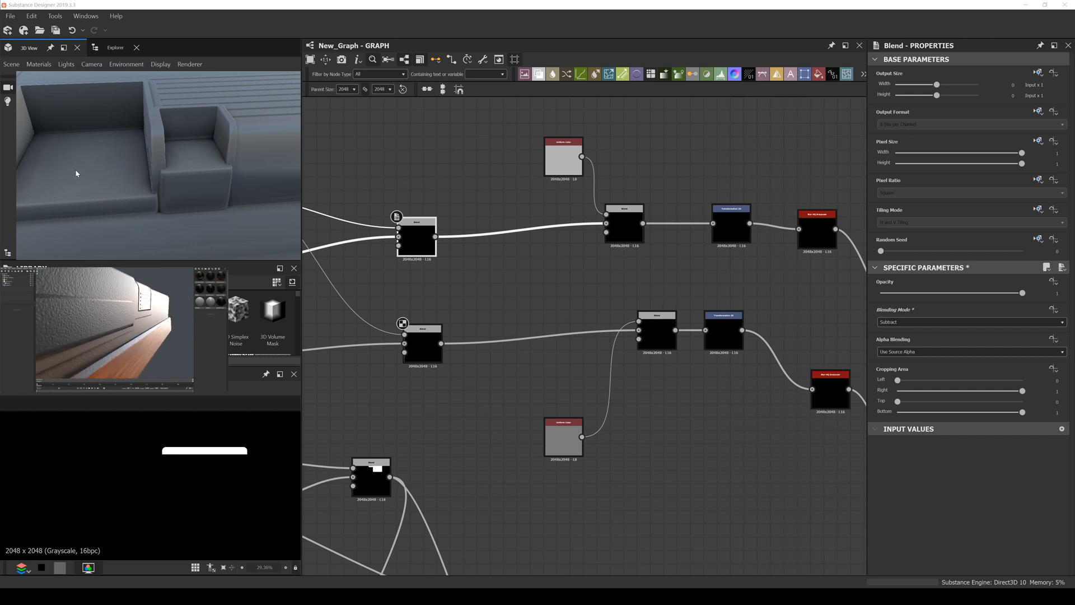
{"action": "left_click_drag", "start_coordinate": [199, 221], "coordinate": [191, 190]}
Step: Shift the small wall's Transformation 2D to a Y offset of about -0.027 and check the wall on the 3D model
{"action": "left_click", "coordinate": [730, 225]}
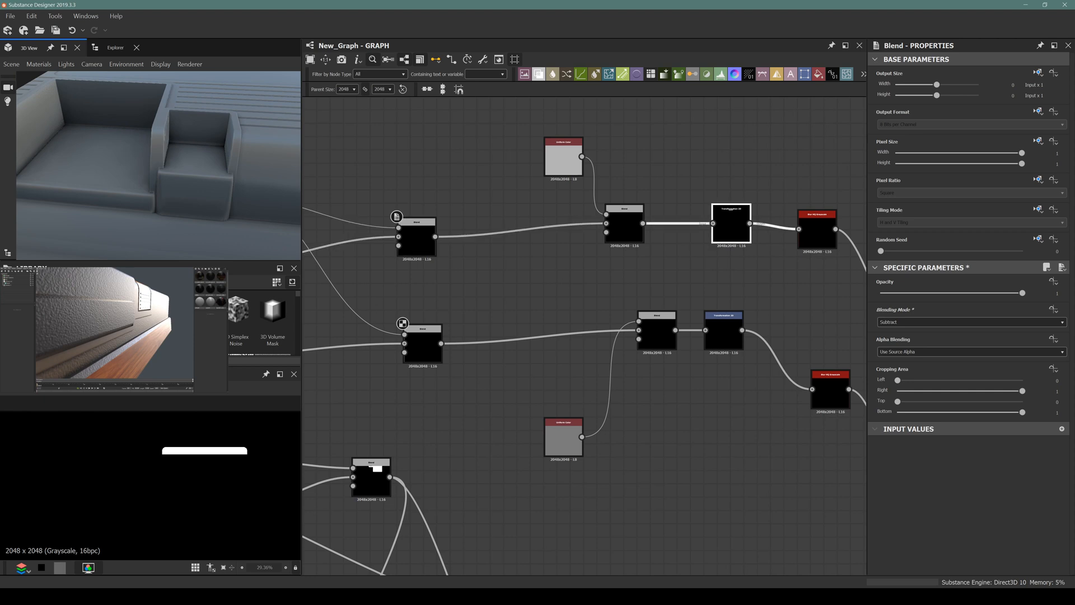
{"action": "left_click_drag", "start_coordinate": [187, 459], "coordinate": [188, 460]}
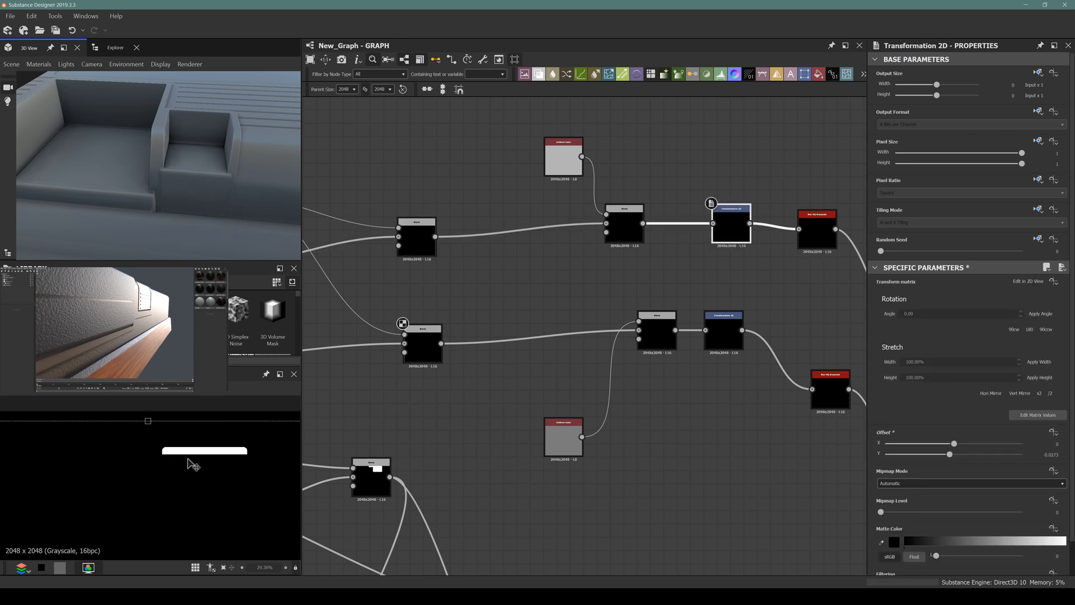
{"action": "left_click_drag", "start_coordinate": [196, 242], "coordinate": [218, 153]}
Step: Shift the large wall's Transformation 2D to a Y offset of about -0.023 and check both recesses on the 3D model
{"action": "middle_click_drag", "start_coordinate": [606, 346], "coordinate": [477, 302]}
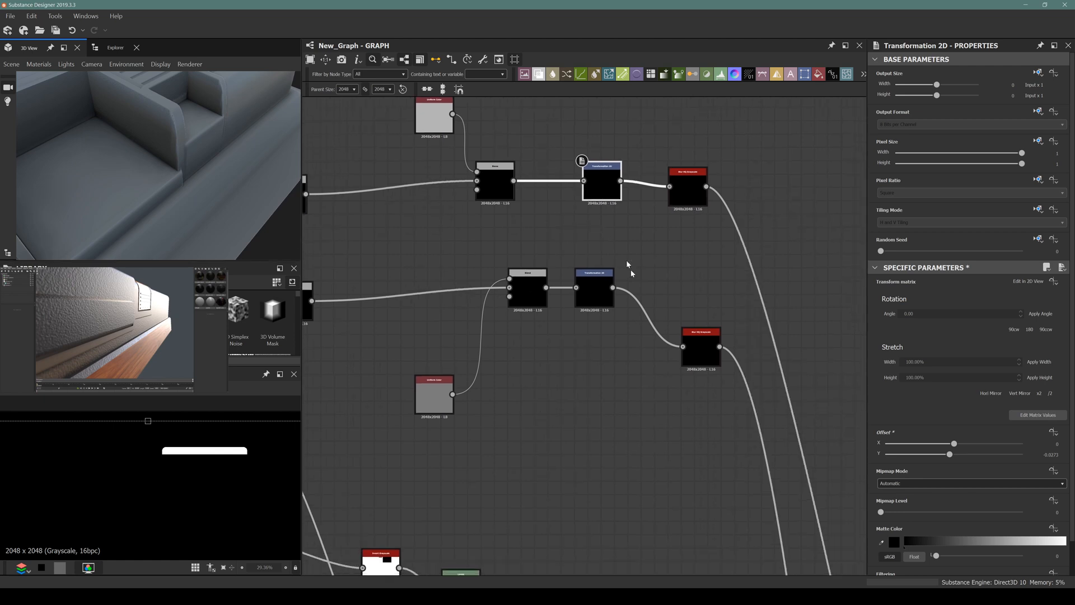
{"action": "left_click", "coordinate": [593, 290]}
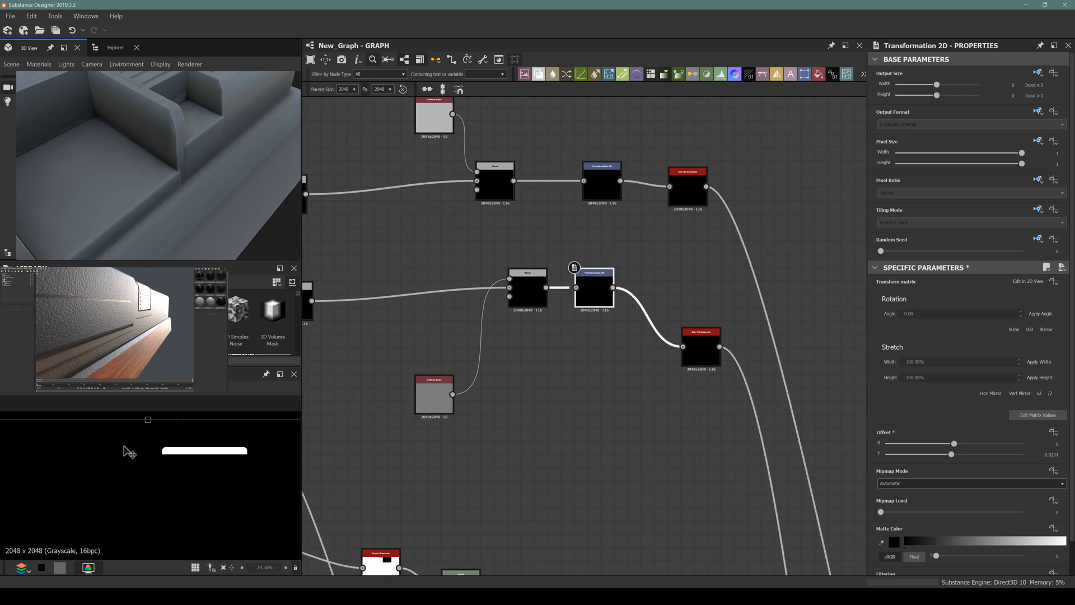
{"action": "left_click_drag", "start_coordinate": [211, 201], "coordinate": [168, 142]}
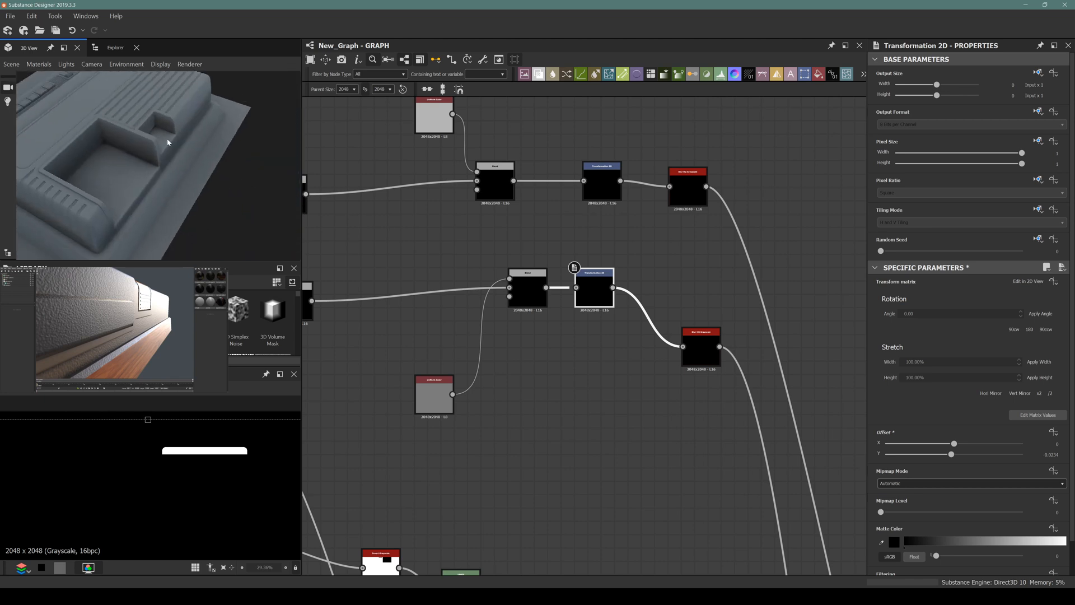
{"action": "left_click_drag", "start_coordinate": [103, 152], "coordinate": [61, 132]}
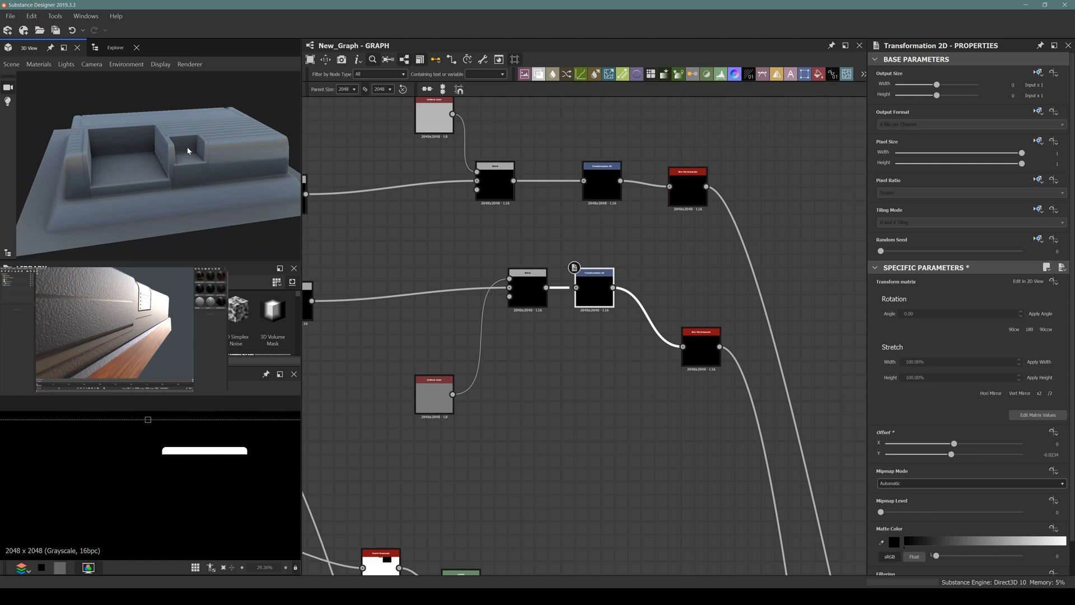
{"action": "left_click_drag", "start_coordinate": [119, 181], "coordinate": [152, 181]}
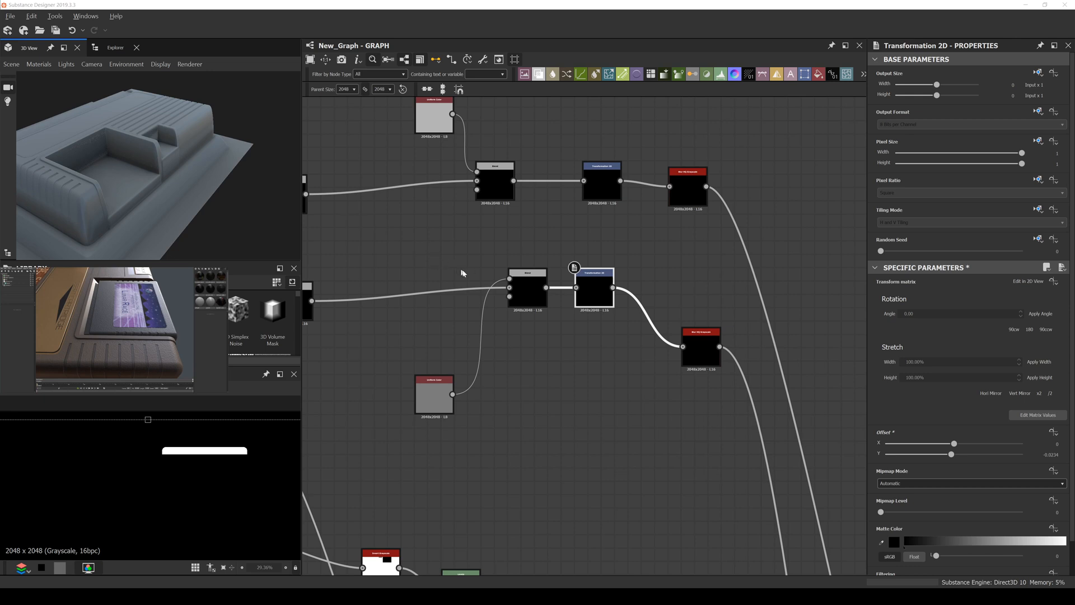
Step: Trace the stripe mask Blends through the graph to the last Max (Lighten) height Blend and preview its output
{"action": "scroll", "coordinate": [547, 338], "scroll_direction": "down", "scroll_amount": 5}
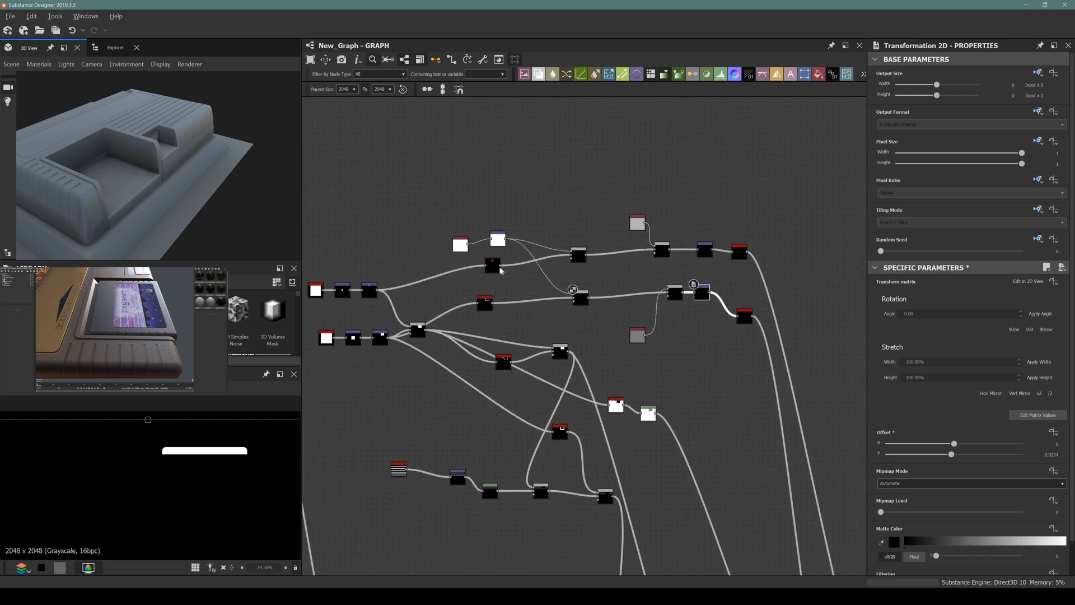
{"action": "scroll", "coordinate": [471, 392], "scroll_direction": "up", "scroll_amount": 5}
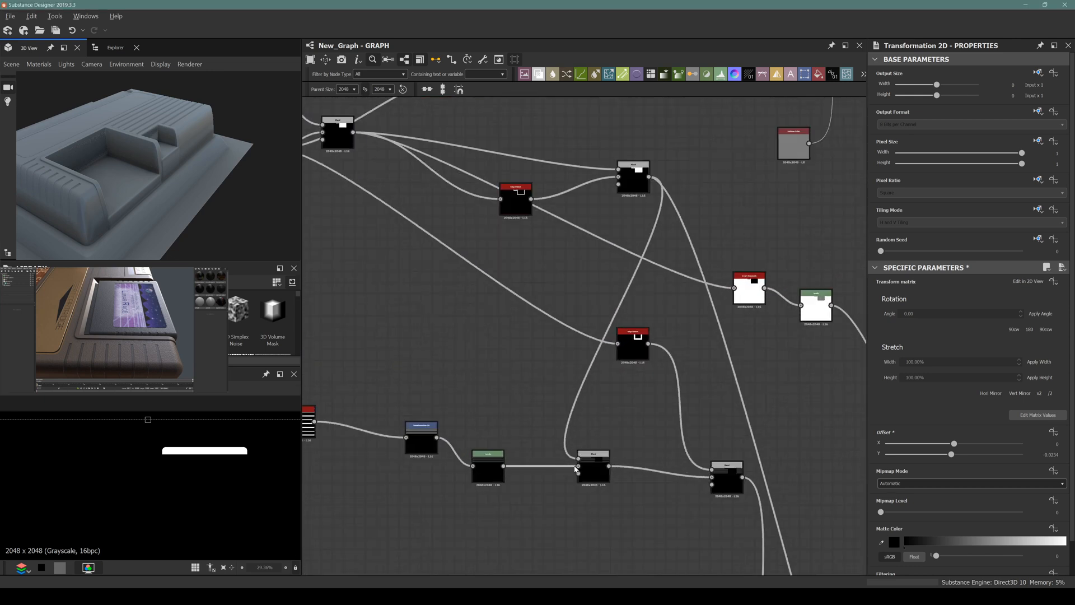
{"action": "double_click", "coordinate": [591, 472]}
{"action": "left_click", "coordinate": [715, 480]}
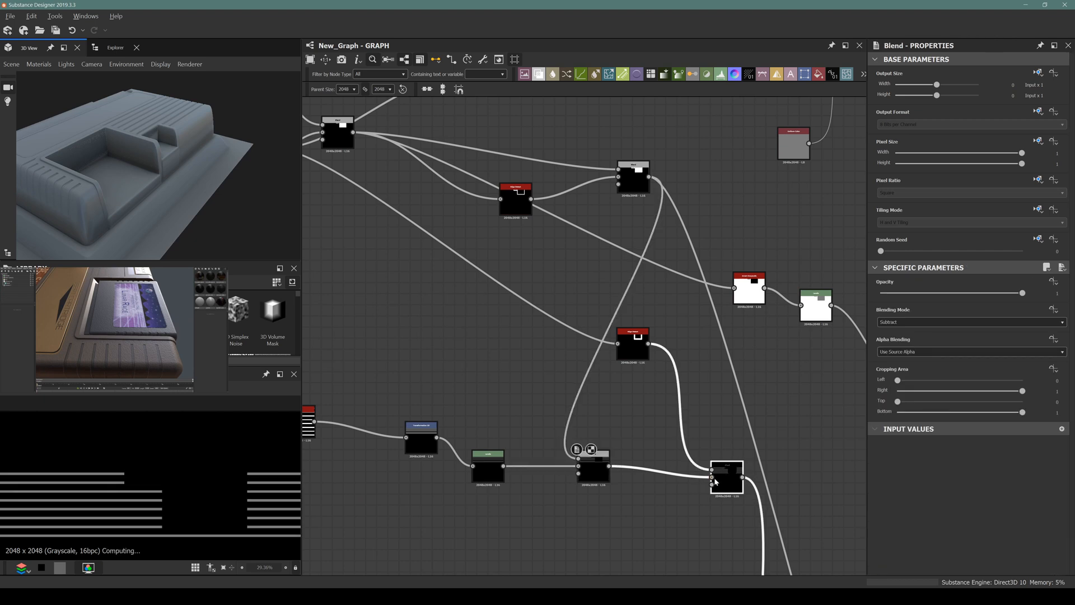
{"action": "scroll", "coordinate": [715, 480], "scroll_direction": "down", "scroll_amount": 3}
{"action": "middle_click_drag", "start_coordinate": [676, 431], "coordinate": [540, 323]}
{"action": "middle_click_drag", "start_coordinate": [568, 348], "coordinate": [535, 333]}
{"action": "scroll", "coordinate": [535, 333], "scroll_direction": "down", "scroll_amount": 1}
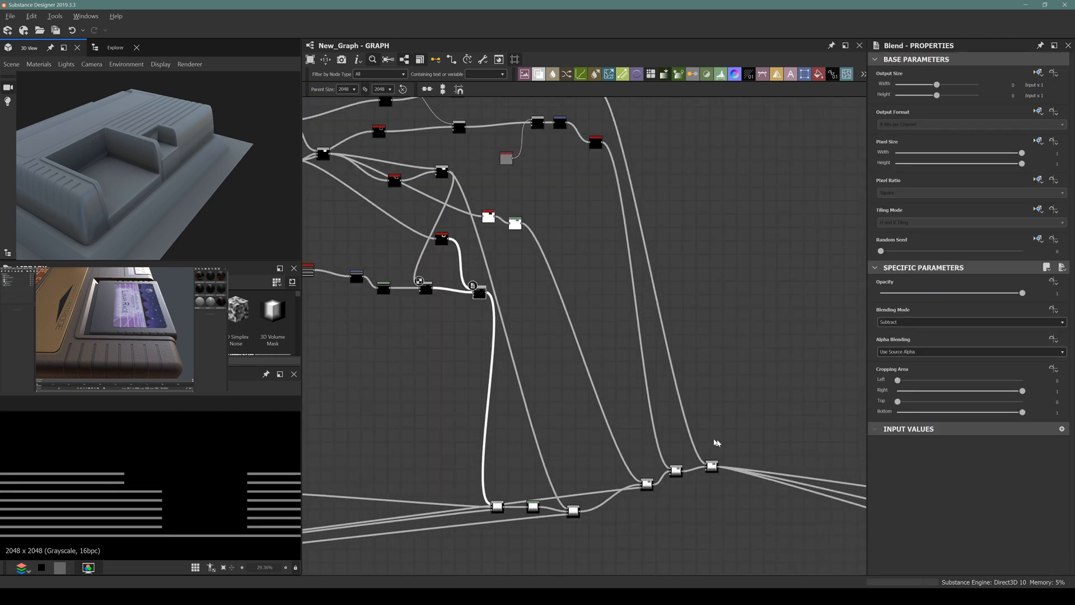
{"action": "scroll", "coordinate": [722, 462], "scroll_direction": "up", "scroll_amount": 4}
{"action": "double_click", "coordinate": [700, 475]}
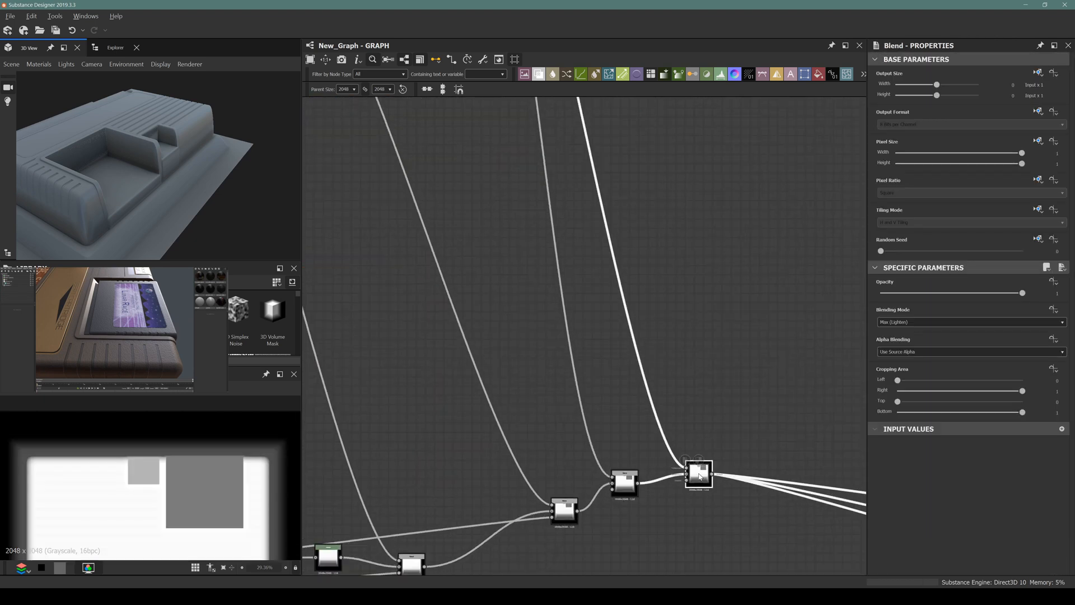
{"action": "scroll", "coordinate": [699, 480], "scroll_direction": "down", "scroll_amount": 4}
{"action": "middle_click_drag", "start_coordinate": [683, 449], "coordinate": [677, 476]}
{"action": "scroll", "coordinate": [683, 487], "scroll_direction": "up", "scroll_amount": 3}
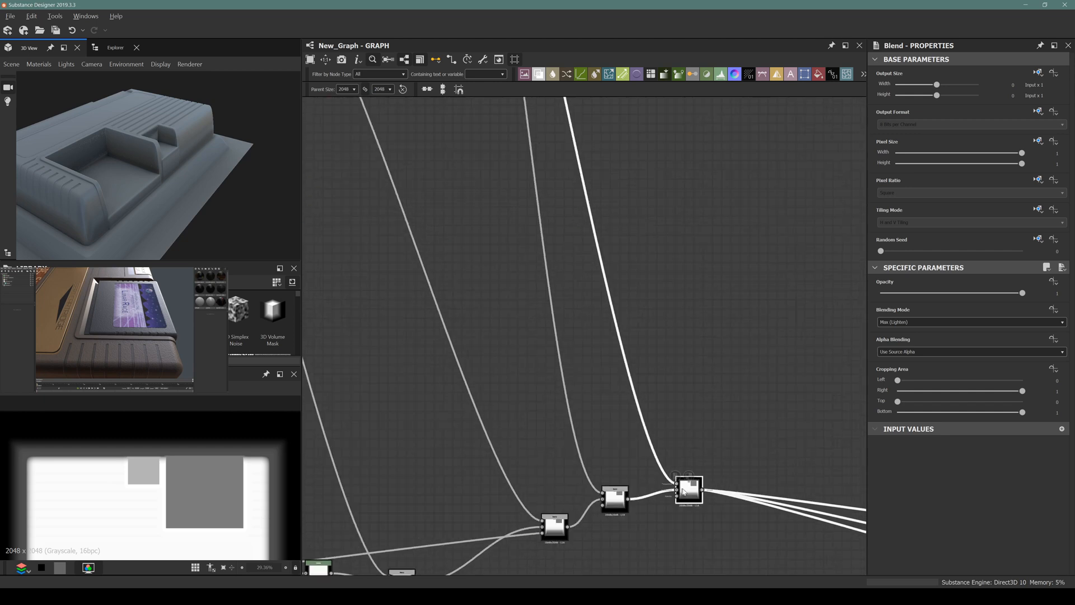
Step: Insert a Blend node after the last Max (Lighten) height Blend at the end of the height chain
{"action": "key", "text": "space"}
{"action": "type", "text": "blend"}
{"action": "key", "text": "Return"}
{"action": "left_click_drag", "start_coordinate": [742, 497], "coordinate": [789, 471]}
Step: Locate the large square mask's Transformation 2D in the graph and preview its output
{"action": "scroll", "coordinate": [595, 369], "scroll_direction": "down", "scroll_amount": 6}
{"action": "middle_click_drag", "start_coordinate": [533, 371], "coordinate": [586, 409]}
{"action": "scroll", "coordinate": [409, 289], "scroll_direction": "up", "scroll_amount": 3}
{"action": "scroll", "coordinate": [459, 270], "scroll_direction": "up", "scroll_amount": 5}
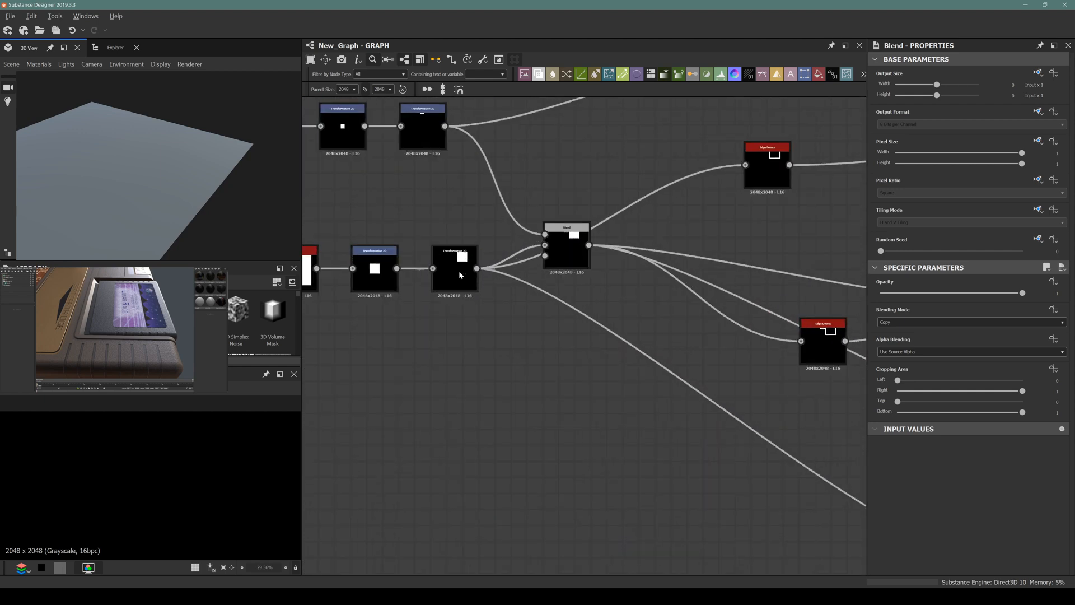
{"action": "left_click", "coordinate": [458, 270]}
{"action": "scroll", "coordinate": [360, 401], "scroll_direction": "down", "scroll_amount": 5}
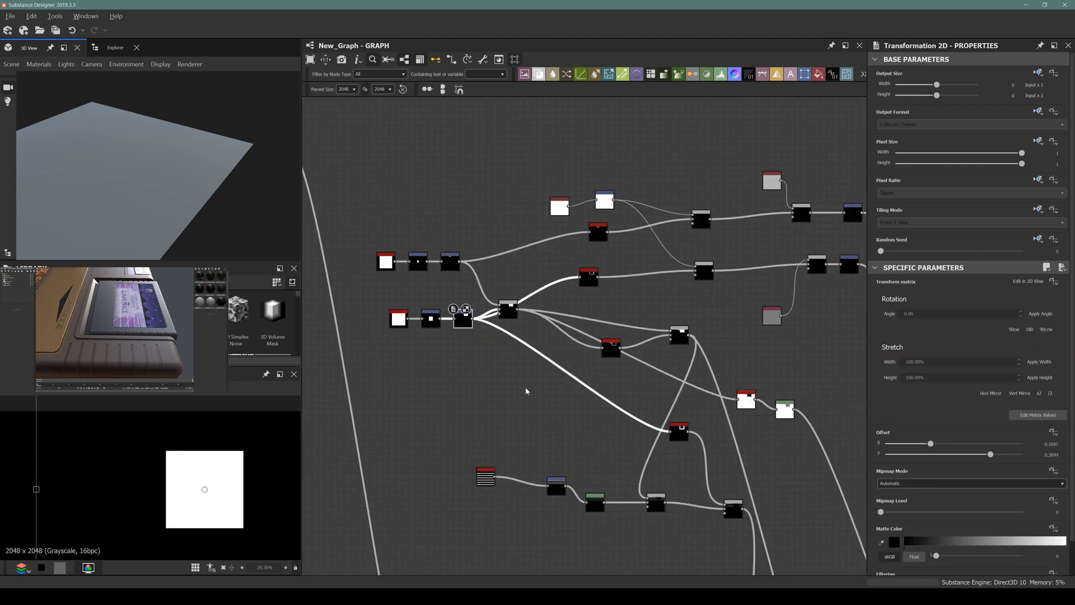
{"action": "middle_click_drag", "start_coordinate": [526, 390], "coordinate": [508, 355]}
{"action": "middle_click_drag", "start_coordinate": [495, 395], "coordinate": [479, 348]}
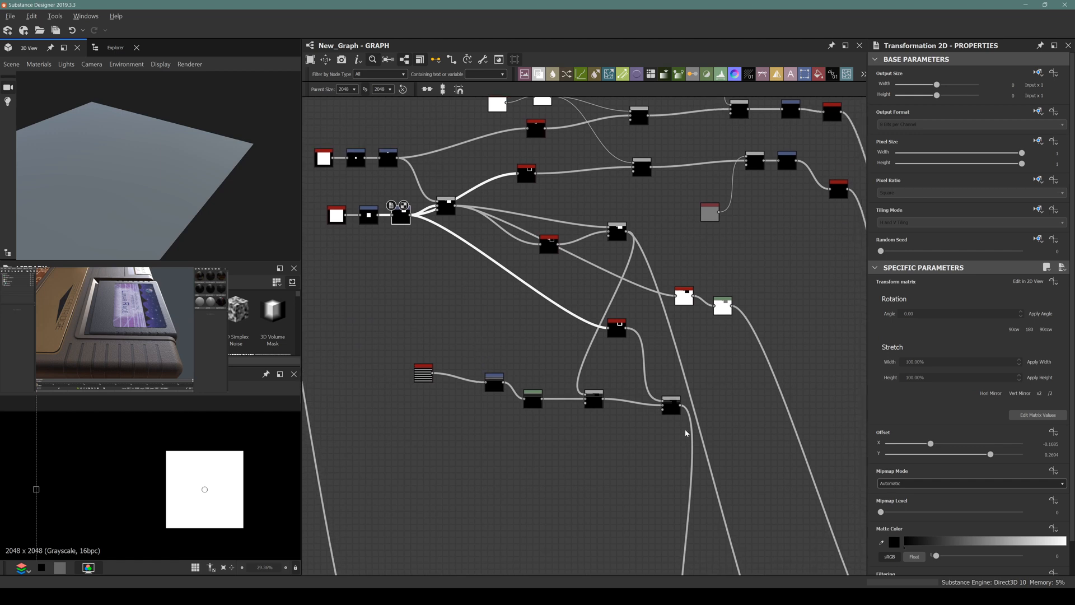
Step: Preview the successive height Blends up to the Min (Darken) one and trace its inputs to the square masks
{"action": "middle_click_drag", "start_coordinate": [679, 466], "coordinate": [595, 241]}
{"action": "scroll", "coordinate": [624, 507], "scroll_direction": "up", "scroll_amount": 1}
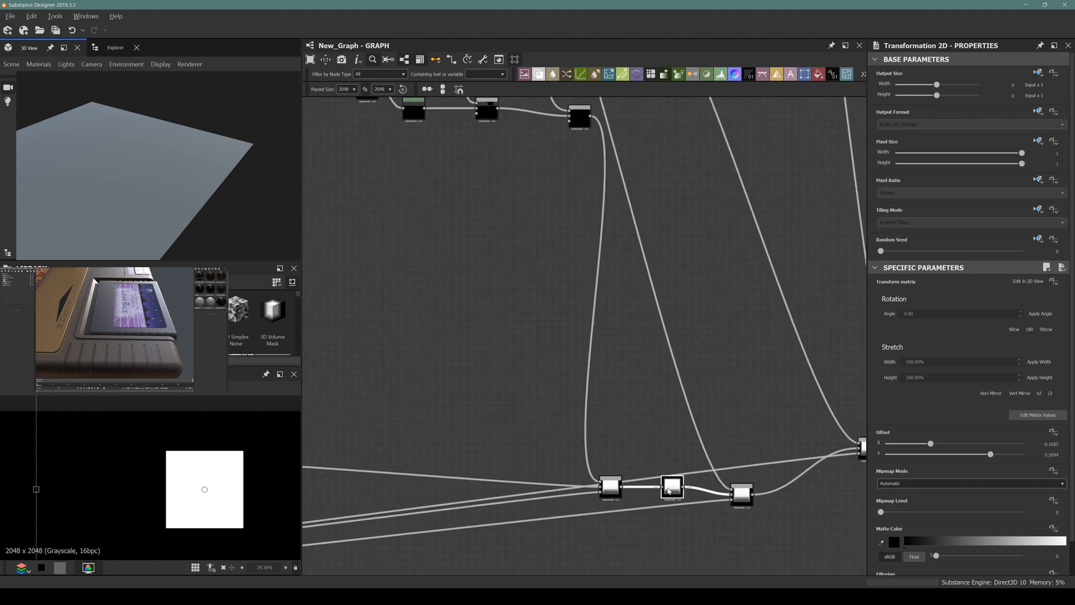
{"action": "left_click", "coordinate": [669, 491]}
{"action": "left_click", "coordinate": [745, 495]}
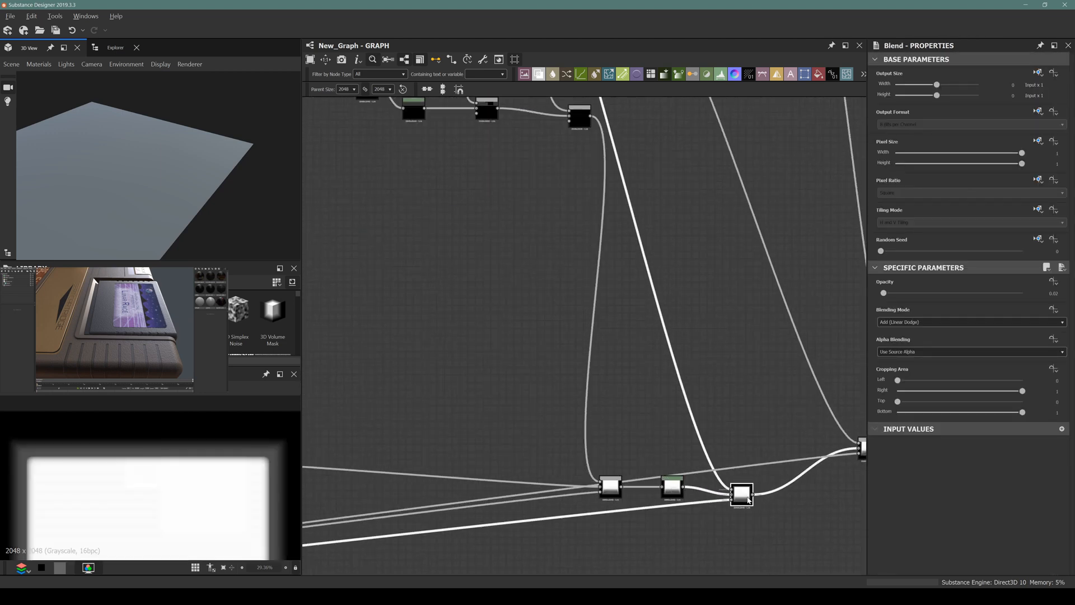
{"action": "middle_click_drag", "start_coordinate": [745, 496], "coordinate": [665, 491]}
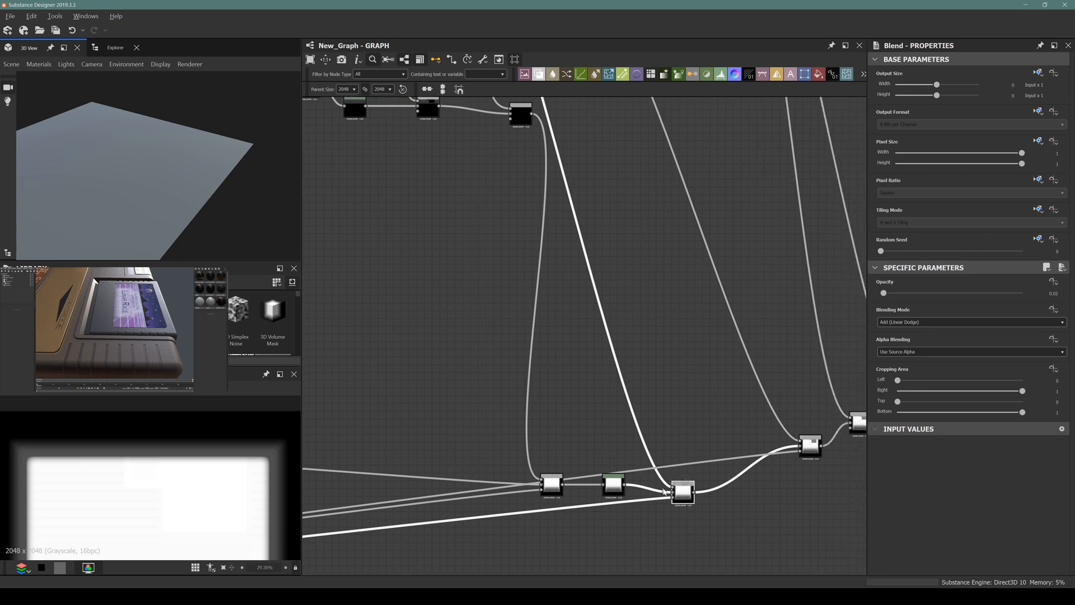
{"action": "double_click", "coordinate": [816, 448]}
{"action": "scroll", "coordinate": [675, 394], "scroll_direction": "down", "scroll_amount": 4}
{"action": "middle_click_drag", "start_coordinate": [596, 339], "coordinate": [604, 398]}
{"action": "scroll", "coordinate": [637, 292], "scroll_direction": "up", "scroll_amount": 1}
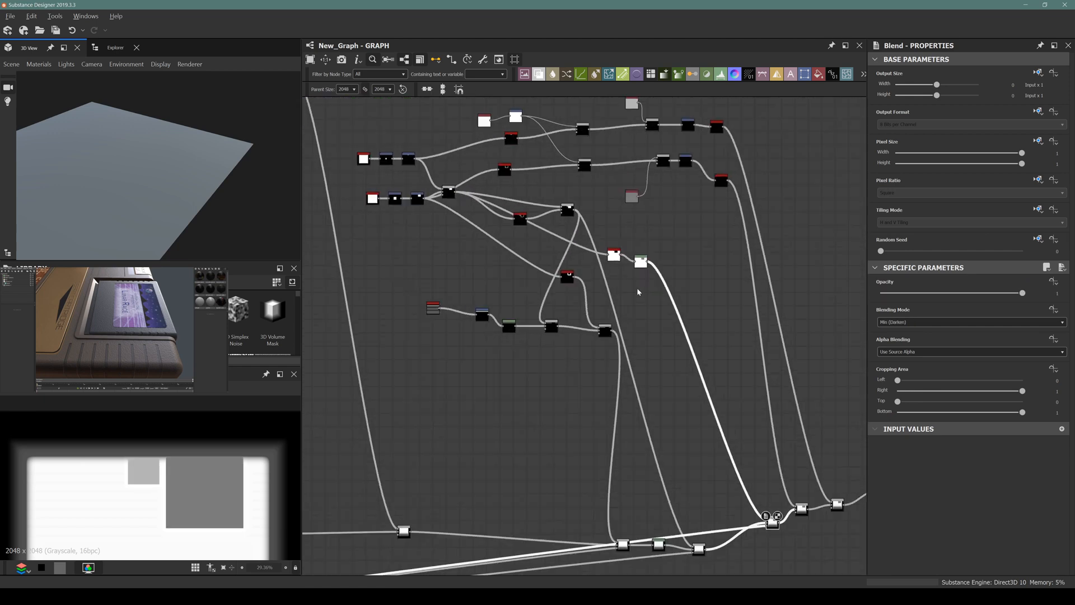
{"action": "scroll", "coordinate": [638, 292], "scroll_direction": "up", "scroll_amount": 2}
{"action": "middle_click_drag", "start_coordinate": [537, 236], "coordinate": [547, 259]}
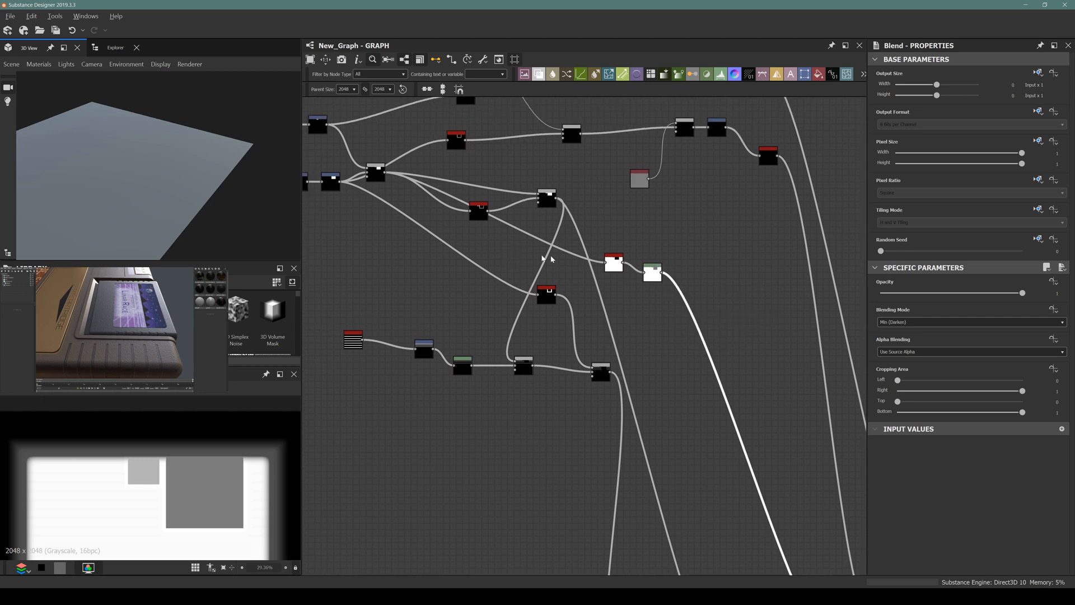
{"action": "scroll", "coordinate": [651, 267], "scroll_direction": "up", "scroll_amount": 3}
{"action": "scroll", "coordinate": [604, 270], "scroll_direction": "down", "scroll_amount": 4}
{"action": "middle_click_drag", "start_coordinate": [480, 287], "coordinate": [508, 273]}
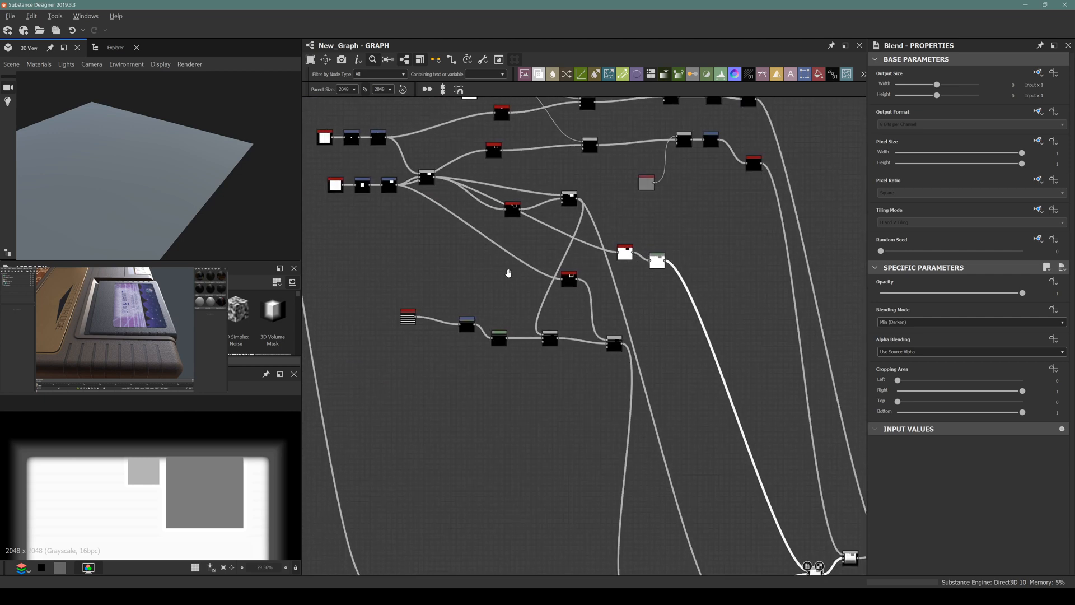
Step: Add a Blend with the large square mask's Transformation 2D as Foreground and place it near the end of the height chain
{"action": "left_click", "coordinate": [428, 179]}
{"action": "left_click", "coordinate": [389, 189]}
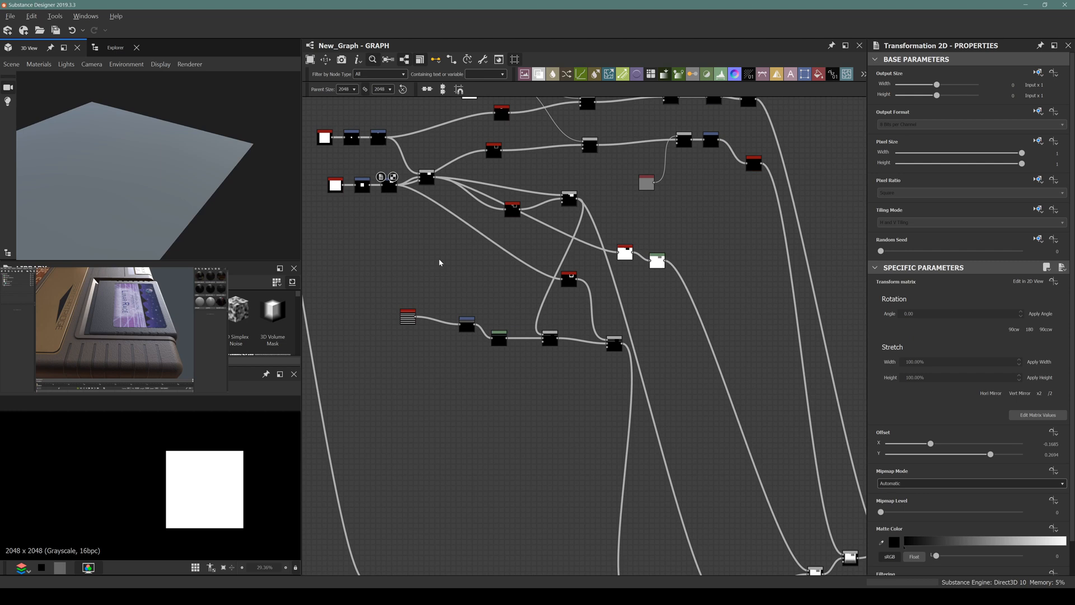
{"action": "key", "text": "space"}
{"action": "type", "text": "blend"}
{"action": "key", "text": "Return"}
{"action": "scroll", "coordinate": [392, 186], "scroll_direction": "up", "scroll_amount": 2}
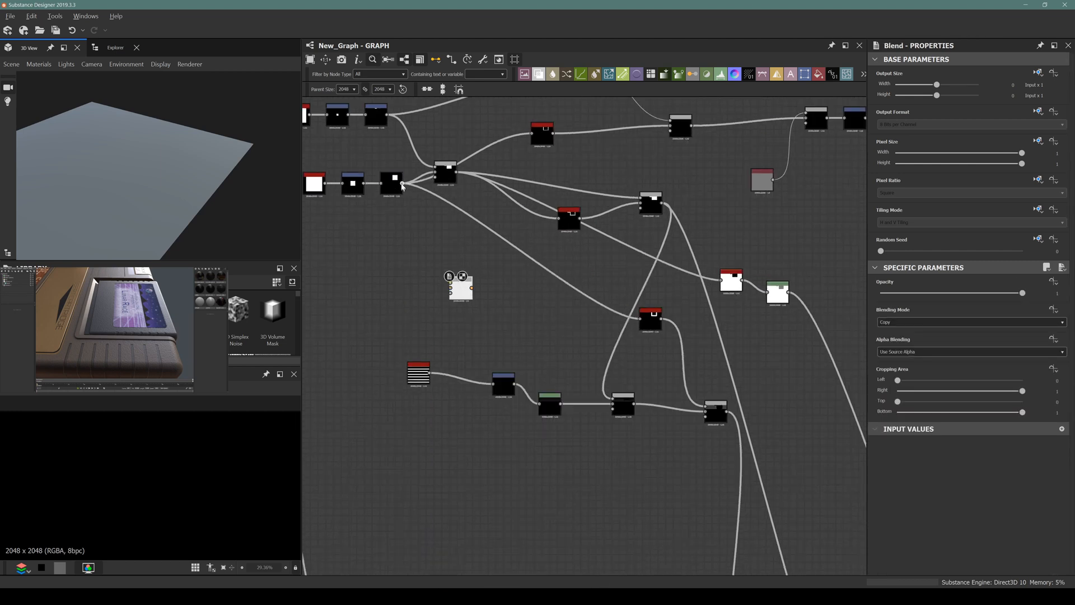
{"action": "left_click_drag", "start_coordinate": [402, 184], "coordinate": [744, 423]}
{"action": "scroll", "coordinate": [454, 284], "scroll_direction": "down", "scroll_amount": 3}
{"action": "scroll", "coordinate": [771, 444], "scroll_direction": "up", "scroll_amount": 3}
{"action": "scroll", "coordinate": [771, 444], "scroll_direction": "up", "scroll_amount": 3}
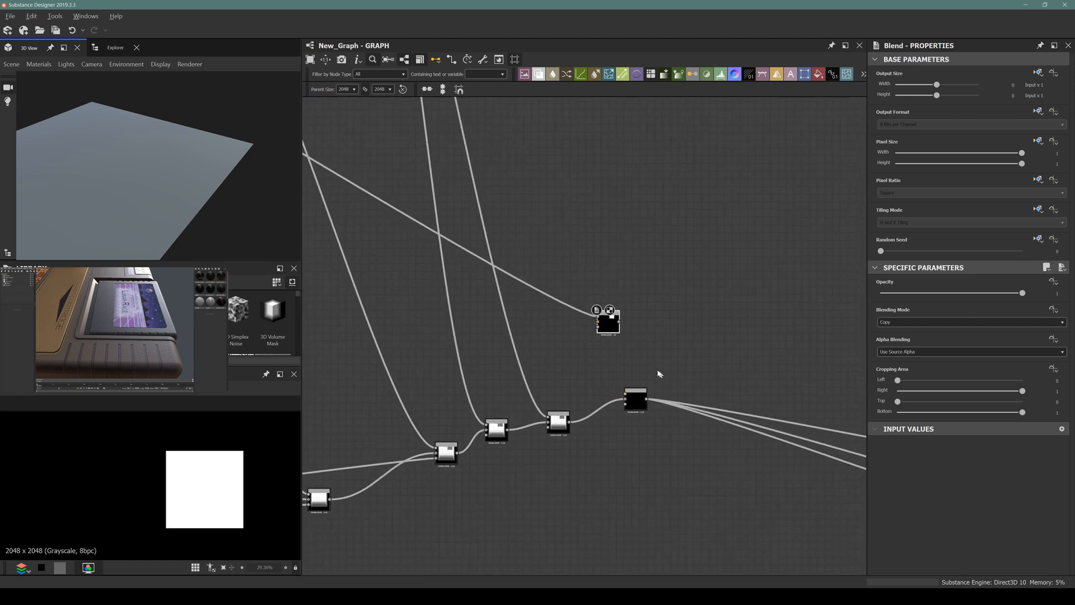
Step: Connect the square mask Blend to the last height Blend's Foreground and set that height Blend to Max (Lighten)
{"action": "left_click_drag", "start_coordinate": [570, 253], "coordinate": [598, 423]}
{"action": "left_click", "coordinate": [599, 424]}
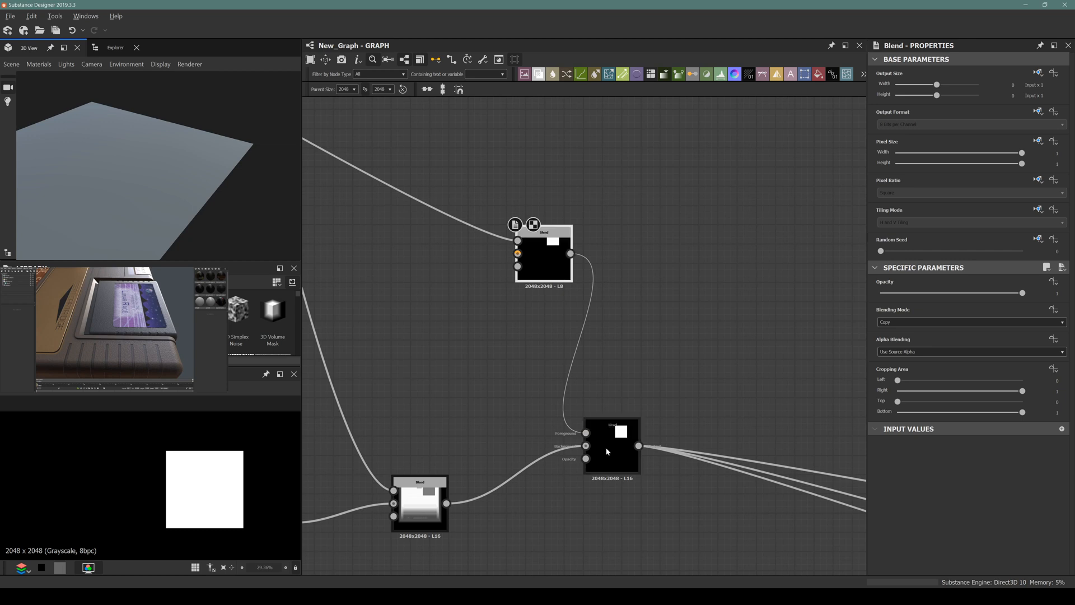
{"action": "left_click", "coordinate": [948, 324]}
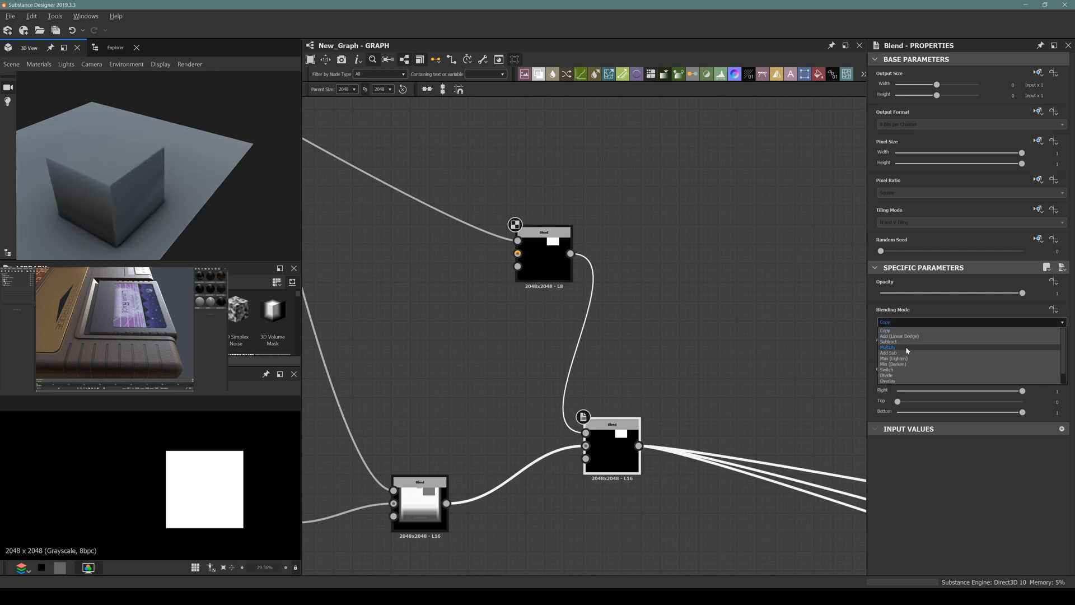
{"action": "left_click", "coordinate": [894, 359]}
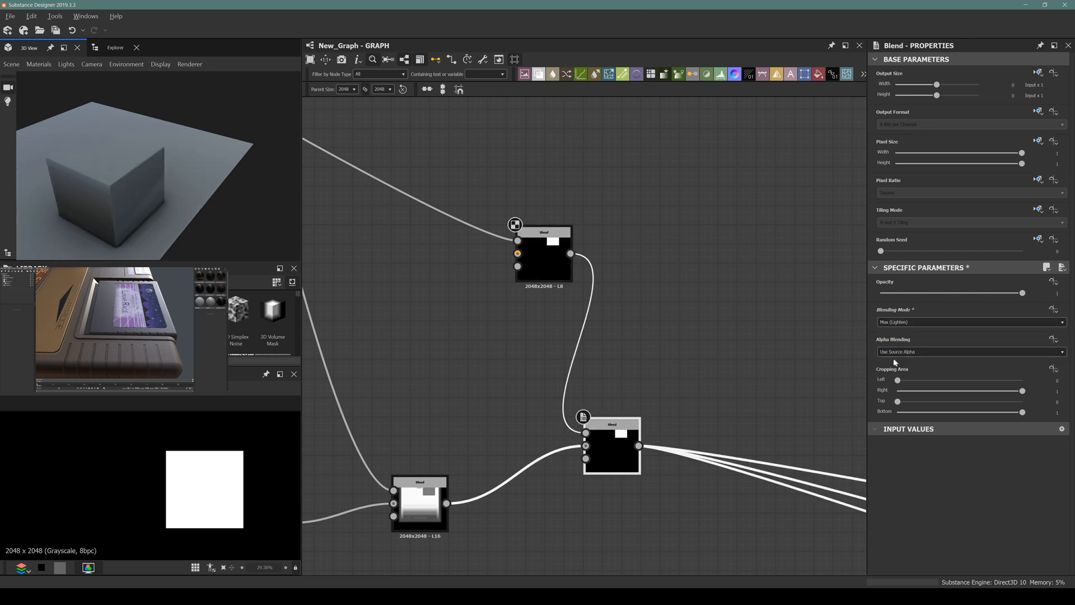
Step: Add a Gradient Linear 1 node beside the square mask Blend and feed it into a Transformation 2D
{"action": "key", "text": "space"}
{"action": "type", "text": "b"}
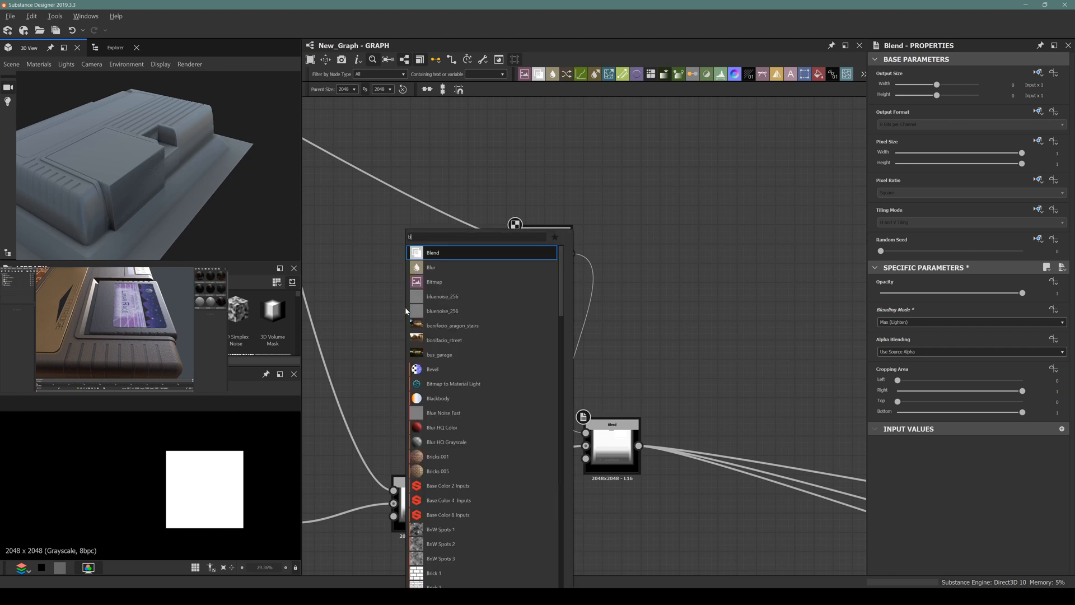
{"action": "key", "text": "BackSpace"}
{"action": "type", "text": "grad"}
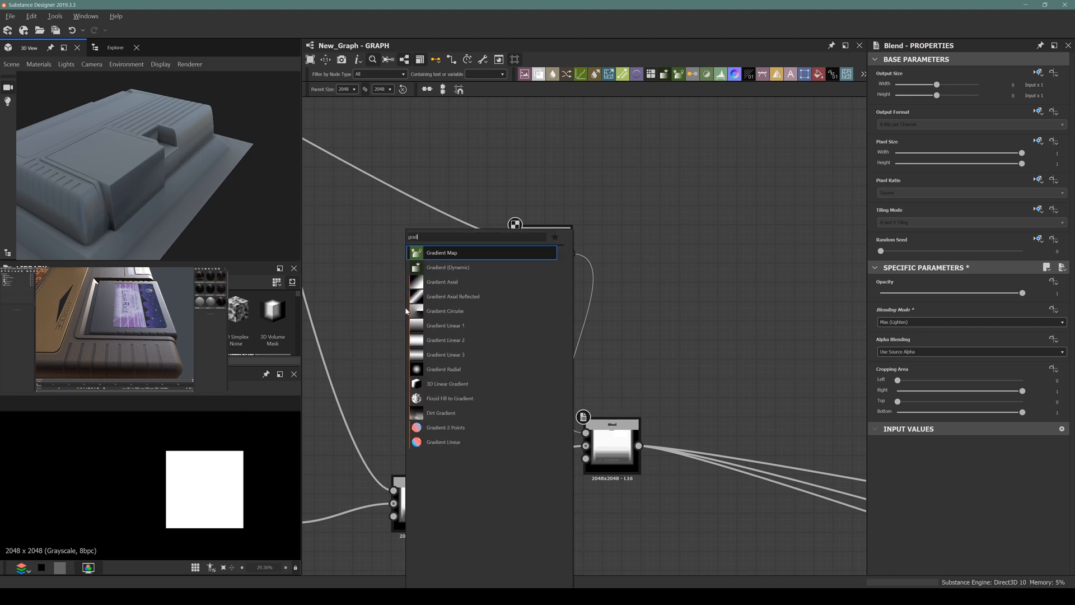
{"action": "left_click", "coordinate": [446, 325]}
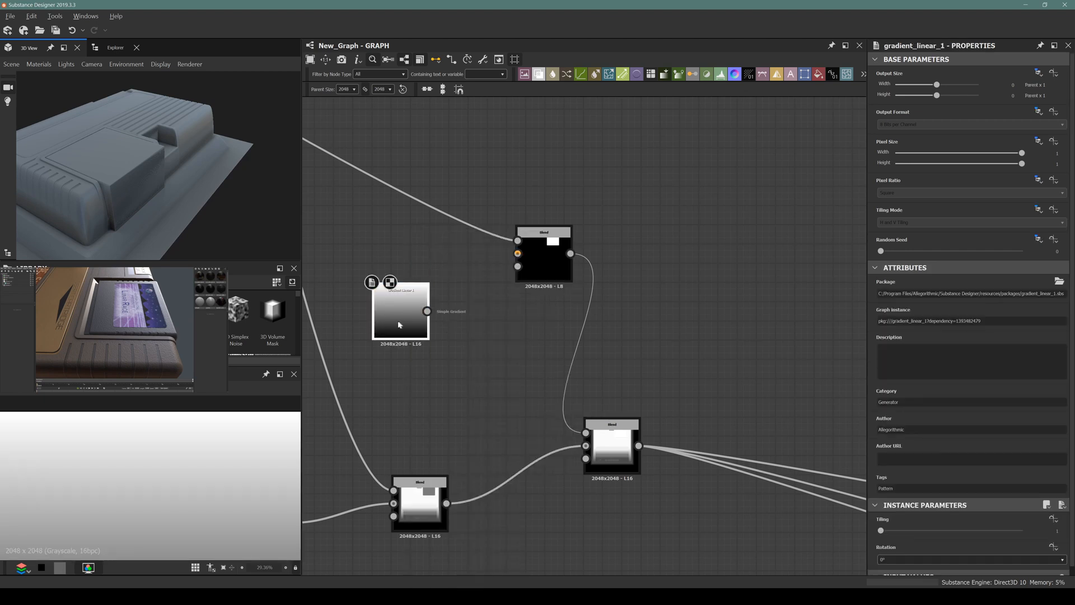
{"action": "key", "text": "space"}
{"action": "left_click", "coordinate": [420, 398]}
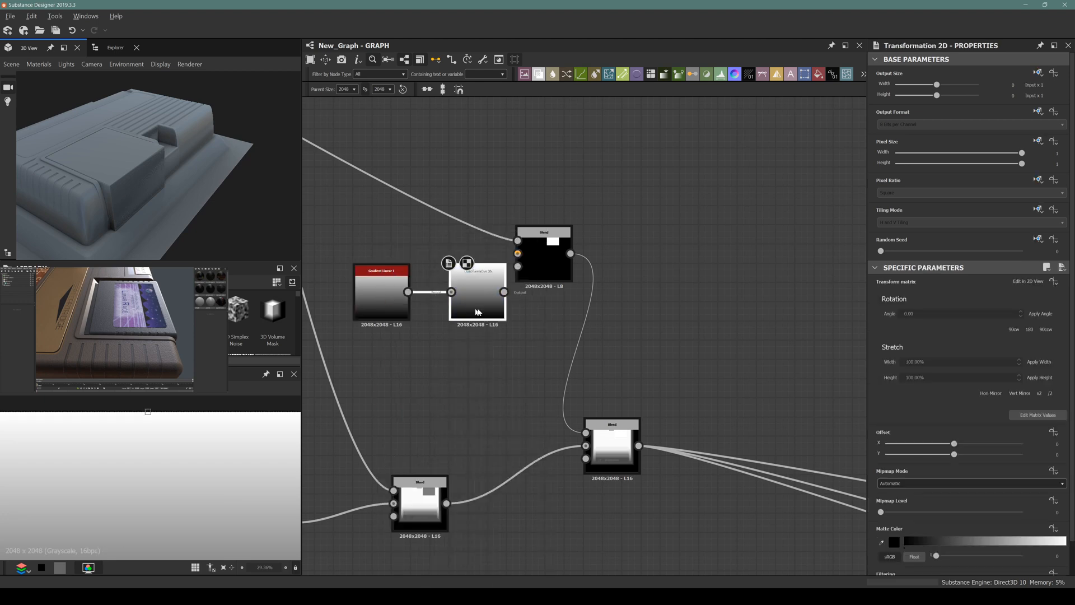
Step: Connect the gradient's Transformation 2D to the square mask Blend's Background and set its blending mode to Multiply
{"action": "scroll", "coordinate": [500, 281], "scroll_direction": "up", "scroll_amount": 2}
{"action": "left_click_drag", "start_coordinate": [591, 221], "coordinate": [642, 220]}
{"action": "left_click_drag", "start_coordinate": [523, 280], "coordinate": [598, 212]}
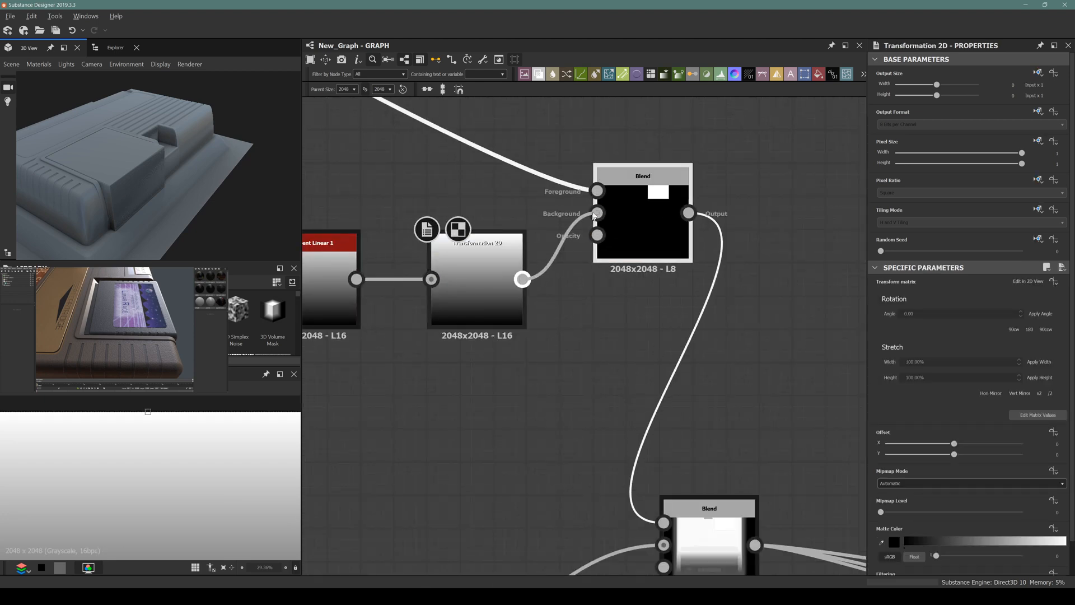
{"action": "double_click", "coordinate": [626, 228]}
{"action": "left_click", "coordinate": [902, 322]}
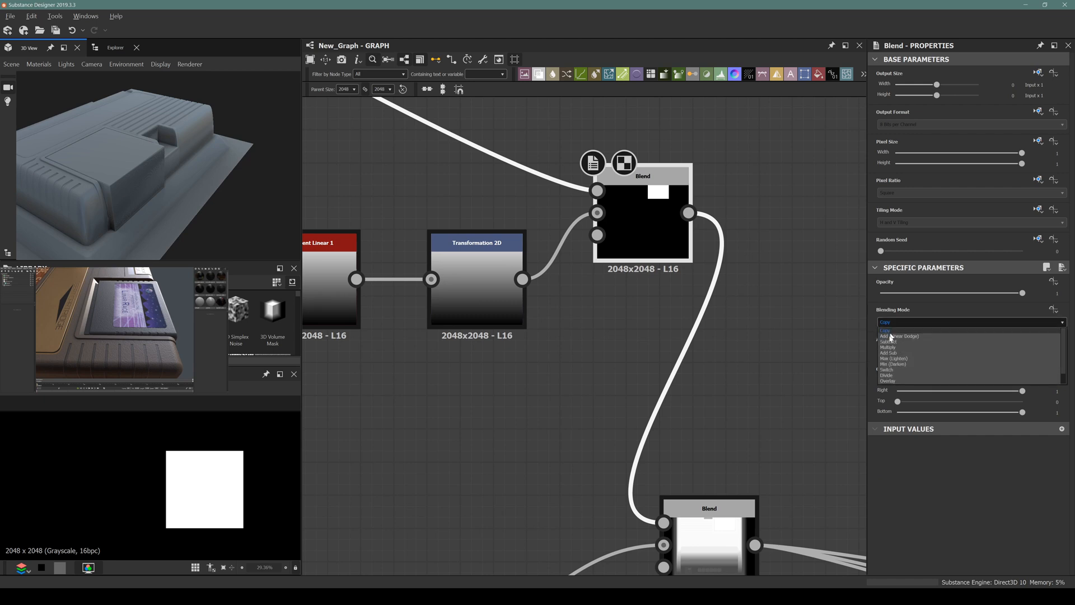
{"action": "left_click", "coordinate": [900, 346]}
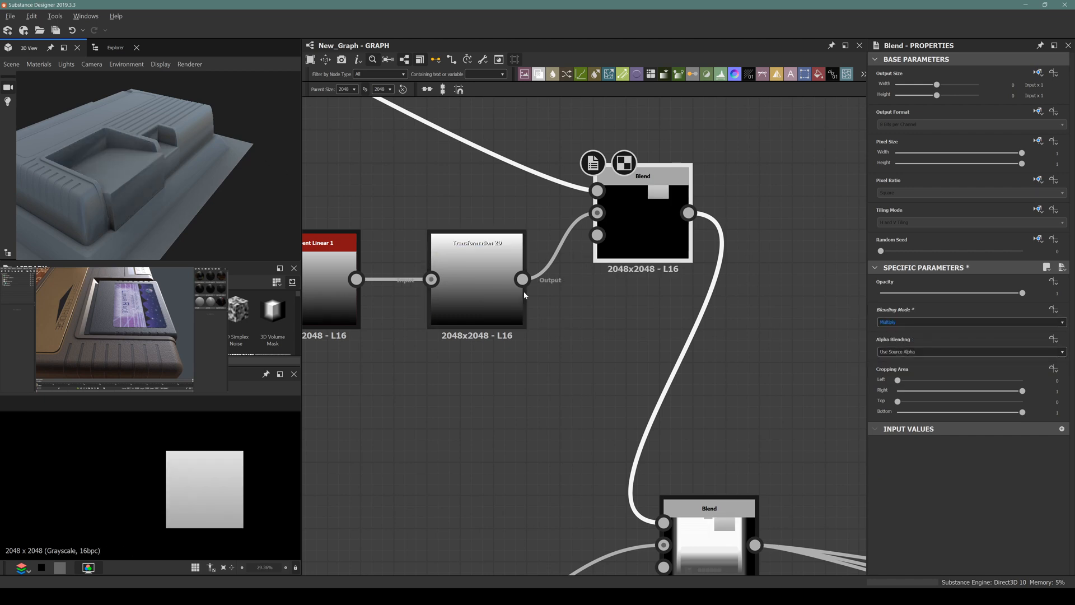
Step: Scale the gradient's Transformation 2D down toward the image's upper-right corner, over the large square, while previewing the Multiply Blend
{"action": "double_click", "coordinate": [504, 257]}
{"action": "scroll", "coordinate": [153, 464], "scroll_direction": "down", "scroll_amount": 5}
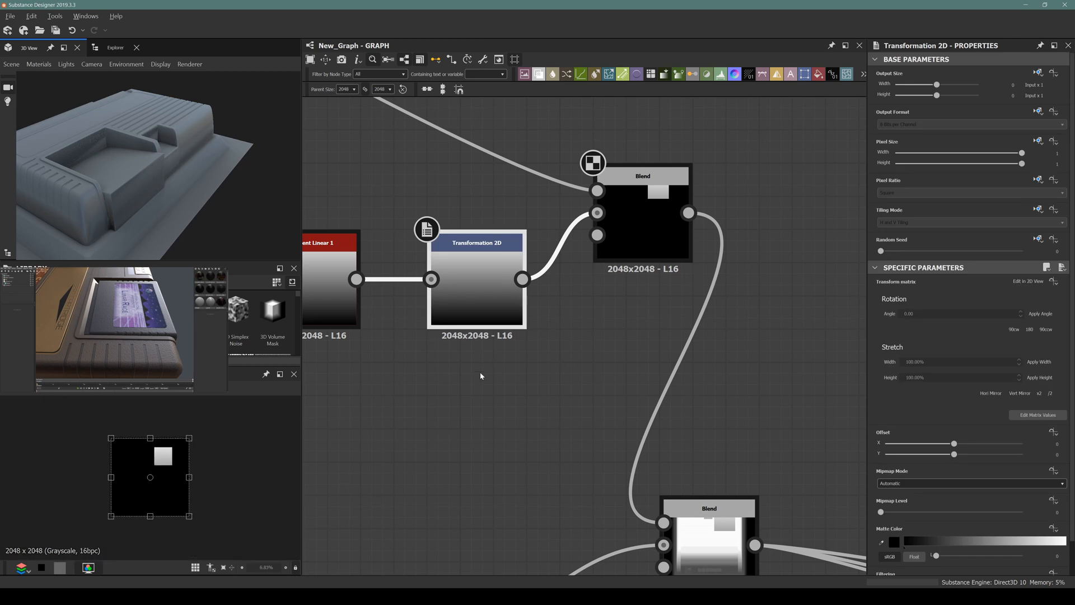
{"action": "middle_click_drag", "start_coordinate": [480, 372], "coordinate": [528, 293]}
{"action": "scroll", "coordinate": [555, 213], "scroll_direction": "down", "scroll_amount": 5}
{"action": "scroll", "coordinate": [522, 317], "scroll_direction": "up", "scroll_amount": 3}
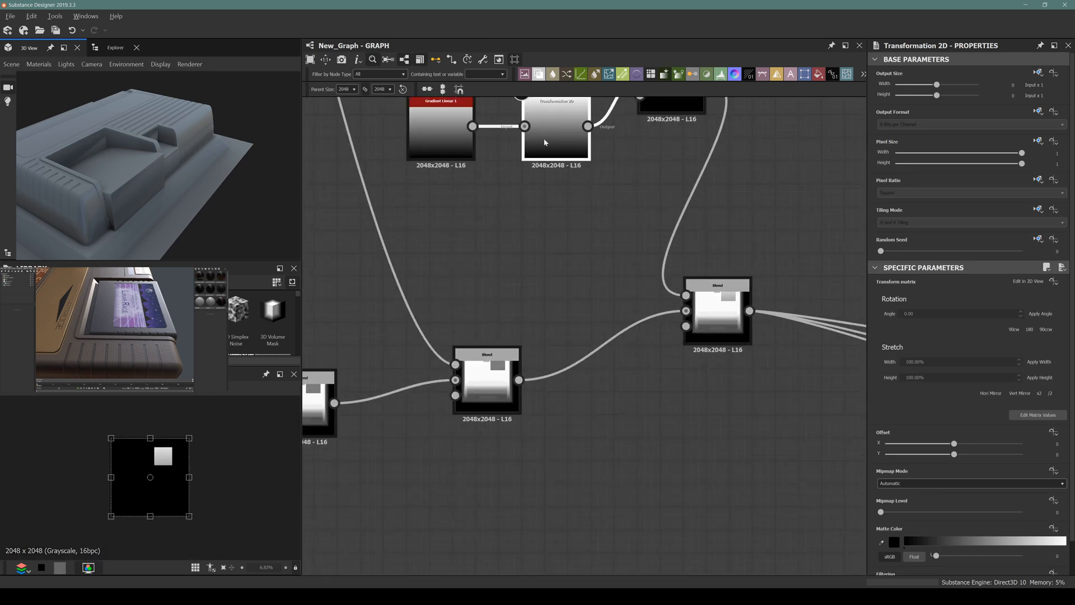
{"action": "scroll", "coordinate": [142, 498], "scroll_direction": "up", "scroll_amount": 3}
{"action": "scroll", "coordinate": [67, 422], "scroll_direction": "down", "scroll_amount": 3}
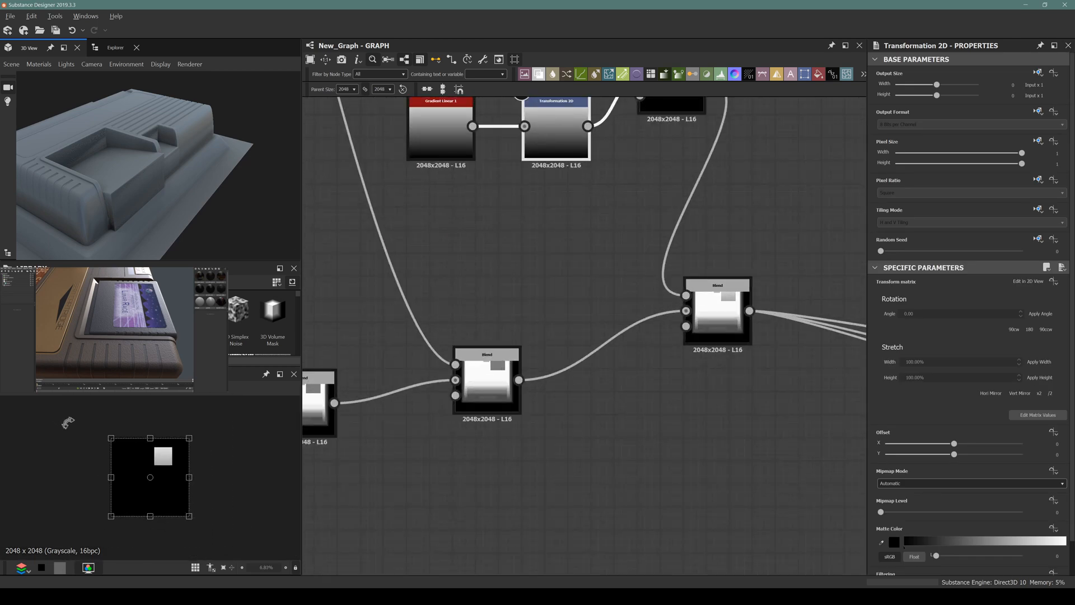
{"action": "left_click_drag", "start_coordinate": [111, 516], "coordinate": [189, 454]}
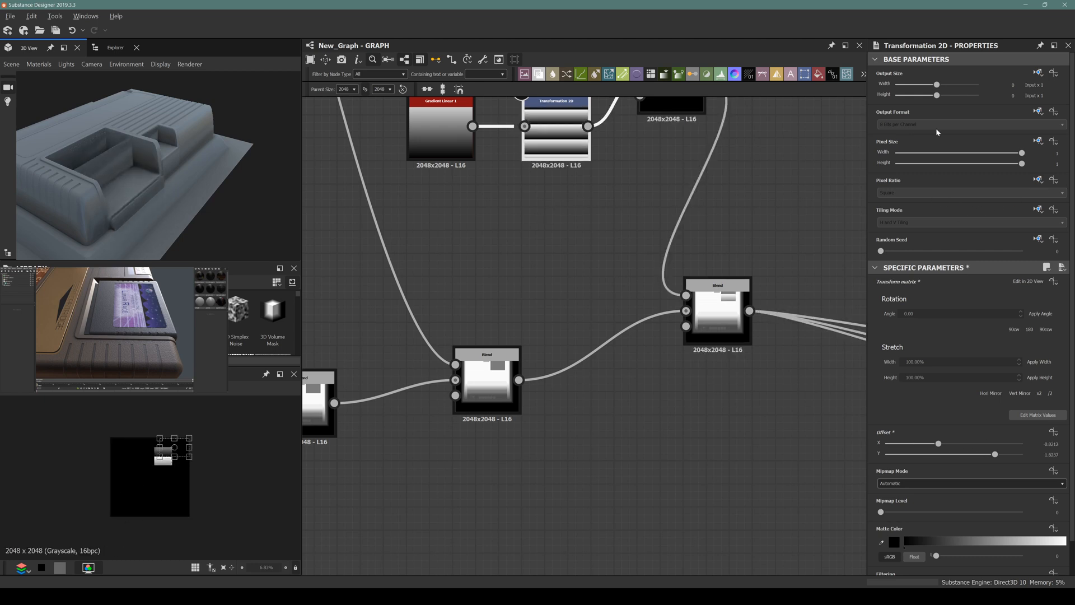
Step: Override the gradient Transformation 2D's tiling mode as Absolute and set it to No Tiling
{"action": "left_click", "coordinate": [1042, 212]}
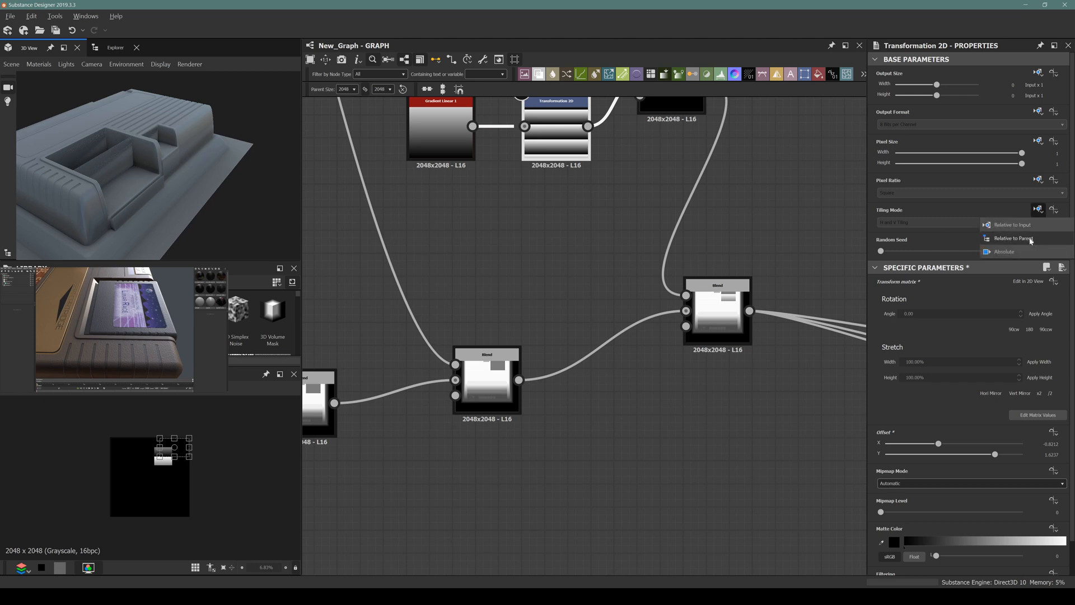
{"action": "left_click", "coordinate": [1014, 249]}
{"action": "left_click", "coordinate": [936, 223]}
{"action": "left_click", "coordinate": [912, 234]}
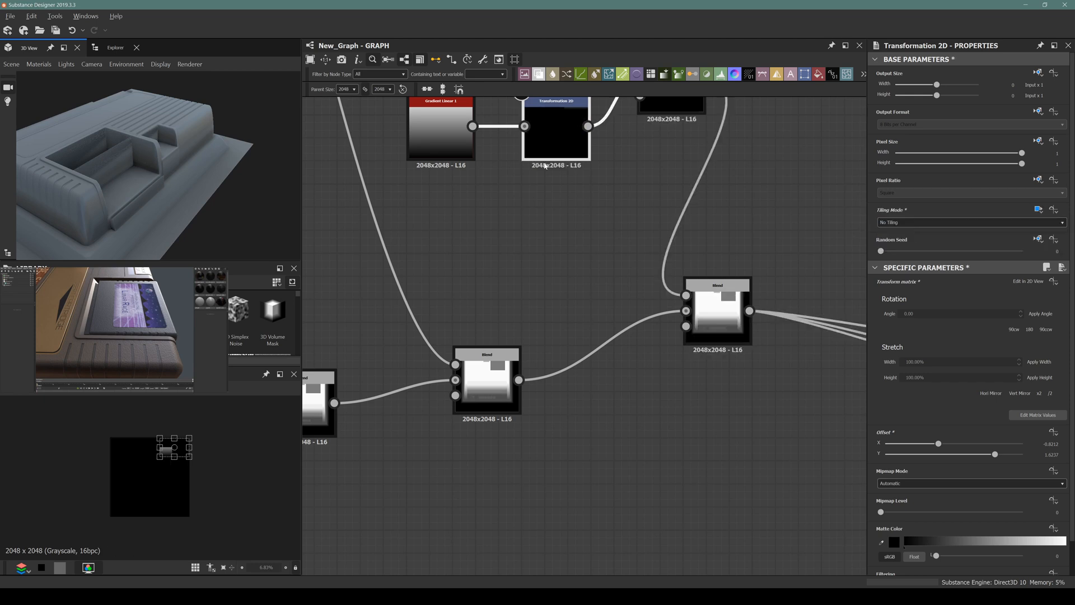
{"action": "scroll", "coordinate": [554, 134], "scroll_direction": "up", "scroll_amount": 5}
{"action": "scroll", "coordinate": [516, 208], "scroll_direction": "down", "scroll_amount": 5}
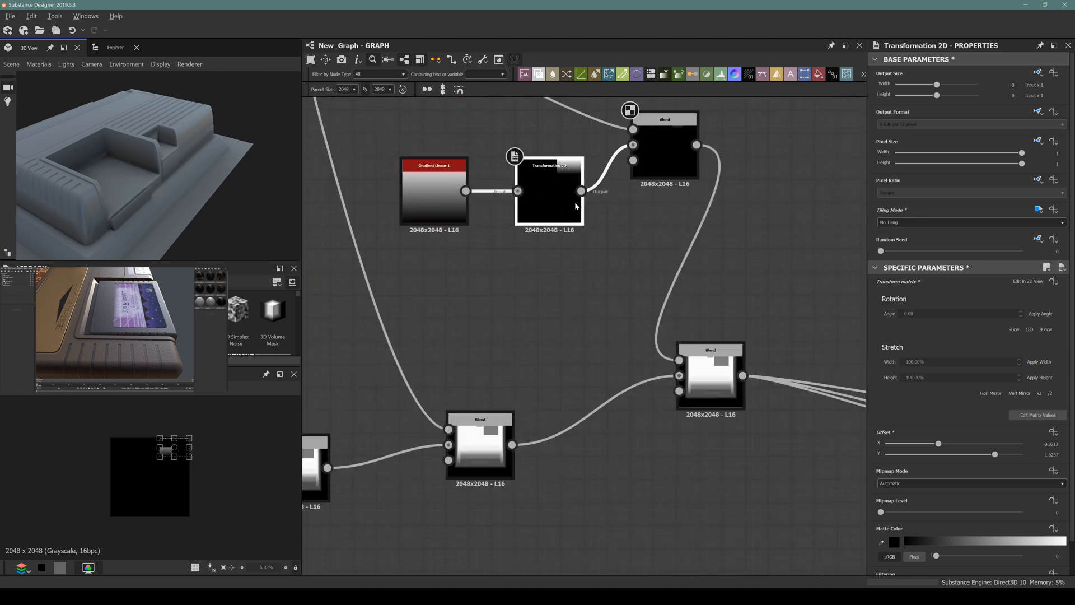
Step: Shrink and reposition the gradient's transform frame inside the large square mask while previewing the Multiply Blend
{"action": "left_click", "coordinate": [650, 160]}
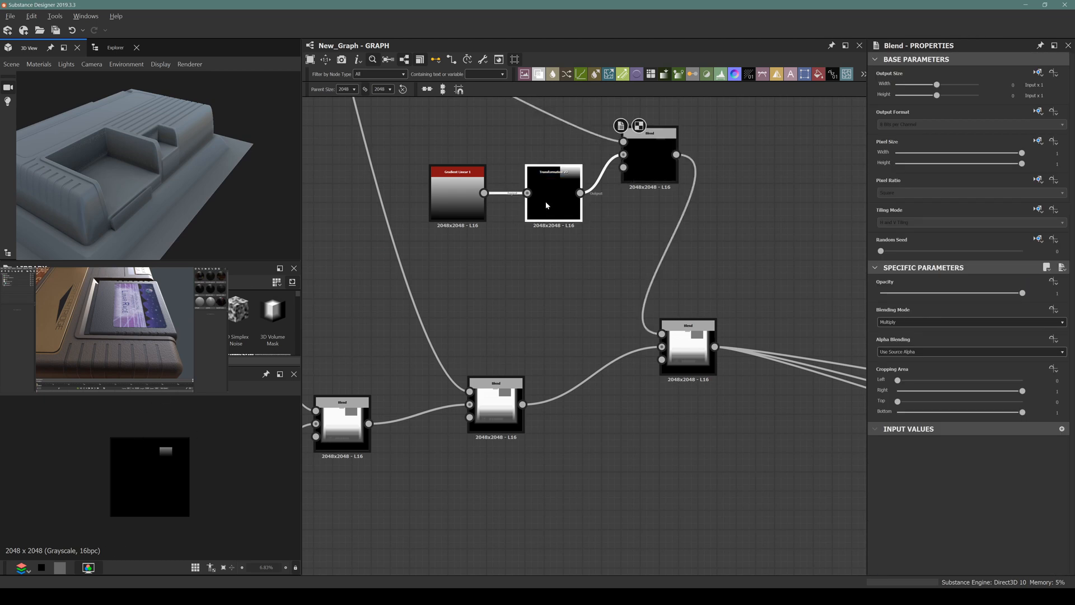
{"action": "double_click", "coordinate": [554, 196]}
{"action": "scroll", "coordinate": [193, 426], "scroll_direction": "up", "scroll_amount": 6}
{"action": "middle_click_drag", "start_coordinate": [197, 424], "coordinate": [224, 469]}
{"action": "left_click_drag", "start_coordinate": [288, 403], "coordinate": [201, 456]}
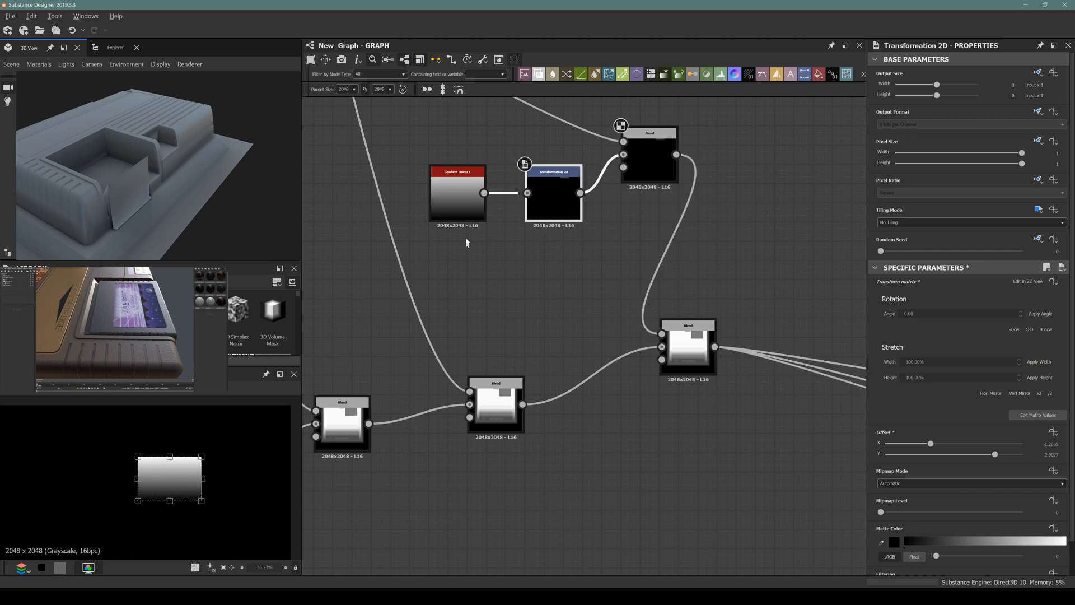
Step: Set the Gradient Linear 1 node's rotation to 180°
{"action": "left_click", "coordinate": [453, 206]}
{"action": "left_click", "coordinate": [910, 552]}
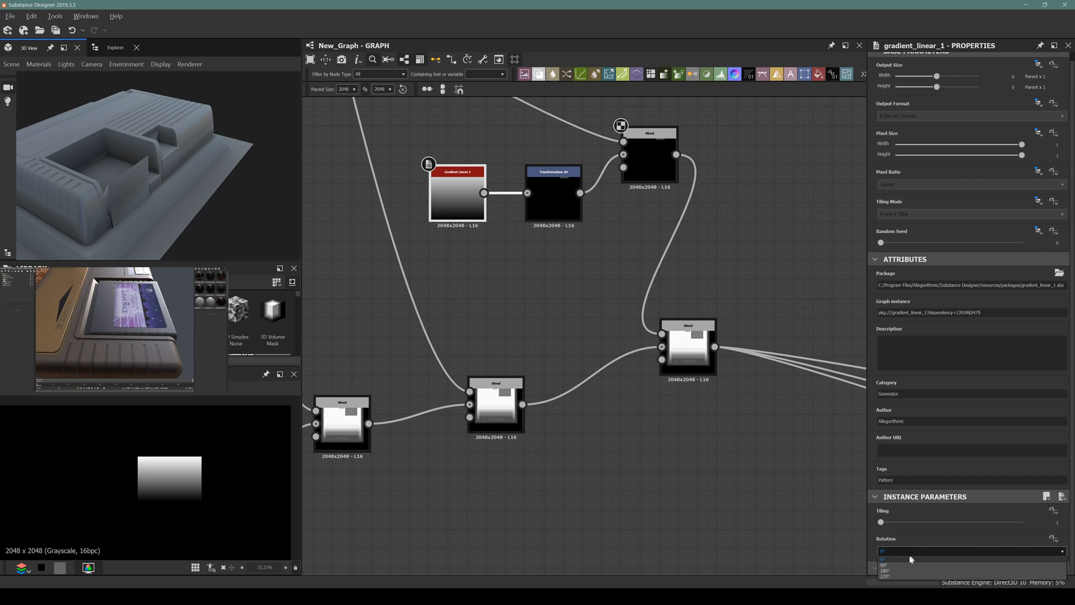
{"action": "left_click", "coordinate": [895, 570]}
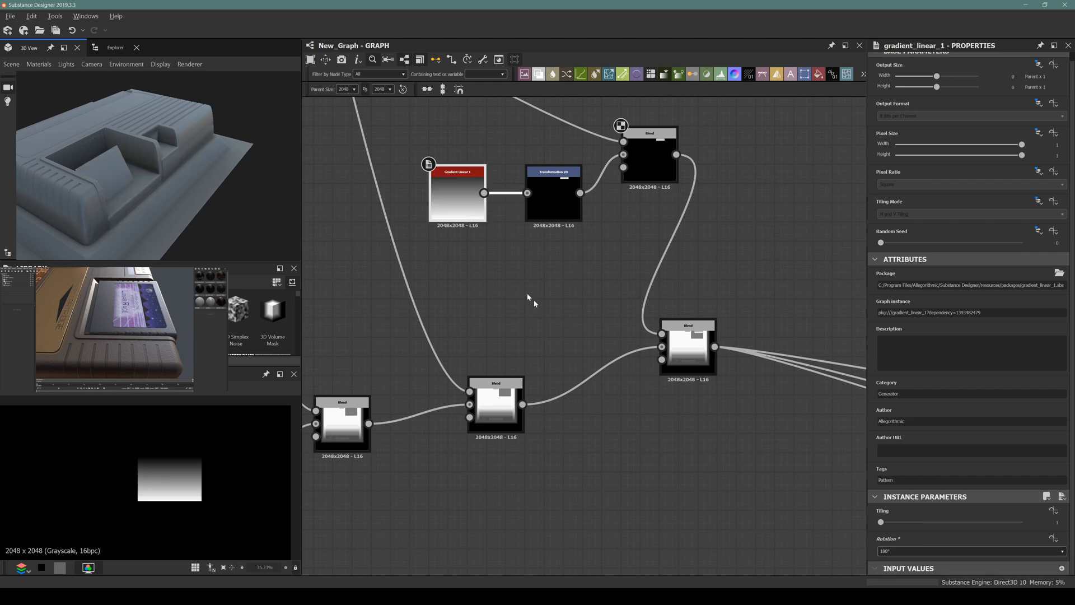
Step: Reposition the gradient's Transformation 2D frame lower inside the large square mask while watching the slope in the recess
{"action": "left_click", "coordinate": [649, 174]}
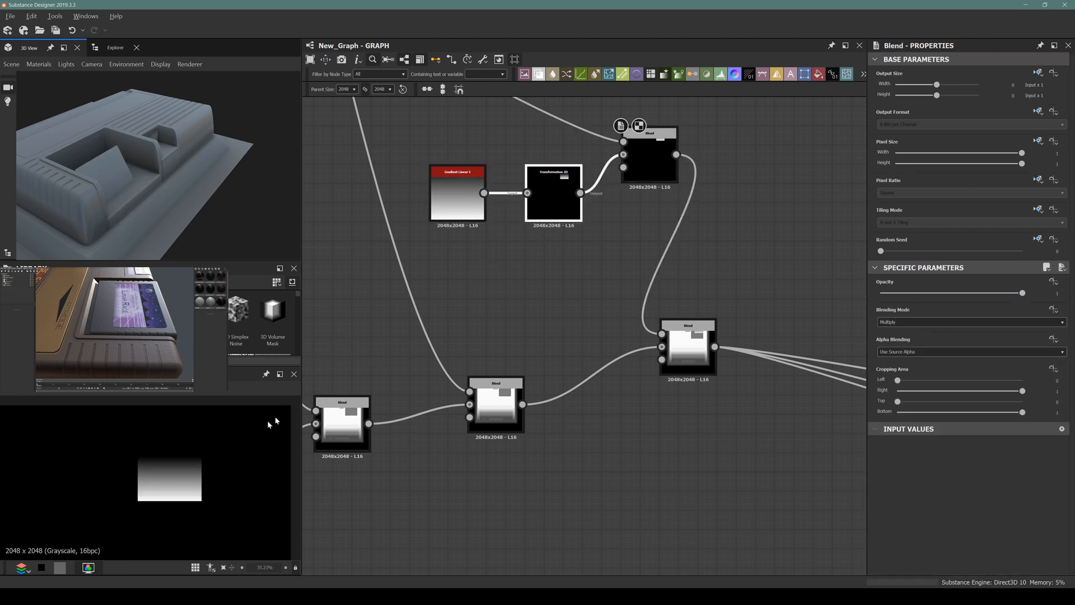
{"action": "left_click_drag", "start_coordinate": [161, 481], "coordinate": [160, 517]}
{"action": "left_click_drag", "start_coordinate": [106, 134], "coordinate": [72, 178]}
{"action": "scroll", "coordinate": [181, 537], "scroll_direction": "down", "scroll_amount": 2}
{"action": "scroll", "coordinate": [166, 520], "scroll_direction": "up", "scroll_amount": 3}
{"action": "middle_click_drag", "start_coordinate": [70, 463], "coordinate": [100, 389]}
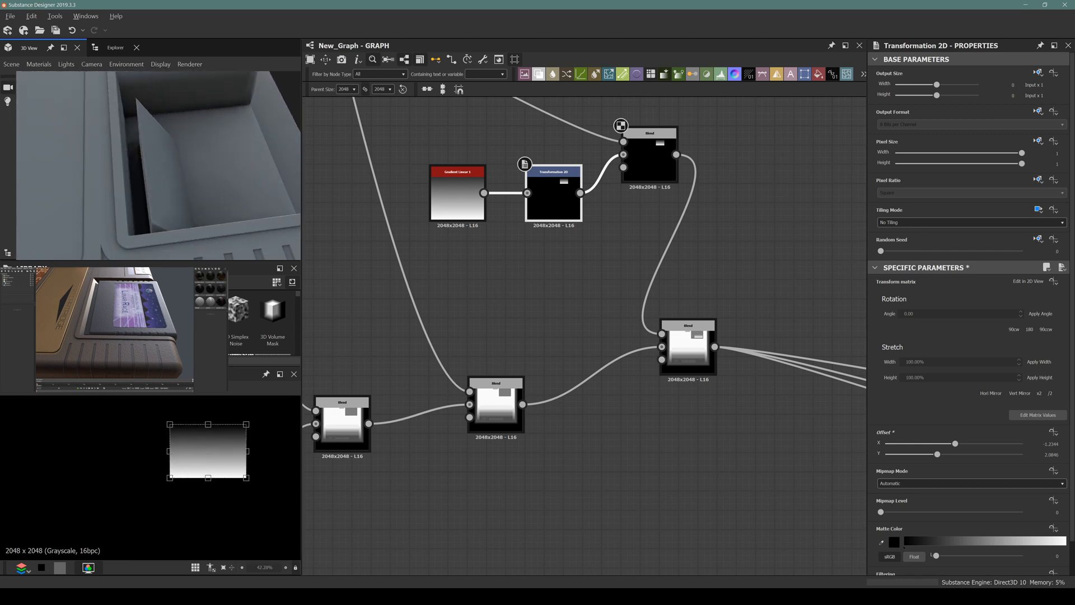
Step: Preview the Max (Lighten) Blend and fit the gradient's transform frame to the large square's lower-right corner and full width
{"action": "double_click", "coordinate": [688, 344]}
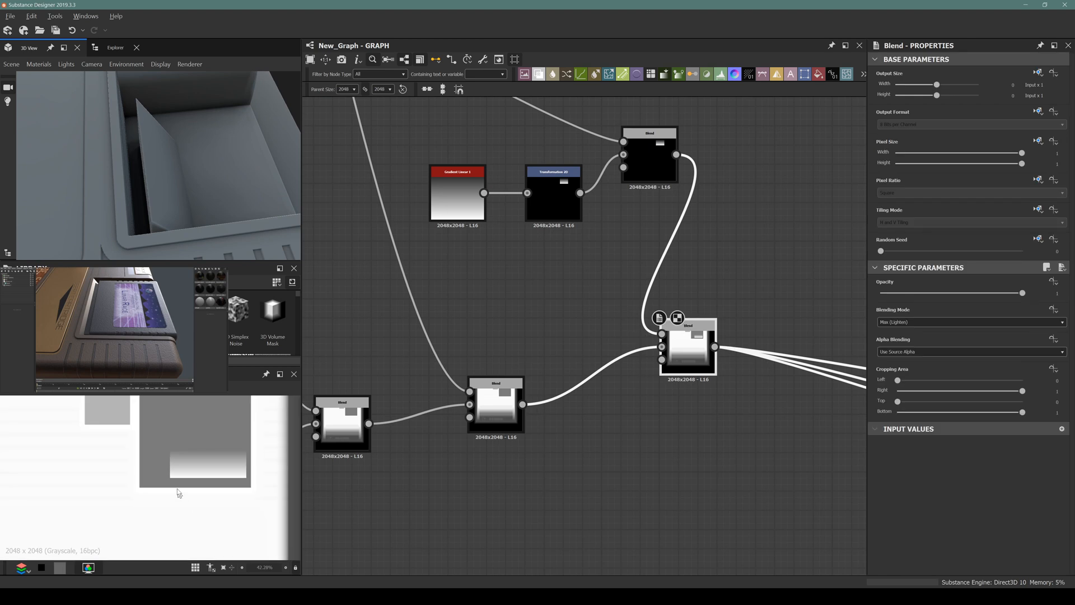
{"action": "double_click", "coordinate": [549, 220]}
{"action": "scroll", "coordinate": [185, 493], "scroll_direction": "up", "scroll_amount": 2}
{"action": "left_click_drag", "start_coordinate": [216, 466], "coordinate": [230, 487]}
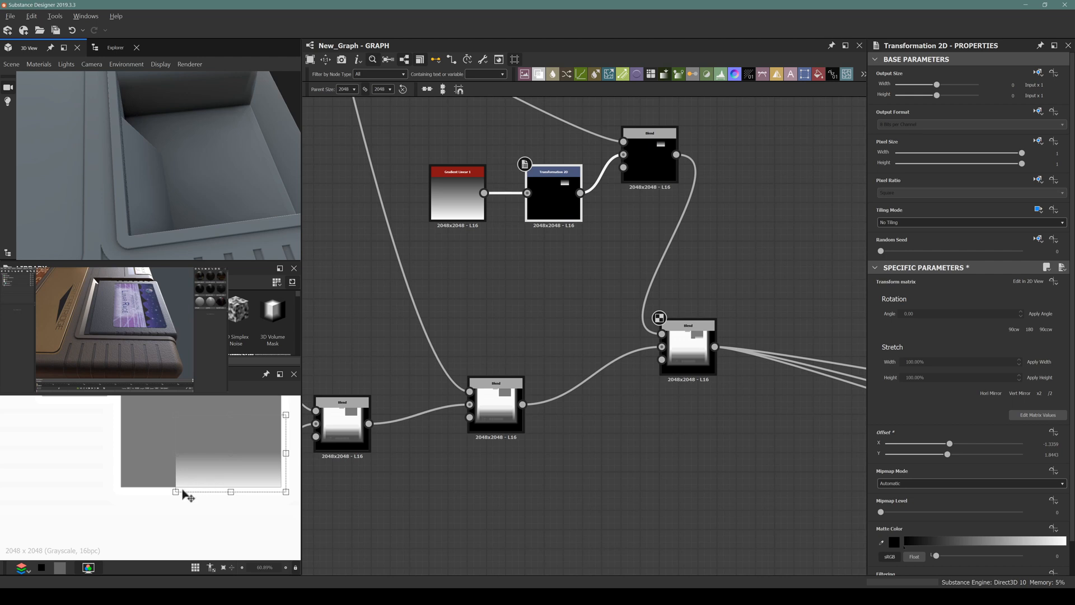
{"action": "scroll", "coordinate": [178, 439], "scroll_direction": "down", "scroll_amount": 2}
{"action": "left_click_drag", "start_coordinate": [173, 450], "coordinate": [135, 455]}
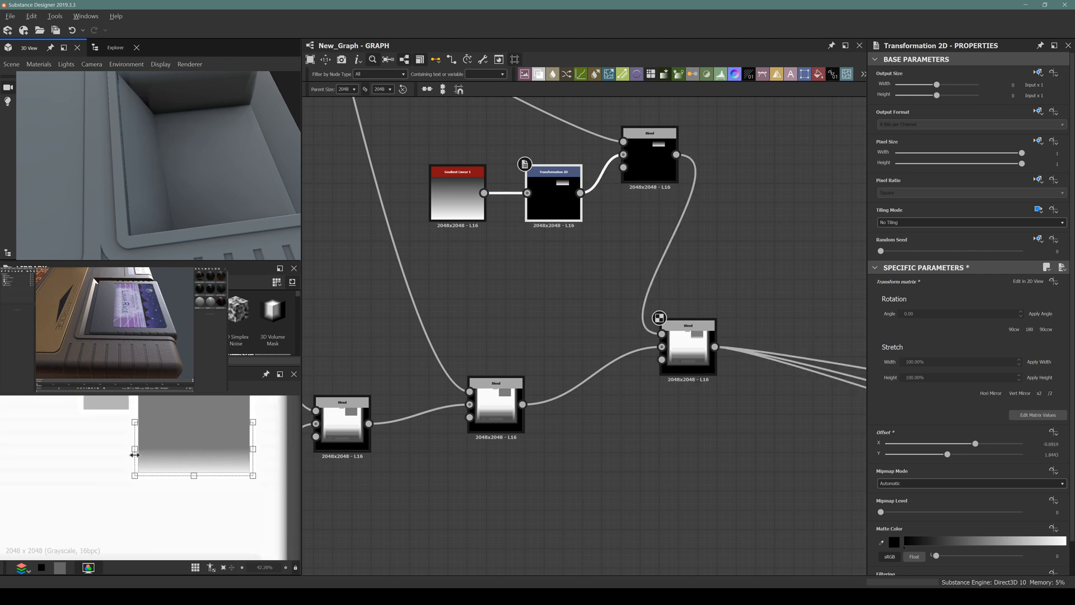
Step: Try raising the lower edge of the gradient's transform frame slightly above the large square's bottom edge
{"action": "scroll", "coordinate": [203, 470], "scroll_direction": "up", "scroll_amount": 3}
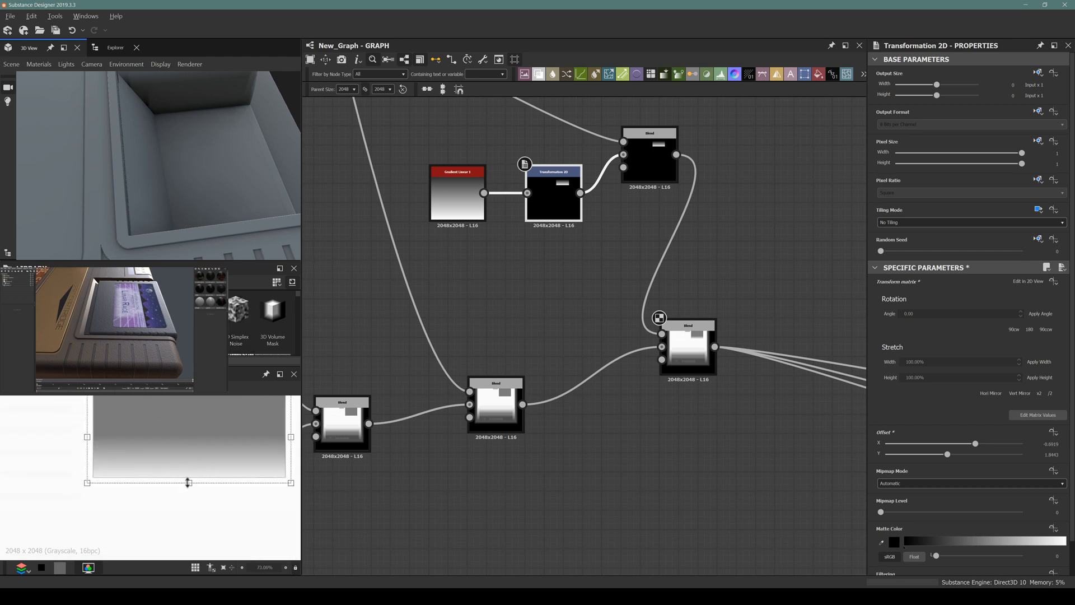
{"action": "mouse_move", "coordinate": [188, 482]}
{"action": "left_mouse_down"}
{"action": "mouse_move", "coordinate": [194, 474]}
{"action": "mouse_move", "coordinate": [197, 491]}
{"action": "mouse_move", "coordinate": [201, 475]}
{"action": "mouse_move", "coordinate": [187, 478]}
{"action": "left_mouse_up"}
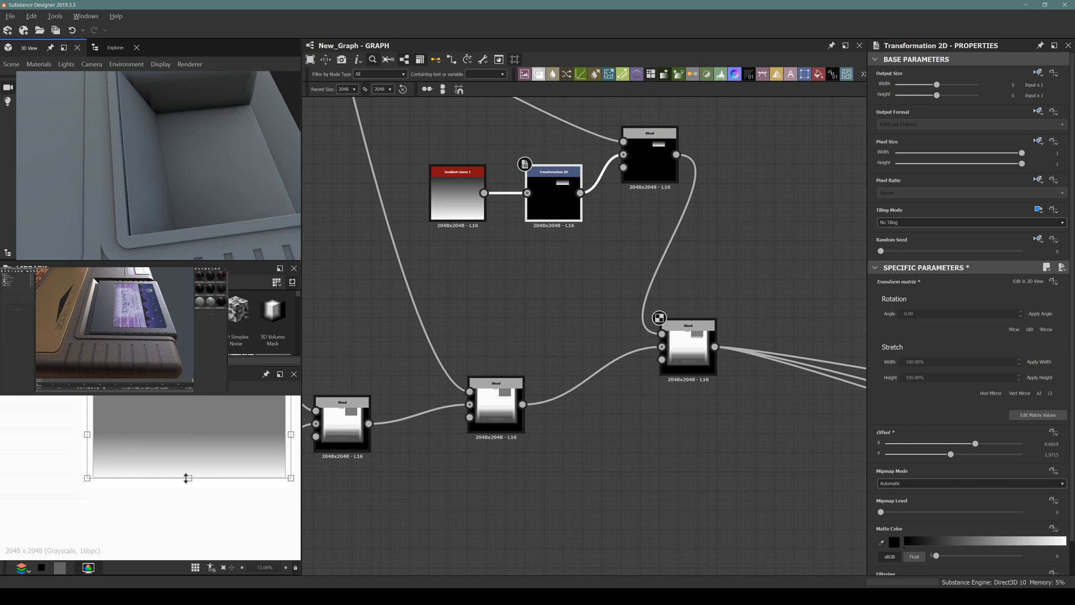
{"action": "left_click_drag", "start_coordinate": [187, 478], "coordinate": [188, 470]}
Step: Move the Gradient Linear 1 and Transformation 2D nodes up and away from the Multiply Blend, in line with it
{"action": "middle_click_drag", "start_coordinate": [613, 165], "coordinate": [627, 257]}
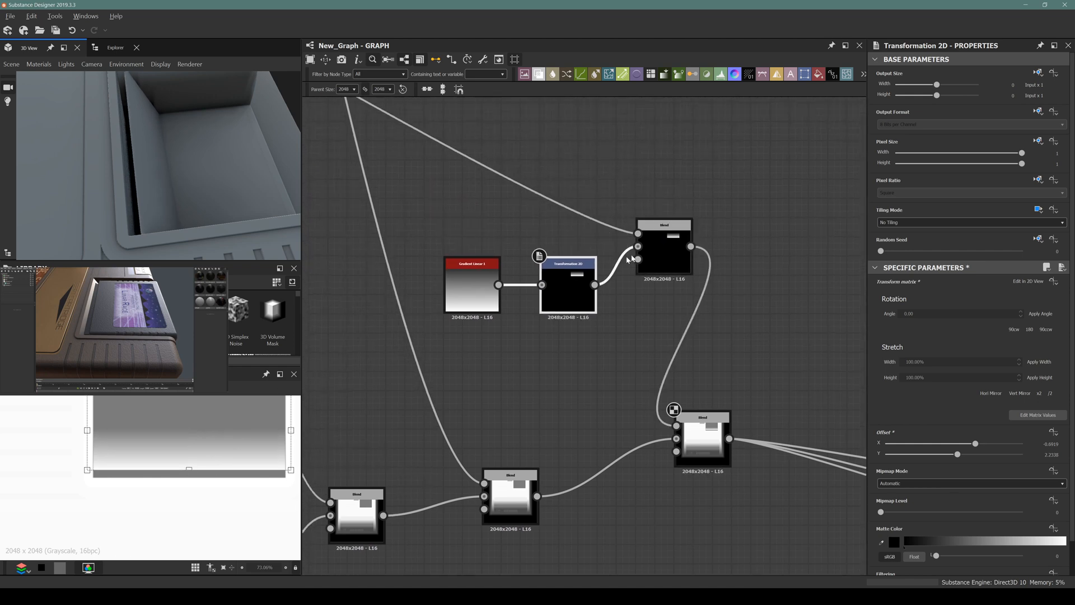
{"action": "left_click_drag", "start_coordinate": [476, 292], "coordinate": [437, 251]}
{"action": "left_click_drag", "start_coordinate": [552, 297], "coordinate": [519, 257]}
{"action": "scroll", "coordinate": [574, 280], "scroll_direction": "up", "scroll_amount": 4}
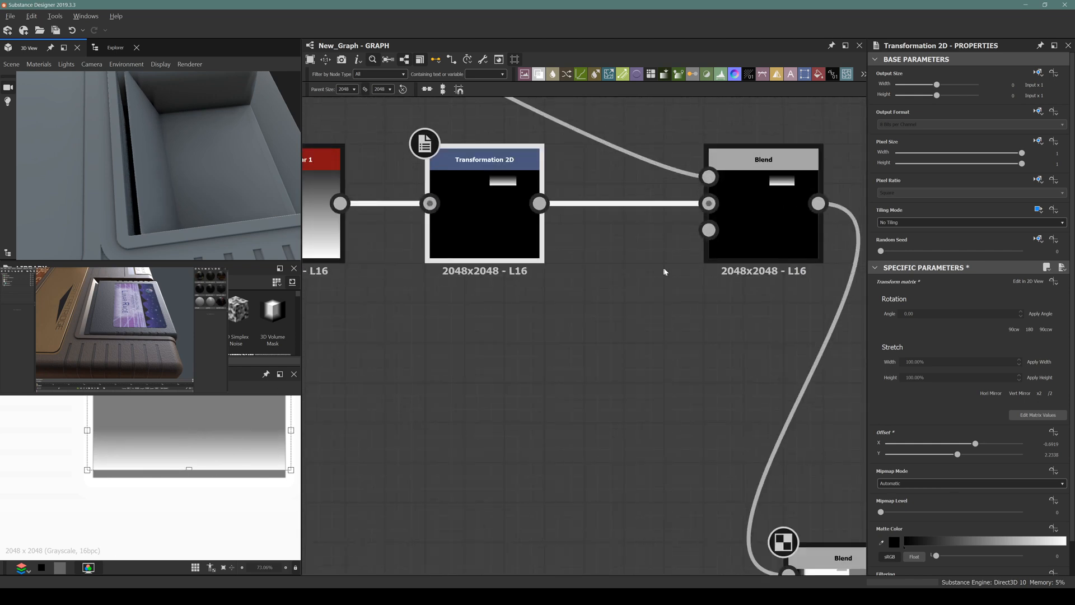
{"action": "scroll", "coordinate": [587, 280], "scroll_direction": "down", "scroll_amount": 5}
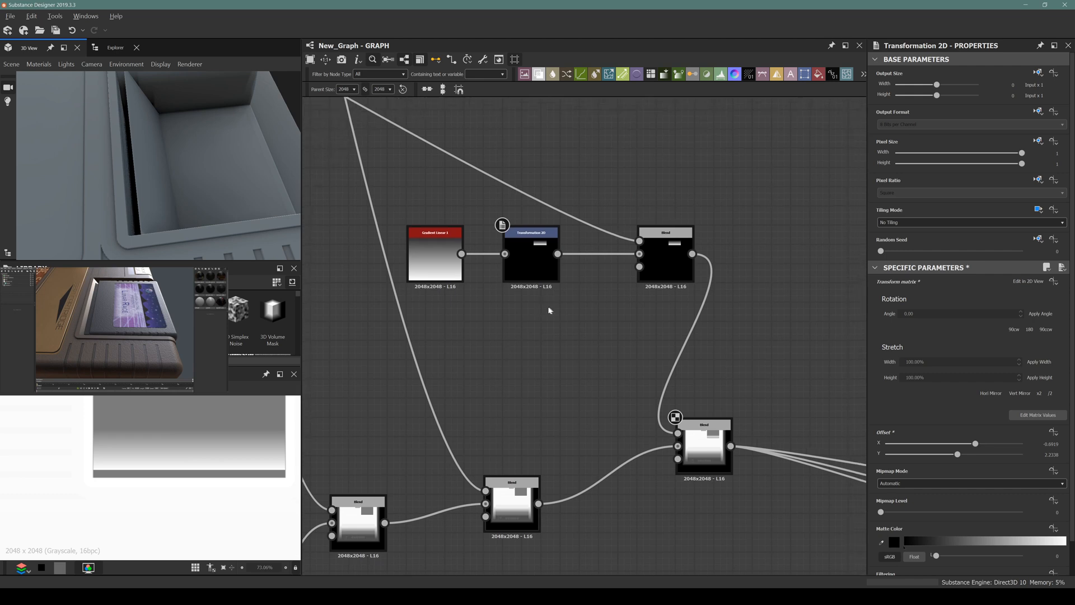
Step: Try a white matte color (255) on the gradient's Transformation 2D
{"action": "left_click", "coordinate": [670, 255]}
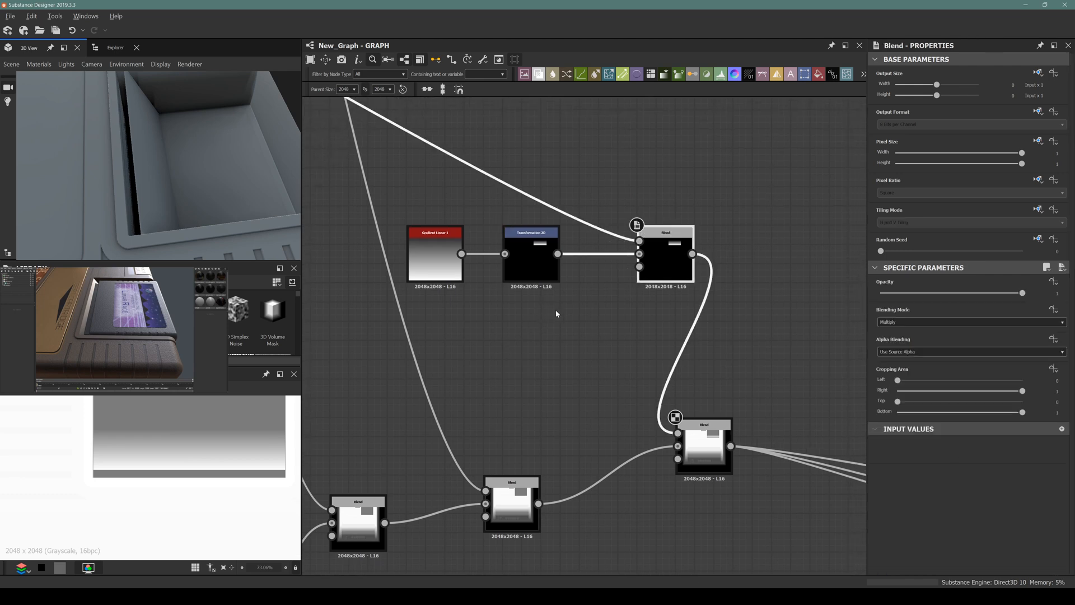
{"action": "left_click", "coordinate": [511, 270]}
{"action": "scroll", "coordinate": [509, 271], "scroll_direction": "up", "scroll_amount": 6}
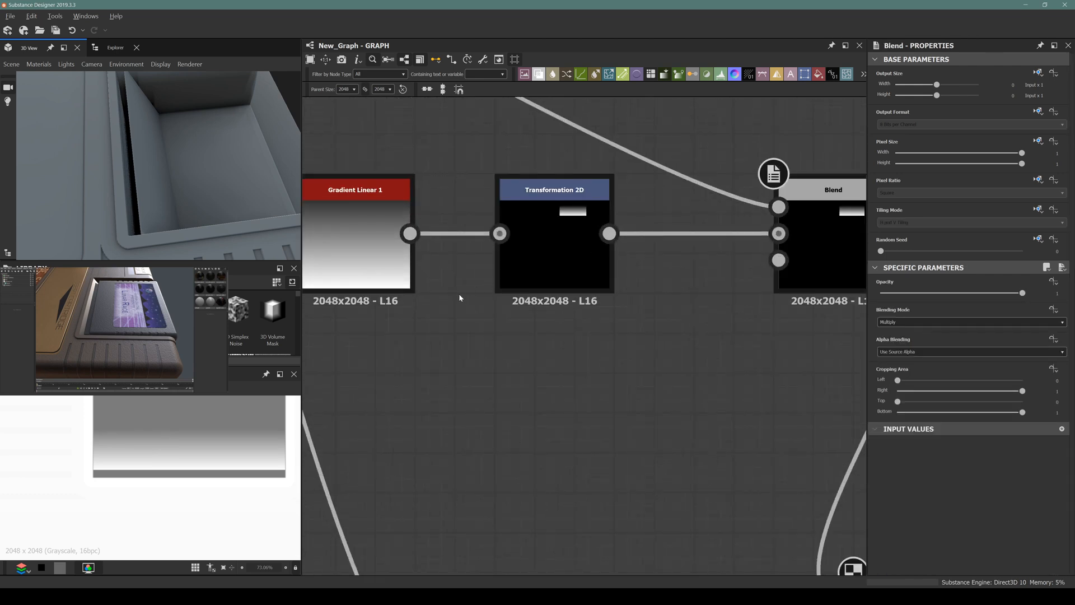
{"action": "double_click", "coordinate": [541, 248]}
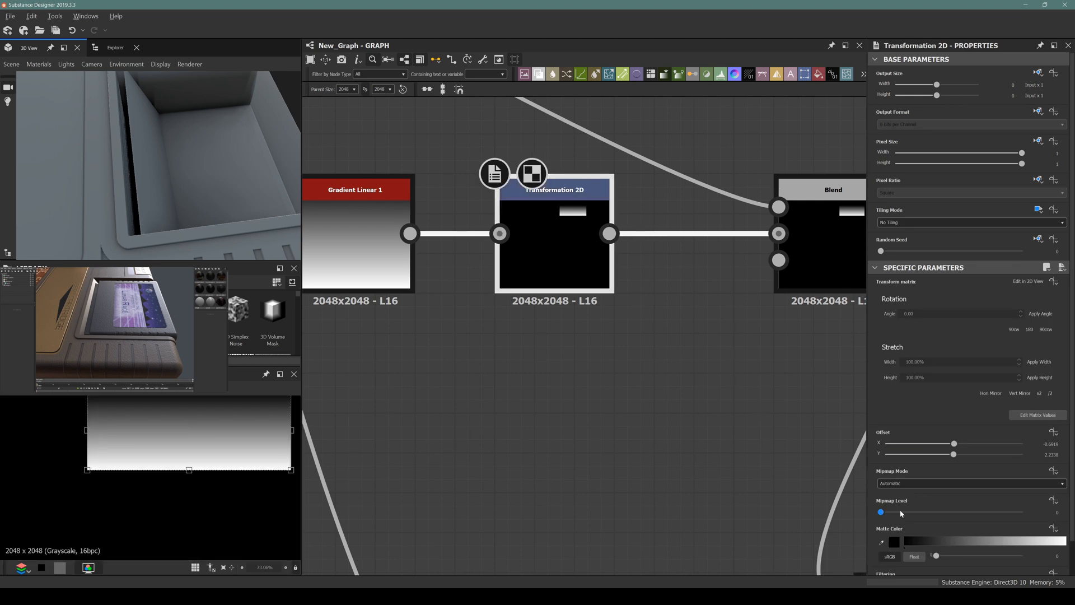
{"action": "left_click_drag", "start_coordinate": [936, 554], "coordinate": [1023, 555]}
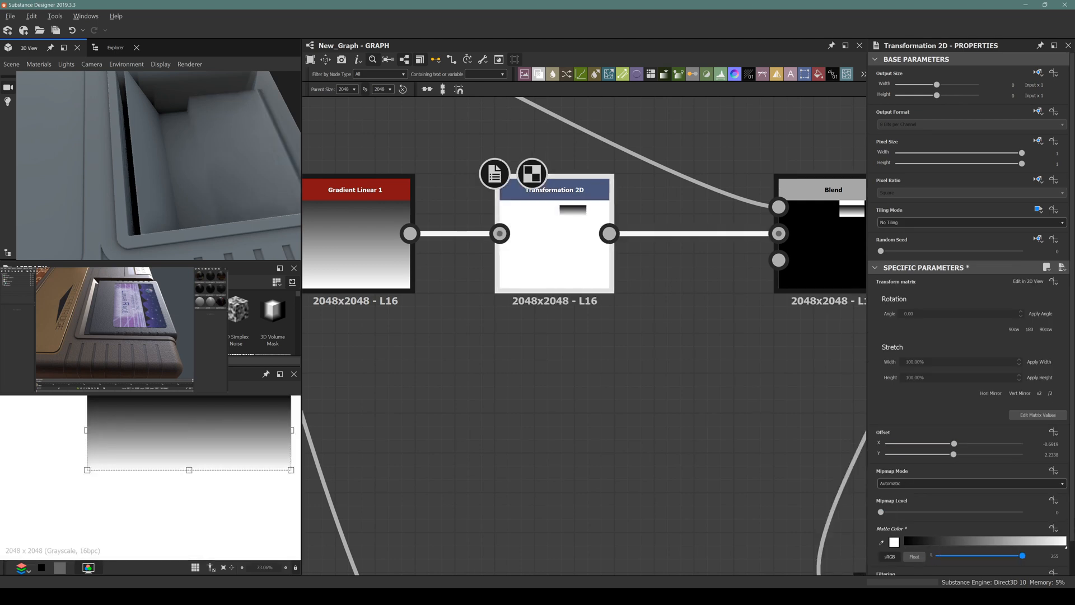
{"action": "scroll", "coordinate": [734, 354], "scroll_direction": "down", "scroll_amount": 4}
{"action": "middle_click_drag", "start_coordinate": [733, 353], "coordinate": [708, 324]}
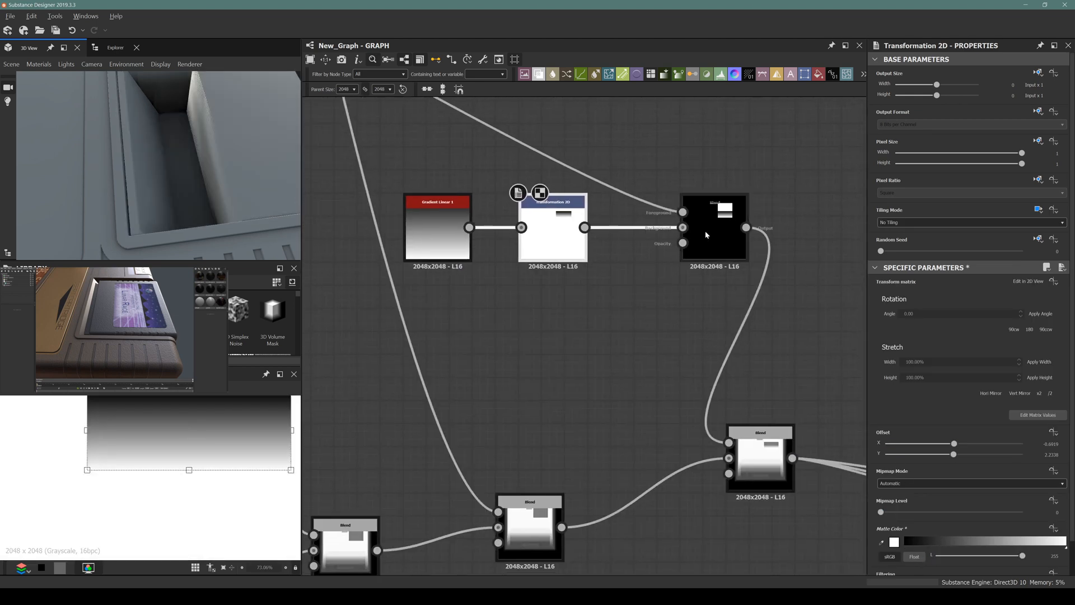
Step: Undo the matte color change on the gradient's Transformation 2D
{"action": "left_click", "coordinate": [726, 228]}
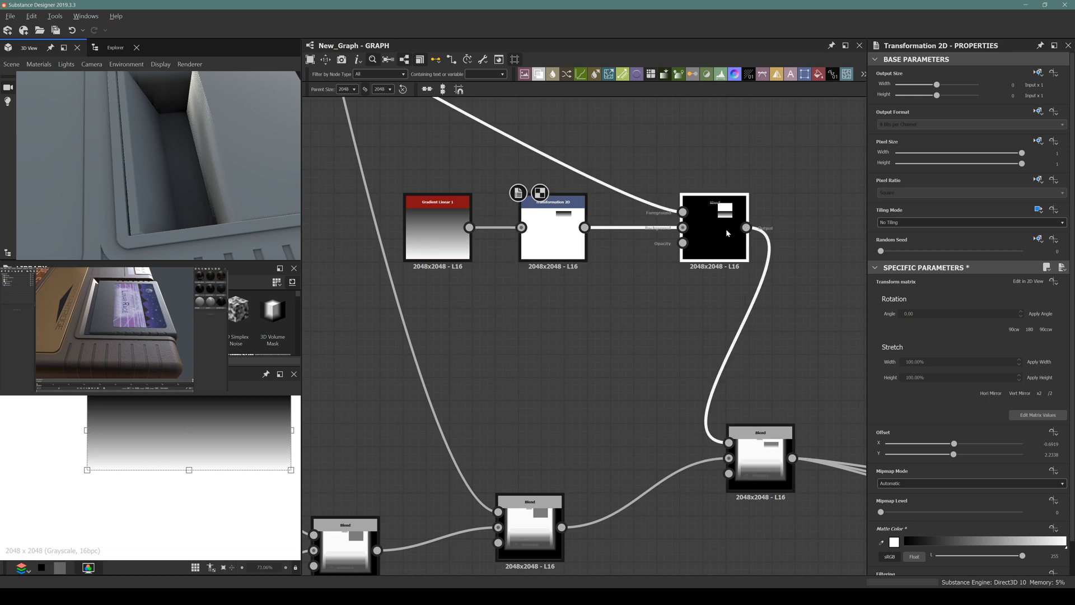
{"action": "scroll", "coordinate": [580, 220], "scroll_direction": "up", "scroll_amount": 3}
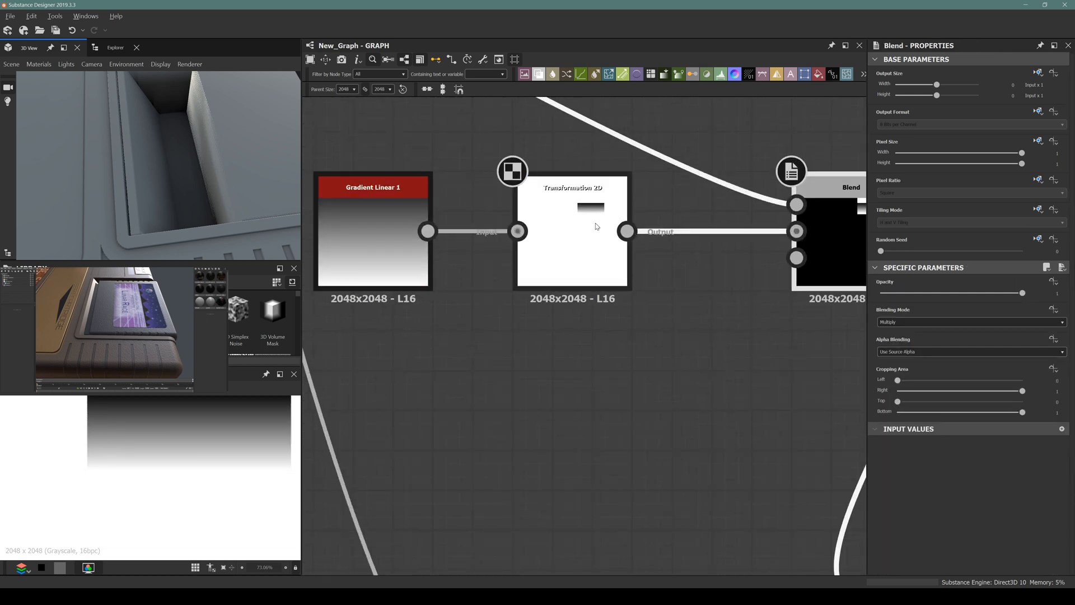
{"action": "scroll", "coordinate": [589, 239], "scroll_direction": "down", "scroll_amount": 3}
{"action": "key", "text": "ctrl+z"}
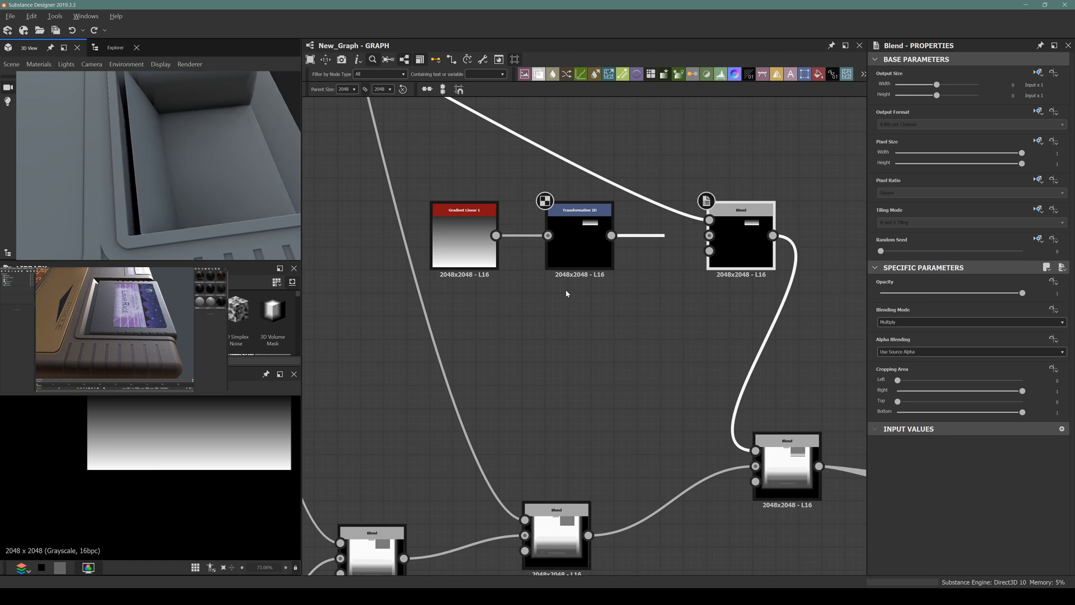
Step: Extend the gradient's transform frame down to just past the large square's bottom edge while previewing the Max (Lighten) Blend
{"action": "left_click", "coordinate": [787, 470]}
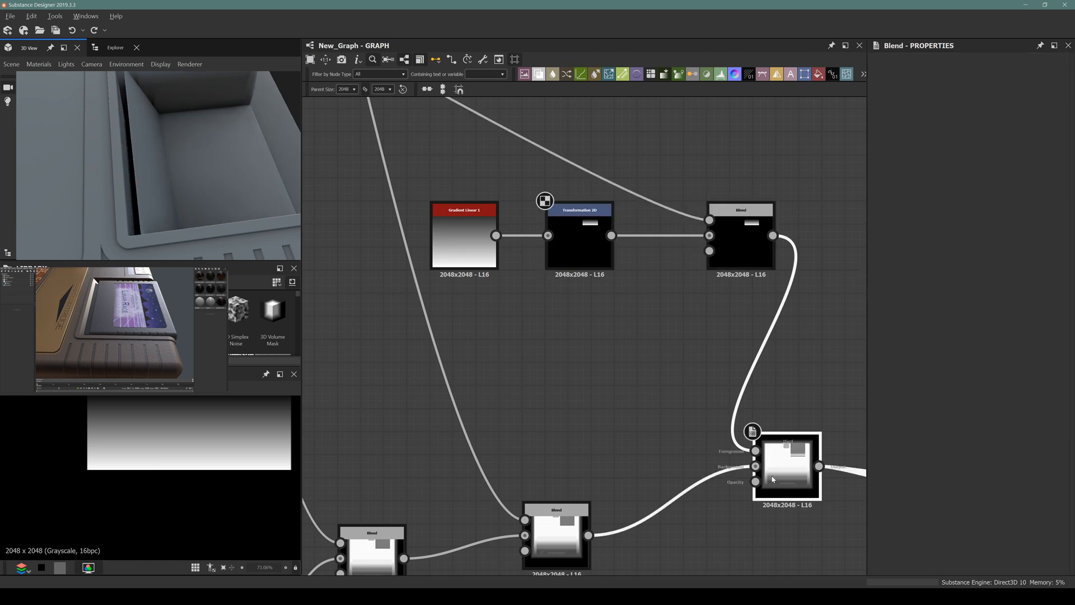
{"action": "left_click", "coordinate": [552, 241]}
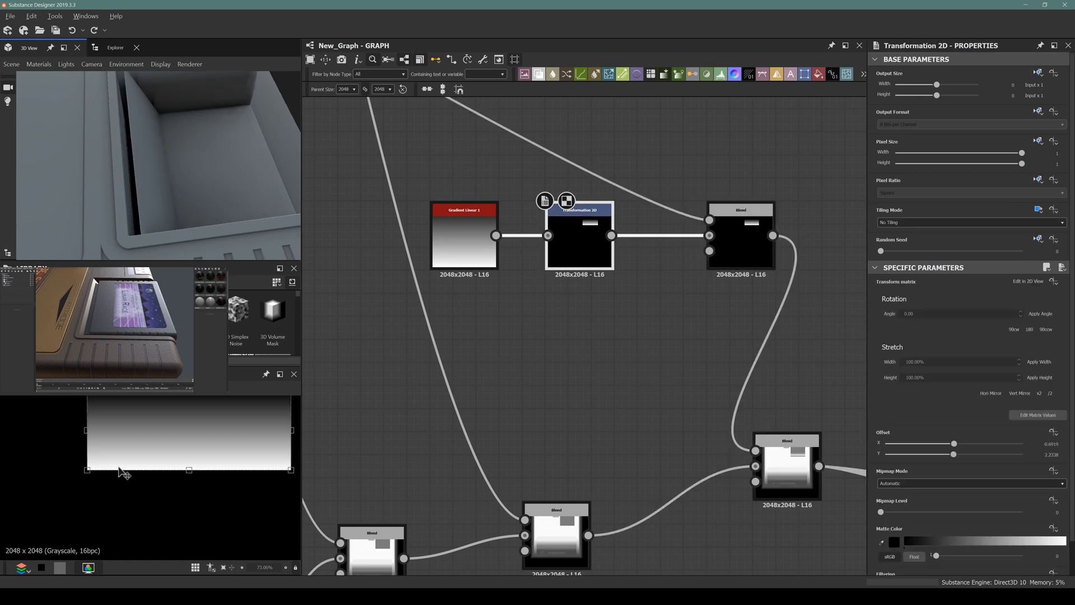
{"action": "scroll", "coordinate": [117, 468], "scroll_direction": "down", "scroll_amount": 3}
{"action": "double_click", "coordinate": [779, 472]}
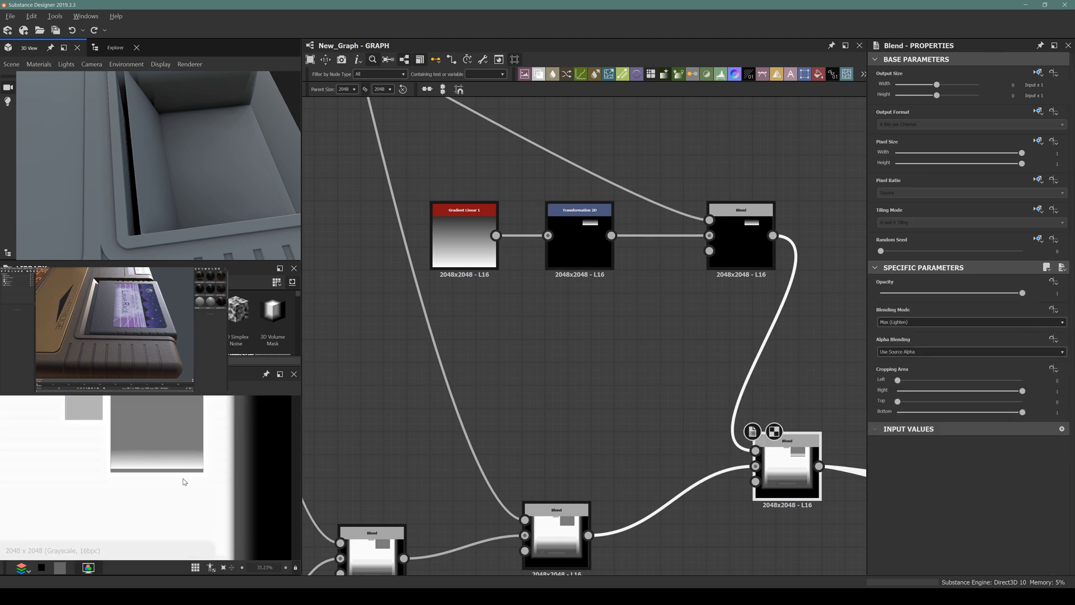
{"action": "left_click", "coordinate": [566, 262]}
{"action": "scroll", "coordinate": [87, 467], "scroll_direction": "up", "scroll_amount": 3}
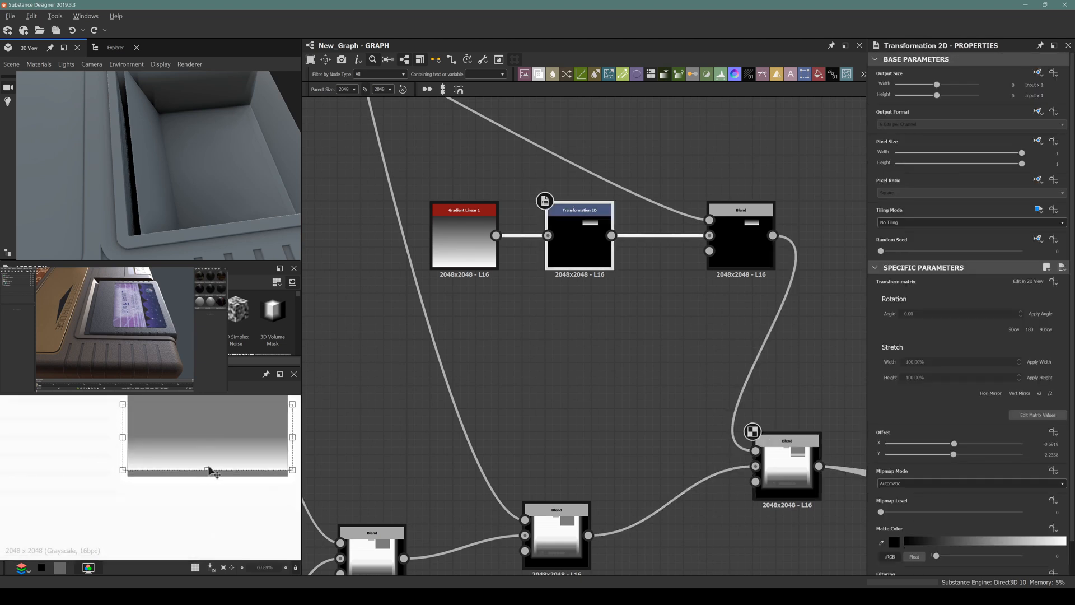
{"action": "left_click_drag", "start_coordinate": [208, 469], "coordinate": [205, 478]}
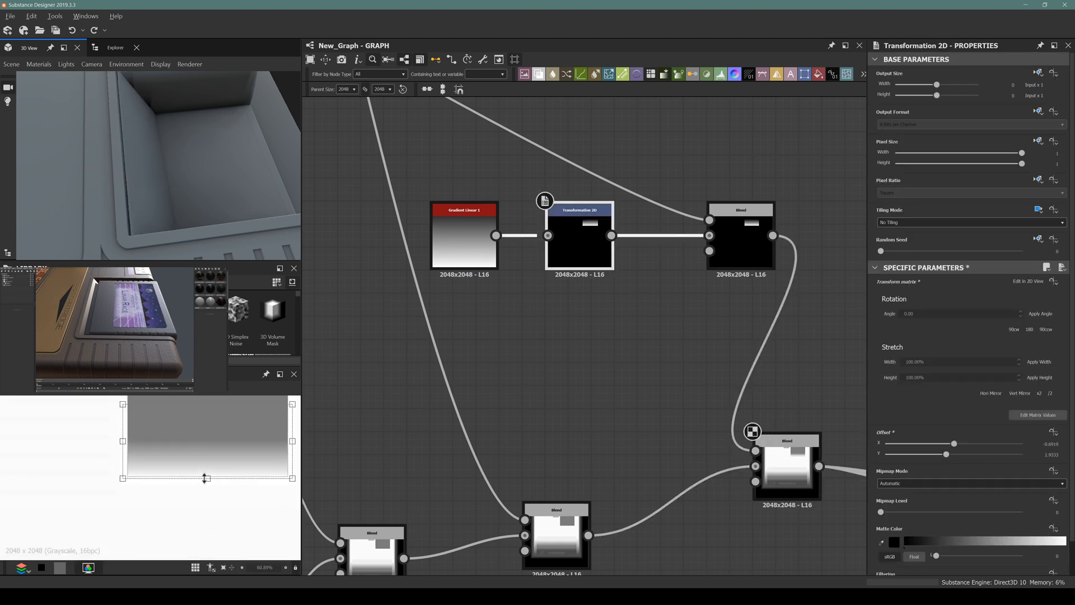
Step: Connect the gradient's Transformation 2D directly to the Max (Lighten) Blend's foreground, bypassing the Multiply Blend, and check the recess in 3D
{"action": "middle_click_drag", "start_coordinate": [736, 249], "coordinate": [650, 308]}
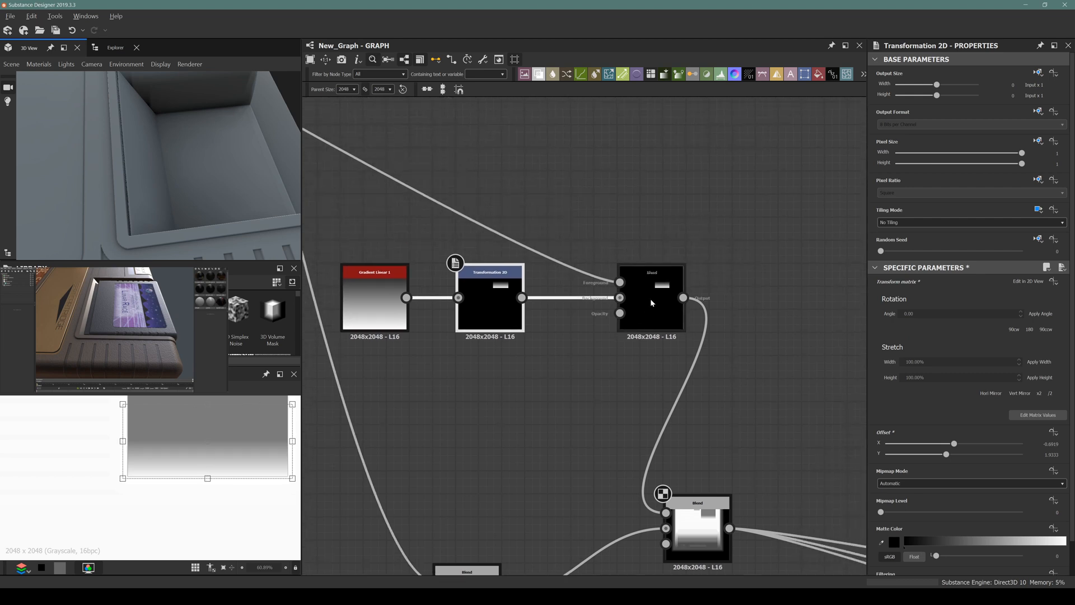
{"action": "scroll", "coordinate": [625, 280], "scroll_direction": "down", "scroll_amount": 3}
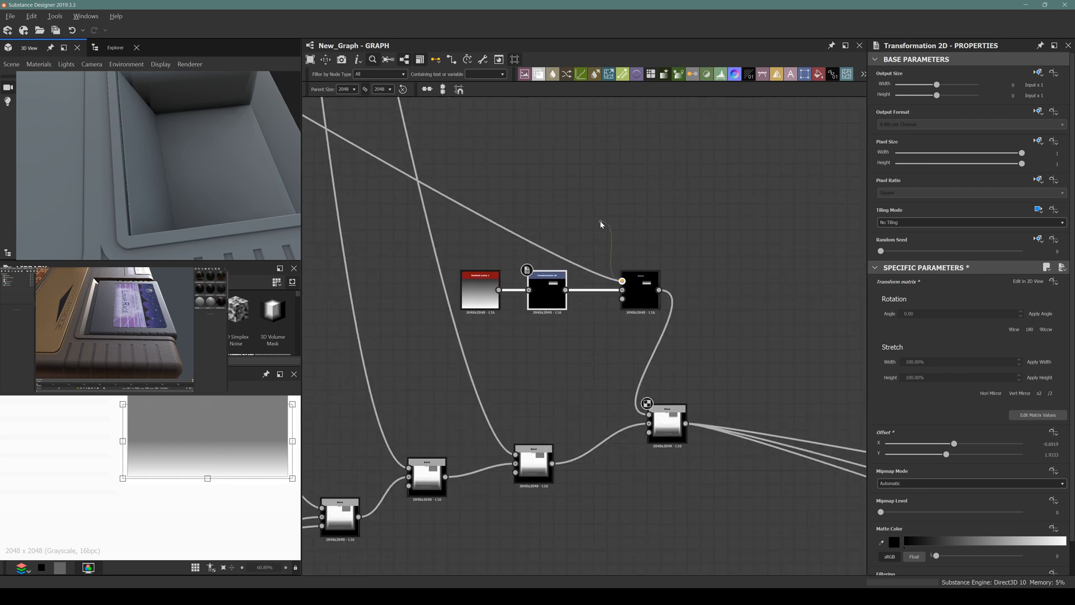
{"action": "left_click_drag", "start_coordinate": [566, 289], "coordinate": [659, 417]}
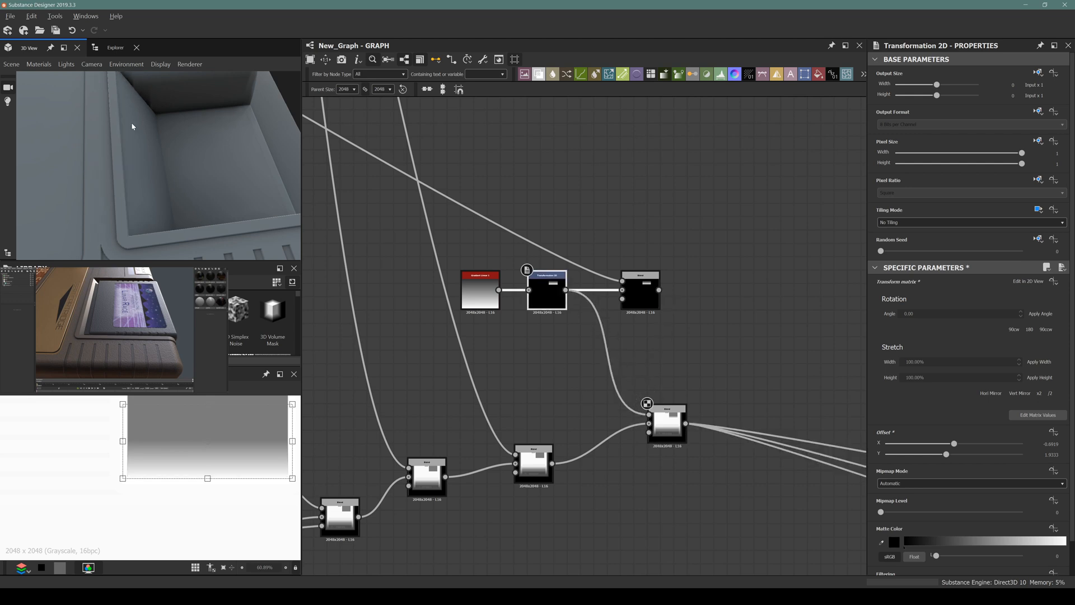
{"action": "left_click_drag", "start_coordinate": [170, 152], "coordinate": [119, 155]}
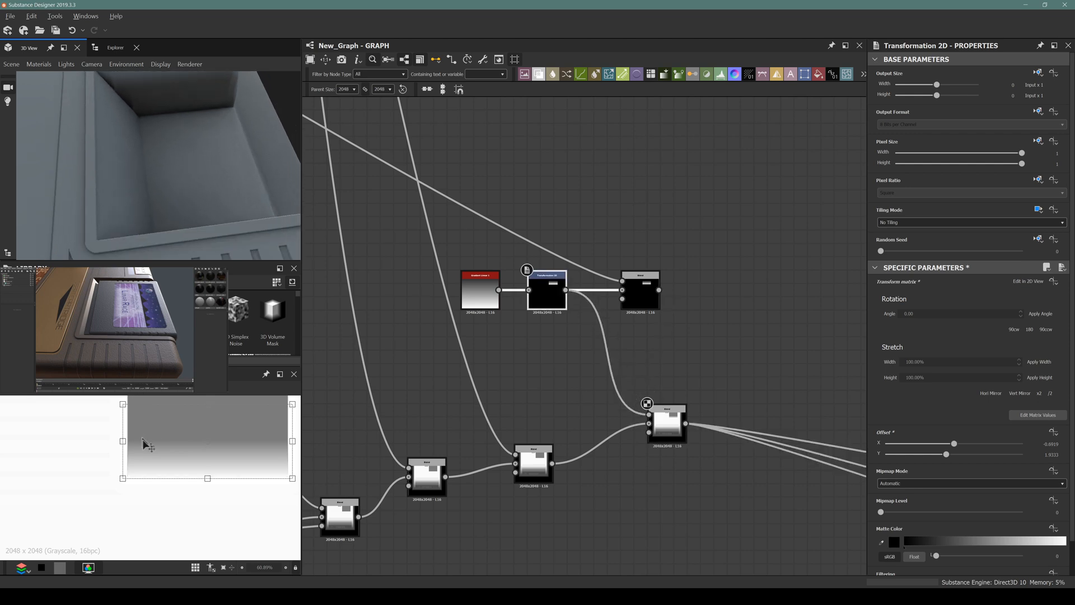
{"action": "left_click_drag", "start_coordinate": [196, 200], "coordinate": [161, 105]}
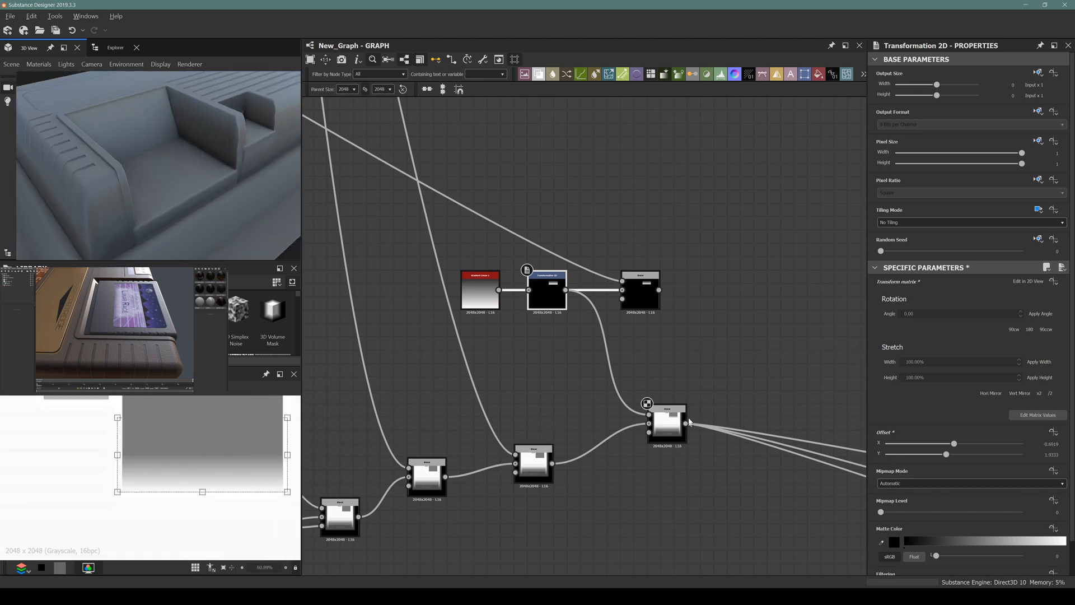
Step: Move the bypassed Multiply Blend node up and aside, directly above the Max (Lighten) Blend
{"action": "scroll", "coordinate": [688, 421], "scroll_direction": "up", "scroll_amount": 3}
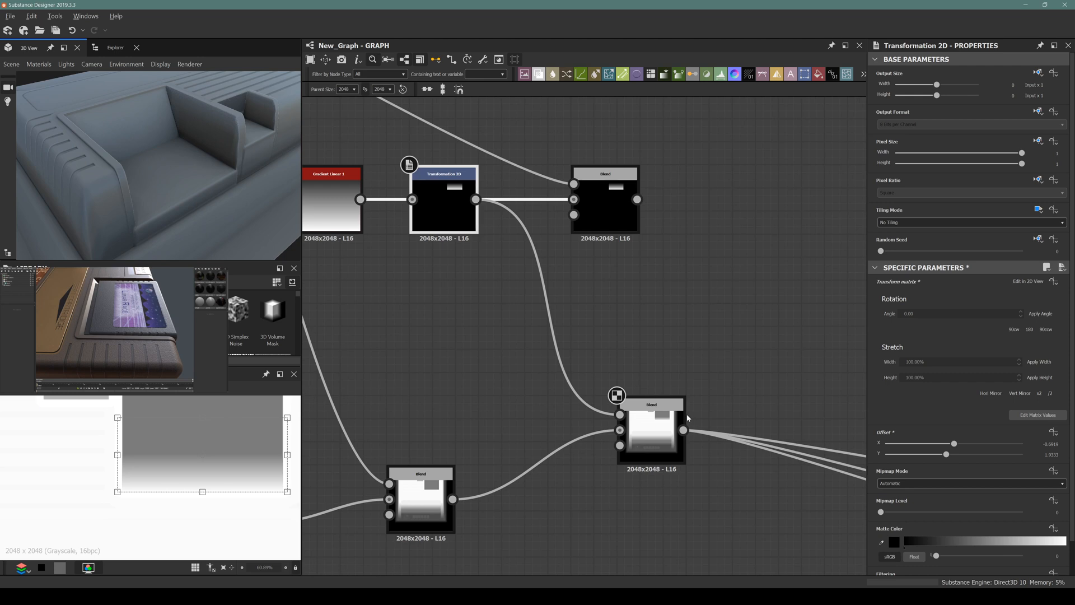
{"action": "middle_click_drag", "start_coordinate": [464, 332], "coordinate": [467, 344]}
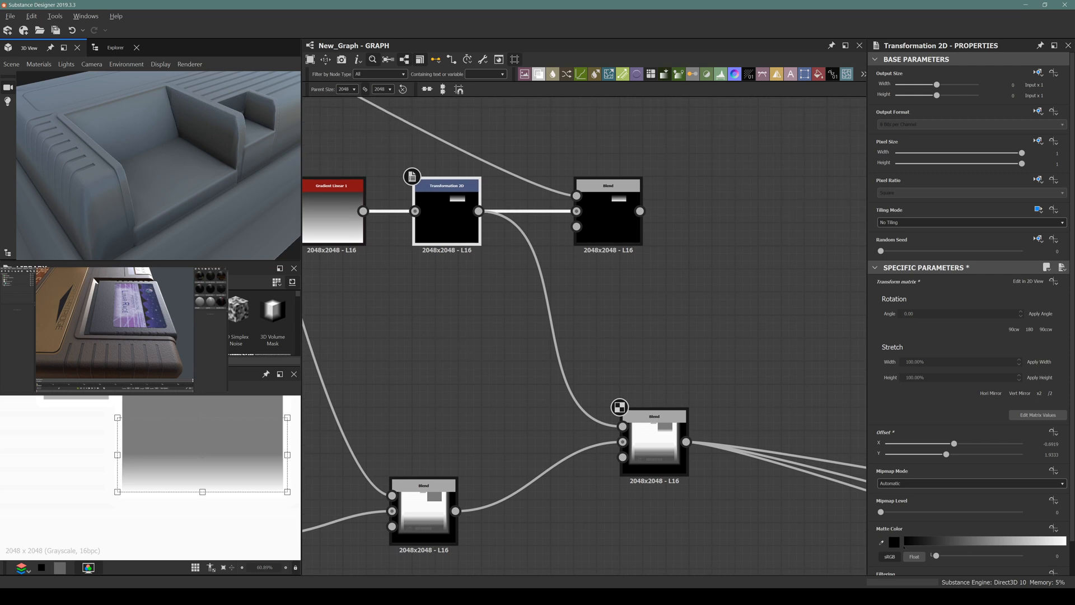
{"action": "scroll", "coordinate": [673, 378], "scroll_direction": "down", "scroll_amount": 6}
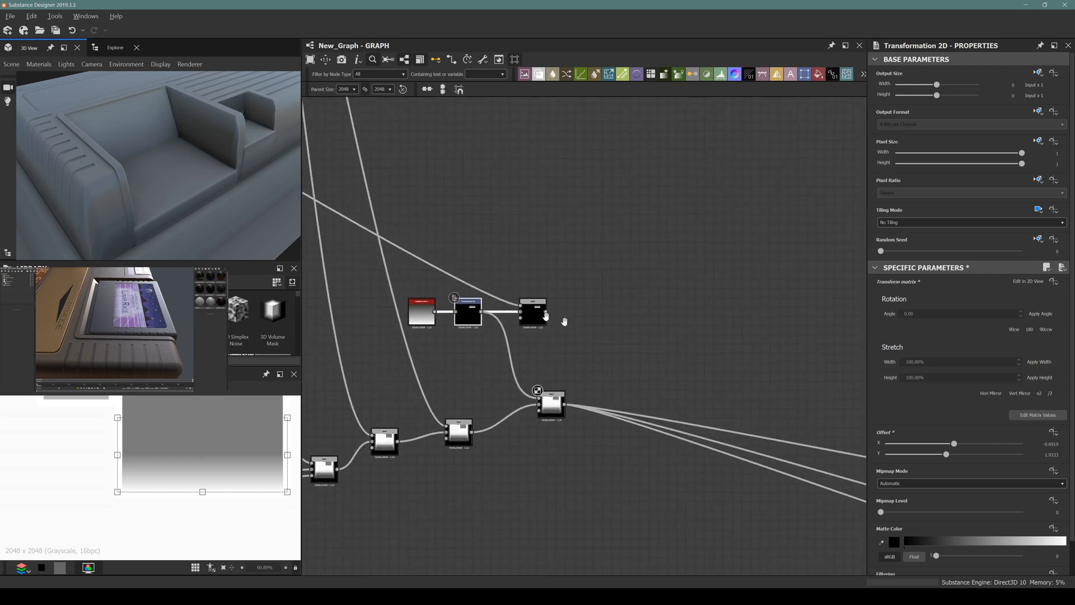
{"action": "mouse_move", "coordinate": [666, 330]}
{"action": "left_mouse_down"}
{"action": "mouse_move", "coordinate": [489, 230]}
{"action": "mouse_move", "coordinate": [684, 302]}
{"action": "left_mouse_up"}
{"action": "scroll", "coordinate": [597, 303], "scroll_direction": "down", "scroll_amount": 8}
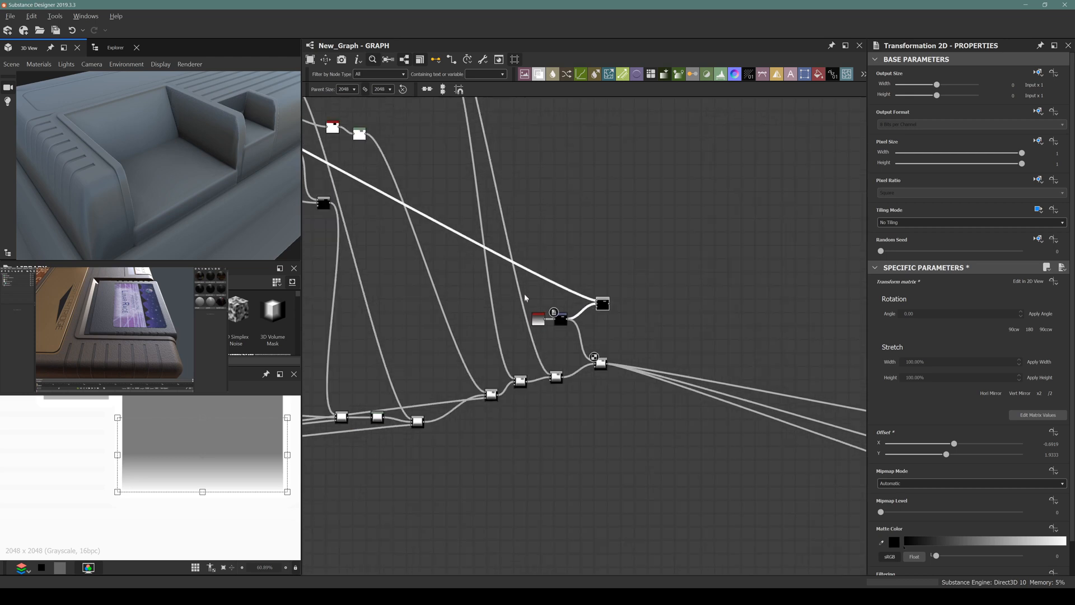
Step: Select the group of recess detail nodes beside the Brass Label frame and enclose them in a new Frame
{"action": "mouse_move", "coordinate": [552, 293]}
{"action": "left_mouse_down"}
{"action": "mouse_move", "coordinate": [660, 338]}
{"action": "mouse_move", "coordinate": [452, 238]}
{"action": "left_mouse_up"}
{"action": "left_click", "coordinate": [407, 147]}
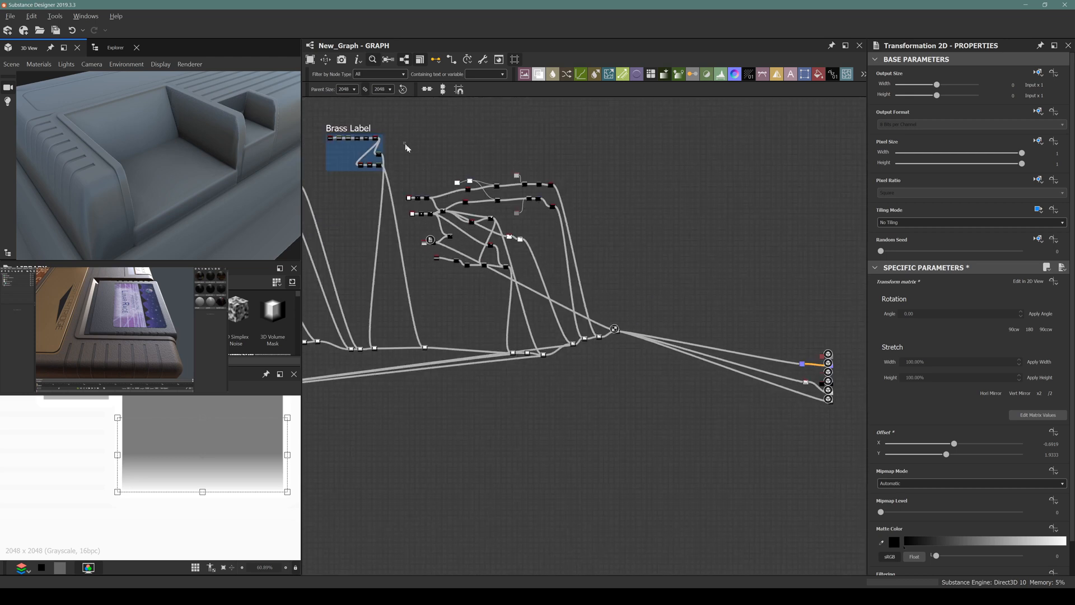
{"action": "left_click_drag", "start_coordinate": [407, 148], "coordinate": [577, 287]}
{"action": "key", "text": "space"}
{"action": "type", "text": "fr"}
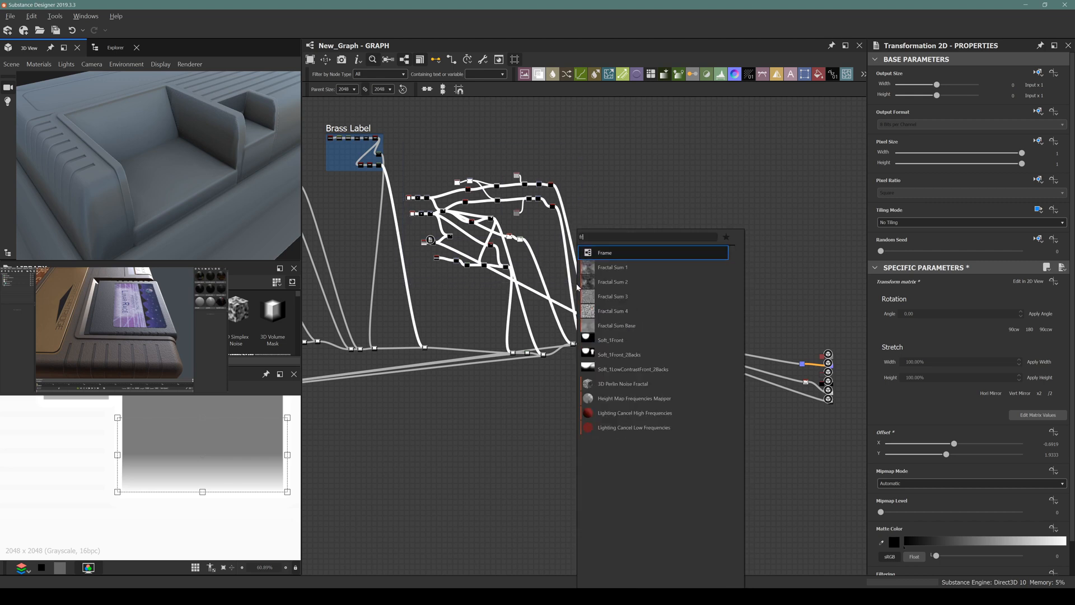
{"action": "type", "text": "ame"}
{"action": "key", "text": "Return"}
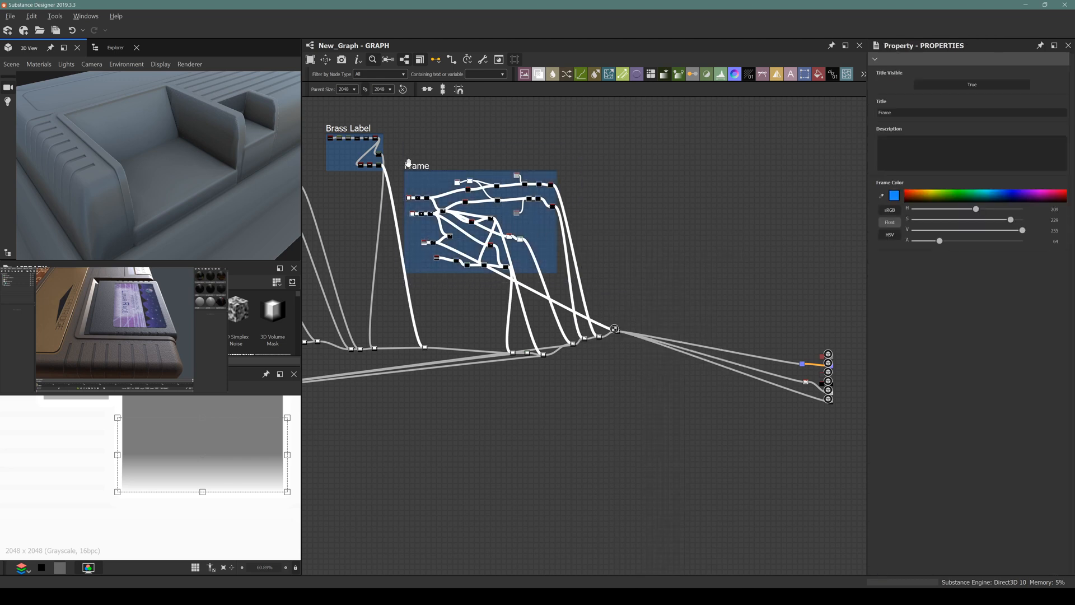
Step: Title the new frame "Cartridge and Eject Button Placement" and place it above and to the right of the Brass Label frame
{"action": "left_click_drag", "start_coordinate": [408, 162], "coordinate": [430, 119]}
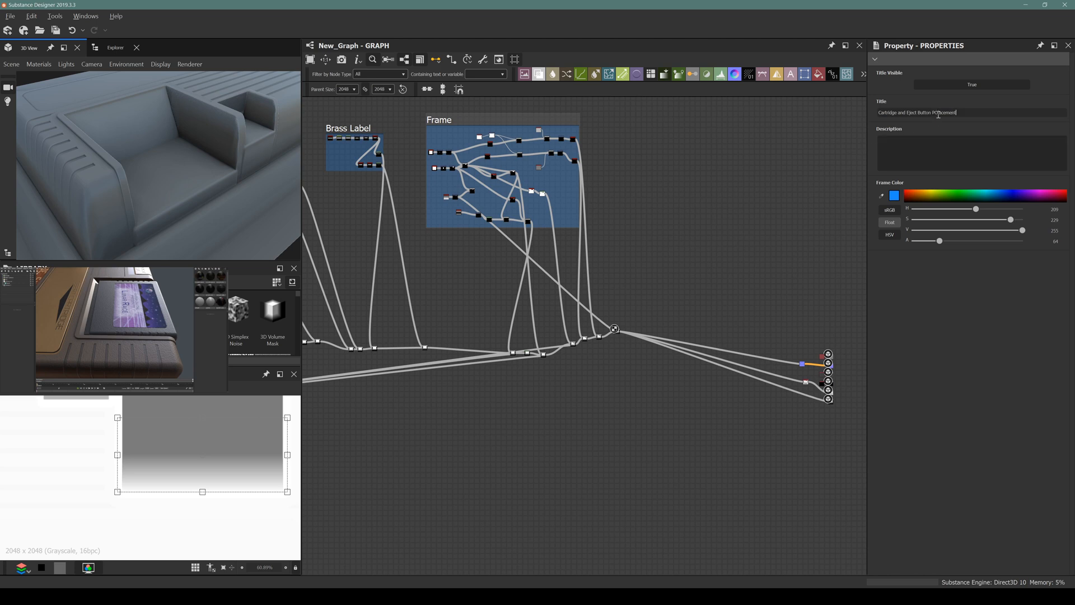
{"action": "key", "text": "Return"}
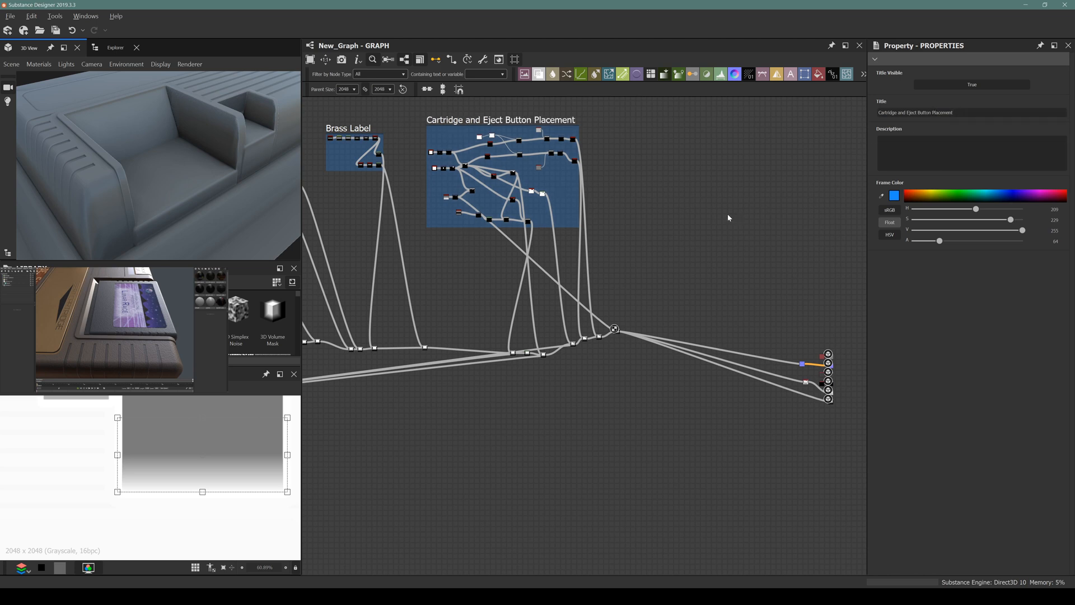
{"action": "middle_click_drag", "start_coordinate": [569, 228], "coordinate": [559, 305]}
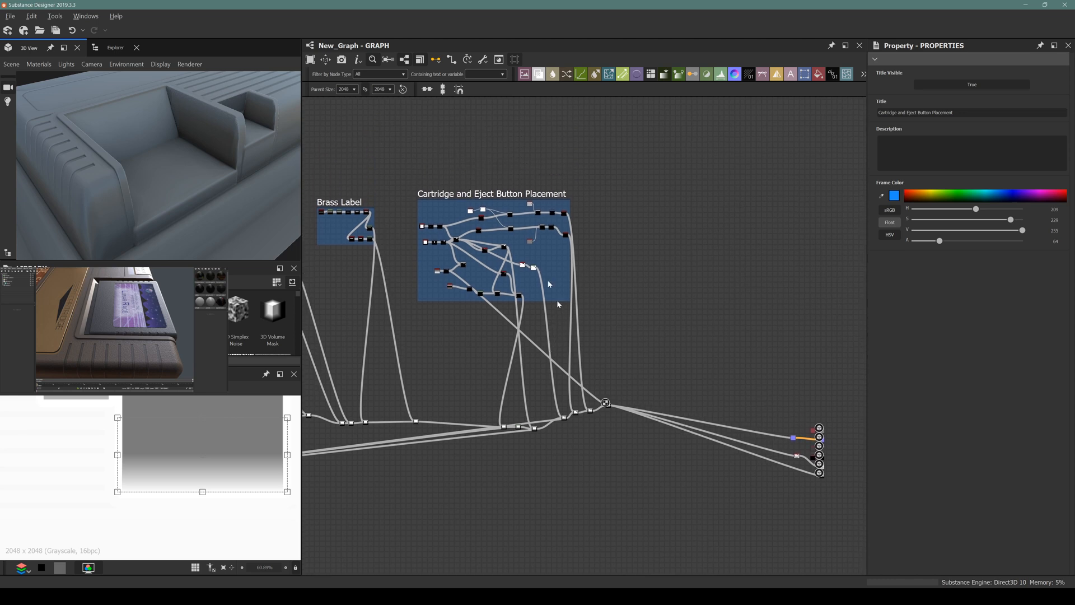
{"action": "middle_click_drag", "start_coordinate": [463, 196], "coordinate": [522, 225]}
{"action": "left_click_drag", "start_coordinate": [527, 223], "coordinate": [499, 191]}
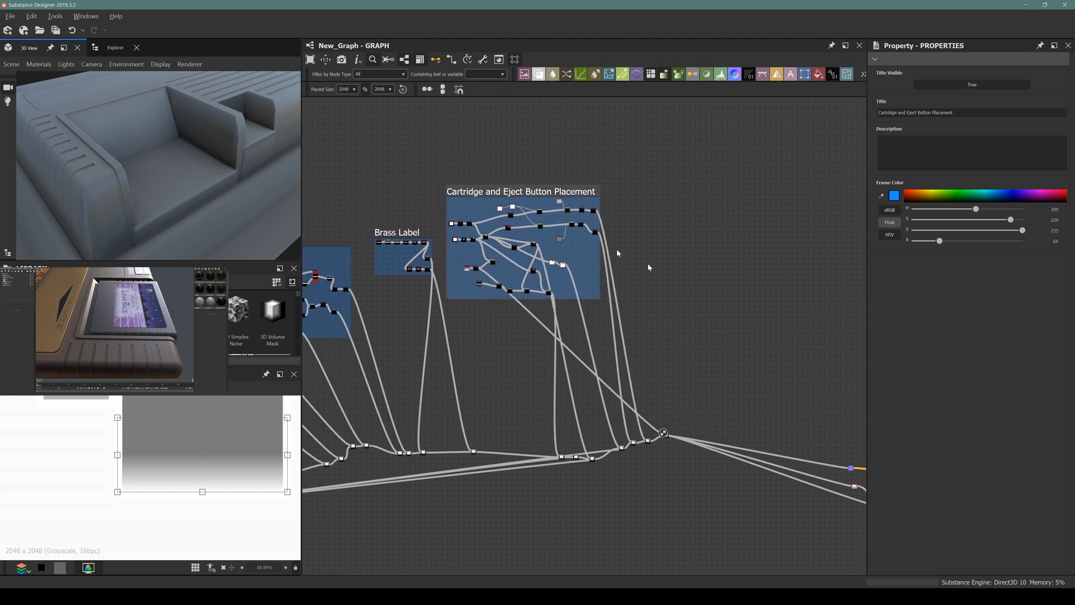
{"action": "middle_click_drag", "start_coordinate": [711, 293], "coordinate": [656, 296]}
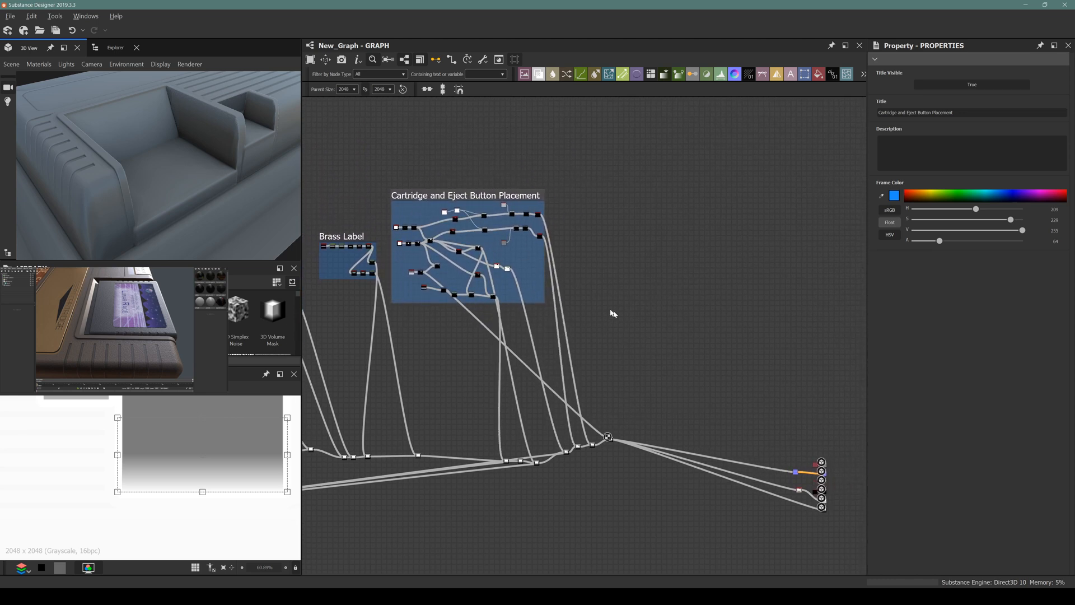
Step: Duplicate the large square's Shape and two Transformation 2D nodes and place the copies just right of the Cartridge and Eject Button Placement frame
{"action": "scroll", "coordinate": [409, 252], "scroll_direction": "up", "scroll_amount": 6}
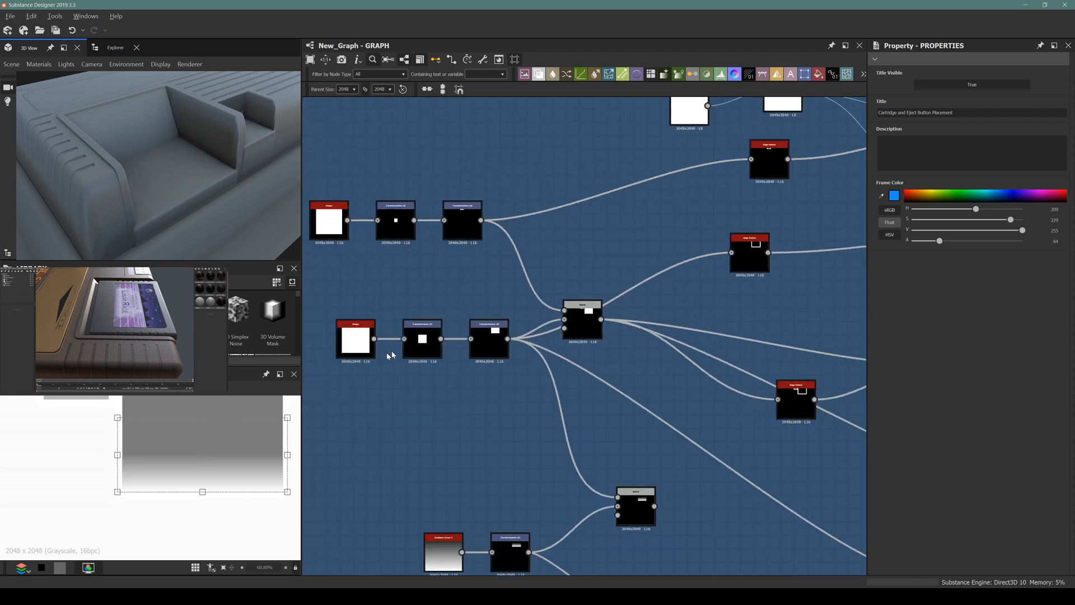
{"action": "left_click_drag", "start_coordinate": [384, 316], "coordinate": [491, 356]}
{"action": "scroll", "coordinate": [492, 356], "scroll_direction": "down", "scroll_amount": 8}
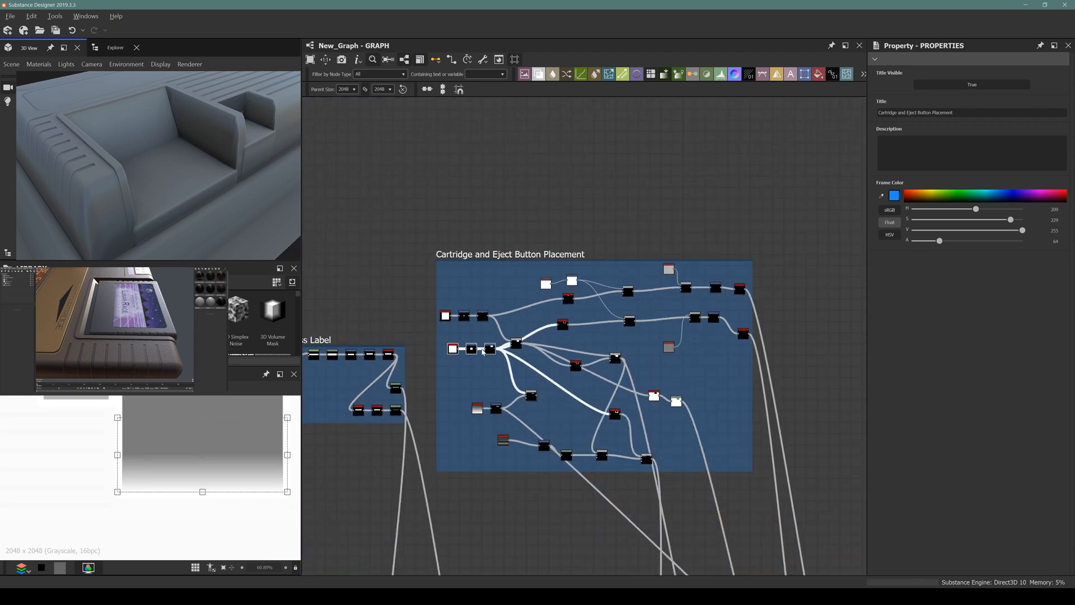
{"action": "scroll", "coordinate": [577, 343], "scroll_direction": "up", "scroll_amount": 5}
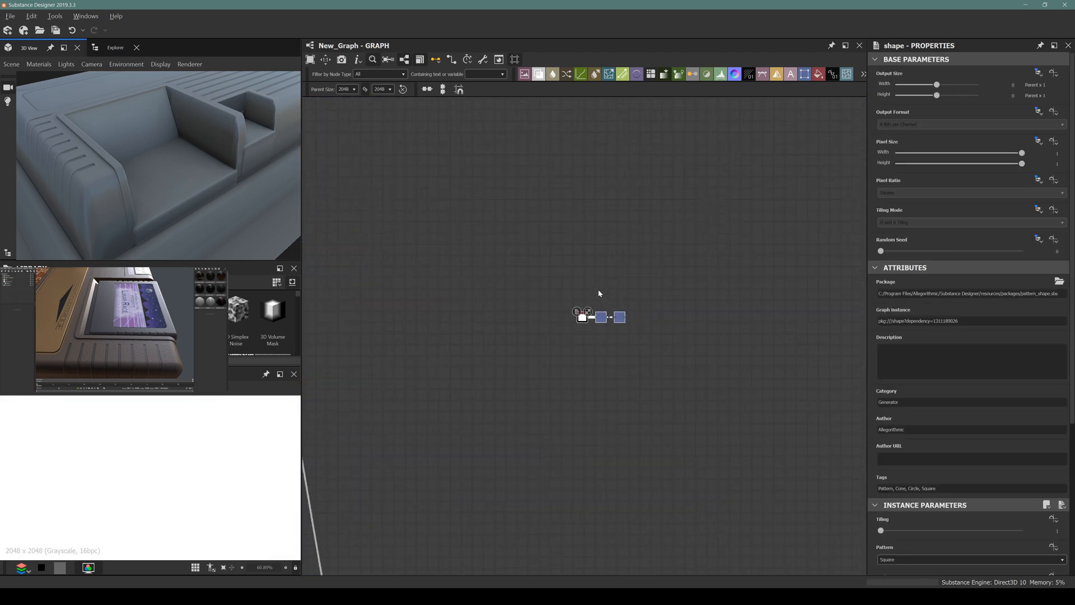
{"action": "left_click_drag", "start_coordinate": [584, 320], "coordinate": [395, 409]}
{"action": "middle_click_drag", "start_coordinate": [417, 476], "coordinate": [499, 310]}
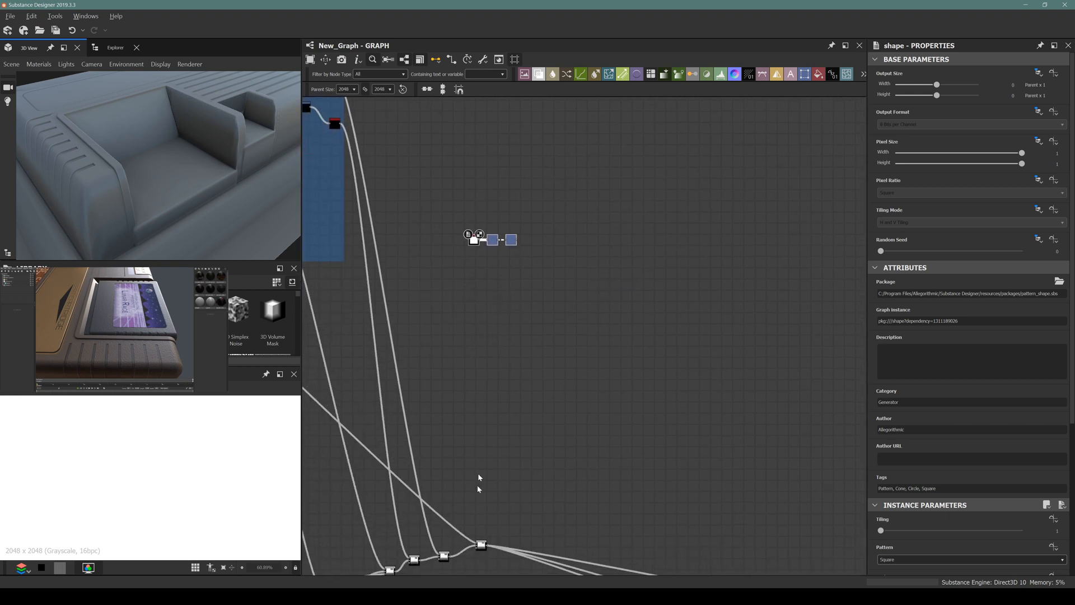
Step: Insert a Blend node after the last Max (Lighten) Blend and connect the duplicated square's final Transformation 2D to its foreground
{"action": "scroll", "coordinate": [482, 498], "scroll_direction": "up", "scroll_amount": 1}
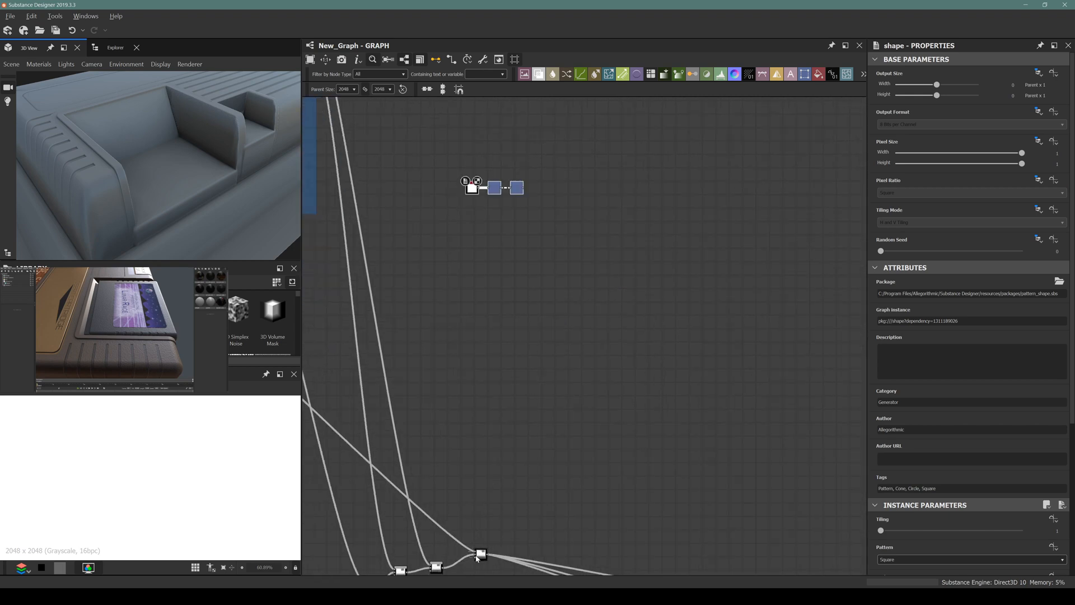
{"action": "left_click", "coordinate": [478, 555]}
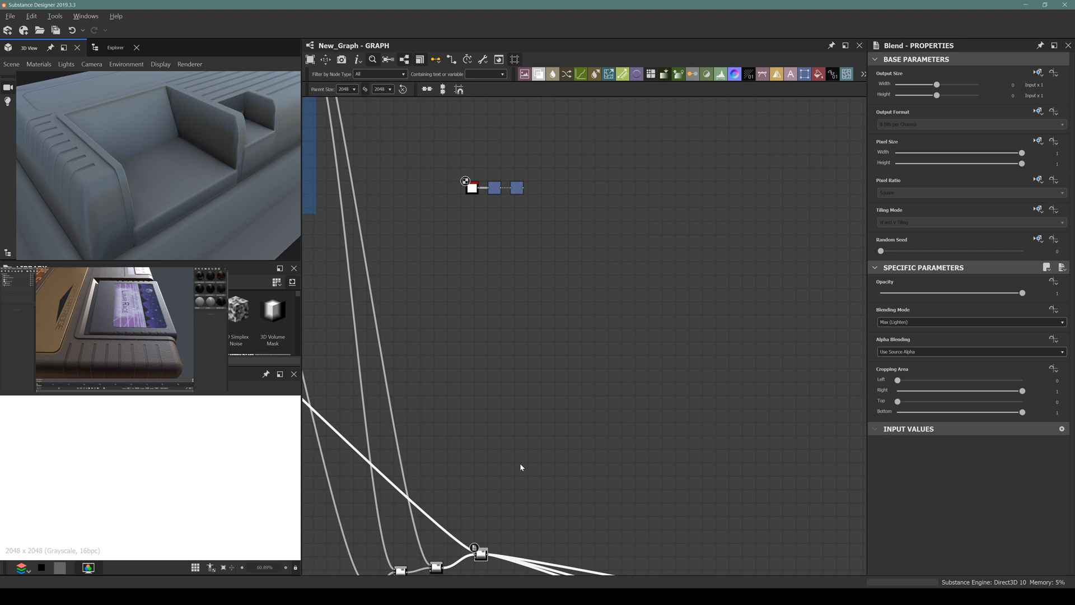
{"action": "key", "text": "space"}
{"action": "type", "text": "blend"}
{"action": "key", "text": "Return"}
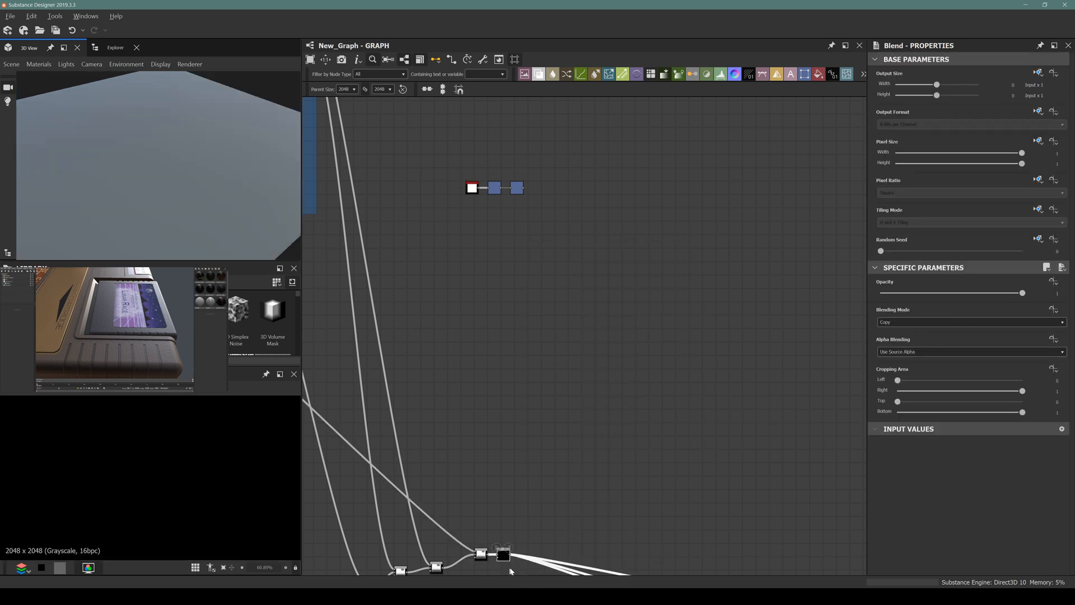
{"action": "left_click_drag", "start_coordinate": [503, 559], "coordinate": [543, 542]}
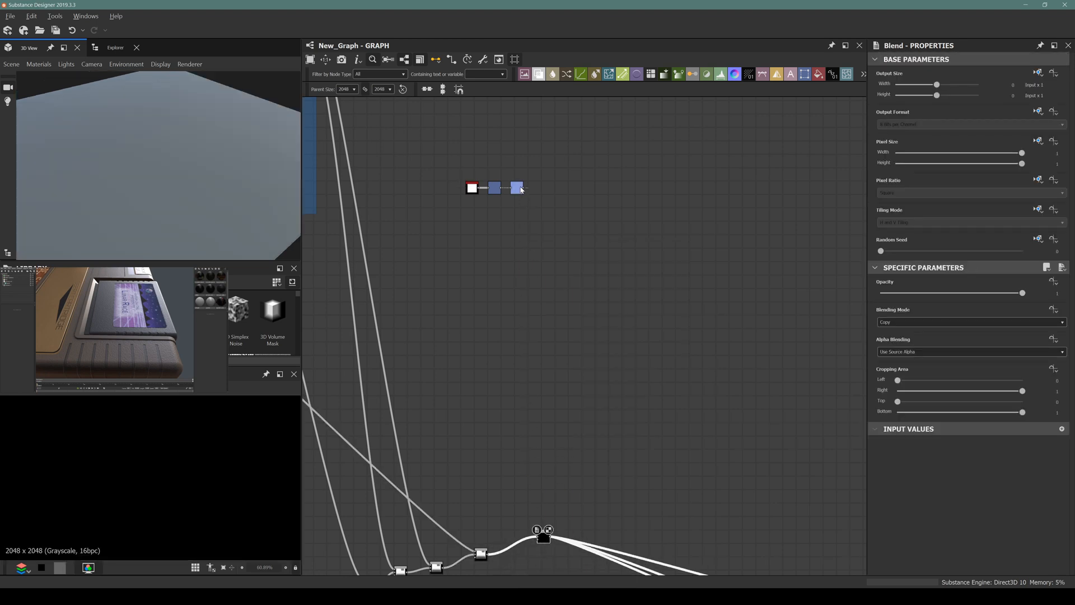
{"action": "left_click_drag", "start_coordinate": [524, 191], "coordinate": [539, 537]}
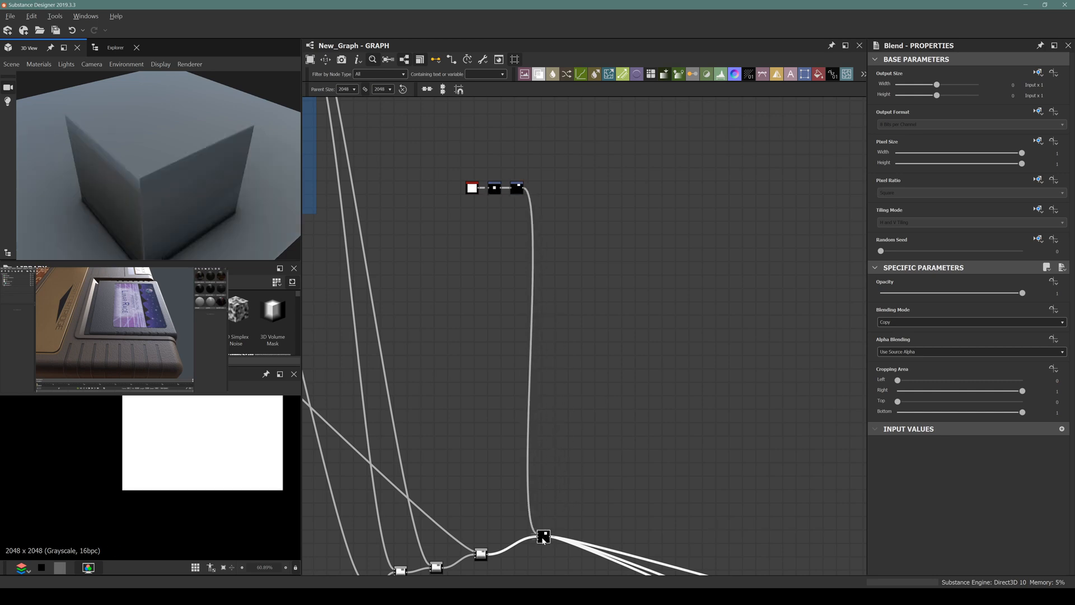
Step: Set the new Blend's blending mode to Max (Lighten) and inspect the cartridge block in 3D
{"action": "left_click", "coordinate": [906, 323]}
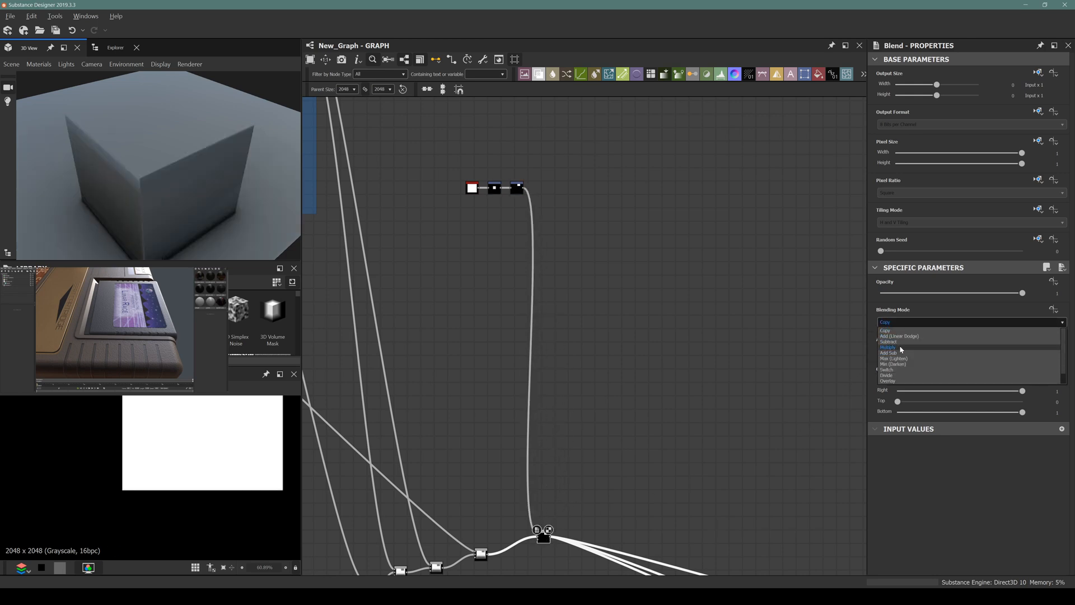
{"action": "left_click", "coordinate": [894, 359]}
{"action": "left_click_drag", "start_coordinate": [168, 185], "coordinate": [108, 208]}
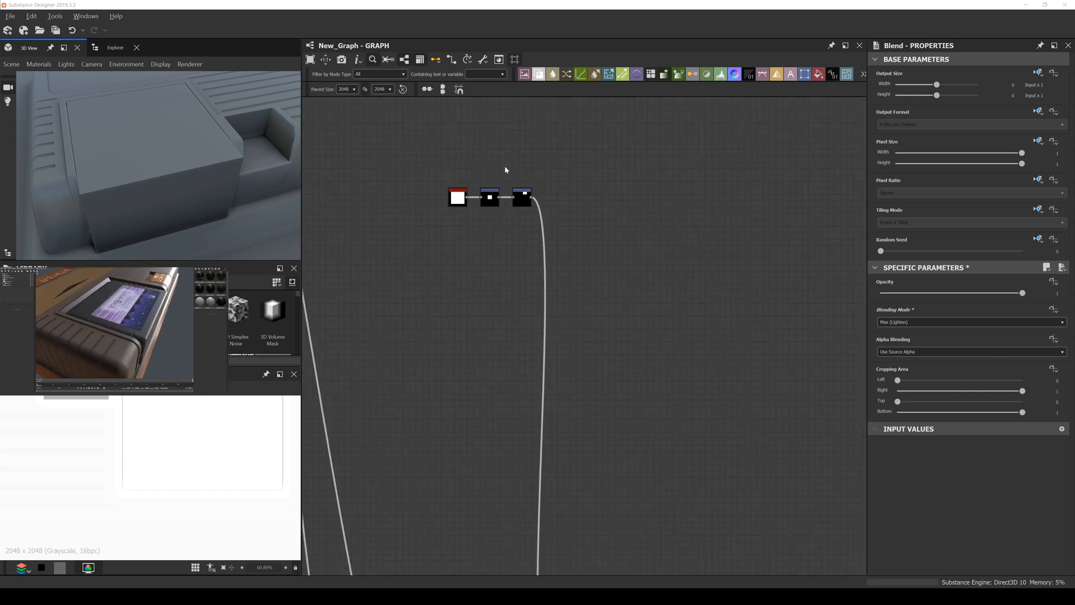
Step: Shift the duplicated square slightly down with its second Transformation 2D, to a Y offset of about 0.2499, and check the block in 3D
{"action": "scroll", "coordinate": [517, 181], "scroll_direction": "up", "scroll_amount": 6}
{"action": "left_click", "coordinate": [324, 213]}
{"action": "left_click_drag", "start_coordinate": [53, 162], "coordinate": [250, 218]}
{"action": "scroll", "coordinate": [905, 436], "scroll_direction": "down", "scroll_amount": 3}
{"action": "scroll", "coordinate": [905, 436], "scroll_direction": "down", "scroll_amount": 5}
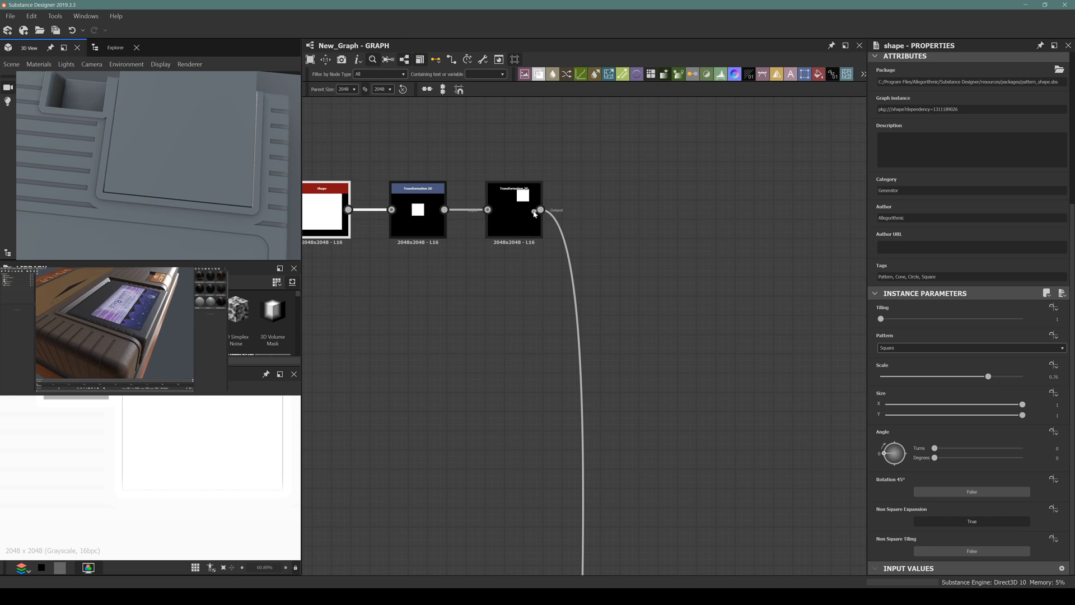
{"action": "left_click", "coordinate": [515, 221]}
{"action": "scroll", "coordinate": [221, 419], "scroll_direction": "down", "scroll_amount": 7}
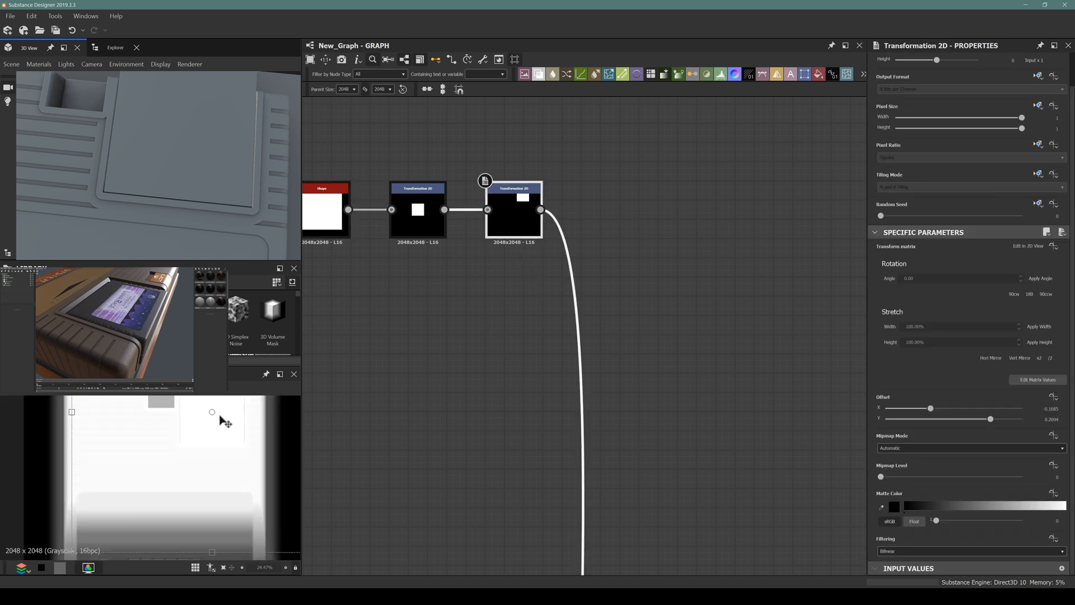
{"action": "middle_click_drag", "start_coordinate": [220, 419], "coordinate": [187, 448]}
{"action": "scroll", "coordinate": [168, 452], "scroll_direction": "up", "scroll_amount": 5}
{"action": "left_click_drag", "start_coordinate": [138, 452], "coordinate": [144, 455]}
{"action": "scroll", "coordinate": [147, 459], "scroll_direction": "down", "scroll_amount": 5}
{"action": "scroll", "coordinate": [145, 457], "scroll_direction": "up", "scroll_amount": 4}
{"action": "middle_click_drag", "start_coordinate": [132, 443], "coordinate": [131, 457]}
{"action": "left_click_drag", "start_coordinate": [131, 456], "coordinate": [132, 457]}
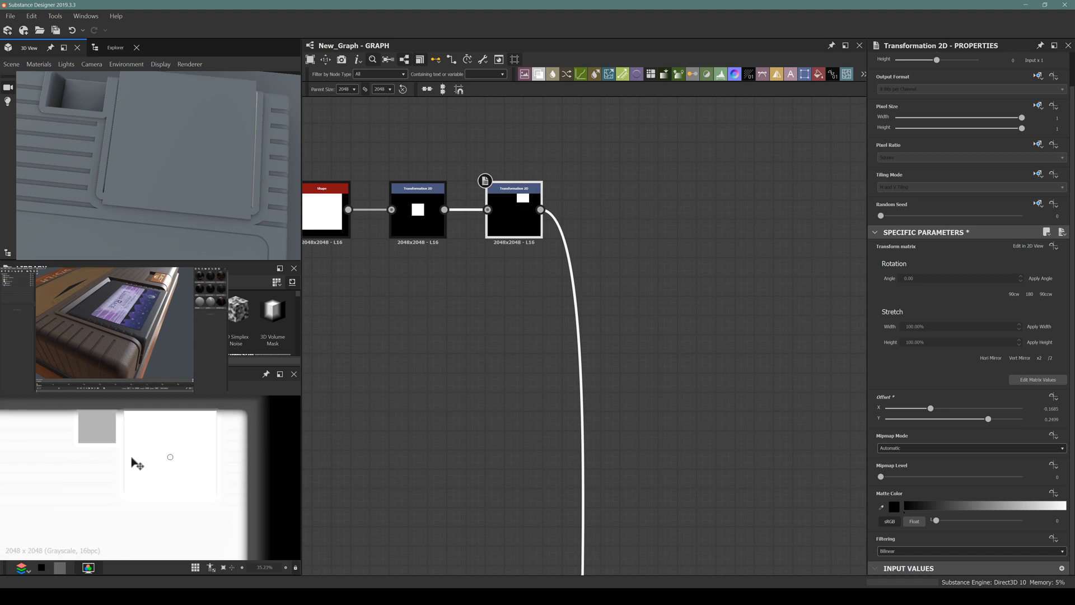
{"action": "mouse_move", "coordinate": [229, 209]}
{"action": "left_mouse_down"}
{"action": "mouse_move", "coordinate": [120, 211]}
{"action": "mouse_move", "coordinate": [235, 213]}
{"action": "left_mouse_up"}
Step: Set the stretch width and height of the duplicated square's first Transformation 2D to 95% and check the gaps around the block
{"action": "left_click", "coordinate": [338, 211]}
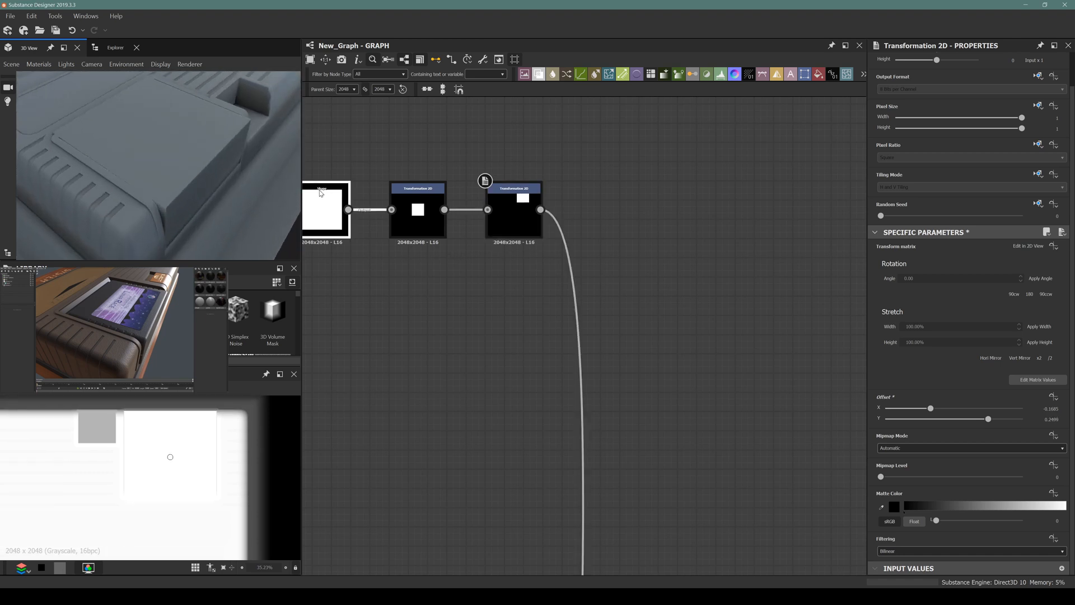
{"action": "left_click", "coordinate": [417, 209]}
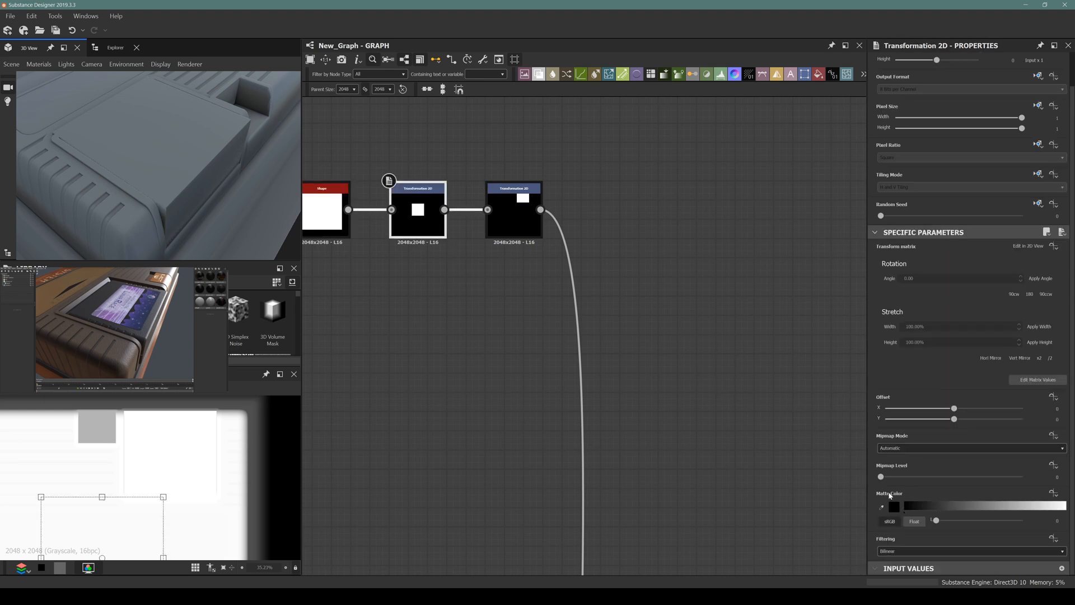
{"action": "left_click", "coordinate": [924, 327]}
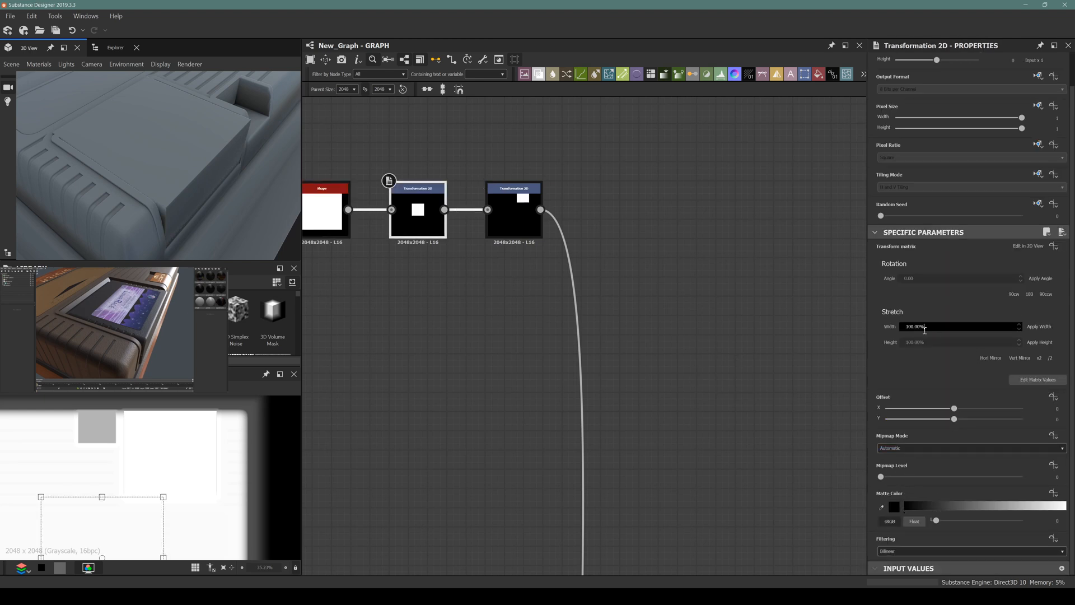
{"action": "left_click", "coordinate": [926, 342]}
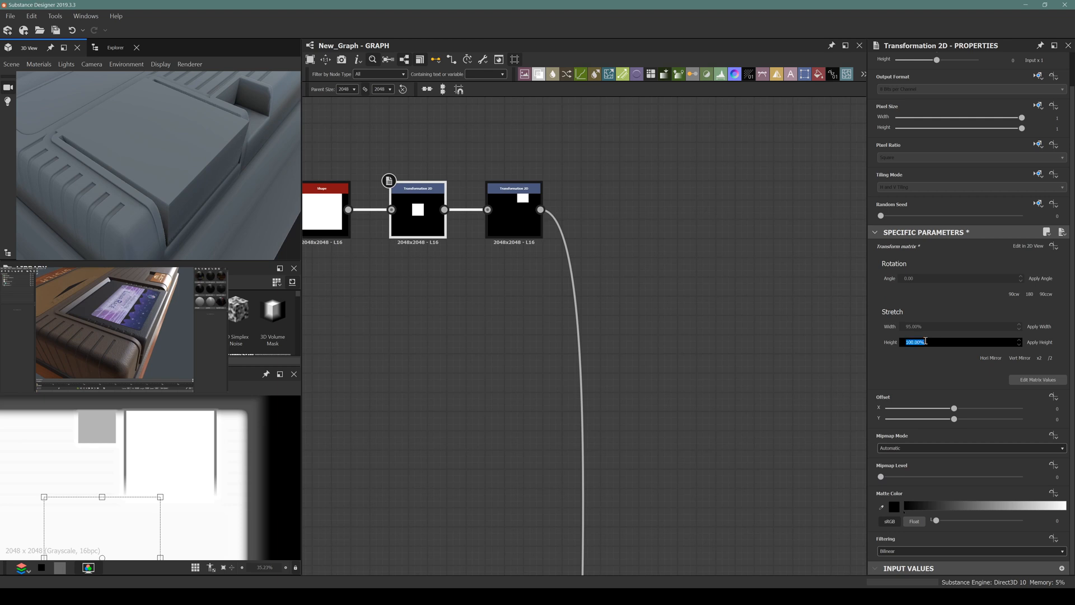
{"action": "type", "text": "95"}
{"action": "key", "text": "Return"}
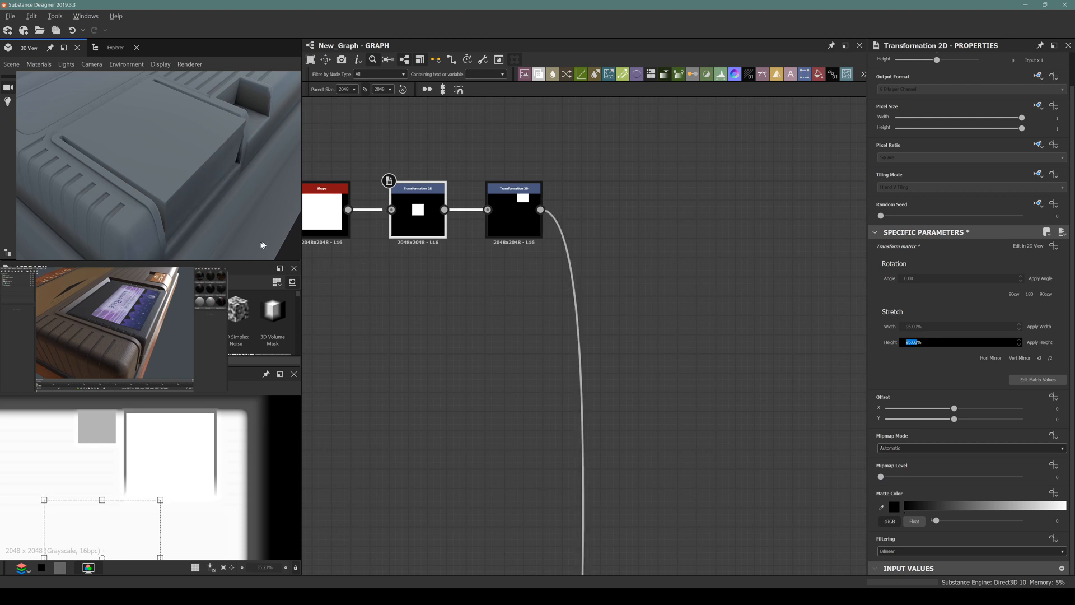
{"action": "left_click_drag", "start_coordinate": [160, 203], "coordinate": [298, 254]}
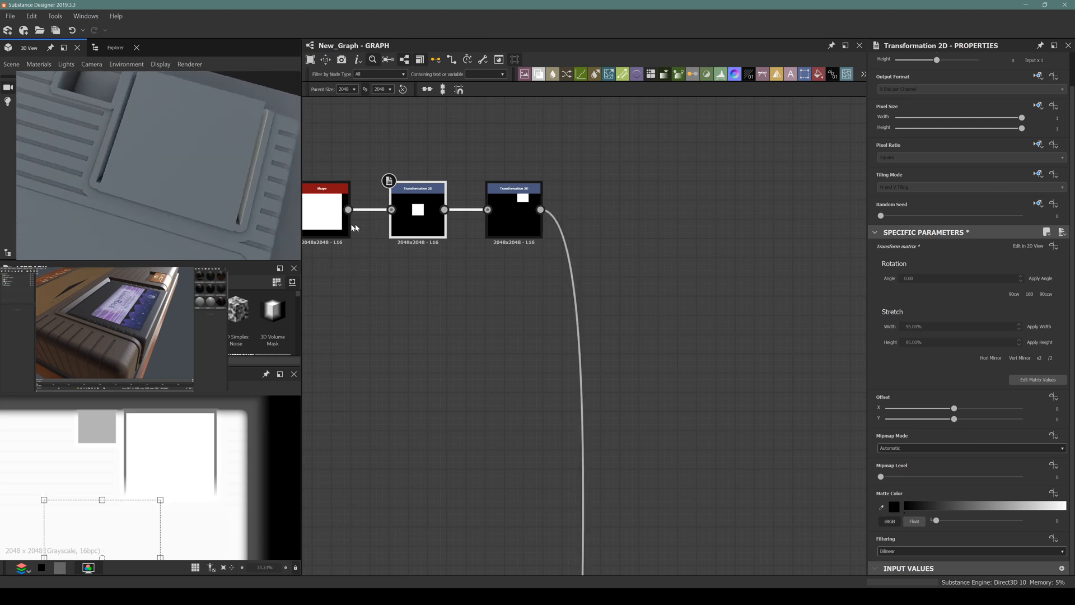
Step: Reduce the duplicated Shape's Y size to 0.9 while checking the block's fit in the recess in 3D
{"action": "left_click", "coordinate": [336, 225]}
{"action": "scroll", "coordinate": [956, 461], "scroll_direction": "down", "scroll_amount": 1}
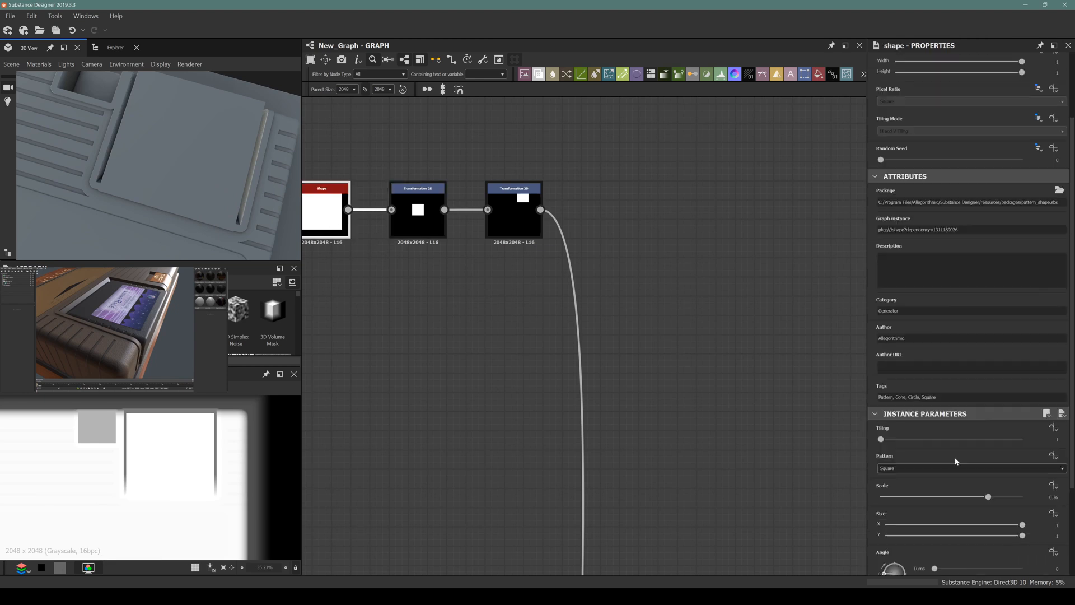
{"action": "scroll", "coordinate": [955, 461], "scroll_direction": "down", "scroll_amount": 1}
{"action": "left_click_drag", "start_coordinate": [1001, 482], "coordinate": [1002, 480]}
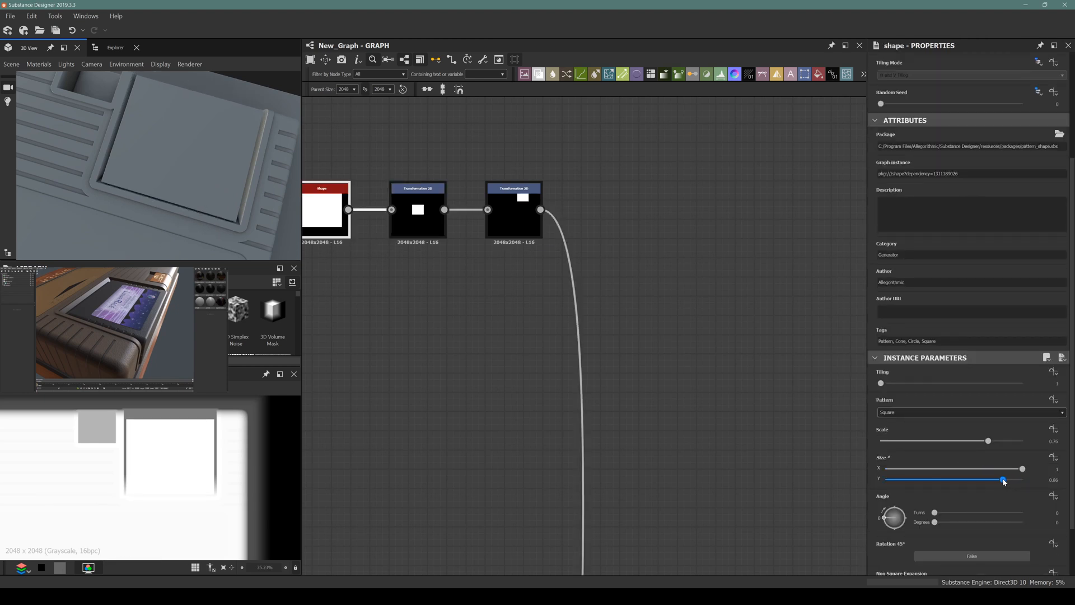
{"action": "left_click_drag", "start_coordinate": [196, 200], "coordinate": [17, 129]}
{"action": "middle_click_drag", "start_coordinate": [332, 209], "coordinate": [436, 243]}
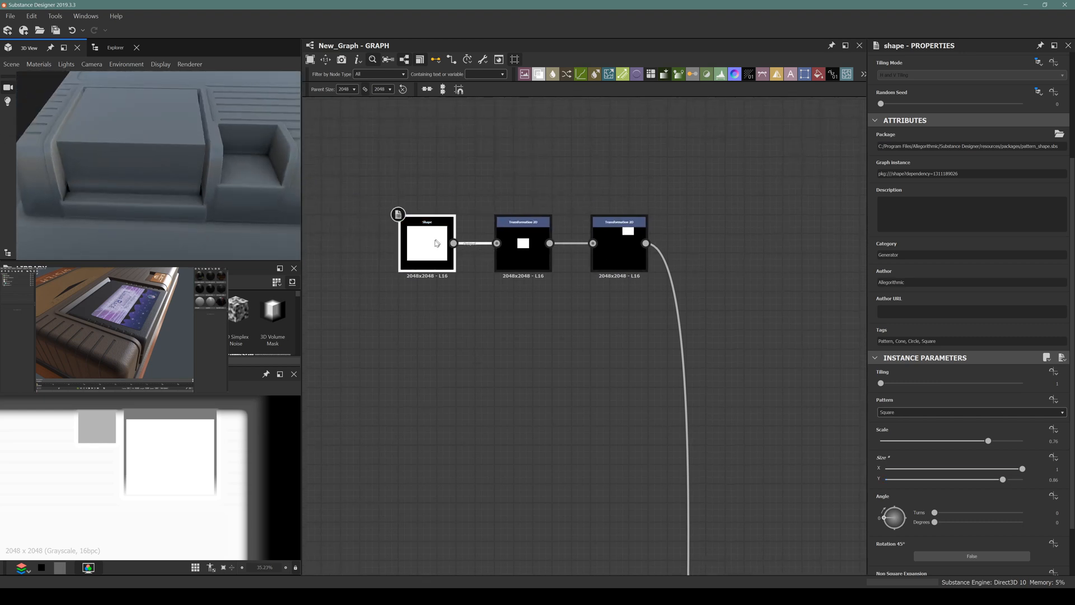
{"action": "left_click", "coordinate": [1010, 482]}
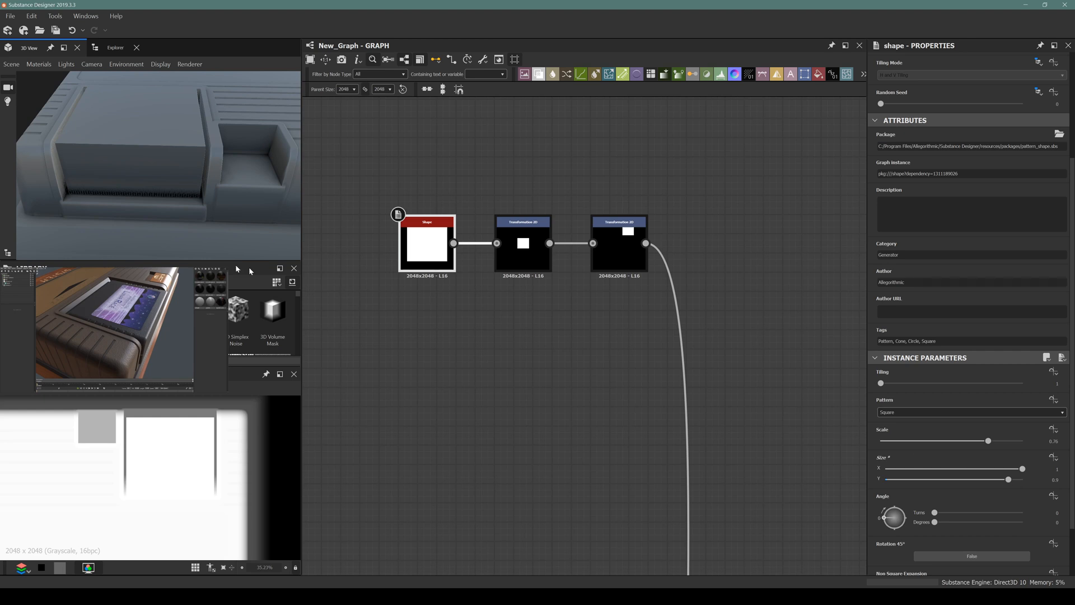
{"action": "left_click_drag", "start_coordinate": [102, 162], "coordinate": [263, 204]}
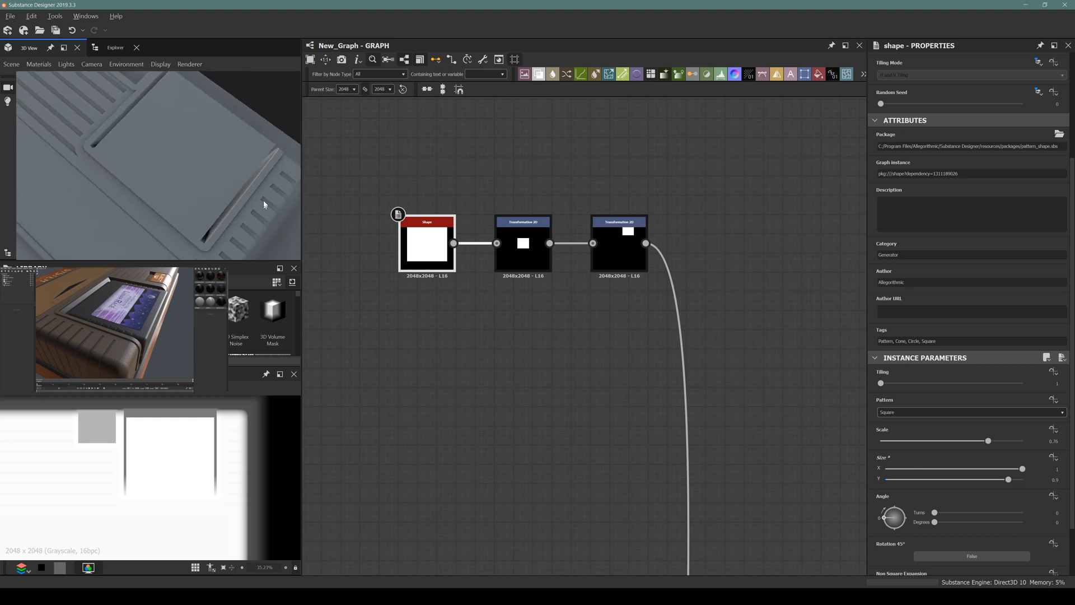
Step: Nudge the duplicated square up with its second Transformation 2D to a Y offset of about 0.2616
{"action": "left_click", "coordinate": [619, 247]}
{"action": "left_click_drag", "start_coordinate": [150, 493], "coordinate": [150, 490]}
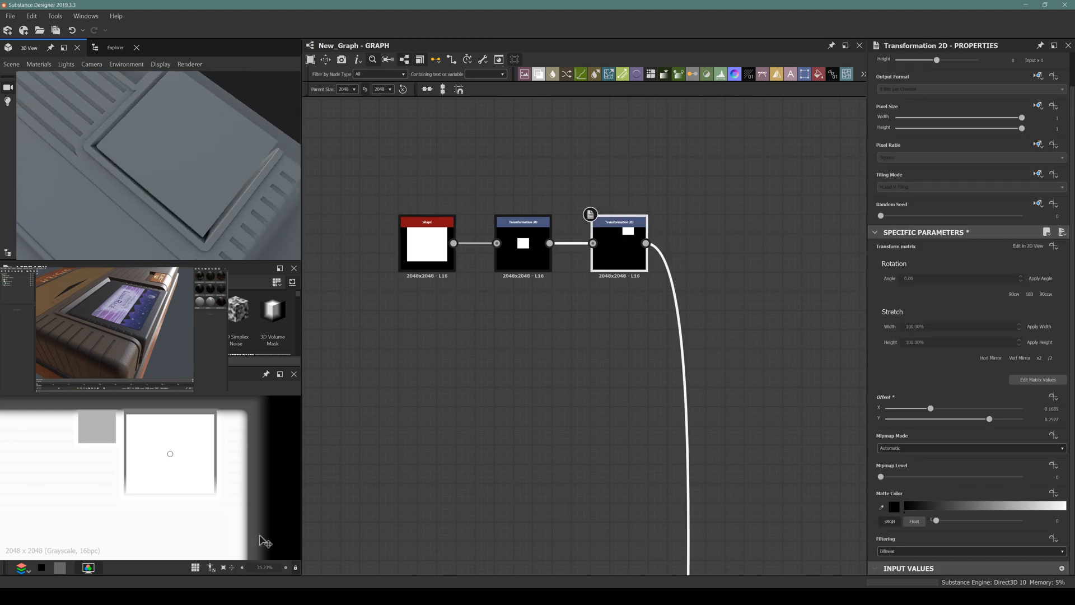
{"action": "left_click_drag", "start_coordinate": [260, 538], "coordinate": [260, 535]}
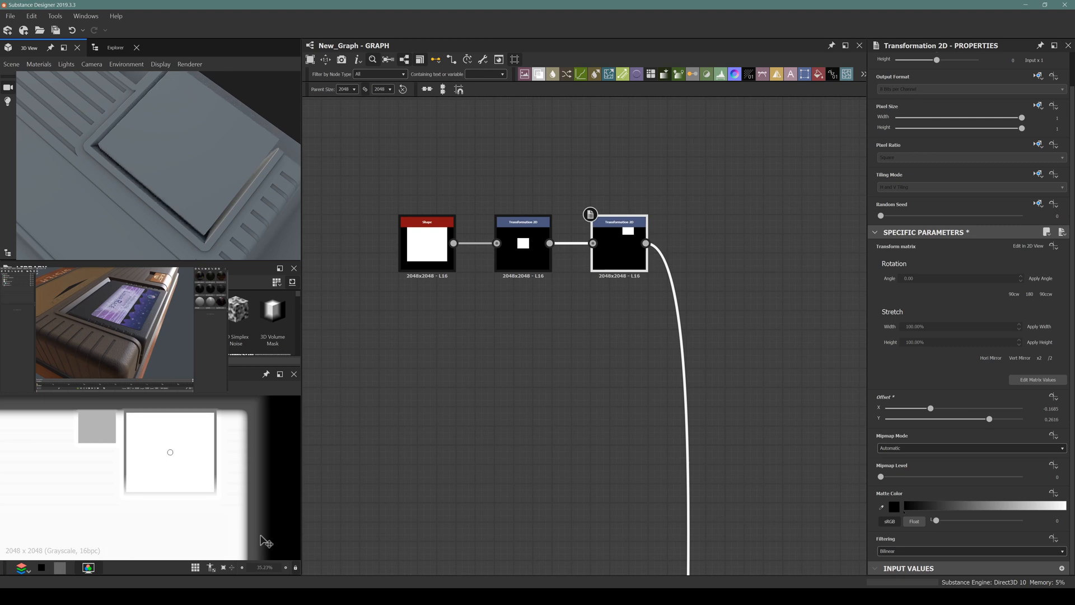
Step: Set the duplicated Shape's Y size to 0.93 and reselect the second Transformation 2D
{"action": "left_click", "coordinate": [427, 247]}
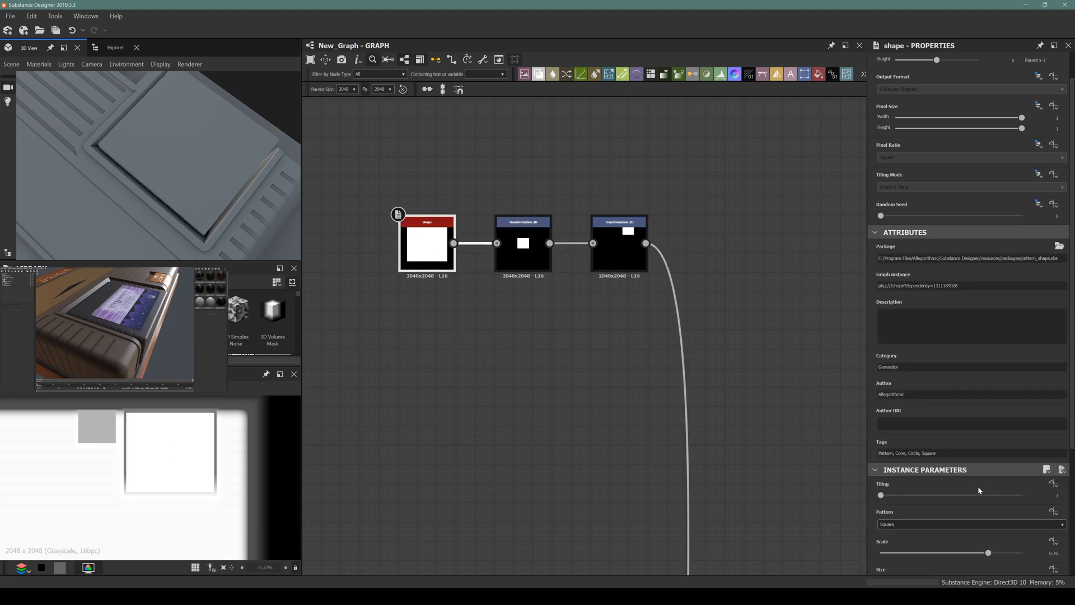
{"action": "left_click_drag", "start_coordinate": [1008, 479], "coordinate": [1012, 480]}
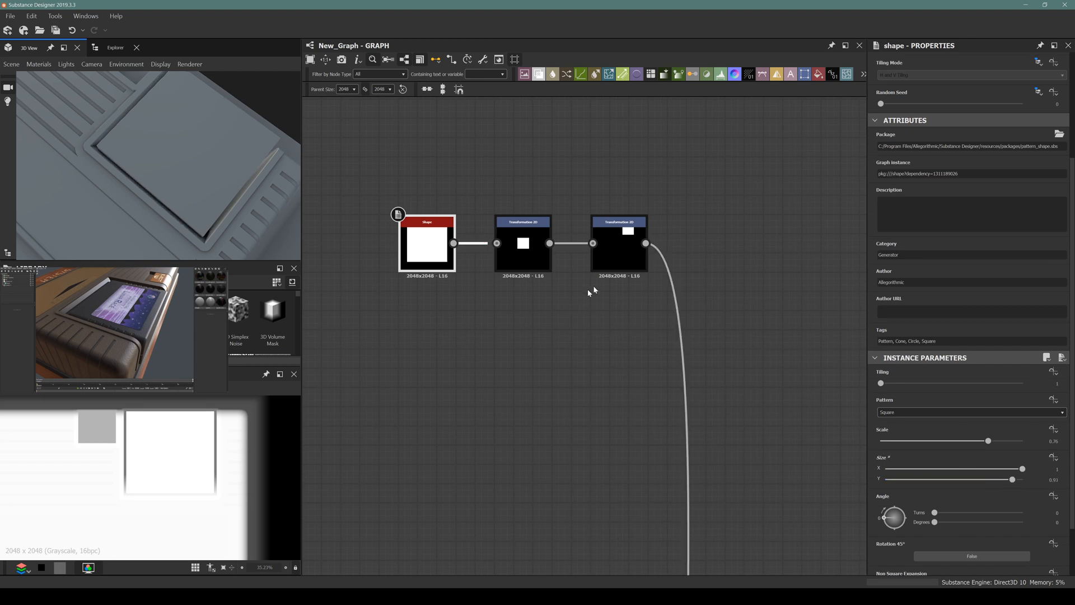
{"action": "left_click", "coordinate": [631, 248]}
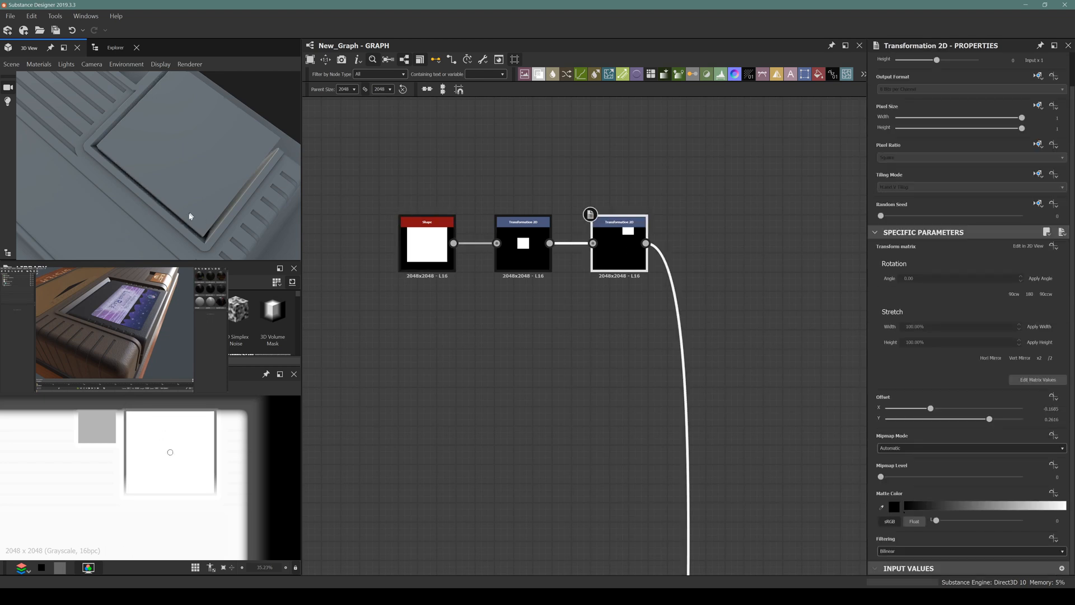
{"action": "left_click_drag", "start_coordinate": [209, 173], "coordinate": [112, 184]}
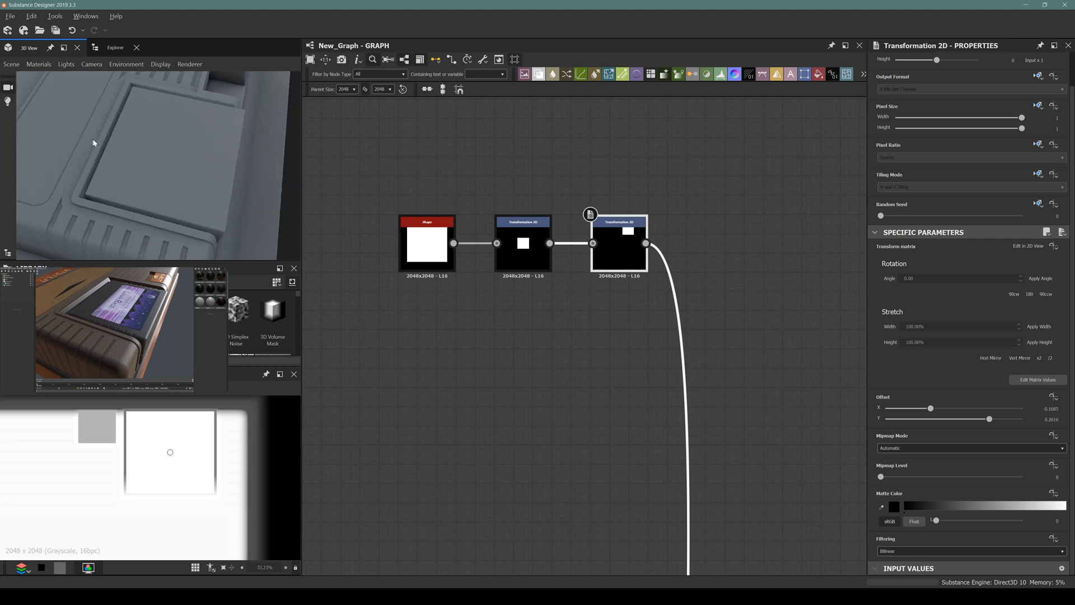
{"action": "left_click_drag", "start_coordinate": [149, 447], "coordinate": [152, 449]}
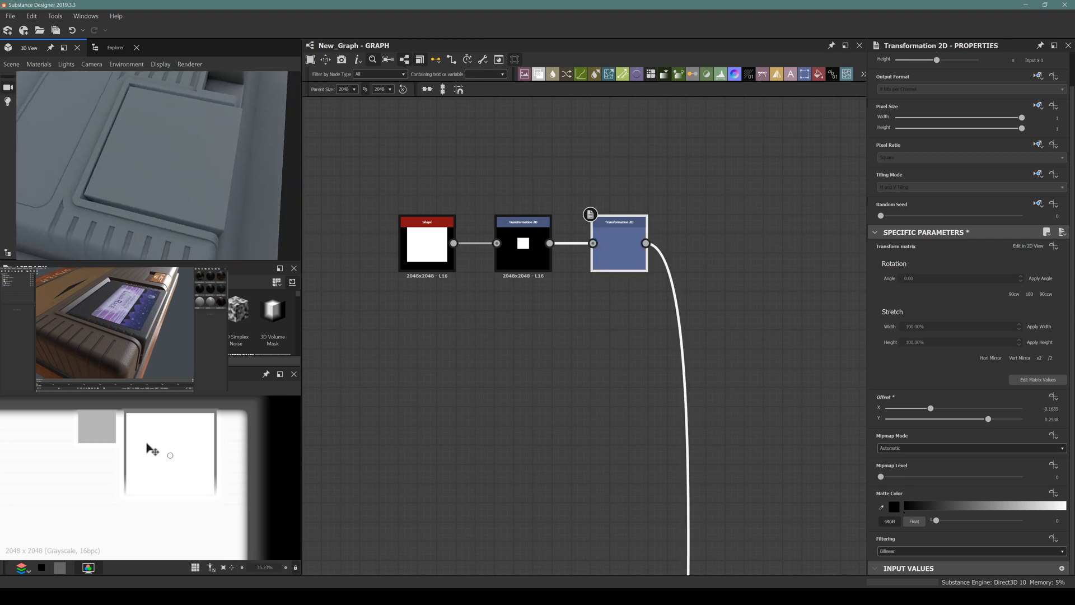
{"action": "key", "text": "ctrl+z"}
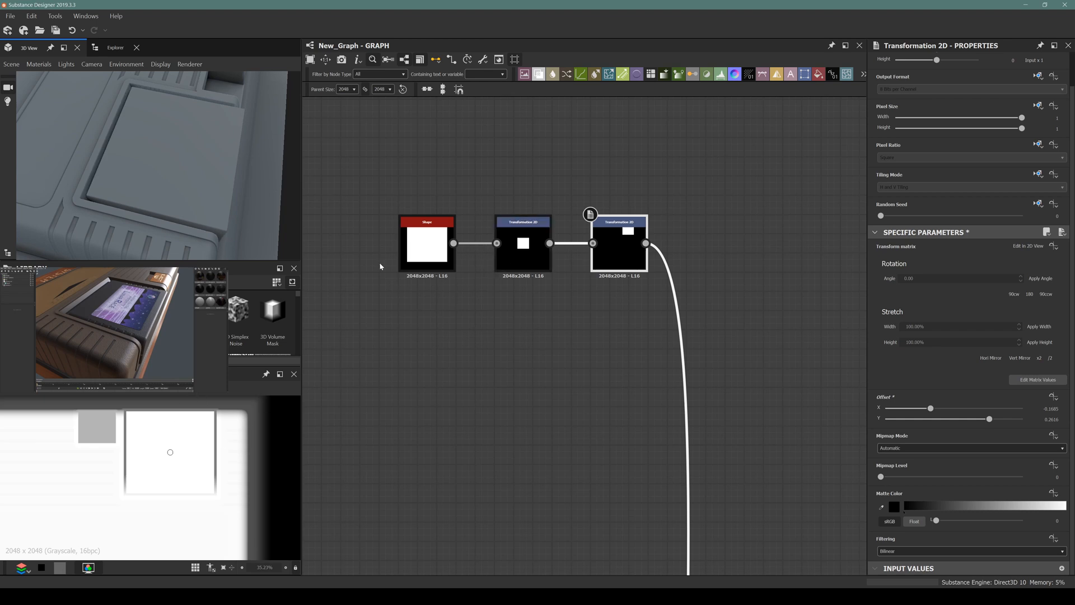
Step: Set the duplicated Shape's Y size to 1 and nudge the block to a Y offset of about 0.2538 with the second Transformation 2D
{"action": "left_click", "coordinate": [424, 252]}
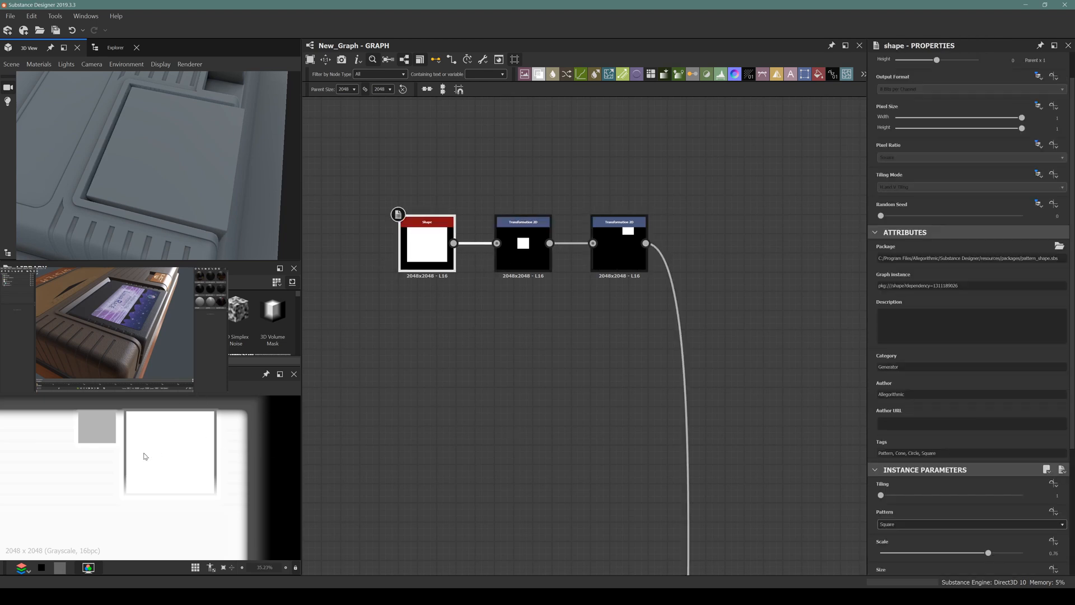
{"action": "left_click_drag", "start_coordinate": [147, 193], "coordinate": [203, 197]}
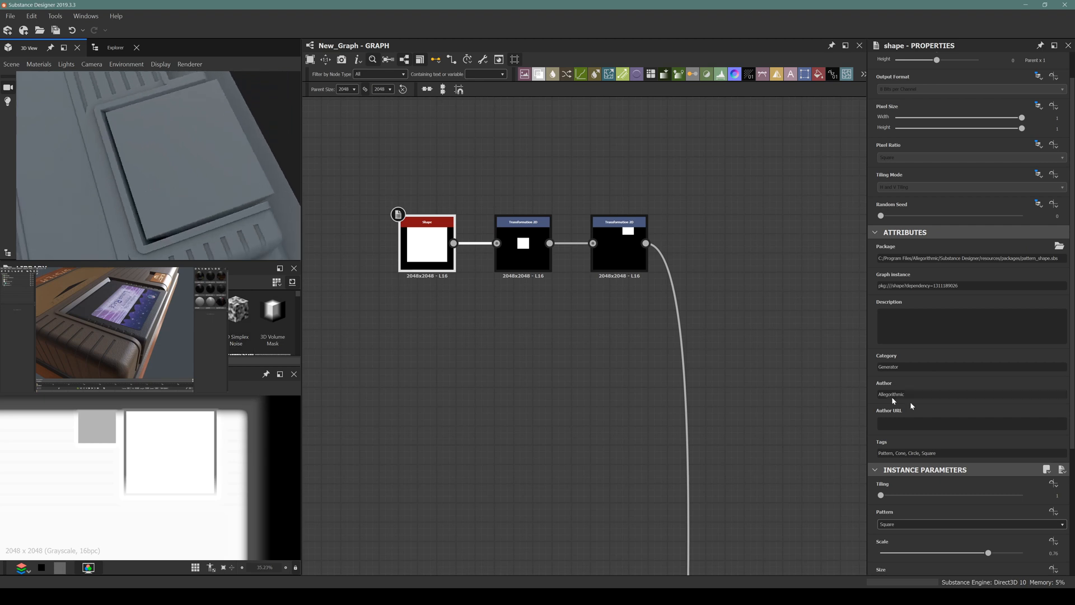
{"action": "scroll", "coordinate": [996, 521], "scroll_direction": "down", "scroll_amount": 3}
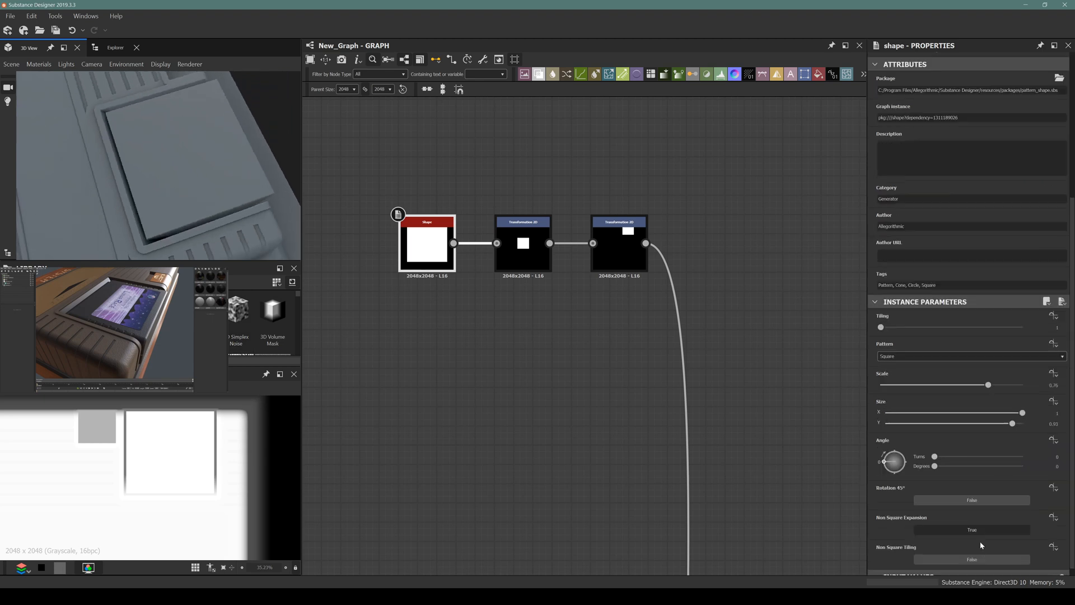
{"action": "left_click_drag", "start_coordinate": [1012, 427], "coordinate": [1029, 424]}
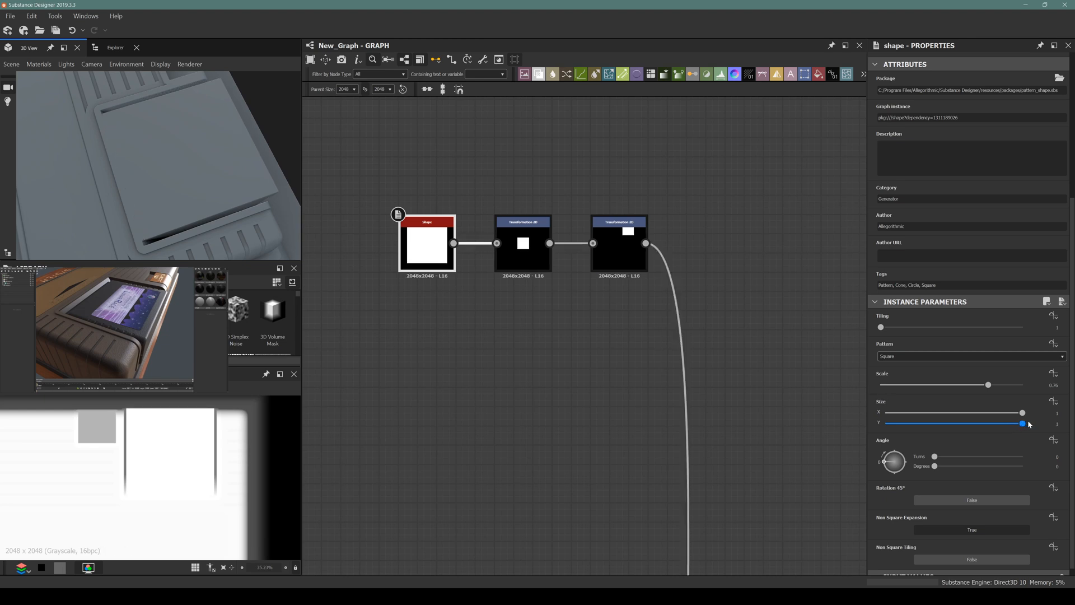
{"action": "left_click_drag", "start_coordinate": [149, 153], "coordinate": [64, 92]}
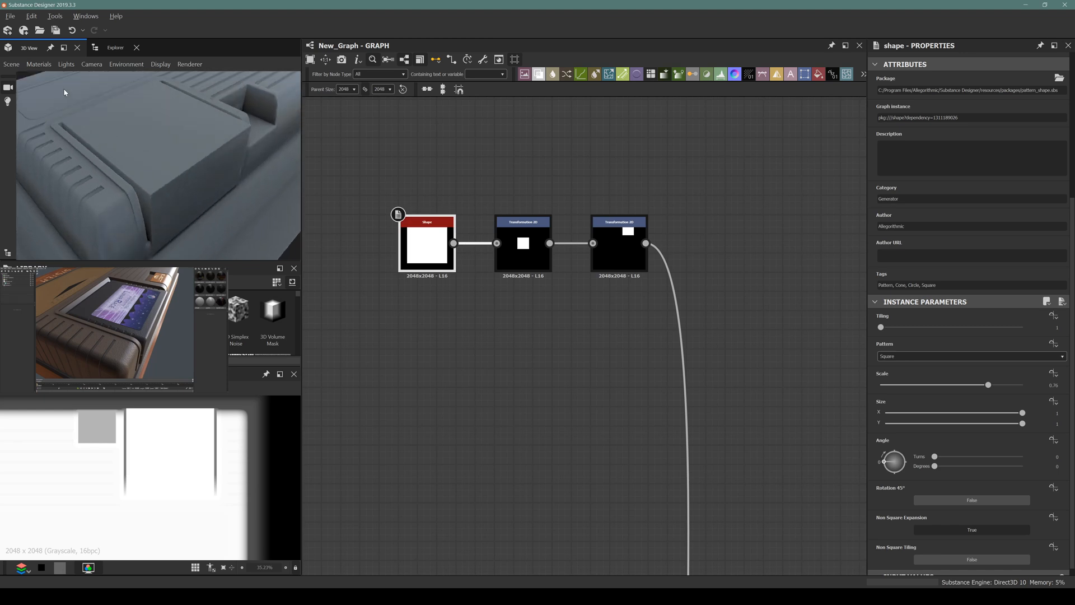
{"action": "left_click", "coordinate": [619, 249]}
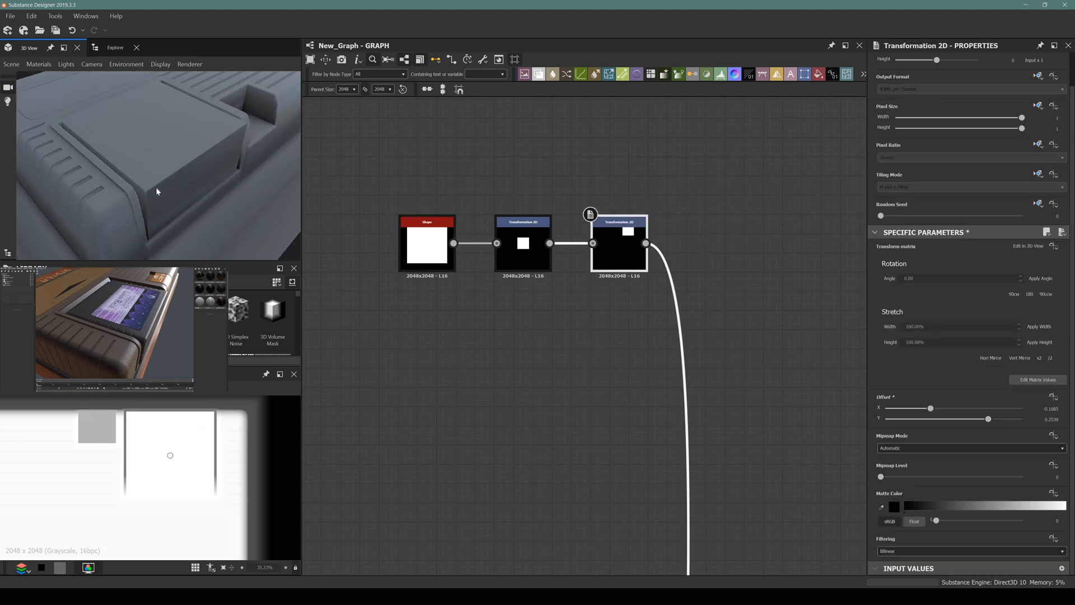
{"action": "mouse_move", "coordinate": [157, 191]}
{"action": "left_mouse_down"}
{"action": "mouse_move", "coordinate": [211, 220]}
{"action": "mouse_move", "coordinate": [324, 199]}
{"action": "mouse_move", "coordinate": [156, 153]}
{"action": "mouse_move", "coordinate": [149, 196]}
{"action": "left_mouse_up"}
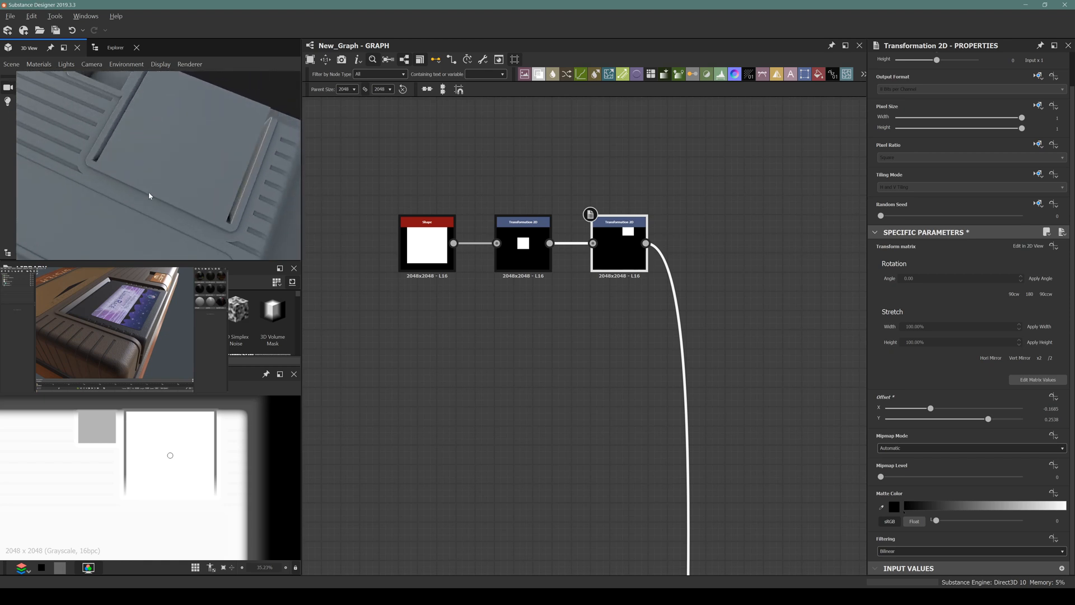
Step: Move the duplicated Shape away from its first Transformation 2D and place a new Blend node between them
{"action": "left_click_drag", "start_coordinate": [433, 237], "coordinate": [307, 237]}
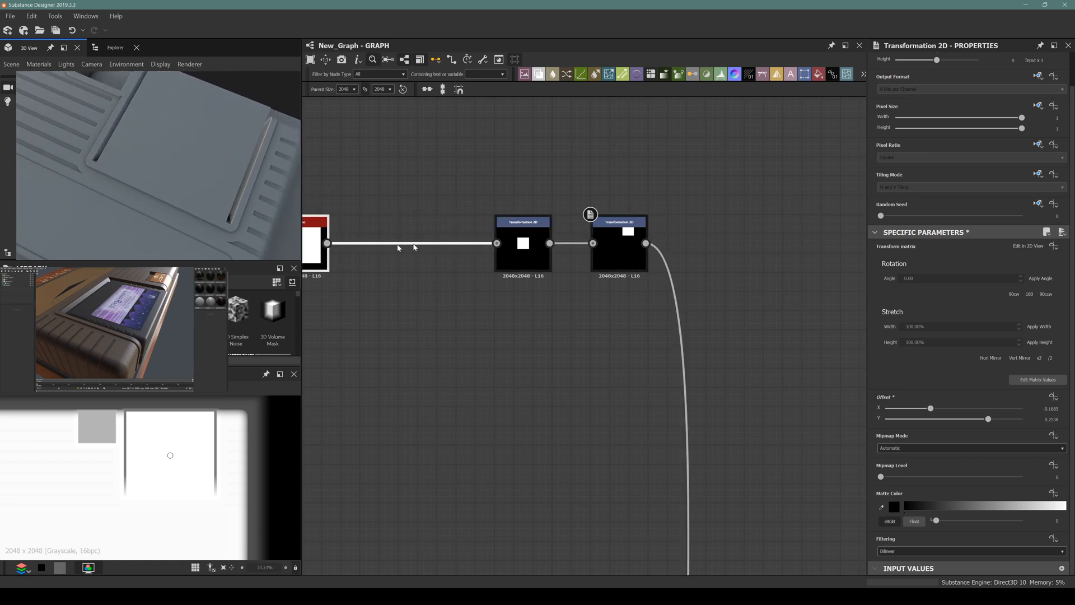
{"action": "middle_click_drag", "start_coordinate": [306, 238], "coordinate": [516, 289]}
{"action": "left_click_drag", "start_coordinate": [515, 289], "coordinate": [422, 279]}
{"action": "left_click", "coordinate": [447, 204]}
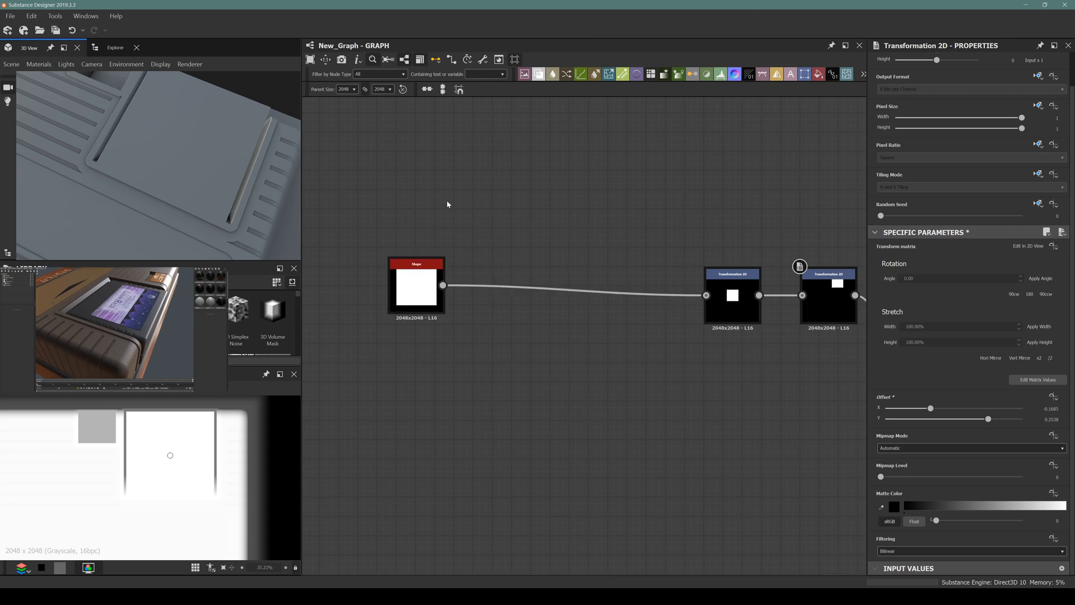
{"action": "key", "text": "space"}
{"action": "type", "text": "blend"}
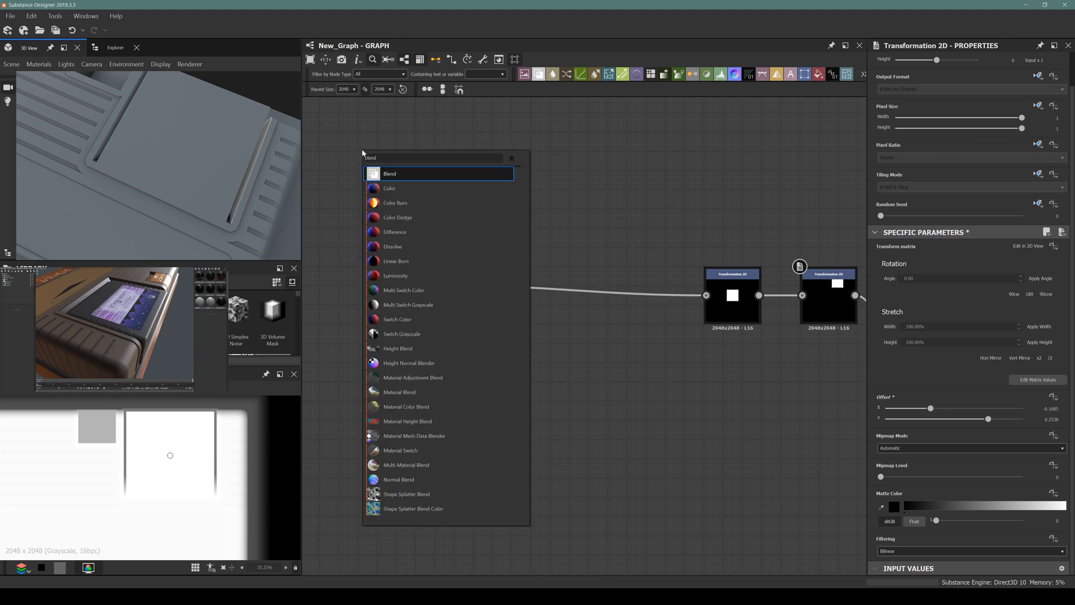
{"action": "key", "text": "Return"}
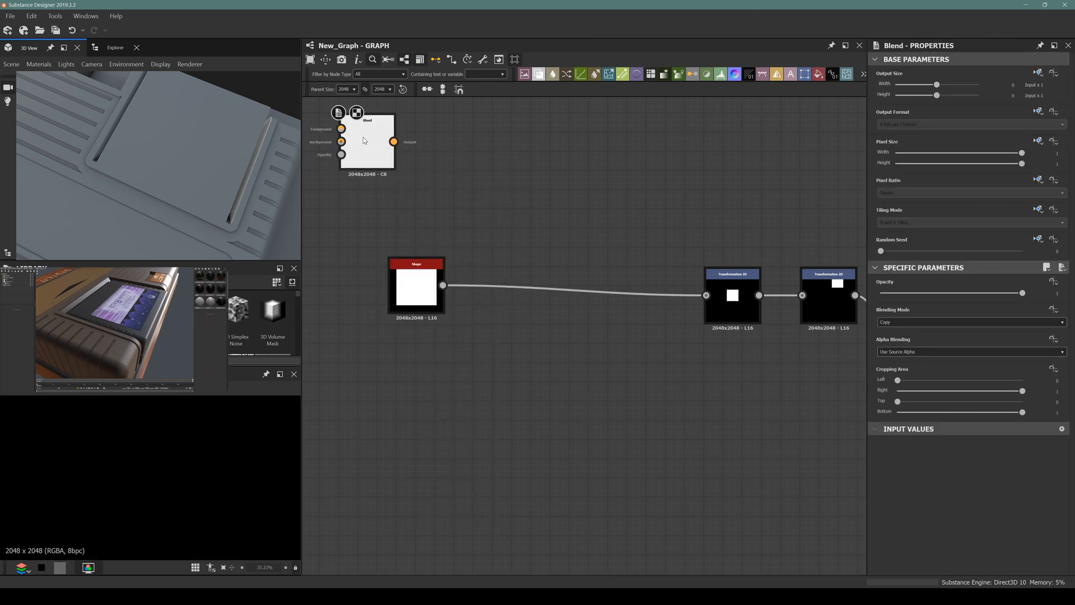
{"action": "left_click_drag", "start_coordinate": [363, 140], "coordinate": [556, 198]}
Step: Transfer the Shape's outgoing link to the Blend's output, connect the Shape to the Blend's Background input, and select the Shape
{"action": "left_click_drag", "start_coordinate": [442, 285], "coordinate": [585, 199], "text": "shift"}
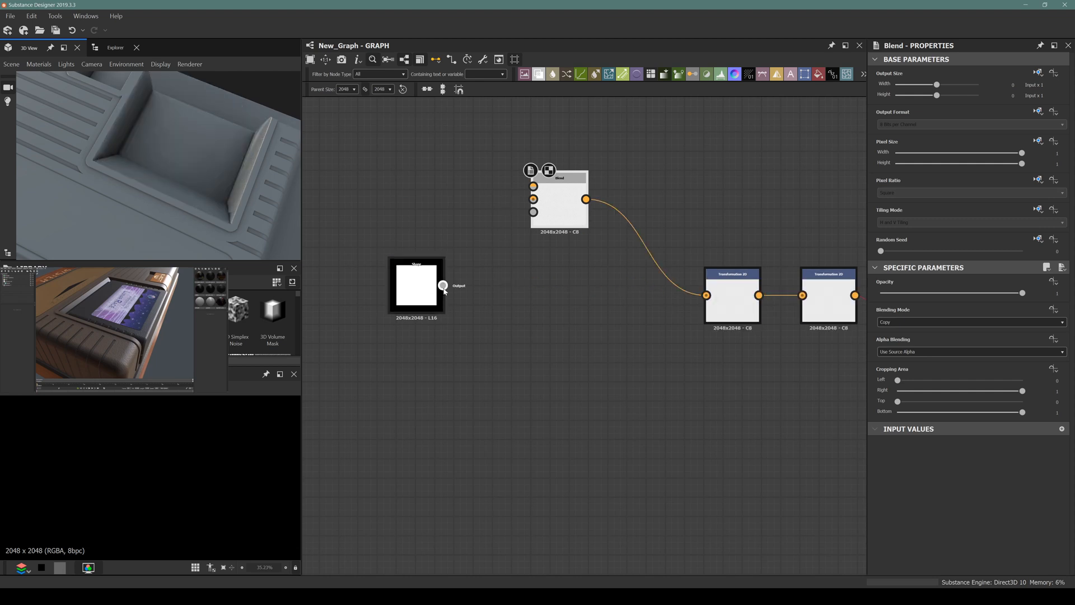
{"action": "left_click_drag", "start_coordinate": [442, 286], "coordinate": [533, 199]}
{"action": "left_click", "coordinate": [427, 280]}
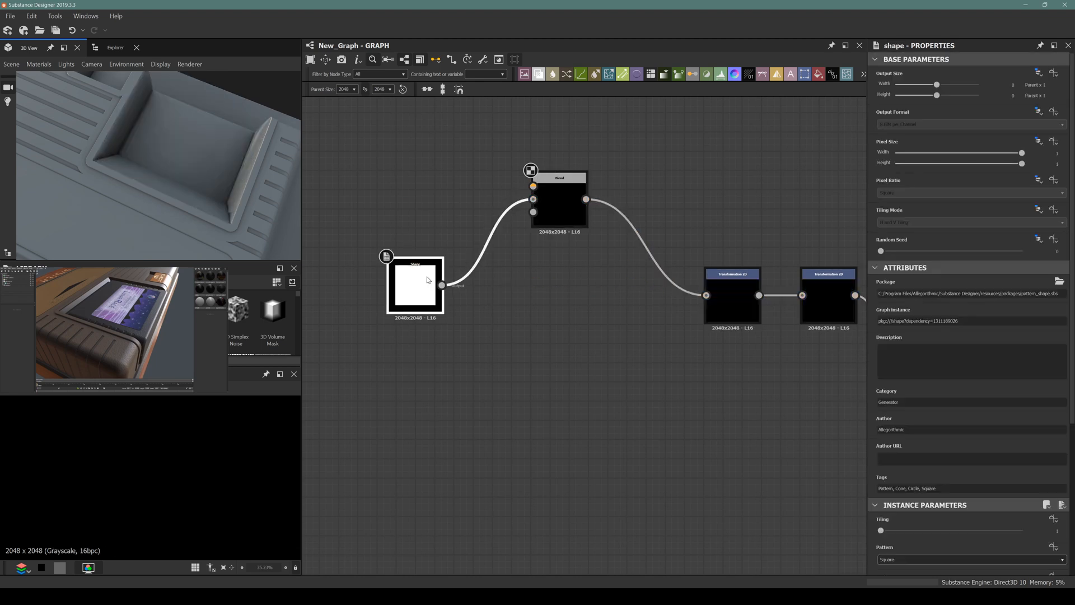
Step: Duplicate the Shape node, add a Transformation 2D after the copy, and connect it to the Blend node's foreground input
{"action": "key", "text": "ctrl+d"}
{"action": "left_click_drag", "start_coordinate": [580, 322], "coordinate": [367, 154]}
{"action": "key", "text": "space"}
{"action": "type", "text": "trans"}
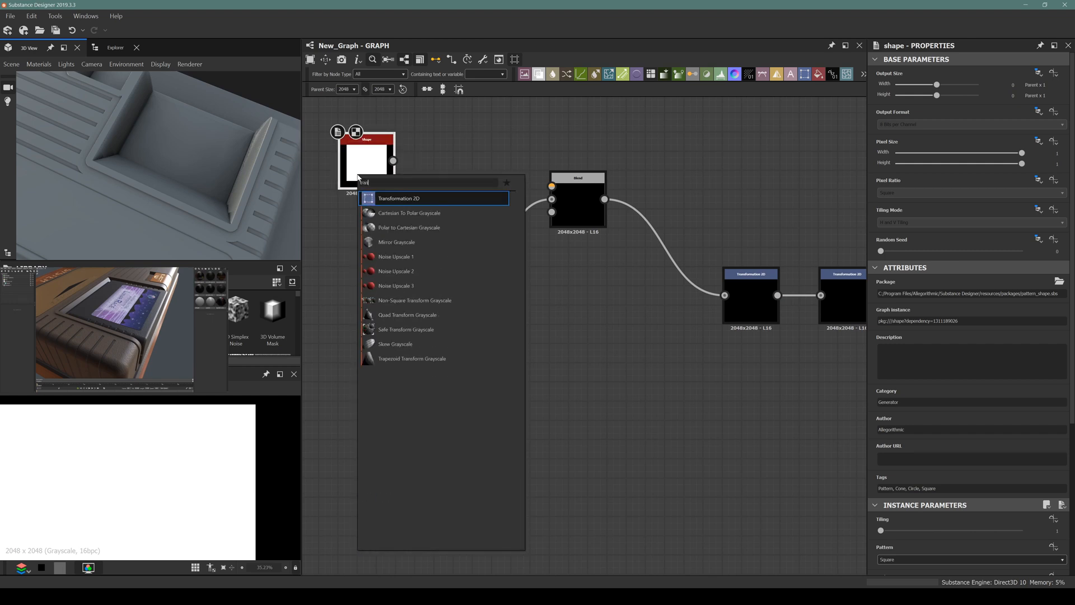
{"action": "key", "text": "Return"}
{"action": "left_click_drag", "start_coordinate": [490, 160], "coordinate": [552, 186]}
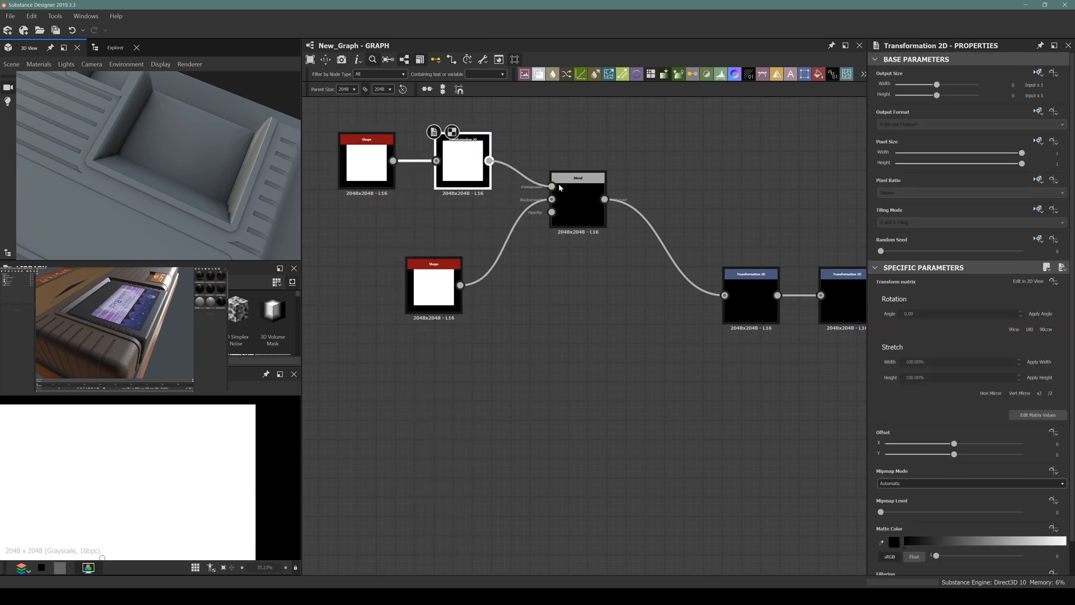
{"action": "left_click", "coordinate": [577, 201]}
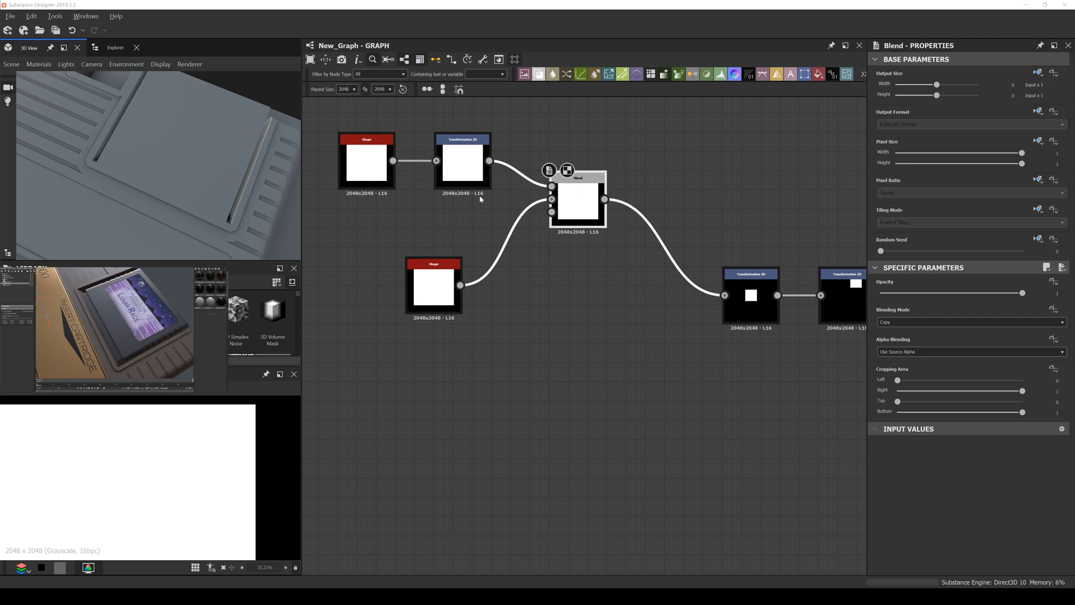
Step: Spread out the two Shape nodes and the new Transformation 2D node to leave more space before the Blend
{"action": "middle_click_drag", "start_coordinate": [445, 183], "coordinate": [531, 214]}
{"action": "left_click", "coordinate": [502, 323]}
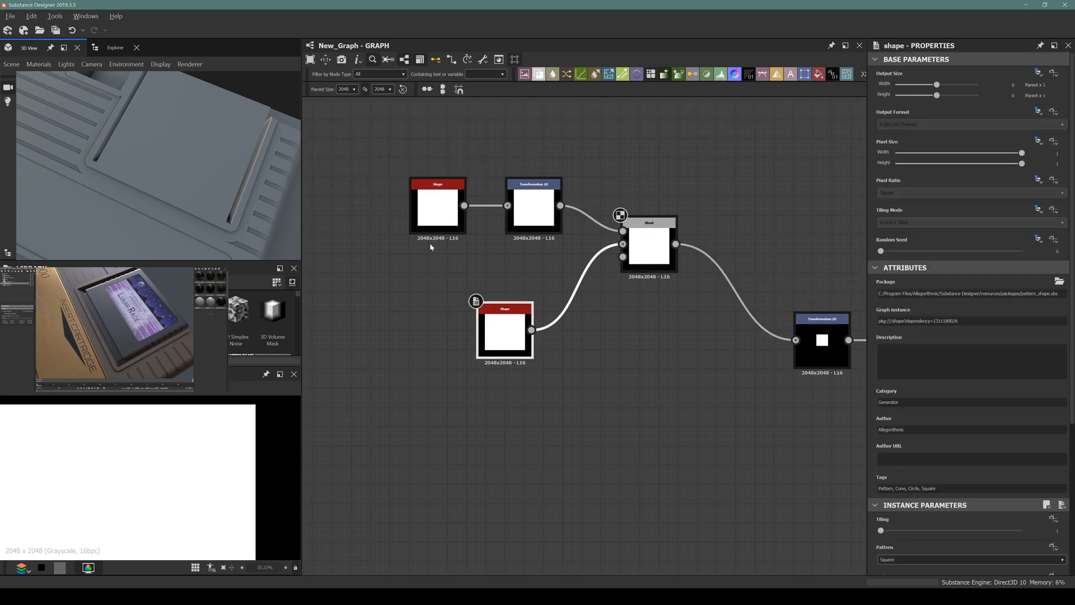
{"action": "left_click_drag", "start_coordinate": [434, 219], "coordinate": [377, 145]}
{"action": "left_click_drag", "start_coordinate": [532, 218], "coordinate": [493, 171]}
{"action": "middle_click_drag", "start_coordinate": [535, 264], "coordinate": [550, 282]}
{"action": "left_click_drag", "start_coordinate": [543, 338], "coordinate": [488, 305]}
Step: Slightly reduce the scale of the square in the Shape node feeding the Blend's background
{"action": "scroll", "coordinate": [442, 372], "scroll_direction": "up", "scroll_amount": 3}
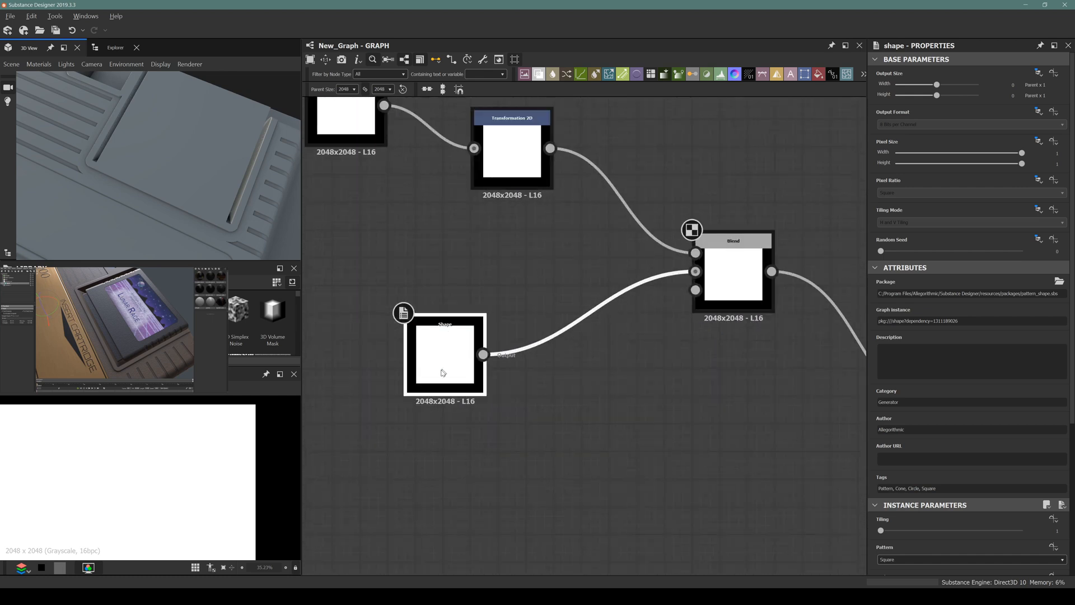
{"action": "scroll", "coordinate": [443, 374], "scroll_direction": "down", "scroll_amount": 4}
{"action": "scroll", "coordinate": [170, 444], "scroll_direction": "down", "scroll_amount": 3}
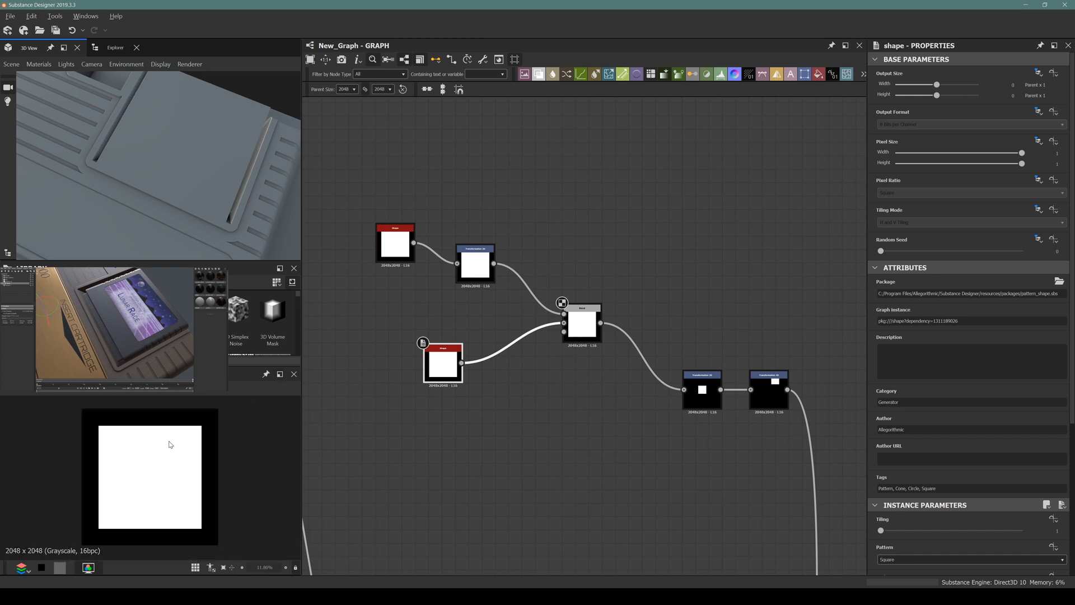
{"action": "scroll", "coordinate": [944, 472], "scroll_direction": "down", "scroll_amount": 2}
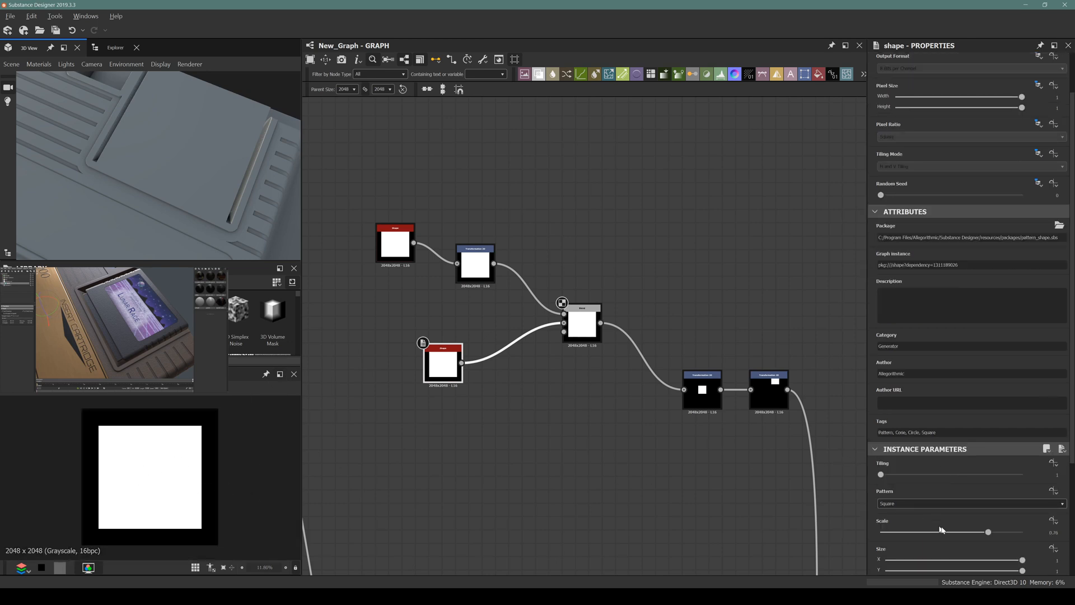
{"action": "left_click_drag", "start_coordinate": [942, 530], "coordinate": [970, 538]}
{"action": "left_click", "coordinate": [582, 325]}
Step: Scale down the duplicated Shape node's square so it is clearly smaller than the background square
{"action": "left_click", "coordinate": [378, 255]}
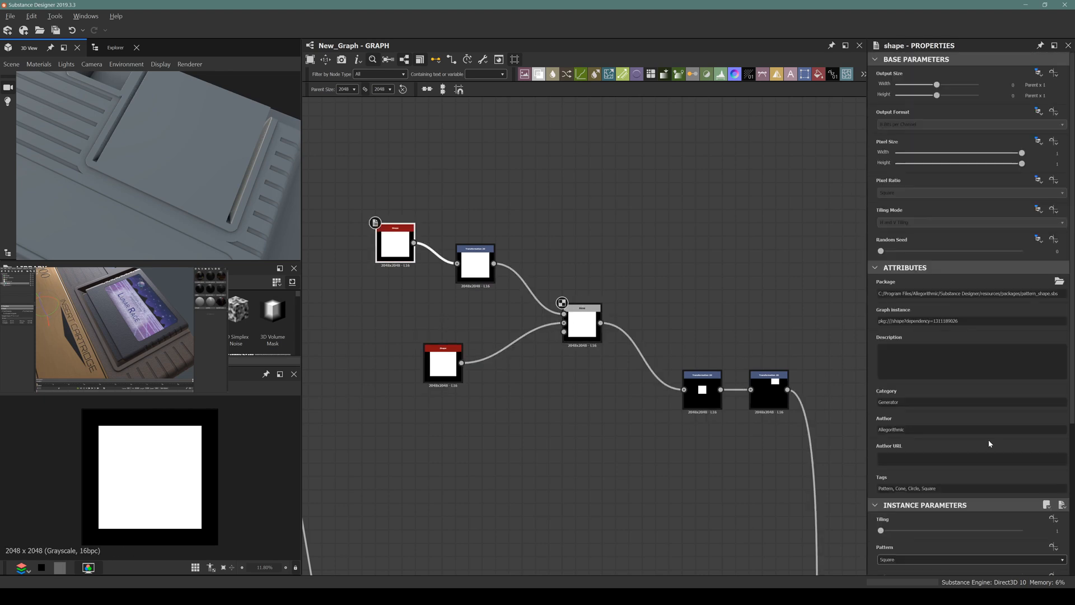
{"action": "scroll", "coordinate": [991, 441], "scroll_direction": "down", "scroll_amount": 5}
{"action": "left_click_drag", "start_coordinate": [978, 376], "coordinate": [904, 381]}
Step: Set the blending mode of the Blend node joining the two squares to Max (Lighten)
{"action": "left_click", "coordinate": [566, 306]}
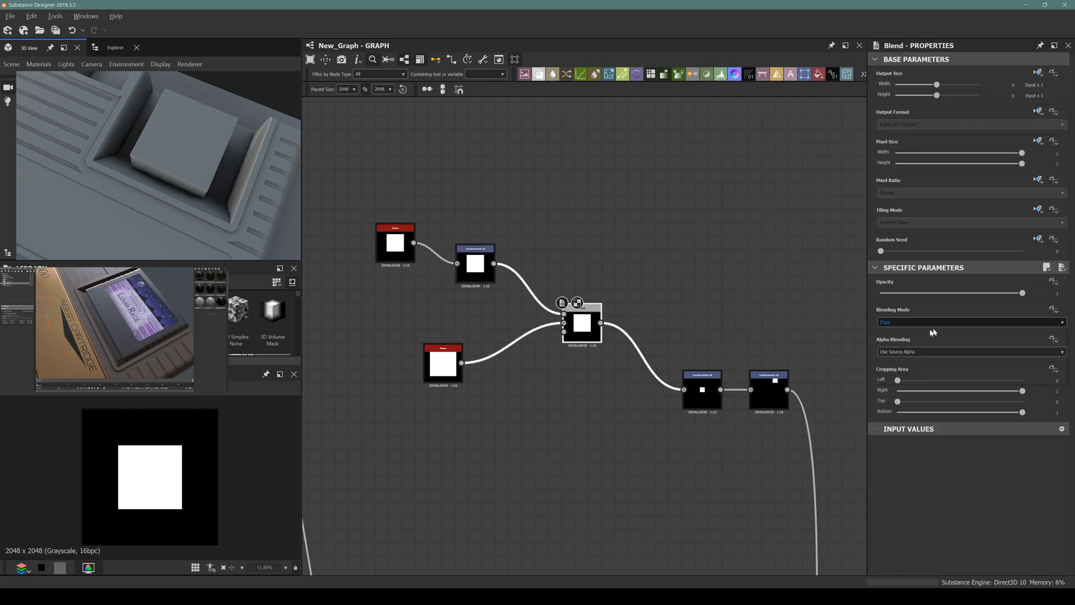
{"action": "left_click", "coordinate": [931, 322]}
{"action": "left_click", "coordinate": [894, 359]}
{"action": "double_click", "coordinate": [475, 260]}
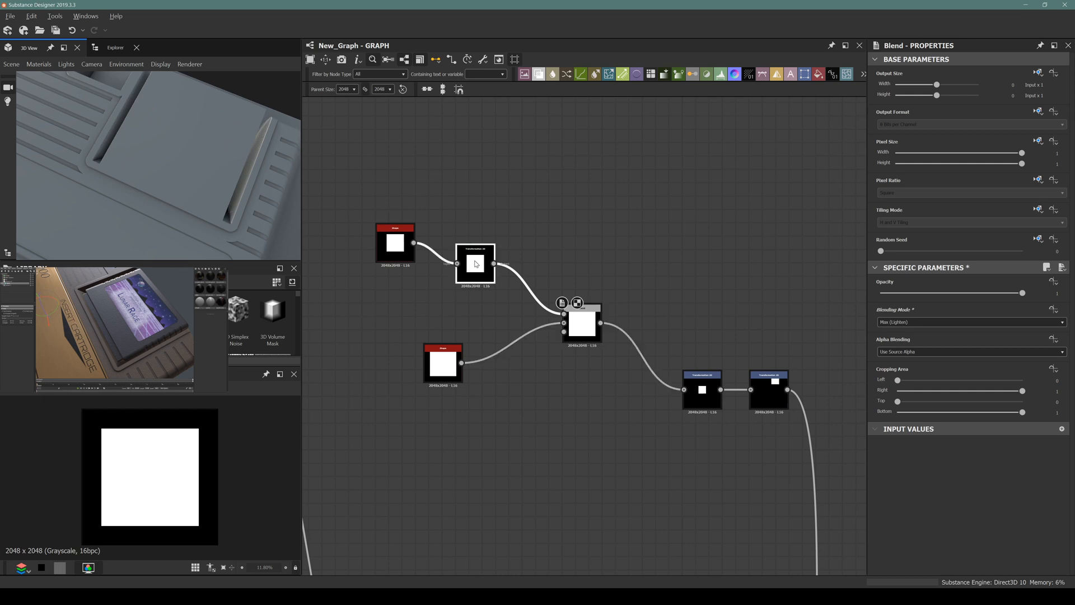
{"action": "left_click", "coordinate": [583, 328]}
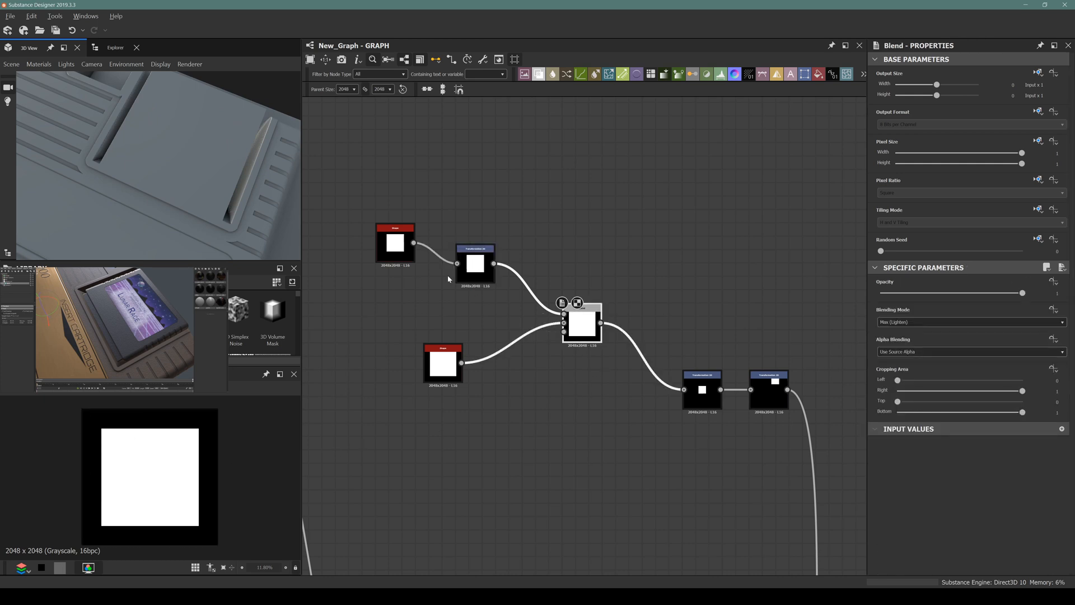
{"action": "left_click", "coordinate": [477, 254]}
{"action": "key", "text": "space"}
{"action": "type", "text": "lev"}
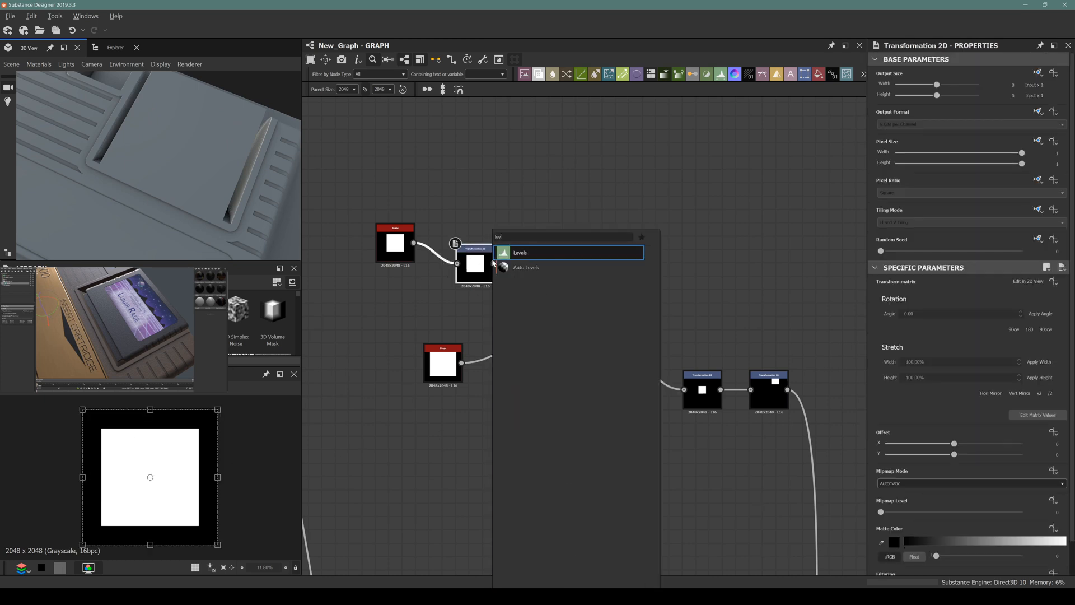
{"action": "key", "text": "Return"}
{"action": "key", "text": "Delete"}
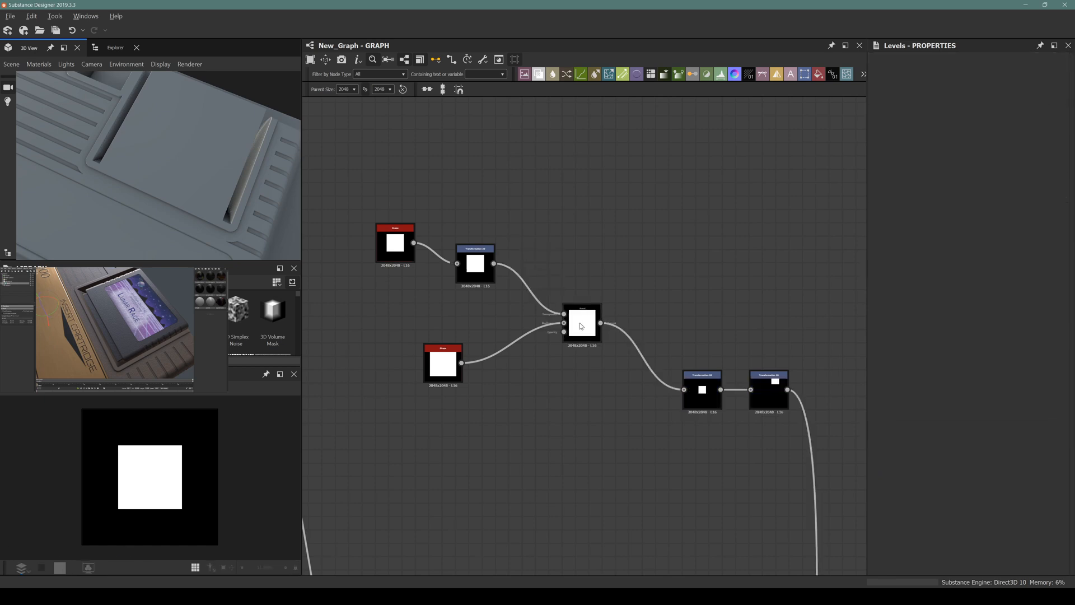
Step: Lower the opacity of the Blend node joining the two squares to 0.73
{"action": "left_click", "coordinate": [583, 324]}
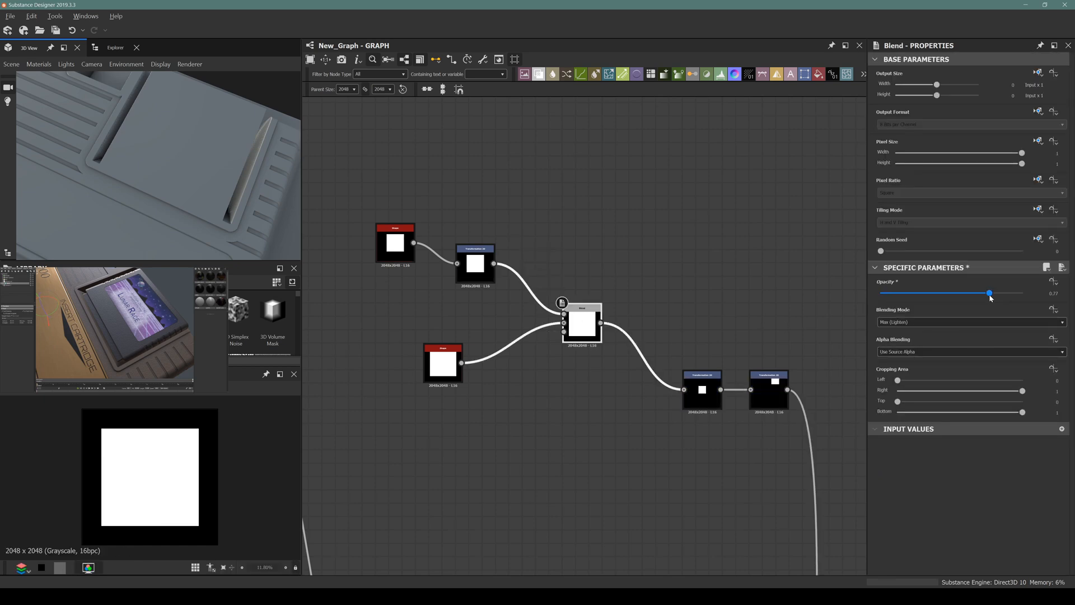
{"action": "left_click_drag", "start_coordinate": [990, 297], "coordinate": [983, 297]}
{"action": "left_click", "coordinate": [486, 264]}
{"action": "left_click", "coordinate": [590, 324]}
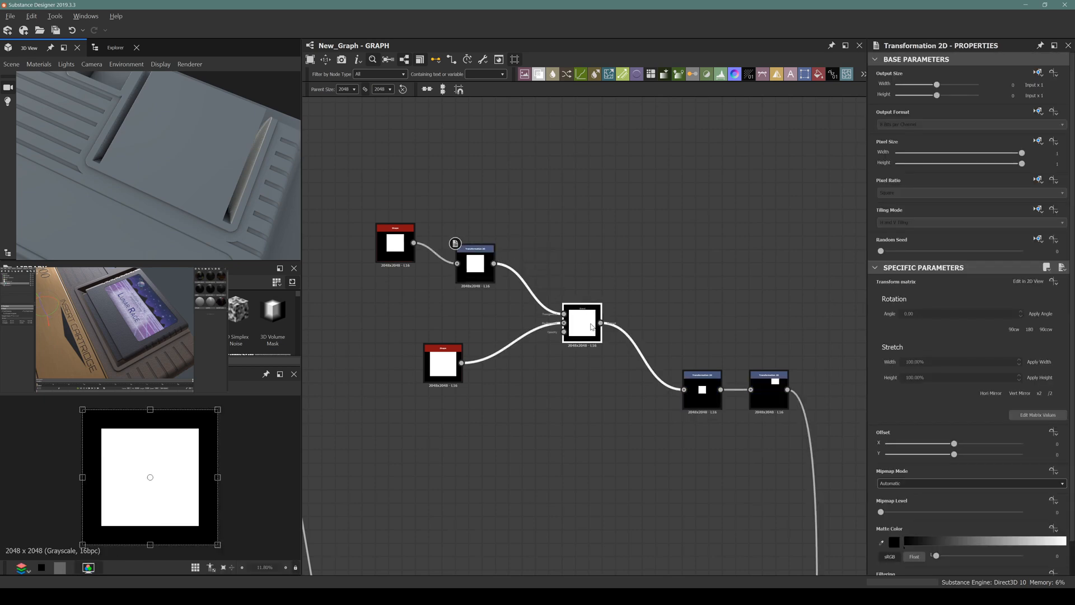
Step: Move the duplicated square down in its Transformation 2D node to a Y offset of -0.1875, so it extends past the large square
{"action": "left_click", "coordinate": [475, 264]}
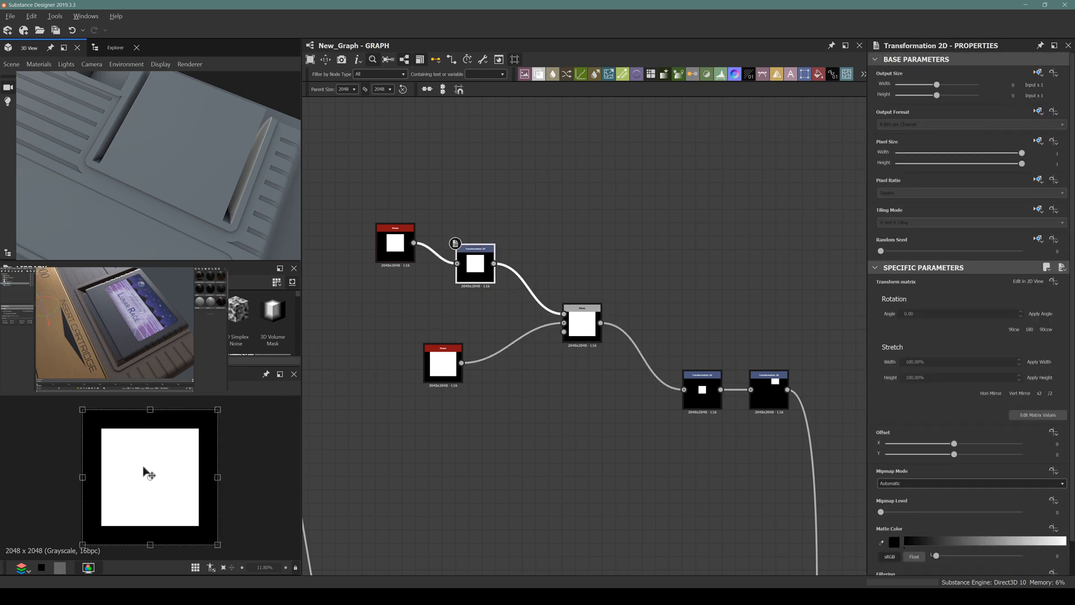
{"action": "left_click_drag", "start_coordinate": [142, 471], "coordinate": [140, 492]}
{"action": "scroll", "coordinate": [142, 497], "scroll_direction": "down", "scroll_amount": 3}
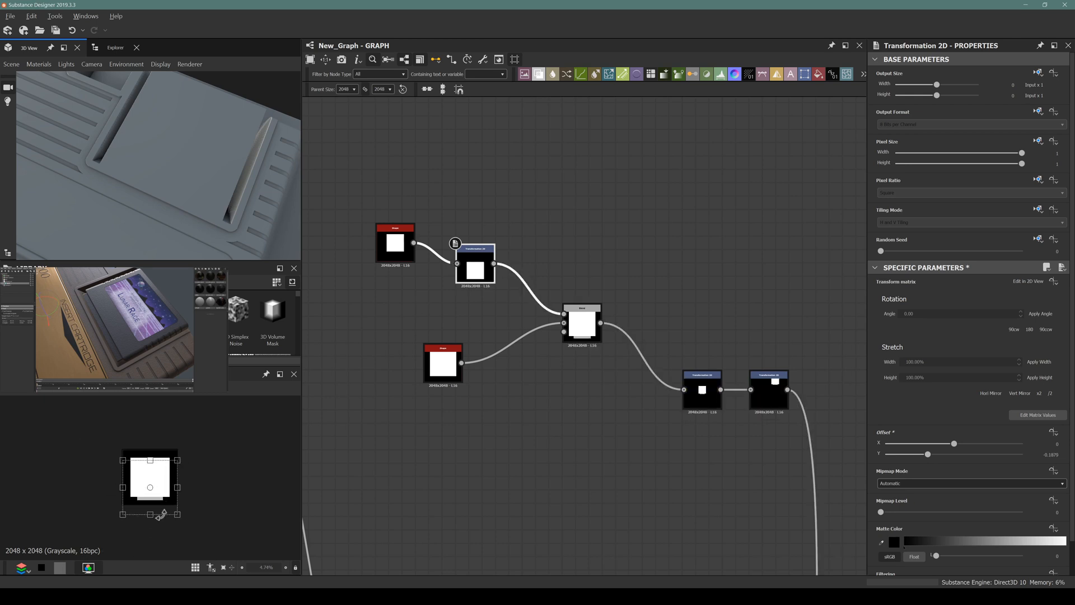
{"action": "scroll", "coordinate": [142, 497], "scroll_direction": "up", "scroll_amount": 6}
{"action": "scroll", "coordinate": [84, 468], "scroll_direction": "down", "scroll_amount": 4}
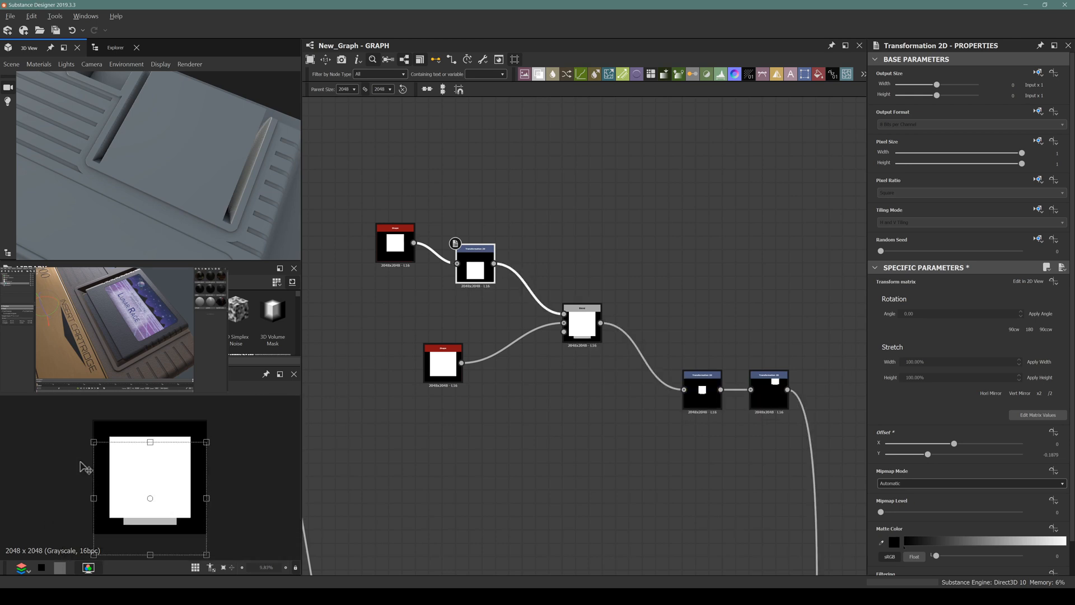
Step: Reduce the Y size of the background Shape node to make the large square a slightly flatter rectangle
{"action": "left_click", "coordinate": [440, 374]}
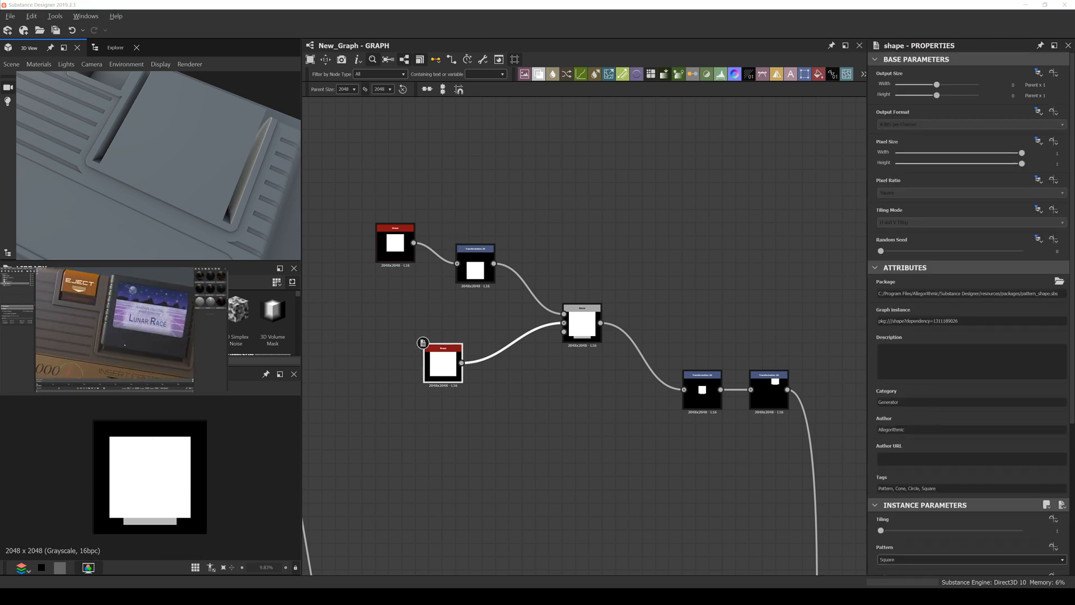
{"action": "key", "text": "super+space"}
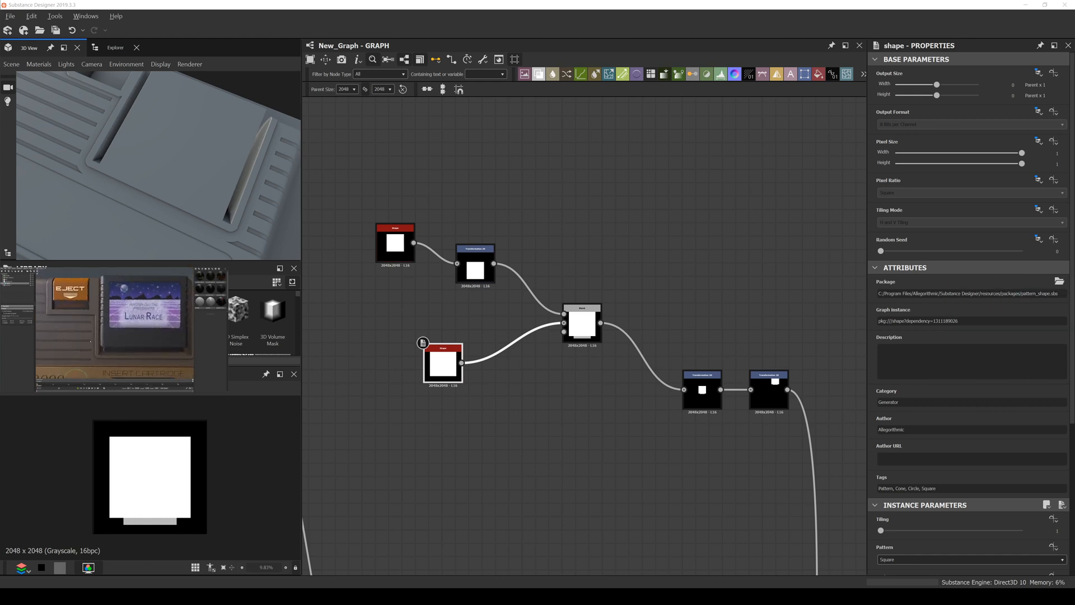
{"action": "left_click", "coordinate": [446, 348]}
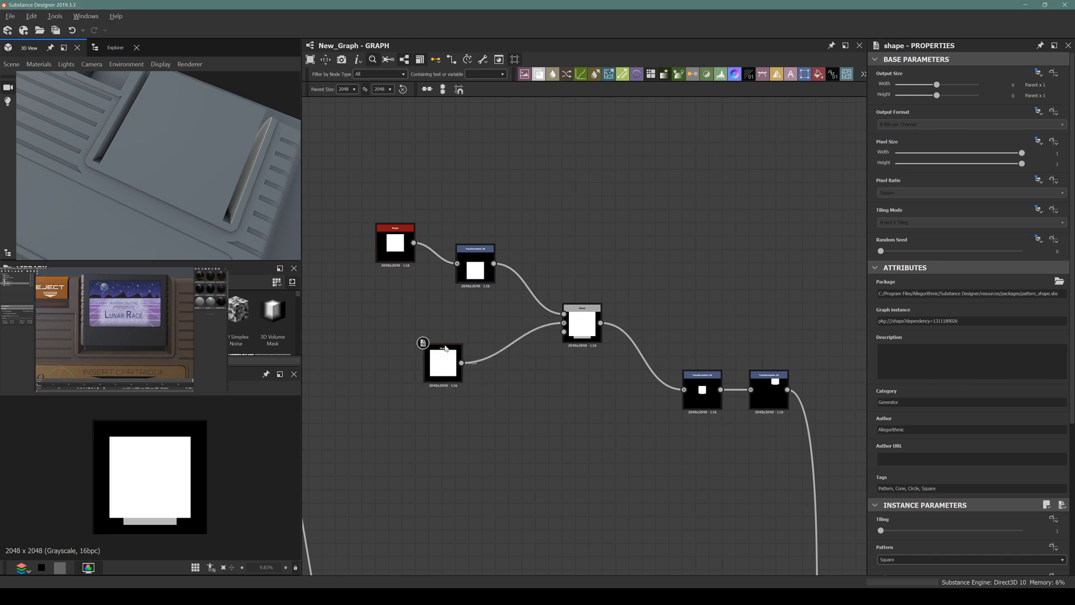
{"action": "scroll", "coordinate": [959, 479], "scroll_direction": "down", "scroll_amount": 4}
{"action": "left_click_drag", "start_coordinate": [1023, 415], "coordinate": [999, 417]}
{"action": "left_click", "coordinate": [582, 324]}
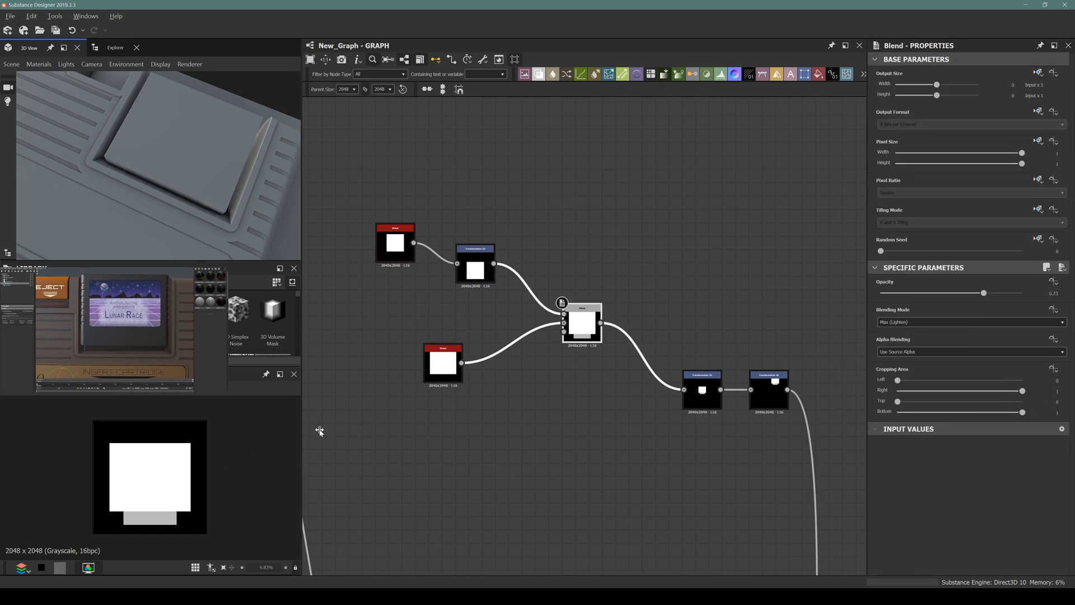
Step: Try nudging the duplicated square upward in its Transformation 2D node
{"action": "left_click", "coordinate": [469, 262]}
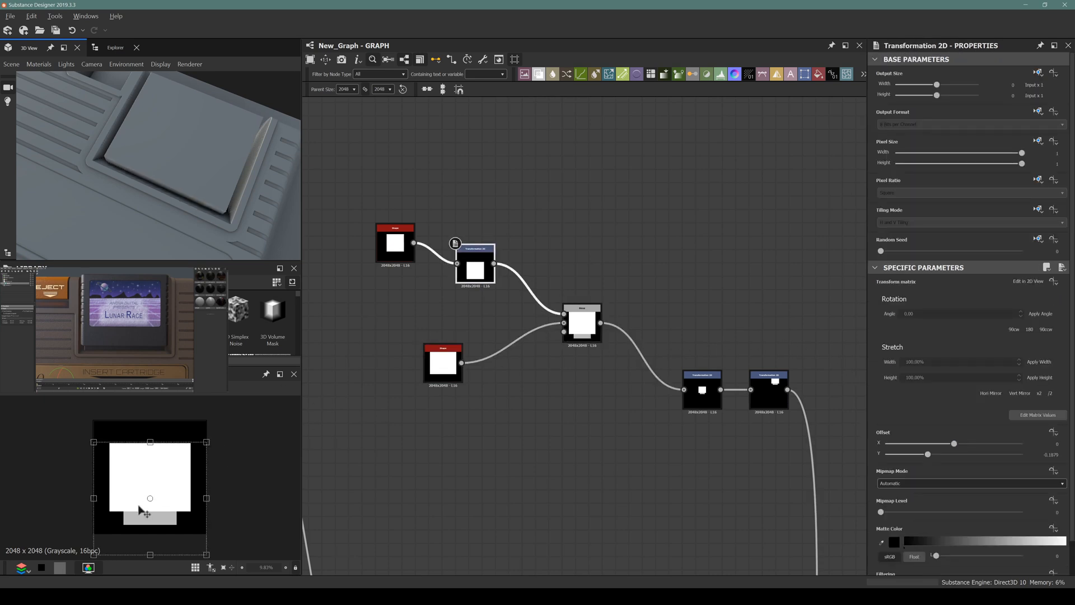
{"action": "scroll", "coordinate": [138, 506], "scroll_direction": "up", "scroll_amount": 2}
{"action": "left_click_drag", "start_coordinate": [139, 516], "coordinate": [138, 509]}
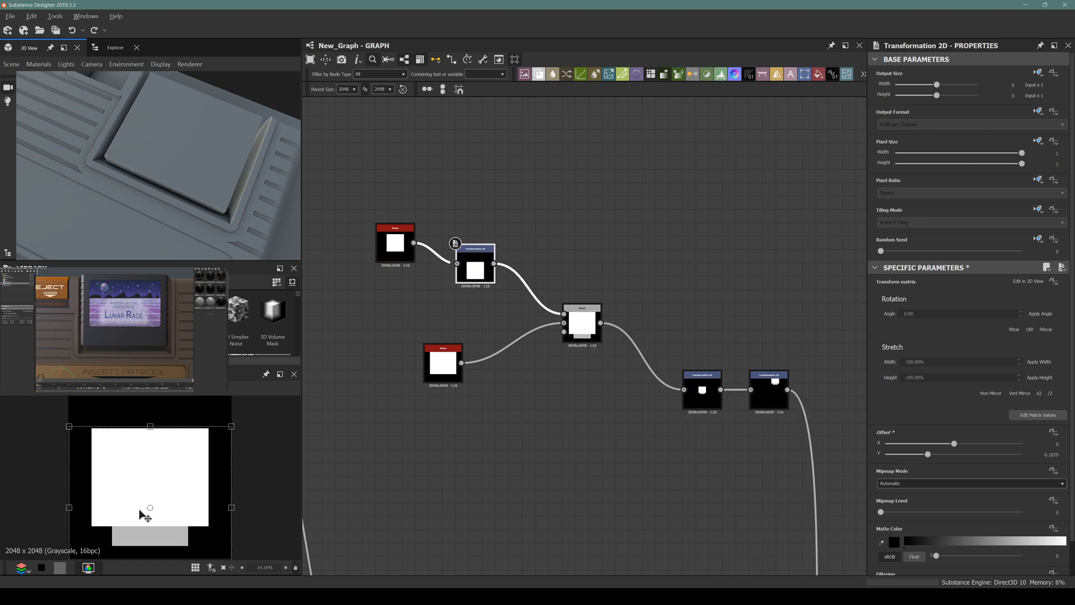
Step: Set the duplicated Shape node's scale to 0.65 to widen the lower extension of the cartridge
{"action": "left_click", "coordinate": [395, 259]}
{"action": "scroll", "coordinate": [440, 325], "scroll_direction": "down", "scroll_amount": 2}
{"action": "scroll", "coordinate": [99, 490], "scroll_direction": "down", "scroll_amount": 7}
{"action": "scroll", "coordinate": [156, 508], "scroll_direction": "up", "scroll_amount": 5}
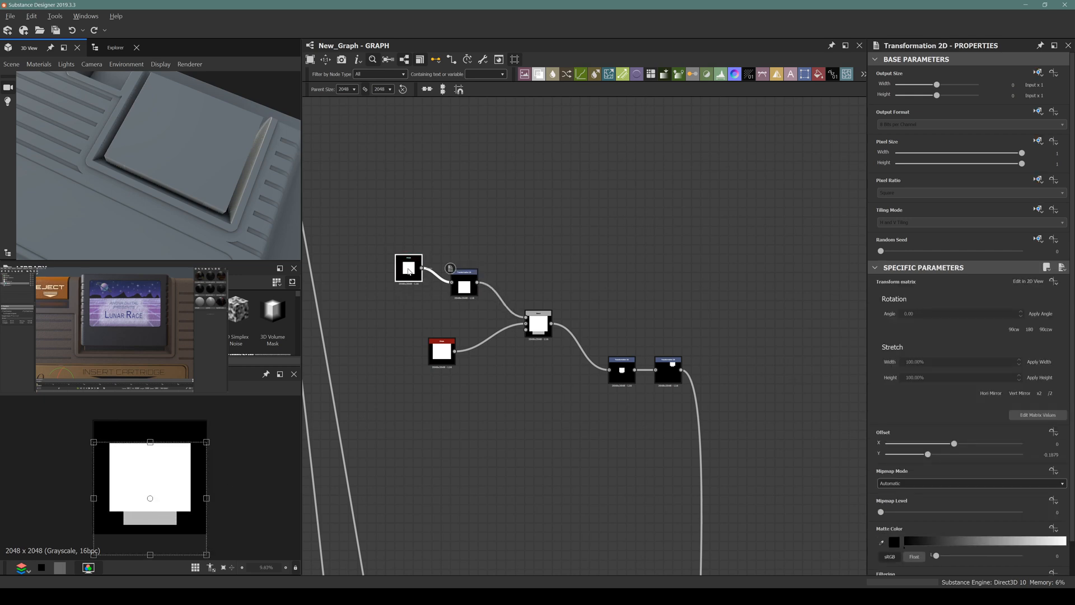
{"action": "scroll", "coordinate": [962, 468], "scroll_direction": "down", "scroll_amount": 4}
{"action": "left_click_drag", "start_coordinate": [977, 377], "coordinate": [973, 377]}
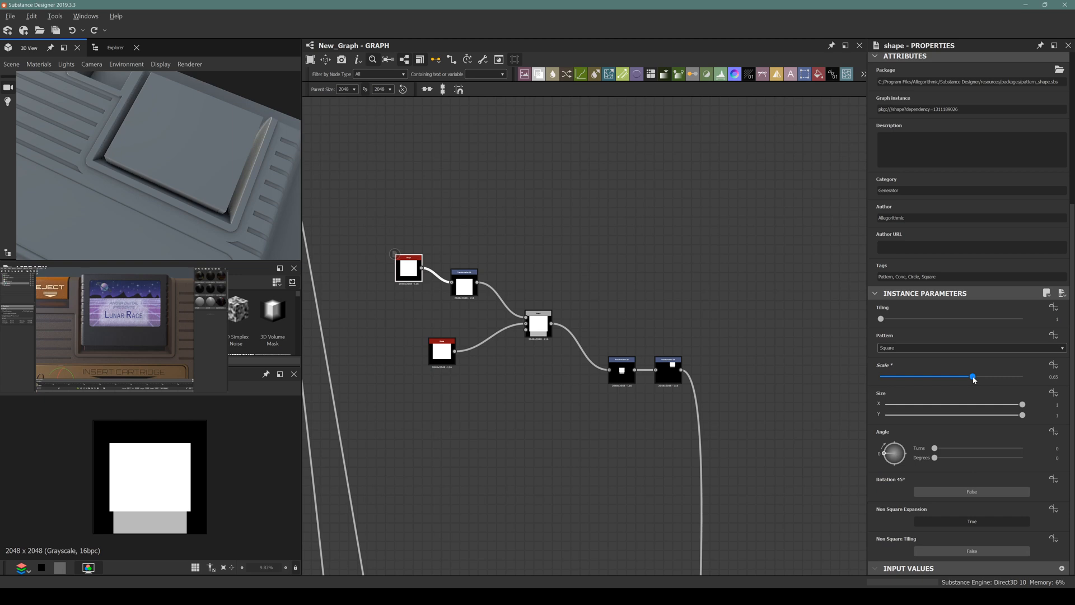
Step: Raise the Blend node's opacity to 0.94 and inspect the cartridge edge up close in the 3D preview
{"action": "middle_click_drag", "start_coordinate": [619, 360], "coordinate": [571, 323]}
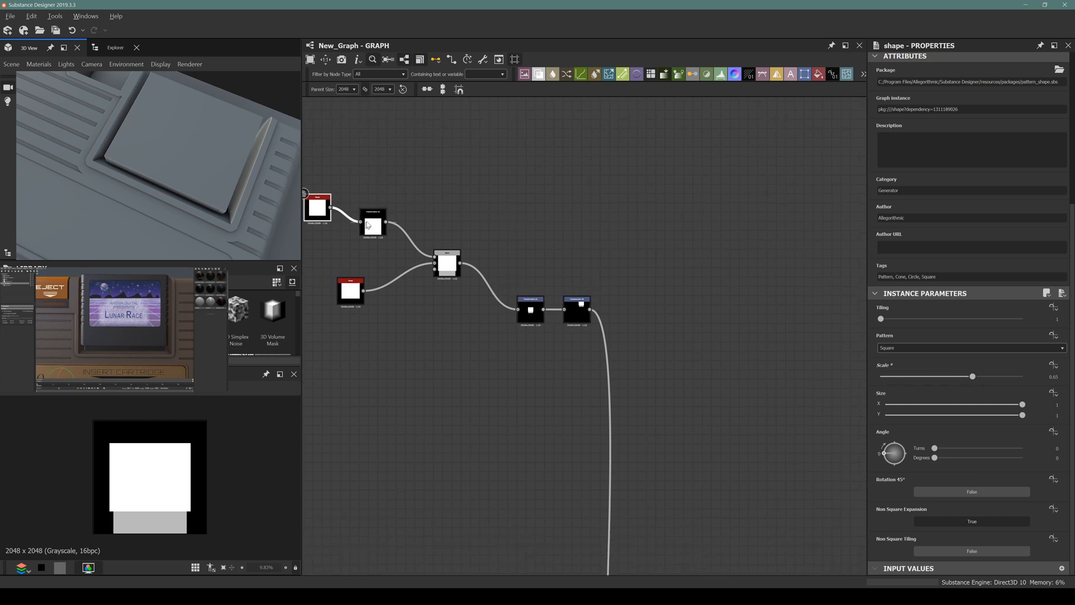
{"action": "left_click", "coordinate": [459, 262]}
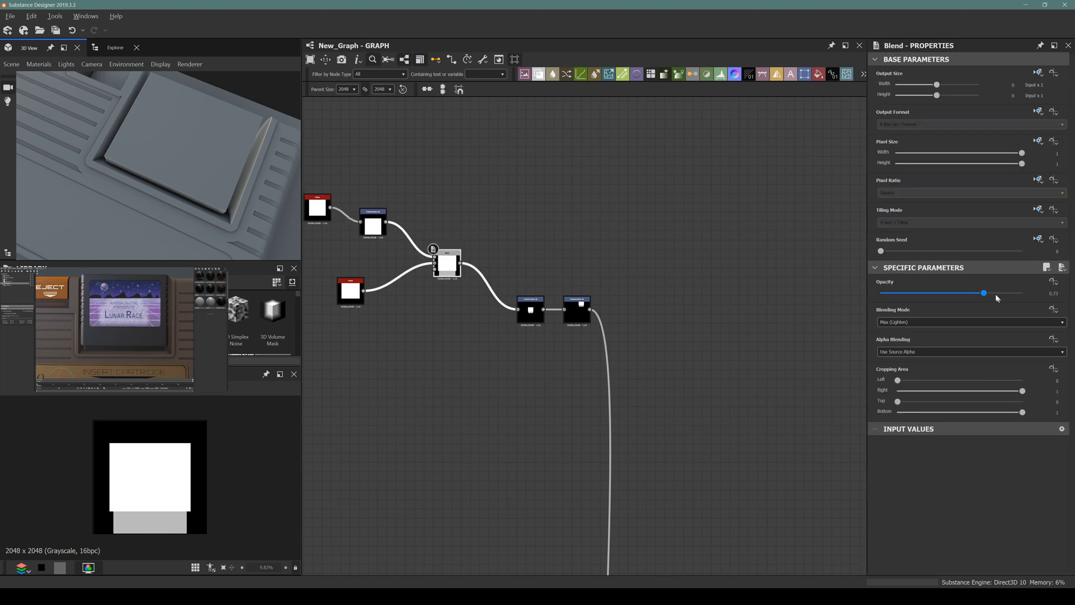
{"action": "mouse_move", "coordinate": [997, 294]}
{"action": "left_mouse_down"}
{"action": "mouse_move", "coordinate": [1026, 291]}
{"action": "mouse_move", "coordinate": [1014, 293]}
{"action": "left_mouse_up"}
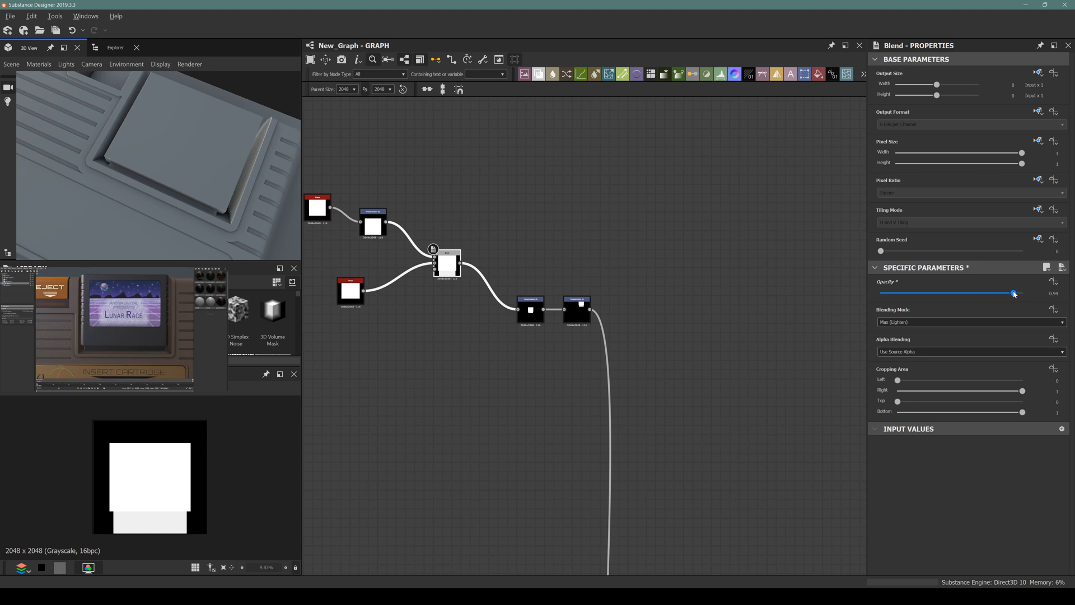
{"action": "scroll", "coordinate": [195, 199], "scroll_direction": "up", "scroll_amount": 3}
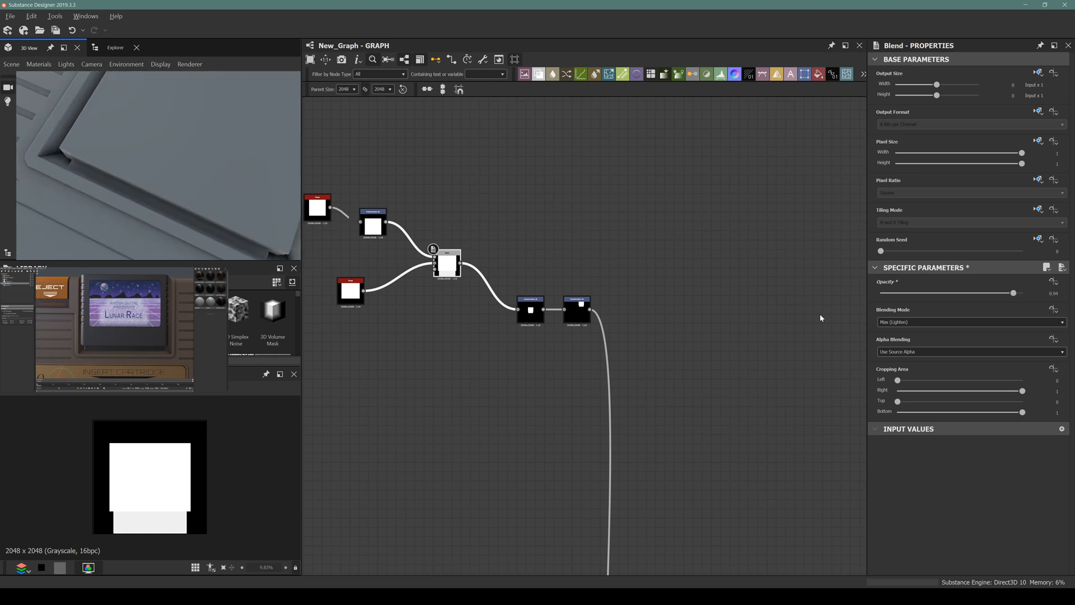
Step: Insert a Blur HQ Grayscale between the background Shape and the Blend, with quality 1 and intensity lowered to about 2.4
{"action": "scroll", "coordinate": [528, 258], "scroll_direction": "down", "scroll_amount": 3}
{"action": "scroll", "coordinate": [423, 278], "scroll_direction": "up", "scroll_amount": 4}
{"action": "middle_click_drag", "start_coordinate": [422, 278], "coordinate": [489, 330]}
{"action": "left_click_drag", "start_coordinate": [489, 330], "coordinate": [426, 331]}
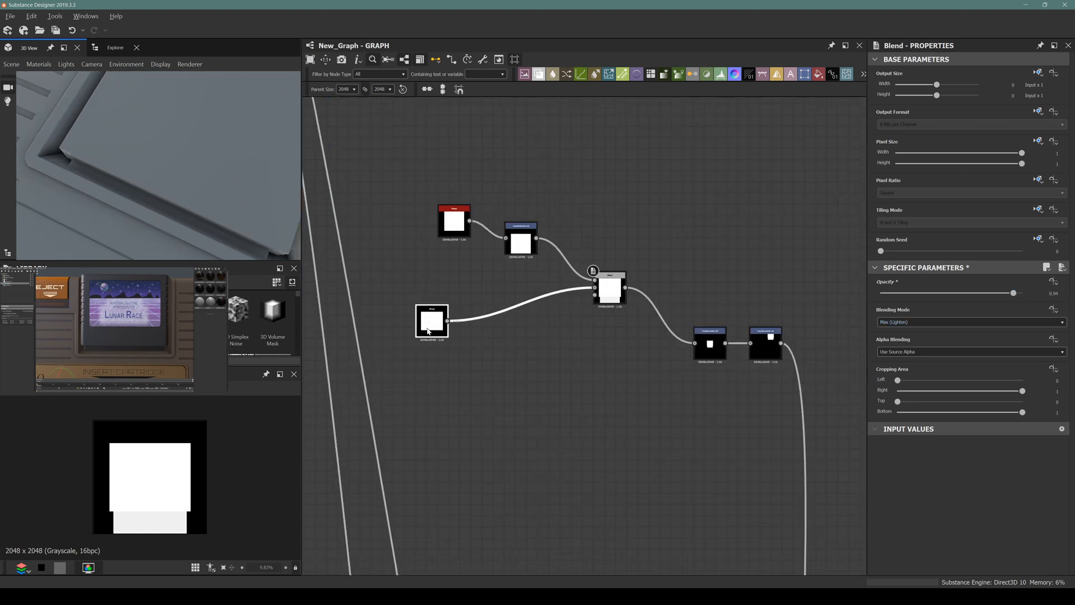
{"action": "key", "text": "space"}
{"action": "type", "text": "blu"}
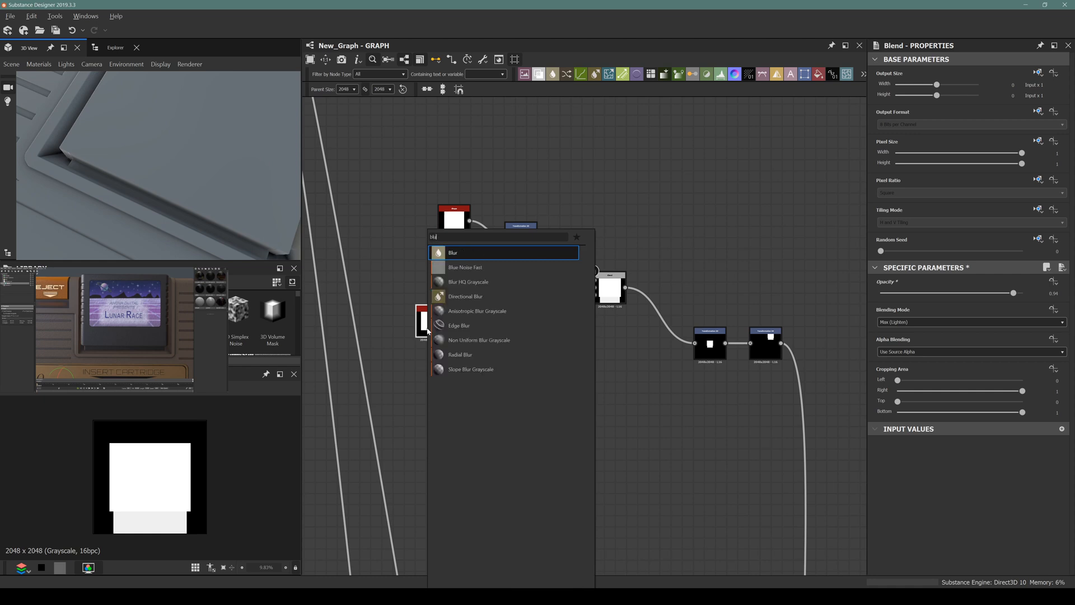
{"action": "key", "text": "Down"}
{"action": "key", "text": "Down"}
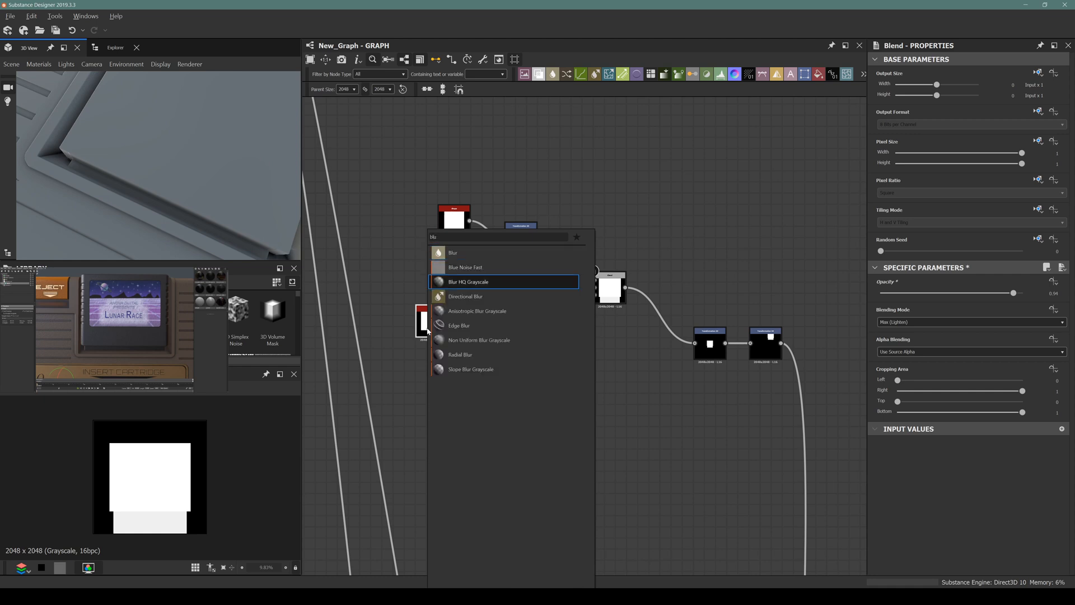
{"action": "key", "text": "Return"}
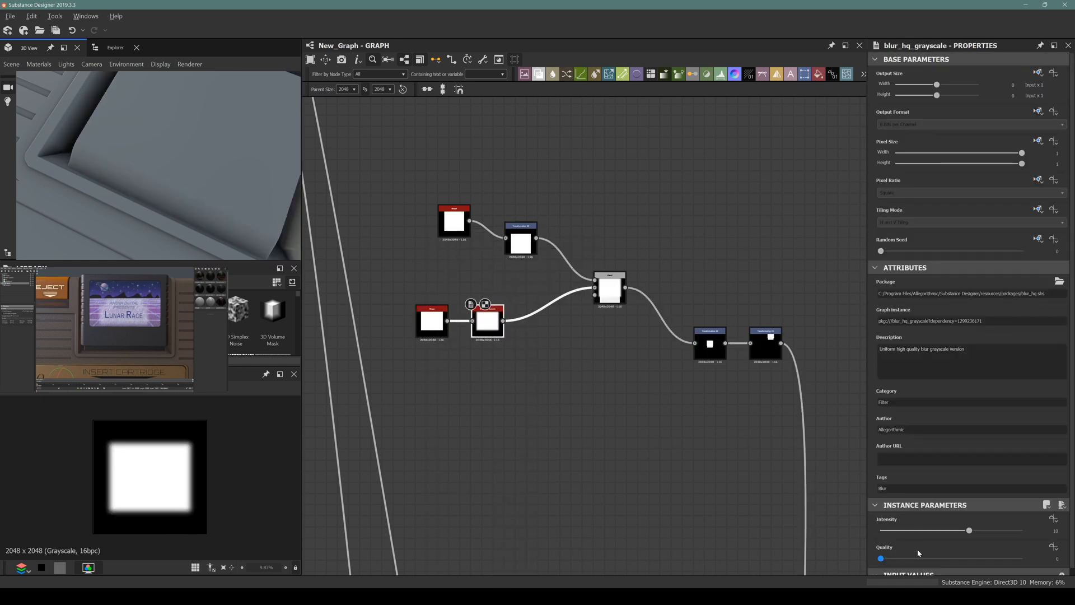
{"action": "left_click", "coordinate": [918, 552]}
{"action": "left_click", "coordinate": [911, 530]}
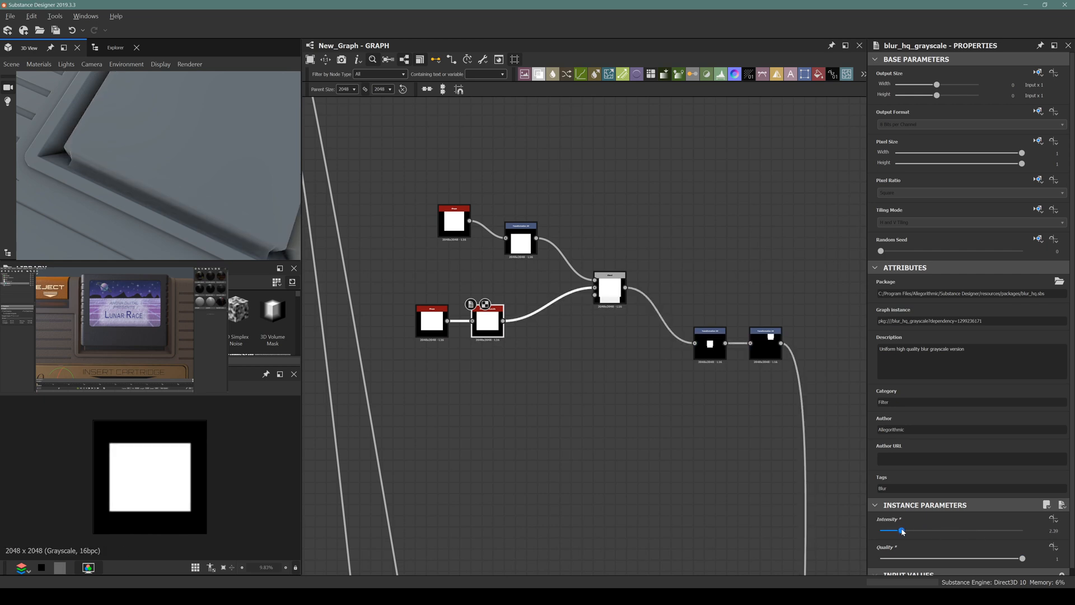
Step: Examine the outputs of the two Transformation 2D nodes and the cartridge's shape in the 3D preview
{"action": "scroll", "coordinate": [523, 300], "scroll_direction": "down", "scroll_amount": 5}
{"action": "middle_click_drag", "start_coordinate": [631, 381], "coordinate": [637, 406]}
{"action": "scroll", "coordinate": [568, 176], "scroll_direction": "up", "scroll_amount": 5}
{"action": "scroll", "coordinate": [609, 255], "scroll_direction": "up", "scroll_amount": 3}
{"action": "double_click", "coordinate": [615, 305]}
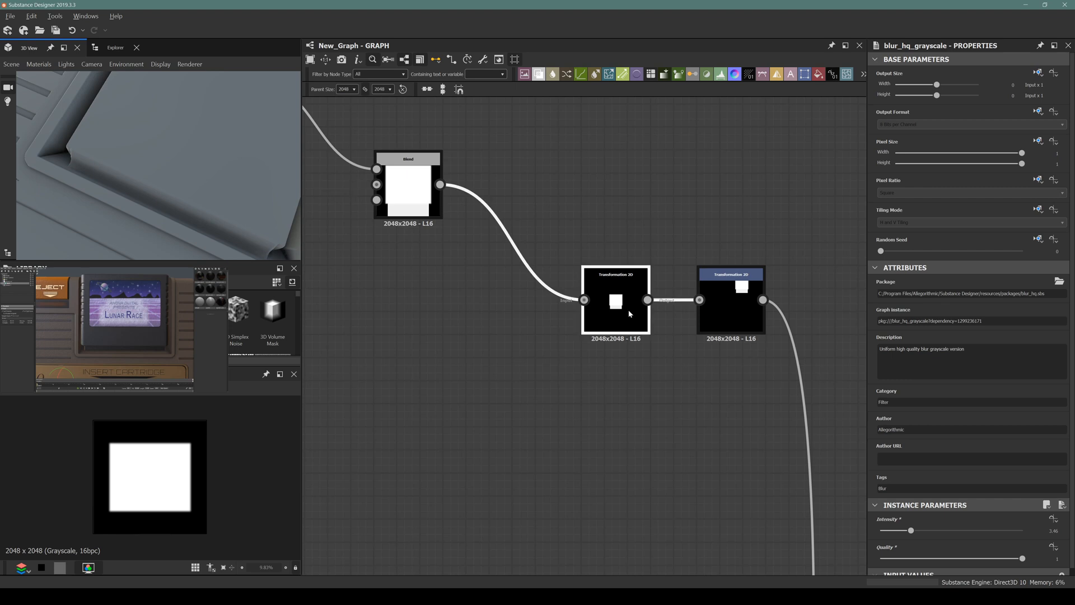
{"action": "scroll", "coordinate": [160, 485], "scroll_direction": "up", "scroll_amount": 5}
{"action": "double_click", "coordinate": [731, 308]}
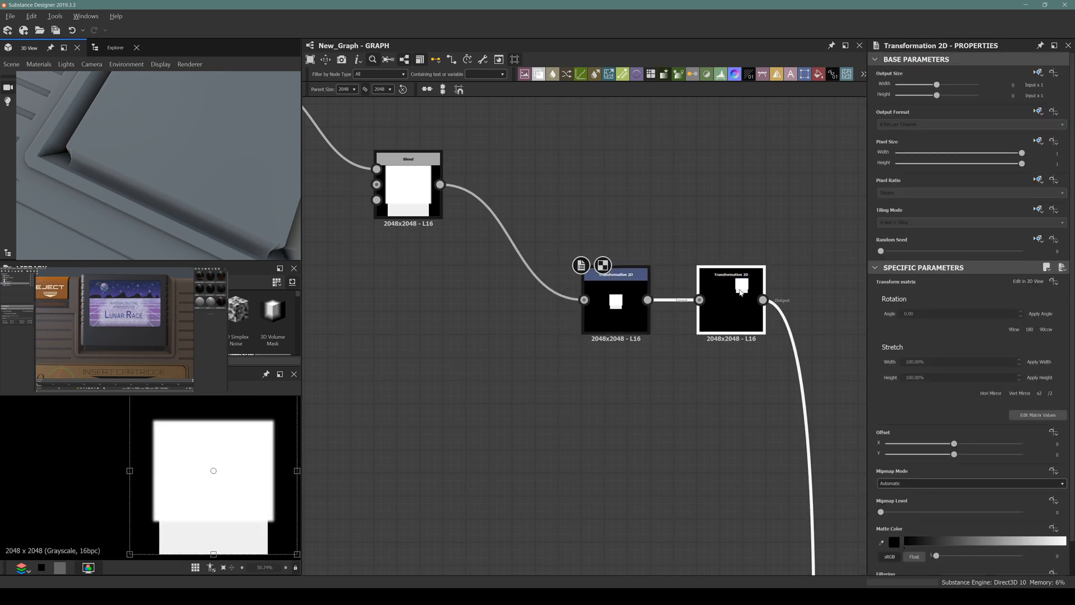
{"action": "scroll", "coordinate": [180, 483], "scroll_direction": "down", "scroll_amount": 3}
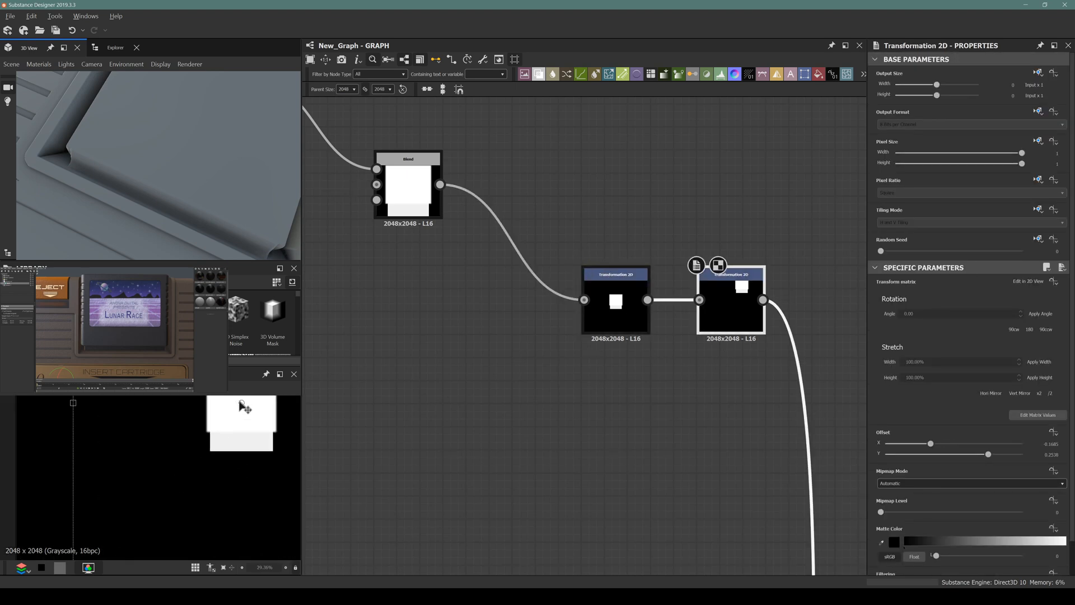
{"action": "right_click_drag", "start_coordinate": [194, 211], "coordinate": [94, 165]}
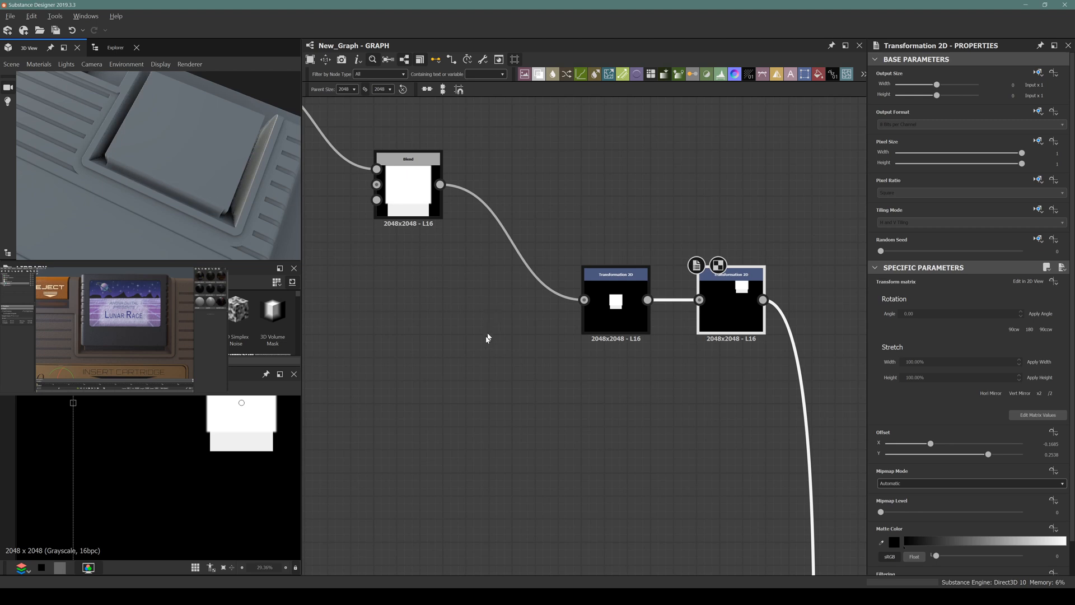
{"action": "left_click_drag", "start_coordinate": [128, 134], "coordinate": [3, 121]}
{"action": "scroll", "coordinate": [536, 259], "scroll_direction": "down", "scroll_amount": 4}
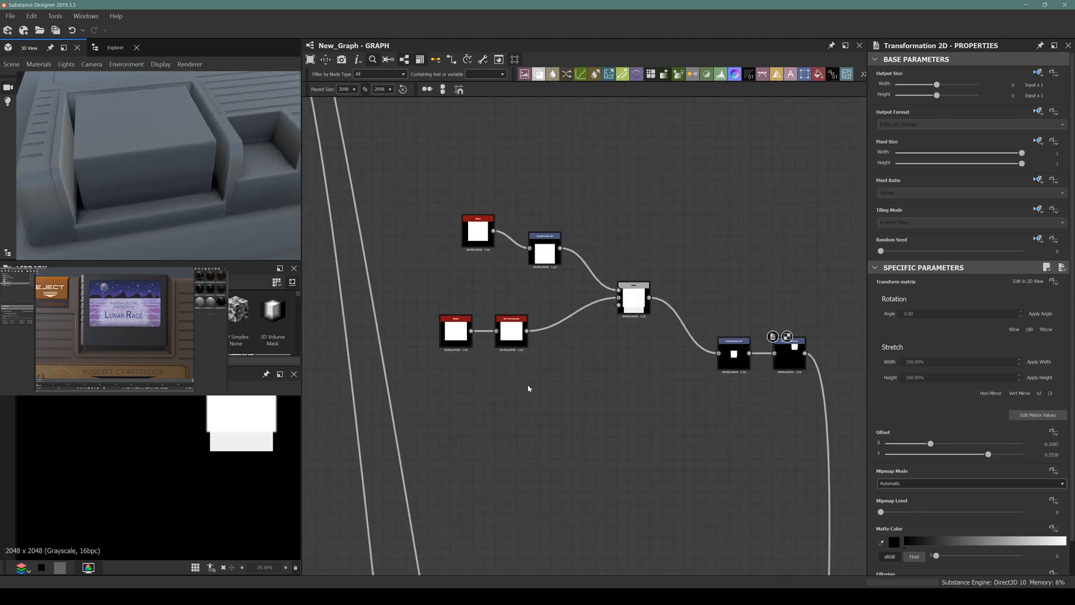
Step: Replace the Blur HQ Grayscale after the background Shape with a Distance node and set its maximum distance to about 20
{"action": "scroll", "coordinate": [467, 312], "scroll_direction": "up", "scroll_amount": 5}
{"action": "key", "text": "BackSpace"}
{"action": "left_click", "coordinate": [342, 313]}
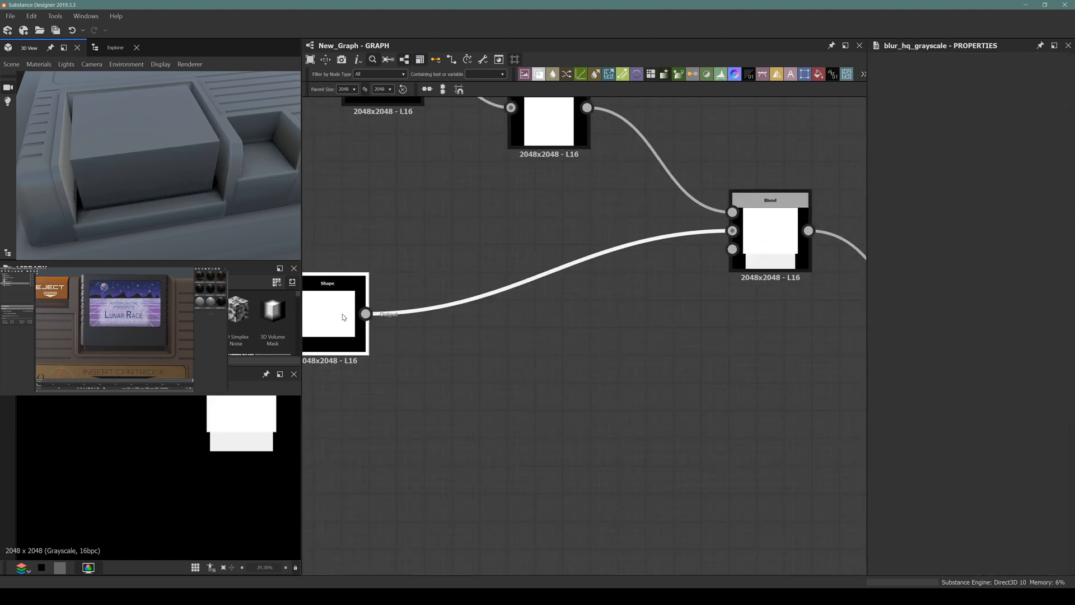
{"action": "key", "text": "space"}
{"action": "type", "text": "distanc"}
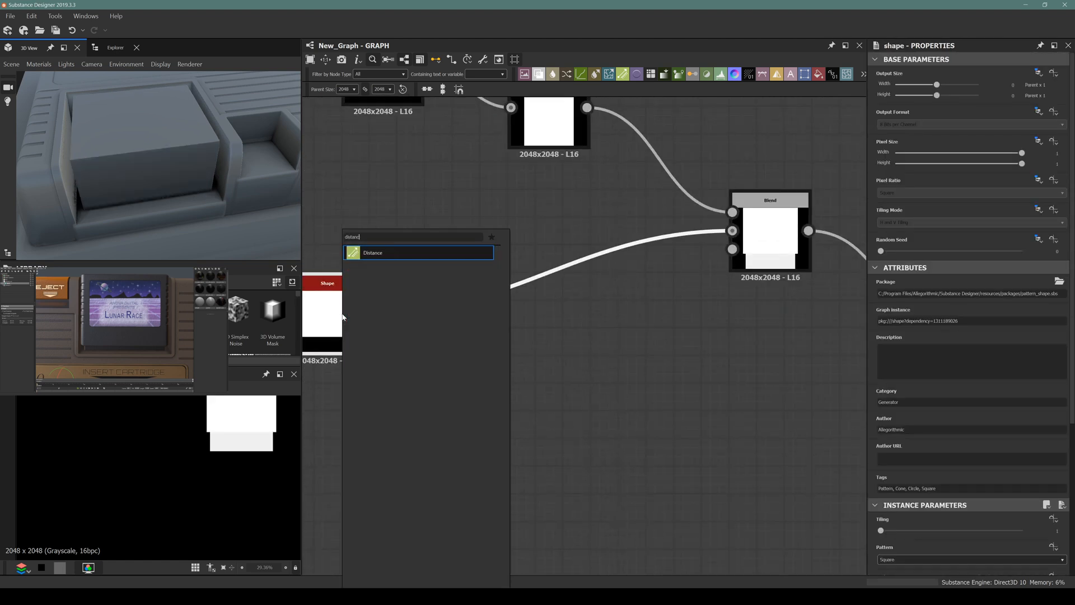
{"action": "key", "text": "Return"}
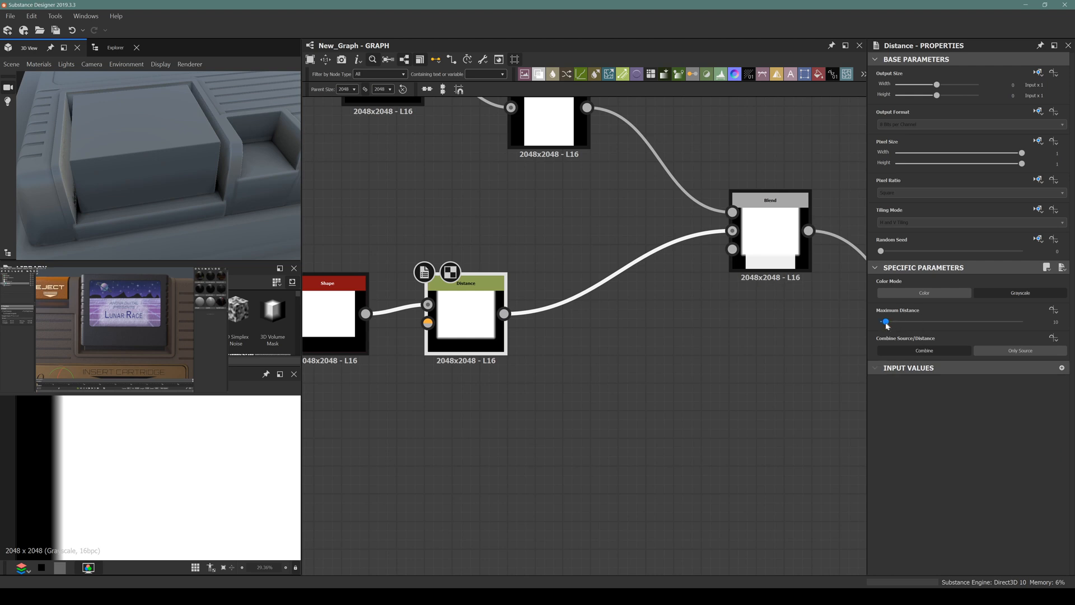
{"action": "mouse_move", "coordinate": [886, 324]}
{"action": "left_mouse_down"}
{"action": "mouse_move", "coordinate": [932, 320]}
{"action": "mouse_move", "coordinate": [892, 325]}
{"action": "left_mouse_up"}
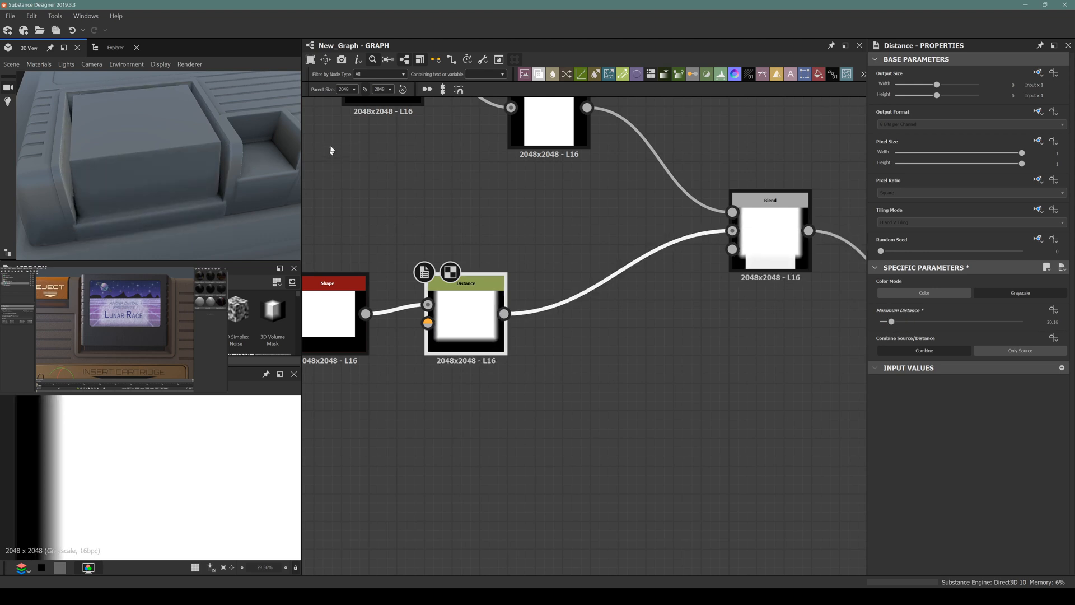
{"action": "left_click_drag", "start_coordinate": [221, 146], "coordinate": [213, 117]}
{"action": "scroll", "coordinate": [182, 161], "scroll_direction": "up", "scroll_amount": 3}
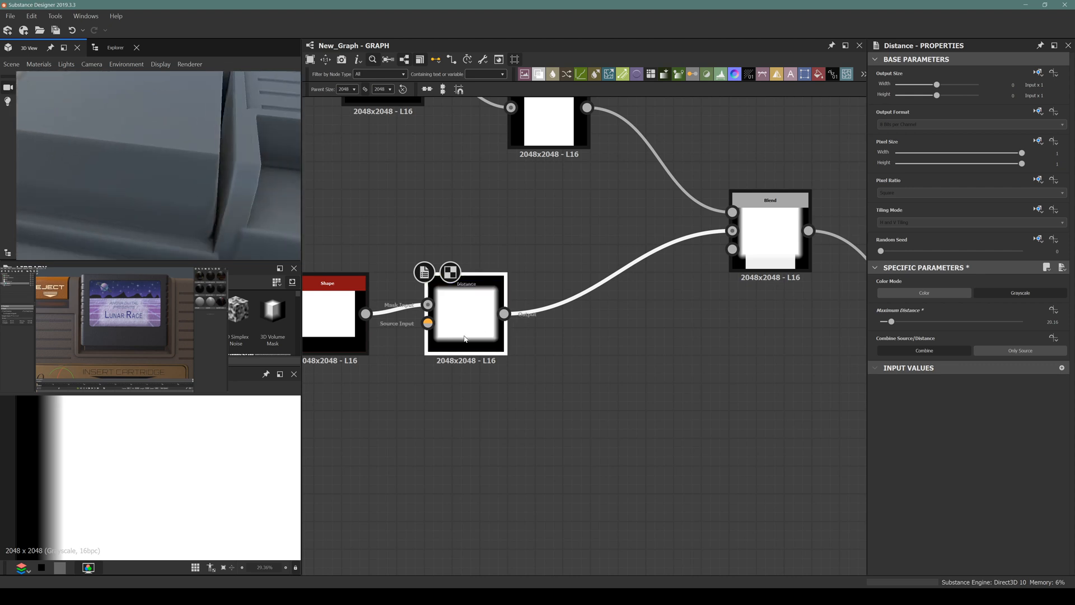
Step: Insert a Levels node after the Distance node and lower its white and midtone input points to round the cartridge edge
{"action": "key", "text": "space"}
{"action": "type", "text": "level"}
{"action": "key", "text": "Return"}
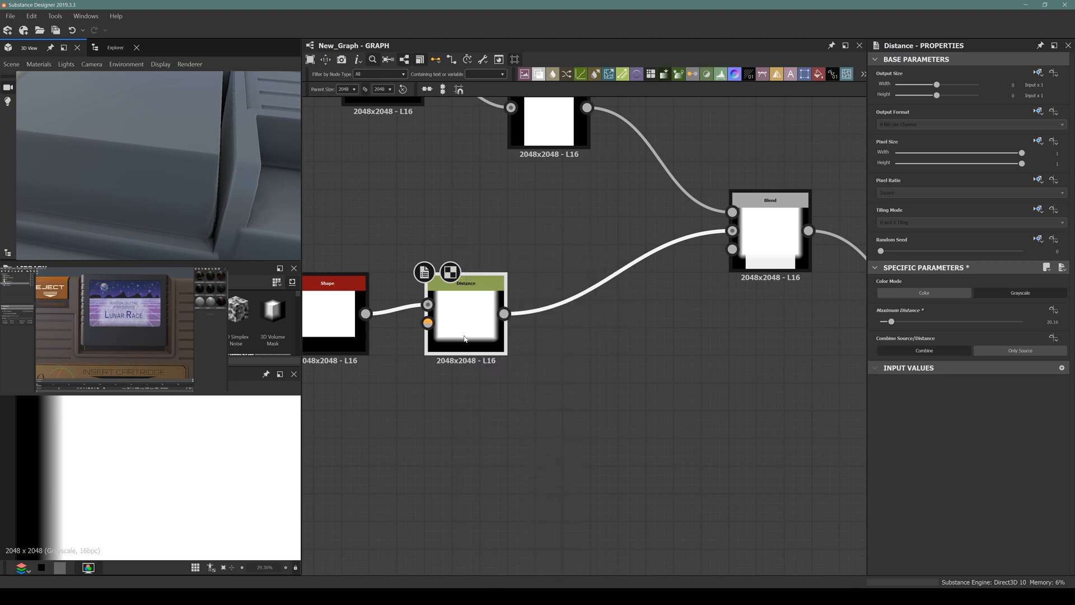
{"action": "scroll", "coordinate": [591, 349], "scroll_direction": "down", "scroll_amount": 2}
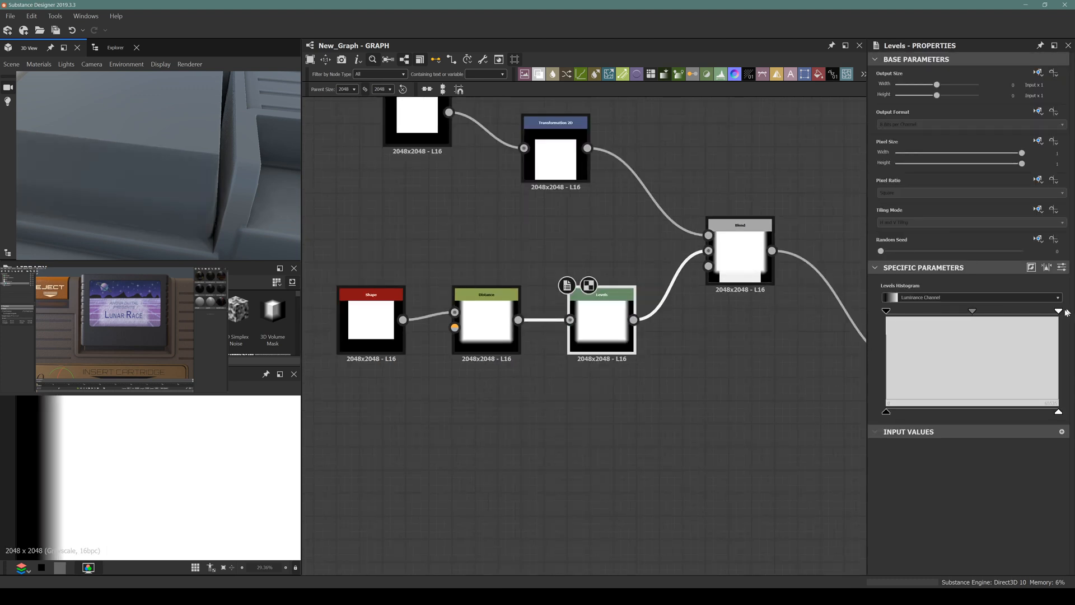
{"action": "left_click_drag", "start_coordinate": [1058, 312], "coordinate": [998, 321]}
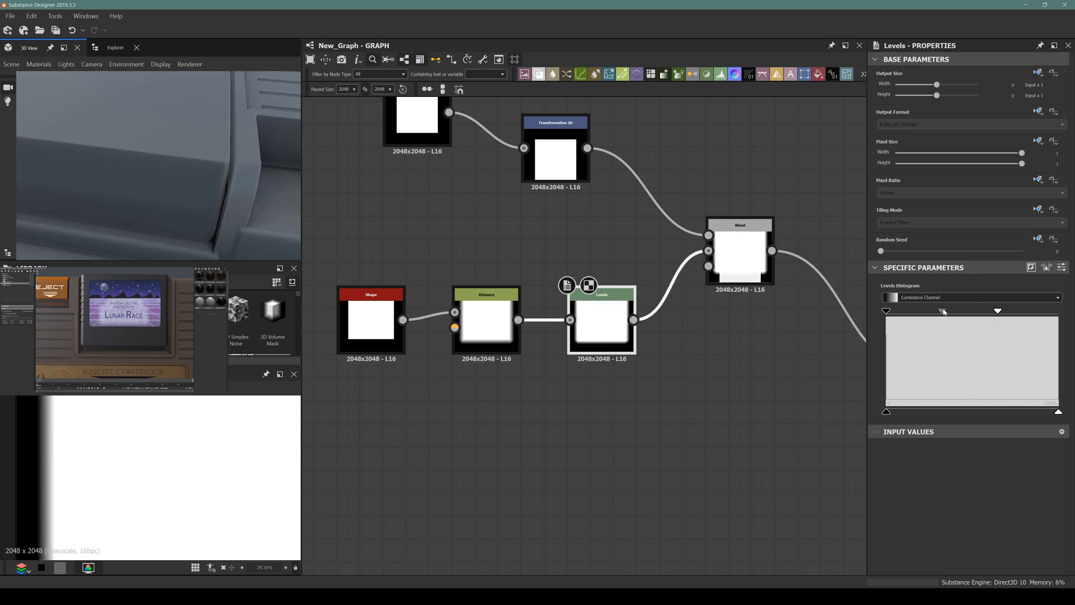
{"action": "left_click_drag", "start_coordinate": [944, 312], "coordinate": [885, 330]}
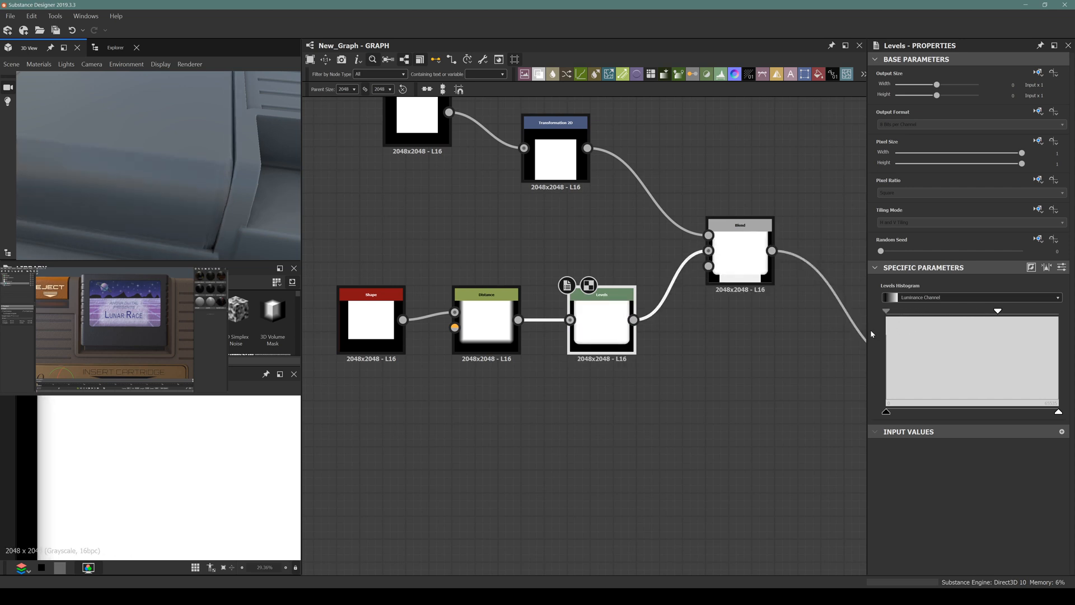
{"action": "left_click_drag", "start_coordinate": [996, 314], "coordinate": [965, 327]}
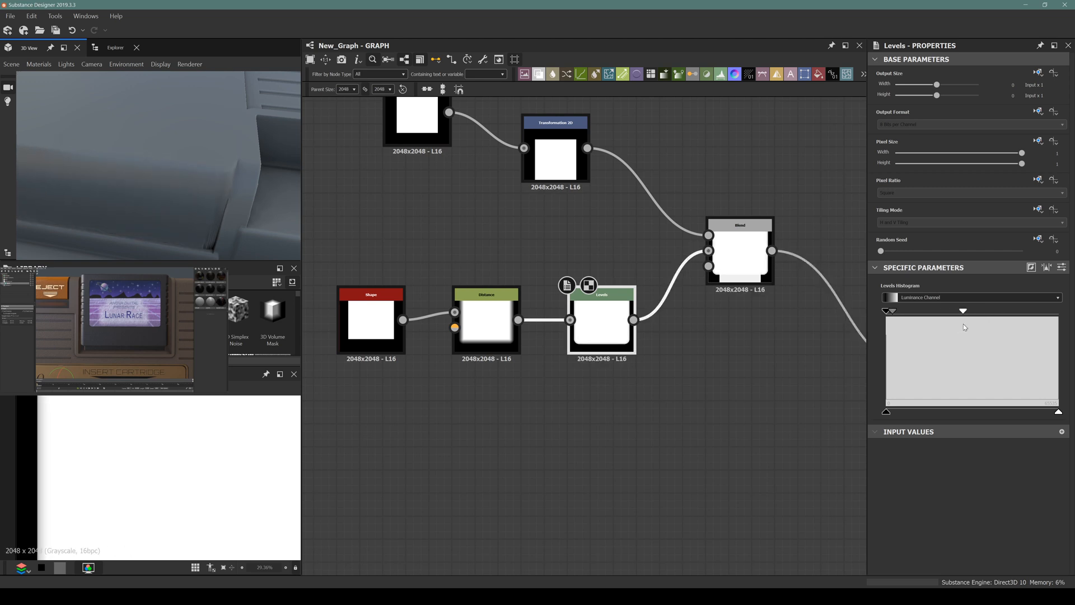
{"action": "left_click_drag", "start_coordinate": [891, 311], "coordinate": [908, 313]}
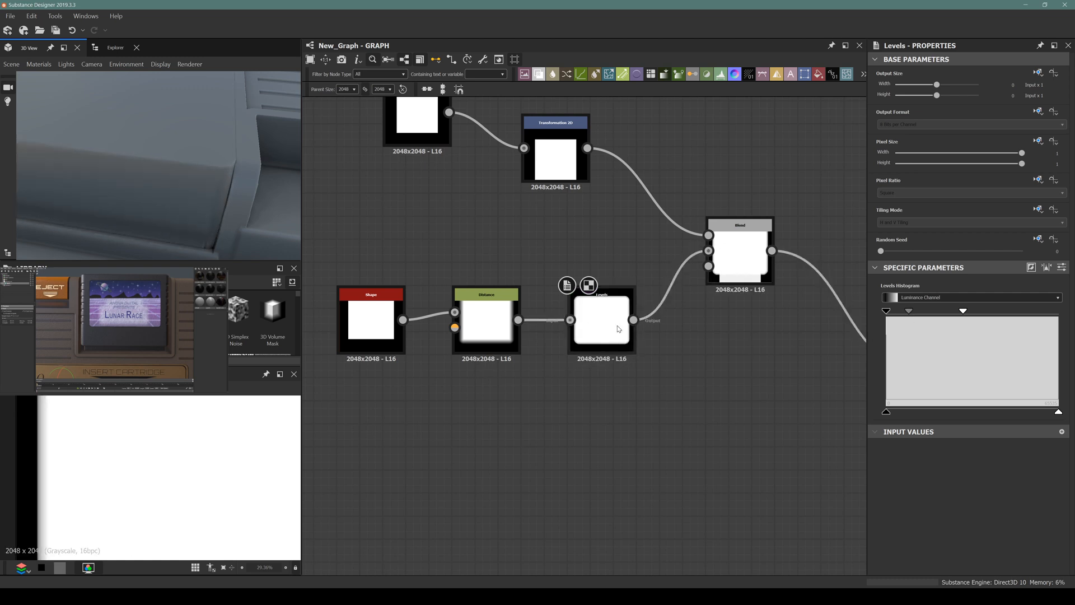
Step: Replace the Levels and Distance nodes with a Blur HQ Grayscale node on the background Shape's output
{"action": "key", "text": "Delete"}
{"action": "key", "text": "Delete"}
{"action": "left_click", "coordinate": [388, 329]}
{"action": "key", "text": "space"}
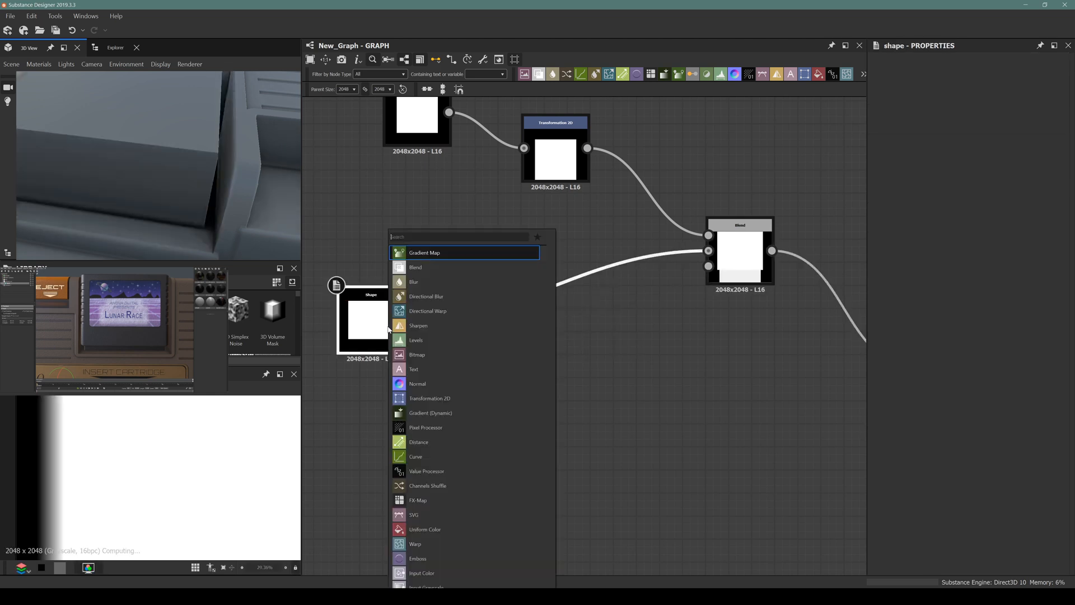
{"action": "type", "text": "blur"}
{"action": "key", "text": "Down"}
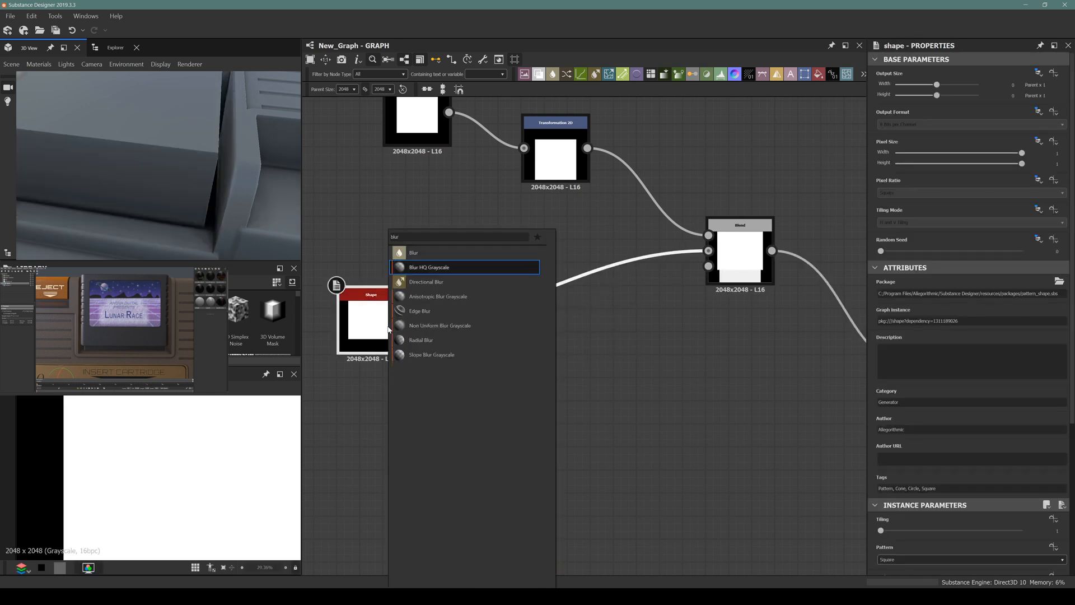
{"action": "key", "text": "Return"}
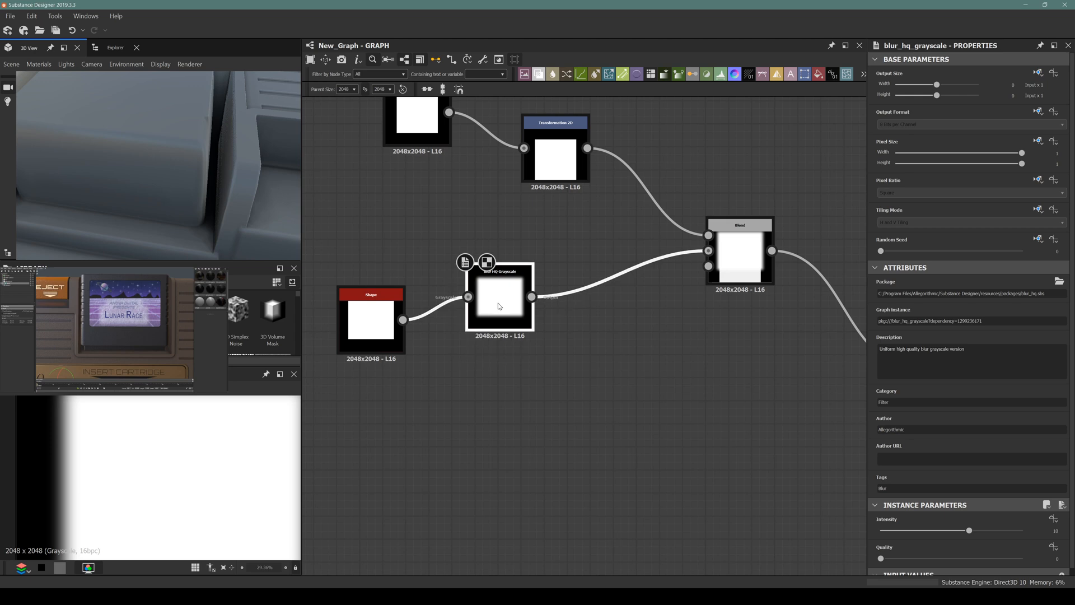
Step: Insert a Blend node after the Blur HQ Grayscale, feed the unblurred Shape into its foreground and set the blending mode to Multiply
{"action": "key", "text": "space"}
{"action": "type", "text": "blend"}
{"action": "key", "text": "Return"}
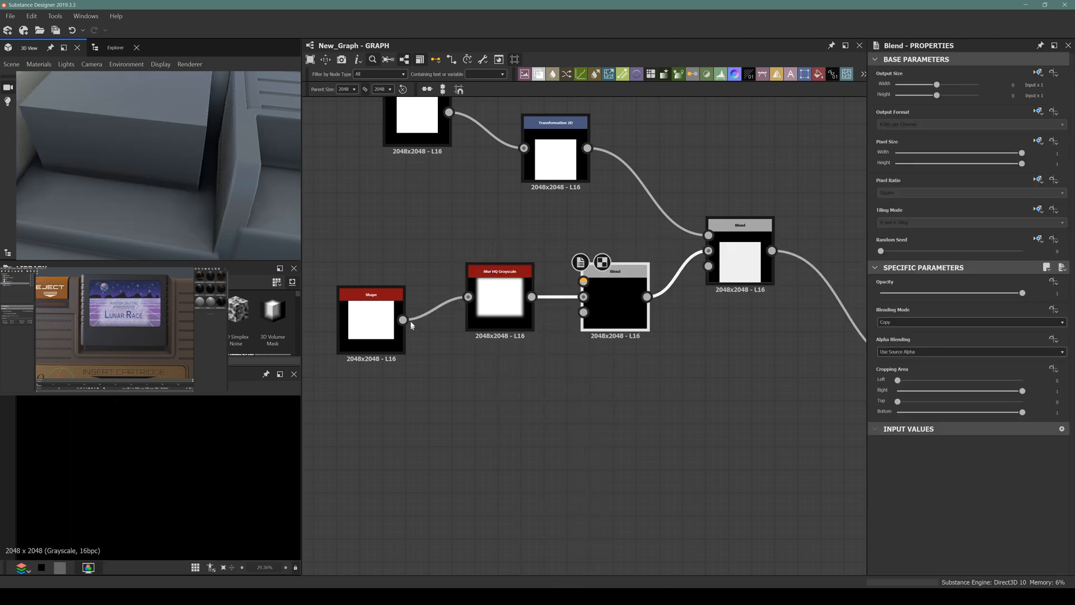
{"action": "mouse_move", "coordinate": [592, 316]}
{"action": "left_mouse_down"}
{"action": "mouse_move", "coordinate": [583, 281]}
{"action": "mouse_move", "coordinate": [584, 296]}
{"action": "left_mouse_up"}
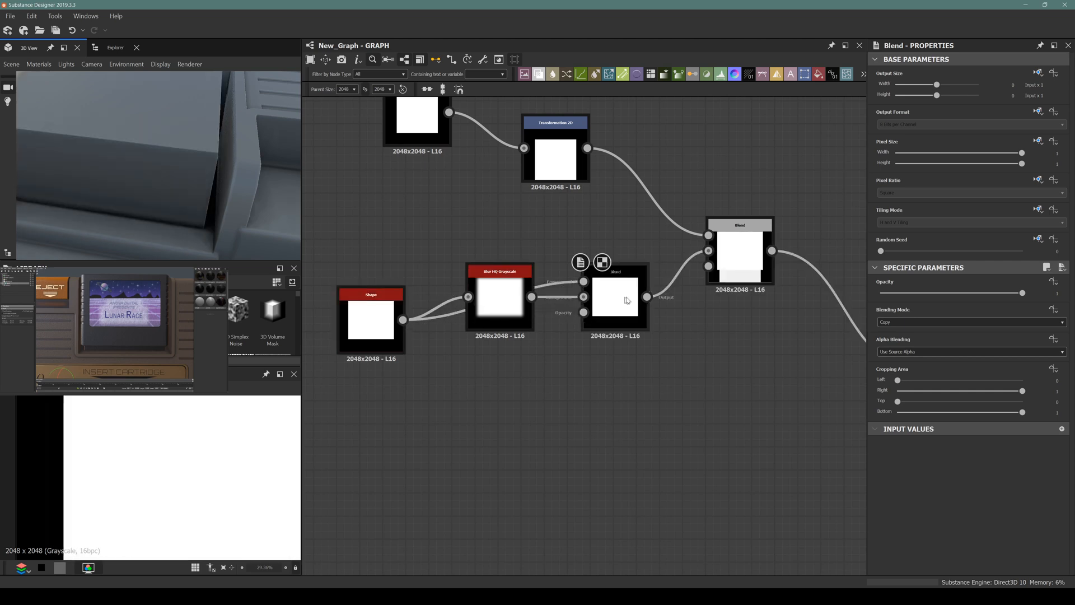
{"action": "left_click", "coordinate": [952, 322]}
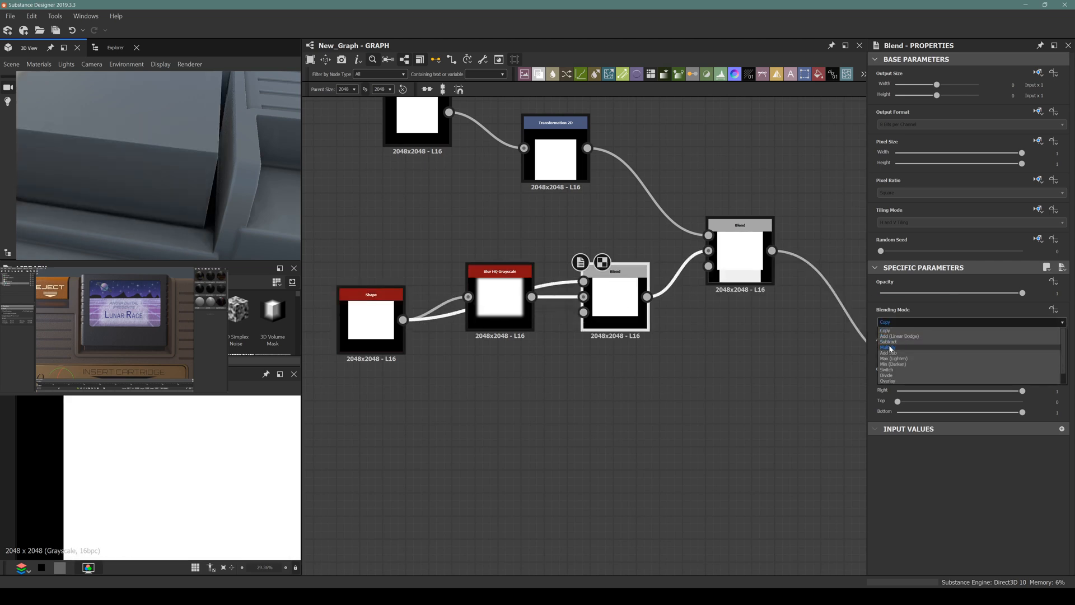
{"action": "left_click", "coordinate": [890, 349]}
{"action": "scroll", "coordinate": [157, 168], "scroll_direction": "down", "scroll_amount": 3}
{"action": "left_click_drag", "start_coordinate": [156, 168], "coordinate": [149, 183]}
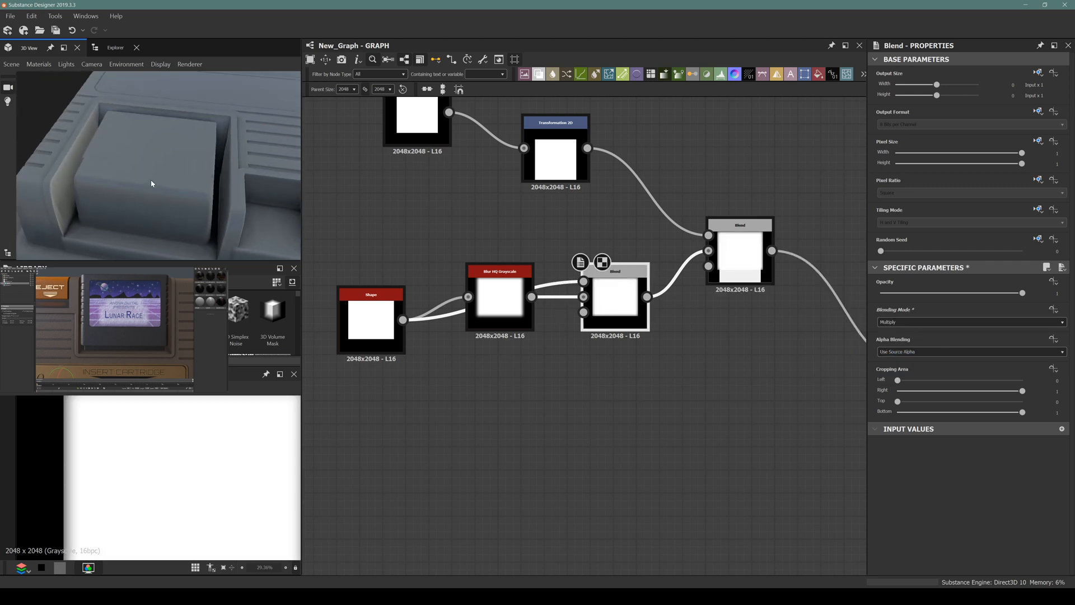
Step: Move the Blur HQ Grayscale node below the Multiply Blend and set the background Shape's scale to about 0.84
{"action": "left_click_drag", "start_coordinate": [520, 312], "coordinate": [505, 404]}
{"action": "left_click", "coordinate": [371, 319]}
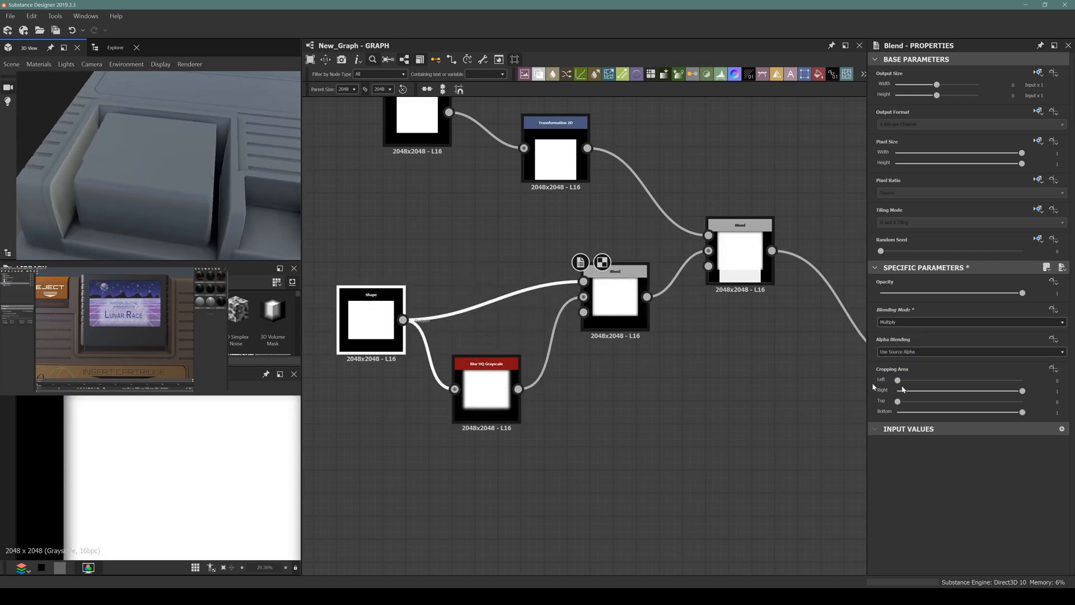
{"action": "scroll", "coordinate": [973, 384], "scroll_direction": "down", "scroll_amount": 3}
{"action": "scroll", "coordinate": [960, 383], "scroll_direction": "down", "scroll_amount": 1}
{"action": "left_click_drag", "start_coordinate": [993, 378], "coordinate": [1000, 375]}
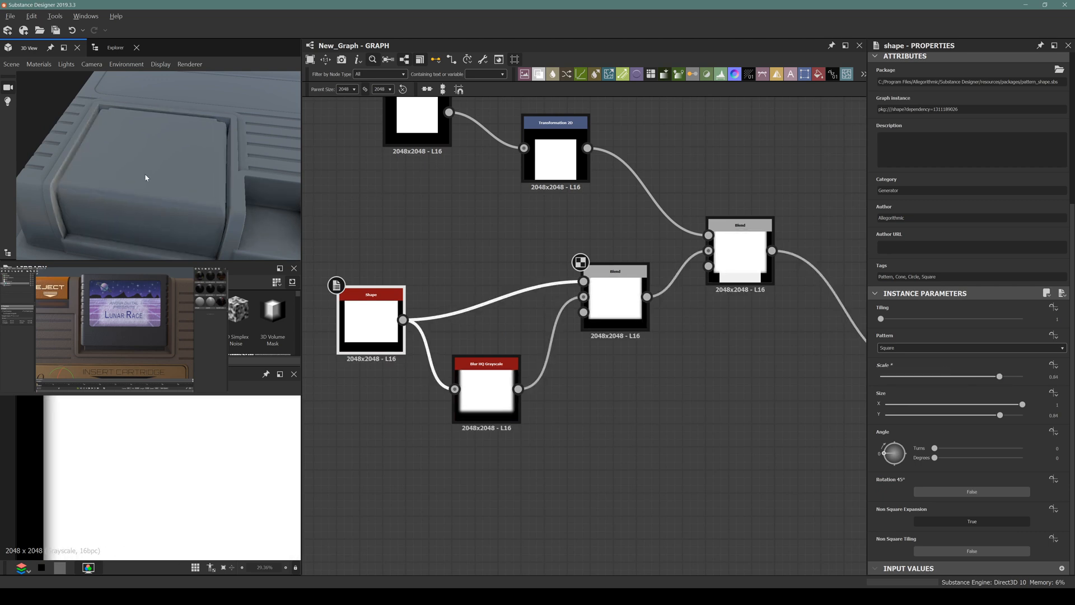
{"action": "left_click_drag", "start_coordinate": [144, 177], "coordinate": [340, 197]}
{"action": "scroll", "coordinate": [179, 143], "scroll_direction": "up", "scroll_amount": 3}
{"action": "left_click_drag", "start_coordinate": [180, 144], "coordinate": [112, 155]}
Step: Lower the Max (Lighten) Blend's opacity to about 0.41 and show its output in the 2D view
{"action": "middle_click_drag", "start_coordinate": [427, 190], "coordinate": [442, 253]}
{"action": "left_click", "coordinate": [760, 321]}
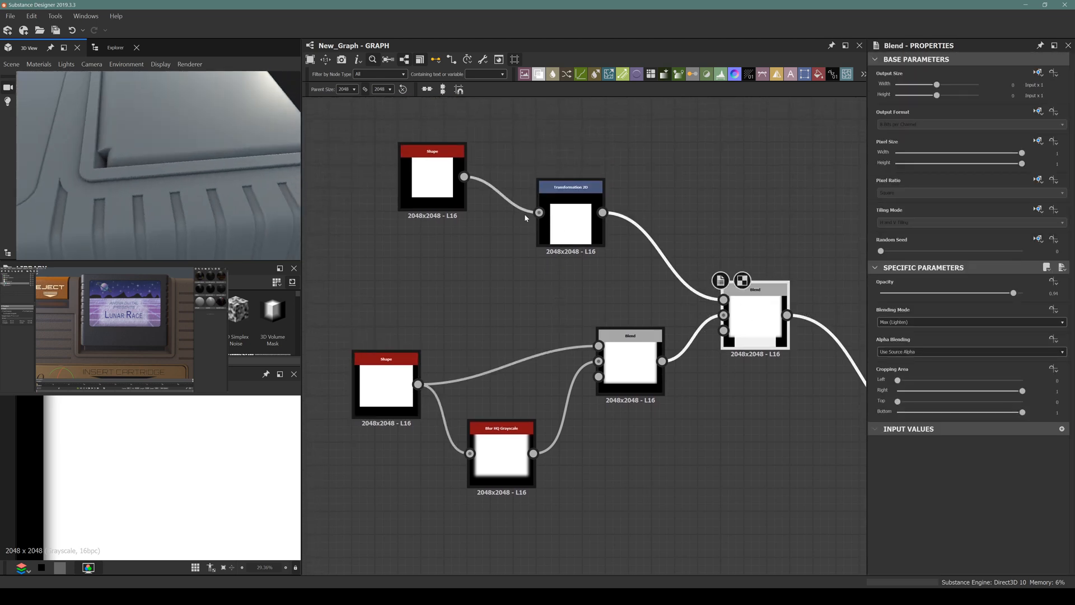
{"action": "left_click", "coordinate": [568, 221]}
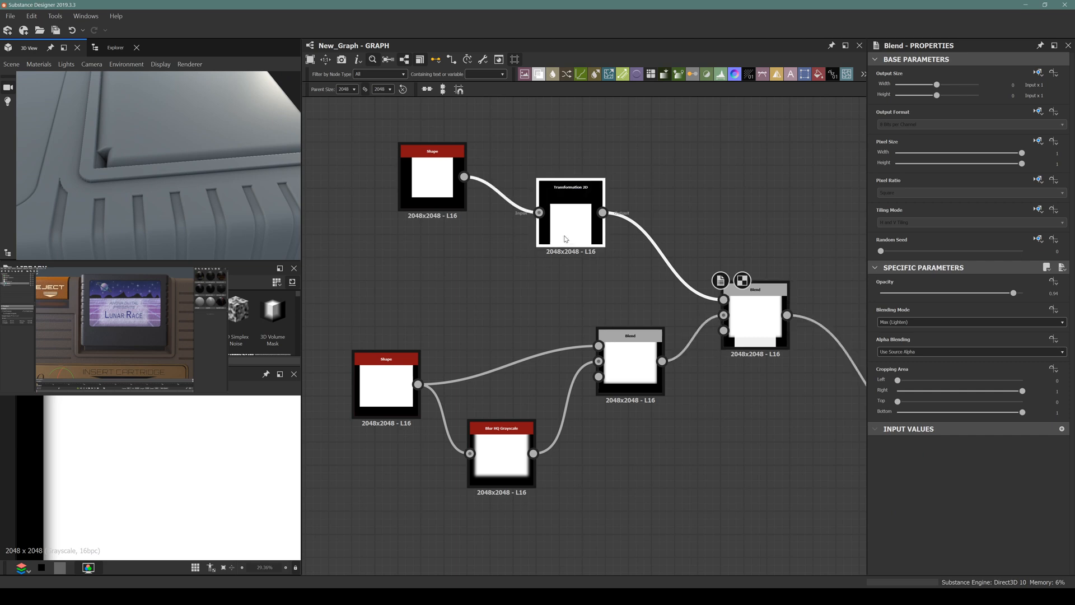
{"action": "left_click", "coordinate": [756, 321]}
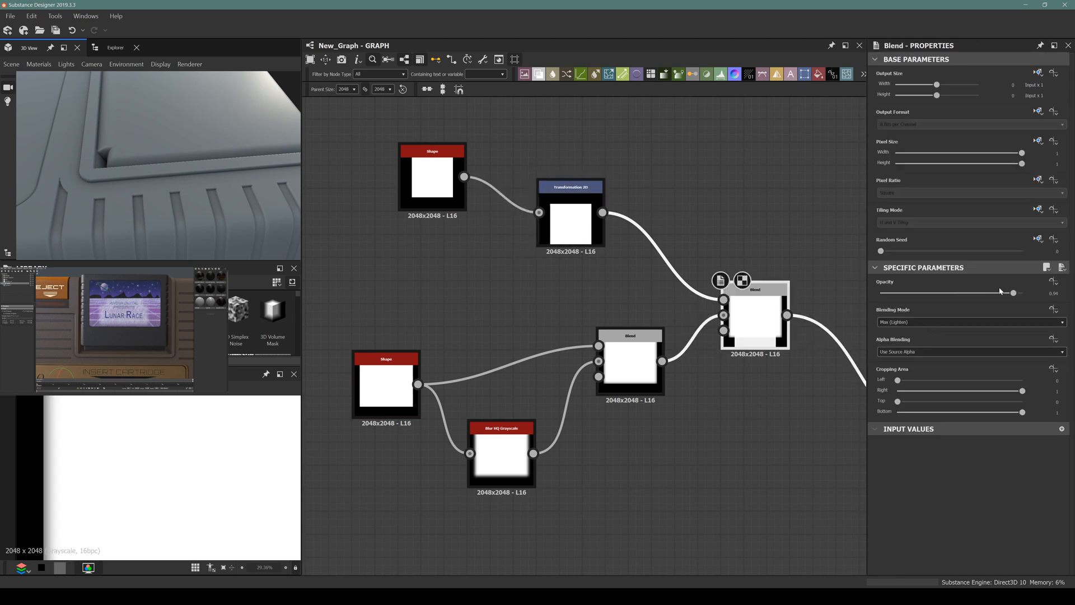
{"action": "mouse_move", "coordinate": [1005, 294]}
{"action": "left_mouse_down"}
{"action": "mouse_move", "coordinate": [967, 293]}
{"action": "mouse_move", "coordinate": [1024, 294]}
{"action": "left_mouse_up"}
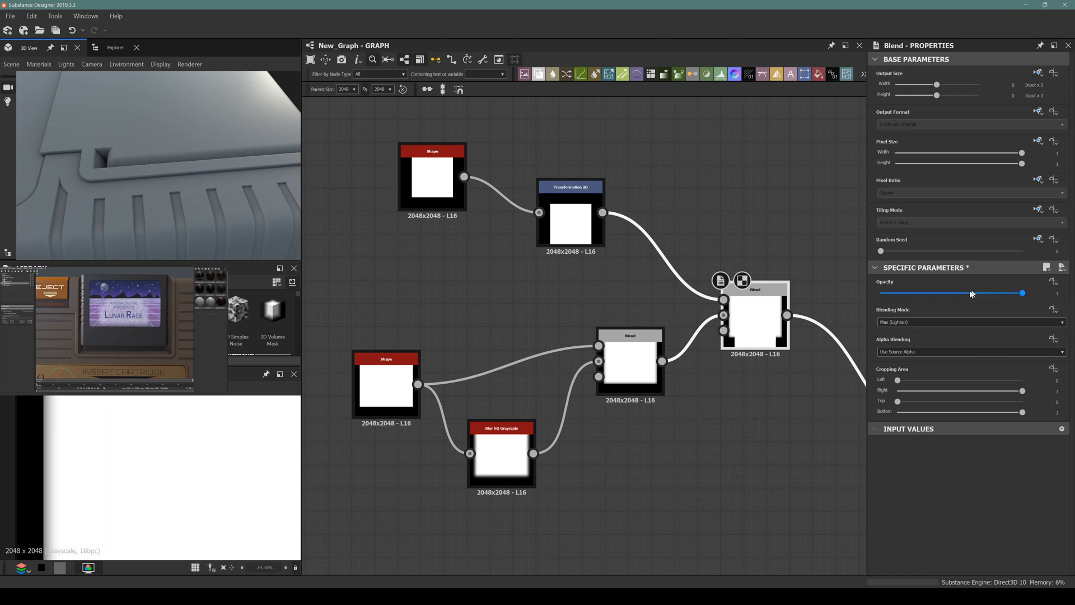
{"action": "left_click_drag", "start_coordinate": [972, 293], "coordinate": [938, 294]}
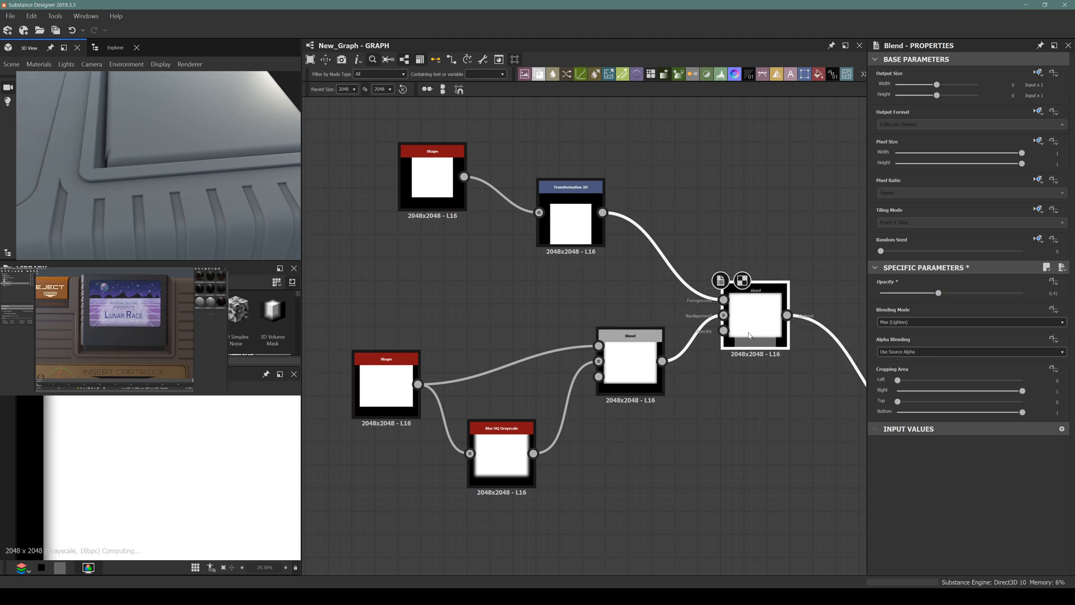
{"action": "scroll", "coordinate": [130, 460], "scroll_direction": "down", "scroll_amount": 4}
{"action": "key", "text": "f"}
{"action": "scroll", "coordinate": [82, 535], "scroll_direction": "up", "scroll_amount": 4}
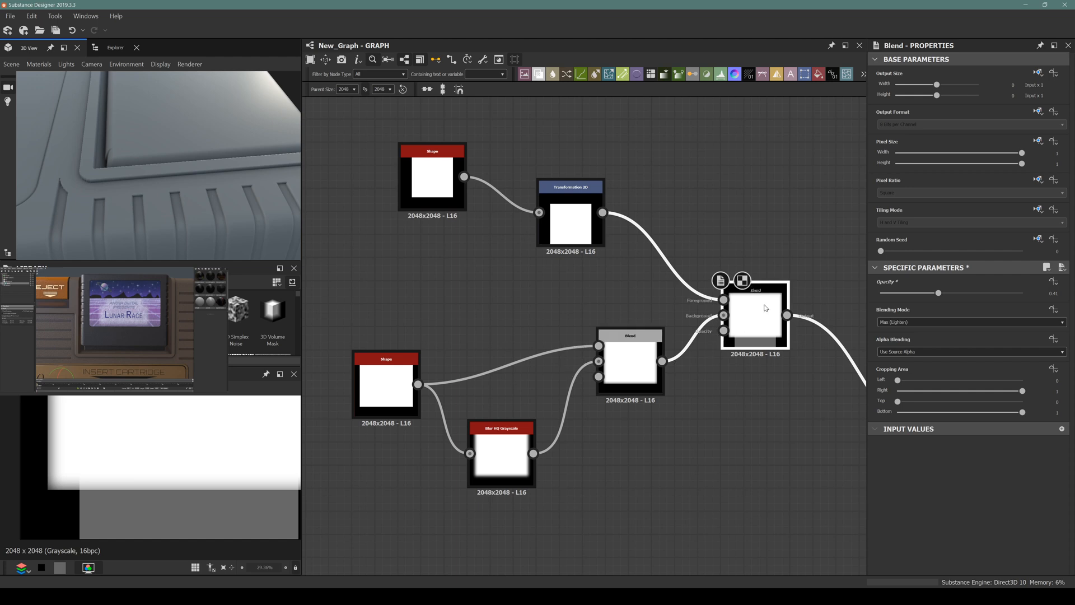
Step: Move the Max (Lighten) Blend node up and insert a Transformation 2D between the Multiply Blend and its background input
{"action": "left_click_drag", "start_coordinate": [763, 308], "coordinate": [824, 224]}
{"action": "middle_click_drag", "start_coordinate": [664, 327], "coordinate": [598, 327]}
{"action": "scroll", "coordinate": [565, 361], "scroll_direction": "up", "scroll_amount": 3}
{"action": "left_click", "coordinate": [548, 387]}
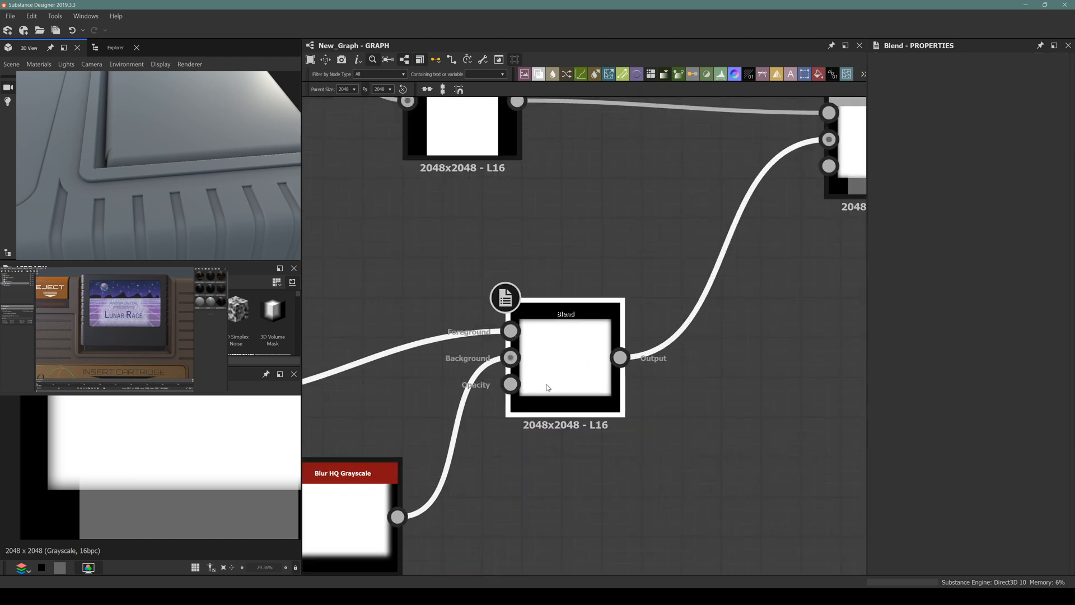
{"action": "scroll", "coordinate": [548, 386], "scroll_direction": "down", "scroll_amount": 3}
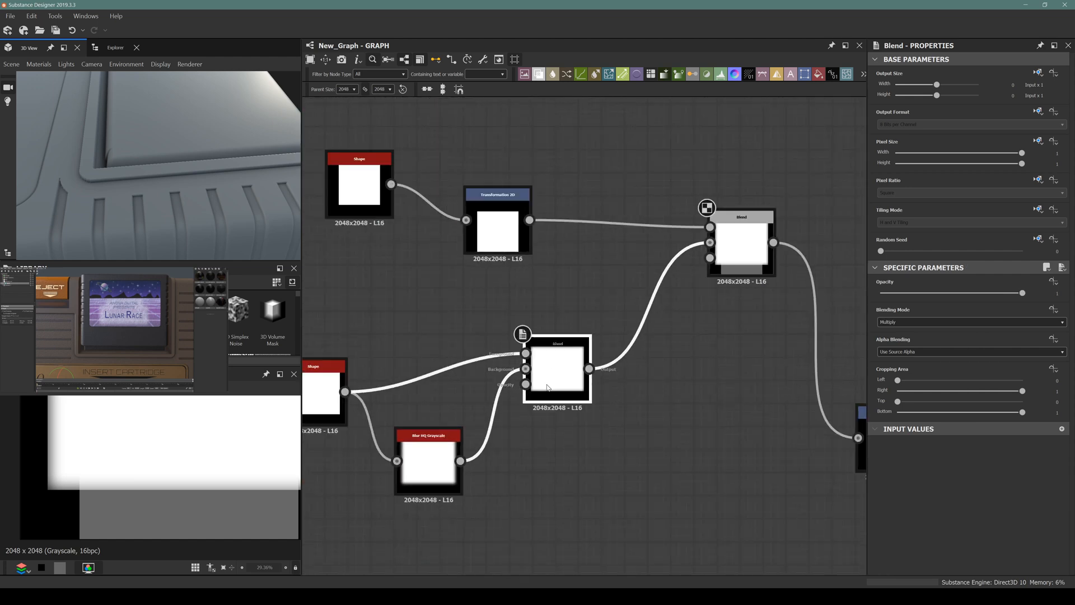
{"action": "key", "text": "space"}
{"action": "type", "text": "trans"}
{"action": "key", "text": "Return"}
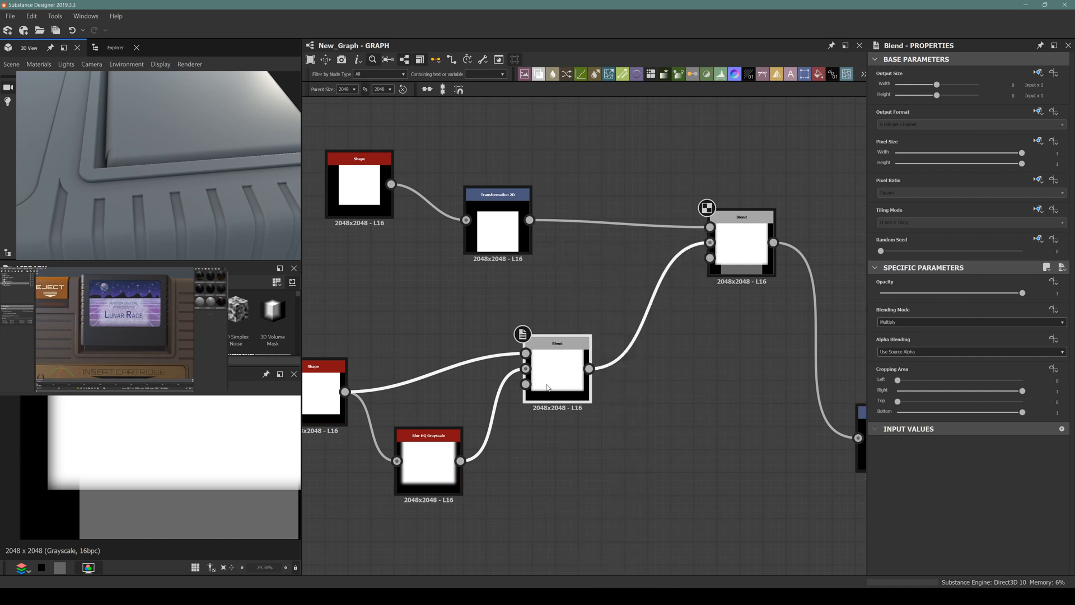
{"action": "scroll", "coordinate": [211, 439], "scroll_direction": "down", "scroll_amount": 3}
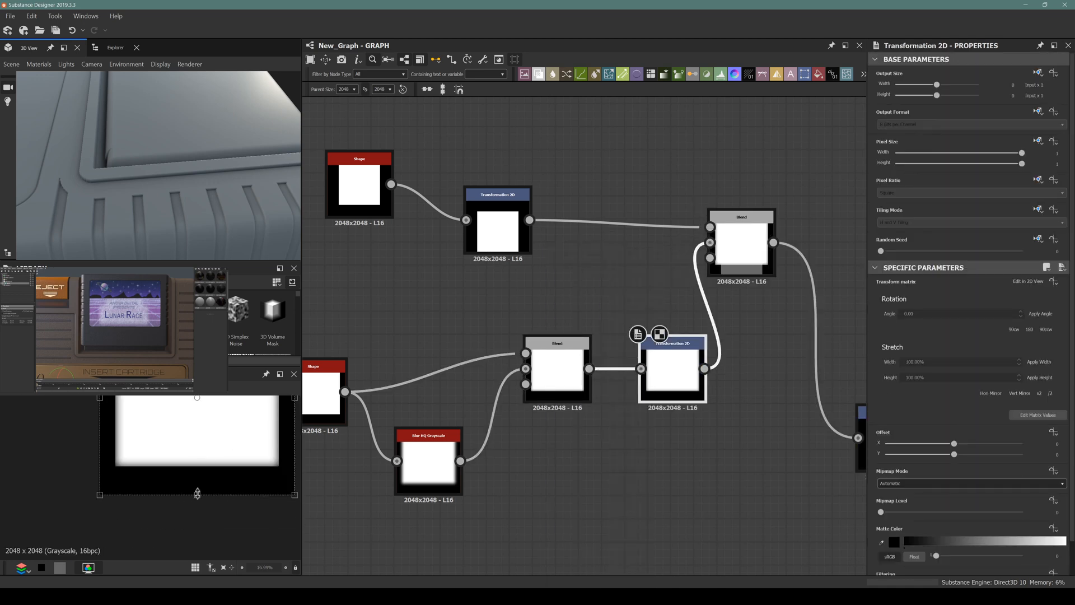
Step: Shift the new Transformation 2D's image down to a Y offset of about -0.148 and move the Max (Lighten) Blend node away from it
{"action": "left_click_drag", "start_coordinate": [198, 494], "coordinate": [201, 557]}
{"action": "scroll", "coordinate": [209, 503], "scroll_direction": "down", "scroll_amount": 2}
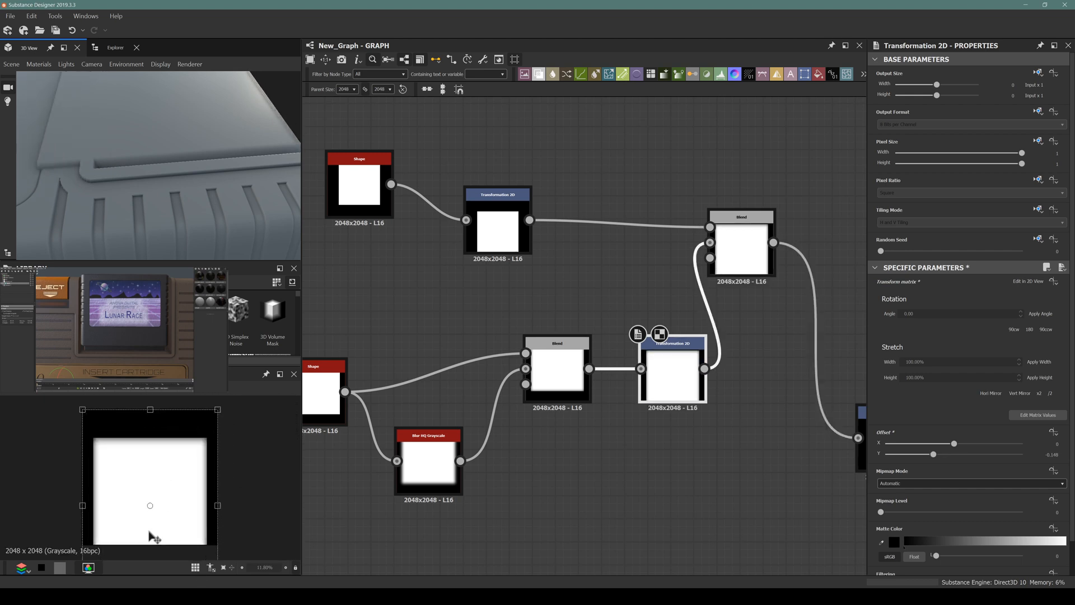
{"action": "middle_click_drag", "start_coordinate": [613, 403], "coordinate": [560, 414]}
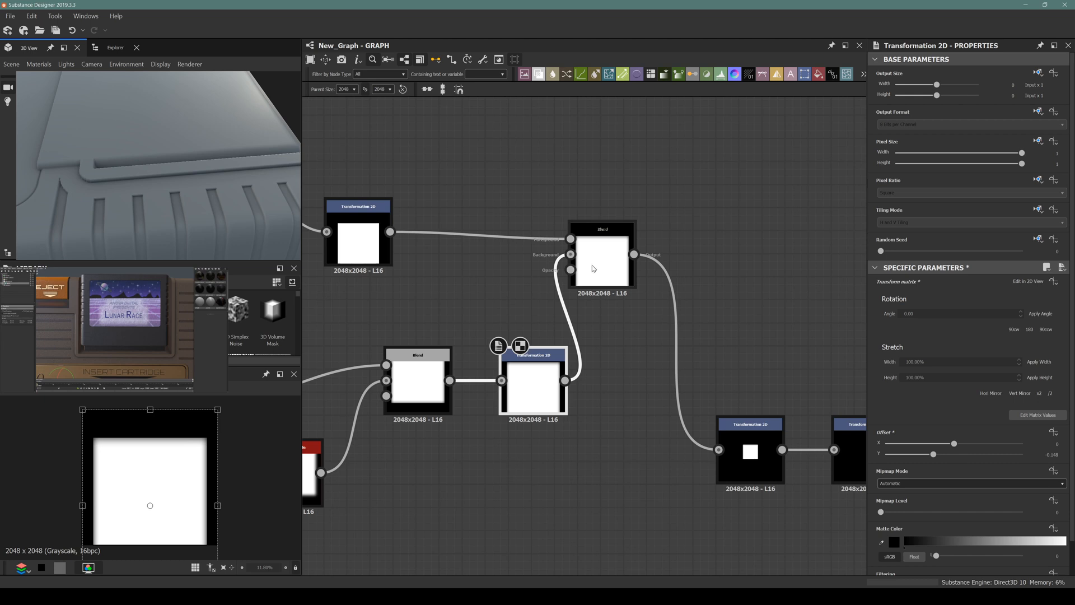
{"action": "left_click_drag", "start_coordinate": [593, 268], "coordinate": [626, 244]}
Step: Insert a Blend after the lower Transformation 2D, feed the lower Shape into its foreground and set the blending mode to Multiply
{"action": "left_click", "coordinate": [532, 390]}
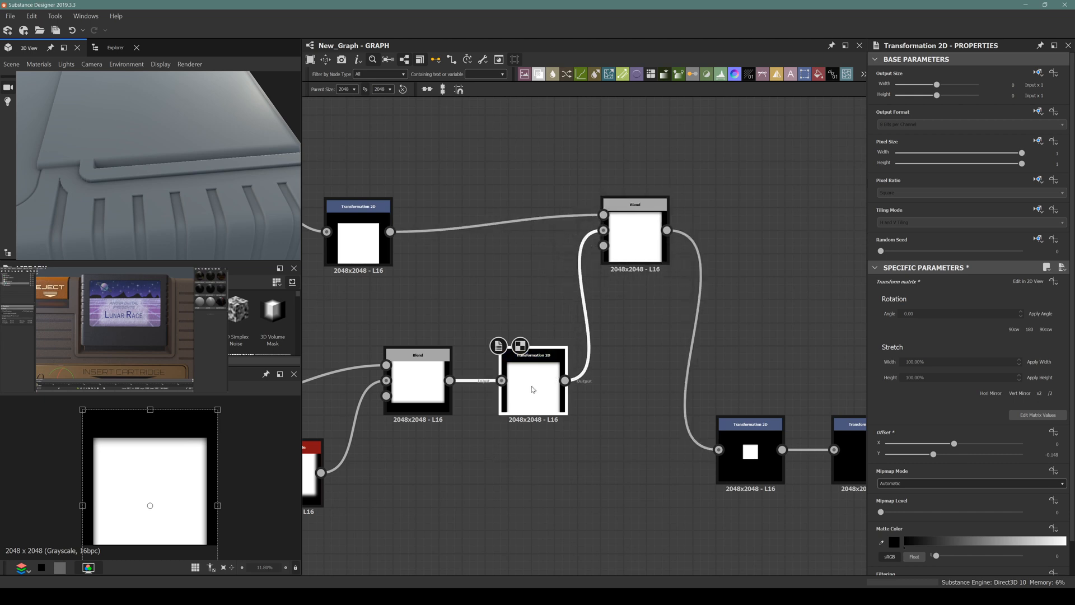
{"action": "key", "text": "space"}
{"action": "type", "text": "blend"}
{"action": "key", "text": "Return"}
{"action": "scroll", "coordinate": [533, 389], "scroll_direction": "down", "scroll_amount": 4}
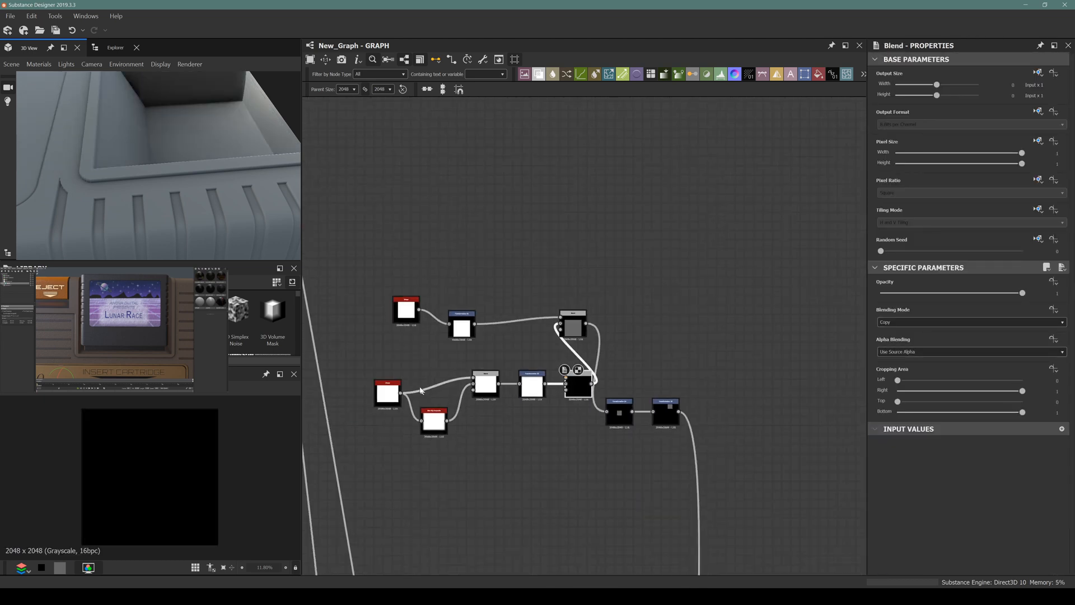
{"action": "left_click_drag", "start_coordinate": [401, 395], "coordinate": [396, 396]}
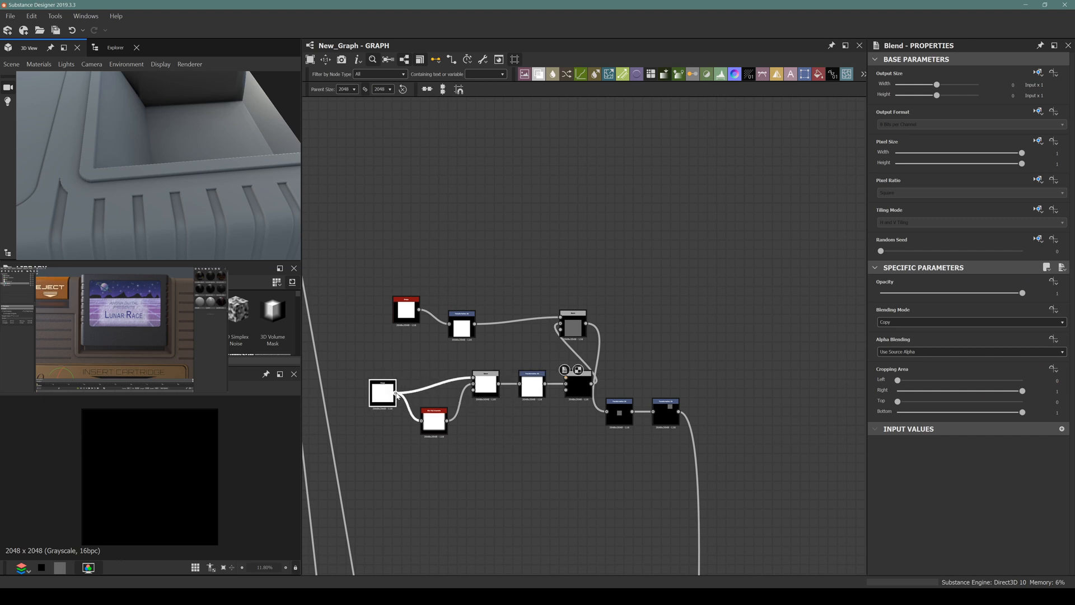
{"action": "left_click_drag", "start_coordinate": [572, 382], "coordinate": [574, 382]}
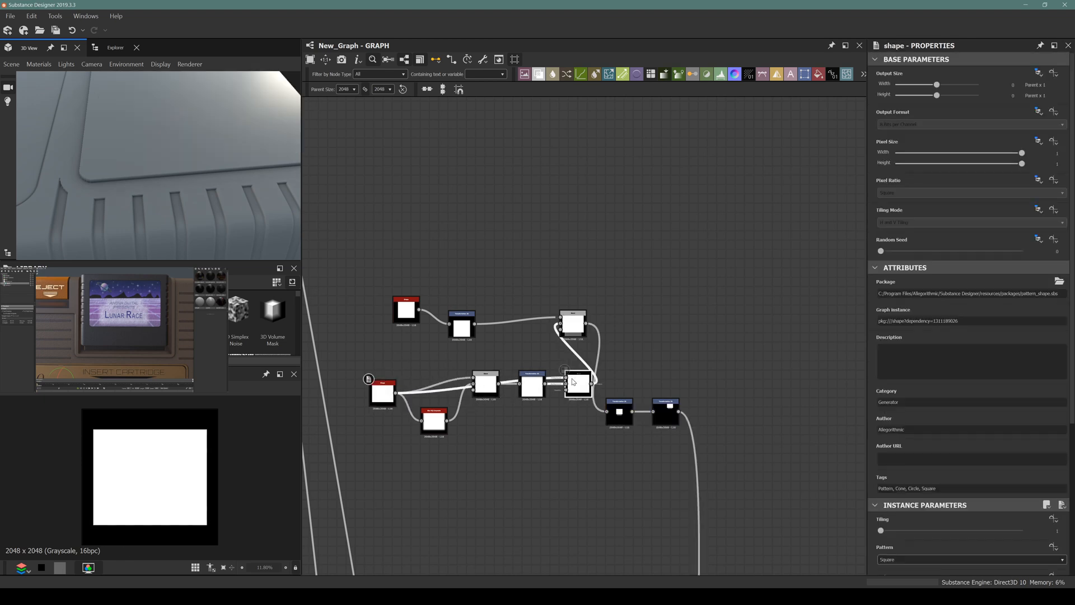
{"action": "left_click", "coordinate": [576, 382]}
{"action": "left_click", "coordinate": [896, 321]}
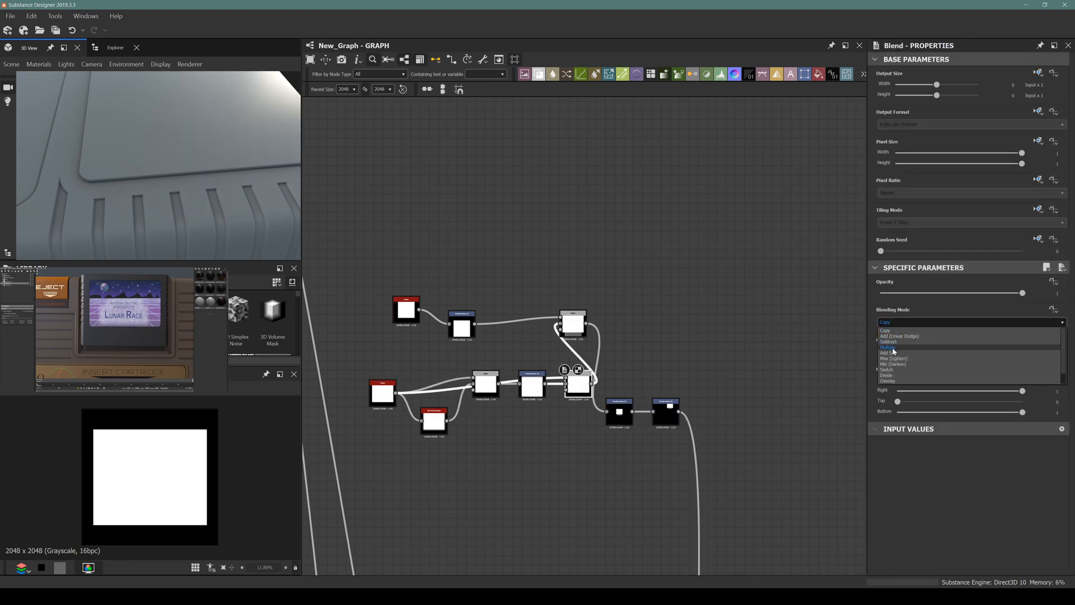
{"action": "left_click", "coordinate": [891, 348]}
Step: Tidy the graph by moving the lower Shape-to-Multiply node chain away from the Max (Lighten) Blend and the upper Shape node outward
{"action": "mouse_move", "coordinate": [216, 216]}
{"action": "left_mouse_down"}
{"action": "mouse_move", "coordinate": [132, 221]}
{"action": "mouse_move", "coordinate": [146, 163]}
{"action": "mouse_move", "coordinate": [114, 217]}
{"action": "mouse_move", "coordinate": [226, 220]}
{"action": "left_mouse_up"}
{"action": "scroll", "coordinate": [554, 374], "scroll_direction": "up", "scroll_amount": 3}
{"action": "scroll", "coordinate": [451, 367], "scroll_direction": "down", "scroll_amount": 4}
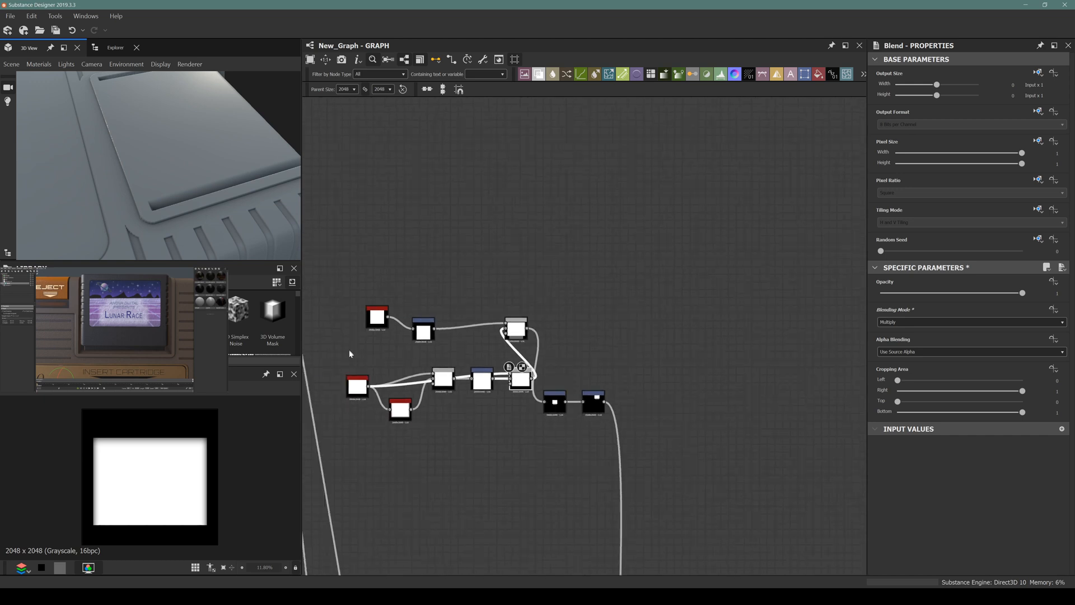
{"action": "left_click_drag", "start_coordinate": [348, 351], "coordinate": [471, 383]}
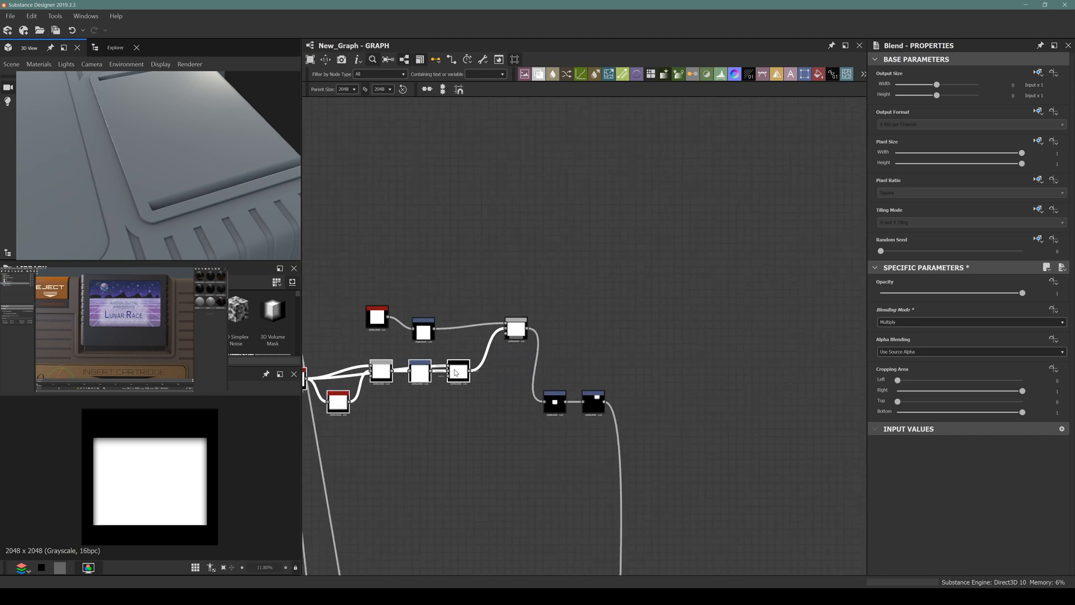
{"action": "middle_click_drag", "start_coordinate": [471, 384], "coordinate": [600, 365]}
{"action": "left_click", "coordinate": [504, 306]}
{"action": "left_click_drag", "start_coordinate": [504, 305], "coordinate": [458, 283]}
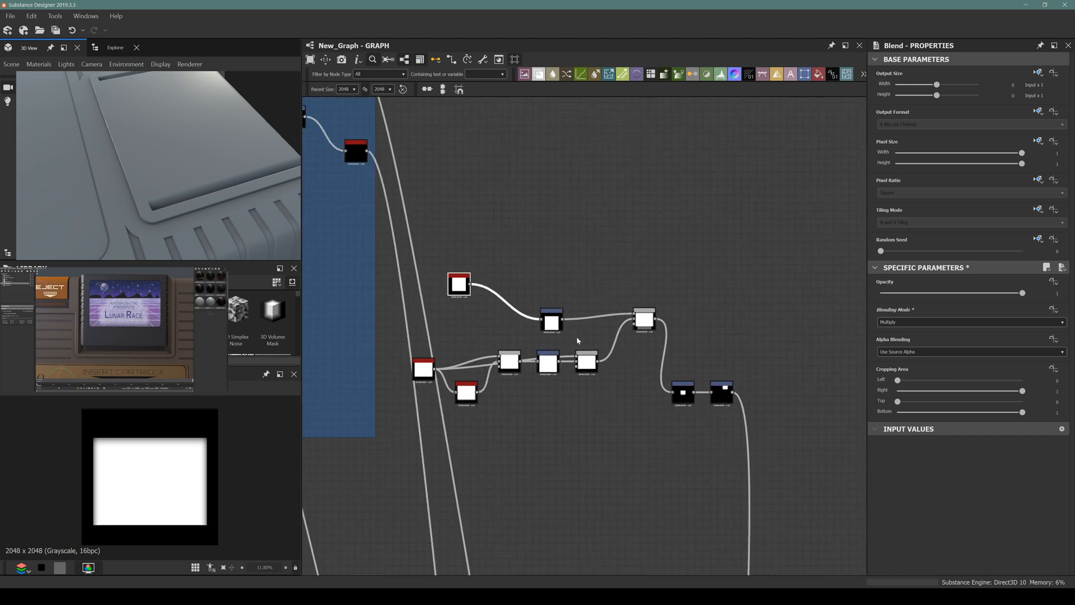
Step: Show the Max (Lighten) Blend in the 2D view and examine its soft edges and lower step
{"action": "left_click", "coordinate": [640, 325]}
{"action": "scroll", "coordinate": [145, 493], "scroll_direction": "up", "scroll_amount": 4}
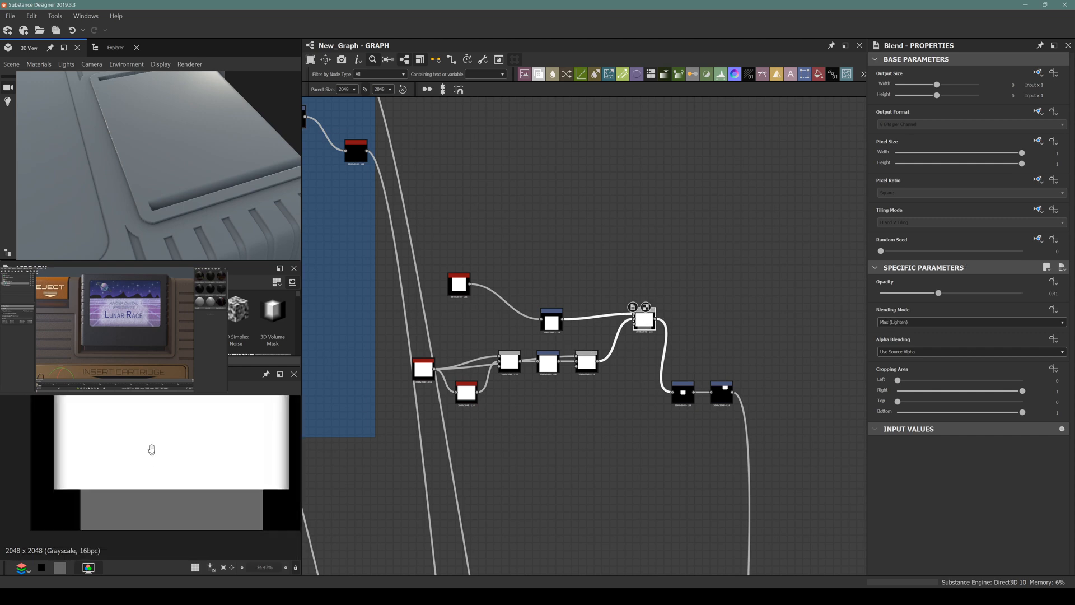
{"action": "middle_click_drag", "start_coordinate": [156, 431], "coordinate": [168, 511]}
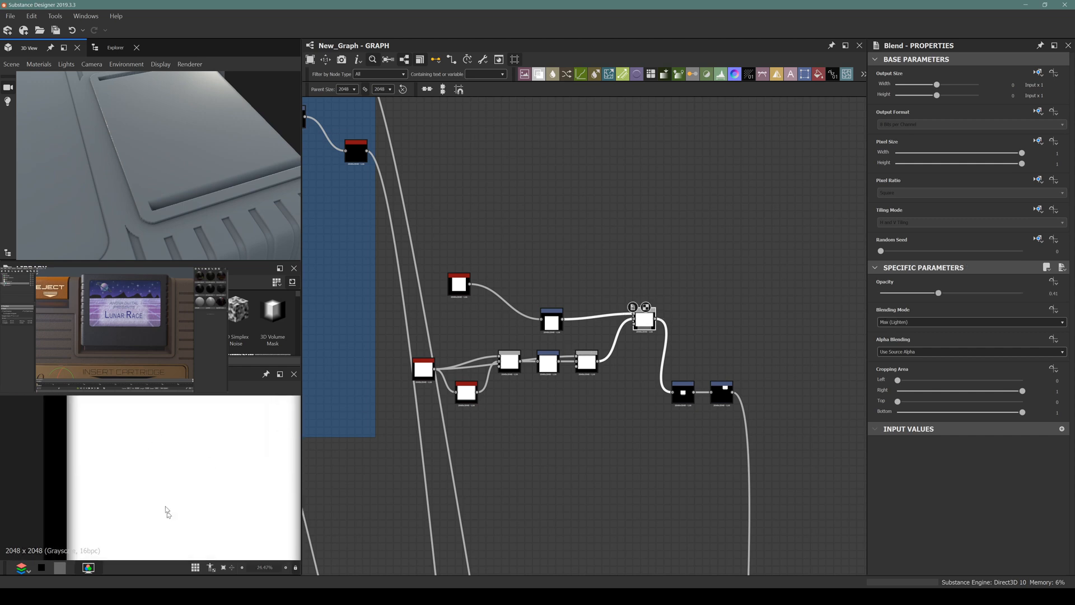
{"action": "scroll", "coordinate": [157, 480], "scroll_direction": "down", "scroll_amount": 2}
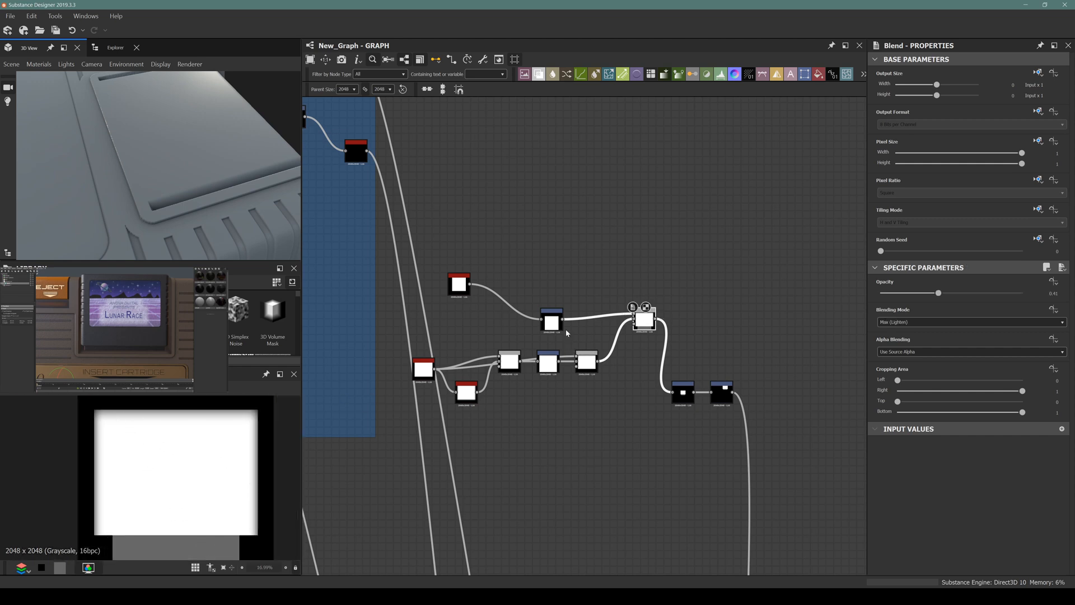
{"action": "left_click_drag", "start_coordinate": [190, 214], "coordinate": [98, 168]}
Step: Nudge the cartridge shape slightly upward with the last Transformation 2D in the chain
{"action": "left_click", "coordinate": [721, 392]}
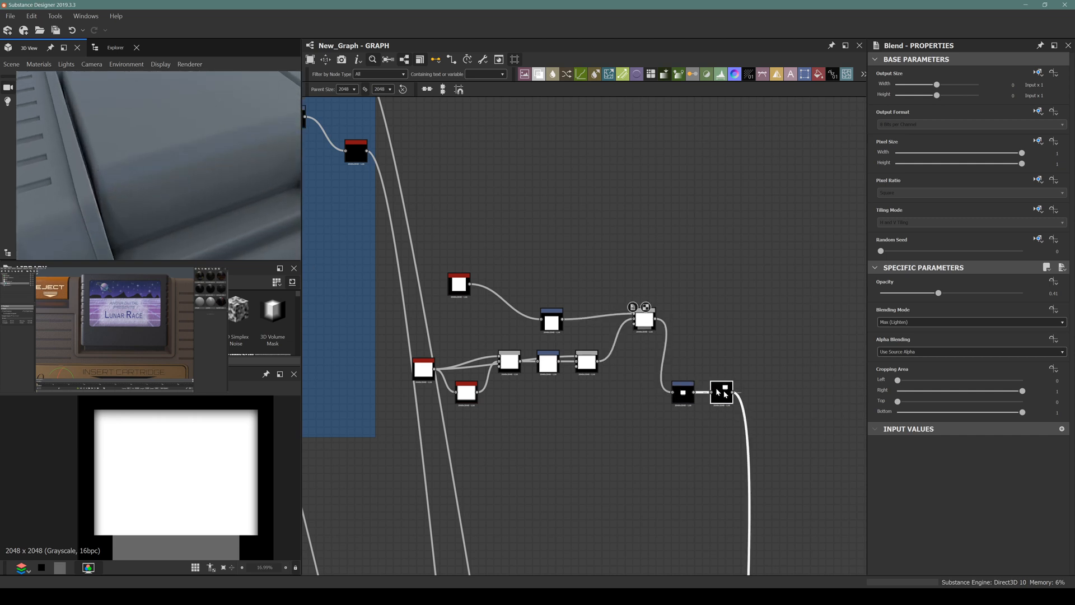
{"action": "scroll", "coordinate": [165, 212], "scroll_direction": "down", "scroll_amount": 3}
{"action": "scroll", "coordinate": [168, 478], "scroll_direction": "down", "scroll_amount": 3}
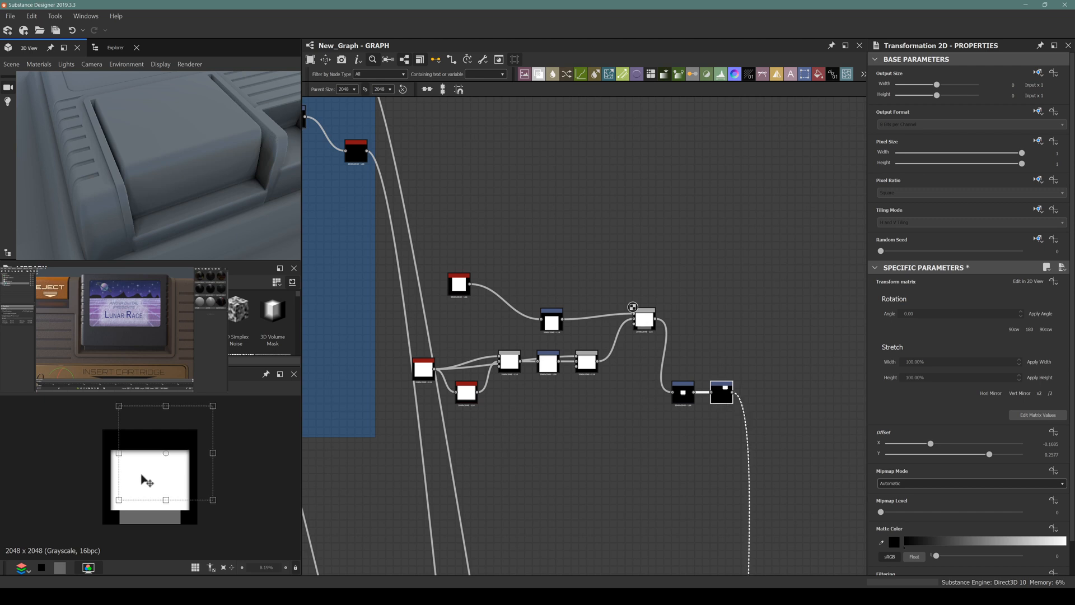
{"action": "left_click_drag", "start_coordinate": [146, 481], "coordinate": [146, 480]}
{"action": "left_click_drag", "start_coordinate": [140, 162], "coordinate": [314, 193]}
Step: Raise the Max (Lighten) Blend's opacity to about 0.93 and check the cartridge's stepped corner in 3D
{"action": "scroll", "coordinate": [663, 332], "scroll_direction": "up", "scroll_amount": 2}
{"action": "scroll", "coordinate": [662, 332], "scroll_direction": "up", "scroll_amount": 2}
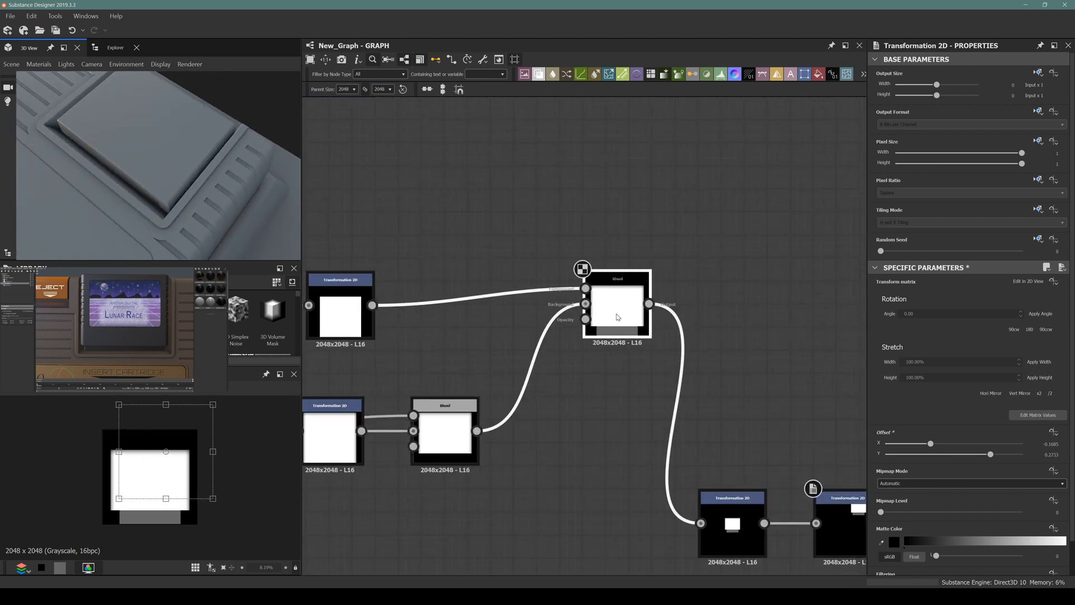
{"action": "left_click", "coordinate": [630, 318]}
{"action": "left_click_drag", "start_coordinate": [962, 295], "coordinate": [1013, 296]}
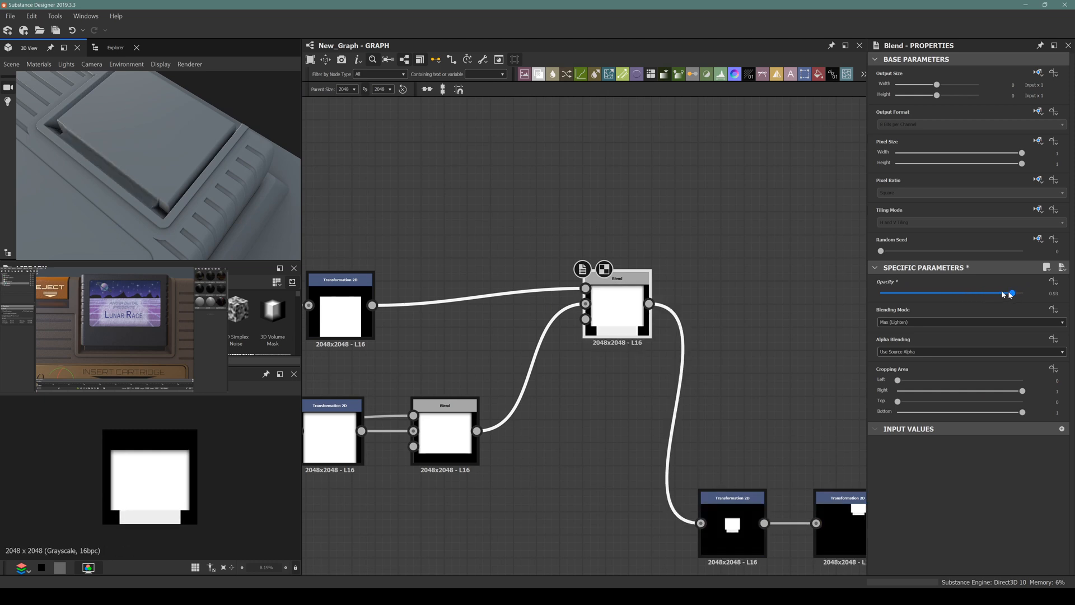
{"action": "left_click_drag", "start_coordinate": [186, 201], "coordinate": [146, 218]}
Step: Insert a Blur HQ Grayscale node between the second Multiply Blend and the Max (Lighten) Blend
{"action": "left_click", "coordinate": [440, 430]}
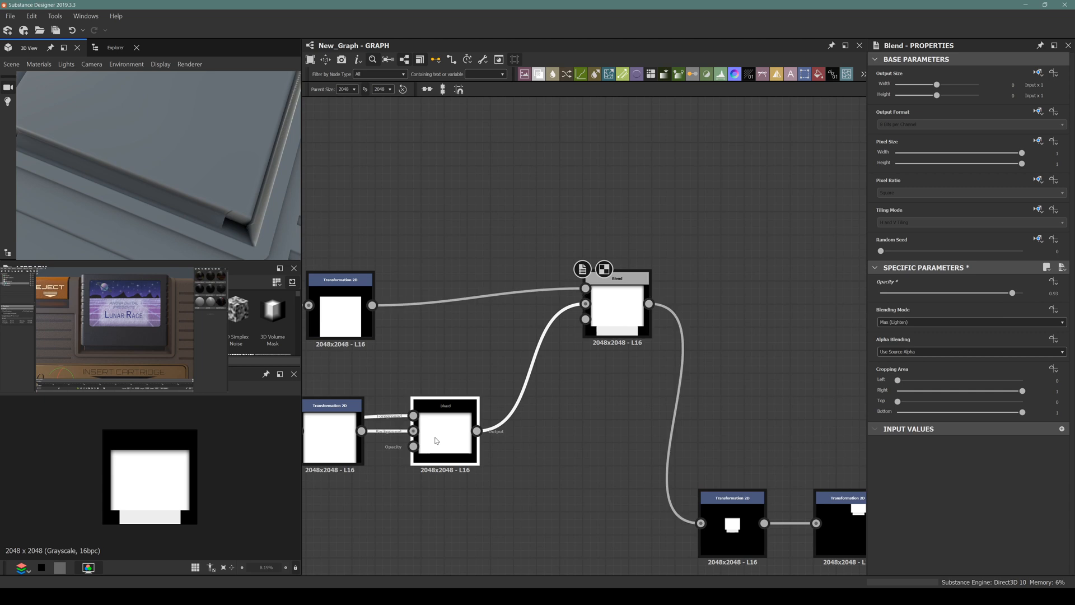
{"action": "key", "text": "space"}
{"action": "type", "text": "blu"}
{"action": "key", "text": "Down"}
{"action": "key", "text": "Down"}
{"action": "key", "text": "Down"}
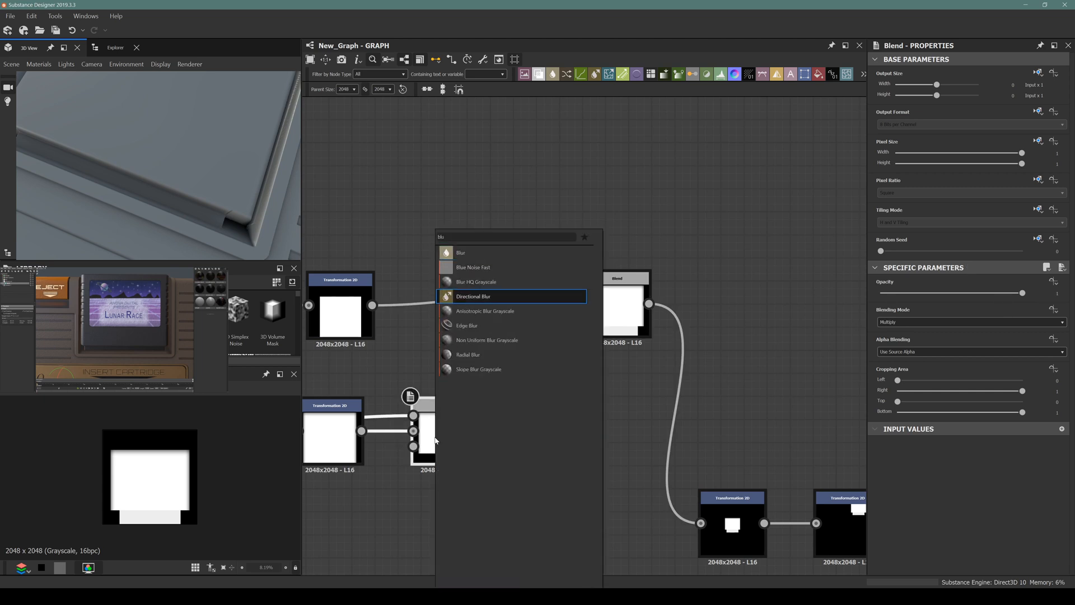
{"action": "key", "text": "Up"}
{"action": "key", "text": "Return"}
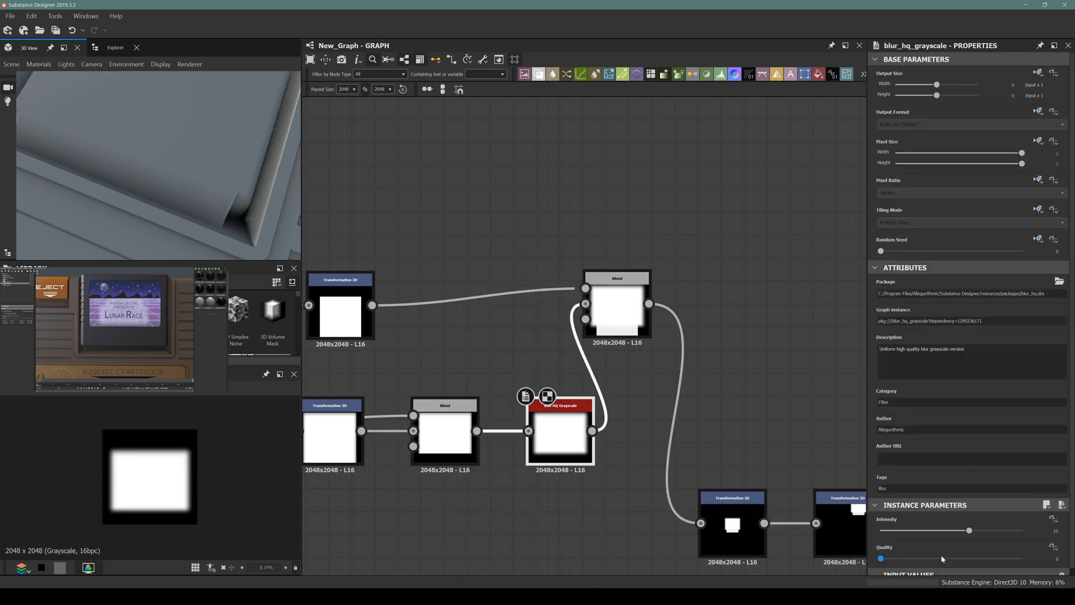
Step: Set the new Blur HQ Grayscale's quality to 1 and its intensity to about 0.44
{"action": "left_click", "coordinate": [941, 558]}
{"action": "left_click", "coordinate": [887, 530]}
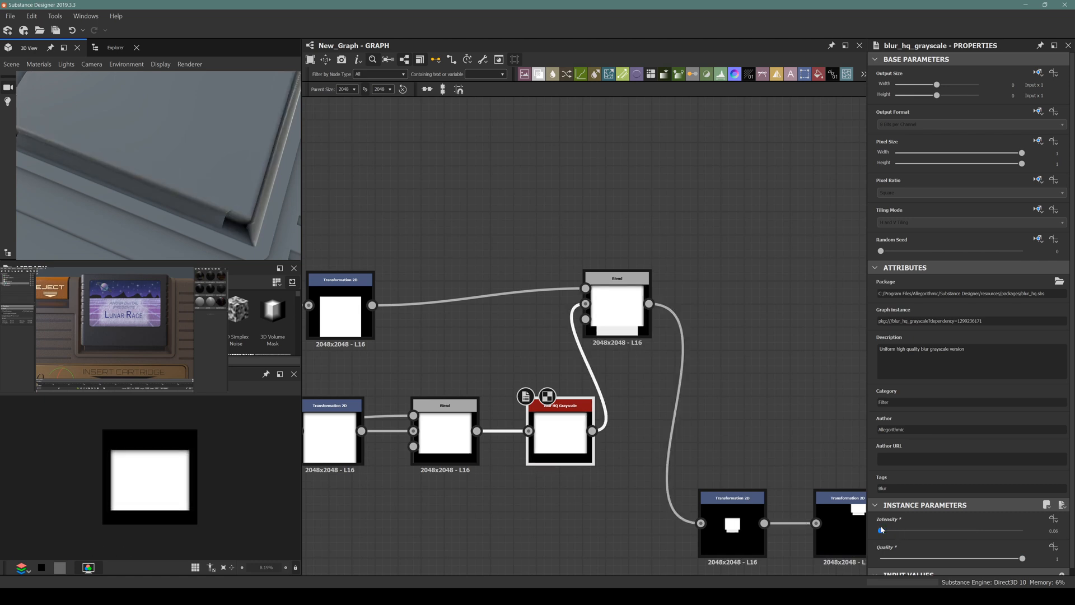
{"action": "left_click_drag", "start_coordinate": [882, 530], "coordinate": [885, 530]}
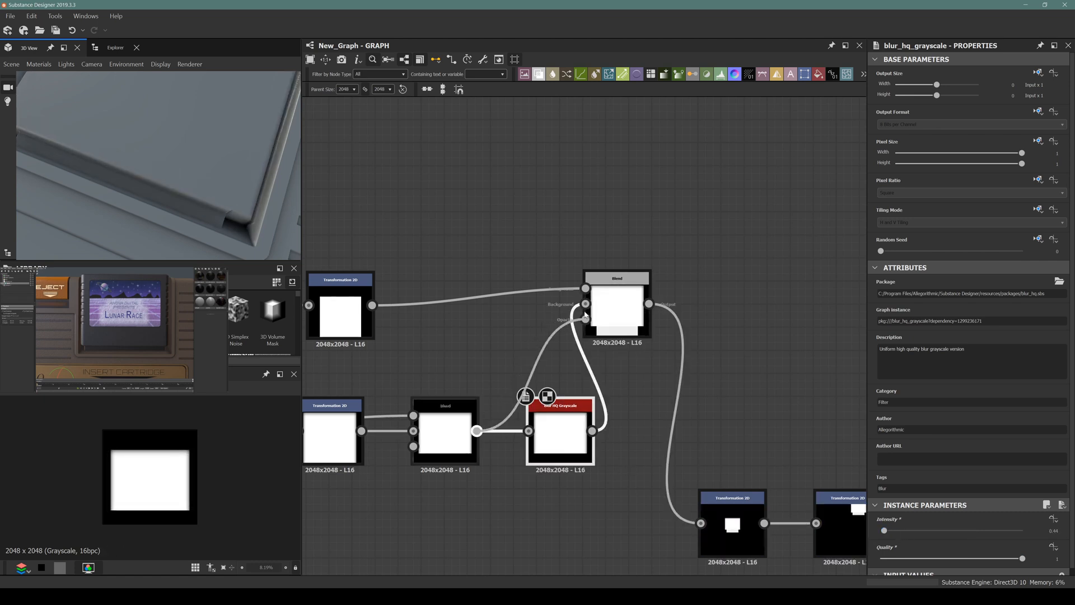
Step: Rewire the Blur HQ Grayscale between the Max (Lighten) Blend and the following Transformation 2D, and set its intensity to about 1.2
{"action": "left_click_drag", "start_coordinate": [585, 307], "coordinate": [537, 327]}
{"action": "left_click_drag", "start_coordinate": [493, 358], "coordinate": [492, 363]}
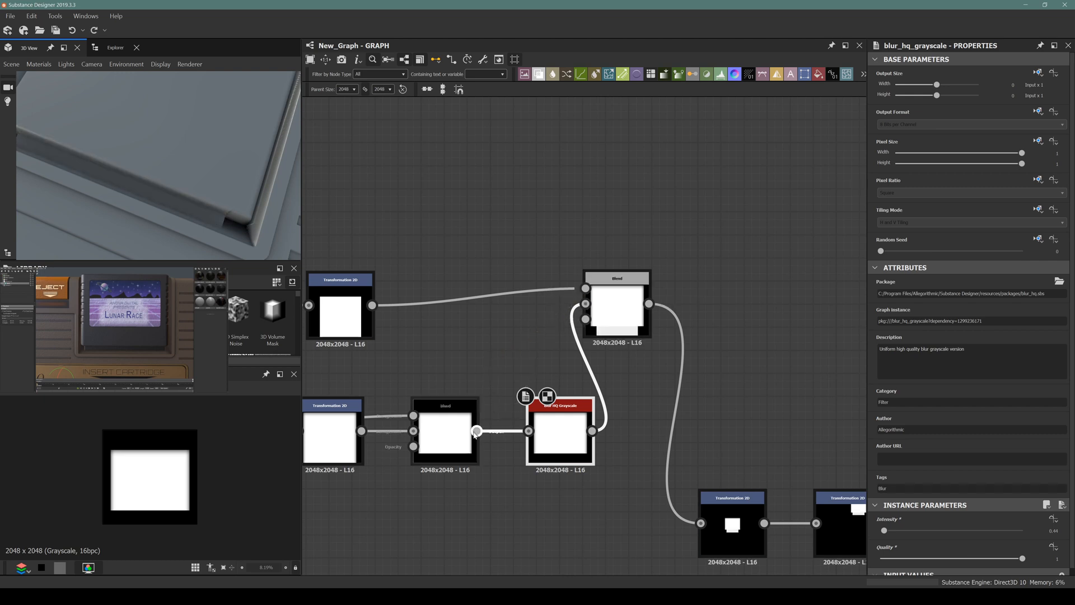
{"action": "left_click_drag", "start_coordinate": [593, 319], "coordinate": [467, 303]}
{"action": "left_click_drag", "start_coordinate": [532, 425], "coordinate": [531, 411]}
{"action": "left_click_drag", "start_coordinate": [520, 292], "coordinate": [581, 421], "text": "shift"}
{"action": "left_click", "coordinate": [568, 447]}
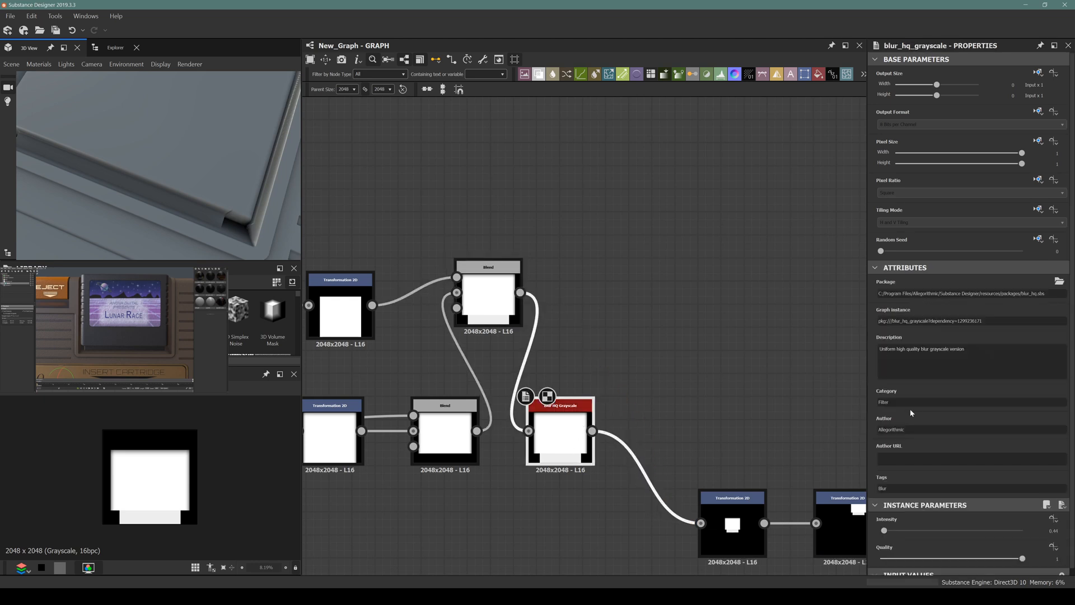
{"action": "mouse_move", "coordinate": [896, 529]}
{"action": "left_mouse_down"}
{"action": "mouse_move", "coordinate": [909, 531]}
{"action": "mouse_move", "coordinate": [892, 534]}
{"action": "left_mouse_up"}
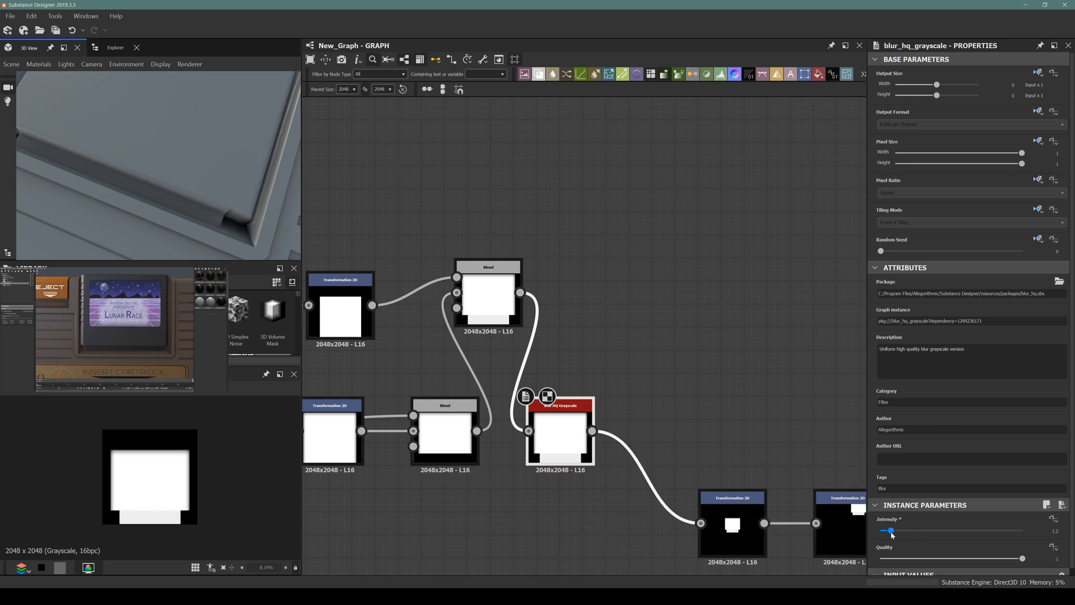
Step: Examine the Max (Lighten) and Multiply Blend outputs in the 2D view and the cartridge's corner notch in 3D
{"action": "left_click", "coordinate": [483, 310]}
{"action": "scroll", "coordinate": [148, 502], "scroll_direction": "up", "scroll_amount": 5}
{"action": "scroll", "coordinate": [211, 536], "scroll_direction": "up", "scroll_amount": 2}
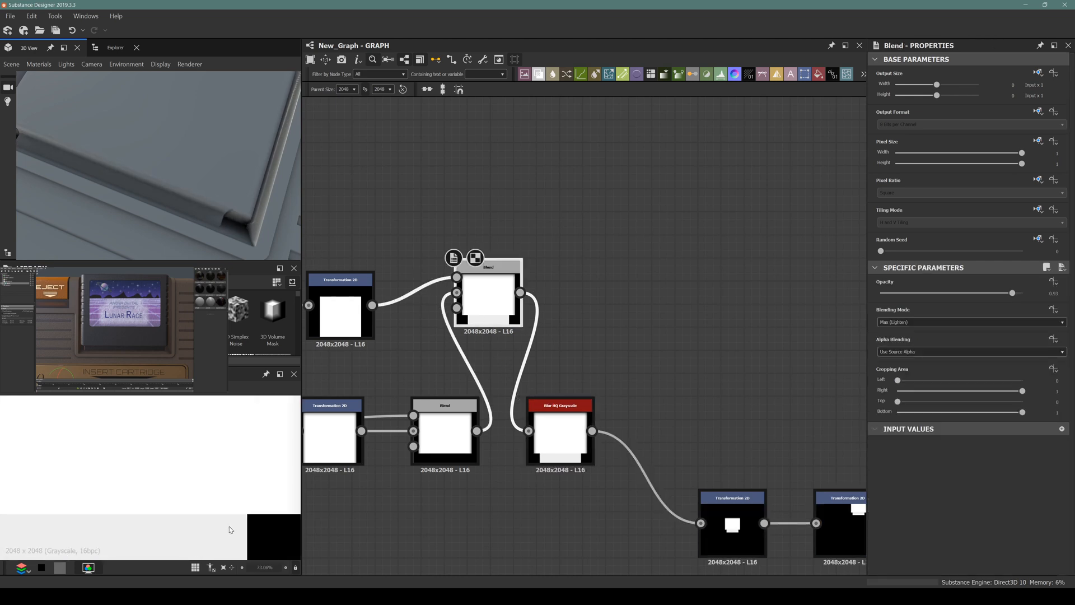
{"action": "middle_click_drag", "start_coordinate": [452, 439], "coordinate": [541, 401]}
{"action": "left_click", "coordinate": [541, 401]}
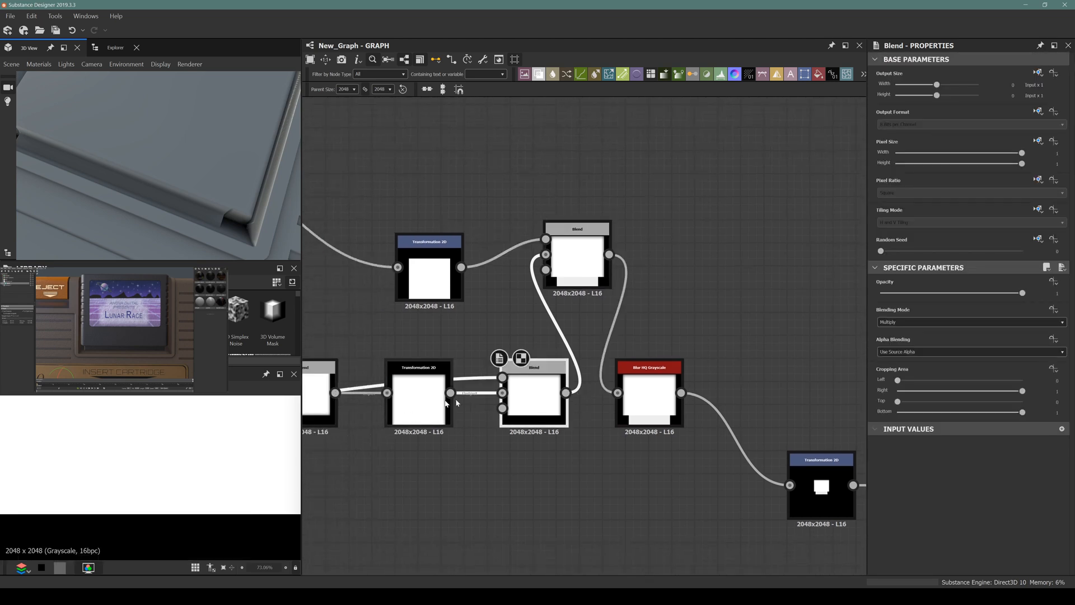
{"action": "left_click", "coordinate": [418, 394]}
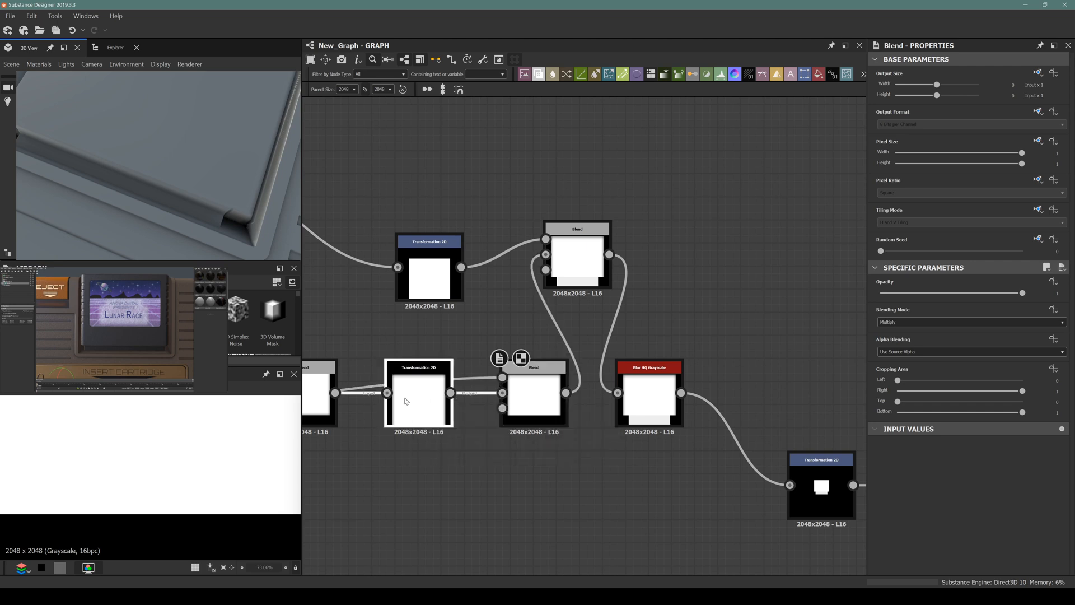
{"action": "left_click_drag", "start_coordinate": [201, 198], "coordinate": [116, 152]}
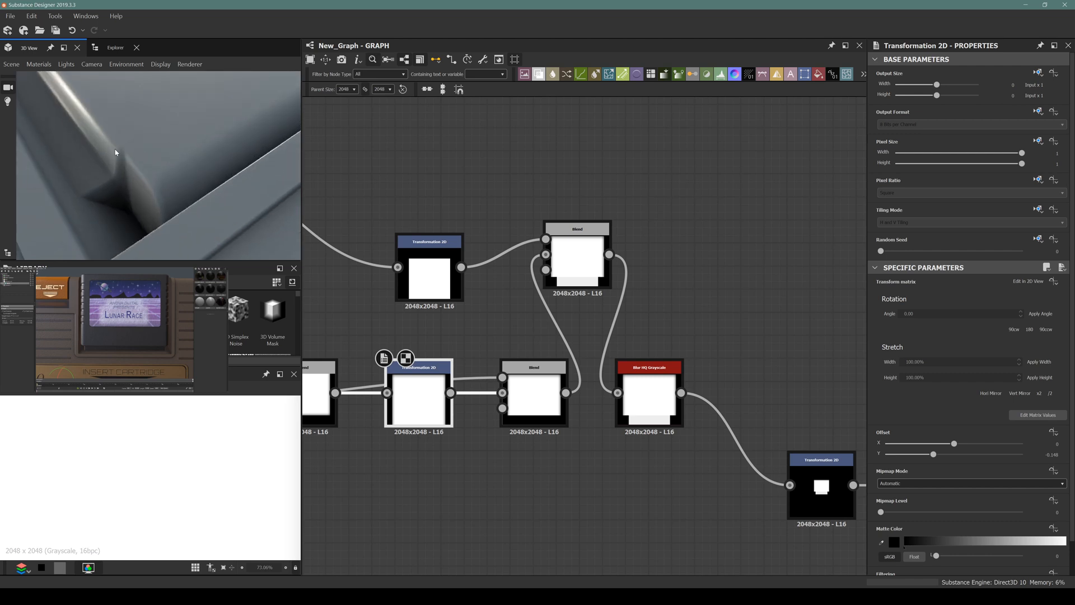
{"action": "scroll", "coordinate": [115, 160], "scroll_direction": "down", "scroll_amount": 3}
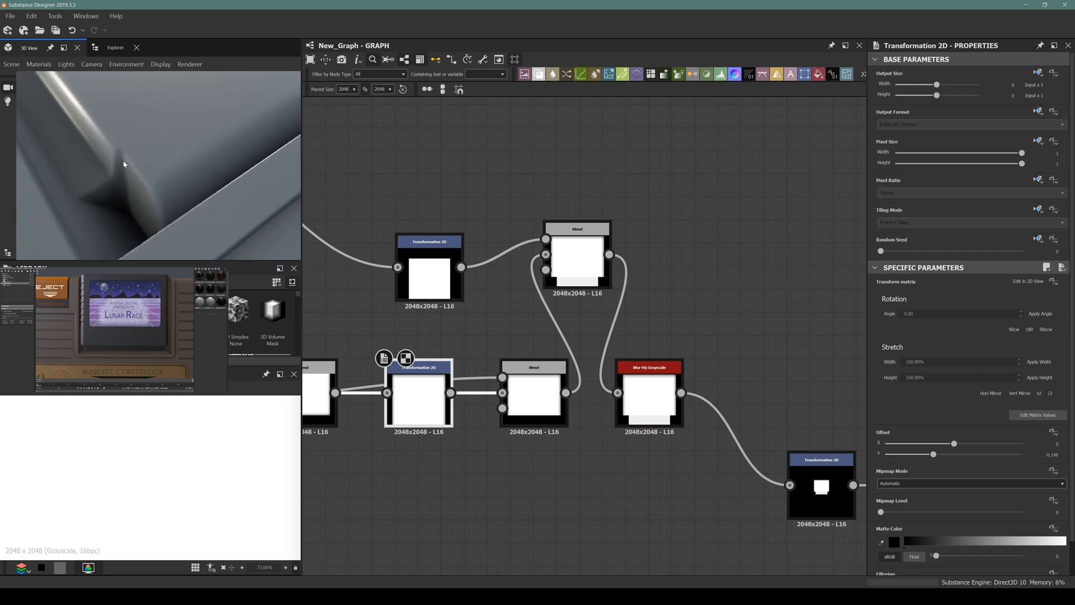
Step: Switch the Max (Lighten) Blend to Copy mode, feed the upper Transformation 2D into its opacity input and lower its opacity to about 0.6
{"action": "left_click", "coordinate": [550, 271]}
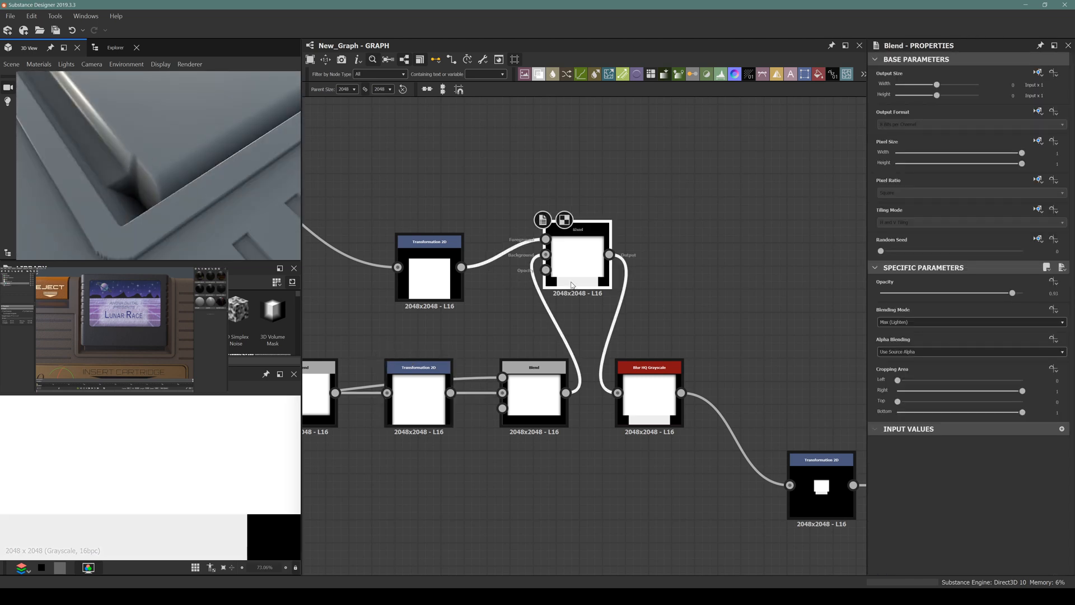
{"action": "left_click_drag", "start_coordinate": [1014, 292], "coordinate": [1025, 292]}
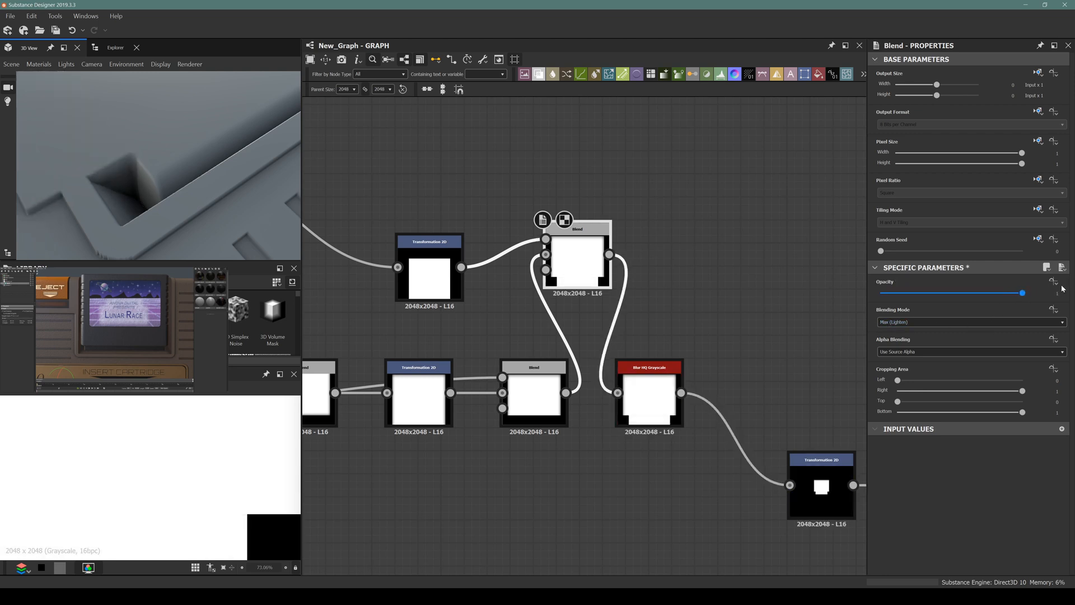
{"action": "mouse_move", "coordinate": [1023, 292]}
{"action": "left_mouse_down"}
{"action": "mouse_move", "coordinate": [1001, 294]}
{"action": "mouse_move", "coordinate": [1014, 293]}
{"action": "left_mouse_up"}
{"action": "left_click", "coordinate": [901, 323]}
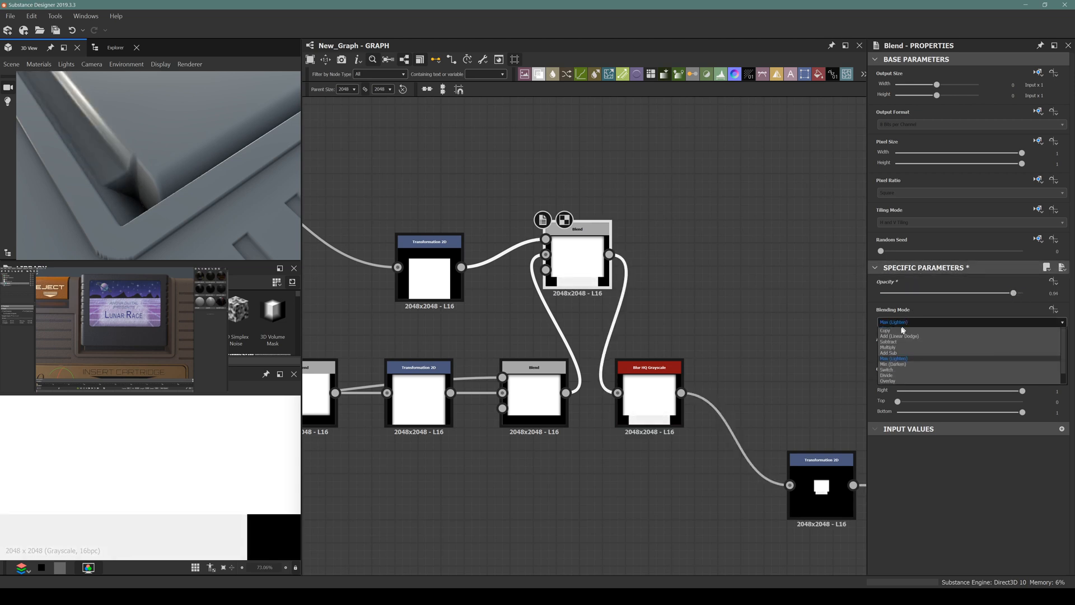
{"action": "left_click", "coordinate": [902, 330]}
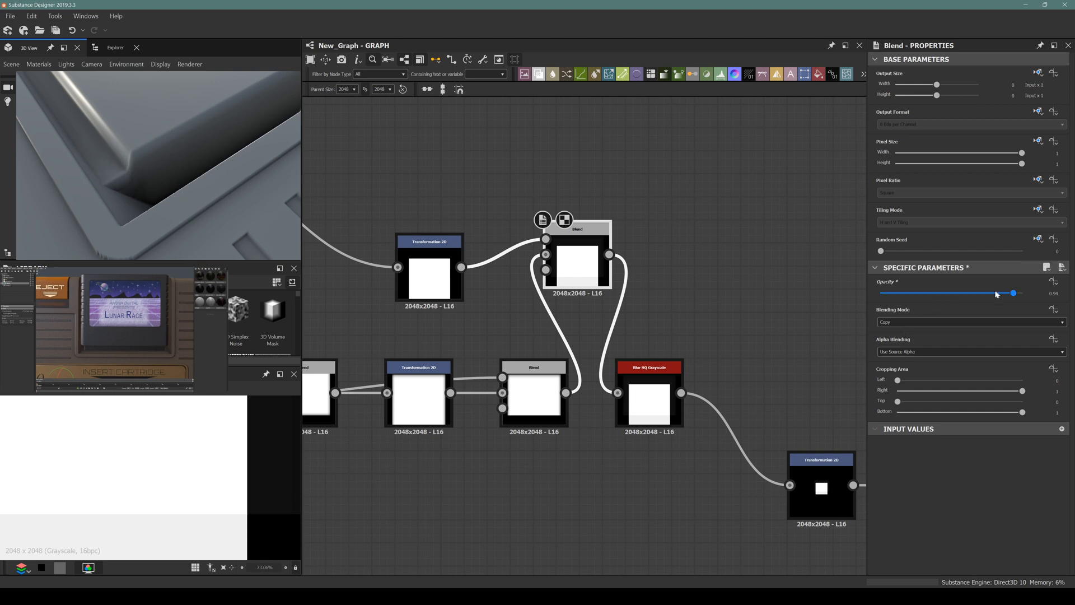
{"action": "left_click_drag", "start_coordinate": [1013, 293], "coordinate": [965, 301]}
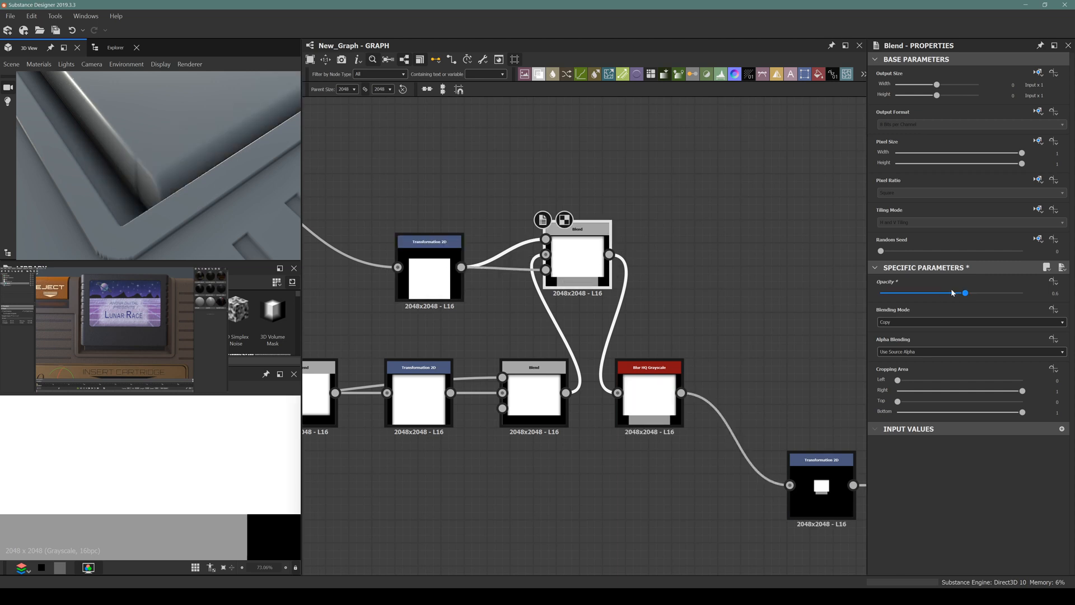
Step: Raise the Copy Blend's opacity to about 0.93 and check the cartridge's corner notch in 3D
{"action": "left_click_drag", "start_coordinate": [952, 292], "coordinate": [1014, 302]}
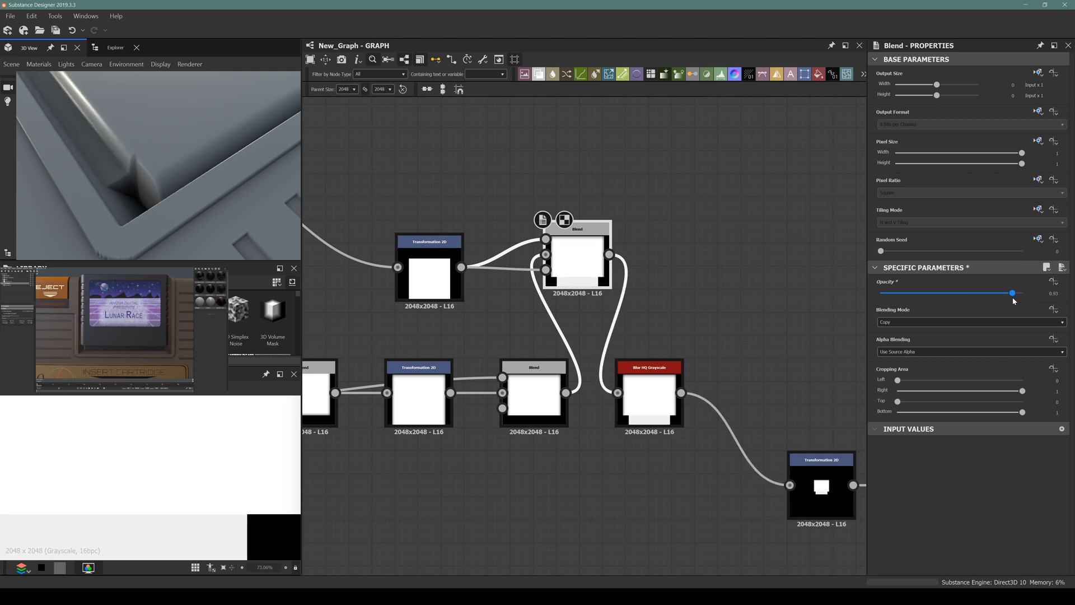
{"action": "left_click_drag", "start_coordinate": [122, 168], "coordinate": [297, 178]}
{"action": "left_click_drag", "start_coordinate": [180, 133], "coordinate": [149, 131]}
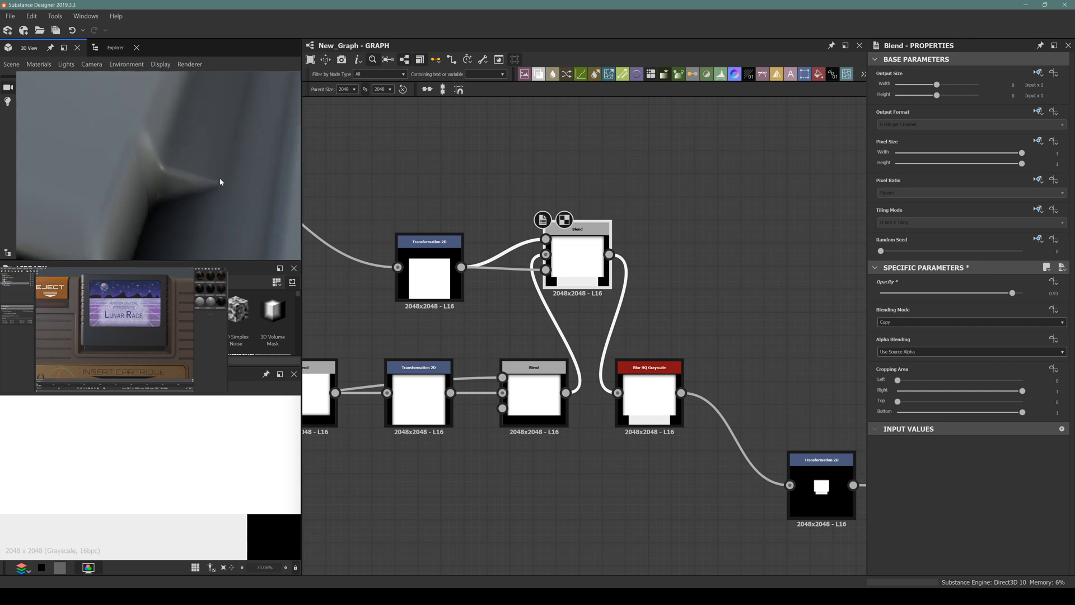
Step: Compare the Multiply Blend and Blur HQ Grayscale outputs in the 2D view, looking closely at the notch corner
{"action": "middle_click_drag", "start_coordinate": [476, 344], "coordinate": [626, 307]}
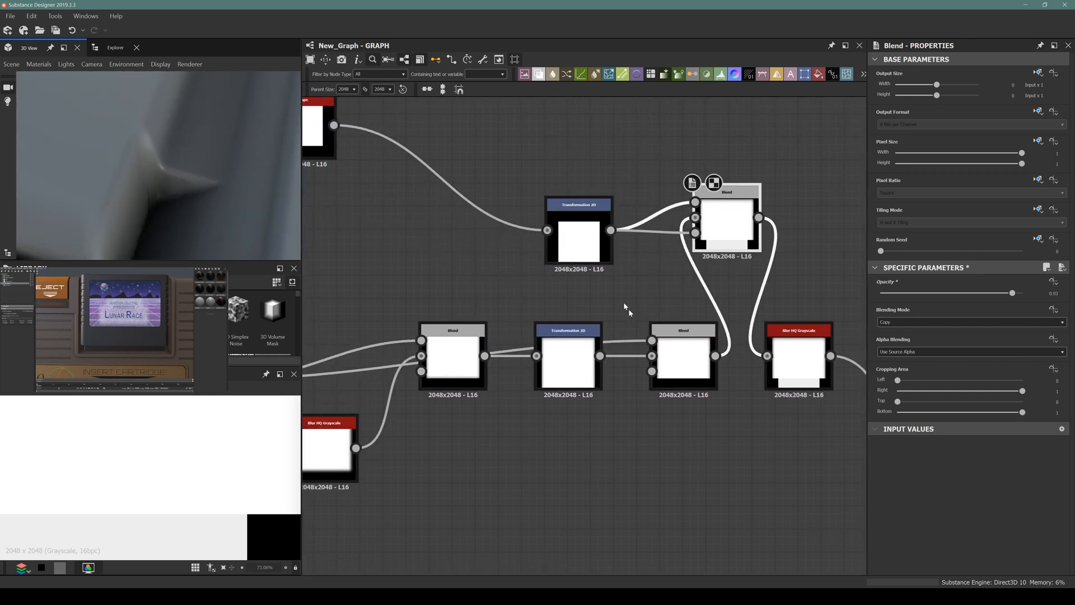
{"action": "left_click", "coordinate": [686, 356]}
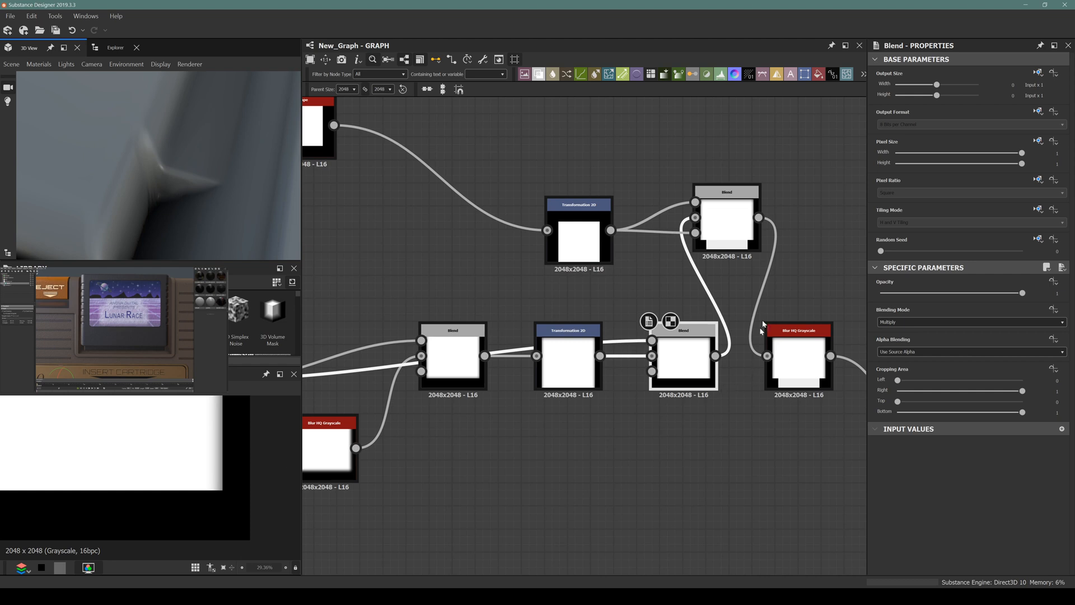
{"action": "left_click", "coordinate": [789, 347]}
{"action": "scroll", "coordinate": [170, 491], "scroll_direction": "up", "scroll_amount": 1}
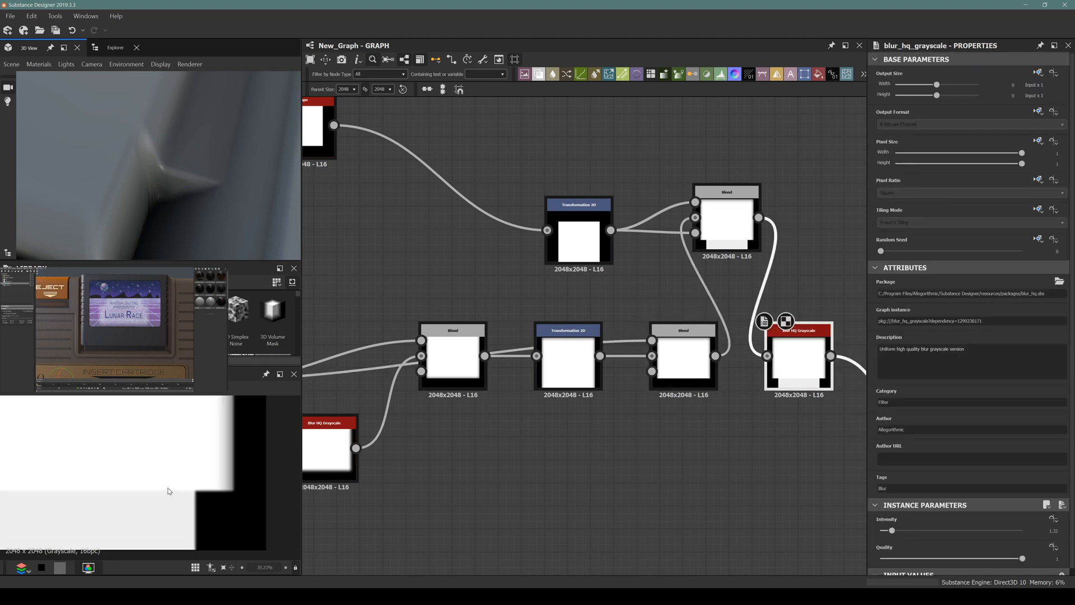
{"action": "scroll", "coordinate": [238, 502], "scroll_direction": "up", "scroll_amount": 10}
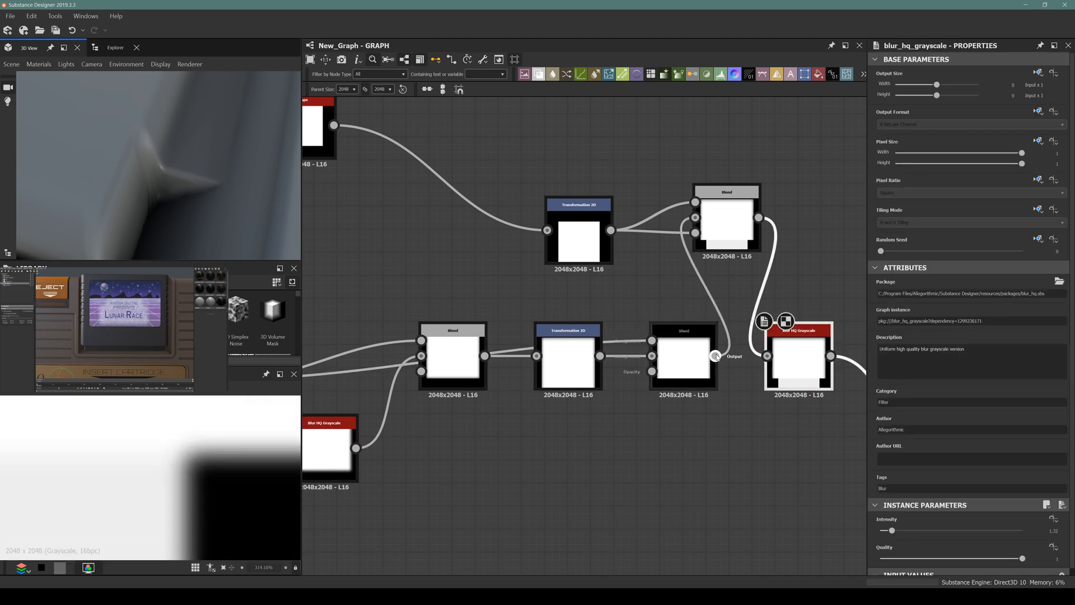
{"action": "middle_click_drag", "start_coordinate": [717, 356], "coordinate": [552, 365]}
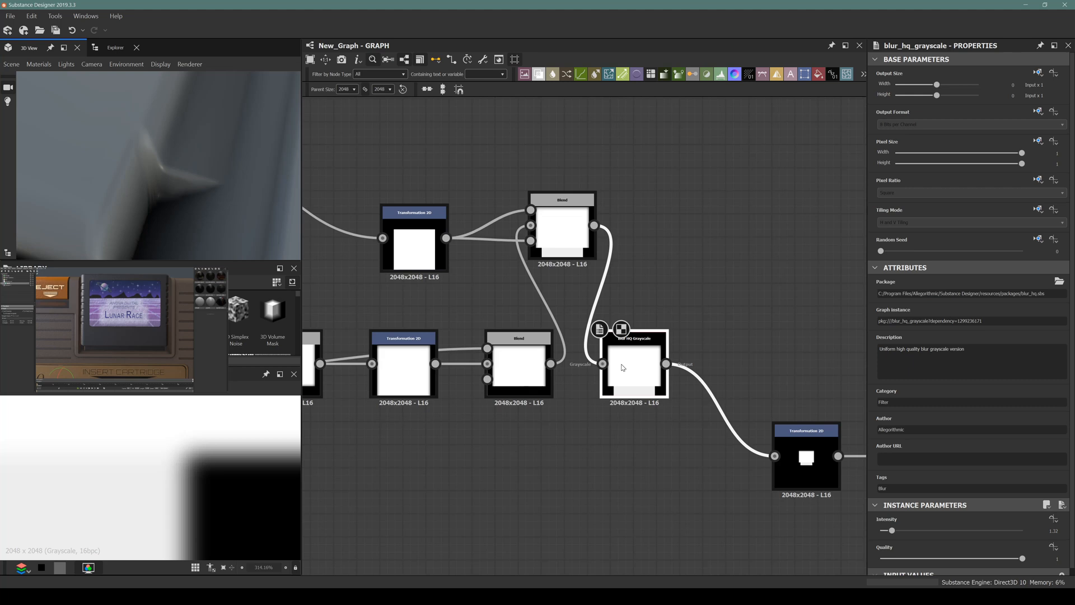
Step: Try removing the Blur HQ Grayscale, undo the removal, and inspect the cartridge's corner notch in 3D
{"action": "key", "text": "Delete"}
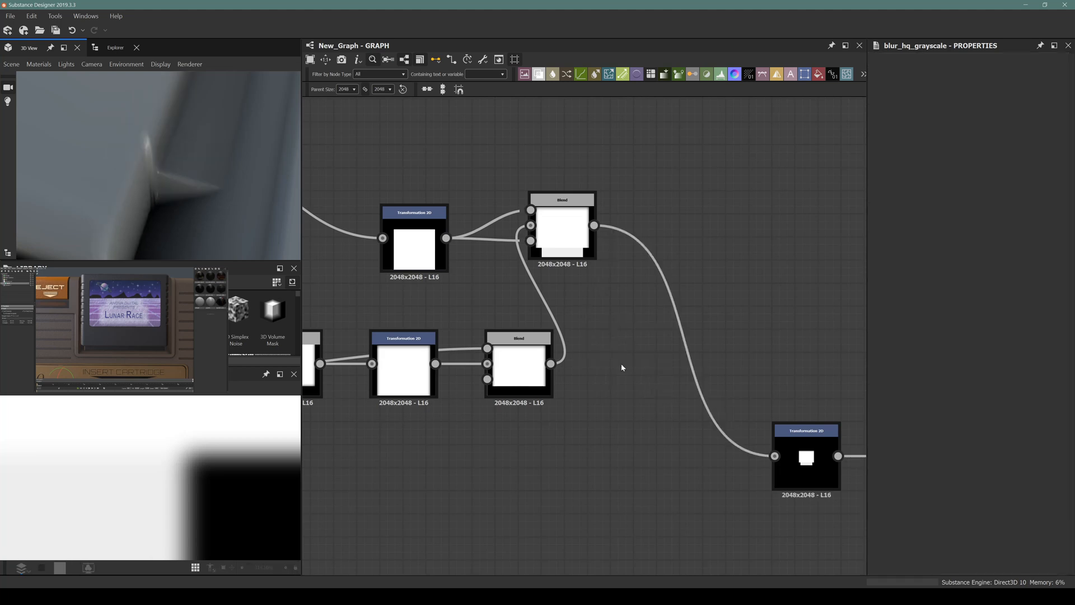
{"action": "key", "text": "ctrl+z"}
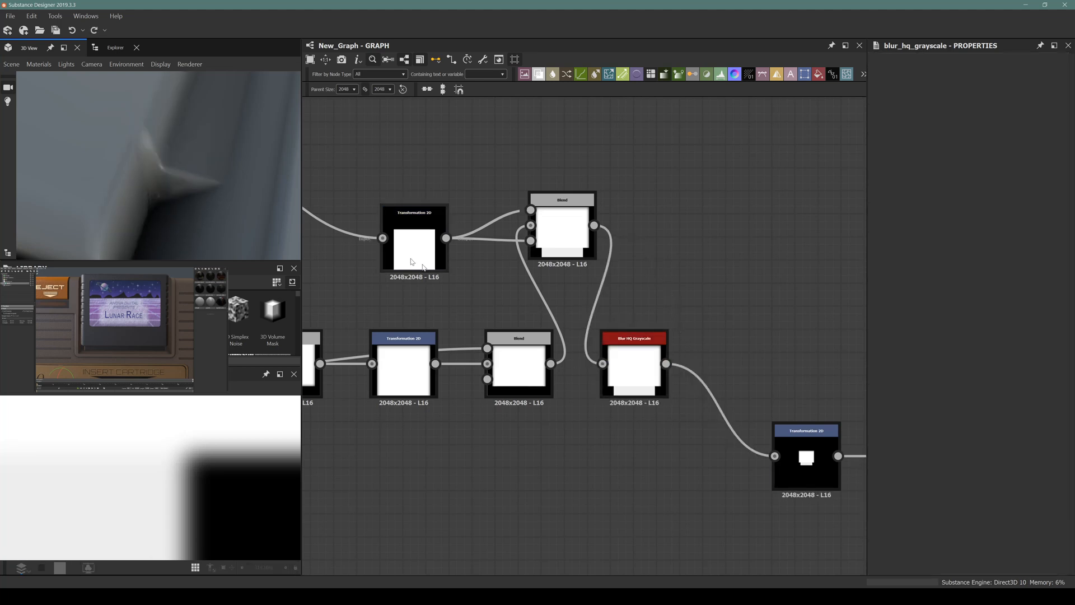
{"action": "left_click_drag", "start_coordinate": [162, 184], "coordinate": [94, 183]}
{"action": "middle_click_drag", "start_coordinate": [93, 183], "coordinate": [185, 181]}
{"action": "left_click_drag", "start_coordinate": [184, 180], "coordinate": [106, 151]}
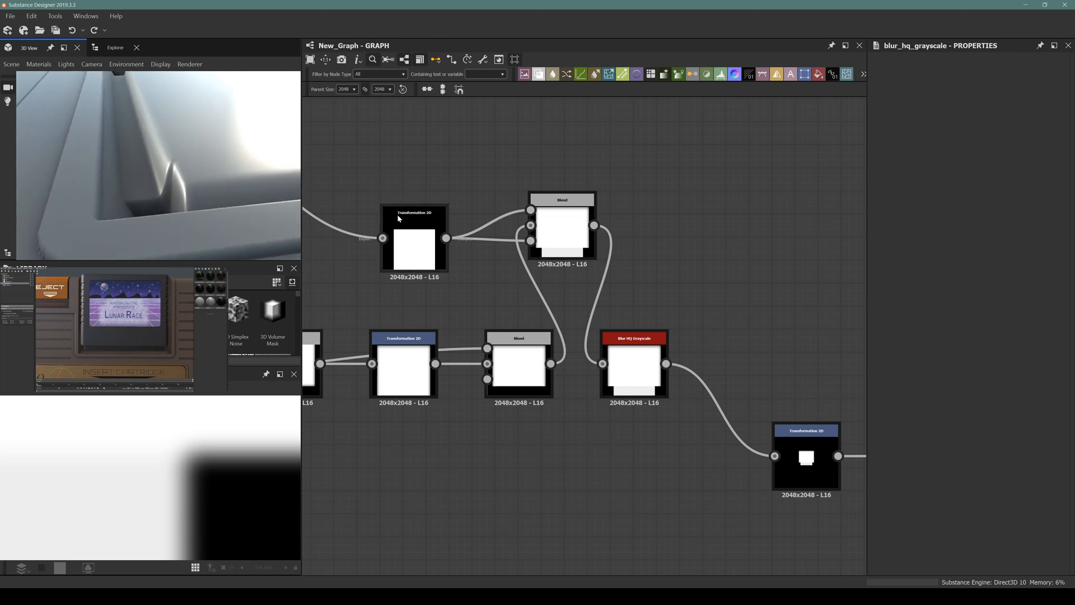
Step: Move the upper Transformation 2D farther away from the Copy Blend to make room between them
{"action": "left_click", "coordinate": [546, 249]}
{"action": "left_click", "coordinate": [607, 379]}
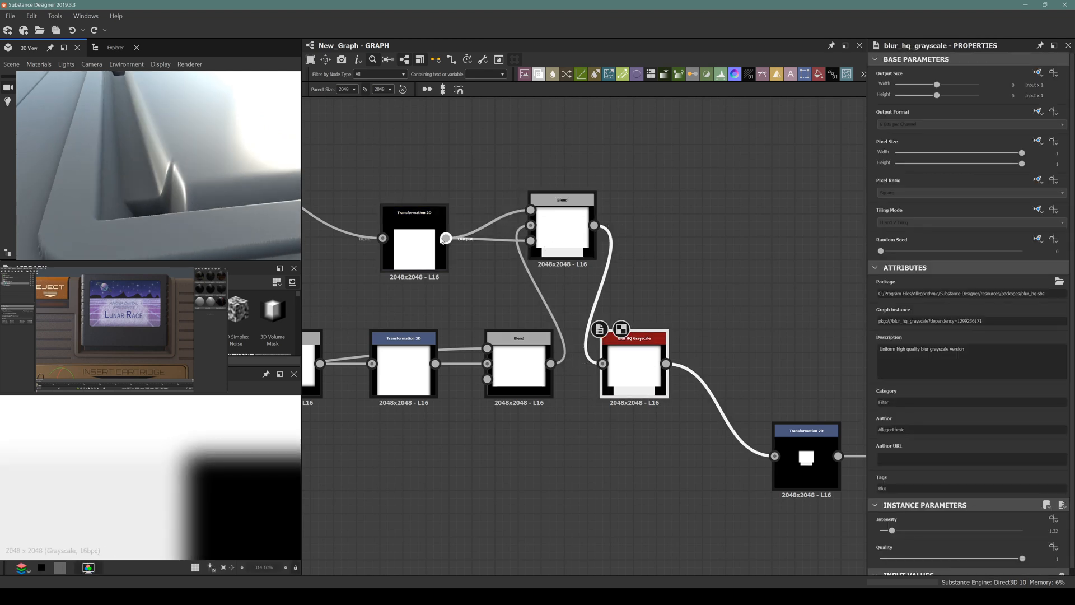
{"action": "scroll", "coordinate": [480, 259], "scroll_direction": "down", "scroll_amount": 3}
{"action": "middle_click_drag", "start_coordinate": [457, 257], "coordinate": [543, 282]}
{"action": "left_click_drag", "start_coordinate": [565, 288], "coordinate": [516, 258]}
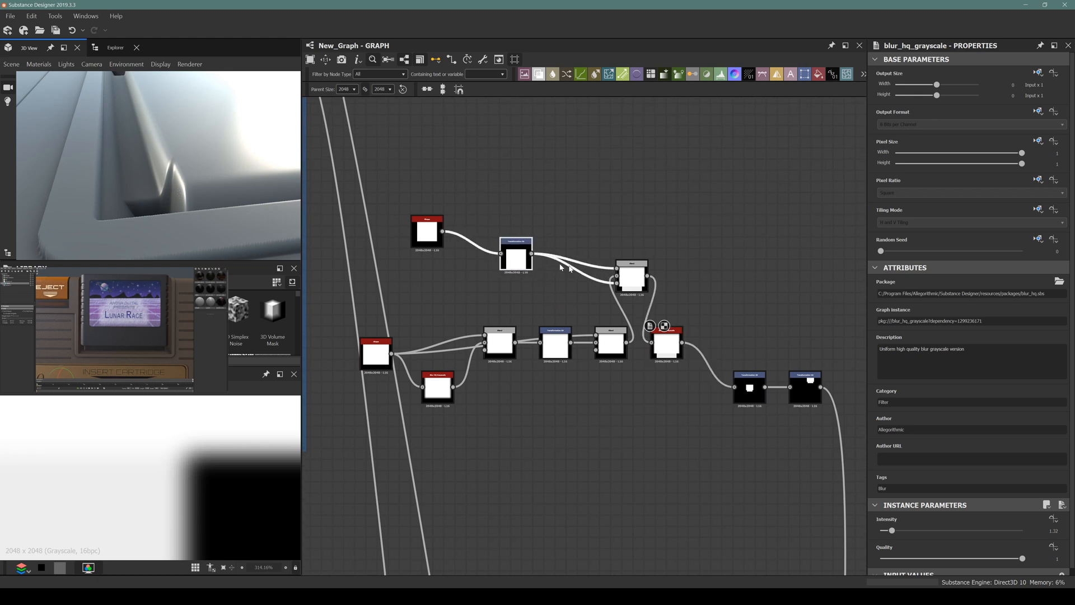
Step: Set the Copy Blend's opacity to 1
{"action": "scroll", "coordinate": [625, 277], "scroll_direction": "up", "scroll_amount": 3}
{"action": "left_click", "coordinate": [616, 286]}
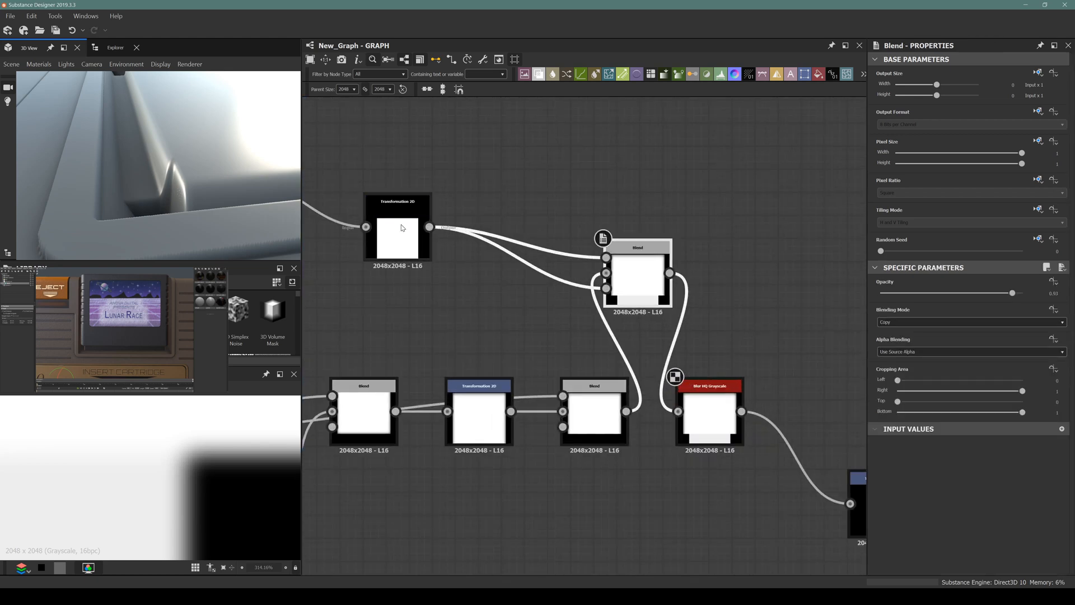
{"action": "double_click", "coordinate": [631, 270]}
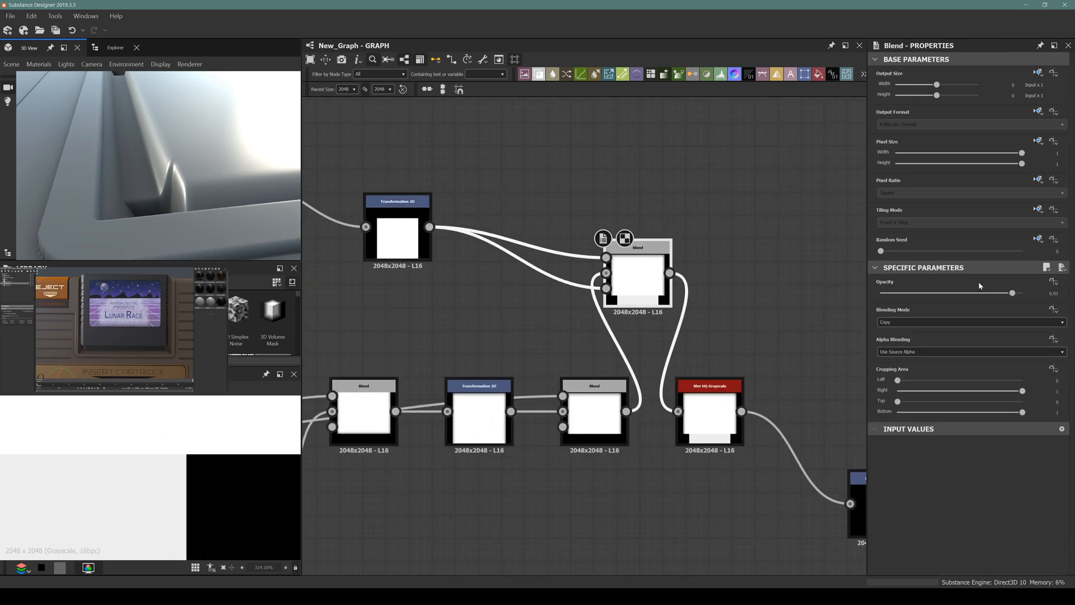
{"action": "left_click_drag", "start_coordinate": [1012, 293], "coordinate": [1024, 293]}
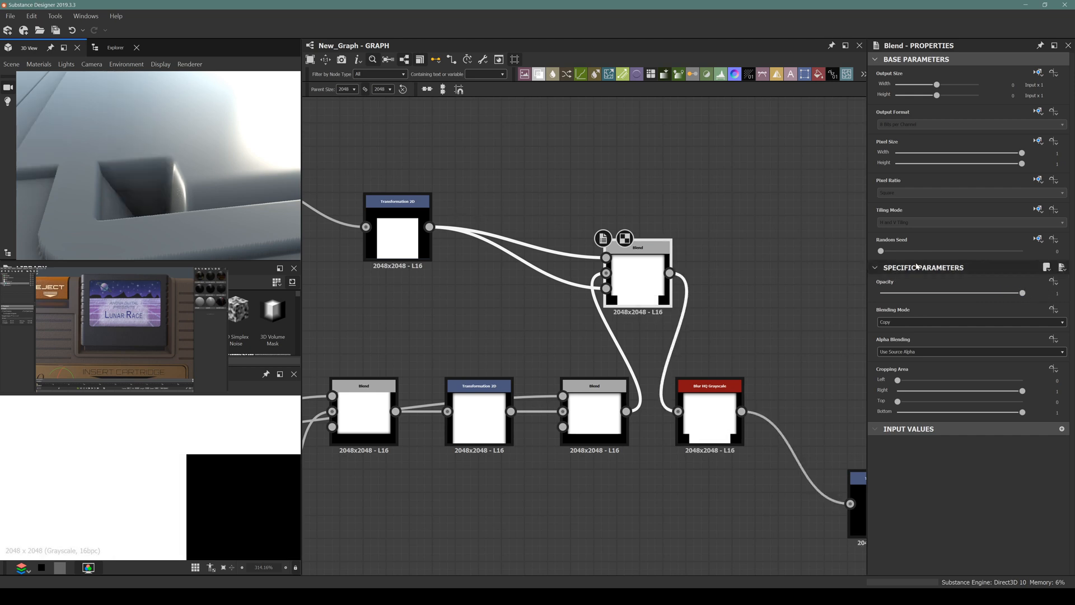
Step: Insert a Levels node between the upper Transformation 2D and the Copy Blend's foreground input, placed above the existing link
{"action": "left_click", "coordinate": [388, 220]}
{"action": "key", "text": "space"}
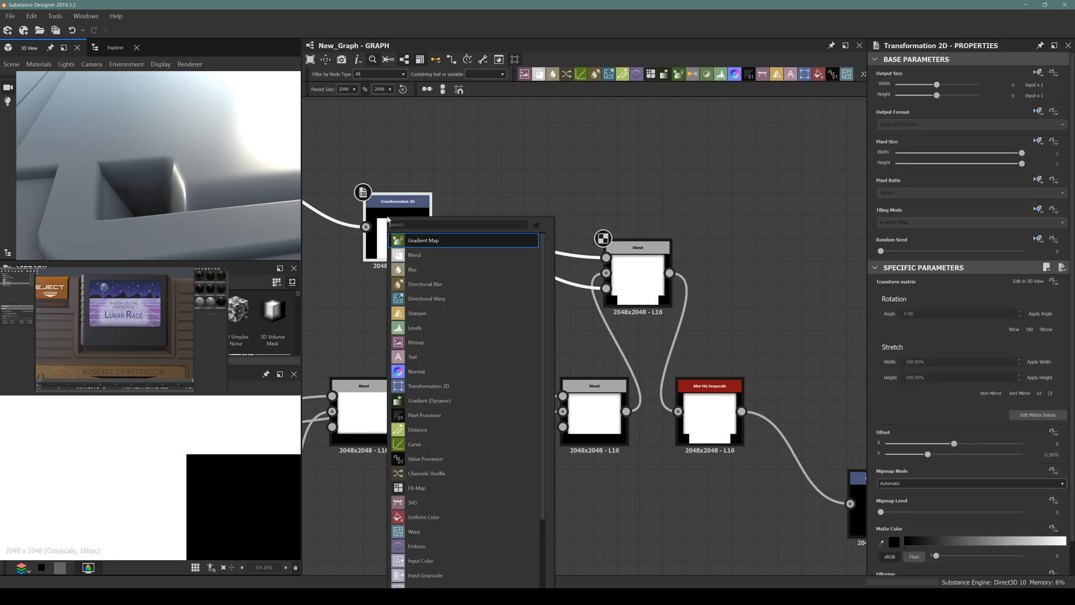
{"action": "left_click", "coordinate": [503, 187]}
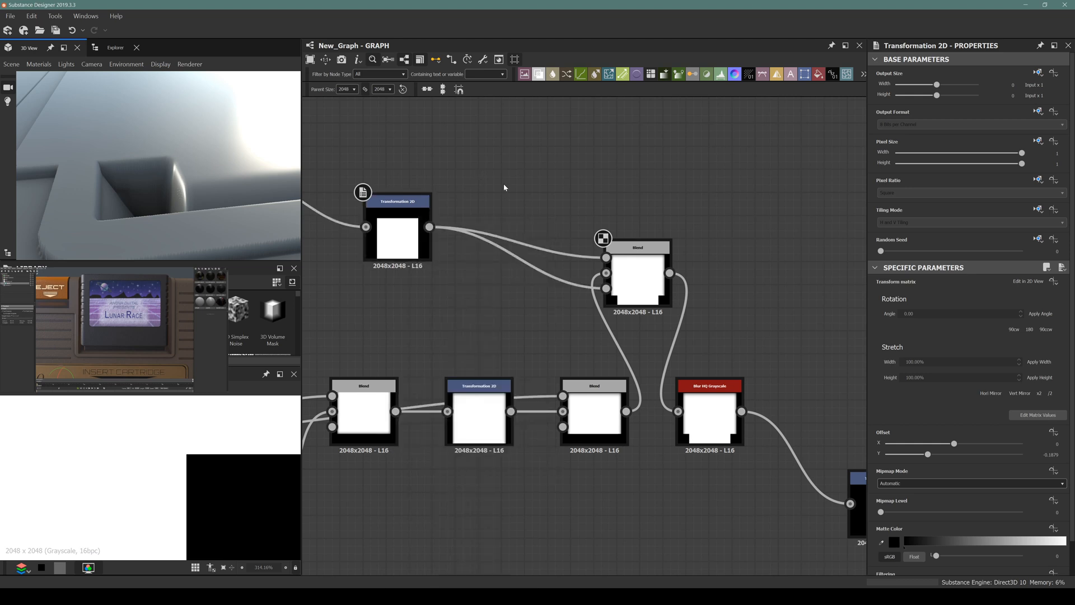
{"action": "key", "text": "space"}
{"action": "type", "text": "levels"}
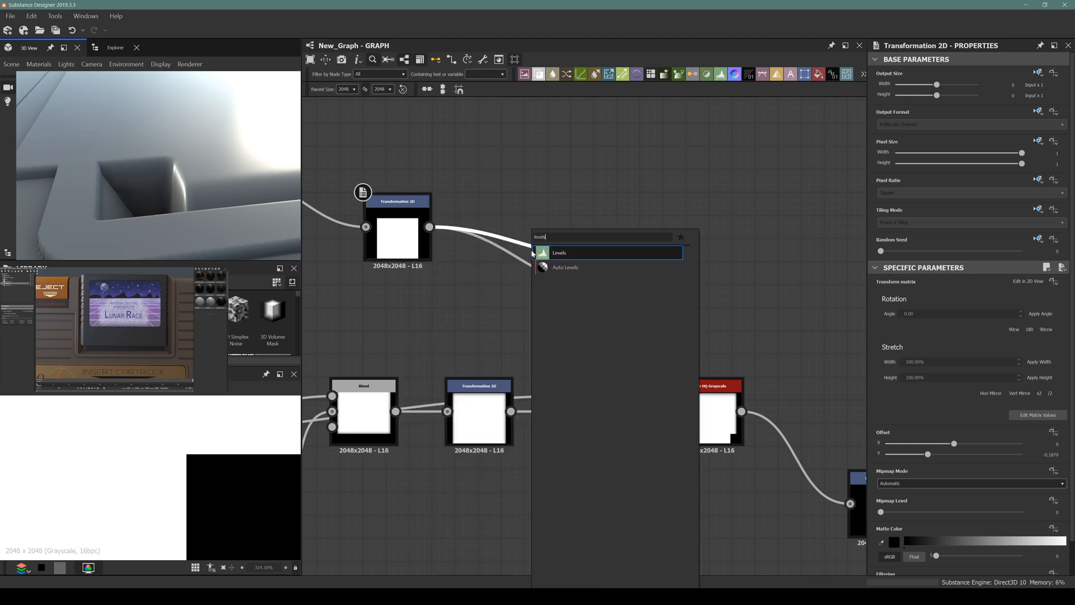
{"action": "key", "text": "Return"}
{"action": "left_click_drag", "start_coordinate": [532, 250], "coordinate": [527, 181]}
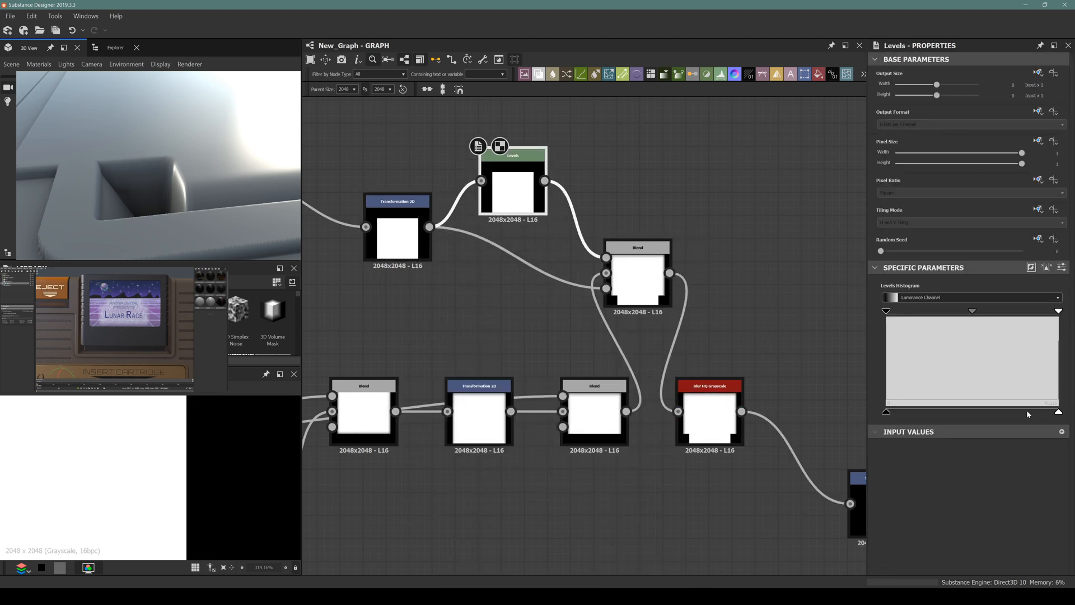
Step: Lower the Levels node's output white slightly and switch the Copy Blend's blending mode to Max (Lighten)
{"action": "mouse_move", "coordinate": [1057, 412]}
{"action": "left_mouse_down"}
{"action": "mouse_move", "coordinate": [982, 393]}
{"action": "mouse_move", "coordinate": [1068, 394]}
{"action": "left_mouse_up"}
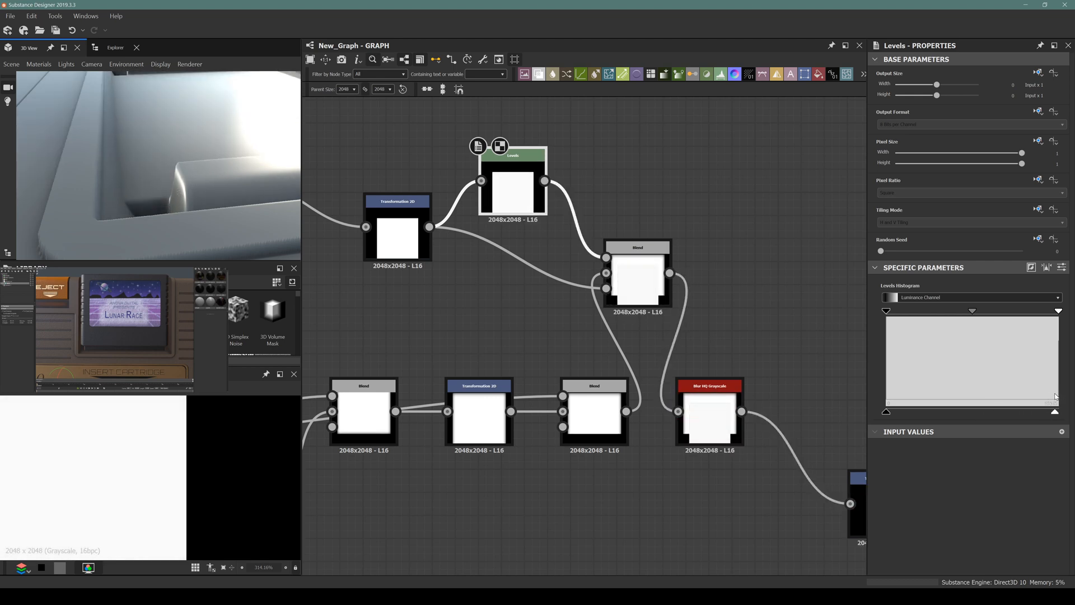
{"action": "left_click_drag", "start_coordinate": [1065, 396], "coordinate": [1049, 398]}
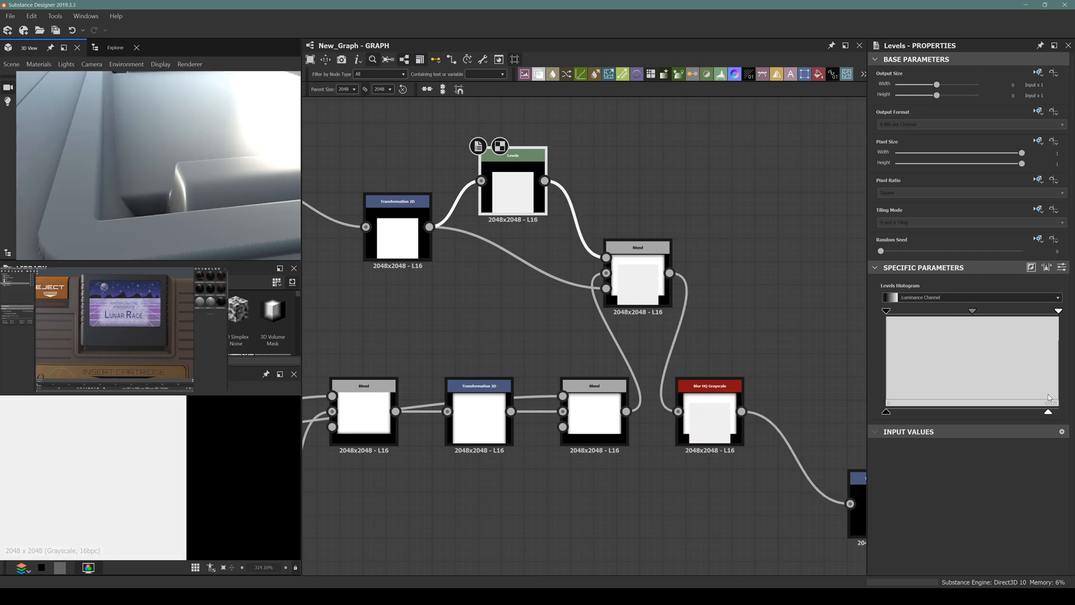
{"action": "left_click", "coordinate": [639, 278]}
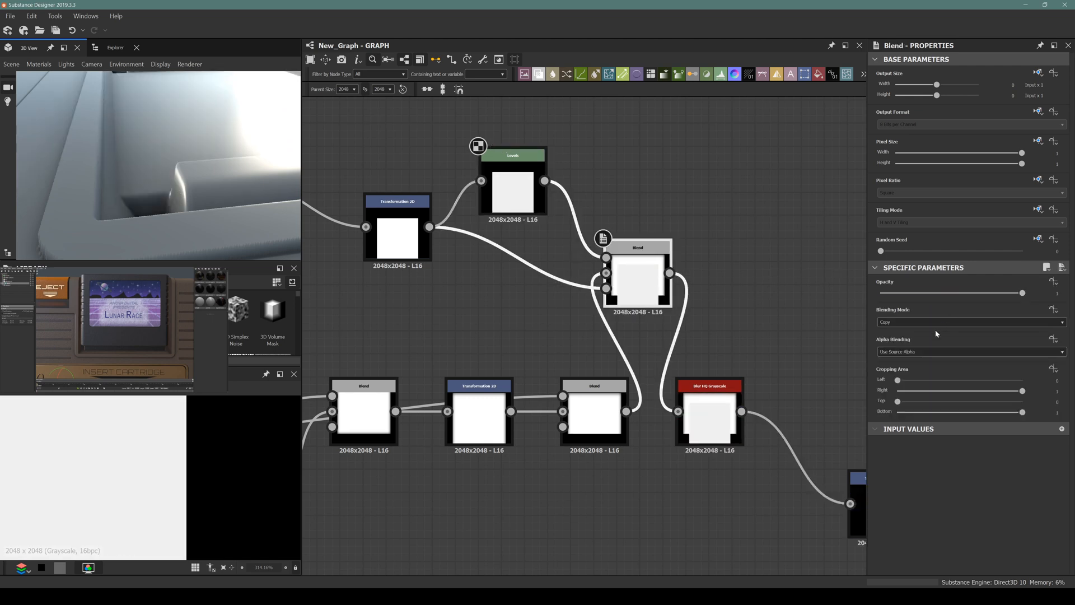
{"action": "left_click", "coordinate": [937, 322]}
{"action": "left_click", "coordinate": [921, 348]}
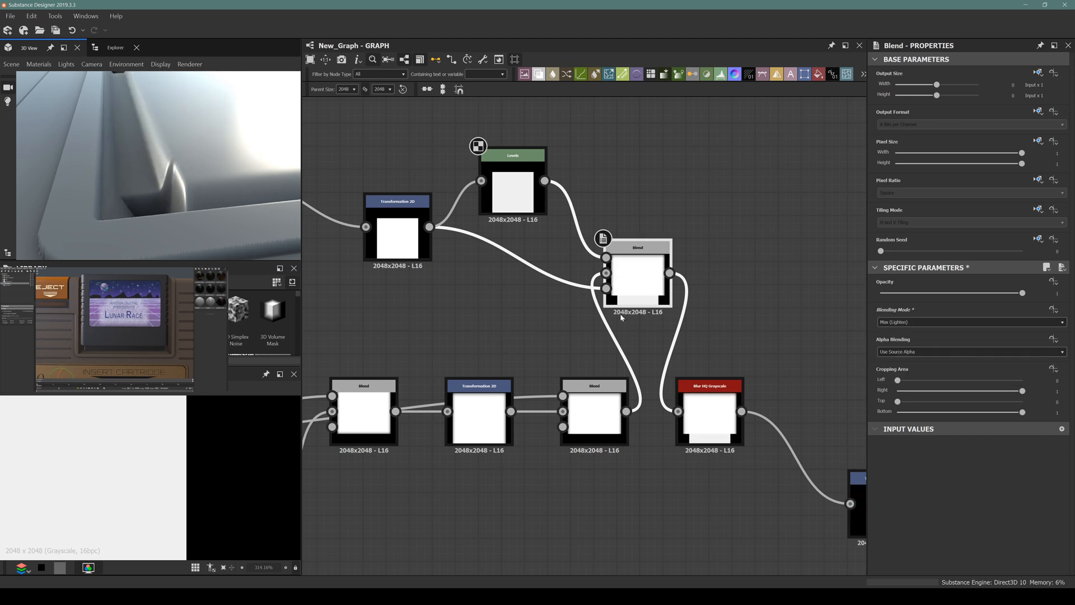
Step: Fine-tune the Levels node's output white and delete the Blur HQ Grayscale after the Max (Lighten) Blend, keeping the link to the Transformation 2D
{"action": "left_click", "coordinate": [513, 184]}
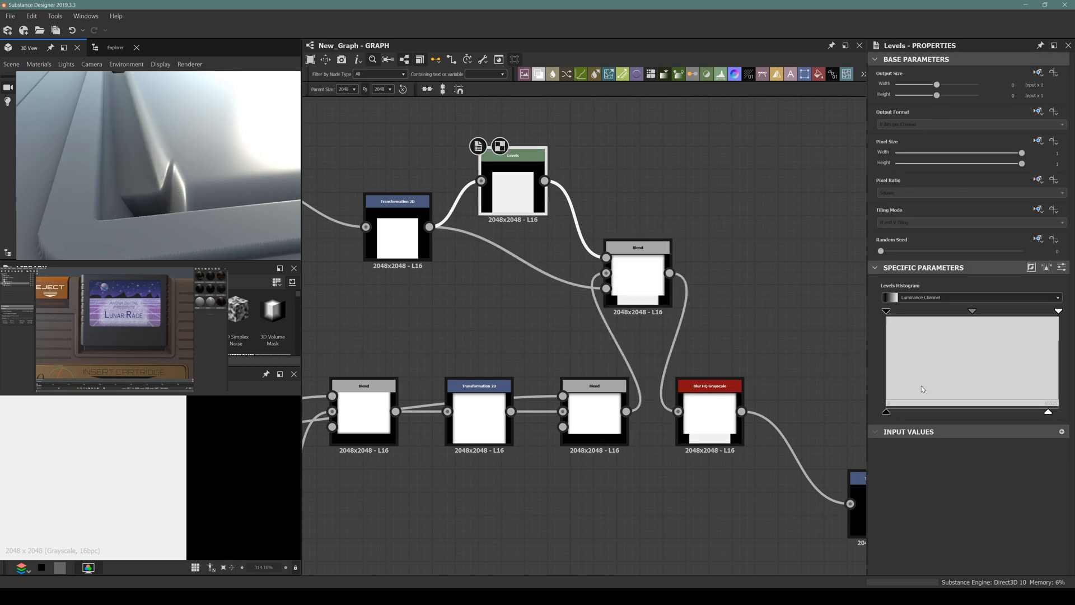
{"action": "left_click_drag", "start_coordinate": [1043, 413], "coordinate": [1049, 413]}
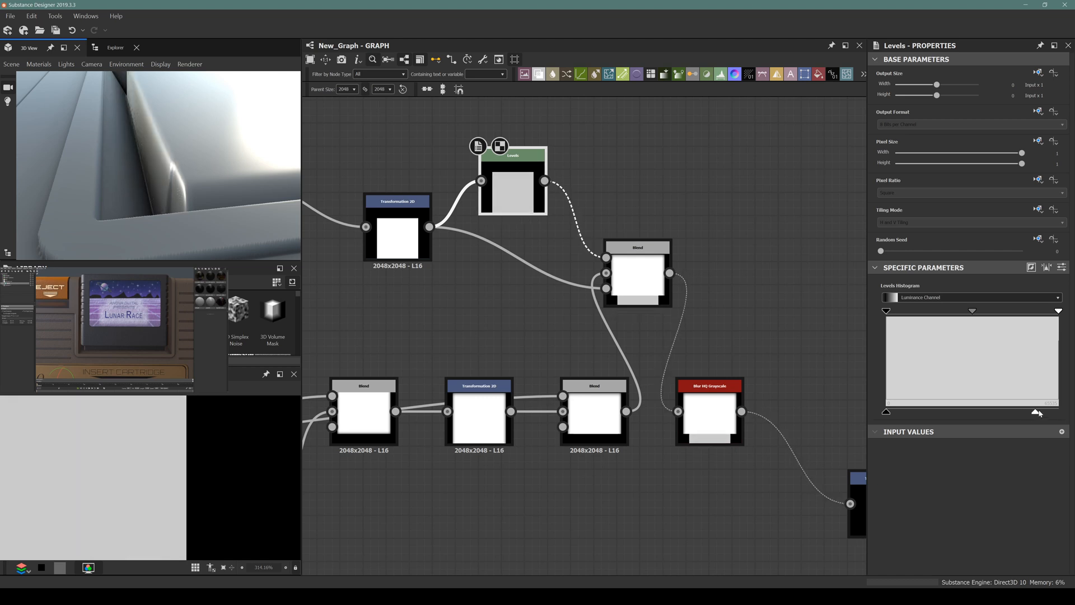
{"action": "left_click", "coordinate": [709, 419]}
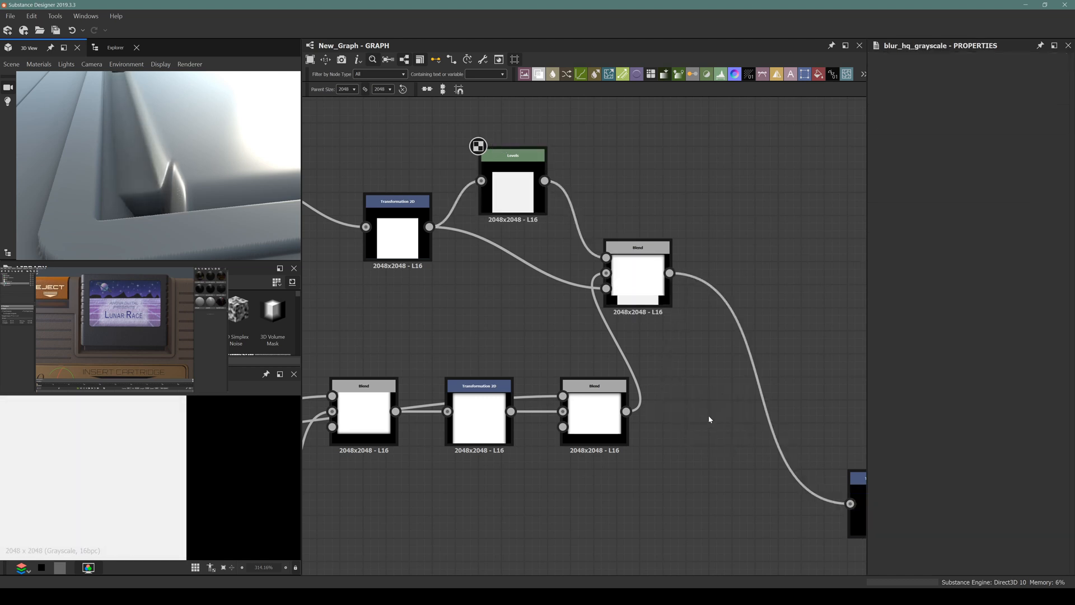
{"action": "scroll", "coordinate": [635, 398], "scroll_direction": "down", "scroll_amount": 3}
{"action": "scroll", "coordinate": [702, 428], "scroll_direction": "down", "scroll_amount": 6}
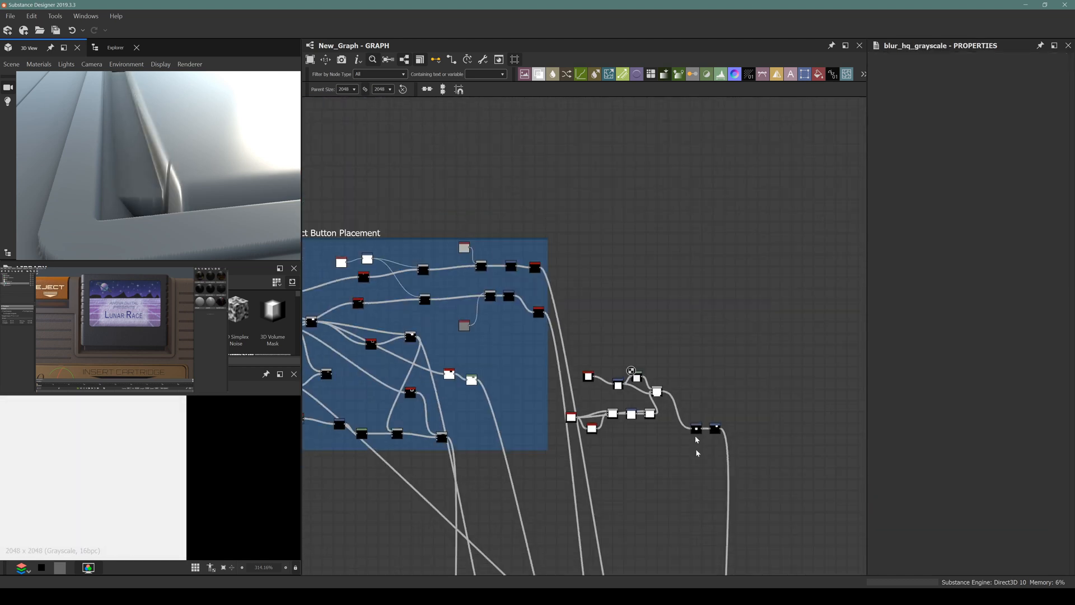
Step: Lower the Levels node's output white a little further while checking the cartridge's edge in 3D
{"action": "middle_click_drag", "start_coordinate": [705, 498], "coordinate": [691, 421]}
{"action": "scroll", "coordinate": [661, 337], "scroll_direction": "up", "scroll_amount": 6}
{"action": "mouse_move", "coordinate": [153, 182]}
{"action": "left_mouse_down"}
{"action": "mouse_move", "coordinate": [146, 163]}
{"action": "mouse_move", "coordinate": [170, 175]}
{"action": "mouse_move", "coordinate": [113, 180]}
{"action": "mouse_move", "coordinate": [187, 185]}
{"action": "mouse_move", "coordinate": [160, 157]}
{"action": "mouse_move", "coordinate": [159, 184]}
{"action": "left_mouse_up"}
{"action": "scroll", "coordinate": [660, 289], "scroll_direction": "up", "scroll_amount": 4}
{"action": "left_click", "coordinate": [477, 202]}
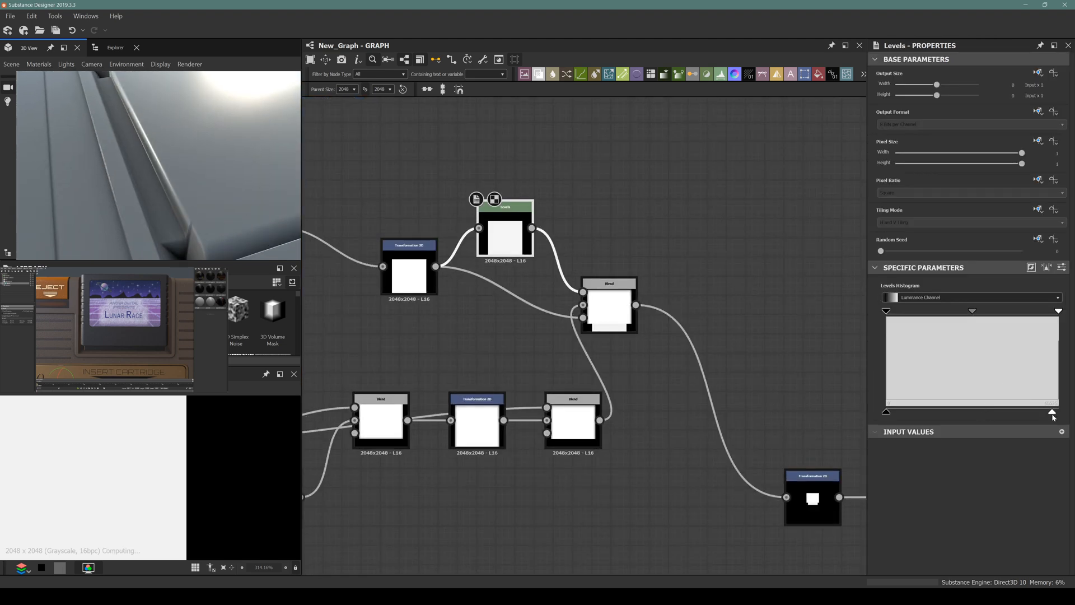
{"action": "left_click_drag", "start_coordinate": [1053, 417], "coordinate": [1047, 418]}
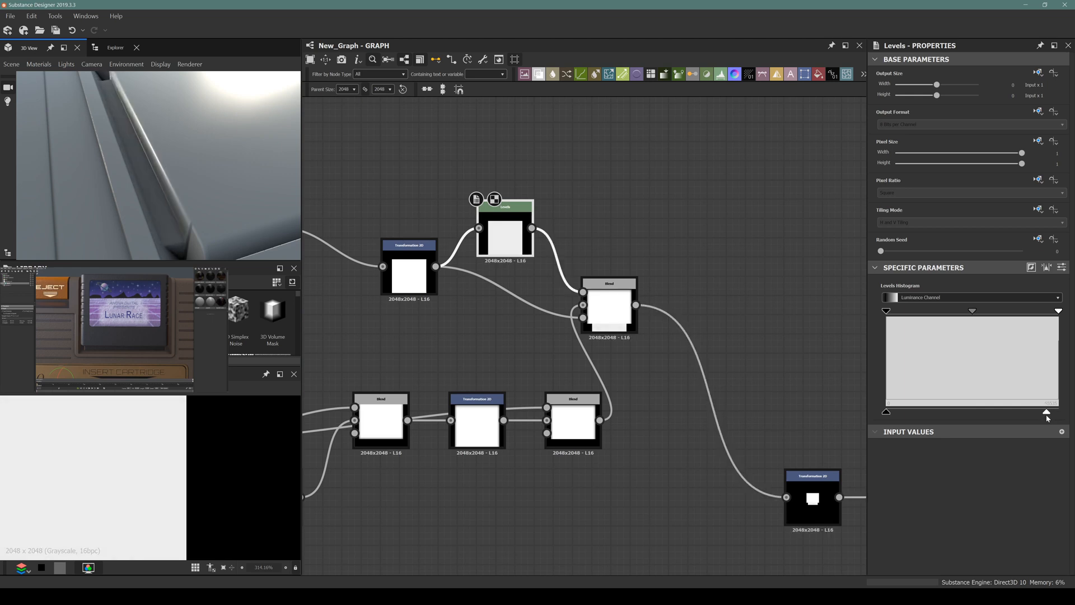
Step: Raise the Levels node's output white slightly to reduce the cartridge's step height, checking it against the whole console in 3D
{"action": "scroll", "coordinate": [140, 183], "scroll_direction": "down", "scroll_amount": 5}
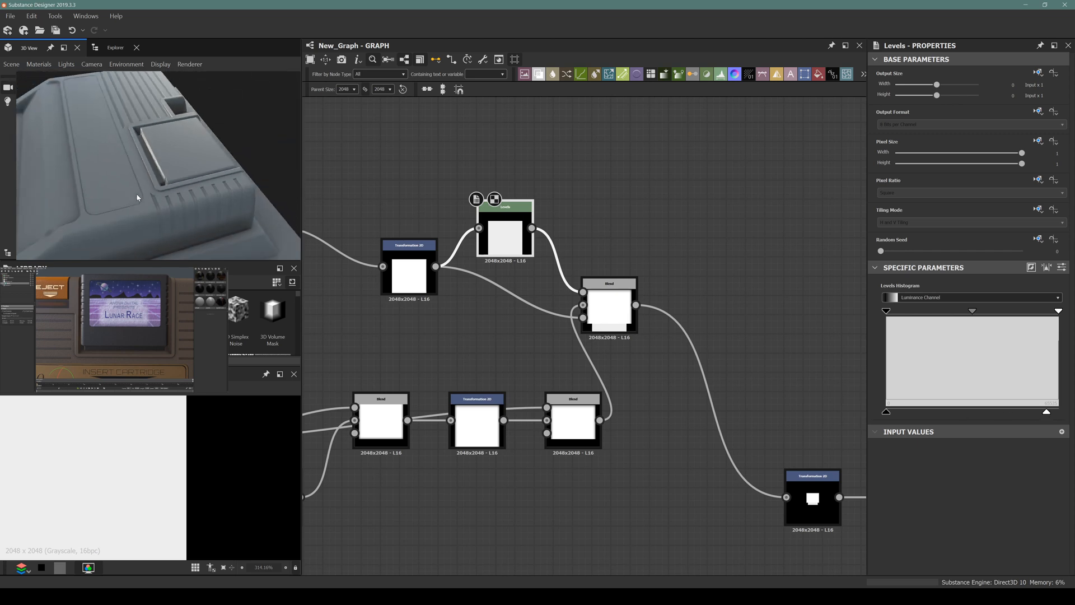
{"action": "left_click_drag", "start_coordinate": [137, 197], "coordinate": [55, 220]}
{"action": "left_click_drag", "start_coordinate": [171, 188], "coordinate": [269, 171]}
{"action": "mouse_move", "coordinate": [1050, 414]}
{"action": "left_mouse_down"}
{"action": "mouse_move", "coordinate": [1033, 414]}
{"action": "mouse_move", "coordinate": [1052, 411]}
{"action": "left_mouse_up"}
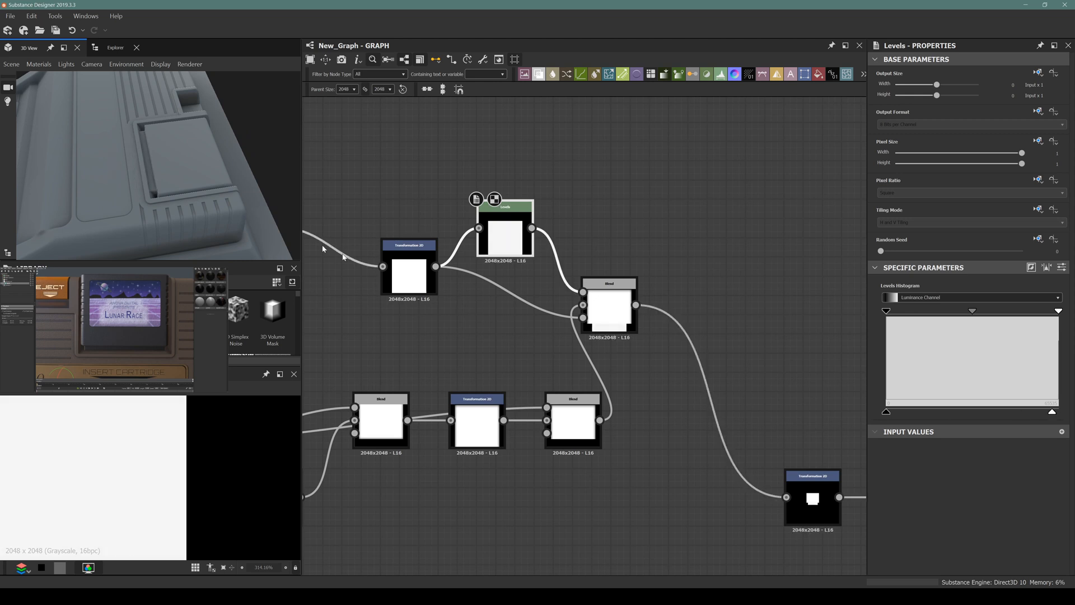
{"action": "left_click_drag", "start_coordinate": [184, 168], "coordinate": [129, 207]}
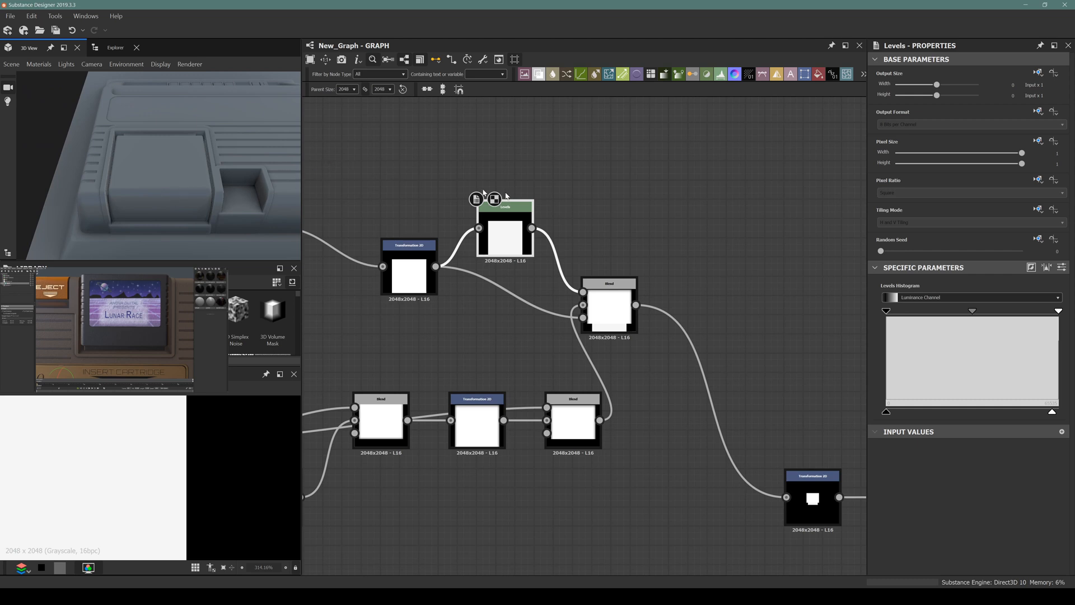
Step: Select the whole cartridge node chain with its two Transformation 2D nodes and move it further down, clear of the Eject Button Placement frame
{"action": "middle_click_drag", "start_coordinate": [688, 297], "coordinate": [559, 190]}
{"action": "middle_click_drag", "start_coordinate": [599, 318], "coordinate": [674, 346]}
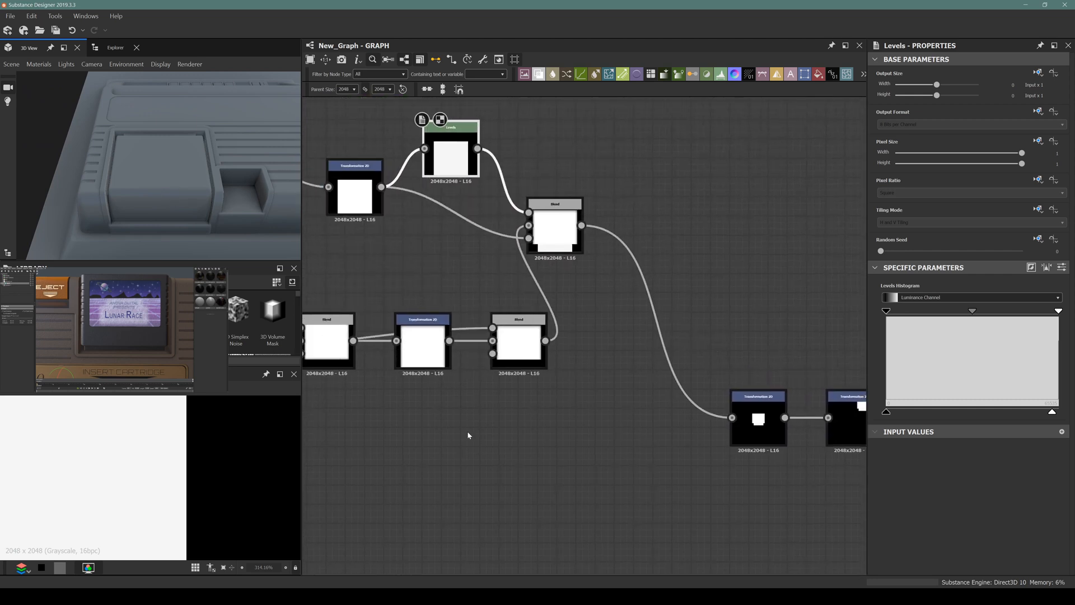
{"action": "middle_click_drag", "start_coordinate": [468, 435], "coordinate": [617, 340]}
{"action": "left_click", "coordinate": [666, 241]}
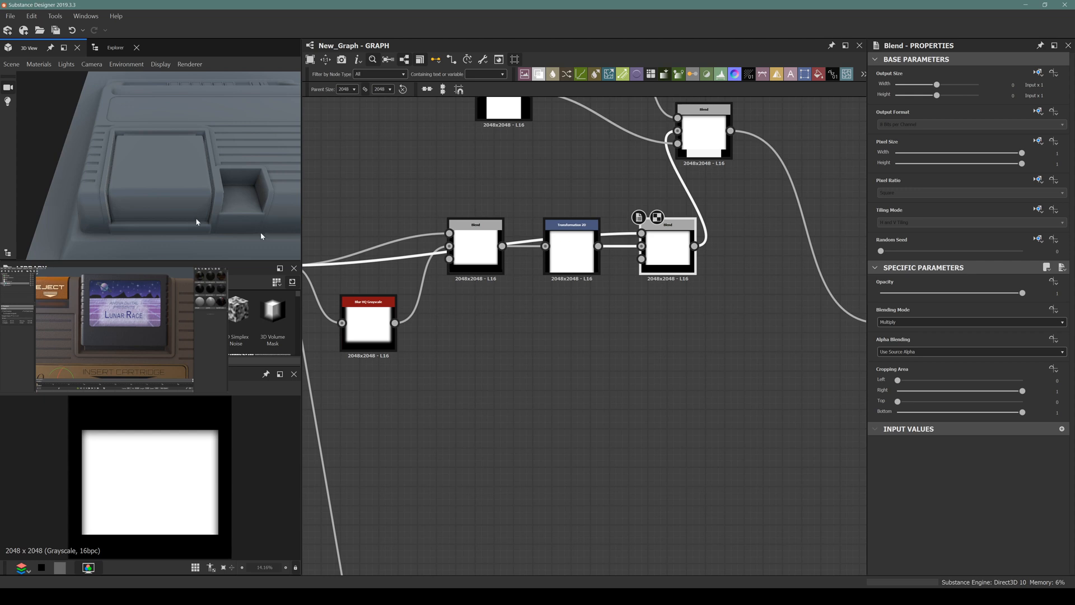
{"action": "scroll", "coordinate": [562, 360], "scroll_direction": "down", "scroll_amount": 5}
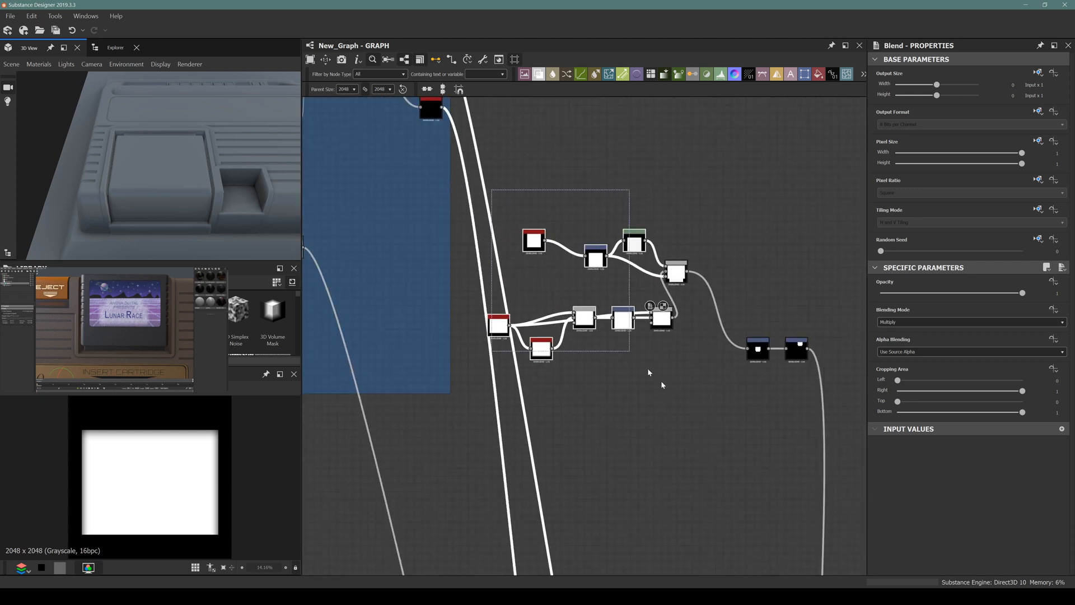
{"action": "left_click_drag", "start_coordinate": [661, 382], "coordinate": [809, 389]}
{"action": "scroll", "coordinate": [758, 362], "scroll_direction": "down", "scroll_amount": 4}
{"action": "middle_click_drag", "start_coordinate": [758, 364], "coordinate": [625, 378]}
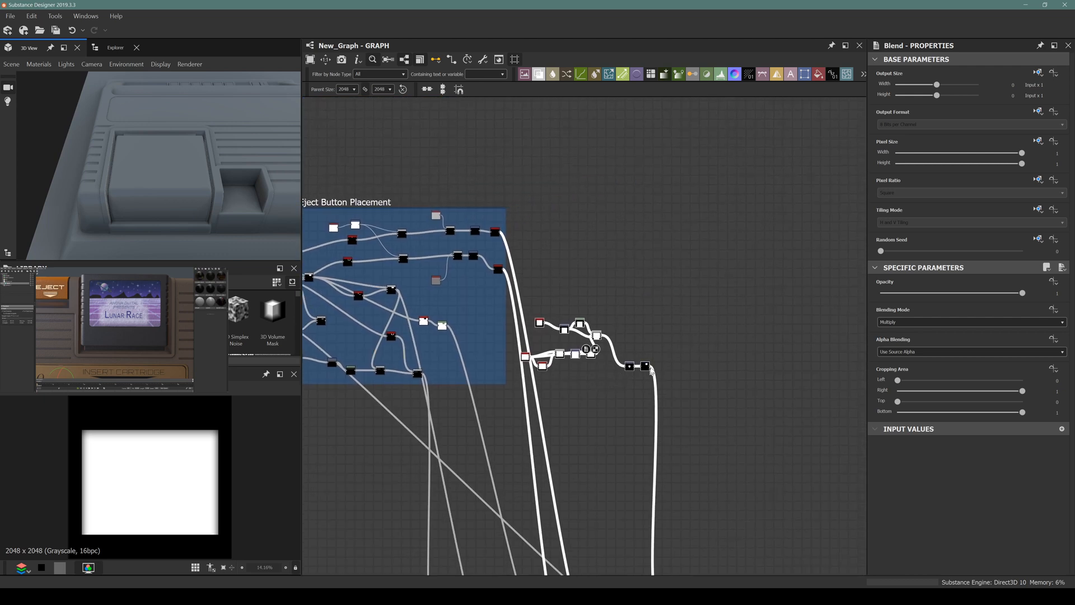
{"action": "left_click_drag", "start_coordinate": [644, 367], "coordinate": [661, 464]}
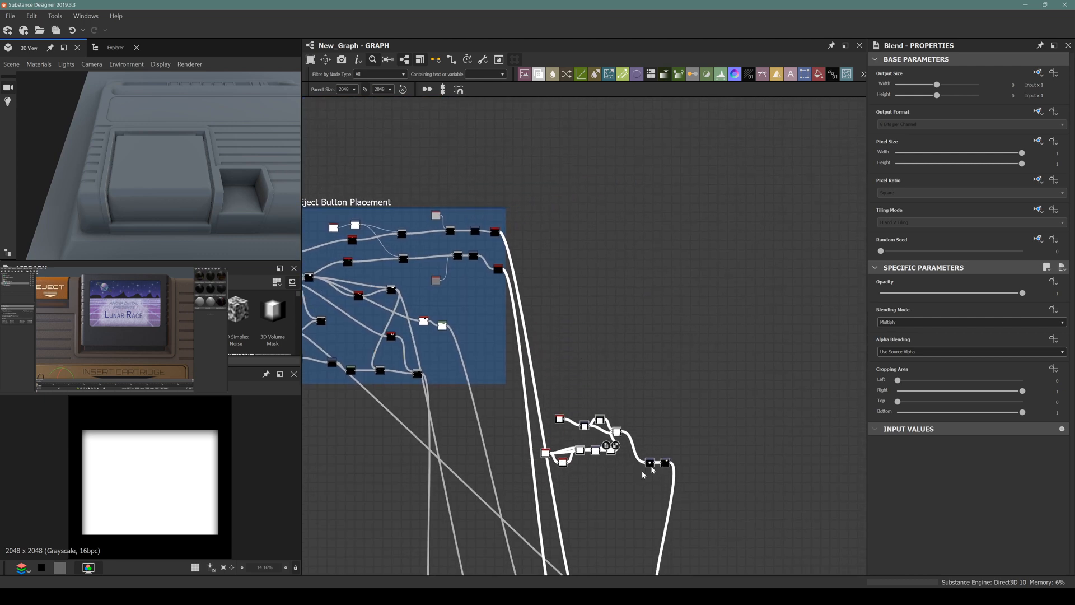
Step: Move the Blend that merges the cartridge into the main height chain further right, away from the preceding Blend
{"action": "middle_click_drag", "start_coordinate": [626, 498], "coordinate": [539, 288]}
{"action": "scroll", "coordinate": [579, 401], "scroll_direction": "up", "scroll_amount": 4}
{"action": "left_click_drag", "start_coordinate": [575, 394], "coordinate": [735, 422]}
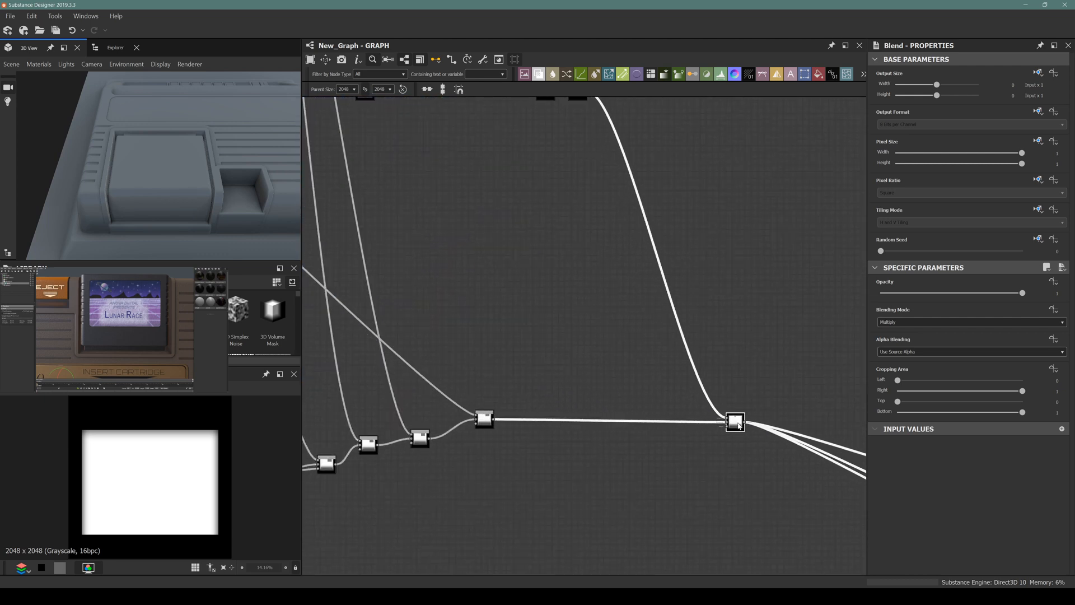
Step: Shift the lower row from the Shape through its last Blend, including the Blur HQ Grayscale, leftwards to free space before the Max (Lighten) Blend
{"action": "middle_click_drag", "start_coordinate": [500, 224], "coordinate": [623, 446]}
{"action": "scroll", "coordinate": [528, 322], "scroll_direction": "up", "scroll_amount": 5}
{"action": "left_click", "coordinate": [595, 235]}
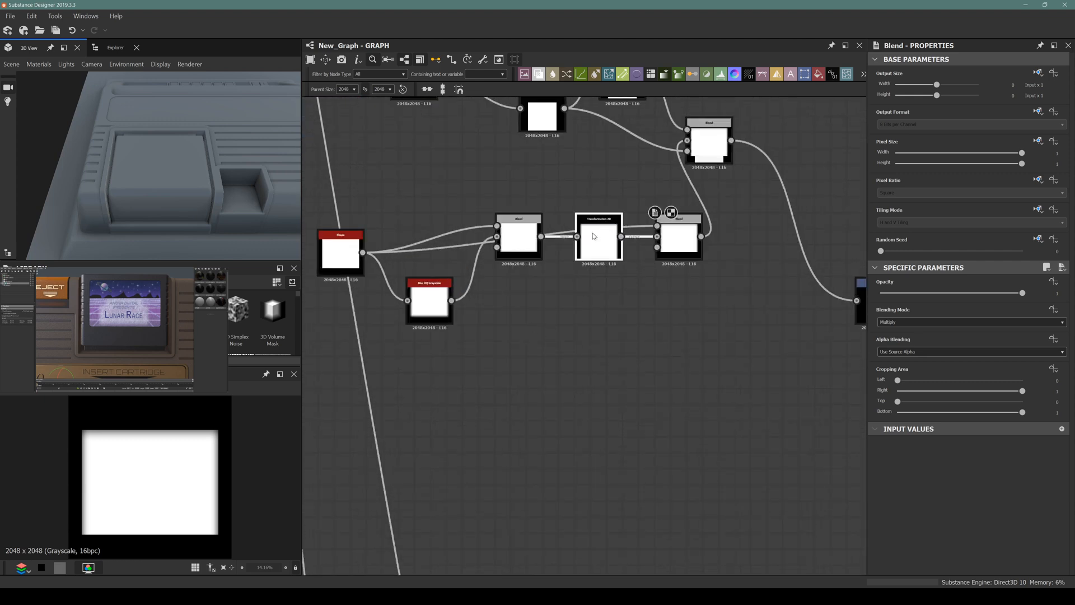
{"action": "left_click", "coordinate": [679, 238]}
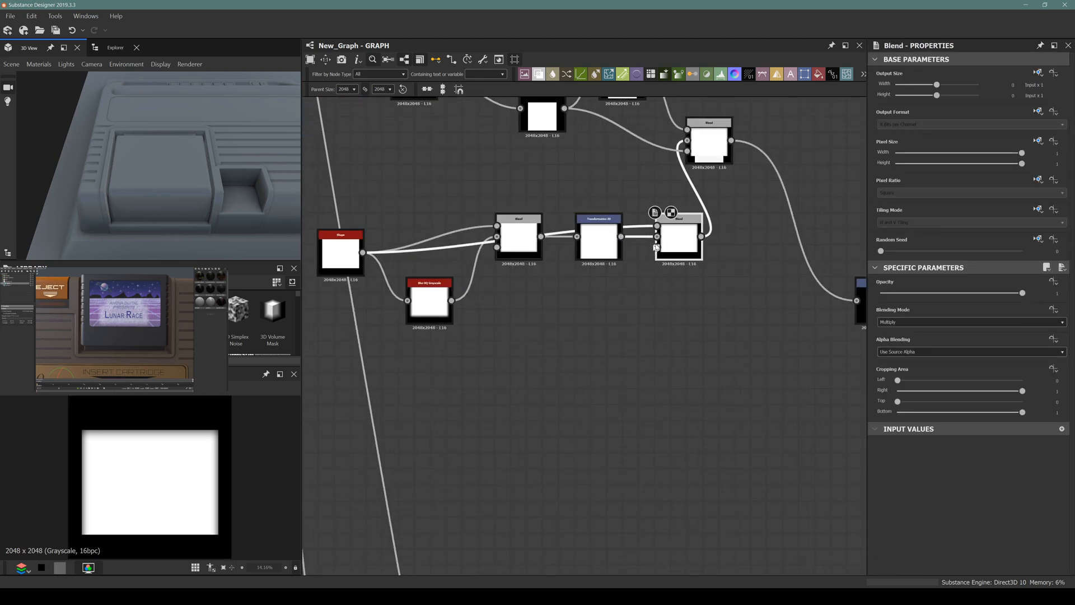
{"action": "left_click_drag", "start_coordinate": [359, 179], "coordinate": [672, 317]}
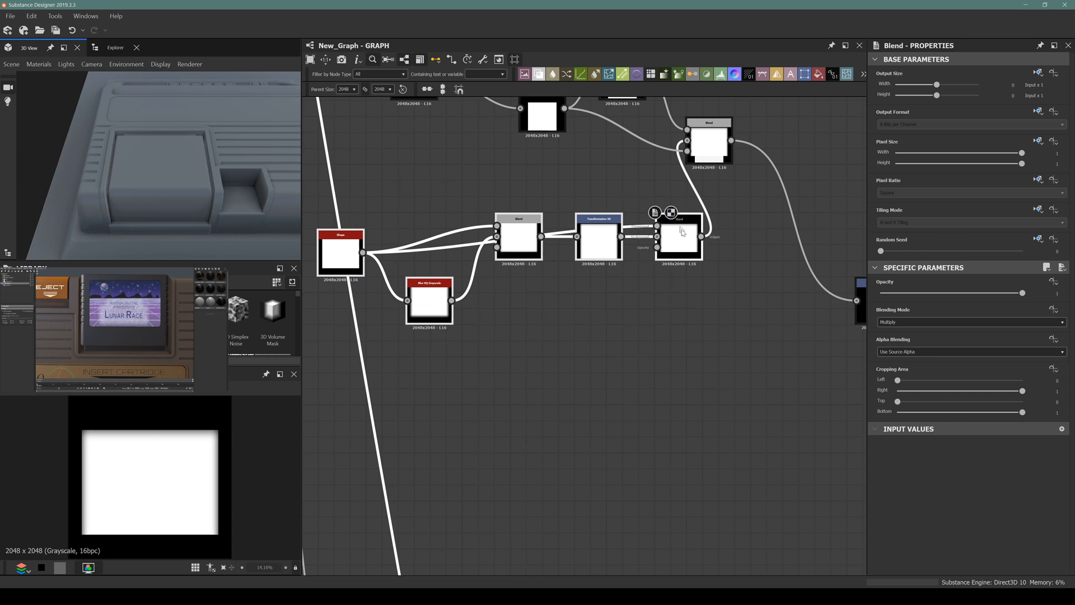
{"action": "left_click_drag", "start_coordinate": [682, 233], "coordinate": [570, 217]}
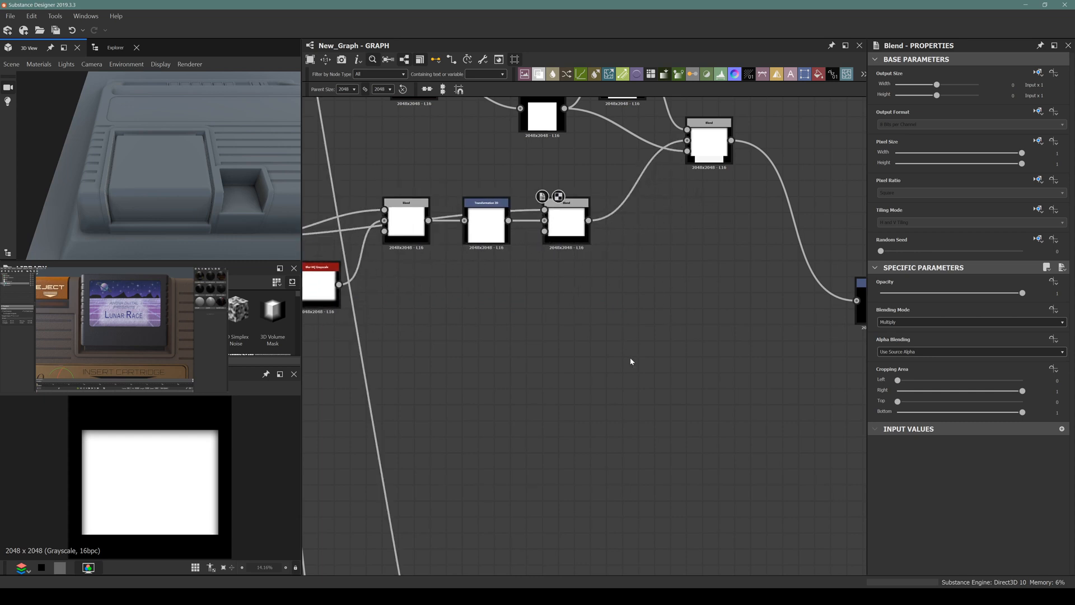
{"action": "key", "text": "space"}
{"action": "type", "text": "stl"}
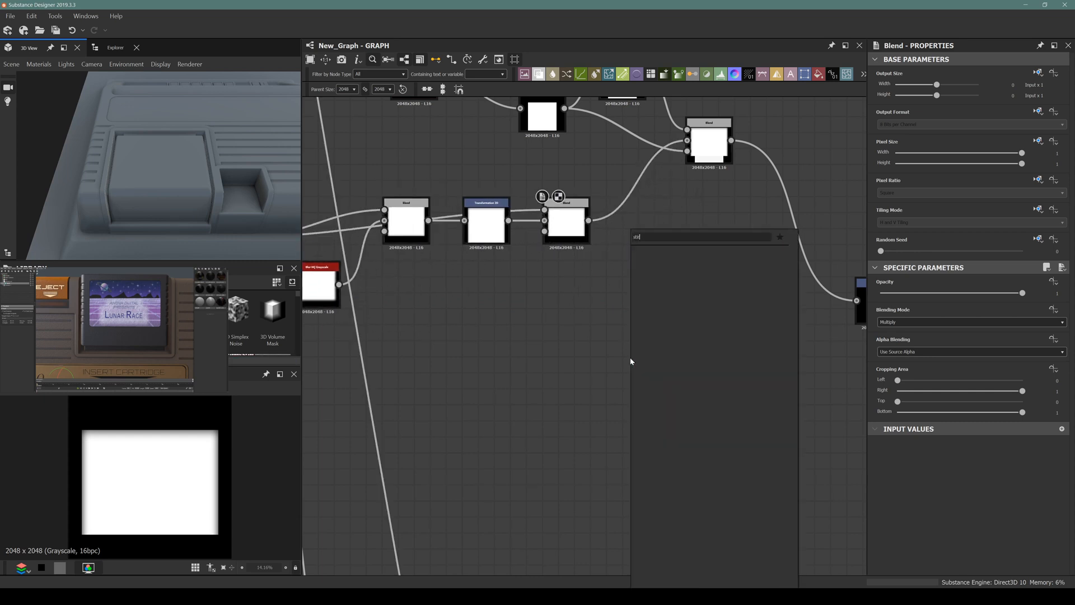
{"action": "type", "text": "r"}
{"action": "key", "text": "BackSpace"}
{"action": "key", "text": "BackSpace"}
{"action": "key", "text": "BackSpace"}
{"action": "key", "text": "BackSpace"}
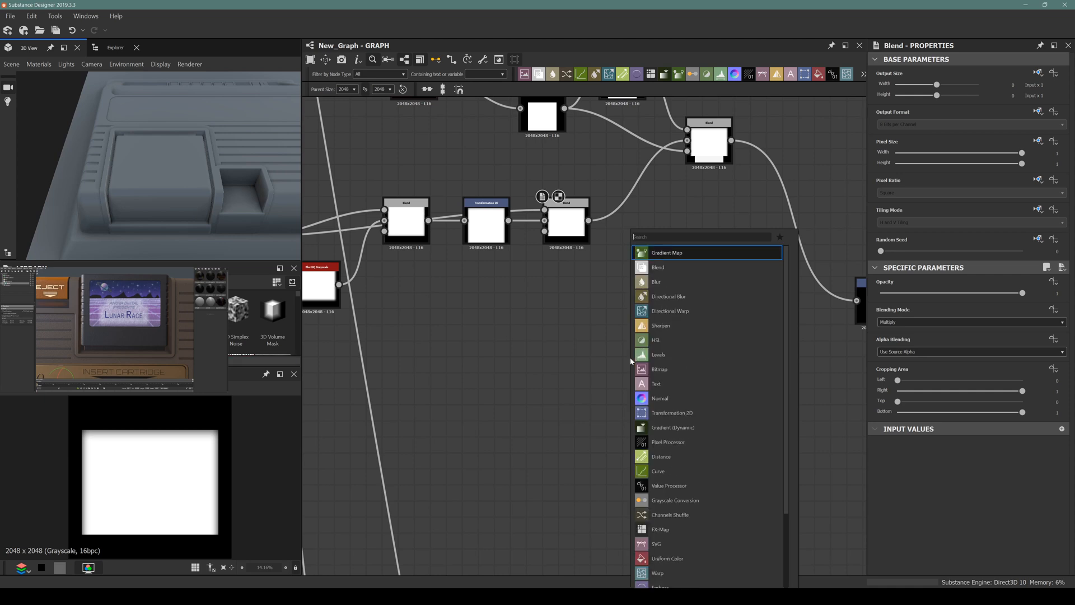
{"action": "type", "text": "str"}
{"action": "key", "text": "BackSpace"}
{"action": "key", "text": "BackSpace"}
{"action": "key", "text": "BackSpace"}
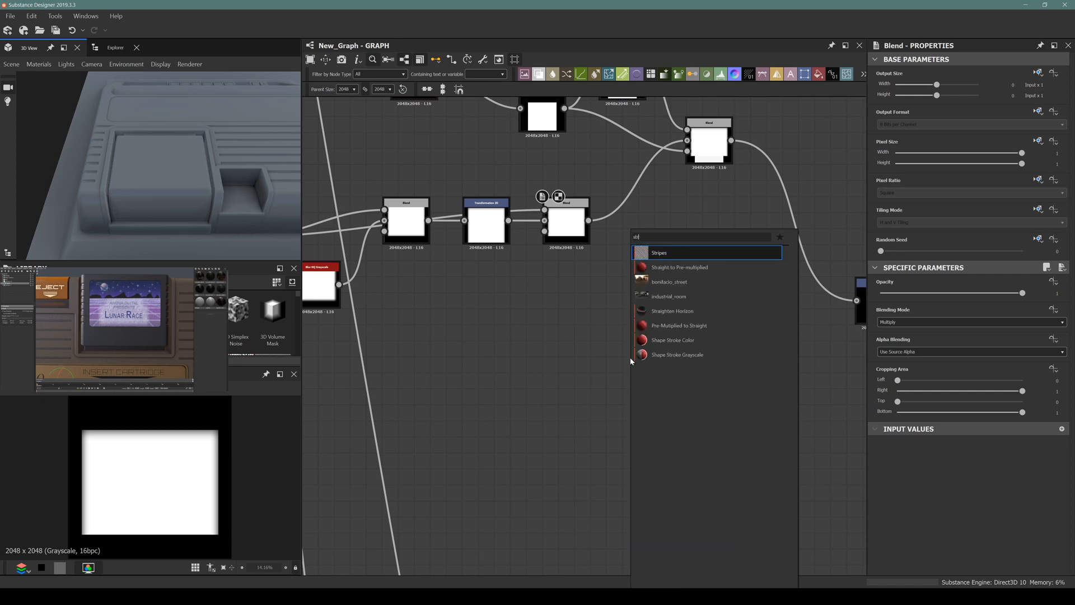
Step: Add a square Shape node below the lower Blend row and set its scale to 0.55 and Y size to 0.73
{"action": "type", "text": "shape"}
{"action": "key", "text": "Return"}
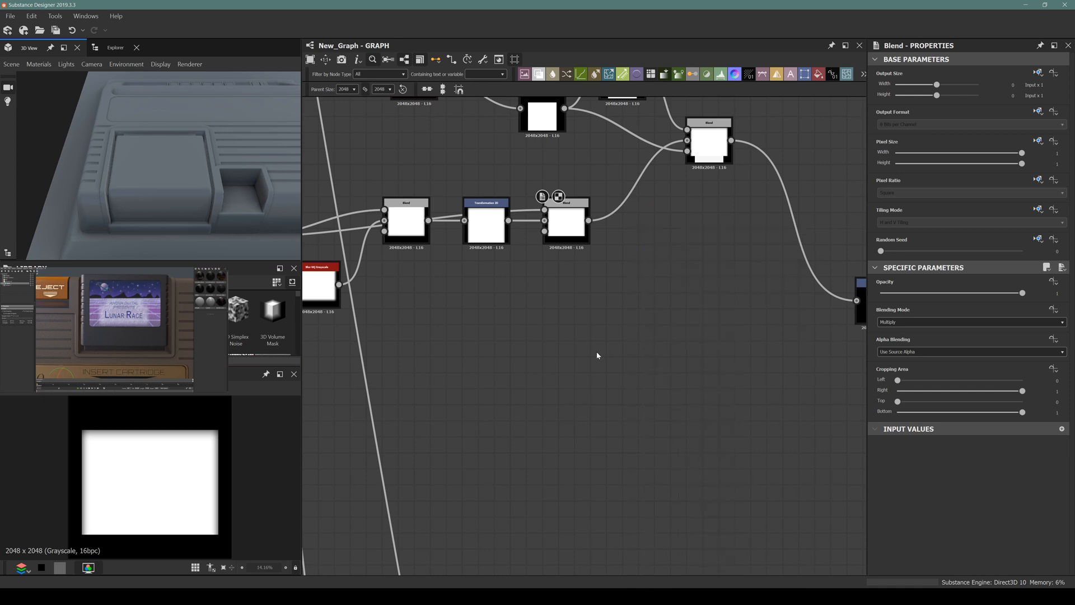
{"action": "left_click_drag", "start_coordinate": [630, 371], "coordinate": [486, 348]}
{"action": "scroll", "coordinate": [938, 448], "scroll_direction": "down", "scroll_amount": 3}
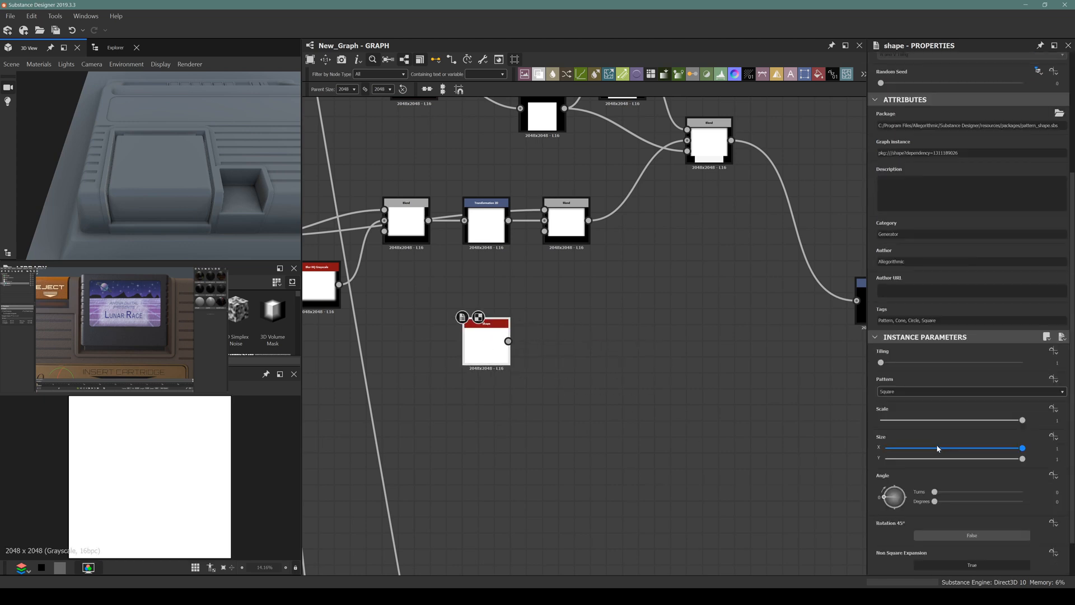
{"action": "left_click", "coordinate": [959, 420]}
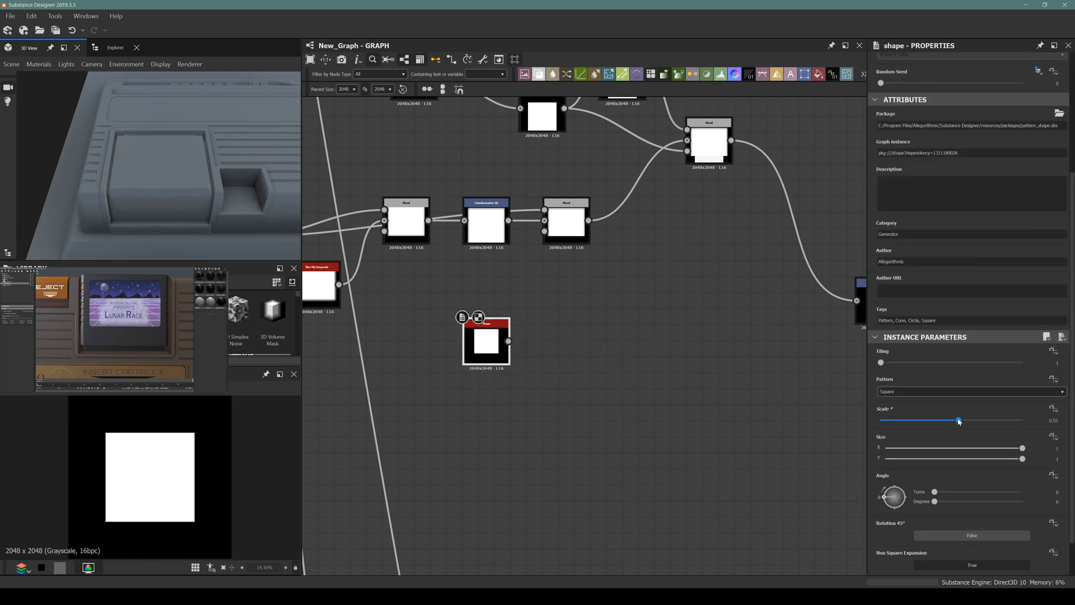
{"action": "left_click_drag", "start_coordinate": [961, 459], "coordinate": [985, 458]}
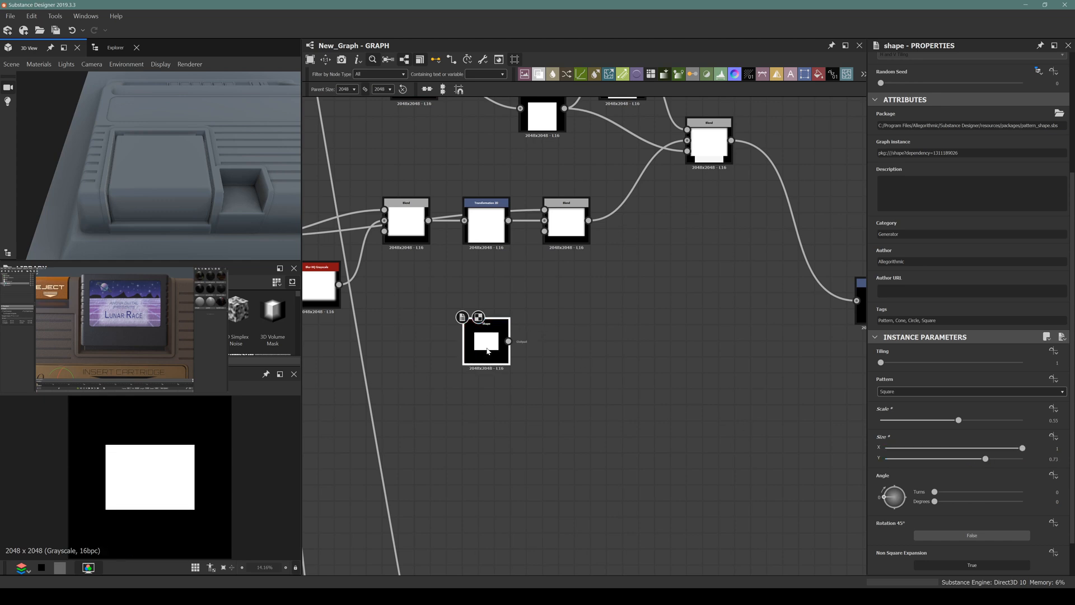
Step: Move the new Shape node aside and add a Distance node connected to its output
{"action": "left_click_drag", "start_coordinate": [489, 358], "coordinate": [424, 373]}
{"action": "key", "text": "space"}
{"action": "type", "text": "dist"}
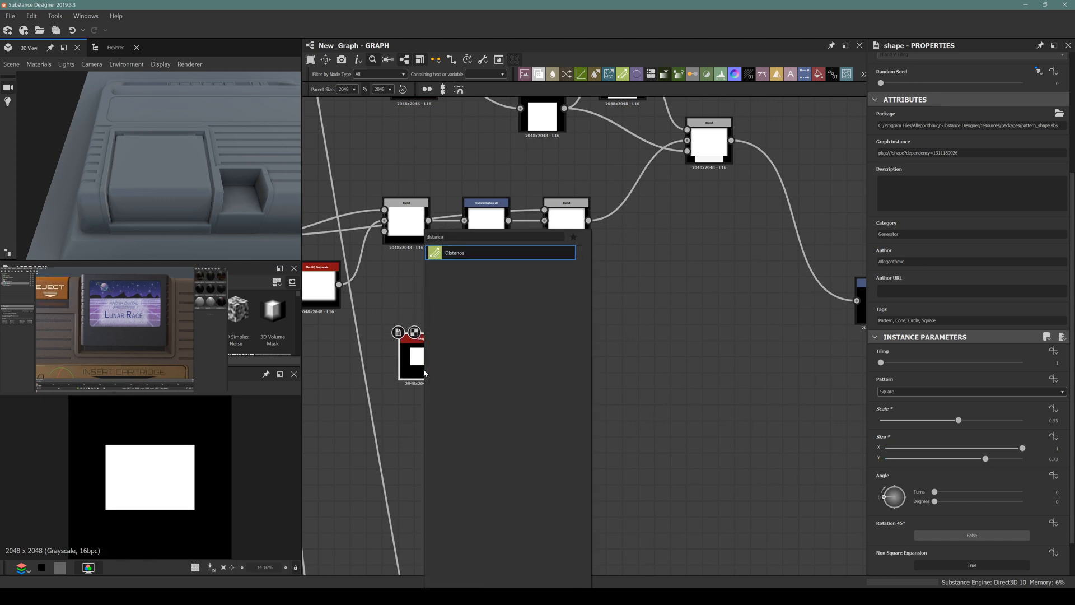
{"action": "type", "text": "ance"}
{"action": "key", "text": "Return"}
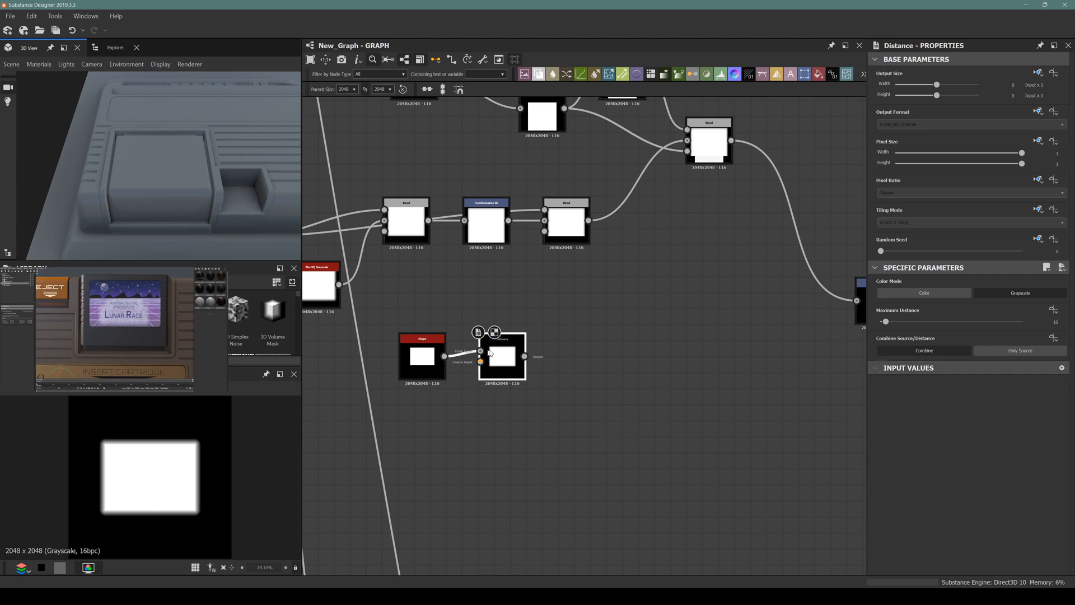
Step: Add a Levels node after the Distance and lower its input white all the way to form a hard-edged rounded rectangle
{"action": "key", "text": "space"}
{"action": "type", "text": "levels"}
{"action": "key", "text": "Escape"}
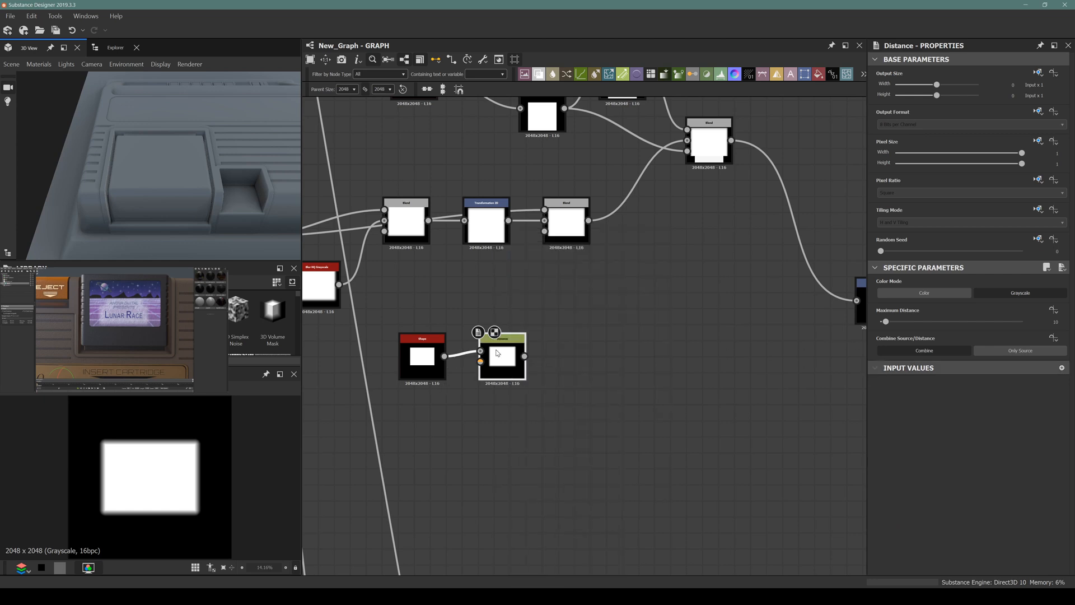
{"action": "left_click_drag", "start_coordinate": [1059, 313], "coordinate": [843, 319]}
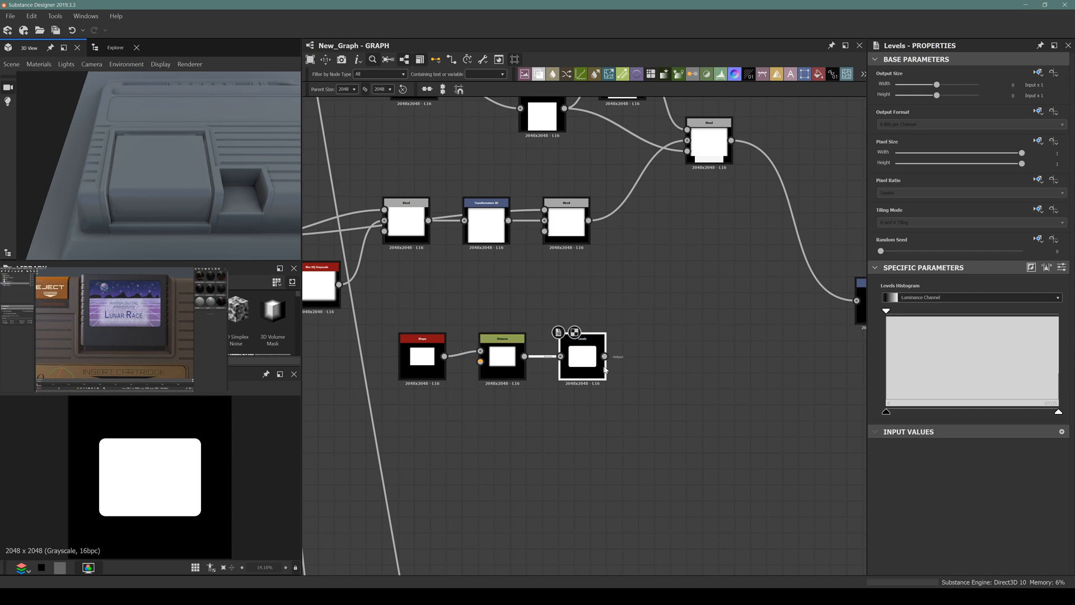
Step: Insert a Blend node after the lower row's last Blend and place it between that row and the new Levels node
{"action": "middle_click_drag", "start_coordinate": [587, 362], "coordinate": [533, 370]}
{"action": "scroll", "coordinate": [526, 358], "scroll_direction": "up", "scroll_amount": 3}
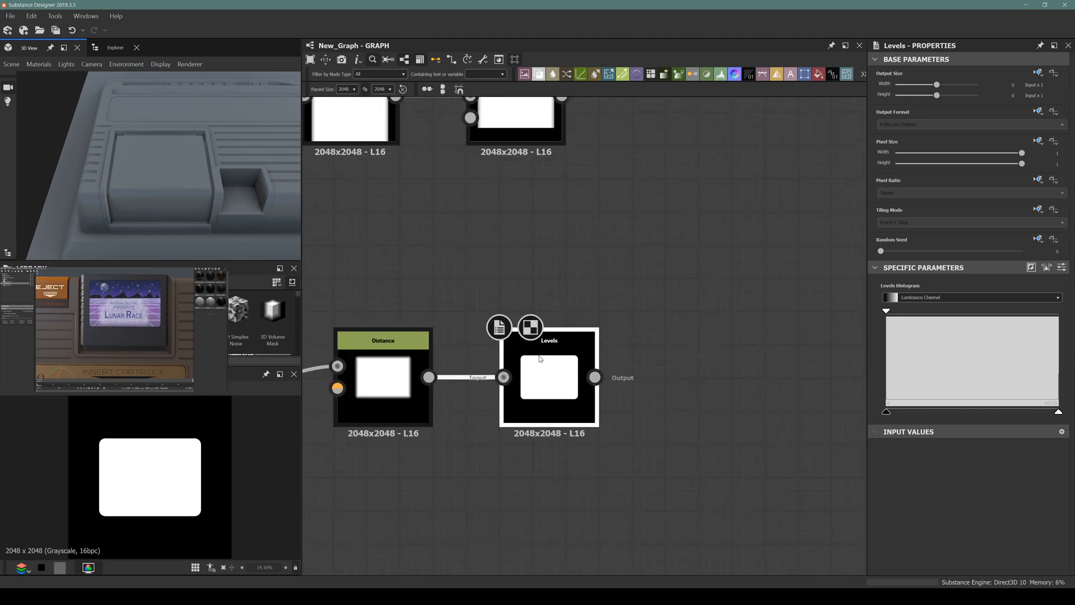
{"action": "middle_click_drag", "start_coordinate": [528, 163], "coordinate": [536, 248]}
{"action": "scroll", "coordinate": [535, 249], "scroll_direction": "up", "scroll_amount": 1}
{"action": "left_click", "coordinate": [523, 247]}
{"action": "key", "text": "space"}
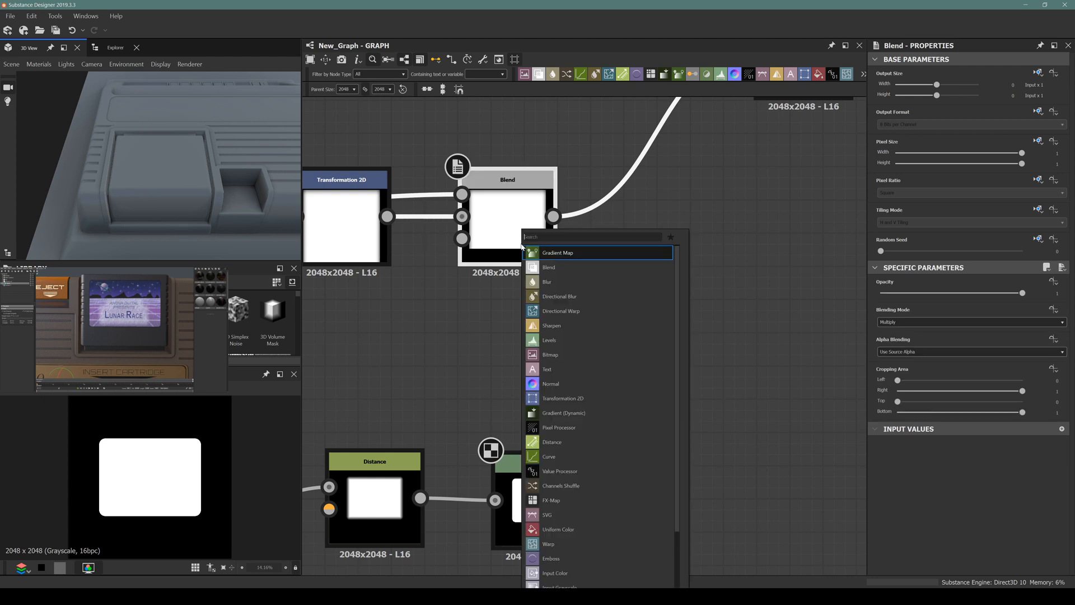
{"action": "type", "text": "blend"}
{"action": "key", "text": "Return"}
{"action": "left_click_drag", "start_coordinate": [691, 250], "coordinate": [722, 349]}
Step: Connect the rounded rectangle's Levels output to the new Blend's foreground and set its blending mode to Subtract
{"action": "middle_click_drag", "start_coordinate": [639, 401], "coordinate": [577, 321]}
{"action": "scroll", "coordinate": [551, 369], "scroll_direction": "down", "scroll_amount": 1}
{"action": "middle_click_drag", "start_coordinate": [551, 369], "coordinate": [548, 377]}
{"action": "left_click_drag", "start_coordinate": [526, 417], "coordinate": [589, 245]}
{"action": "left_click", "coordinate": [951, 322]}
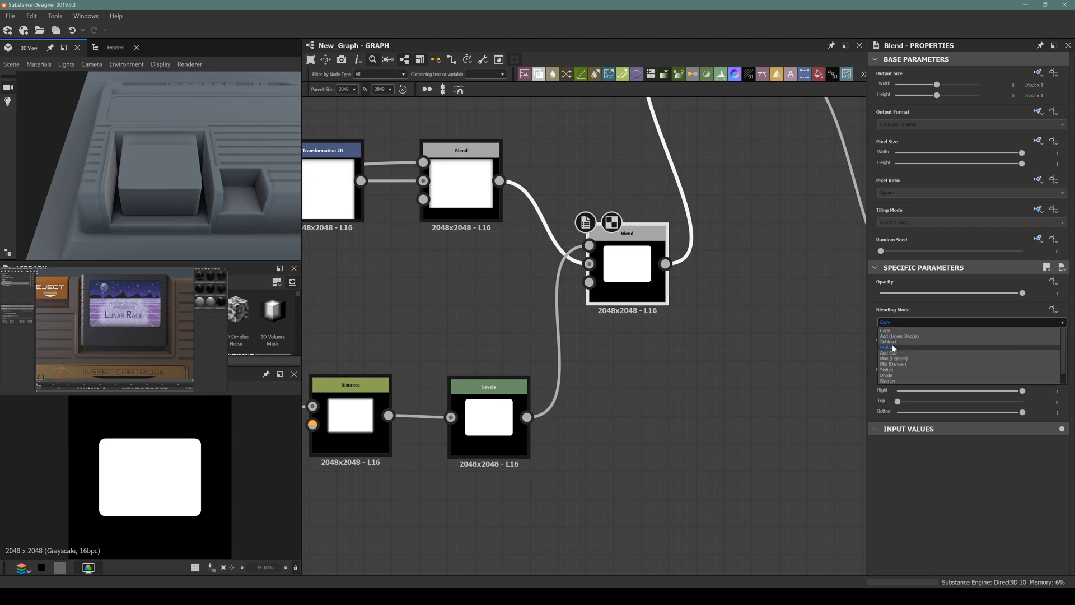
{"action": "left_click", "coordinate": [907, 343]}
{"action": "scroll", "coordinate": [581, 328], "scroll_direction": "down", "scroll_amount": 3}
{"action": "scroll", "coordinate": [533, 351], "scroll_direction": "up", "scroll_amount": 2}
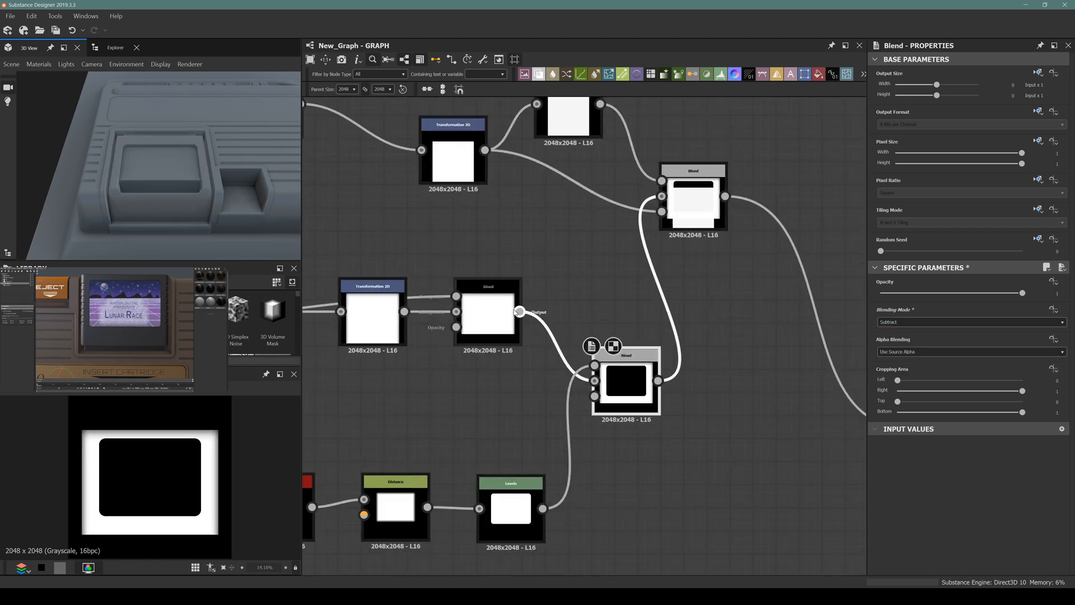
Step: Reconnect the lower row's last Blend to the Max (Lighten) Blend and rewire the Subtract Blend between that Blend and the Transformation 2D
{"action": "left_click_drag", "start_coordinate": [520, 311], "coordinate": [666, 233]}
{"action": "middle_click_drag", "start_coordinate": [667, 233], "coordinate": [487, 182]}
{"action": "left_click_drag", "start_coordinate": [448, 359], "coordinate": [576, 358]}
{"action": "left_click_drag", "start_coordinate": [725, 377], "coordinate": [606, 331]}
{"action": "left_click_drag", "start_coordinate": [524, 169], "coordinate": [542, 330]}
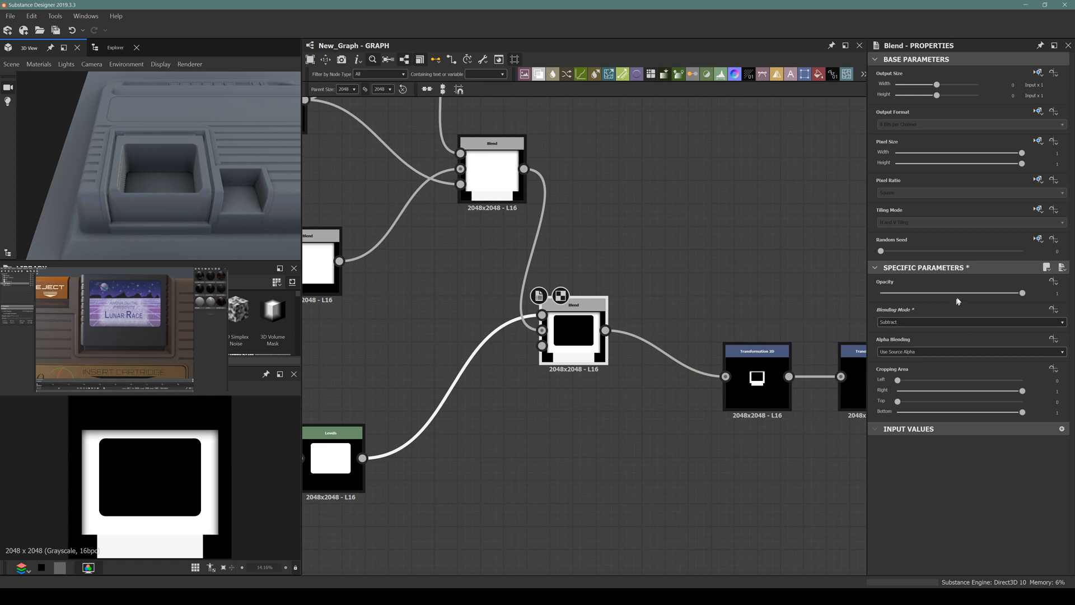
Step: Reduce the Subtract Blend's opacity to 0.09 for a shallow label recess in the cartridge
{"action": "left_click", "coordinate": [894, 293]}
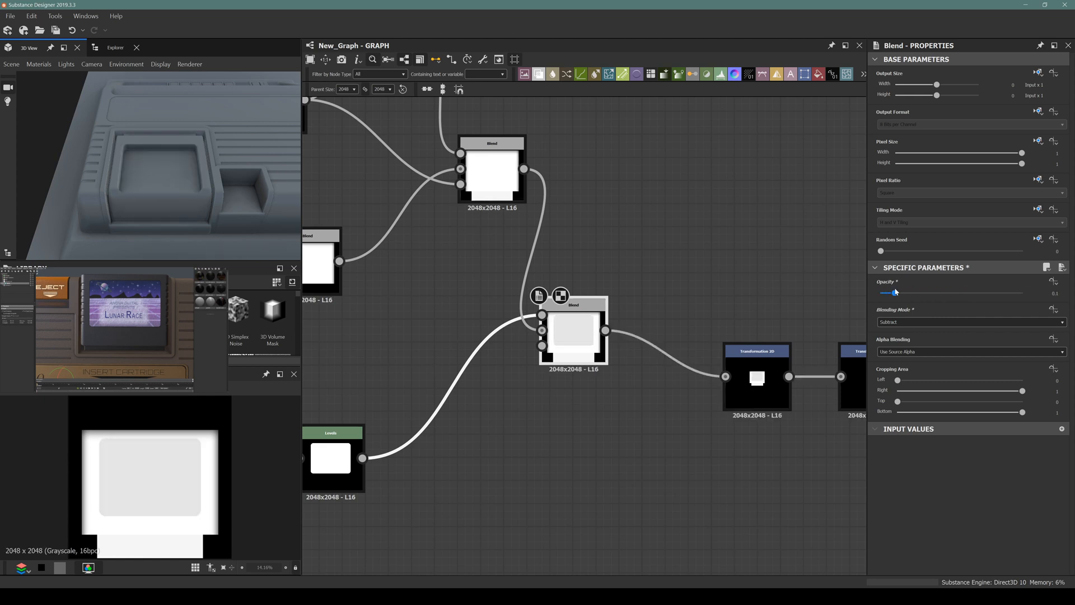
{"action": "left_click_drag", "start_coordinate": [895, 292], "coordinate": [894, 292]}
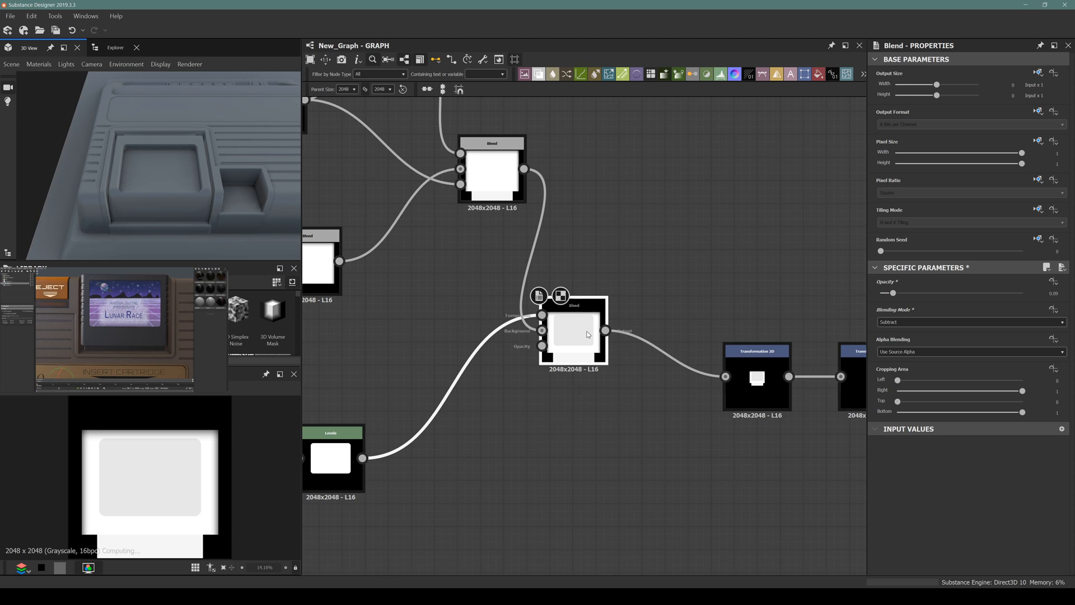
Step: Insert a Transformation 2D node between the rounded rectangle's Levels and the Subtract Blend
{"action": "middle_click_drag", "start_coordinate": [493, 418], "coordinate": [567, 351]}
{"action": "scroll", "coordinate": [402, 390], "scroll_direction": "up", "scroll_amount": 5}
{"action": "scroll", "coordinate": [402, 390], "scroll_direction": "down", "scroll_amount": 5}
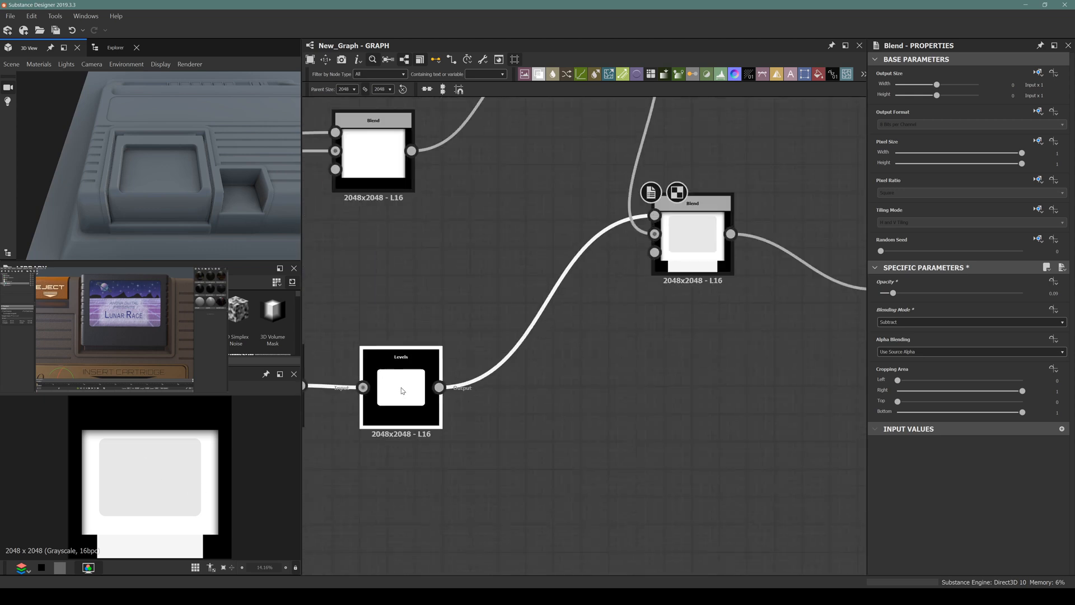
{"action": "left_click", "coordinate": [402, 390]}
{"action": "key", "text": "space"}
{"action": "type", "text": "trans"}
{"action": "key", "text": "Return"}
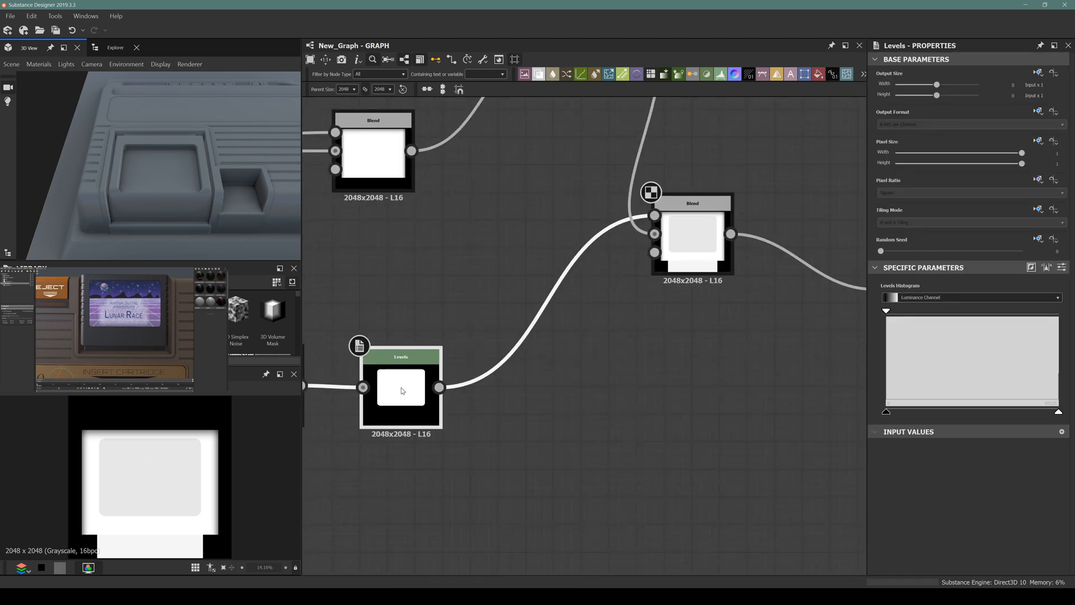
Step: Preview the Subtract Blend in 2D and use the new Transformation 2D to nudge the recess down to a Y offset of about -0.02
{"action": "left_click", "coordinate": [703, 235]}
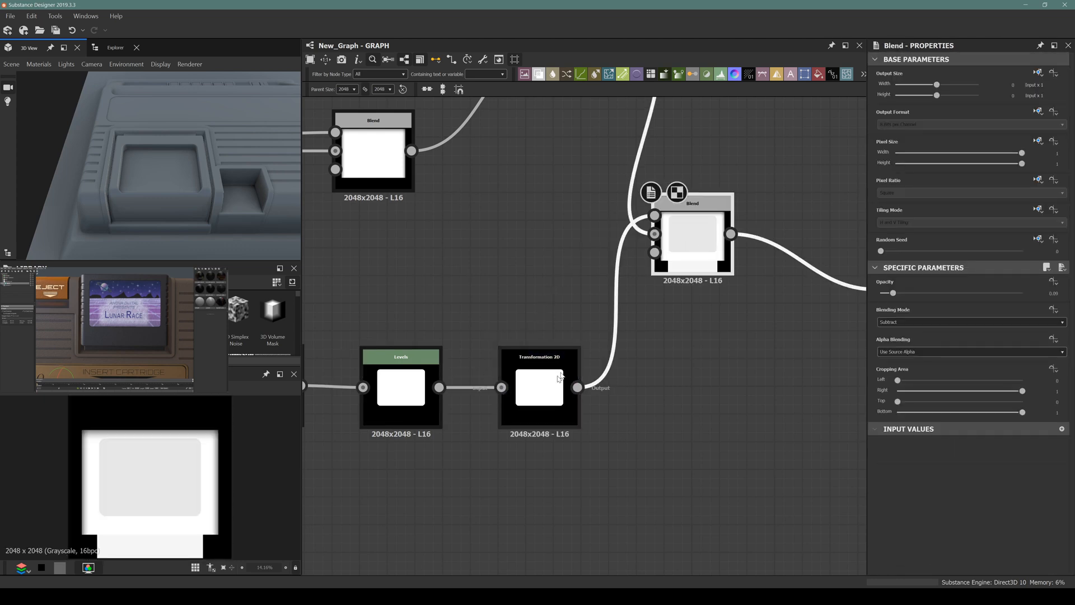
{"action": "left_click", "coordinate": [558, 375]}
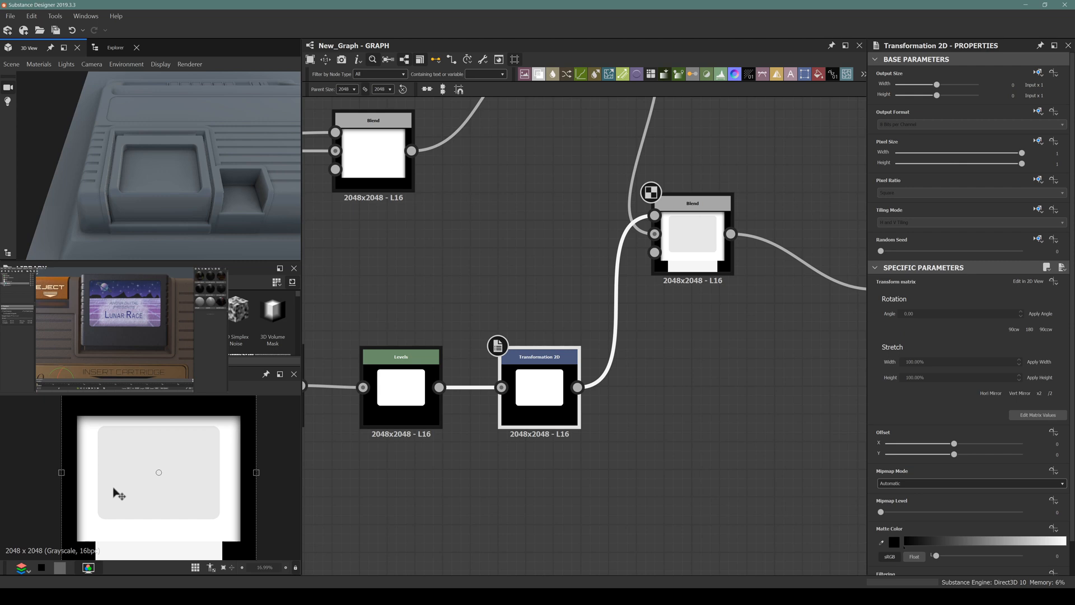
{"action": "key", "text": "Down"}
{"action": "key", "text": "Down"}
{"action": "key", "text": "Down"}
{"action": "key", "text": "Down"}
{"action": "key", "text": "Down"}
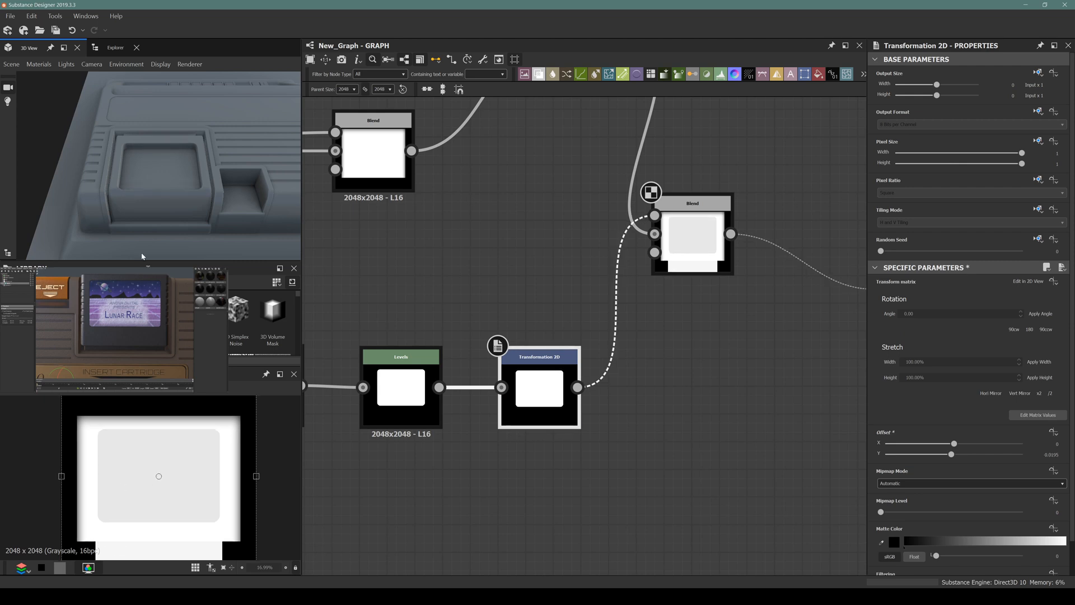
Step: Check the recess from another angle in 3D and nudge it further down to a Y offset of about -0.038
{"action": "left_click_drag", "start_coordinate": [122, 205], "coordinate": [168, 193]}
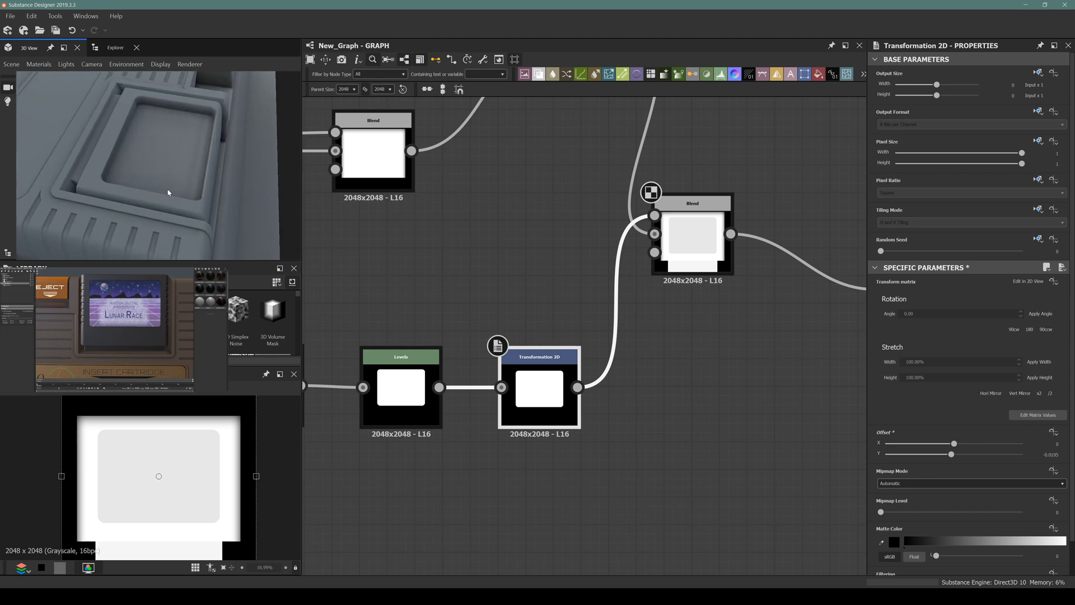
{"action": "key", "text": "Down"}
{"action": "key", "text": "Down"}
{"action": "key", "text": "Down"}
{"action": "key", "text": "Down"}
{"action": "key", "text": "Down"}
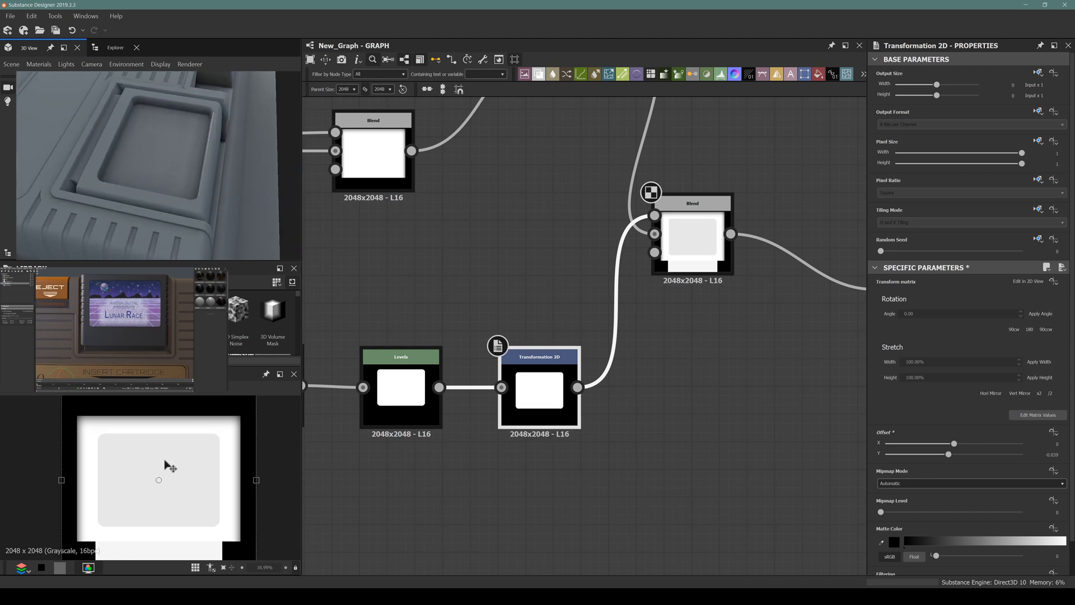
Step: Nudge the label recess slightly further down and reduce its source Shape's scale to about 0.48
{"action": "key", "text": "Down"}
{"action": "key", "text": "Down"}
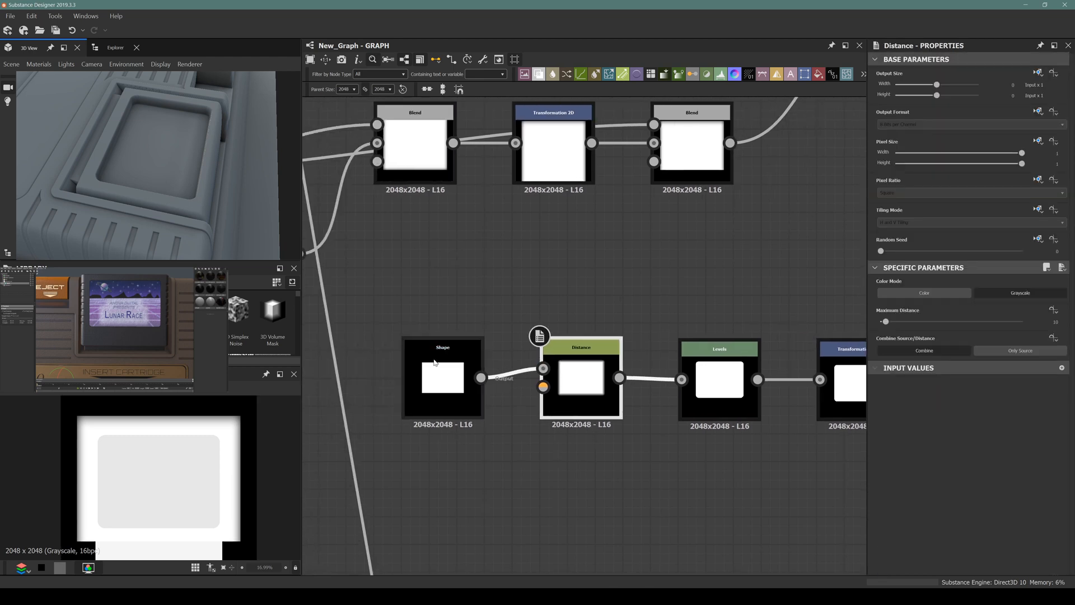
{"action": "double_click", "coordinate": [435, 363]}
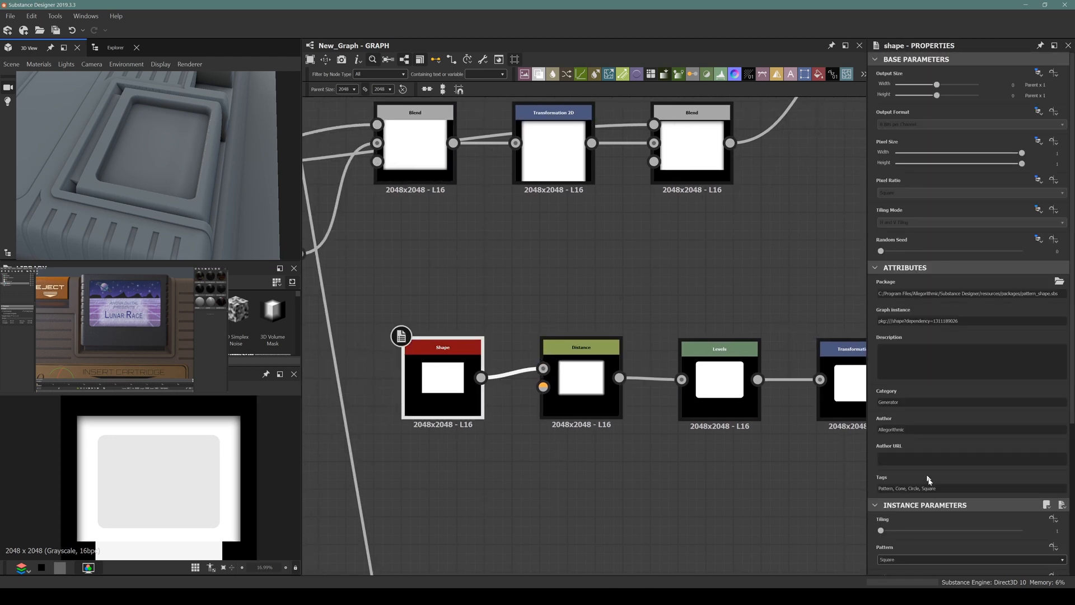
{"action": "scroll", "coordinate": [946, 425], "scroll_direction": "down", "scroll_amount": 4}
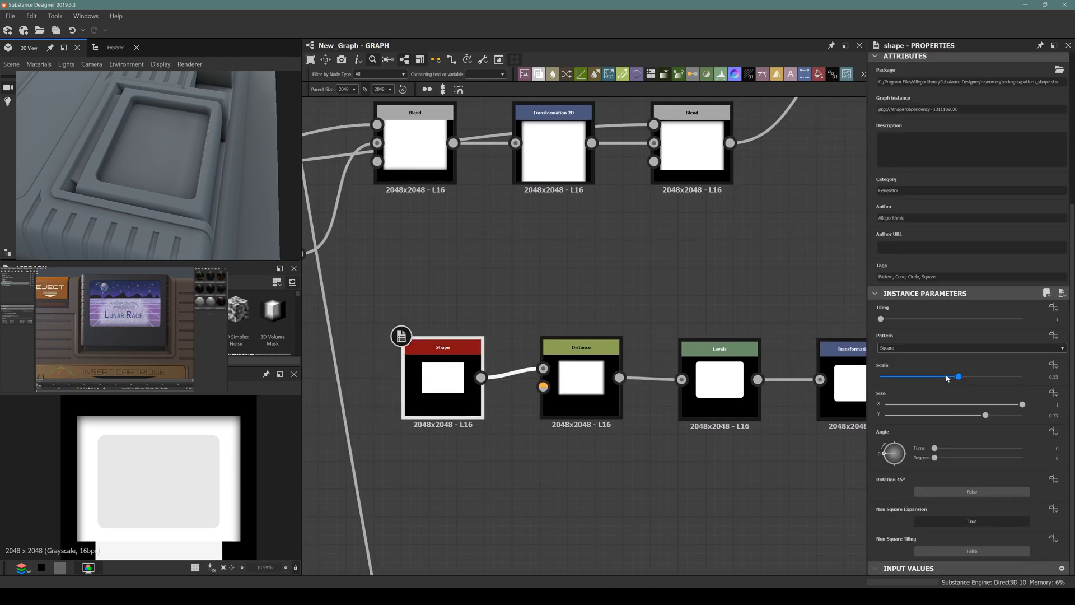
{"action": "left_click_drag", "start_coordinate": [949, 378], "coordinate": [949, 378]}
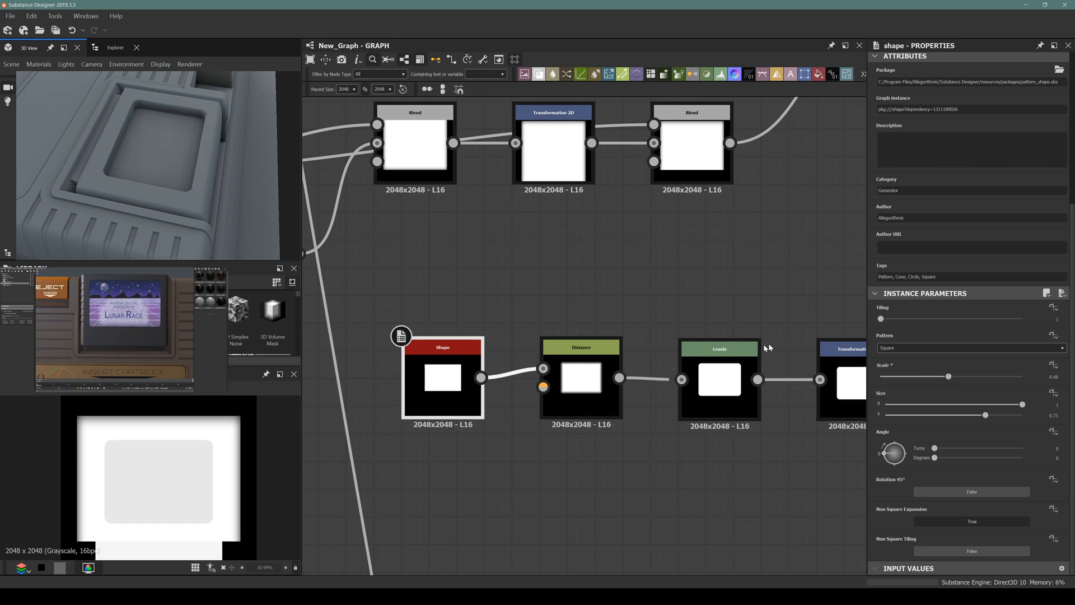
Step: Fine-tune the opacity of the Subtract Blend that cuts the label recess
{"action": "middle_click_drag", "start_coordinate": [768, 347], "coordinate": [508, 353]}
{"action": "mouse_move", "coordinate": [714, 301]}
{"action": "middle_mouse_down"}
{"action": "mouse_move", "coordinate": [546, 325]}
{"action": "mouse_move", "coordinate": [448, 314]}
{"action": "middle_mouse_up"}
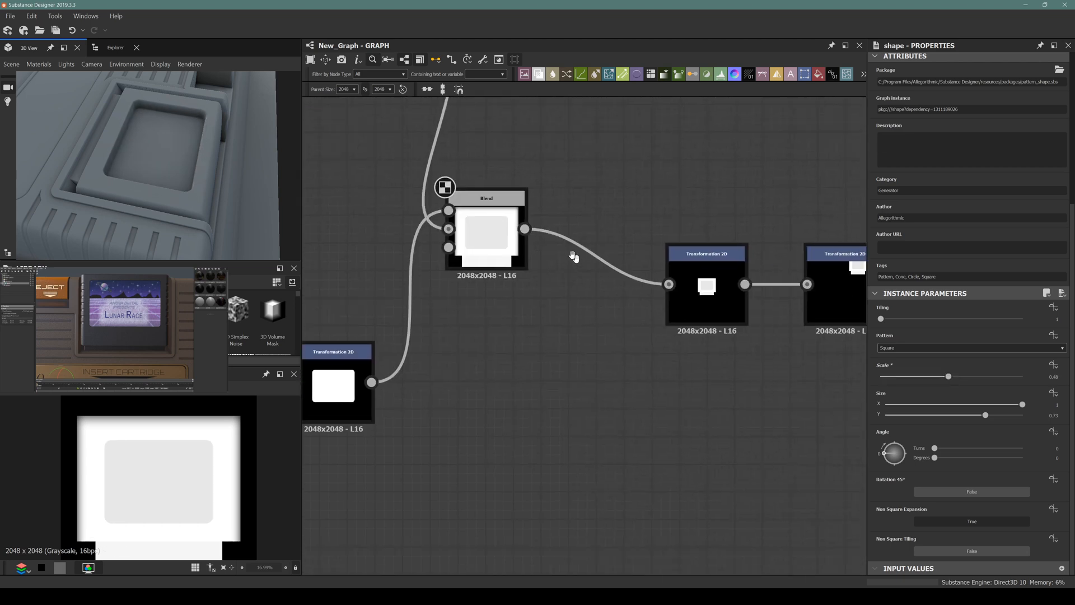
{"action": "scroll", "coordinate": [414, 135], "scroll_direction": "down", "scroll_amount": 2}
{"action": "left_click", "coordinate": [476, 210]}
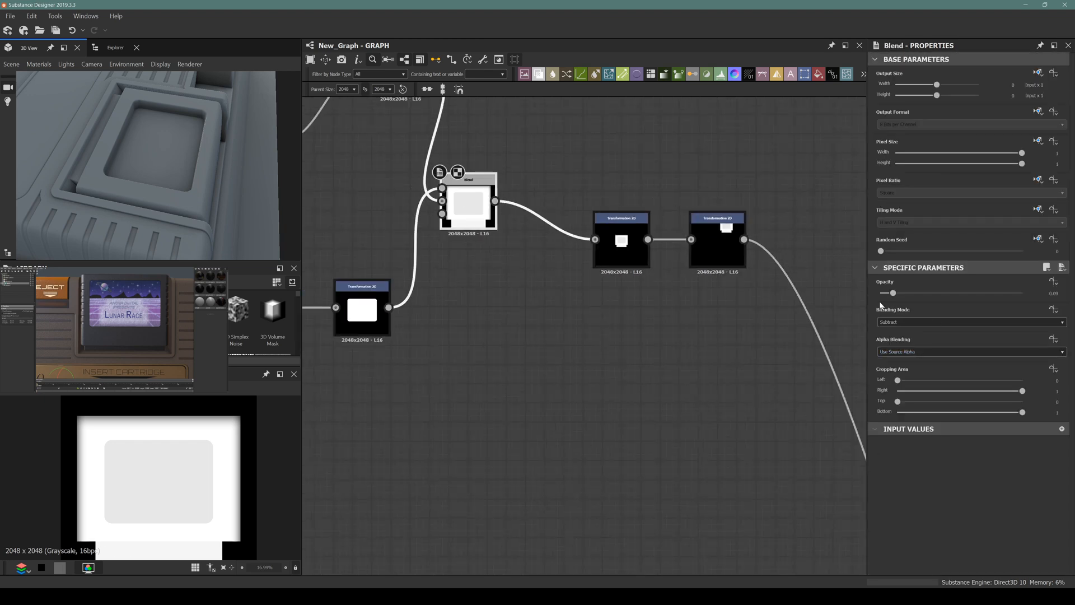
{"action": "left_click_drag", "start_coordinate": [887, 294], "coordinate": [894, 292]}
Step: Insert a Levels node between the recess's Transformation 2D and the Subtract Blend, lowering its white output to near black for a shallow recess
{"action": "middle_click_drag", "start_coordinate": [362, 327], "coordinate": [456, 344]}
{"action": "left_click", "coordinate": [457, 345]}
{"action": "key", "text": "space"}
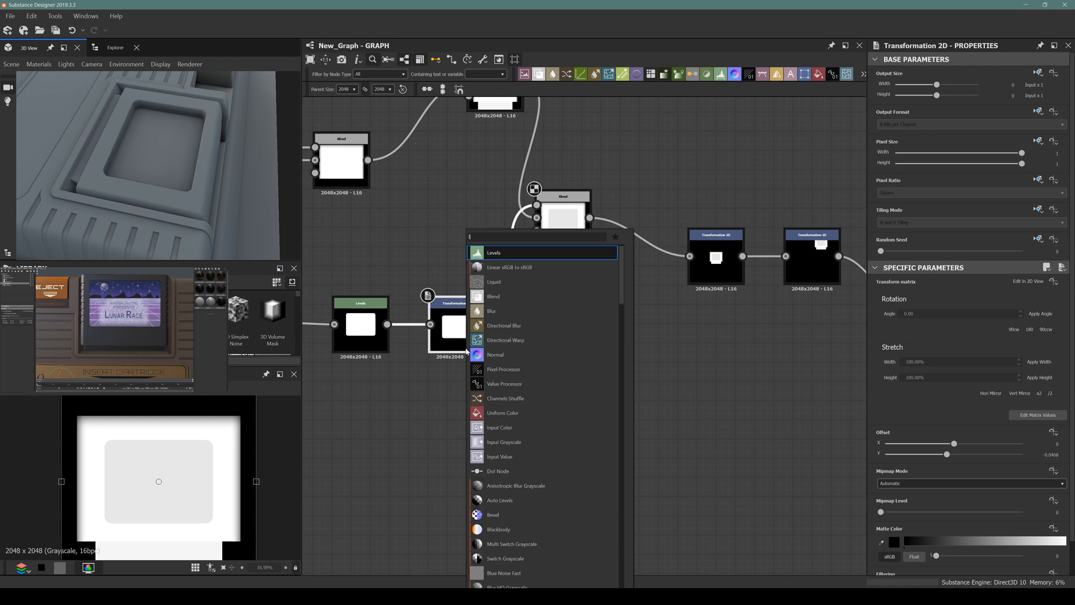
{"action": "type", "text": "levels"}
{"action": "key", "text": "Return"}
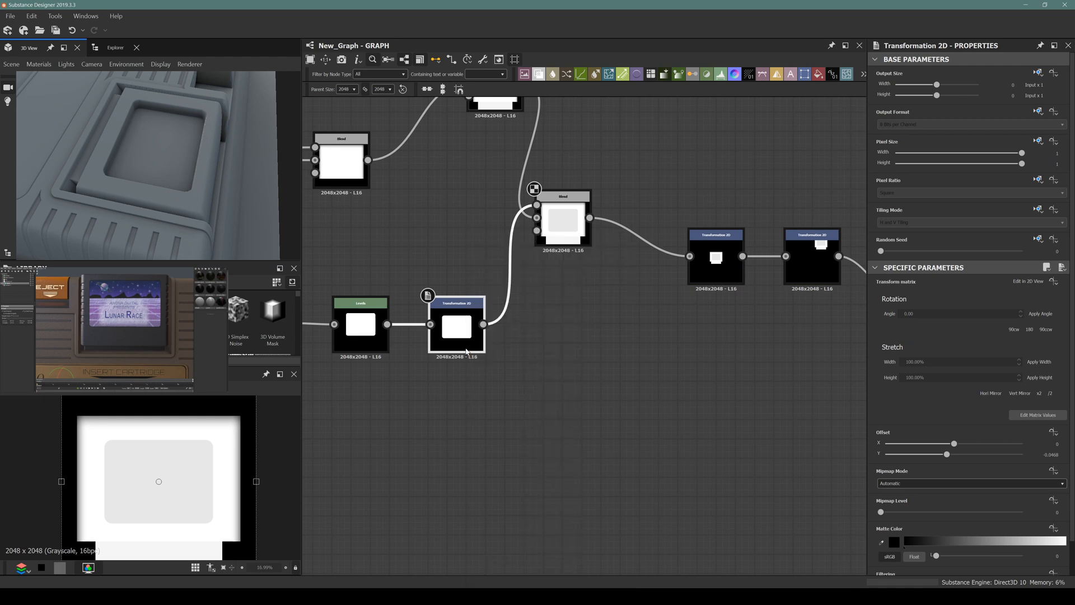
{"action": "left_click_drag", "start_coordinate": [1059, 412], "coordinate": [894, 434]}
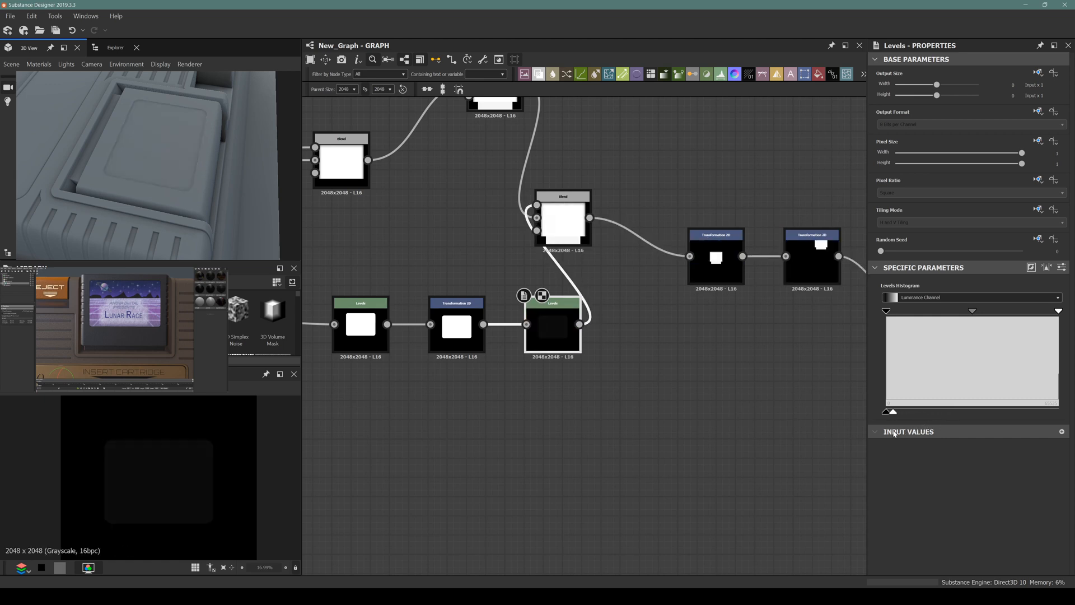
{"action": "left_click_drag", "start_coordinate": [42, 121], "coordinate": [185, 193]}
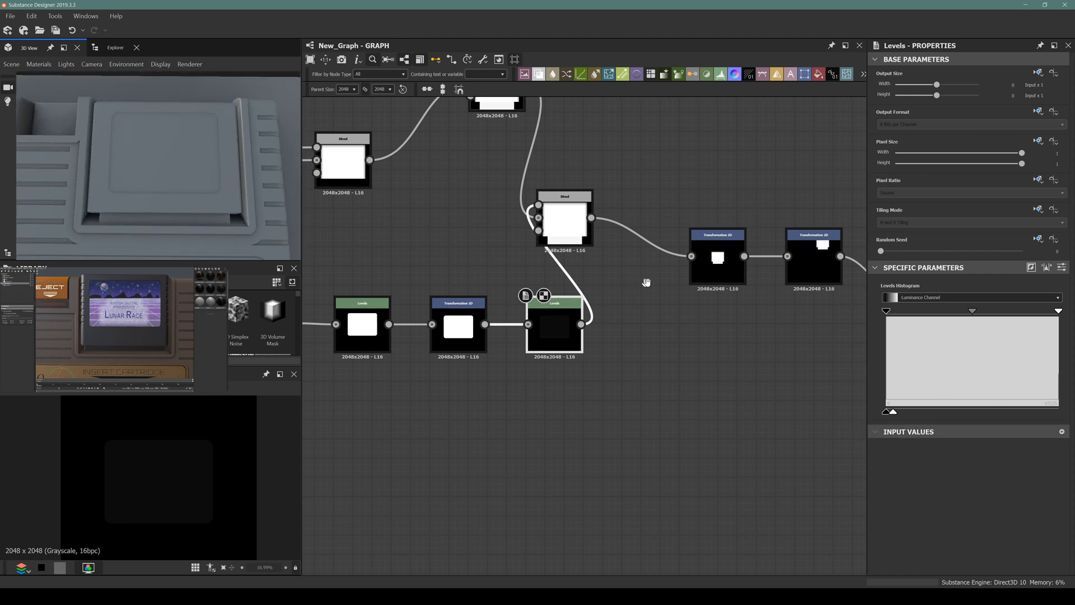
Step: Line up the recess nodes in their row and insert a new Blend node after the recess's Subtract Blend
{"action": "scroll", "coordinate": [616, 280], "scroll_direction": "down", "scroll_amount": 3}
{"action": "left_click_drag", "start_coordinate": [479, 249], "coordinate": [564, 293]}
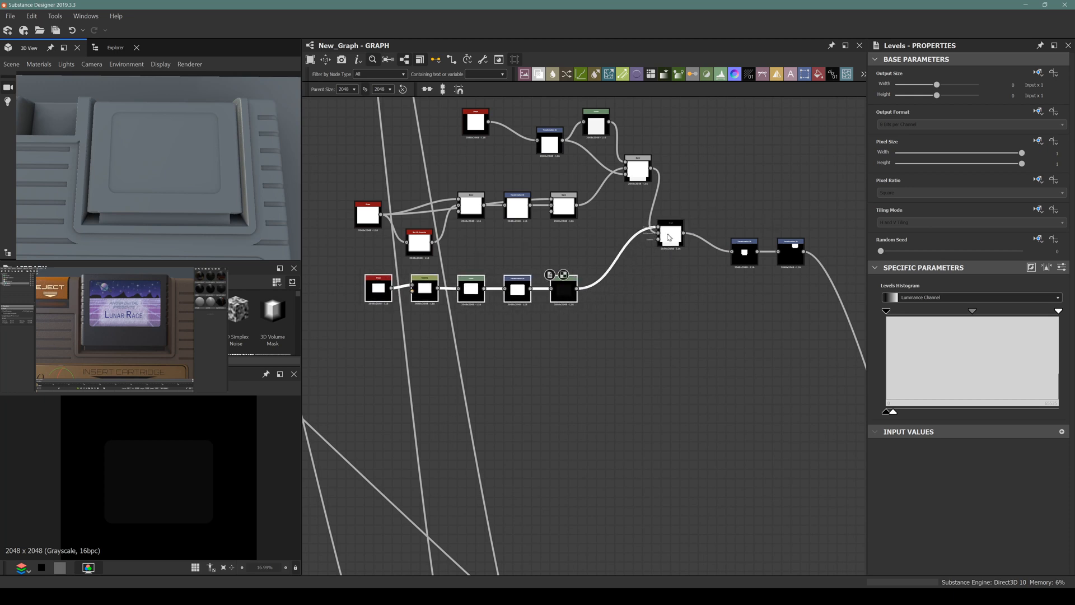
{"action": "left_click_drag", "start_coordinate": [665, 241], "coordinate": [696, 301]}
{"action": "key", "text": "space"}
{"action": "type", "text": "blend"}
{"action": "key", "text": "Return"}
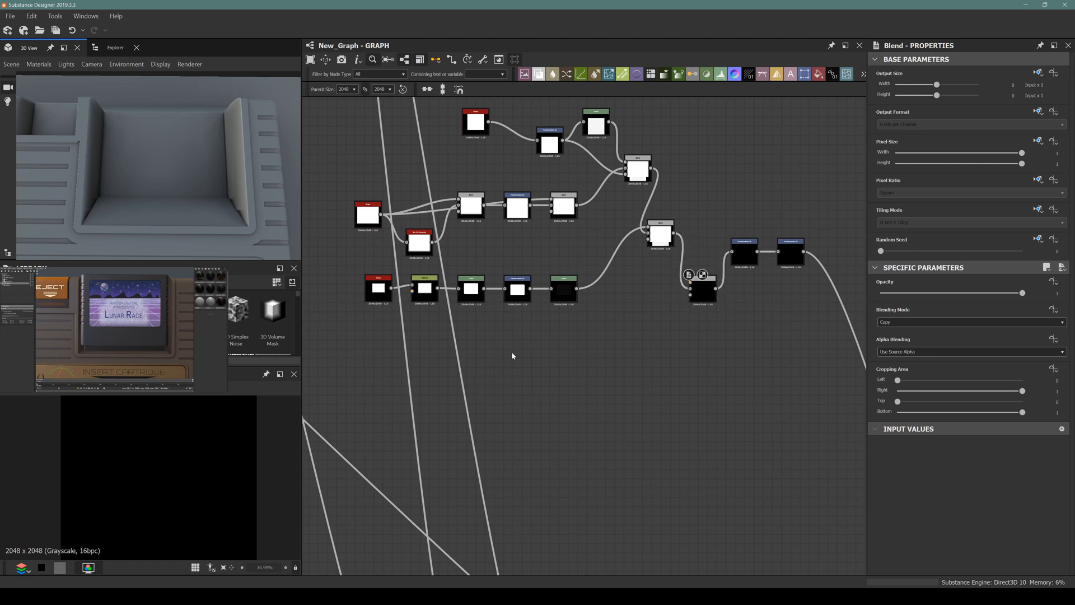
Step: Add a Stripes node below the recess chain and set its tiling mode to H and V Tiling
{"action": "key", "text": "space"}
{"action": "type", "text": "str"}
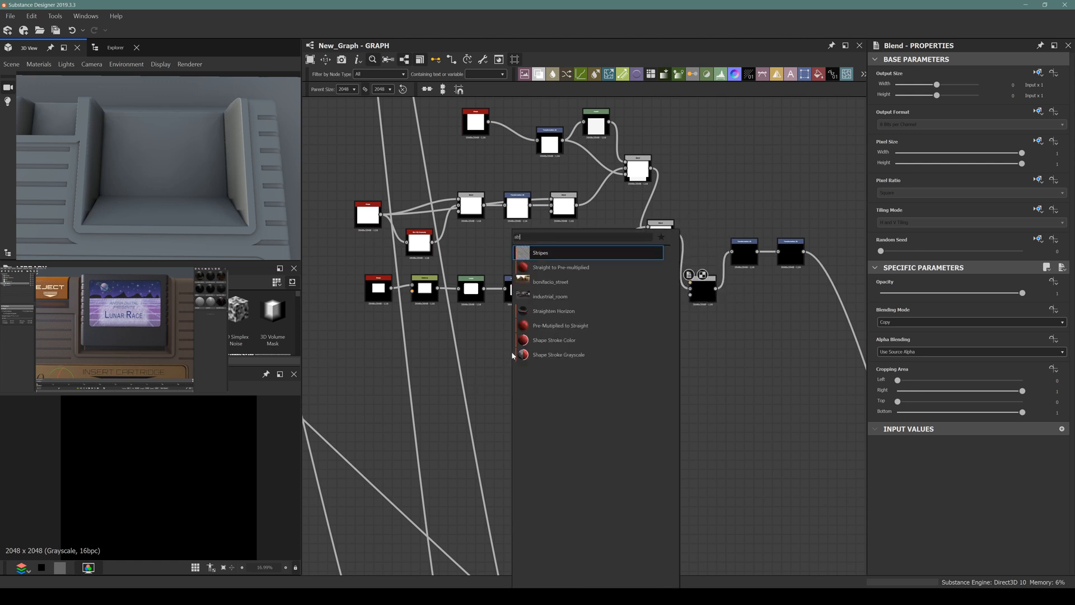
{"action": "key", "text": "Return"}
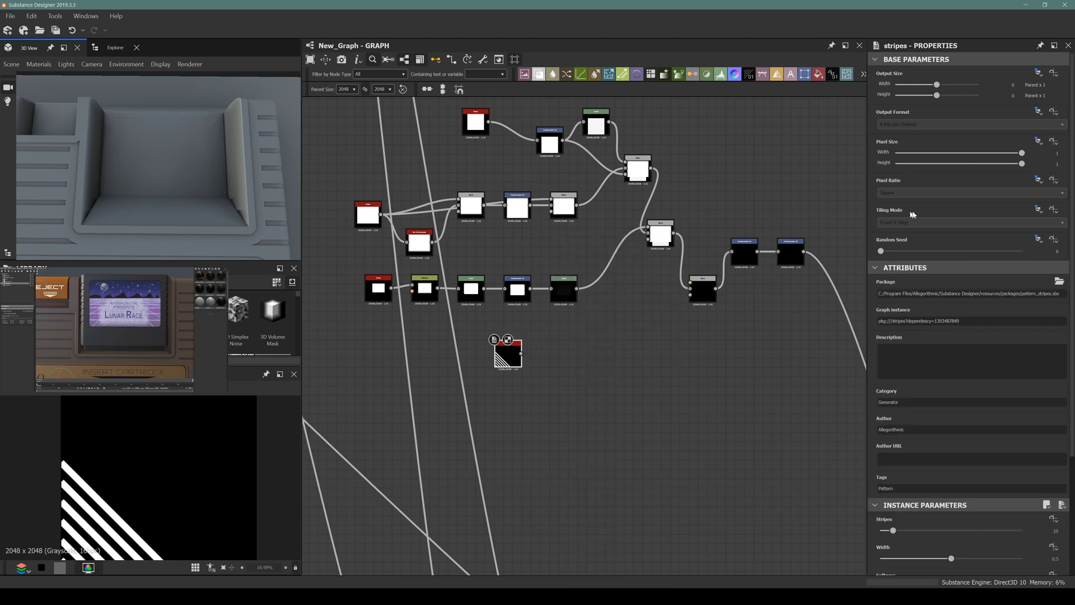
{"action": "left_click", "coordinate": [1039, 210]}
{"action": "left_click", "coordinate": [1018, 238]}
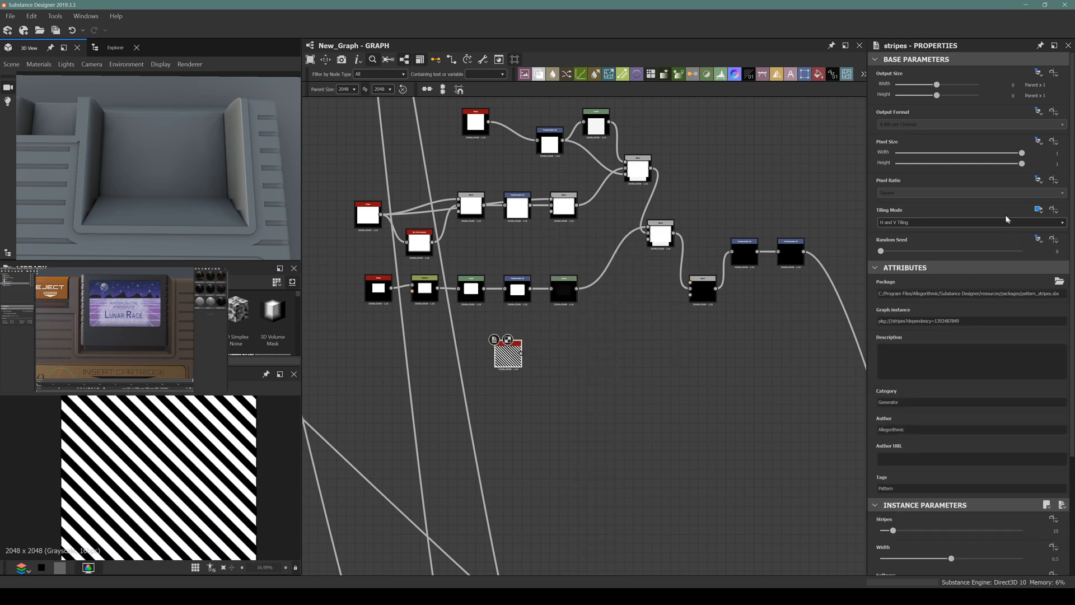
{"action": "left_click", "coordinate": [1007, 222]}
{"action": "left_click", "coordinate": [663, 384]}
Step: Configure the Stripes node as horizontal bands with 7 stripes, width 0.49 and shift 0
{"action": "left_click", "coordinate": [508, 357]}
{"action": "scroll", "coordinate": [966, 492], "scroll_direction": "down", "scroll_amount": 3}
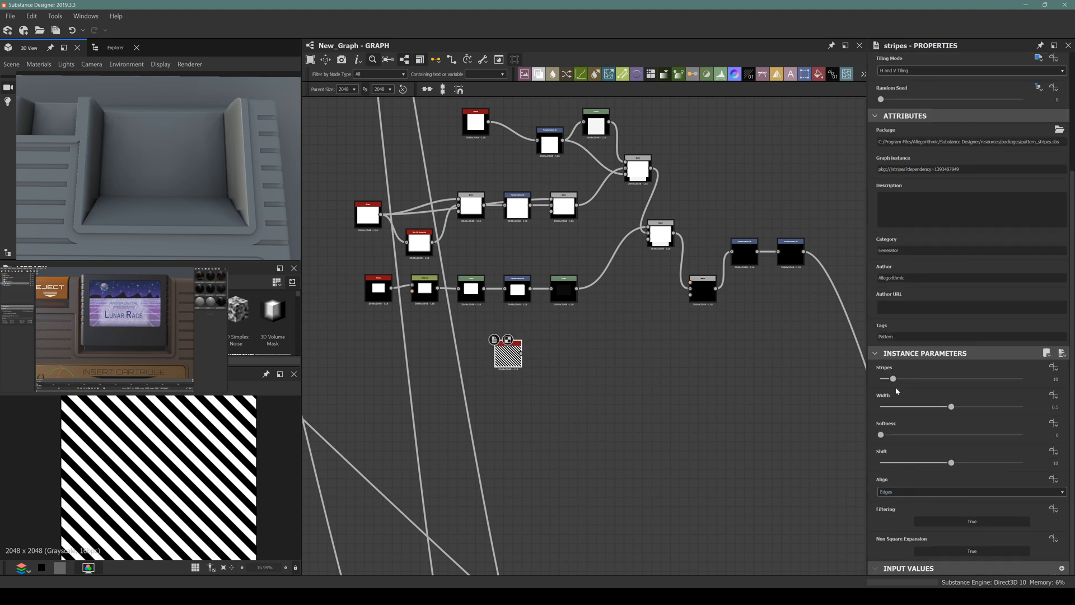
{"action": "left_click", "coordinate": [883, 407]}
{"action": "left_click_drag", "start_coordinate": [925, 406], "coordinate": [949, 406]}
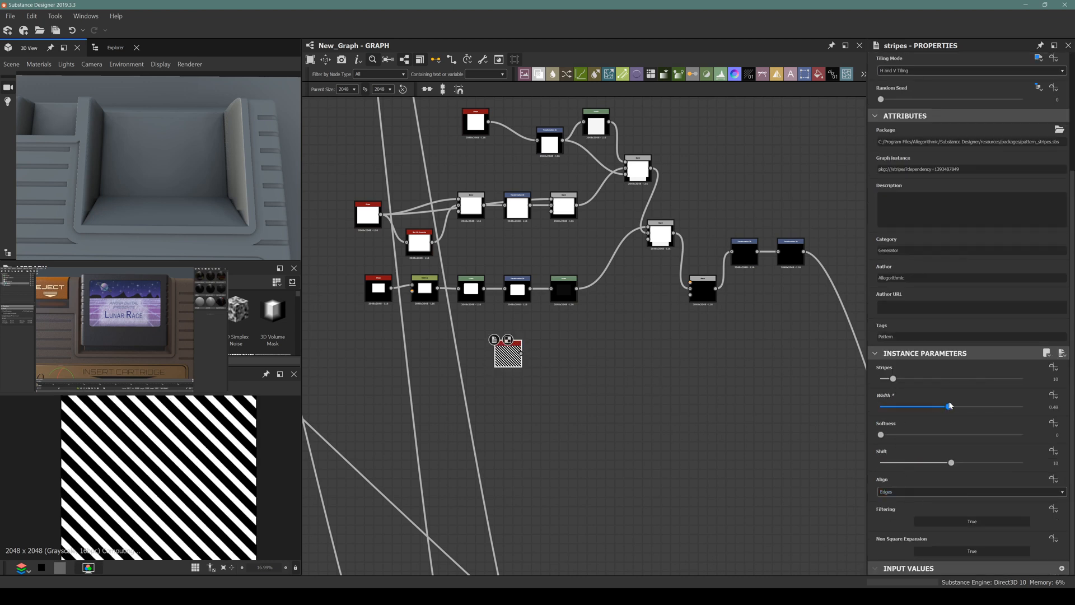
{"action": "left_click", "coordinate": [882, 462]}
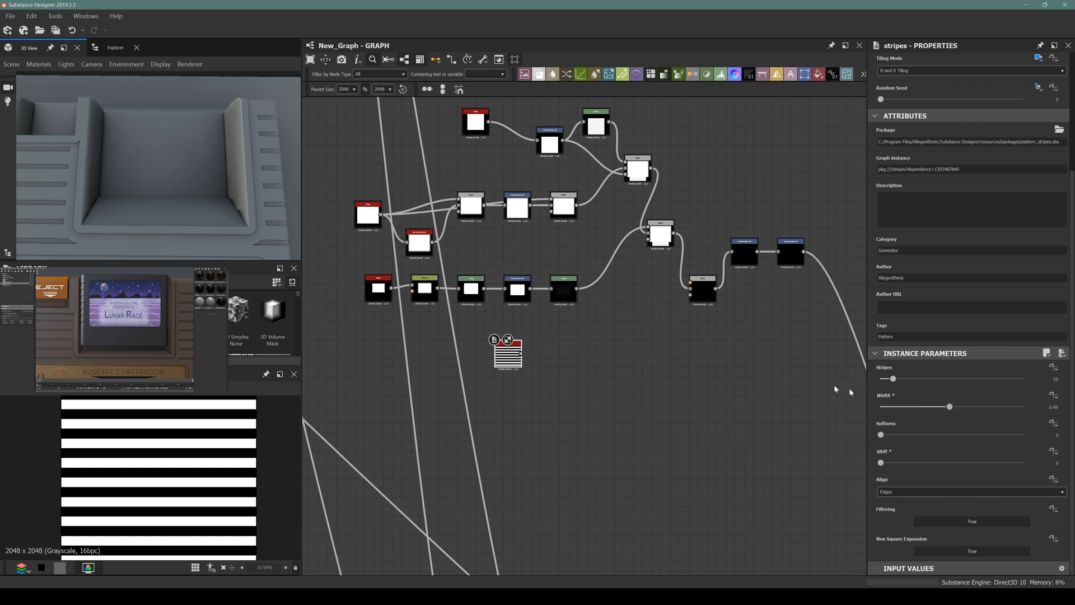
{"action": "double_click", "coordinate": [1048, 375]}
{"action": "type", "text": "7"}
{"action": "key", "text": "Return"}
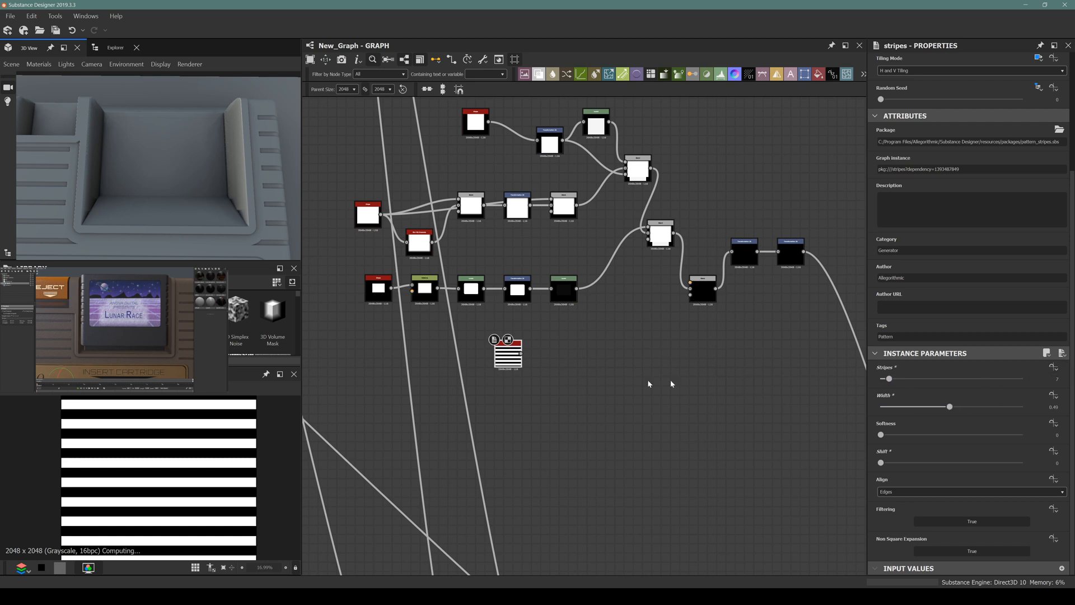
{"action": "left_click_drag", "start_coordinate": [504, 359], "coordinate": [476, 364]}
{"action": "key", "text": "space"}
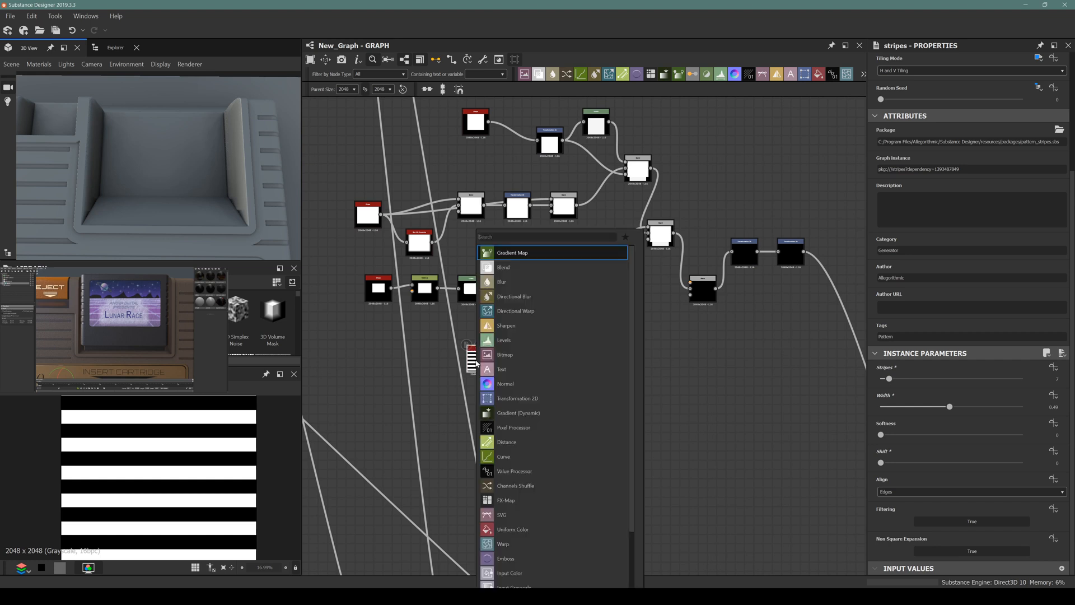
{"action": "type", "text": "blend"}
{"action": "key", "text": "Return"}
{"action": "scroll", "coordinate": [477, 361], "scroll_direction": "up", "scroll_amount": 3}
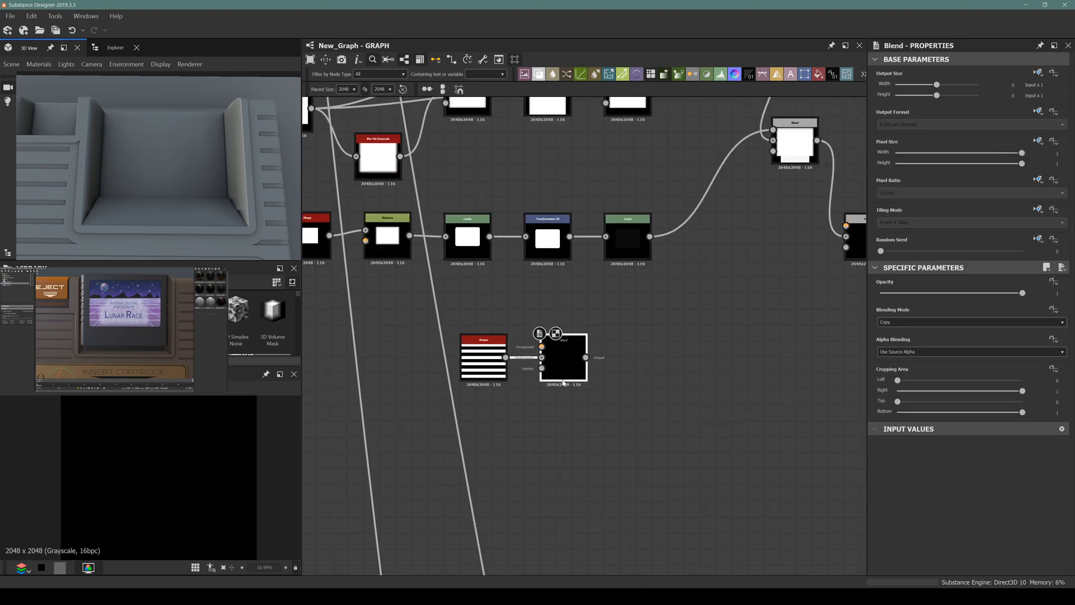
{"action": "left_click_drag", "start_coordinate": [565, 370], "coordinate": [590, 376]}
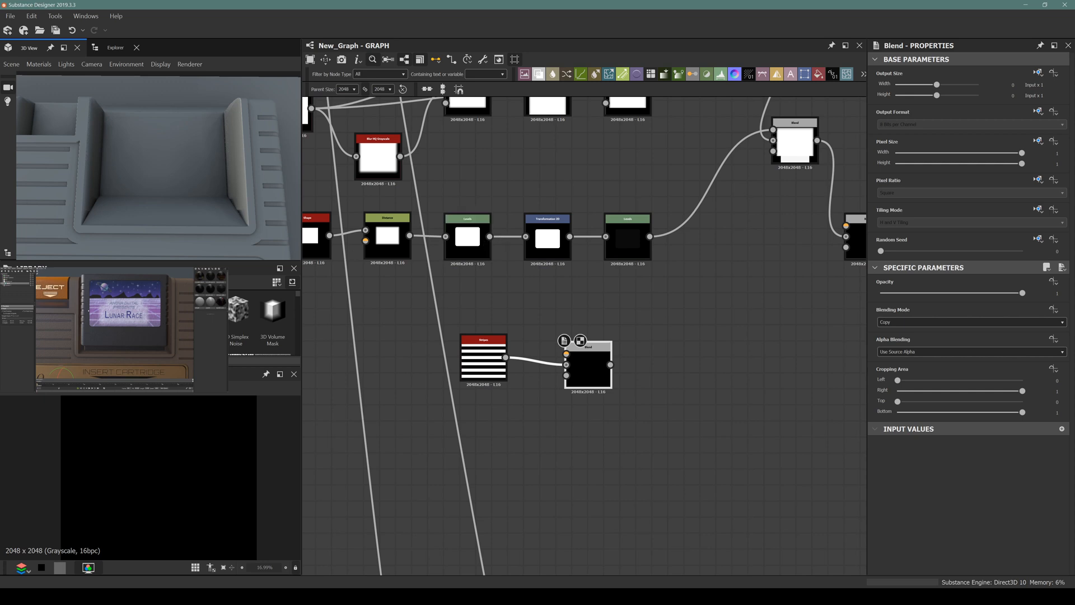
{"action": "scroll", "coordinate": [523, 298], "scroll_direction": "up", "scroll_amount": 2}
{"action": "left_click_drag", "start_coordinate": [470, 354], "coordinate": [450, 361]}
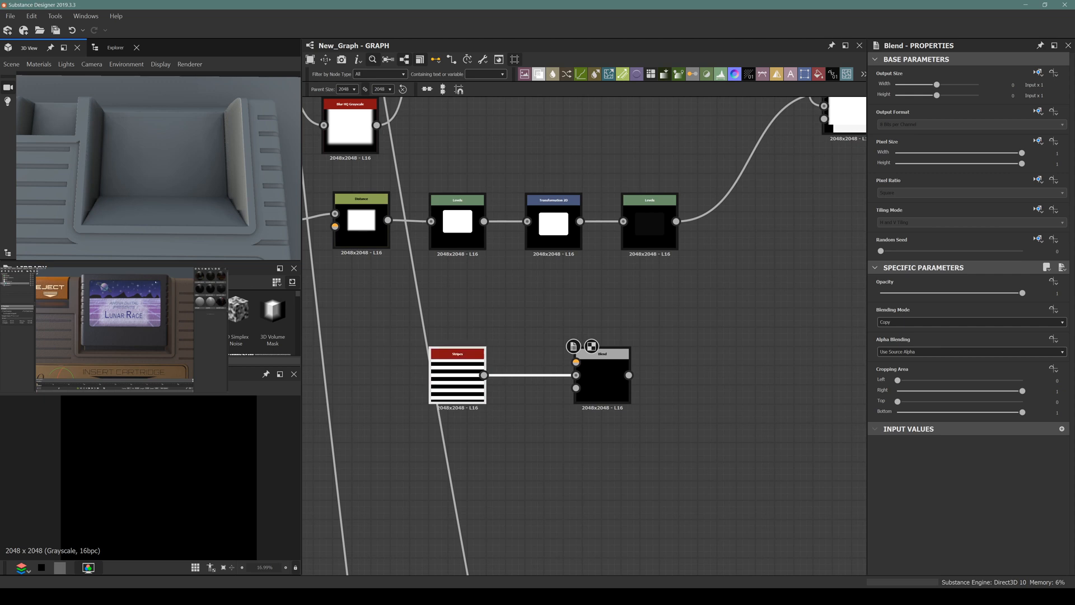
{"action": "middle_click_drag", "start_coordinate": [503, 262], "coordinate": [394, 312]}
{"action": "middle_click_drag", "start_coordinate": [612, 341], "coordinate": [563, 344]}
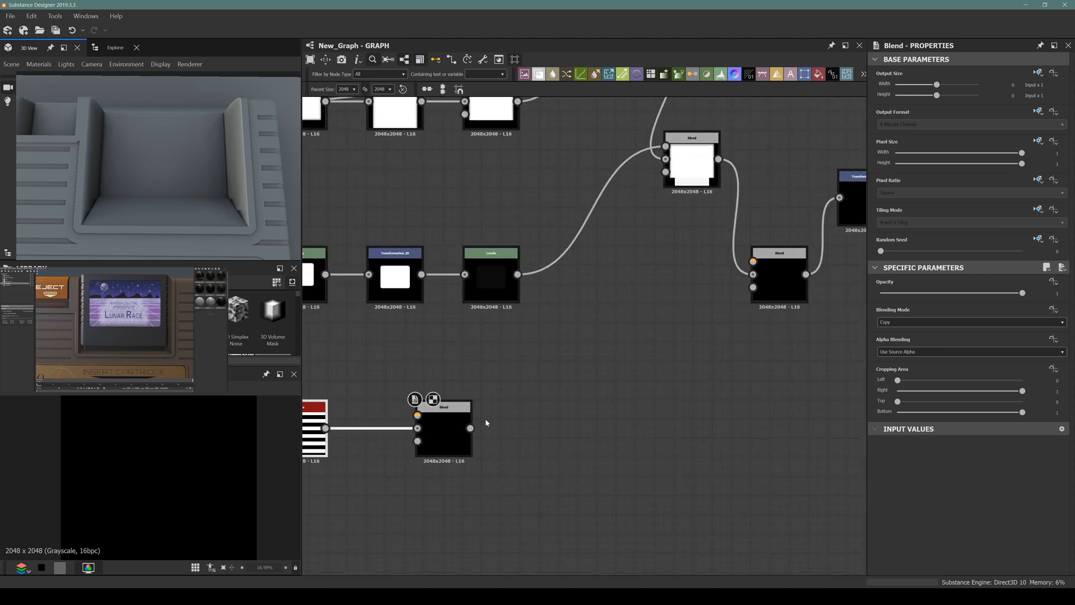
{"action": "left_click_drag", "start_coordinate": [441, 433], "coordinate": [469, 433]}
{"action": "left_click_drag", "start_coordinate": [578, 409], "coordinate": [645, 408]}
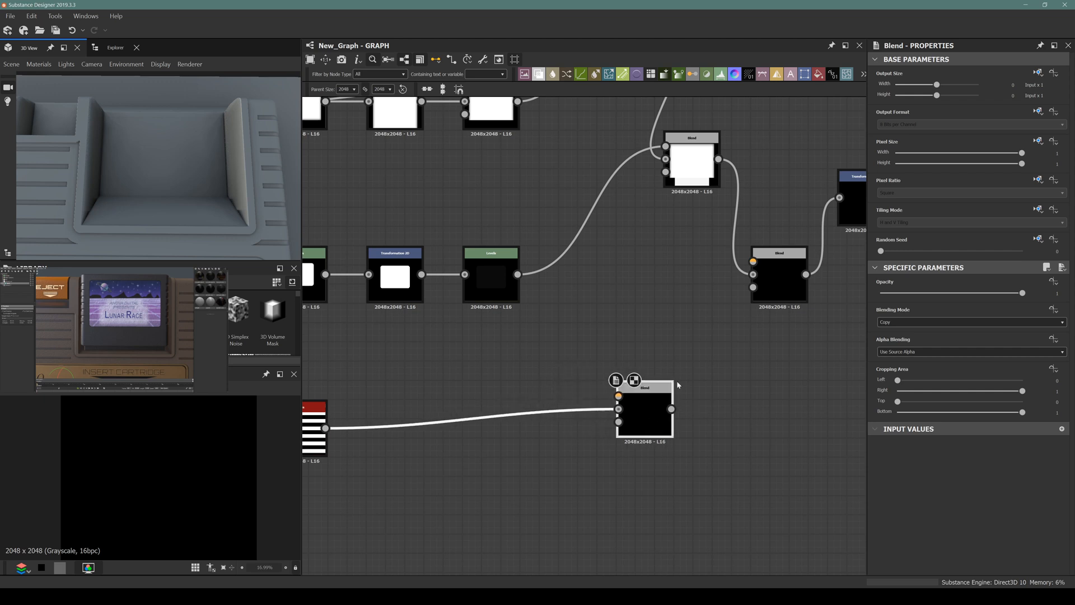
{"action": "middle_click_drag", "start_coordinate": [645, 409], "coordinate": [733, 373]}
{"action": "scroll", "coordinate": [415, 391], "scroll_direction": "down", "scroll_amount": 2}
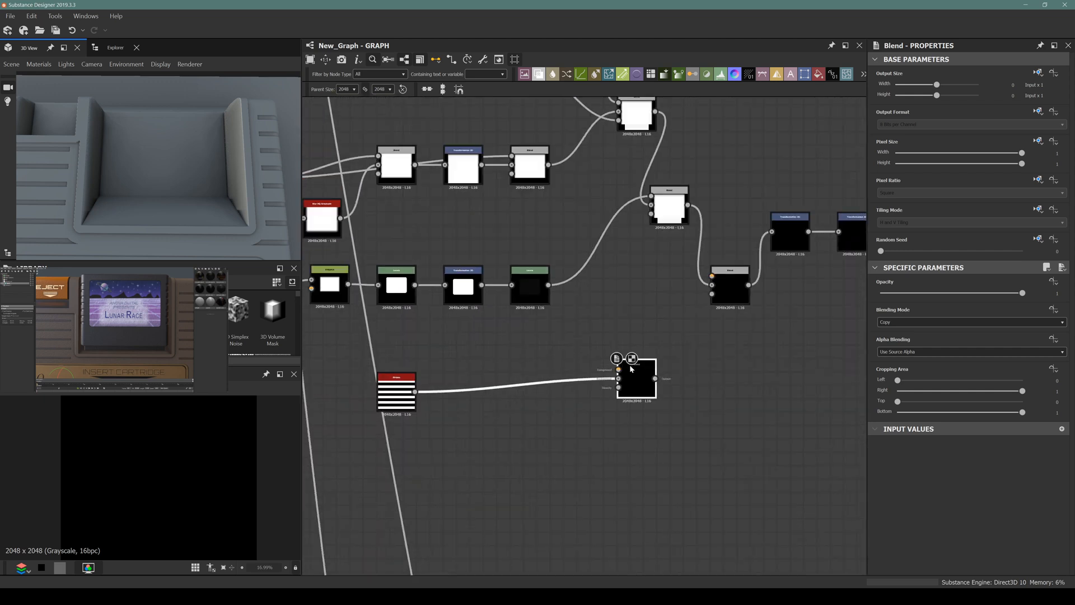
{"action": "key", "text": "Delete"}
Step: Place the Stripes node closer to the cartridge chain and add a Transformation 2D node fed by it
{"action": "left_click_drag", "start_coordinate": [414, 388], "coordinate": [452, 375]}
{"action": "key", "text": "space"}
{"action": "type", "text": "trans"}
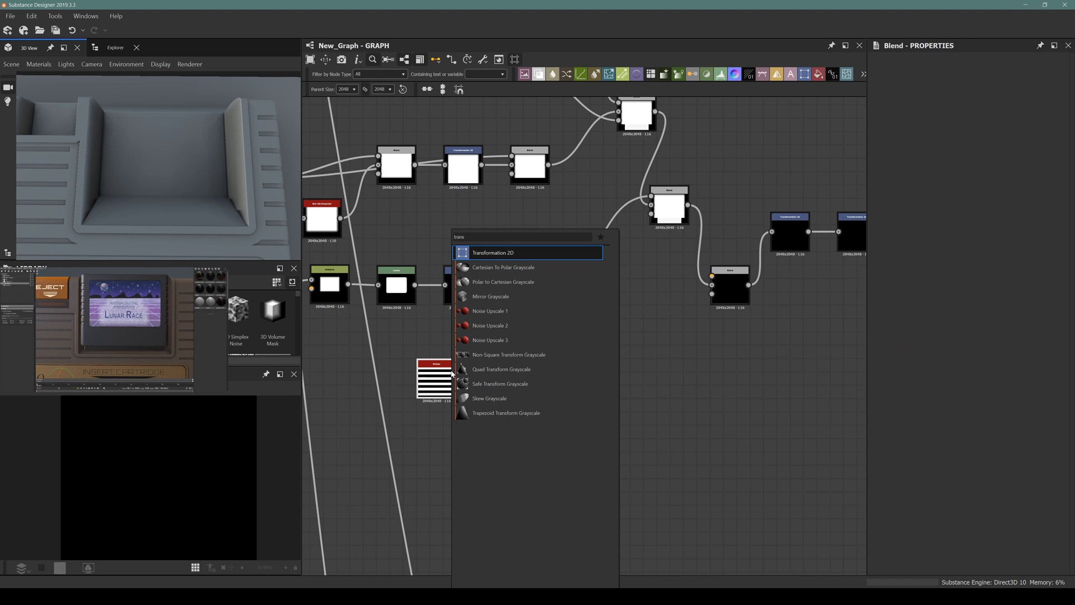
{"action": "key", "text": "Return"}
{"action": "middle_click_drag", "start_coordinate": [541, 374], "coordinate": [467, 413]}
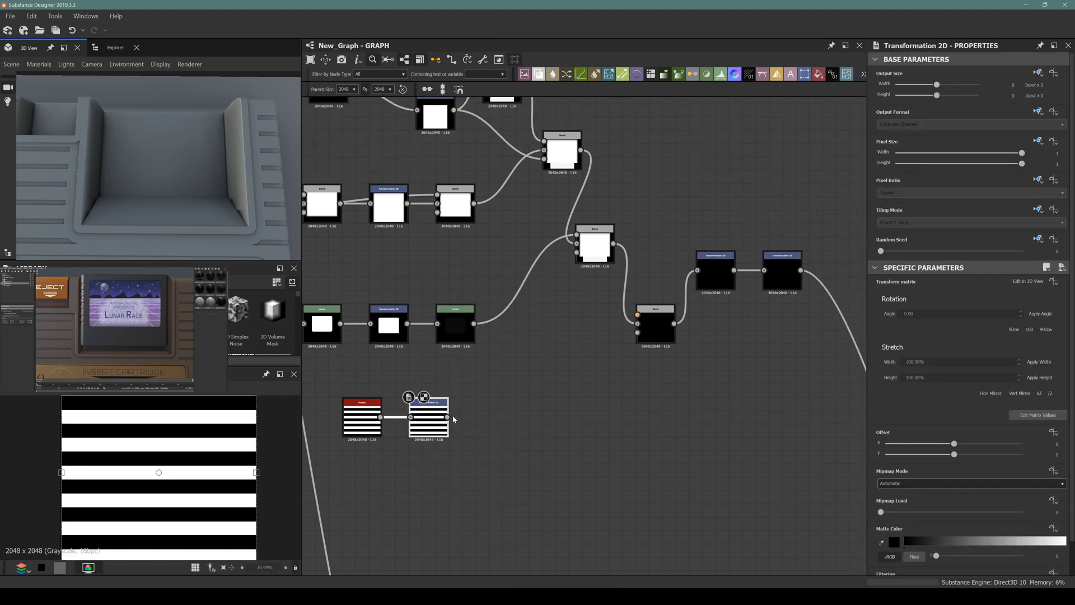
{"action": "left_click_drag", "start_coordinate": [438, 421], "coordinate": [465, 415]}
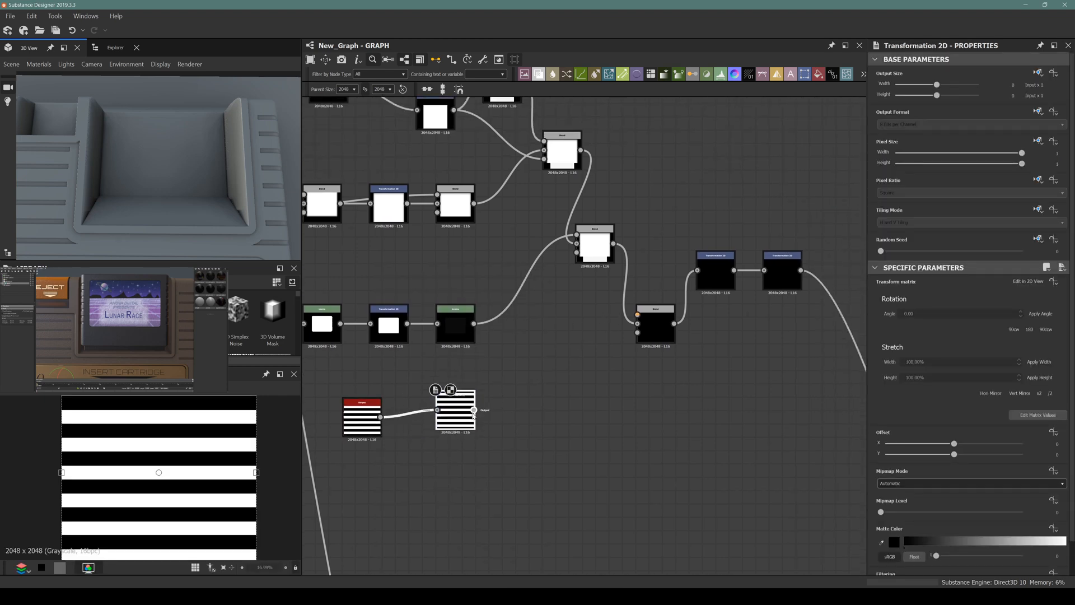
Step: Connect the stripes' Transformation 2D to the new Blend's foreground and set its blending mode to Subtract
{"action": "left_click_drag", "start_coordinate": [629, 320], "coordinate": [637, 323]}
{"action": "left_click", "coordinate": [655, 331]}
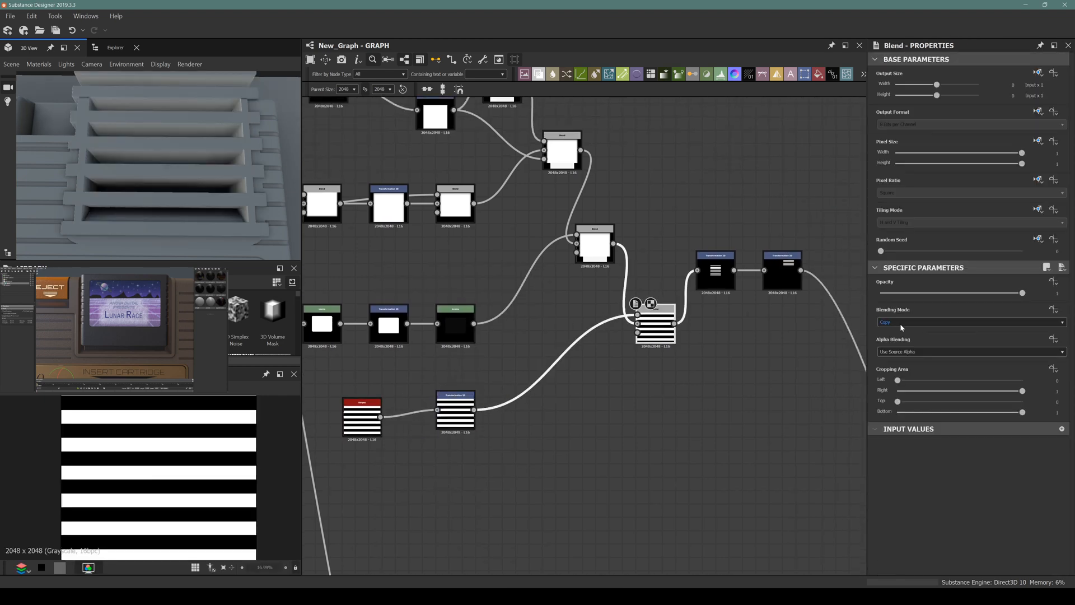
{"action": "left_click", "coordinate": [899, 322]}
{"action": "left_click", "coordinate": [888, 341]}
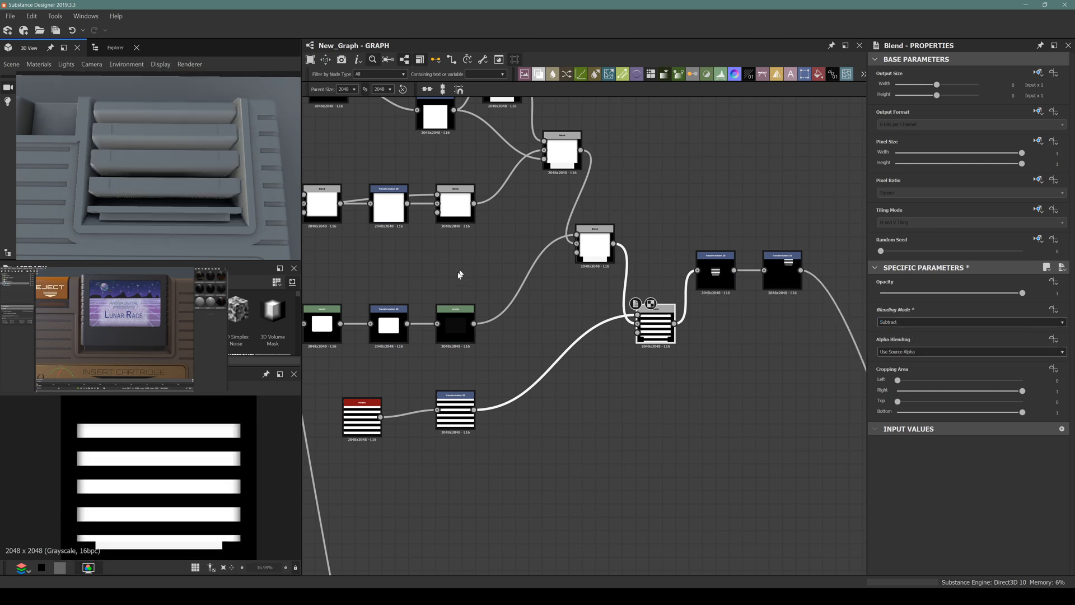
Step: Duplicate the recess's dark Levels node and wire the copy between the stripes' Transformation 2D and the new Subtract Blend for shallow grooves
{"action": "left_click", "coordinate": [456, 325]}
{"action": "scroll", "coordinate": [465, 343], "scroll_direction": "up", "scroll_amount": 2}
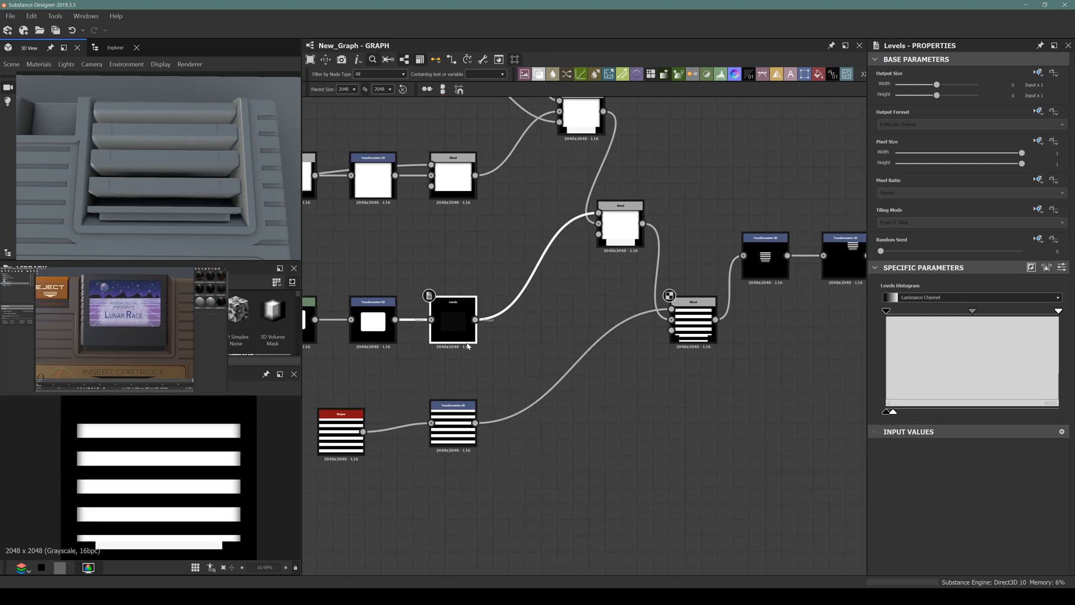
{"action": "key", "text": "ctrl+d"}
{"action": "left_click_drag", "start_coordinate": [583, 341], "coordinate": [597, 447]}
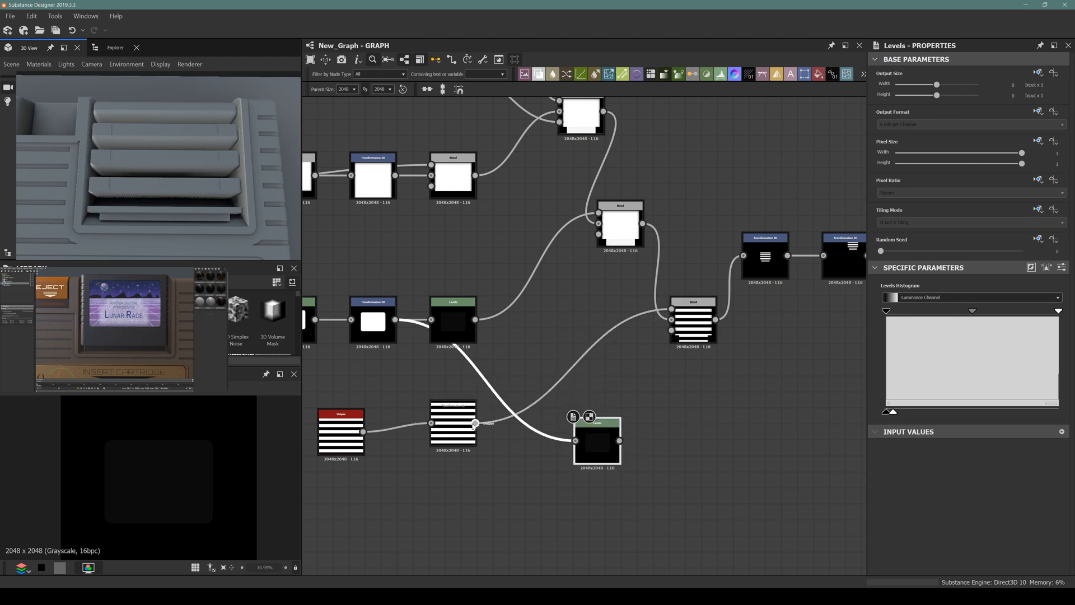
{"action": "left_click", "coordinate": [471, 427]}
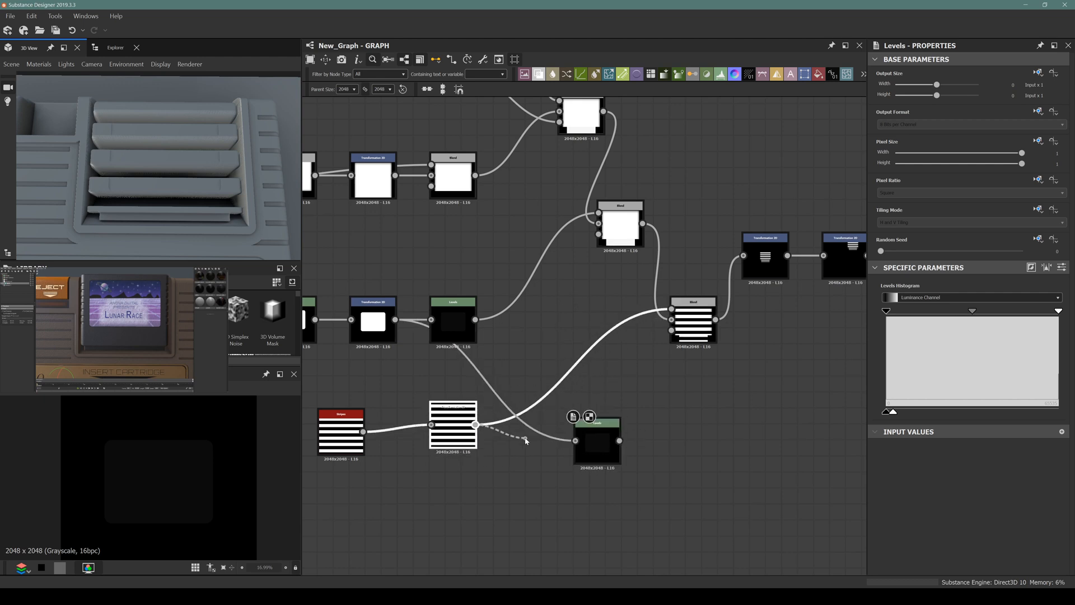
{"action": "left_click_drag", "start_coordinate": [611, 449], "coordinate": [684, 302]}
{"action": "left_click", "coordinate": [694, 326]}
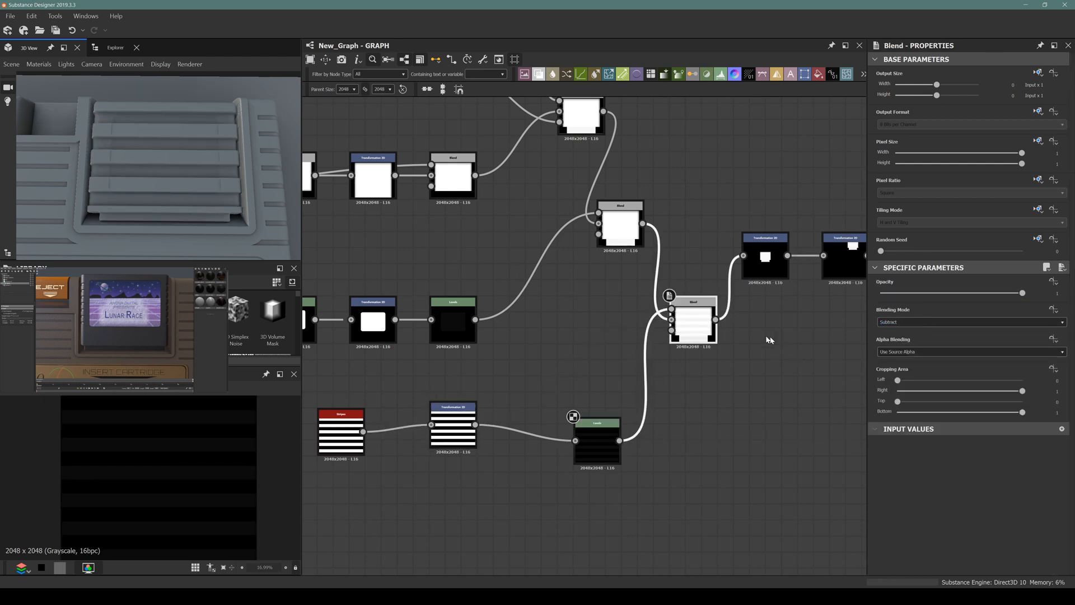
Step: Preview the grooves' Subtract Blend and raise the stripes' Levels output white to about half of the range
{"action": "double_click", "coordinate": [687, 308]}
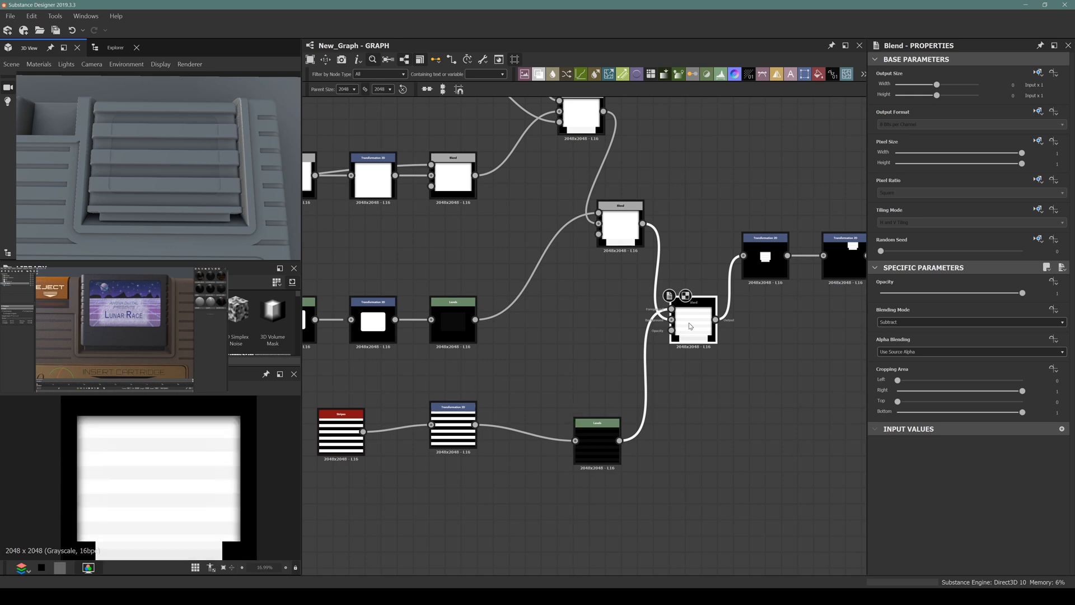
{"action": "double_click", "coordinate": [448, 442]}
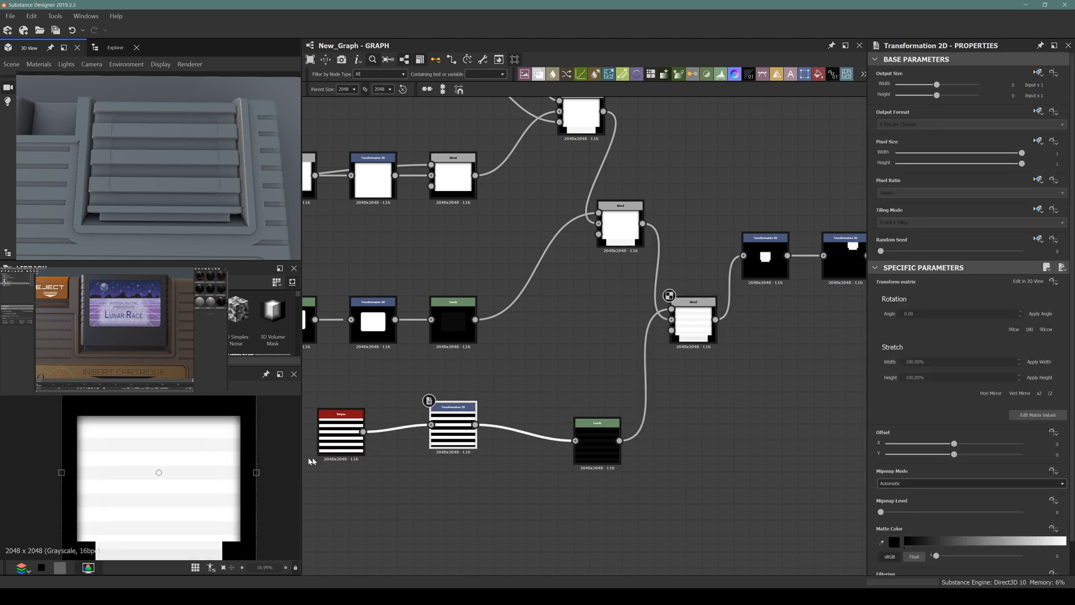
{"action": "double_click", "coordinate": [593, 441]}
{"action": "left_click_drag", "start_coordinate": [893, 413], "coordinate": [972, 412]}
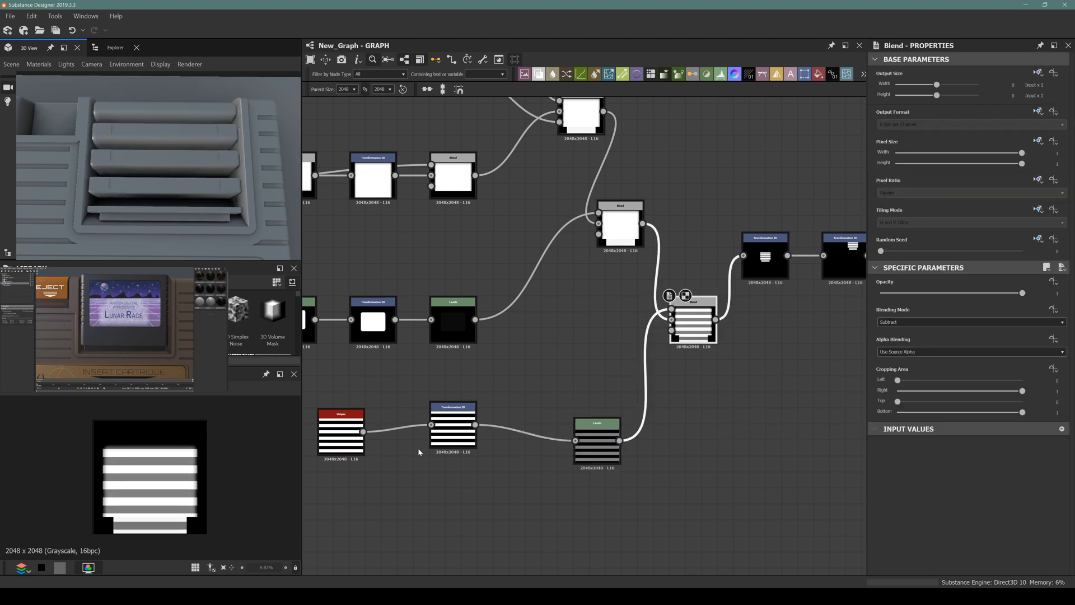
Step: Set the tiling mode of the stripes' Transformation 2D node to No Tiling
{"action": "double_click", "coordinate": [453, 437]}
{"action": "scroll", "coordinate": [144, 540], "scroll_direction": "up", "scroll_amount": 3}
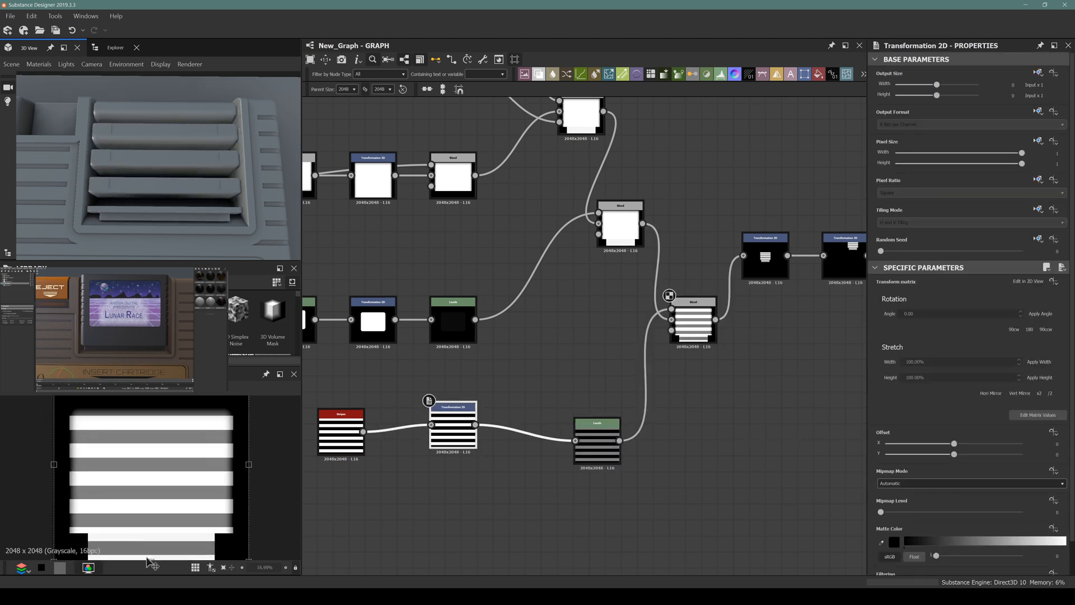
{"action": "scroll", "coordinate": [147, 538], "scroll_direction": "down", "scroll_amount": 1}
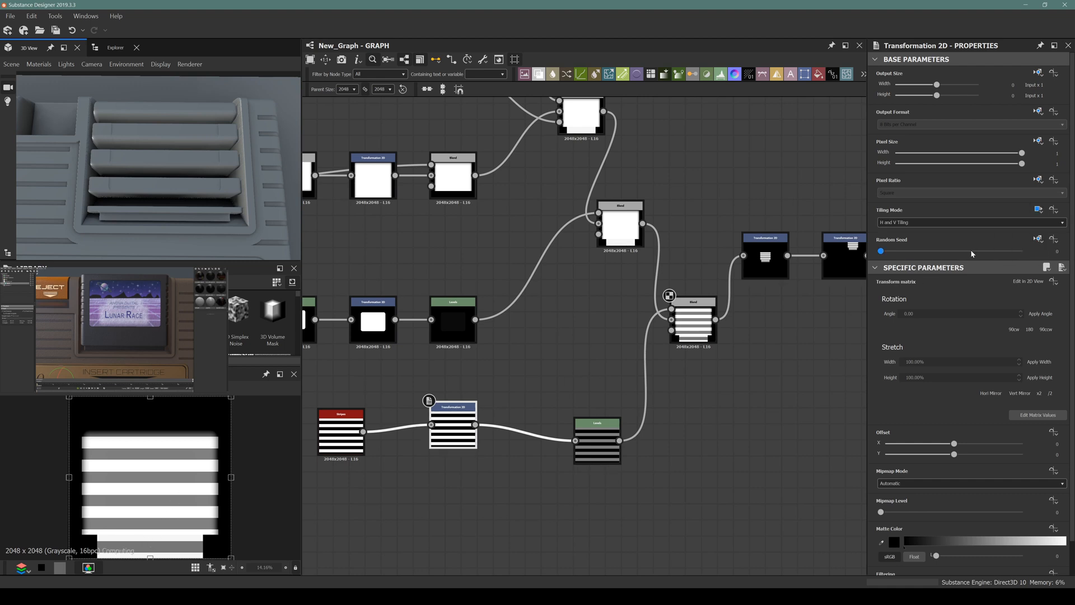
{"action": "left_click", "coordinate": [897, 223]}
{"action": "left_click", "coordinate": [893, 230]}
{"action": "scroll", "coordinate": [504, 329], "scroll_direction": "down", "scroll_amount": 2}
{"action": "scroll", "coordinate": [448, 430], "scroll_direction": "up", "scroll_amount": 3}
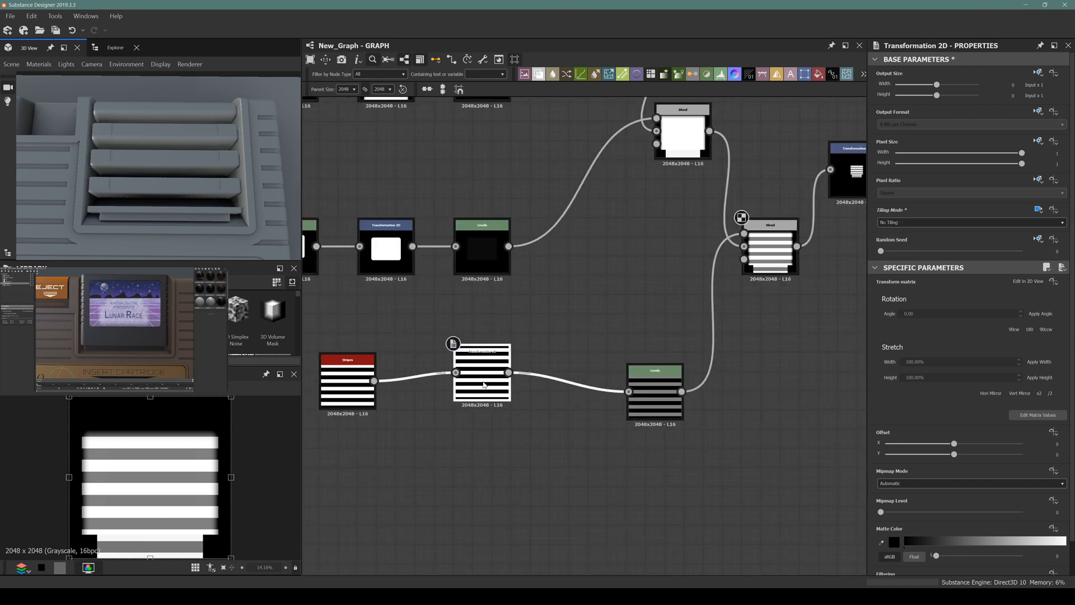
Step: Squash the stripes vertically from both ends with their Transformation 2D so the bands occupy only the cartridge's middle section
{"action": "left_click", "coordinate": [770, 230]}
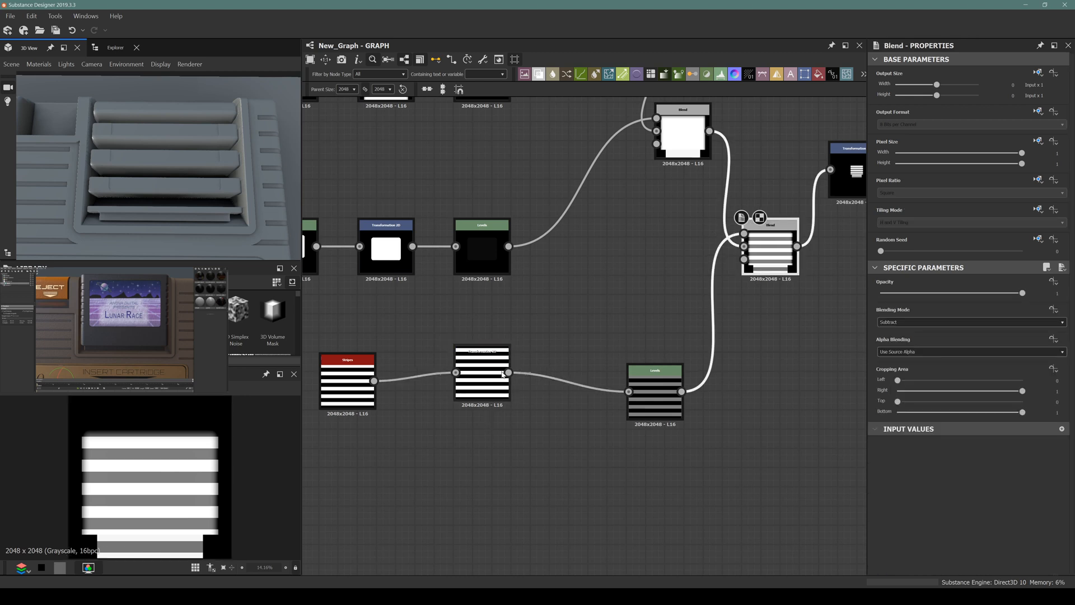
{"action": "left_click_drag", "start_coordinate": [478, 450], "coordinate": [476, 419]}
{"action": "scroll", "coordinate": [479, 450], "scroll_direction": "down", "scroll_amount": 6}
{"action": "scroll", "coordinate": [485, 454], "scroll_direction": "up", "scroll_amount": 4}
{"action": "left_click", "coordinate": [482, 391]}
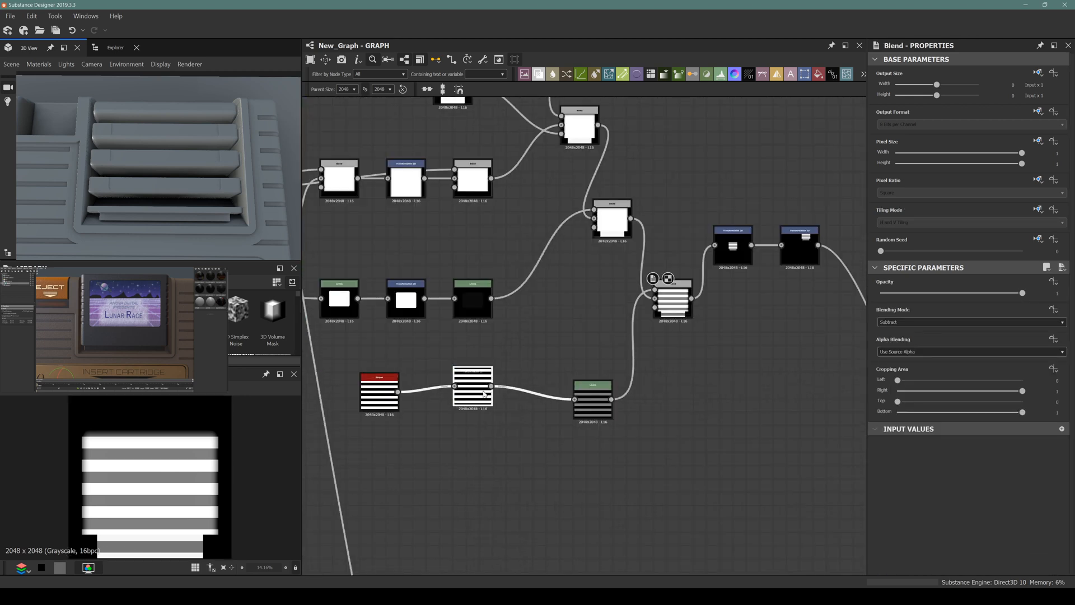
{"action": "scroll", "coordinate": [120, 442], "scroll_direction": "down", "scroll_amount": 2}
{"action": "scroll", "coordinate": [187, 527], "scroll_direction": "up", "scroll_amount": 1}
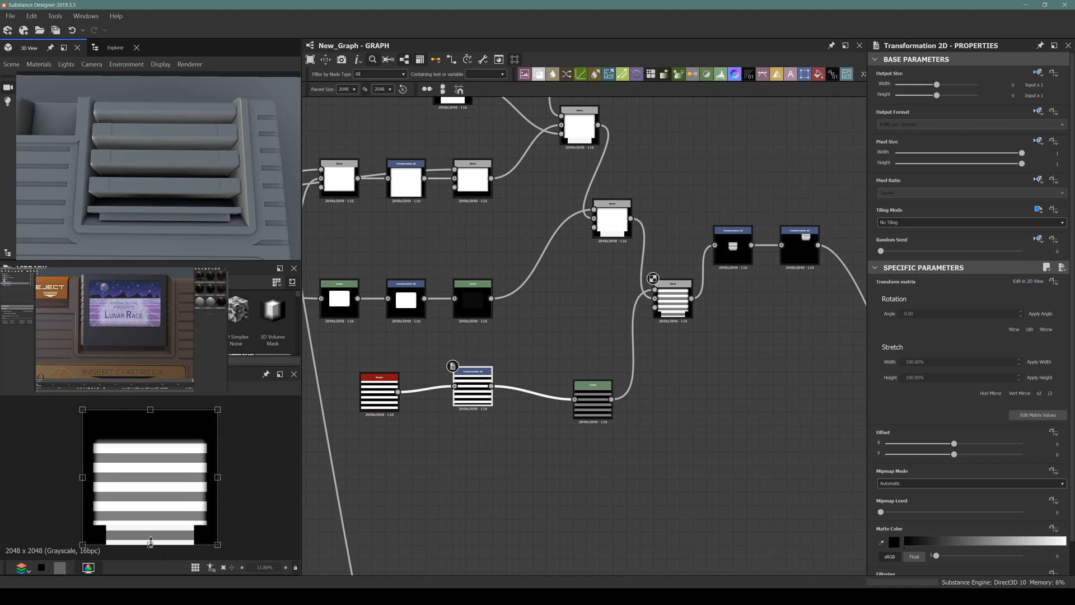
{"action": "left_click_drag", "start_coordinate": [150, 542], "coordinate": [149, 510]}
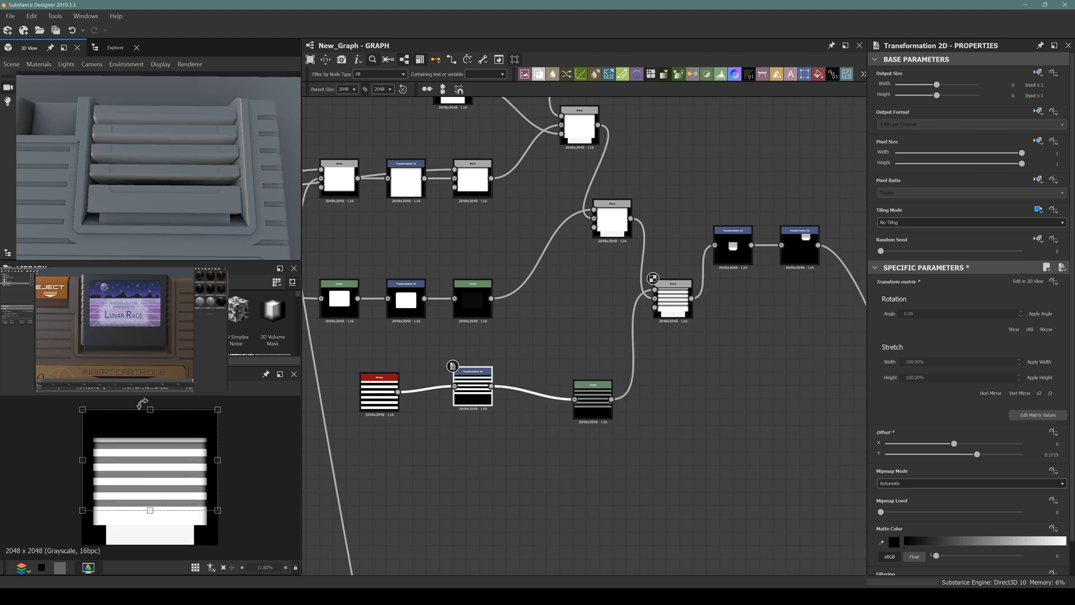
{"action": "left_click_drag", "start_coordinate": [149, 408], "coordinate": [133, 451]}
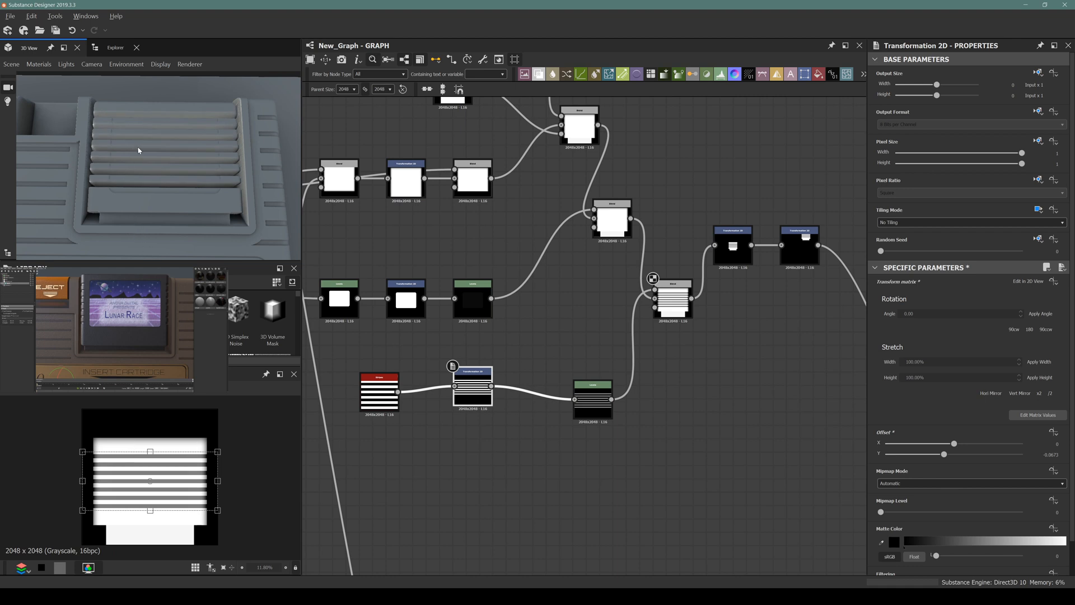
Step: Check the grooves up close in 3D and lower the stripe pattern's upper edge slightly in the Transformation 2D
{"action": "scroll", "coordinate": [138, 151], "scroll_direction": "up", "scroll_amount": 3}
{"action": "scroll", "coordinate": [114, 132], "scroll_direction": "up", "scroll_amount": 5}
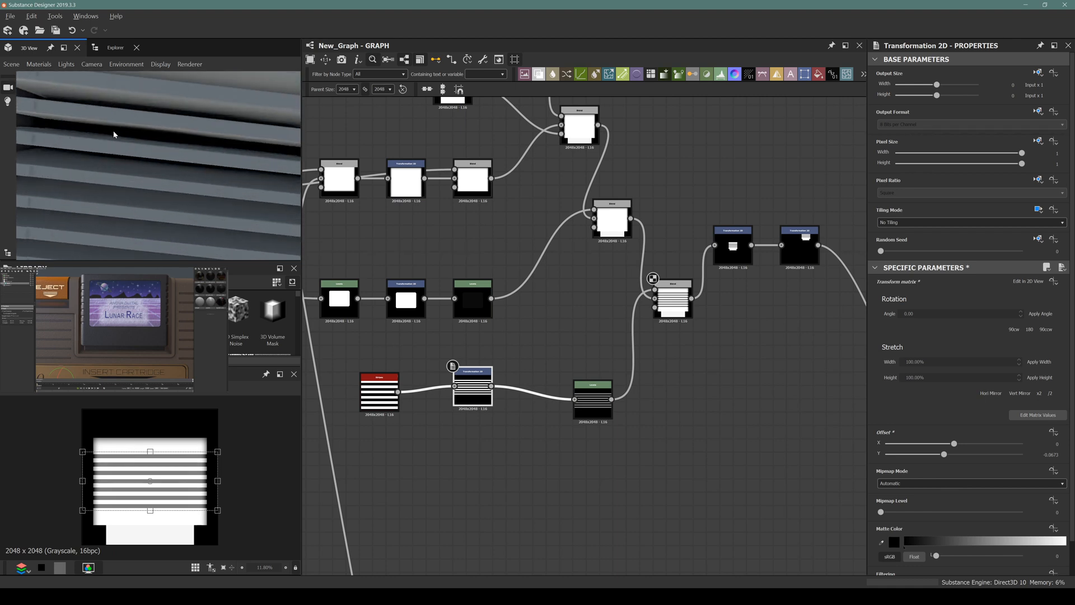
{"action": "scroll", "coordinate": [113, 135], "scroll_direction": "up", "scroll_amount": 4}
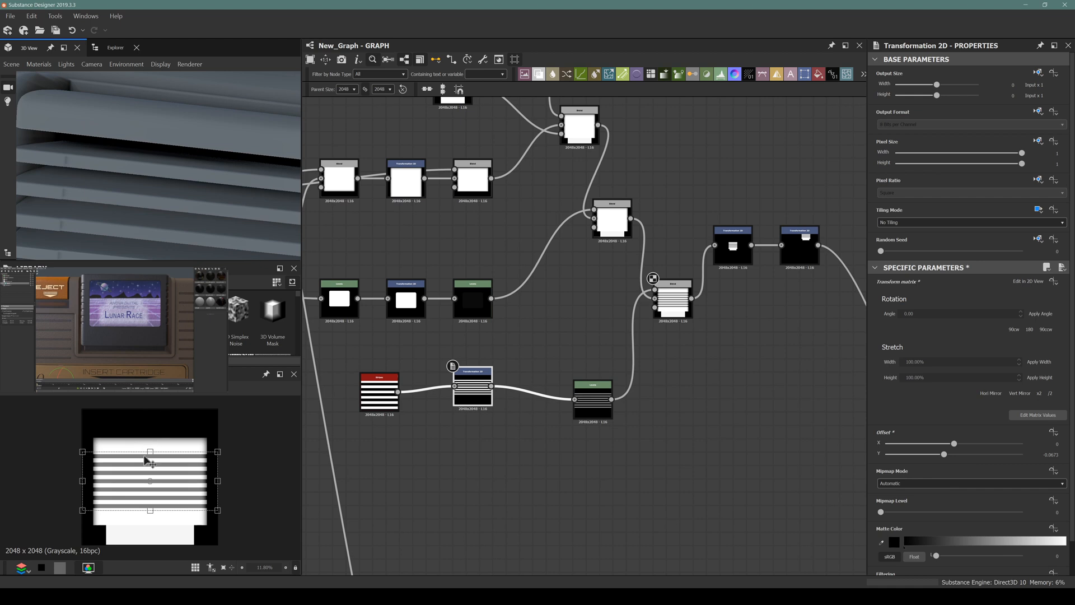
{"action": "left_click_drag", "start_coordinate": [150, 448], "coordinate": [133, 455]}
Step: Set the opacity of the grooves' Subtract Blend to 0.07 to make the grooves shallow
{"action": "scroll", "coordinate": [471, 319], "scroll_direction": "down", "scroll_amount": 2}
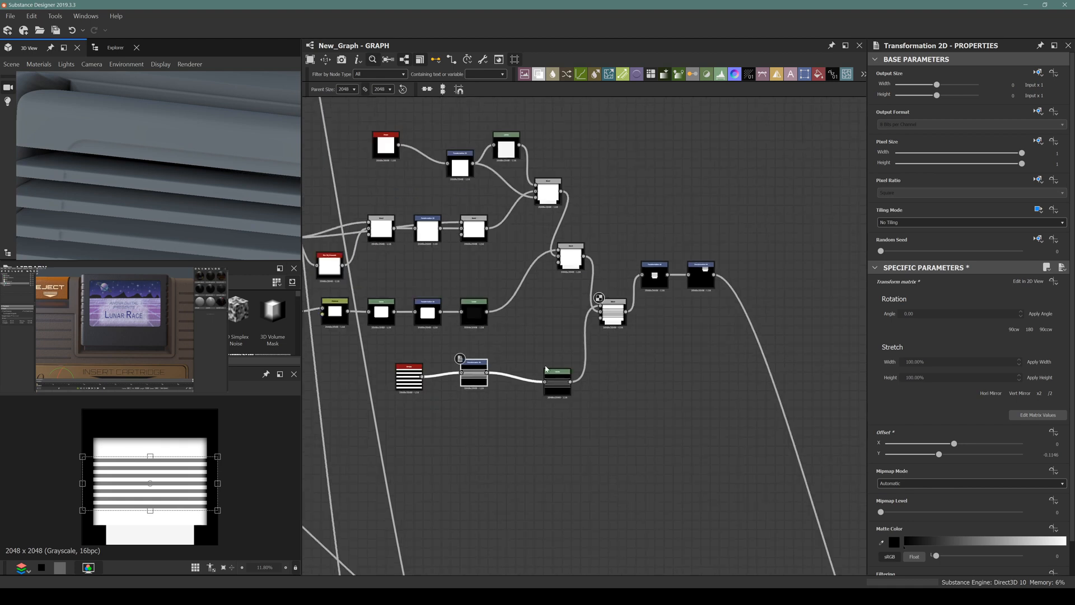
{"action": "scroll", "coordinate": [576, 370], "scroll_direction": "up", "scroll_amount": 3}
{"action": "left_click", "coordinate": [548, 386]}
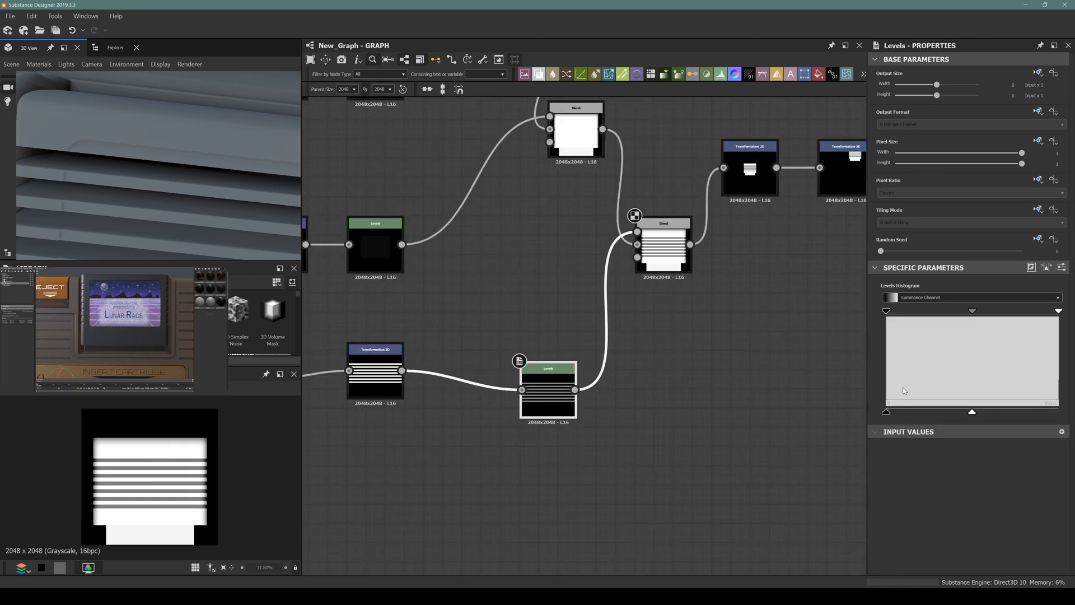
{"action": "left_click", "coordinate": [663, 247]}
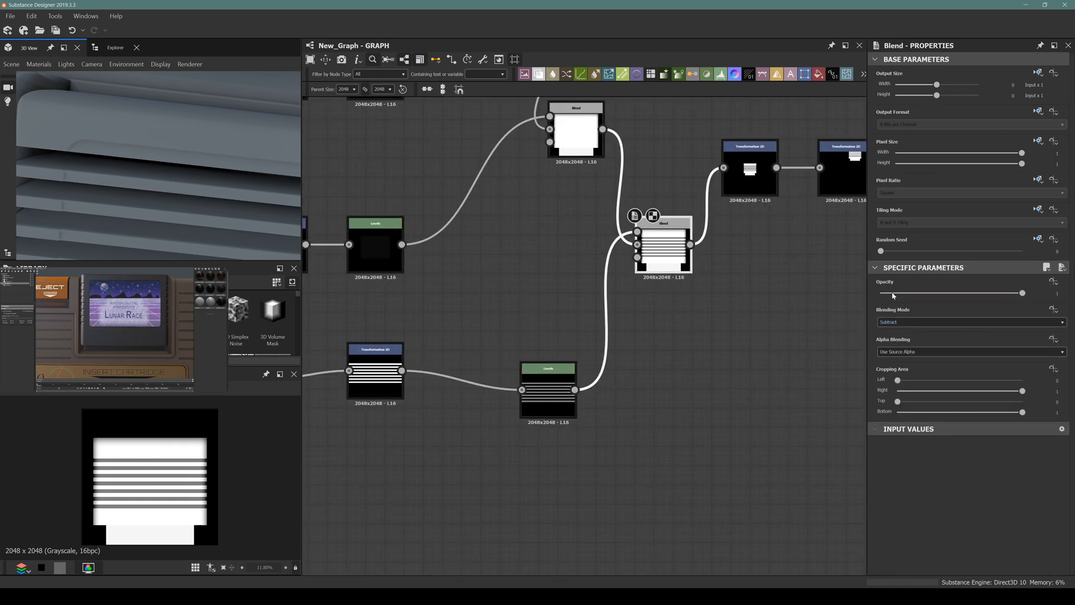
{"action": "left_click", "coordinate": [892, 294]}
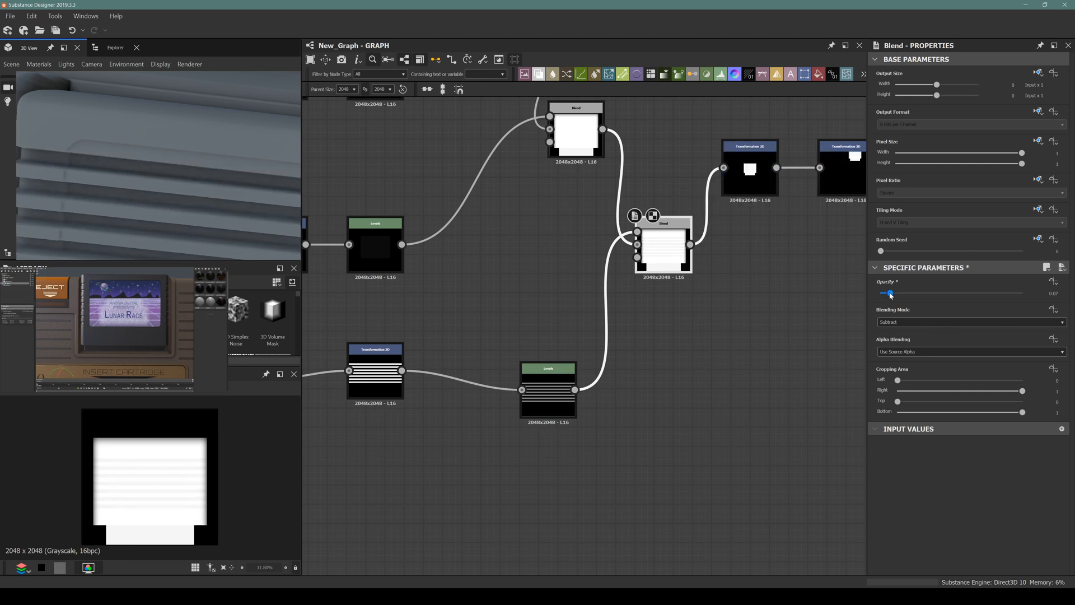
Step: Lower the stripes' Levels output white to about a quarter of the range
{"action": "left_click", "coordinate": [549, 395]}
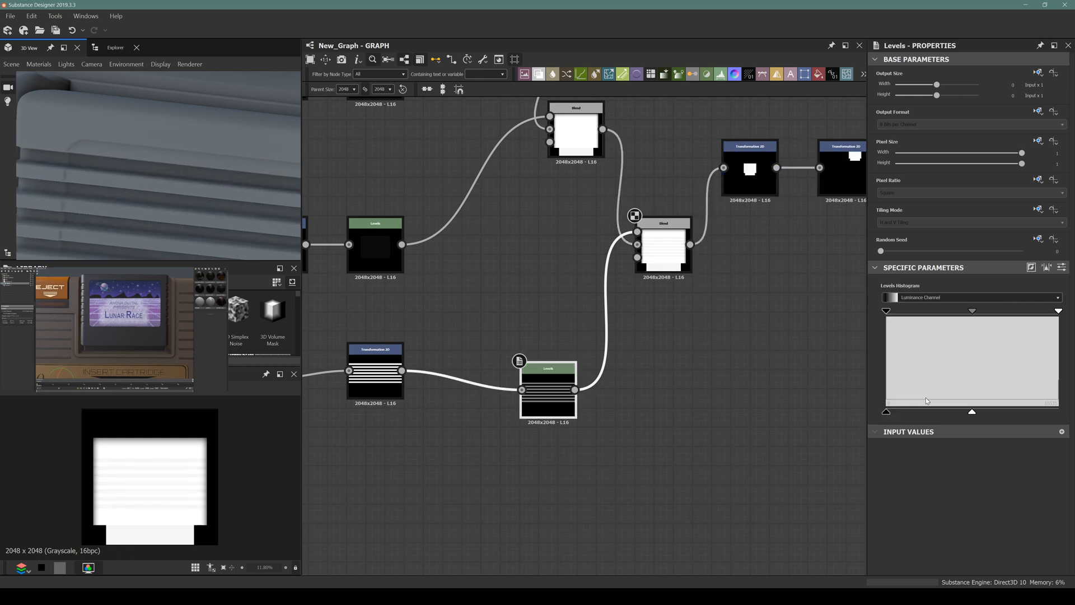
{"action": "left_click_drag", "start_coordinate": [103, 219], "coordinate": [93, 137]}
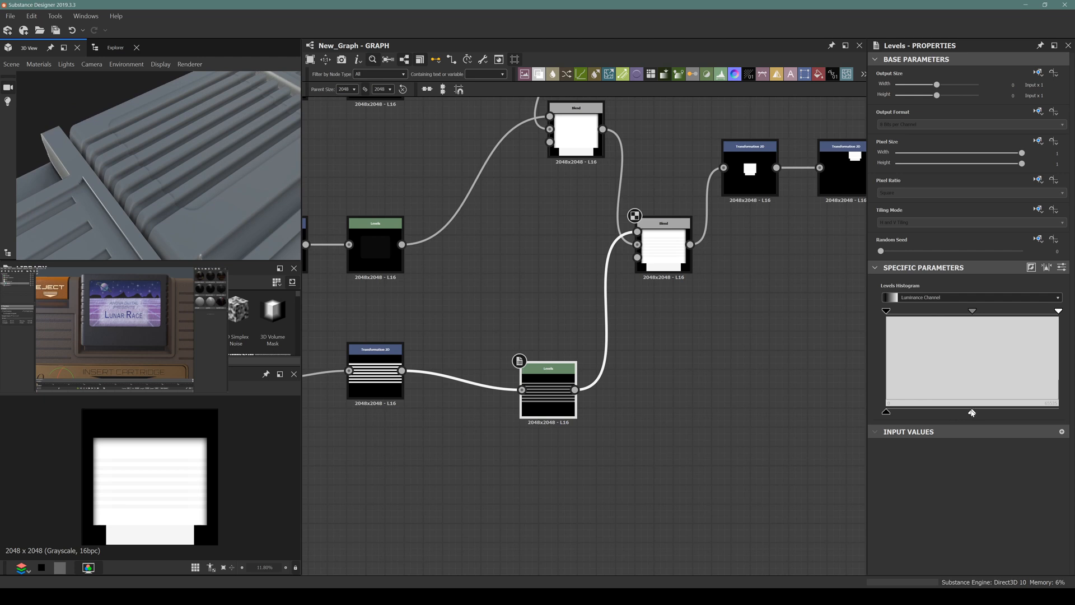
{"action": "left_click_drag", "start_coordinate": [972, 413], "coordinate": [931, 413]}
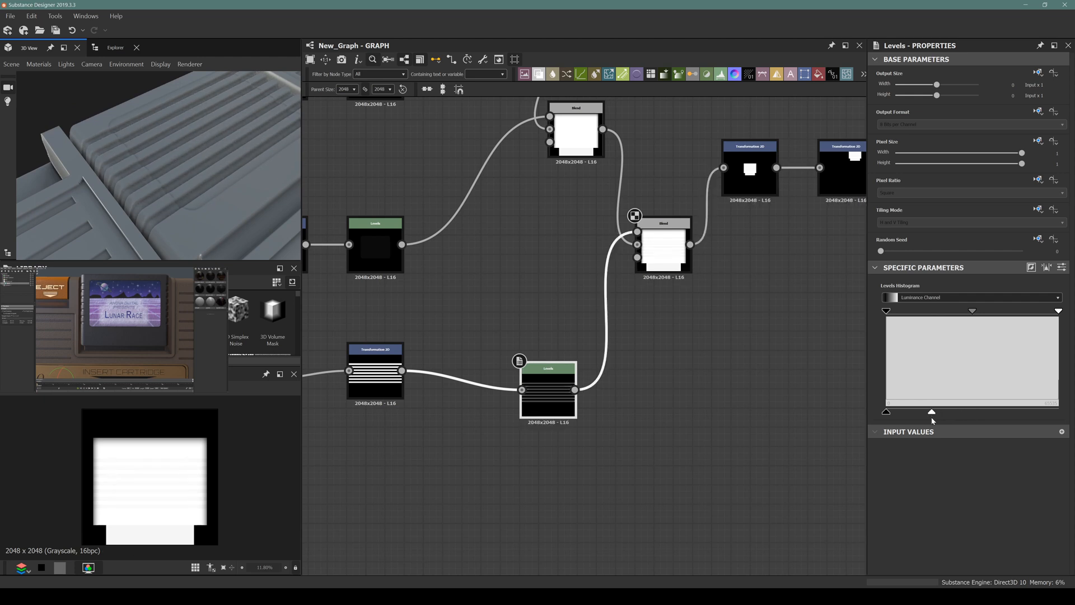
Step: Insert a Blend node between the stripes' Levels and the final Subtract Blend, and set its blending mode to Subtract
{"action": "left_click_drag", "start_coordinate": [557, 404], "coordinate": [537, 411]}
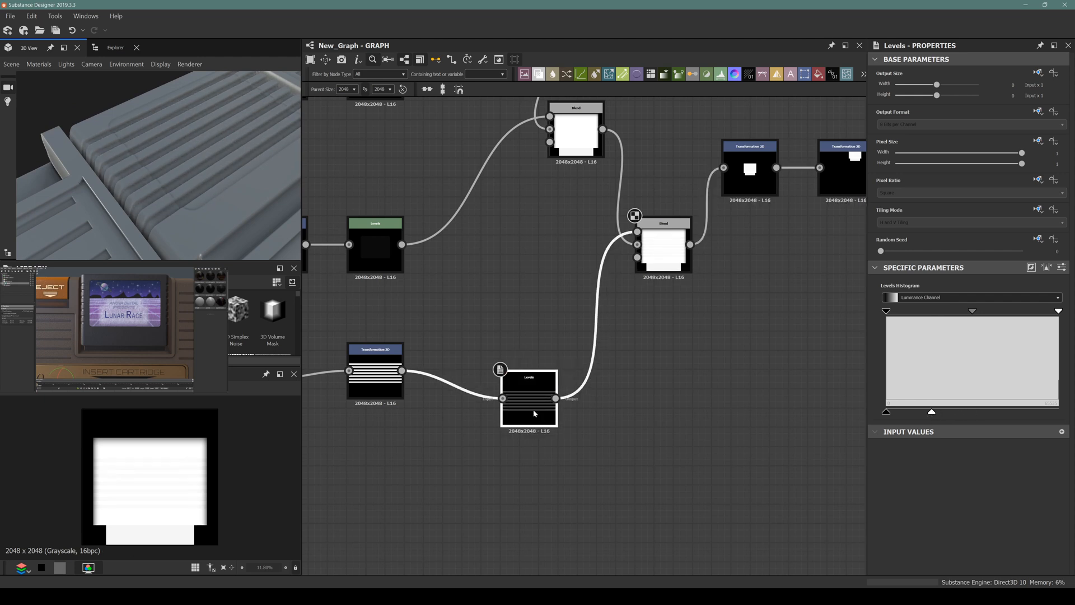
{"action": "key", "text": "space"}
{"action": "type", "text": "blend"}
{"action": "key", "text": "Return"}
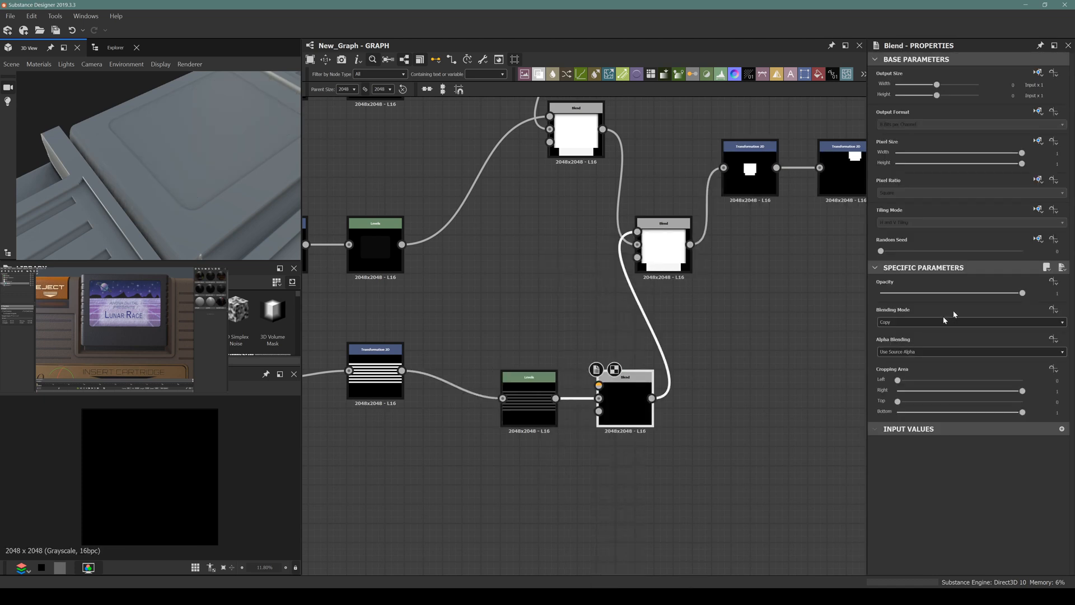
{"action": "left_click", "coordinate": [944, 322]}
{"action": "left_click", "coordinate": [899, 343]}
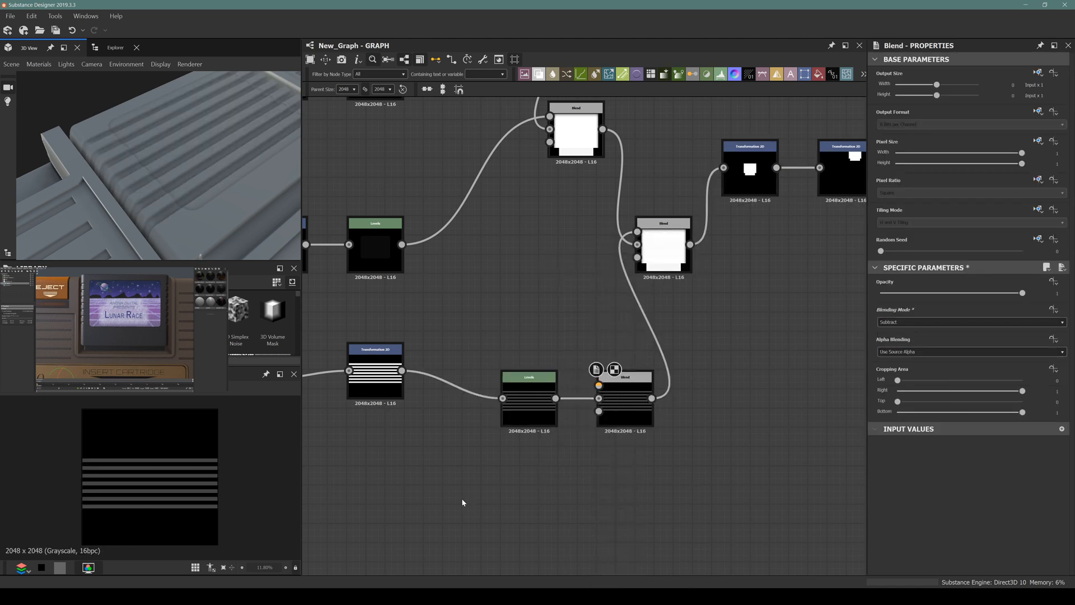
Step: Add a square Shape node, connect it to the new Blend's foreground, and preview that Blend
{"action": "key", "text": "space"}
{"action": "type", "text": "shape"}
{"action": "key", "text": "Return"}
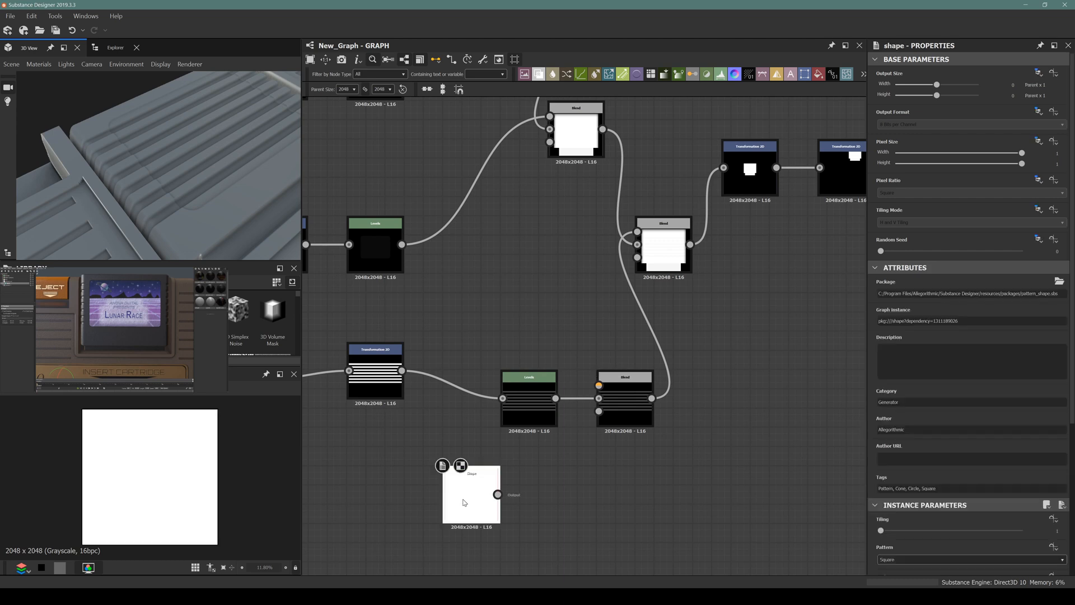
{"action": "left_click_drag", "start_coordinate": [498, 495], "coordinate": [600, 386]}
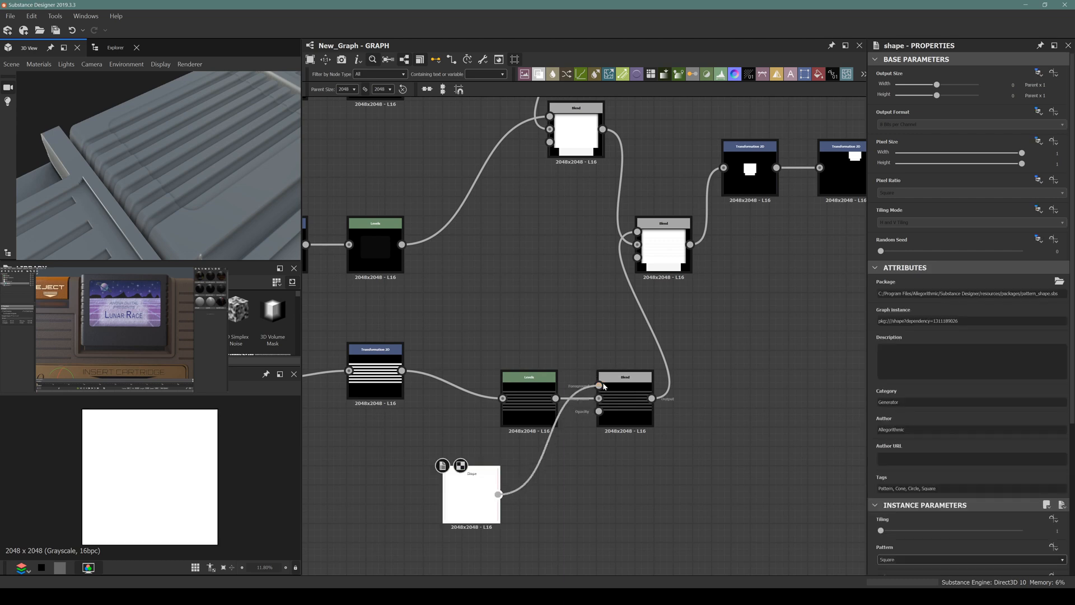
{"action": "double_click", "coordinate": [624, 403]}
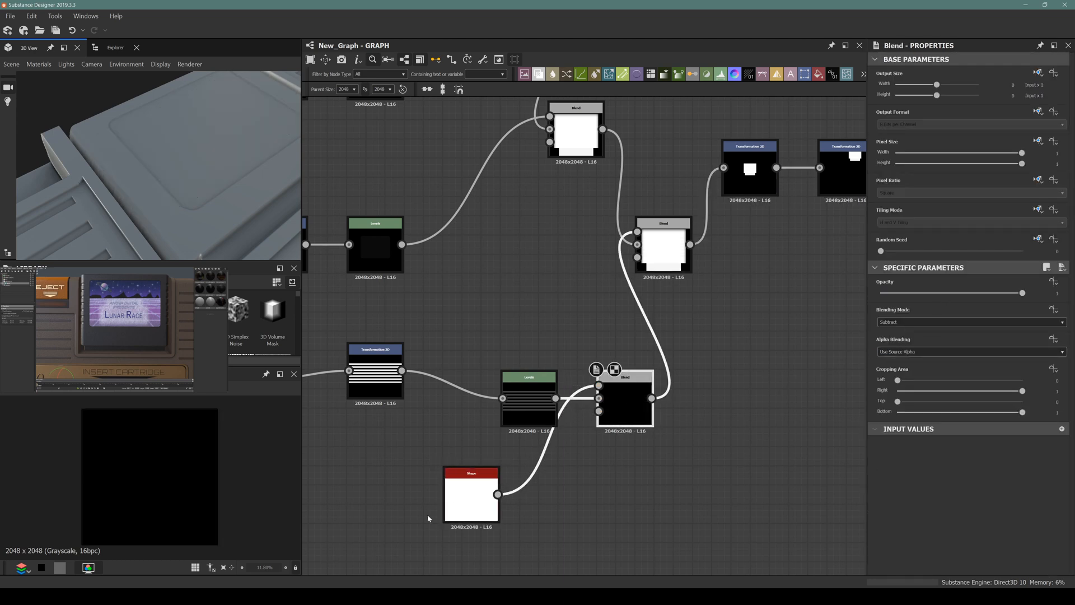
Step: Narrow the masking Shape to a Size X of about 0.69 so stripes remain only along both side edges
{"action": "left_click", "coordinate": [455, 506]}
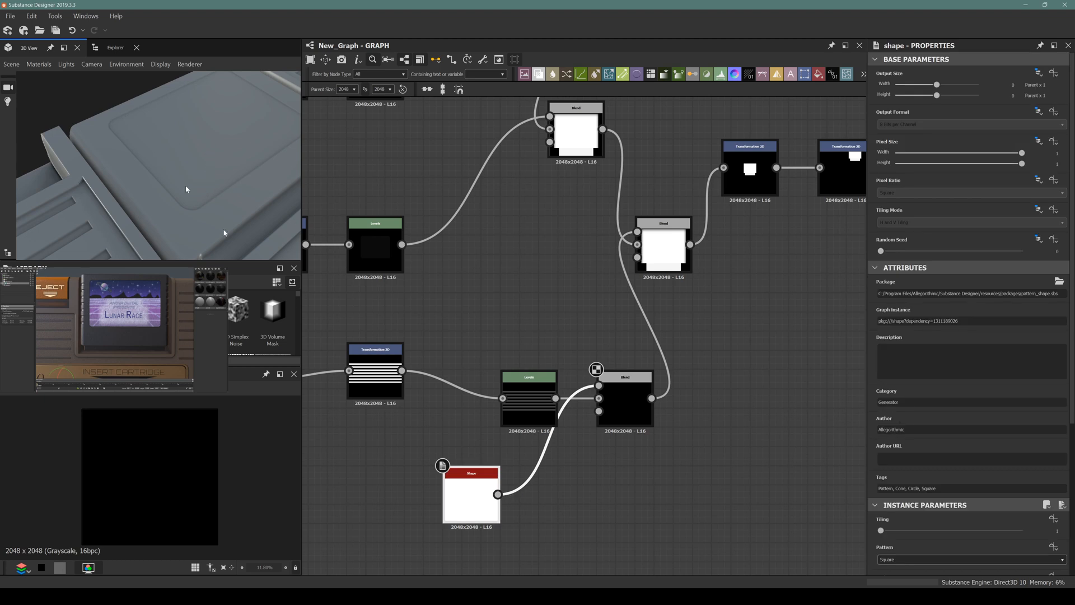
{"action": "scroll", "coordinate": [972, 449], "scroll_direction": "down", "scroll_amount": 3}
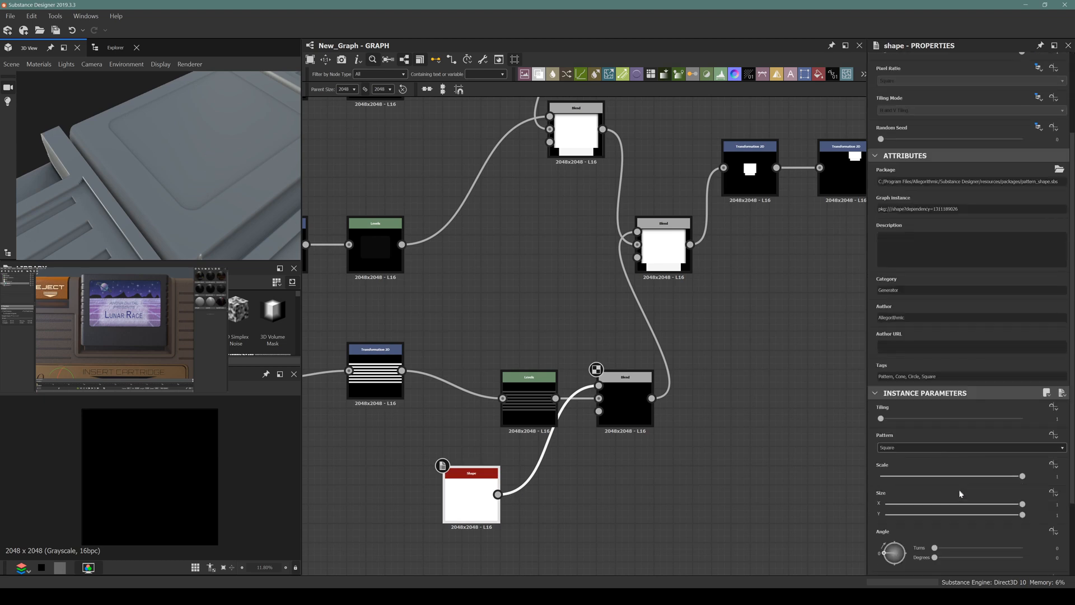
{"action": "left_click_drag", "start_coordinate": [945, 505], "coordinate": [979, 487]}
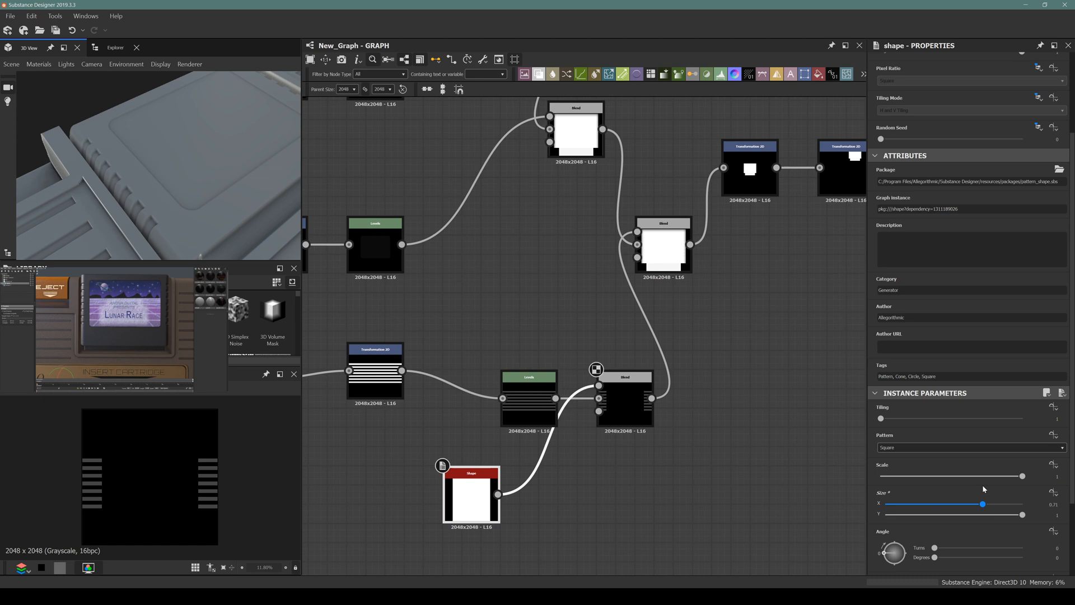
{"action": "left_click_drag", "start_coordinate": [983, 489], "coordinate": [979, 486]}
Step: Inspect the side notches in 3D and lower the stripes' Levels output white to about a tenth of the range
{"action": "scroll", "coordinate": [144, 164], "scroll_direction": "up", "scroll_amount": 4}
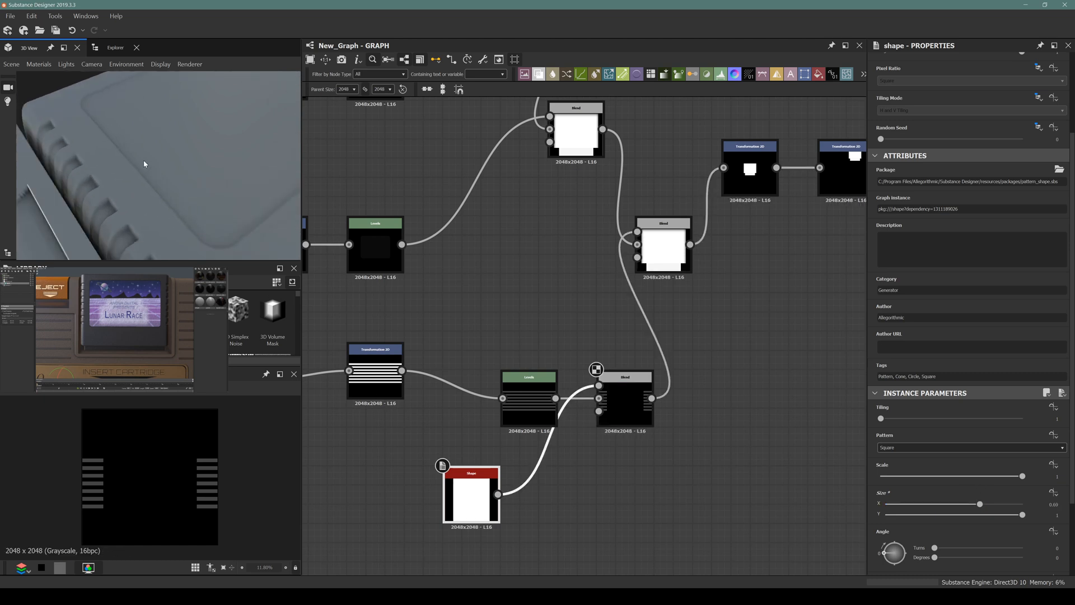
{"action": "left_click_drag", "start_coordinate": [144, 164], "coordinate": [290, 195]}
{"action": "scroll", "coordinate": [630, 390], "scroll_direction": "down", "scroll_amount": 1}
{"action": "left_click", "coordinate": [628, 392]}
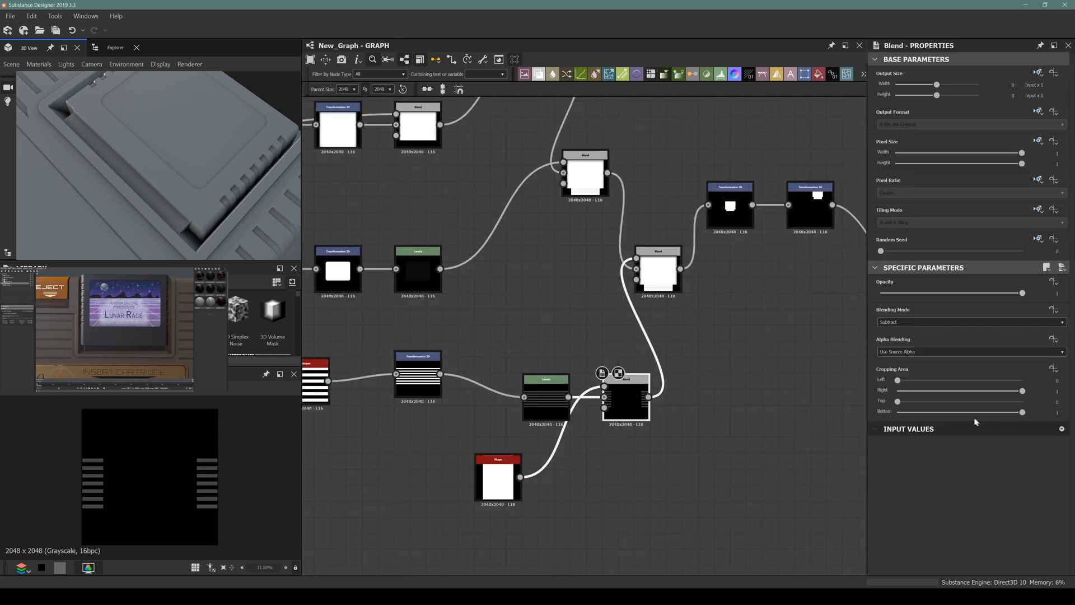
{"action": "left_click", "coordinate": [542, 404]}
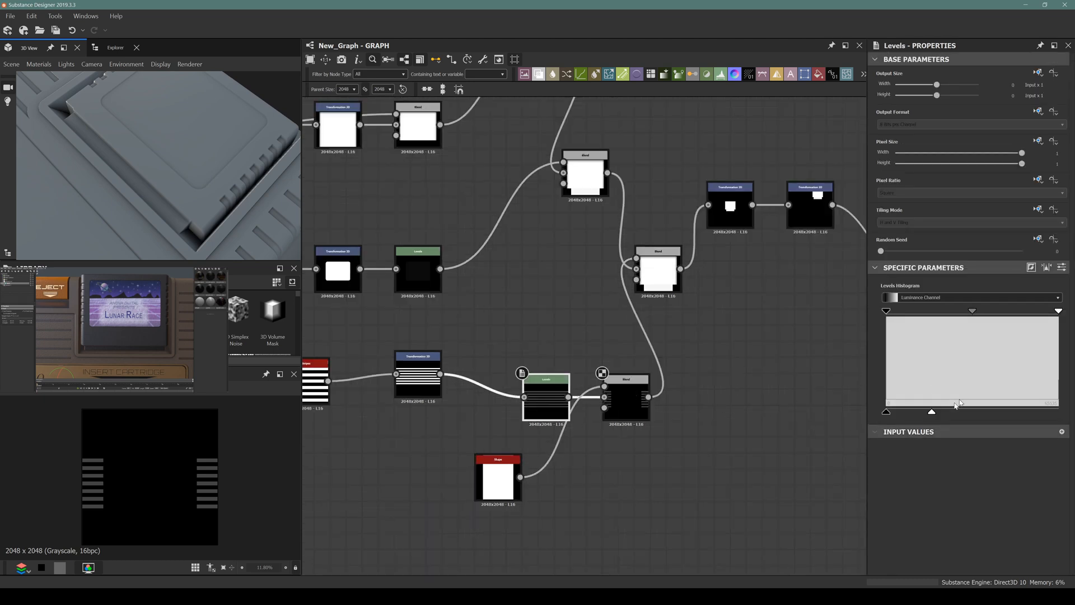
{"action": "left_click_drag", "start_coordinate": [932, 413], "coordinate": [906, 413]}
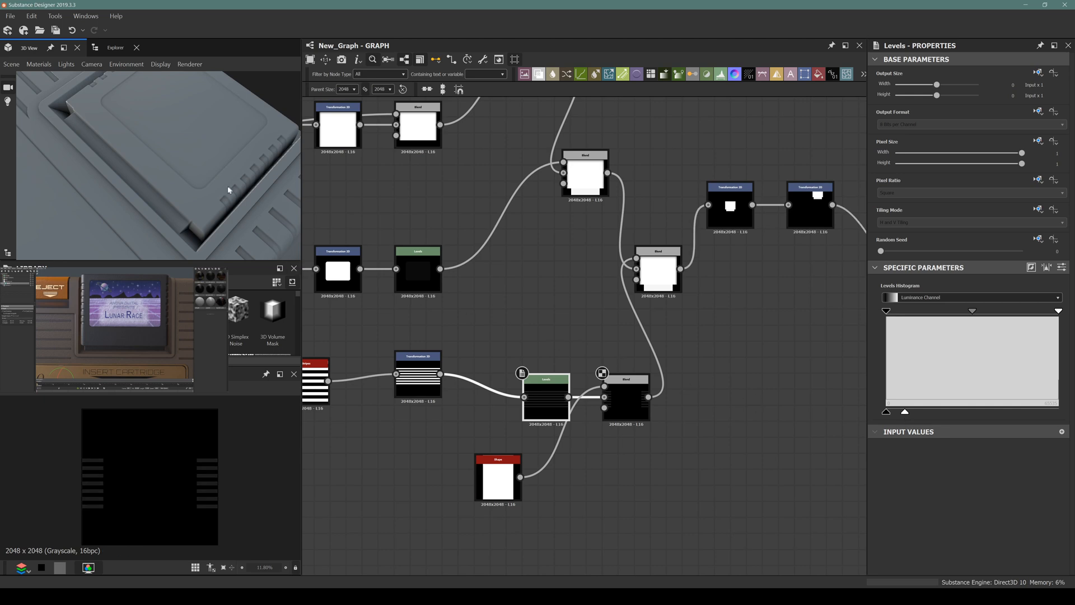
{"action": "left_click_drag", "start_coordinate": [228, 189], "coordinate": [195, 214]}
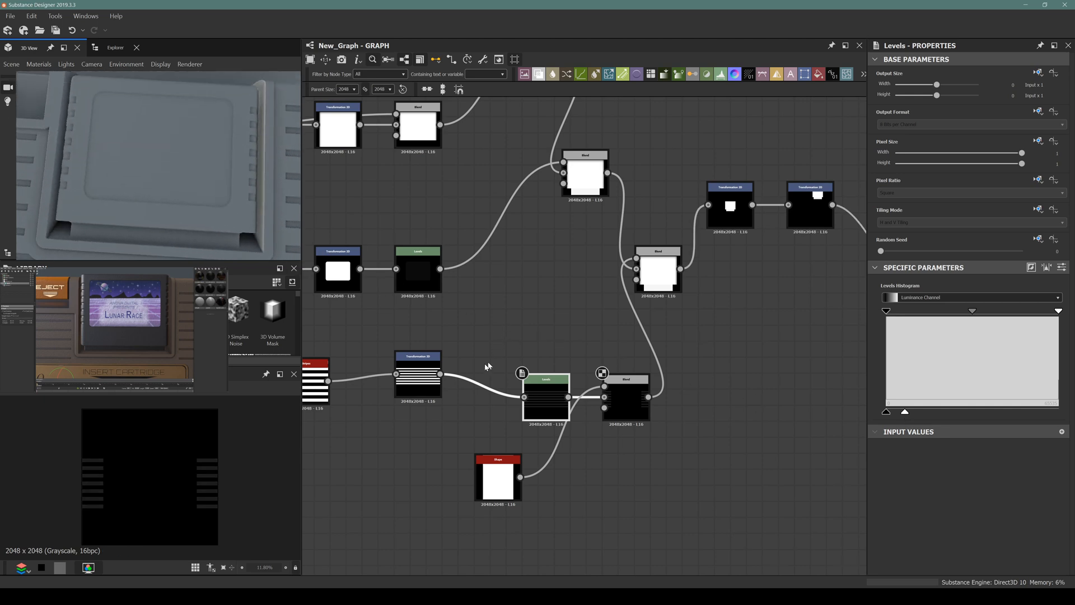
{"action": "middle_click_drag", "start_coordinate": [486, 367], "coordinate": [634, 367]}
{"action": "middle_click_drag", "start_coordinate": [403, 257], "coordinate": [494, 305]}
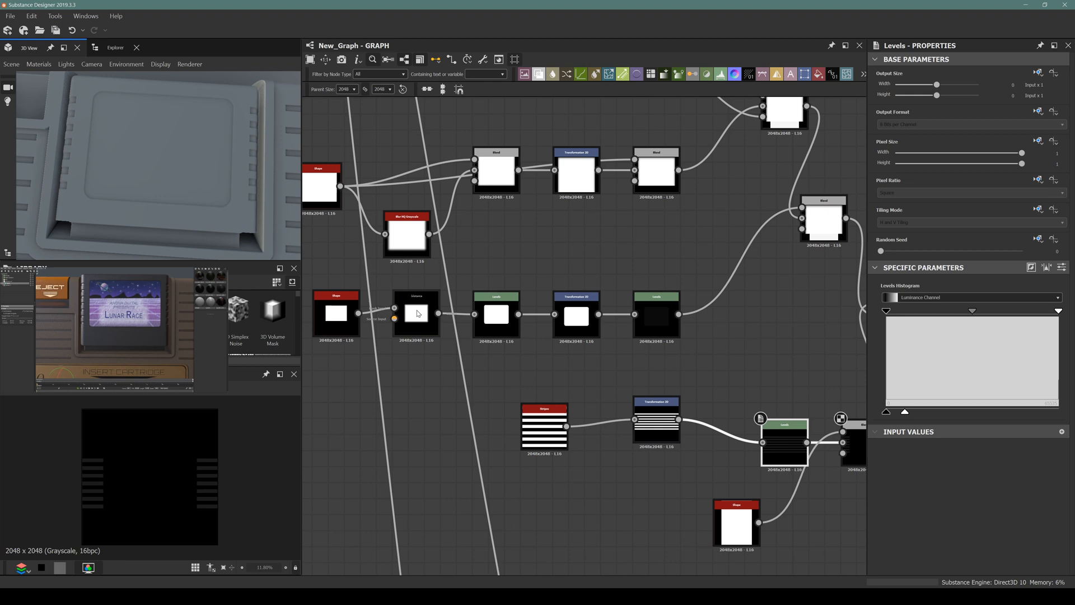
Step: Enlarge the label recess Shape to a Scale of about 0.57 and reduce its Size Y to about 0.64
{"action": "left_click", "coordinate": [352, 317]}
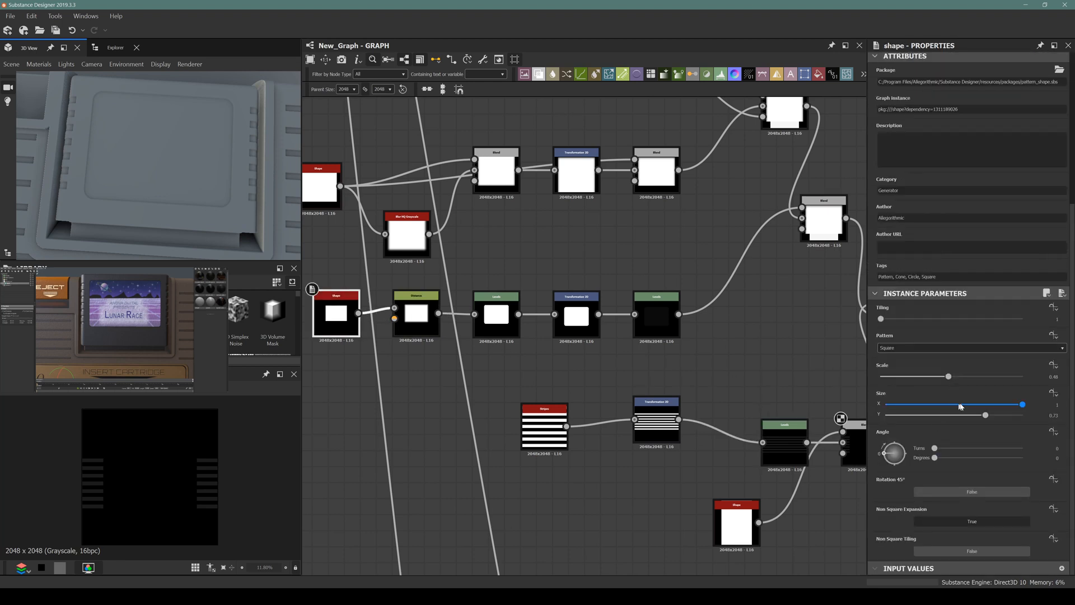
{"action": "left_click_drag", "start_coordinate": [949, 379], "coordinate": [962, 379]}
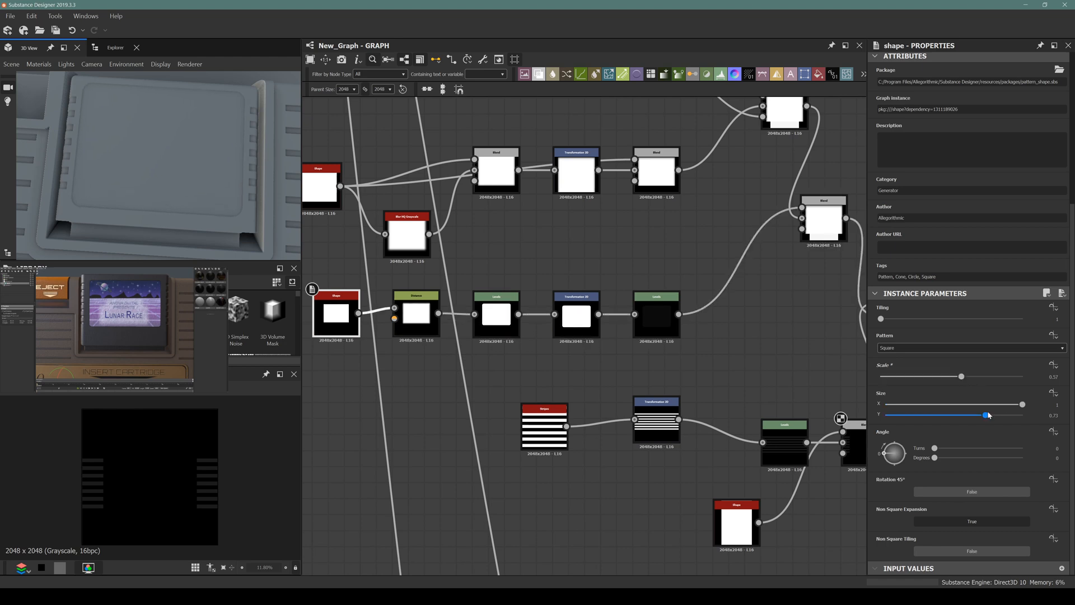
{"action": "mouse_move", "coordinate": [987, 416]}
{"action": "left_mouse_down"}
{"action": "mouse_move", "coordinate": [957, 416]}
{"action": "mouse_move", "coordinate": [974, 416]}
{"action": "left_mouse_up"}
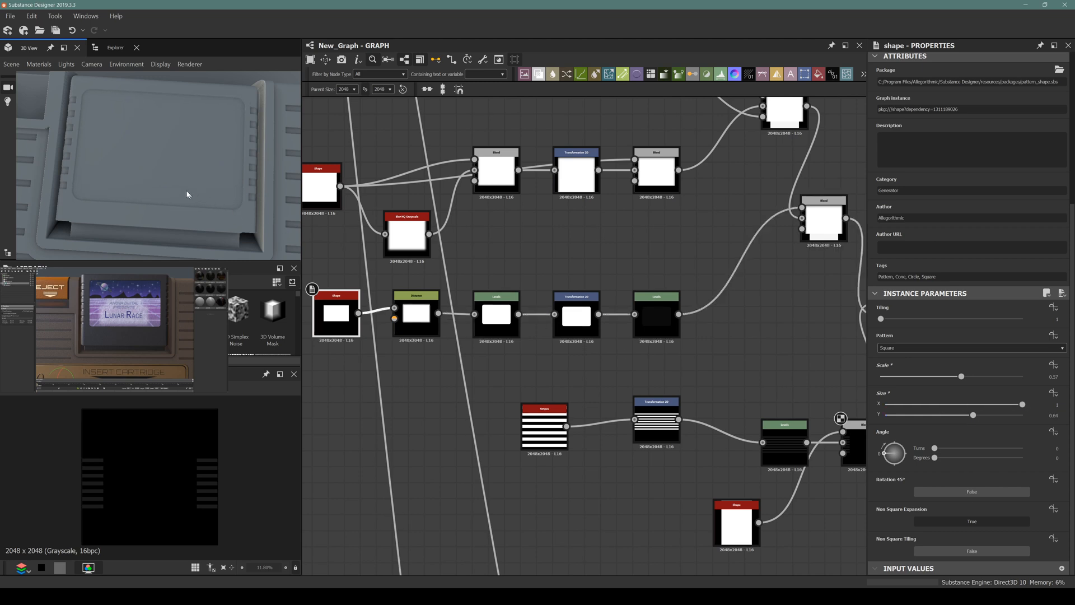
{"action": "left_click_drag", "start_coordinate": [187, 194], "coordinate": [140, 302]}
{"action": "left_click", "coordinate": [78, 328], "text": "alt"}
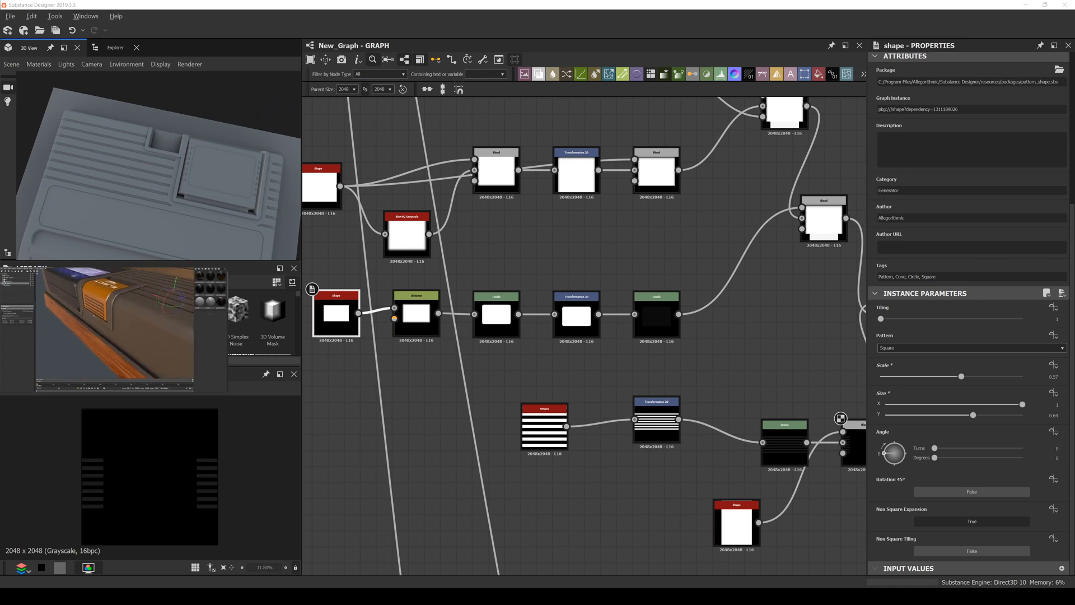
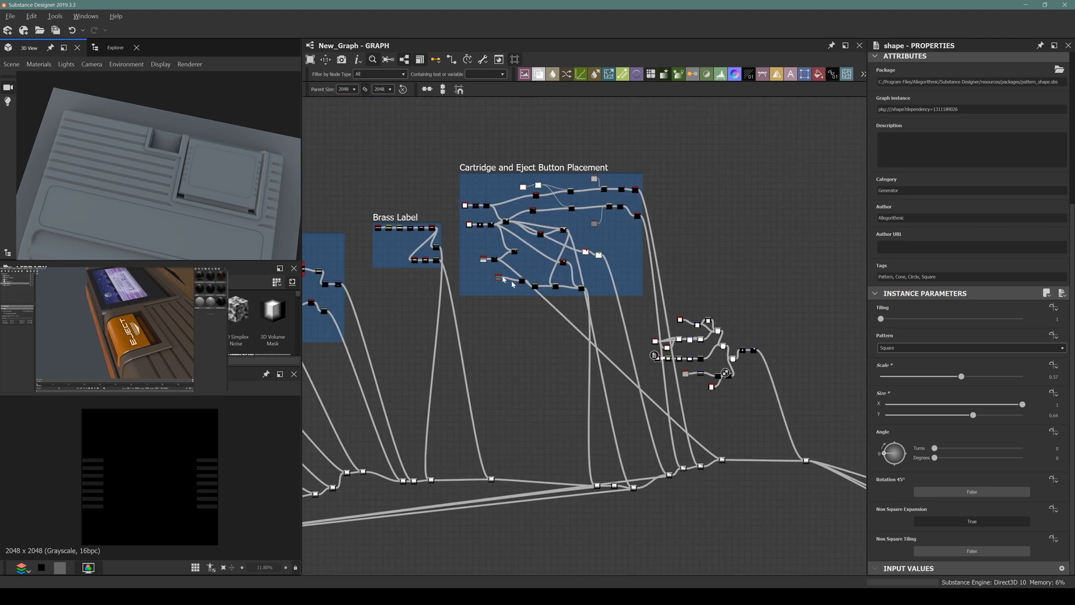
Step: Copy a Shape and its two Transformation 2D nodes from the Cartridge and Eject Button Placement frame and paste them above the cartridge nodes
{"action": "middle_click_drag", "start_coordinate": [528, 209], "coordinate": [555, 293]}
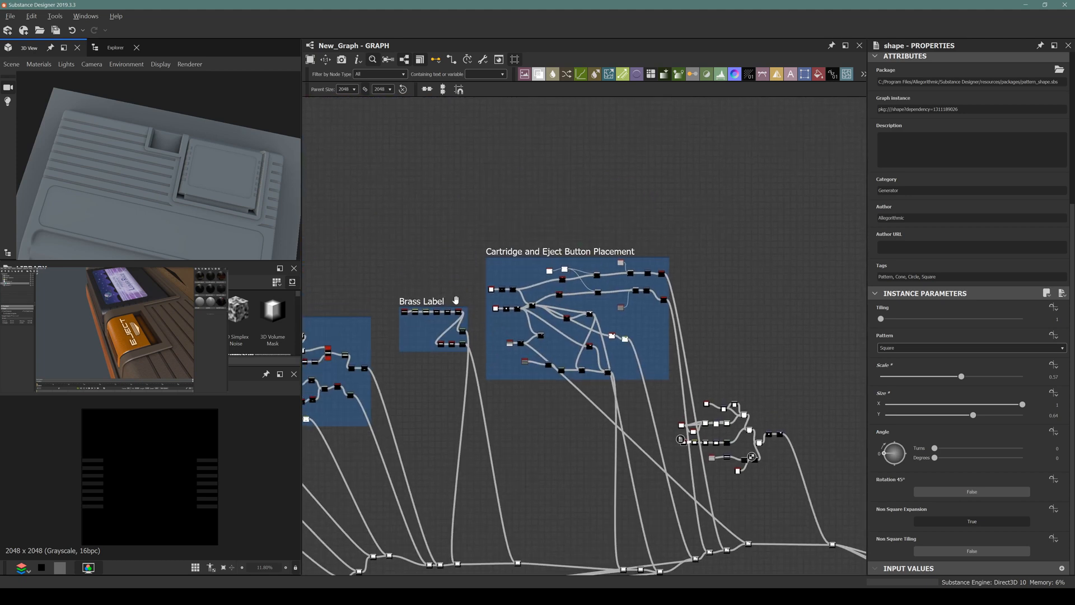
{"action": "scroll", "coordinate": [456, 301], "scroll_direction": "up", "scroll_amount": 10}
{"action": "left_click_drag", "start_coordinate": [365, 242], "coordinate": [562, 329]}
{"action": "scroll", "coordinate": [562, 329], "scroll_direction": "down", "scroll_amount": 10}
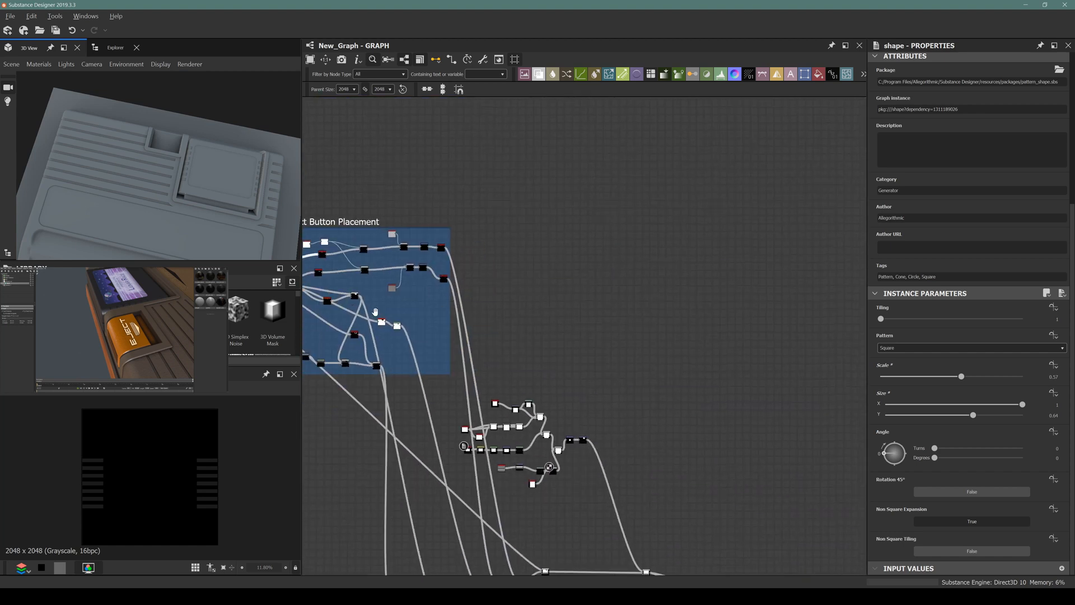
{"action": "key", "text": "ctrl+v"}
{"action": "left_click_drag", "start_coordinate": [583, 334], "coordinate": [604, 413]}
{"action": "middle_click_drag", "start_coordinate": [547, 489], "coordinate": [494, 385]}
{"action": "middle_click_drag", "start_coordinate": [564, 413], "coordinate": [524, 378]}
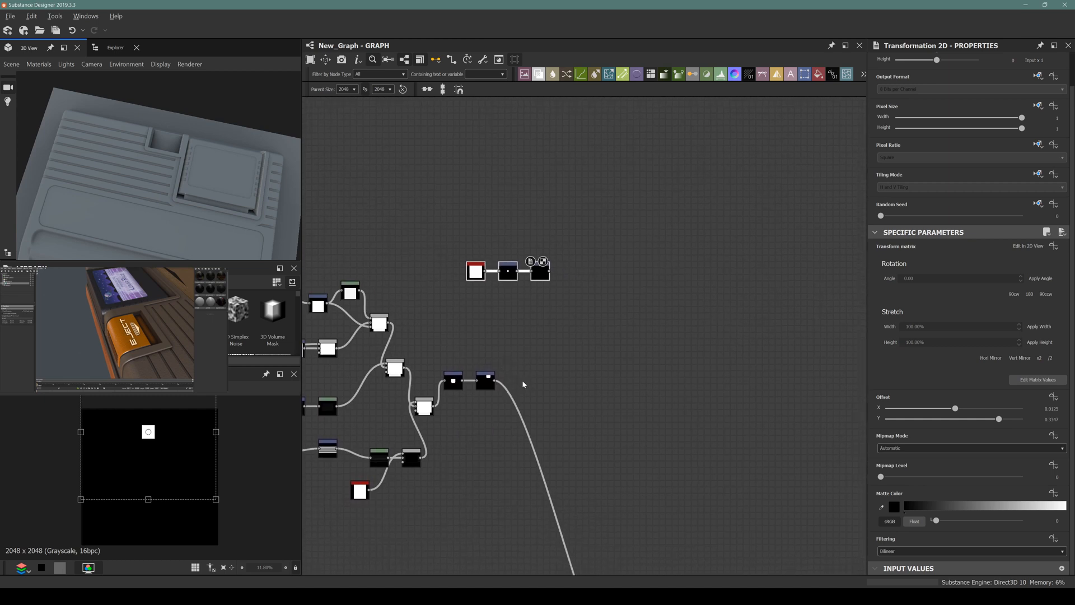
Step: Inspect the cartridge's last Transformation 2D and preview the Max Blend that merges it into the console height
{"action": "scroll", "coordinate": [526, 378], "scroll_direction": "up", "scroll_amount": 4}
{"action": "left_click", "coordinate": [442, 386]}
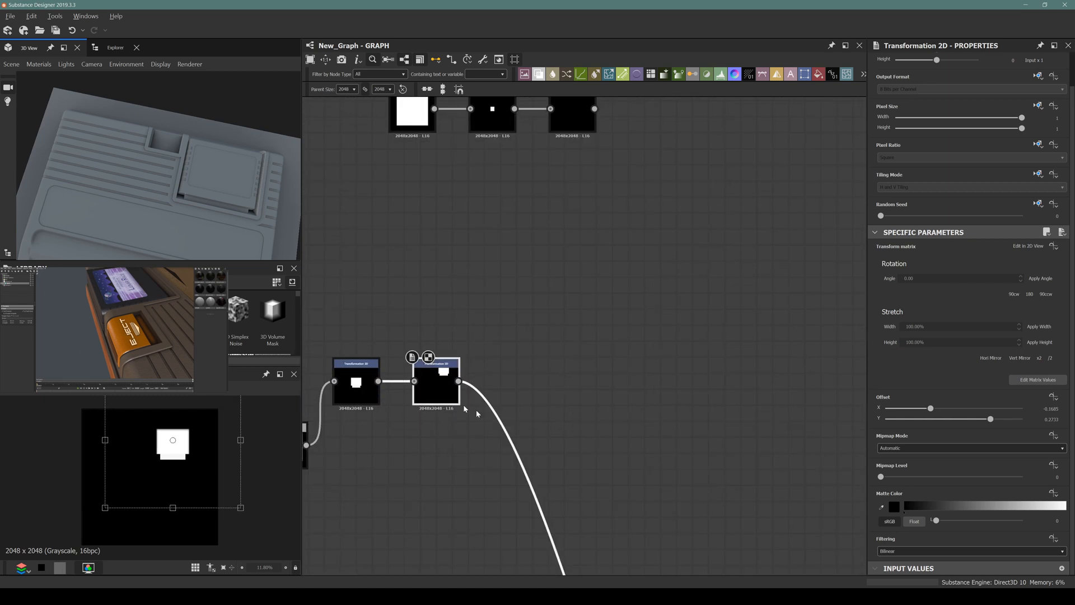
{"action": "middle_click_drag", "start_coordinate": [470, 410], "coordinate": [525, 252]}
{"action": "scroll", "coordinate": [526, 252], "scroll_direction": "down", "scroll_amount": 4}
{"action": "scroll", "coordinate": [626, 528], "scroll_direction": "up", "scroll_amount": 4}
{"action": "left_click", "coordinate": [653, 550]}
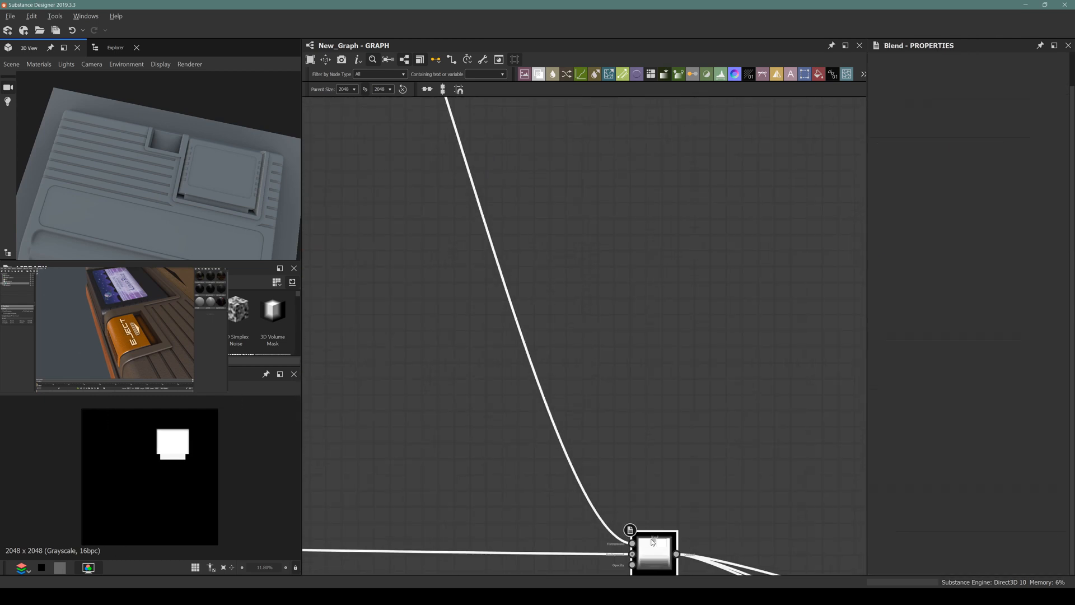
{"action": "scroll", "coordinate": [155, 456], "scroll_direction": "up", "scroll_amount": 3}
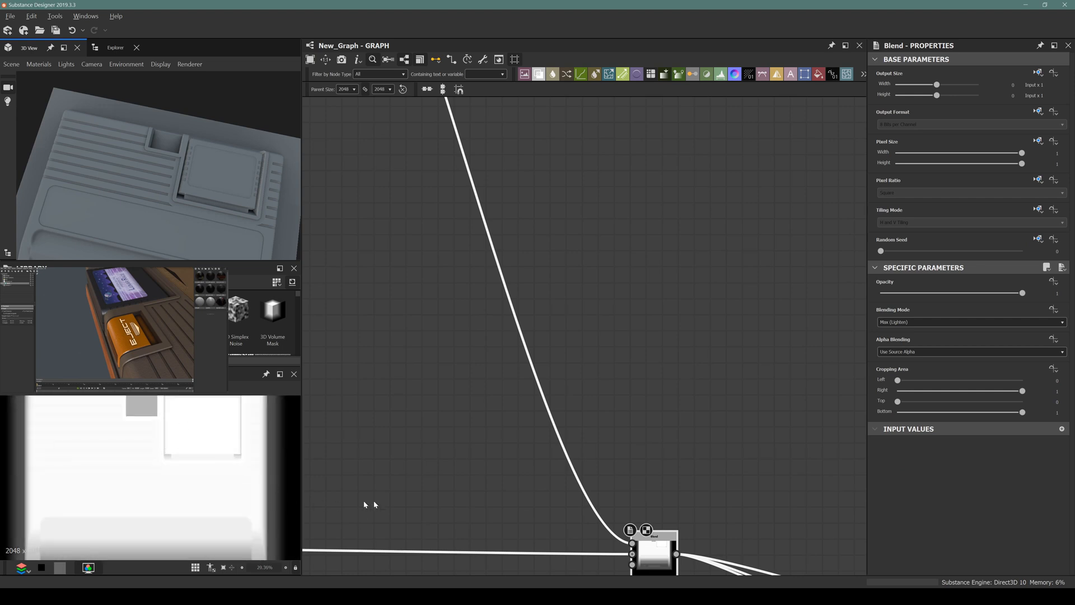
Step: Insert a Blend node after the cartridge's last Transformation 2D and place it beside the cartridge chain
{"action": "scroll", "coordinate": [564, 341], "scroll_direction": "down", "scroll_amount": 4}
{"action": "middle_click_drag", "start_coordinate": [564, 341], "coordinate": [509, 419]}
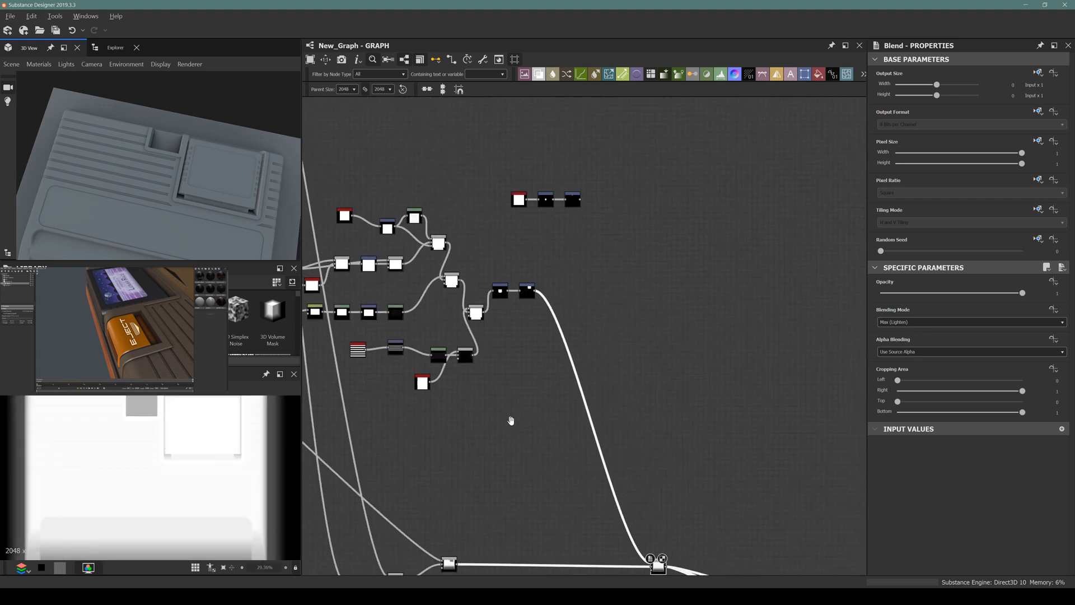
{"action": "scroll", "coordinate": [578, 308], "scroll_direction": "up", "scroll_amount": 4}
{"action": "key", "text": "space"}
{"action": "type", "text": "blen"}
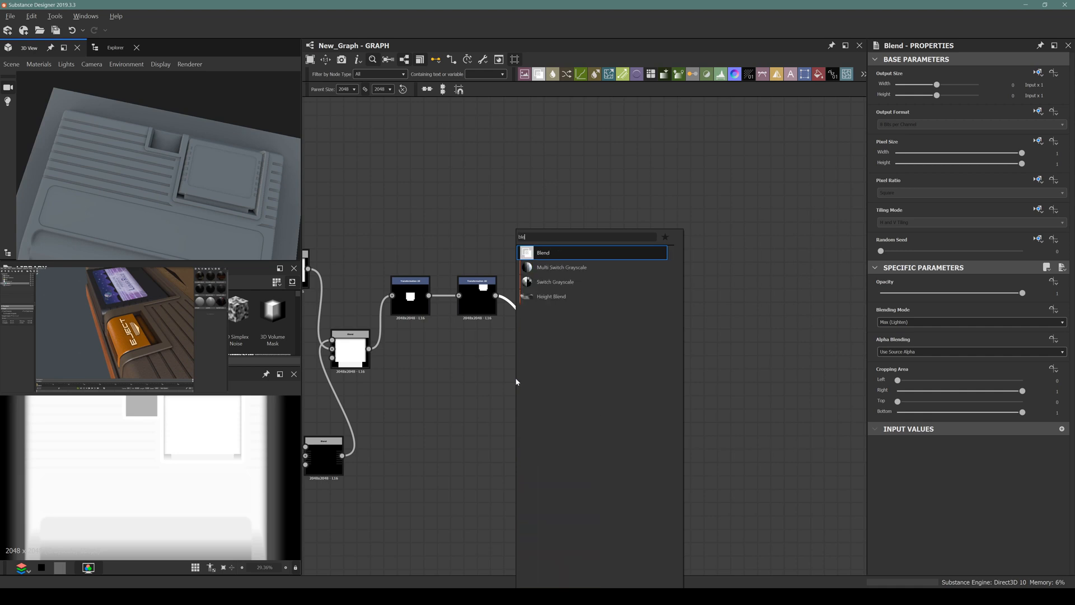
{"action": "key", "text": "Return"}
{"action": "scroll", "coordinate": [580, 403], "scroll_direction": "down", "scroll_amount": 4}
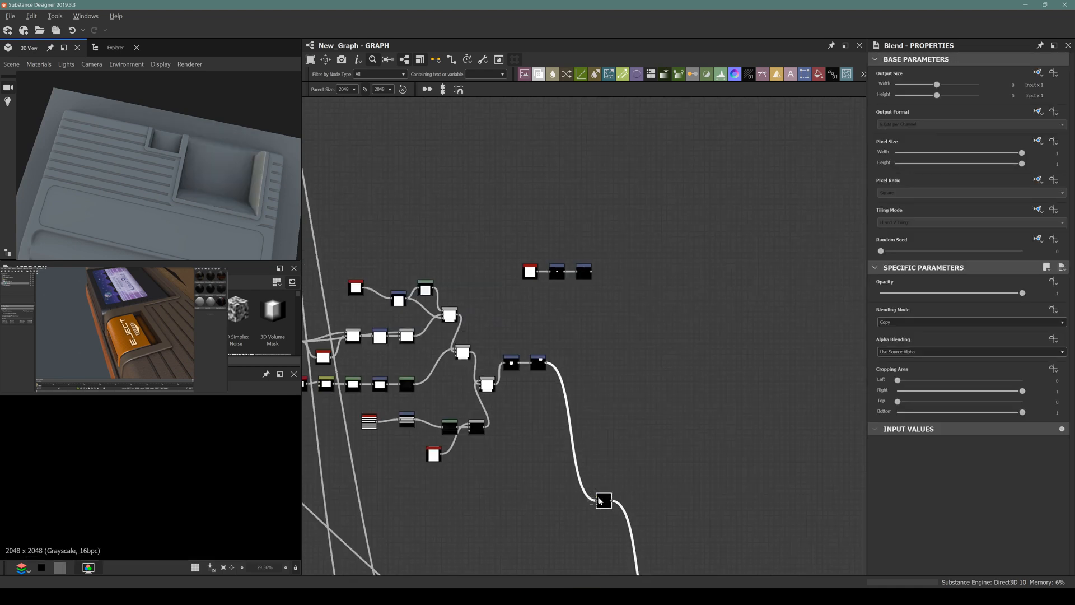
{"action": "left_click_drag", "start_coordinate": [599, 500], "coordinate": [607, 405]}
Step: Feed the pasted eject button chain into the new Blend's foreground and set the blending mode to Max (Lighten)
{"action": "scroll", "coordinate": [590, 311], "scroll_direction": "up", "scroll_amount": 4}
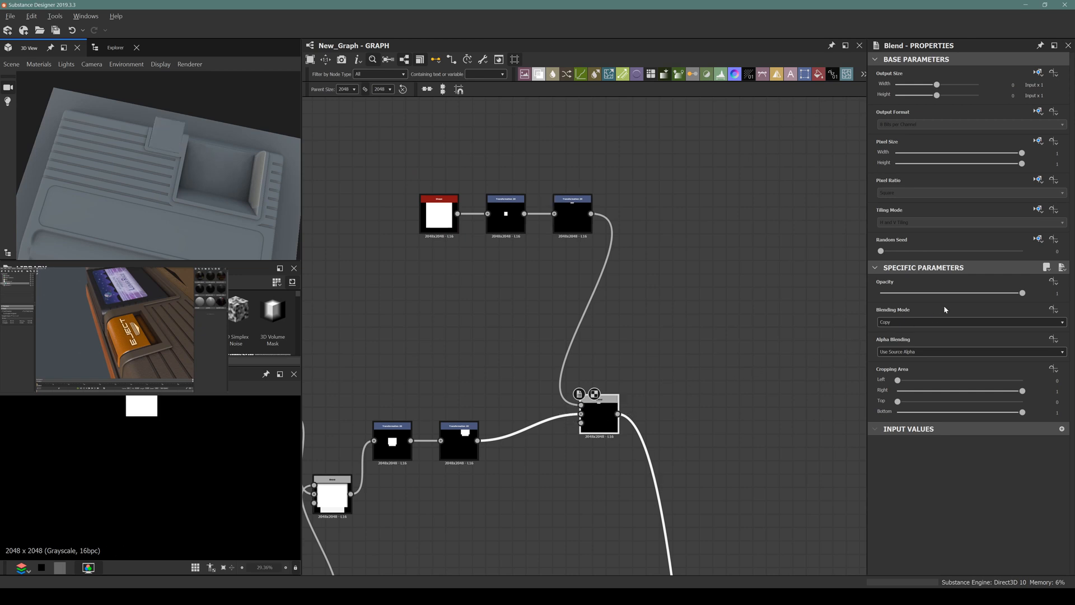
{"action": "left_click", "coordinate": [927, 323]}
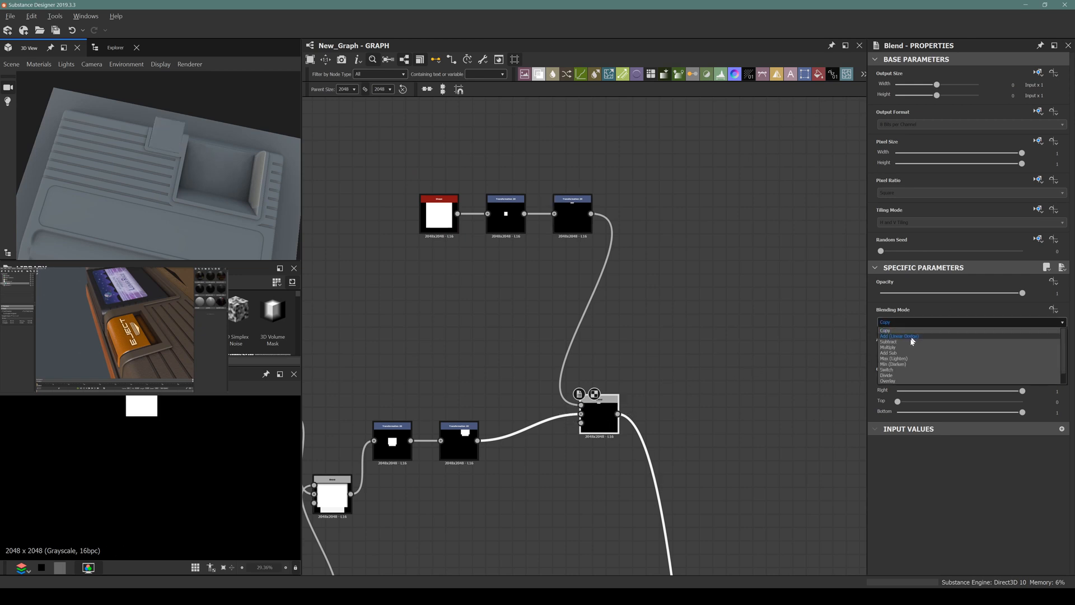
{"action": "left_click", "coordinate": [892, 359]}
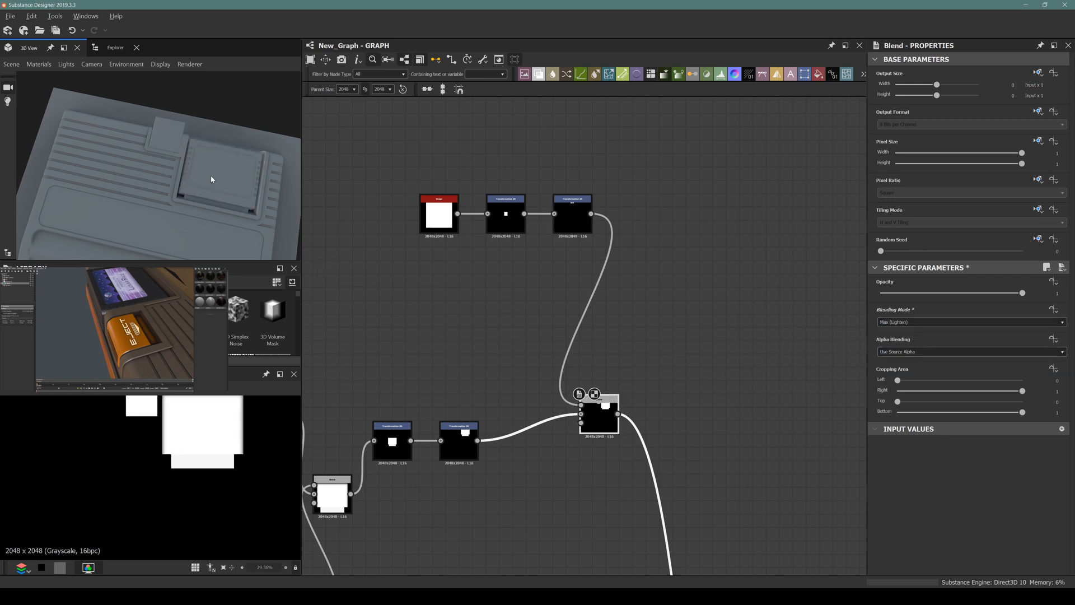
Step: Examine the eject button block in 3D and check the properties of its Shape and second Transformation 2D
{"action": "left_click_drag", "start_coordinate": [192, 210], "coordinate": [42, 158]}
{"action": "right_click_drag", "start_coordinate": [42, 158], "coordinate": [209, 201]}
{"action": "middle_click_drag", "start_coordinate": [456, 254], "coordinate": [501, 280]}
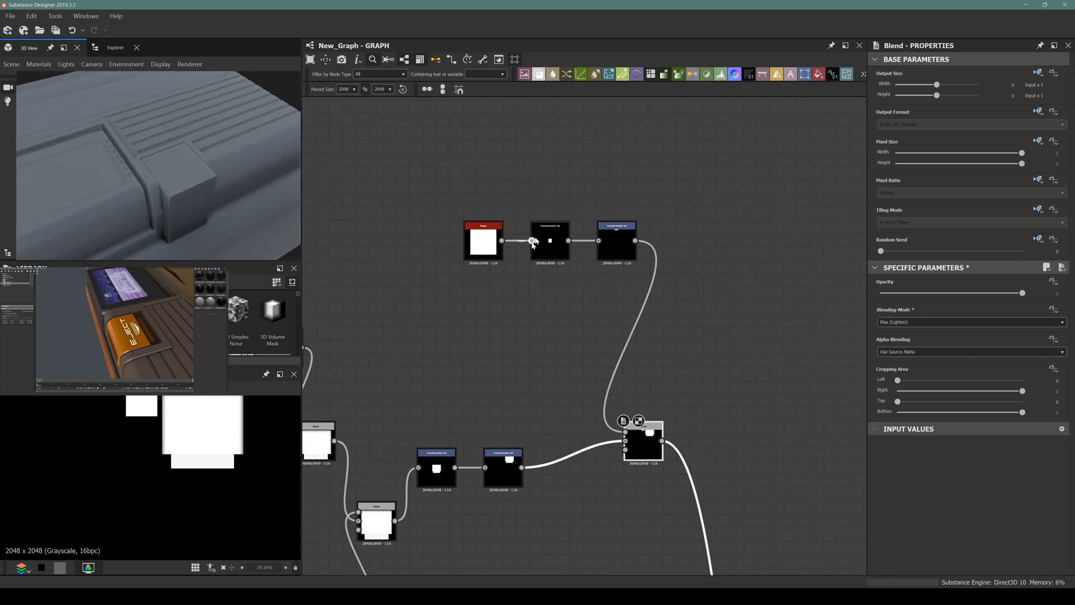
{"action": "scroll", "coordinate": [532, 243], "scroll_direction": "up", "scroll_amount": 3}
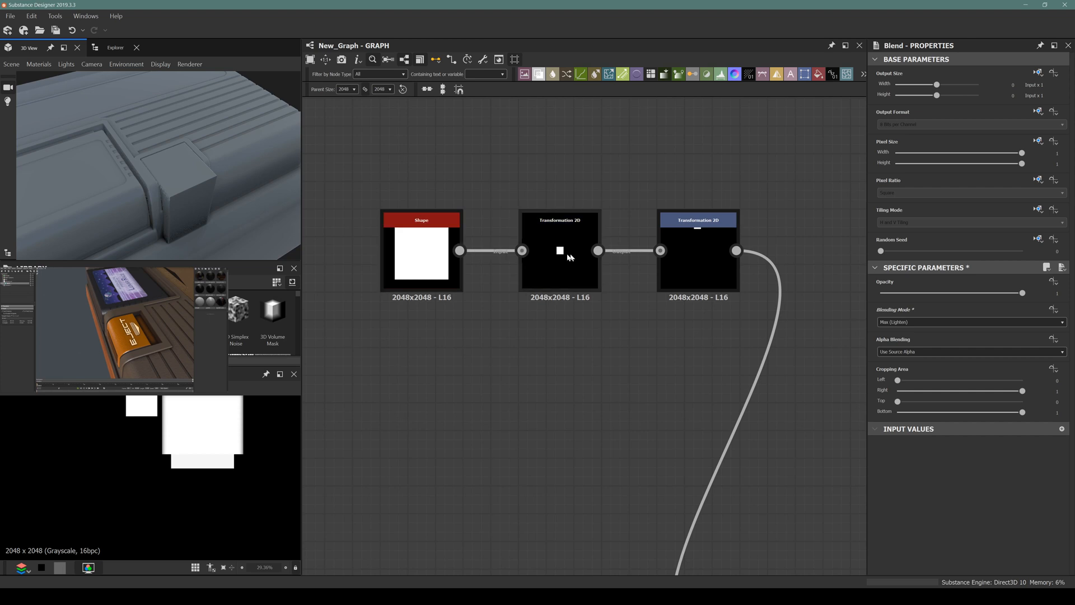
{"action": "left_click", "coordinate": [412, 250]}
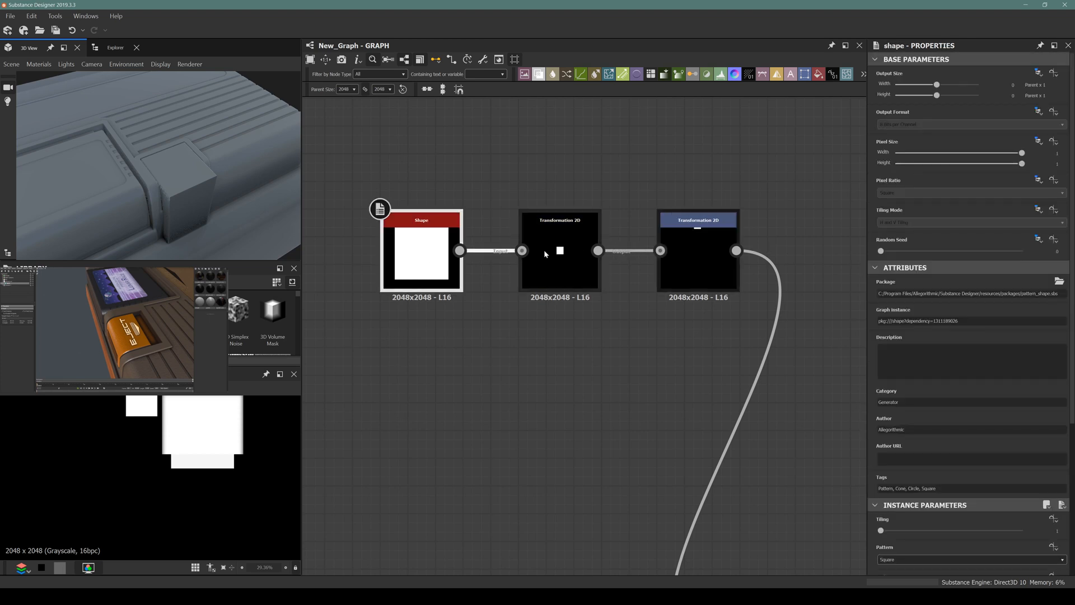
{"action": "left_click", "coordinate": [693, 247]}
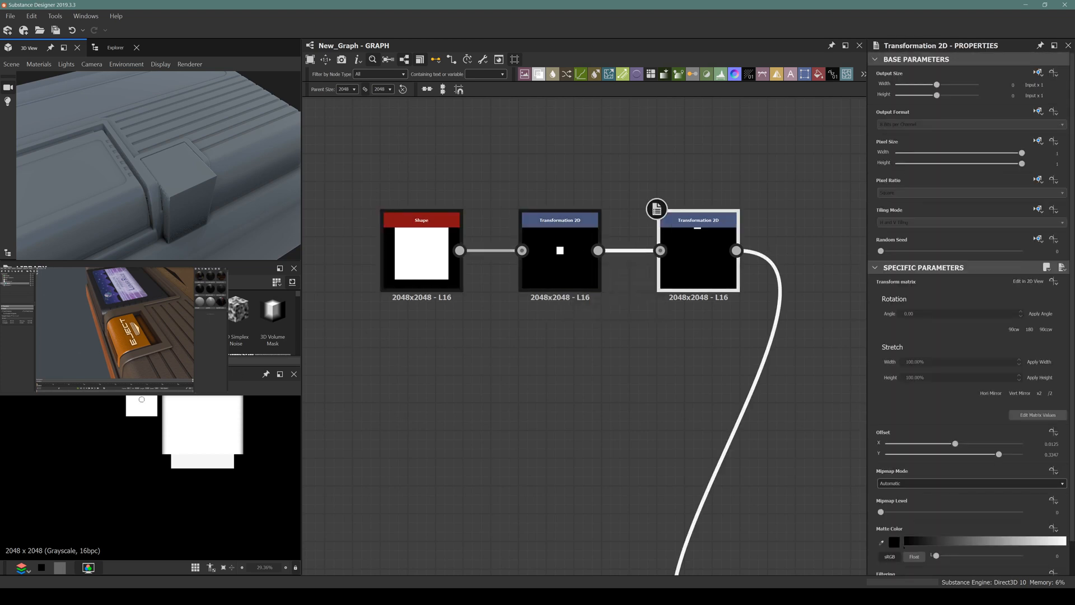
Step: Move the eject button's Shape node away from its Transformation 2D nodes to make room between them
{"action": "scroll", "coordinate": [465, 304], "scroll_direction": "down", "scroll_amount": 3}
{"action": "scroll", "coordinate": [451, 282], "scroll_direction": "up", "scroll_amount": 3}
{"action": "left_click_drag", "start_coordinate": [440, 288], "coordinate": [320, 248]}
{"action": "middle_click_drag", "start_coordinate": [320, 247], "coordinate": [508, 248]}
{"action": "left_click_drag", "start_coordinate": [510, 248], "coordinate": [446, 281]}
{"action": "scroll", "coordinate": [332, 207], "scroll_direction": "down", "scroll_amount": 5}
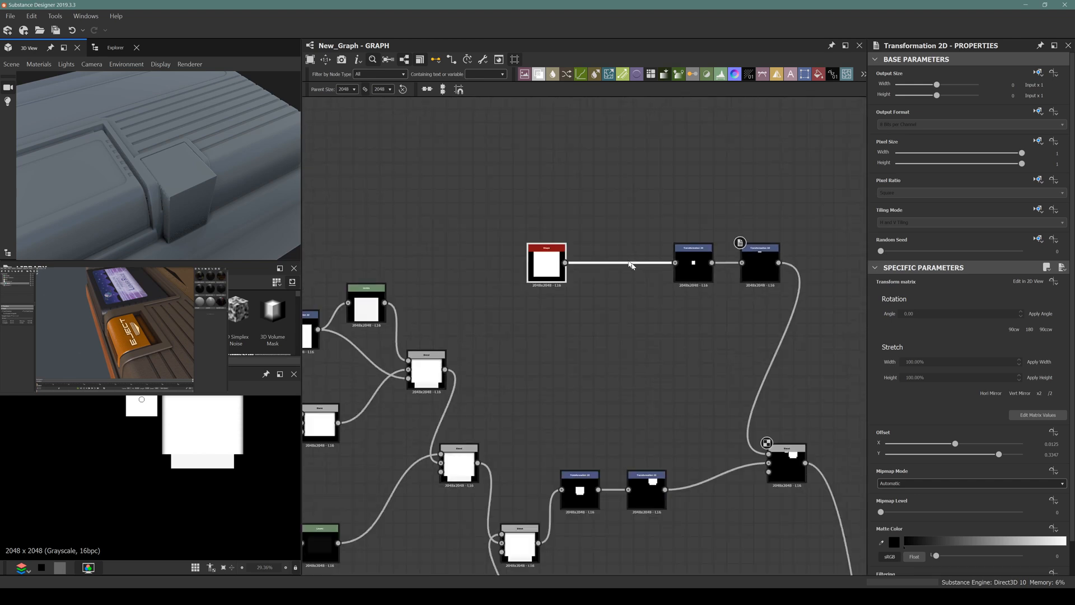
Step: Shift the eject button square downward with its second Transformation 2D to an Offset Y of about 0.306
{"action": "scroll", "coordinate": [538, 303], "scroll_direction": "up", "scroll_amount": 5}
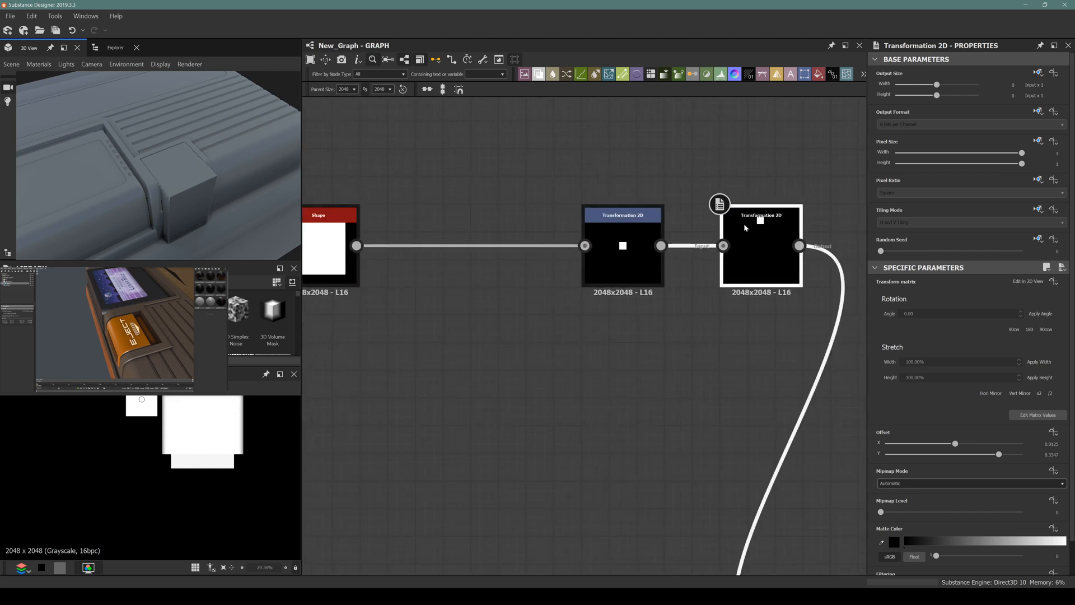
{"action": "scroll", "coordinate": [123, 417], "scroll_direction": "up", "scroll_amount": 4}
{"action": "left_click_drag", "start_coordinate": [122, 416], "coordinate": [116, 448]}
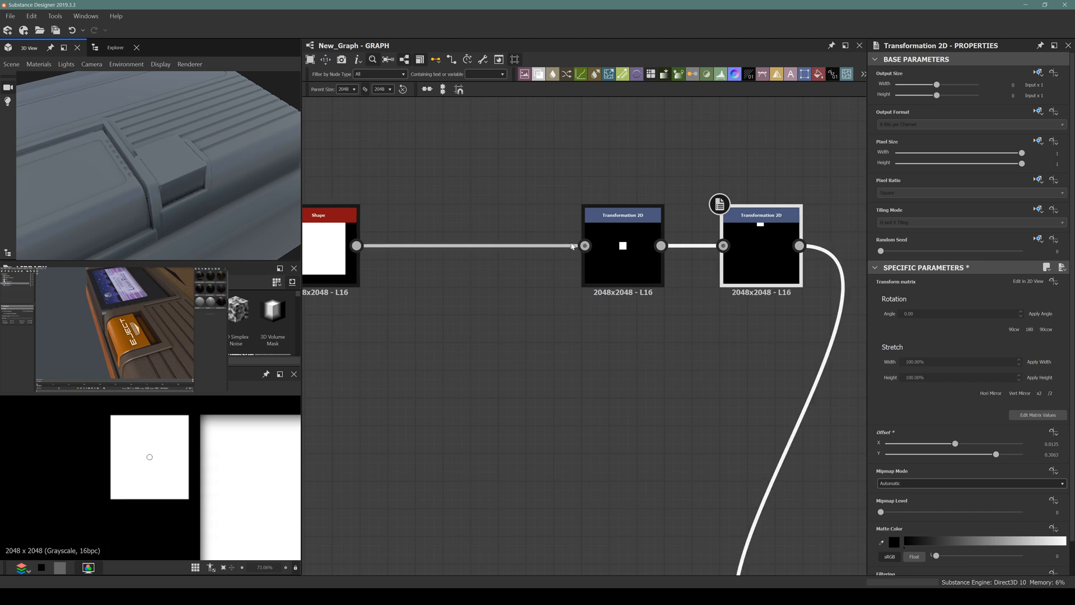
{"action": "middle_click_drag", "start_coordinate": [429, 248], "coordinate": [596, 261]}
{"action": "scroll", "coordinate": [517, 260], "scroll_direction": "down", "scroll_amount": 5}
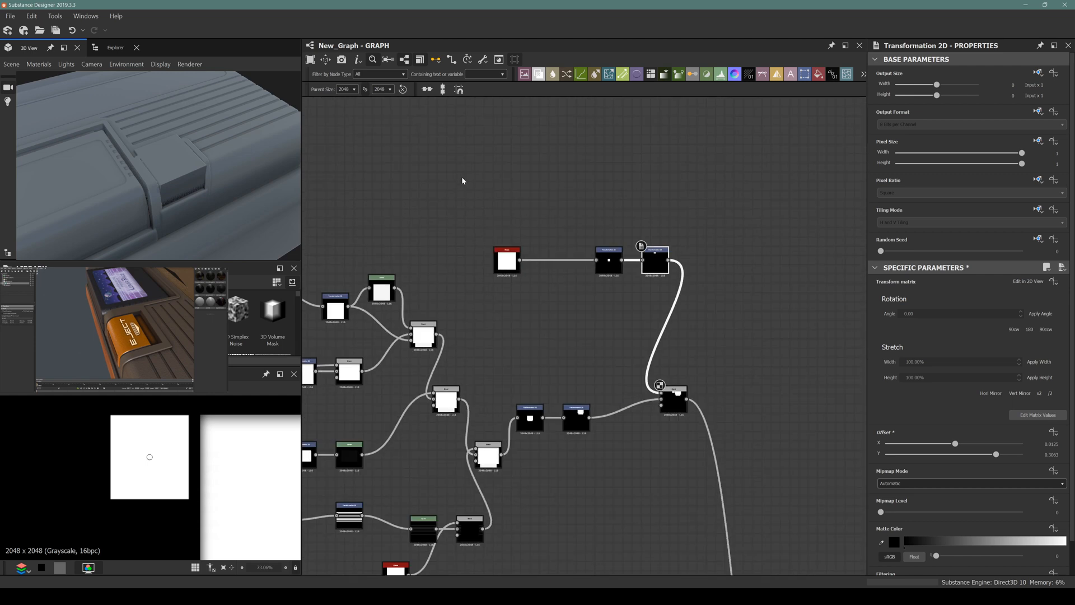
{"action": "left_click_drag", "start_coordinate": [463, 181], "coordinate": [625, 262]}
{"action": "scroll", "coordinate": [713, 160], "scroll_direction": "up", "scroll_amount": 8}
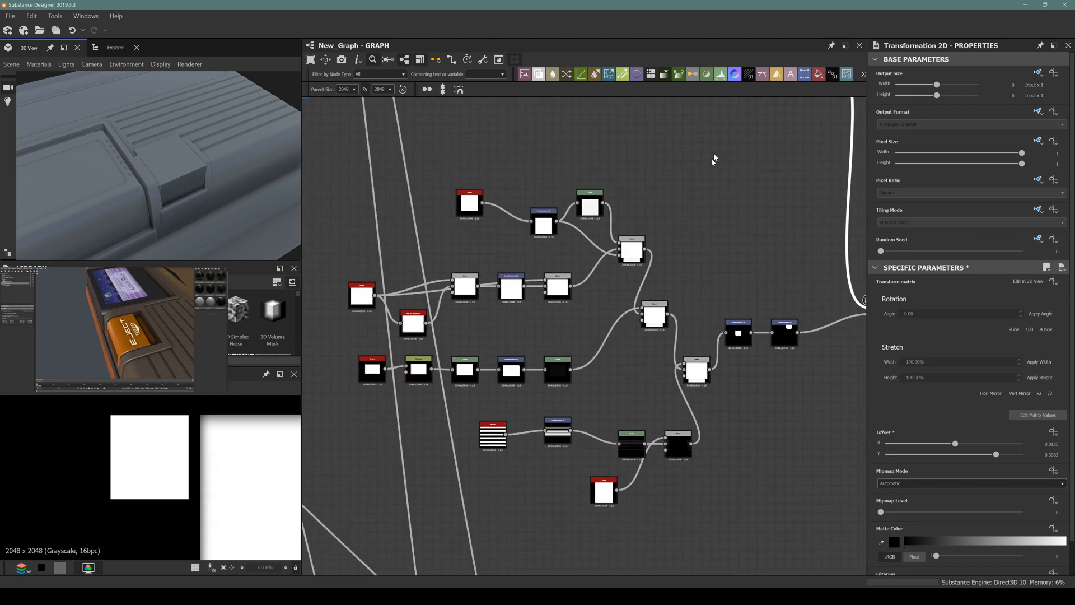
{"action": "scroll", "coordinate": [396, 344], "scroll_direction": "up", "scroll_amount": 2}
{"action": "left_click", "coordinate": [395, 336]}
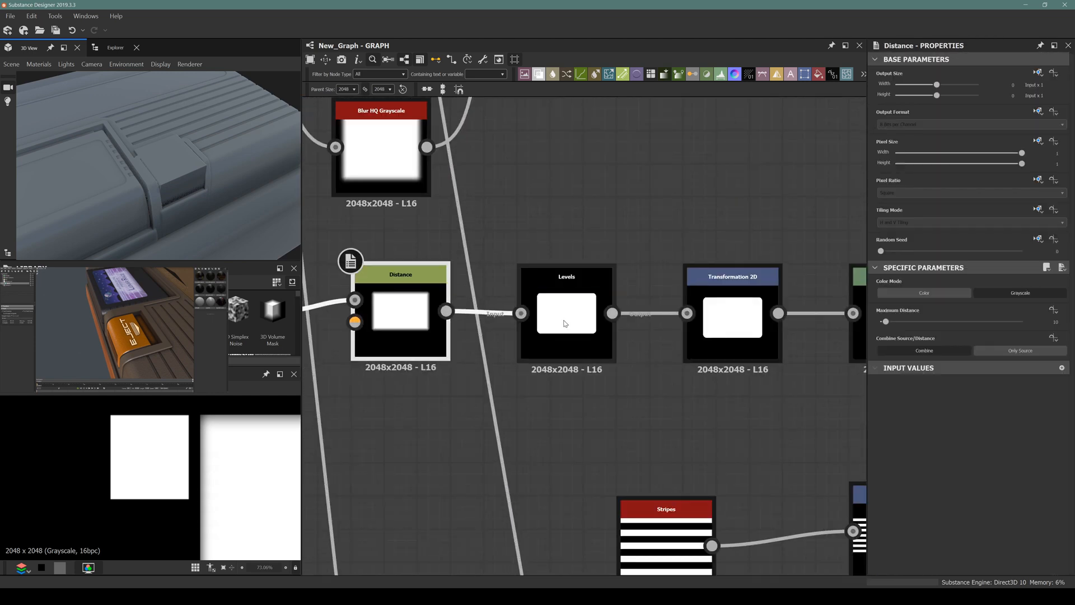
{"action": "scroll", "coordinate": [602, 334], "scroll_direction": "down", "scroll_amount": 4}
{"action": "left_click", "coordinate": [494, 364]}
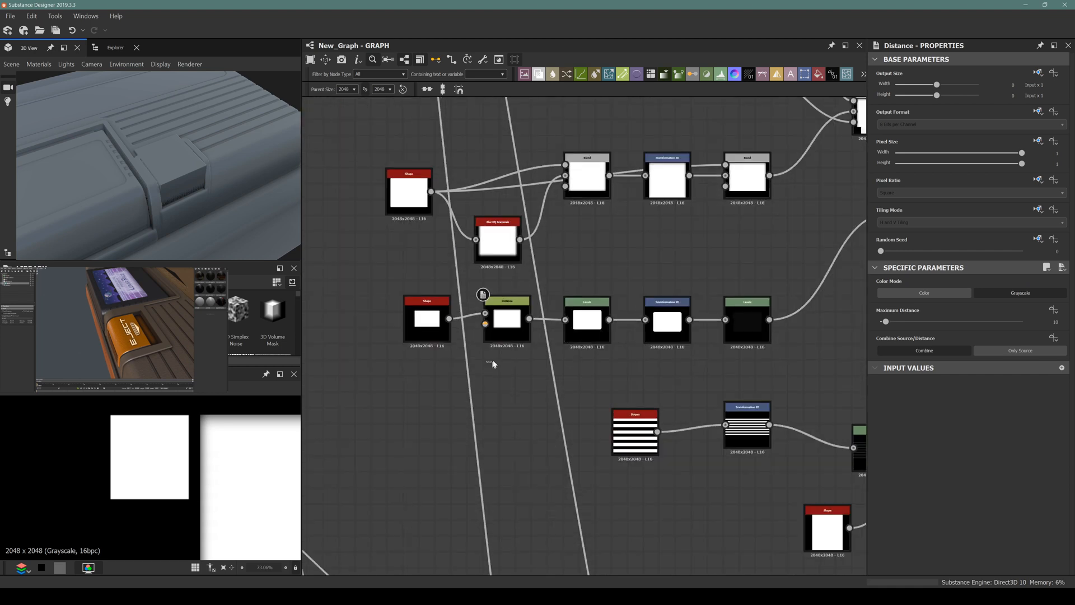
{"action": "left_click", "coordinate": [498, 319]}
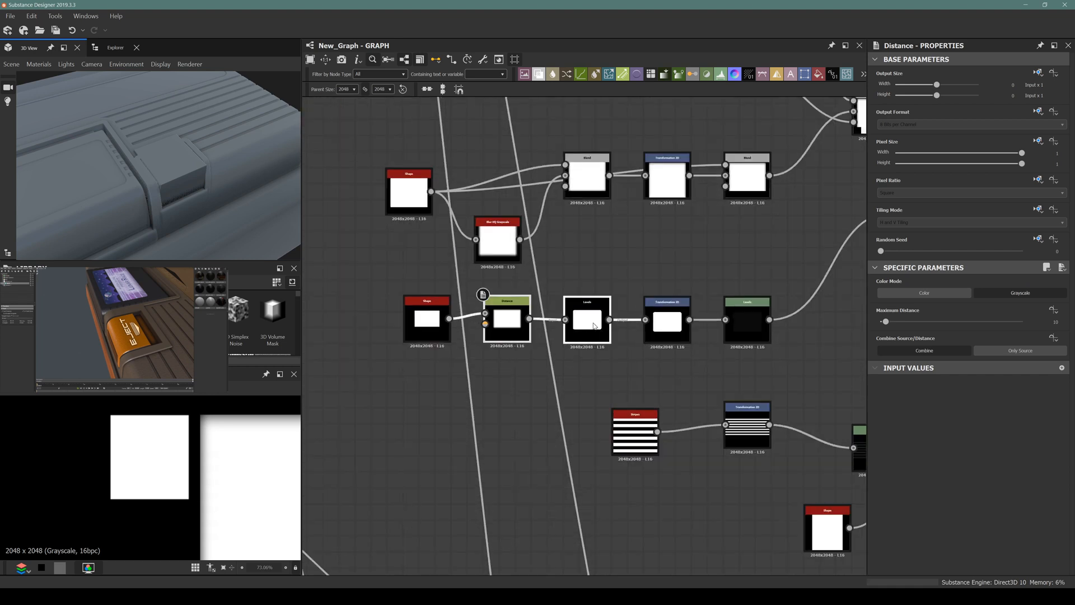
{"action": "scroll", "coordinate": [594, 325], "scroll_direction": "down", "scroll_amount": 3}
Step: Copy the cartridge body's Blur HQ Grayscale and Multiply Blend nodes and paste them above the eject button chain
{"action": "scroll", "coordinate": [588, 283], "scroll_direction": "up", "scroll_amount": 5}
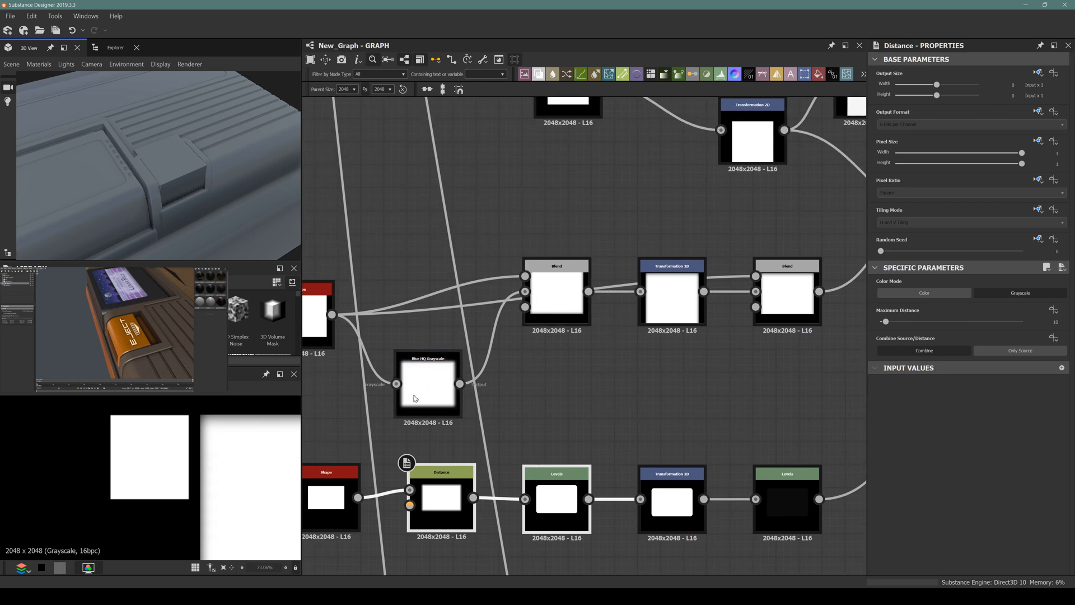
{"action": "left_click", "coordinate": [425, 383]}
{"action": "scroll", "coordinate": [426, 381], "scroll_direction": "down", "scroll_amount": 3}
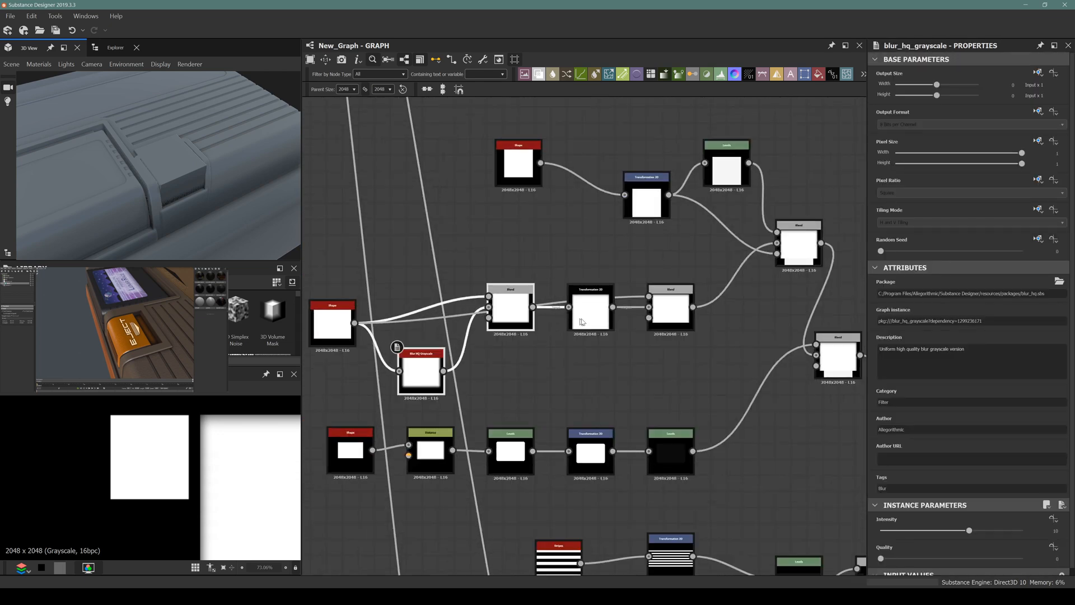
{"action": "scroll", "coordinate": [467, 366], "scroll_direction": "down", "scroll_amount": 3}
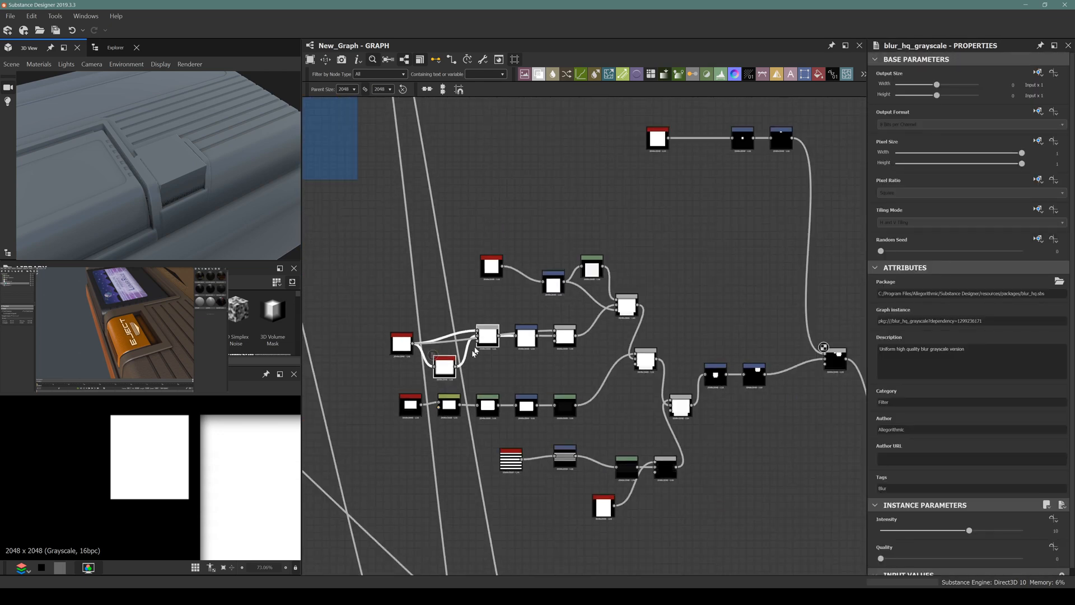
{"action": "middle_click_drag", "start_coordinate": [578, 239], "coordinate": [502, 369]}
{"action": "key", "text": "ctrl+v"}
{"action": "left_click_drag", "start_coordinate": [605, 318], "coordinate": [649, 181]}
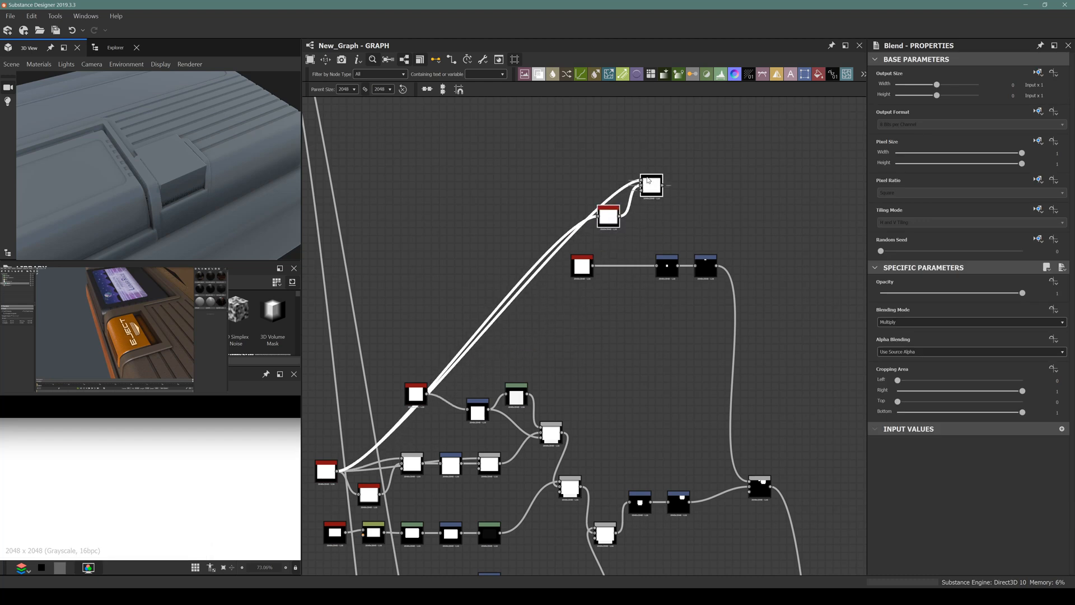
Step: Connect the eject button Shape to the pasted Blur HQ Grayscale and Blend, and route the Blend into the first Transformation 2D
{"action": "scroll", "coordinate": [646, 193], "scroll_direction": "up", "scroll_amount": 4}
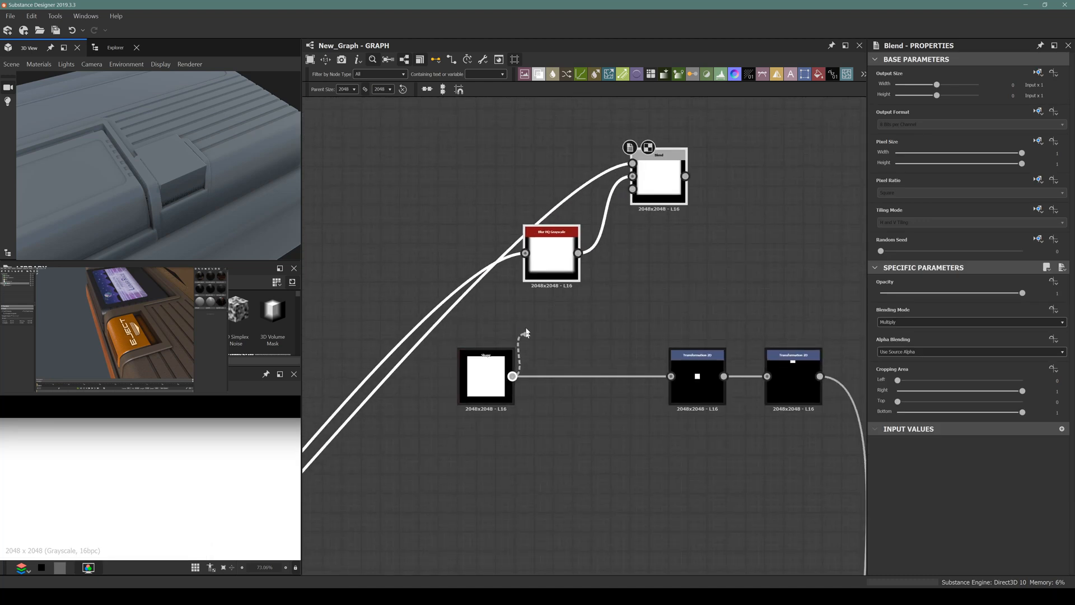
{"action": "left_click_drag", "start_coordinate": [526, 269], "coordinate": [525, 256]}
{"action": "left_click_drag", "start_coordinate": [512, 376], "coordinate": [632, 163]}
{"action": "left_click_drag", "start_coordinate": [701, 332], "coordinate": [671, 377]}
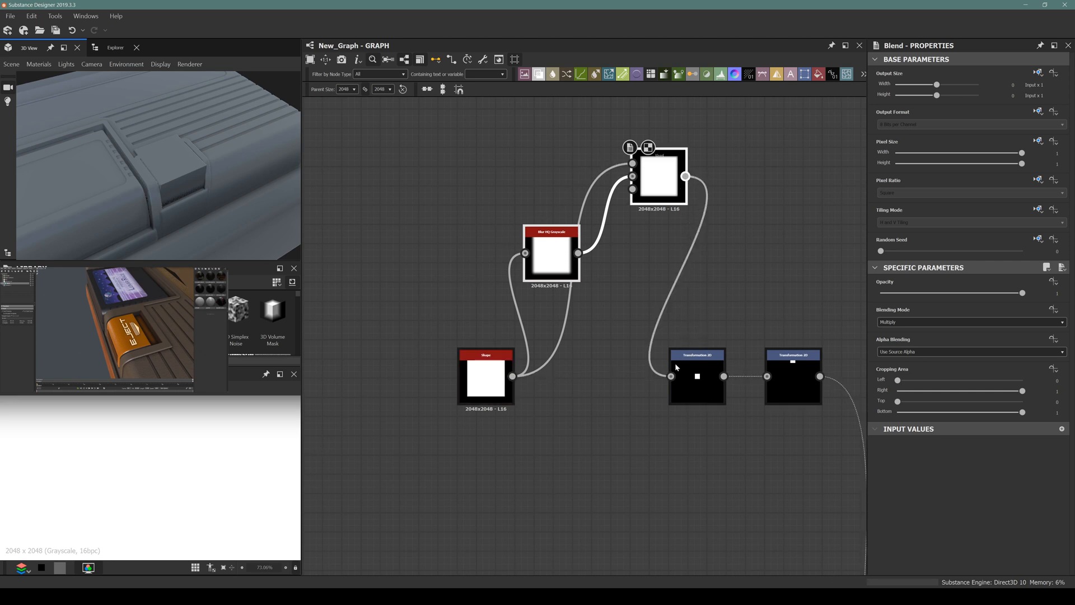
Step: Move the eject button's Shape node up beside its Blur HQ Grayscale and Blend nodes to tidy the chain
{"action": "left_click_drag", "start_coordinate": [246, 183], "coordinate": [177, 184]}
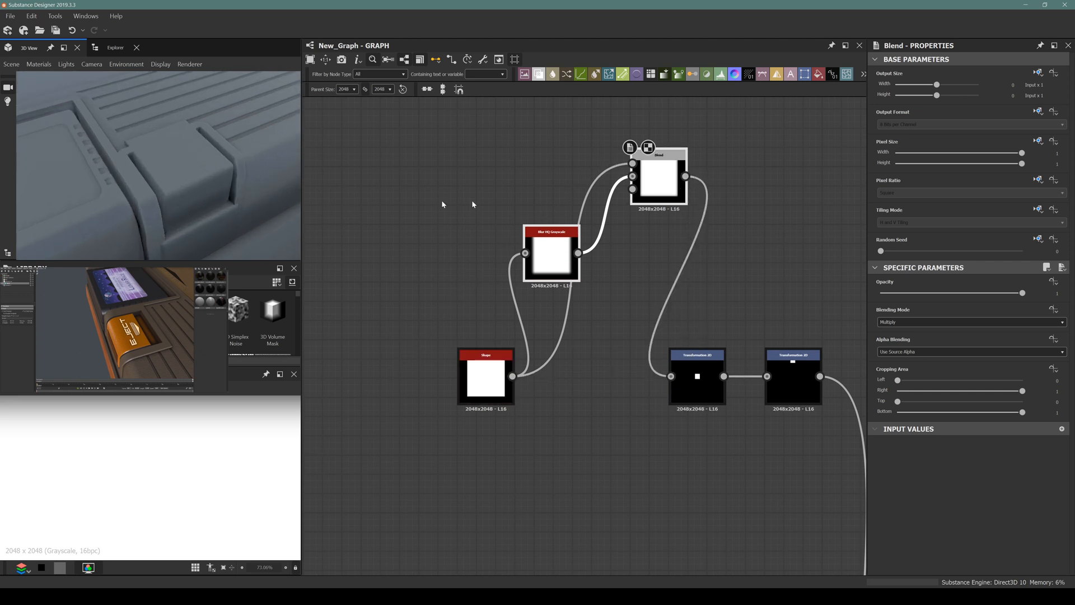
{"action": "middle_click_drag", "start_coordinate": [582, 204], "coordinate": [552, 169]}
{"action": "mouse_move", "coordinate": [517, 222]}
{"action": "left_mouse_down"}
{"action": "mouse_move", "coordinate": [556, 259]}
{"action": "mouse_move", "coordinate": [510, 241]}
{"action": "left_mouse_up"}
{"action": "left_click", "coordinate": [399, 315]}
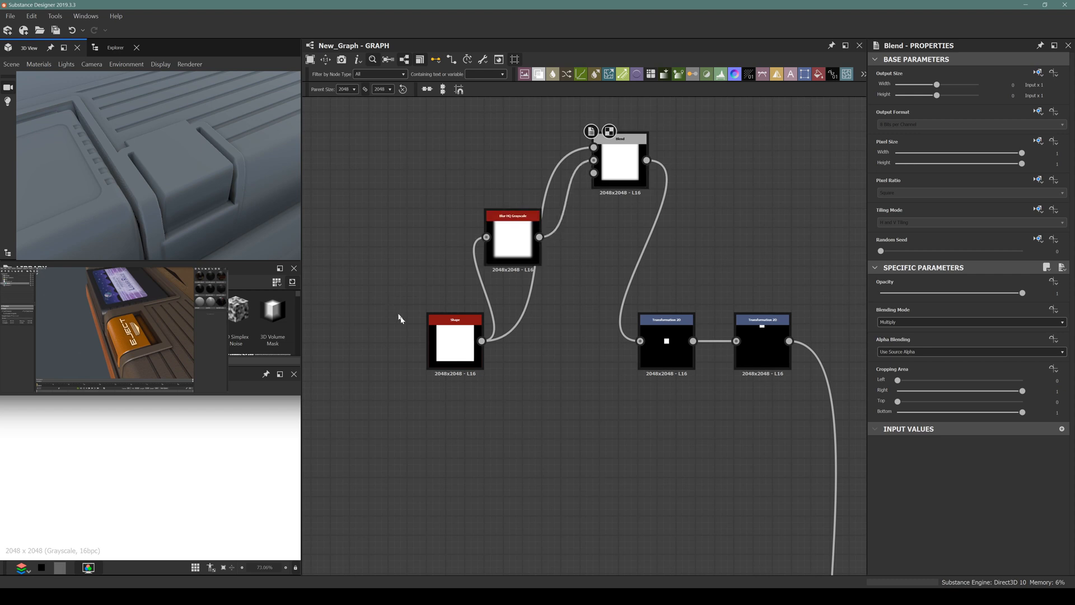
{"action": "left_click_drag", "start_coordinate": [448, 330], "coordinate": [372, 170]}
{"action": "middle_click_drag", "start_coordinate": [650, 355], "coordinate": [708, 392]}
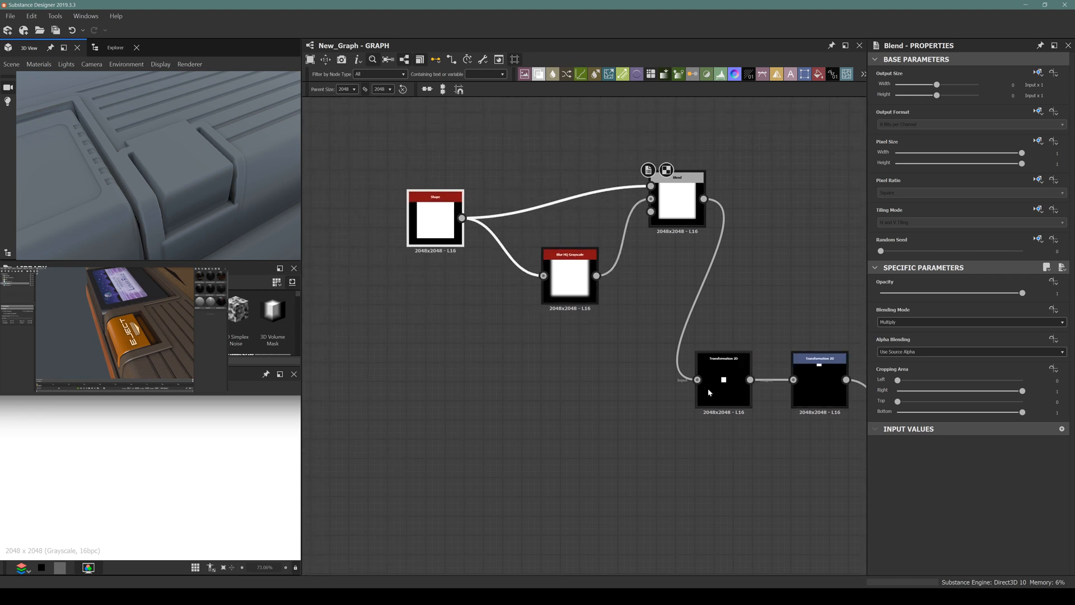
Step: Stretch the eject button's first Transformation 2D to 110% in both width and height
{"action": "left_click_drag", "start_coordinate": [709, 393], "coordinate": [709, 392]}
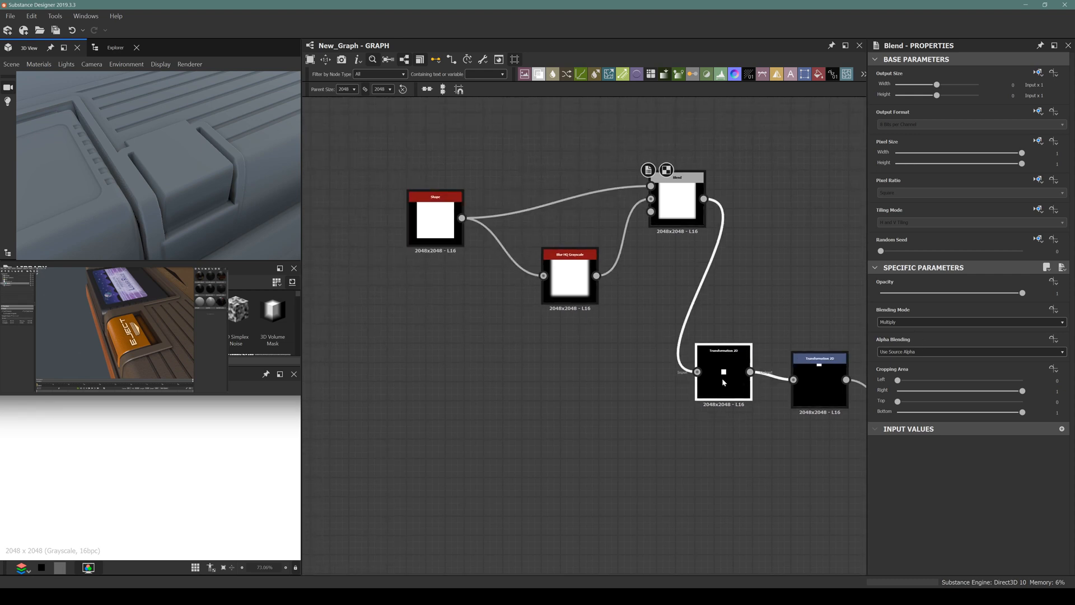
{"action": "left_click", "coordinate": [722, 382]}
{"action": "left_click", "coordinate": [925, 362]}
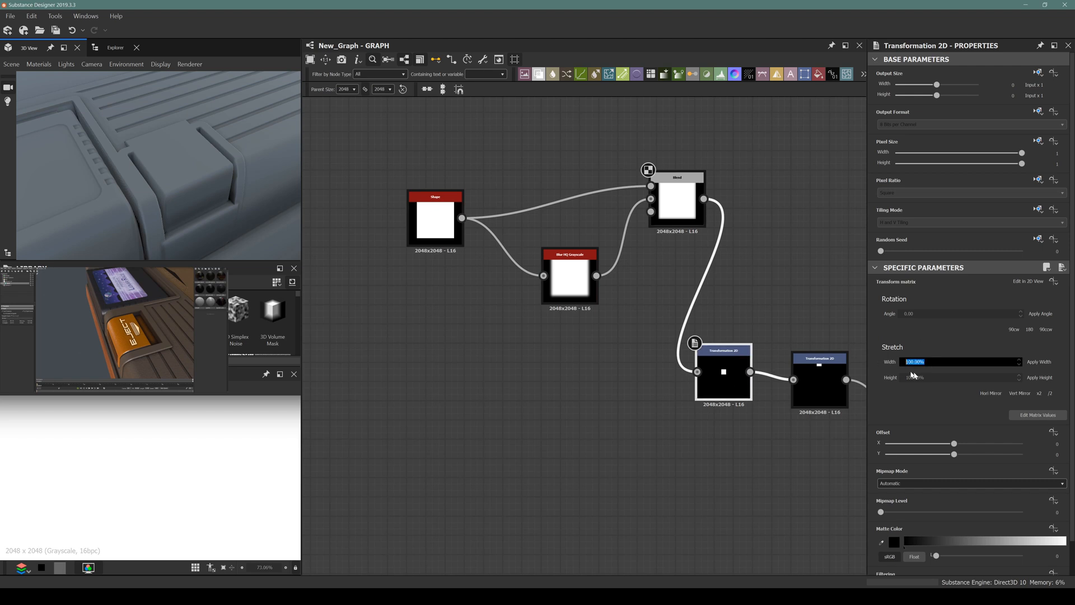
{"action": "left_click", "coordinate": [921, 378]}
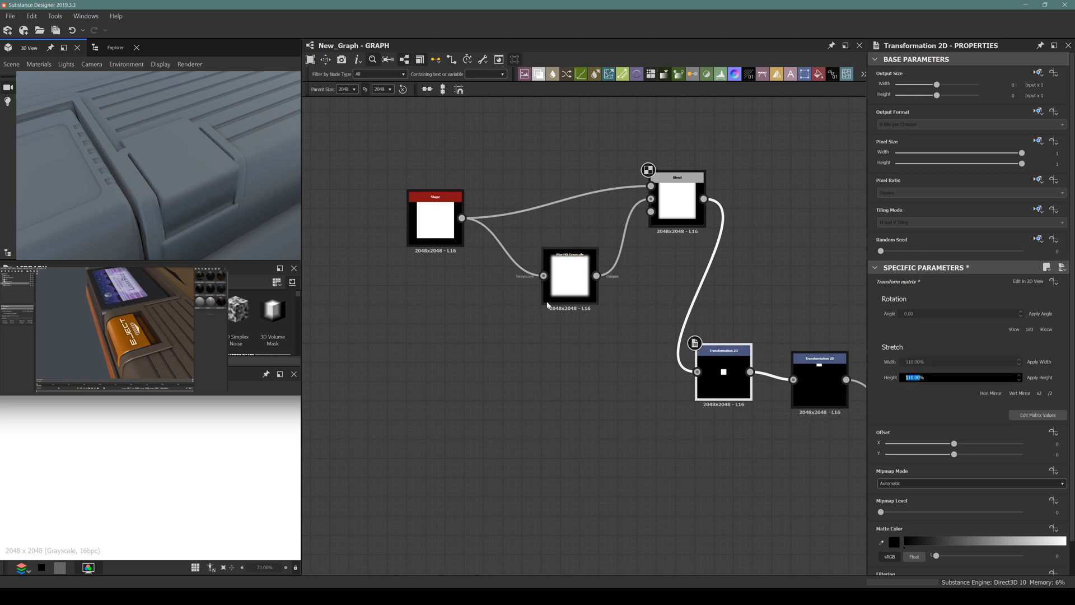
Step: Set the Intensity of the eject button's Blur HQ Grayscale to its maximum of 16
{"action": "left_click_drag", "start_coordinate": [159, 199], "coordinate": [244, 221]}
{"action": "scroll", "coordinate": [538, 205], "scroll_direction": "up", "scroll_amount": 2}
{"action": "left_click", "coordinate": [569, 315]}
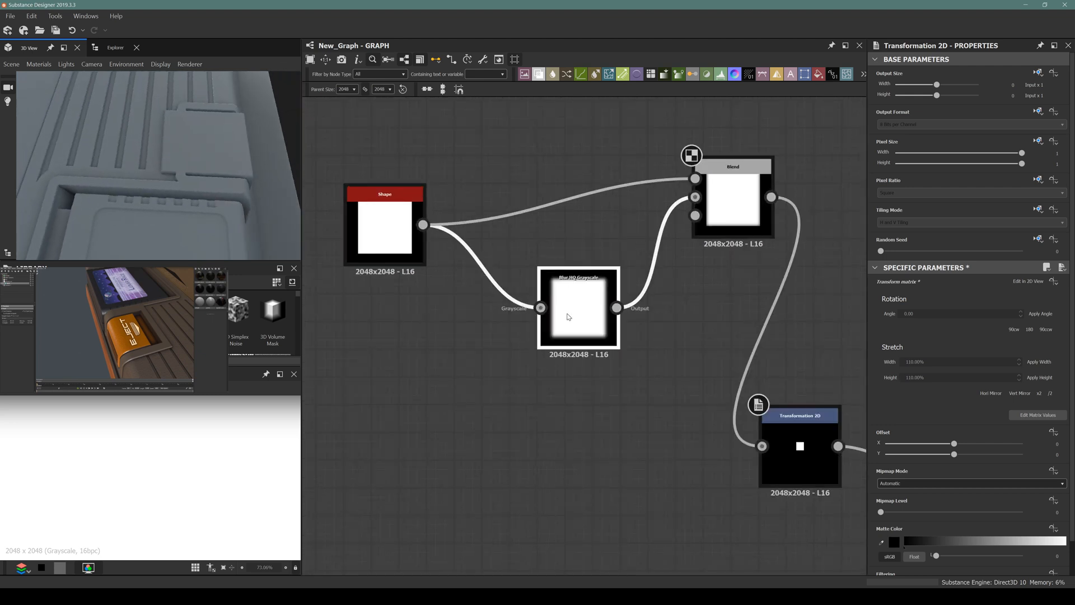
{"action": "left_click_drag", "start_coordinate": [970, 531], "coordinate": [1023, 531]}
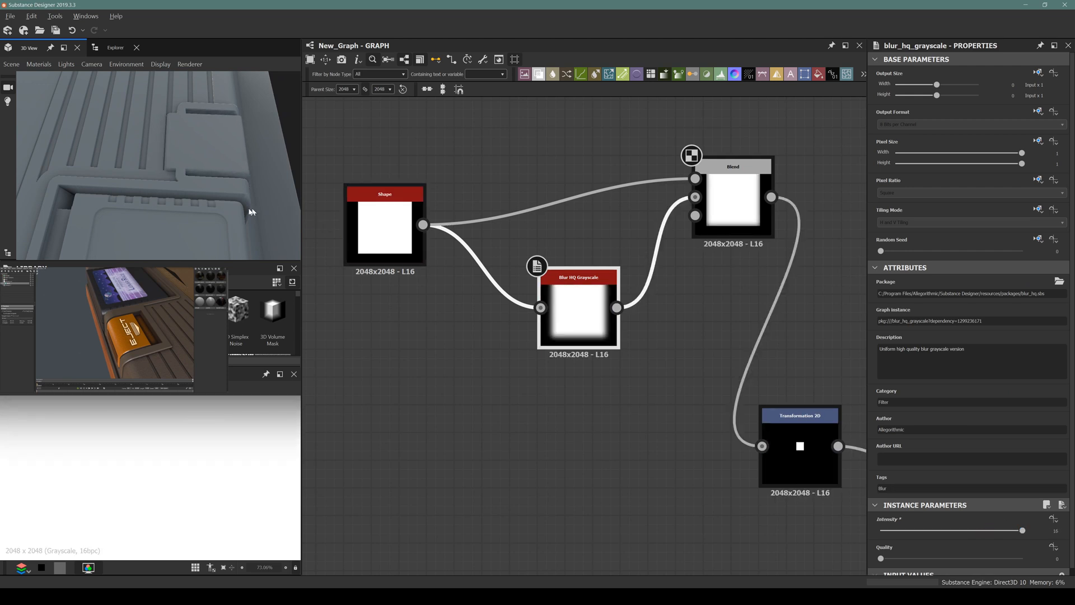
{"action": "left_click_drag", "start_coordinate": [252, 211], "coordinate": [207, 173]}
Step: Insert a Levels node between the eject button's Blur HQ Grayscale and Blend, and shift its input midtone slightly toward black
{"action": "scroll", "coordinate": [670, 212], "scroll_direction": "down", "scroll_amount": 2}
{"action": "scroll", "coordinate": [669, 213], "scroll_direction": "down", "scroll_amount": 2}
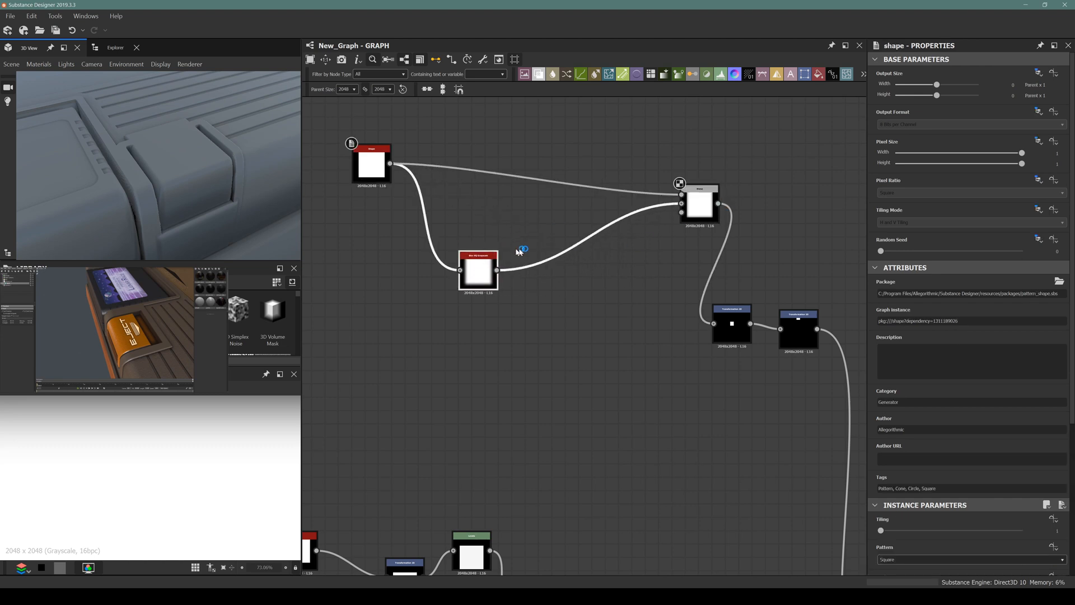
{"action": "scroll", "coordinate": [518, 252], "scroll_direction": "up", "scroll_amount": 3}
{"action": "key", "text": "space"}
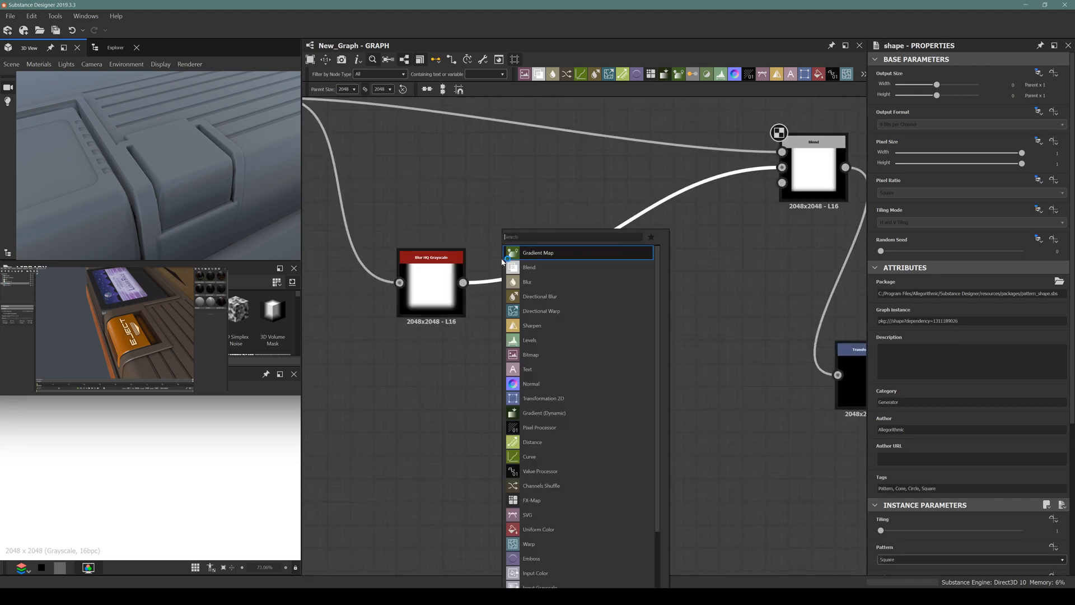
{"action": "type", "text": "levels"}
{"action": "key", "text": "Return"}
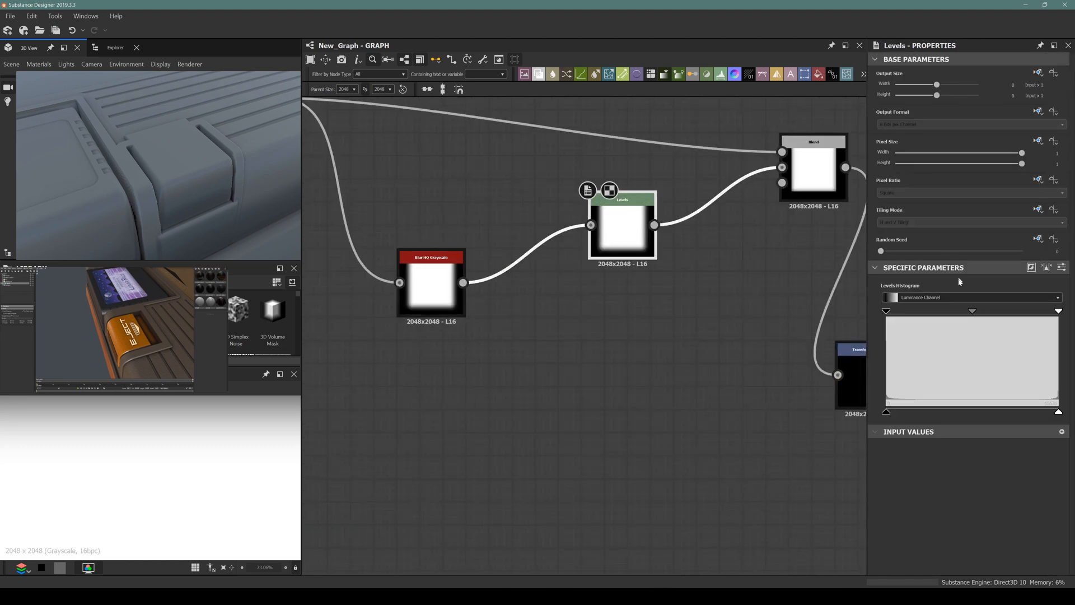
{"action": "mouse_move", "coordinate": [977, 314]}
{"action": "left_mouse_down"}
{"action": "mouse_move", "coordinate": [1000, 315]}
{"action": "mouse_move", "coordinate": [937, 320]}
{"action": "mouse_move", "coordinate": [980, 311]}
{"action": "mouse_move", "coordinate": [956, 318]}
{"action": "left_mouse_up"}
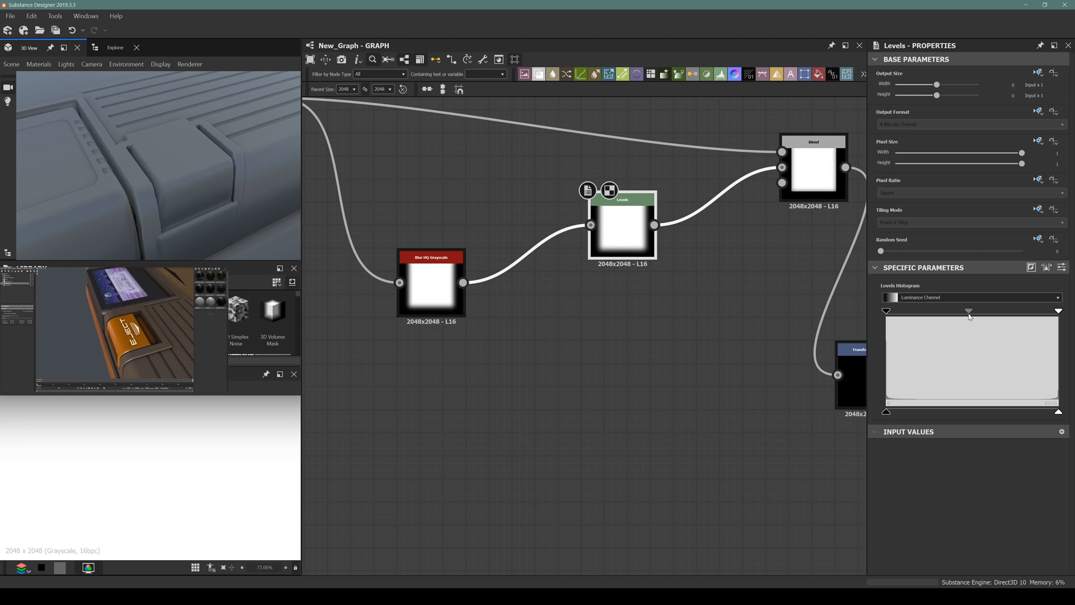
Step: Set the eject button Shape's Size X to 1
{"action": "scroll", "coordinate": [665, 284], "scroll_direction": "down", "scroll_amount": 3}
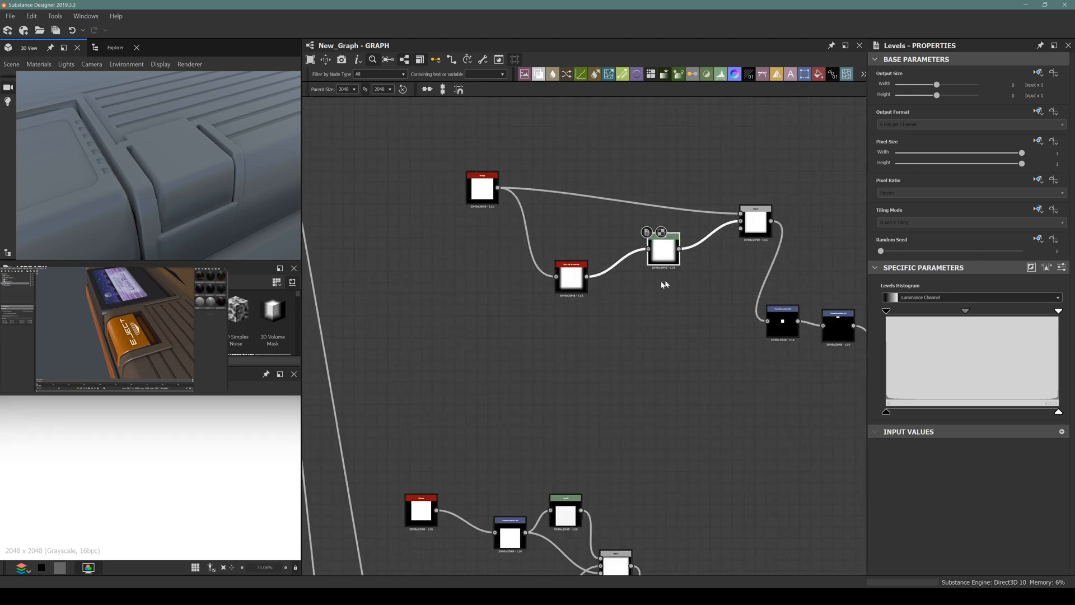
{"action": "left_click_drag", "start_coordinate": [468, 194], "coordinate": [470, 201]}
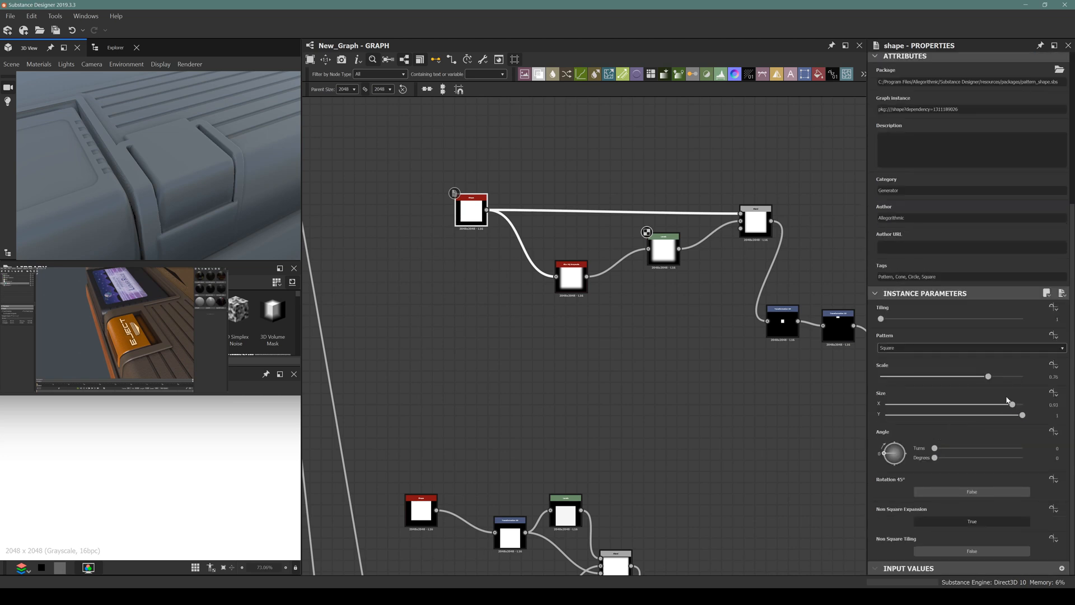
{"action": "left_click_drag", "start_coordinate": [1012, 404], "coordinate": [1033, 399]}
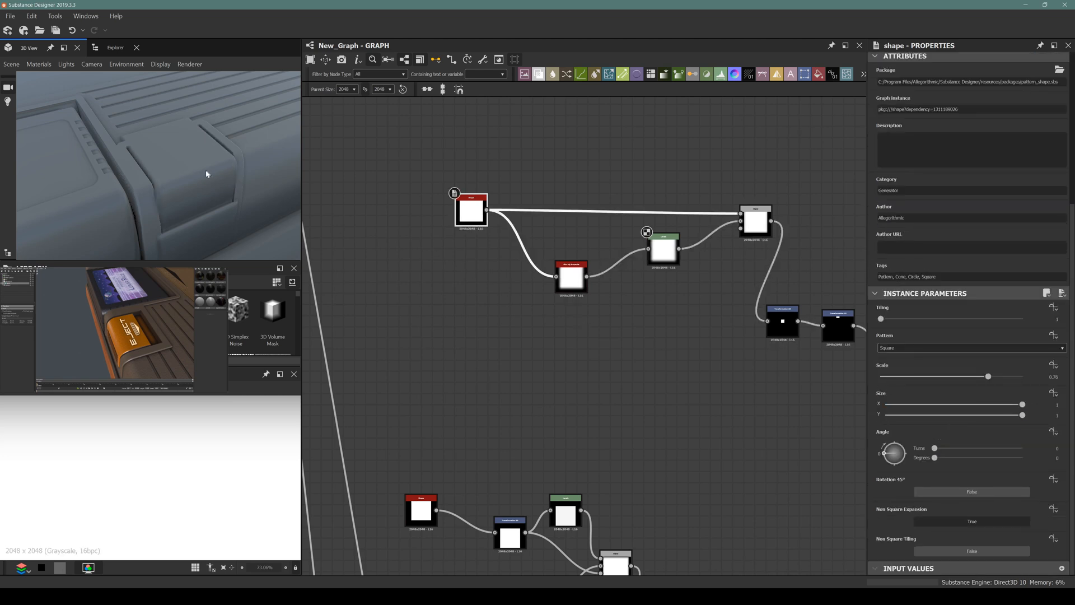
{"action": "mouse_move", "coordinate": [204, 169]}
{"action": "left_mouse_down"}
{"action": "mouse_move", "coordinate": [192, 168]}
{"action": "mouse_move", "coordinate": [209, 204]}
{"action": "mouse_move", "coordinate": [202, 175]}
{"action": "left_mouse_up"}
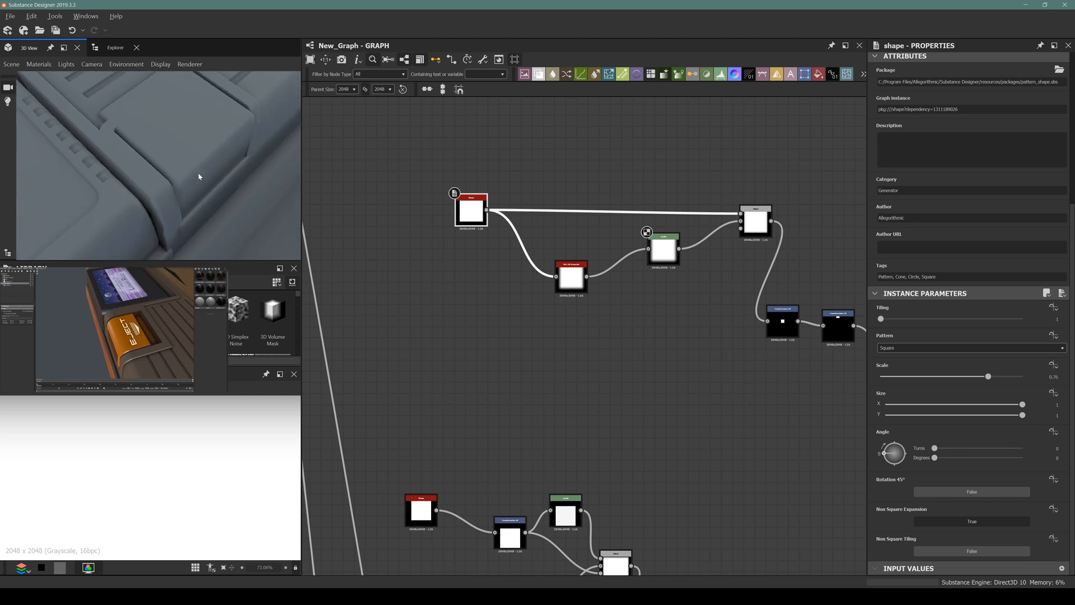
Step: Raise Quality to 1 on the Blur HQ Grayscale nodes of both the eject button and the cartridge body
{"action": "scroll", "coordinate": [605, 290], "scroll_direction": "up", "scroll_amount": 3}
{"action": "left_click", "coordinate": [534, 273]}
{"action": "left_click_drag", "start_coordinate": [534, 274], "coordinate": [516, 274]}
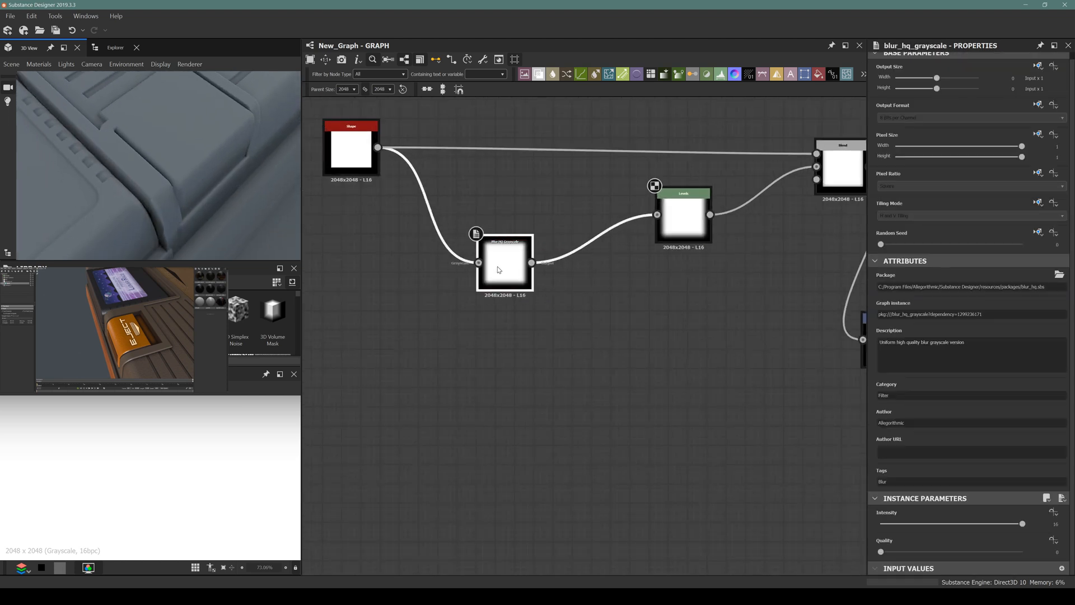
{"action": "scroll", "coordinate": [475, 233], "scroll_direction": "down", "scroll_amount": 2}
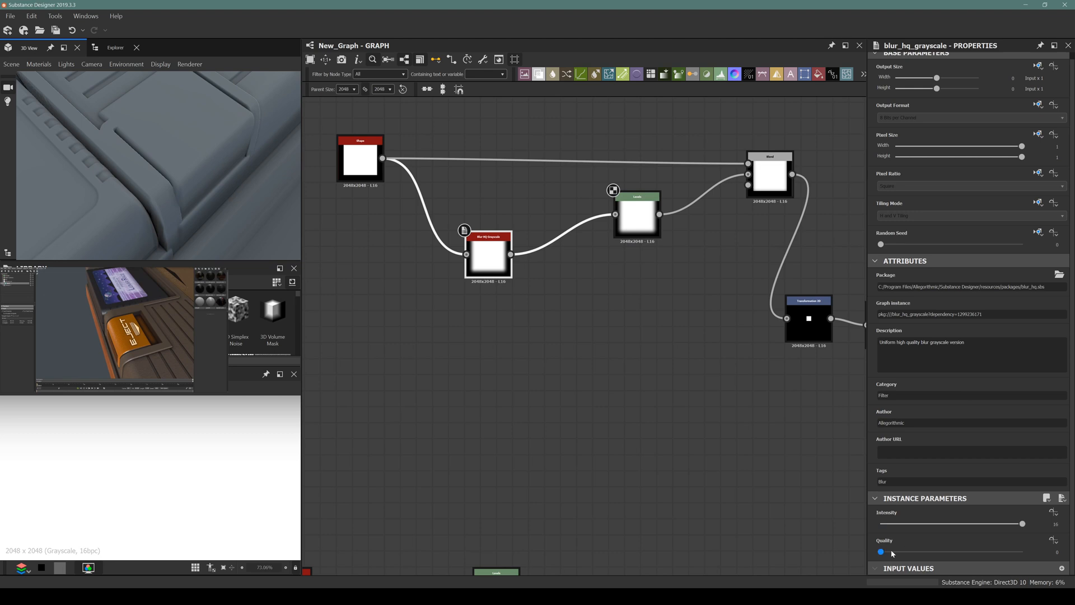
{"action": "left_click", "coordinate": [921, 553]}
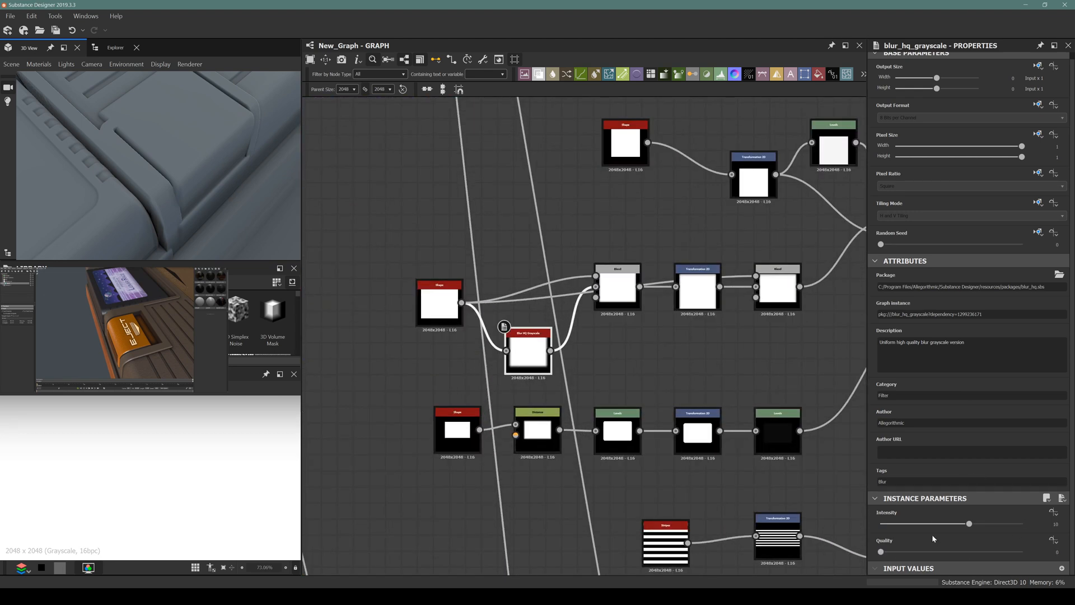
{"action": "left_click_drag", "start_coordinate": [239, 166], "coordinate": [147, 124]}
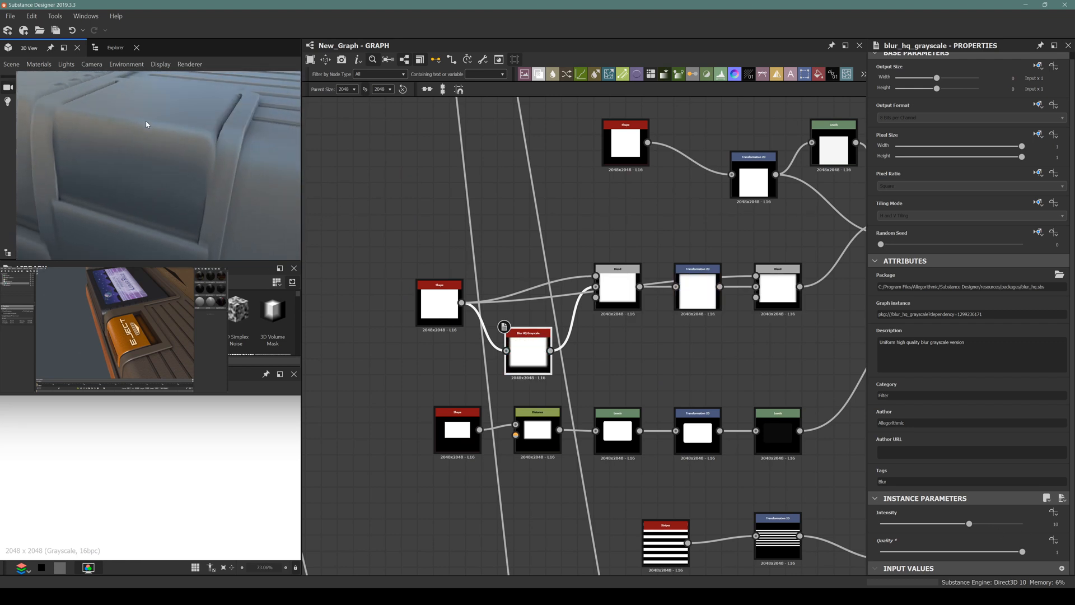
Step: Try narrowing the square Shape above the cartridge body chain to a Size X of about 0.53, and undo it
{"action": "left_click", "coordinate": [618, 146]}
{"action": "scroll", "coordinate": [1005, 510], "scroll_direction": "down", "scroll_amount": 3}
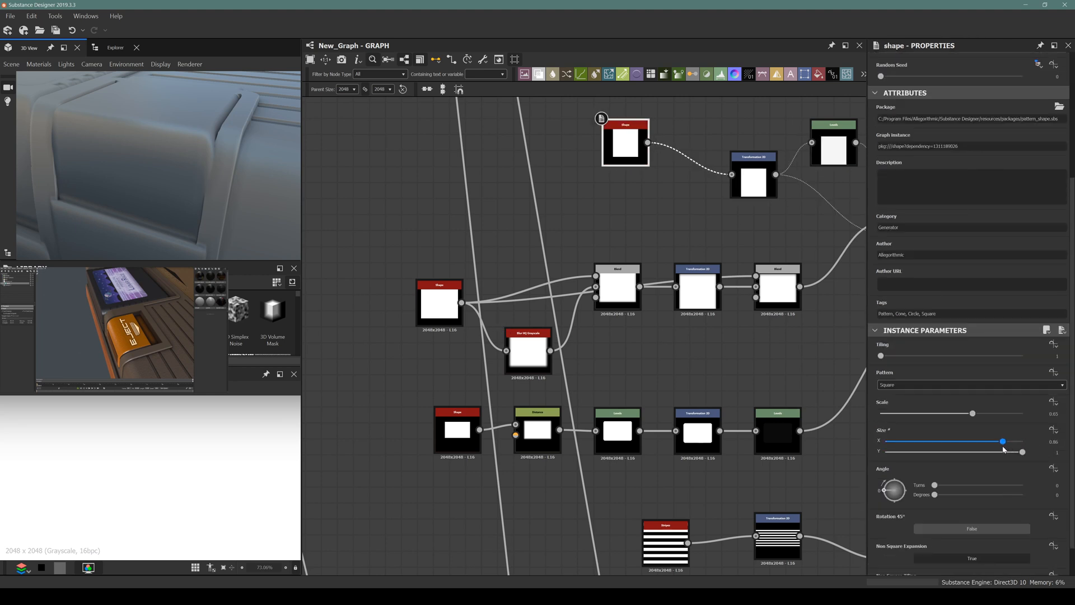
{"action": "left_click_drag", "start_coordinate": [997, 450], "coordinate": [958, 455]}
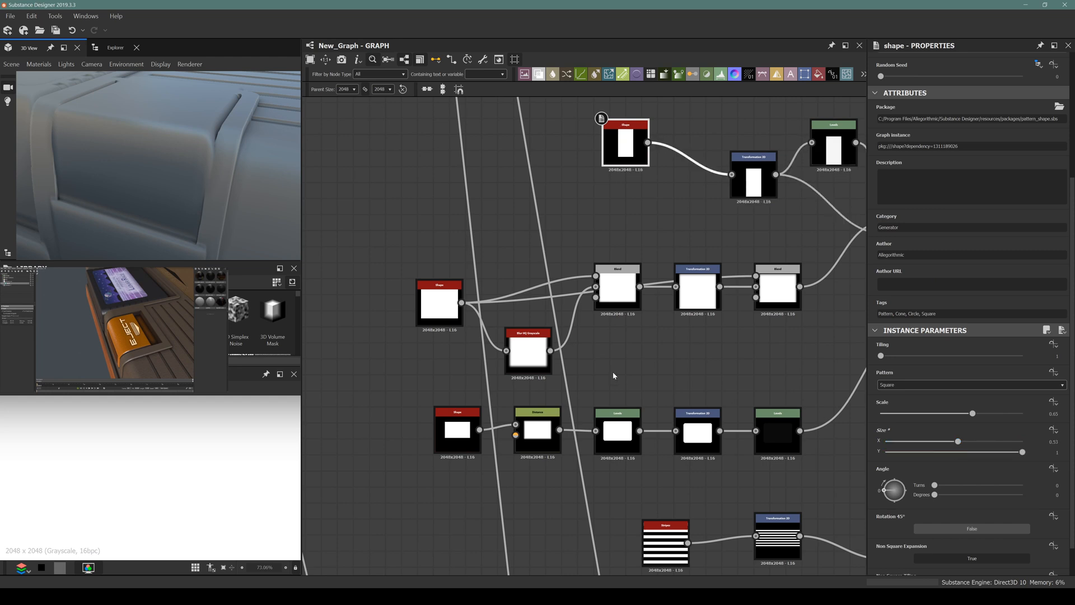
{"action": "key", "text": "ctrl+z"}
Step: Set the eject button Shape's Size X to 0.92 and try a Scale of 0.77
{"action": "scroll", "coordinate": [554, 370], "scroll_direction": "down", "scroll_amount": 5}
{"action": "middle_click_drag", "start_coordinate": [669, 135], "coordinate": [529, 262]}
{"action": "scroll", "coordinate": [530, 262], "scroll_direction": "up", "scroll_amount": 8}
{"action": "left_click", "coordinate": [316, 148]}
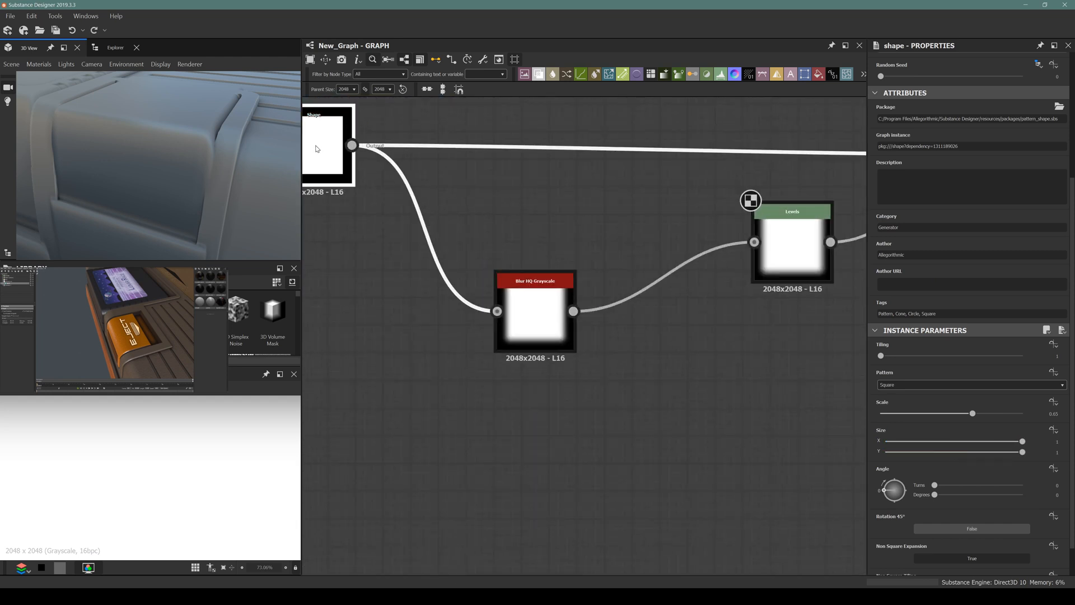
{"action": "left_click_drag", "start_coordinate": [989, 440], "coordinate": [1009, 440]}
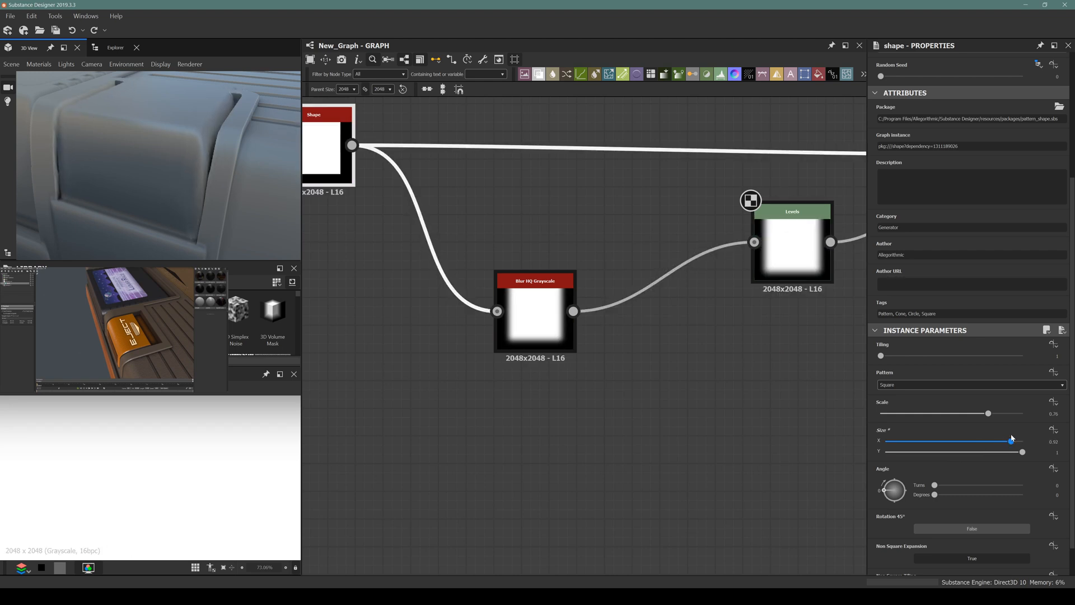
{"action": "left_click_drag", "start_coordinate": [284, 235], "coordinate": [134, 167]}
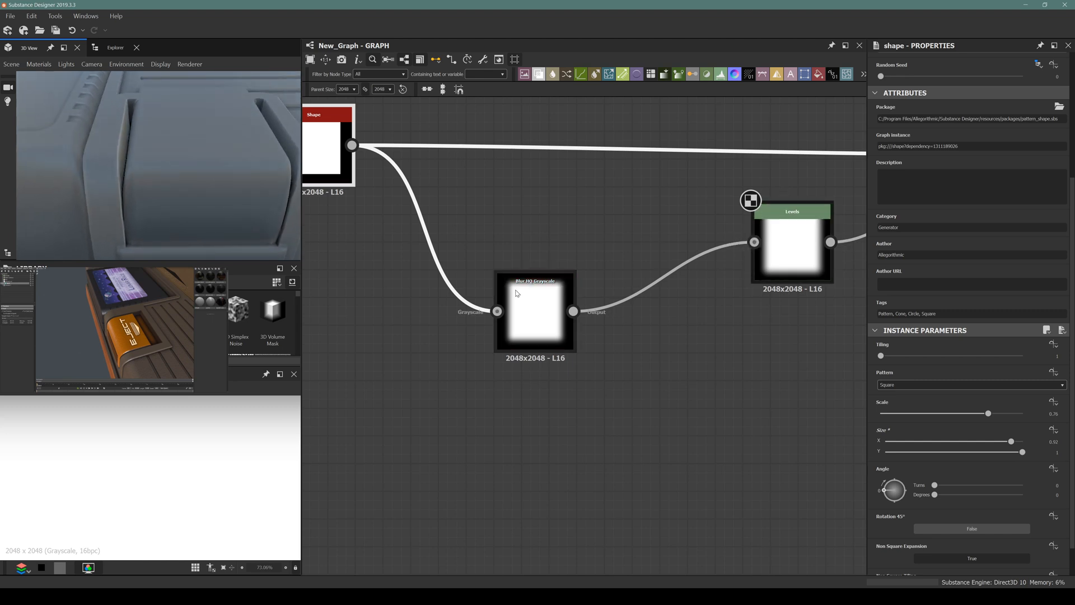
{"action": "left_click_drag", "start_coordinate": [985, 417], "coordinate": [991, 416]}
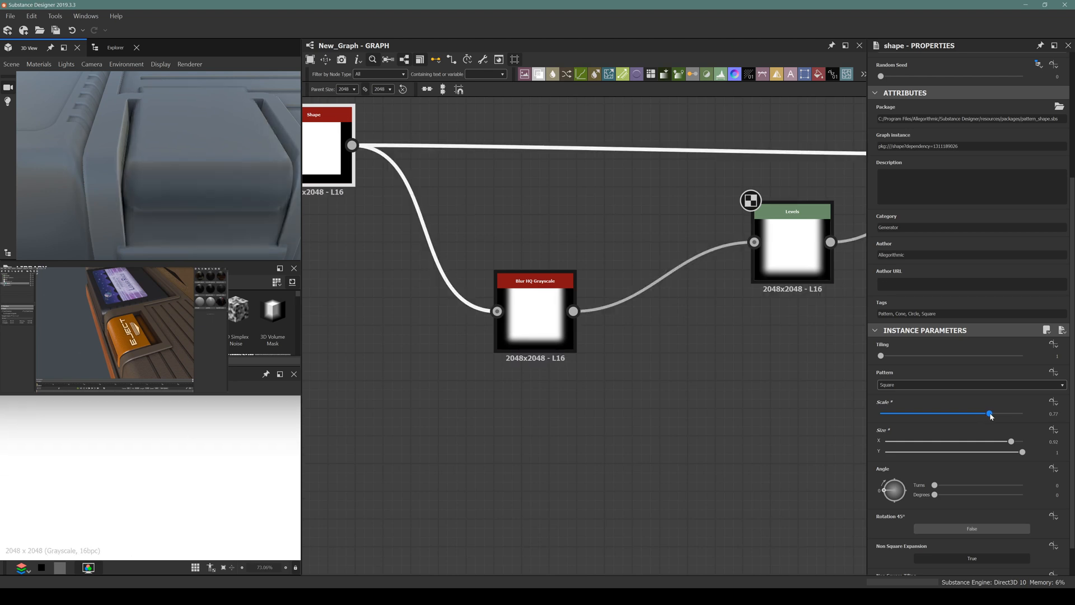
Step: Lower the Intensity of the eject button's Blur HQ Grayscale to about 13.8
{"action": "left_click", "coordinate": [535, 330]}
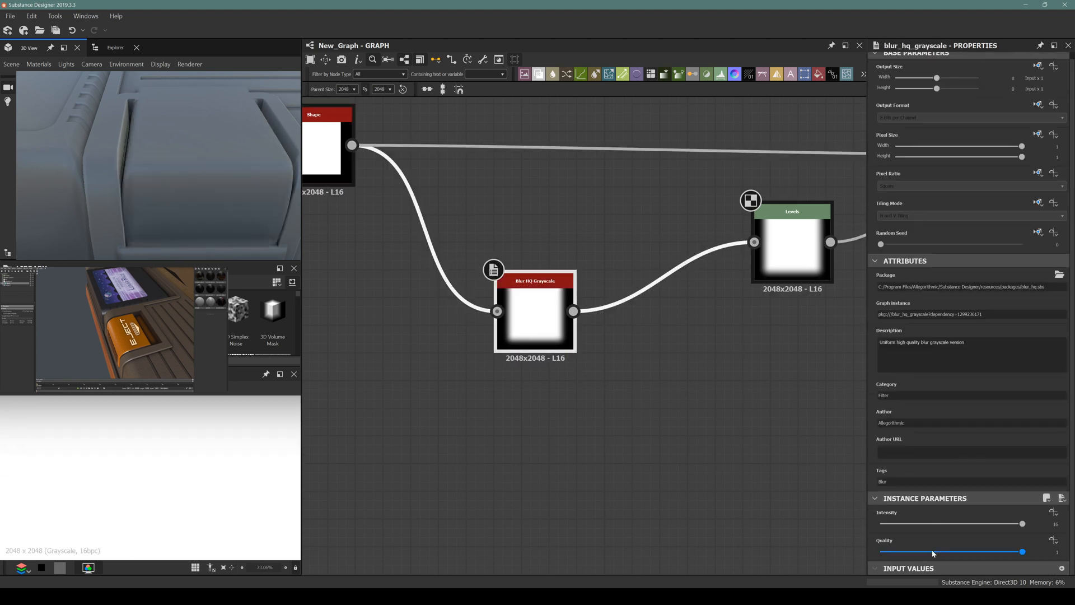
{"action": "left_click_drag", "start_coordinate": [936, 523], "coordinate": [1003, 498]}
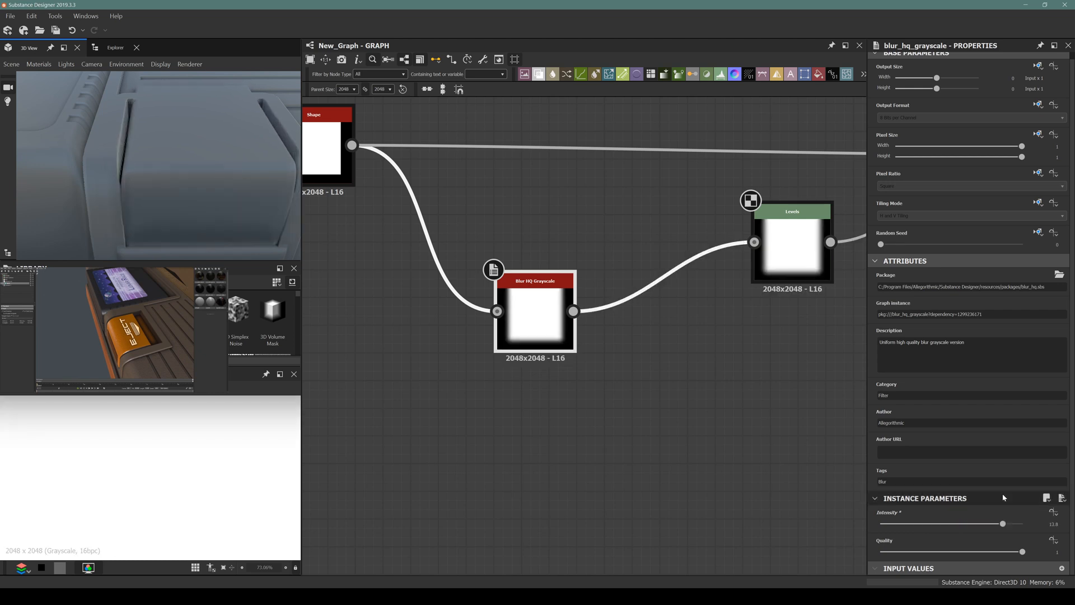
{"action": "mouse_move", "coordinate": [202, 168]}
{"action": "left_mouse_down"}
{"action": "mouse_move", "coordinate": [168, 183]}
{"action": "mouse_move", "coordinate": [168, 197]}
{"action": "mouse_move", "coordinate": [170, 156]}
{"action": "mouse_move", "coordinate": [211, 185]}
{"action": "mouse_move", "coordinate": [218, 168]}
{"action": "left_mouse_up"}
Step: Nudge the eject button with its second Transformation 2D to an Offset Y of about 0.302, undoing the excess movement
{"action": "scroll", "coordinate": [719, 231], "scroll_direction": "down", "scroll_amount": 8}
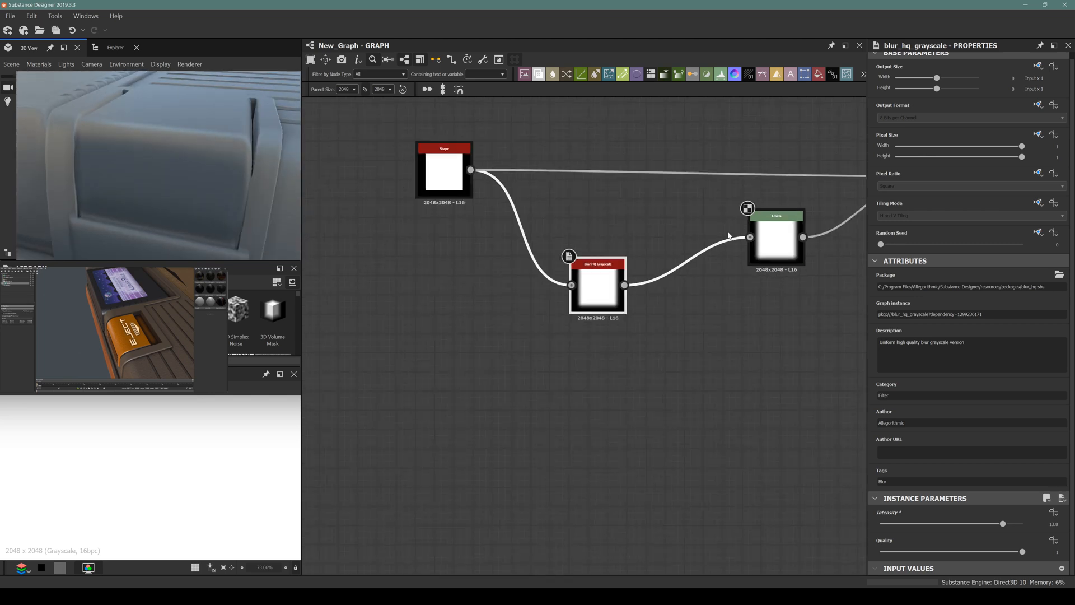
{"action": "scroll", "coordinate": [719, 231], "scroll_direction": "up", "scroll_amount": 6}
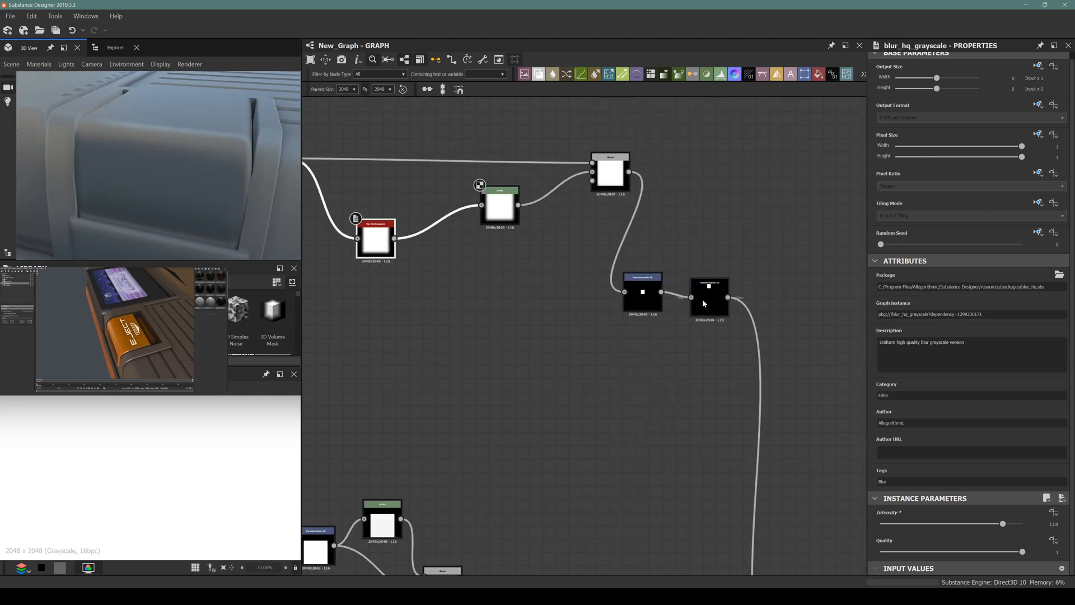
{"action": "left_click_drag", "start_coordinate": [121, 140], "coordinate": [185, 173]}
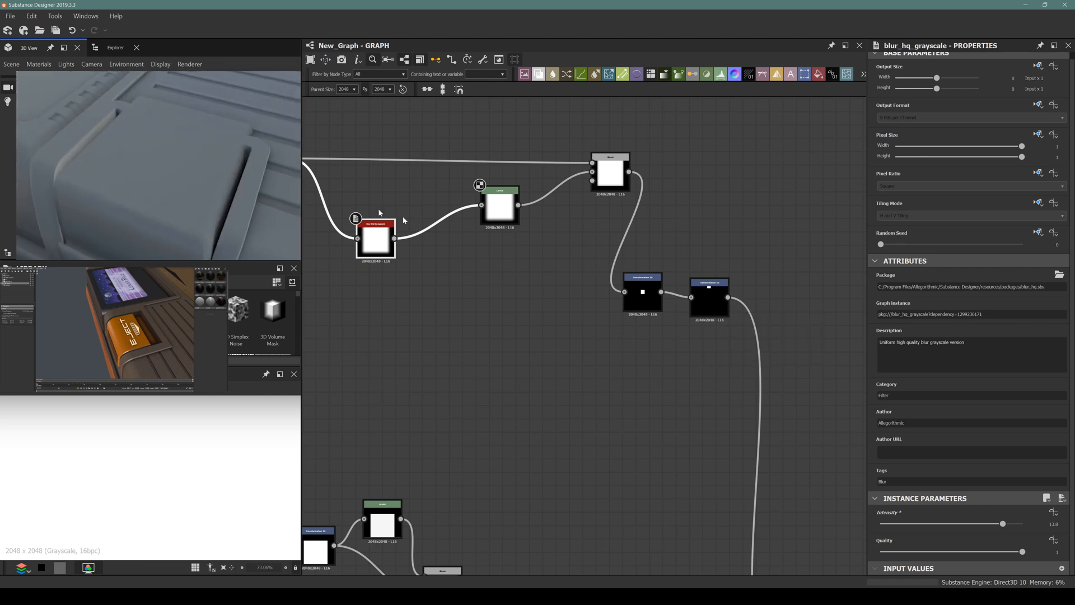
{"action": "double_click", "coordinate": [697, 315]}
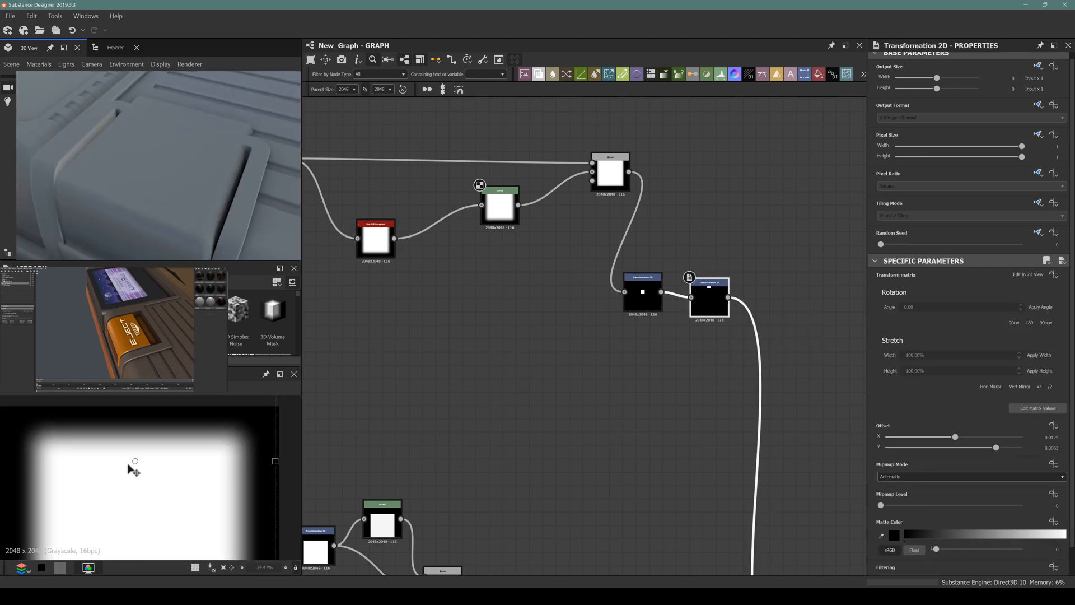
{"action": "left_click_drag", "start_coordinate": [102, 489], "coordinate": [102, 491]}
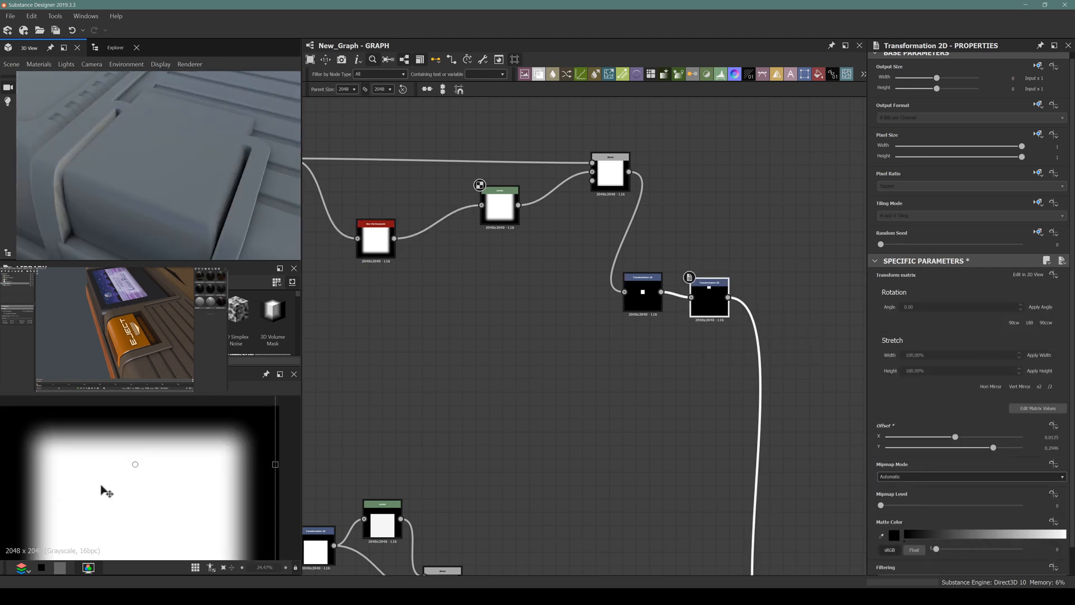
{"action": "key", "text": "ctrl+z"}
{"action": "key", "text": "ctrl+z"}
Step: Replace the Levels node between the eject button's Blur HQ Grayscale and Blend with a Curve node
{"action": "middle_click_drag", "start_coordinate": [555, 292], "coordinate": [591, 328]}
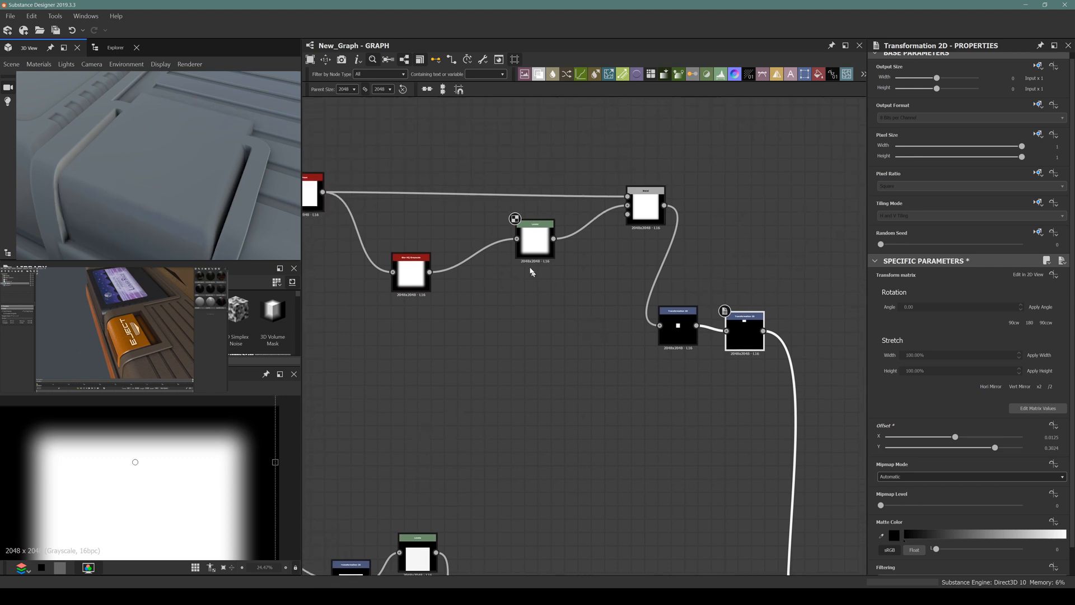
{"action": "scroll", "coordinate": [515, 272], "scroll_direction": "up", "scroll_amount": 4}
{"action": "middle_click_drag", "start_coordinate": [515, 272], "coordinate": [643, 307]}
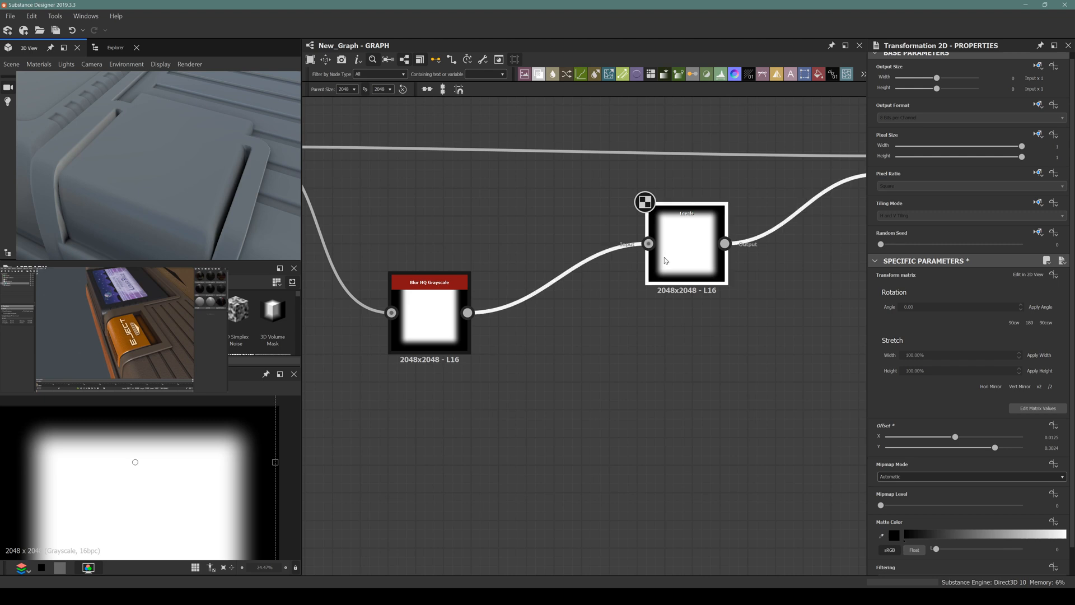
{"action": "scroll", "coordinate": [650, 261], "scroll_direction": "down", "scroll_amount": 1}
{"action": "left_click", "coordinate": [650, 261]}
{"action": "key", "text": "Delete"}
{"action": "left_click", "coordinate": [573, 297]}
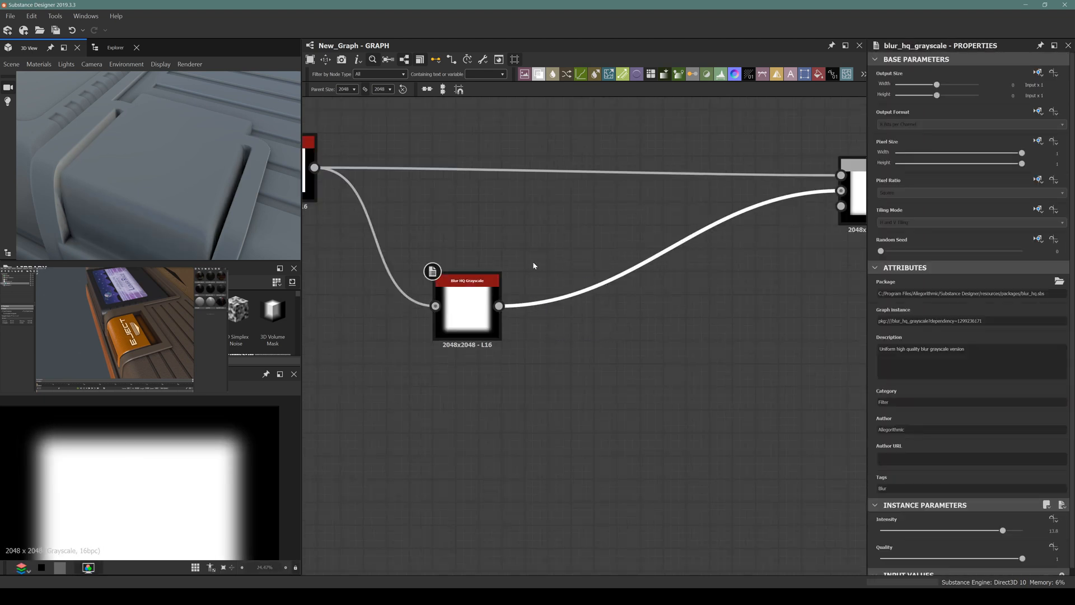
{"action": "key", "text": "space"}
{"action": "type", "text": "curv"}
{"action": "key", "text": "Return"}
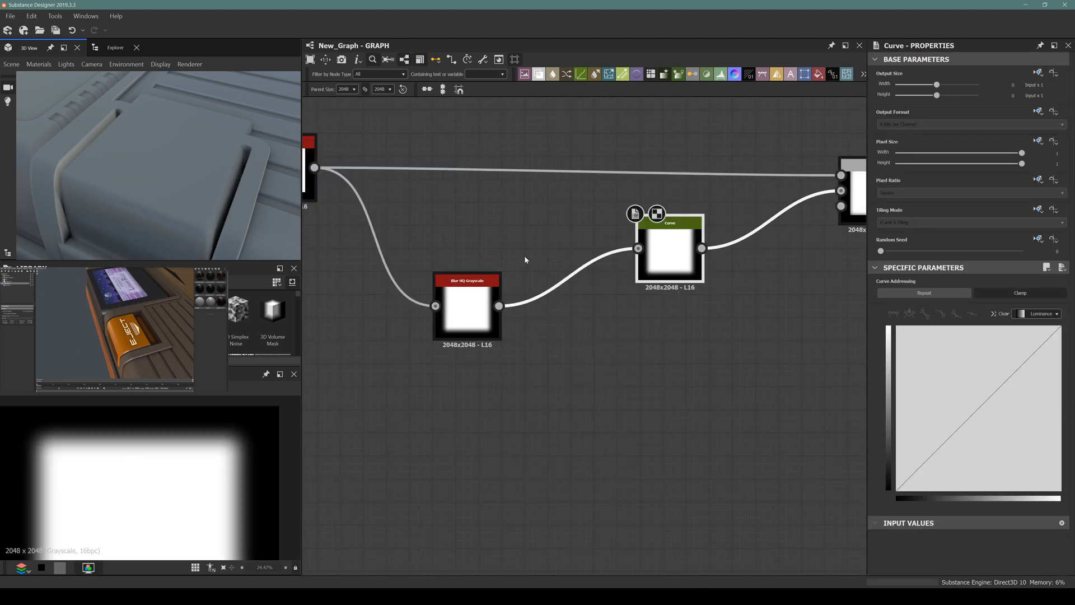
Step: Add one point near the white end of the Curve, with its lower handle at about 0.79, 0.90, to round off the highlights
{"action": "left_click", "coordinate": [979, 382]}
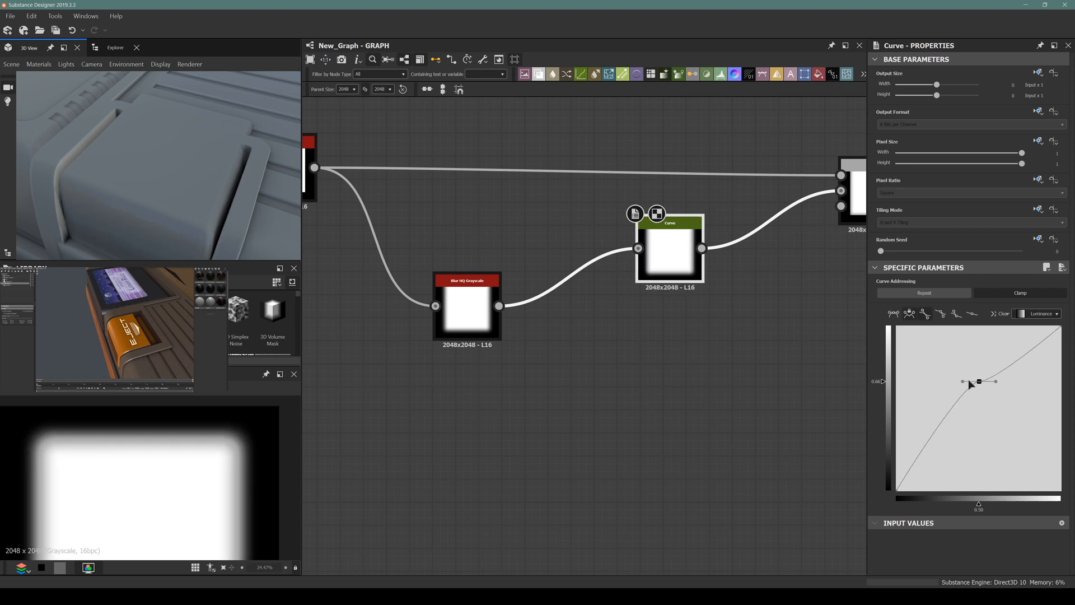
{"action": "left_click_drag", "start_coordinate": [962, 381], "coordinate": [1011, 343]}
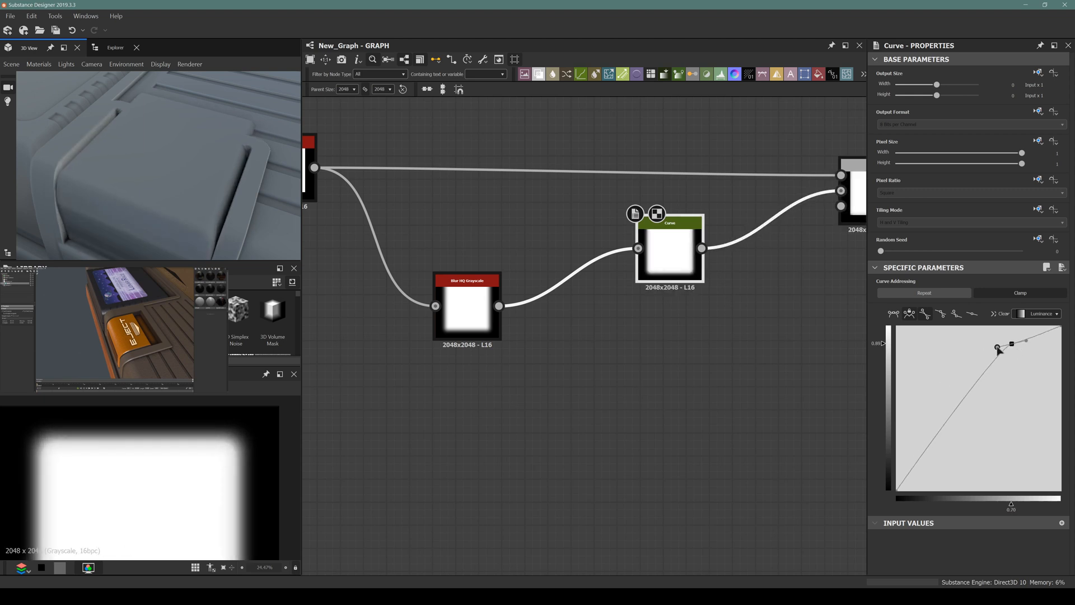
{"action": "left_click", "coordinate": [988, 373]}
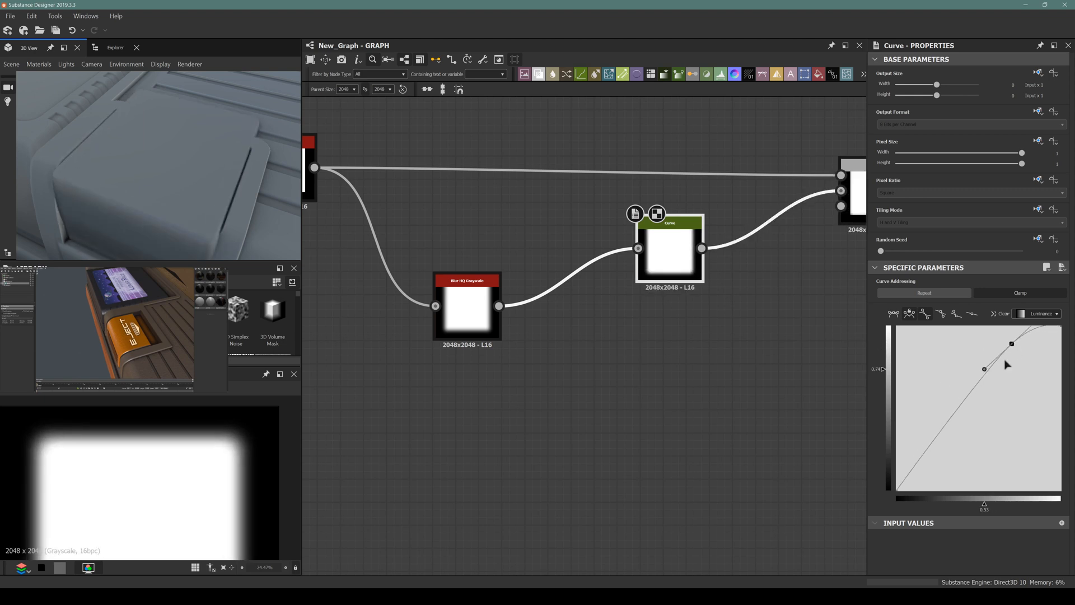
{"action": "left_click_drag", "start_coordinate": [1012, 343], "coordinate": [977, 380]}
{"action": "left_click_drag", "start_coordinate": [978, 365], "coordinate": [1006, 357]}
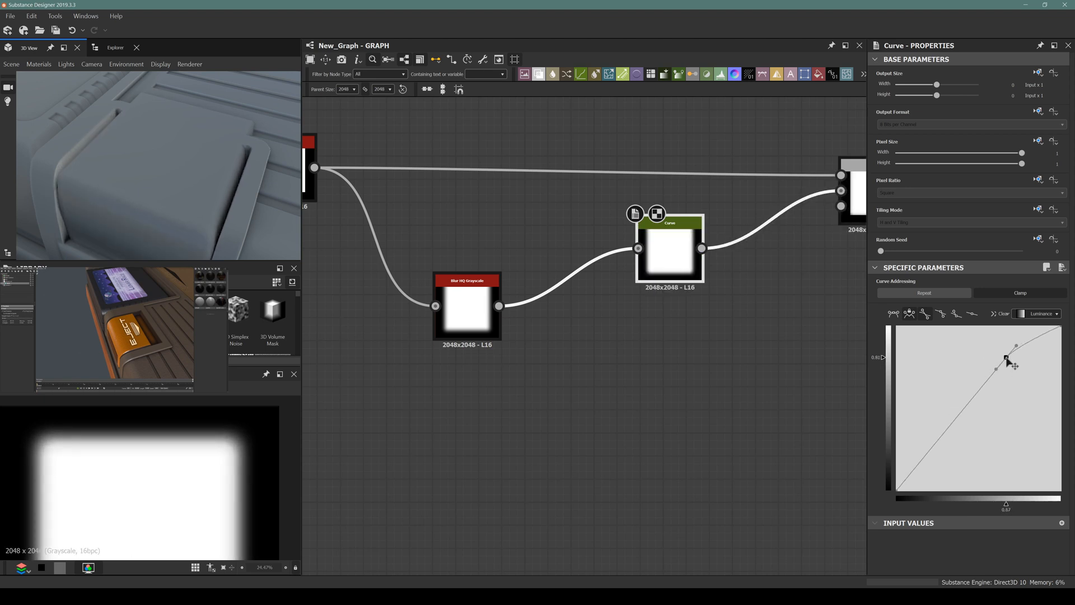
{"action": "left_click_drag", "start_coordinate": [161, 158], "coordinate": [196, 166]}
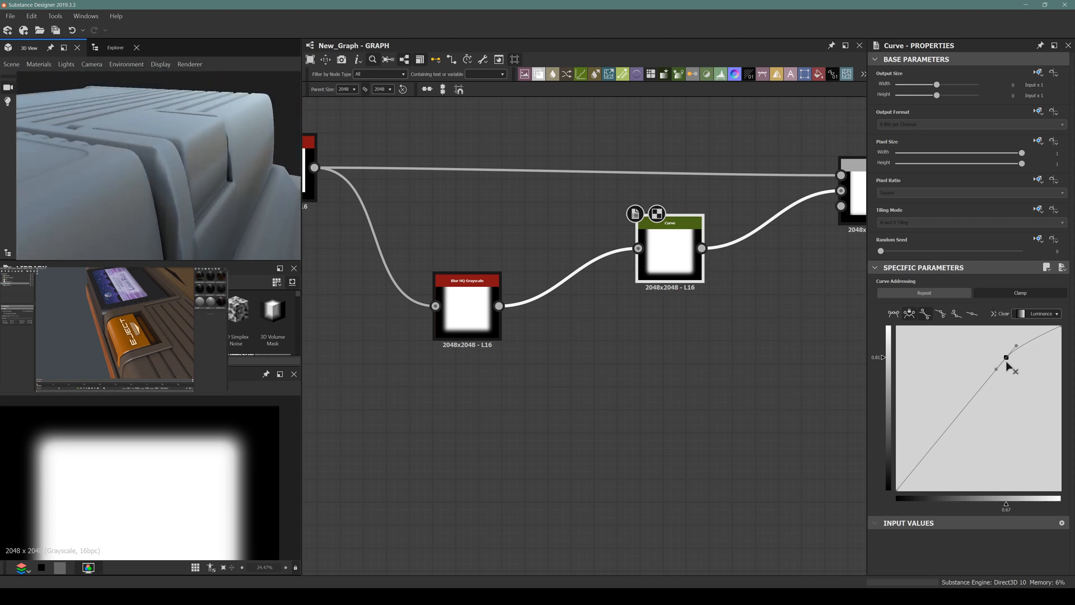
{"action": "left_click_drag", "start_coordinate": [996, 369], "coordinate": [1026, 344]}
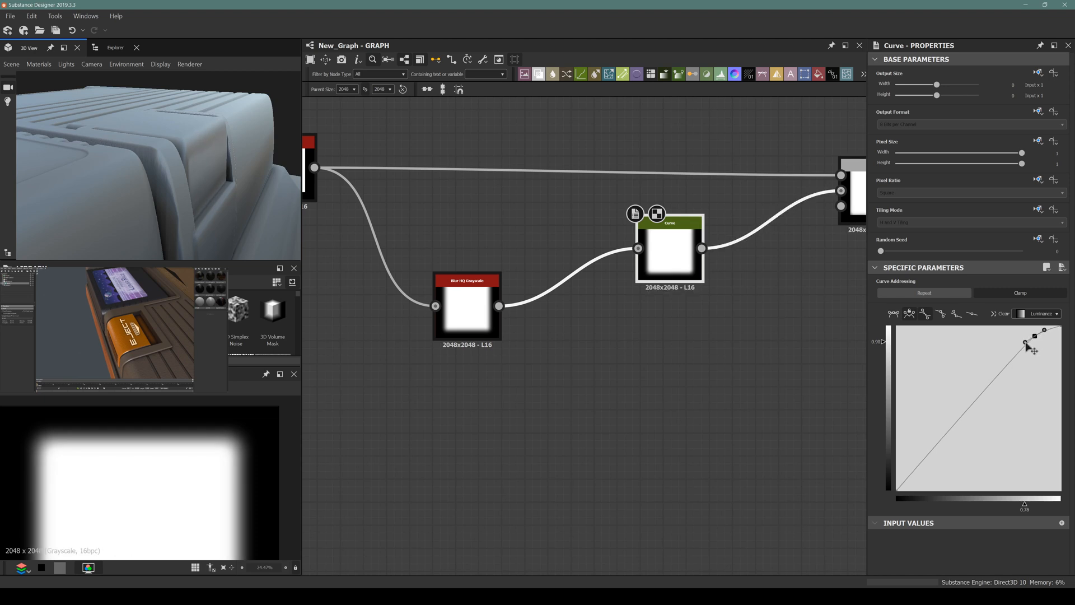
Step: Set the Intensity of the eject button's Blur HQ Grayscale to 25 and check the button's edges in 3D
{"action": "left_click", "coordinate": [467, 314]}
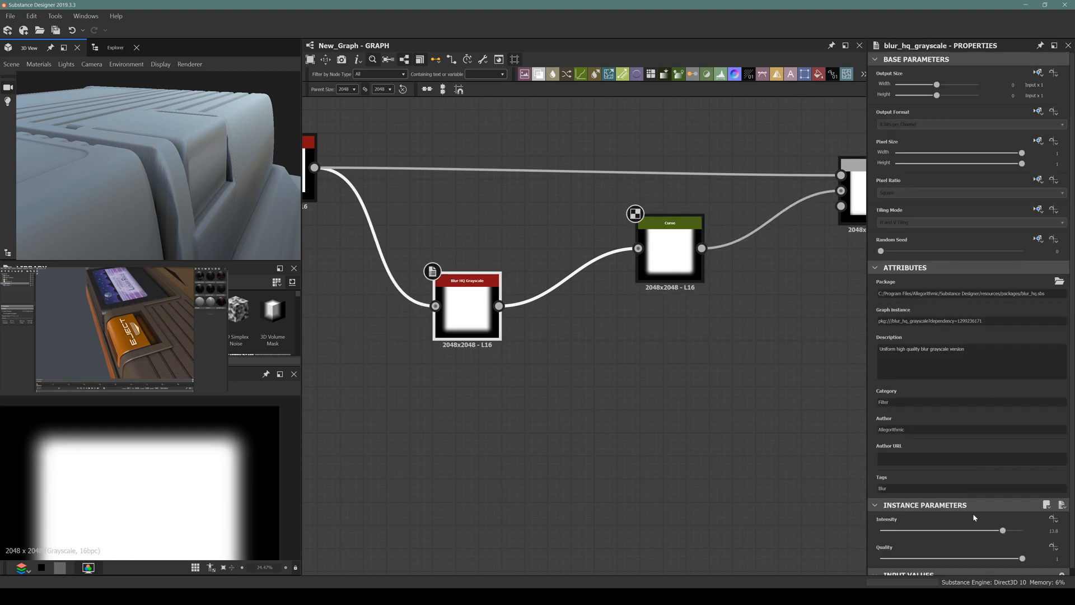
{"action": "left_click_drag", "start_coordinate": [1005, 532], "coordinate": [1040, 522]}
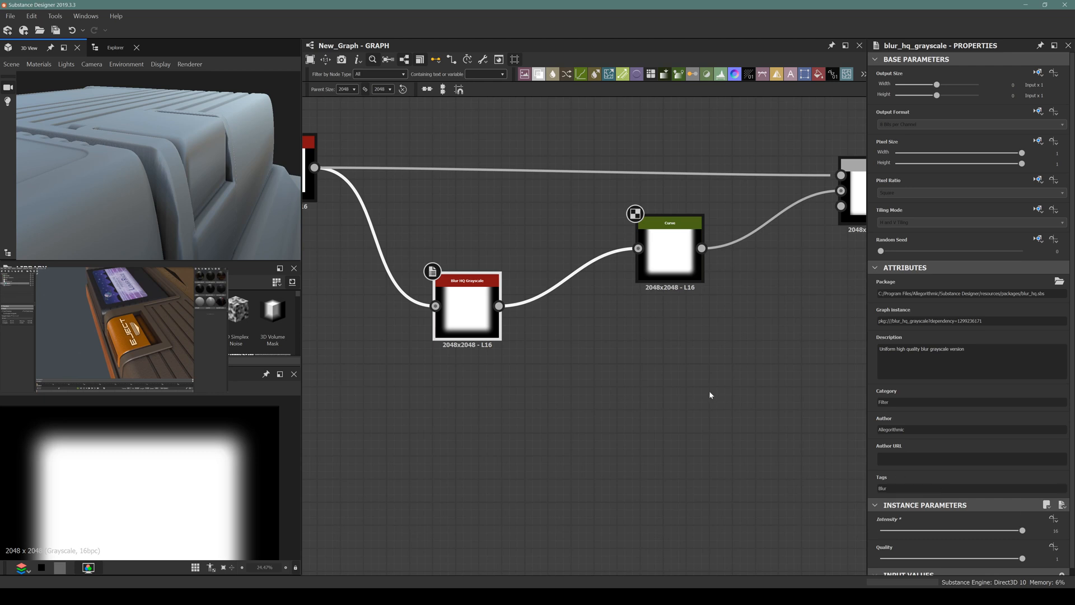
{"action": "left_click", "coordinate": [1049, 532]}
{"action": "type", "text": "25"}
{"action": "key", "text": "Return"}
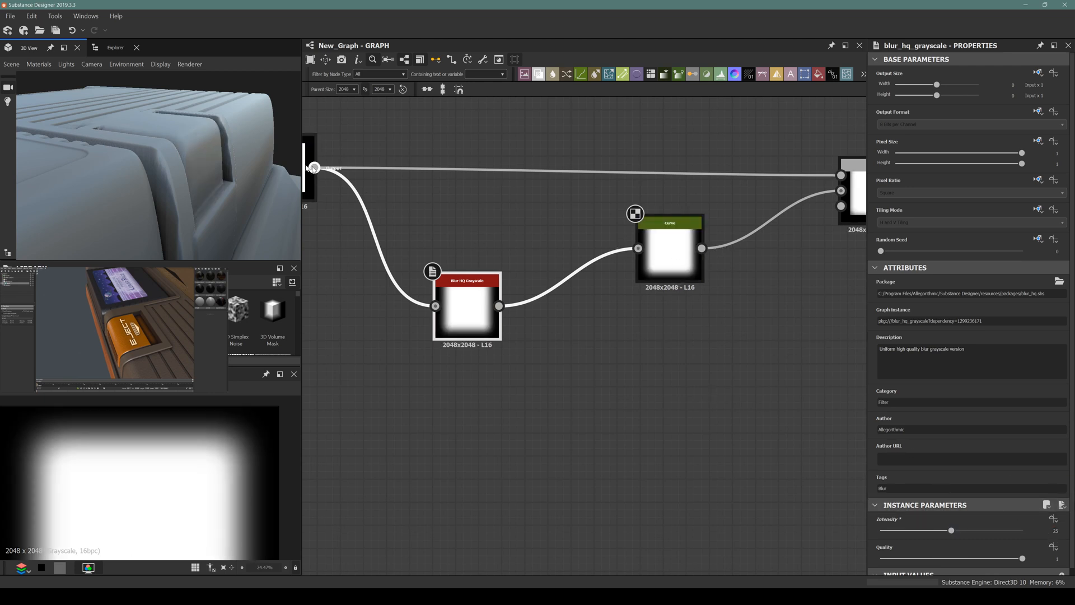
{"action": "left_click_drag", "start_coordinate": [199, 149], "coordinate": [133, 197]}
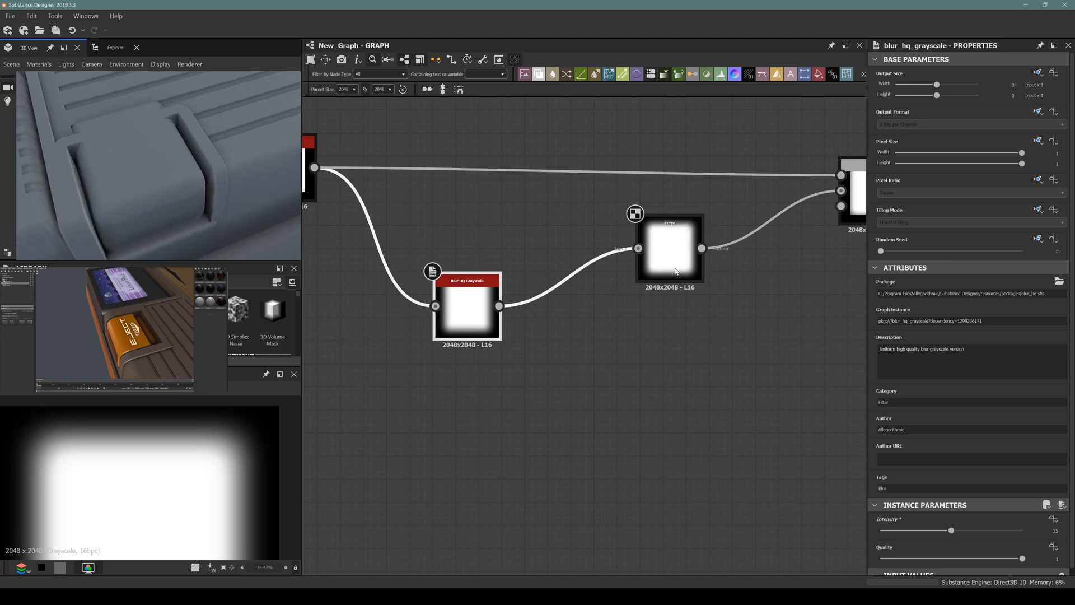
Step: Move the eject button's Shape, Blur HQ Grayscale and Curve nodes together away from the Blend node to make room
{"action": "left_click", "coordinate": [676, 272]}
{"action": "scroll", "coordinate": [676, 272], "scroll_direction": "down", "scroll_amount": 3}
{"action": "left_click_drag", "start_coordinate": [410, 168], "coordinate": [653, 298]}
{"action": "left_click_drag", "start_coordinate": [659, 258], "coordinate": [528, 263]}
Step: Insert a Transformation 2D node on the link between the eject button's Curve and Blend nodes
{"action": "left_click", "coordinate": [599, 267]}
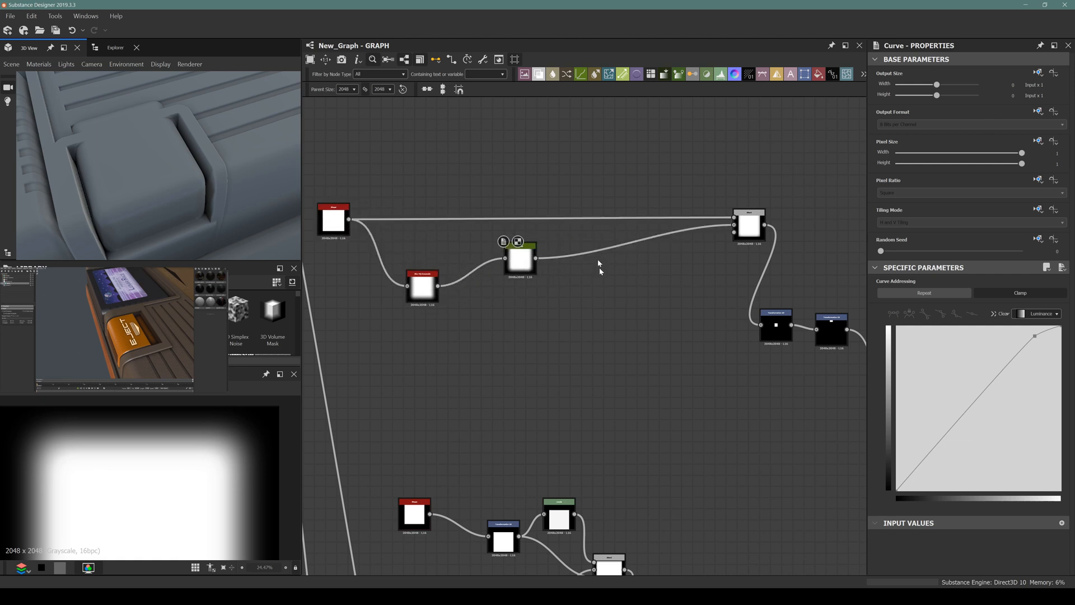
{"action": "key", "text": "space"}
{"action": "type", "text": "trans"}
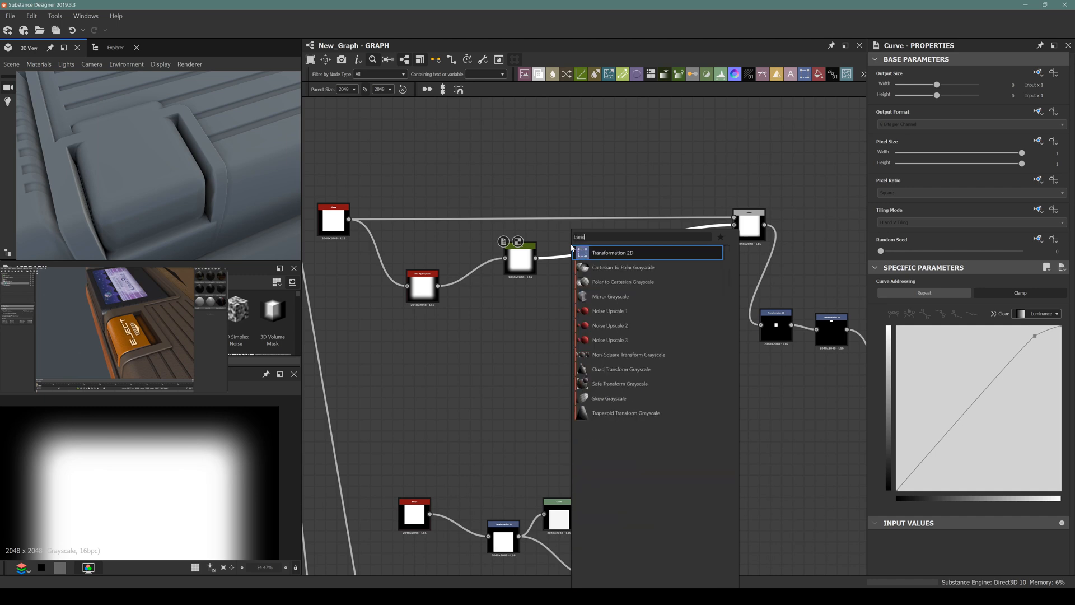
Step: Insert a Transformation 2D node between the Curve and Blend nodes and stretch its output's width
{"action": "key", "text": "Escape"}
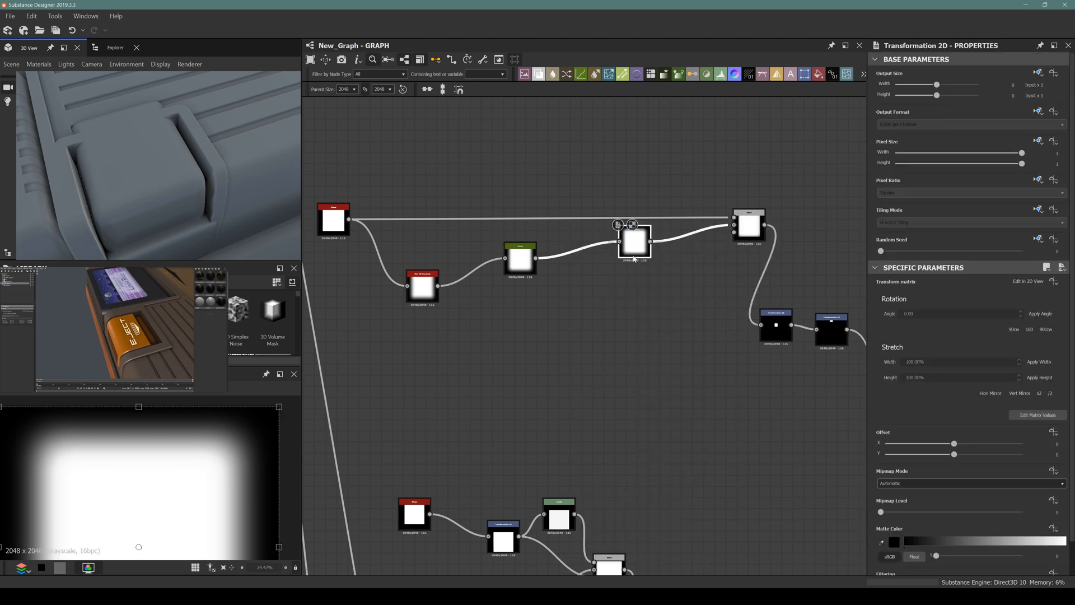
{"action": "left_click_drag", "start_coordinate": [634, 257], "coordinate": [619, 296]}
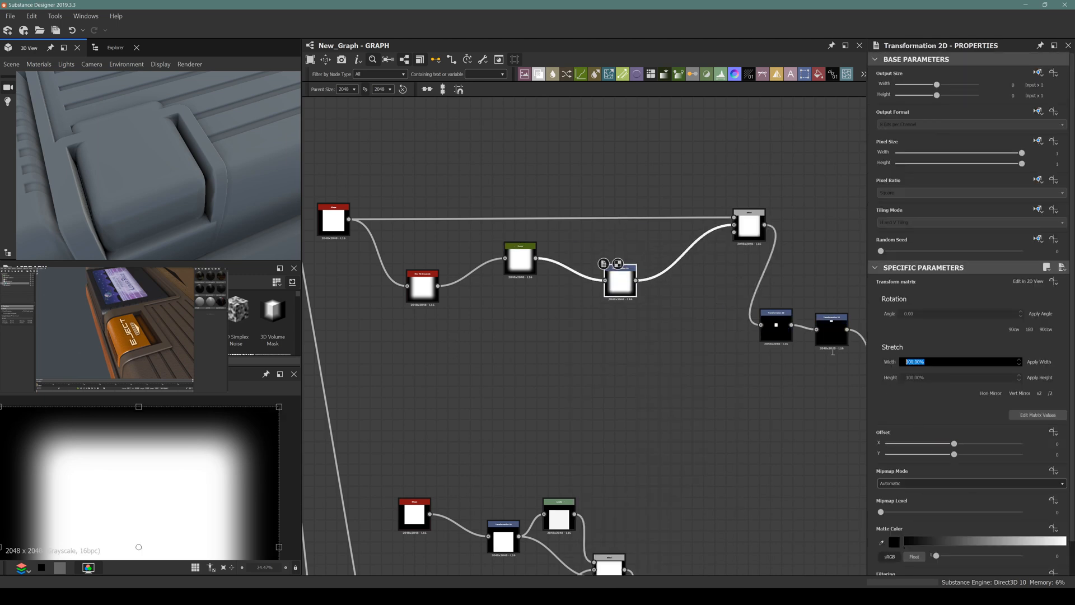
{"action": "key", "text": "Return"}
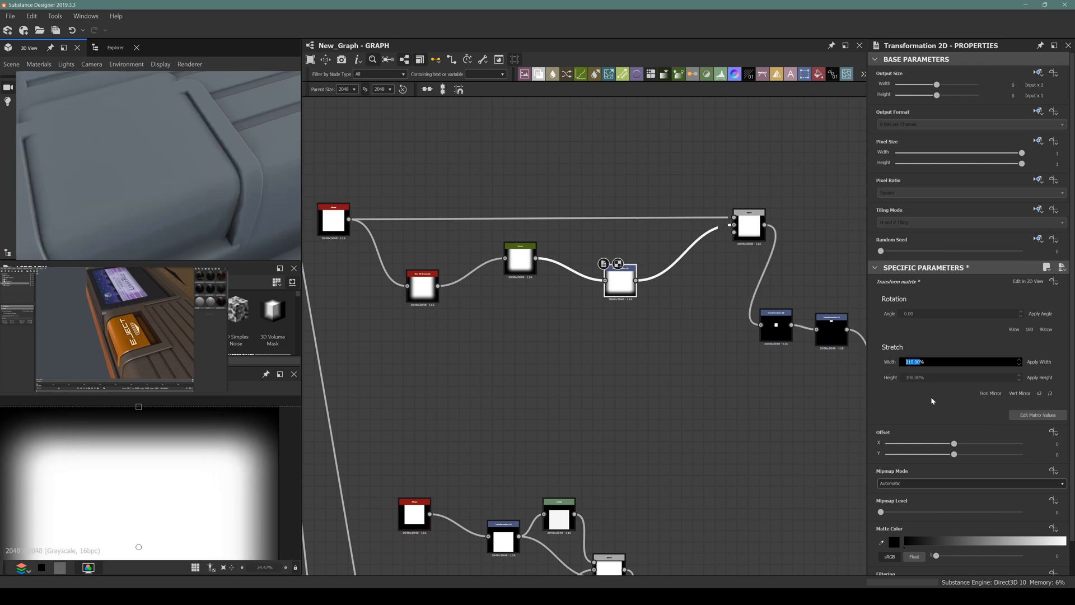
{"action": "left_click_drag", "start_coordinate": [177, 149], "coordinate": [156, 260]}
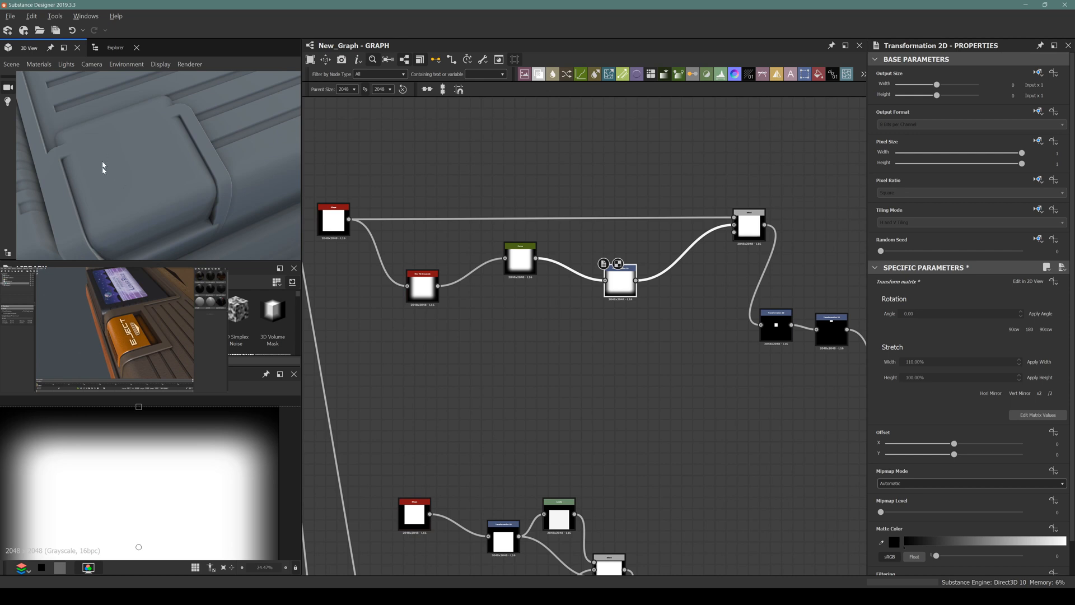
{"action": "left_click_drag", "start_coordinate": [103, 166], "coordinate": [160, 189]}
{"action": "scroll", "coordinate": [588, 216], "scroll_direction": "down", "scroll_amount": 2}
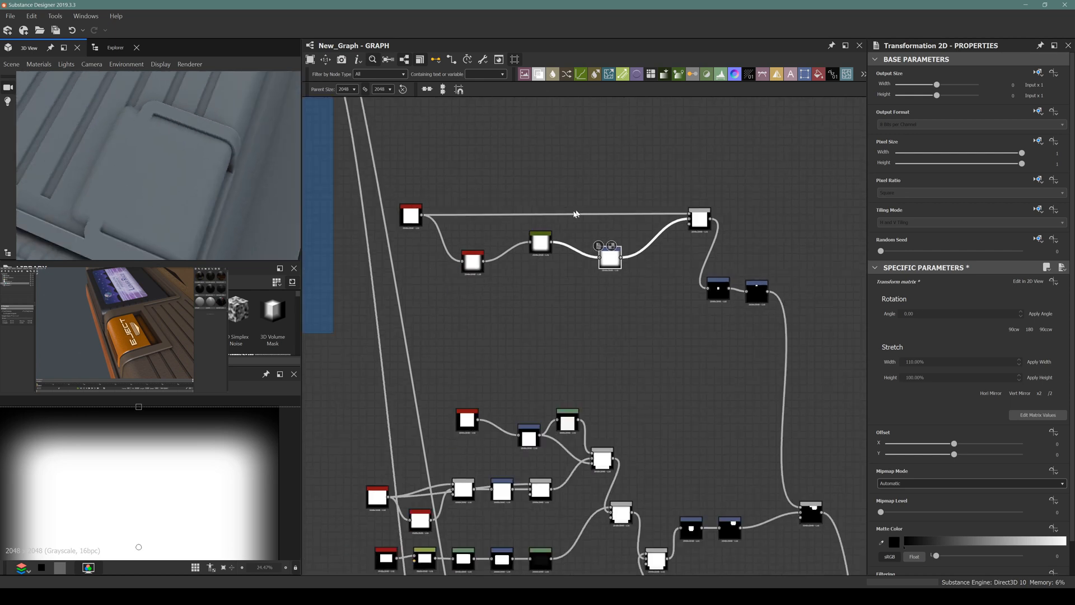
Step: Move the Shape, blur, Curve, Transformation 2D and Blend nodes farther up in the graph and show the Blend's output in the 2D view
{"action": "left_click_drag", "start_coordinate": [399, 168], "coordinate": [612, 190]}
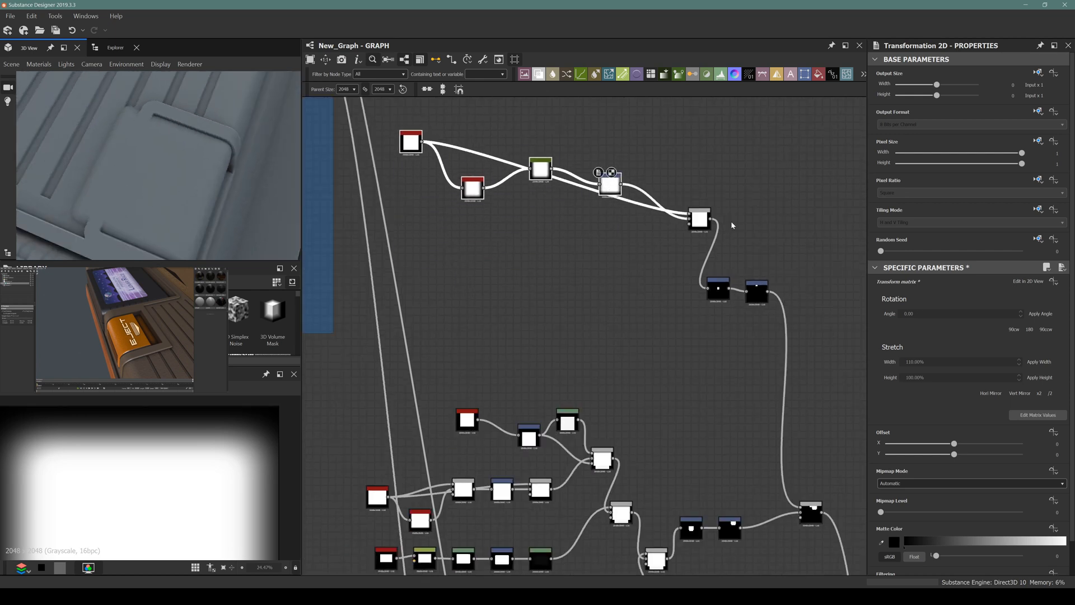
{"action": "left_click_drag", "start_coordinate": [700, 217], "coordinate": [648, 143]}
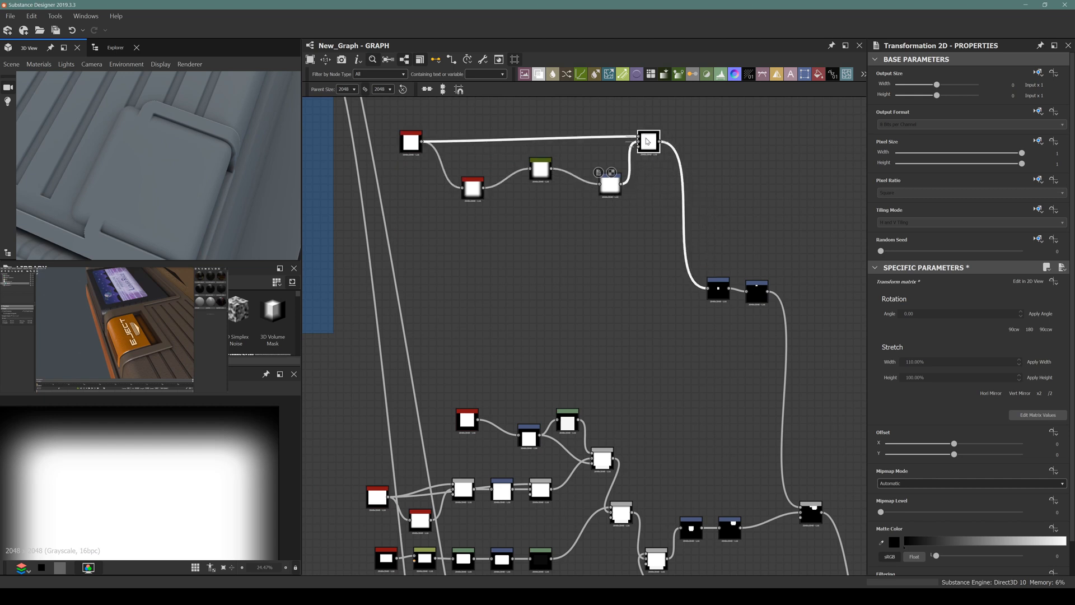
{"action": "double_click", "coordinate": [649, 143]}
{"action": "middle_click_drag", "start_coordinate": [644, 168], "coordinate": [613, 215]}
{"action": "scroll", "coordinate": [220, 502], "scroll_direction": "down", "scroll_amount": 6}
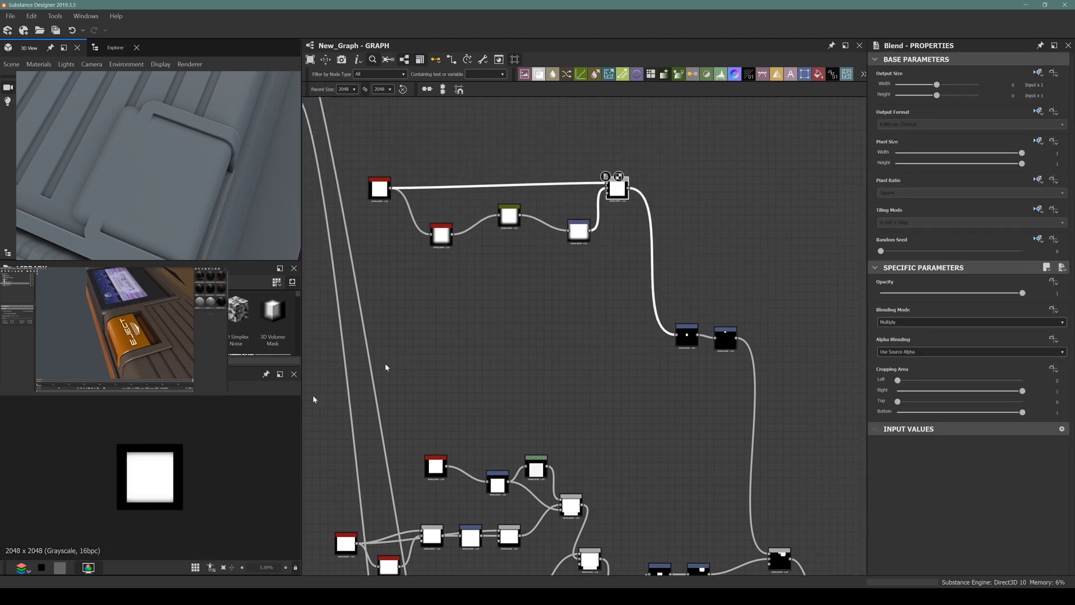
Step: Add a second Blend node directly after the Multiply Blend, in line with its output
{"action": "scroll", "coordinate": [610, 194], "scroll_direction": "up", "scroll_amount": 6}
{"action": "key", "text": "space"}
{"action": "type", "text": "blend"}
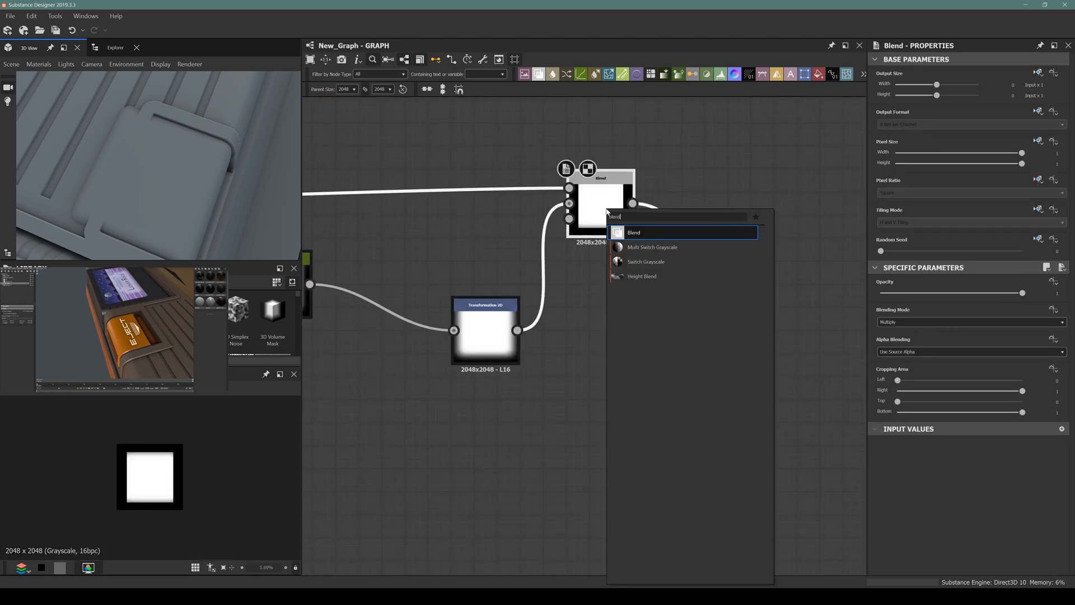
{"action": "key", "text": "Return"}
Step: Add a Shape node and place it above the two Blend nodes
{"action": "middle_click_drag", "start_coordinate": [549, 132], "coordinate": [537, 233]}
{"action": "key", "text": "space"}
{"action": "type", "text": "sha"}
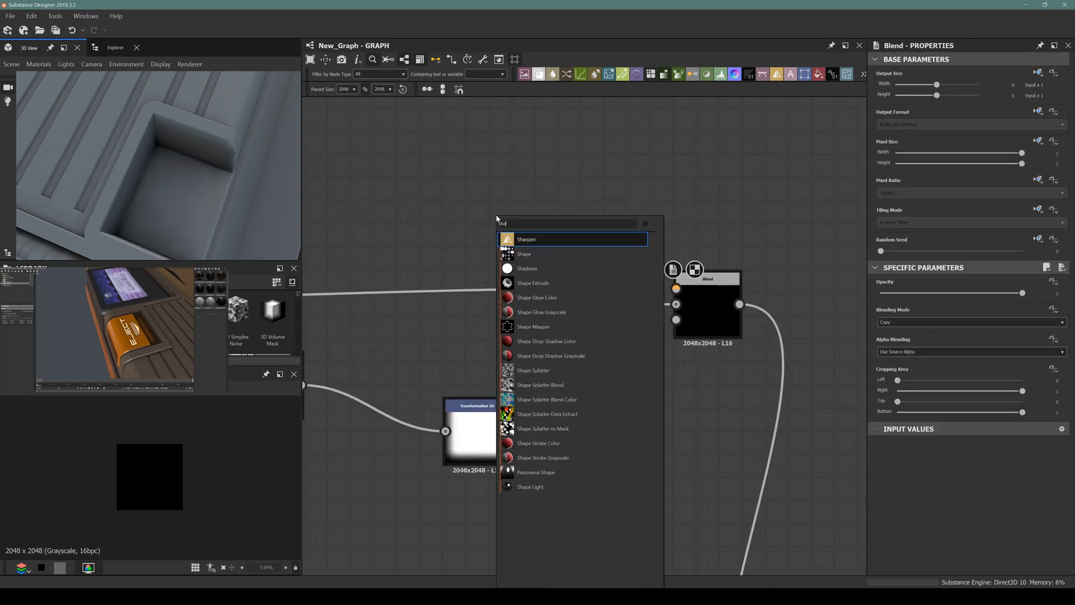
{"action": "key", "text": "Down"}
{"action": "key", "text": "Return"}
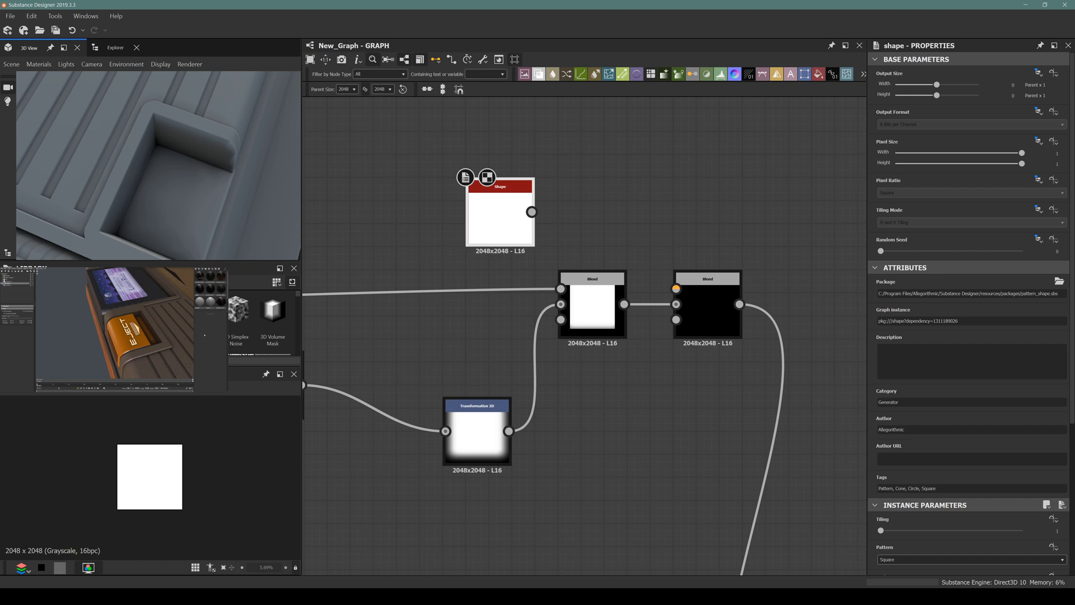
{"action": "left_click_drag", "start_coordinate": [498, 222], "coordinate": [452, 187]}
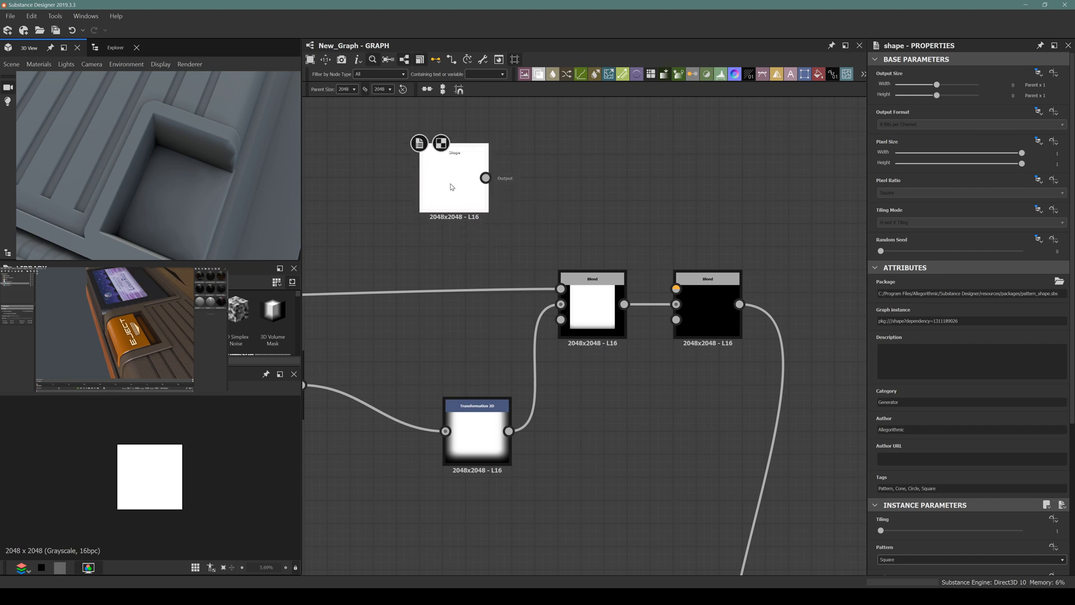
Step: Feed the new Shape through a Transformation 2D node into the second Blend's foreground, and set that Blend's mode to Subtract
{"action": "key", "text": "space"}
{"action": "type", "text": "trans"}
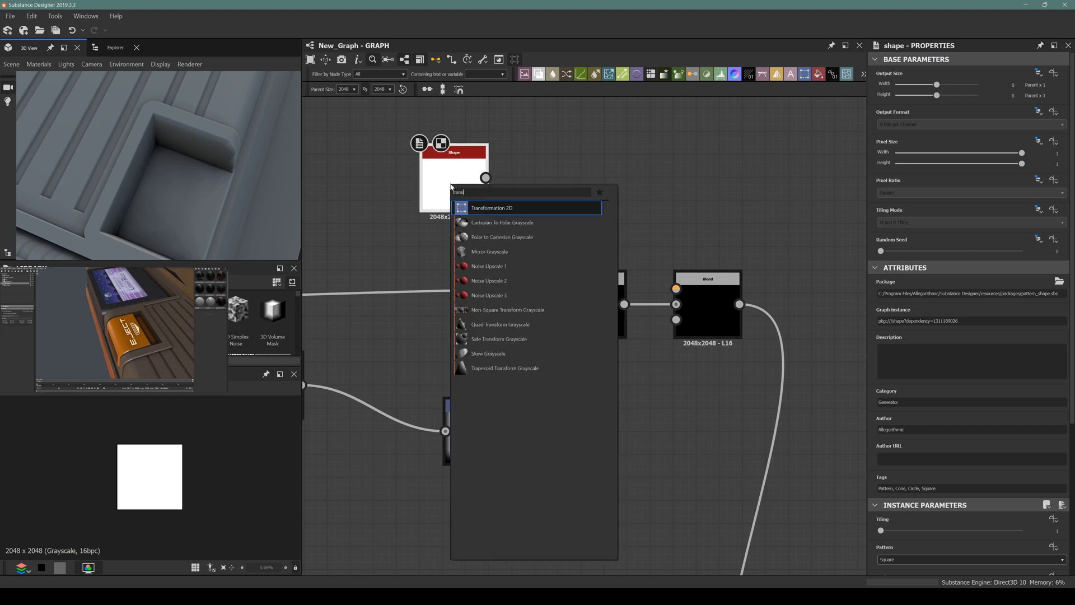
{"action": "key", "text": "Return"}
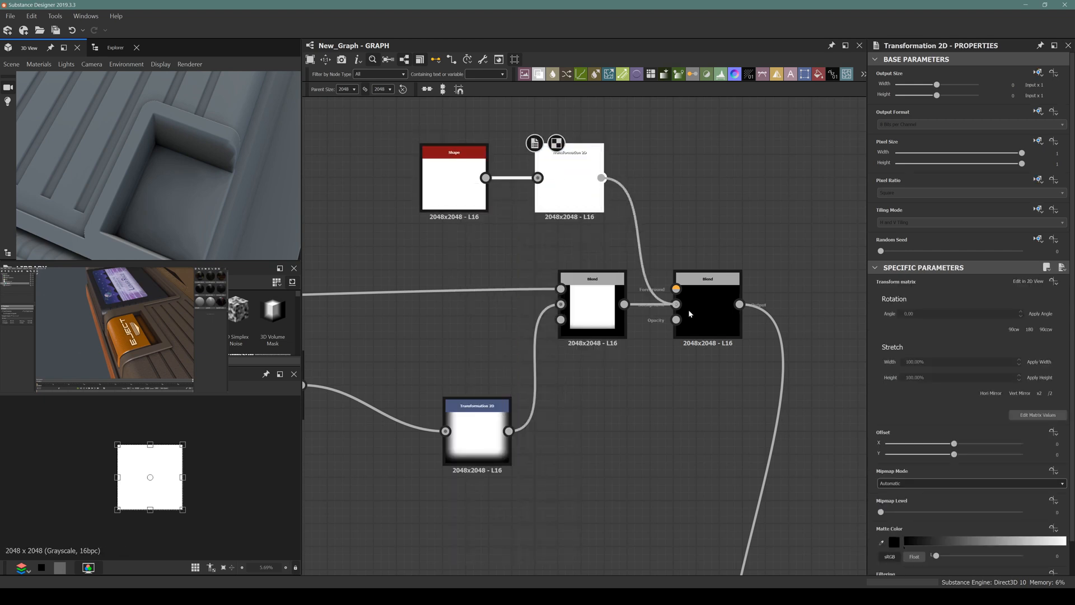
{"action": "left_click", "coordinate": [689, 311]}
{"action": "left_click", "coordinate": [911, 322]}
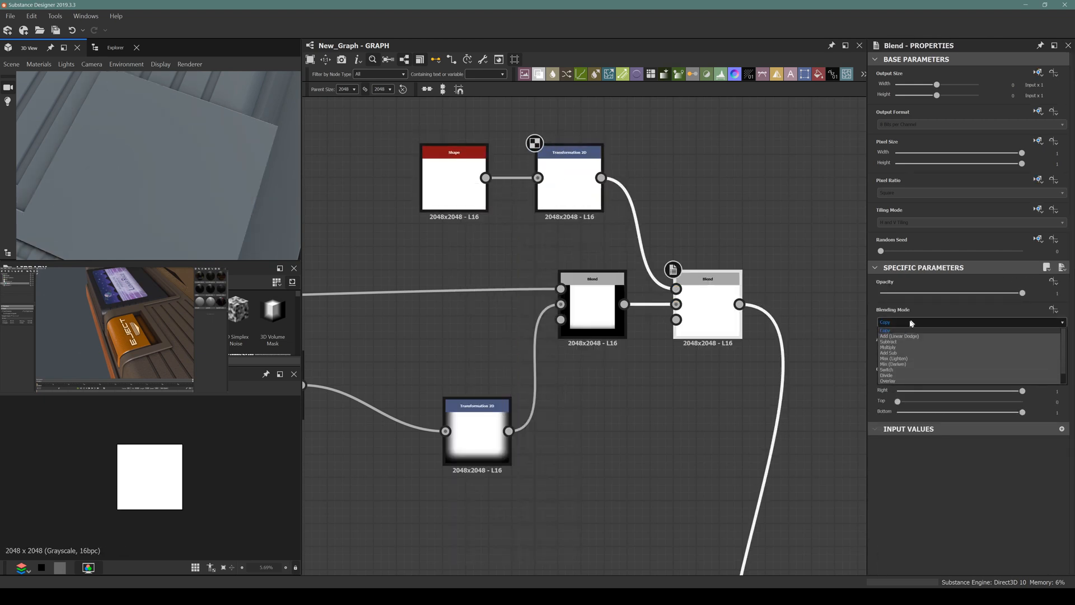
{"action": "left_click", "coordinate": [896, 341]}
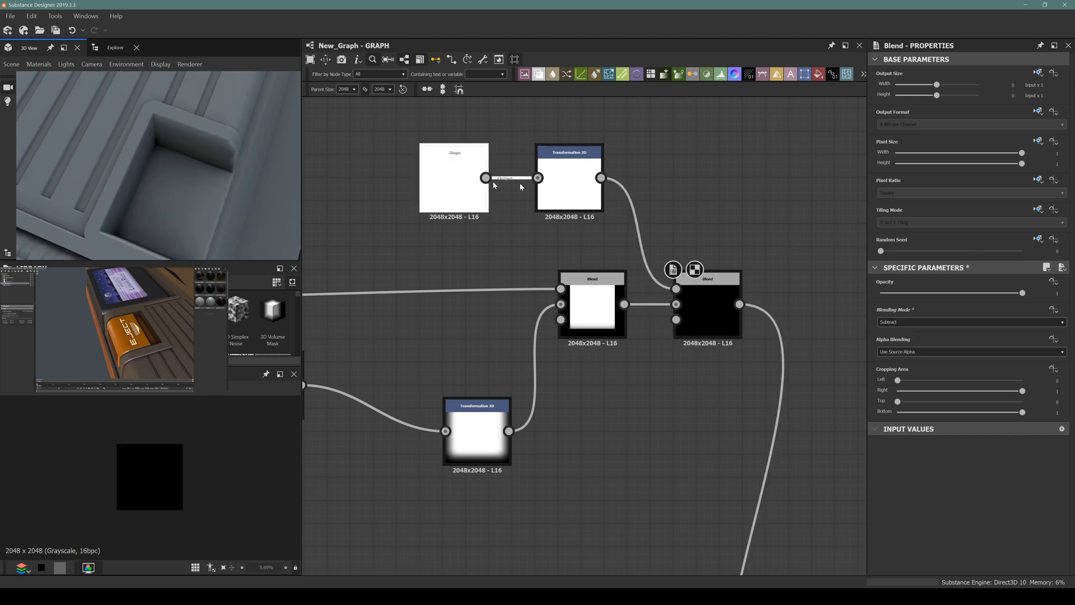
Step: Squash the new Shape's Transformation 2D vertically so that the white area covers only about the lower half of the image
{"action": "left_click", "coordinate": [459, 180]}
{"action": "left_click", "coordinate": [573, 186]}
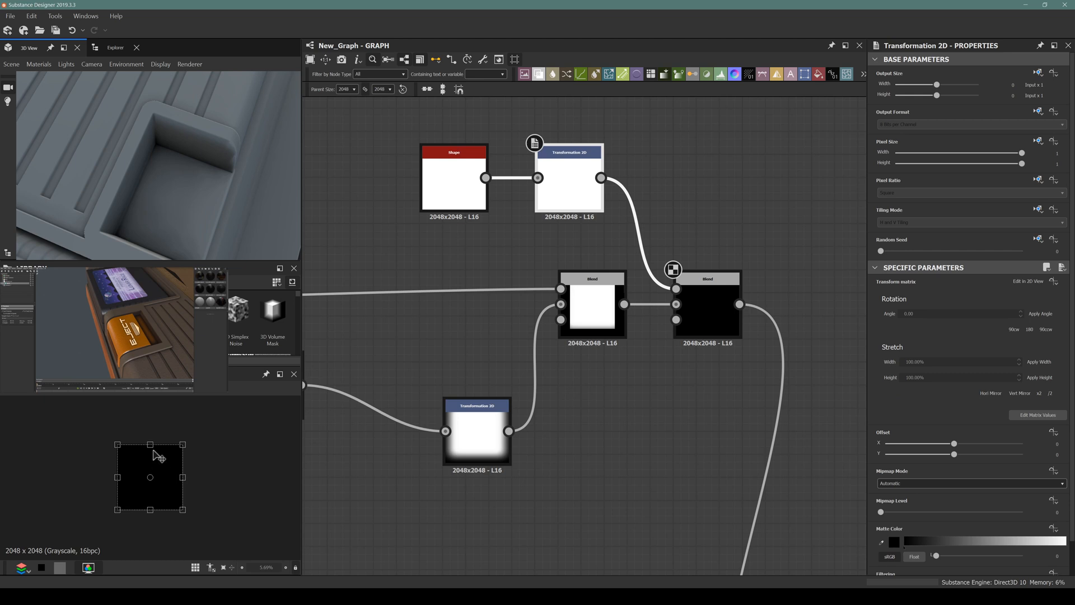
{"action": "left_click_drag", "start_coordinate": [150, 444], "coordinate": [175, 479]}
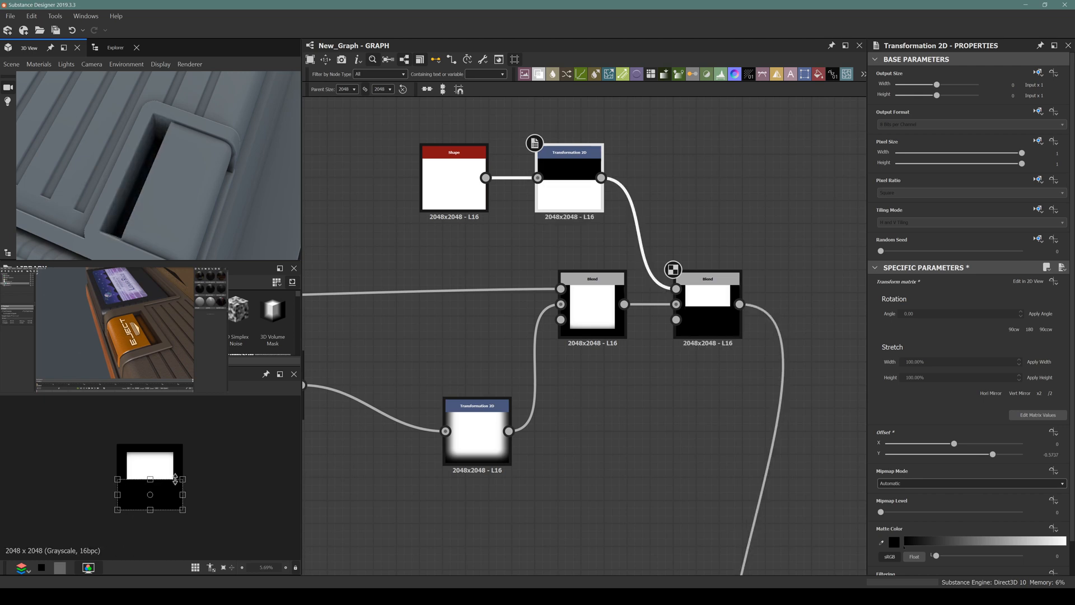
Step: Set the Subtract Blend's opacity to 0.06
{"action": "left_click", "coordinate": [691, 311]}
{"action": "left_click_drag", "start_coordinate": [911, 292], "coordinate": [885, 293]}
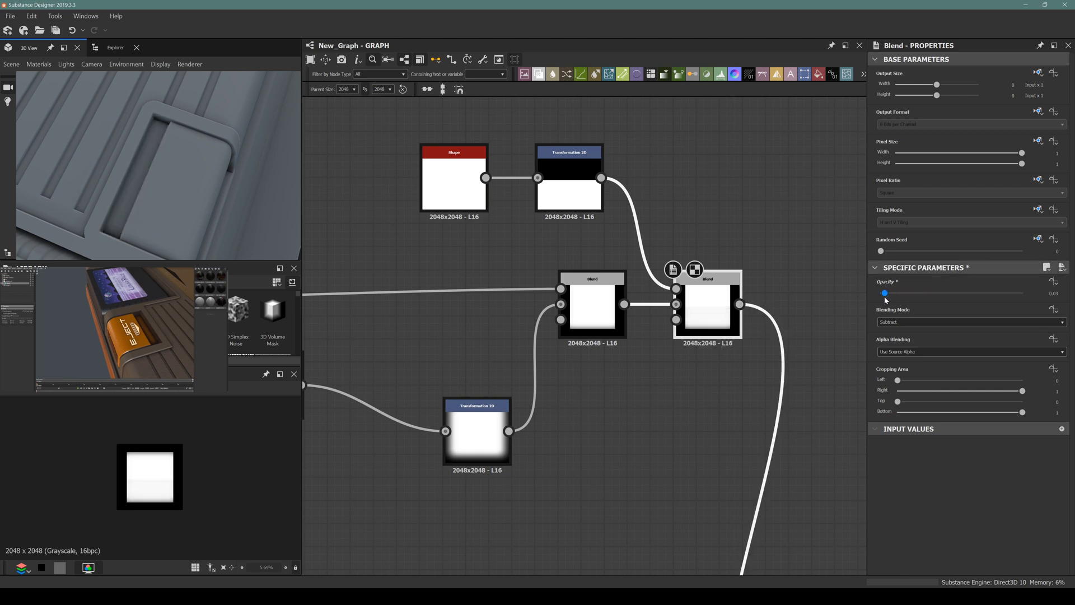
{"action": "left_click_drag", "start_coordinate": [885, 298], "coordinate": [889, 297]}
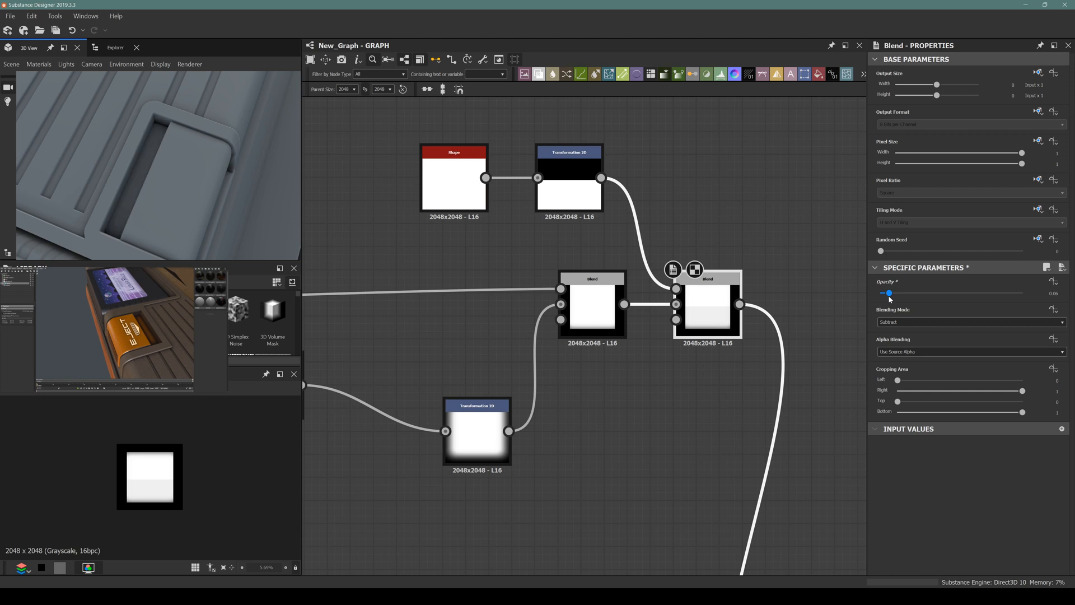
{"action": "left_click_drag", "start_coordinate": [82, 166], "coordinate": [133, 189]}
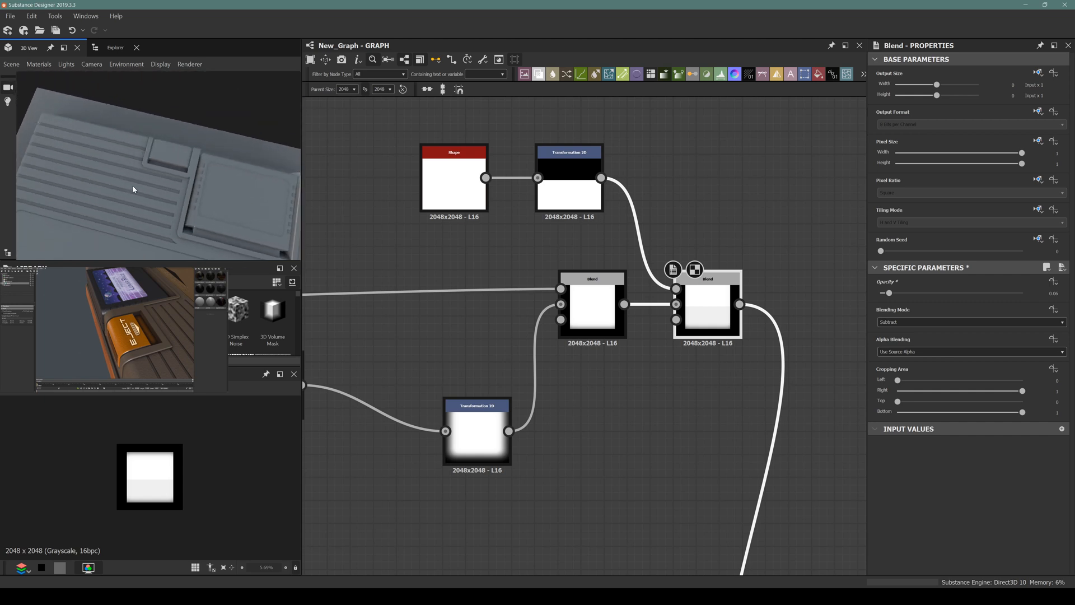
Step: Raise the upper edge of the subtracted shape slightly in its Transformation 2D node
{"action": "left_click", "coordinate": [569, 168]}
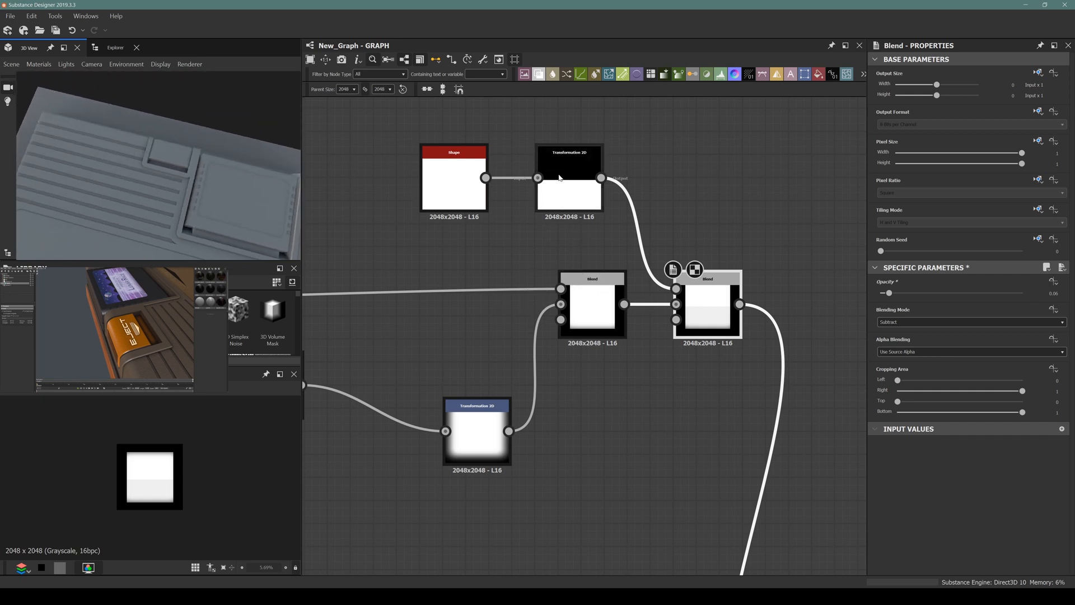
{"action": "scroll", "coordinate": [149, 464], "scroll_direction": "up", "scroll_amount": 5}
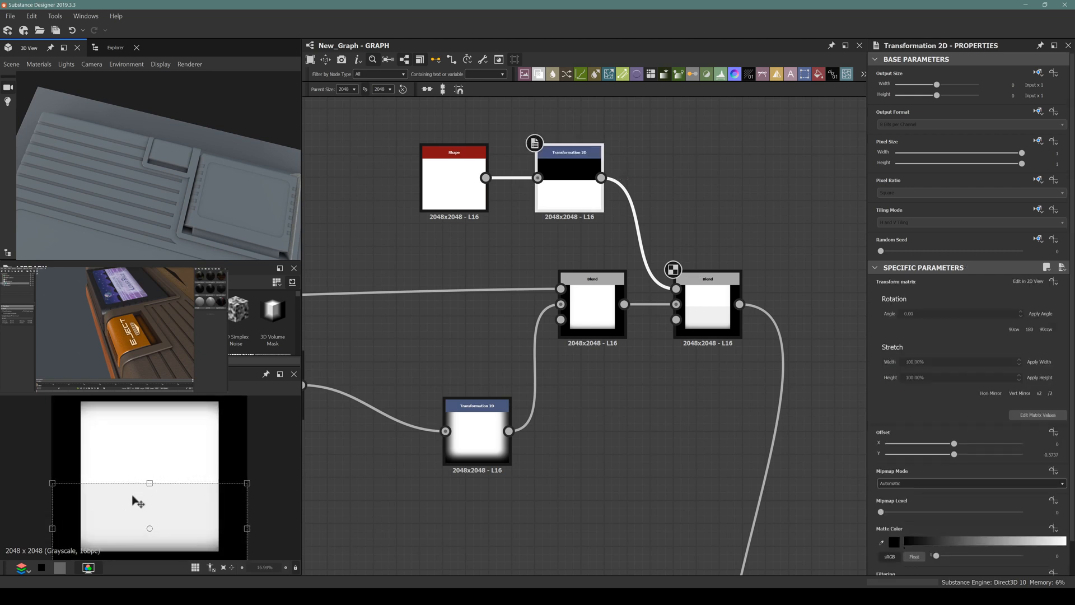
{"action": "left_click_drag", "start_coordinate": [132, 495], "coordinate": [133, 496]}
{"action": "scroll", "coordinate": [184, 165], "scroll_direction": "up", "scroll_amount": 5}
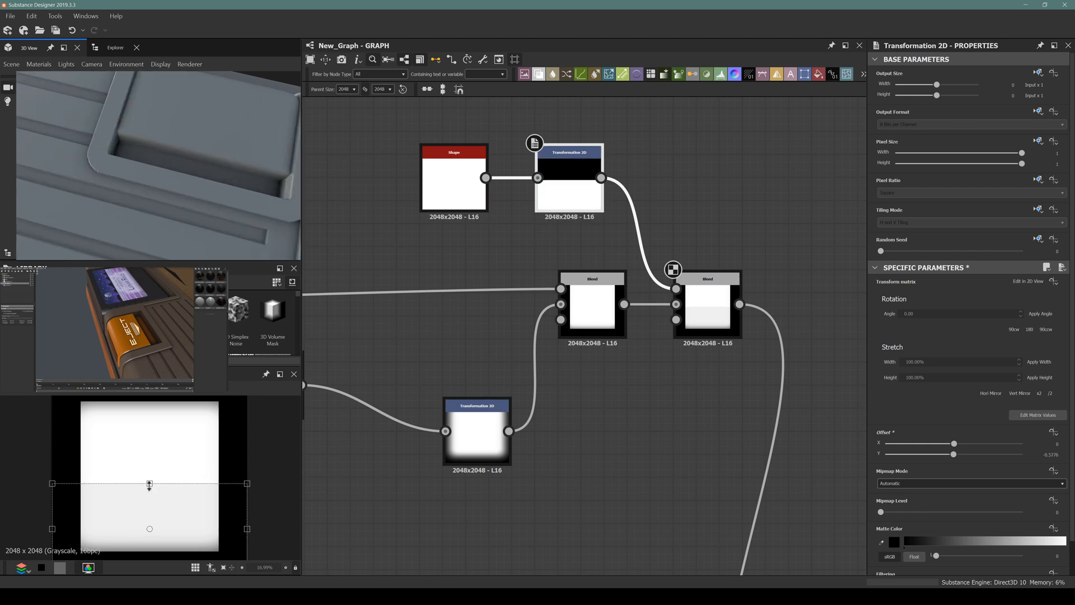
{"action": "left_click_drag", "start_coordinate": [150, 484], "coordinate": [149, 477]}
Step: Enlarge the 3D view to examine the console's front, buttons and side edges from several angles, and return it to its original pane
{"action": "left_click_drag", "start_coordinate": [184, 168], "coordinate": [98, 95]}
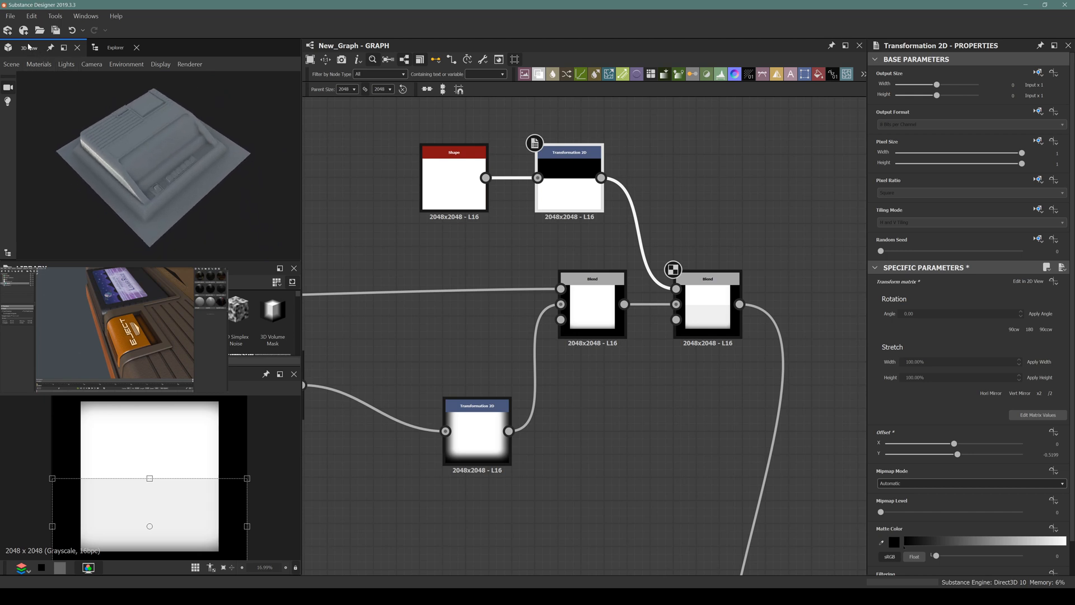
{"action": "left_click_drag", "start_coordinate": [29, 47], "coordinate": [511, 260]}
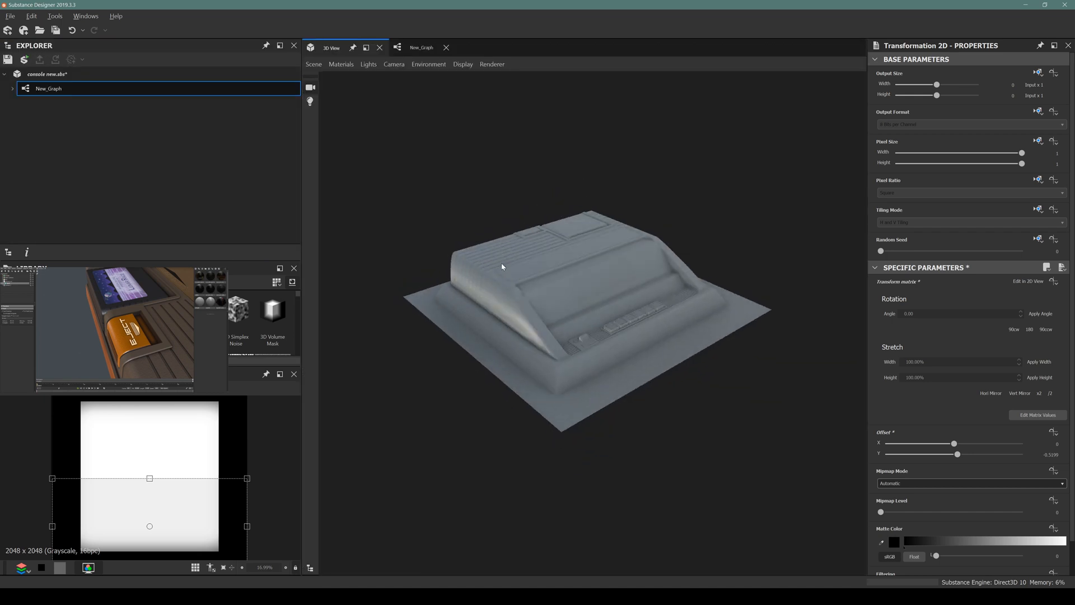
{"action": "scroll", "coordinate": [502, 263], "scroll_direction": "up", "scroll_amount": 10}
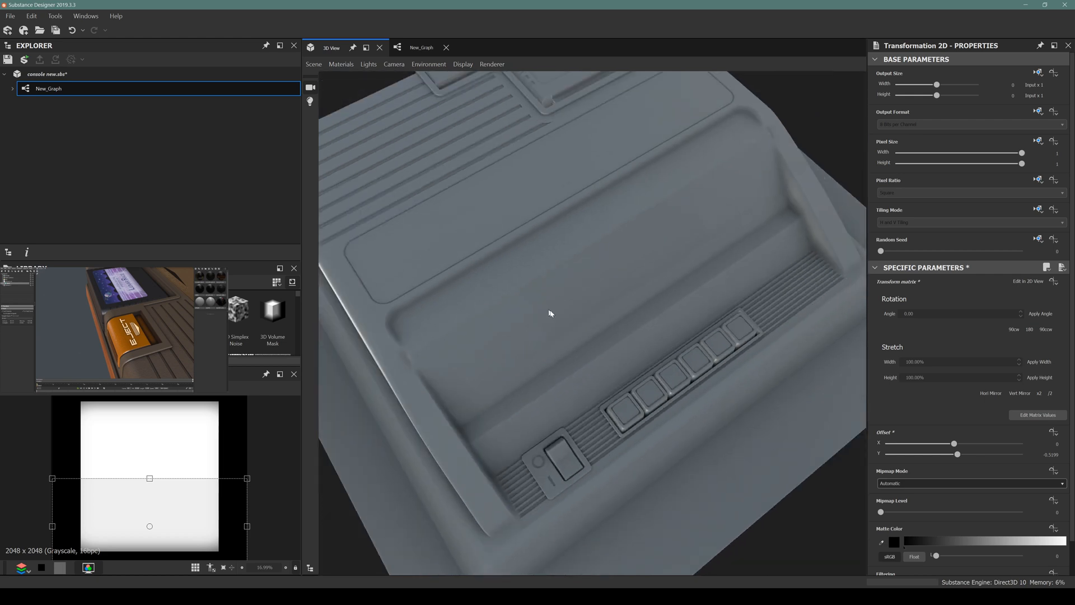
{"action": "left_click_drag", "start_coordinate": [549, 314], "coordinate": [590, 143]}
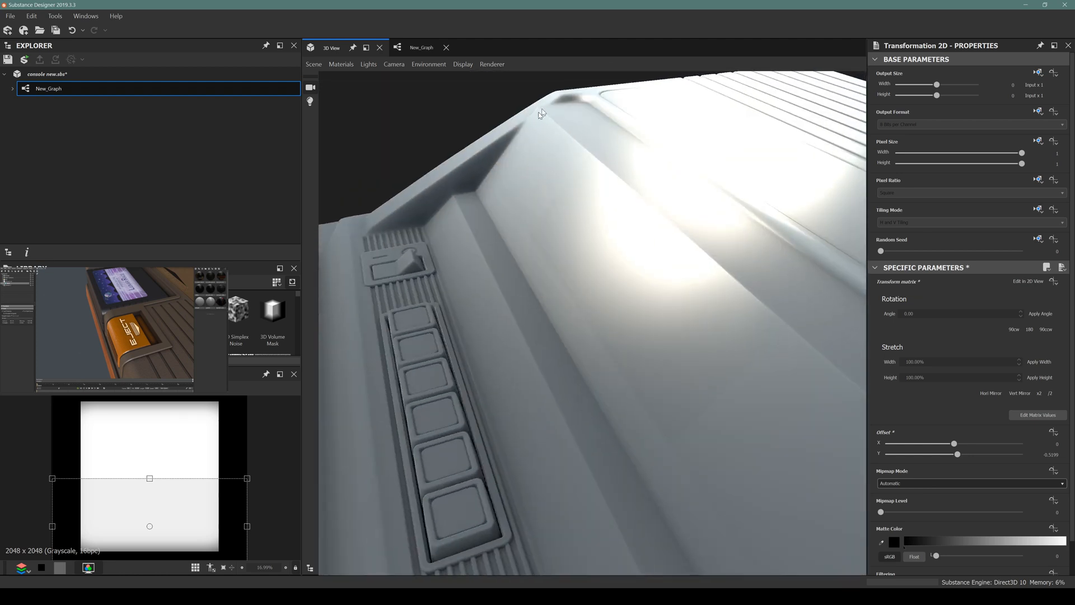
{"action": "left_click_drag", "start_coordinate": [540, 114], "coordinate": [511, 167]}
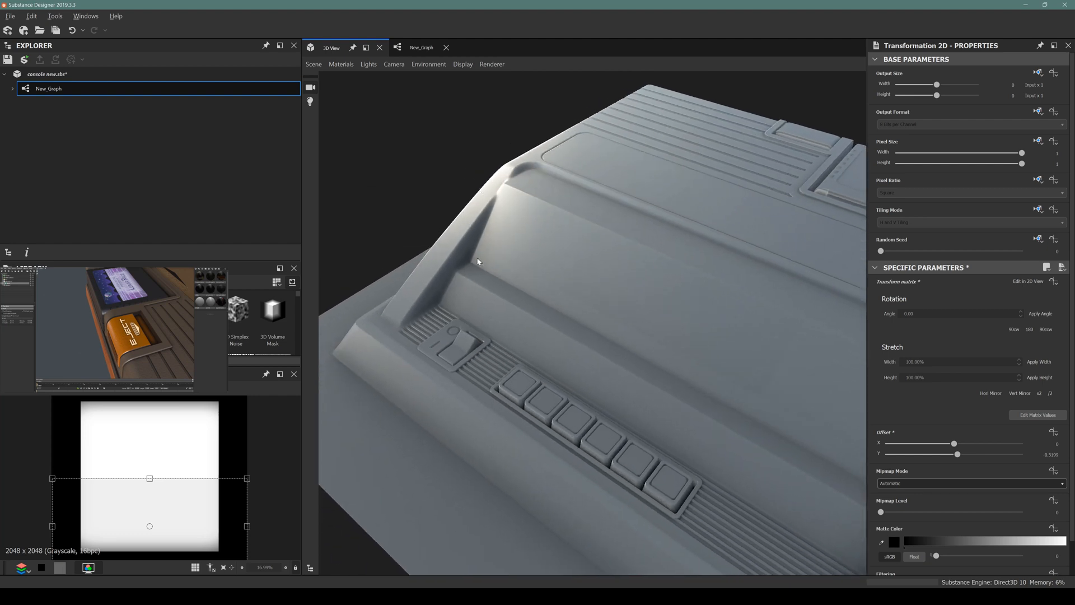
{"action": "left_click_drag", "start_coordinate": [478, 261], "coordinate": [709, 193]}
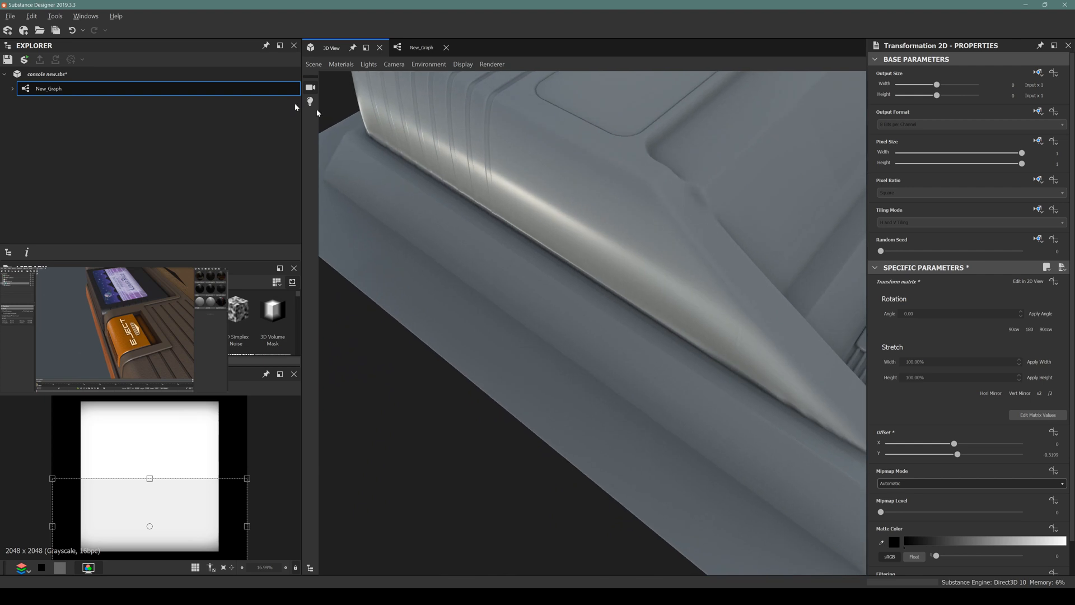
{"action": "left_click_drag", "start_coordinate": [338, 49], "coordinate": [145, 112]}
Step: Find the Curve node in the framed node group below the Power Button group and display its output and curve settings
{"action": "scroll", "coordinate": [518, 255], "scroll_direction": "down", "scroll_amount": 6}
{"action": "middle_click_drag", "start_coordinate": [506, 302], "coordinate": [638, 241]}
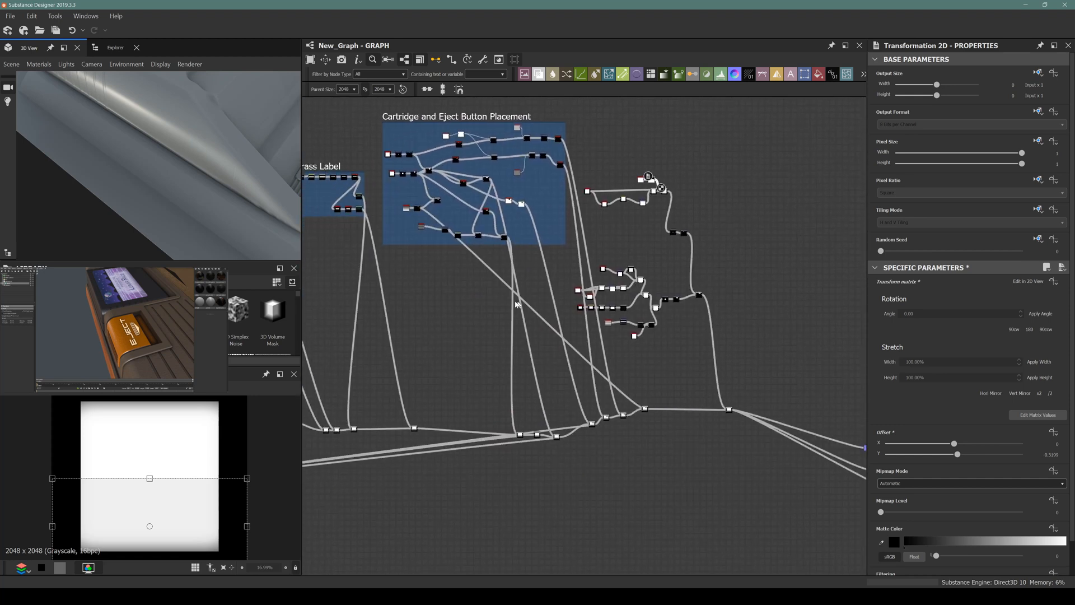
{"action": "middle_click_drag", "start_coordinate": [488, 301], "coordinate": [781, 305]}
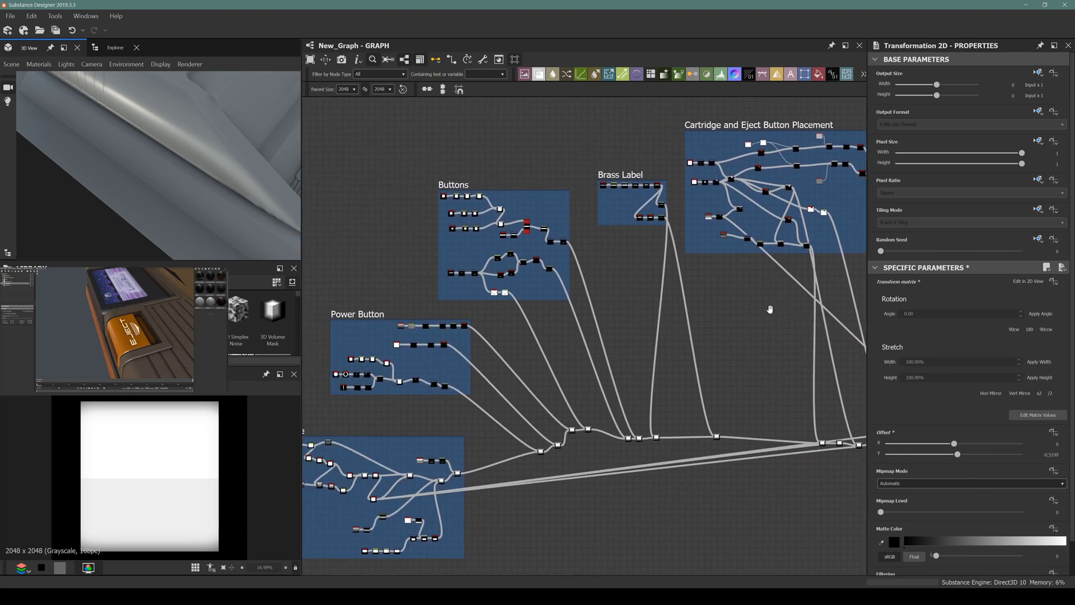
{"action": "middle_click_drag", "start_coordinate": [375, 501], "coordinate": [516, 361]}
{"action": "scroll", "coordinate": [516, 361], "scroll_direction": "up", "scroll_amount": 5}
{"action": "scroll", "coordinate": [520, 367], "scroll_direction": "up", "scroll_amount": 2}
{"action": "middle_click_drag", "start_coordinate": [507, 409], "coordinate": [504, 288]}
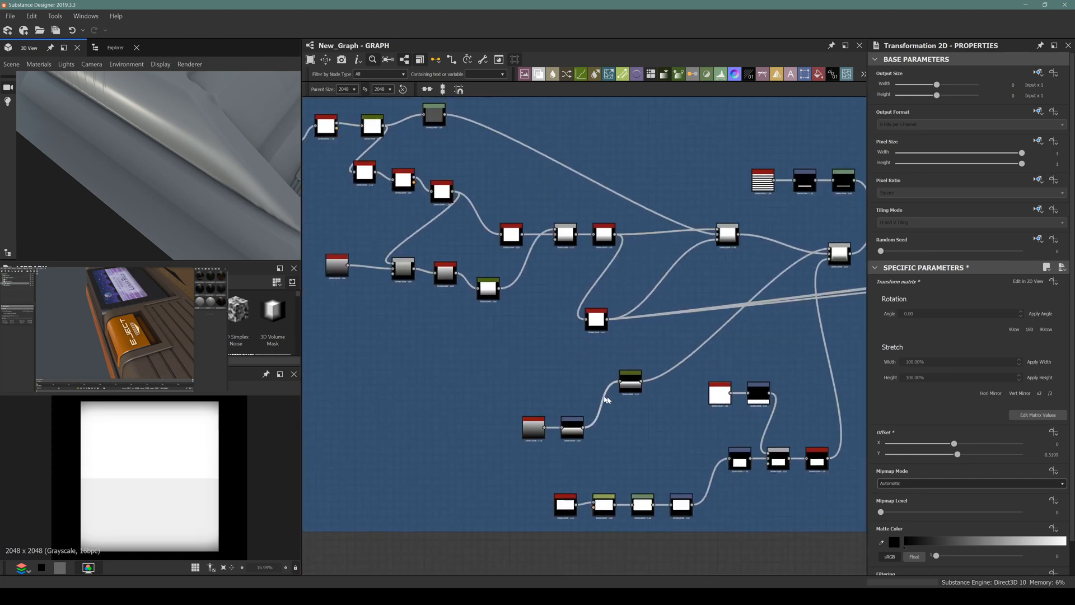
{"action": "scroll", "coordinate": [502, 293], "scroll_direction": "up", "scroll_amount": 8}
{"action": "left_click", "coordinate": [488, 297]}
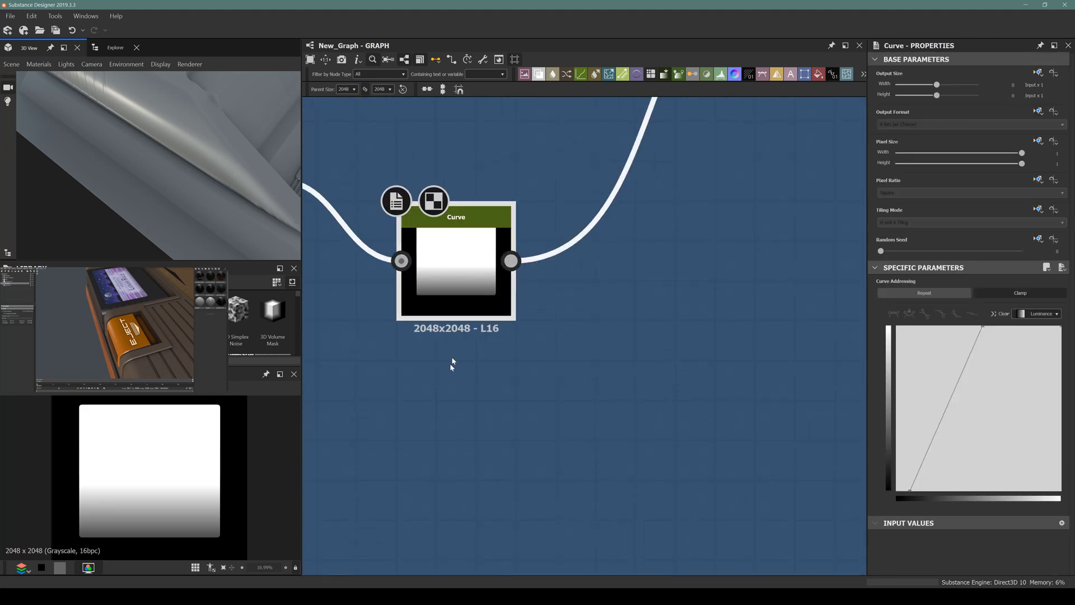
{"action": "scroll", "coordinate": [252, 168], "scroll_direction": "down", "scroll_amount": 4}
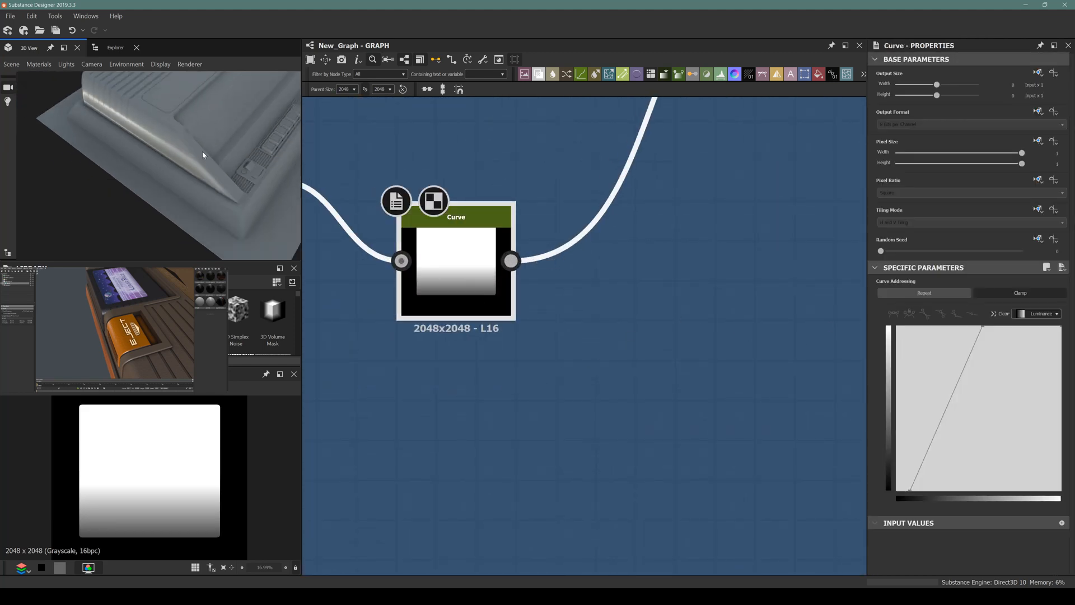
Step: Shift the Curve node's upper key to an input value of 0.48 at output 1.00 to steepen the slope
{"action": "left_click_drag", "start_coordinate": [203, 153], "coordinate": [156, 190]}
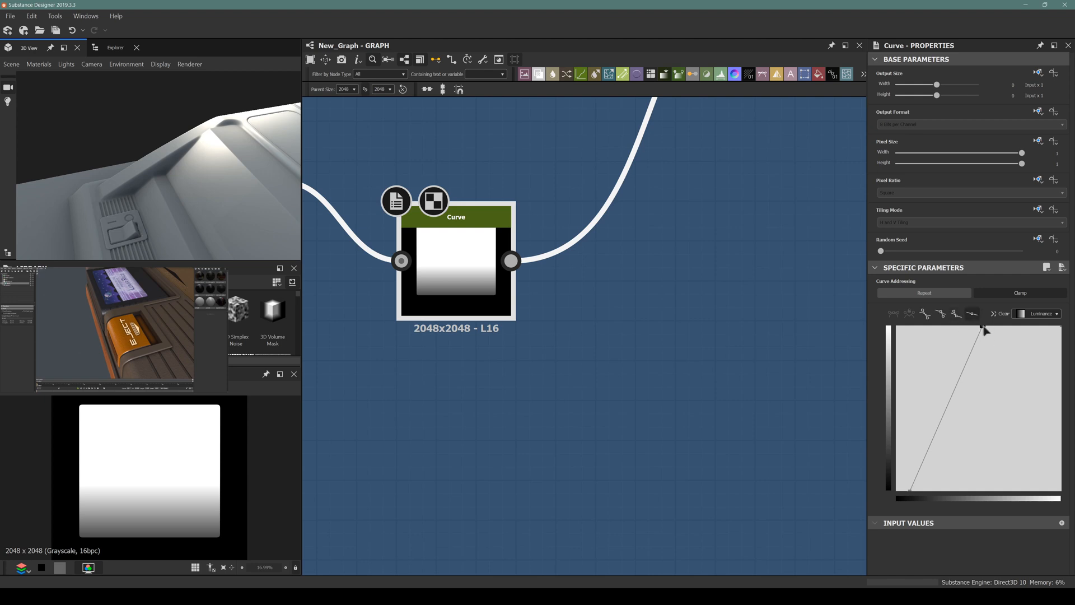
{"action": "left_click_drag", "start_coordinate": [984, 326], "coordinate": [976, 326]}
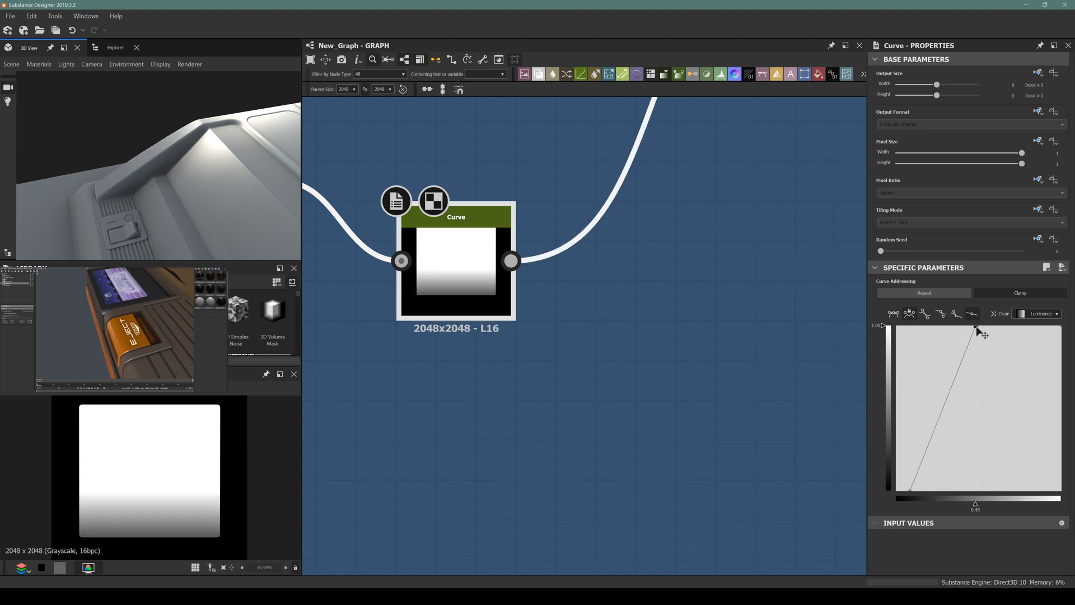
Step: Enlarge the 3D view, inspect the console's sloped front and side profile against the reference render, and return it to its original pane
{"action": "left_click_drag", "start_coordinate": [167, 259], "coordinate": [336, 49]}
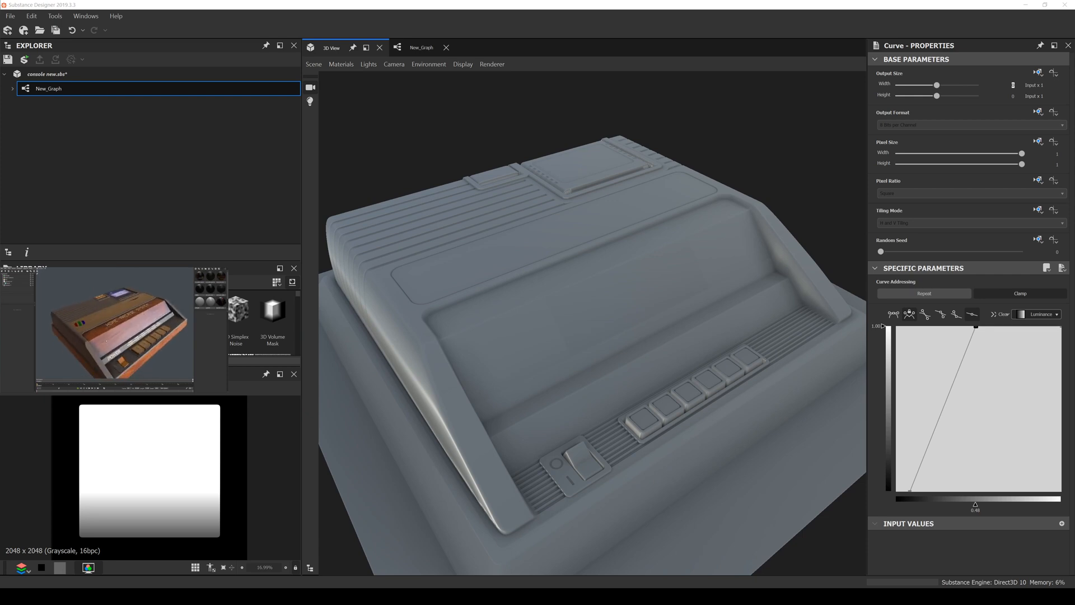
{"action": "right_click_drag", "start_coordinate": [491, 245], "coordinate": [496, 302]}
{"action": "mouse_move", "coordinate": [495, 302]}
{"action": "left_mouse_down"}
{"action": "mouse_move", "coordinate": [528, 280]}
{"action": "mouse_move", "coordinate": [494, 293]}
{"action": "left_mouse_up"}
{"action": "middle_click_drag", "start_coordinate": [495, 293], "coordinate": [523, 262]}
{"action": "mouse_move", "coordinate": [522, 262]}
{"action": "left_mouse_down"}
{"action": "mouse_move", "coordinate": [636, 300]}
{"action": "mouse_move", "coordinate": [536, 273]}
{"action": "mouse_move", "coordinate": [573, 235]}
{"action": "mouse_move", "coordinate": [554, 262]}
{"action": "mouse_move", "coordinate": [472, 264]}
{"action": "mouse_move", "coordinate": [461, 246]}
{"action": "mouse_move", "coordinate": [377, 263]}
{"action": "mouse_move", "coordinate": [490, 288]}
{"action": "mouse_move", "coordinate": [672, 274]}
{"action": "mouse_move", "coordinate": [535, 277]}
{"action": "mouse_move", "coordinate": [619, 283]}
{"action": "mouse_move", "coordinate": [636, 302]}
{"action": "mouse_move", "coordinate": [568, 373]}
{"action": "mouse_move", "coordinate": [539, 360]}
{"action": "mouse_move", "coordinate": [576, 355]}
{"action": "mouse_move", "coordinate": [583, 340]}
{"action": "mouse_move", "coordinate": [547, 249]}
{"action": "mouse_move", "coordinate": [585, 225]}
{"action": "mouse_move", "coordinate": [516, 257]}
{"action": "left_mouse_up"}
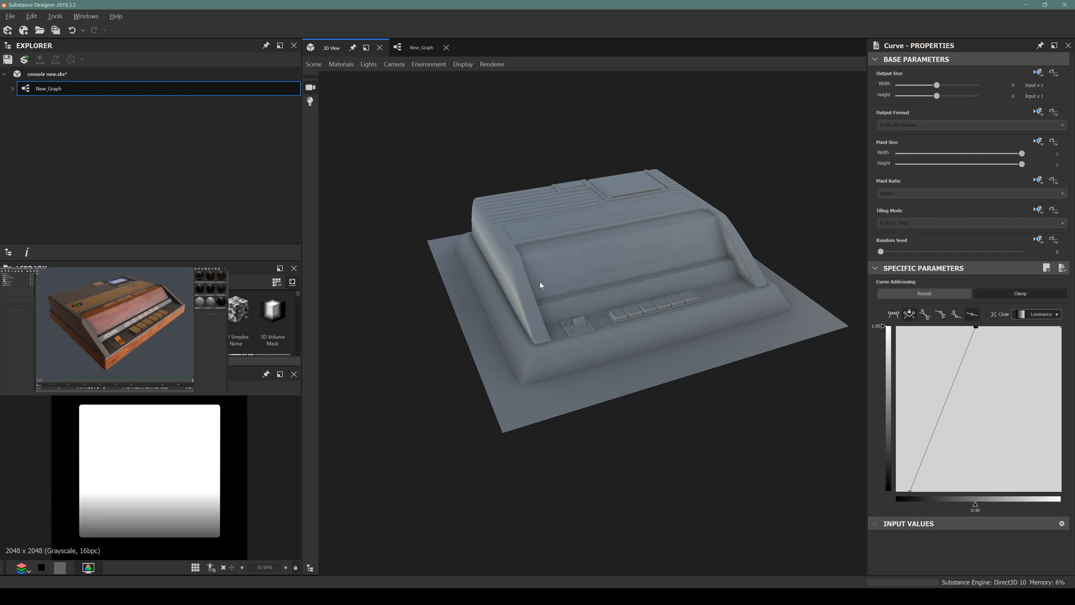
{"action": "left_click_drag", "start_coordinate": [540, 285], "coordinate": [702, 261], "text": "alt"}
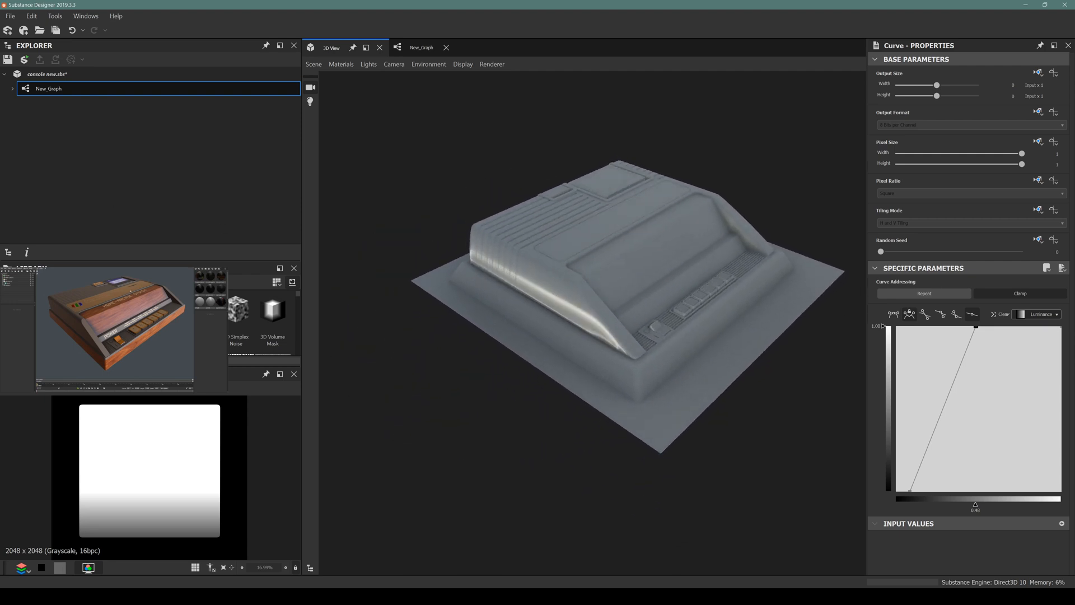
{"action": "key", "text": "alt+Tab"}
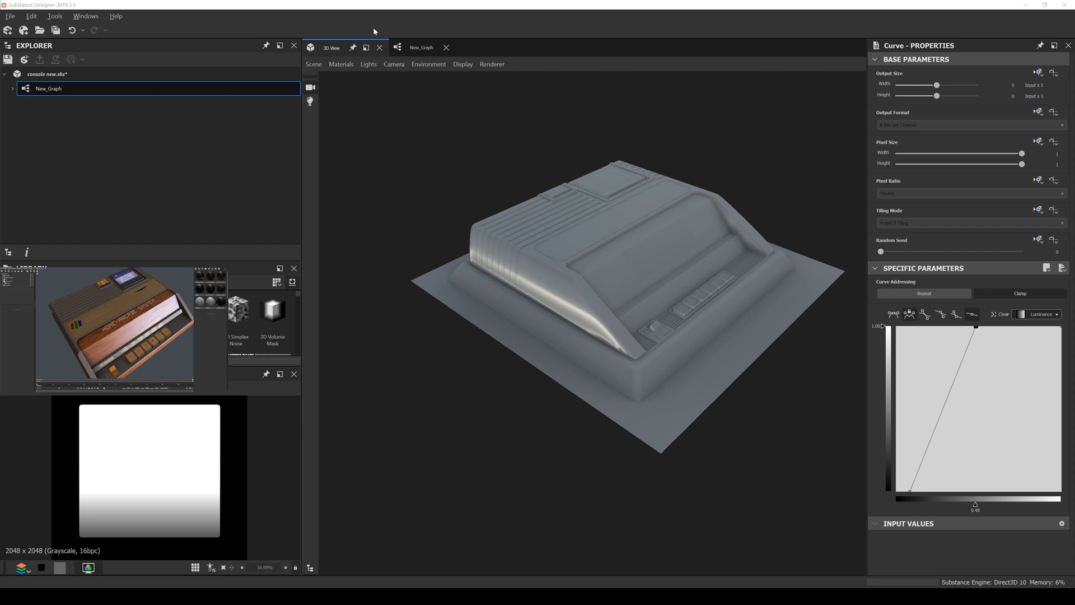
{"action": "scroll", "coordinate": [615, 301], "scroll_direction": "up", "scroll_amount": 3}
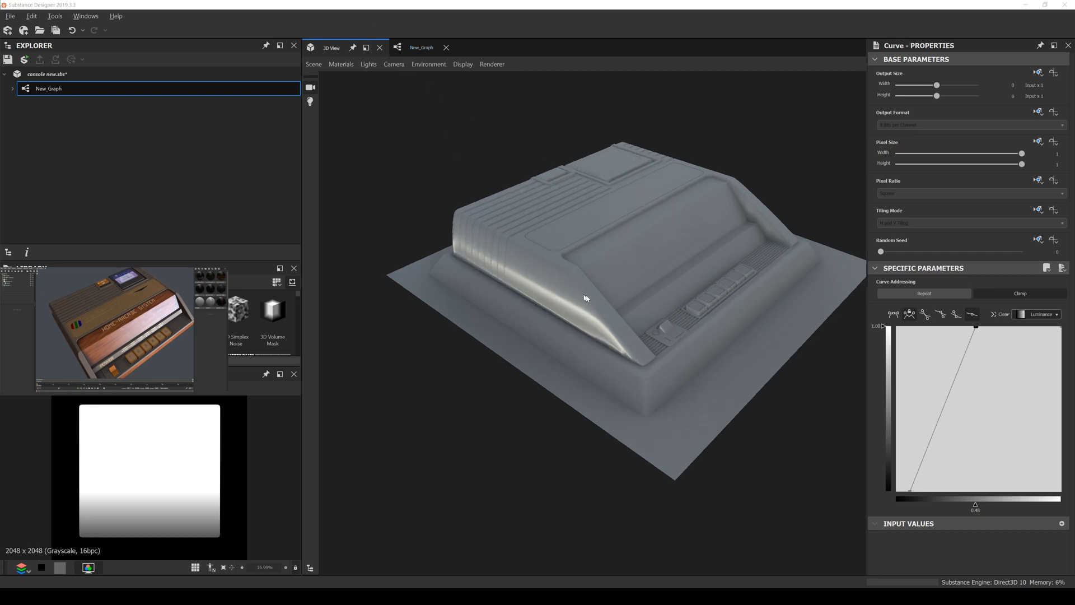
{"action": "mouse_move", "coordinate": [582, 295]}
{"action": "left_mouse_down"}
{"action": "mouse_move", "coordinate": [549, 314]}
{"action": "mouse_move", "coordinate": [462, 310]}
{"action": "mouse_move", "coordinate": [575, 294]}
{"action": "left_mouse_up"}
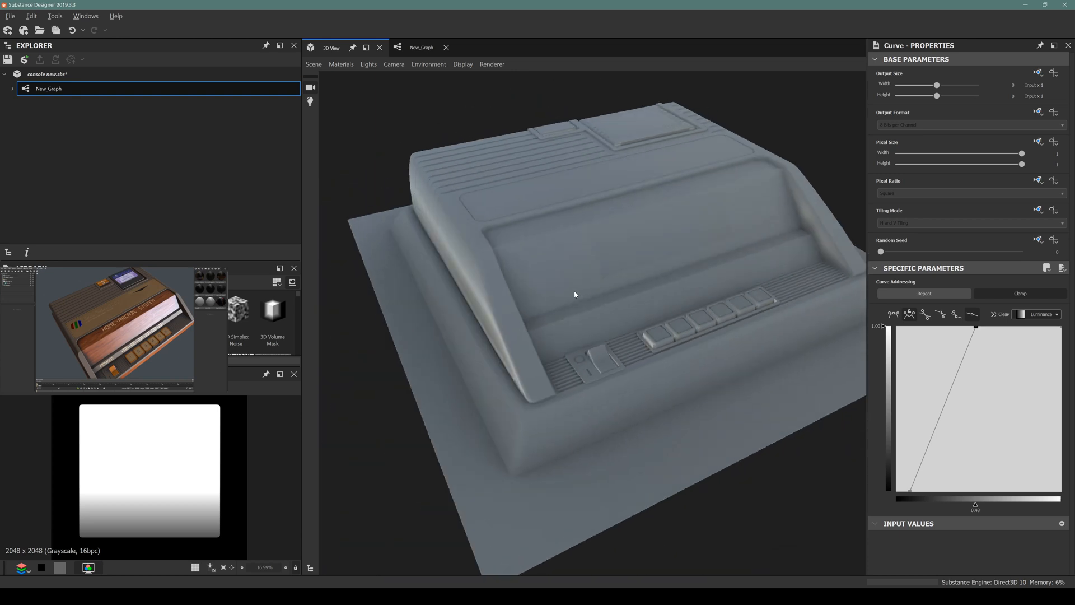
{"action": "left_click_drag", "start_coordinate": [718, 330], "coordinate": [448, 31]}
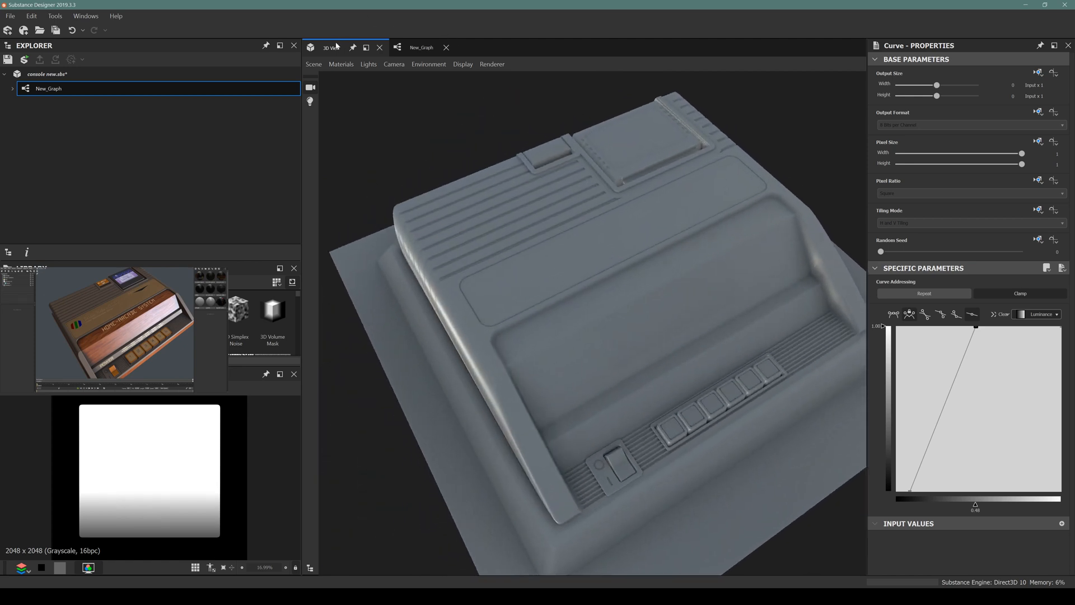
{"action": "left_click_drag", "start_coordinate": [337, 46], "coordinate": [110, 121]}
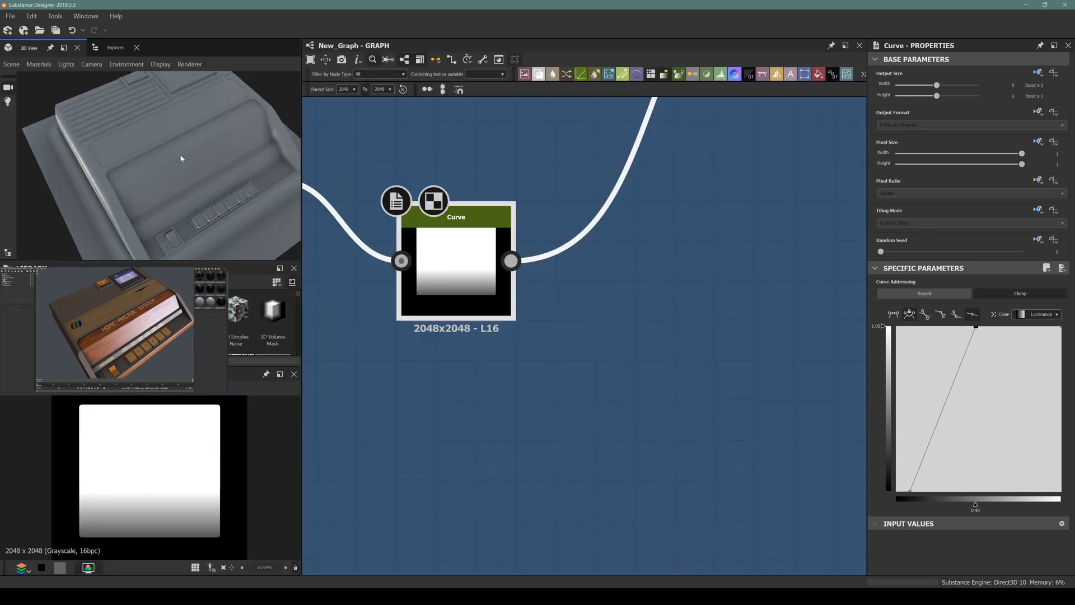
Step: Move the lower cluster of unframed nodes beside the Cartridge and Eject Button Placement frame up close beneath the upper cluster
{"action": "scroll", "coordinate": [180, 158], "scroll_direction": "down", "scroll_amount": 5}
{"action": "scroll", "coordinate": [487, 245], "scroll_direction": "down", "scroll_amount": 10}
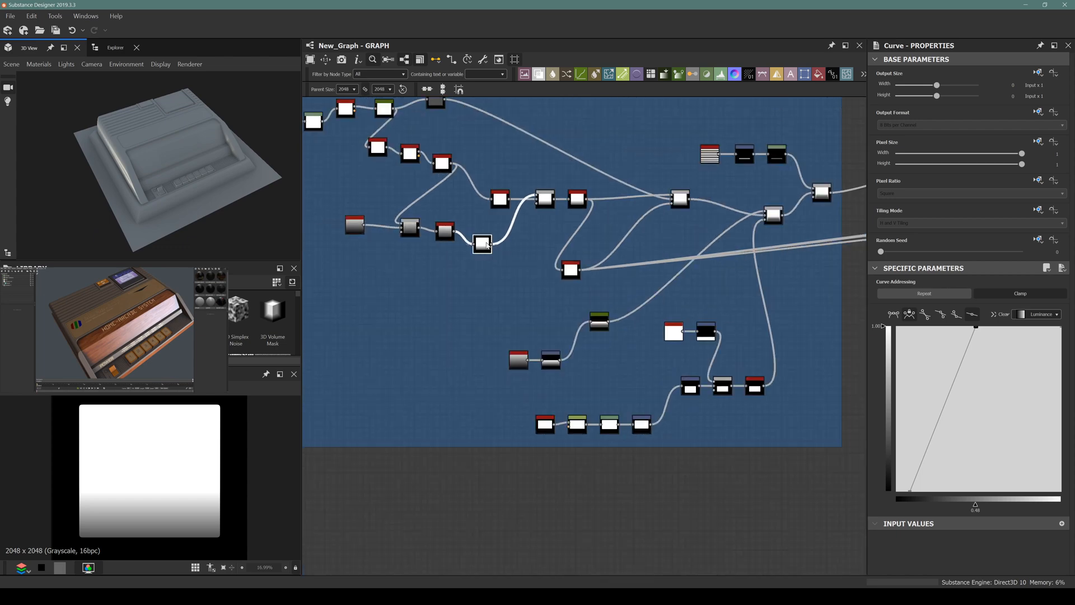
{"action": "scroll", "coordinate": [487, 245], "scroll_direction": "down", "scroll_amount": 5}
{"action": "middle_click_drag", "start_coordinate": [648, 189], "coordinate": [444, 387]}
{"action": "scroll", "coordinate": [444, 385], "scroll_direction": "down", "scroll_amount": 4}
{"action": "middle_click_drag", "start_coordinate": [539, 286], "coordinate": [386, 343]}
{"action": "scroll", "coordinate": [558, 329], "scroll_direction": "up", "scroll_amount": 5}
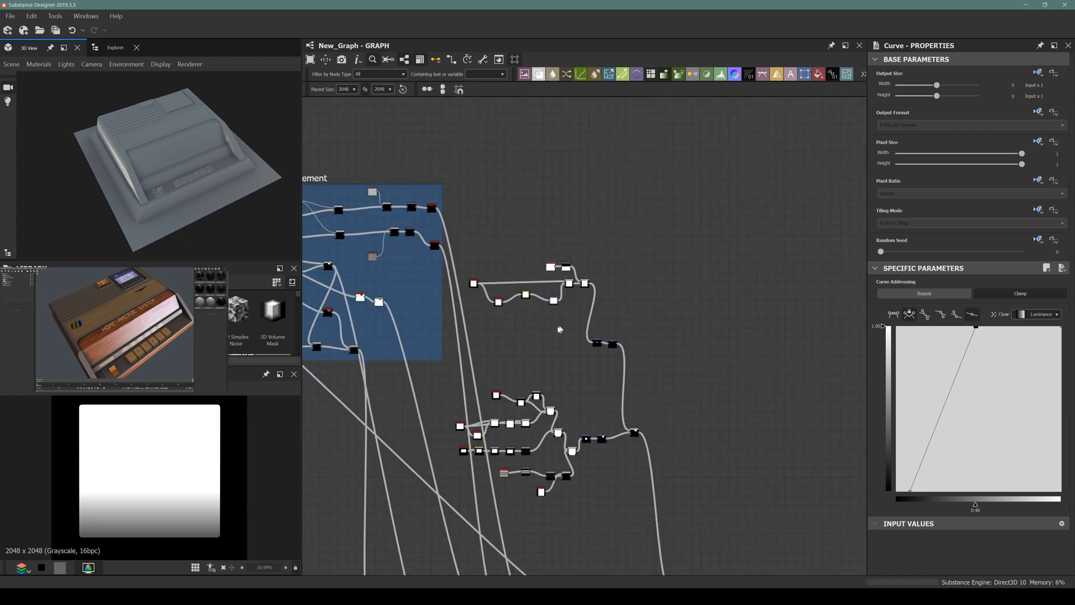
{"action": "middle_click_drag", "start_coordinate": [559, 329], "coordinate": [533, 355]}
{"action": "left_click_drag", "start_coordinate": [420, 415], "coordinate": [615, 536]}
{"action": "left_click_drag", "start_coordinate": [611, 459], "coordinate": [626, 395]}
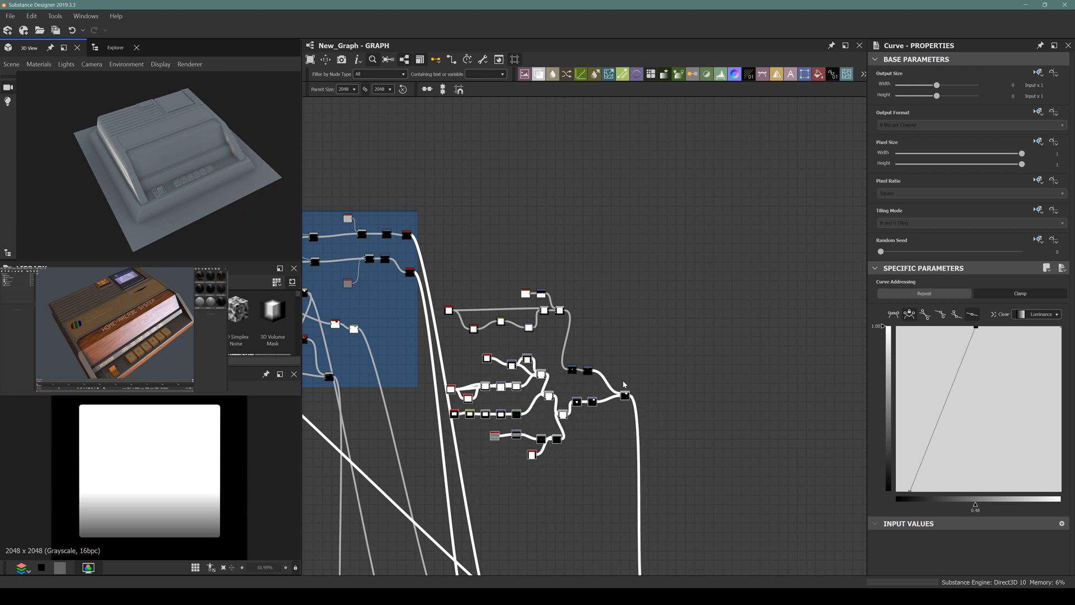
Step: Move both unframed node clusters together farther away from the Cartridge and Eject Button Placement frame
{"action": "left_click_drag", "start_coordinate": [441, 233], "coordinate": [674, 456]}
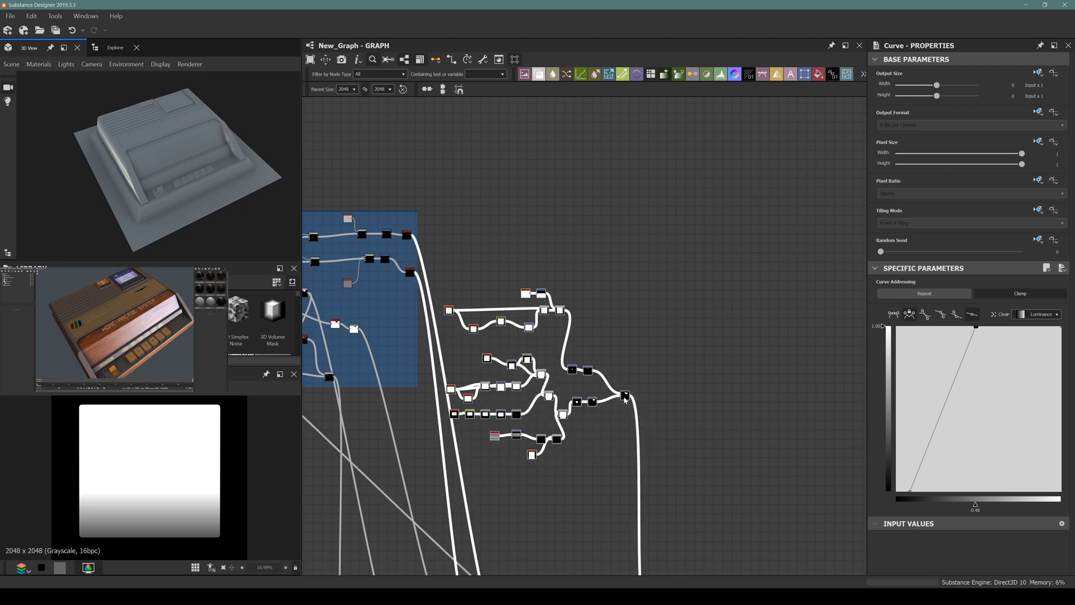
{"action": "left_click_drag", "start_coordinate": [624, 398], "coordinate": [717, 338]}
{"action": "scroll", "coordinate": [717, 357], "scroll_direction": "down", "scroll_amount": 4}
{"action": "scroll", "coordinate": [472, 297], "scroll_direction": "up", "scroll_amount": 3}
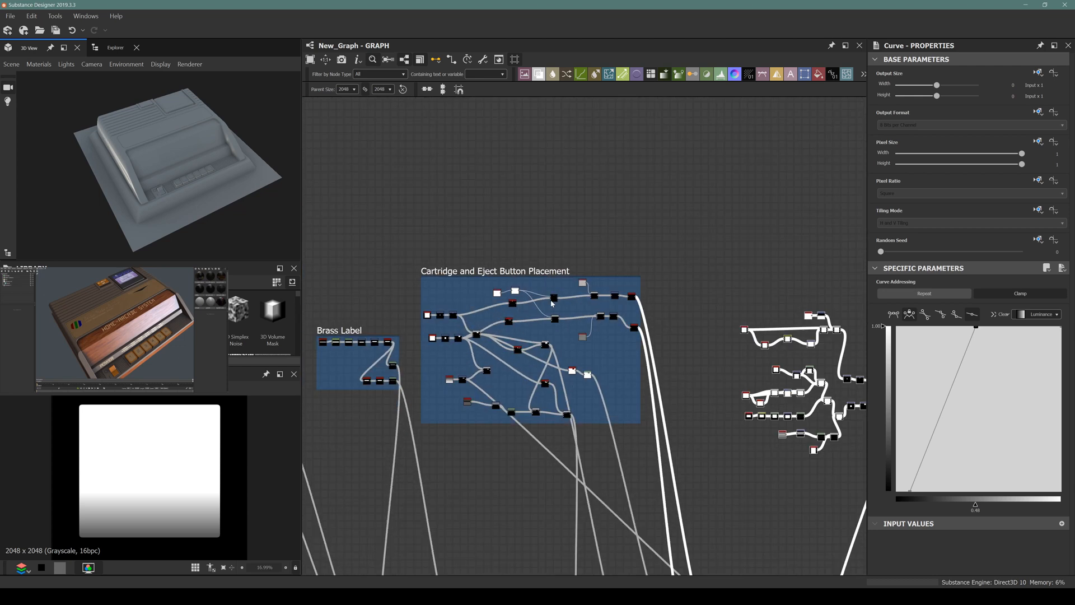
Step: Retitle the Cartridge and Eject Button Placement frame as "Cartridge and Eject Button Slot"
{"action": "left_click", "coordinate": [513, 272]}
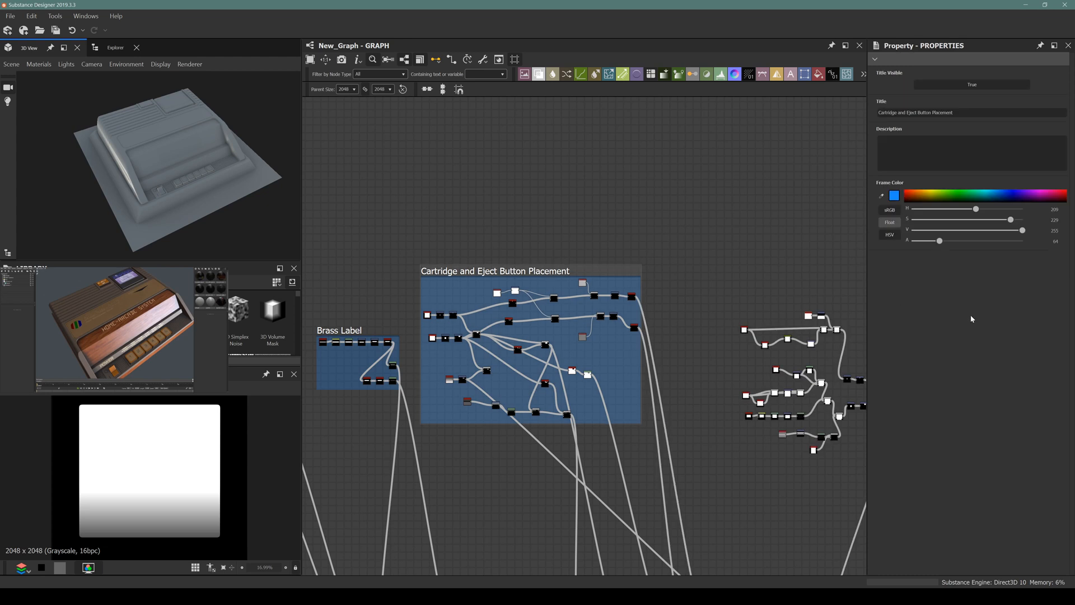
{"action": "double_click", "coordinate": [933, 110]}
{"action": "type", "text": "Slo"}
{"action": "left_click", "coordinate": [569, 192]}
Step: Enclose the two unframed node clusters beside the Cartridge and Eject Button Slot group in a new frame
{"action": "middle_click_drag", "start_coordinate": [698, 231], "coordinate": [504, 190]}
{"action": "left_click_drag", "start_coordinate": [528, 245], "coordinate": [714, 441]}
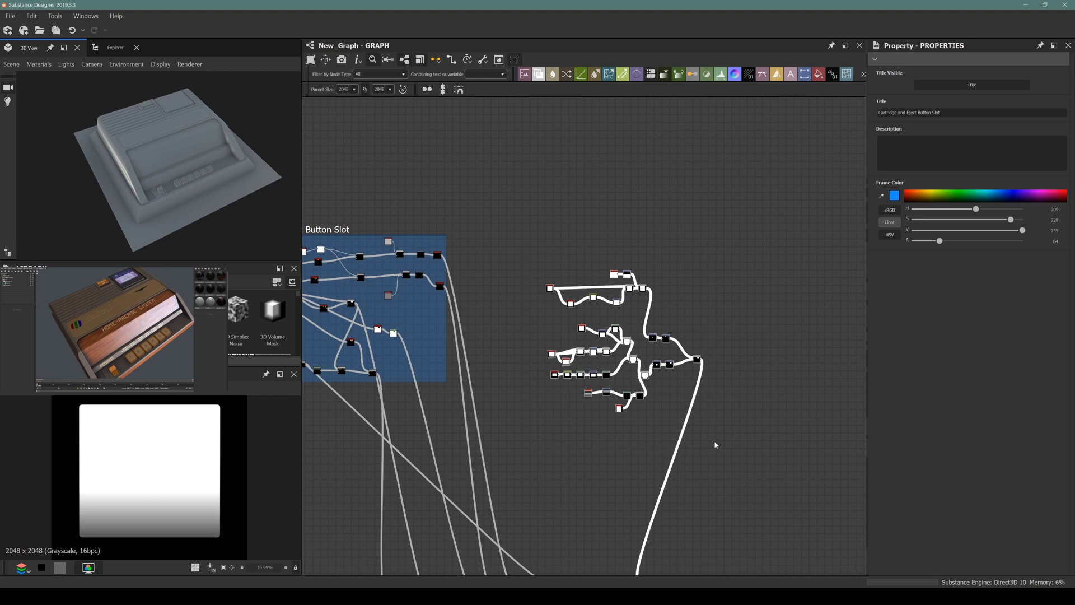
{"action": "key", "text": "space"}
{"action": "type", "text": "frame"}
{"action": "key", "text": "Return"}
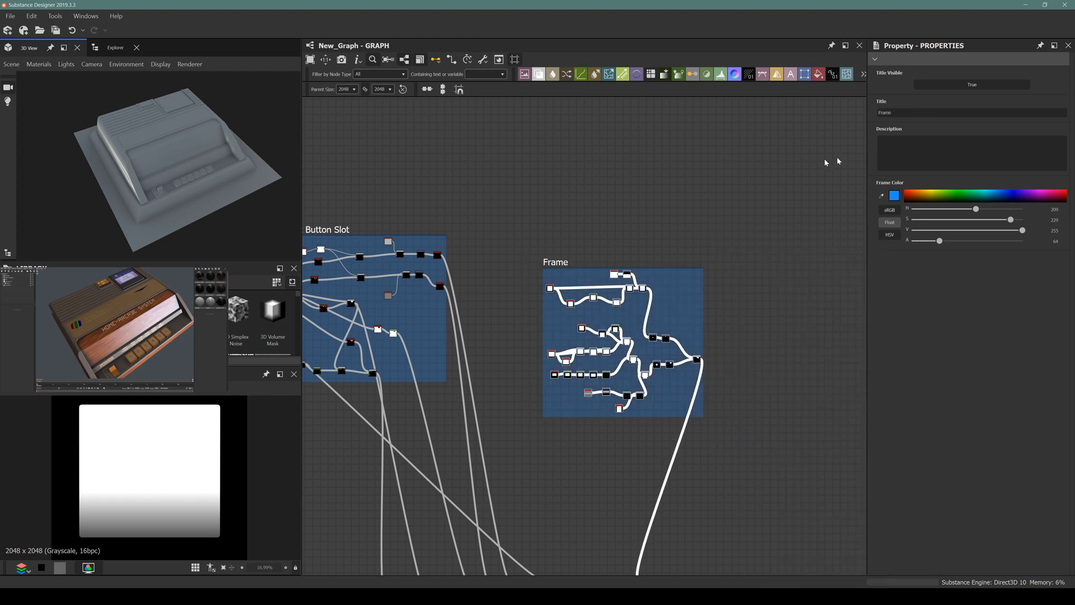
Step: Title the new frame "Cartridge and Eject Button"
{"action": "scroll", "coordinate": [425, 246], "scroll_direction": "down", "scroll_amount": 4}
{"action": "scroll", "coordinate": [386, 235], "scroll_direction": "up", "scroll_amount": 2}
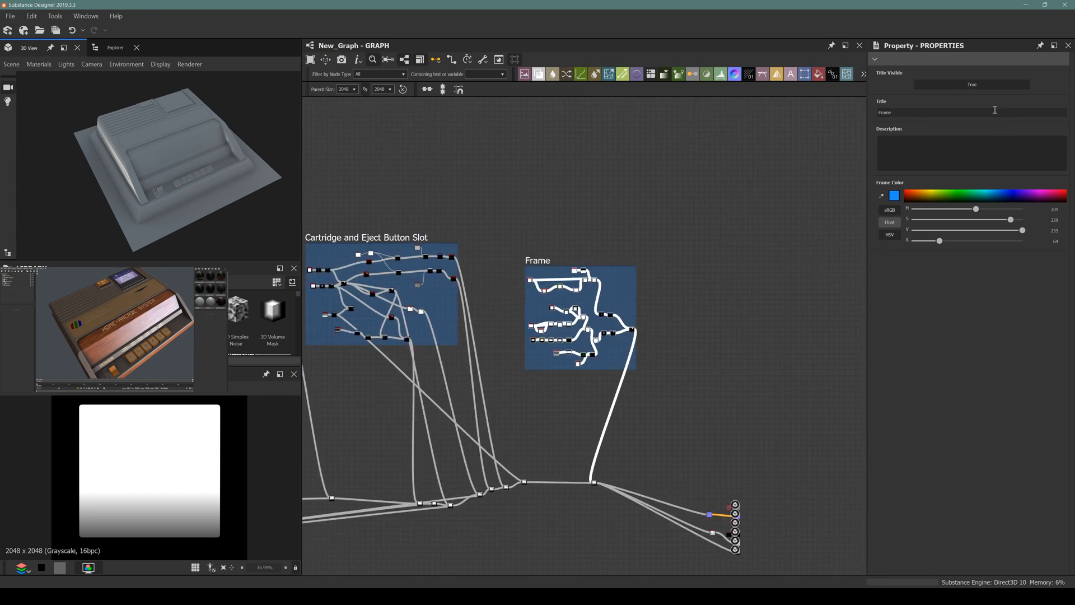
{"action": "double_click", "coordinate": [914, 110]}
{"action": "type", "text": "Cartridge and Eject Button"}
{"action": "key", "text": "Return"}
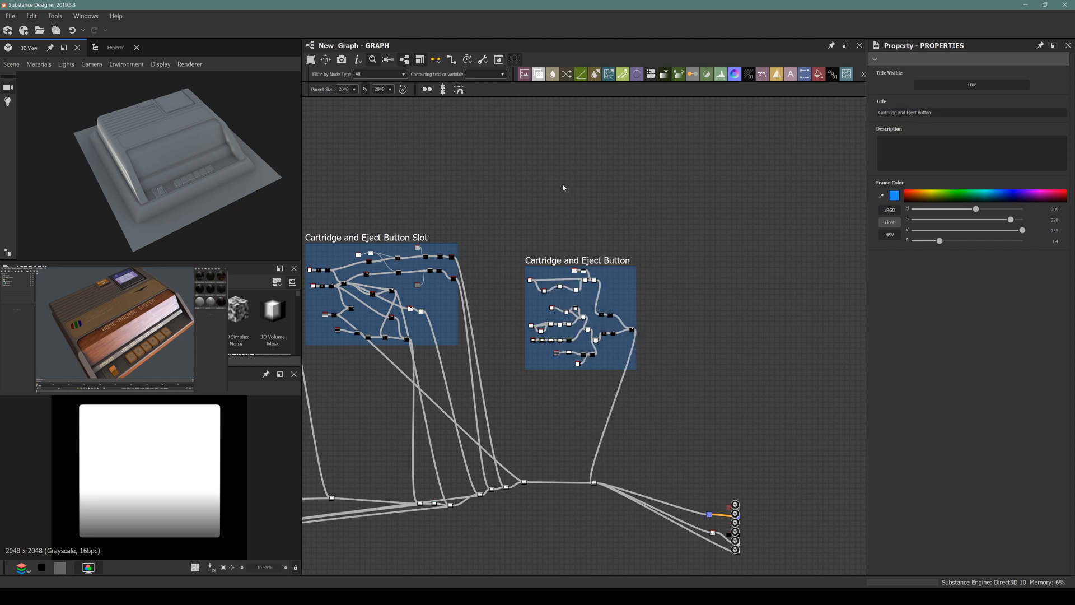
Step: Move the Cartridge and Eject Button frame with its nodes above the Cartridge and Eject Button Slot frame
{"action": "scroll", "coordinate": [587, 180], "scroll_direction": "down", "scroll_amount": 3}
{"action": "middle_click_drag", "start_coordinate": [563, 239], "coordinate": [670, 233]}
{"action": "left_click_drag", "start_coordinate": [667, 218], "coordinate": [582, 127]}
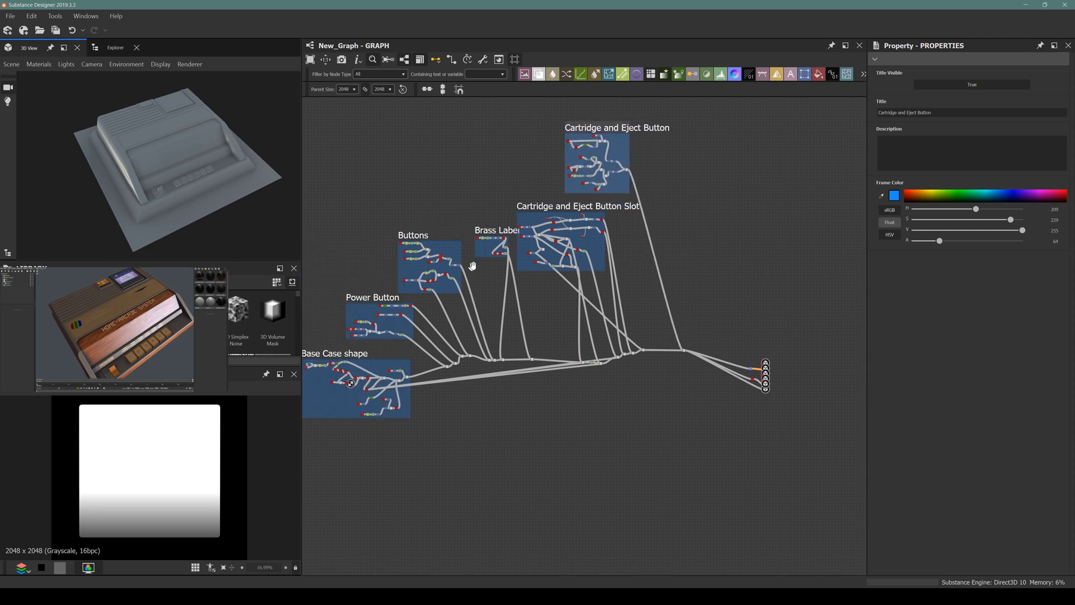
Step: Review the framed node groups in order, from Base Case shape through Buttons and Brass Label to Cartridge and Eject Button
{"action": "middle_click_drag", "start_coordinate": [403, 265], "coordinate": [494, 245]}
{"action": "middle_click_drag", "start_coordinate": [477, 209], "coordinate": [468, 242]}
{"action": "scroll", "coordinate": [416, 450], "scroll_direction": "up", "scroll_amount": 5}
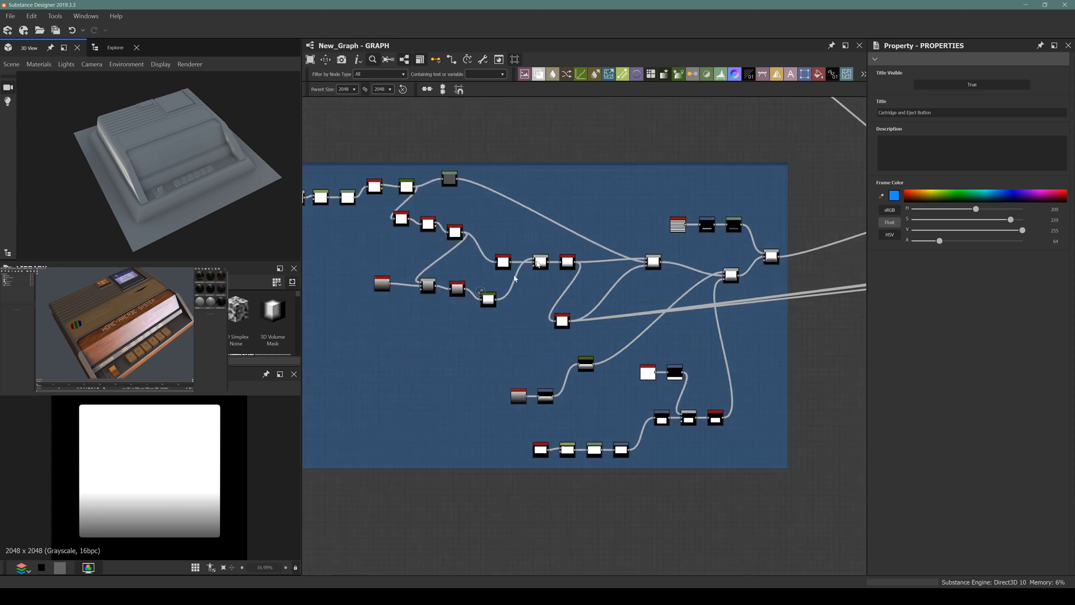
{"action": "scroll", "coordinate": [568, 445], "scroll_direction": "down", "scroll_amount": 2}
{"action": "middle_click_drag", "start_coordinate": [617, 278], "coordinate": [473, 430]}
{"action": "middle_click_drag", "start_coordinate": [691, 240], "coordinate": [568, 322]}
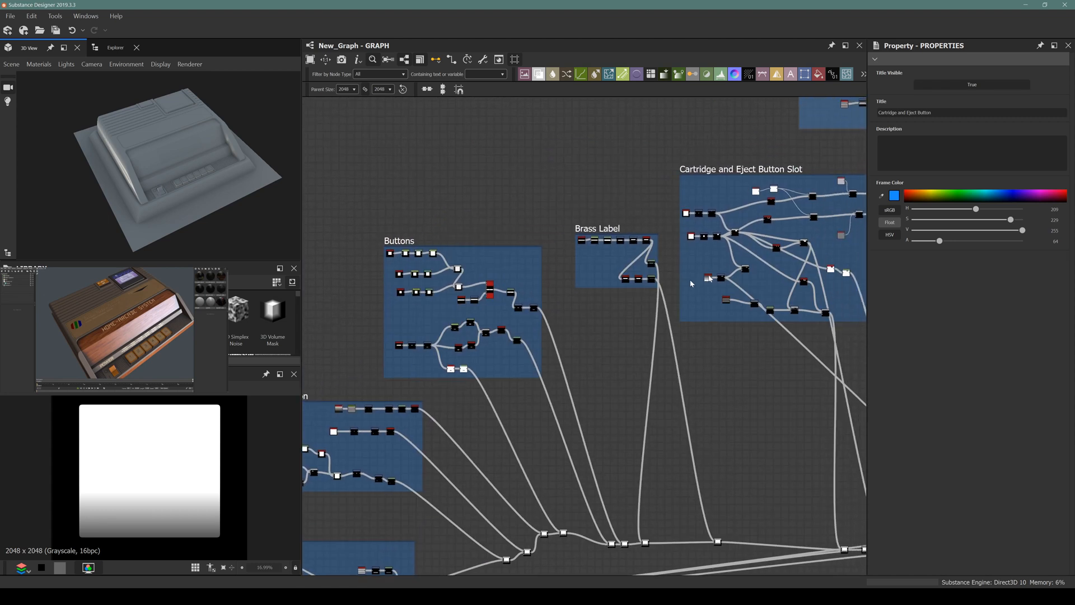
{"action": "middle_click_drag", "start_coordinate": [758, 263], "coordinate": [571, 321]}
{"action": "middle_click_drag", "start_coordinate": [675, 219], "coordinate": [569, 300]}
{"action": "middle_click_drag", "start_coordinate": [560, 235], "coordinate": [556, 344]}
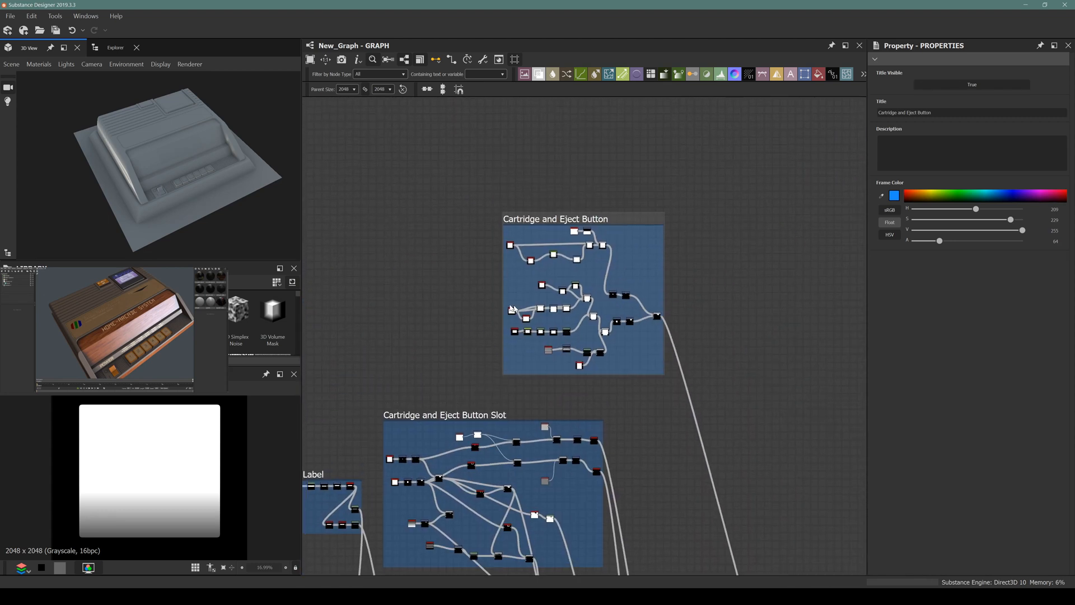
Step: Move the source shape node feeding three connections in the Cartridge and Eject Button frame upward to separate its links
{"action": "scroll", "coordinate": [515, 308], "scroll_direction": "up", "scroll_amount": 6}
{"action": "left_click_drag", "start_coordinate": [519, 319], "coordinate": [520, 253]}
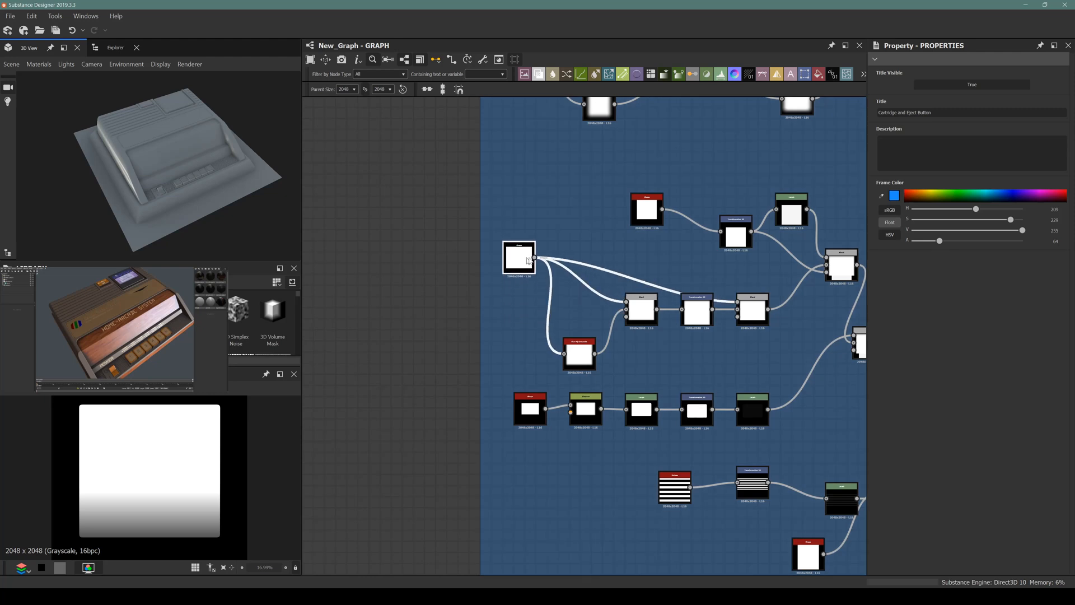
{"action": "scroll", "coordinate": [556, 260], "scroll_direction": "down", "scroll_amount": 4}
{"action": "scroll", "coordinate": [648, 281], "scroll_direction": "down", "scroll_amount": 3}
Step: Examine the whole graph's layout, from the framed groups along the chain of blends to the final output nodes
{"action": "middle_click_drag", "start_coordinate": [649, 283], "coordinate": [647, 249]}
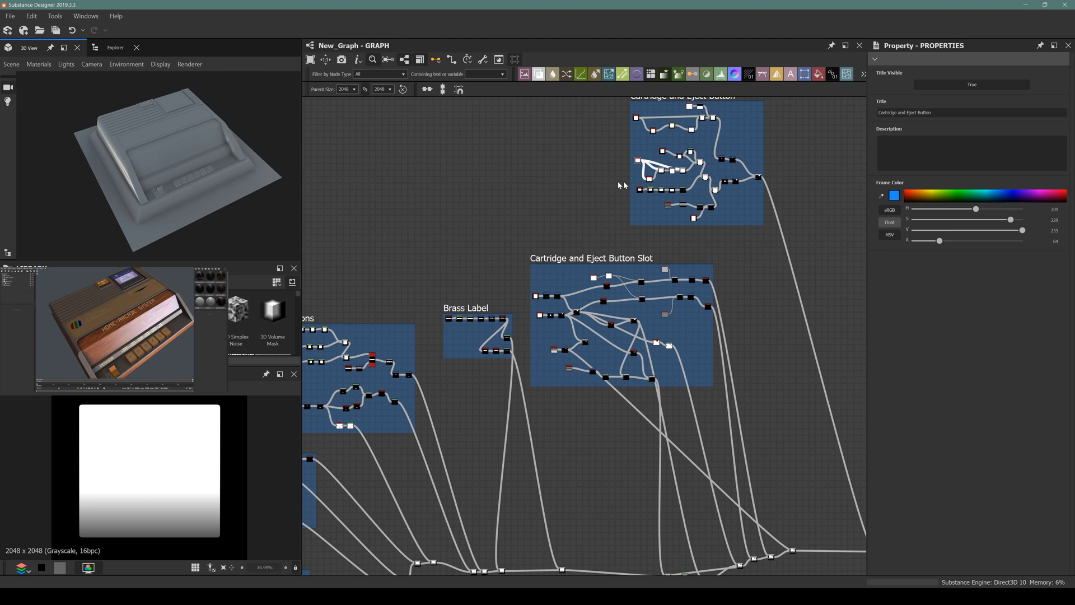
{"action": "scroll", "coordinate": [564, 204], "scroll_direction": "down", "scroll_amount": 2}
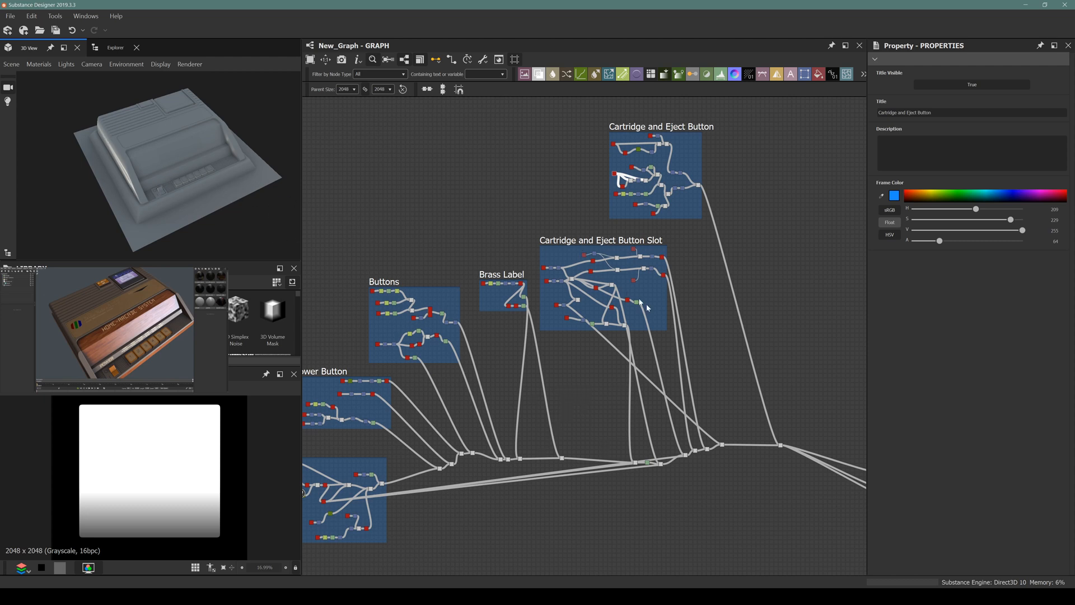
{"action": "middle_click_drag", "start_coordinate": [672, 332], "coordinate": [655, 350]}
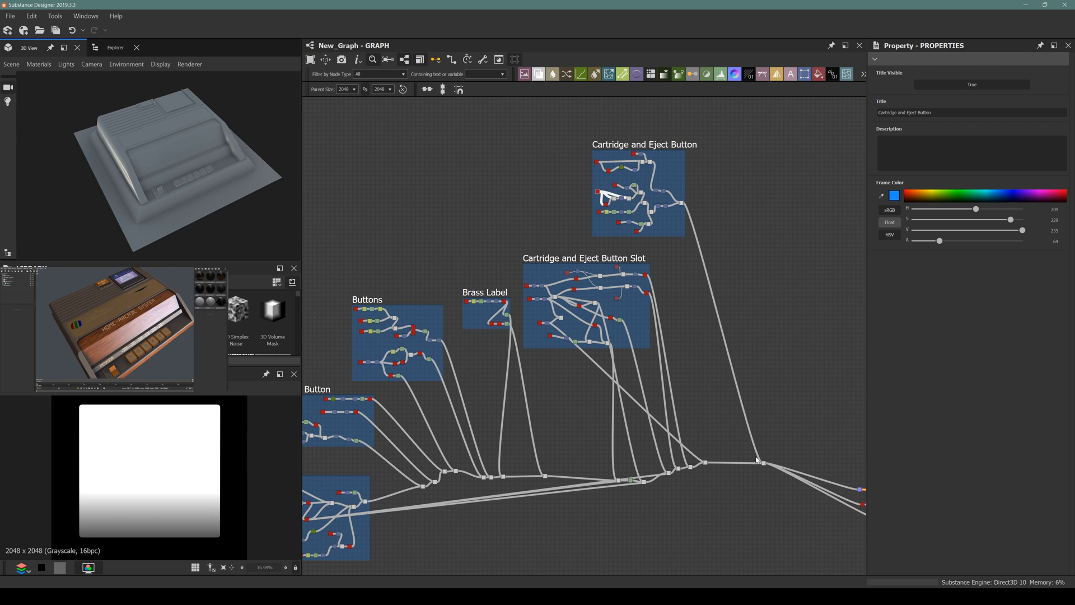
{"action": "middle_click_drag", "start_coordinate": [660, 363], "coordinate": [693, 258]}
{"action": "scroll", "coordinate": [686, 263], "scroll_direction": "down", "scroll_amount": 3}
{"action": "middle_click_drag", "start_coordinate": [535, 290], "coordinate": [537, 342]}
{"action": "mouse_move", "coordinate": [415, 146]}
{"action": "left_mouse_down"}
{"action": "mouse_move", "coordinate": [593, 257]}
{"action": "mouse_move", "coordinate": [774, 434]}
{"action": "mouse_move", "coordinate": [748, 469]}
{"action": "left_mouse_up"}
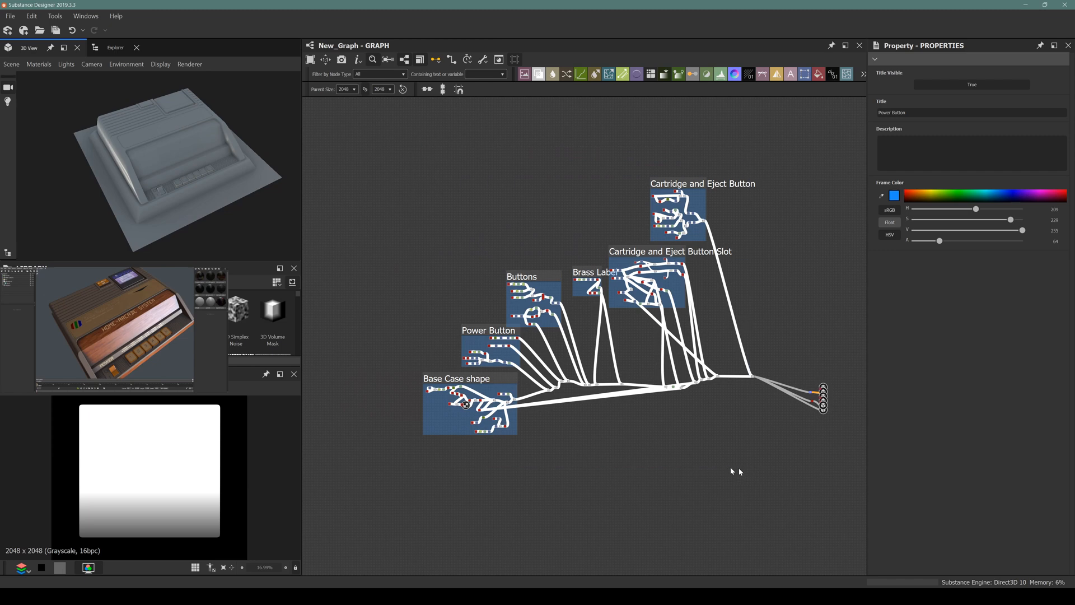
{"action": "left_click", "coordinate": [633, 467]}
{"action": "scroll", "coordinate": [633, 467], "scroll_direction": "up", "scroll_amount": 4}
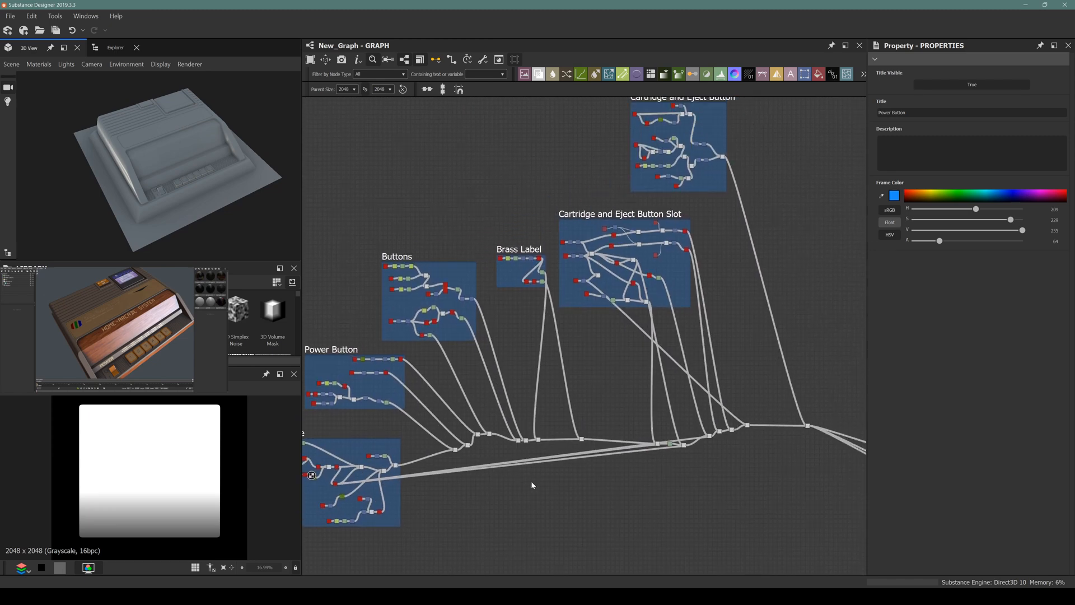
{"action": "middle_click_drag", "start_coordinate": [531, 484], "coordinate": [426, 380]}
{"action": "middle_click_drag", "start_coordinate": [708, 389], "coordinate": [547, 418]}
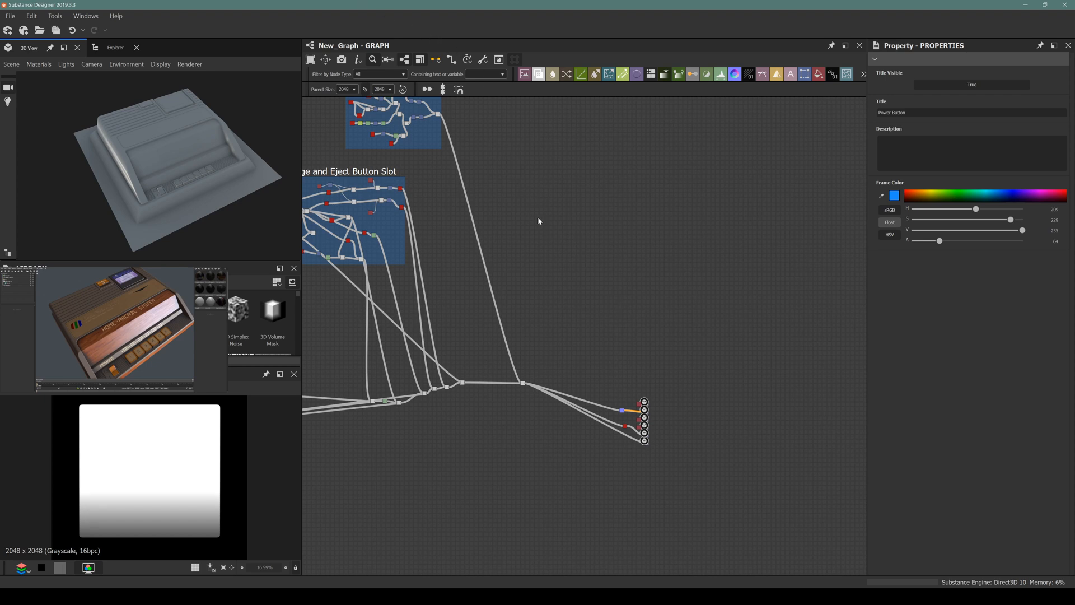
Step: Move the red color node feeding the topmost output up and away from the stack of output nodes
{"action": "middle_click_drag", "start_coordinate": [541, 244], "coordinate": [610, 228]}
{"action": "scroll", "coordinate": [687, 377], "scroll_direction": "up", "scroll_amount": 3}
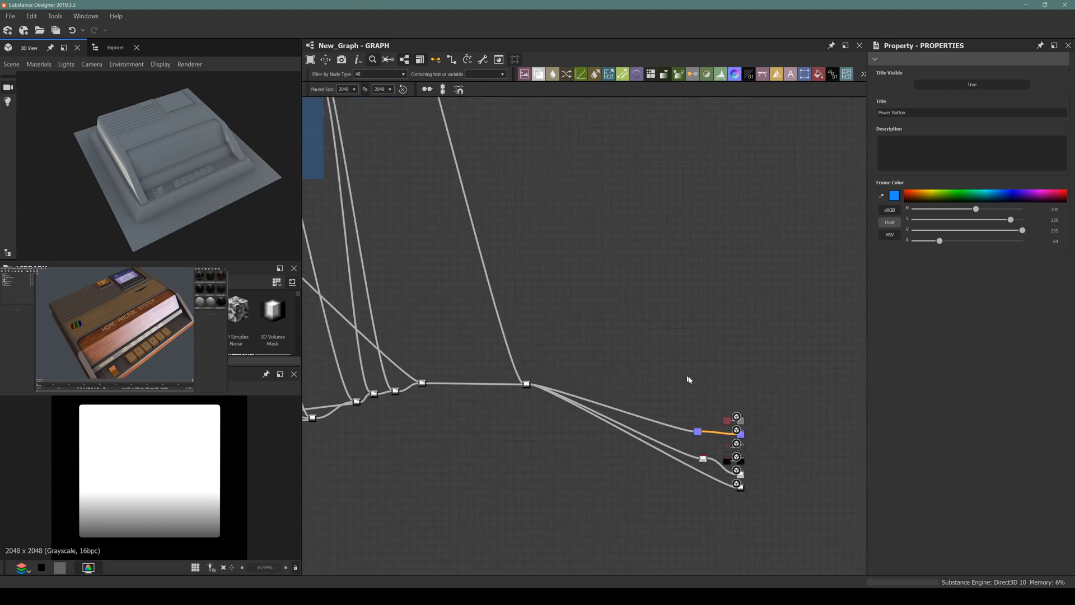
{"action": "middle_click_drag", "start_coordinate": [687, 377], "coordinate": [642, 348]}
{"action": "scroll", "coordinate": [682, 383], "scroll_direction": "up", "scroll_amount": 4}
{"action": "scroll", "coordinate": [682, 383], "scroll_direction": "down", "scroll_amount": 3}
{"action": "left_click_drag", "start_coordinate": [679, 375], "coordinate": [619, 296]}
{"action": "middle_click_drag", "start_coordinate": [545, 302], "coordinate": [719, 394]}
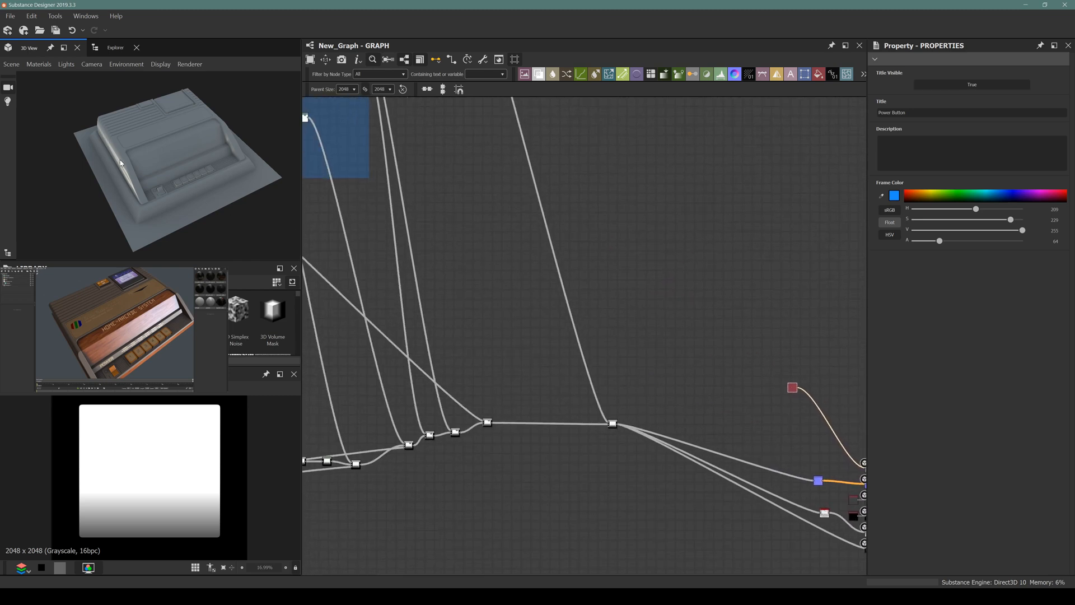
Step: Inspect the console's lower front corner and power button area up close in the 3D view
{"action": "scroll", "coordinate": [120, 157], "scroll_direction": "up", "scroll_amount": 5}
{"action": "scroll", "coordinate": [102, 141], "scroll_direction": "down", "scroll_amount": 3}
{"action": "mouse_move", "coordinate": [149, 182]}
{"action": "left_mouse_down"}
{"action": "mouse_move", "coordinate": [172, 144]}
{"action": "mouse_move", "coordinate": [176, 173]}
{"action": "mouse_move", "coordinate": [153, 161]}
{"action": "mouse_move", "coordinate": [183, 170]}
{"action": "mouse_move", "coordinate": [120, 196]}
{"action": "mouse_move", "coordinate": [133, 179]}
{"action": "left_mouse_up"}
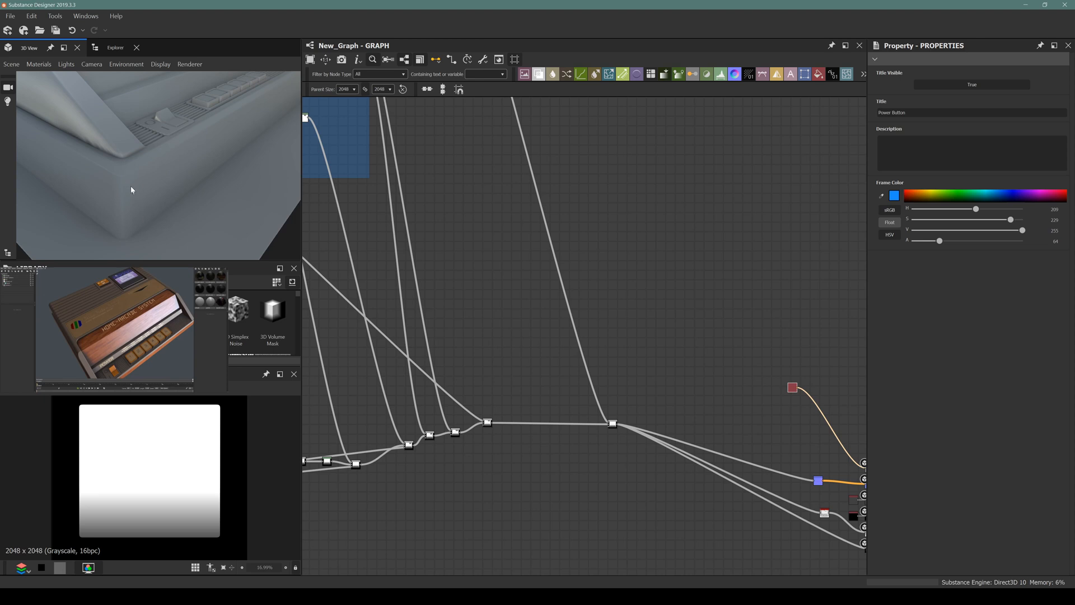
{"action": "scroll", "coordinate": [639, 281], "scroll_direction": "down", "scroll_amount": 3}
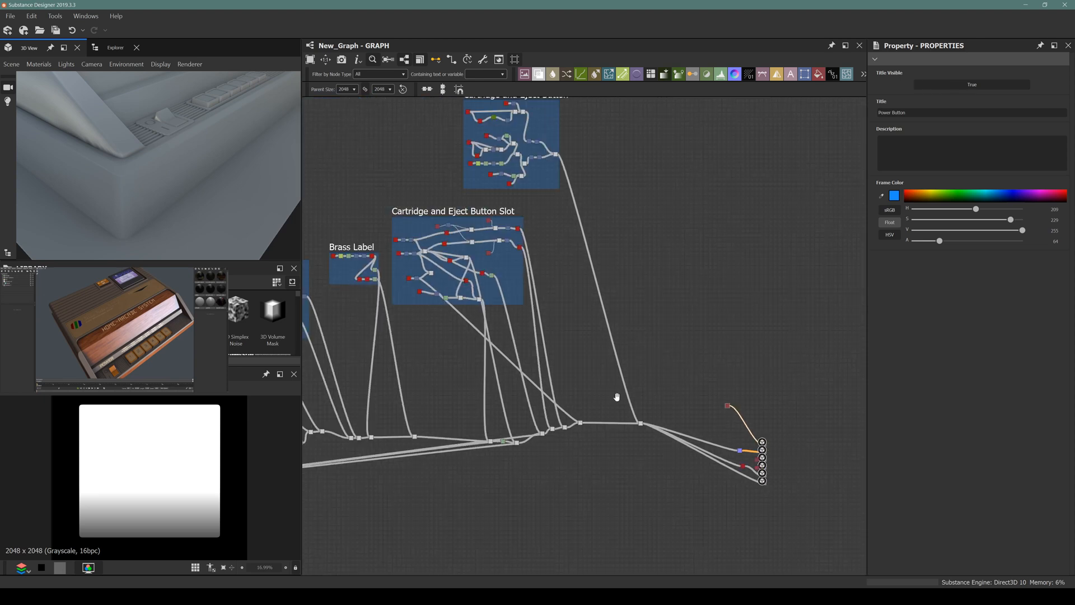
Step: Add a Wood american cherry material node in the empty graph space above the final output nodes
{"action": "scroll", "coordinate": [616, 398], "scroll_direction": "up", "scroll_amount": 3}
{"action": "scroll", "coordinate": [640, 351], "scroll_direction": "down", "scroll_amount": 3}
{"action": "scroll", "coordinate": [577, 283], "scroll_direction": "up", "scroll_amount": 4}
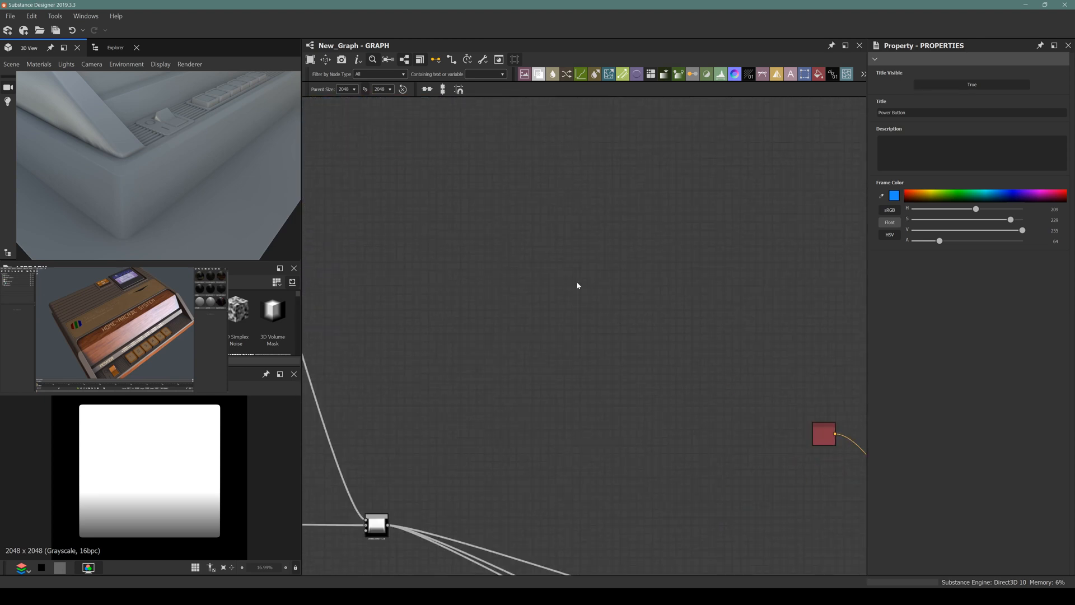
{"action": "key", "text": "space"}
{"action": "type", "text": "wood"}
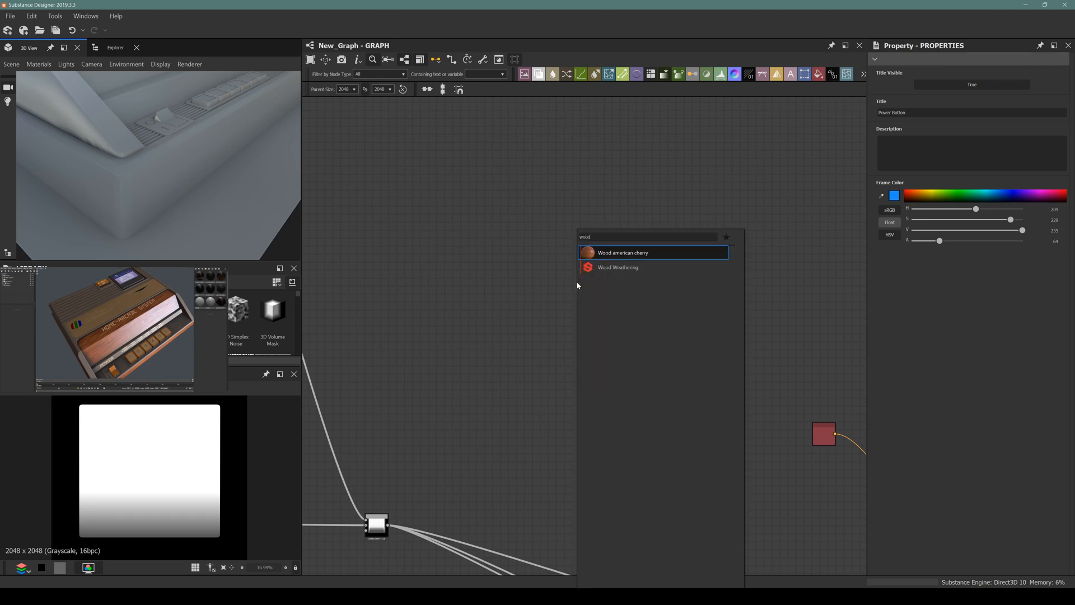
{"action": "left_click", "coordinate": [616, 251]}
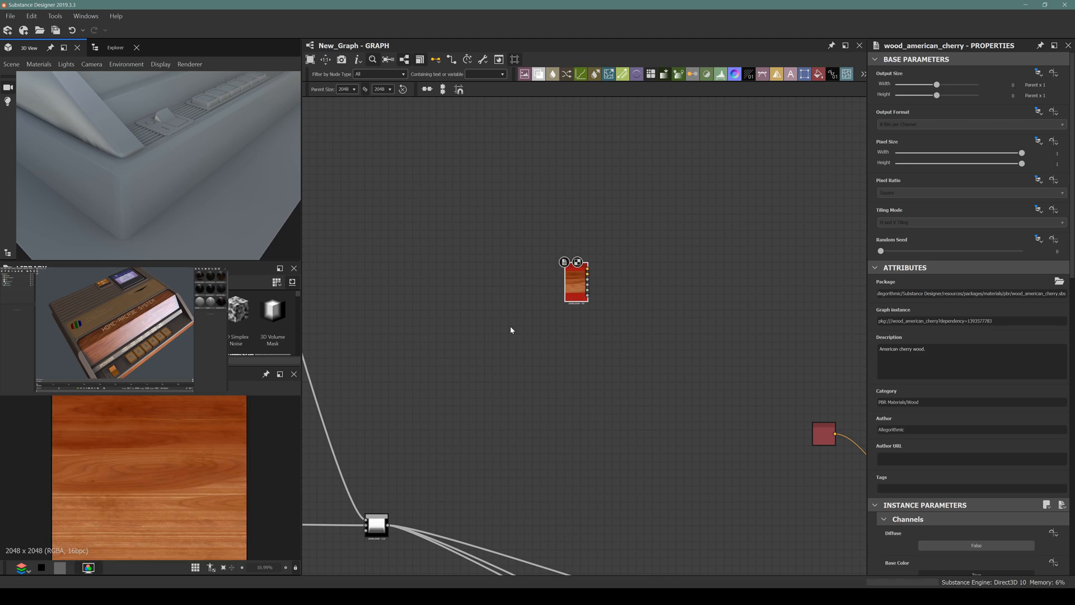
{"action": "left_click_drag", "start_coordinate": [577, 286], "coordinate": [552, 256]}
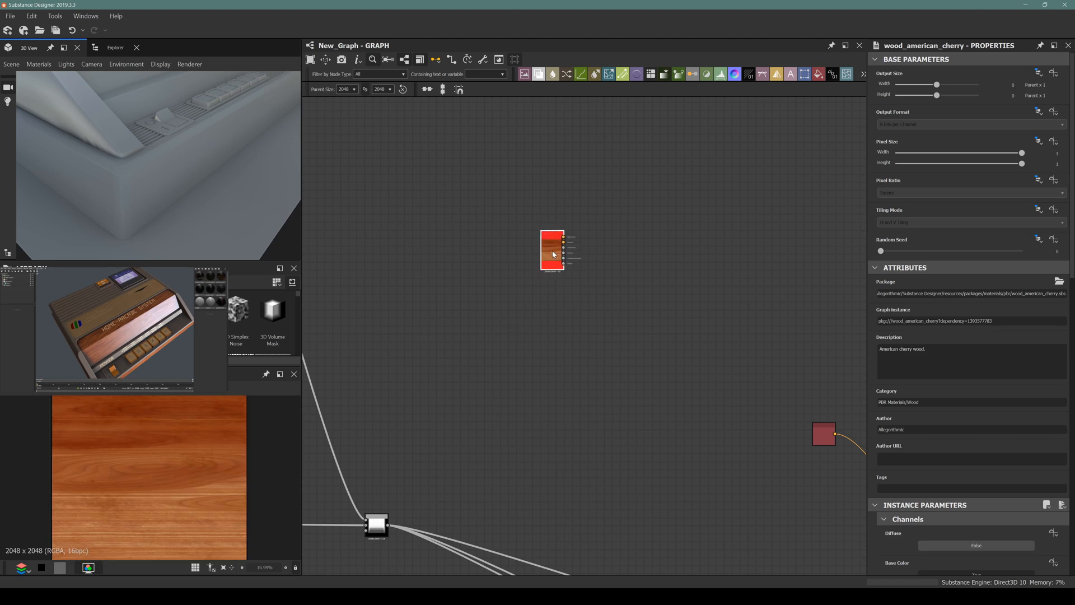
{"action": "scroll", "coordinate": [575, 301], "scroll_direction": "down", "scroll_amount": 3}
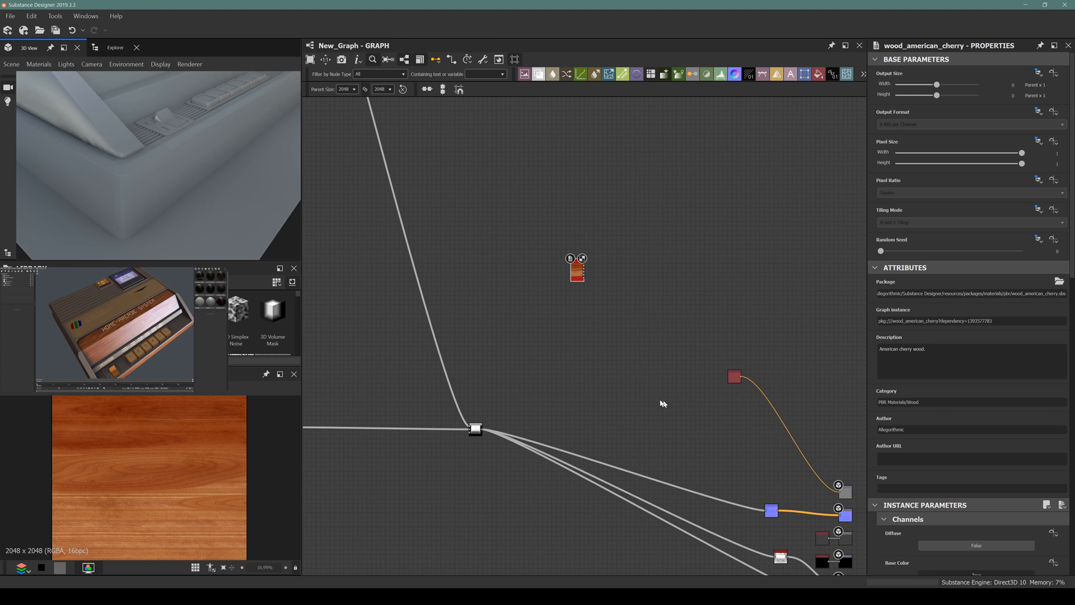
{"action": "scroll", "coordinate": [648, 298], "scroll_direction": "up", "scroll_amount": 3}
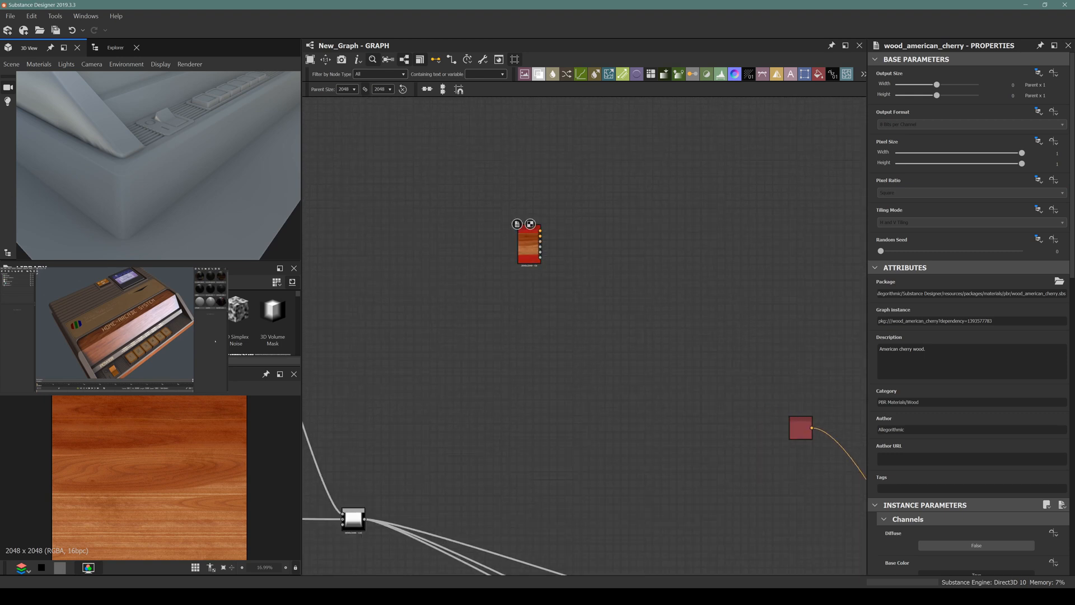
Step: Move the topmost output's Uniform Color node nearer the wood node and set it to dark brown with saturation 145 and value 57
{"action": "left_click_drag", "start_coordinate": [187, 130], "coordinate": [187, 205]}
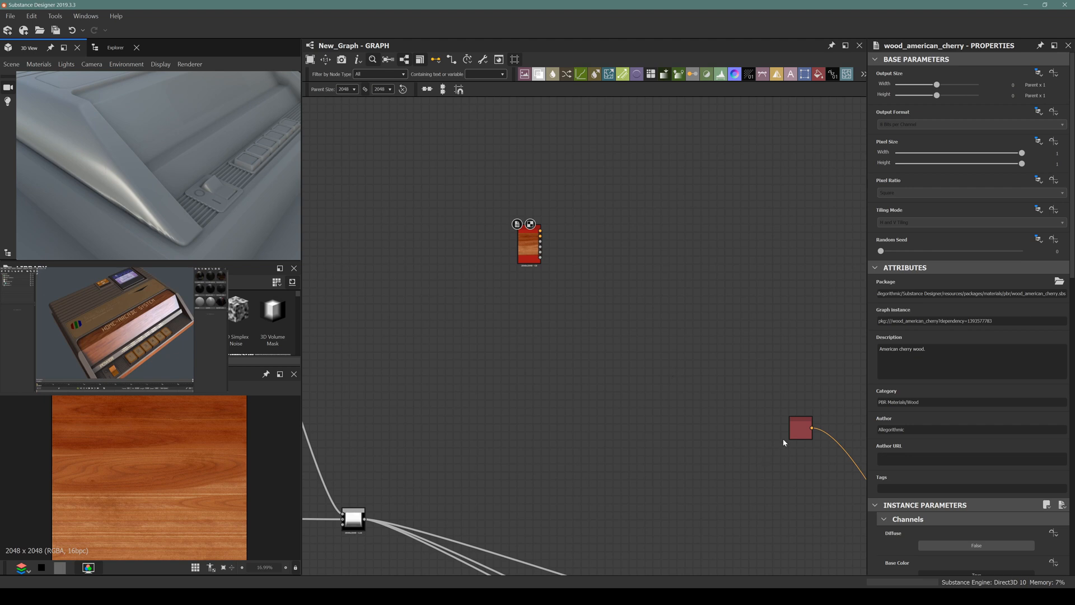
{"action": "left_click", "coordinate": [800, 429]}
{"action": "left_click_drag", "start_coordinate": [799, 428], "coordinate": [692, 381]}
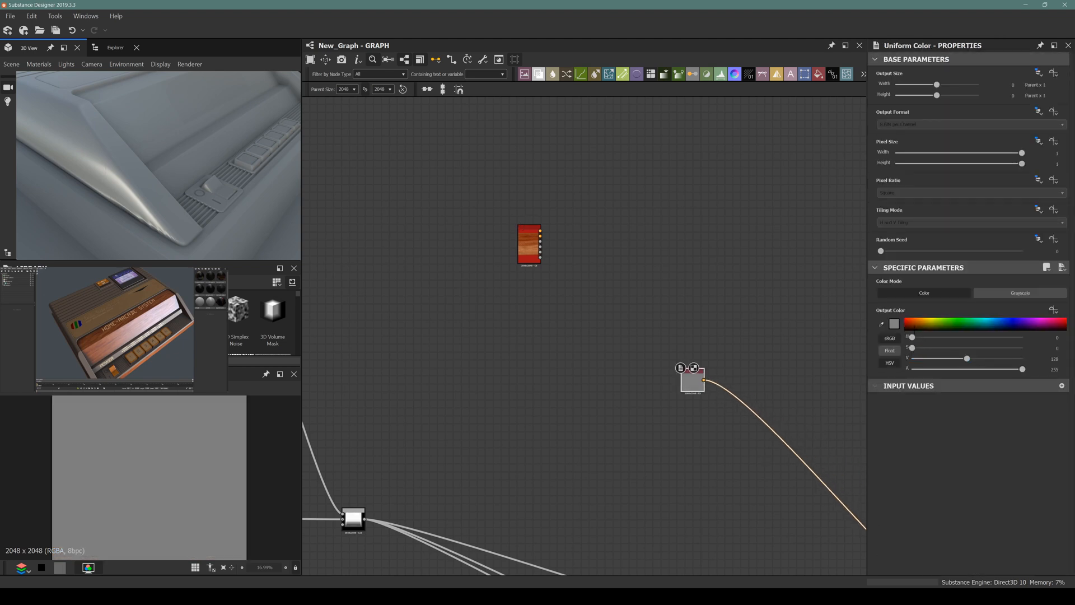
{"action": "left_click", "coordinate": [894, 323]}
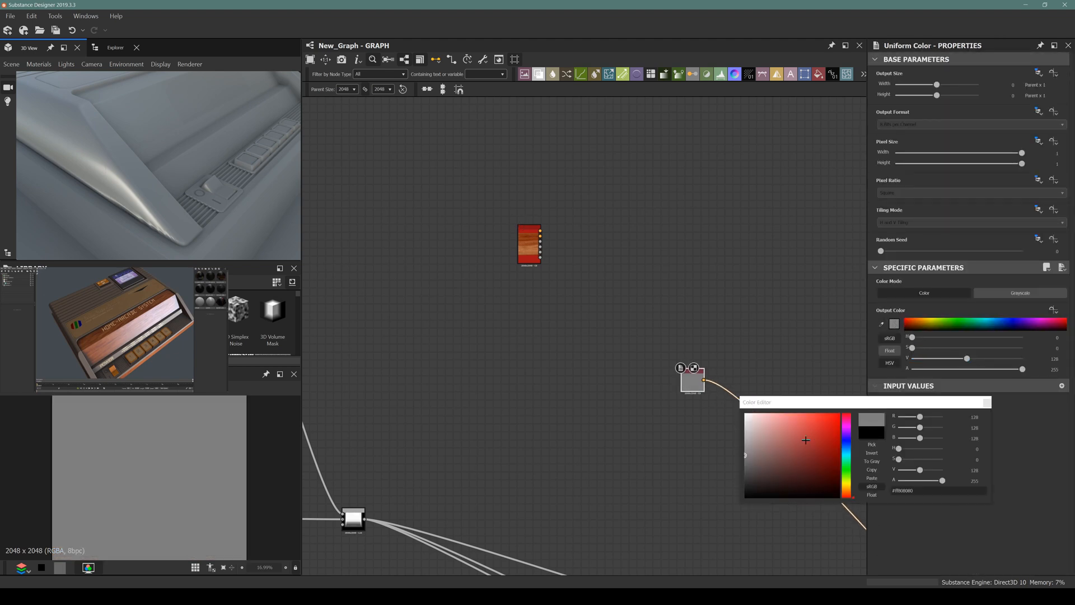
{"action": "left_click", "coordinate": [806, 440]}
{"action": "left_click", "coordinate": [840, 489]}
{"action": "left_click", "coordinate": [848, 490]}
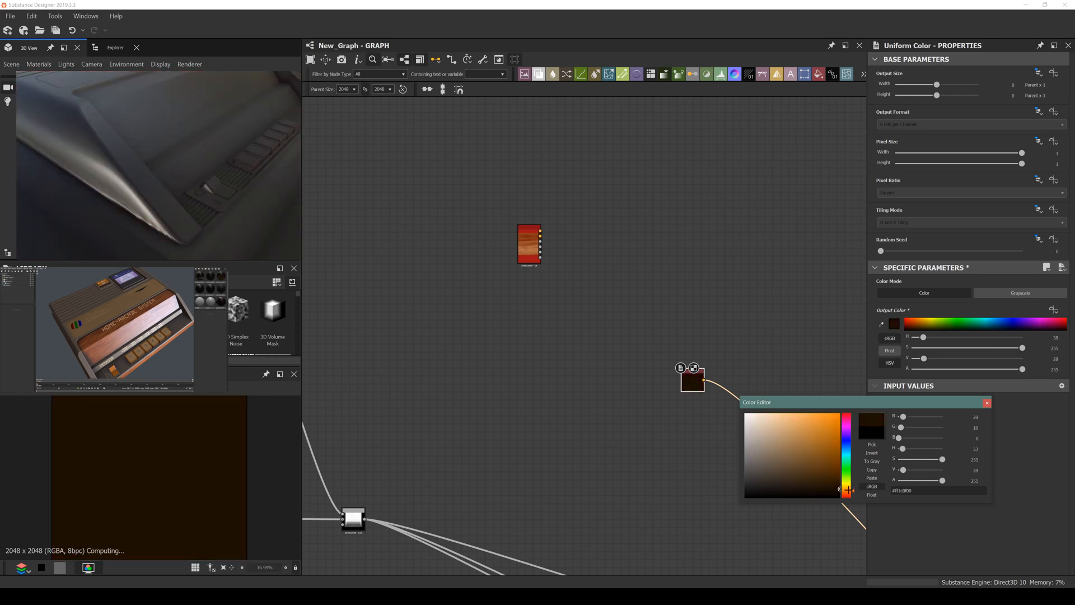
{"action": "left_click", "coordinate": [777, 479]}
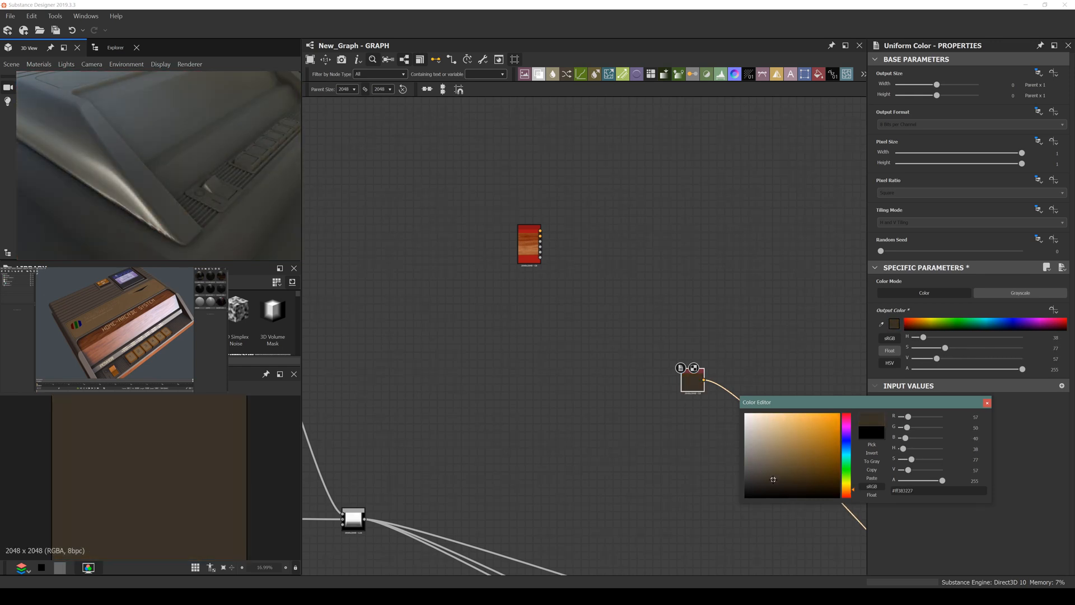
{"action": "left_click_drag", "start_coordinate": [773, 479], "coordinate": [799, 479]}
{"action": "left_click_drag", "start_coordinate": [62, 138], "coordinate": [142, 154]}
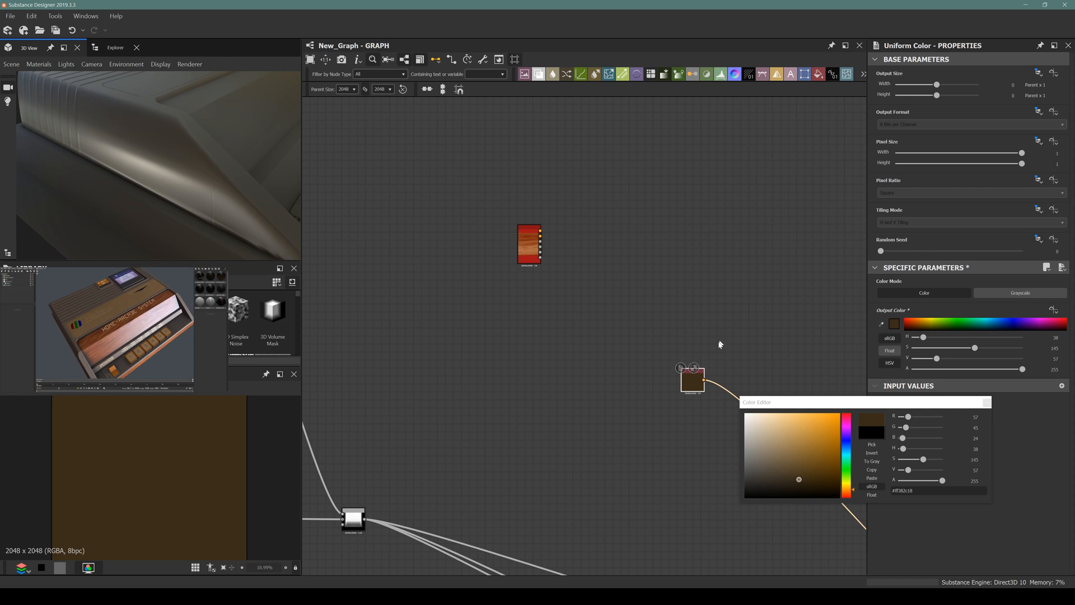
{"action": "left_click", "coordinate": [987, 404]}
Step: Insert a Blend node after the brown Uniform Color and connect the cherry wood node's first output to its foreground input
{"action": "left_click_drag", "start_coordinate": [694, 389], "coordinate": [635, 318]}
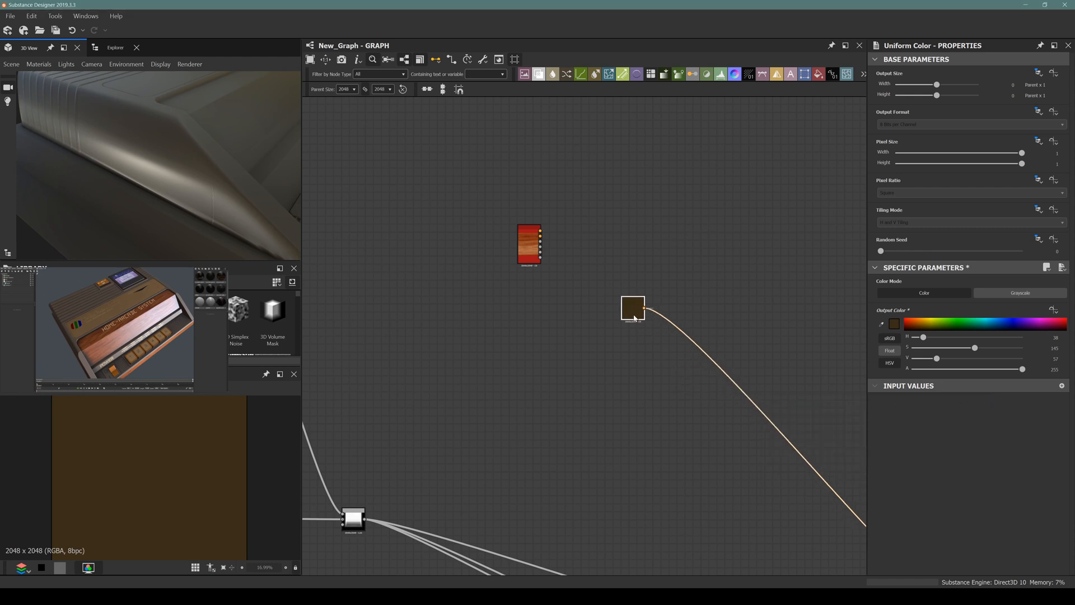
{"action": "key", "text": "space"}
{"action": "type", "text": "blen"}
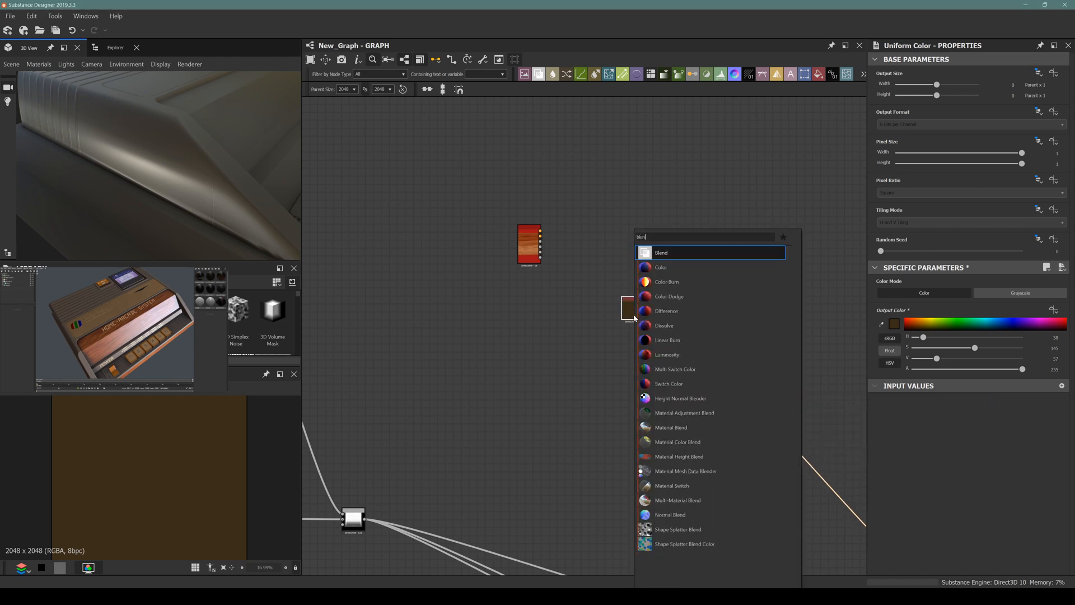
{"action": "key", "text": "Return"}
{"action": "left_click_drag", "start_coordinate": [633, 304], "coordinate": [606, 200]}
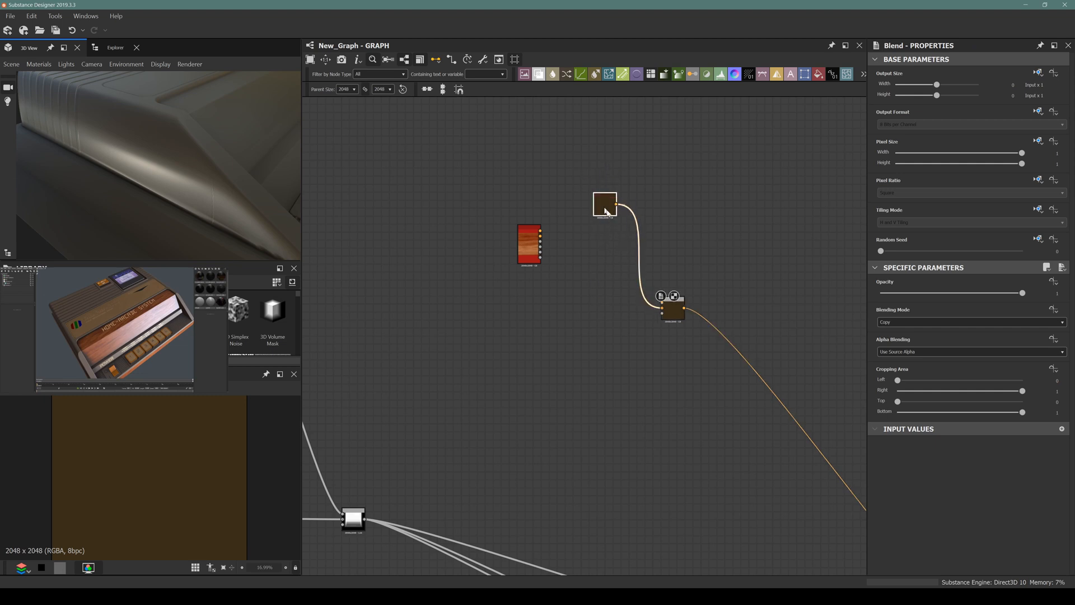
{"action": "left_click_drag", "start_coordinate": [673, 309], "coordinate": [722, 319]}
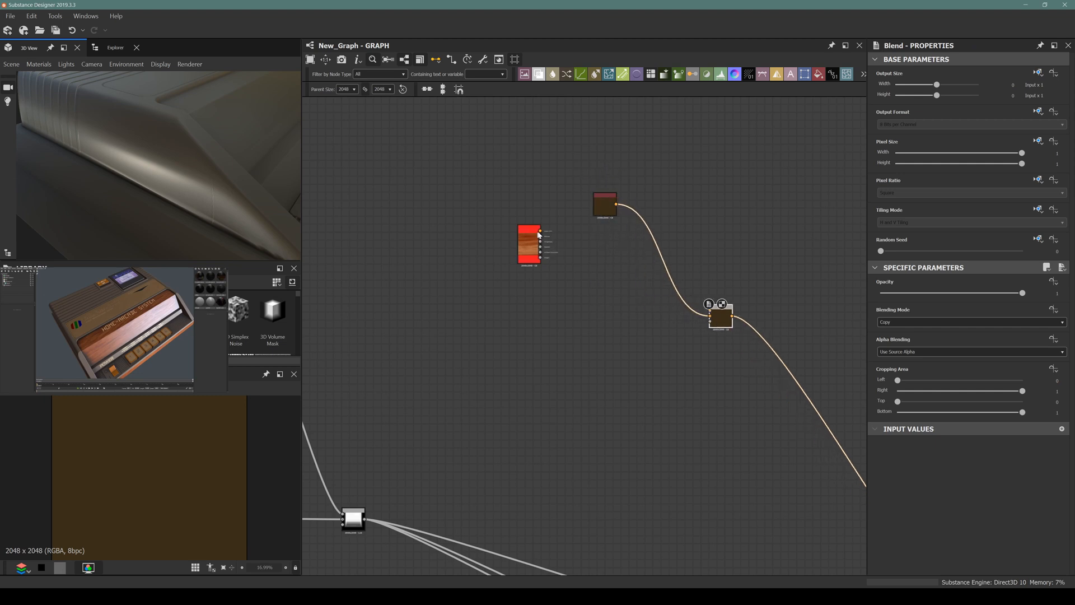
{"action": "left_click_drag", "start_coordinate": [560, 245], "coordinate": [710, 313]}
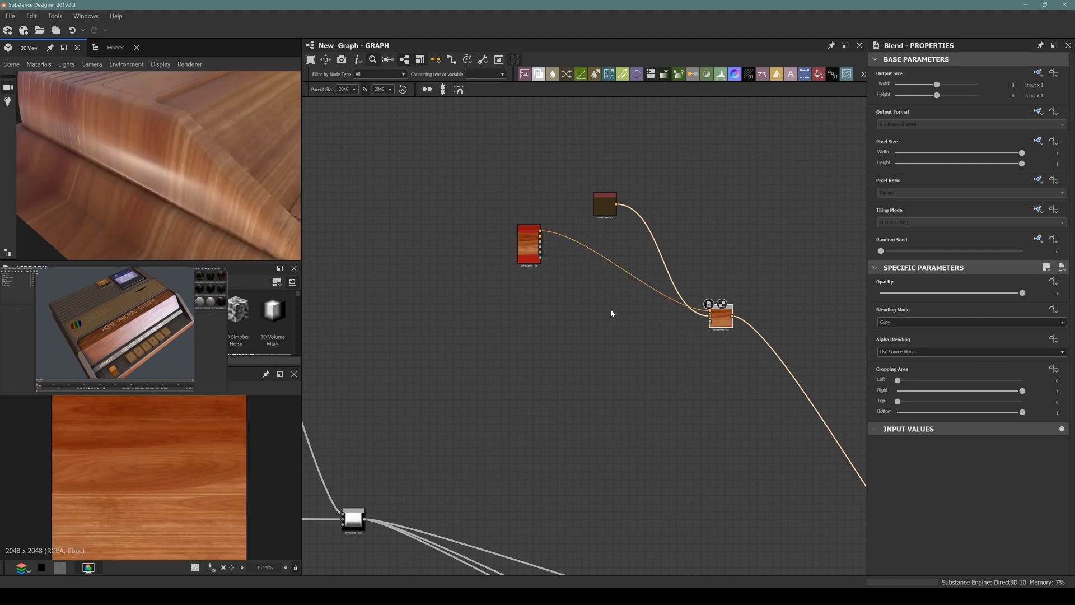
{"action": "left_click_drag", "start_coordinate": [159, 210], "coordinate": [202, 208]}
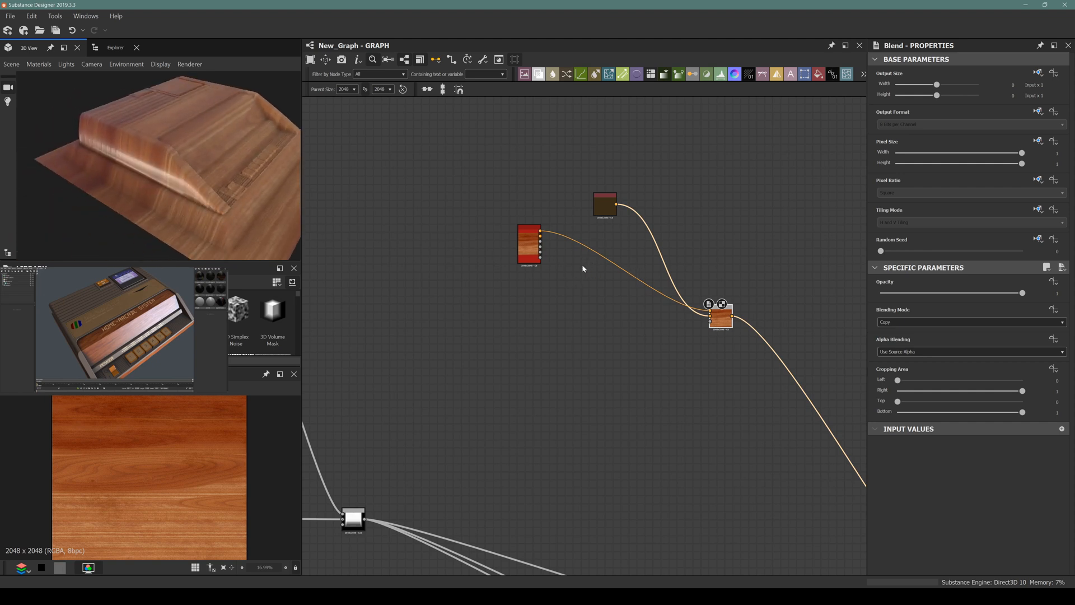
Step: Examine the Base Case shape frame's node chain, from the source Shape node to its final blends, for a usable case mask
{"action": "scroll", "coordinate": [582, 268], "scroll_direction": "down", "scroll_amount": 10}
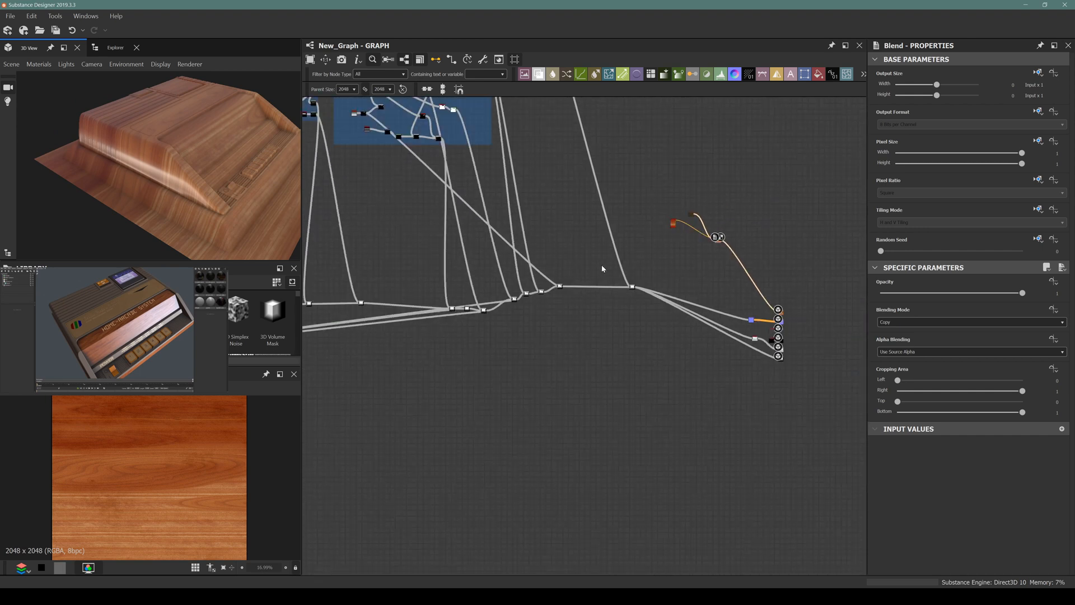
{"action": "middle_click_drag", "start_coordinate": [549, 258], "coordinate": [629, 283]}
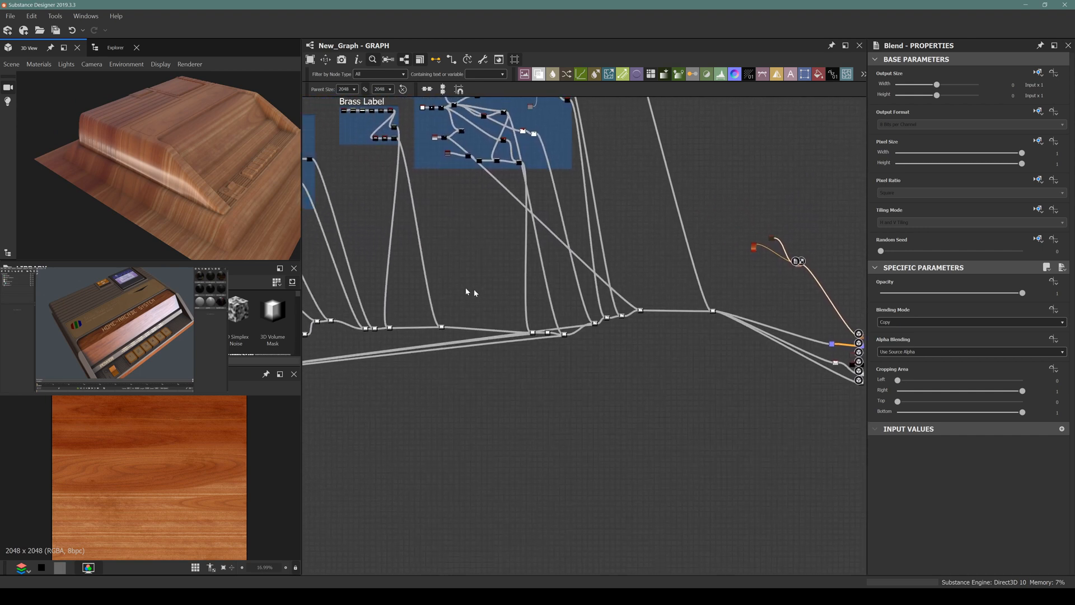
{"action": "middle_click_drag", "start_coordinate": [467, 291], "coordinate": [721, 287]}
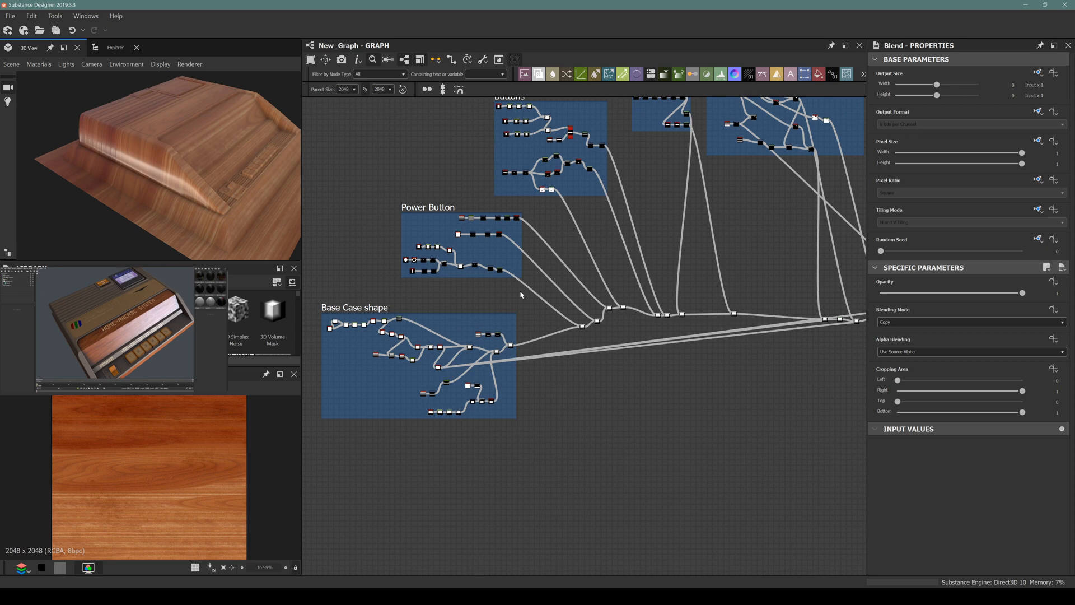
{"action": "scroll", "coordinate": [333, 329], "scroll_direction": "up", "scroll_amount": 9}
{"action": "middle_click_drag", "start_coordinate": [371, 338], "coordinate": [394, 334]}
{"action": "scroll", "coordinate": [394, 335], "scroll_direction": "up", "scroll_amount": 5}
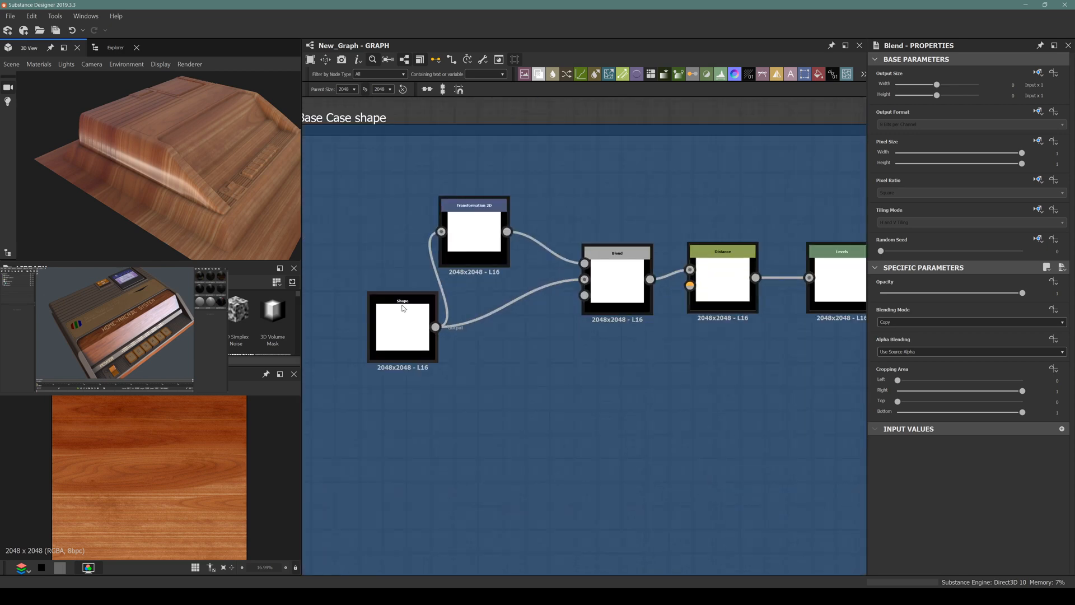
{"action": "scroll", "coordinate": [672, 308], "scroll_direction": "down", "scroll_amount": 5}
{"action": "middle_click_drag", "start_coordinate": [679, 313], "coordinate": [517, 268]}
{"action": "middle_click_drag", "start_coordinate": [658, 262], "coordinate": [512, 226]}
{"action": "scroll", "coordinate": [715, 325], "scroll_direction": "up", "scroll_amount": 4}
{"action": "middle_click_drag", "start_coordinate": [686, 324], "coordinate": [575, 283]}
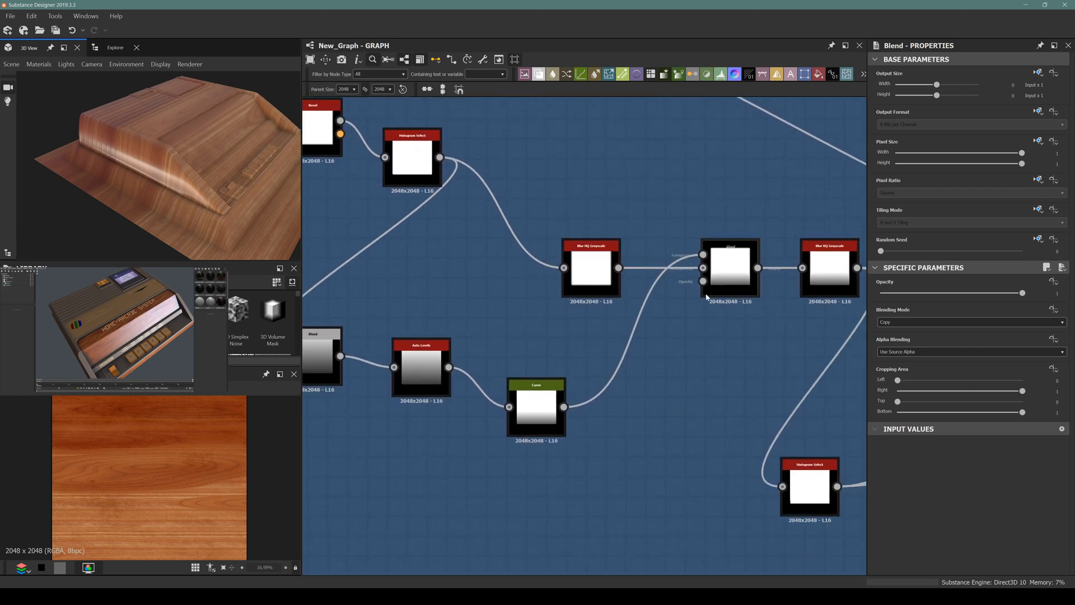
{"action": "middle_click_drag", "start_coordinate": [714, 296], "coordinate": [713, 319]}
{"action": "scroll", "coordinate": [712, 318], "scroll_direction": "down", "scroll_amount": 4}
{"action": "middle_click_drag", "start_coordinate": [572, 300], "coordinate": [598, 341]}
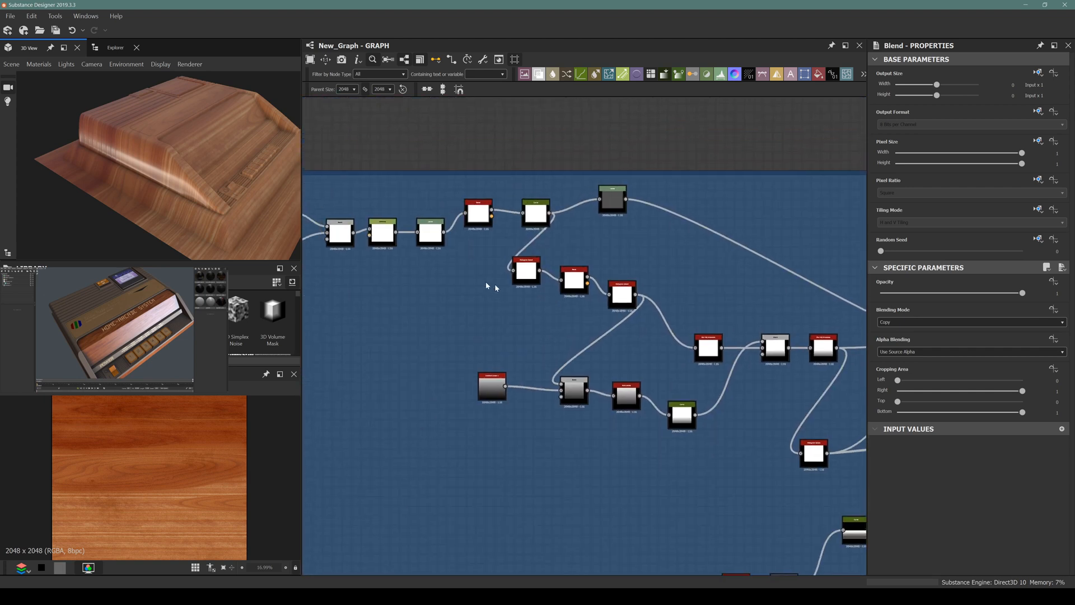
{"action": "middle_click_drag", "start_coordinate": [579, 257], "coordinate": [463, 164]}
{"action": "scroll", "coordinate": [486, 204], "scroll_direction": "down", "scroll_amount": 2}
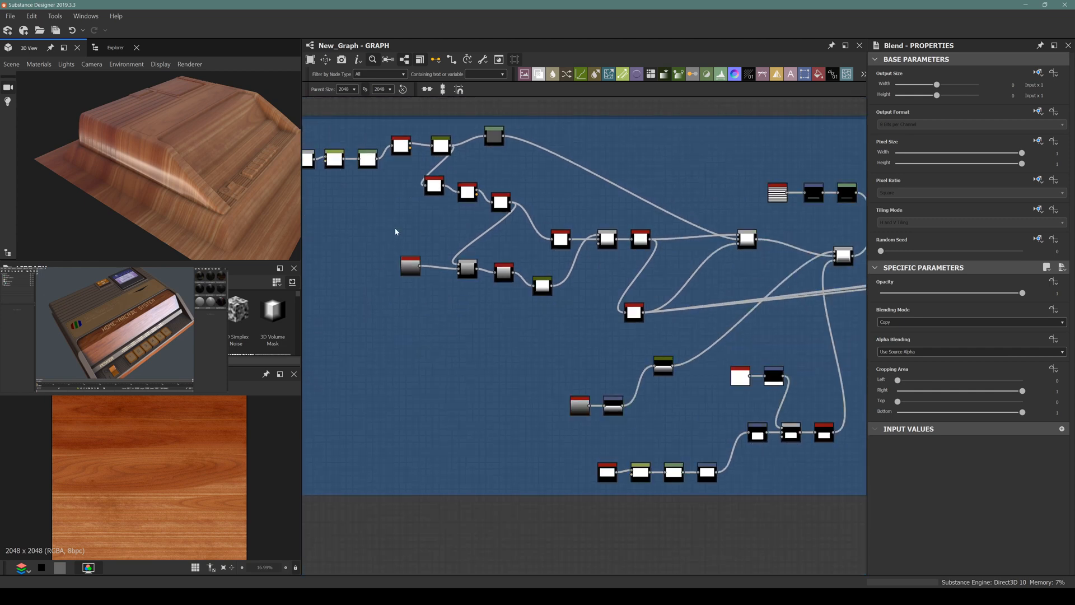
Step: Preview the source Shape node and the Curve node in the Base Case shape frame as possible masks
{"action": "middle_click_drag", "start_coordinate": [395, 227], "coordinate": [561, 315]}
{"action": "scroll", "coordinate": [420, 263], "scroll_direction": "up", "scroll_amount": 3}
{"action": "left_click", "coordinate": [409, 265]}
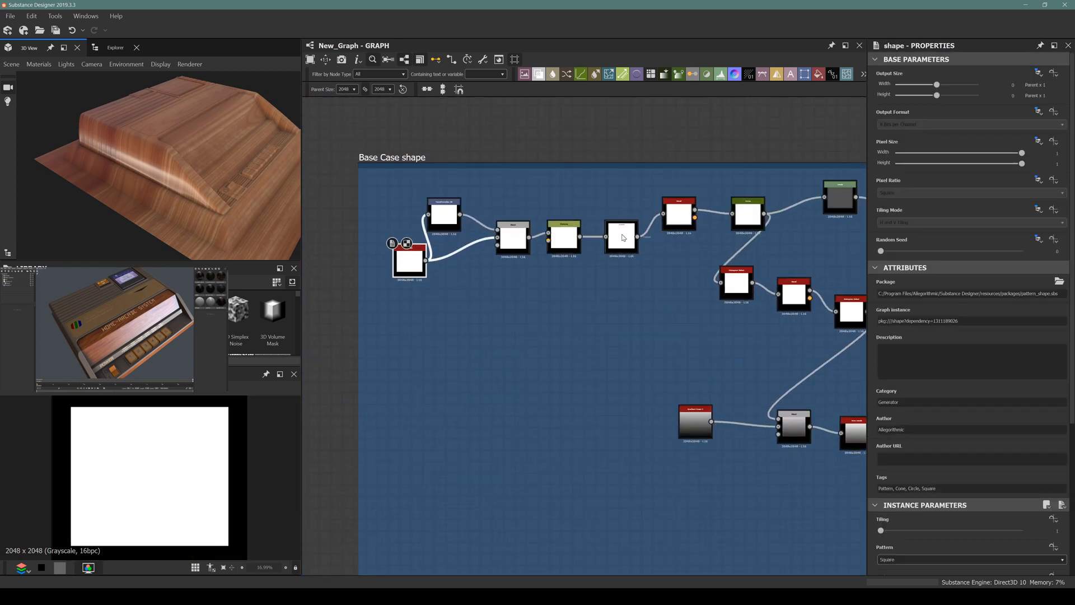
{"action": "middle_click_drag", "start_coordinate": [630, 238], "coordinate": [512, 259]}
{"action": "left_click", "coordinate": [475, 257]}
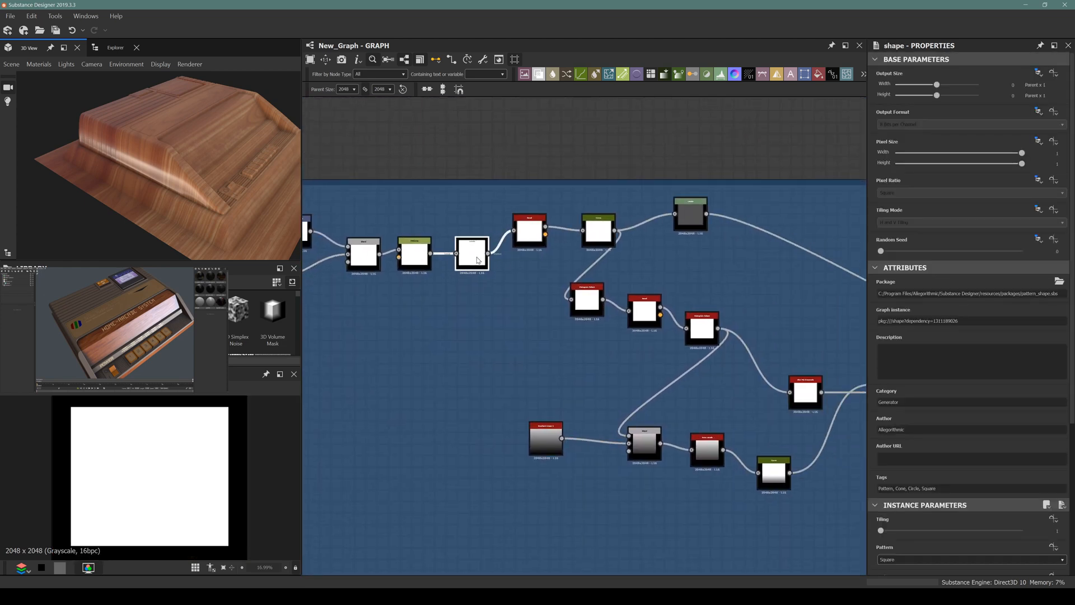
{"action": "left_click", "coordinate": [602, 234]}
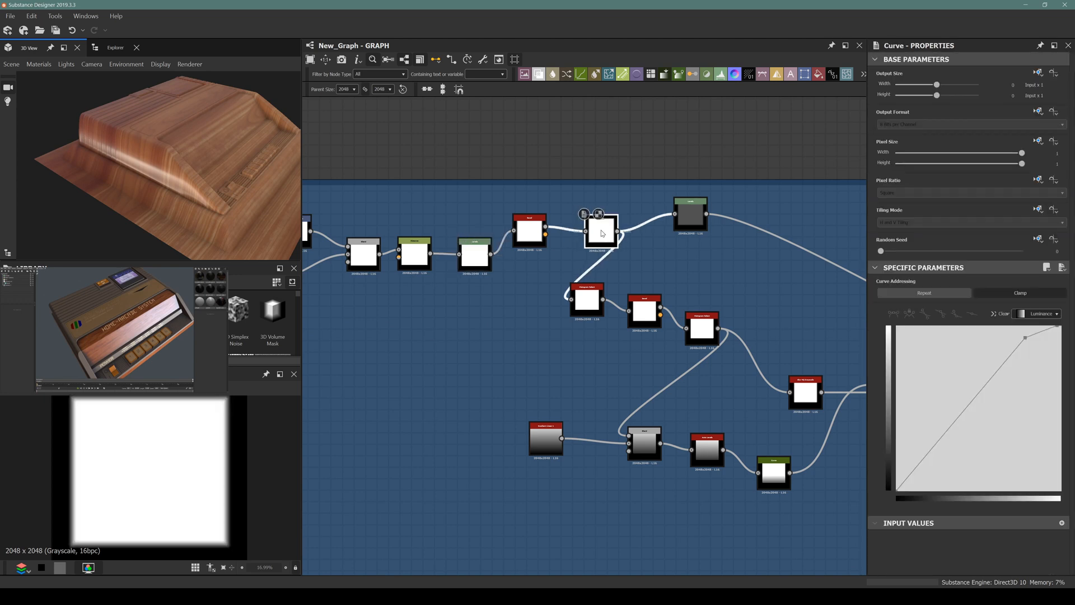
{"action": "middle_click_drag", "start_coordinate": [671, 274], "coordinate": [550, 248]}
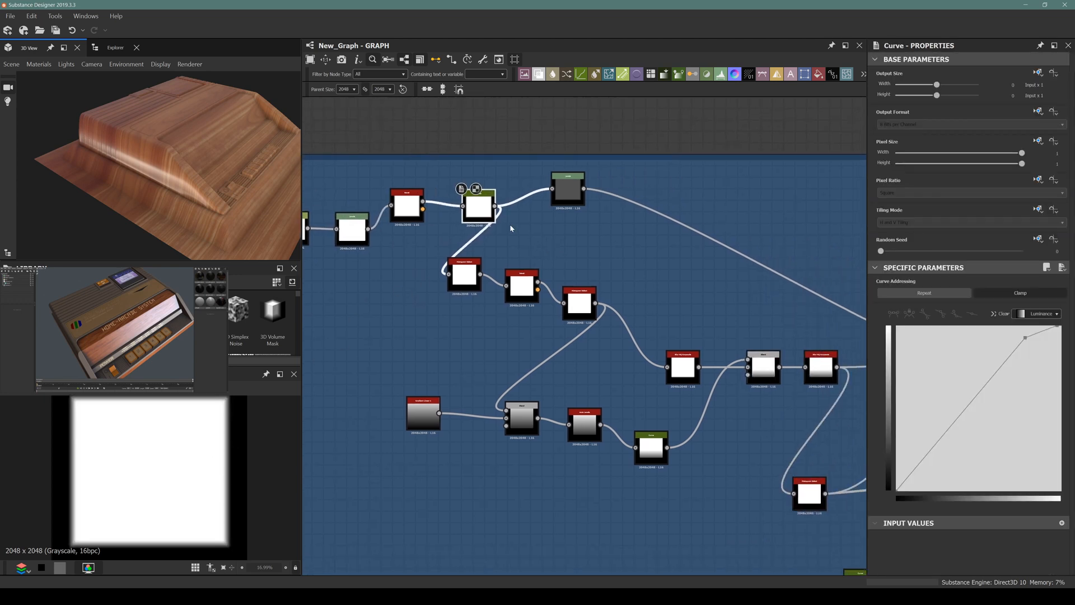
{"action": "middle_click_drag", "start_coordinate": [557, 205], "coordinate": [530, 188]}
{"action": "scroll", "coordinate": [538, 171], "scroll_direction": "up", "scroll_amount": 4}
Step: Compare the white shapes output by the Bevel node and the Histogram Select nodes around it in the Base Case shape frame
{"action": "left_click", "coordinate": [342, 343]}
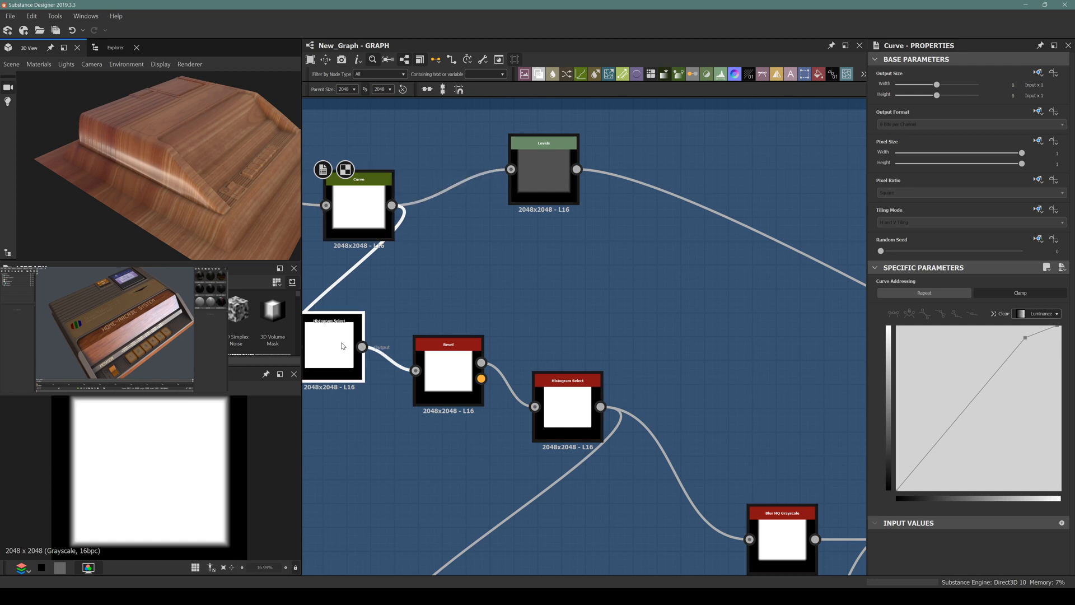
{"action": "left_click", "coordinate": [438, 359]}
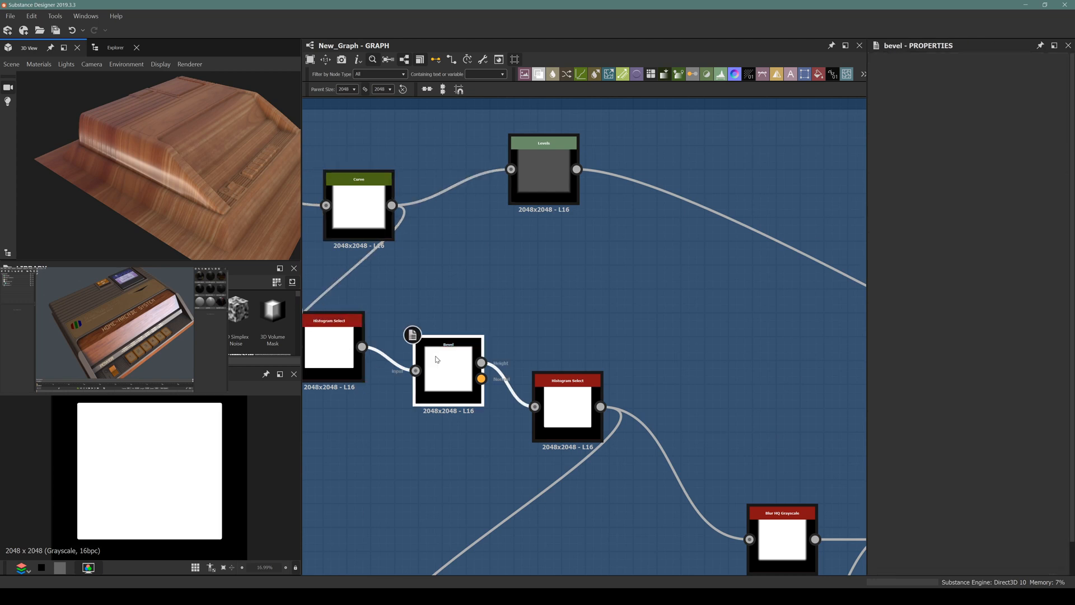
{"action": "left_click", "coordinate": [557, 395]}
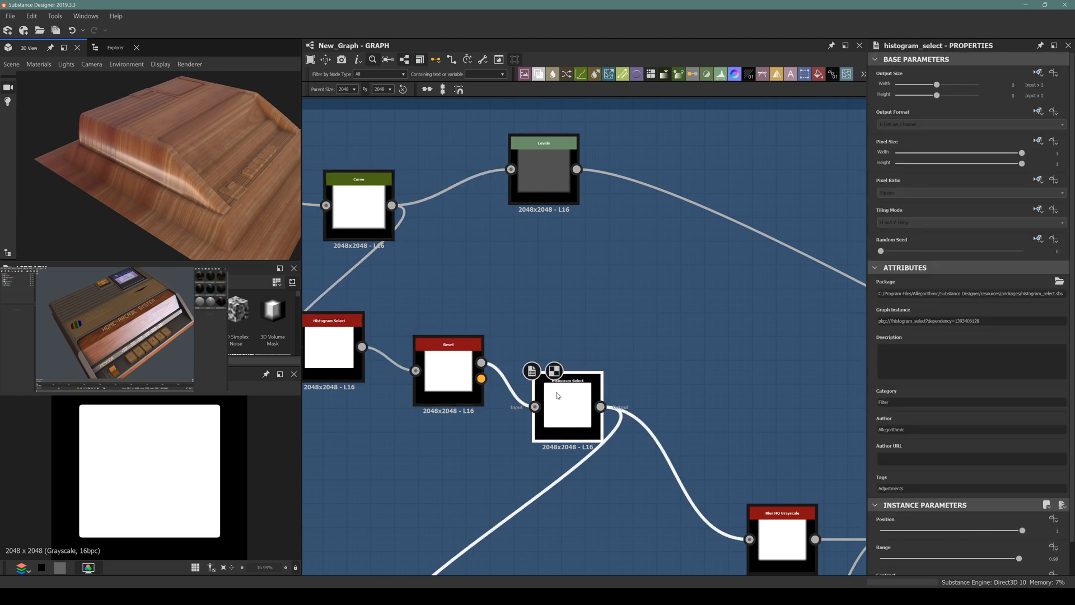
{"action": "double_click", "coordinate": [451, 374]}
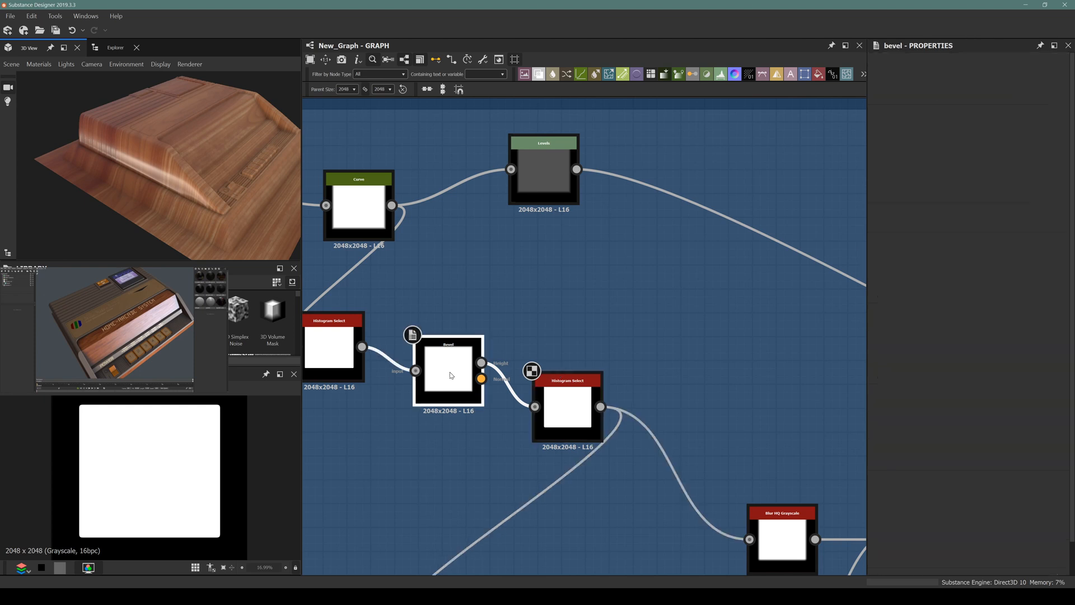
{"action": "left_click", "coordinate": [584, 404]}
{"action": "double_click", "coordinate": [584, 404]}
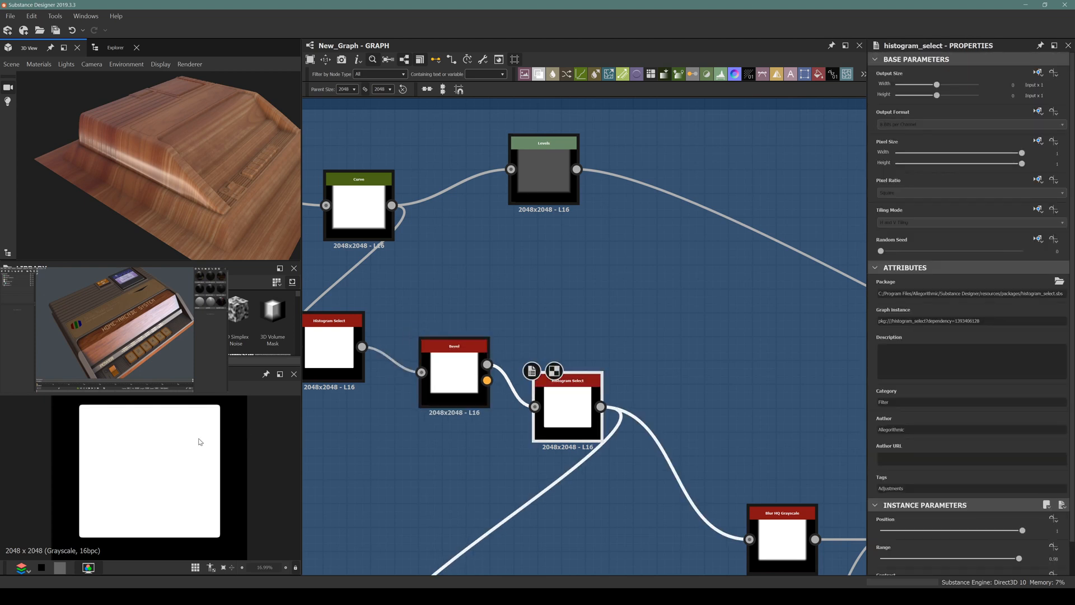
{"action": "scroll", "coordinate": [542, 387], "scroll_direction": "down", "scroll_amount": 3}
{"action": "middle_click_drag", "start_coordinate": [555, 391], "coordinate": [506, 401]}
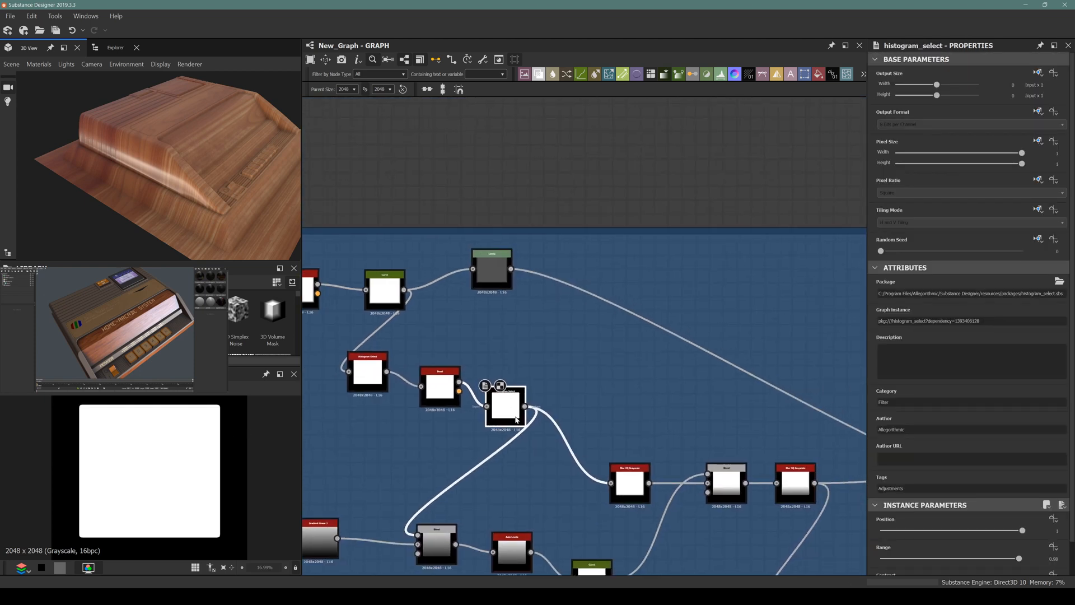
Step: Add a Blend node above the Base Case shape frame, feed the last Histogram Select into its foreground, and set its blending mode to Subtract
{"action": "left_click", "coordinate": [653, 164]}
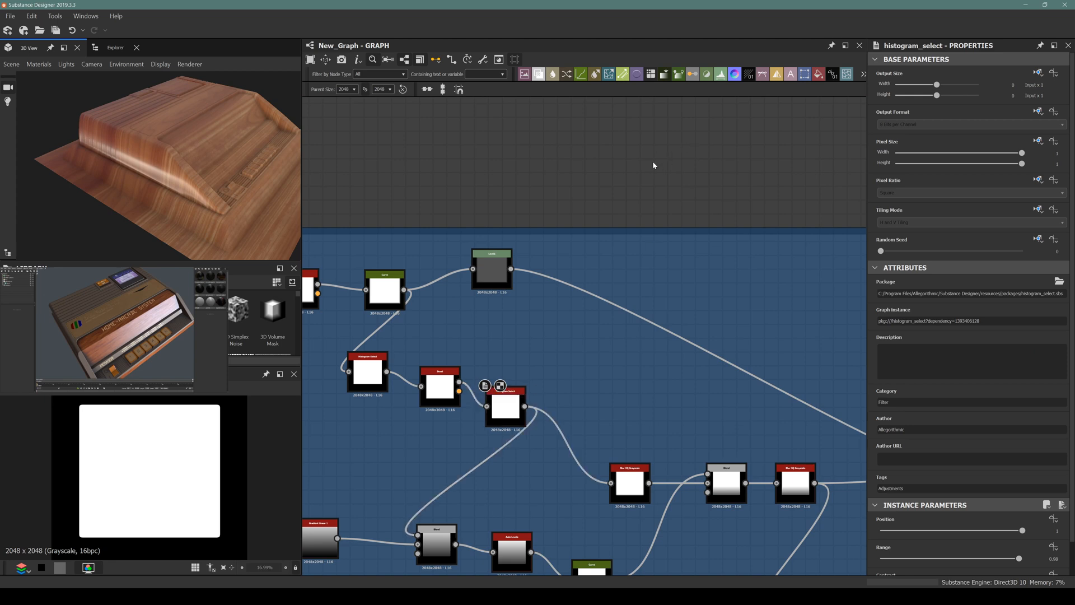
{"action": "key", "text": "space"}
{"action": "type", "text": "bl"}
{"action": "key", "text": "Return"}
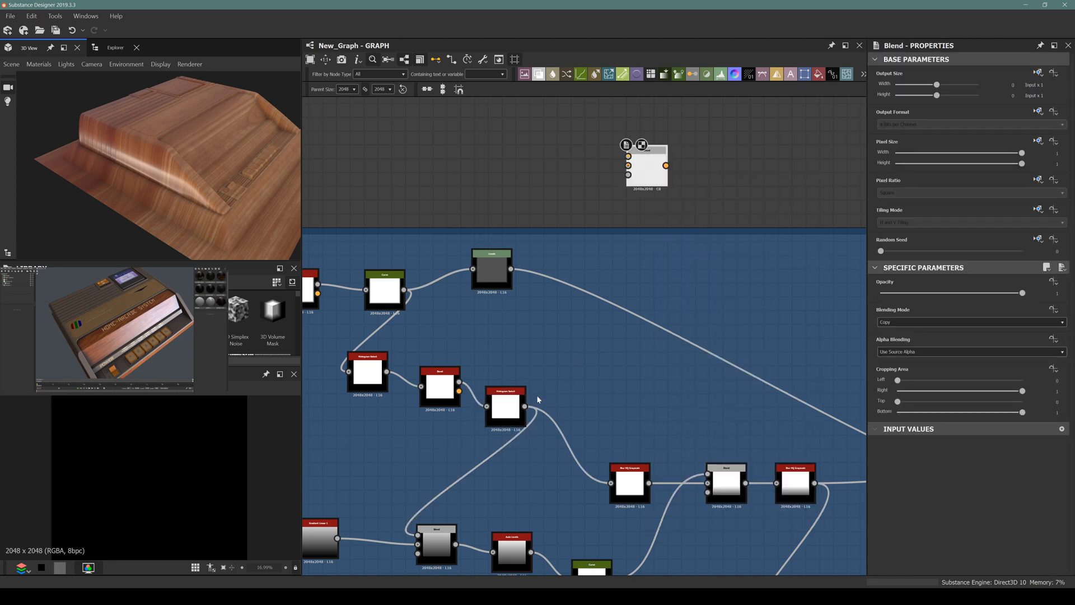
{"action": "left_click_drag", "start_coordinate": [524, 406], "coordinate": [629, 150]}
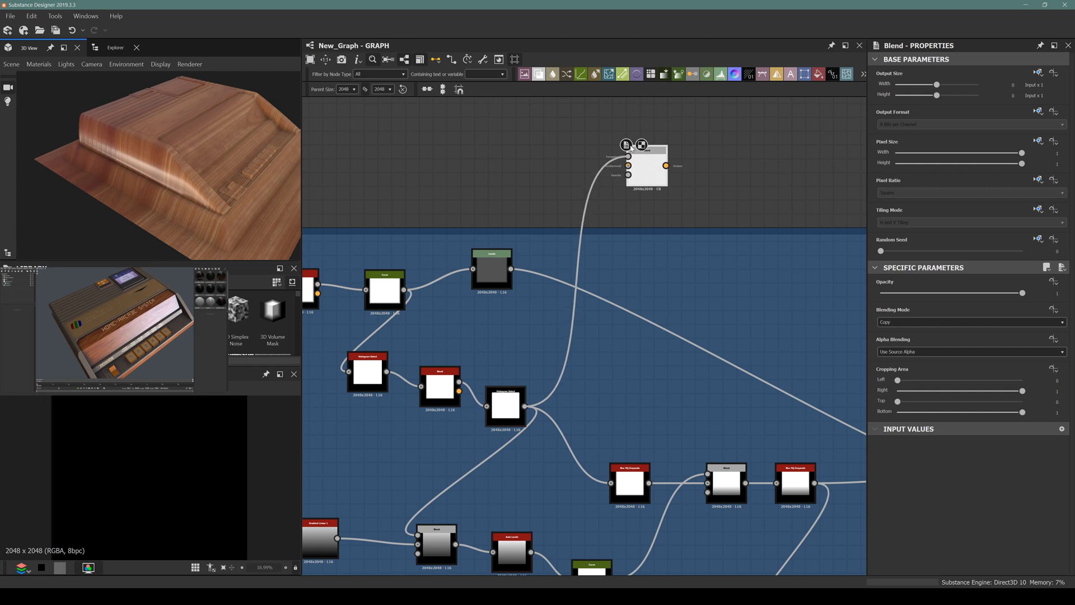
{"action": "left_click", "coordinate": [952, 322]}
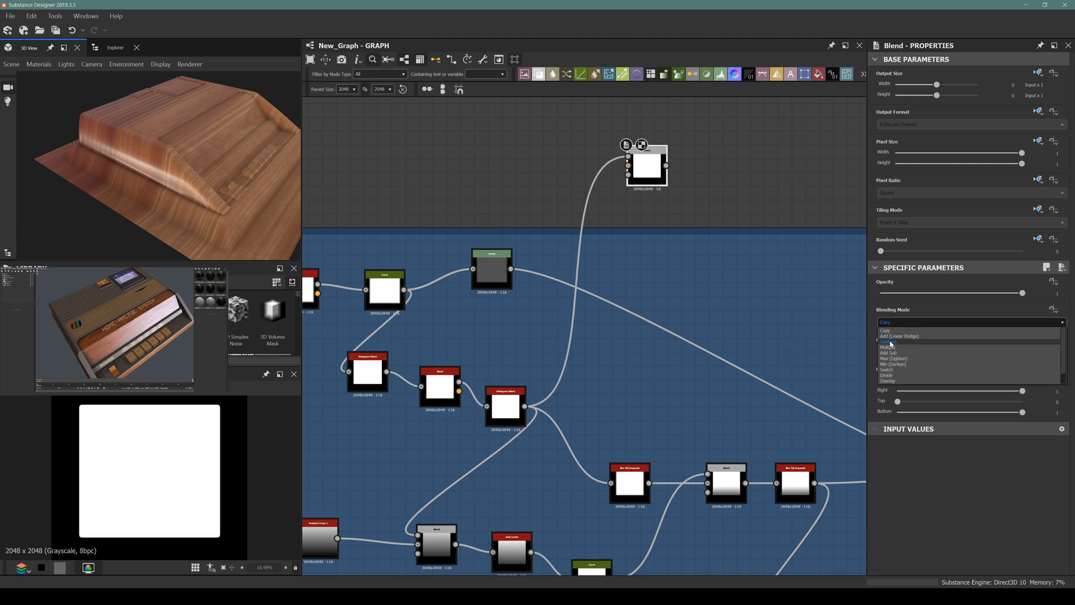
{"action": "left_click", "coordinate": [907, 343]}
Step: Add a Histogram Select node above the Base Case shape frame and connect the first Bevel node's grayscale output to its input
{"action": "scroll", "coordinate": [554, 320], "scroll_direction": "down", "scroll_amount": 3}
{"action": "scroll", "coordinate": [481, 324], "scroll_direction": "down", "scroll_amount": 1}
{"action": "scroll", "coordinate": [478, 336], "scroll_direction": "up", "scroll_amount": 5}
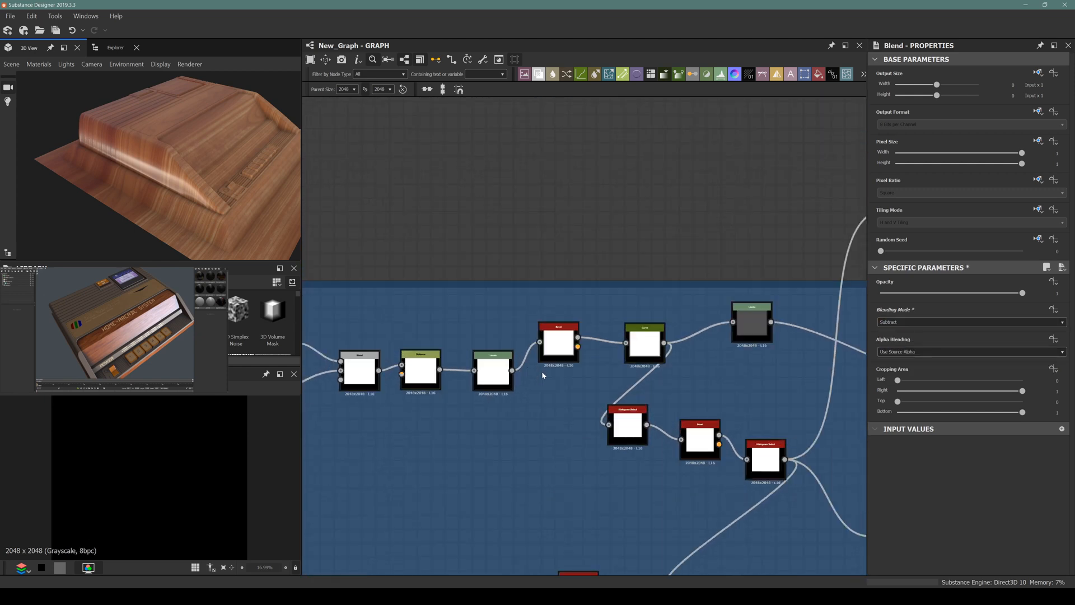
{"action": "middle_click_drag", "start_coordinate": [457, 362], "coordinate": [319, 336]}
{"action": "middle_click_drag", "start_coordinate": [570, 250], "coordinate": [478, 341]}
{"action": "scroll", "coordinate": [430, 373], "scroll_direction": "up", "scroll_amount": 3}
{"action": "scroll", "coordinate": [431, 375], "scroll_direction": "down", "scroll_amount": 3}
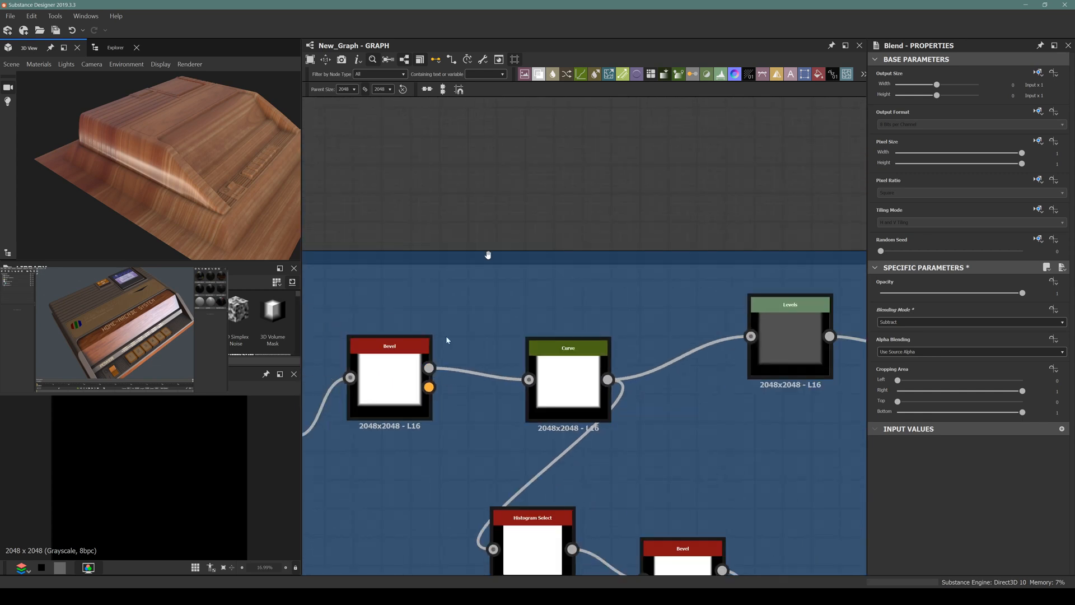
{"action": "key", "text": "space"}
{"action": "type", "text": "histog"}
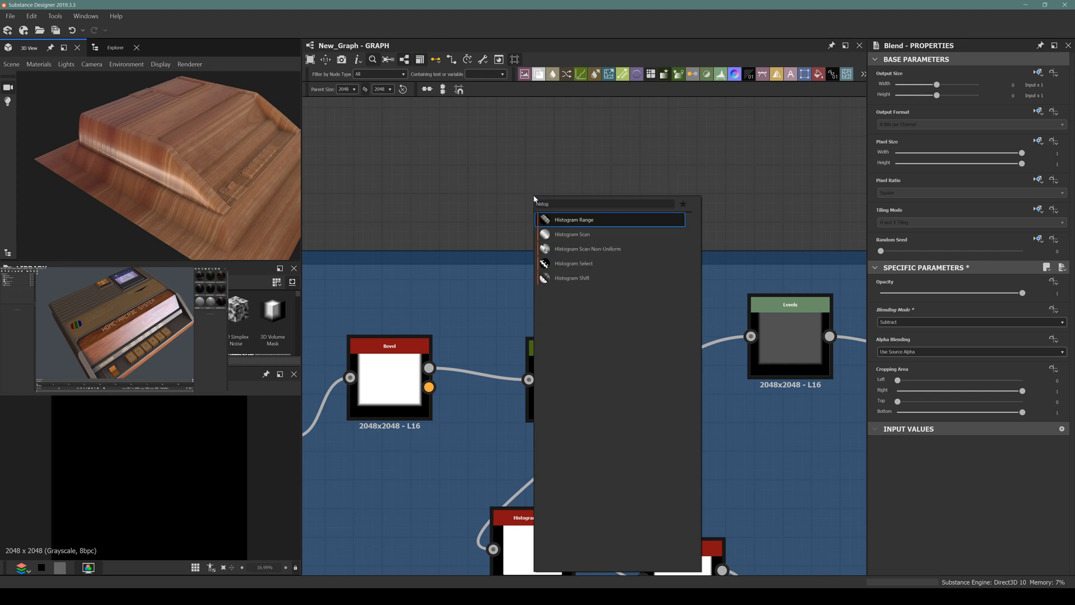
{"action": "key", "text": "Down"}
{"action": "key", "text": "Down"}
{"action": "key", "text": "Down"}
{"action": "key", "text": "Return"}
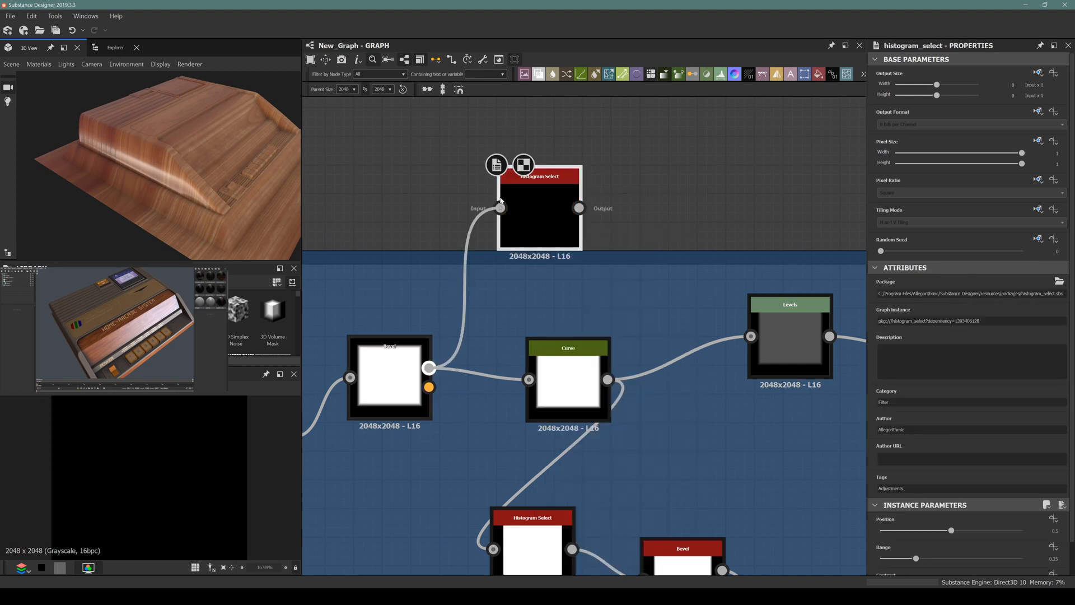
{"action": "left_click_drag", "start_coordinate": [501, 201], "coordinate": [530, 171]}
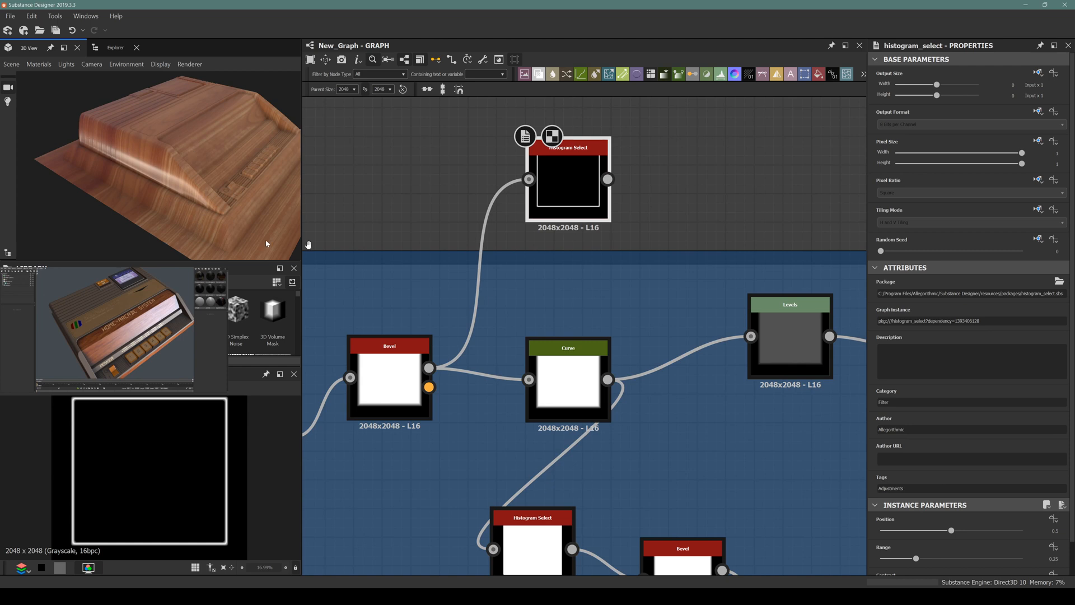
Step: Set the new Histogram Select node's contrast to 0.9 and its range to 0.7
{"action": "scroll", "coordinate": [933, 543], "scroll_direction": "down", "scroll_amount": 1}
{"action": "left_click_drag", "start_coordinate": [962, 553], "coordinate": [1015, 551]}
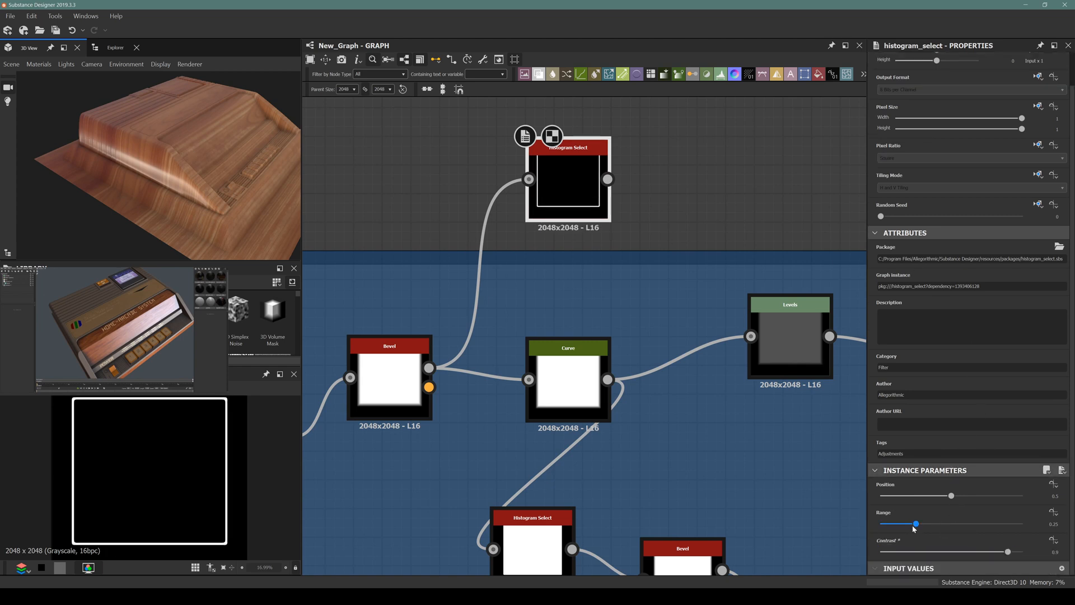
{"action": "left_click_drag", "start_coordinate": [914, 526], "coordinate": [977, 526]}
Step: Connect the new Histogram Select output to the Subtract Blend's background input and check the resulting mask
{"action": "scroll", "coordinate": [387, 260], "scroll_direction": "down", "scroll_amount": 5}
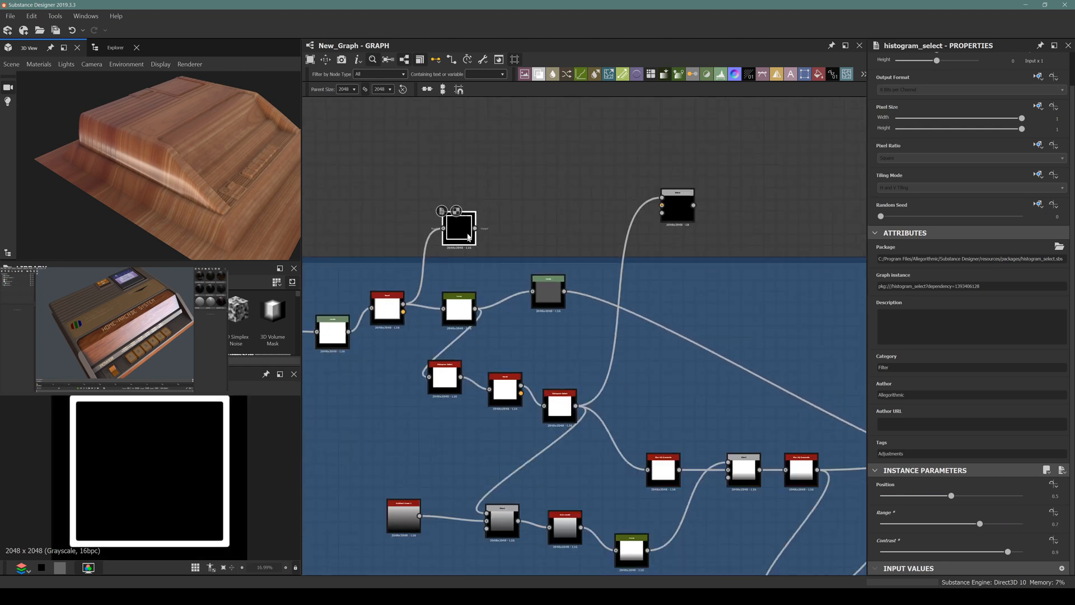
{"action": "left_click_drag", "start_coordinate": [475, 228], "coordinate": [663, 193]}
{"action": "scroll", "coordinate": [660, 219], "scroll_direction": "up", "scroll_amount": 3}
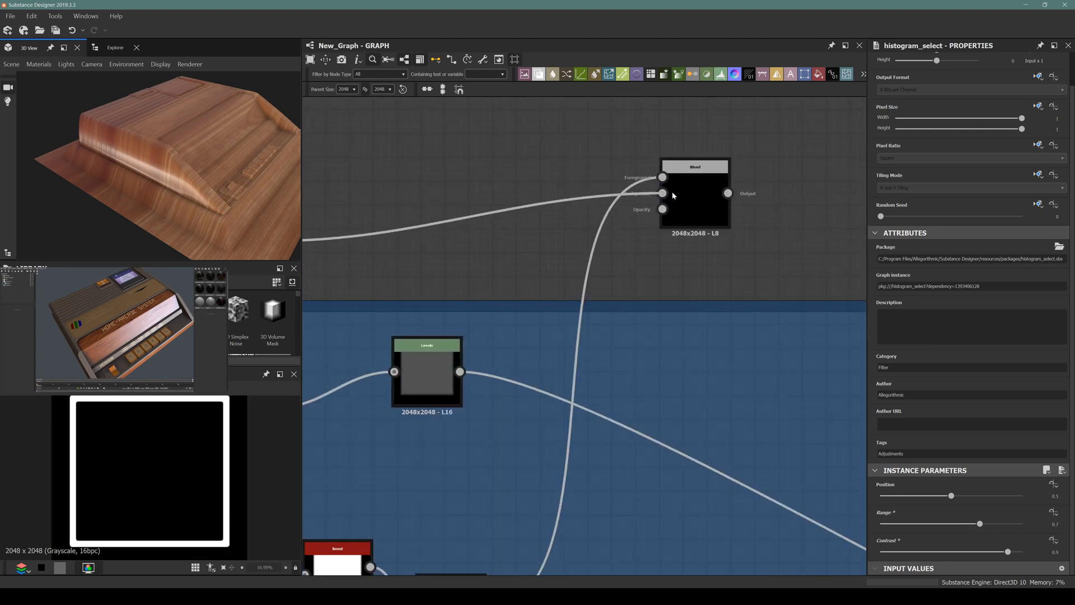
{"action": "scroll", "coordinate": [677, 196], "scroll_direction": "down", "scroll_amount": 4}
{"action": "scroll", "coordinate": [582, 229], "scroll_direction": "up", "scroll_amount": 4}
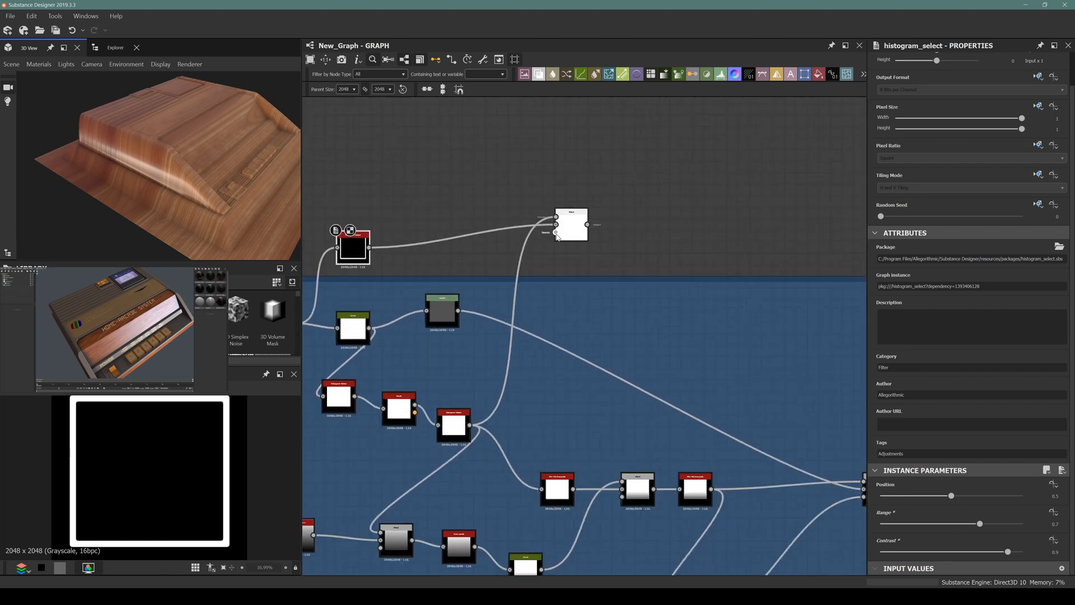
{"action": "left_click", "coordinate": [582, 229]}
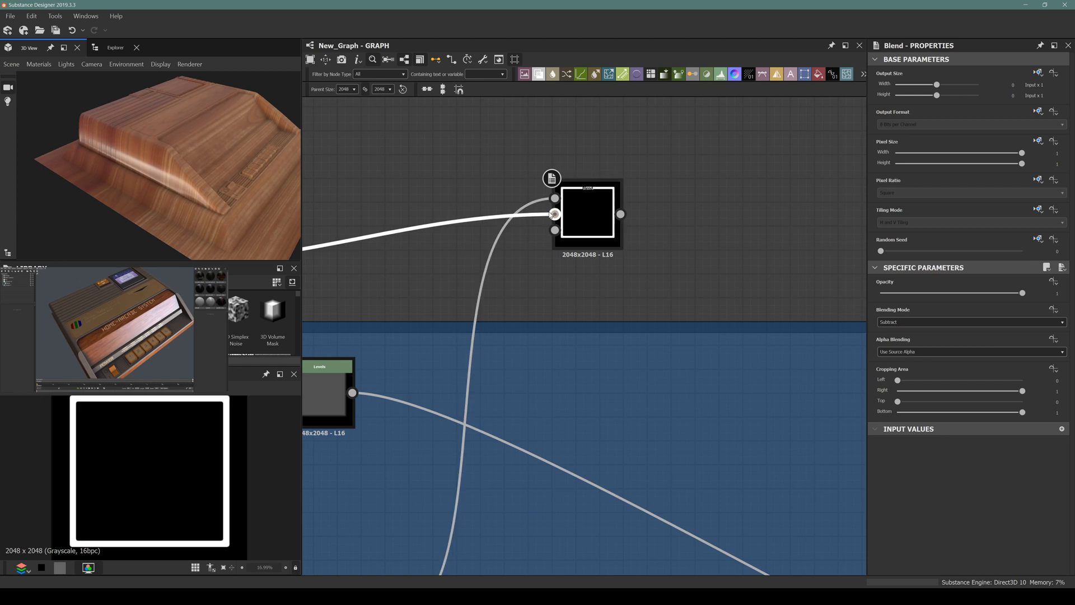
Step: Connect the new Histogram Select output directly to the opacity input of the Blend combining the cherry wood and the brown color
{"action": "scroll", "coordinate": [554, 214], "scroll_direction": "down", "scroll_amount": 3}
{"action": "left_click", "coordinate": [366, 236]}
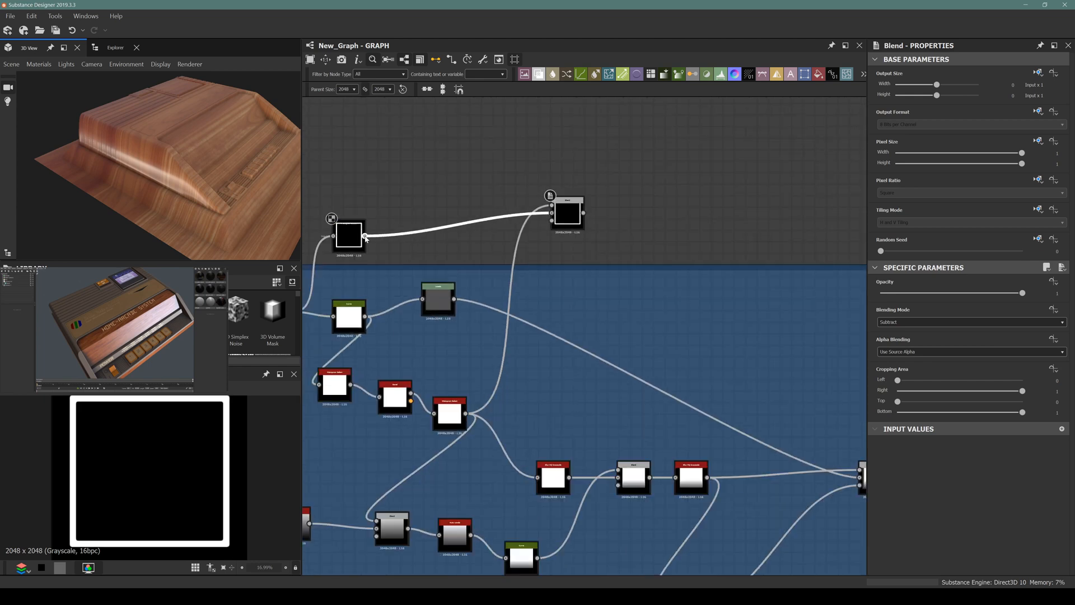
{"action": "scroll", "coordinate": [370, 236], "scroll_direction": "down", "scroll_amount": 6}
{"action": "middle_click_drag", "start_coordinate": [669, 220], "coordinate": [358, 286]}
{"action": "scroll", "coordinate": [755, 247], "scroll_direction": "up", "scroll_amount": 5}
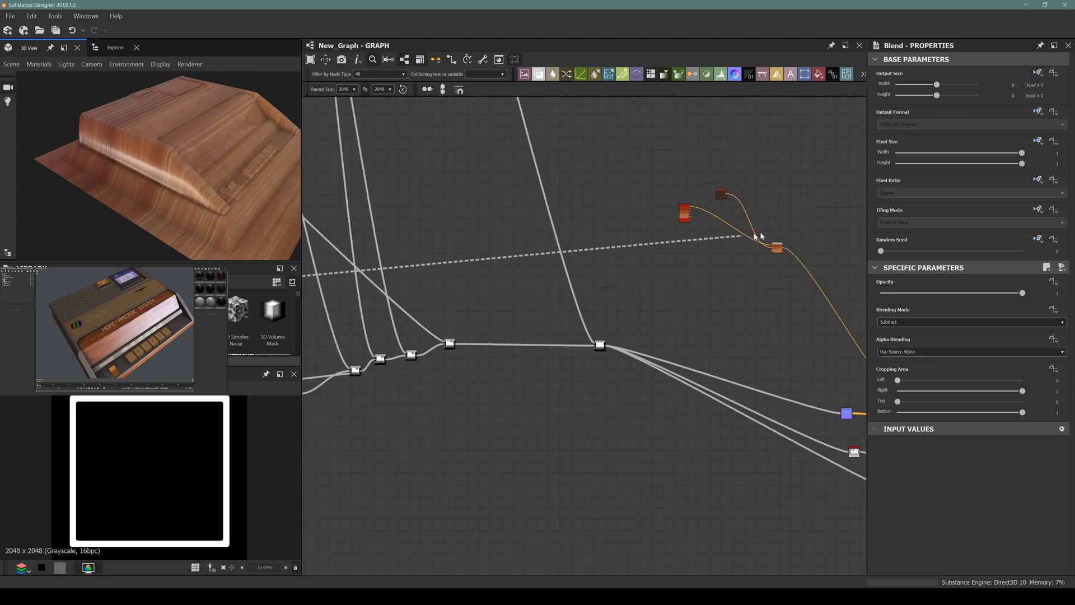
{"action": "left_click", "coordinate": [749, 267]}
{"action": "scroll", "coordinate": [154, 207], "scroll_direction": "up", "scroll_amount": 10}
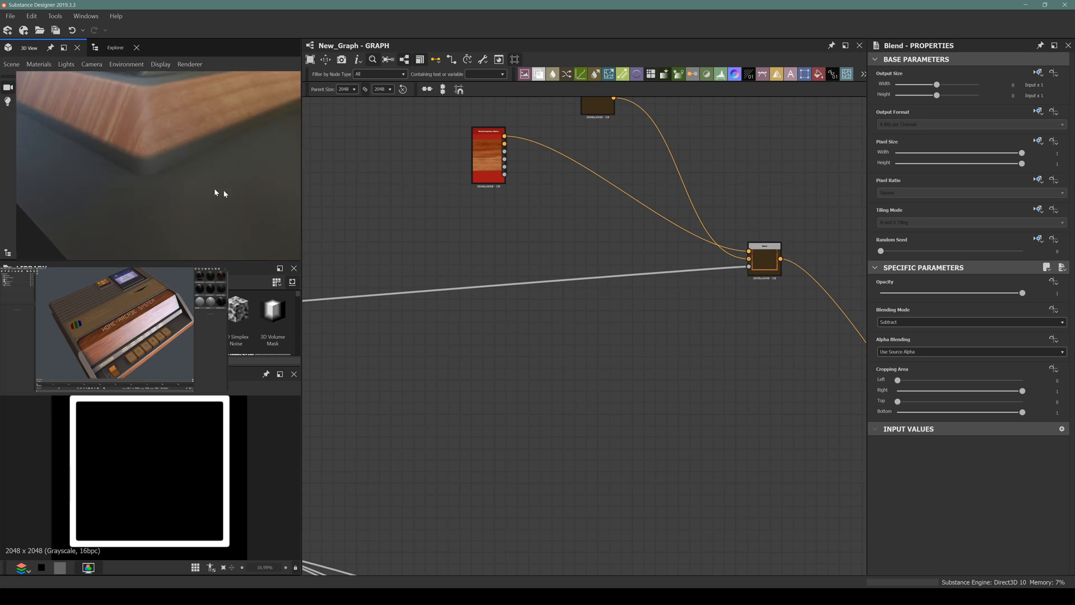
Step: Delete the unneeded Subtract Blend node above the Base Case shape frame
{"action": "middle_click_drag", "start_coordinate": [437, 224], "coordinate": [532, 225]}
{"action": "scroll", "coordinate": [615, 241], "scroll_direction": "down", "scroll_amount": 5}
{"action": "scroll", "coordinate": [588, 339], "scroll_direction": "up", "scroll_amount": 10}
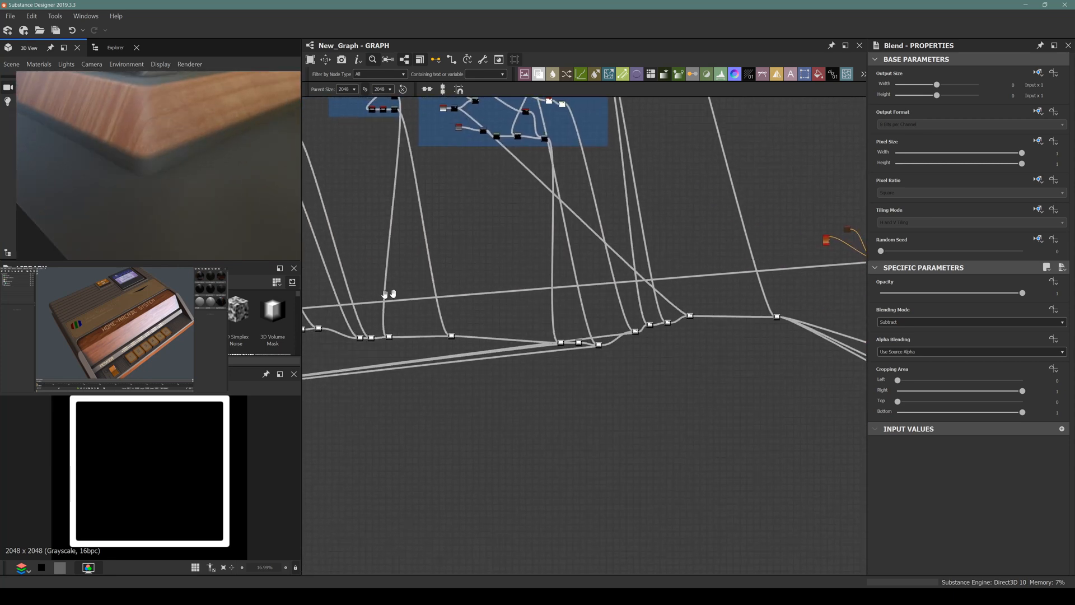
{"action": "scroll", "coordinate": [588, 338], "scroll_direction": "up", "scroll_amount": 3}
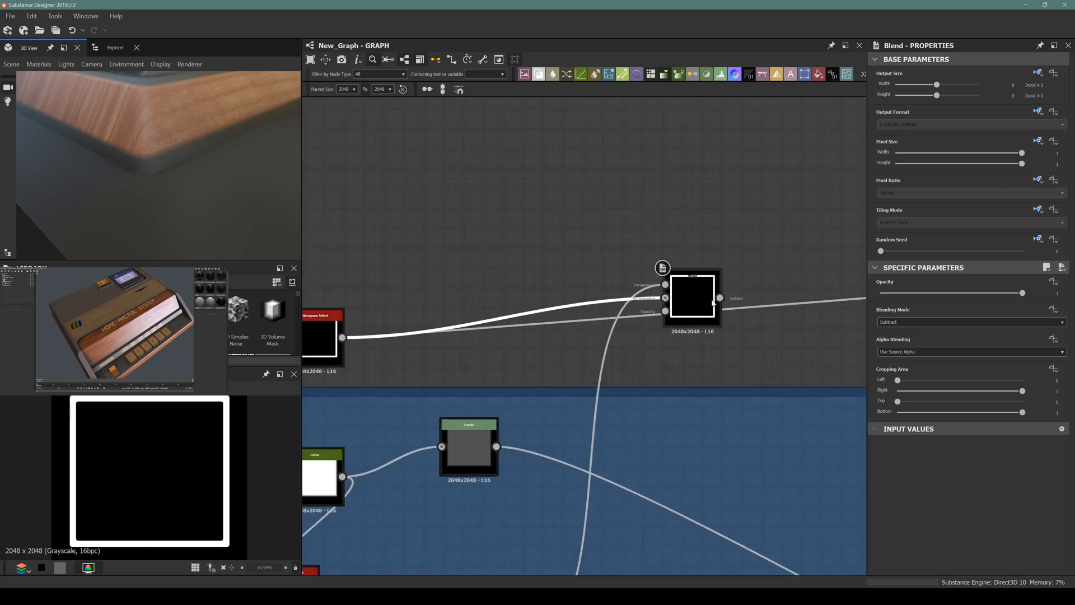
{"action": "key", "text": "Delete"}
Step: Set the Histogram Select mask's contrast to 0.96 and its position to 0.43, checking the wood band's edges in the 3D preview
{"action": "left_click", "coordinate": [320, 334]}
{"action": "scroll", "coordinate": [219, 477], "scroll_direction": "up", "scroll_amount": 6}
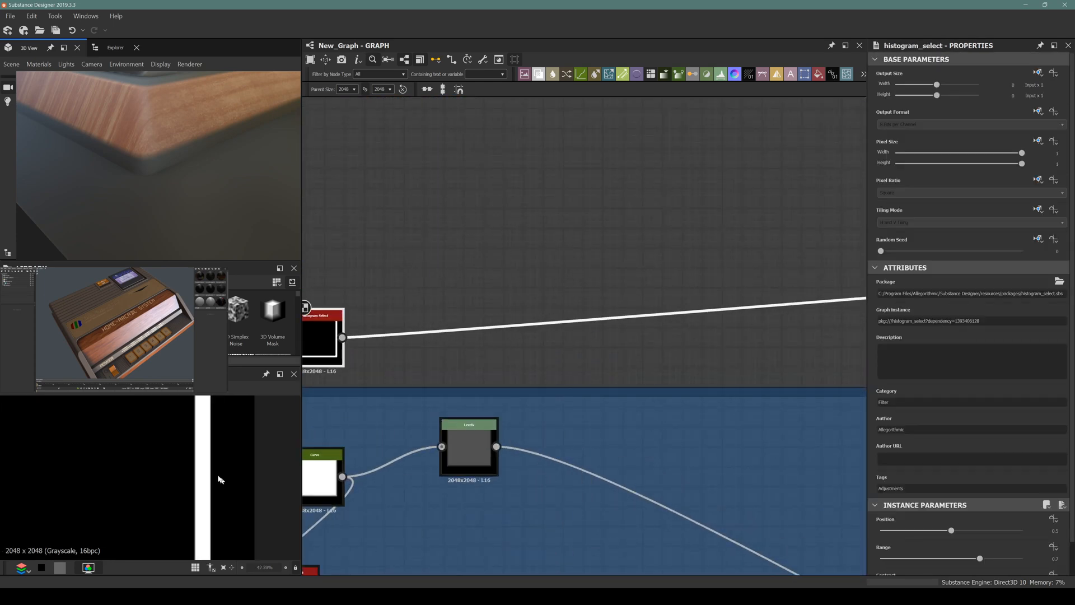
{"action": "scroll", "coordinate": [941, 492], "scroll_direction": "down", "scroll_amount": 1}
{"action": "mouse_move", "coordinate": [1007, 551]}
{"action": "left_mouse_down"}
{"action": "mouse_move", "coordinate": [1032, 552]}
{"action": "mouse_move", "coordinate": [1016, 556]}
{"action": "left_mouse_up"}
{"action": "left_click_drag", "start_coordinate": [127, 141], "coordinate": [151, 161]}
{"action": "scroll", "coordinate": [151, 159], "scroll_direction": "down", "scroll_amount": 2}
{"action": "scroll", "coordinate": [140, 150], "scroll_direction": "up", "scroll_amount": 5}
{"action": "scroll", "coordinate": [141, 154], "scroll_direction": "down", "scroll_amount": 4}
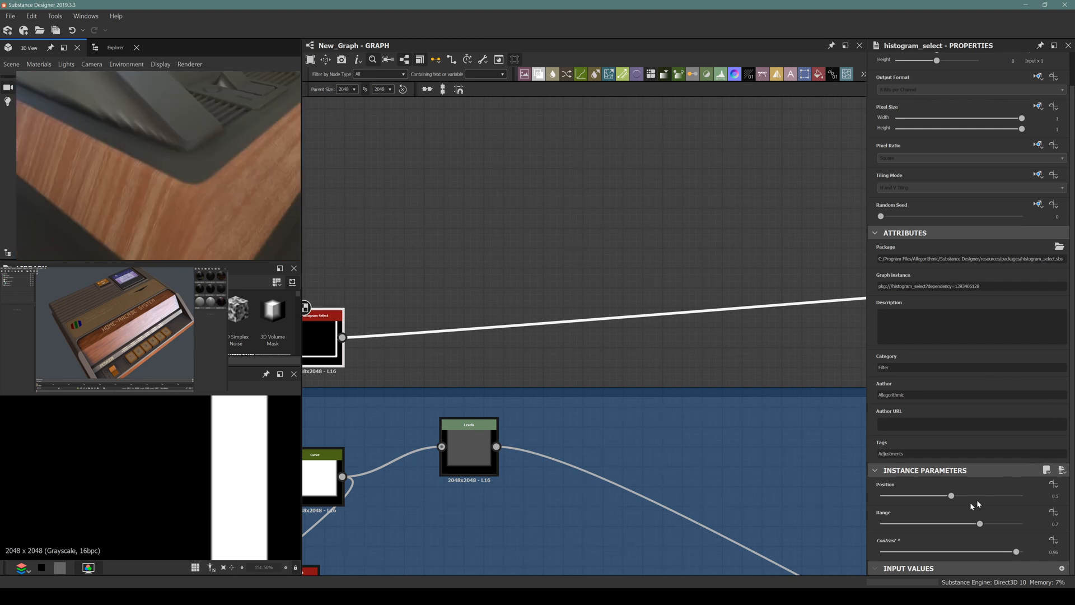
{"action": "left_click_drag", "start_coordinate": [949, 501], "coordinate": [942, 498]}
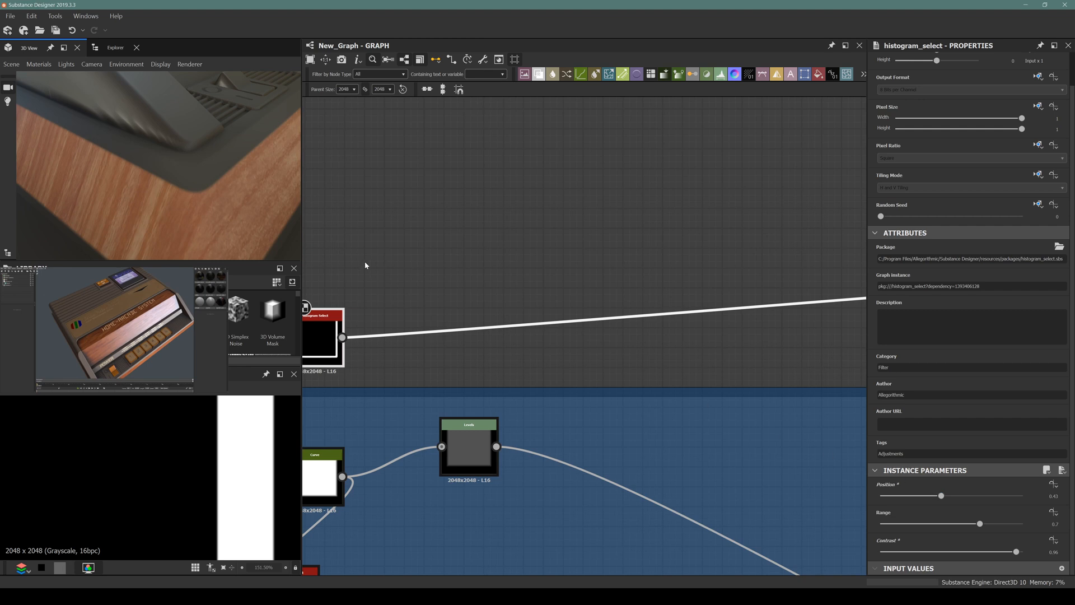
Step: Examine the cherry wood band's edges and grain direction around the case in the 3D preview
{"action": "left_click_drag", "start_coordinate": [196, 240], "coordinate": [197, 218]}
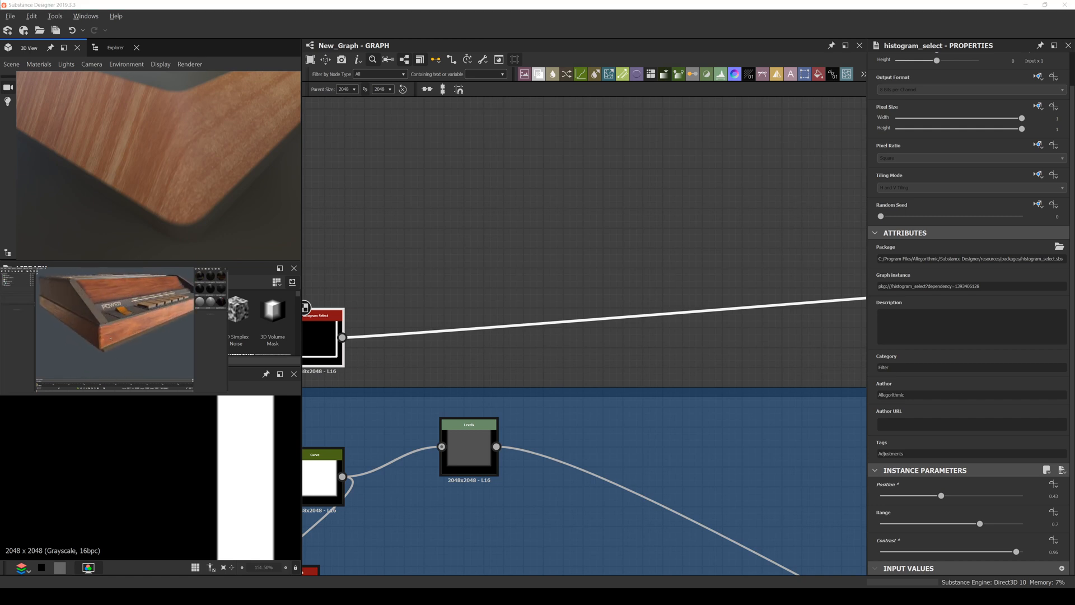
{"action": "scroll", "coordinate": [179, 153], "scroll_direction": "down", "scroll_amount": 3}
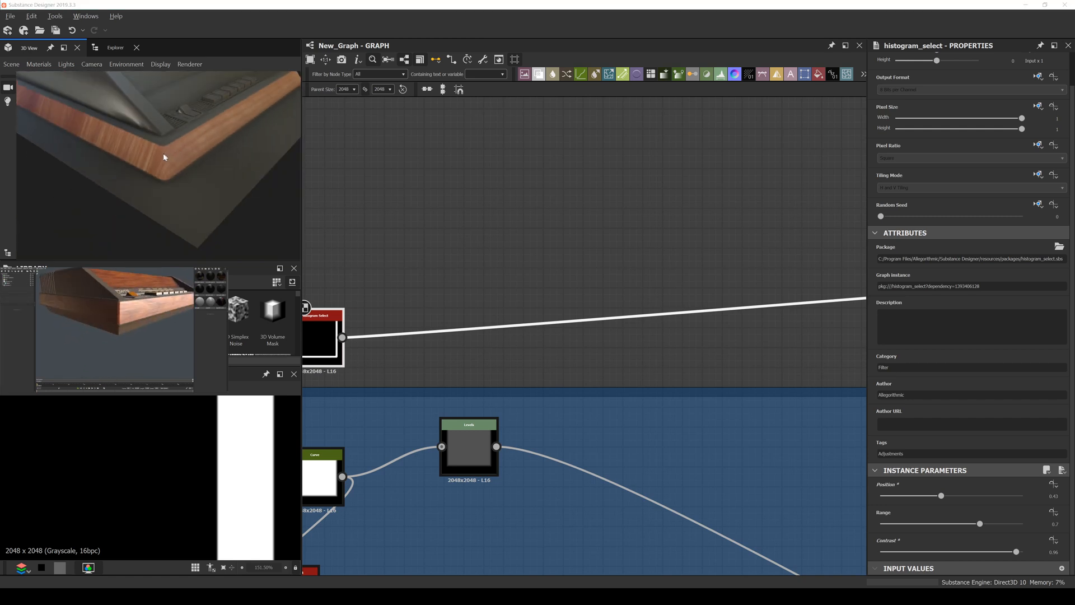
{"action": "left_click_drag", "start_coordinate": [166, 156], "coordinate": [169, 129]}
{"action": "scroll", "coordinate": [122, 183], "scroll_direction": "up", "scroll_amount": 3}
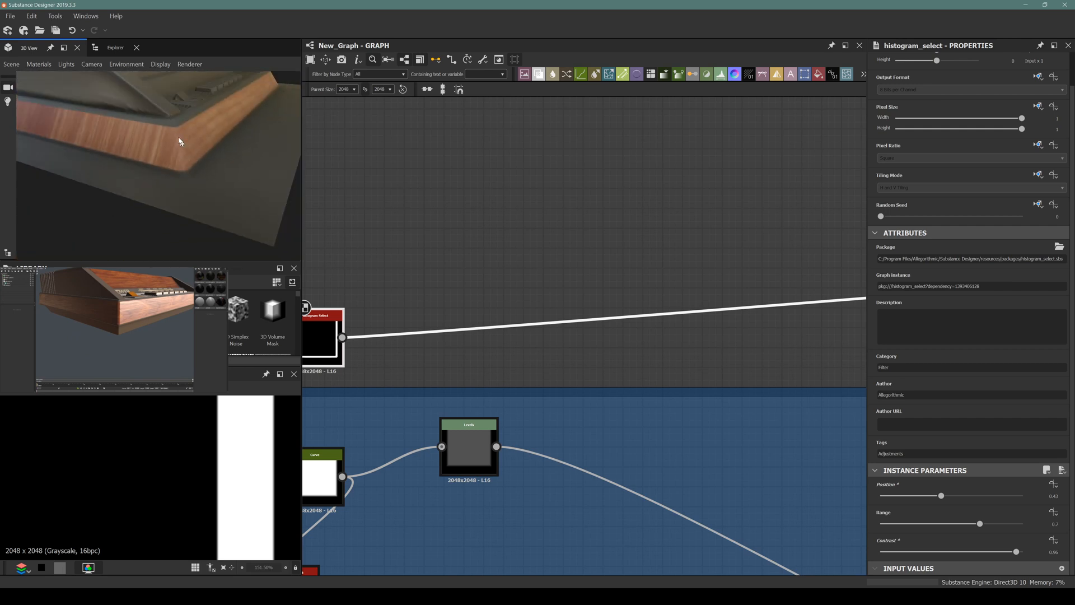
{"action": "left_click_drag", "start_coordinate": [83, 136], "coordinate": [209, 185]}
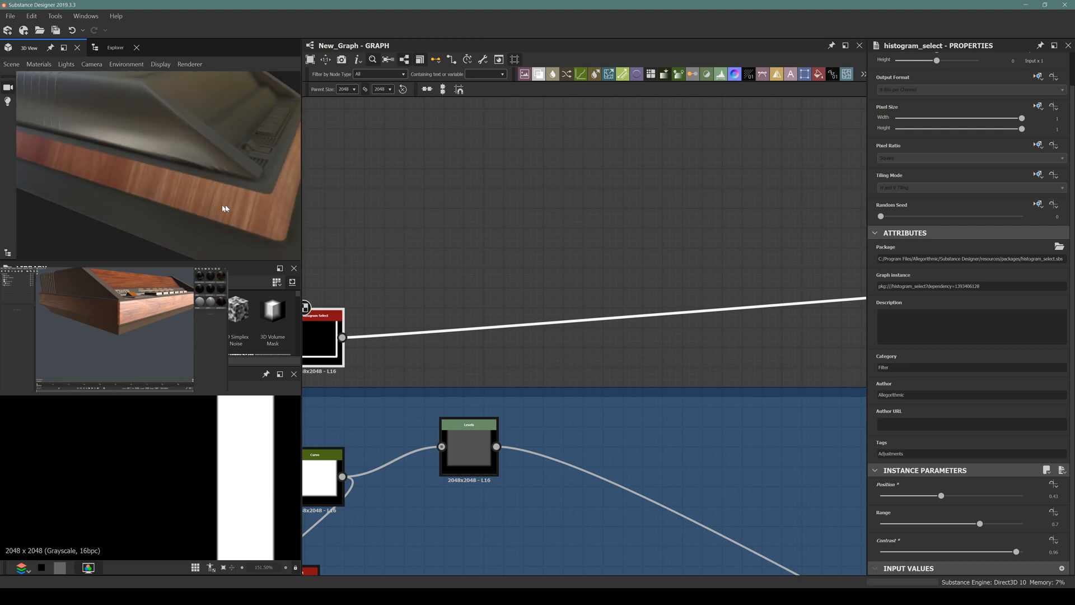
Step: Move the Wood american cherry node farther from the Blend and preview its wood texture fitted to the 2D view
{"action": "scroll", "coordinate": [602, 267], "scroll_direction": "down", "scroll_amount": 2}
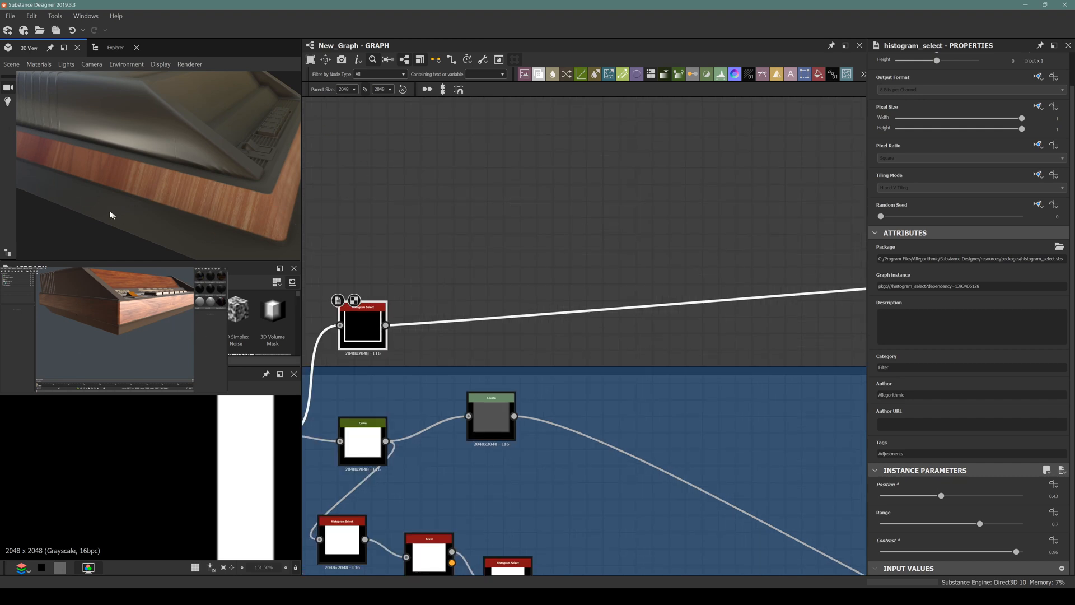
{"action": "scroll", "coordinate": [623, 234], "scroll_direction": "down", "scroll_amount": 6}
{"action": "middle_click_drag", "start_coordinate": [727, 237], "coordinate": [432, 291]}
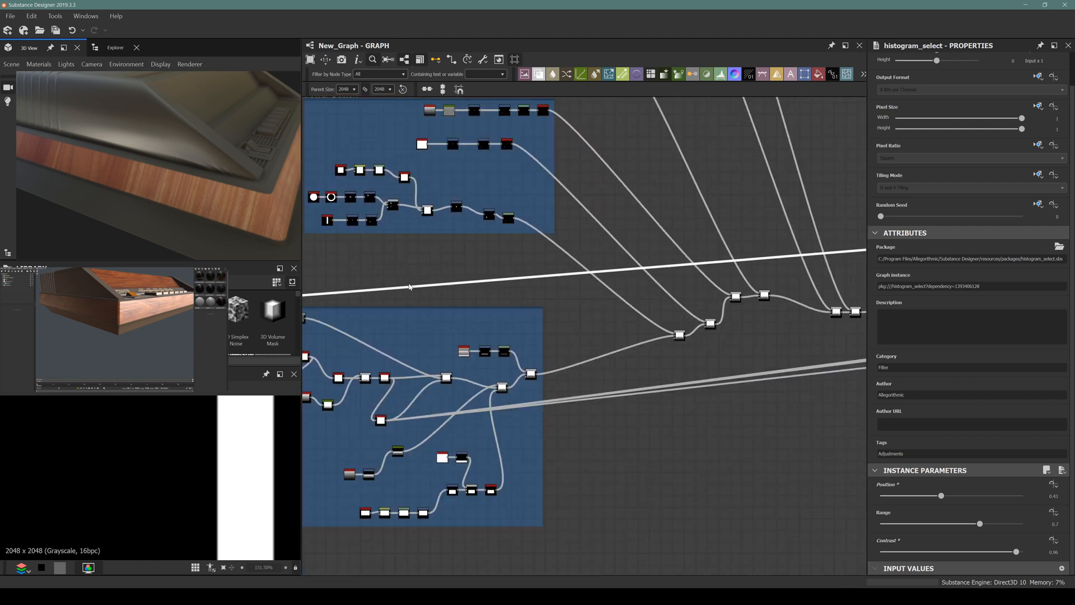
{"action": "scroll", "coordinate": [409, 287], "scroll_direction": "down", "scroll_amount": 3}
{"action": "middle_click_drag", "start_coordinate": [631, 279], "coordinate": [309, 339]}
{"action": "middle_click_drag", "start_coordinate": [795, 273], "coordinate": [590, 325]}
{"action": "scroll", "coordinate": [622, 314], "scroll_direction": "up", "scroll_amount": 9}
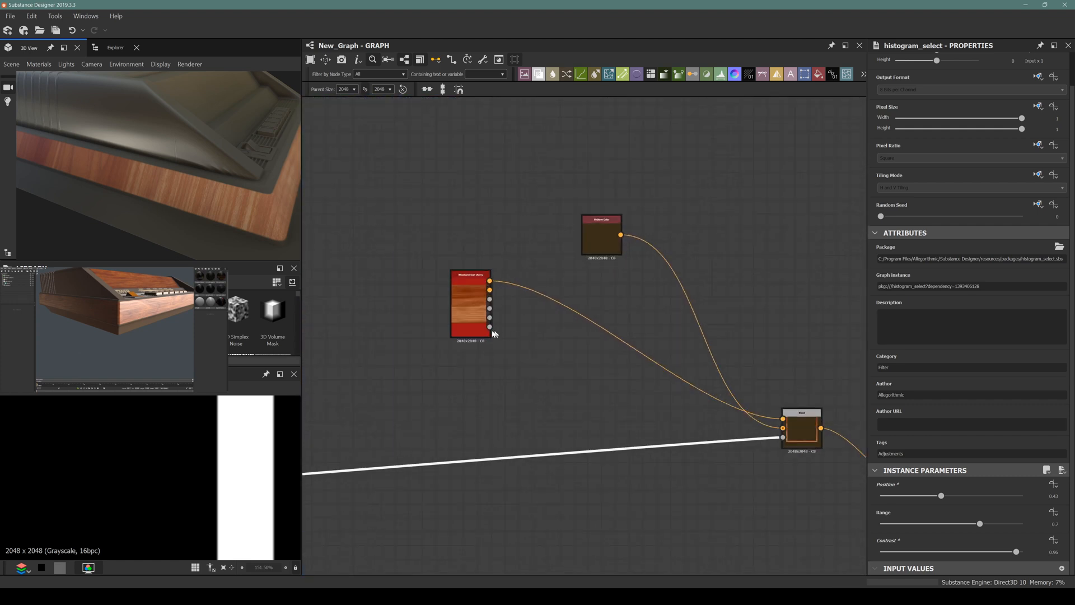
{"action": "left_click_drag", "start_coordinate": [492, 332], "coordinate": [422, 304]}
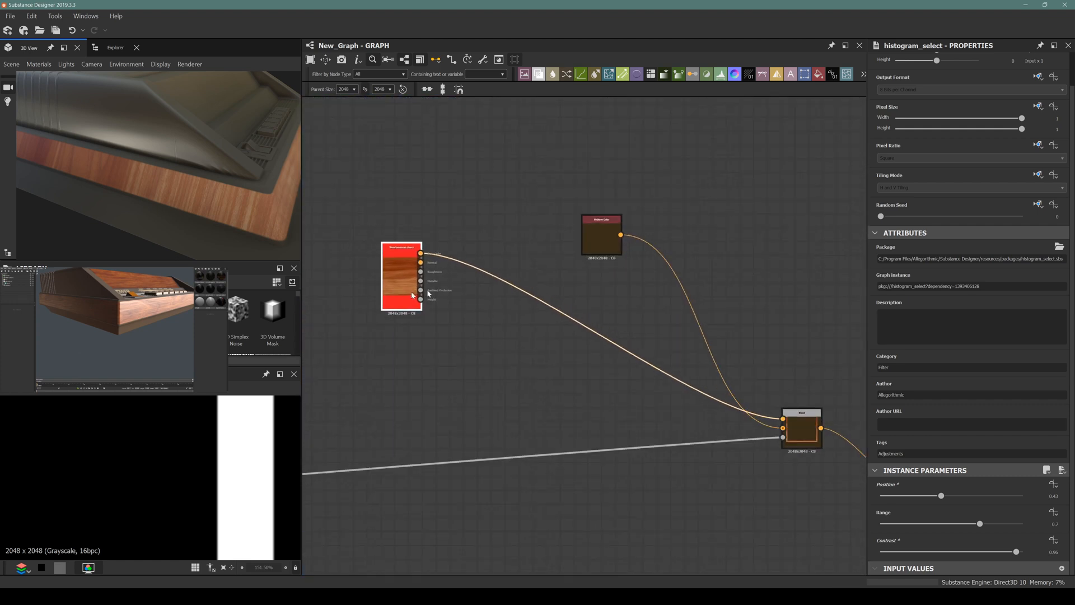
{"action": "double_click", "coordinate": [421, 253]}
{"action": "key", "text": "f"}
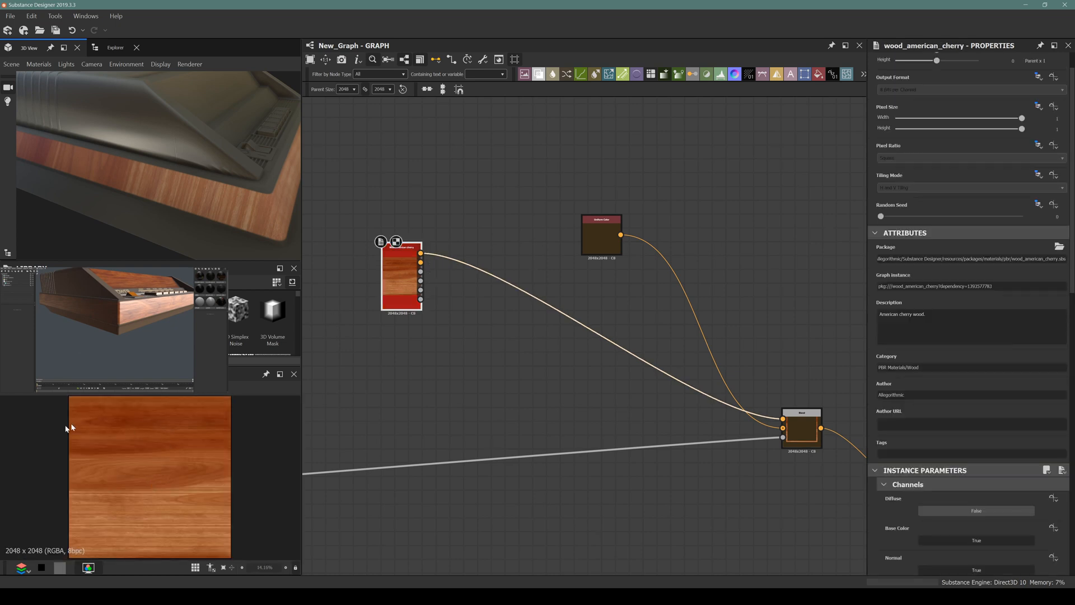
Step: Add a Shape Mapper node below the Wood american cherry node and connect the wood's base color output to its input
{"action": "key", "text": "space"}
{"action": "type", "text": "shape"}
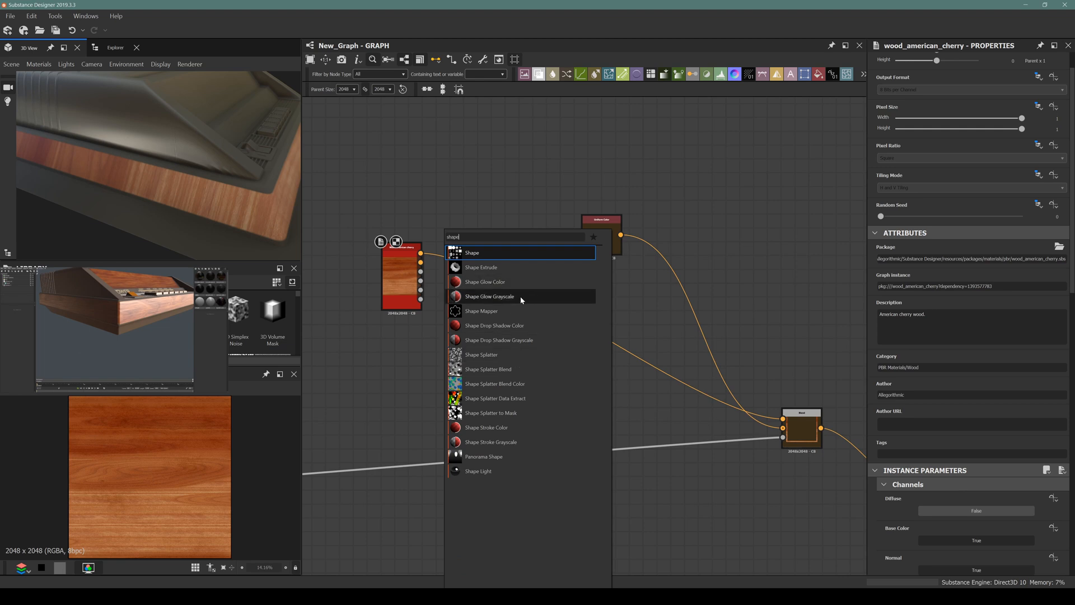
{"action": "left_click", "coordinate": [492, 311]}
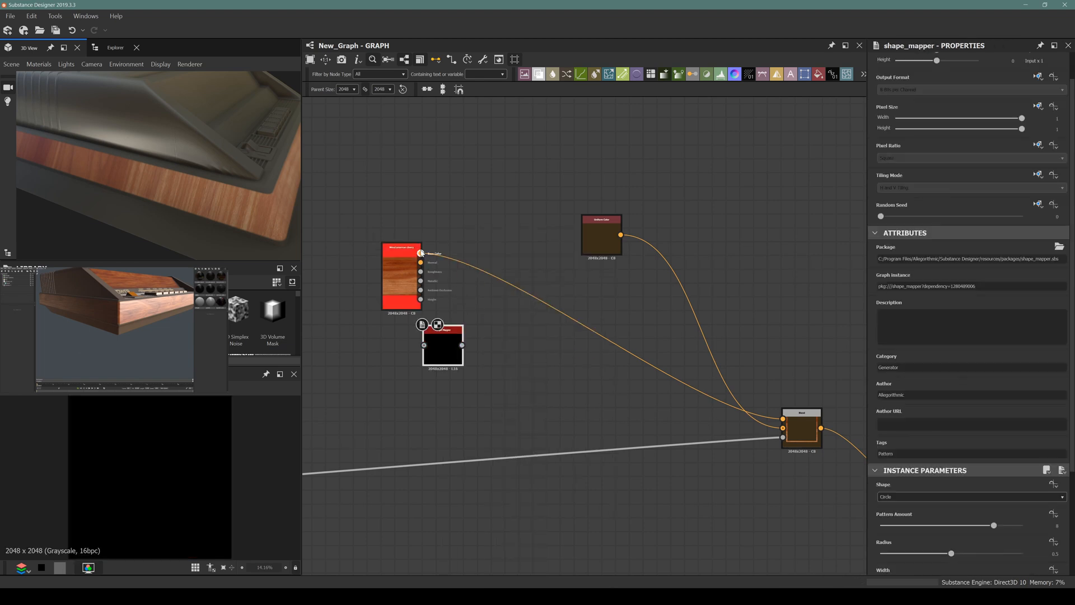
{"action": "left_click_drag", "start_coordinate": [434, 351], "coordinate": [476, 365]}
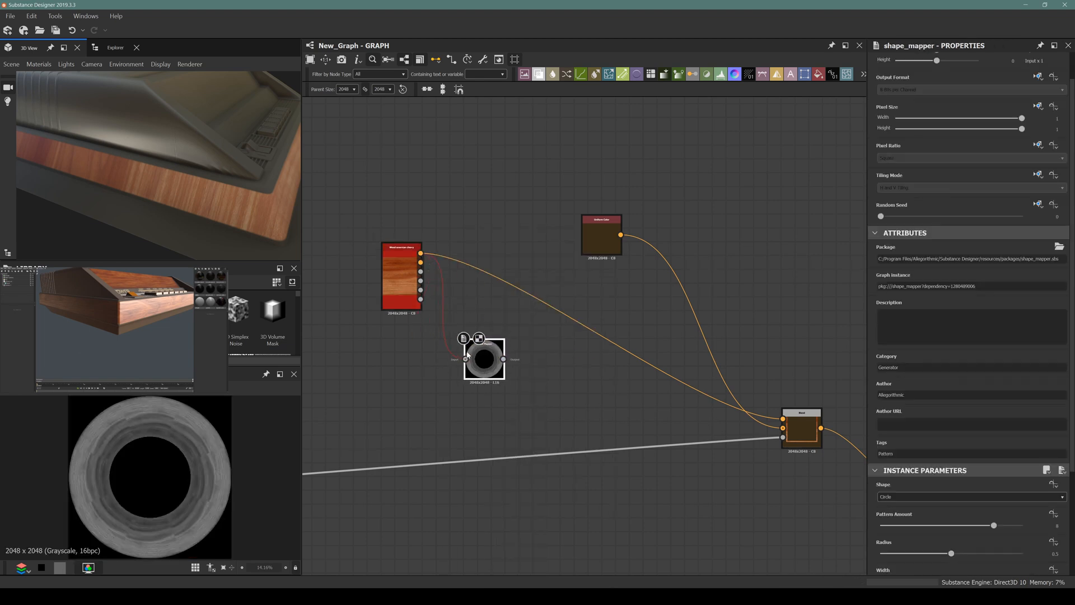
{"action": "scroll", "coordinate": [469, 356], "scroll_direction": "up", "scroll_amount": 3}
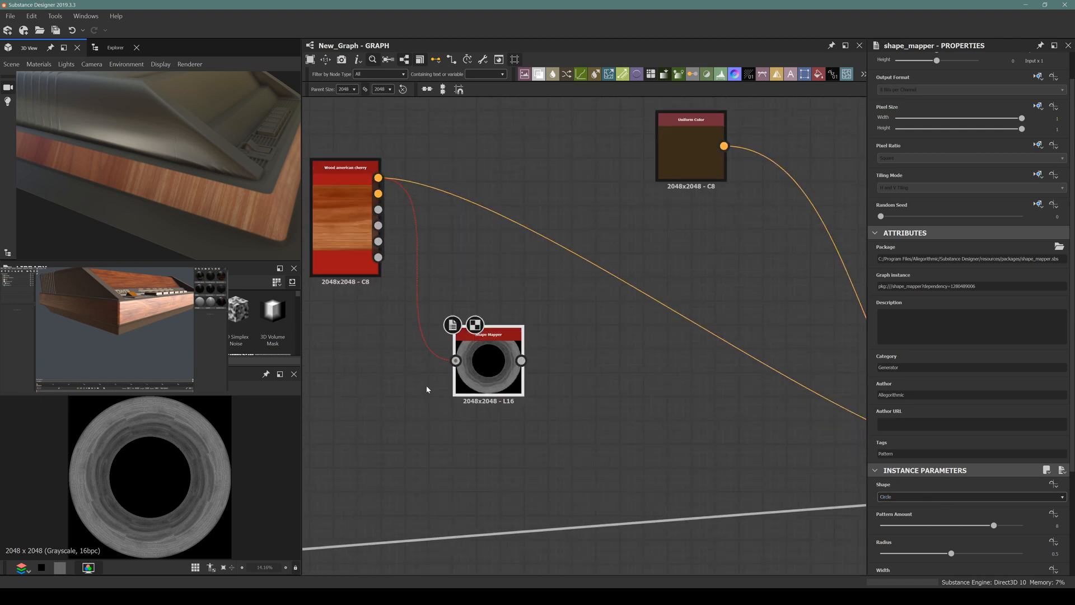
Step: Set the Shape Mapper's pattern amount to 1 to check its ring pattern, and delete the node
{"action": "scroll", "coordinate": [919, 486], "scroll_direction": "down", "scroll_amount": 2}
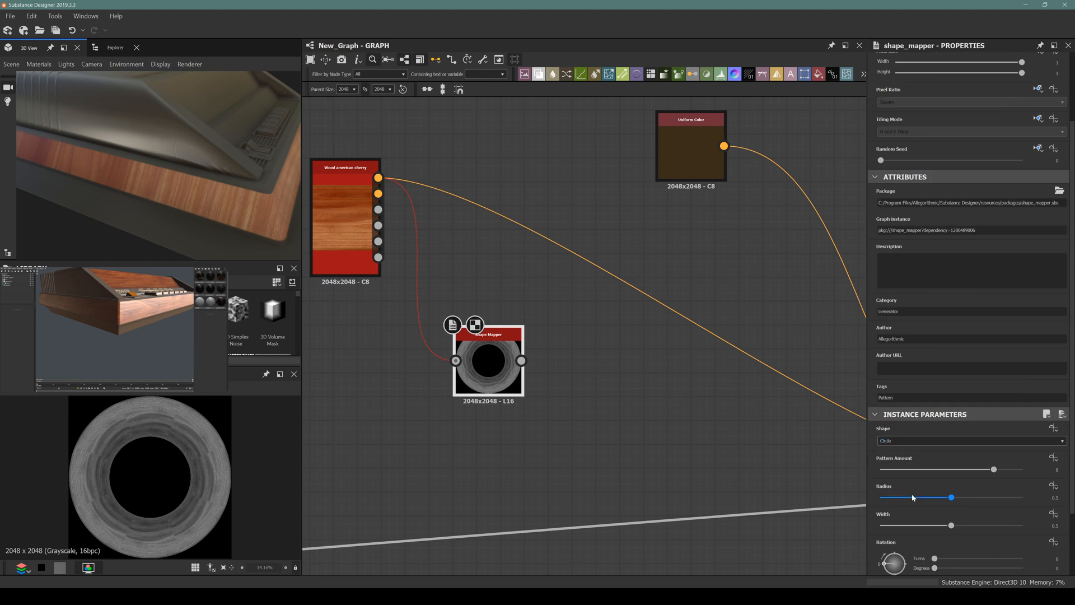
{"action": "left_click_drag", "start_coordinate": [918, 474], "coordinate": [894, 470]}
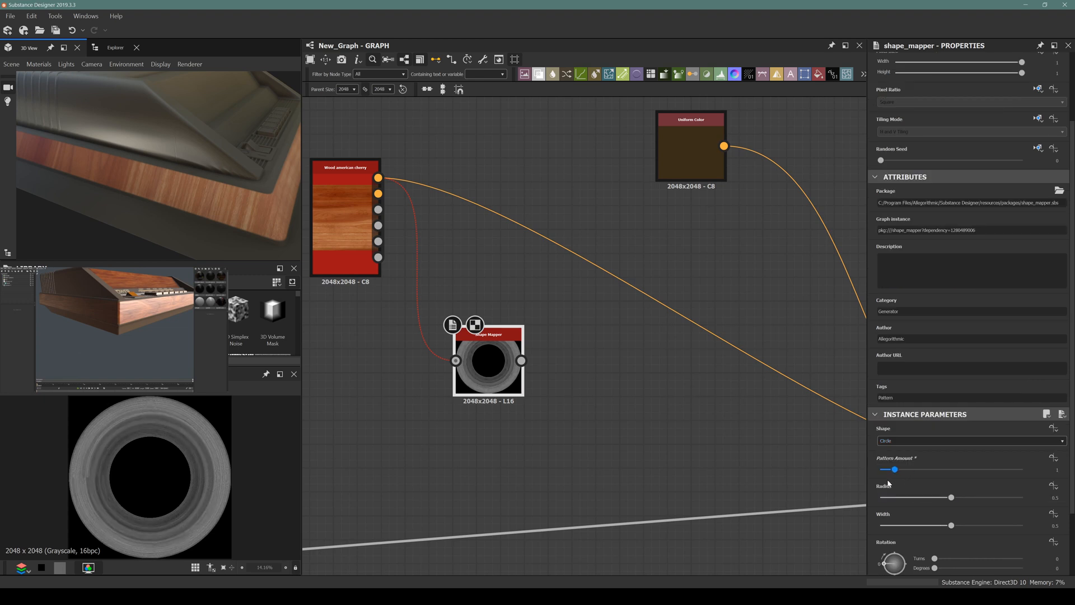
{"action": "left_click", "coordinate": [467, 354]}
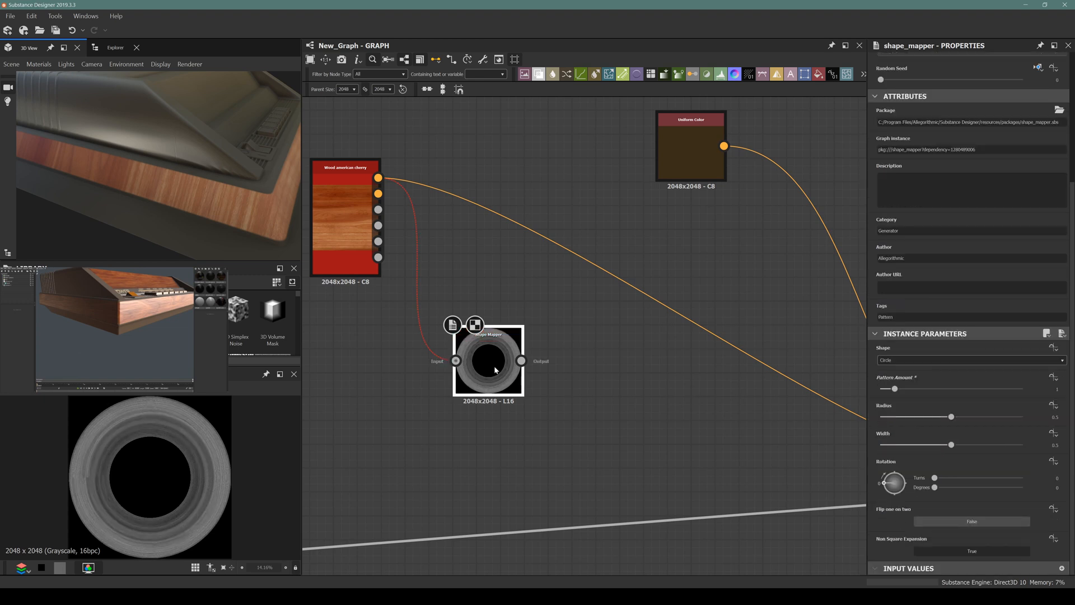
{"action": "key", "text": "Delete"}
Step: Try a Polar to Cartesian Grayscale node on the wood's base color output and remove it
{"action": "key", "text": "space"}
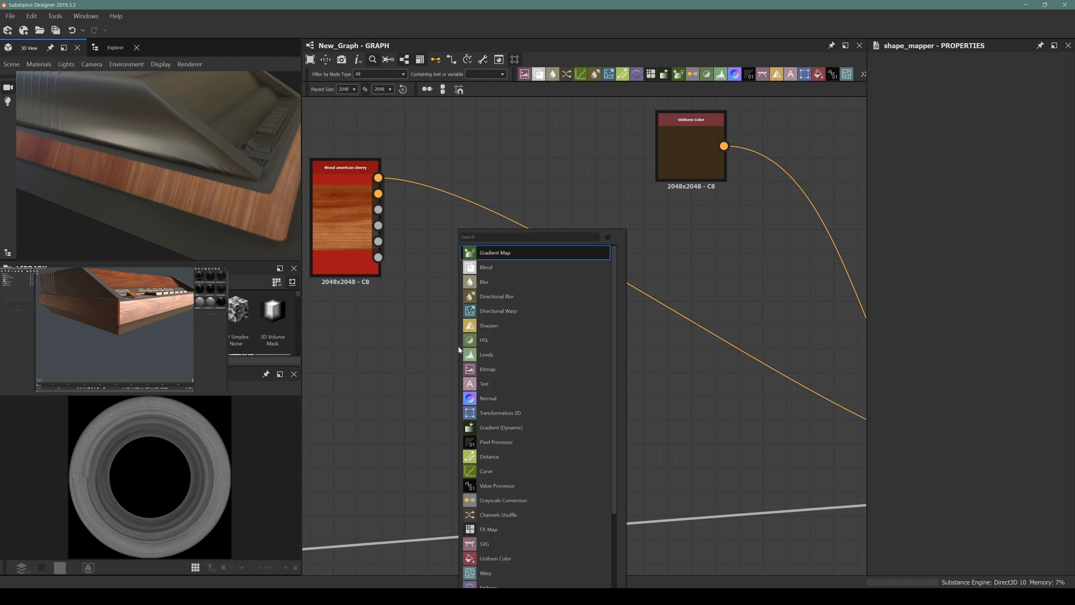
{"action": "type", "text": "po"}
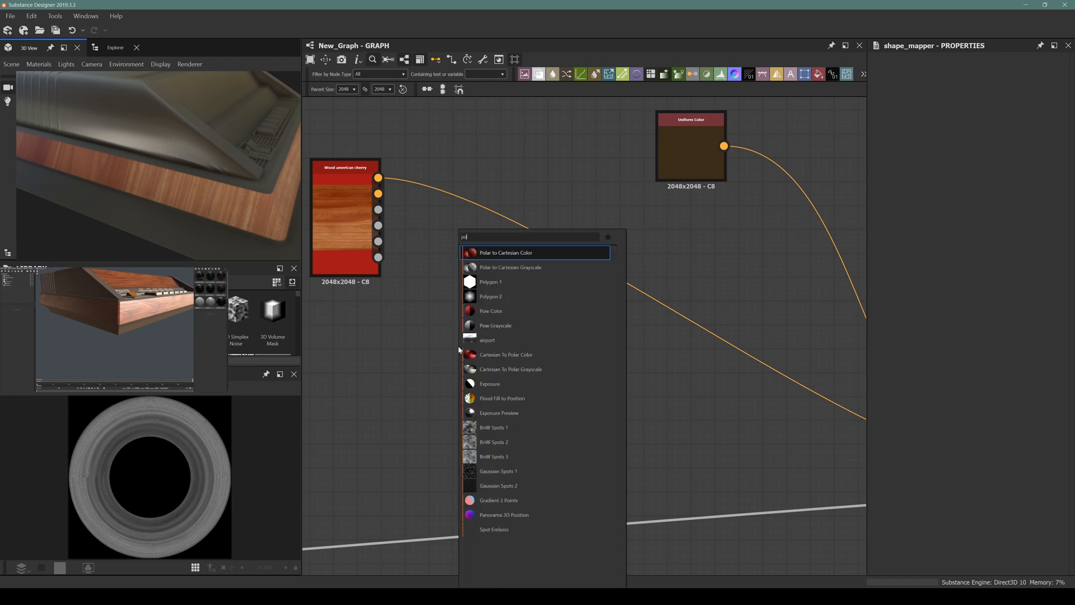
{"action": "type", "text": "lar"}
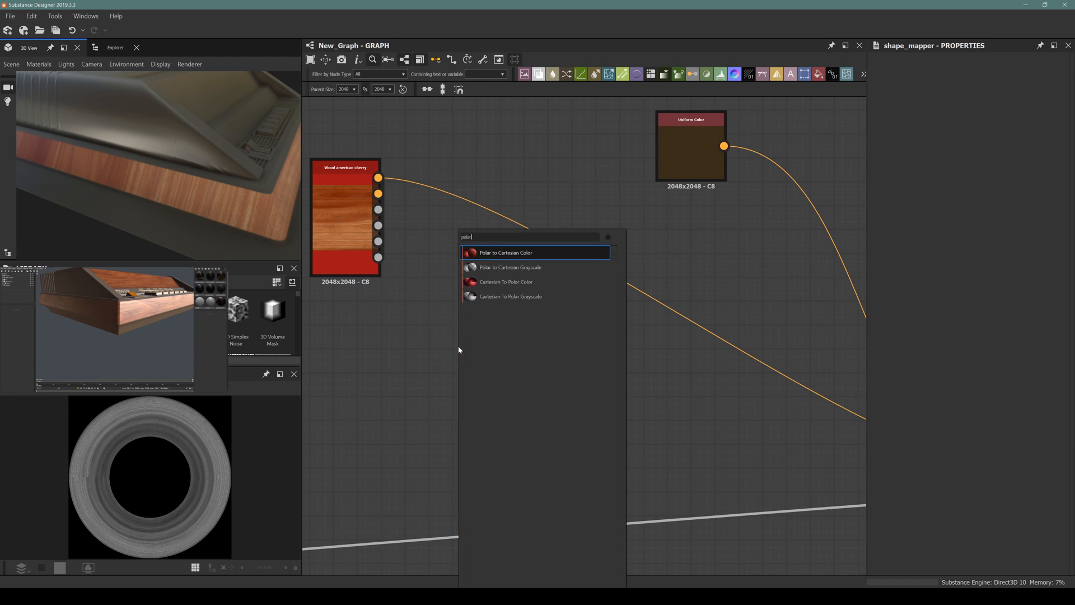
{"action": "left_click", "coordinate": [498, 271]}
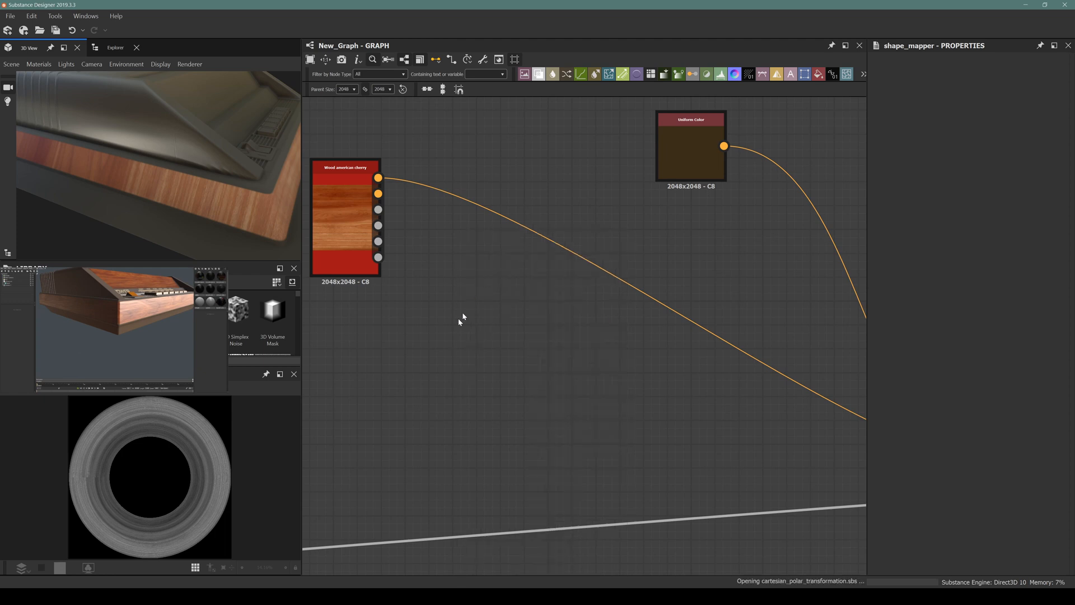
{"action": "left_click_drag", "start_coordinate": [432, 336], "coordinate": [378, 178]}
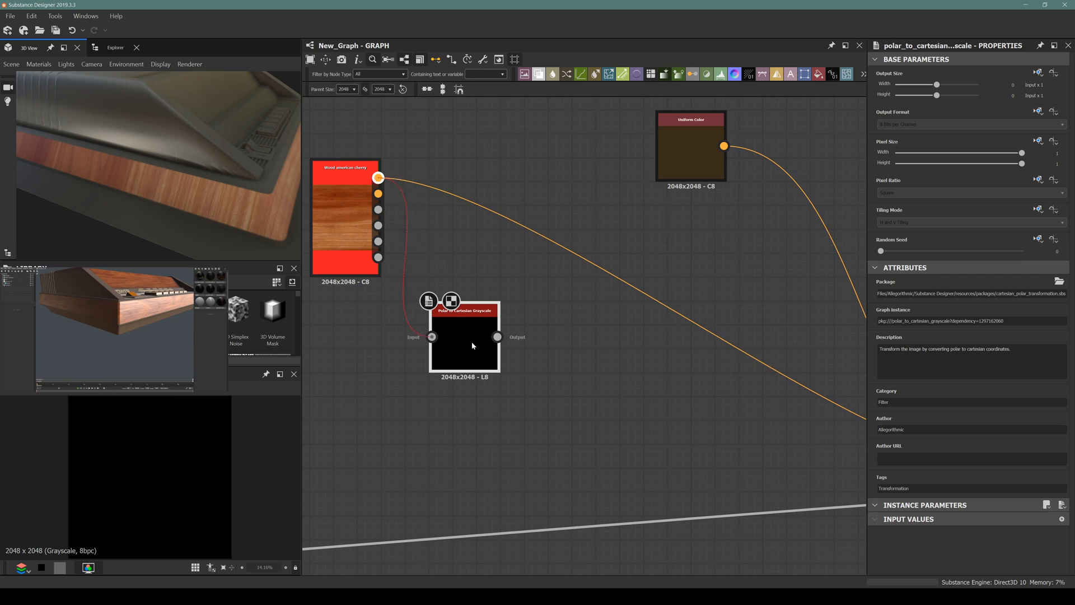
{"action": "key", "text": "Delete"}
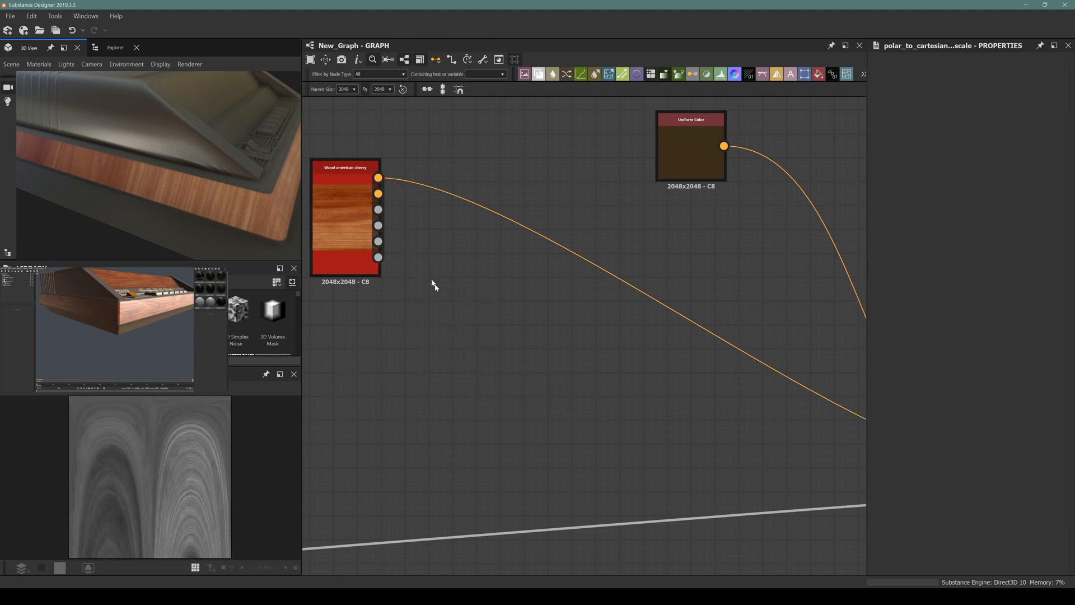
{"action": "key", "text": "space"}
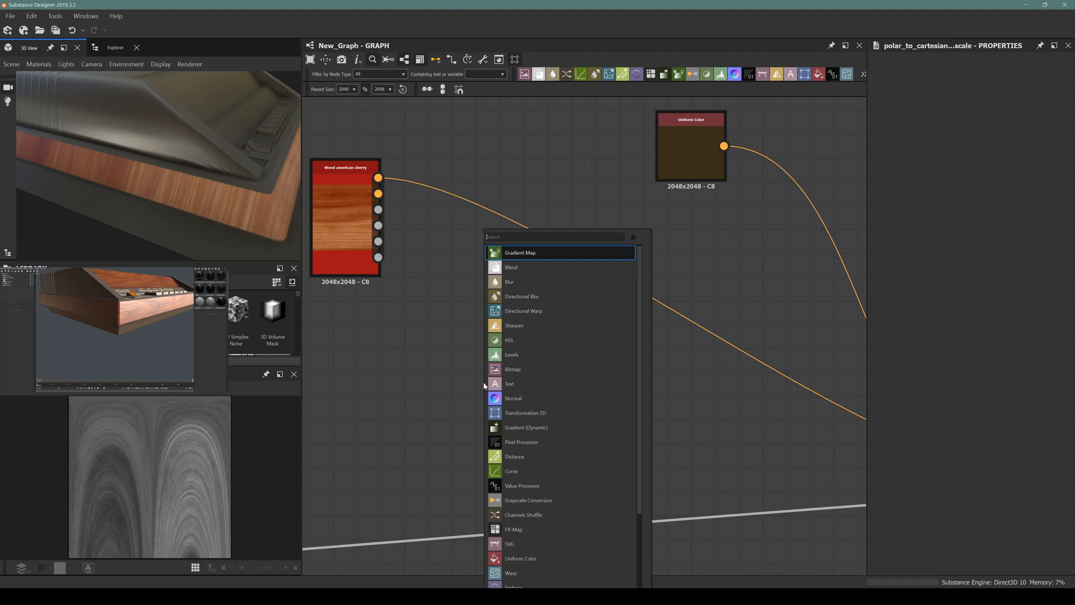
{"action": "key", "text": "Escape"}
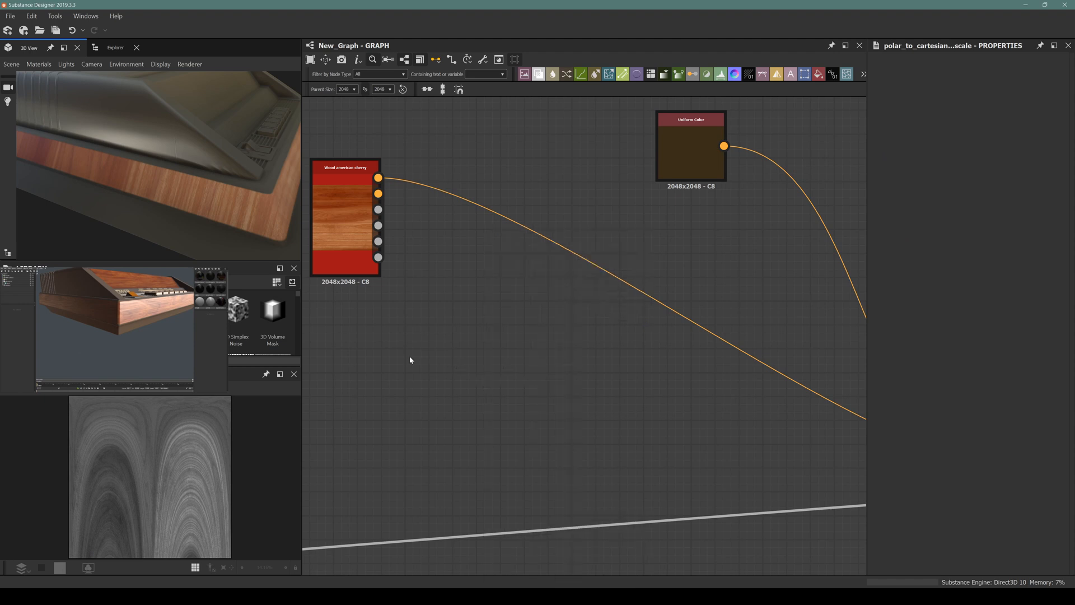
Step: Try a Polygon 1 node with 4 sides below the wood node and remove it
{"action": "key", "text": "space"}
{"action": "type", "text": "polyg"}
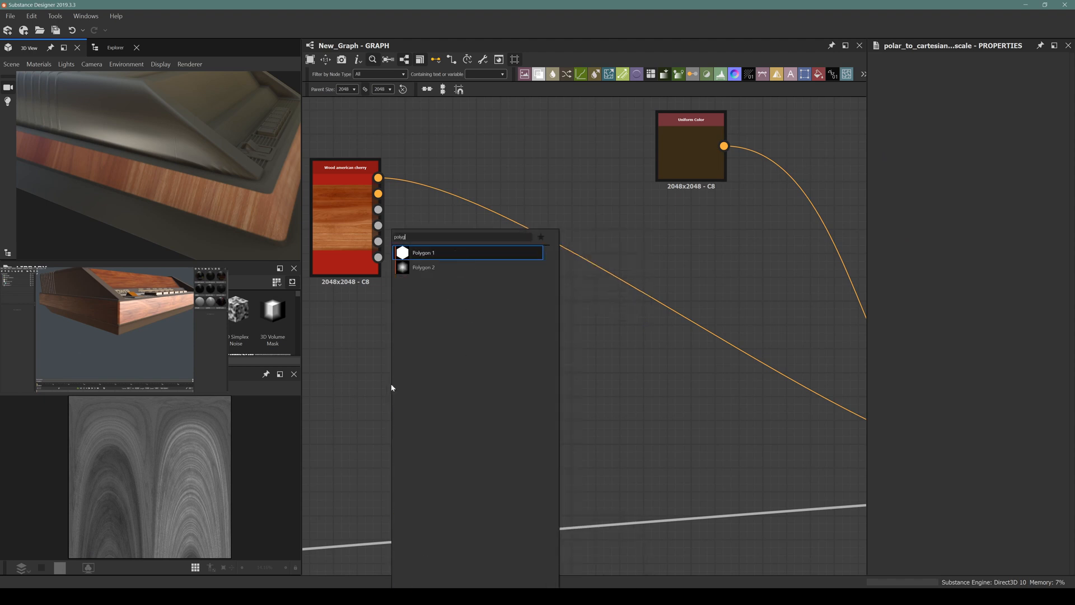
{"action": "key", "text": "Return"}
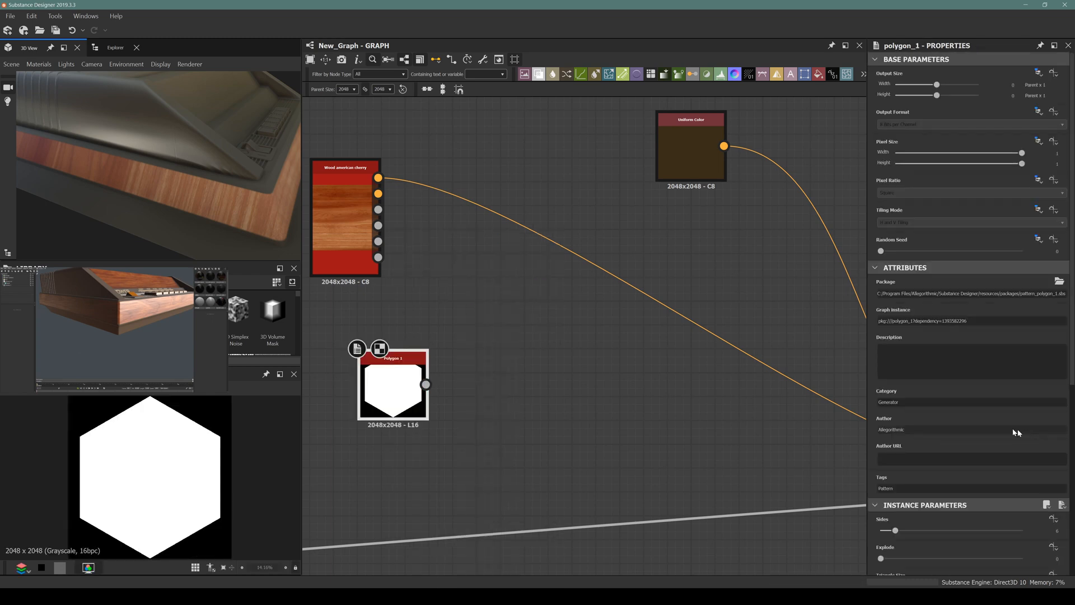
{"action": "left_click", "coordinate": [1054, 475]}
{"action": "type", "text": "4"}
{"action": "key", "text": "Return"}
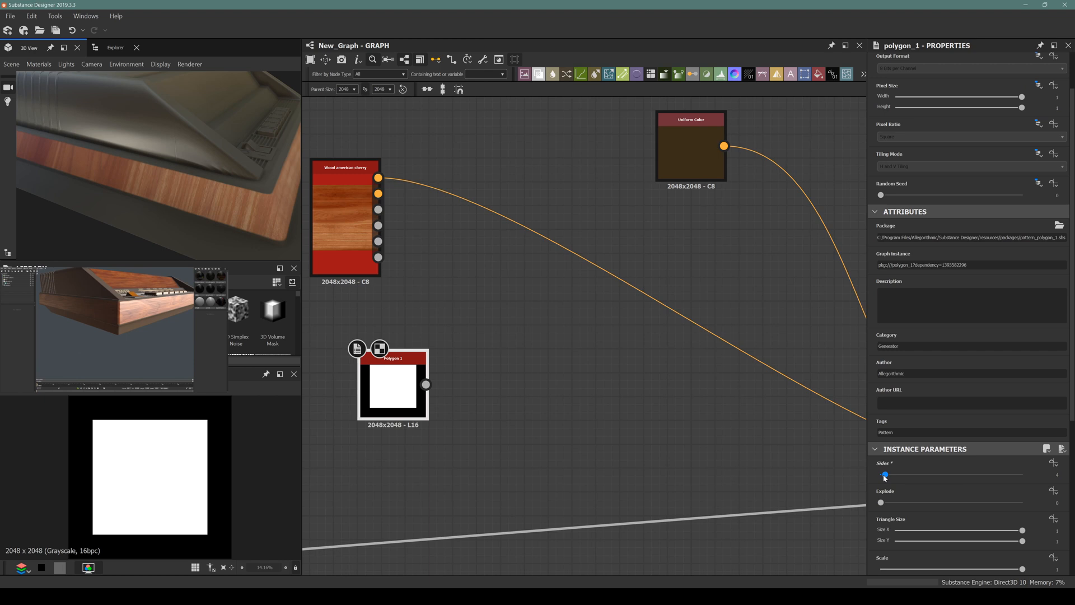
{"action": "left_click_drag", "start_coordinate": [885, 477], "coordinate": [885, 477]}
{"action": "key", "text": "Delete"}
Step: Add a Shape node with a square pattern below the wood node, scaled to 0.54 and rotated 45 degrees
{"action": "key", "text": "space"}
{"action": "type", "text": "shape"}
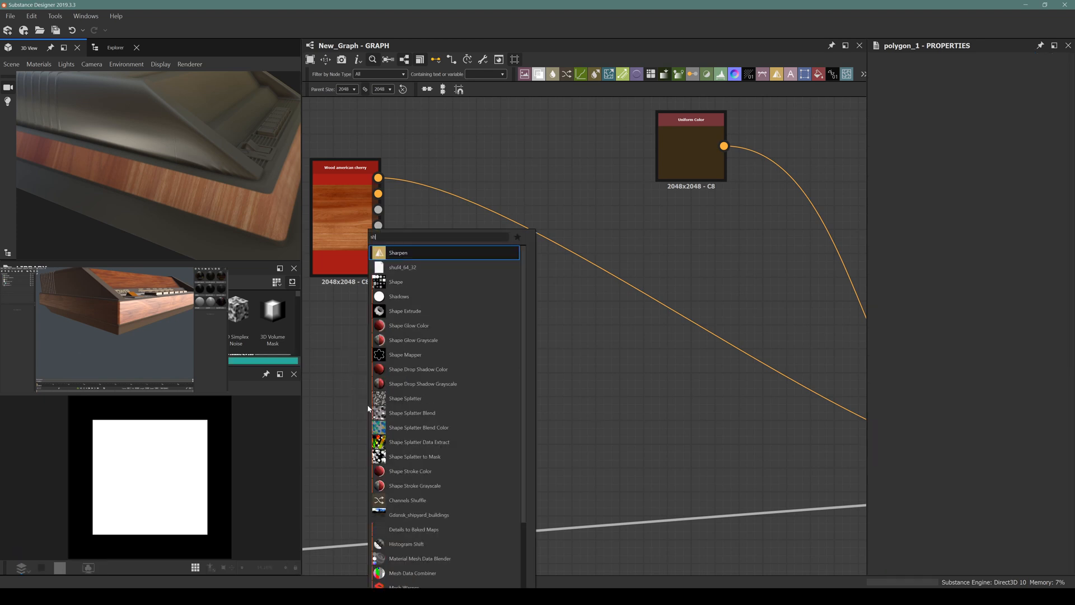
{"action": "key", "text": "Return"}
{"action": "scroll", "coordinate": [993, 424], "scroll_direction": "down", "scroll_amount": 3}
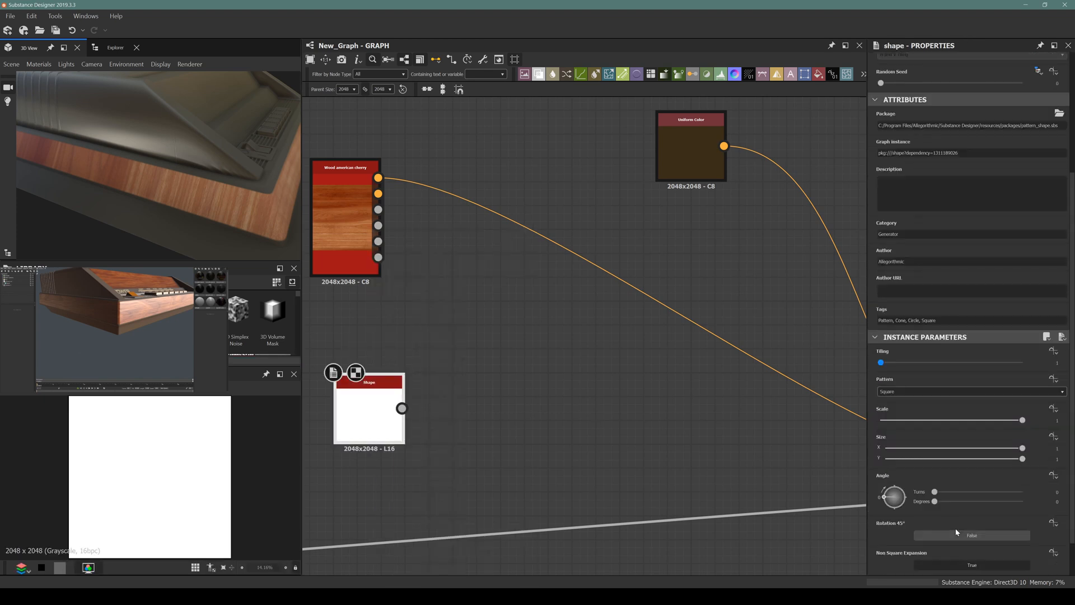
{"action": "left_click_drag", "start_coordinate": [992, 424], "coordinate": [958, 424]}
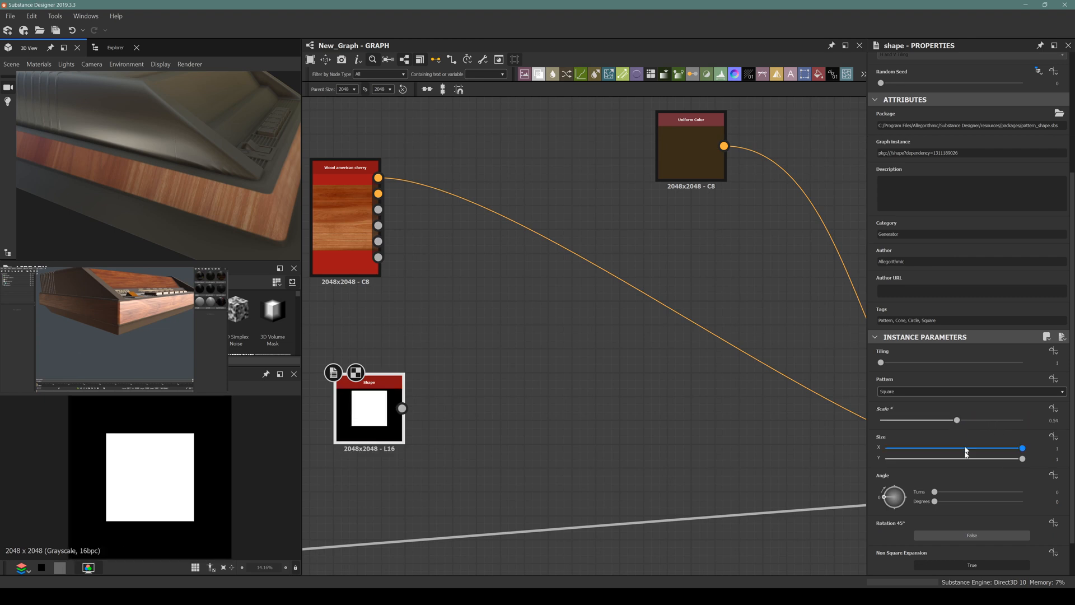
{"action": "double_click", "coordinate": [1053, 500]}
{"action": "key", "text": "Return"}
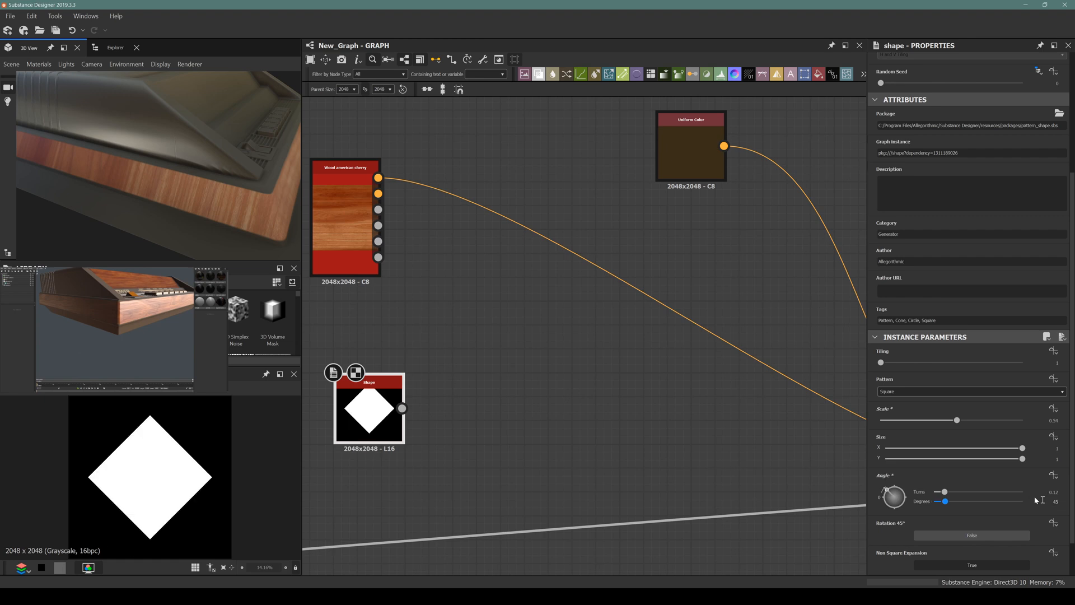
Step: Add a Blend node fed by the Shape node as its background and place it clear of the Shape
{"action": "left_click_drag", "start_coordinate": [362, 407], "coordinate": [338, 407]}
{"action": "key", "text": "space"}
{"action": "type", "text": "blend"}
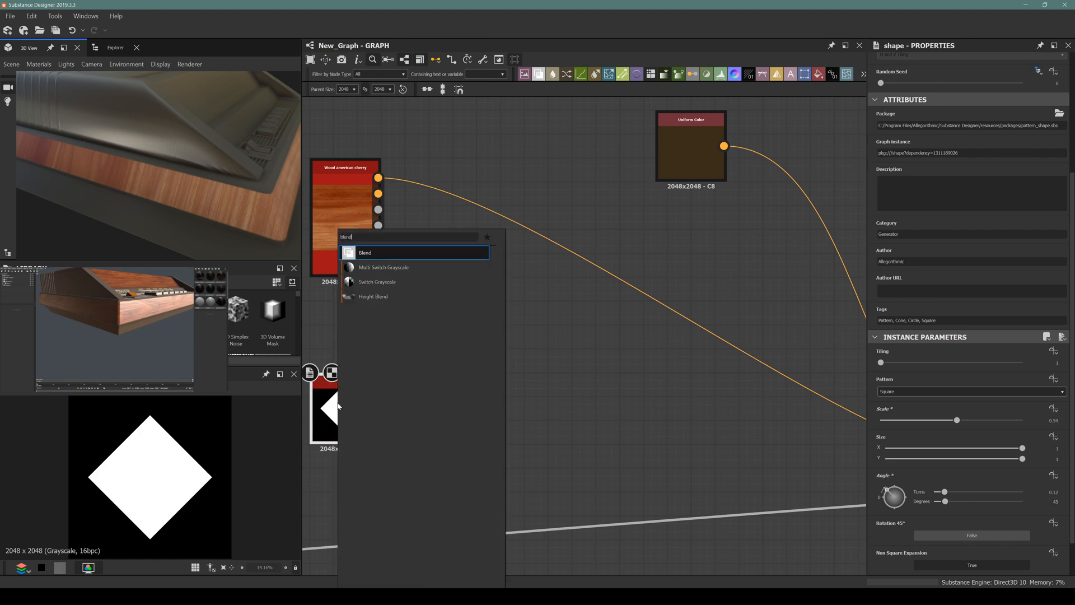
{"action": "key", "text": "Return"}
{"action": "left_click_drag", "start_coordinate": [465, 420], "coordinate": [551, 443]}
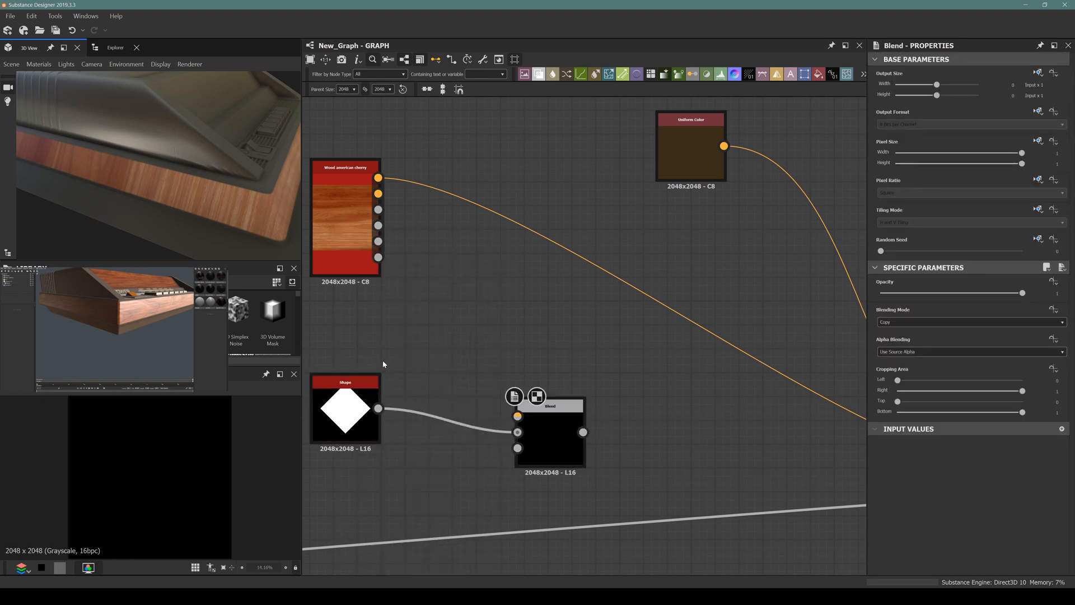
Step: Add a Uniform Color node set to grayscale white (255) and place it directly above the Shape node
{"action": "key", "text": "space"}
{"action": "type", "text": "unif"}
{"action": "key", "text": "Return"}
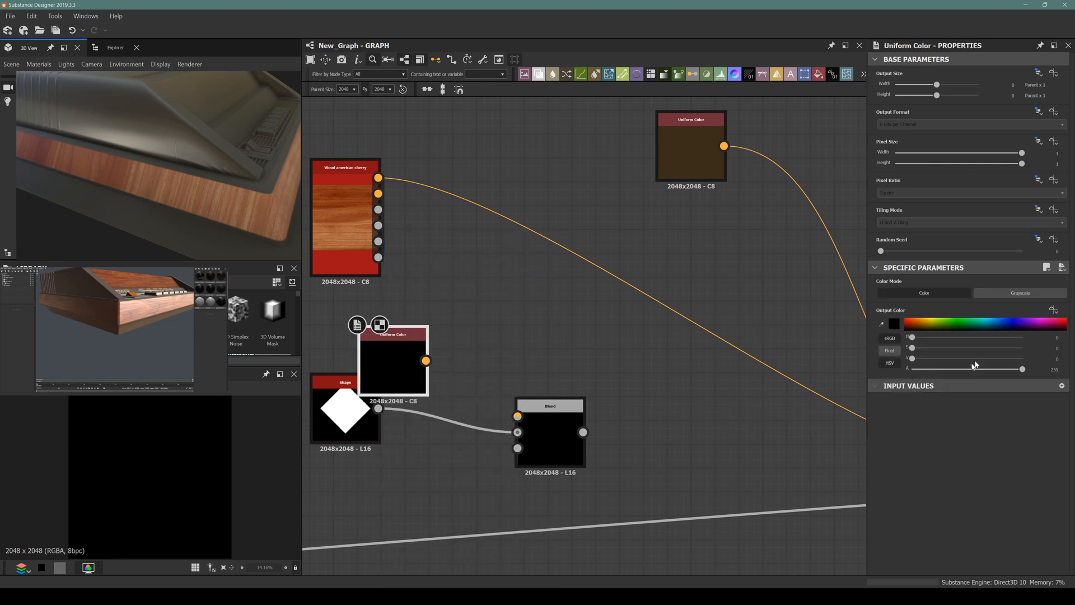
{"action": "left_click", "coordinate": [1020, 293]}
{"action": "left_click", "coordinate": [1022, 337]}
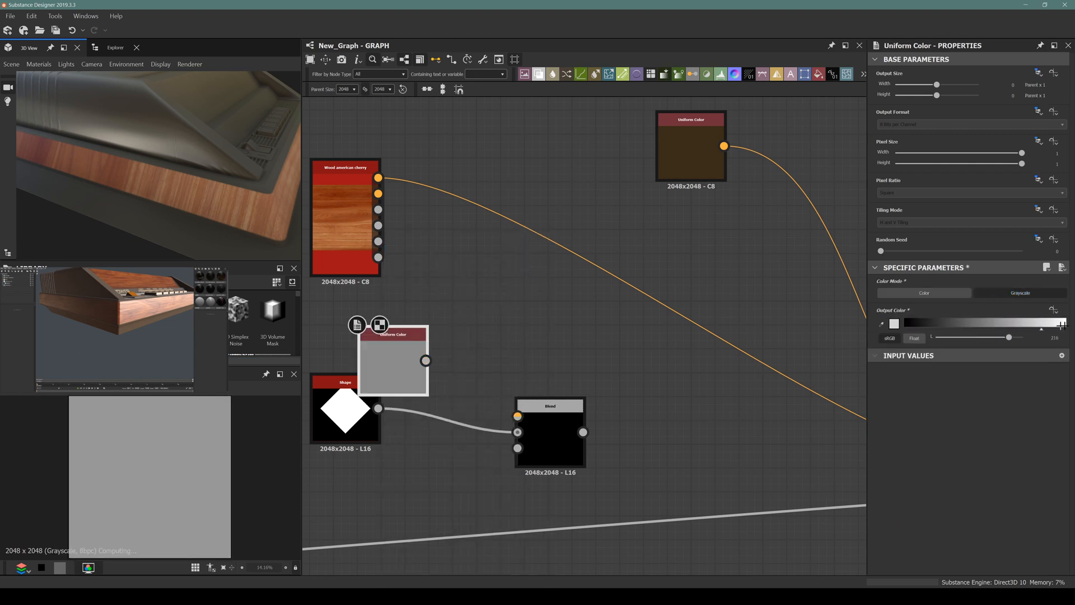
{"action": "left_click_drag", "start_coordinate": [400, 357], "coordinate": [353, 332]}
Step: Add a Transformation 2D node after the white Uniform Color and connect its output to the Blend's foreground
{"action": "key", "text": "space"}
{"action": "type", "text": "trans"}
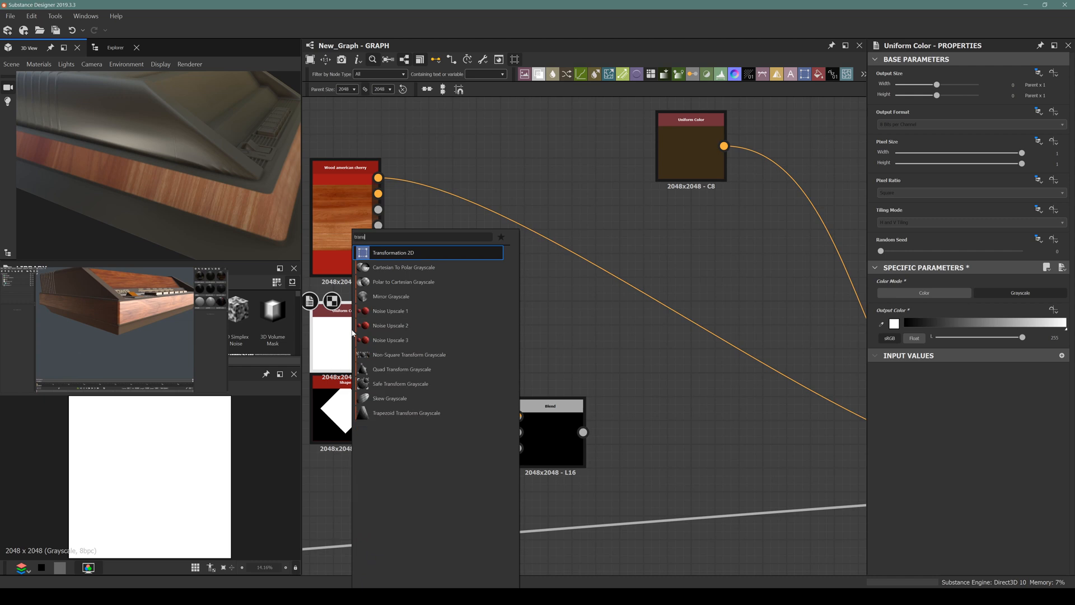
{"action": "key", "text": "Return"}
{"action": "left_click_drag", "start_coordinate": [497, 336], "coordinate": [525, 406]}
Step: Set the Blend's mode to Subtract and the Transformation 2D's Y offset to 0.5 to cut the diamond in half
{"action": "left_click", "coordinate": [524, 405]}
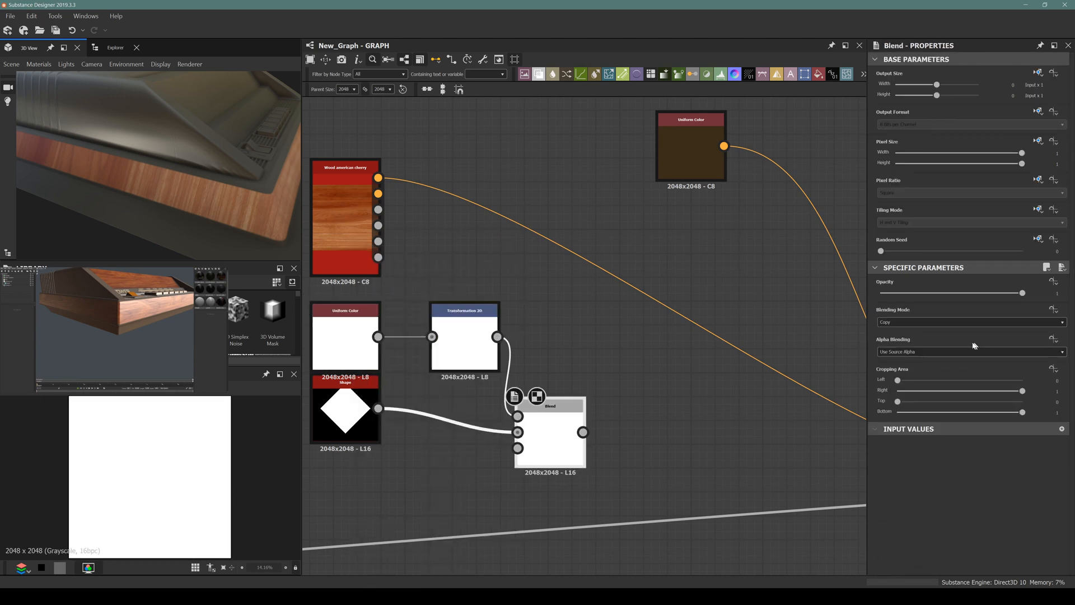
{"action": "left_click", "coordinate": [939, 323]}
{"action": "left_click", "coordinate": [896, 343]}
{"action": "left_click", "coordinate": [463, 336]}
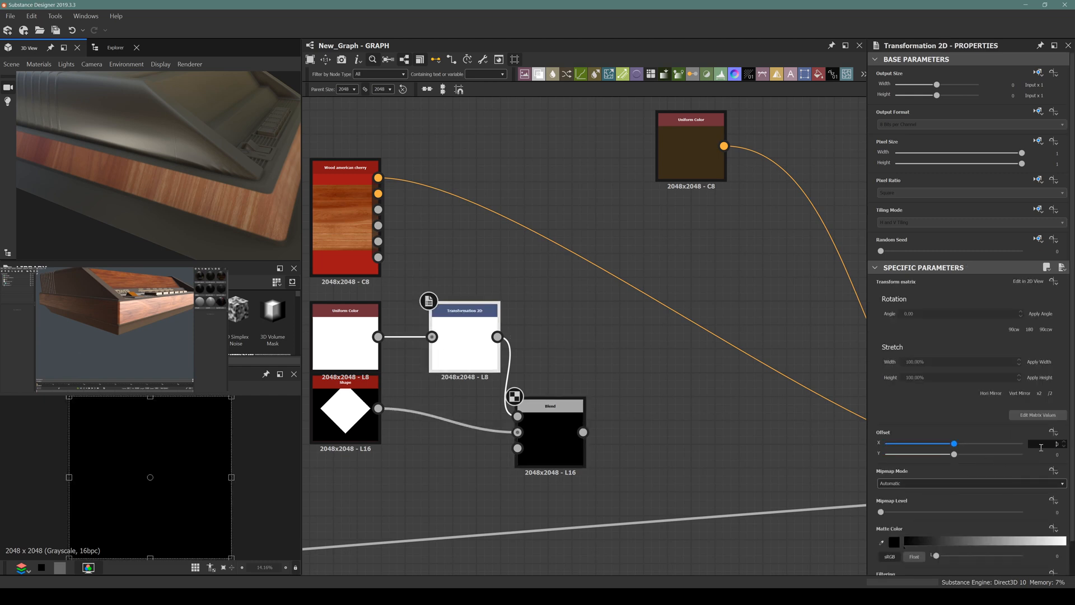
{"action": "key", "text": "Return"}
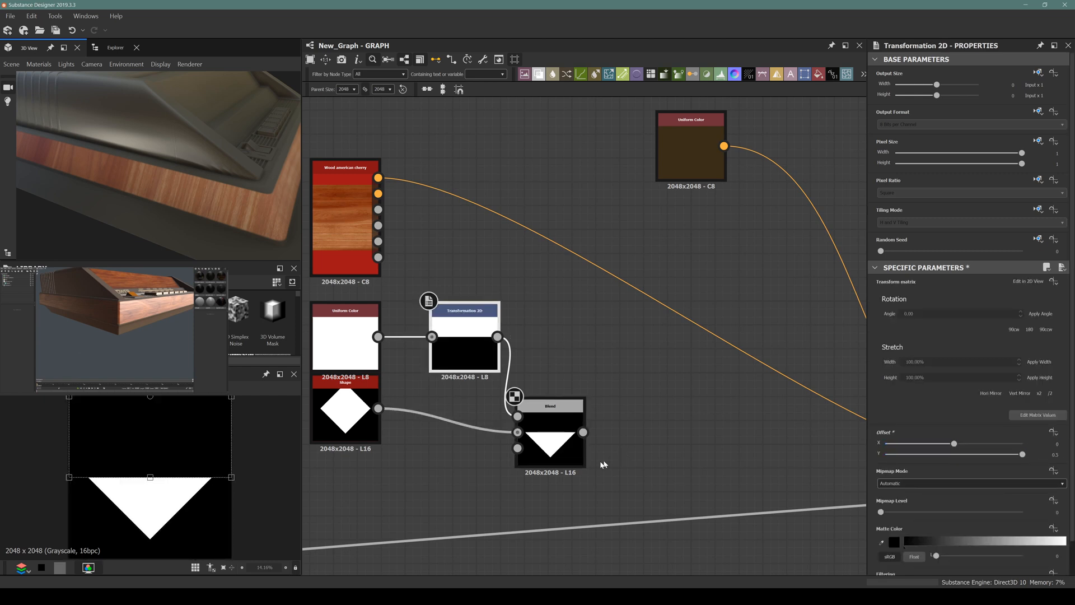
{"action": "left_click", "coordinate": [552, 445]}
Step: Rearrange the Shape, Uniform Color and Transformation 2D nodes into tidy rows before the Blend
{"action": "middle_click_drag", "start_coordinate": [472, 433], "coordinate": [487, 423]}
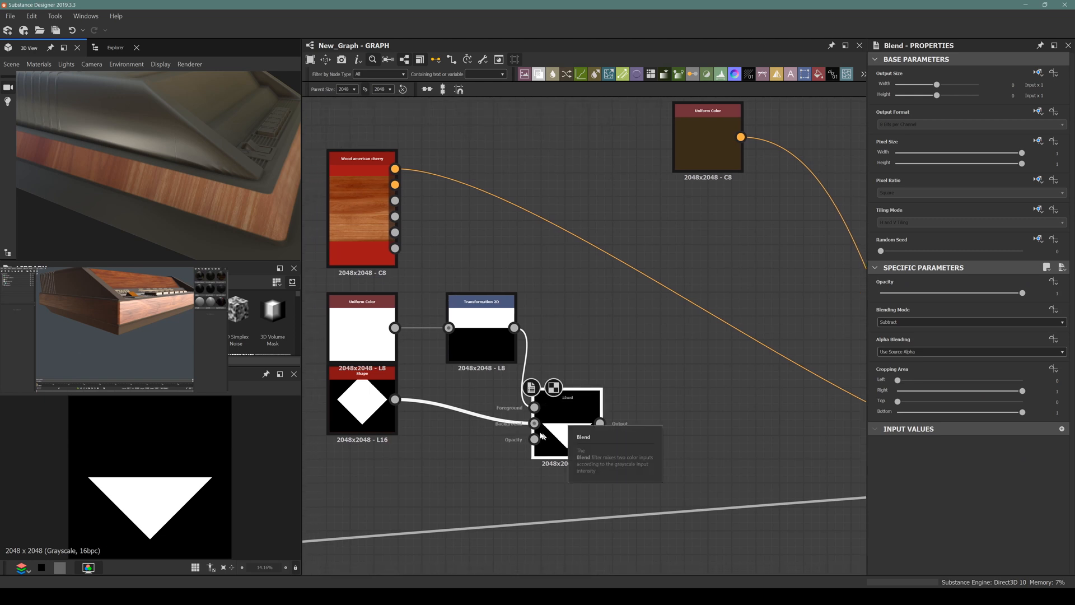
{"action": "middle_click_drag", "start_coordinate": [452, 402], "coordinate": [541, 361]}
{"action": "left_click_drag", "start_coordinate": [451, 335], "coordinate": [403, 358]}
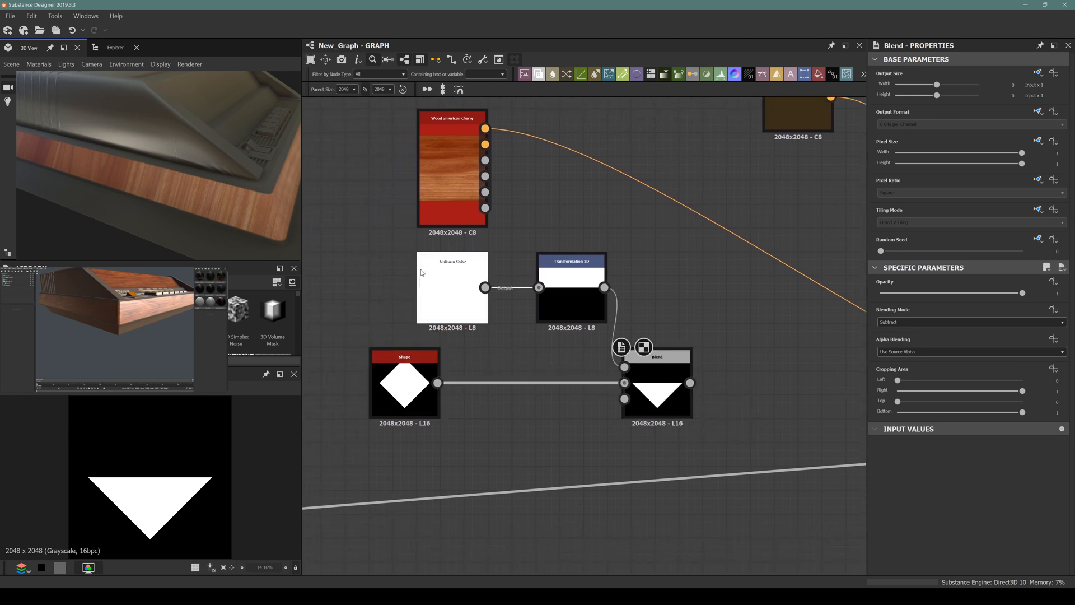
{"action": "left_click_drag", "start_coordinate": [421, 273], "coordinate": [327, 273]}
{"action": "left_click_drag", "start_coordinate": [556, 275], "coordinate": [424, 276]}
Step: Set the Shape node's scale to 0.71 so the diamond spans the full texture
{"action": "left_click", "coordinate": [404, 411]}
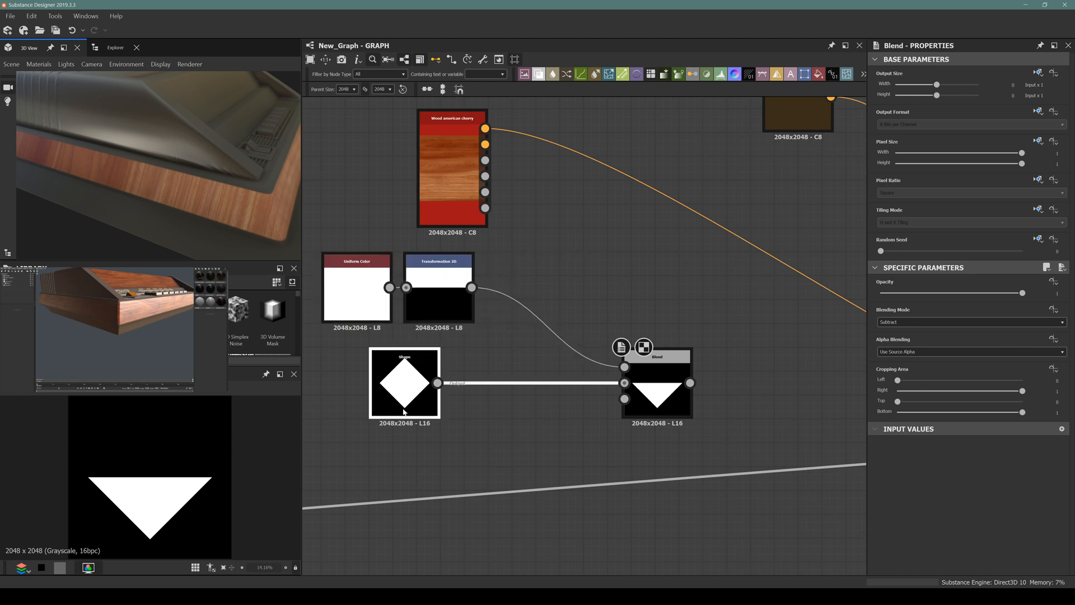
{"action": "double_click", "coordinate": [403, 411]}
{"action": "scroll", "coordinate": [953, 420], "scroll_direction": "down", "scroll_amount": 5}
{"action": "left_click_drag", "start_coordinate": [960, 420], "coordinate": [982, 429]}
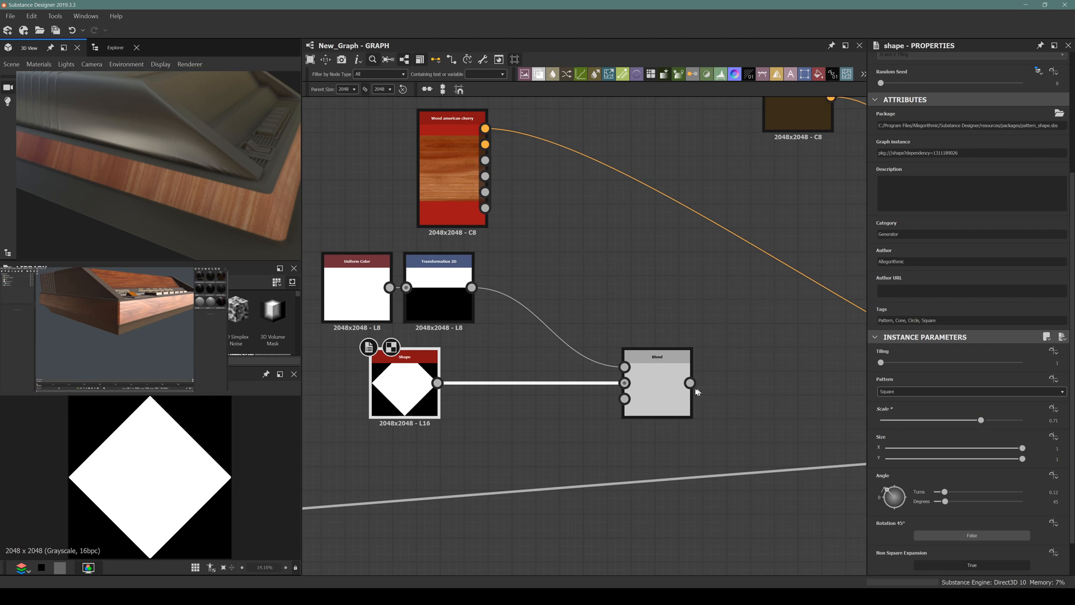
Step: Move the Blend closer to the Shape, then add a Transformation 2D after it with a Y offset of 0.5
{"action": "left_click_drag", "start_coordinate": [650, 392], "coordinate": [565, 392]}
{"action": "key", "text": "space"}
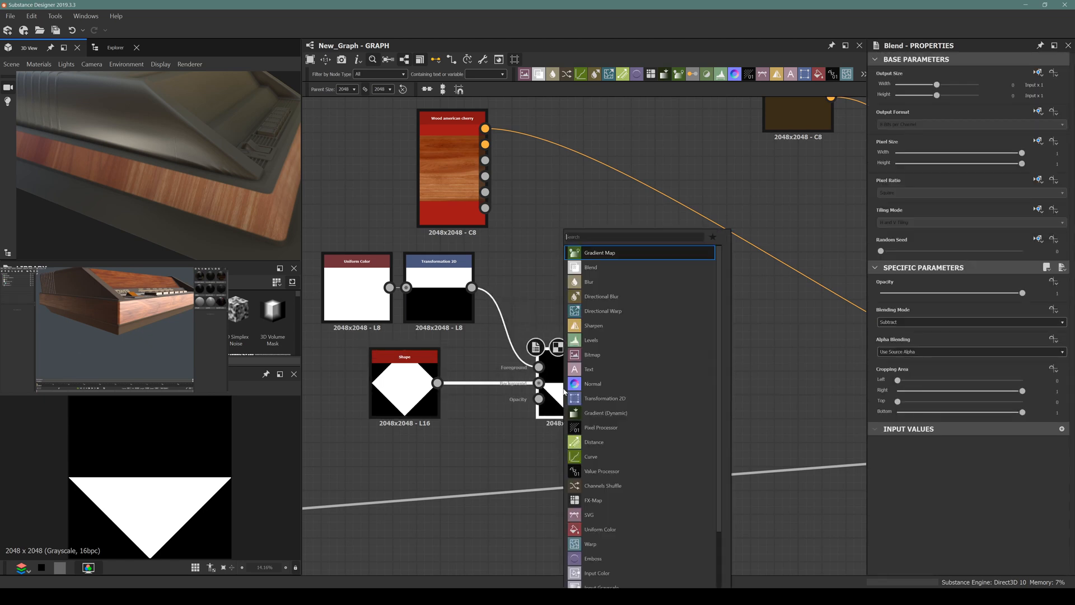
{"action": "type", "text": "trans"}
{"action": "key", "text": "Return"}
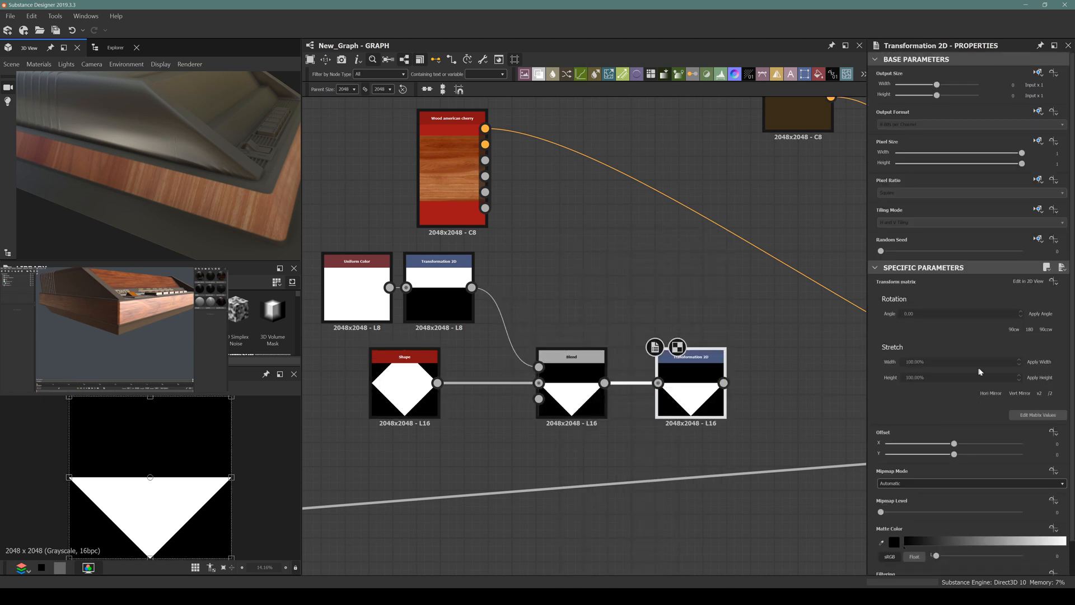
{"action": "double_click", "coordinate": [1056, 454]}
{"action": "type", "text": "0.5"}
{"action": "key", "text": "Return"}
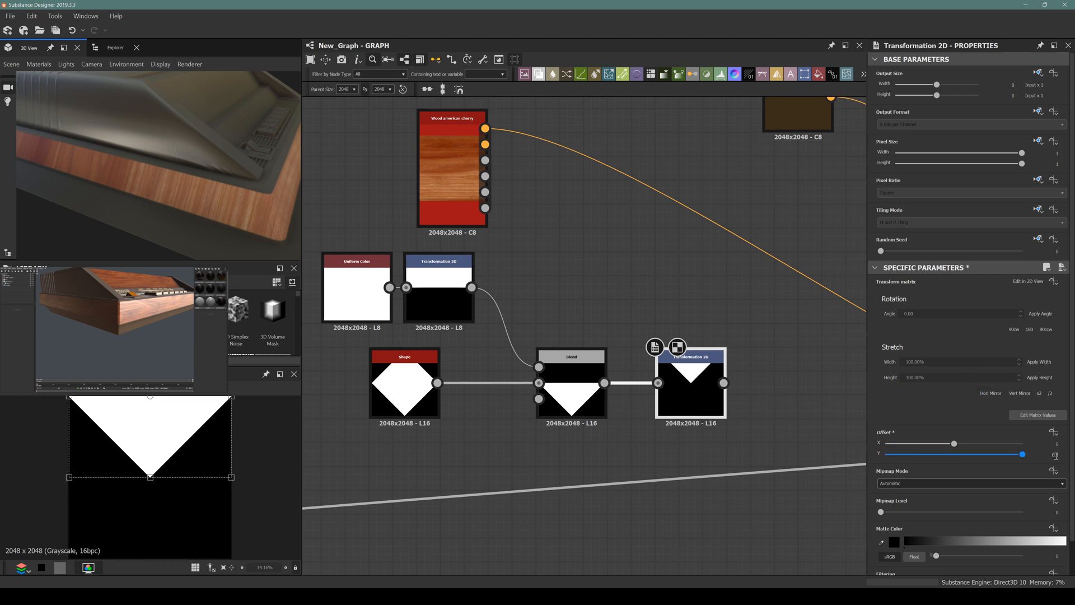
Step: Move the Wood american cherry node up and away from the mask nodes to free space beside it
{"action": "left_click_drag", "start_coordinate": [448, 186], "coordinate": [447, 163]}
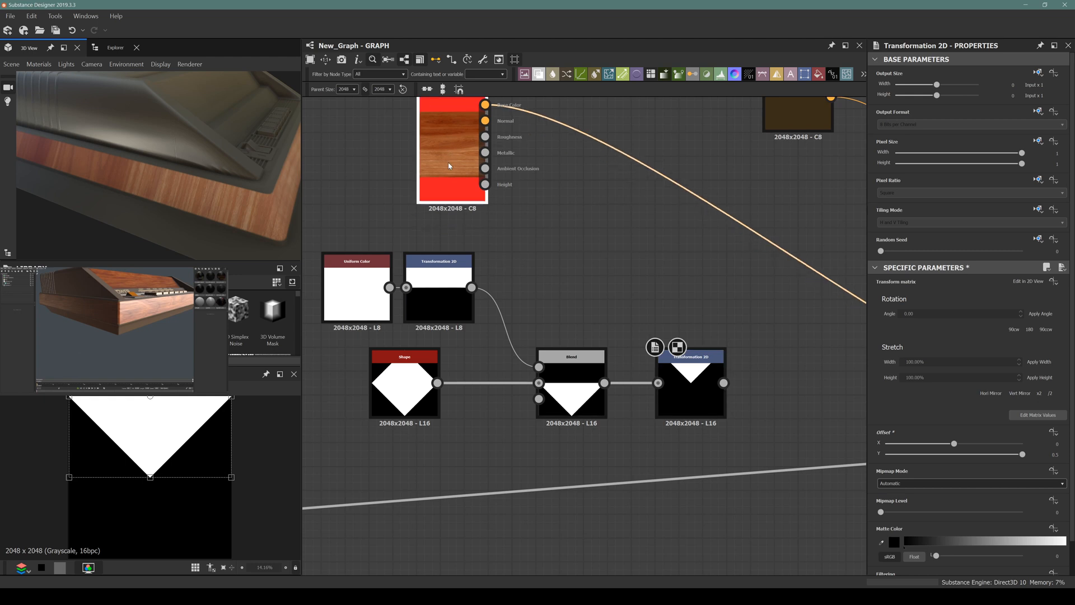
{"action": "middle_click_drag", "start_coordinate": [452, 179], "coordinate": [453, 209]}
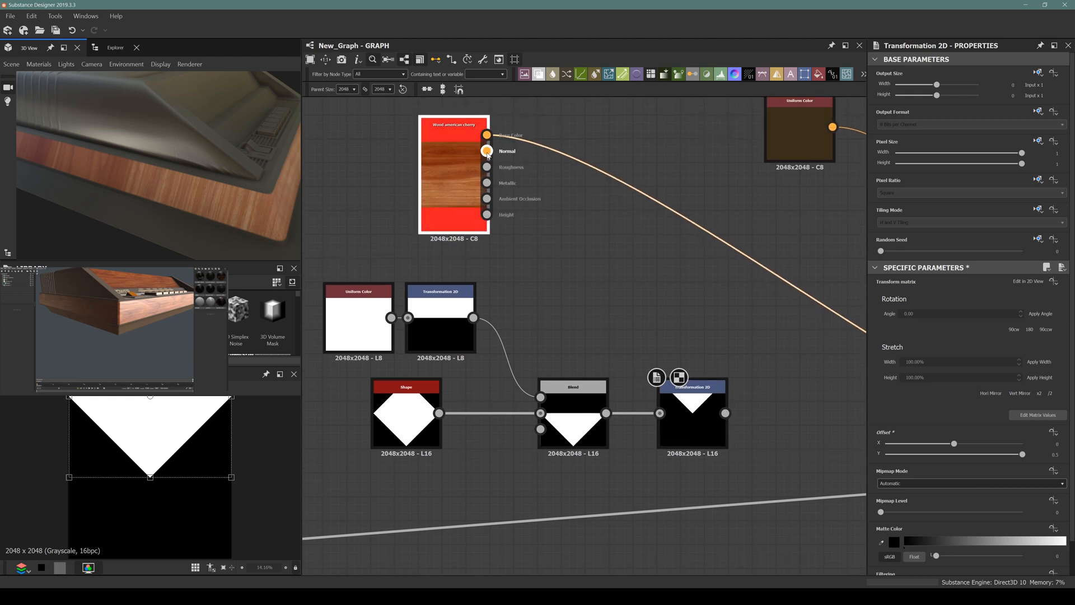
{"action": "scroll", "coordinate": [569, 180], "scroll_direction": "down", "scroll_amount": 3}
{"action": "middle_click_drag", "start_coordinate": [673, 327], "coordinate": [581, 344]}
{"action": "scroll", "coordinate": [561, 297], "scroll_direction": "up", "scroll_amount": 2}
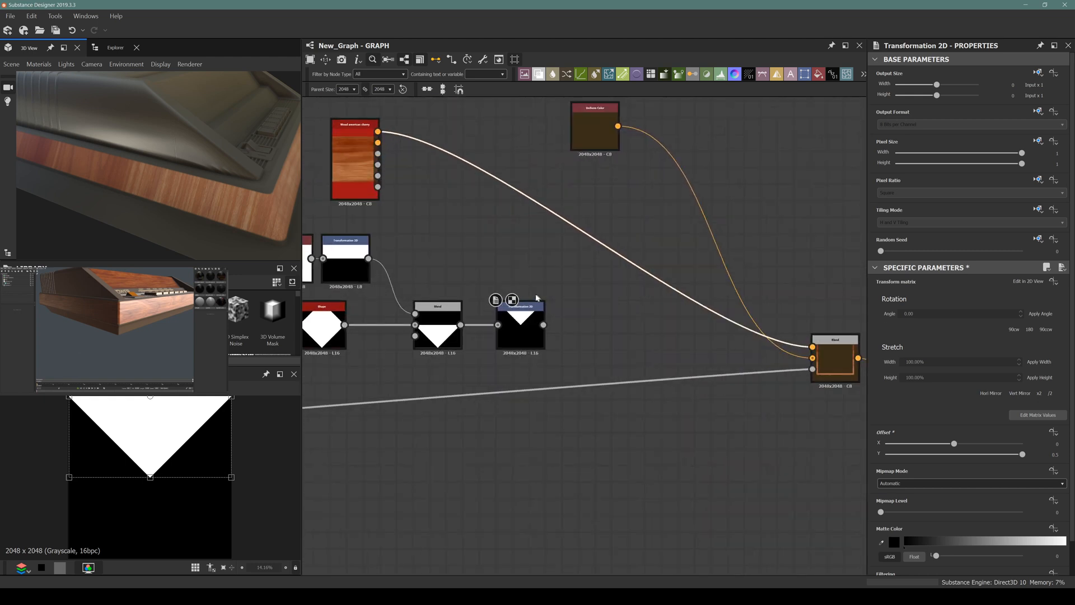
{"action": "middle_click_drag", "start_coordinate": [558, 295], "coordinate": [565, 328]}
{"action": "left_click", "coordinate": [672, 401]}
{"action": "key", "text": "space"}
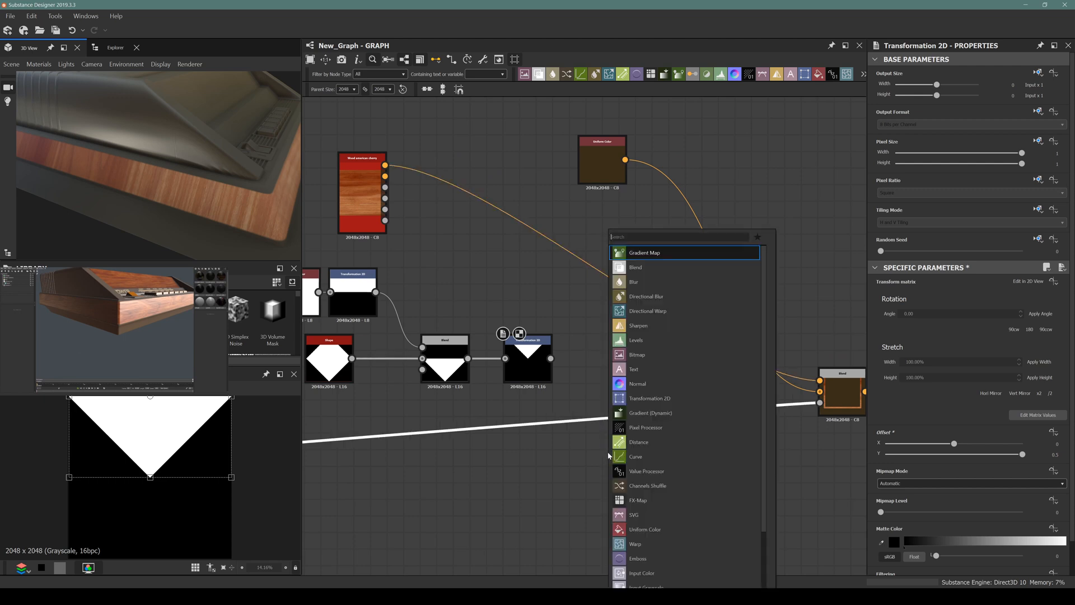
{"action": "left_click", "coordinate": [472, 257]}
{"action": "left_click_drag", "start_coordinate": [352, 178], "coordinate": [331, 137]}
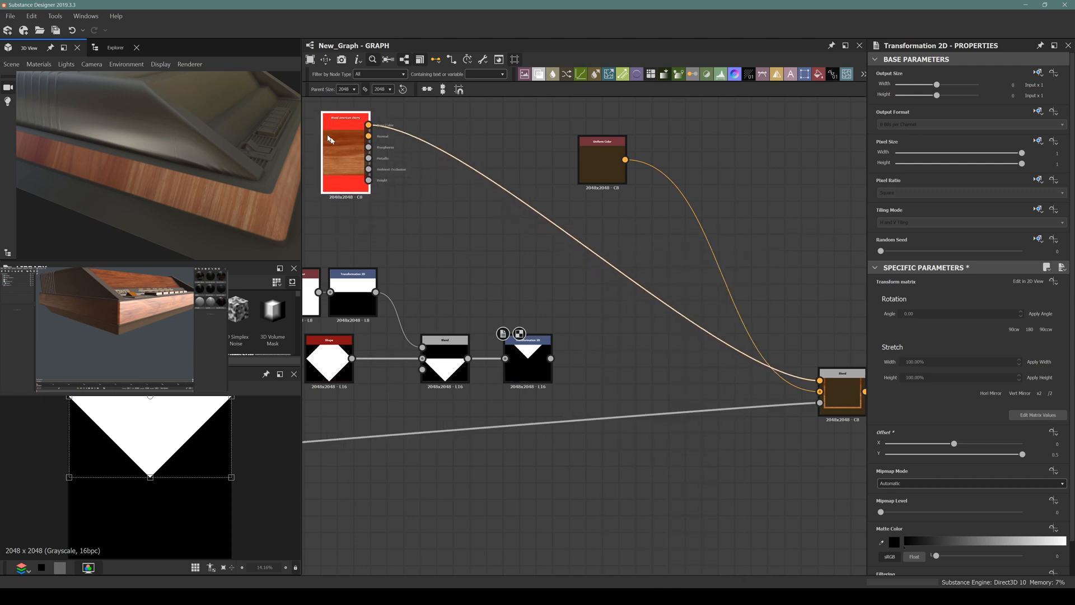
{"action": "middle_click_drag", "start_coordinate": [331, 138], "coordinate": [425, 212]}
{"action": "left_click_drag", "start_coordinate": [446, 240], "coordinate": [380, 214]}
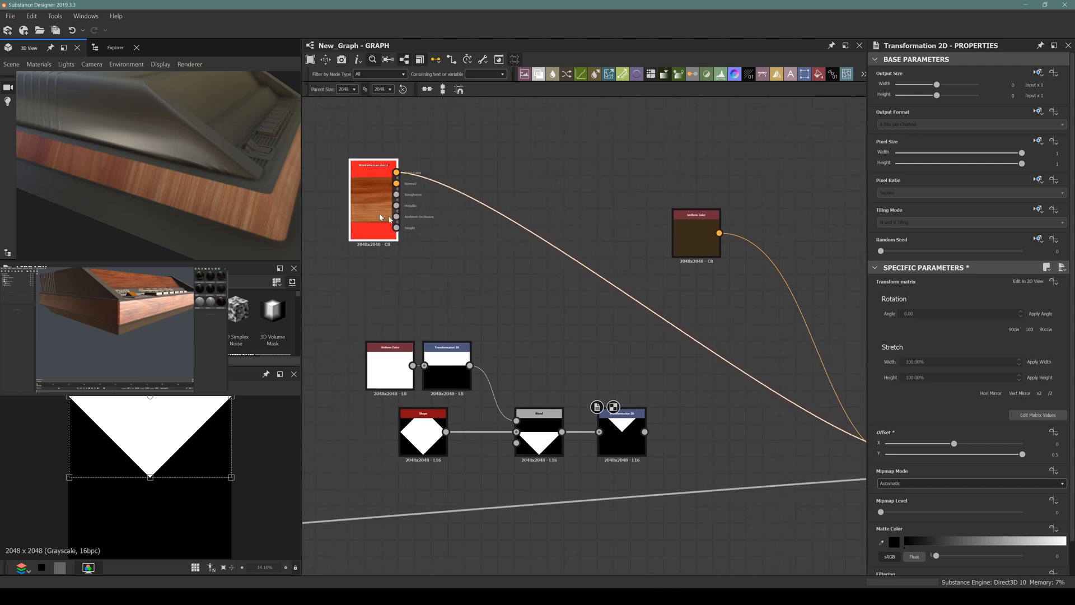
Step: Add a Blend with the cherry wood's base color as foreground and the triangle mask as opacity
{"action": "left_click", "coordinate": [447, 225]}
{"action": "key", "text": "space"}
{"action": "left_click", "coordinate": [474, 250]}
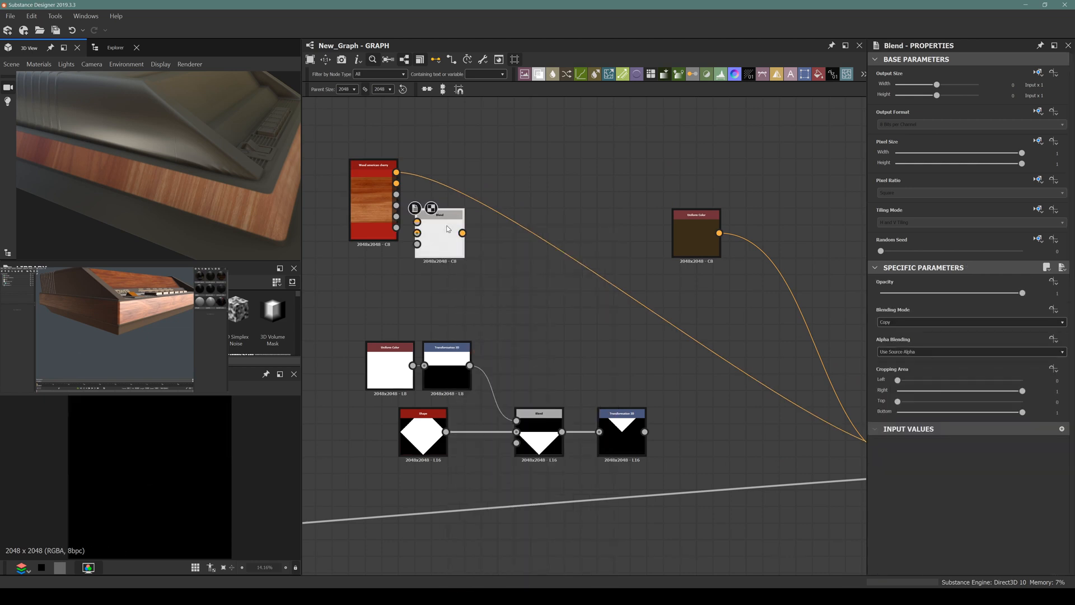
{"action": "left_click_drag", "start_coordinate": [462, 244], "coordinate": [579, 167]}
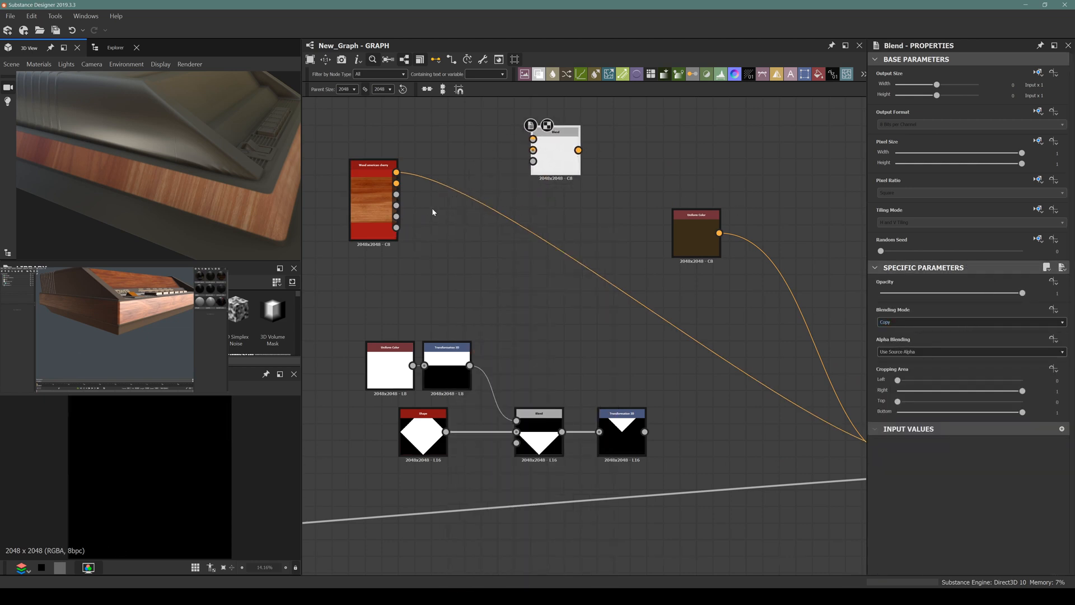
{"action": "left_click_drag", "start_coordinate": [396, 172], "coordinate": [533, 150]}
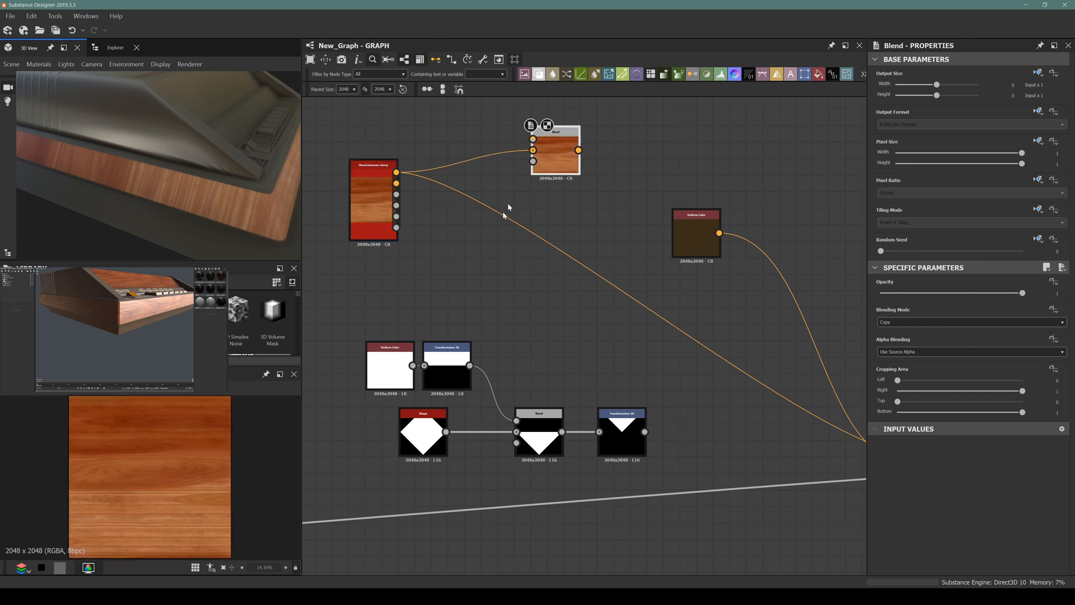
{"action": "left_click_drag", "start_coordinate": [645, 432], "coordinate": [533, 139]}
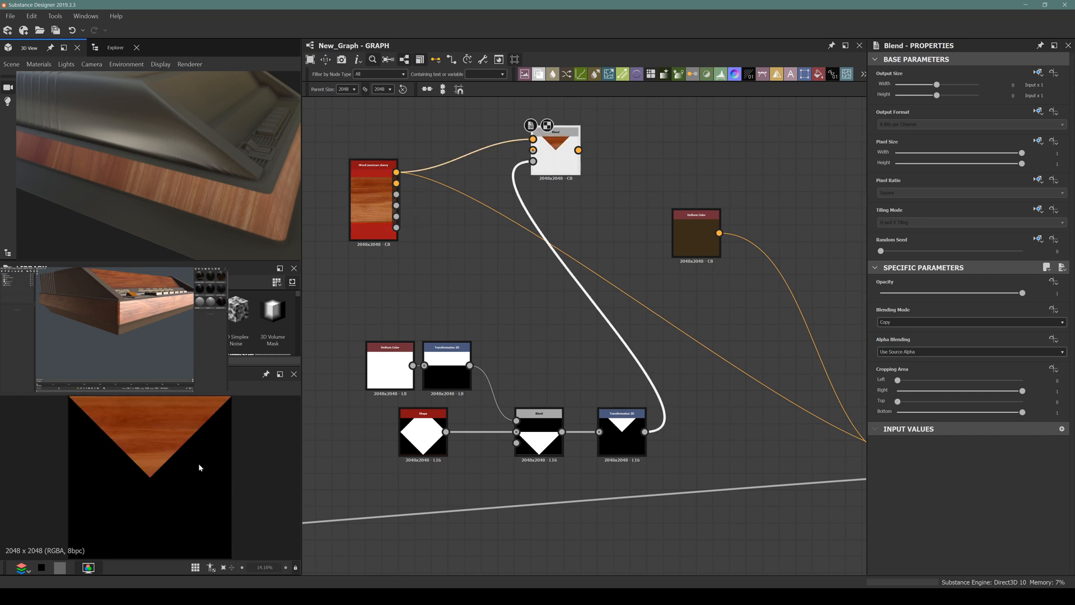
Step: Move the masked wood Blend closer to the wood node and add a Transformation 2D after it, leaving a wide gap
{"action": "middle_click_drag", "start_coordinate": [521, 249], "coordinate": [542, 351]}
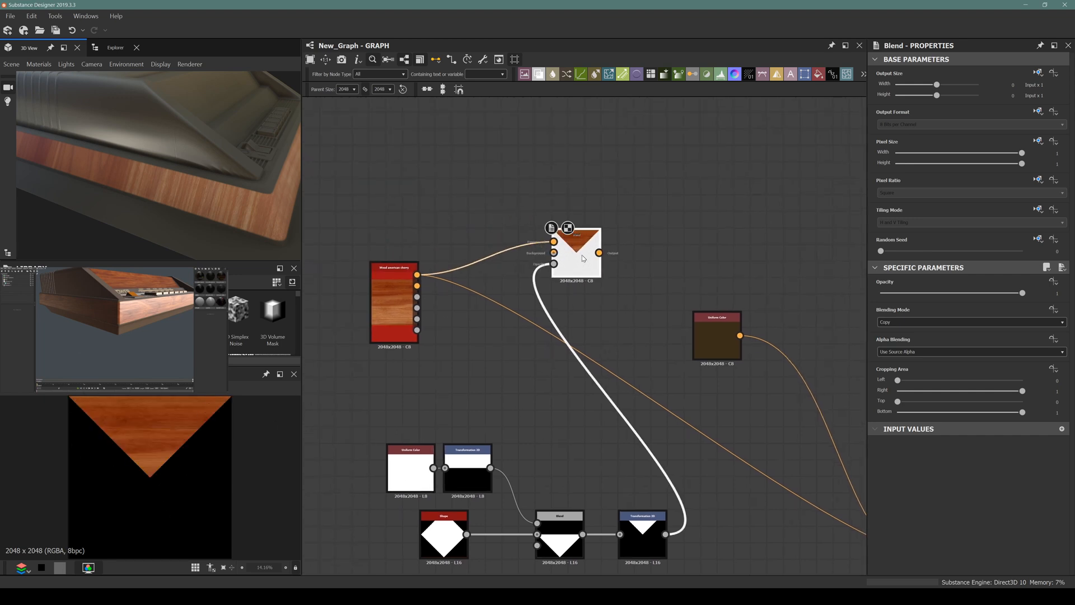
{"action": "left_click_drag", "start_coordinate": [589, 251], "coordinate": [511, 244]}
{"action": "key", "text": "space"}
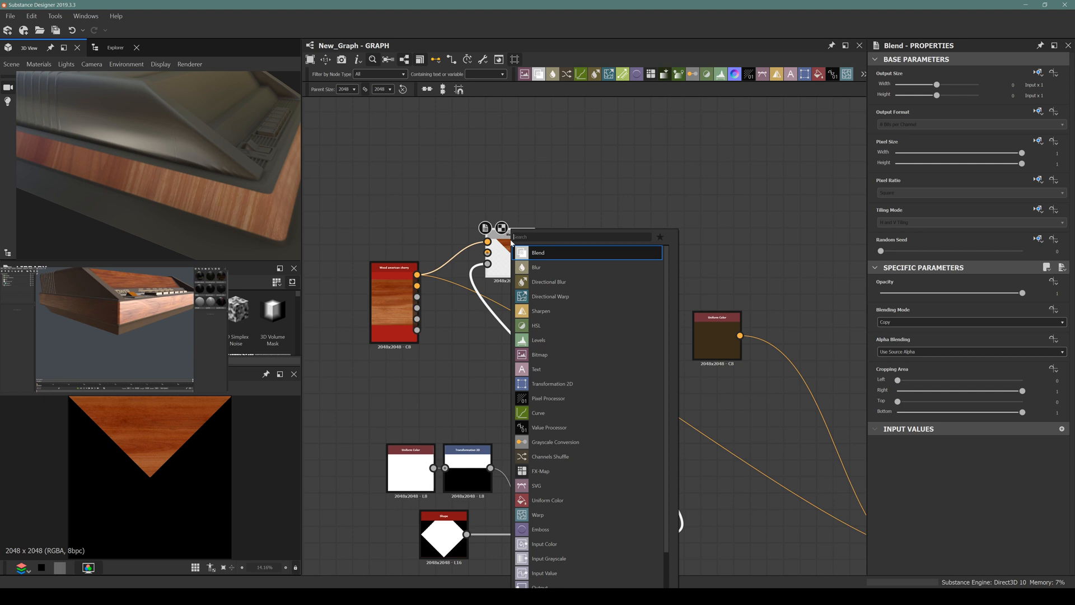
{"action": "type", "text": "trans"}
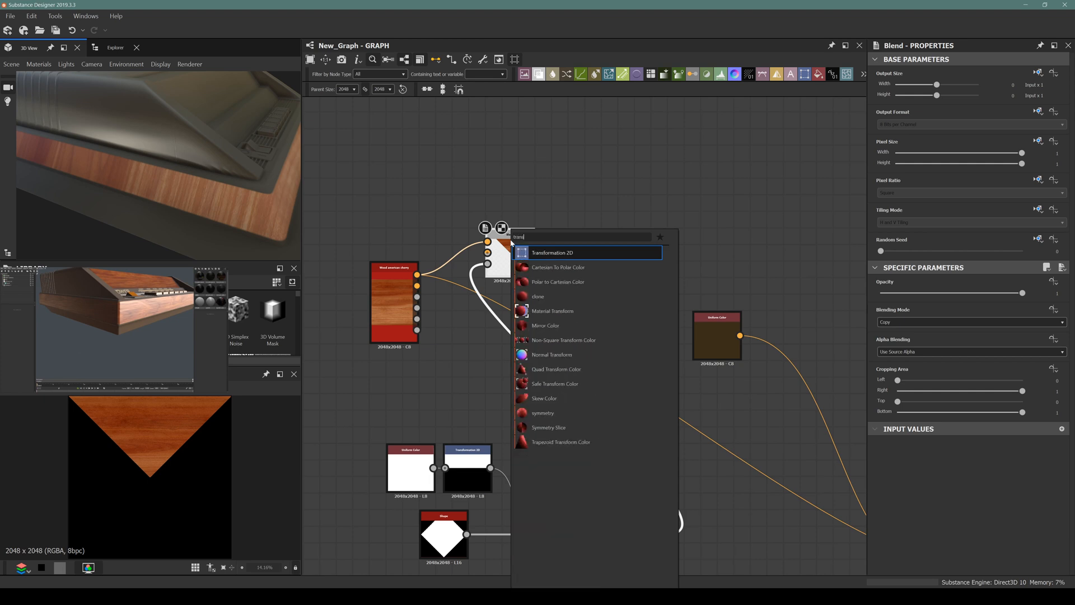
{"action": "key", "text": "Return"}
{"action": "left_click_drag", "start_coordinate": [595, 247], "coordinate": [617, 166]}
{"action": "middle_click_drag", "start_coordinate": [601, 252], "coordinate": [594, 247]}
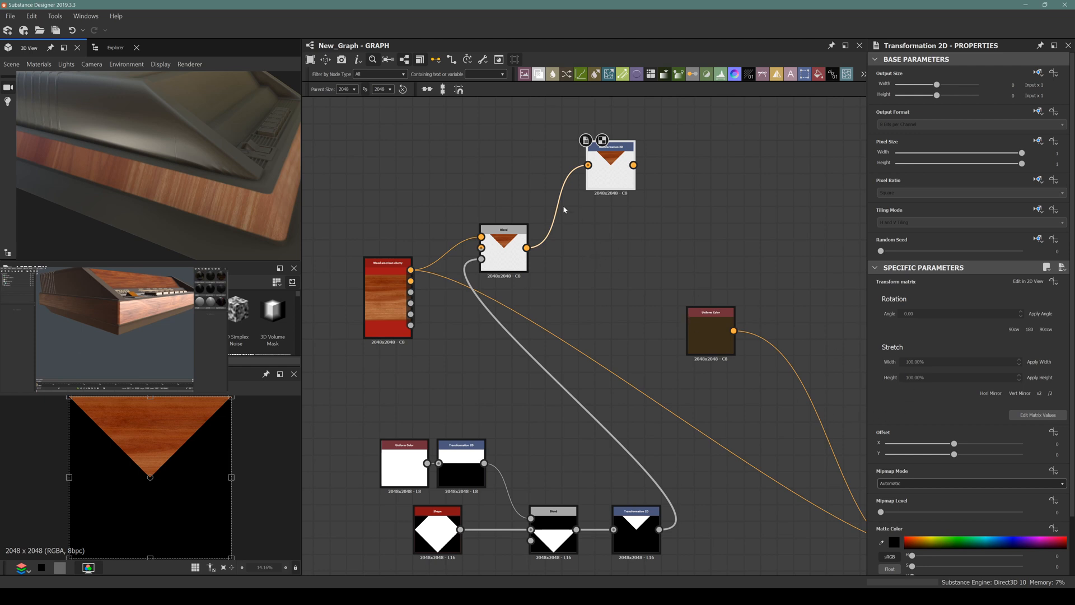
{"action": "middle_click_drag", "start_coordinate": [563, 209], "coordinate": [544, 264]}
{"action": "left_click_drag", "start_coordinate": [594, 230], "coordinate": [702, 255]}
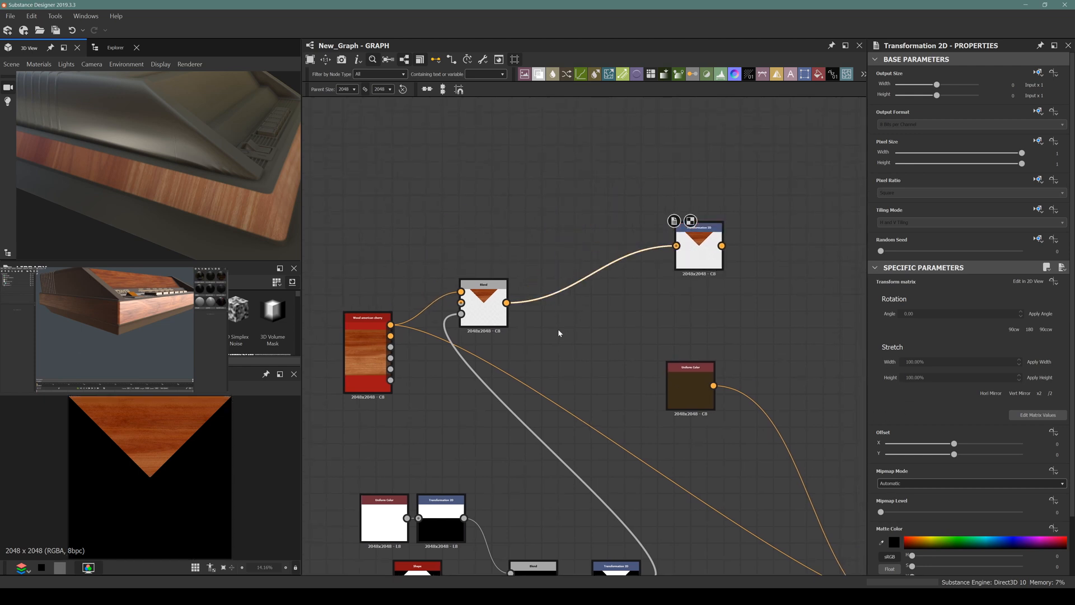
Step: Insert a Mirror Color node between the masked wood Blend and the Transformation 2D, with its mode set to Mirror Axis Y
{"action": "key", "text": "space"}
{"action": "type", "text": "mirror"}
{"action": "key", "text": "Return"}
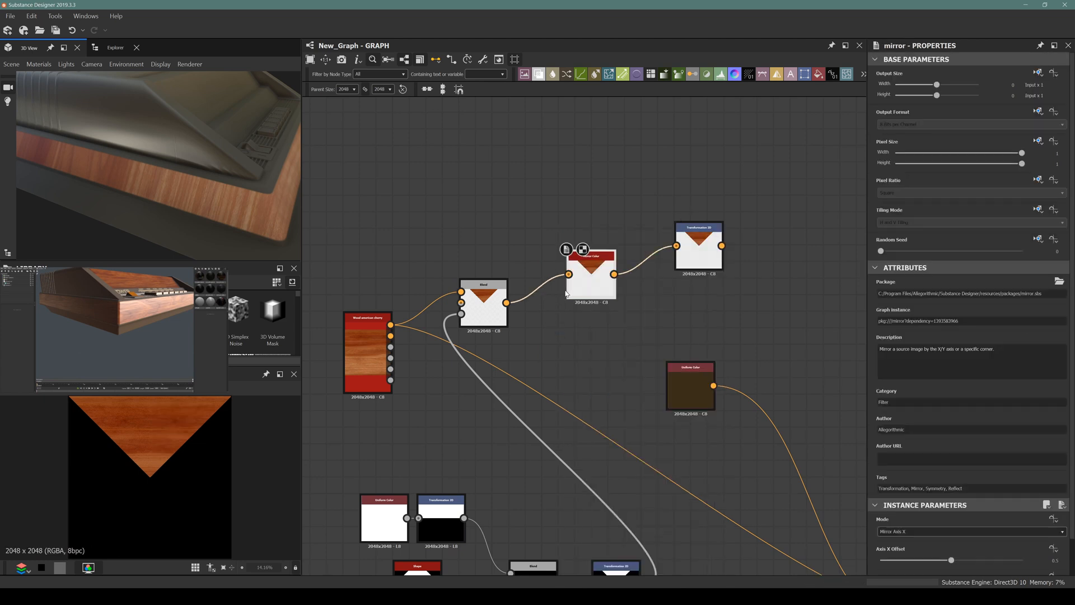
{"action": "left_click_drag", "start_coordinate": [566, 292], "coordinate": [540, 254]}
{"action": "scroll", "coordinate": [917, 485], "scroll_direction": "down", "scroll_amount": 2}
{"action": "left_click", "coordinate": [896, 493]}
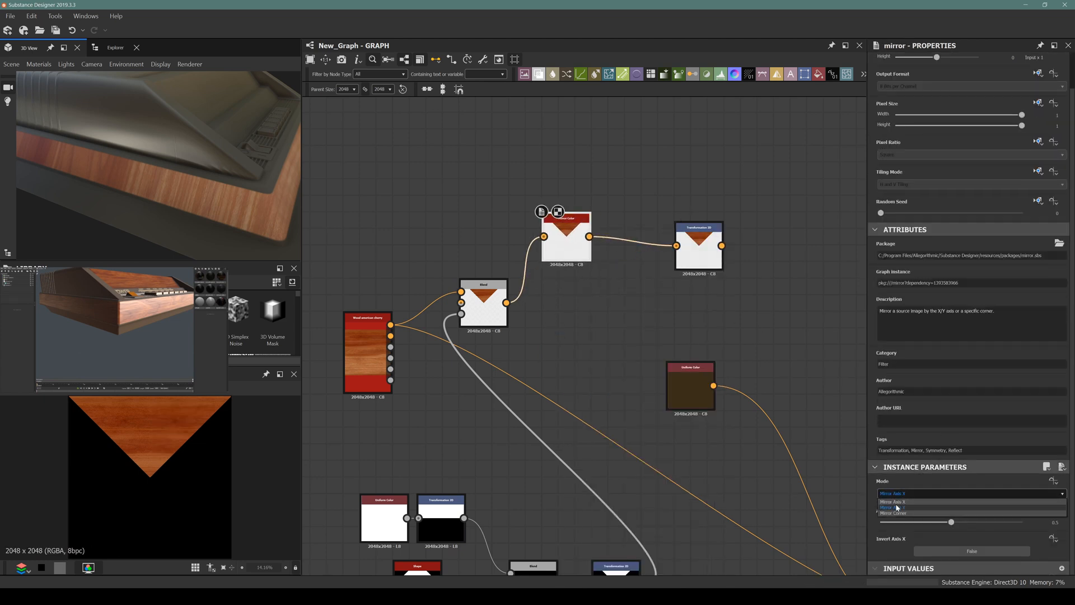
{"action": "left_click", "coordinate": [897, 507]}
{"action": "middle_click_drag", "start_coordinate": [646, 260], "coordinate": [566, 291]}
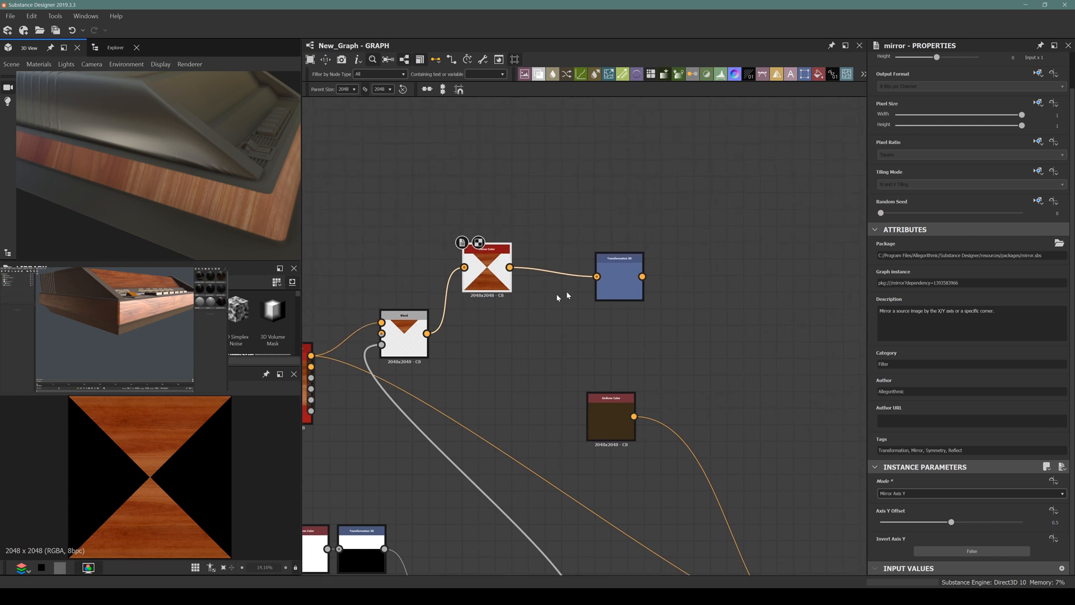
Step: Rotate the Transformation 2D after the Mirror Color by 90 degrees and reposition both nodes
{"action": "double_click", "coordinate": [621, 276]}
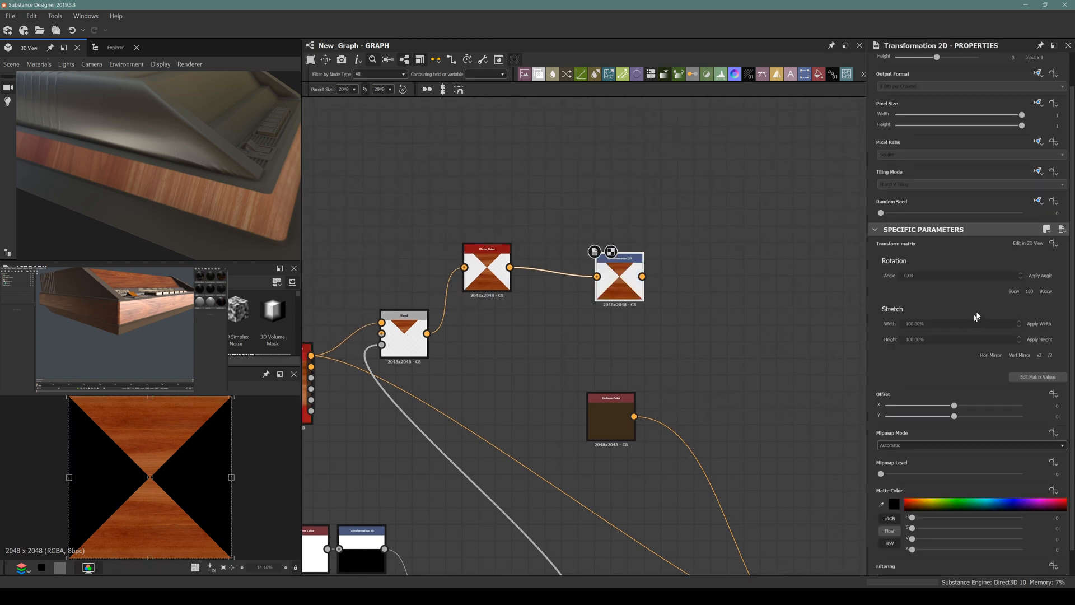
{"action": "left_click", "coordinate": [937, 276]}
{"action": "type", "text": "90"}
{"action": "key", "text": "Return"}
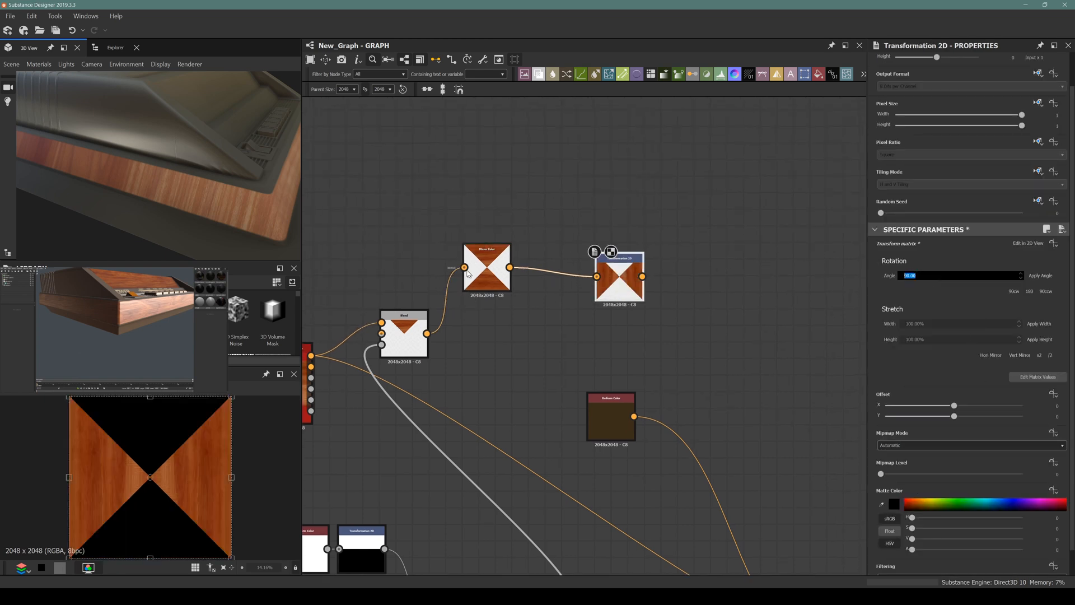
{"action": "left_click_drag", "start_coordinate": [475, 257], "coordinate": [474, 208]}
{"action": "left_click_drag", "start_coordinate": [615, 258], "coordinate": [583, 250]}
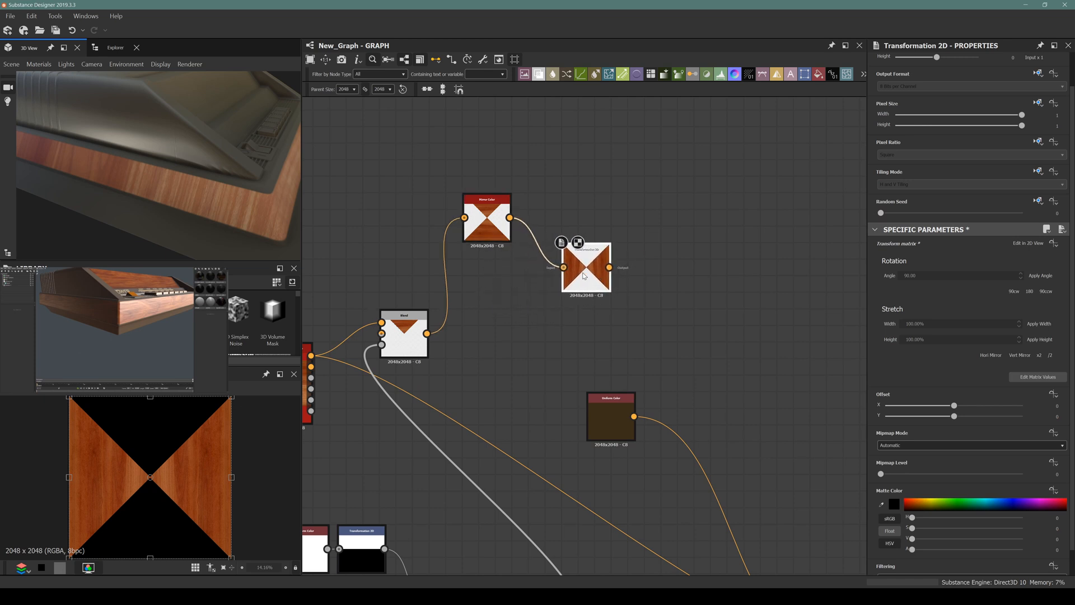
Step: Add a Blend with the Mirror Color as foreground and the rotated Transformation 2D as background to combine the four wood triangles
{"action": "key", "text": "space"}
{"action": "type", "text": "blend"}
{"action": "key", "text": "Return"}
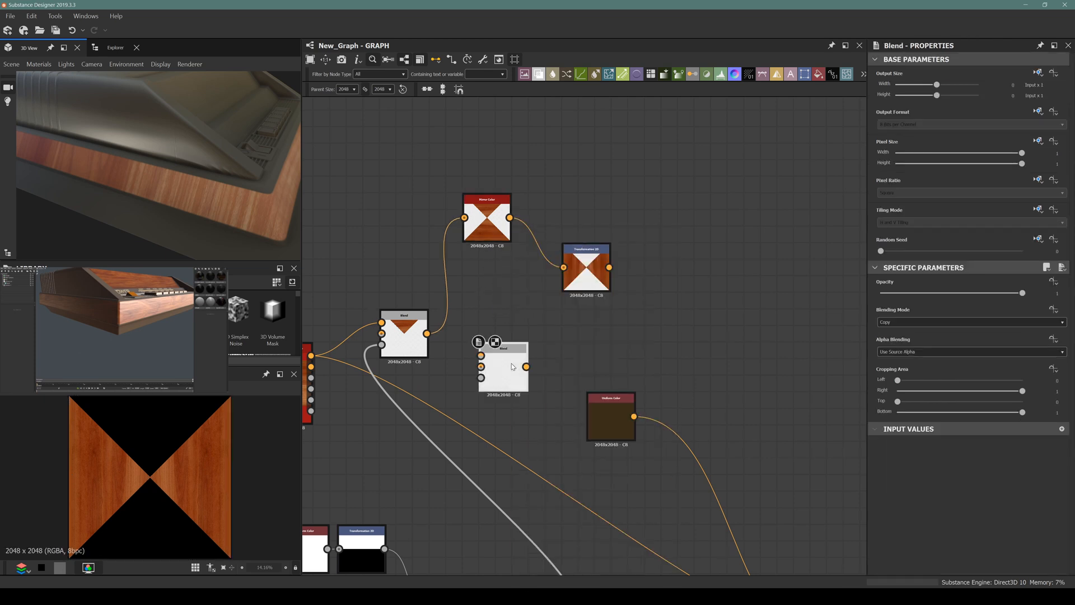
{"action": "left_click_drag", "start_coordinate": [491, 385], "coordinate": [525, 352]}
{"action": "scroll", "coordinate": [523, 278], "scroll_direction": "up", "scroll_amount": 3}
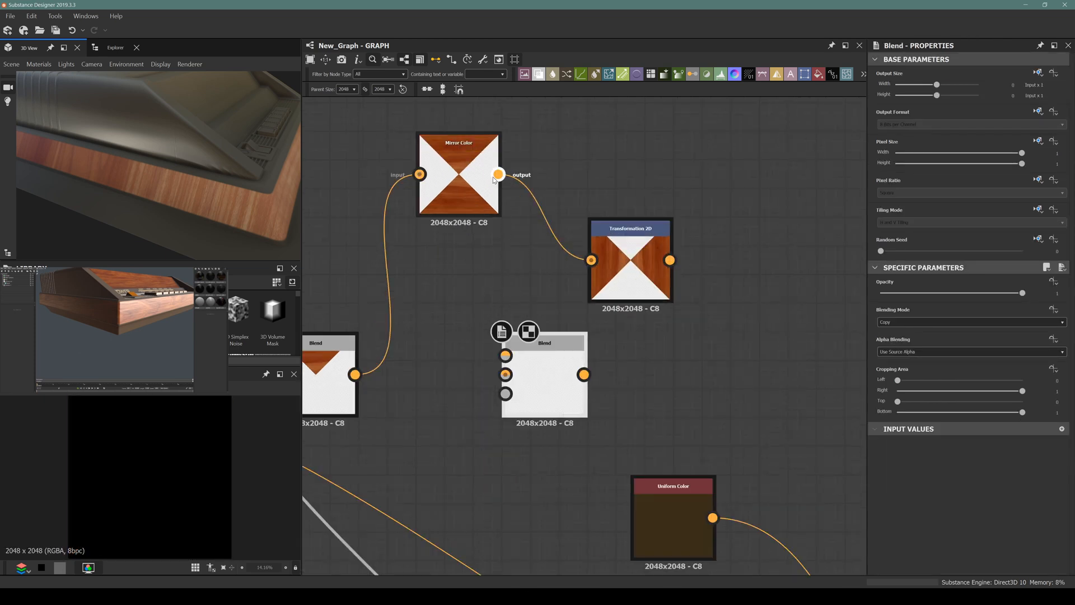
{"action": "left_click_drag", "start_coordinate": [498, 174], "coordinate": [506, 355]}
{"action": "left_click_drag", "start_coordinate": [670, 259], "coordinate": [506, 374]}
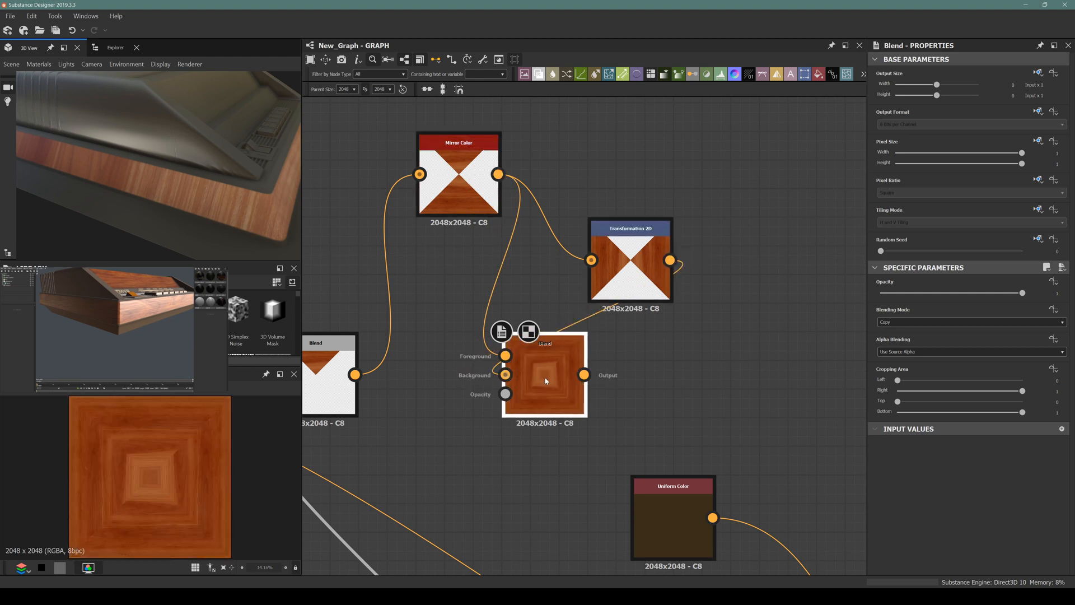
{"action": "scroll", "coordinate": [107, 452], "scroll_direction": "up", "scroll_amount": 3}
{"action": "scroll", "coordinate": [139, 482], "scroll_direction": "down", "scroll_amount": 2}
Step: Connect the combined wood Blend to the foreground of the base color Blend and check the wood band on the 3D model
{"action": "middle_click_drag", "start_coordinate": [596, 405], "coordinate": [462, 307]}
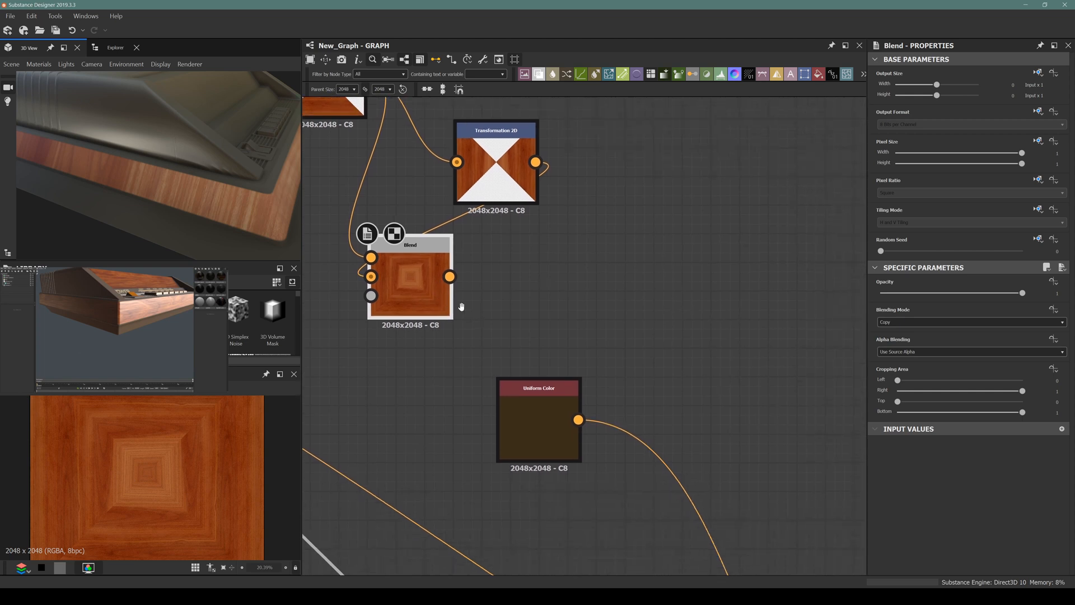
{"action": "scroll", "coordinate": [441, 274], "scroll_direction": "down", "scroll_amount": 3}
{"action": "left_click_drag", "start_coordinate": [439, 274], "coordinate": [626, 491]}
{"action": "left_click_drag", "start_coordinate": [175, 180], "coordinate": [151, 194]}
{"action": "middle_click_drag", "start_coordinate": [240, 323], "coordinate": [457, 350]}
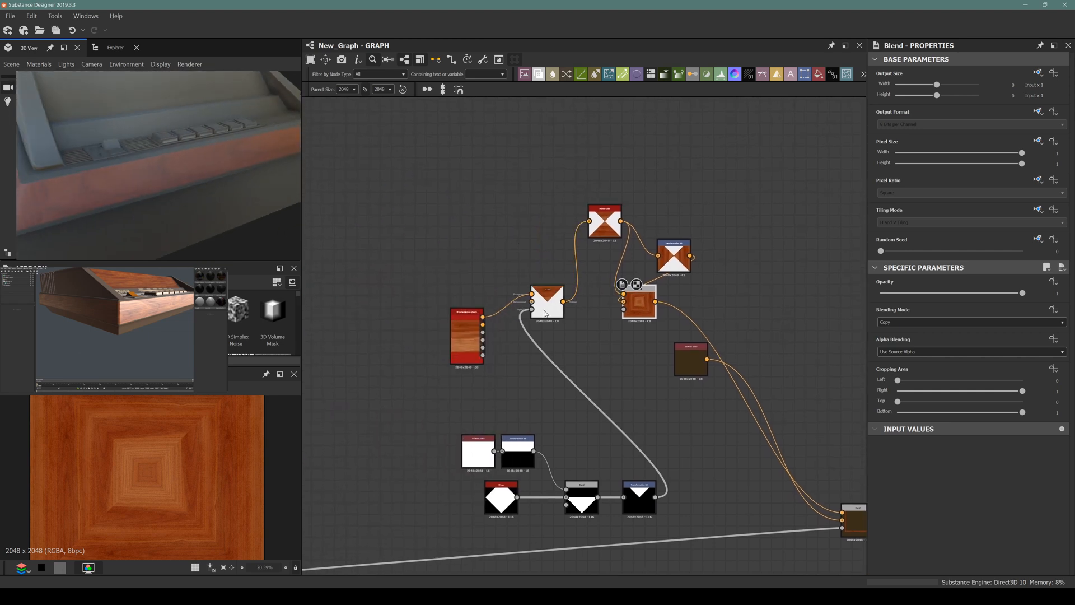
Step: Insert a Transformation 2D between the Wood american cherry node and the triangle-masked Blend
{"action": "scroll", "coordinate": [457, 350], "scroll_direction": "up", "scroll_amount": 7}
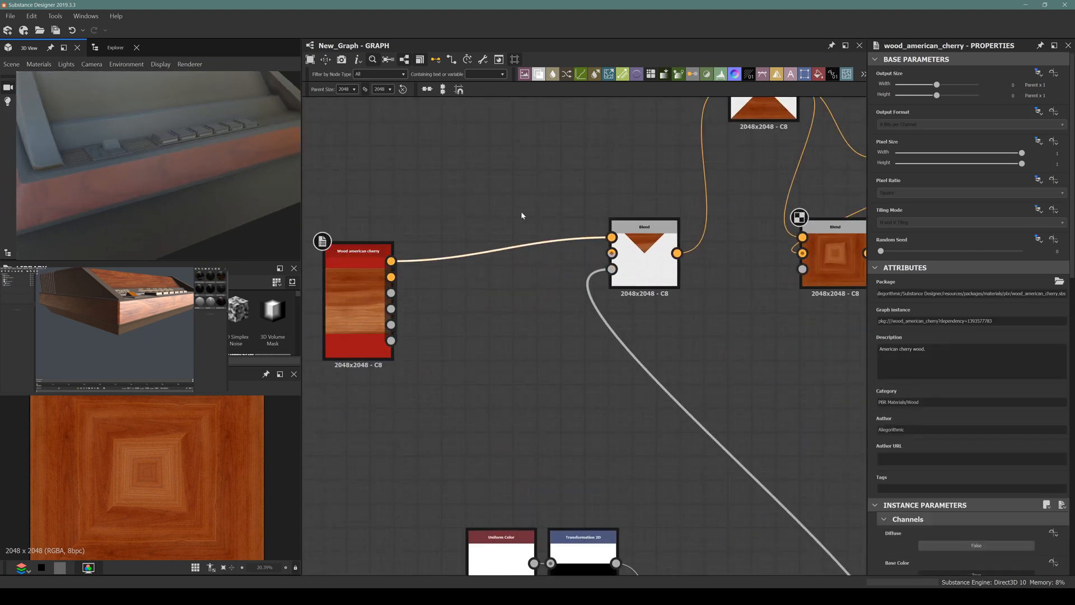
{"action": "left_click_drag", "start_coordinate": [533, 162], "coordinate": [417, 321]}
{"action": "key", "text": "space"}
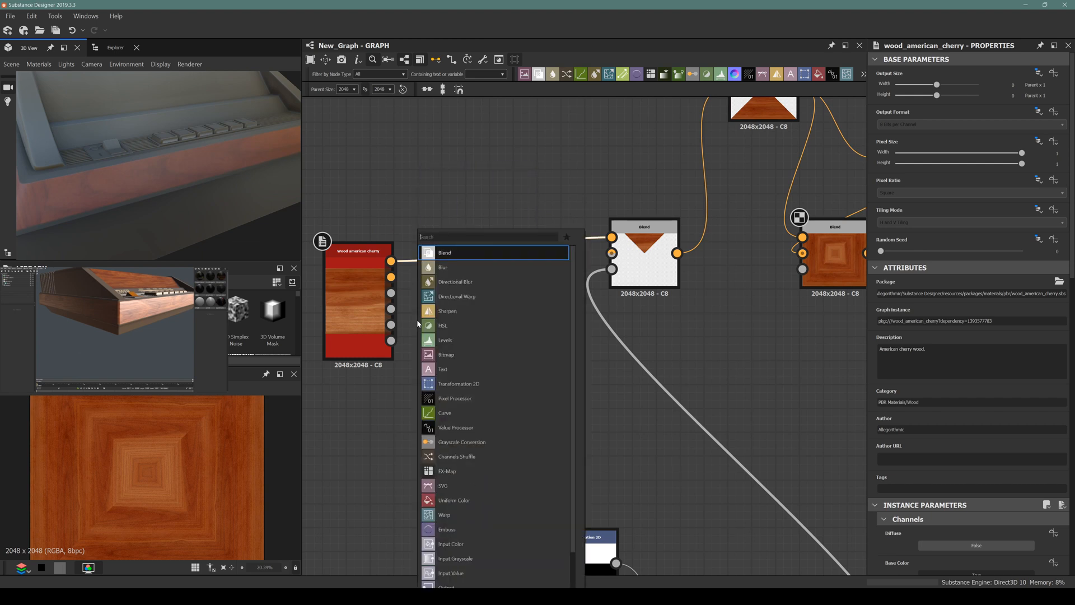
{"action": "type", "text": "transform"}
{"action": "key", "text": "Return"}
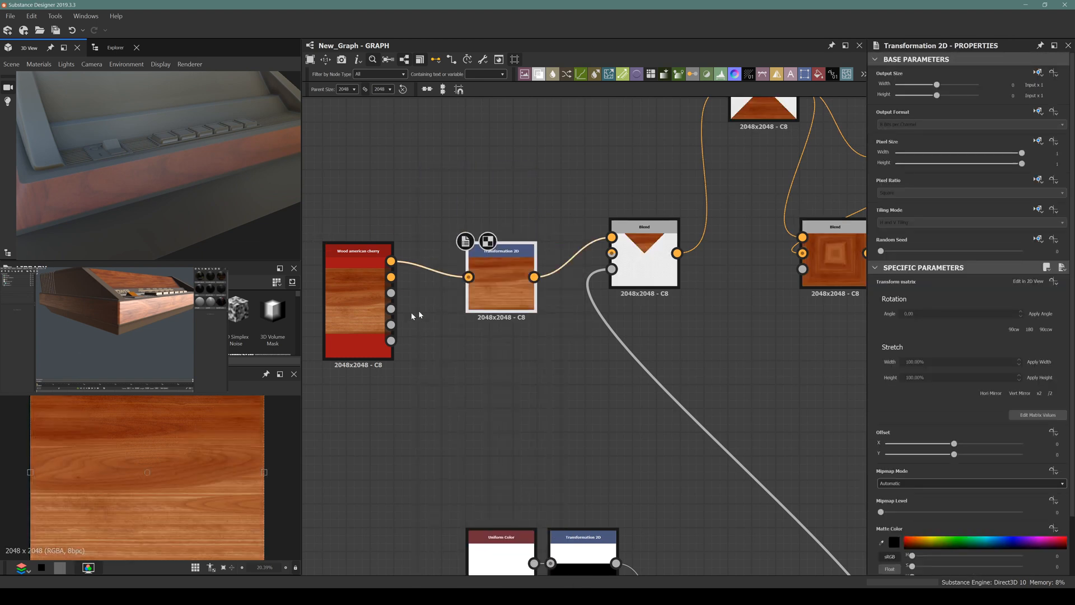
Step: Compress the wood vertically to slightly under half its height in the new Transformation 2D and inspect the band's corner on the model
{"action": "scroll", "coordinate": [364, 330], "scroll_direction": "down", "scroll_amount": 2}
{"action": "scroll", "coordinate": [147, 501], "scroll_direction": "down", "scroll_amount": 2}
{"action": "left_click_drag", "start_coordinate": [151, 544], "coordinate": [157, 465]}
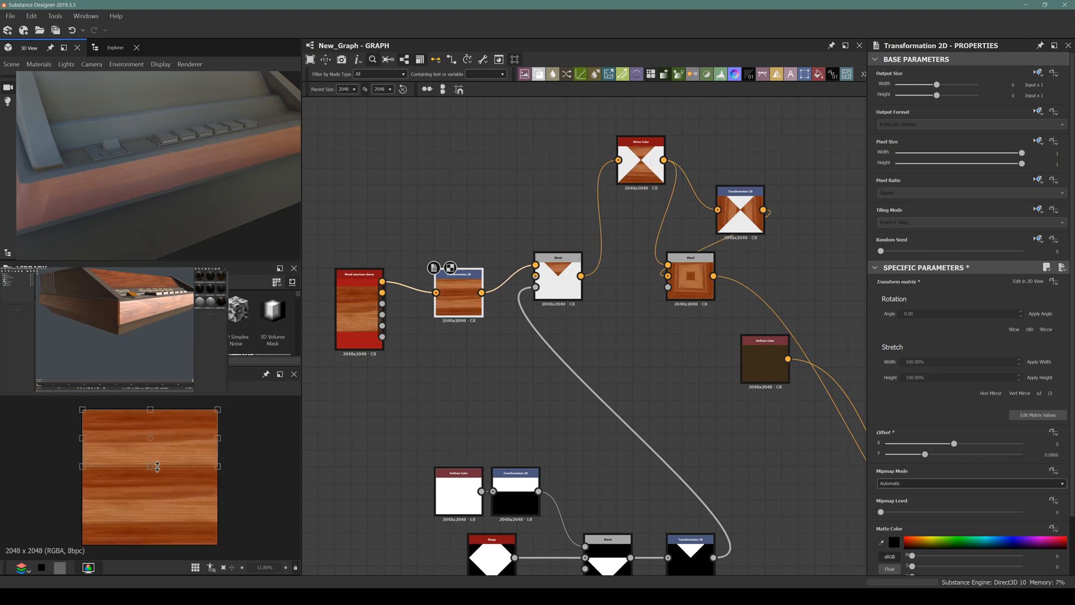
{"action": "scroll", "coordinate": [182, 184], "scroll_direction": "down", "scroll_amount": 3}
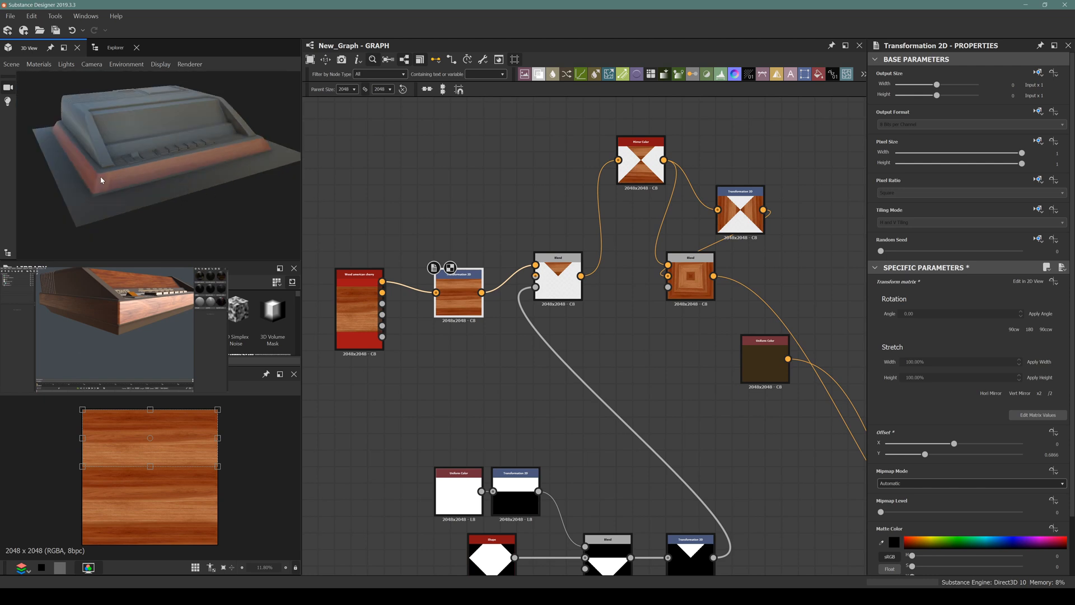
{"action": "left_click_drag", "start_coordinate": [109, 179], "coordinate": [175, 203]}
{"action": "scroll", "coordinate": [182, 204], "scroll_direction": "up", "scroll_amount": 5}
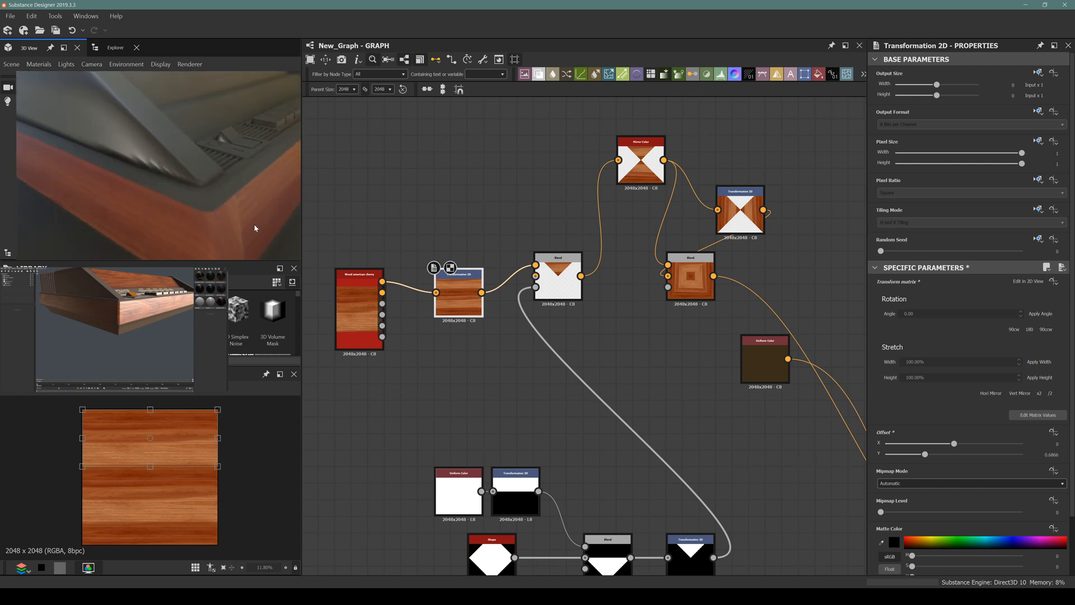
{"action": "left_click_drag", "start_coordinate": [255, 228], "coordinate": [203, 175]}
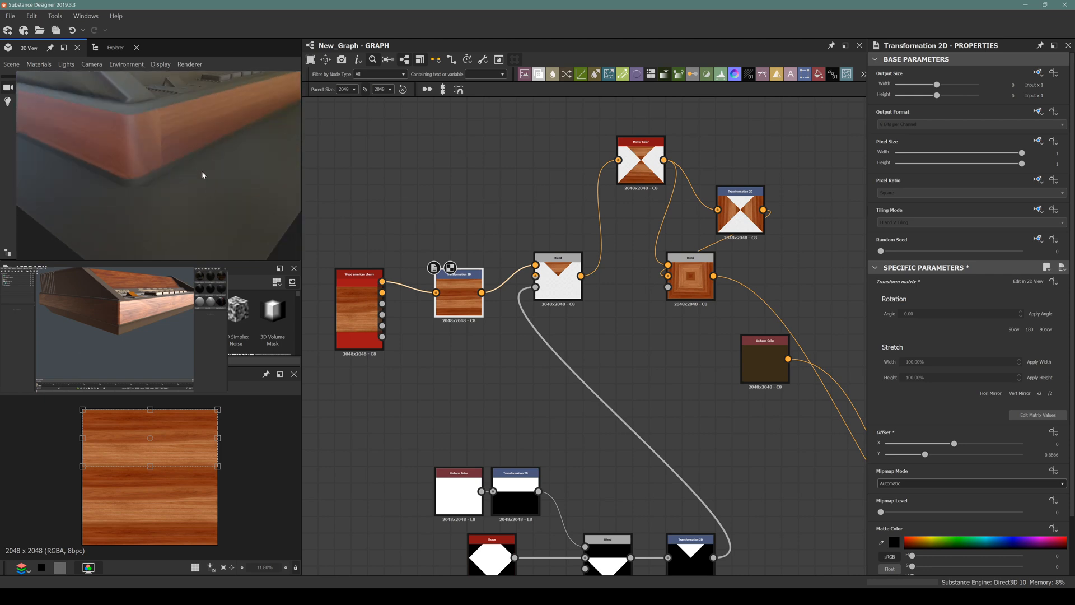
Step: Add a Transformation 2D after the Blend that combines the four wood triangles
{"action": "middle_click_drag", "start_coordinate": [699, 295], "coordinate": [633, 229]}
{"action": "middle_click_drag", "start_coordinate": [690, 281], "coordinate": [635, 302]}
{"action": "left_click_drag", "start_coordinate": [633, 302], "coordinate": [560, 327]}
{"action": "left_click", "coordinate": [583, 226]}
{"action": "key", "text": "space"}
{"action": "type", "text": "tranfs"}
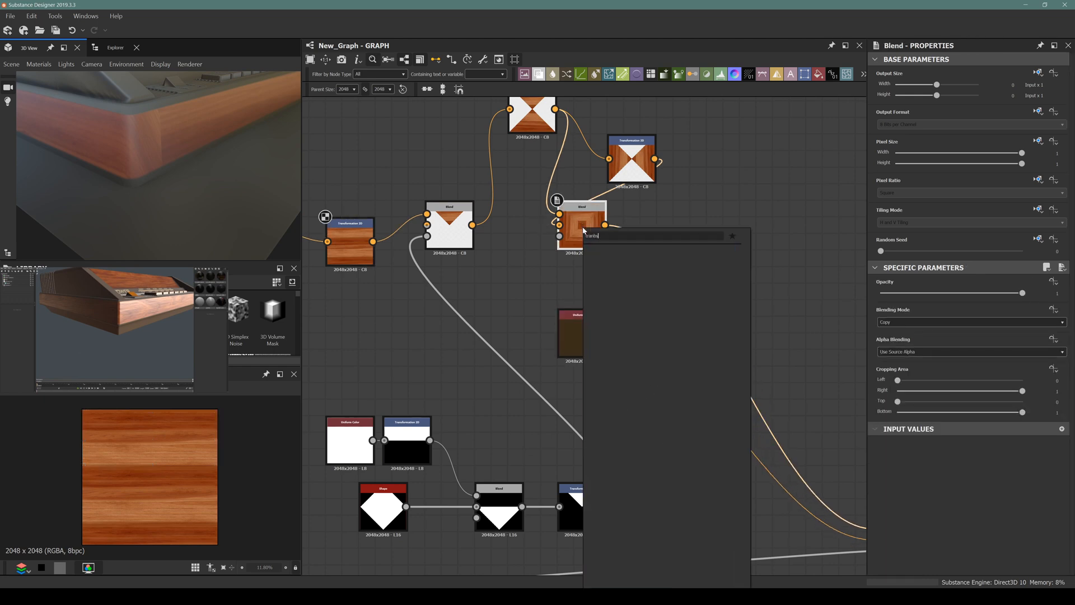
{"action": "key", "text": "BackSpace"}
{"action": "key", "text": "BackSpace"}
{"action": "key", "text": "Return"}
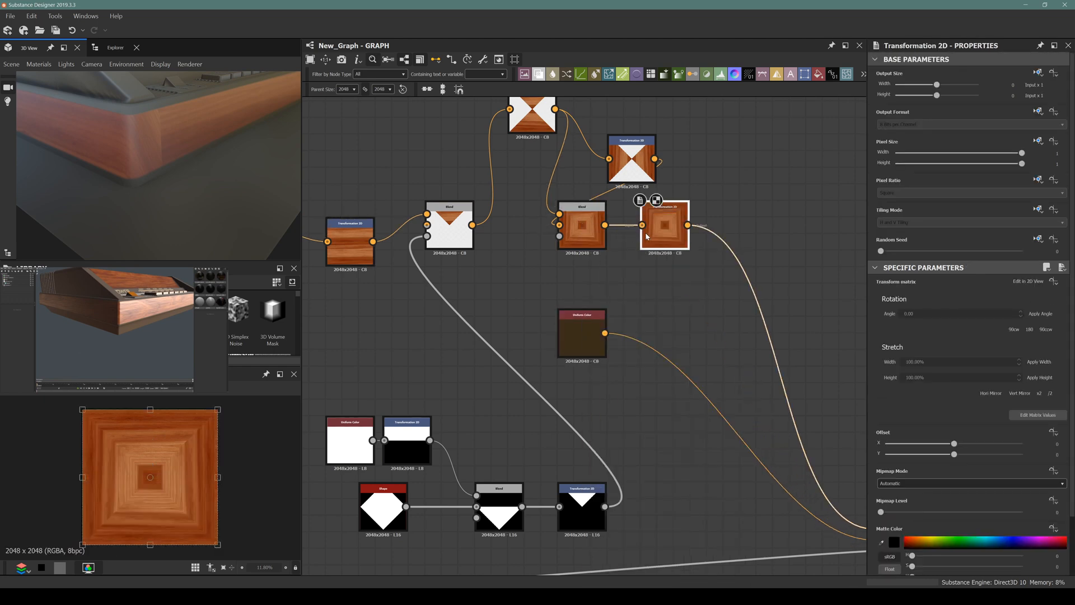
Step: Move the new Transformation 2D beside the combined wood Blend and preview the band mask feeding the base color Blend
{"action": "left_click_drag", "start_coordinate": [654, 236], "coordinate": [691, 270]}
{"action": "scroll", "coordinate": [180, 427], "scroll_direction": "down", "scroll_amount": 3}
{"action": "scroll", "coordinate": [631, 341], "scroll_direction": "down", "scroll_amount": 6}
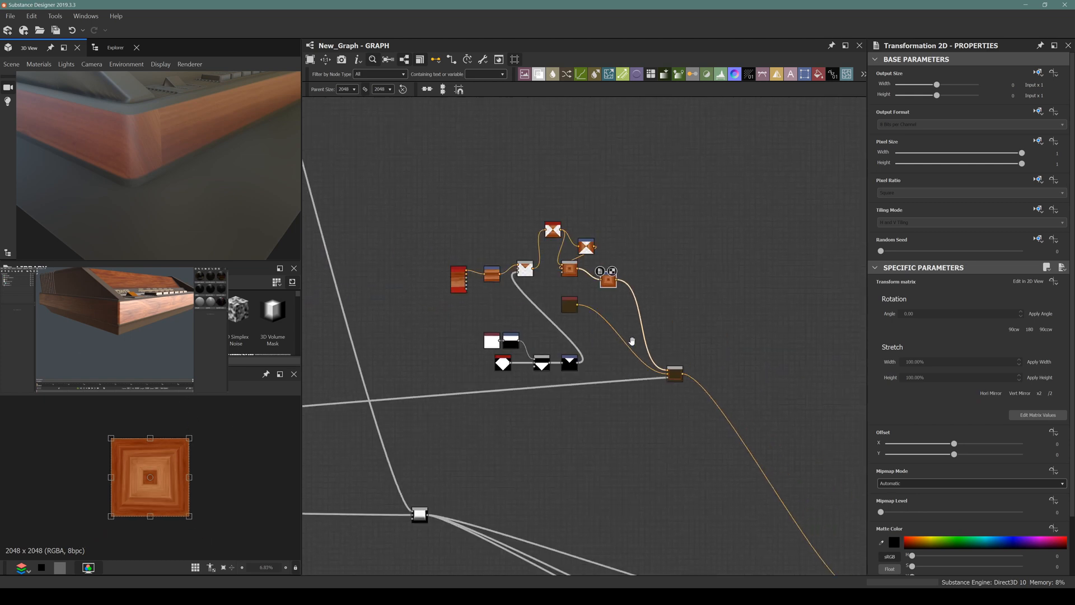
{"action": "scroll", "coordinate": [674, 373], "scroll_direction": "up", "scroll_amount": 5}
{"action": "left_click", "coordinate": [655, 385]}
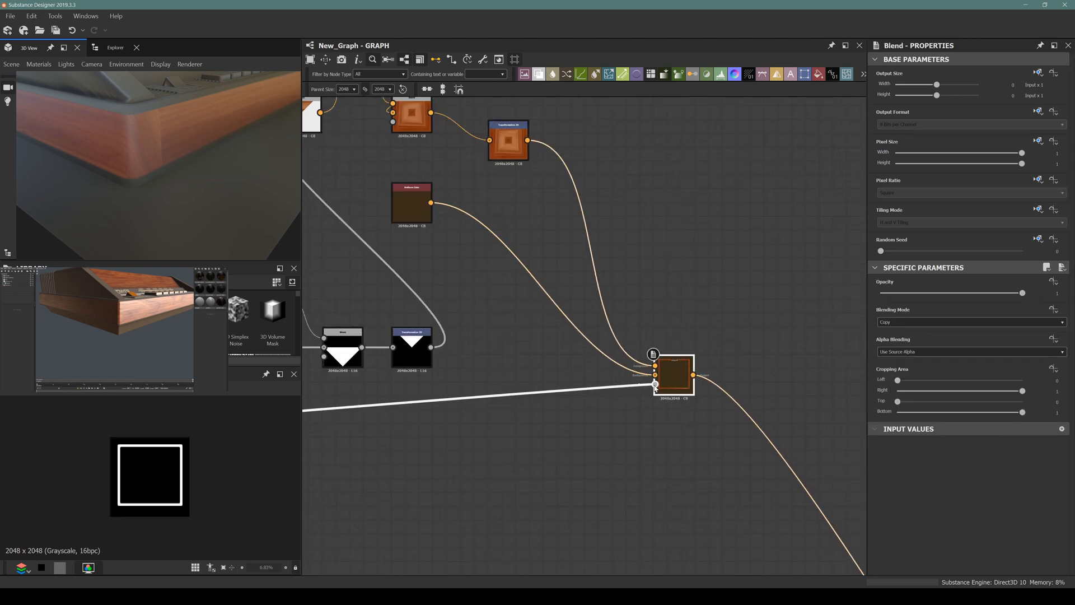
Step: Shift the combined wood up in its Transformation 2D to a Y offset of about 0.047, aligning it with the band mask
{"action": "left_click", "coordinate": [513, 149]}
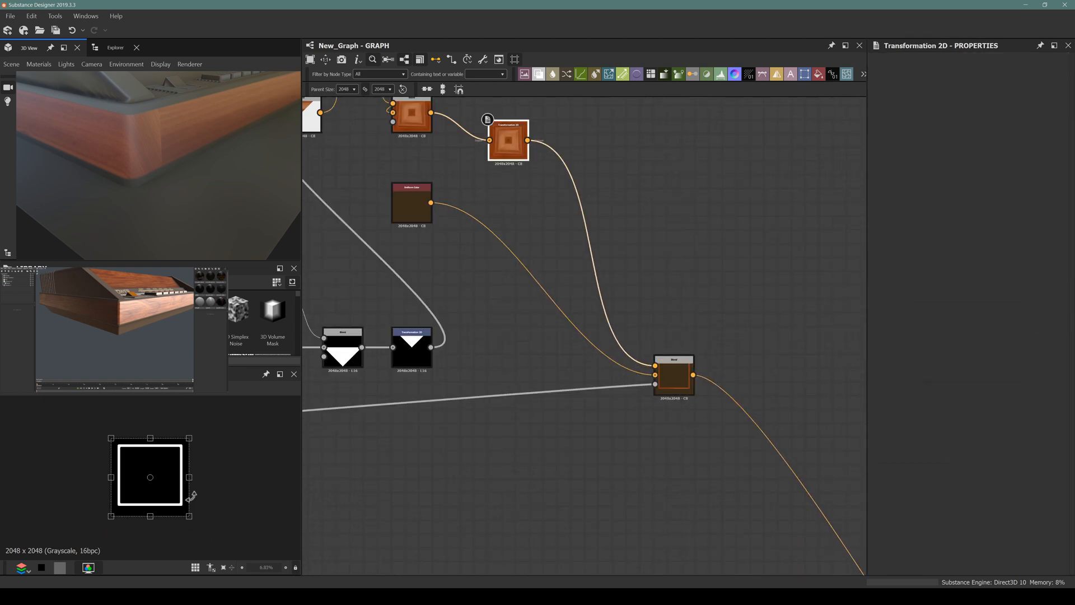
{"action": "scroll", "coordinate": [137, 504], "scroll_direction": "up", "scroll_amount": 5}
{"action": "scroll", "coordinate": [139, 512], "scroll_direction": "down", "scroll_amount": 2}
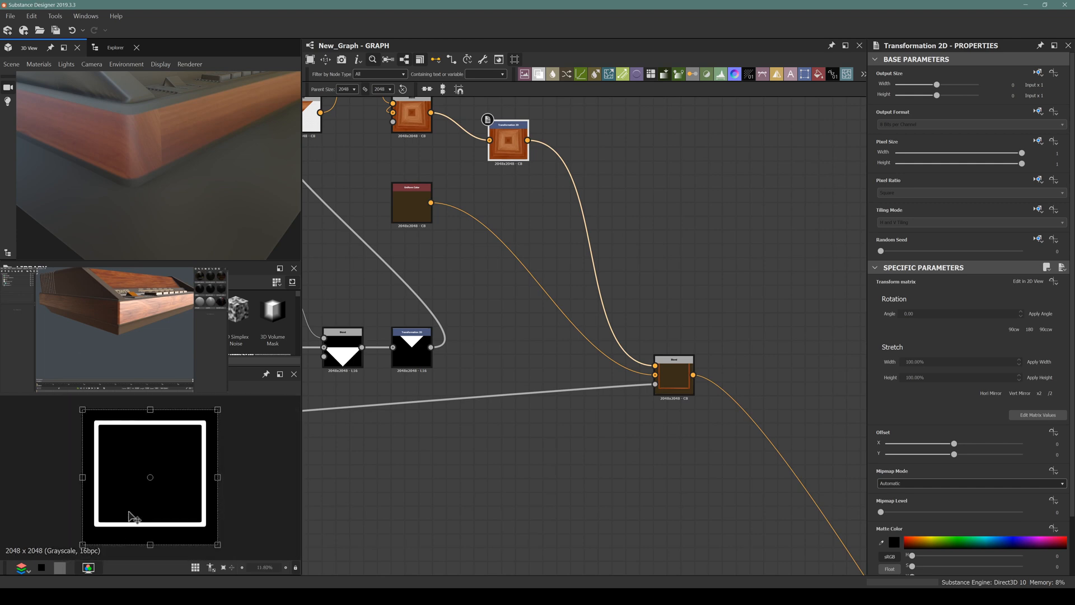
{"action": "left_click_drag", "start_coordinate": [128, 511], "coordinate": [128, 510]}
{"action": "key", "text": "Up"}
{"action": "key", "text": "Up"}
{"action": "key", "text": "Up"}
{"action": "key", "text": "Up"}
{"action": "key", "text": "Up"}
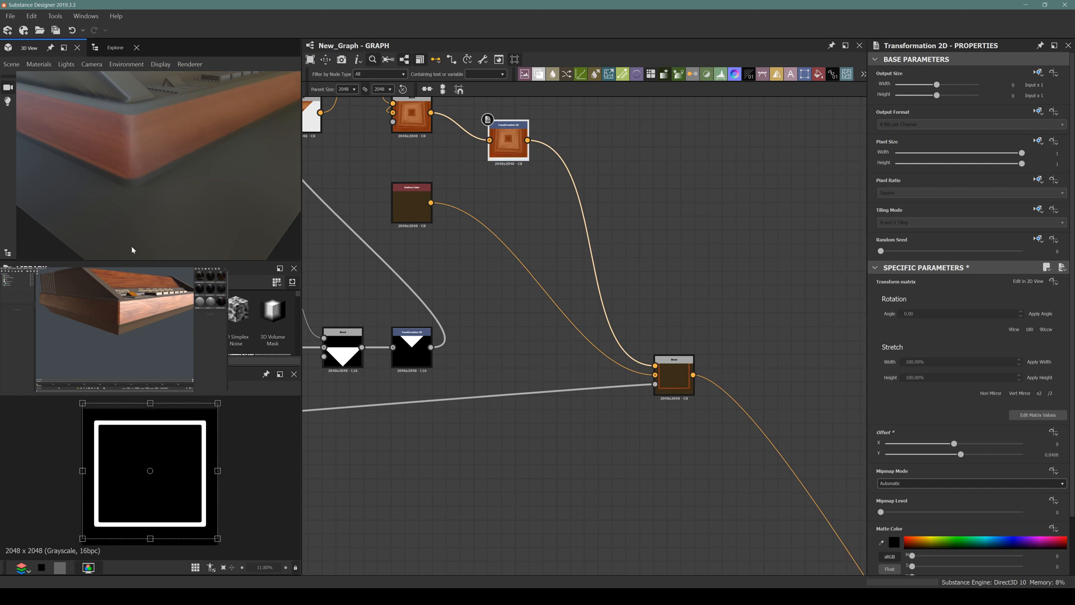
Step: Insert a Blur HQ Grayscale after the triangle mask's Transformation 2D and lower its intensity to about 1.76
{"action": "middle_click_drag", "start_coordinate": [468, 235], "coordinate": [687, 329]}
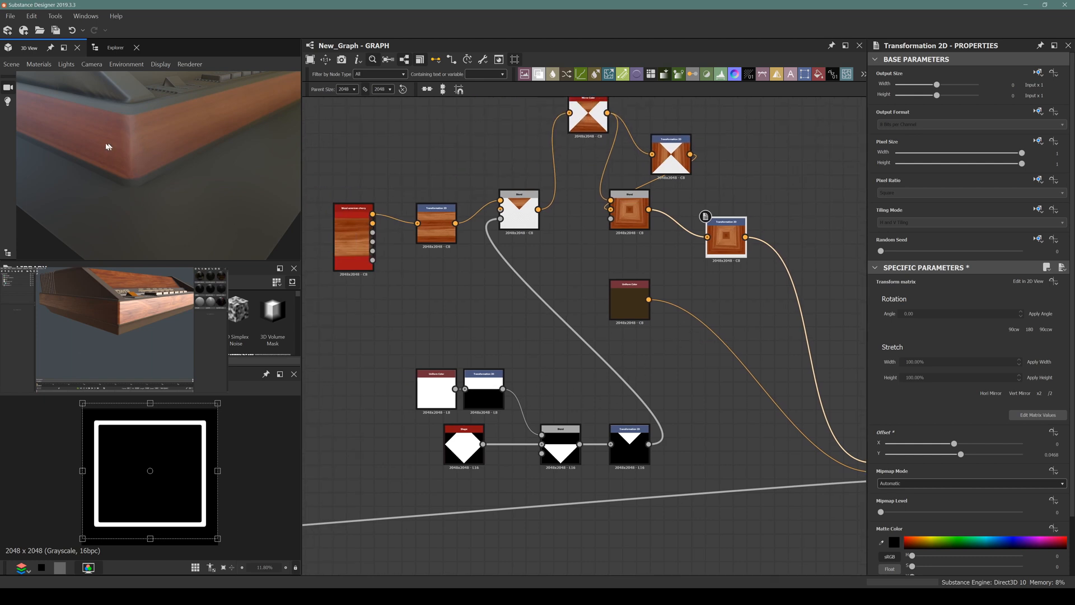
{"action": "left_click", "coordinate": [630, 448]}
{"action": "key", "text": "space"}
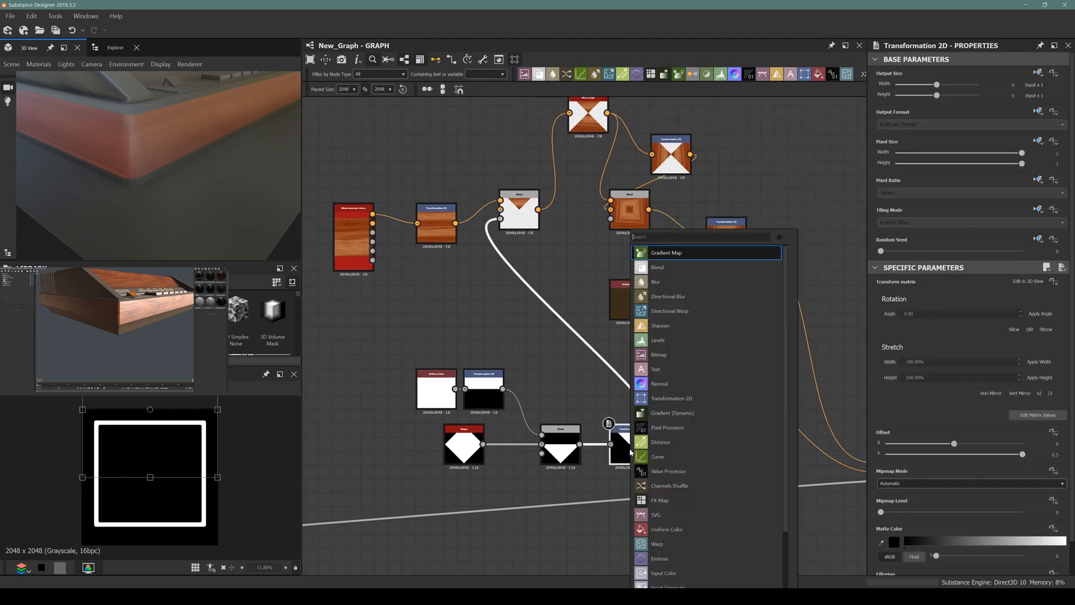
{"action": "type", "text": "blur"}
{"action": "key", "text": "Down"}
{"action": "key", "text": "Return"}
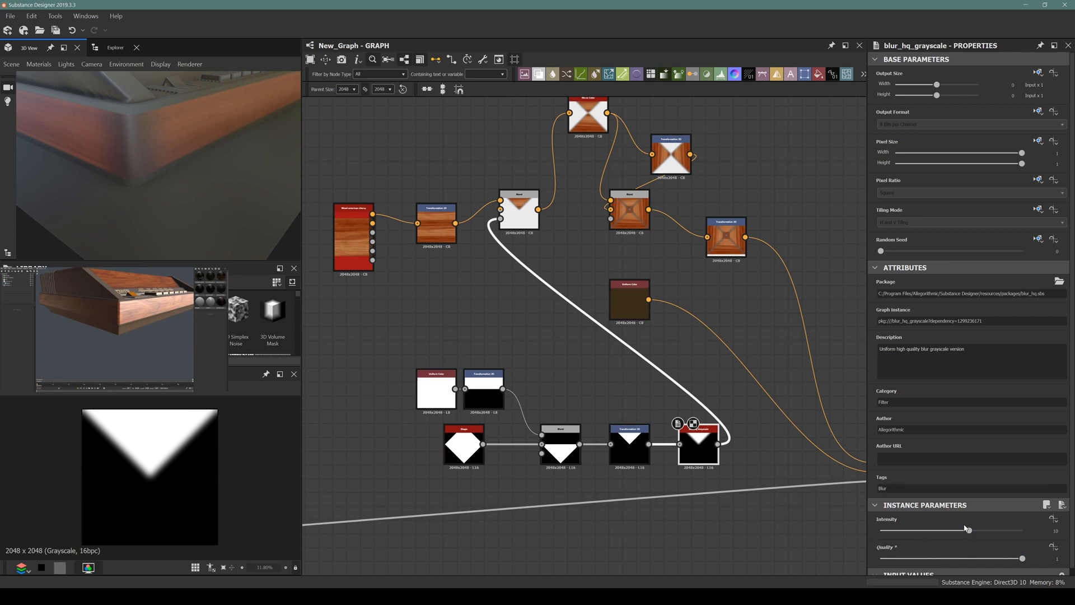
{"action": "left_click_drag", "start_coordinate": [968, 530], "coordinate": [896, 533]}
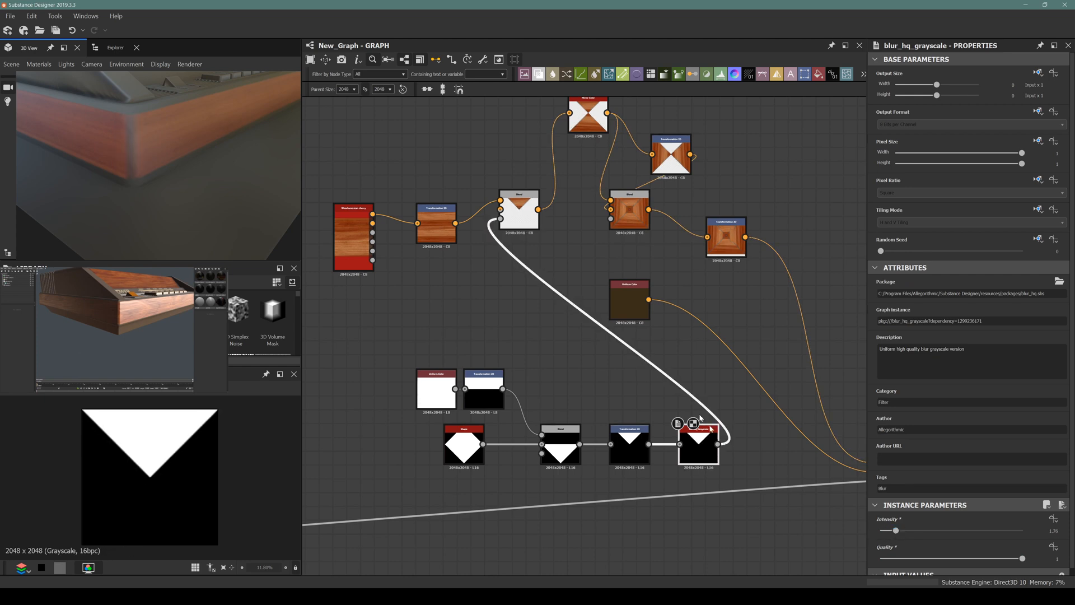
Step: Set the Shape node's scale to 0.72, nudge the triangle mask to a Y offset of about 0.508 and inspect its blurred edge
{"action": "left_click", "coordinate": [629, 451]}
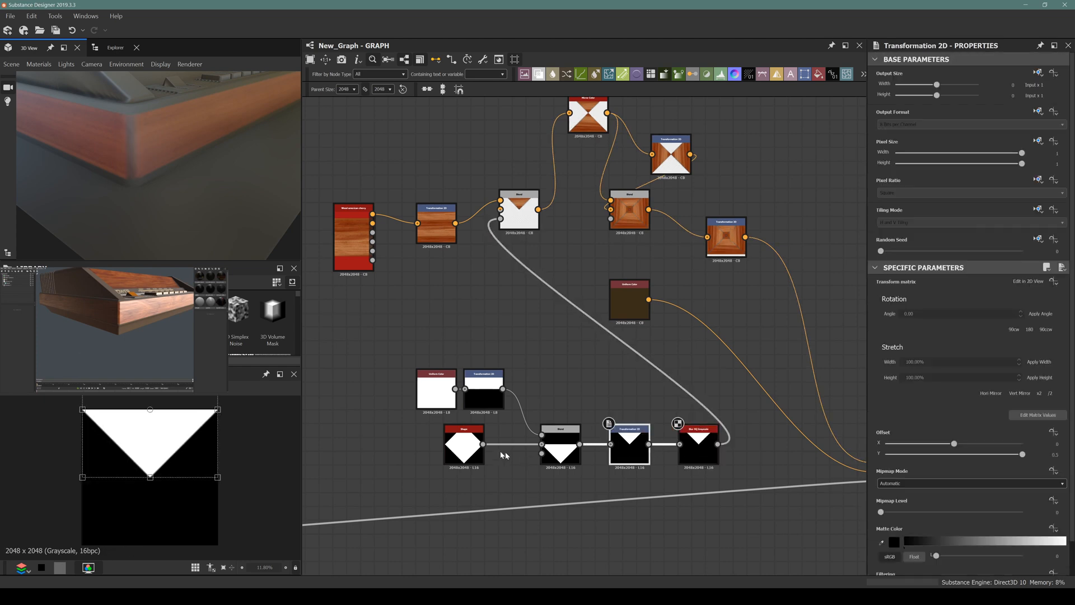
{"action": "left_click", "coordinate": [462, 447]}
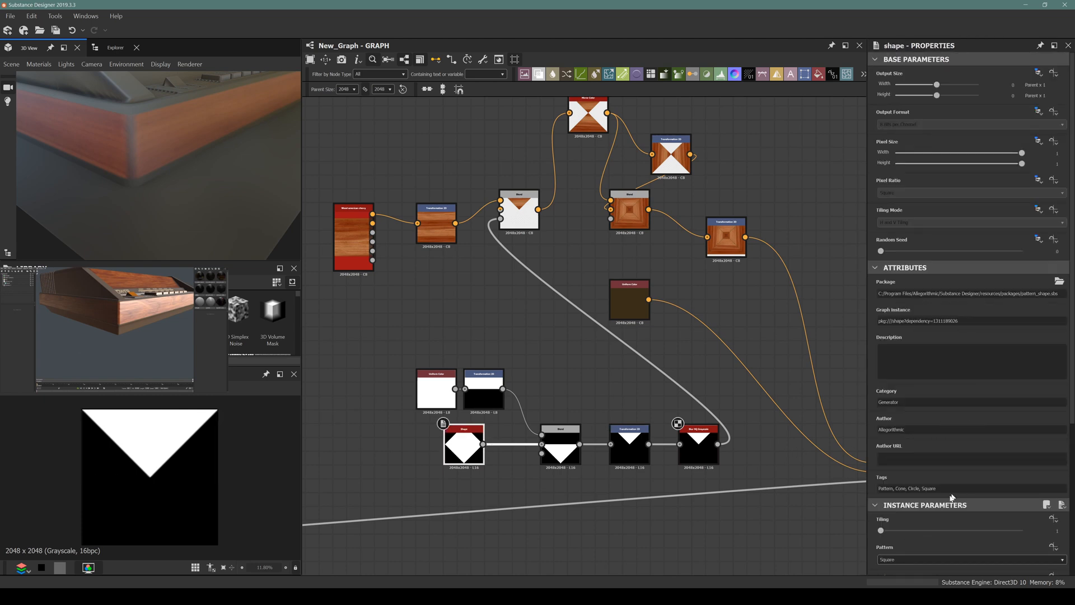
{"action": "scroll", "coordinate": [924, 528], "scroll_direction": "down", "scroll_amount": 3}
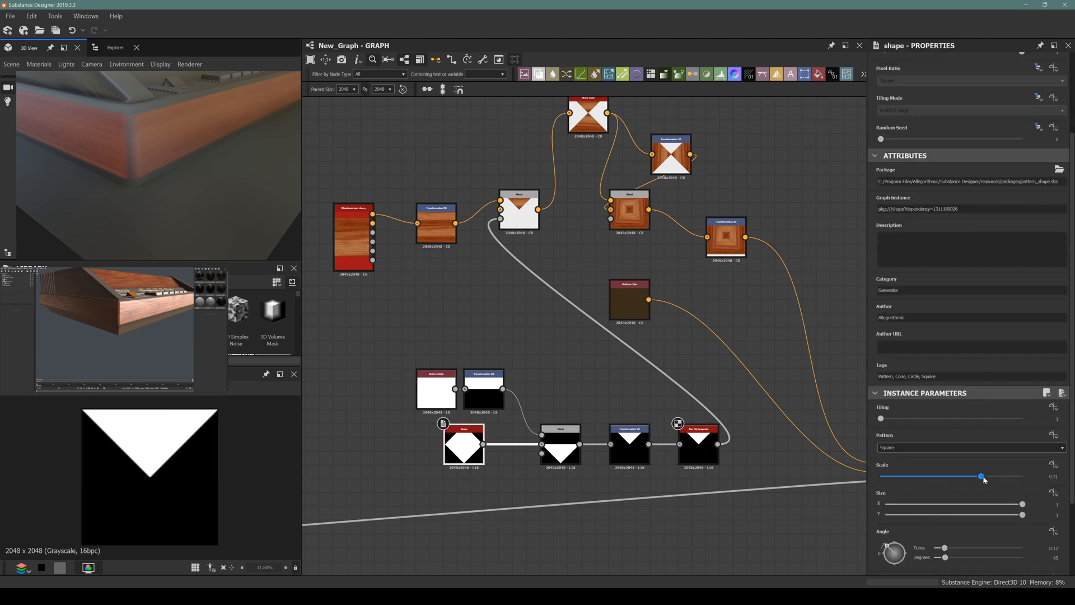
{"action": "left_click_drag", "start_coordinate": [985, 480], "coordinate": [984, 476]}
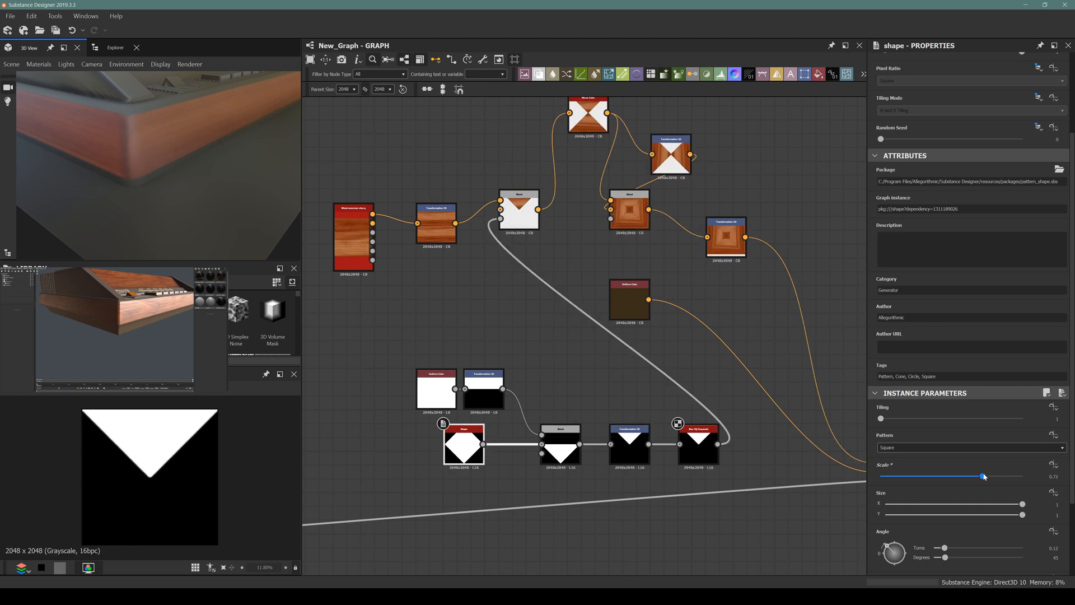
{"action": "left_click", "coordinate": [629, 445]}
{"action": "left_click_drag", "start_coordinate": [124, 443], "coordinate": [124, 443]}
{"action": "left_click", "coordinate": [698, 448]}
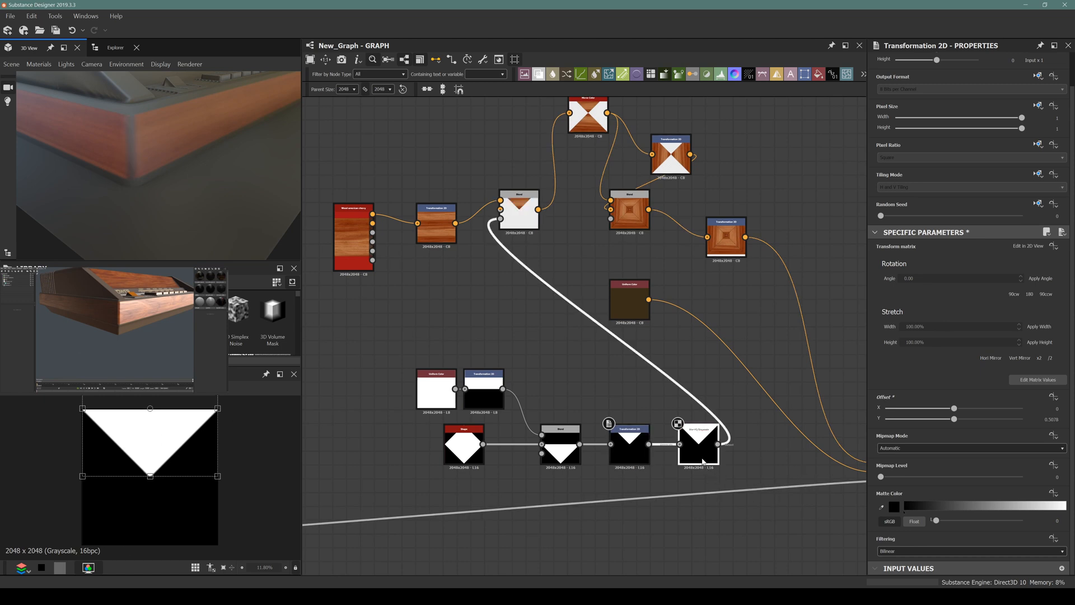
{"action": "scroll", "coordinate": [133, 479], "scroll_direction": "up", "scroll_amount": 5}
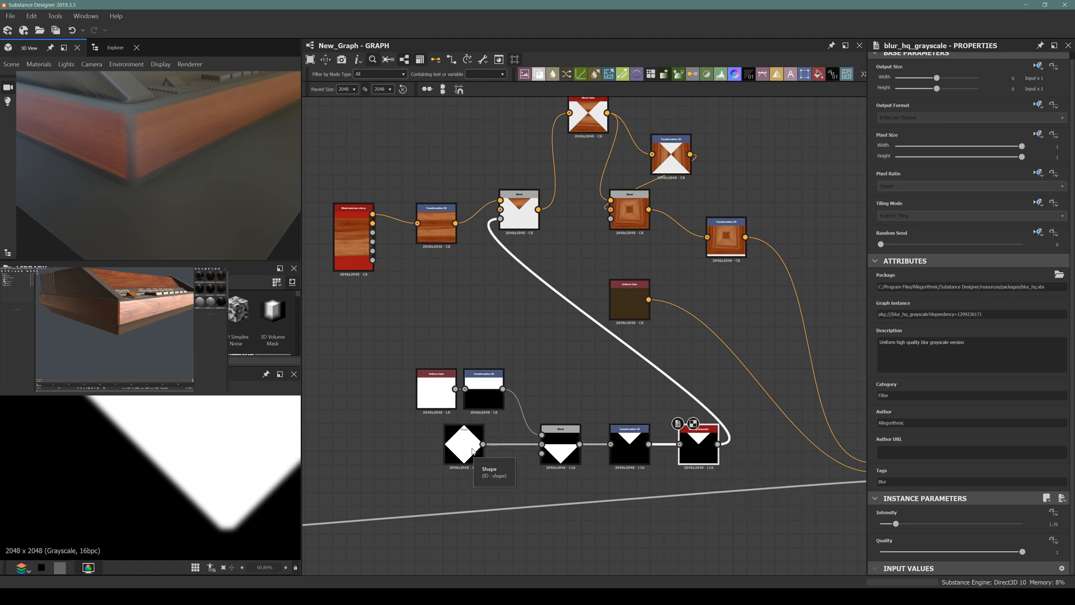
Step: Undo the latest mask and blur adjustments and delete the Blur HQ Grayscale node
{"action": "key", "text": "ctrl+z"}
{"action": "key", "text": "ctrl+z"}
{"action": "key", "text": "ctrl+z"}
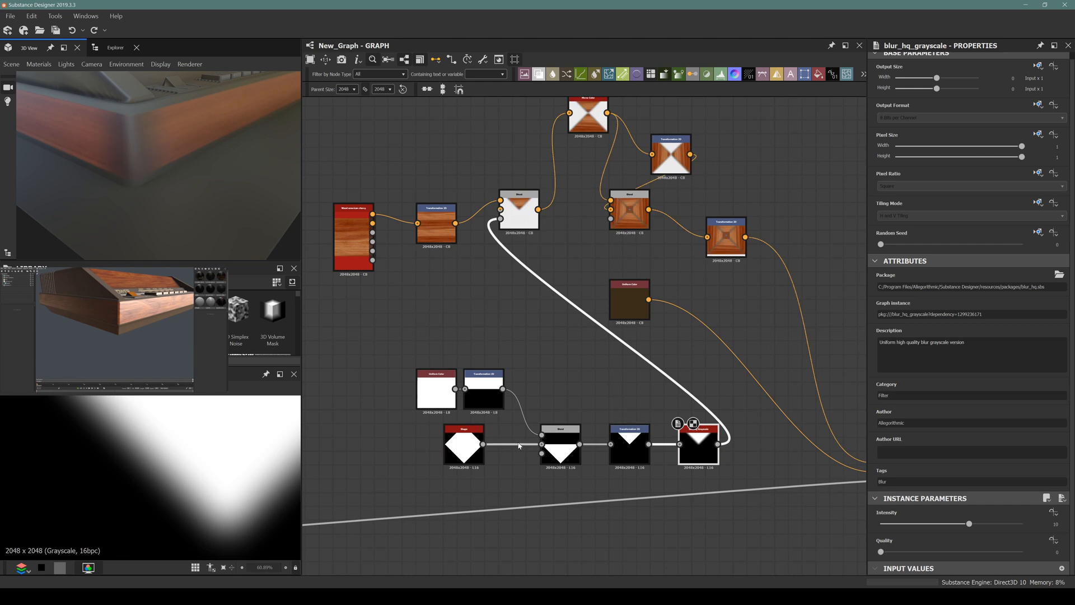
{"action": "key", "text": "Delete"}
Step: Try a fresh Blur HQ Grayscale after the triangle mask's Transformation 2D, reposition it and remove it again
{"action": "left_click", "coordinate": [635, 449]}
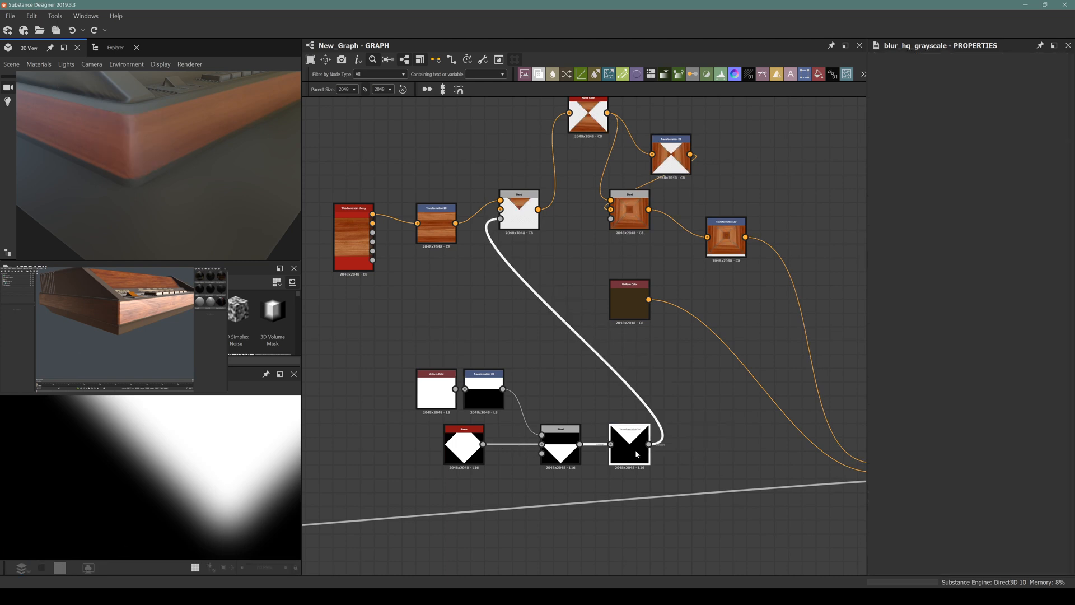
{"action": "left_click_drag", "start_coordinate": [637, 383], "coordinate": [628, 385]}
{"action": "key", "text": "space"}
{"action": "type", "text": "blur"}
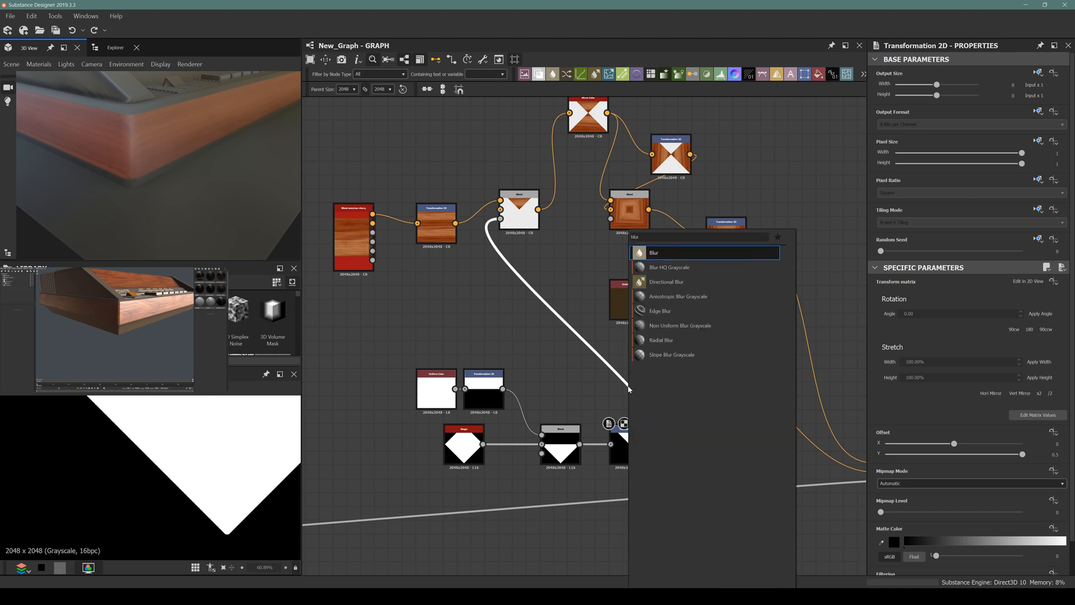
{"action": "key", "text": "Down"}
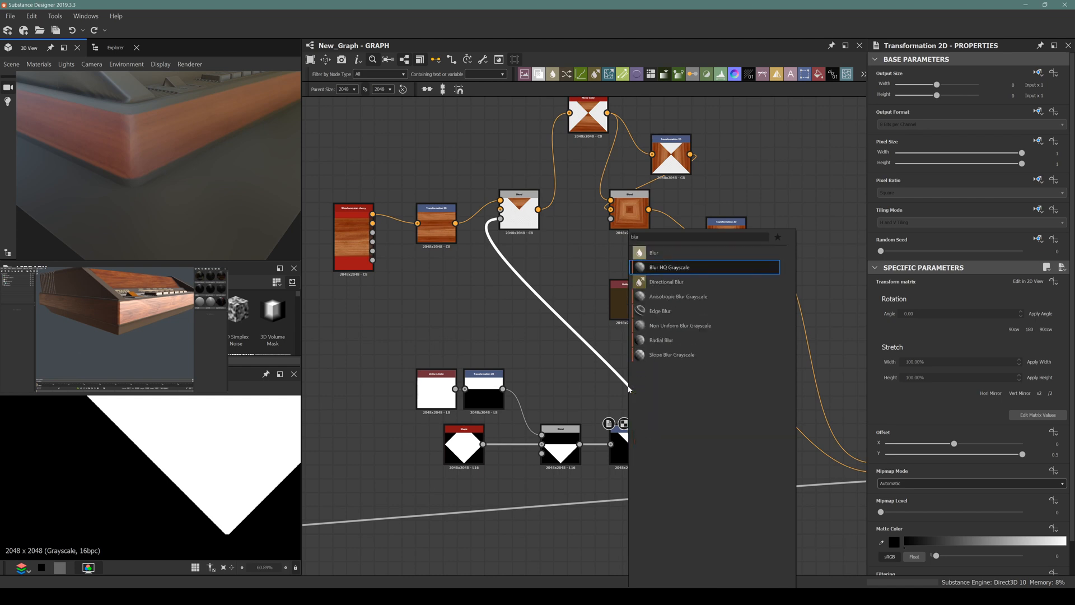
{"action": "key", "text": "Return"}
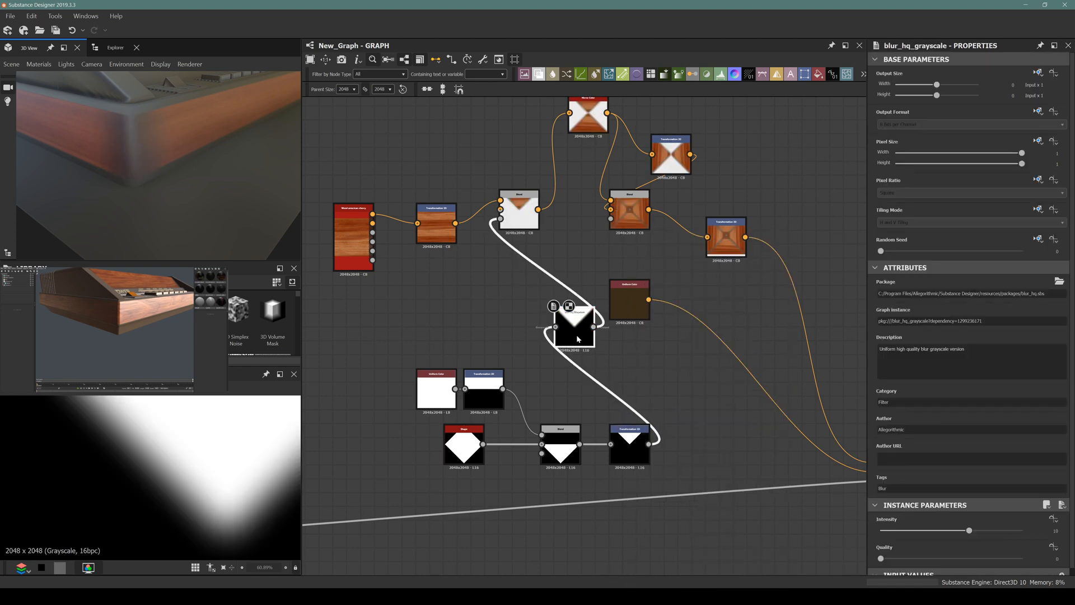
{"action": "left_click_drag", "start_coordinate": [576, 334], "coordinate": [643, 382]}
{"action": "key", "text": "BackSpace"}
Step: Insert a Distance node after the triangle mask's Transformation 2D and set its maximum distance to 2
{"action": "double_click", "coordinate": [638, 445]}
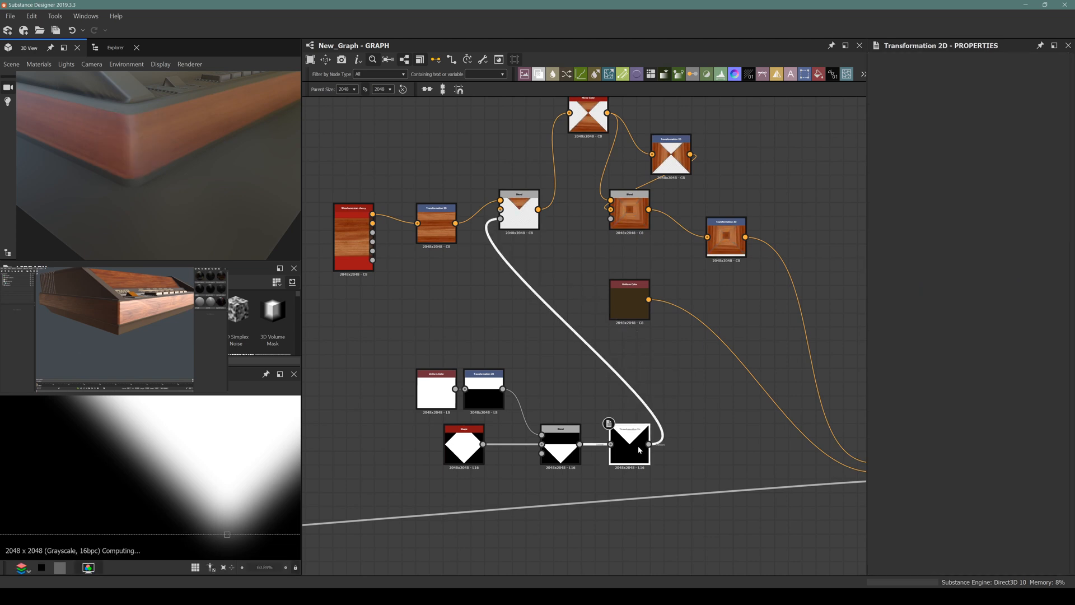
{"action": "key", "text": "space"}
{"action": "type", "text": "distance"}
{"action": "key", "text": "Return"}
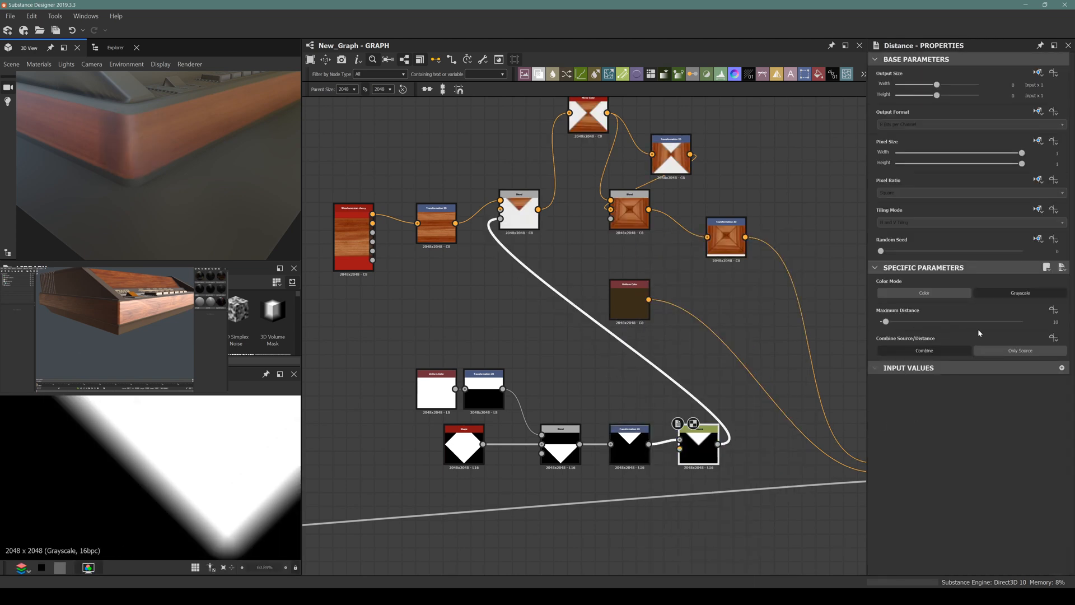
{"action": "type", "text": "2"}
{"action": "key", "text": "Return"}
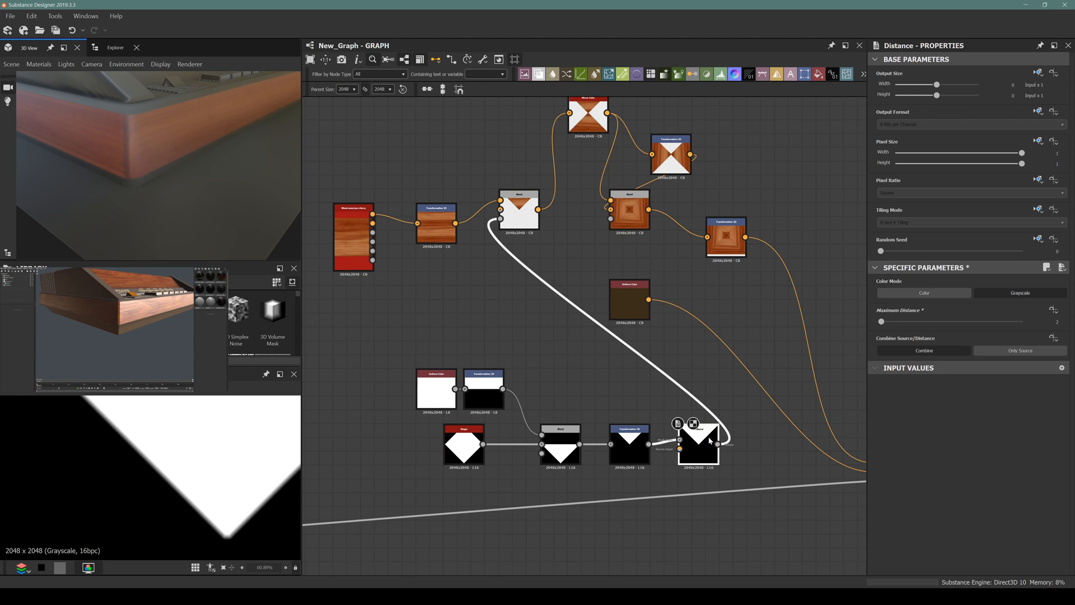
Step: Add a Transformation 2D after the Distance node and nudge the softened triangle mask slightly upward
{"action": "key", "text": "space"}
{"action": "type", "text": "transform"}
{"action": "key", "text": "Return"}
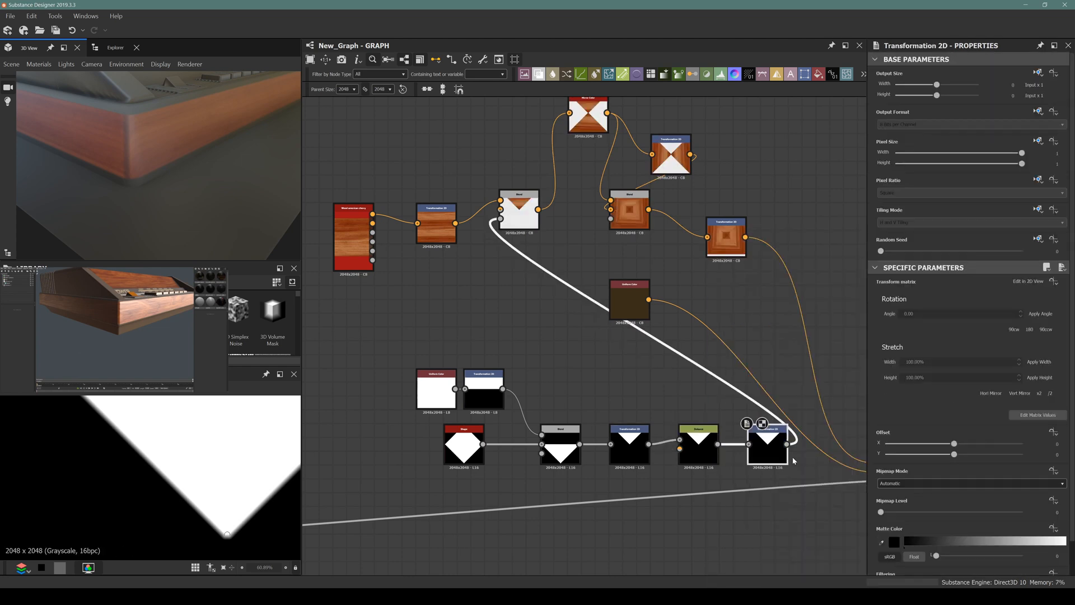
{"action": "left_click_drag", "start_coordinate": [139, 487], "coordinate": [138, 484]}
{"action": "key", "text": "Down"}
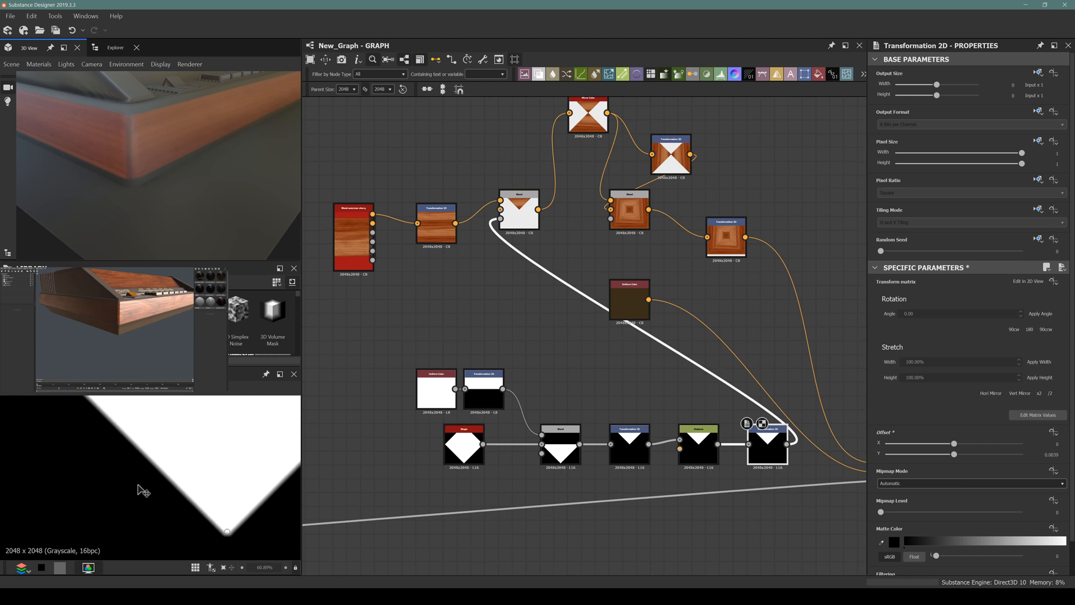
Step: Raise the Distance node's maximum distance to about 4 and readjust the softened mask's vertical position in the following Transformation 2D
{"action": "left_click", "coordinate": [704, 460]}
{"action": "left_click", "coordinate": [882, 323]}
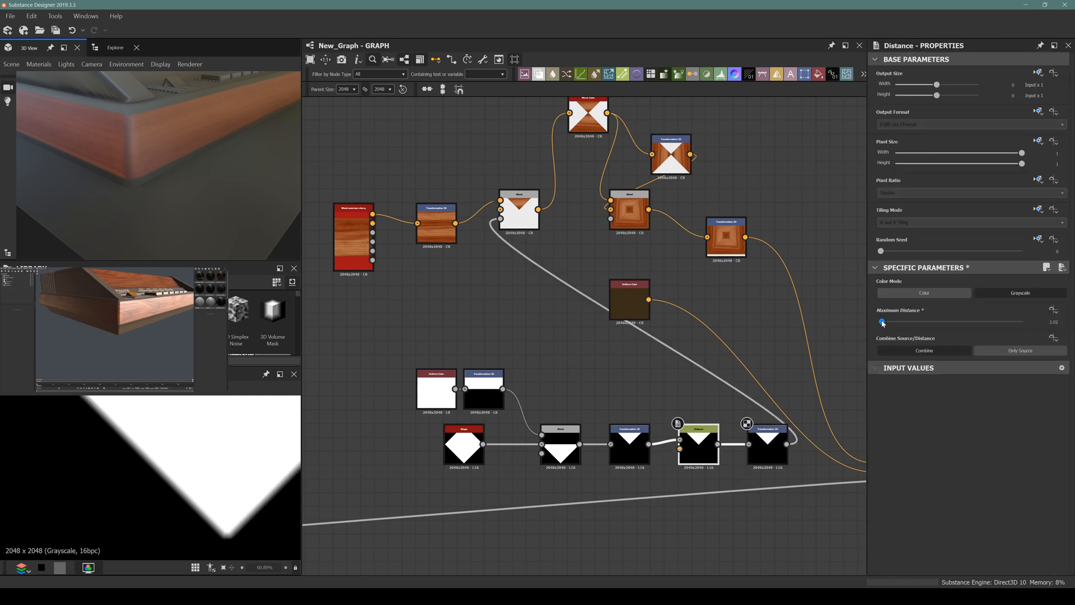
{"action": "left_click_drag", "start_coordinate": [882, 323], "coordinate": [884, 325]}
{"action": "left_click", "coordinate": [768, 451]}
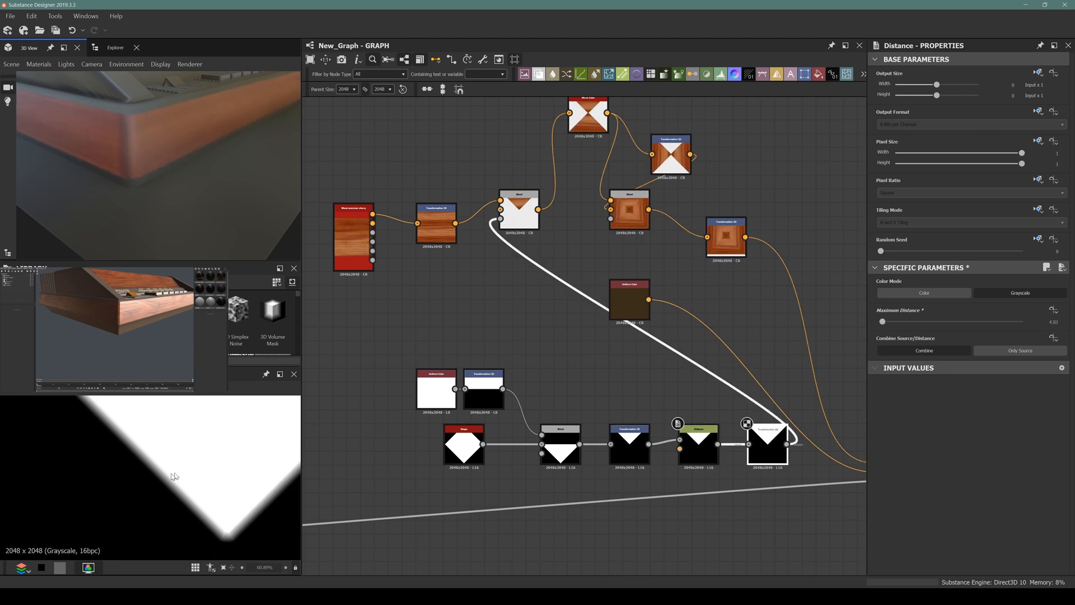
{"action": "key", "text": "Up"}
{"action": "key", "text": "Up"}
{"action": "key", "text": "Up"}
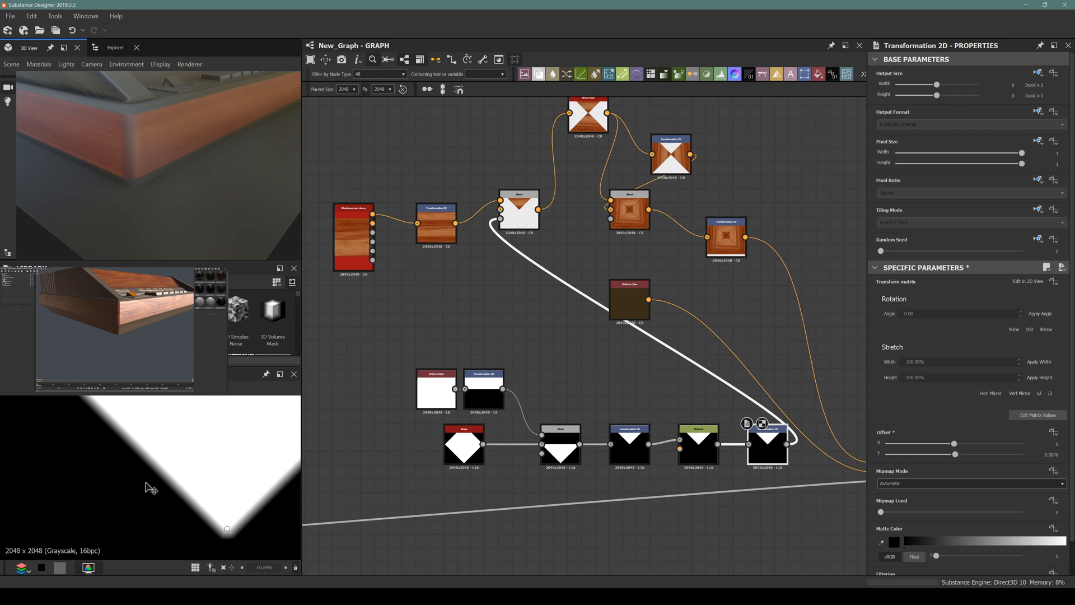
{"action": "key", "text": "Down"}
Step: Inspect the diagonal wood seams in the Blends and shift the softened mask to a Y offset of about -0.023
{"action": "double_click", "coordinate": [620, 211]}
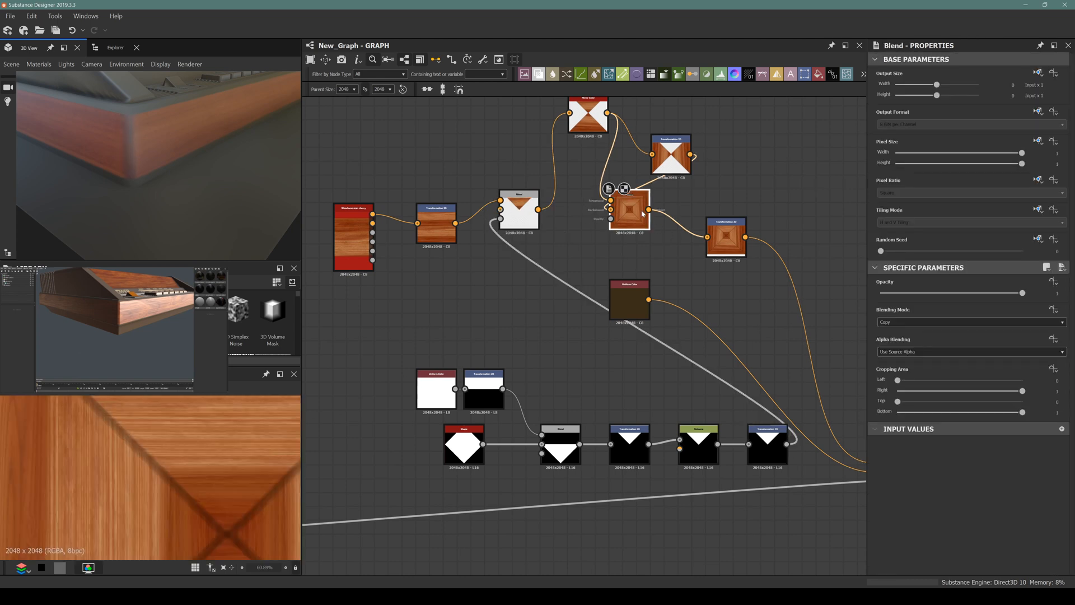
{"action": "scroll", "coordinate": [135, 487], "scroll_direction": "up", "scroll_amount": 3}
{"action": "double_click", "coordinate": [519, 225]}
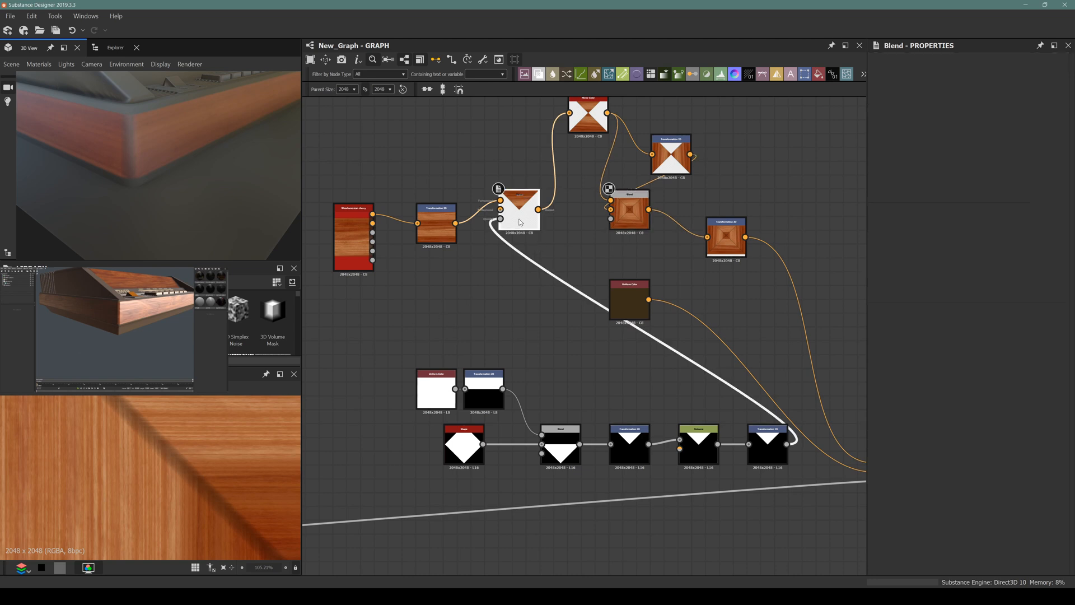
{"action": "left_click", "coordinate": [768, 442]}
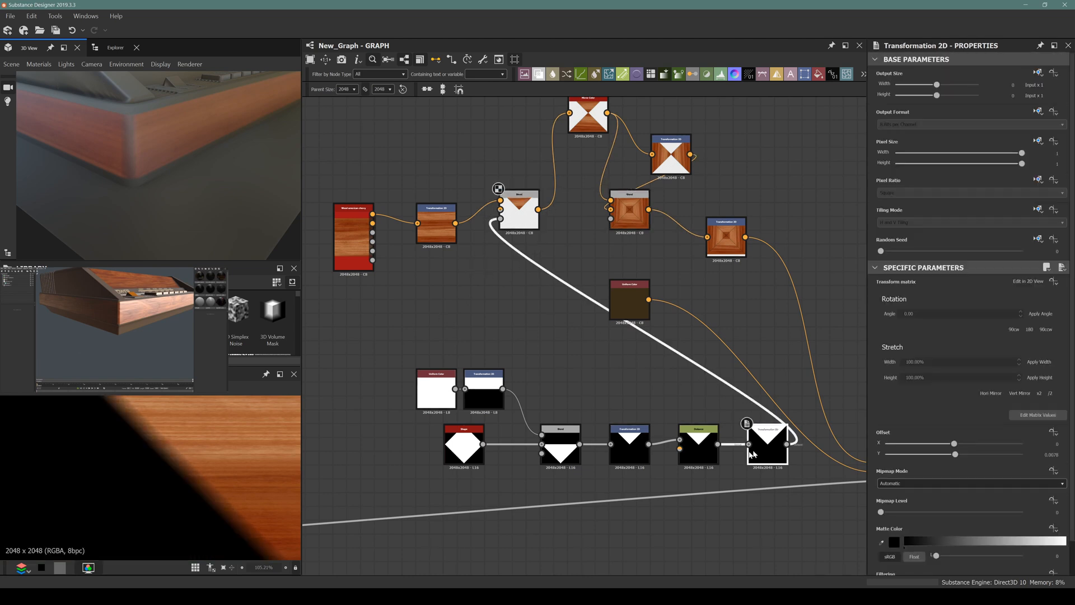
{"action": "left_click_drag", "start_coordinate": [211, 512], "coordinate": [205, 510]}
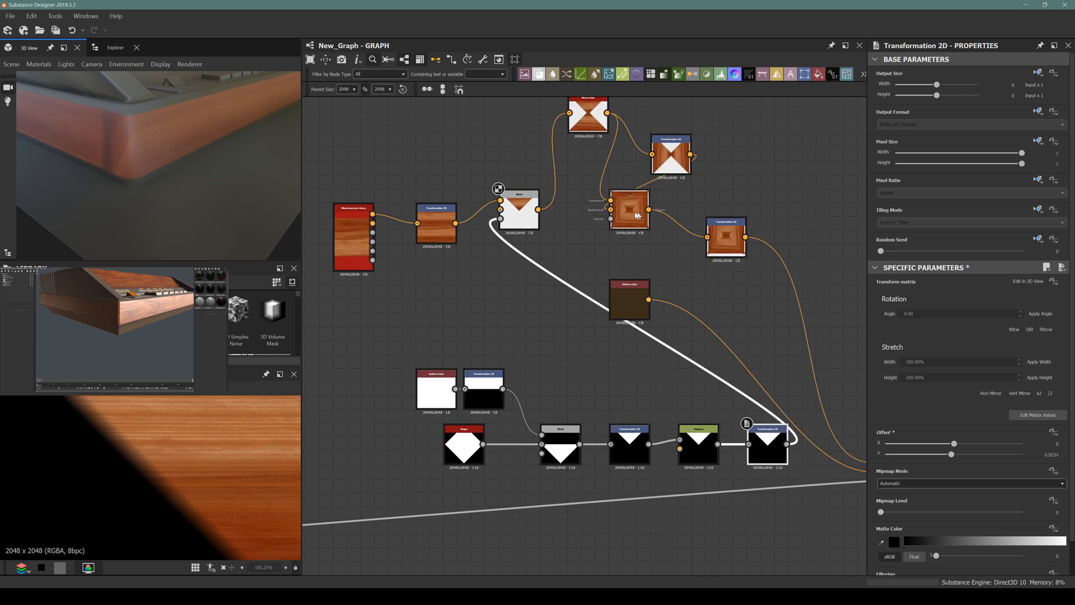
{"action": "left_click", "coordinate": [512, 203]}
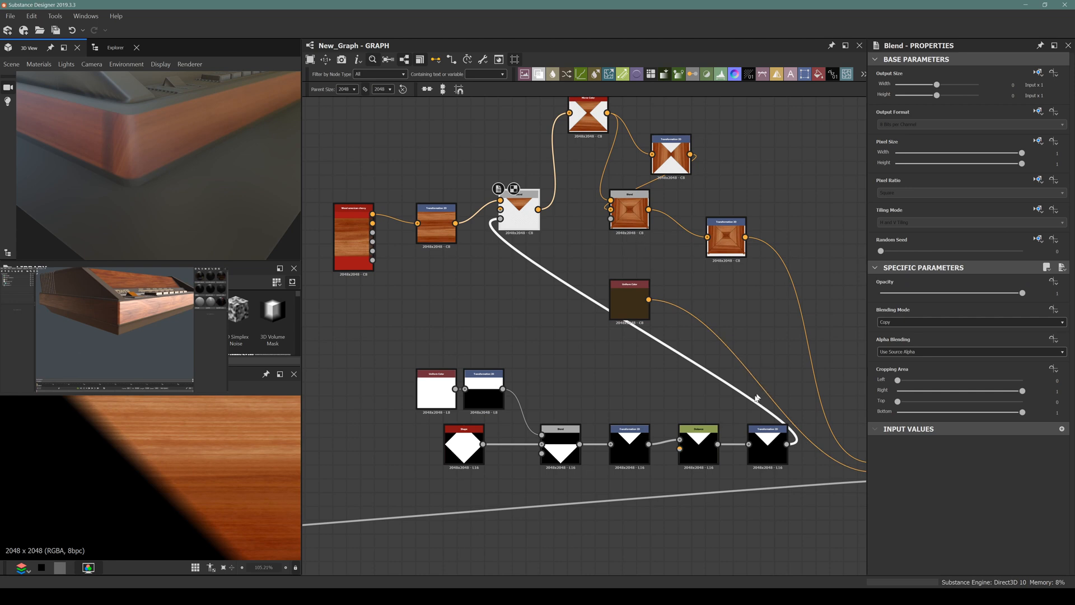
Step: Delete the last Transformation 2D and the Distance node so the sharp triangle mask feeds the wood Blend directly
{"action": "left_click", "coordinate": [776, 443]}
{"action": "key", "text": "Delete"}
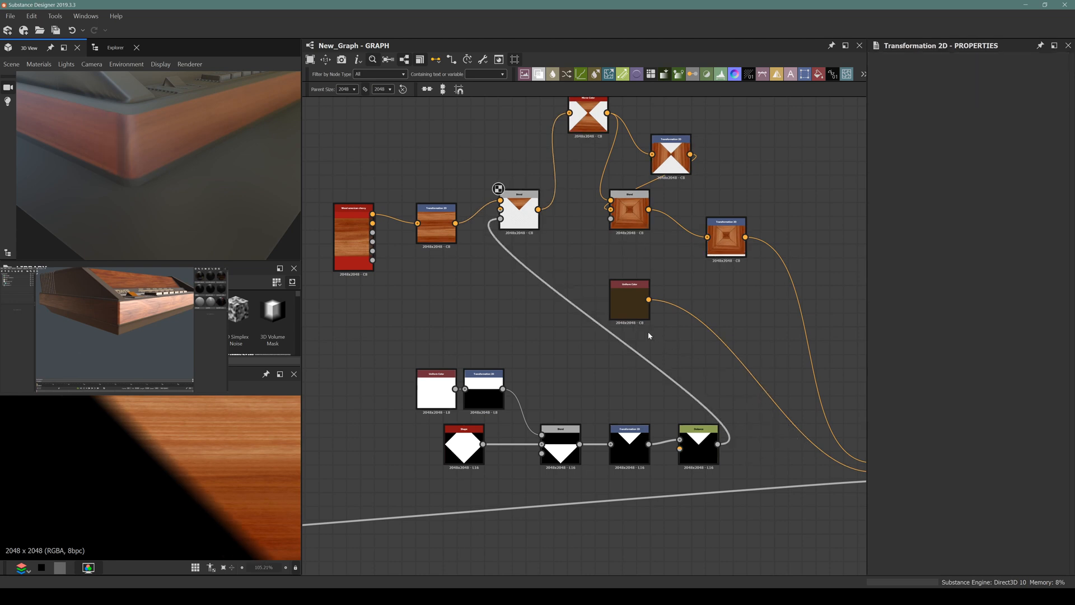
{"action": "left_click", "coordinate": [698, 445]}
{"action": "key", "text": "Delete"}
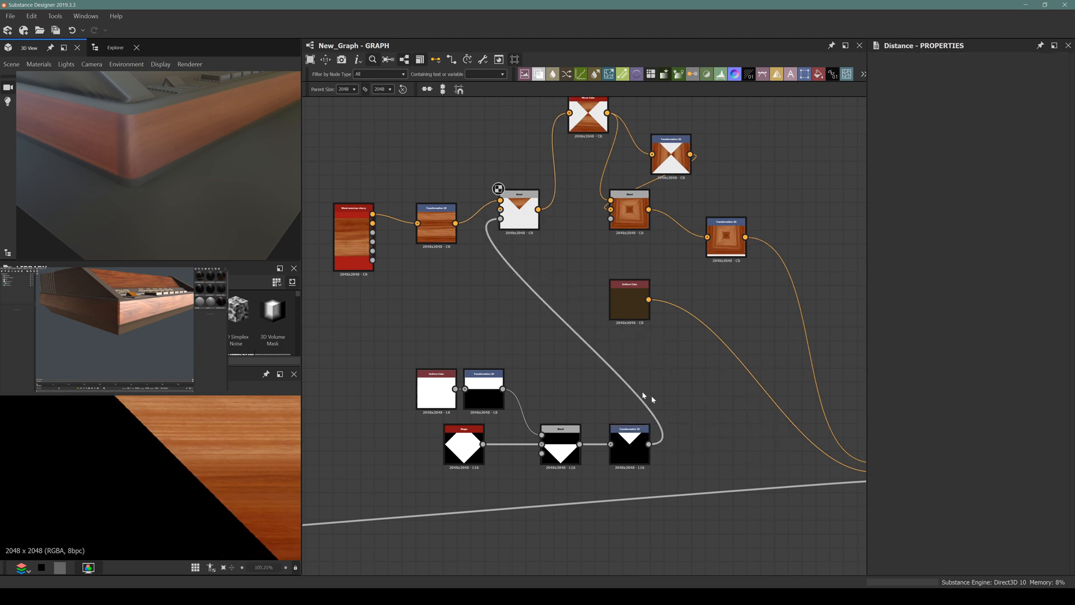
Step: Inspect the console's wood corner in 3D and preview the rotated wood section and the Blend that combines both sections
{"action": "left_click_drag", "start_coordinate": [163, 162], "coordinate": [152, 183]}
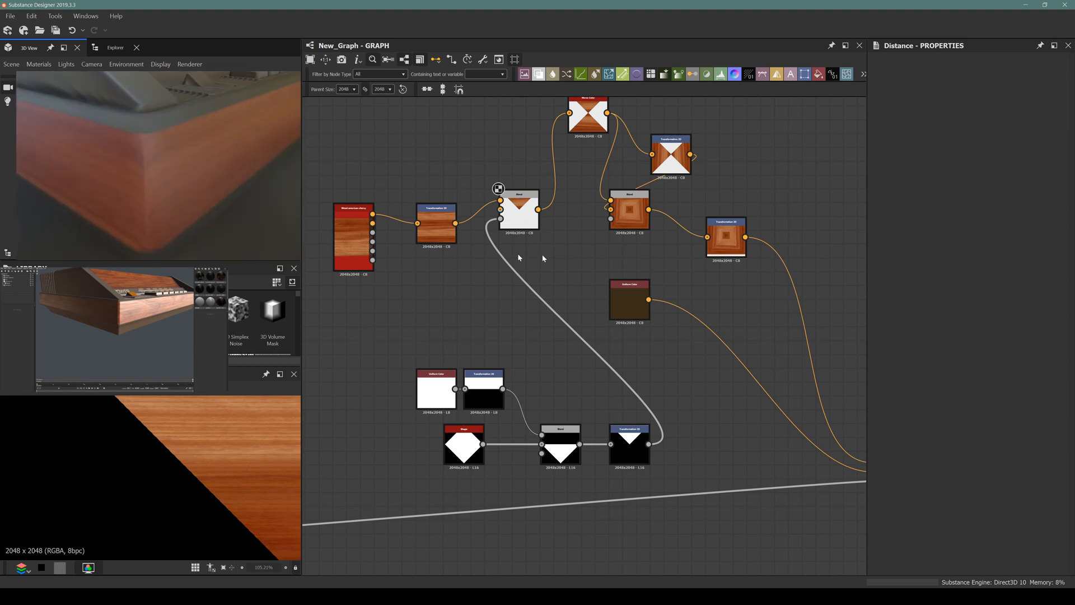
{"action": "double_click", "coordinate": [671, 150]}
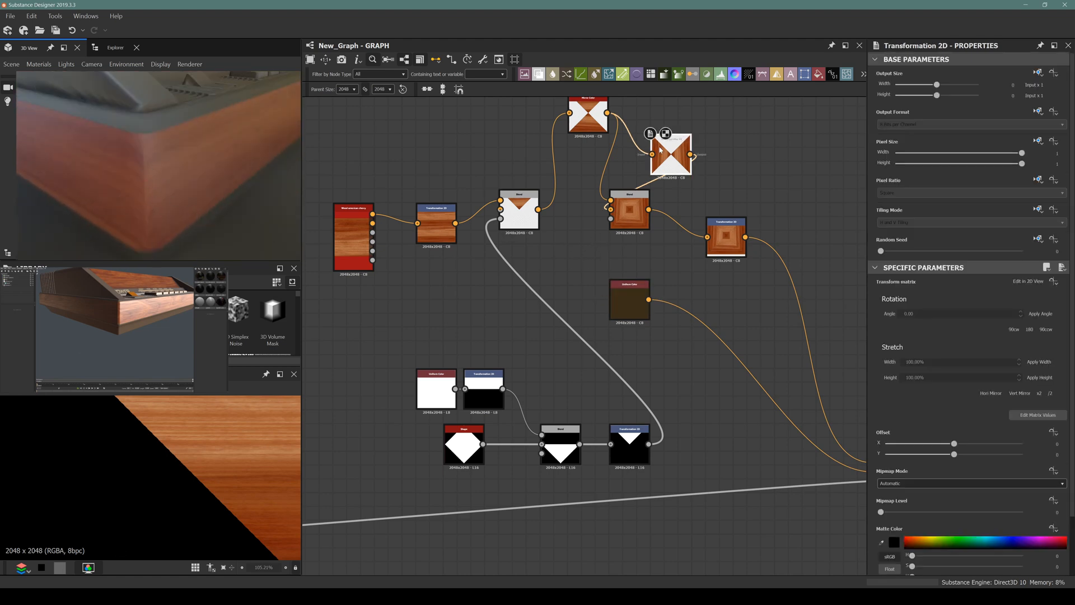
{"action": "middle_click_drag", "start_coordinate": [672, 150], "coordinate": [645, 191]}
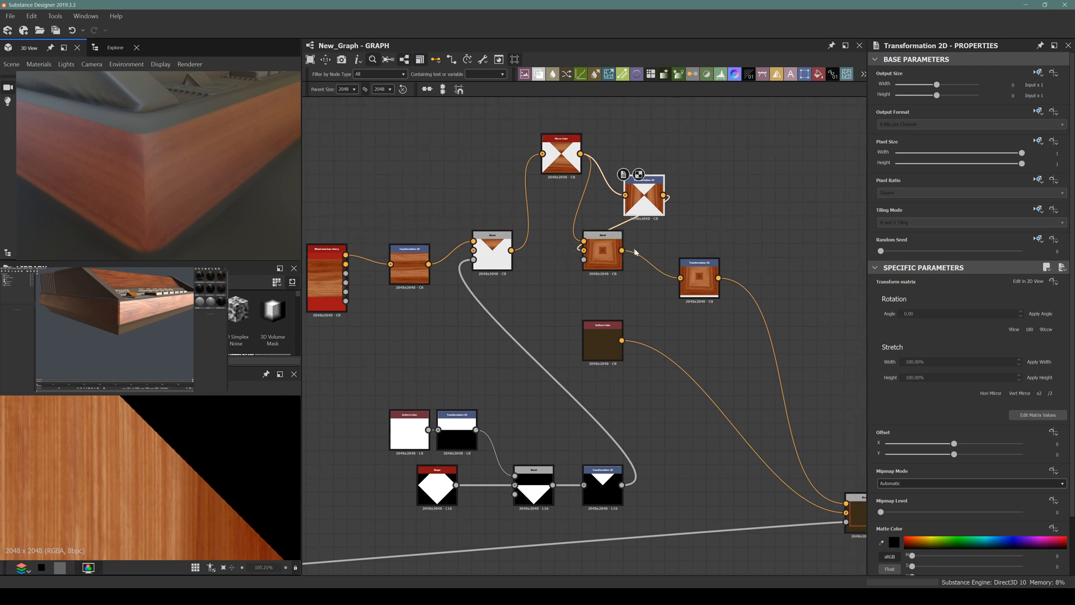
{"action": "scroll", "coordinate": [636, 252], "scroll_direction": "up", "scroll_amount": 4}
{"action": "double_click", "coordinate": [569, 273]}
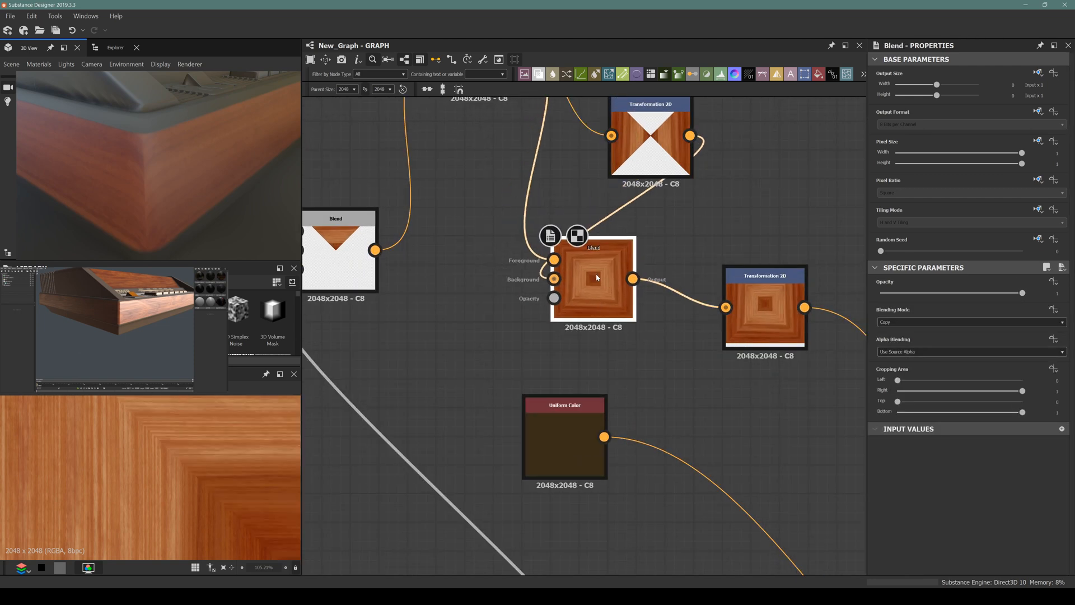
{"action": "middle_click_drag", "start_coordinate": [471, 338], "coordinate": [516, 322]}
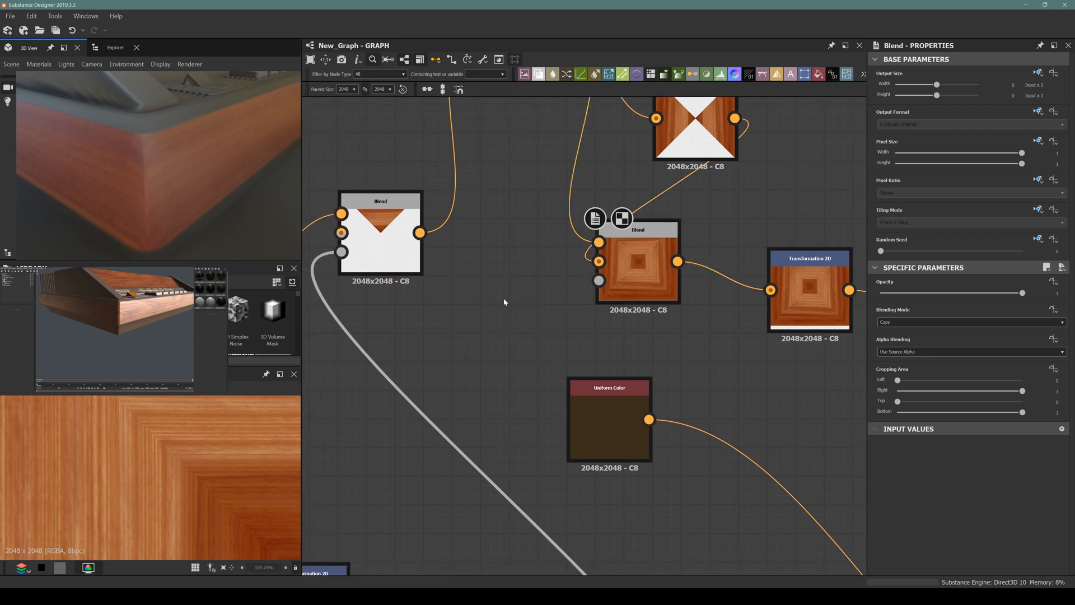
Step: Add a Distance node and feed it with the transformed triangle mask
{"action": "scroll", "coordinate": [470, 321], "scroll_direction": "down", "scroll_amount": 4}
{"action": "scroll", "coordinate": [428, 339], "scroll_direction": "up", "scroll_amount": 2}
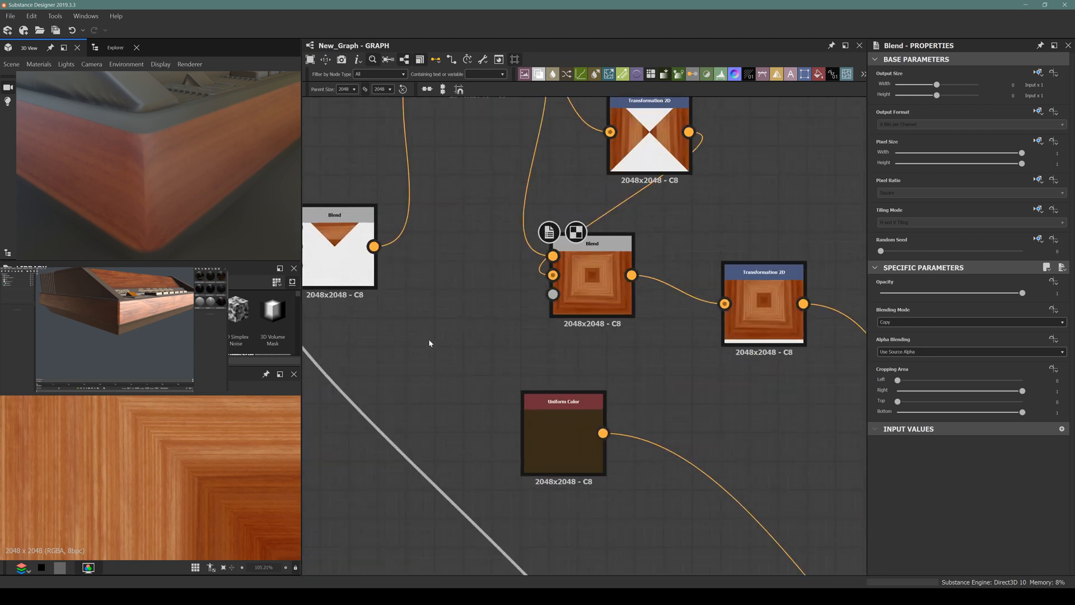
{"action": "scroll", "coordinate": [431, 340], "scroll_direction": "down", "scroll_amount": 1}
{"action": "key", "text": "space"}
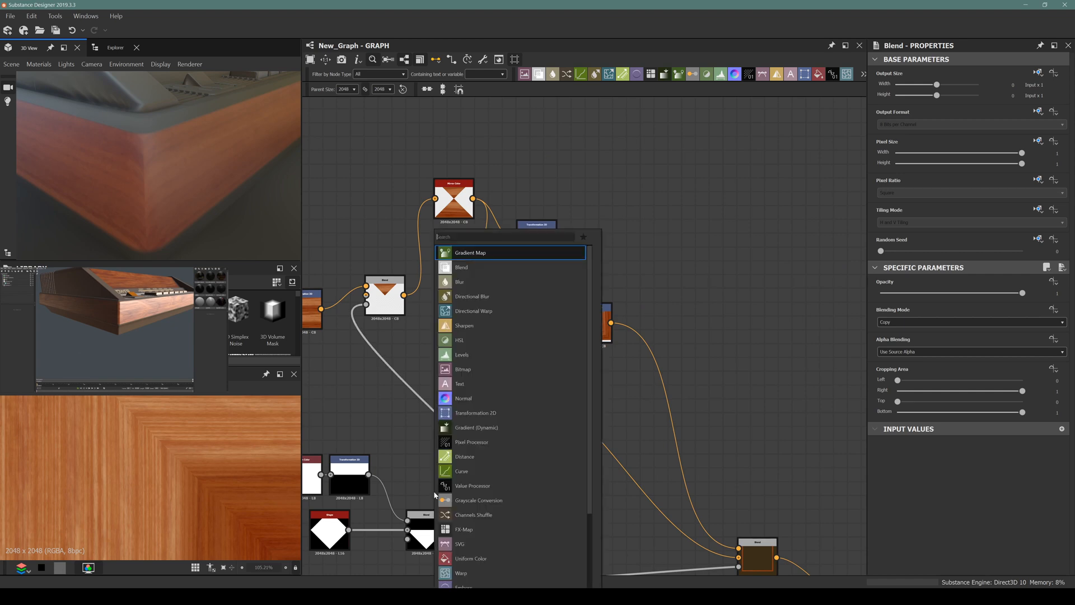
{"action": "type", "text": "distance"}
{"action": "key", "text": "Return"}
{"action": "scroll", "coordinate": [433, 491], "scroll_direction": "up", "scroll_amount": 2}
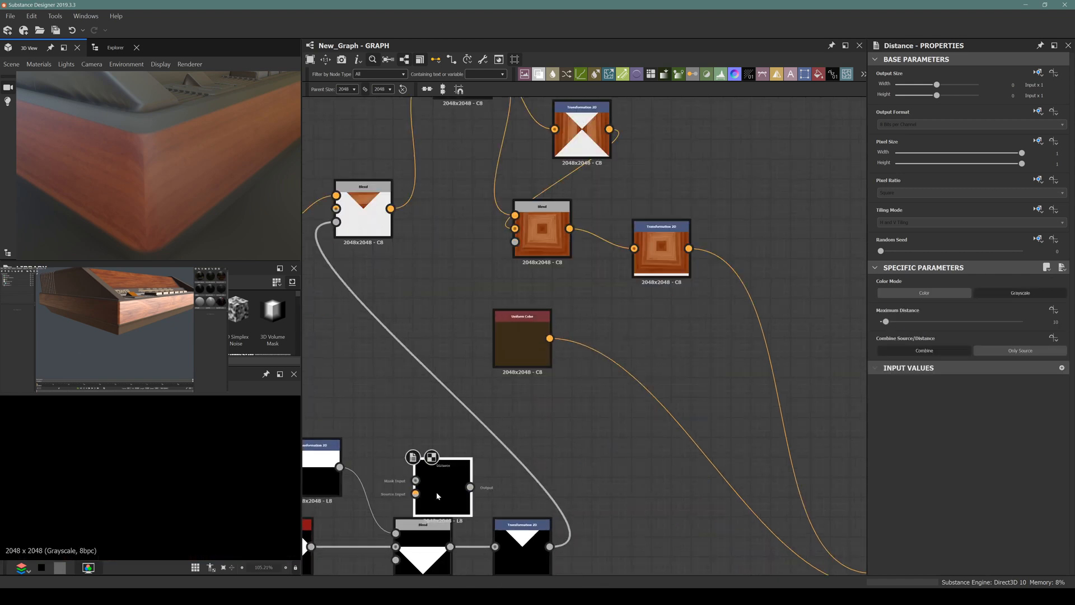
{"action": "left_click_drag", "start_coordinate": [554, 551], "coordinate": [368, 326]}
Step: Add a Mirror Grayscale node after the Distance node and set its mode to Mirror Axis Y
{"action": "key", "text": "space"}
{"action": "type", "text": "mirr"}
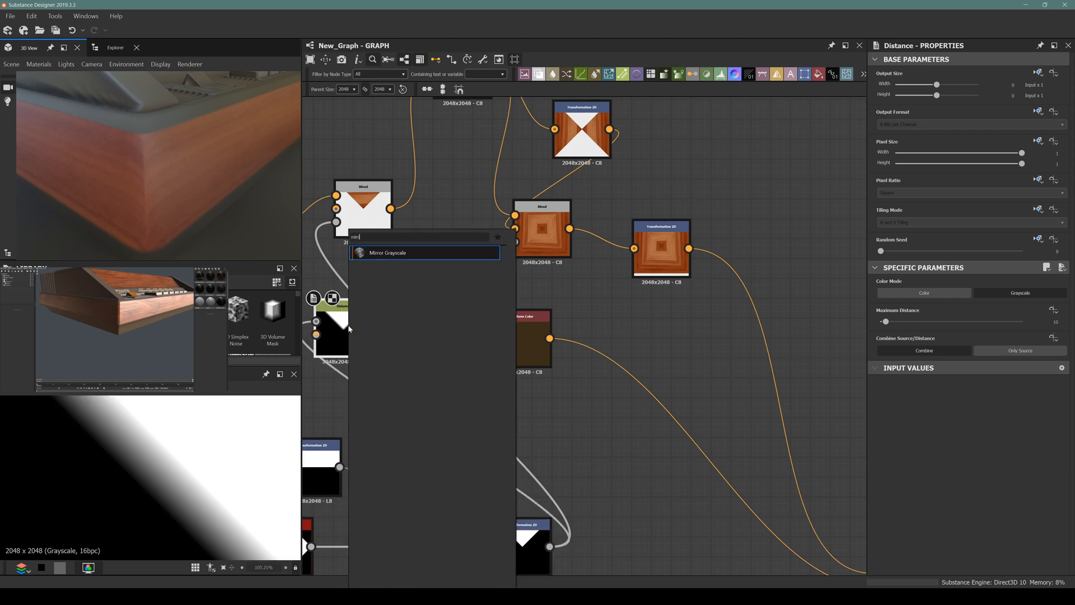
{"action": "key", "text": "Return"}
{"action": "left_click_drag", "start_coordinate": [442, 330], "coordinate": [422, 373]}
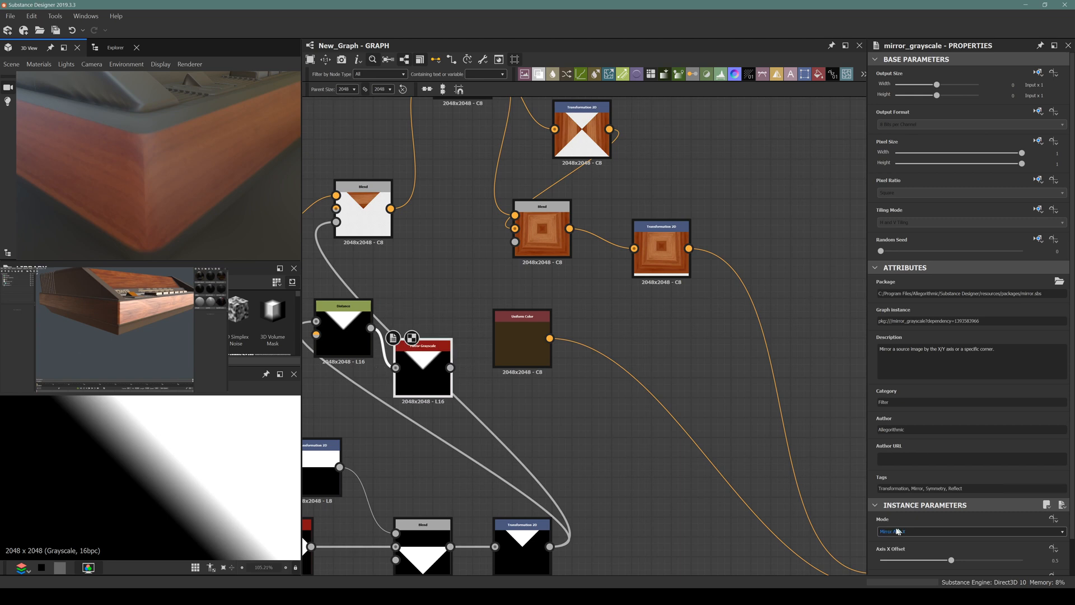
{"action": "left_click", "coordinate": [898, 530]}
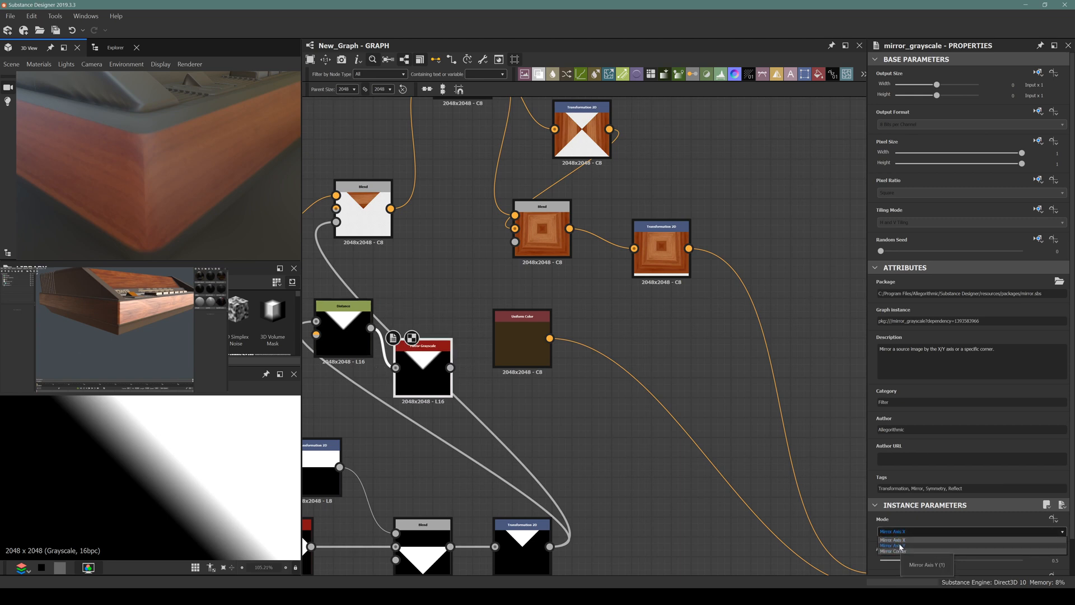
{"action": "left_click", "coordinate": [899, 546]}
Step: Connect the mirrored mask to the opacity of the Blend combining the wood sections and space out the mask nodes
{"action": "left_click_drag", "start_coordinate": [450, 368], "coordinate": [519, 243]}
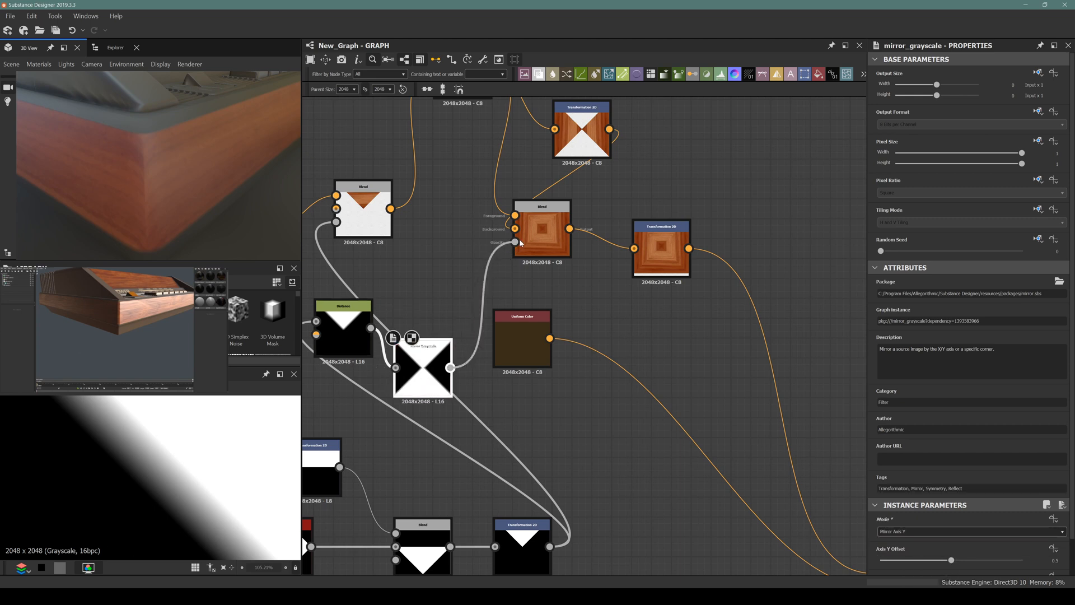
{"action": "double_click", "coordinate": [538, 229]}
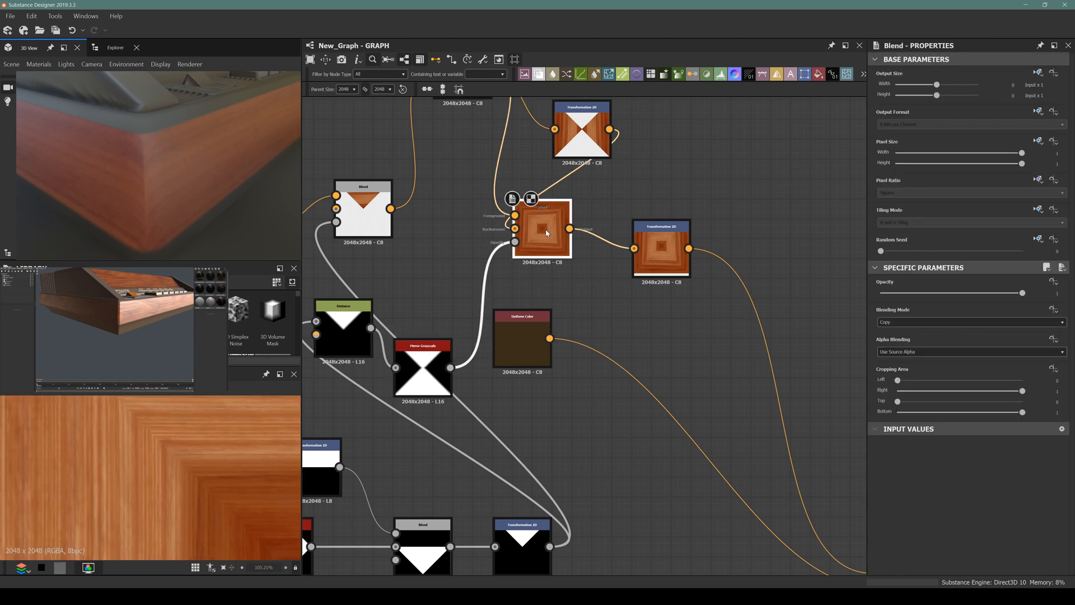
{"action": "scroll", "coordinate": [411, 370], "scroll_direction": "up", "scroll_amount": 3}
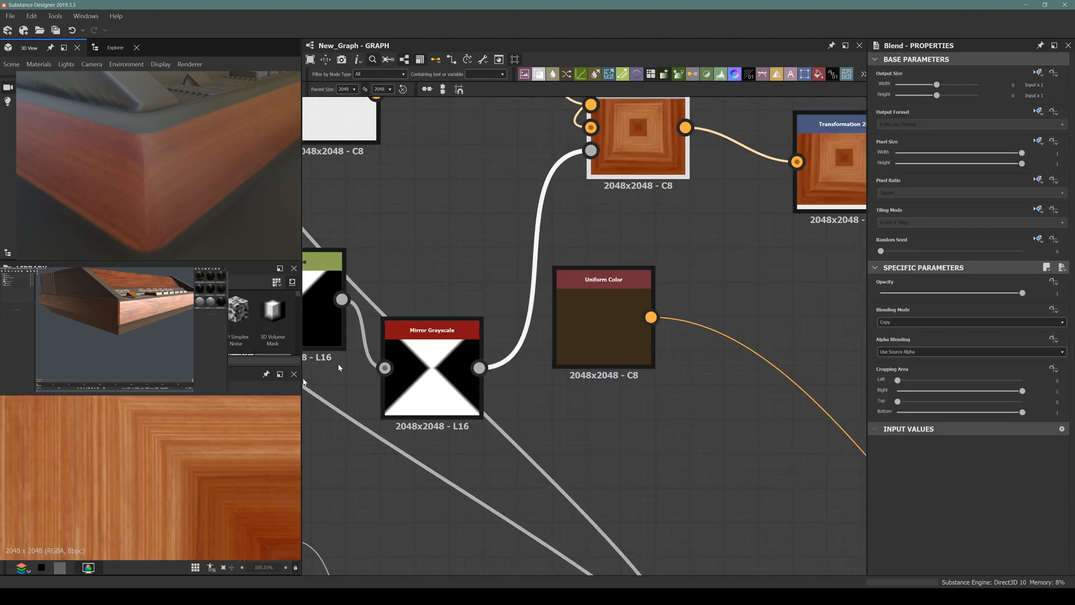
{"action": "scroll", "coordinate": [476, 308], "scroll_direction": "down", "scroll_amount": 3}
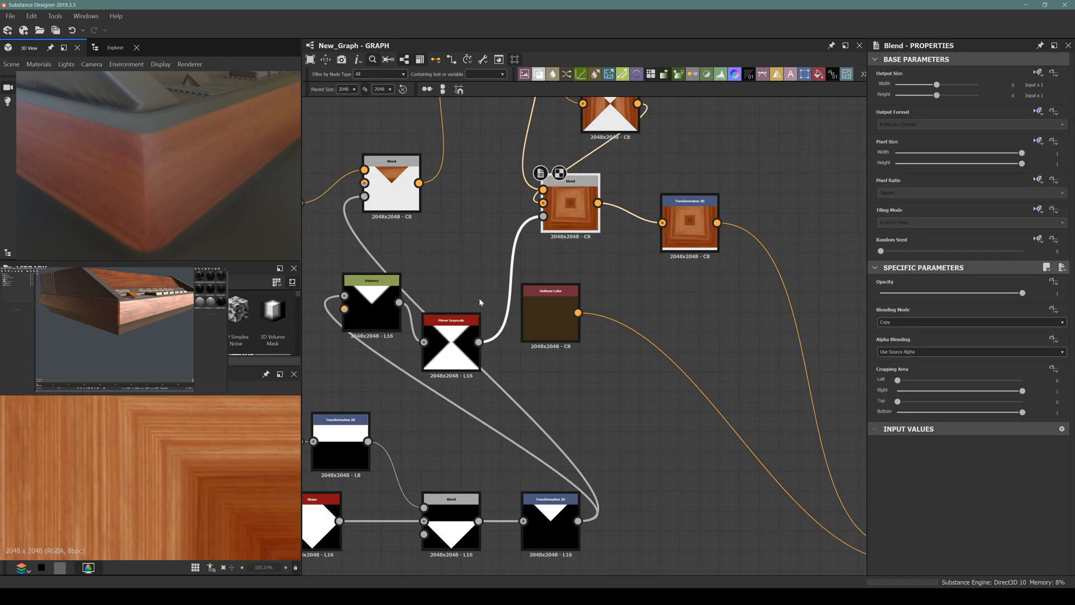
{"action": "middle_click_drag", "start_coordinate": [449, 322], "coordinate": [512, 371]}
{"action": "left_click_drag", "start_coordinate": [441, 367], "coordinate": [382, 368]}
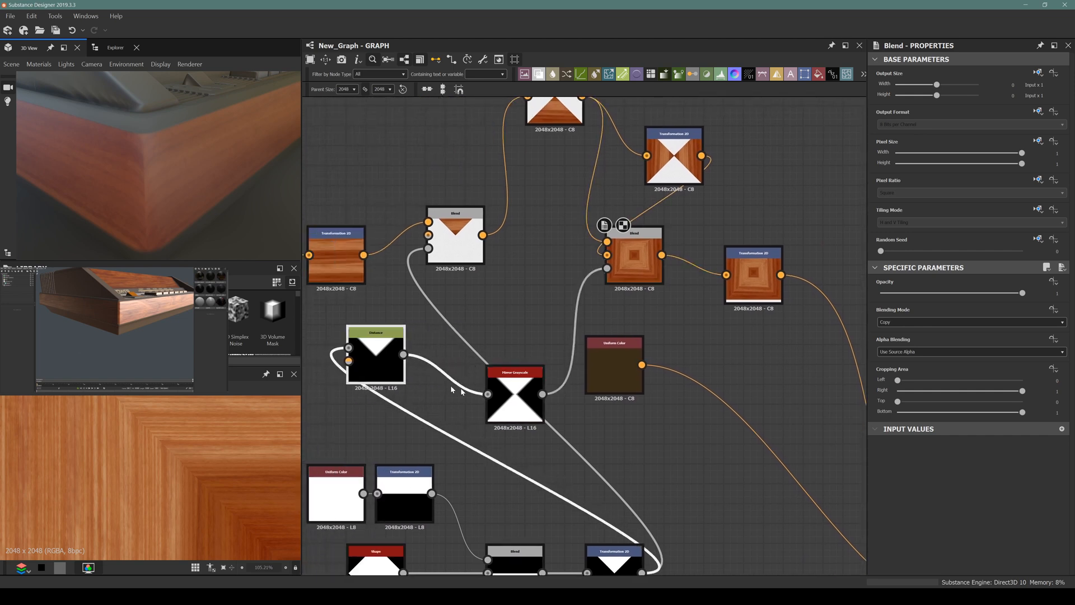
{"action": "left_click_drag", "start_coordinate": [512, 402], "coordinate": [492, 402]}
{"action": "middle_click_drag", "start_coordinate": [382, 371], "coordinate": [348, 354]}
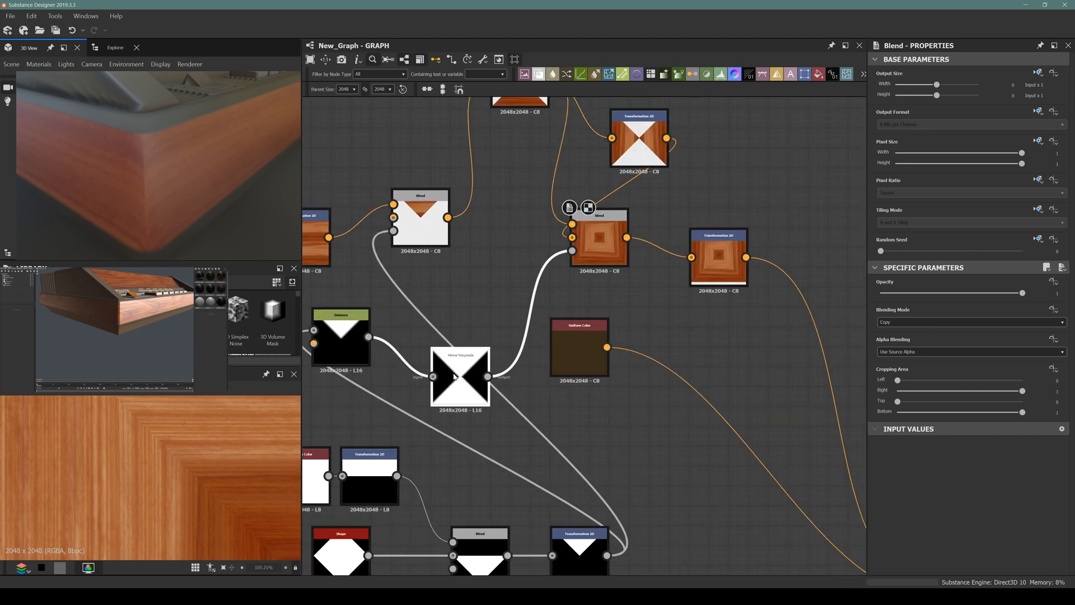
Step: Replace the Distance node with a Blur HQ Grayscale before the mirror, with intensity about 2.52 and quality 1
{"action": "left_click", "coordinate": [339, 341]}
{"action": "key", "text": "Delete"}
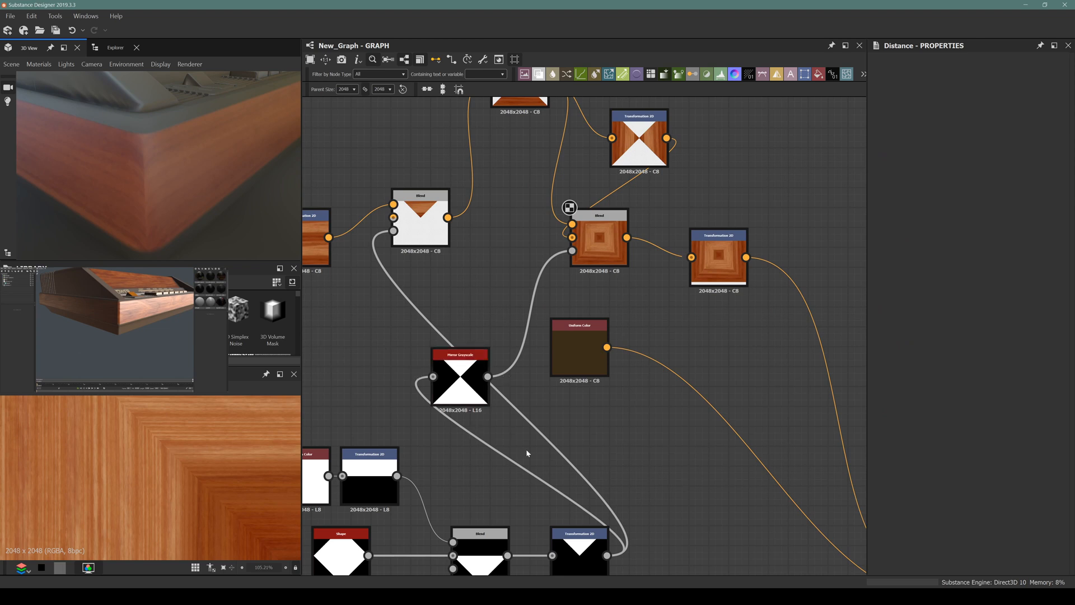
{"action": "left_click", "coordinate": [502, 462]}
{"action": "key", "text": "space"}
{"action": "type", "text": "blur"}
{"action": "key", "text": "Down"}
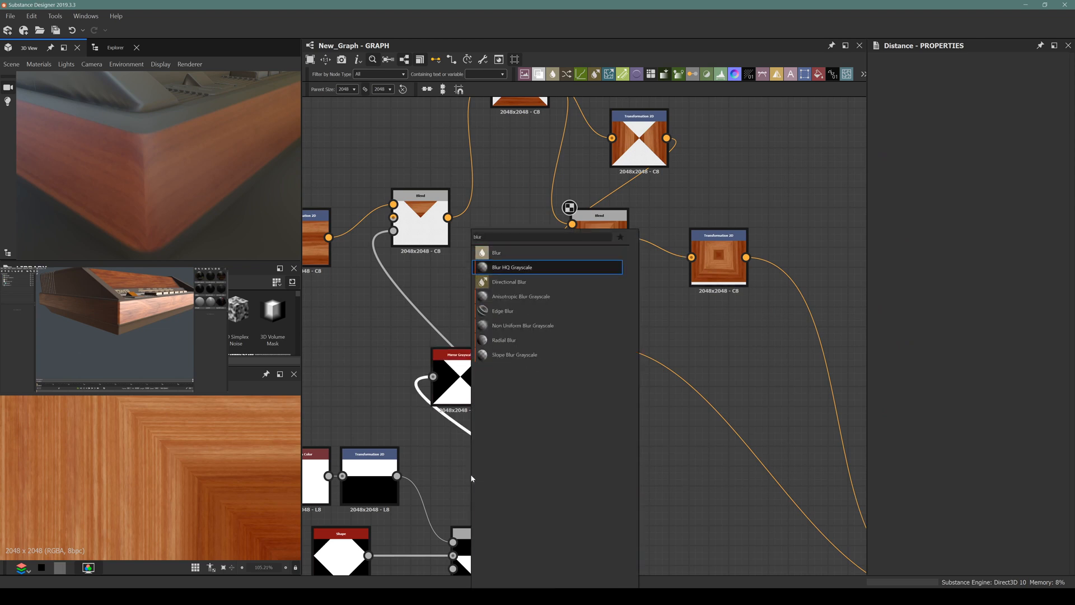
{"action": "key", "text": "Return"}
{"action": "left_click_drag", "start_coordinate": [456, 361], "coordinate": [397, 337]}
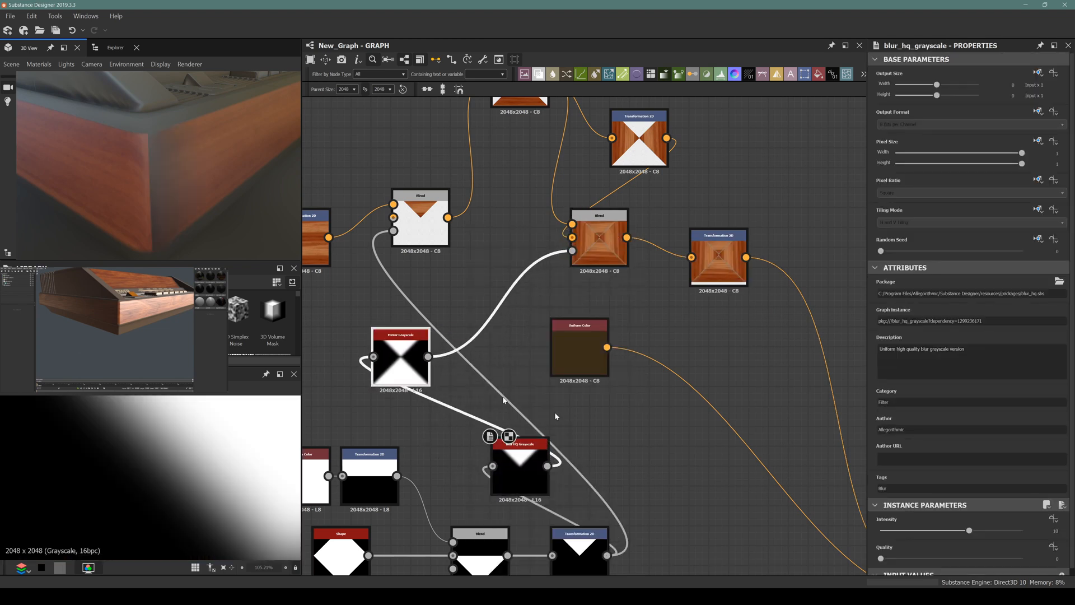
{"action": "left_click_drag", "start_coordinate": [881, 530], "coordinate": [904, 534]}
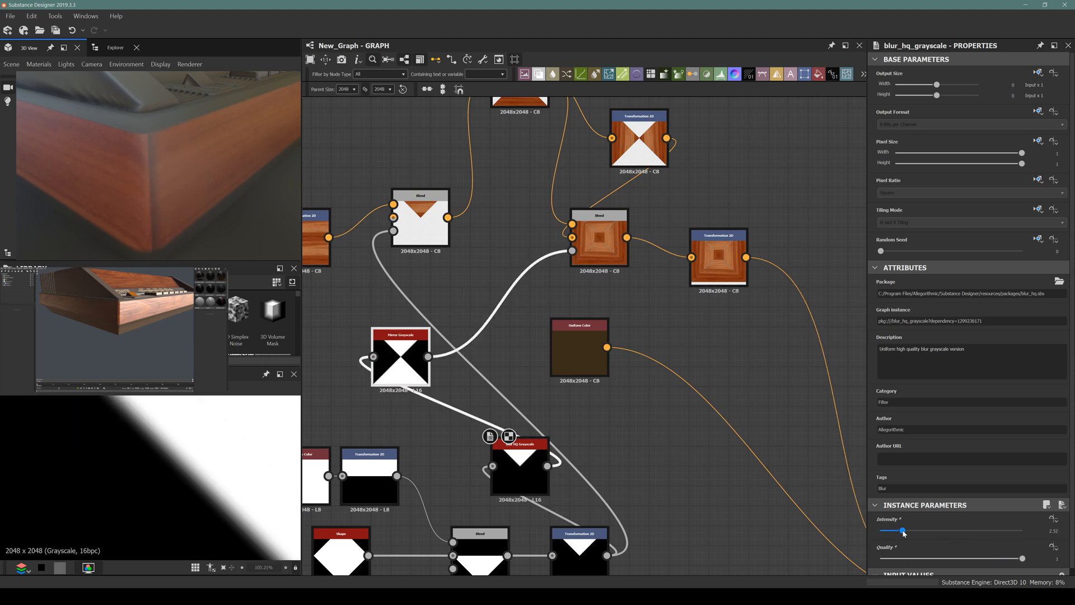
Step: Delete the Mirror Grayscale and Blur HQ Grayscale nodes from the mask chain
{"action": "middle_click_drag", "start_coordinate": [548, 365], "coordinate": [540, 308]}
{"action": "left_click", "coordinate": [392, 303]}
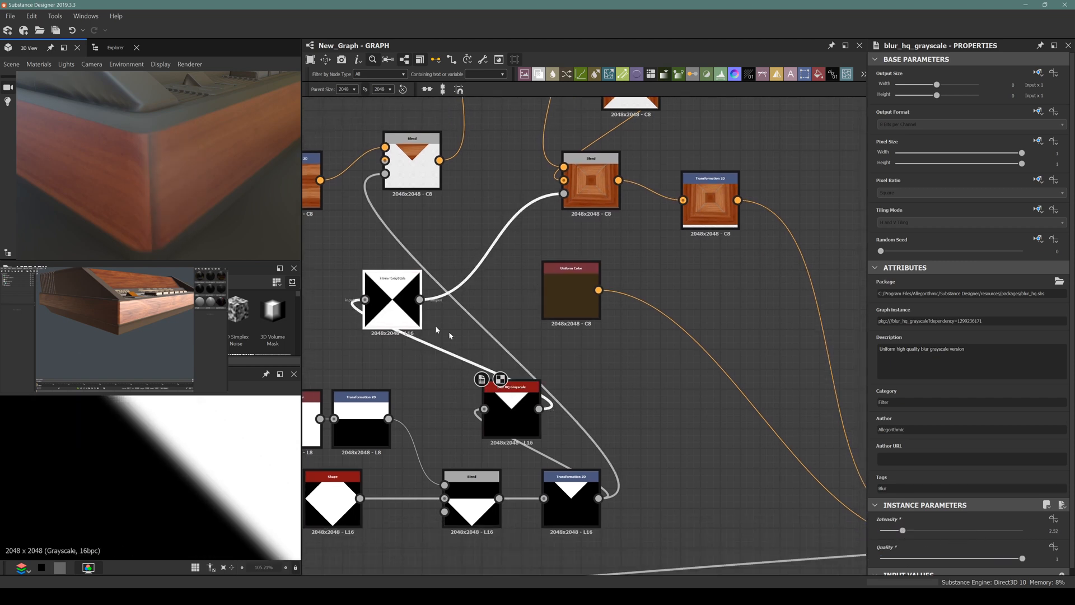
{"action": "key", "text": "Delete"}
{"action": "left_click", "coordinate": [513, 420]}
{"action": "key", "text": "Delete"}
Step: Move the dark brown Uniform Color node further aside, below the final wood Transformation 2D
{"action": "scroll", "coordinate": [570, 285], "scroll_direction": "down", "scroll_amount": 2}
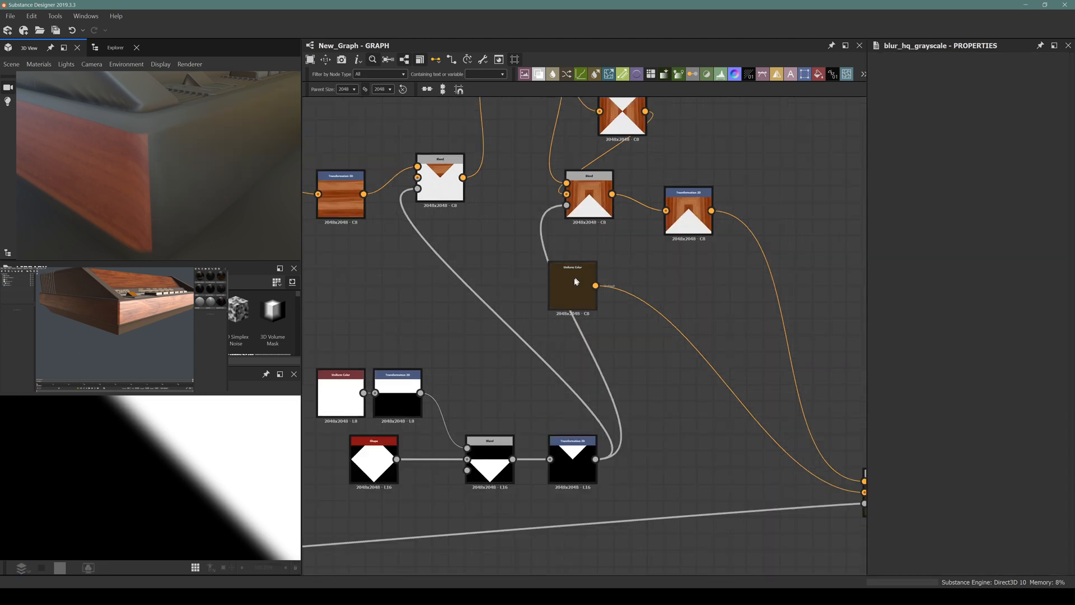
{"action": "left_click_drag", "start_coordinate": [570, 284], "coordinate": [654, 290]}
{"action": "scroll", "coordinate": [580, 270], "scroll_direction": "down", "scroll_amount": 3}
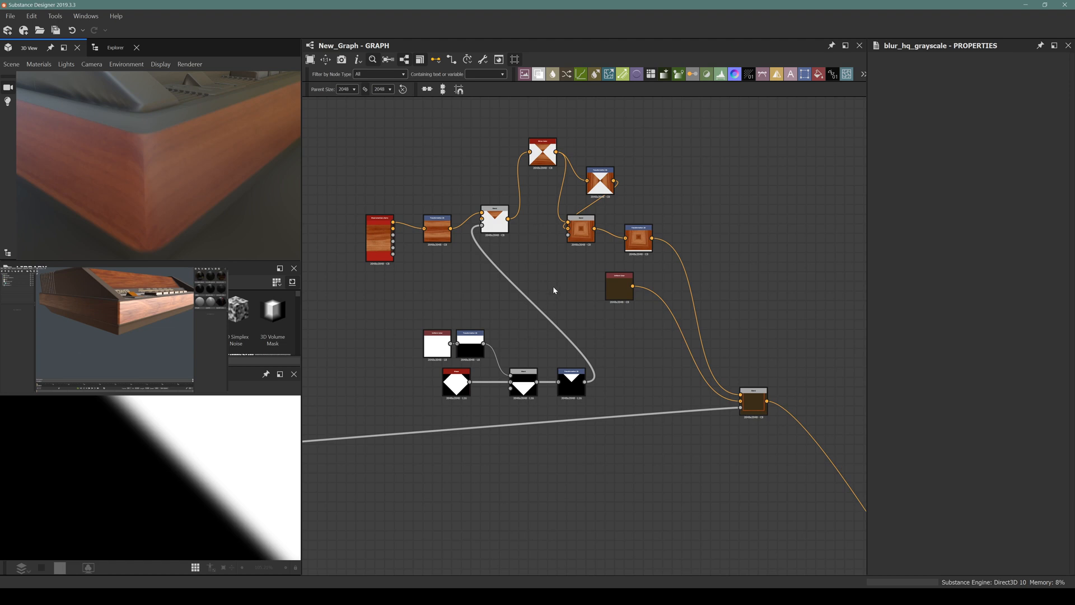
Step: Examine the wood band and its corner seams from several sides of the console in the 3D view
{"action": "scroll", "coordinate": [552, 286], "scroll_direction": "down", "scroll_amount": 3}
{"action": "scroll", "coordinate": [104, 103], "scroll_direction": "down", "scroll_amount": 5}
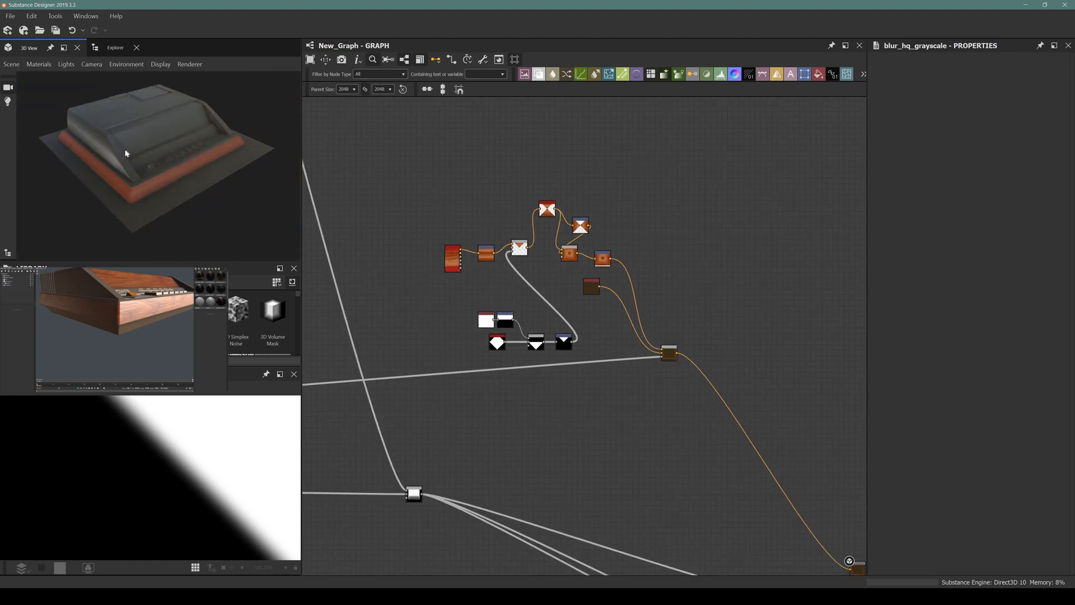
{"action": "scroll", "coordinate": [126, 153], "scroll_direction": "up", "scroll_amount": 5}
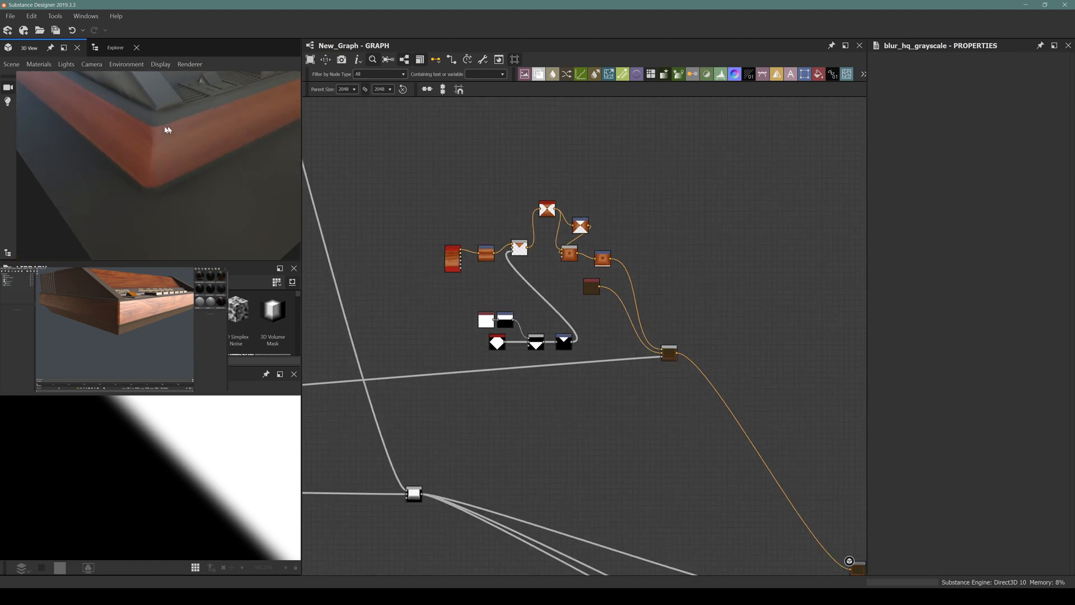
{"action": "left_click_drag", "start_coordinate": [166, 128], "coordinate": [64, 84]}
{"action": "scroll", "coordinate": [134, 171], "scroll_direction": "down", "scroll_amount": 4}
{"action": "middle_click_drag", "start_coordinate": [65, 84], "coordinate": [104, 195]}
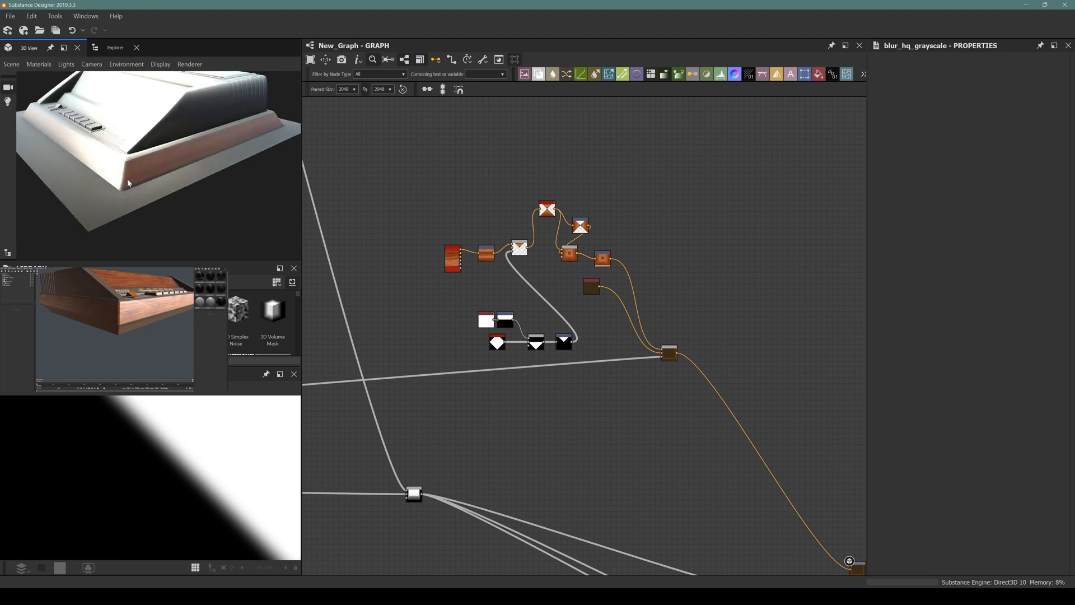
{"action": "scroll", "coordinate": [126, 180], "scroll_direction": "up", "scroll_amount": 5}
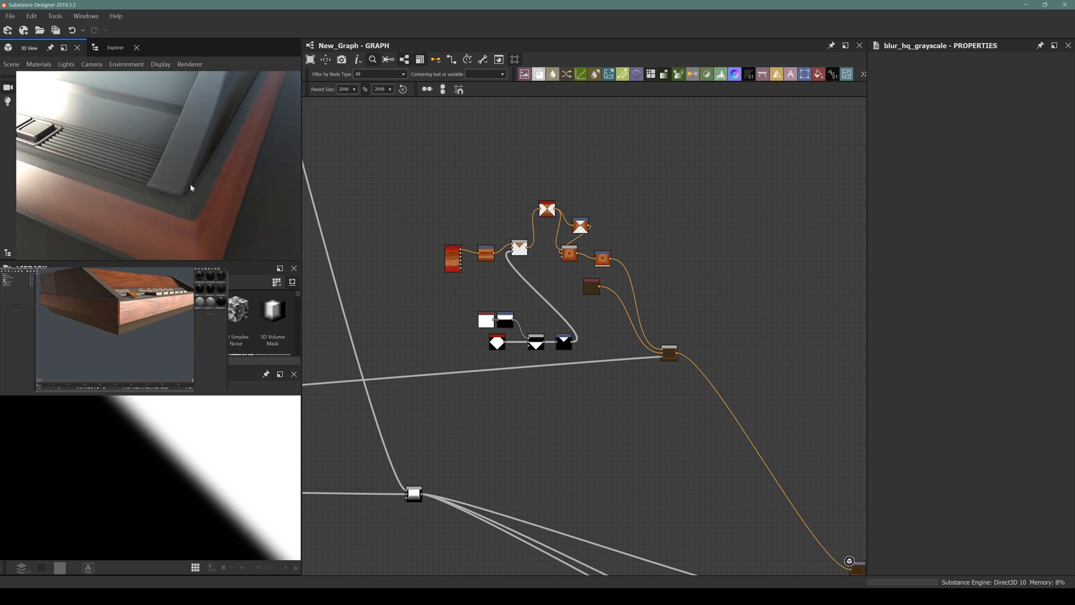
{"action": "scroll", "coordinate": [190, 187], "scroll_direction": "down", "scroll_amount": 2}
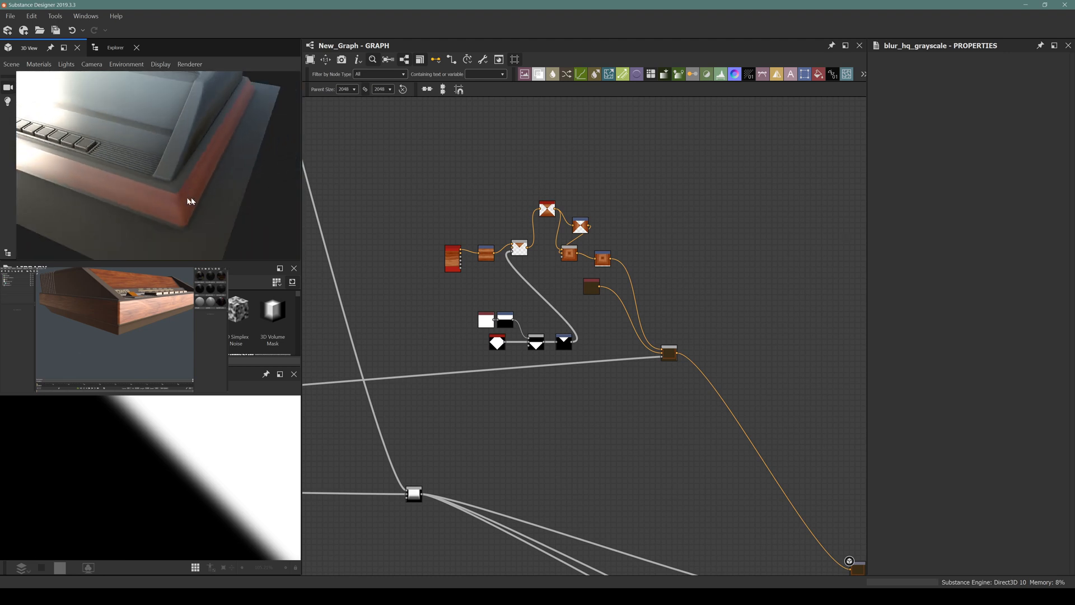
{"action": "mouse_move", "coordinate": [157, 192]}
{"action": "left_mouse_down"}
{"action": "mouse_move", "coordinate": [223, 182]}
{"action": "mouse_move", "coordinate": [218, 149]}
{"action": "mouse_move", "coordinate": [55, 143]}
{"action": "mouse_move", "coordinate": [145, 191]}
{"action": "left_mouse_up"}
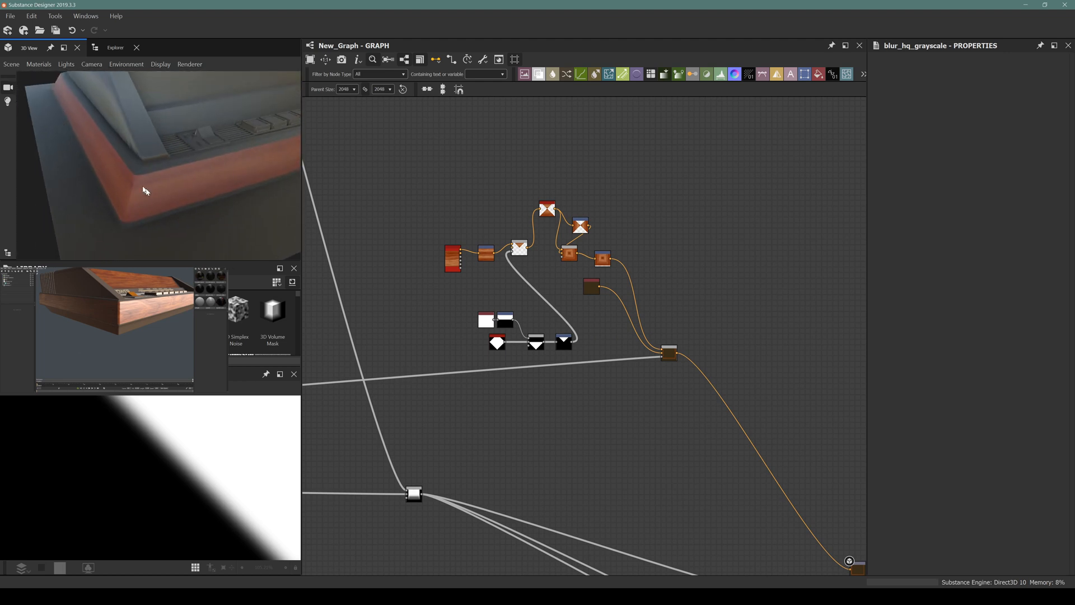
{"action": "scroll", "coordinate": [138, 178], "scroll_direction": "up", "scroll_amount": 3}
{"action": "mouse_move", "coordinate": [173, 215]}
{"action": "middle_mouse_down"}
{"action": "mouse_move", "coordinate": [156, 91]}
{"action": "mouse_move", "coordinate": [183, 209]}
{"action": "middle_mouse_up"}
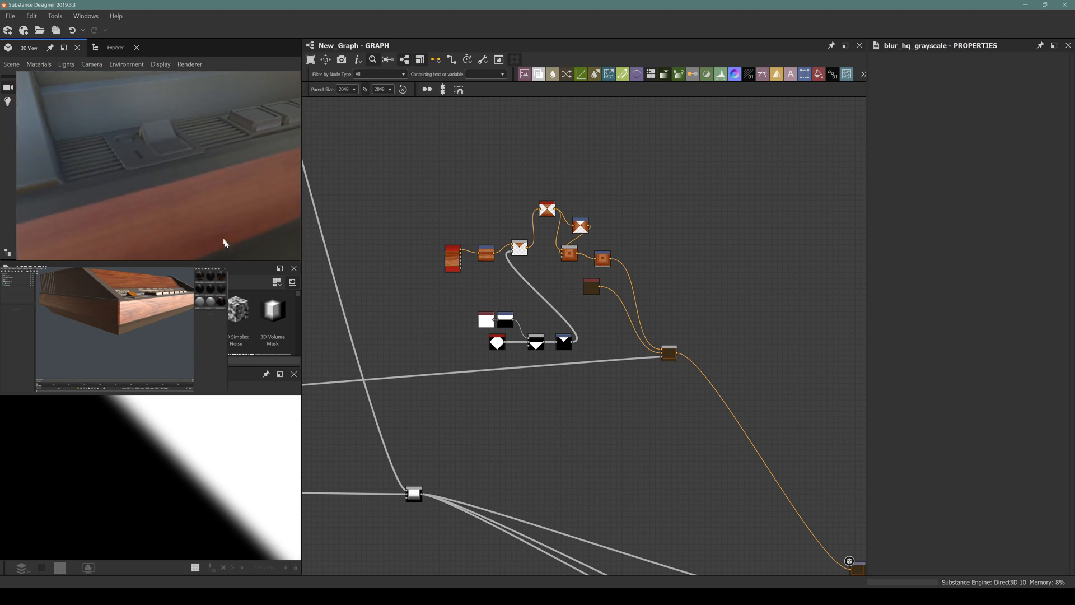
{"action": "left_click_drag", "start_coordinate": [225, 242], "coordinate": [207, 205]}
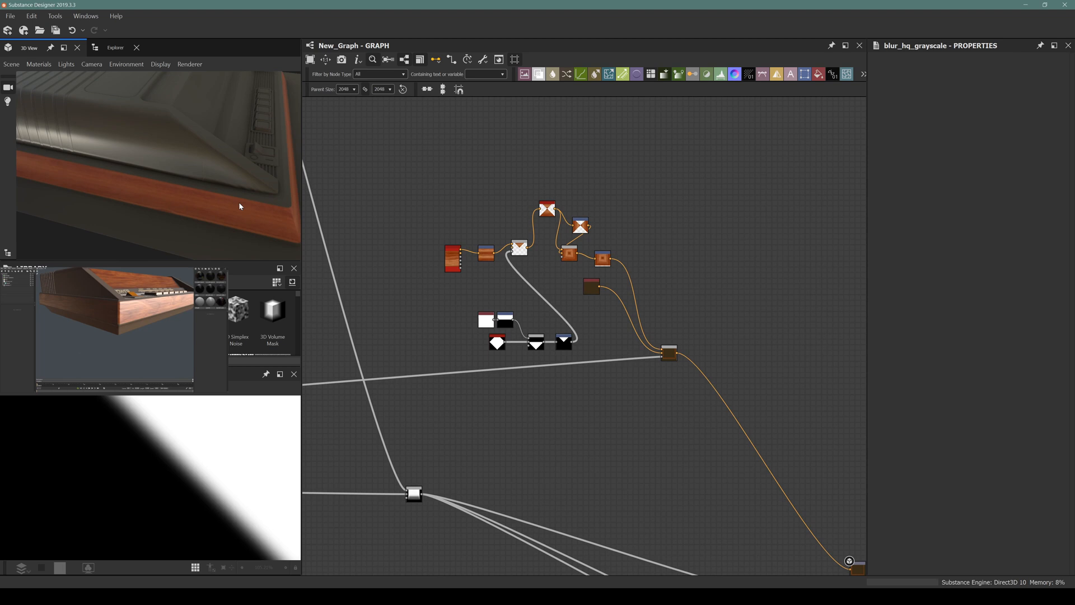
{"action": "mouse_move", "coordinate": [202, 193]}
{"action": "left_mouse_down"}
{"action": "mouse_move", "coordinate": [179, 233]}
{"action": "mouse_move", "coordinate": [192, 186]}
{"action": "left_mouse_up"}
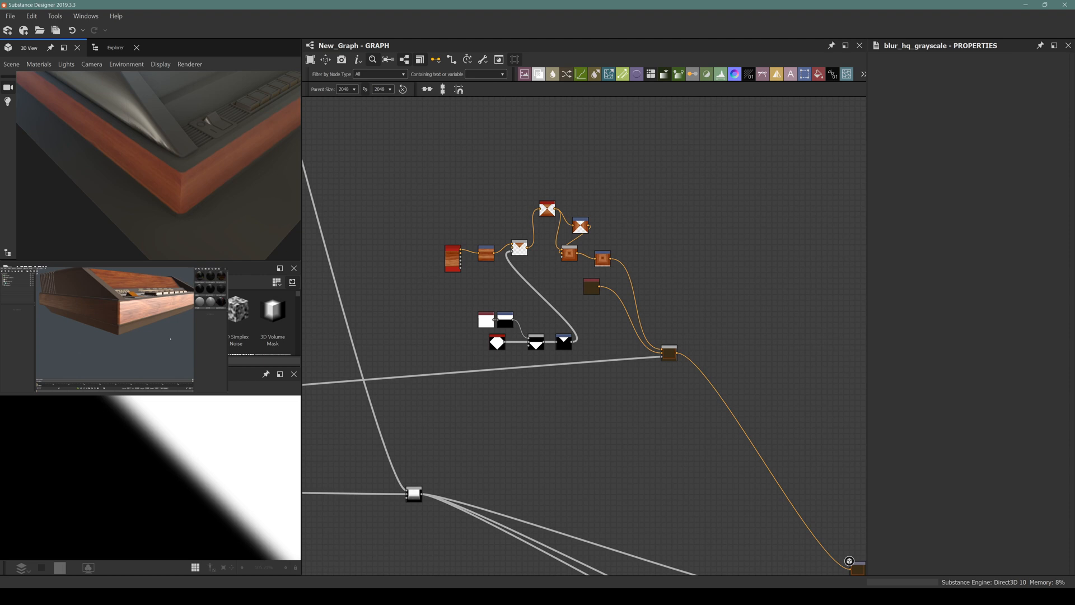
{"action": "scroll", "coordinate": [644, 290], "scroll_direction": "up", "scroll_amount": 4}
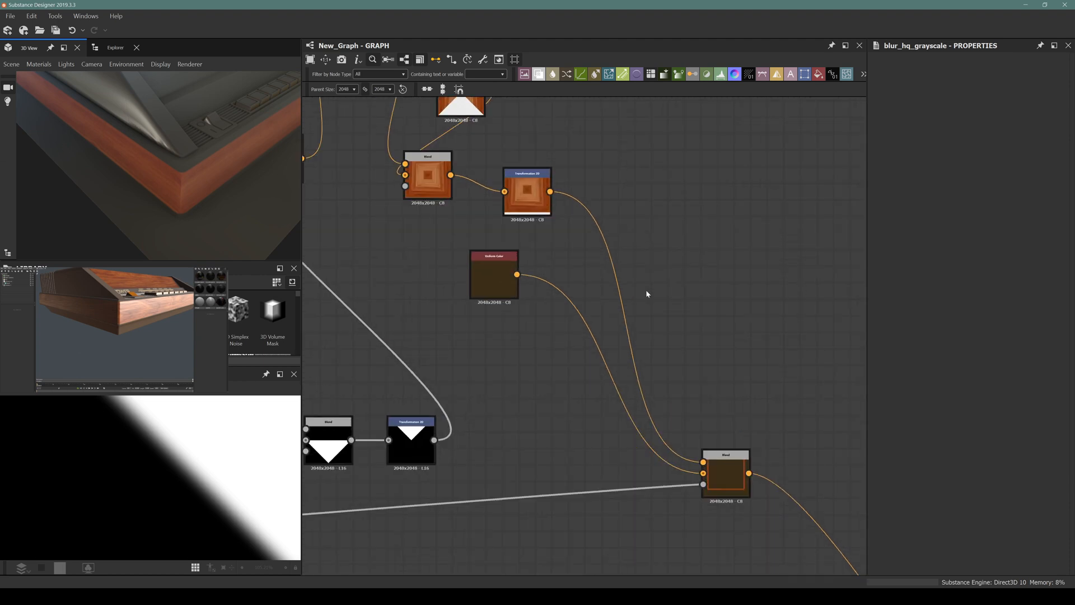
{"action": "scroll", "coordinate": [646, 290], "scroll_direction": "down", "scroll_amount": 6}
{"action": "middle_click_drag", "start_coordinate": [530, 284], "coordinate": [555, 320]}
{"action": "left_click_drag", "start_coordinate": [603, 231], "coordinate": [723, 394]}
{"action": "left_click_drag", "start_coordinate": [577, 256], "coordinate": [688, 388]}
{"action": "left_click", "coordinate": [692, 364]}
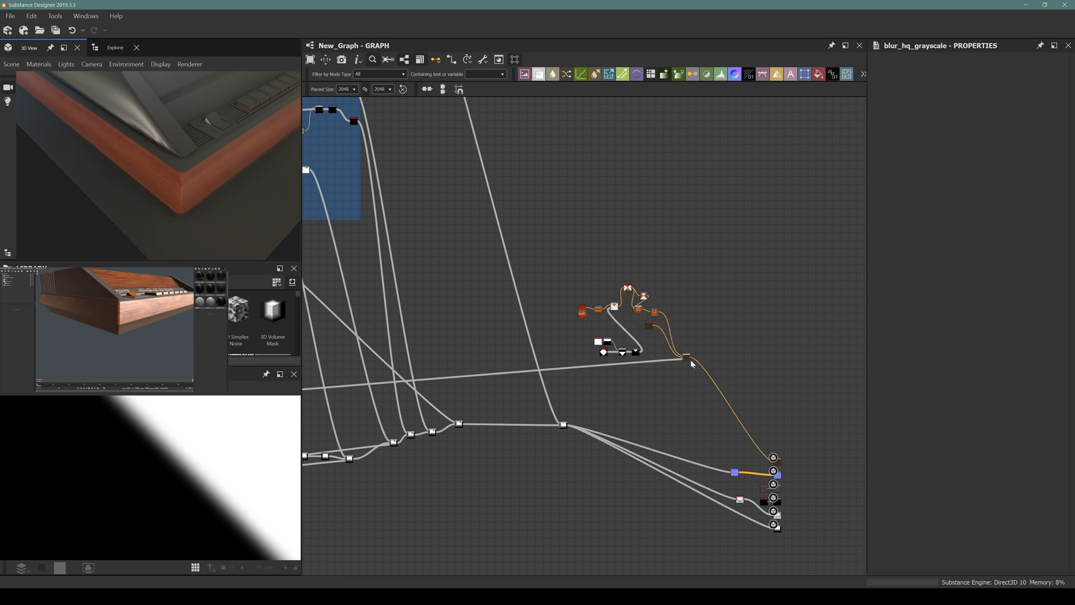
Step: Spread out the wood color nodes, moving the wood source and its Transformation 2D further up from the triangle mask chain
{"action": "left_click_drag", "start_coordinate": [579, 234], "coordinate": [683, 352]}
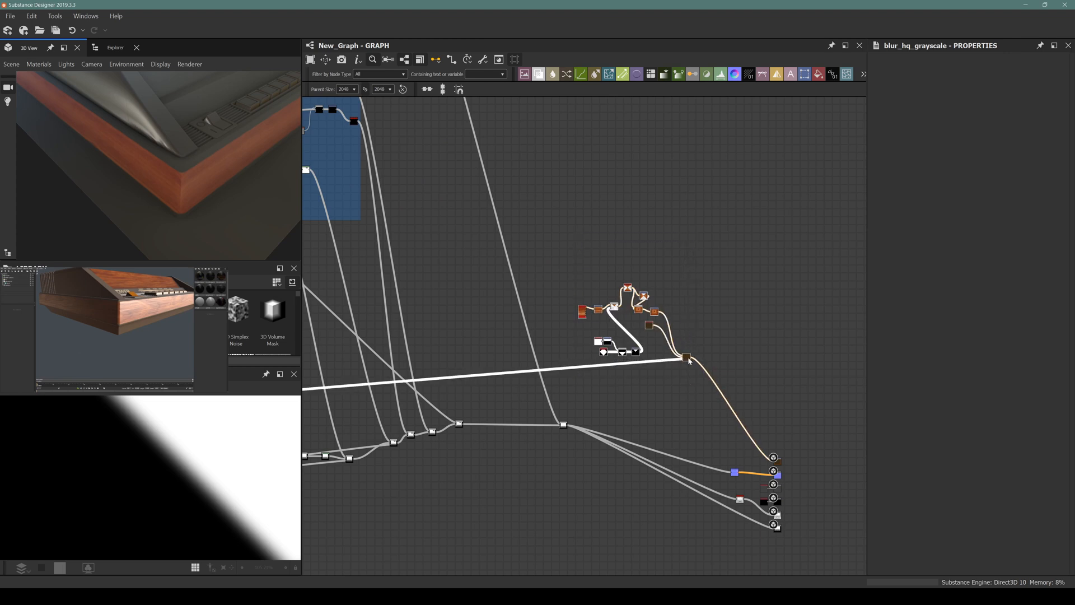
{"action": "left_click", "coordinate": [521, 209]}
{"action": "scroll", "coordinate": [593, 250], "scroll_direction": "up", "scroll_amount": 3}
{"action": "mouse_move", "coordinate": [560, 237]}
{"action": "left_mouse_down"}
{"action": "mouse_move", "coordinate": [658, 295]}
{"action": "mouse_move", "coordinate": [553, 244]}
{"action": "mouse_move", "coordinate": [577, 229]}
{"action": "left_mouse_up"}
{"action": "left_click_drag", "start_coordinate": [545, 157], "coordinate": [569, 136]}
{"action": "scroll", "coordinate": [174, 159], "scroll_direction": "down", "scroll_amount": 3}
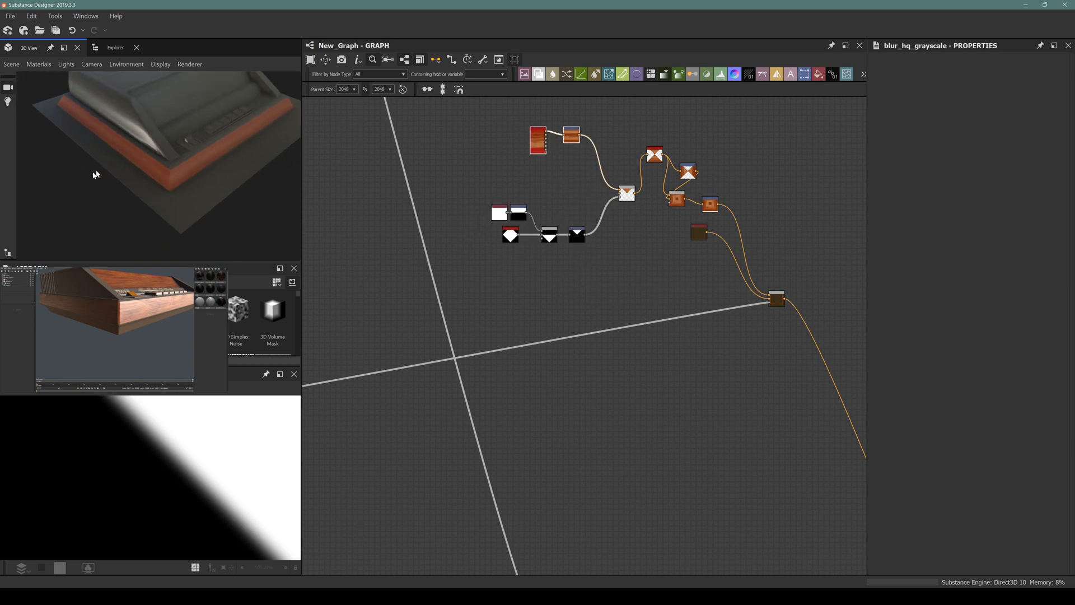
Step: Examine the console's front panel and buttons in the 3D view and compare them with the reference render
{"action": "left_click_drag", "start_coordinate": [96, 174], "coordinate": [75, 211]}
{"action": "scroll", "coordinate": [223, 163], "scroll_direction": "up", "scroll_amount": 3}
{"action": "middle_click_drag", "start_coordinate": [173, 207], "coordinate": [164, 169]}
{"action": "left_click_drag", "start_coordinate": [164, 170], "coordinate": [129, 156]}
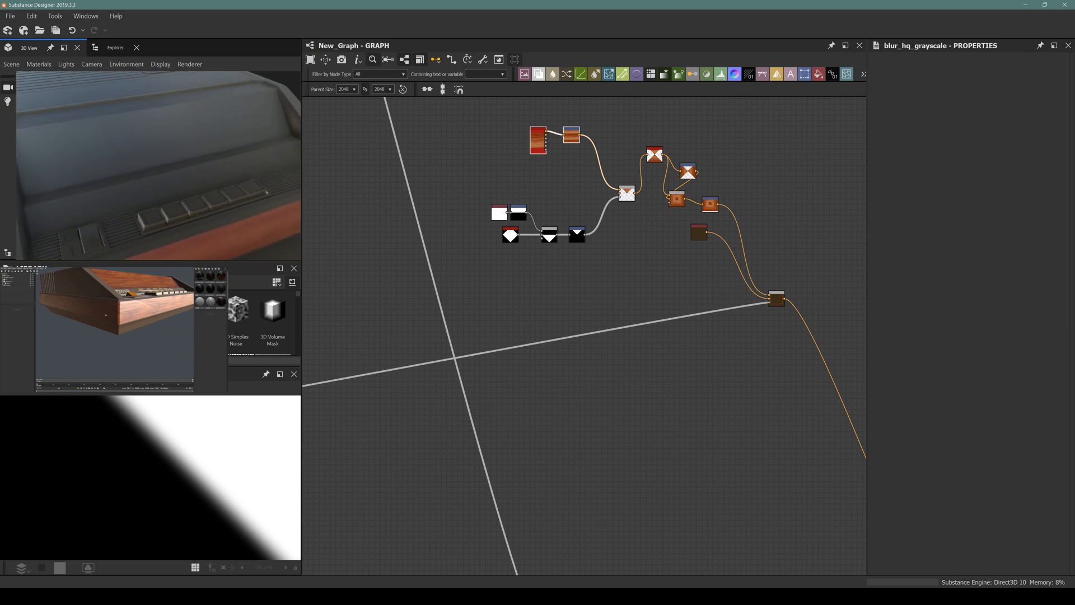
{"action": "left_click", "coordinate": [118, 319]}
{"action": "left_click_drag", "start_coordinate": [118, 318], "coordinate": [139, 317], "text": "alt"}
{"action": "scroll", "coordinate": [140, 317], "scroll_direction": "up", "scroll_amount": 3}
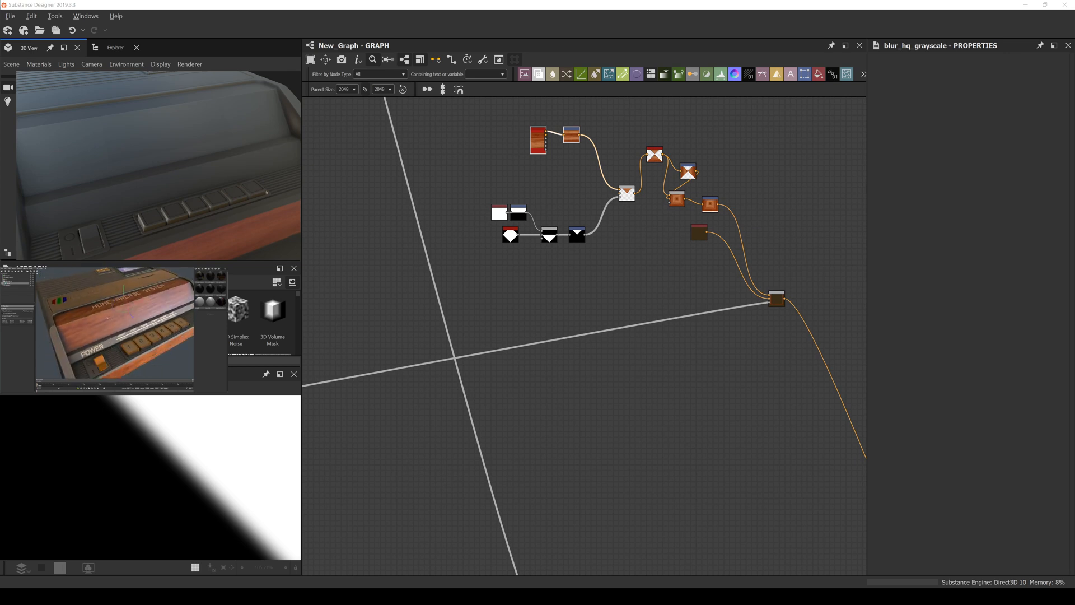
{"action": "scroll", "coordinate": [610, 226], "scroll_direction": "down", "scroll_amount": 3}
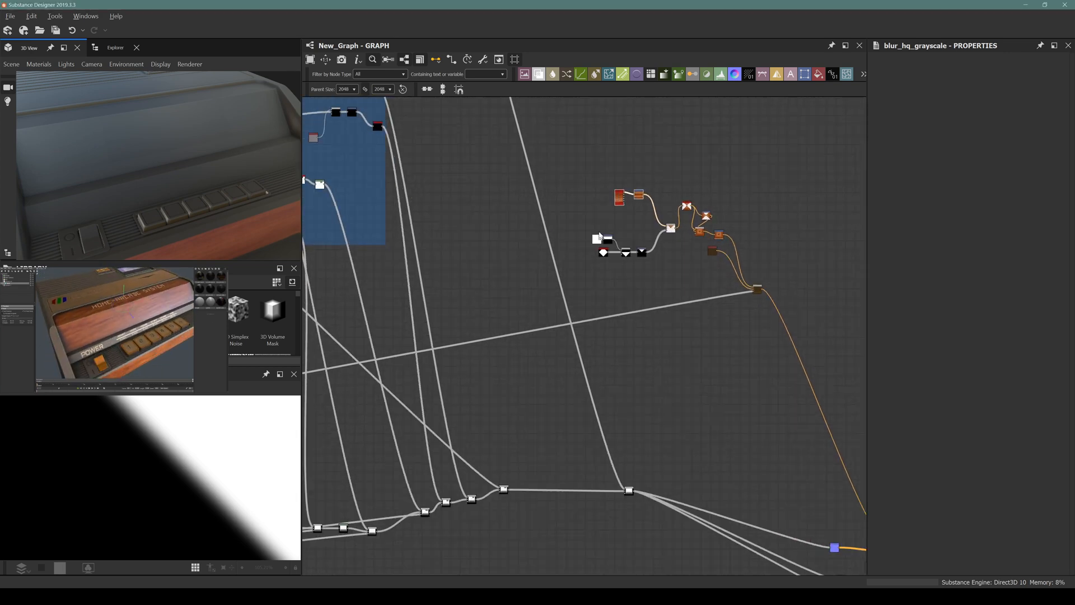
Step: Move the dark brown Uniform Color node further away from the wood nodes and the final Blend
{"action": "left_click_drag", "start_coordinate": [581, 133], "coordinate": [738, 192]}
{"action": "left_click", "coordinate": [678, 166]}
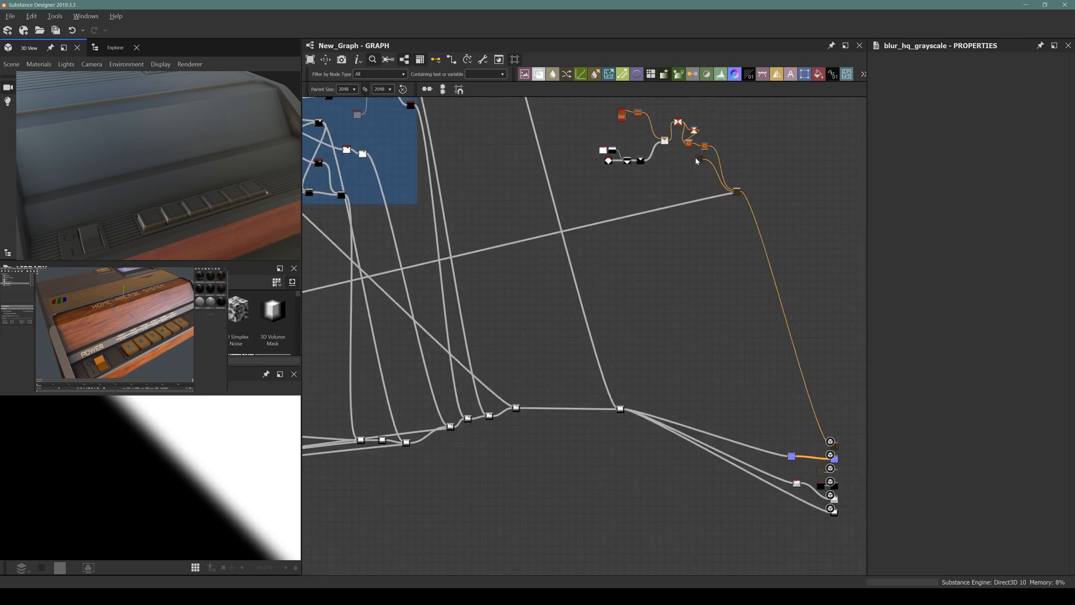
{"action": "left_click_drag", "start_coordinate": [697, 161], "coordinate": [665, 177]}
{"action": "middle_click_drag", "start_coordinate": [536, 221], "coordinate": [601, 267]}
{"action": "scroll", "coordinate": [823, 246], "scroll_direction": "up", "scroll_amount": 3}
{"action": "middle_click_drag", "start_coordinate": [823, 247], "coordinate": [653, 304]}
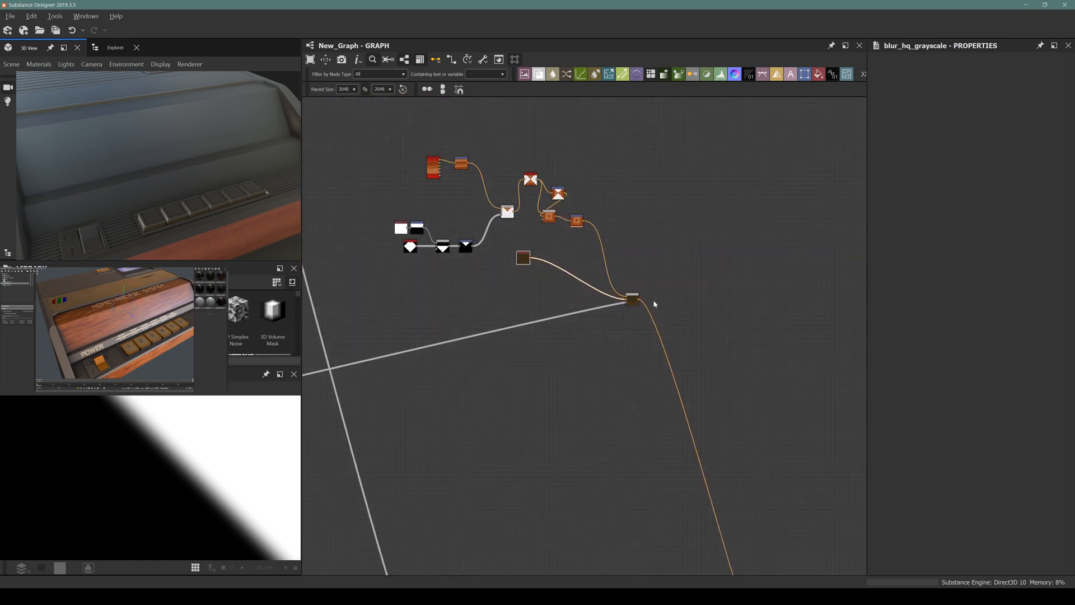
Step: Extend the Base Case shape frame upward so it encloses the band mask node above it
{"action": "scroll", "coordinate": [546, 254], "scroll_direction": "down", "scroll_amount": 5}
{"action": "middle_click_drag", "start_coordinate": [447, 264], "coordinate": [646, 276]}
{"action": "middle_click_drag", "start_coordinate": [362, 349], "coordinate": [636, 263]}
{"action": "middle_click_drag", "start_coordinate": [496, 340], "coordinate": [597, 288]}
{"action": "scroll", "coordinate": [504, 345], "scroll_direction": "up", "scroll_amount": 3}
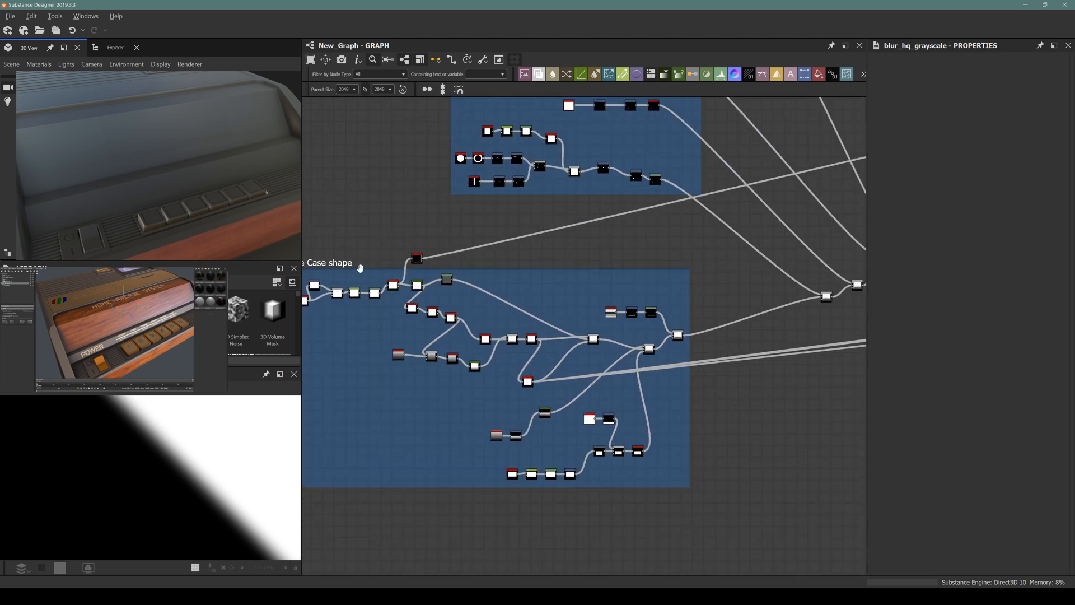
{"action": "scroll", "coordinate": [356, 273], "scroll_direction": "up", "scroll_amount": 3}
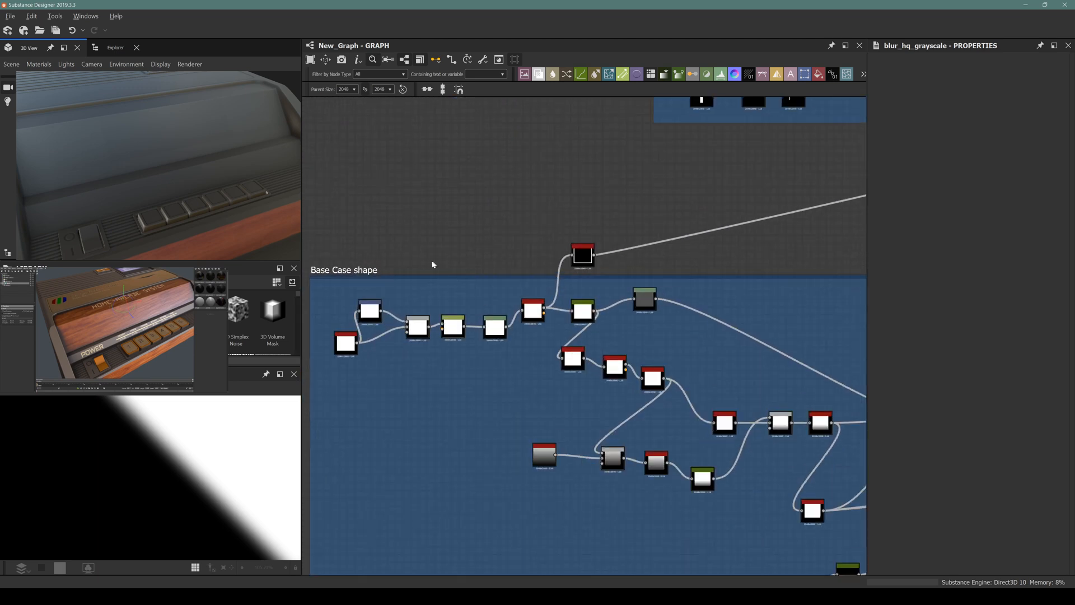
{"action": "left_click", "coordinate": [369, 265]}
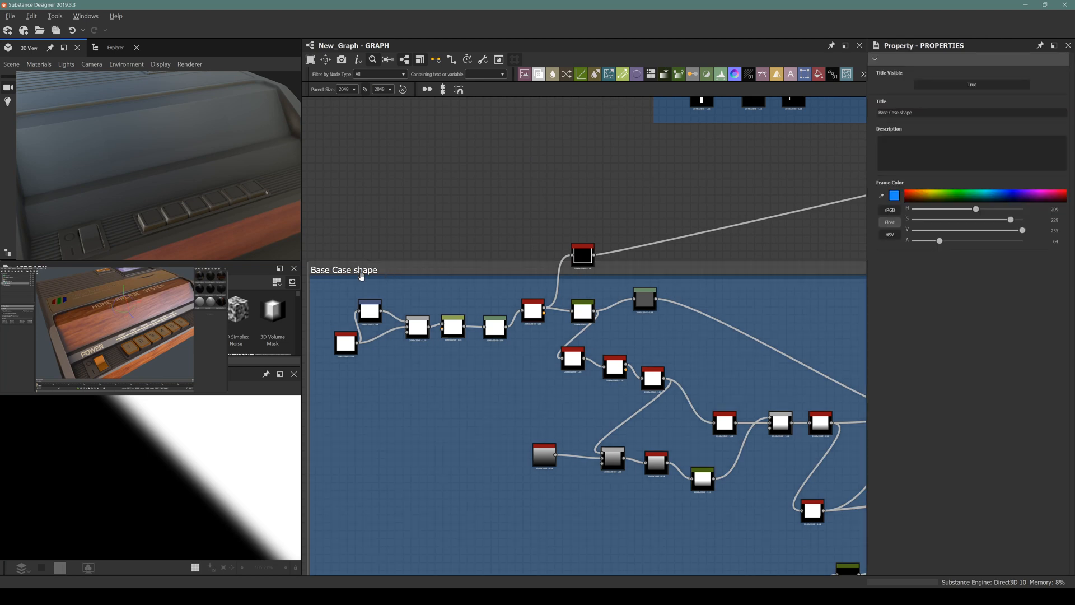
{"action": "left_click_drag", "start_coordinate": [365, 276], "coordinate": [391, 227]}
{"action": "scroll", "coordinate": [391, 228], "scroll_direction": "down", "scroll_amount": 3}
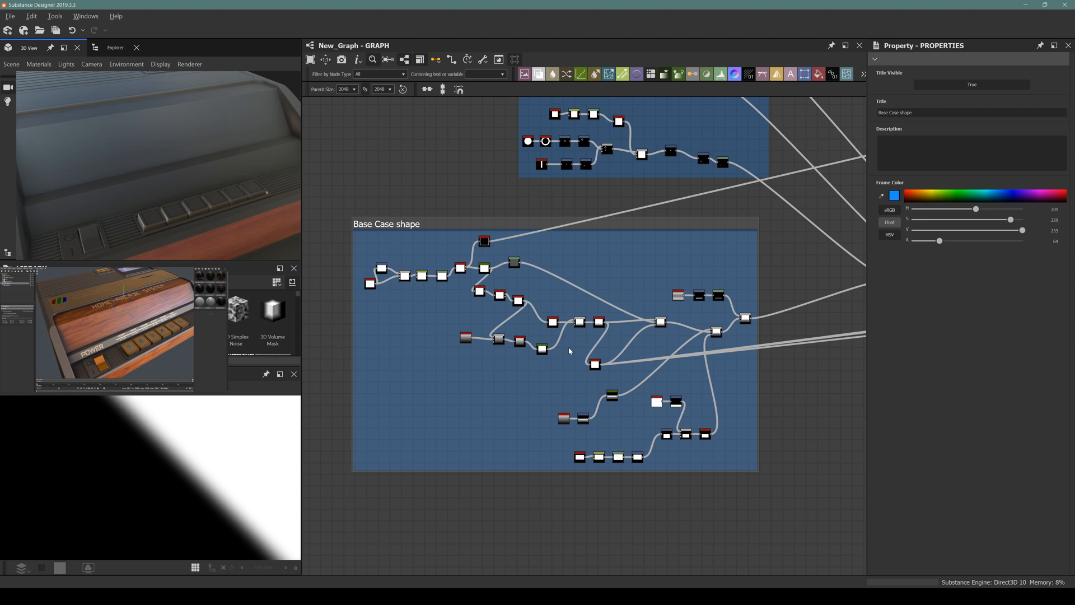
Step: Preview the final Blend and the stripe Levels nodes in the Base Case shape frame
{"action": "scroll", "coordinate": [570, 351], "scroll_direction": "up", "scroll_amount": 5}
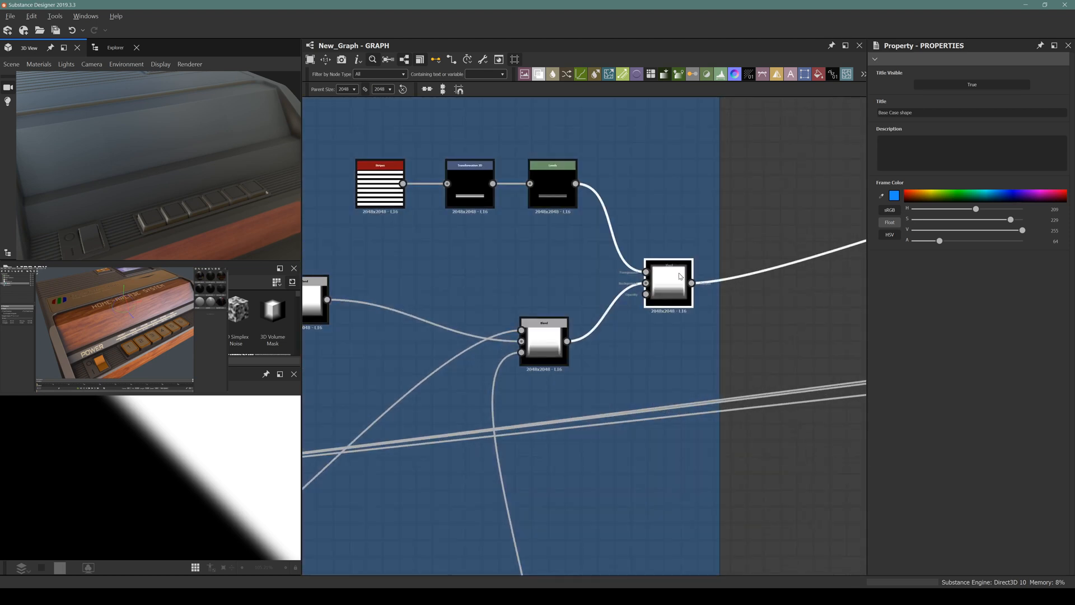
{"action": "left_click", "coordinate": [679, 276]}
{"action": "middle_click_drag", "start_coordinate": [482, 377], "coordinate": [596, 306]}
{"action": "middle_click_drag", "start_coordinate": [499, 362], "coordinate": [653, 218]}
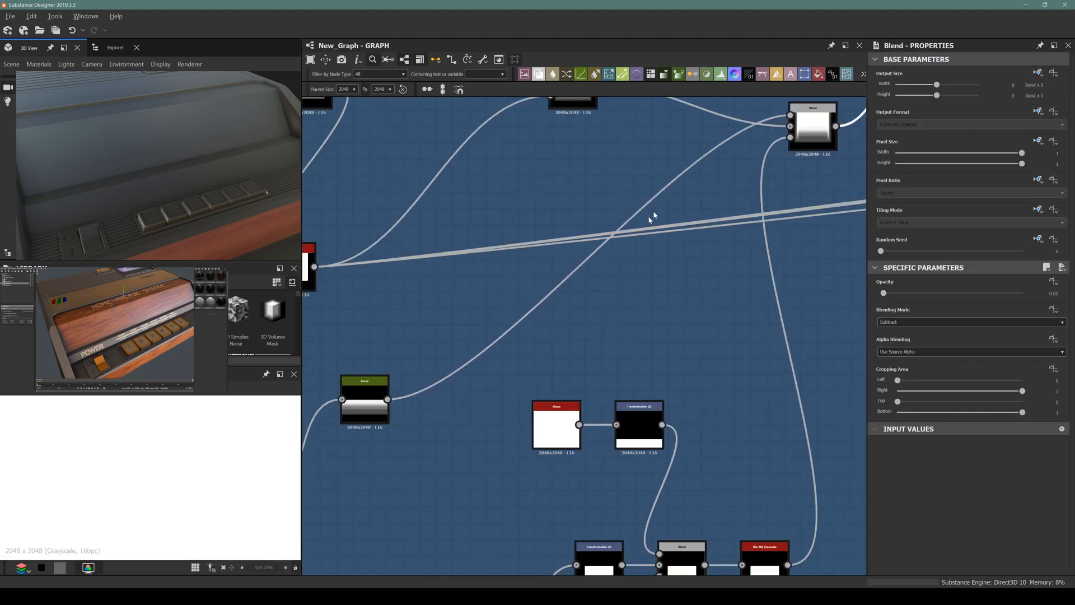
{"action": "scroll", "coordinate": [598, 303], "scroll_direction": "down", "scroll_amount": 5}
{"action": "scroll", "coordinate": [642, 402], "scroll_direction": "up", "scroll_amount": 1}
{"action": "middle_click_drag", "start_coordinate": [649, 263], "coordinate": [563, 414]}
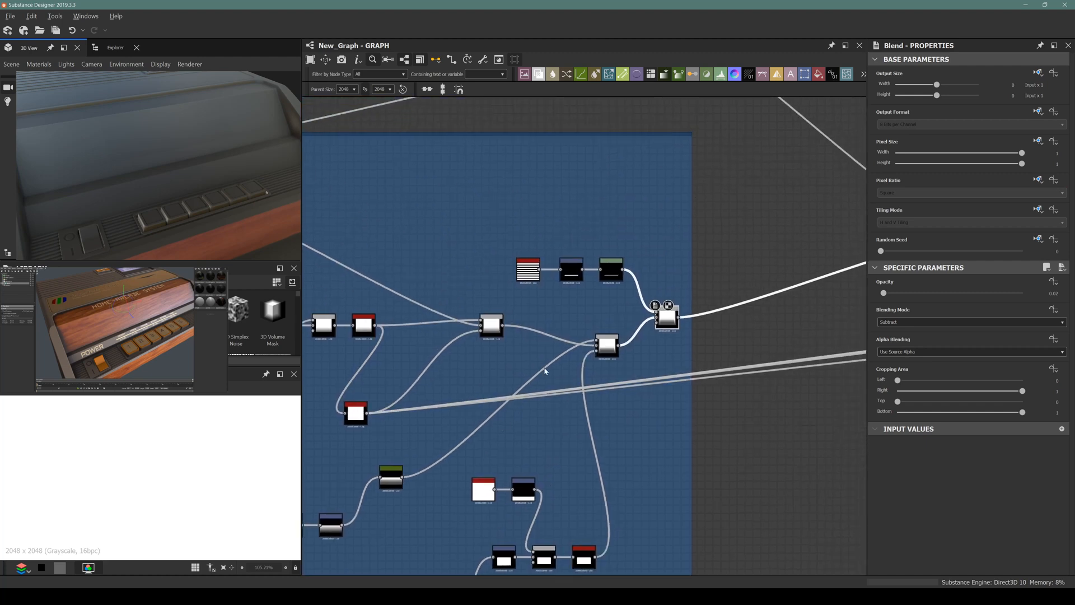
{"action": "left_click", "coordinate": [611, 271]}
{"action": "scroll", "coordinate": [495, 400], "scroll_direction": "down", "scroll_amount": 3}
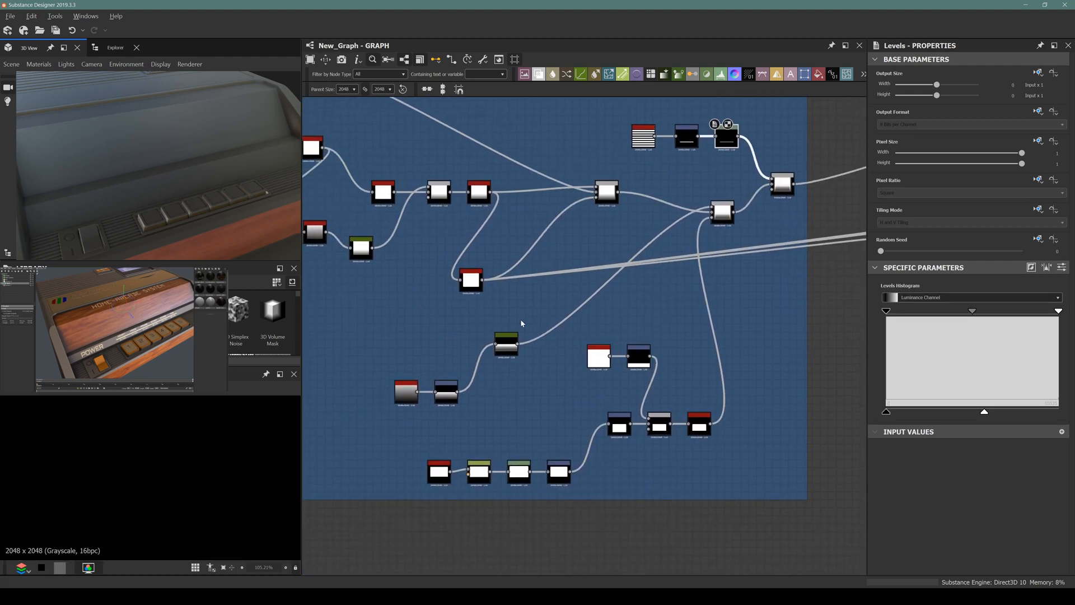
Step: Preview the Curve node and inspect the gradient and rounded shape chains feeding the case shape
{"action": "scroll", "coordinate": [507, 342], "scroll_direction": "up", "scroll_amount": 4}
{"action": "left_click", "coordinate": [495, 362]}
{"action": "key", "text": "f"}
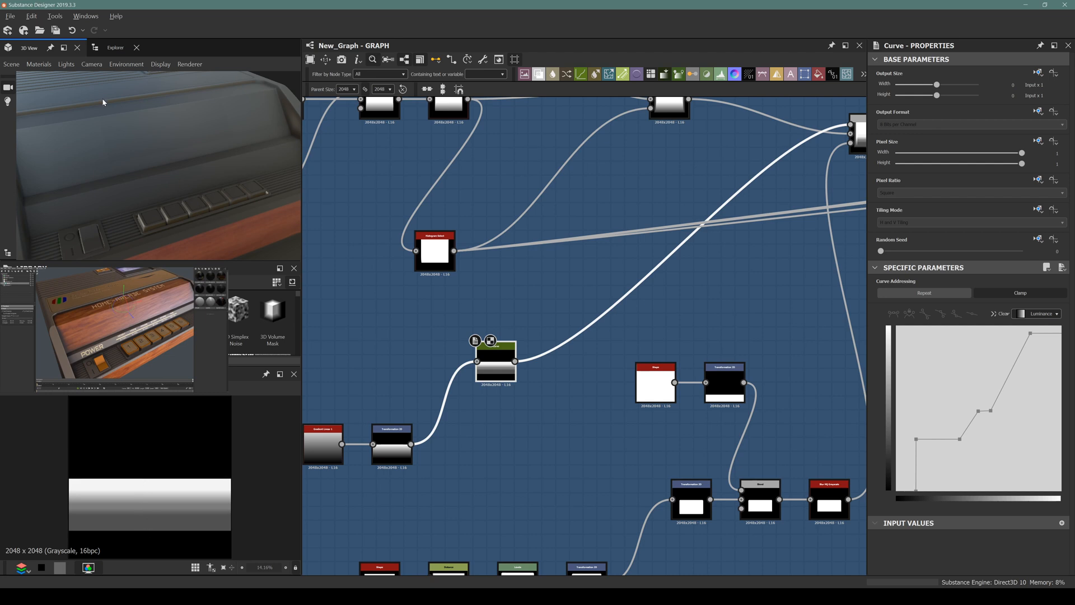
{"action": "middle_click_drag", "start_coordinate": [647, 350], "coordinate": [549, 273]}
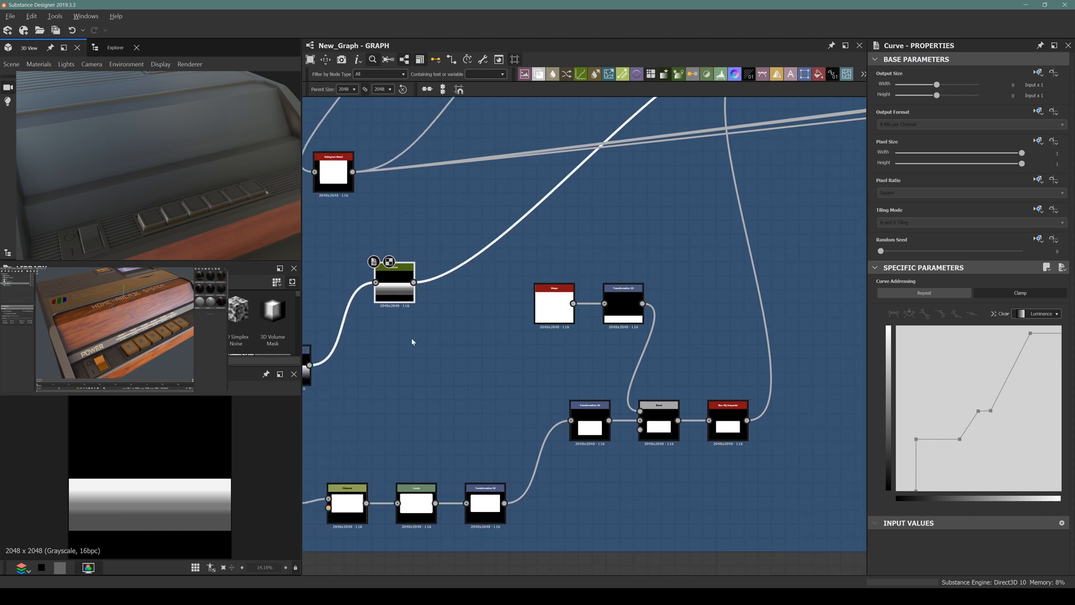
{"action": "middle_click_drag", "start_coordinate": [391, 322], "coordinate": [541, 269]}
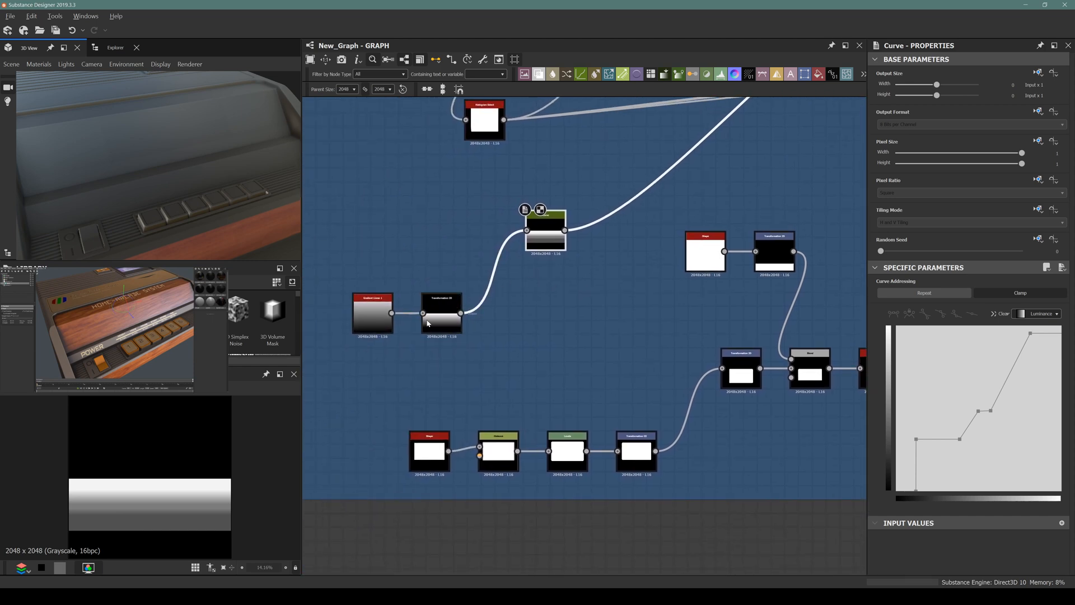
{"action": "scroll", "coordinate": [437, 325], "scroll_direction": "up", "scroll_amount": 2}
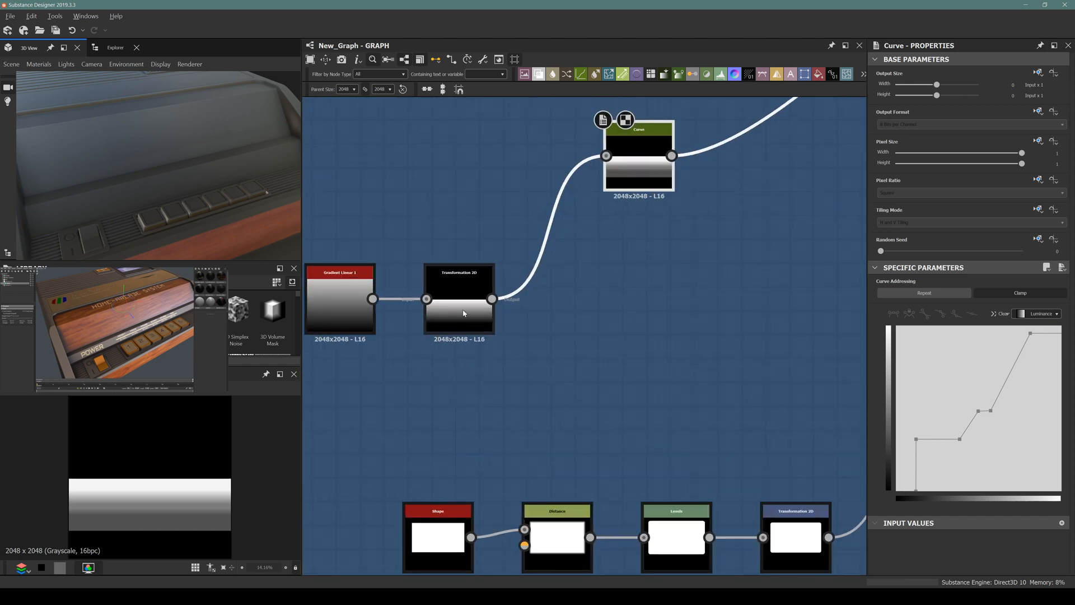
{"action": "left_click_drag", "start_coordinate": [633, 163], "coordinate": [629, 164]}
{"action": "scroll", "coordinate": [417, 308], "scroll_direction": "down", "scroll_amount": 5}
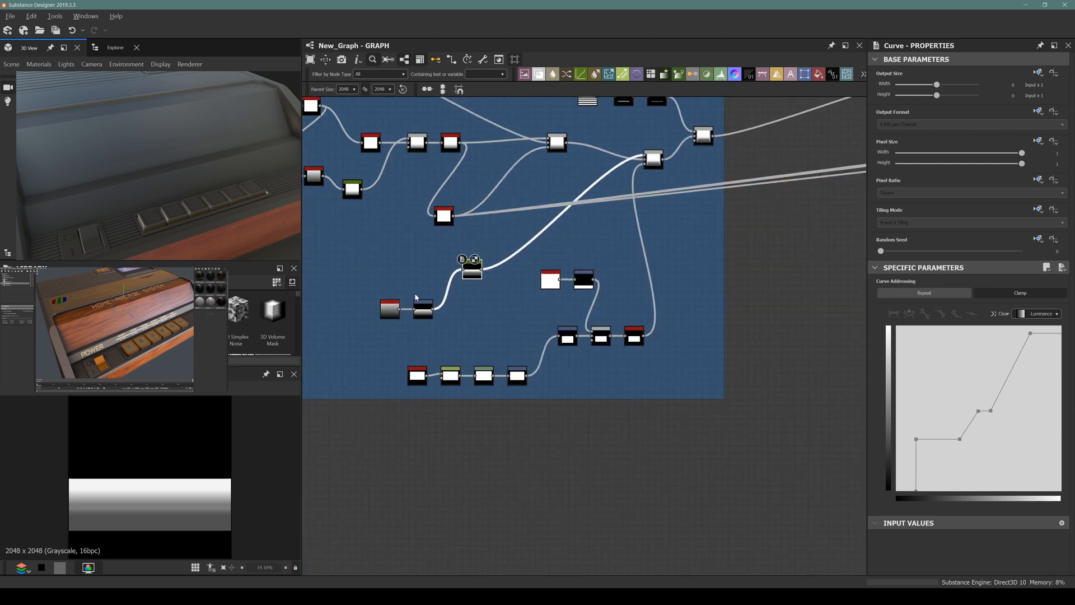
Step: Add a Blend node outside the Base Case shape frame and connect the blurred rounded-rectangle mask to its opacity
{"action": "double_click", "coordinate": [632, 338]}
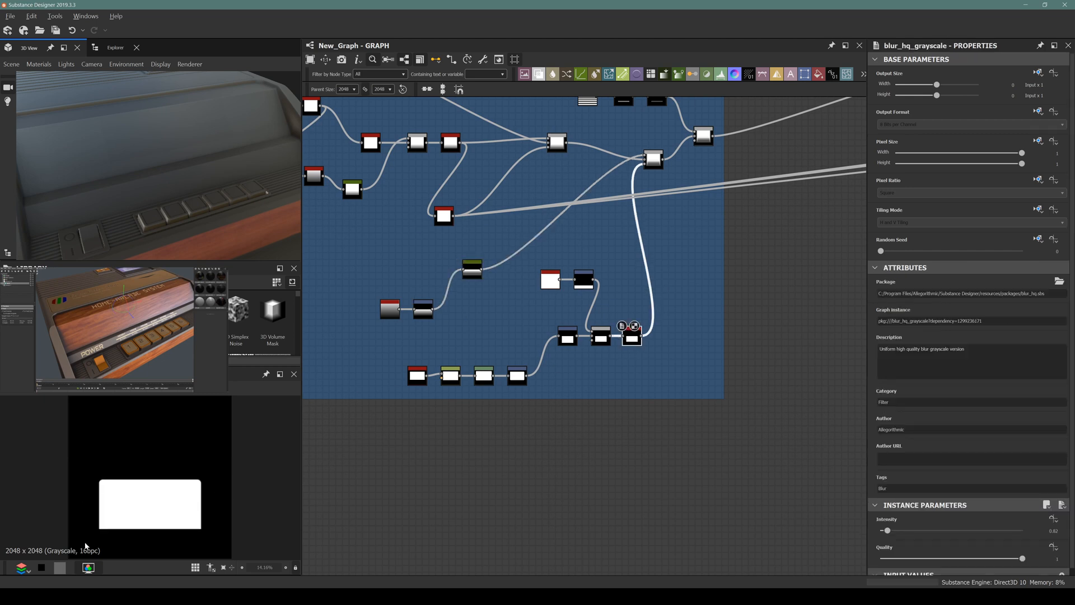
{"action": "middle_click_drag", "start_coordinate": [639, 334], "coordinate": [485, 368]}
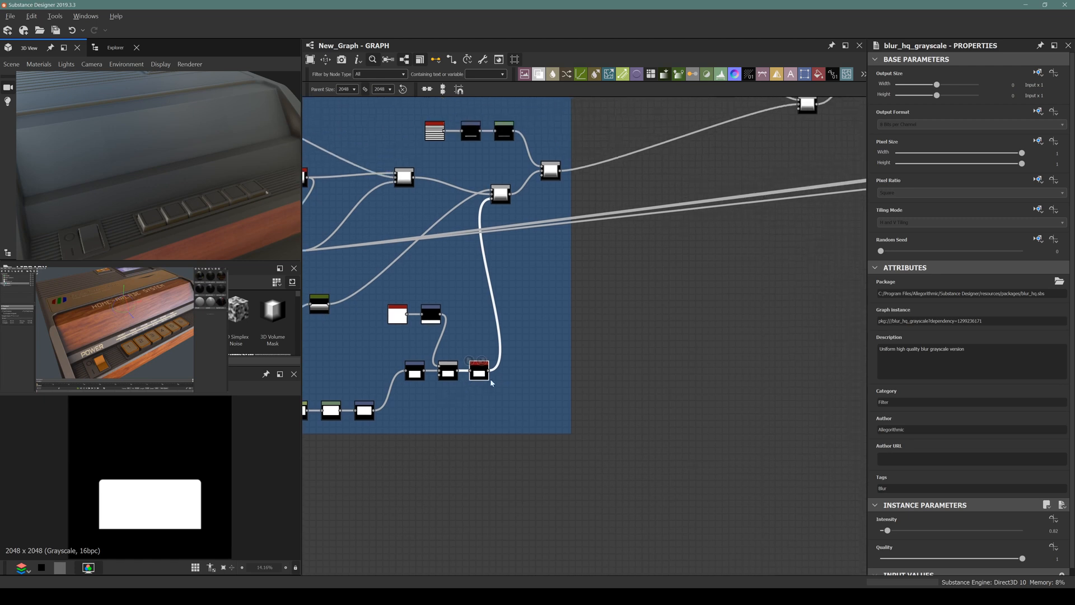
{"action": "key", "text": "space"}
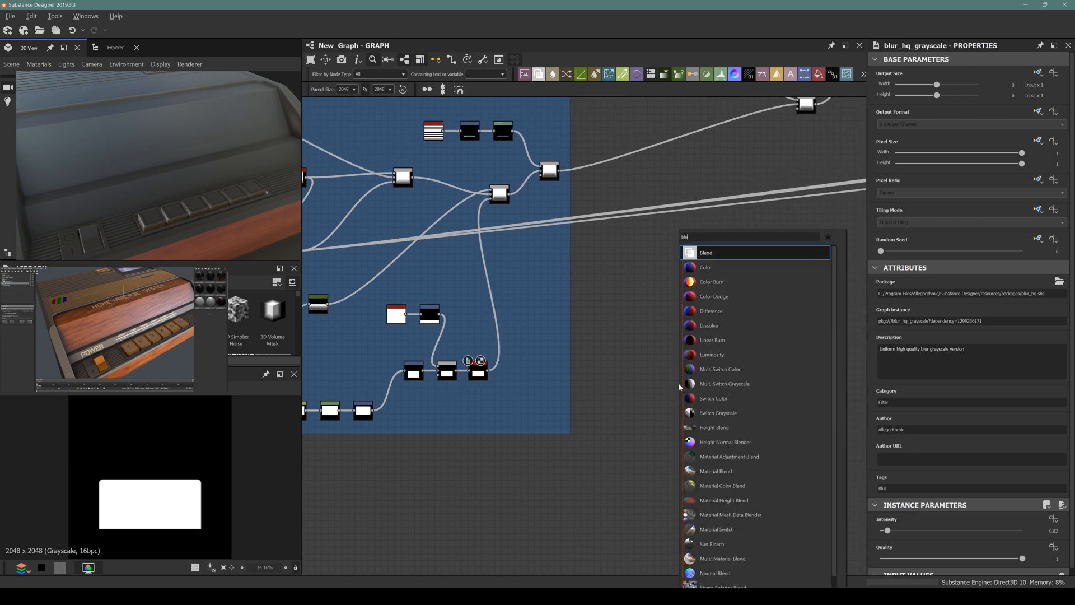
{"action": "key", "text": "Return"}
{"action": "scroll", "coordinate": [469, 389], "scroll_direction": "up", "scroll_amount": 2}
{"action": "left_click_drag", "start_coordinate": [485, 369], "coordinate": [747, 392]}
Step: Insert the new Blend between the wood band Blend and the base color output, with the wood source as its foreground
{"action": "scroll", "coordinate": [761, 393], "scroll_direction": "down", "scroll_amount": 5}
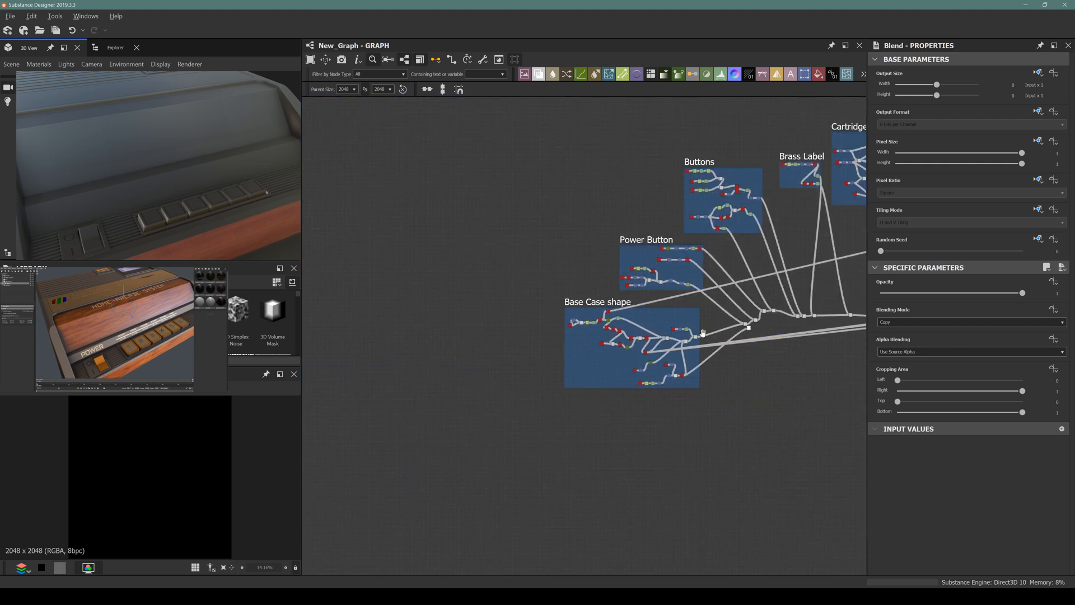
{"action": "scroll", "coordinate": [779, 247], "scroll_direction": "up", "scroll_amount": 2}
{"action": "scroll", "coordinate": [781, 248], "scroll_direction": "up", "scroll_amount": 4}
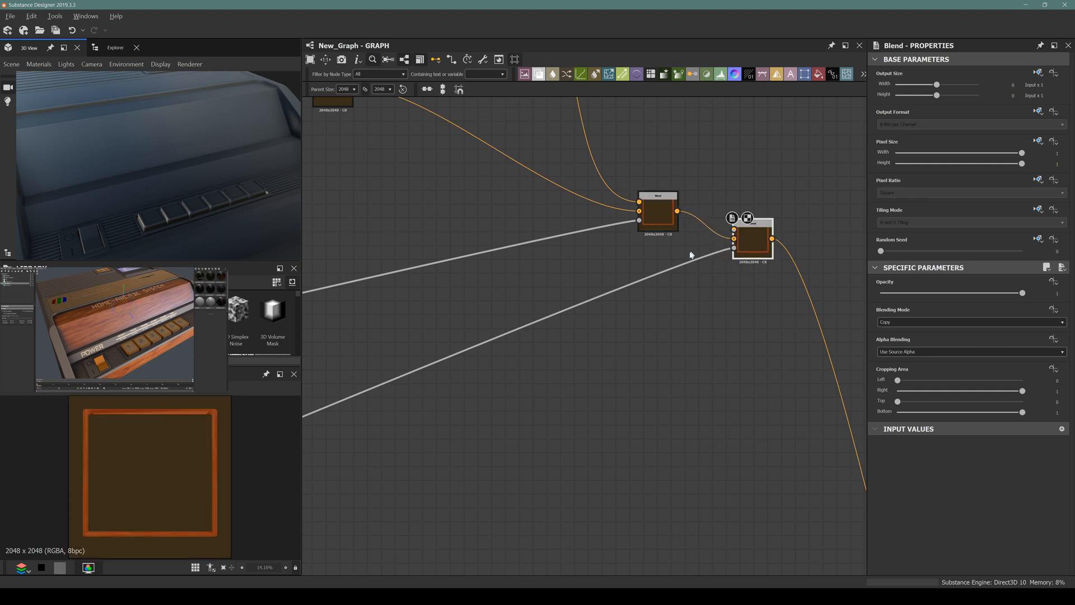
{"action": "scroll", "coordinate": [672, 279], "scroll_direction": "down", "scroll_amount": 3}
{"action": "scroll", "coordinate": [522, 164], "scroll_direction": "up", "scroll_amount": 1}
{"action": "left_click_drag", "start_coordinate": [429, 110], "coordinate": [748, 320]}
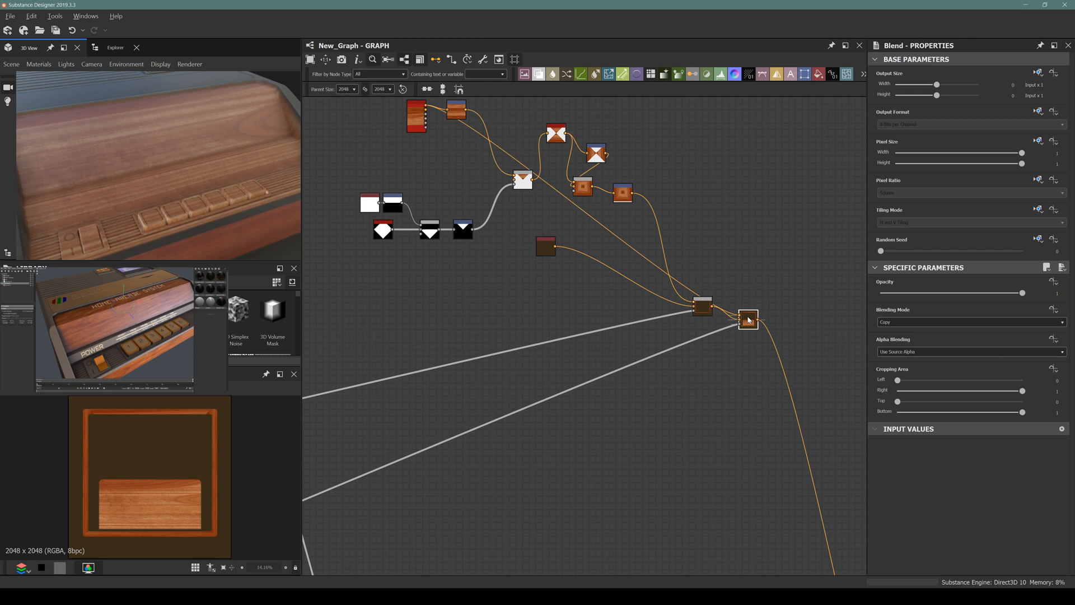
Step: Add another Blend node below the front panel Blend and feed the rounded-rectangle mask into its background
{"action": "scroll", "coordinate": [751, 322], "scroll_direction": "up", "scroll_amount": 5}
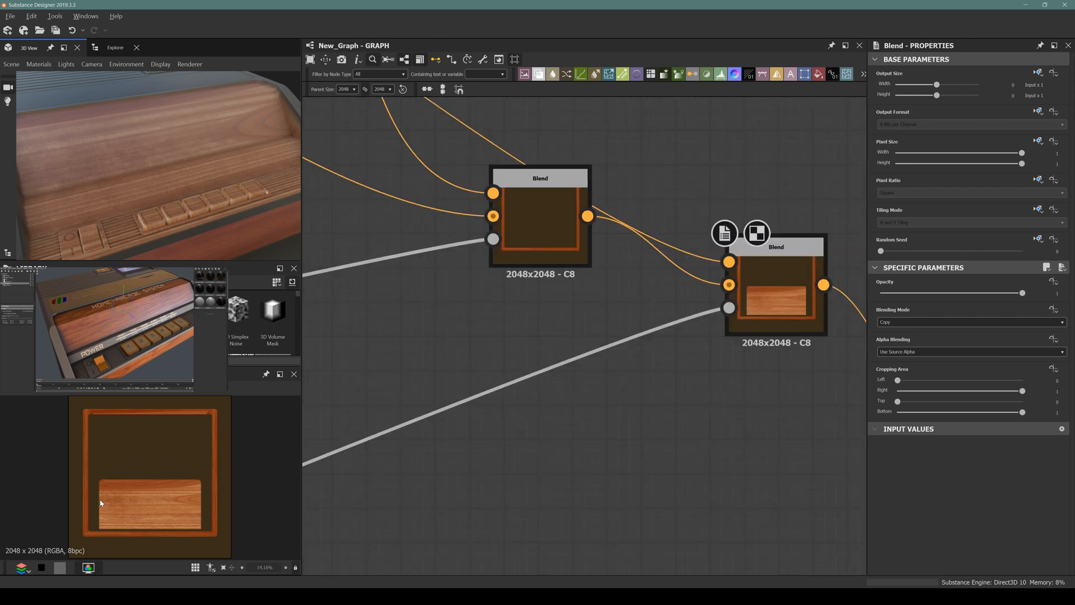
{"action": "key", "text": "space"}
{"action": "type", "text": "blend"}
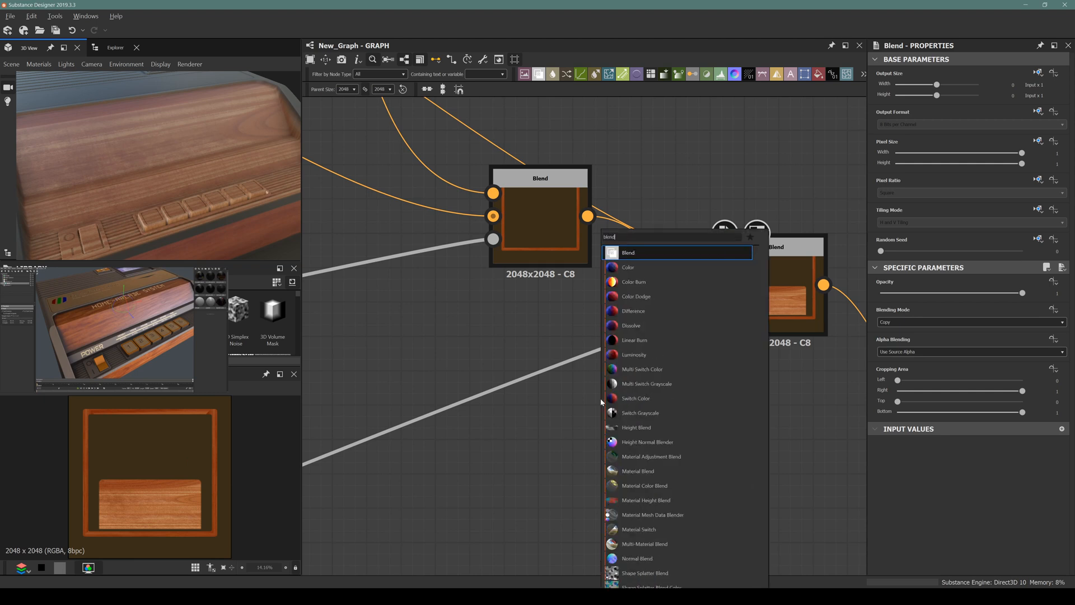
{"action": "key", "text": "Return"}
{"action": "left_click_drag", "start_coordinate": [729, 307], "coordinate": [595, 436]}
{"action": "left_click", "coordinate": [532, 386]}
{"action": "left_click", "coordinate": [579, 489]}
Step: Add a Uniform Color node in Grayscale mode and set its output color to white
{"action": "key", "text": "space"}
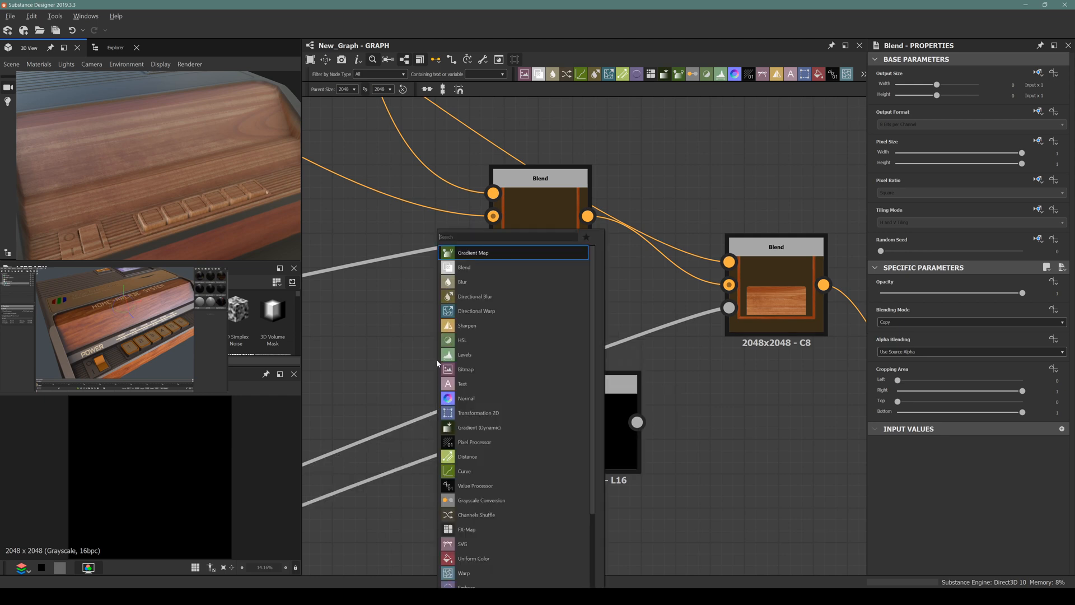
{"action": "type", "text": "uni"}
{"action": "key", "text": "Return"}
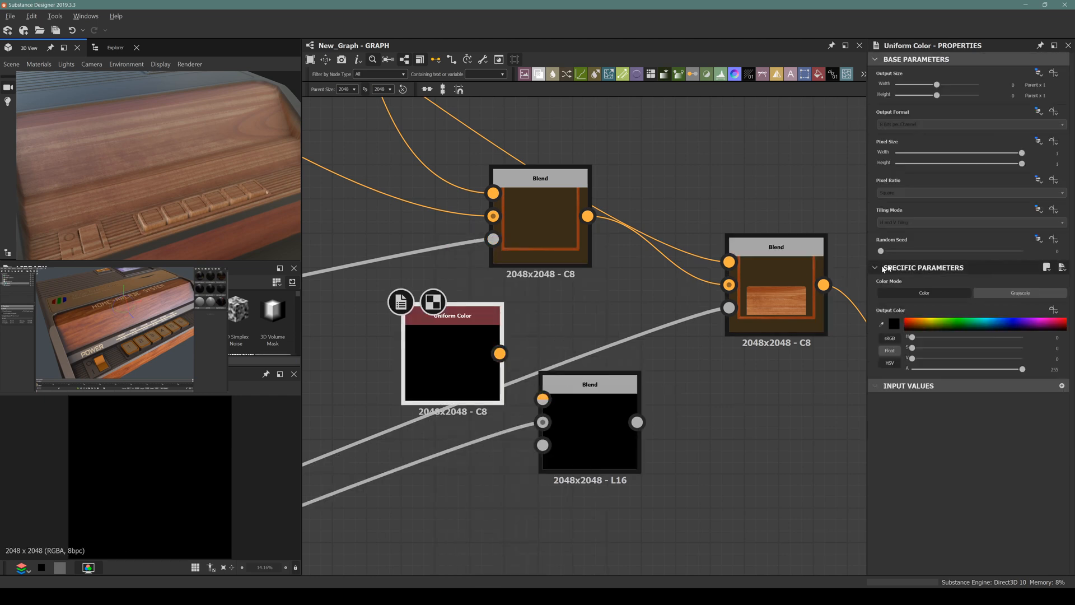
{"action": "left_click", "coordinate": [1020, 293]}
{"action": "left_click_drag", "start_coordinate": [1018, 337], "coordinate": [1024, 337]}
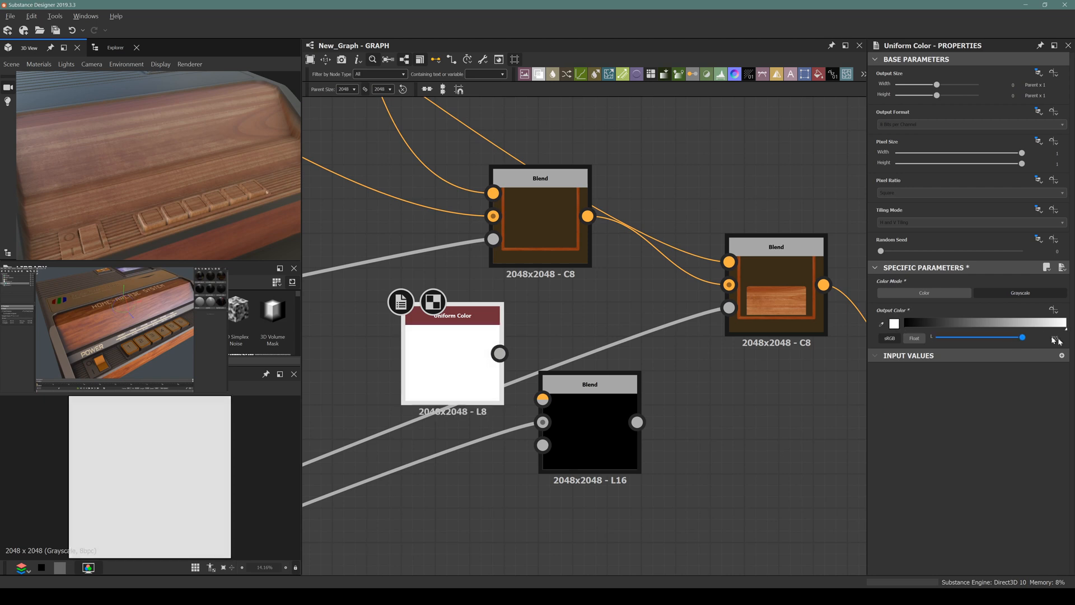
Step: Move the white Uniform Color aside and route it through a new Transformation 2D into the mask Blend's foreground
{"action": "left_click_drag", "start_coordinate": [445, 338], "coordinate": [311, 372]}
{"action": "key", "text": "space"}
{"action": "type", "text": "trans"}
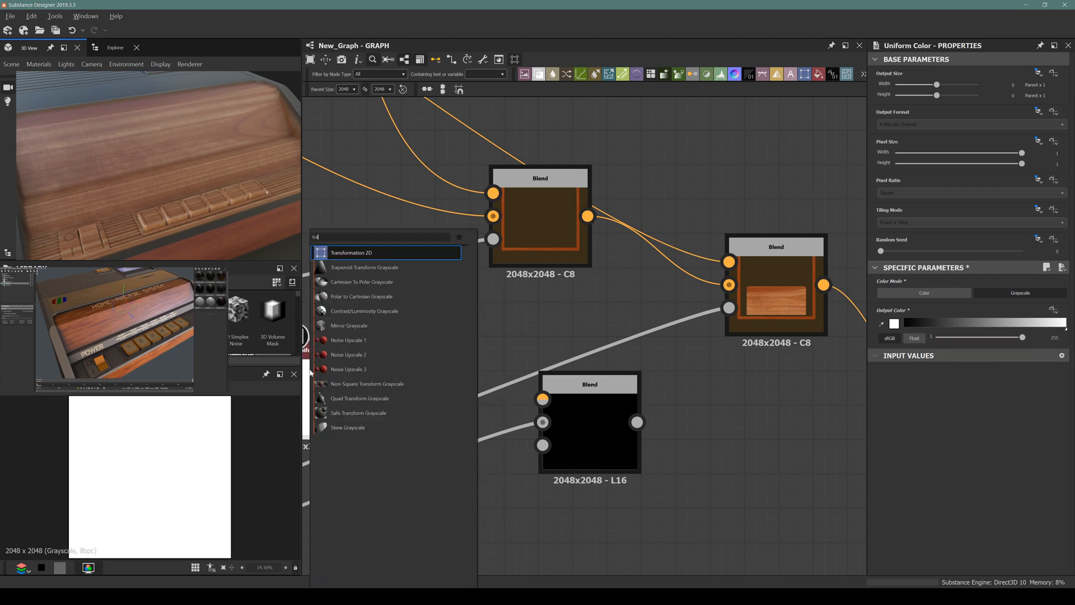
{"action": "key", "text": "Return"}
{"action": "left_click_drag", "start_coordinate": [486, 504], "coordinate": [543, 422]}
Step: Set the mask Blend's blending mode to Subtract and connect its output to the front panel Blend's opacity
{"action": "left_click", "coordinate": [589, 425]}
{"action": "left_click", "coordinate": [956, 323]}
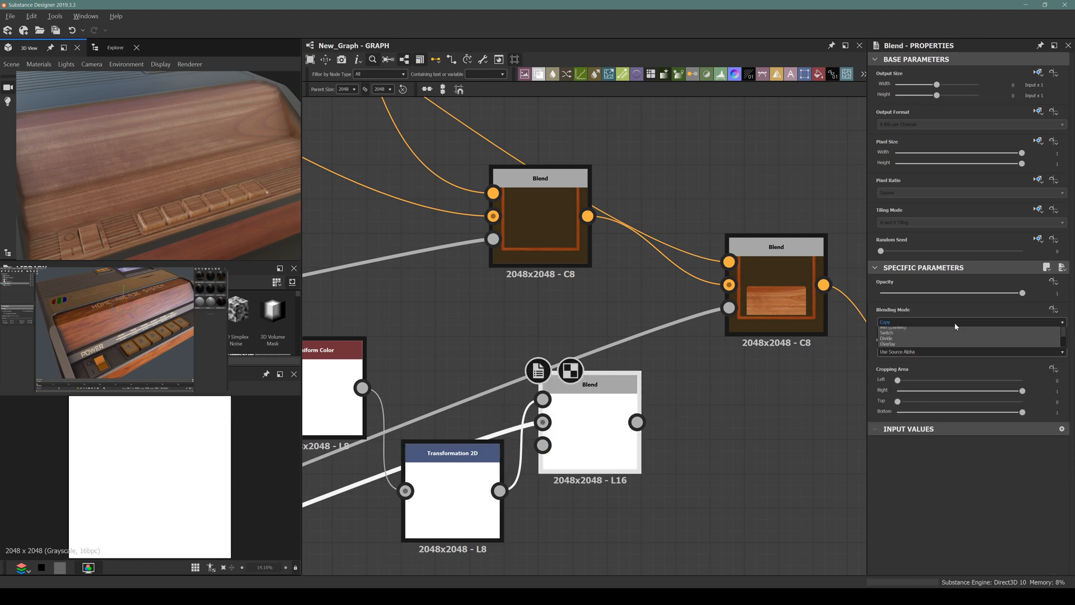
{"action": "left_click", "coordinate": [889, 342]}
{"action": "left_click", "coordinate": [956, 324]}
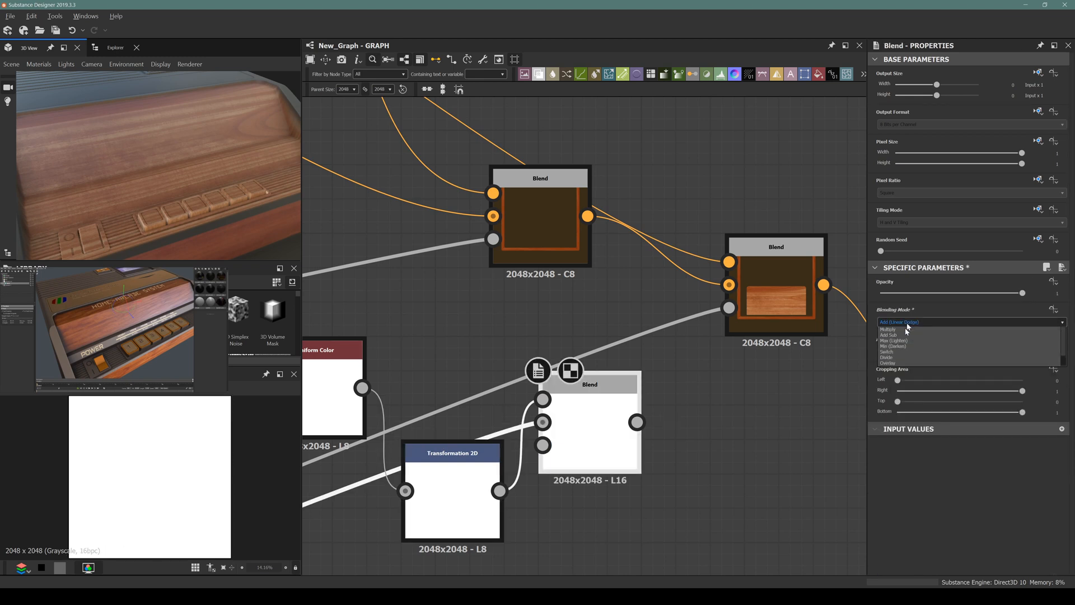
{"action": "left_click", "coordinate": [889, 341]}
{"action": "left_click_drag", "start_coordinate": [639, 422], "coordinate": [728, 307]}
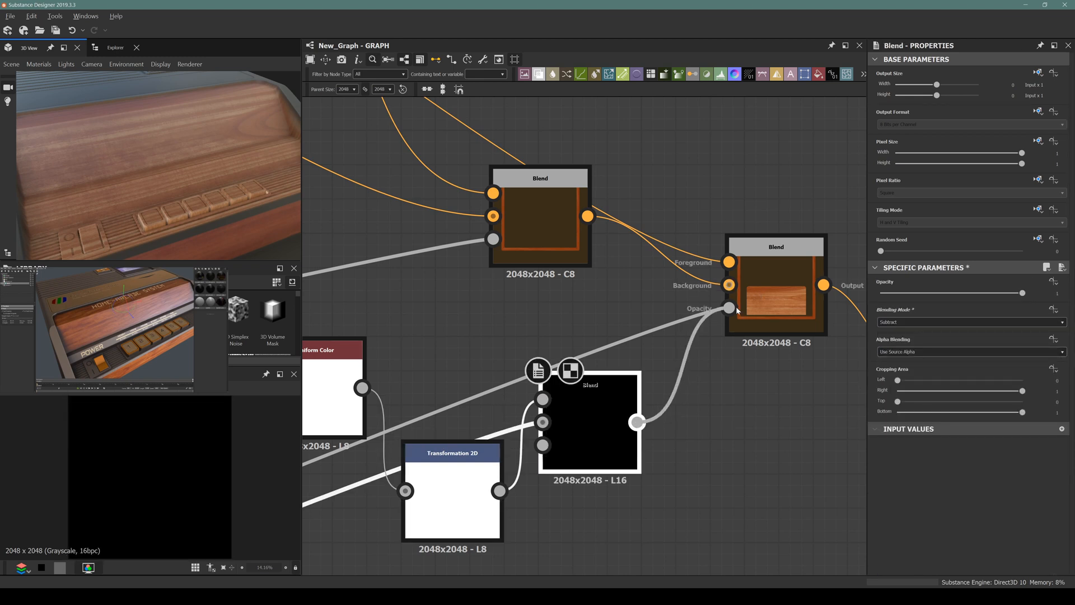
Step: Line up the white Uniform Color and its Transformation 2D in a row beside the mask Blend
{"action": "scroll", "coordinate": [675, 352], "scroll_direction": "down", "scroll_amount": 3}
{"action": "left_click_drag", "start_coordinate": [470, 374], "coordinate": [373, 390]}
{"action": "left_click_drag", "start_coordinate": [550, 430], "coordinate": [449, 396]}
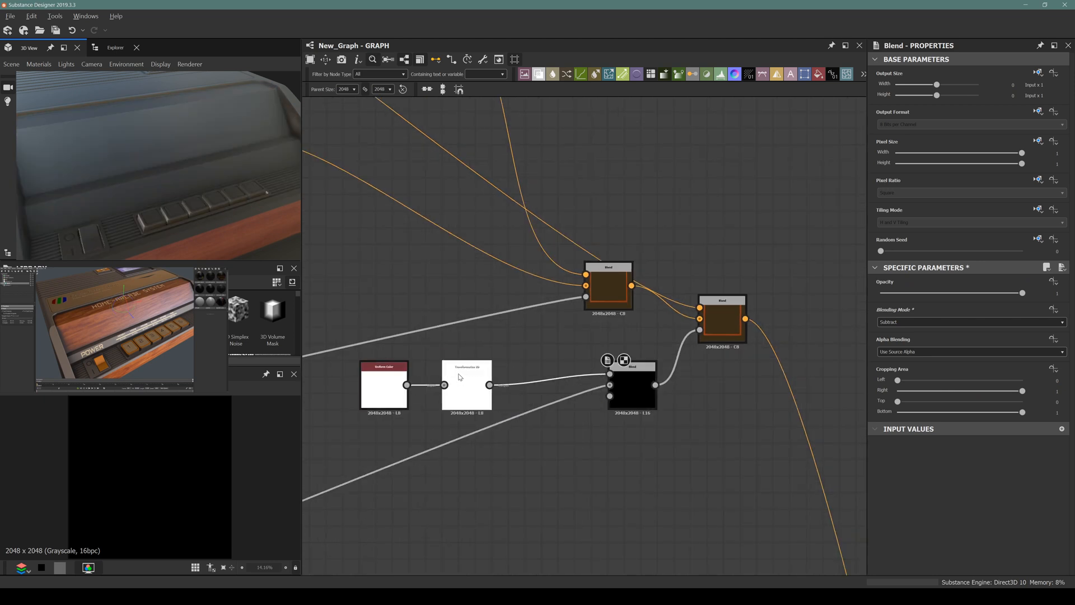
Step: Squash the Transformation 2D vertically to about the lower third of the tile and check the trimmed wood panel on the model
{"action": "left_click", "coordinate": [468, 388]}
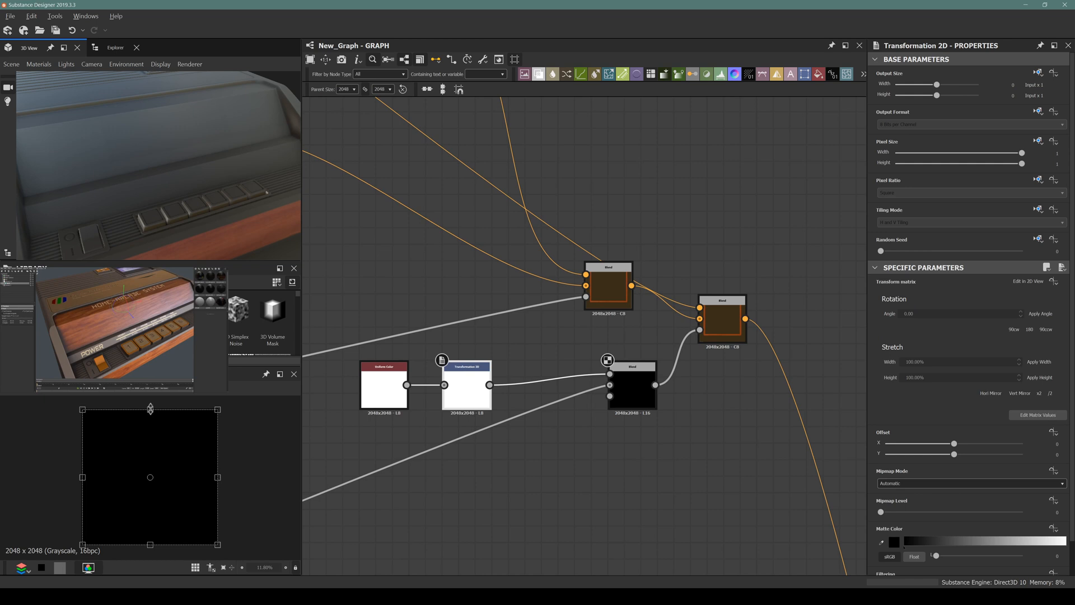
{"action": "left_click_drag", "start_coordinate": [150, 408], "coordinate": [150, 500]}
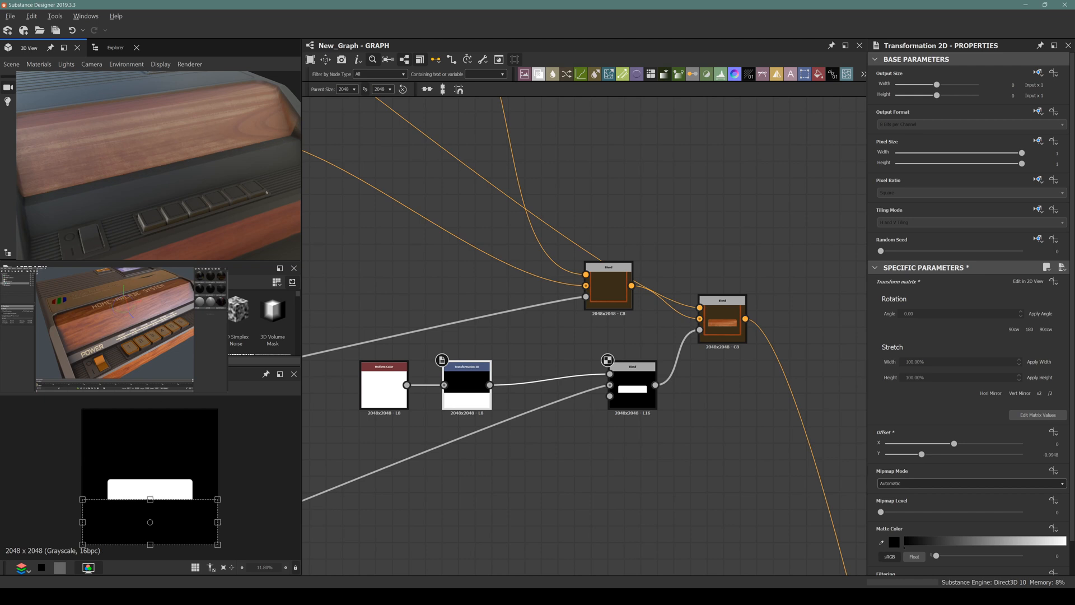
{"action": "left_click_drag", "start_coordinate": [267, 191], "coordinate": [241, 188]}
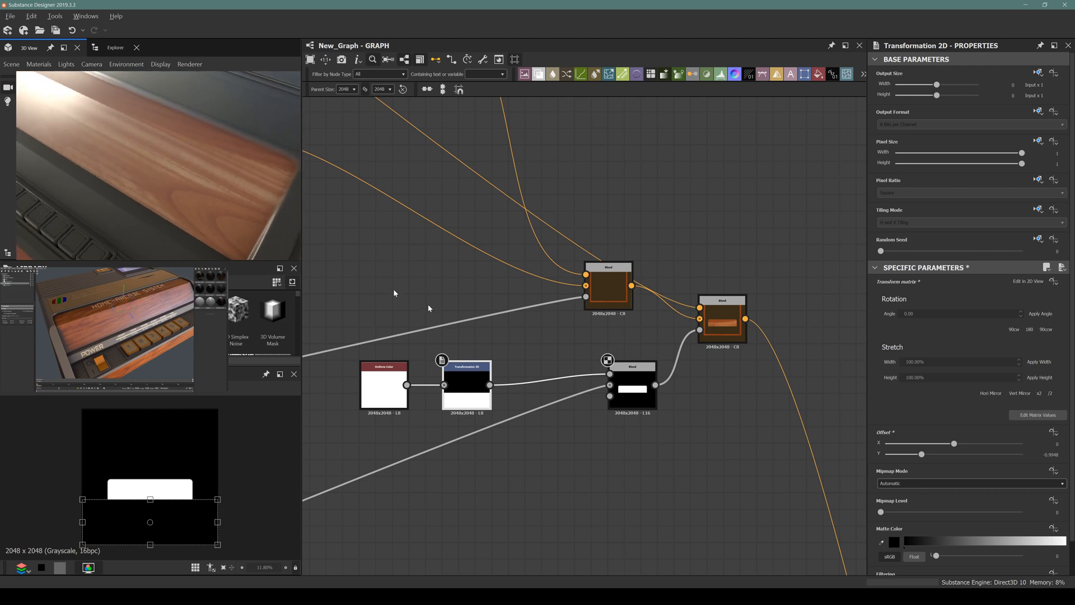
{"action": "left_click_drag", "start_coordinate": [272, 158], "coordinate": [230, 168]}
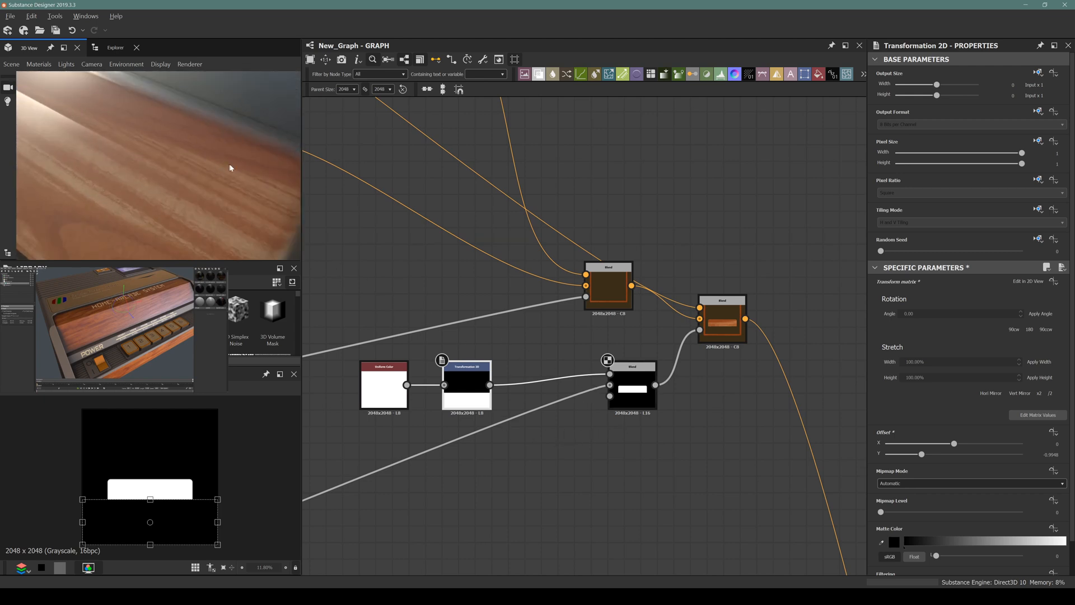
Step: Inspect the mask's soft edge and feed the mask Blend's background from the Base Case shape Blend ahead of Blur HQ Grayscale
{"action": "left_click", "coordinate": [621, 371]}
{"action": "scroll", "coordinate": [132, 468], "scroll_direction": "up", "scroll_amount": 8}
{"action": "scroll", "coordinate": [622, 382], "scroll_direction": "down", "scroll_amount": 12}
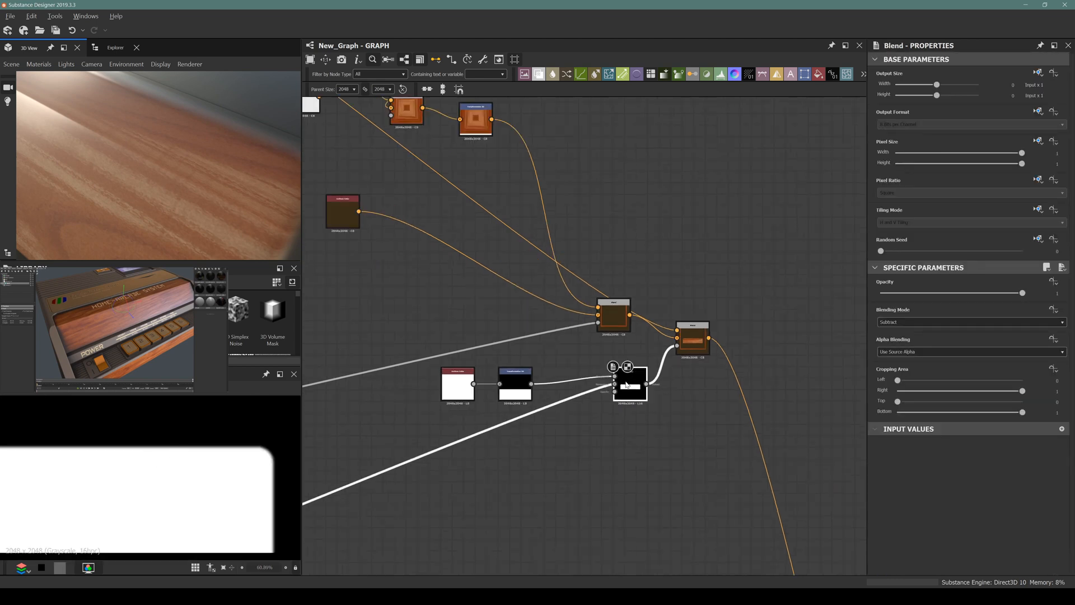
{"action": "middle_click_drag", "start_coordinate": [454, 439], "coordinate": [717, 299]}
{"action": "scroll", "coordinate": [560, 370], "scroll_direction": "up", "scroll_amount": 10}
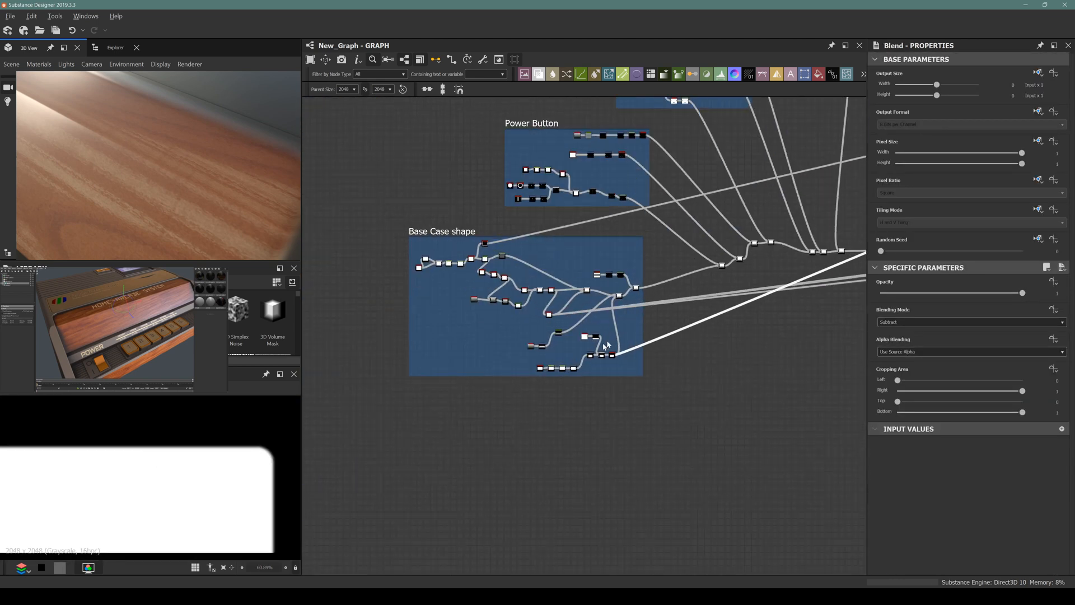
{"action": "scroll", "coordinate": [588, 366], "scroll_direction": "up", "scroll_amount": 4}
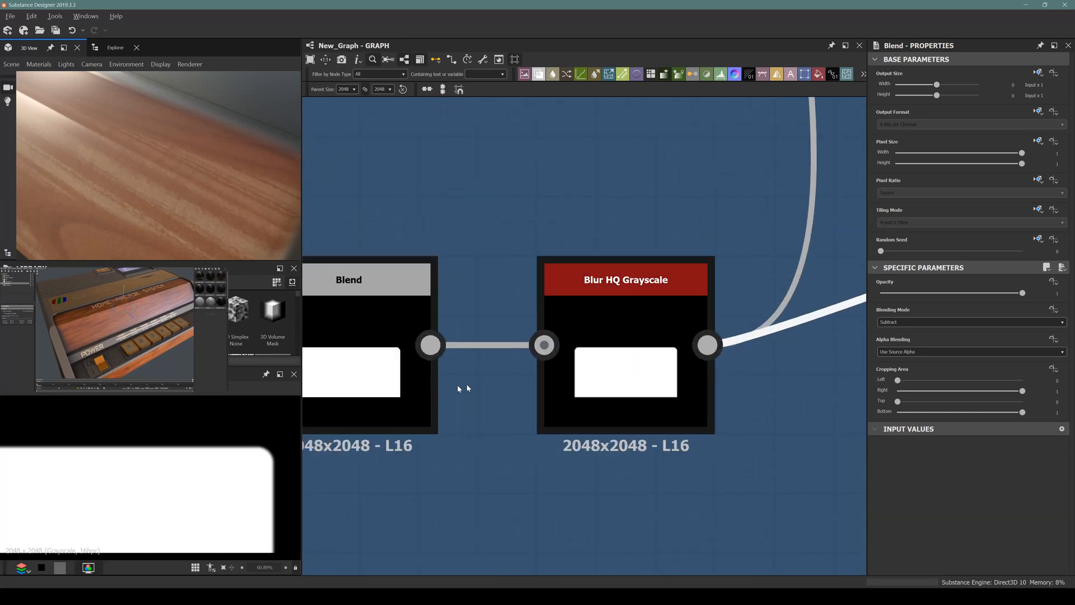
{"action": "scroll", "coordinate": [413, 391], "scroll_direction": "down", "scroll_amount": 6}
{"action": "scroll", "coordinate": [413, 391], "scroll_direction": "down", "scroll_amount": 8}
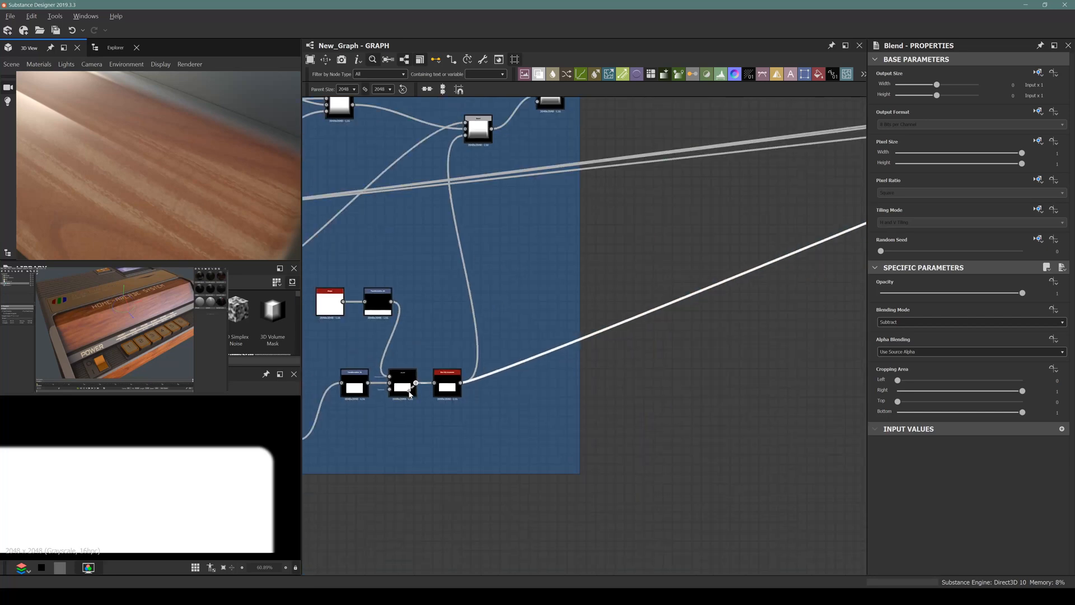
{"action": "scroll", "coordinate": [510, 302], "scroll_direction": "up", "scroll_amount": 5}
{"action": "scroll", "coordinate": [510, 302], "scroll_direction": "up", "scroll_amount": 6}
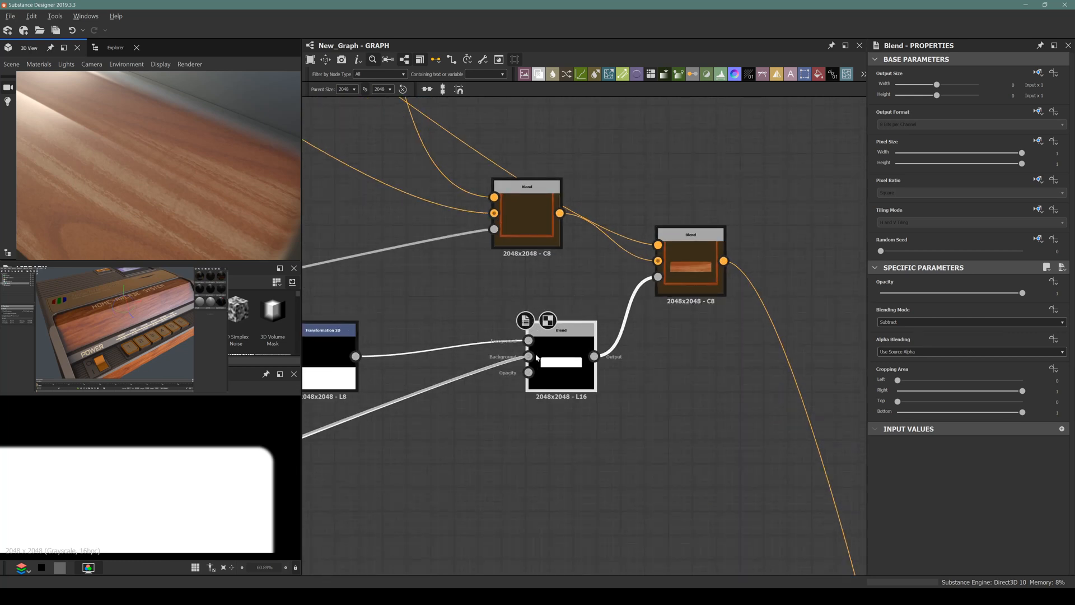
Step: Examine the wood panel's corner on the 3D model and review the mask's source nodes in the Base Case shape frame
{"action": "left_click_drag", "start_coordinate": [269, 213], "coordinate": [239, 148]}
{"action": "scroll", "coordinate": [613, 269], "scroll_direction": "down", "scroll_amount": 10}
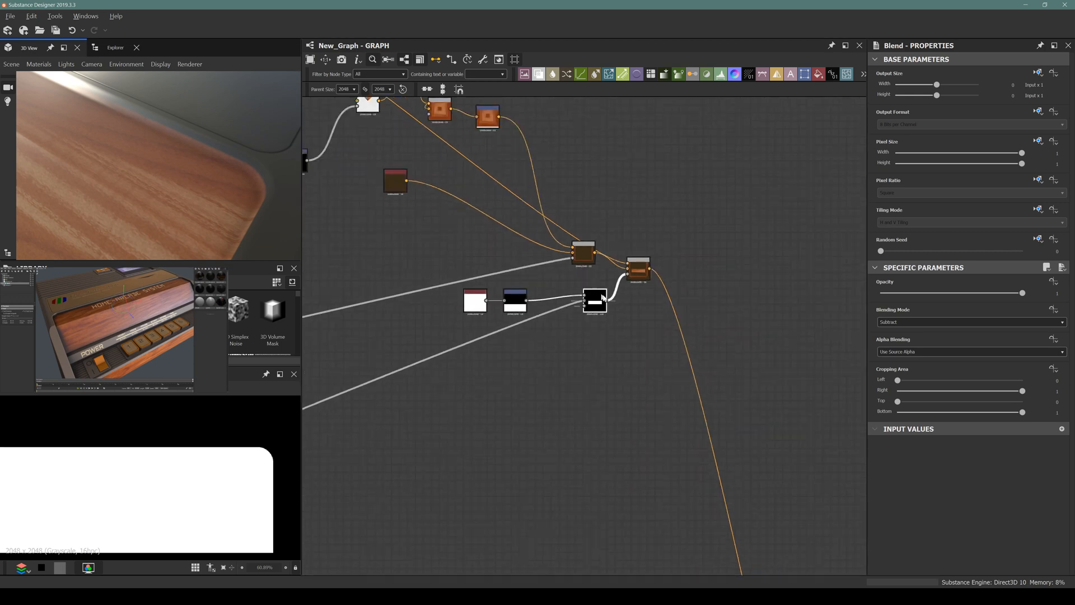
{"action": "scroll", "coordinate": [508, 342], "scroll_direction": "up", "scroll_amount": 10}
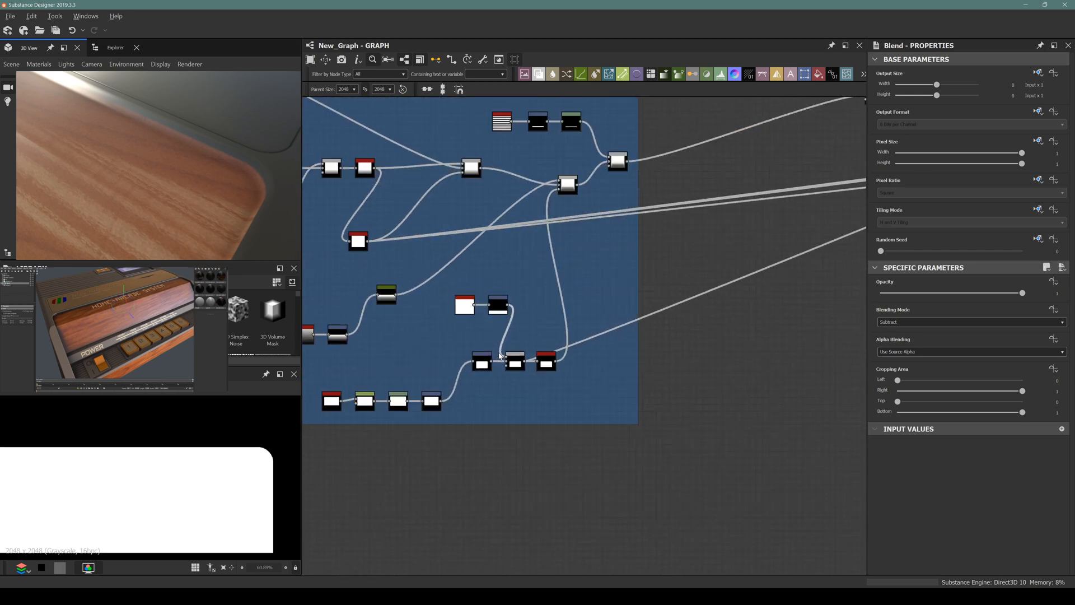
{"action": "scroll", "coordinate": [463, 386], "scroll_direction": "down", "scroll_amount": 10}
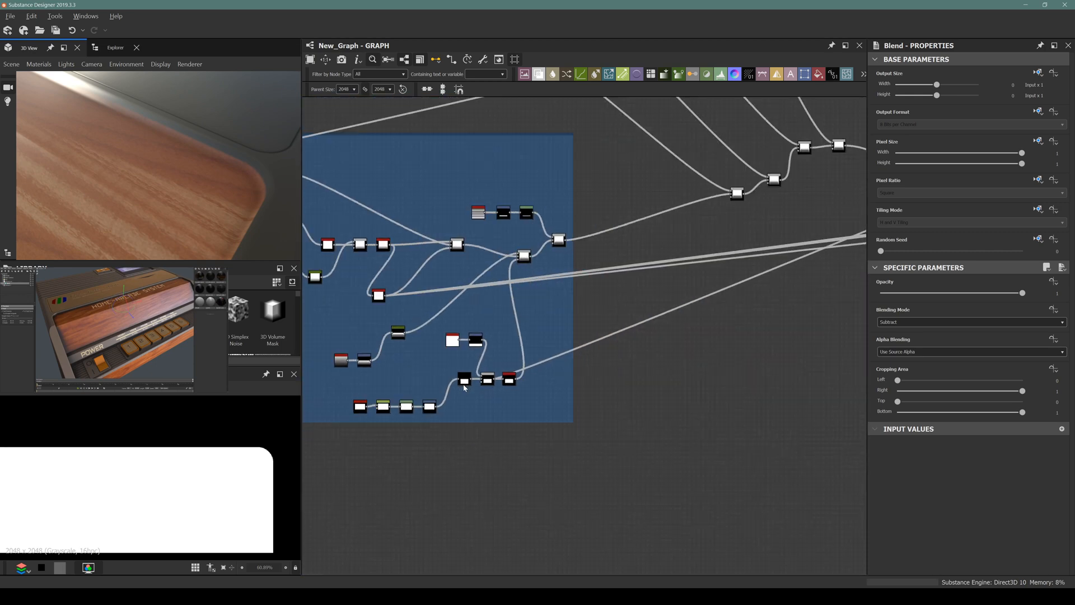
{"action": "middle_click_drag", "start_coordinate": [806, 221], "coordinate": [493, 302]}
{"action": "middle_click_drag", "start_coordinate": [650, 238], "coordinate": [493, 319]}
{"action": "scroll", "coordinate": [600, 278], "scroll_direction": "up", "scroll_amount": 2}
{"action": "scroll", "coordinate": [504, 308], "scroll_direction": "up", "scroll_amount": 10}
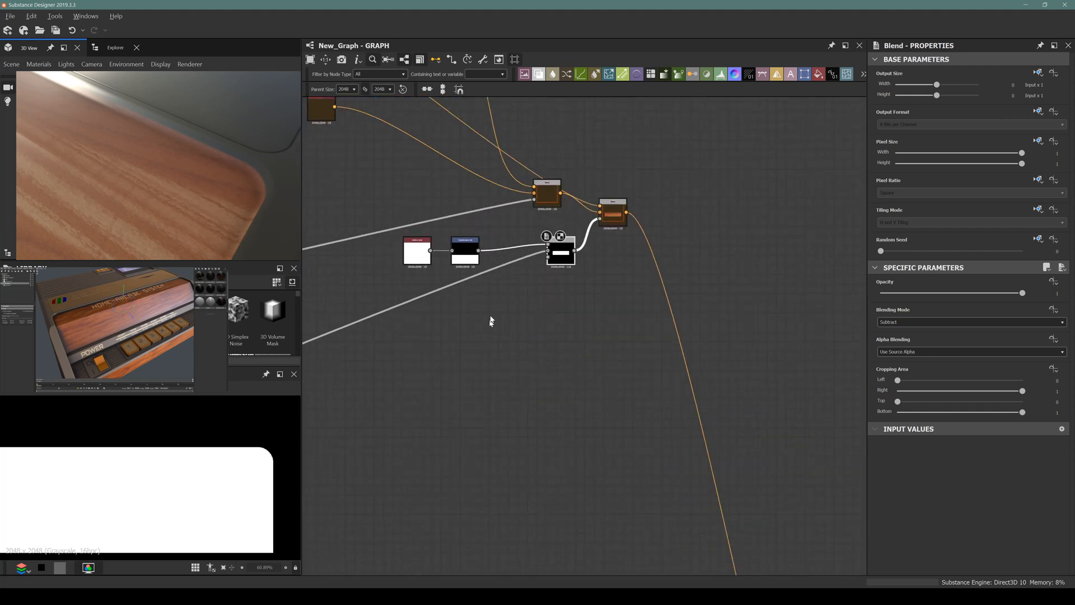
Step: Add a Blur HQ Grayscale node below the Transformation 2D and Subtract Blend nodes
{"action": "left_click_drag", "start_coordinate": [471, 396], "coordinate": [403, 381]}
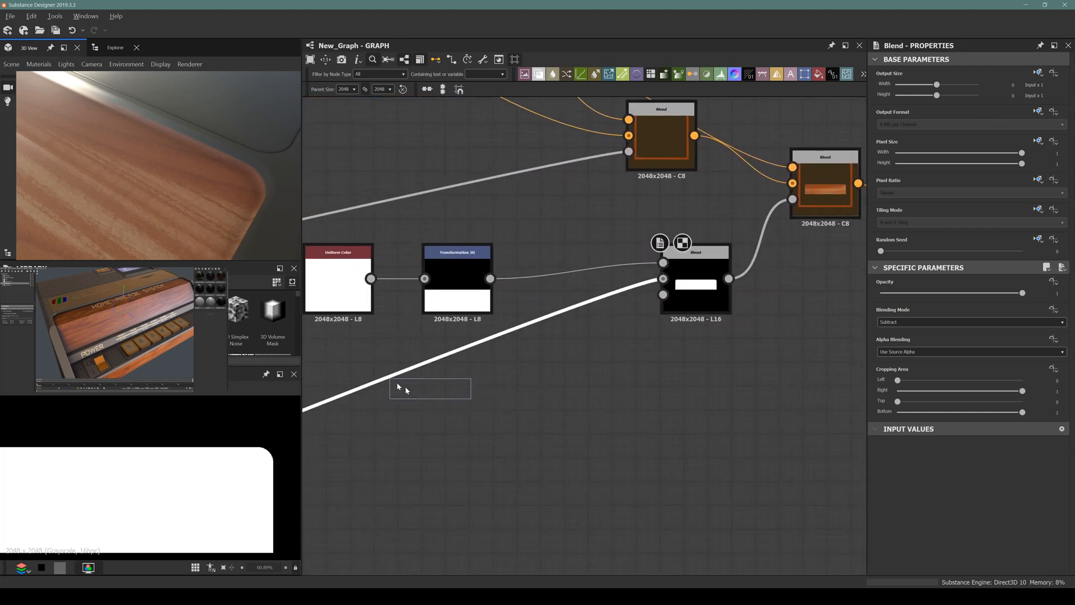
{"action": "key", "text": "space"}
{"action": "type", "text": "blen"}
{"action": "key", "text": "BackSpace"}
{"action": "key", "text": "BackSpace"}
{"action": "key", "text": "BackSpace"}
{"action": "key", "text": "BackSpace"}
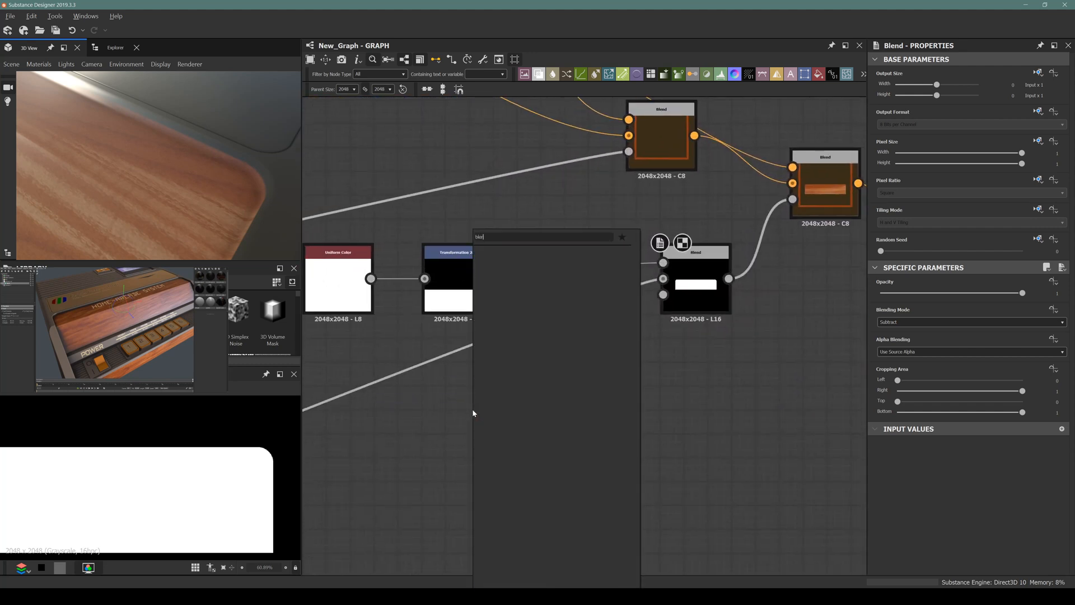
{"action": "type", "text": "blur"}
{"action": "key", "text": "Down"}
{"action": "key", "text": "Down"}
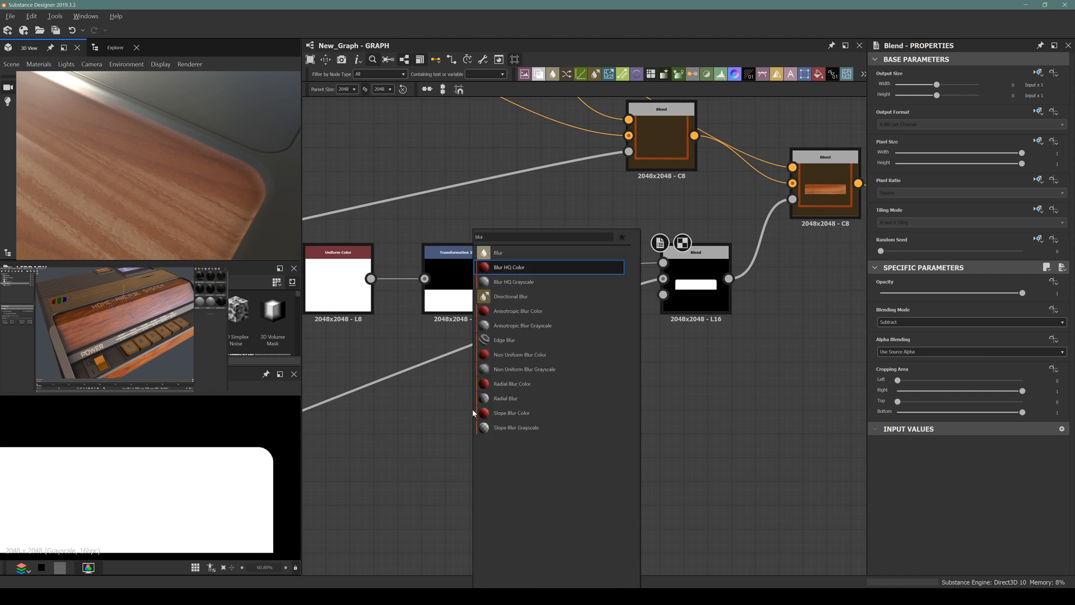
{"action": "key", "text": "Return"}
Step: Feed the rounded panel mask into the blur node, with intensity about 1.13 and quality 1
{"action": "left_click_drag", "start_coordinate": [662, 274], "coordinate": [488, 429]}
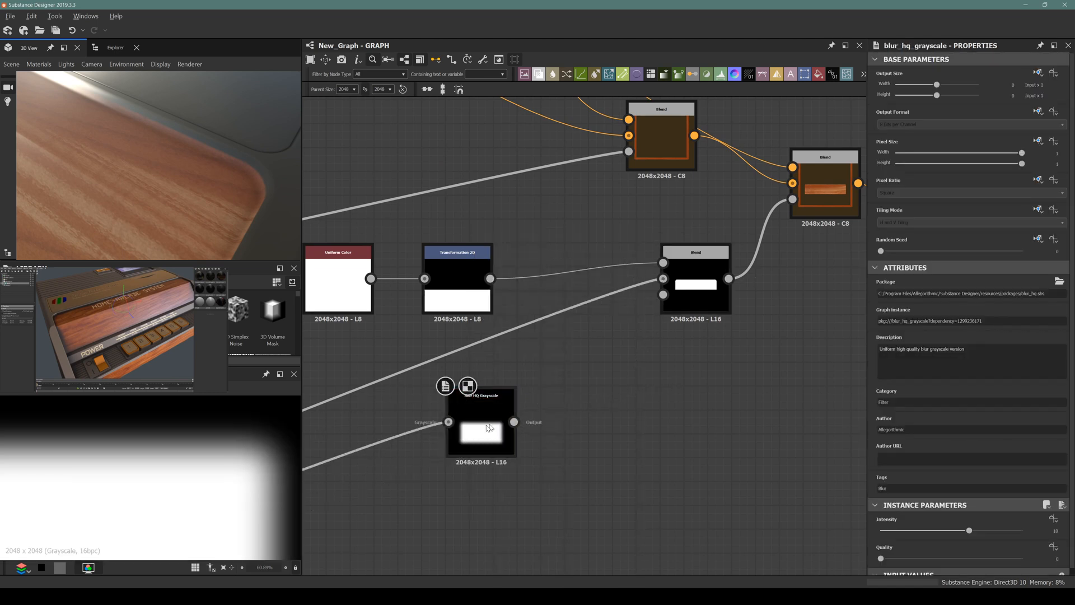
{"action": "left_click", "coordinate": [890, 531]}
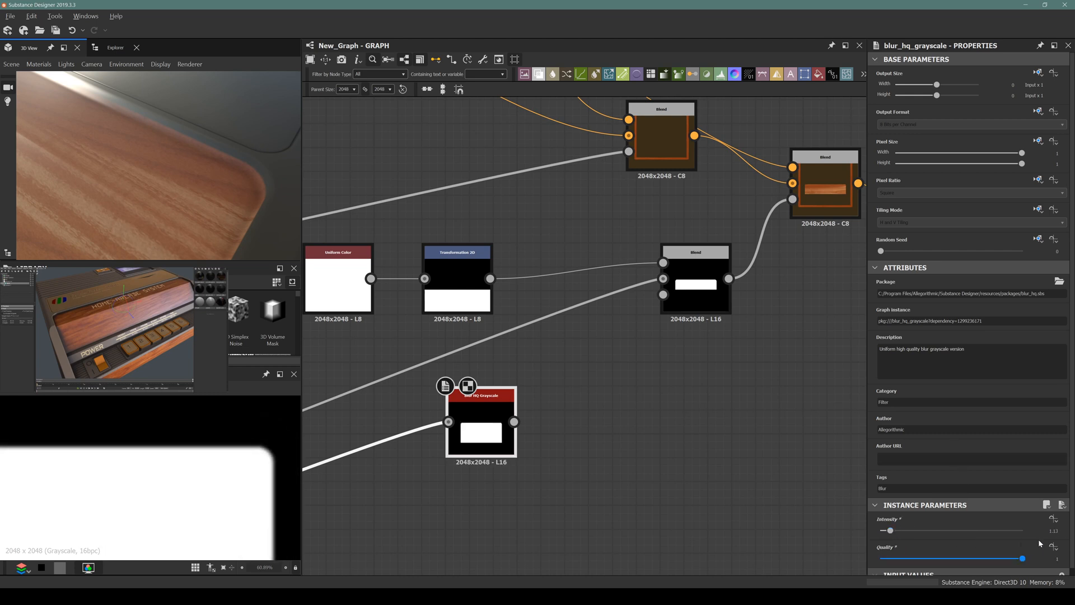
{"action": "scroll", "coordinate": [261, 471], "scroll_direction": "up", "scroll_amount": 3}
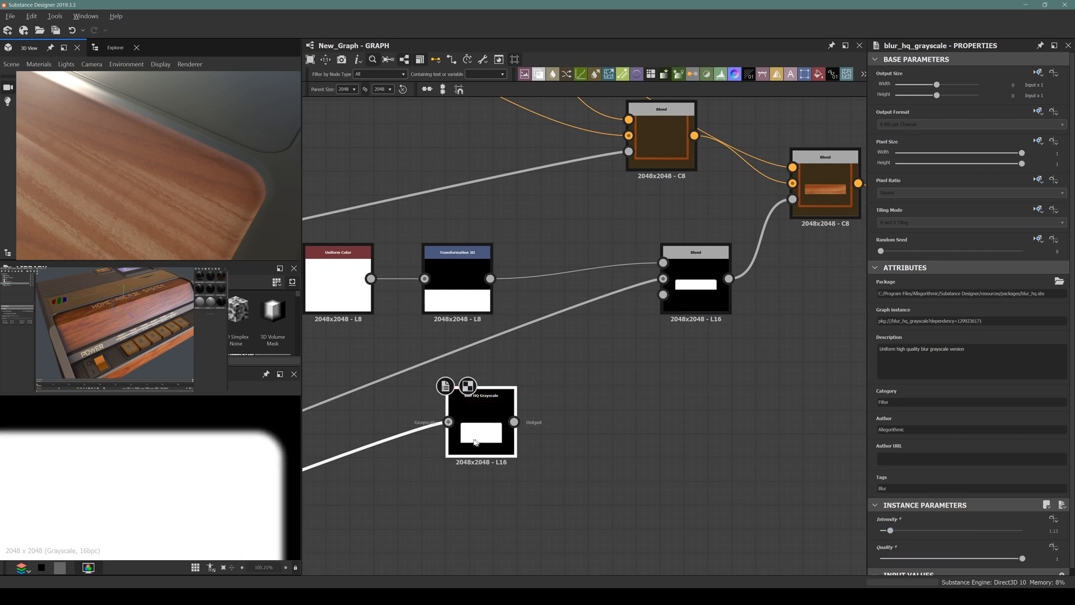
Step: Add a Histogram Select node after the Blur HQ Grayscale node
{"action": "key", "text": "space"}
{"action": "type", "text": "histogr"}
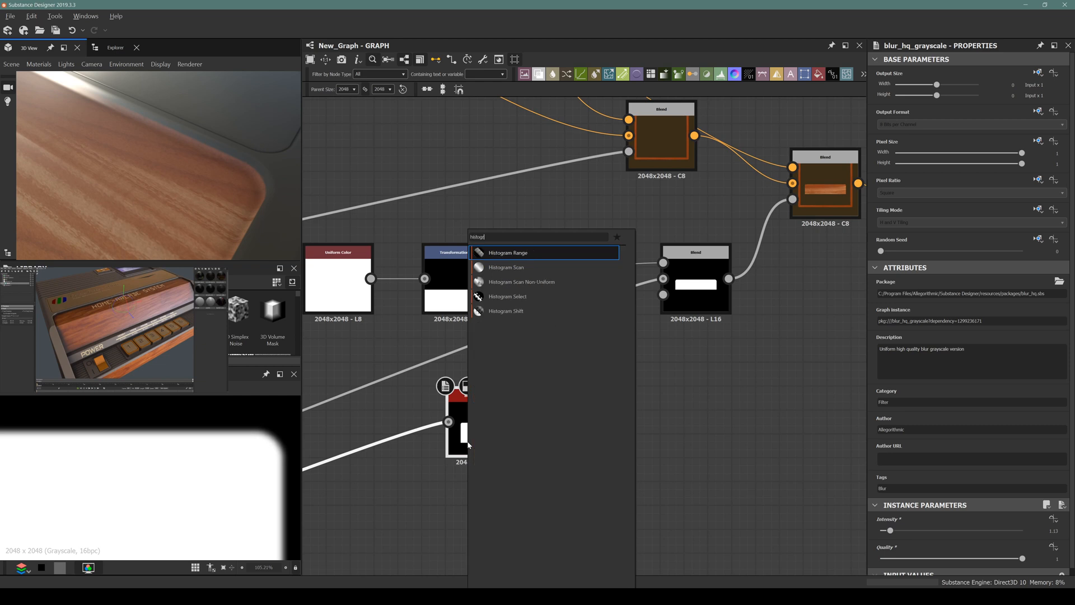
{"action": "key", "text": "Down"}
{"action": "key", "text": "Down"}
{"action": "key", "text": "Down"}
{"action": "key", "text": "Return"}
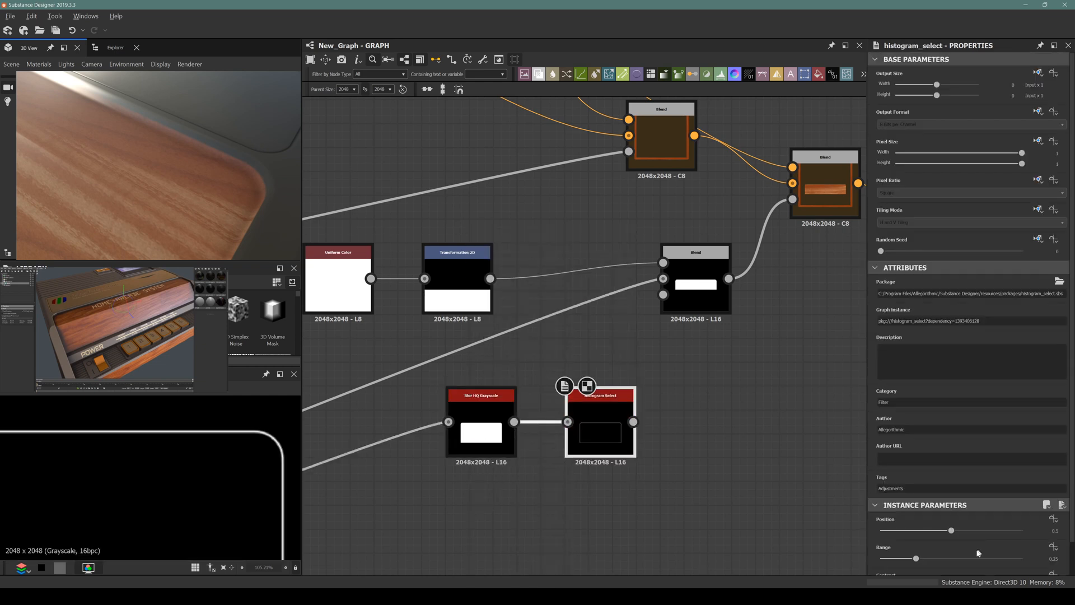
Step: Set Histogram Select to position 1, range about 0.11 and contrast about 0.82
{"action": "left_click_drag", "start_coordinate": [958, 533], "coordinate": [1022, 530]}
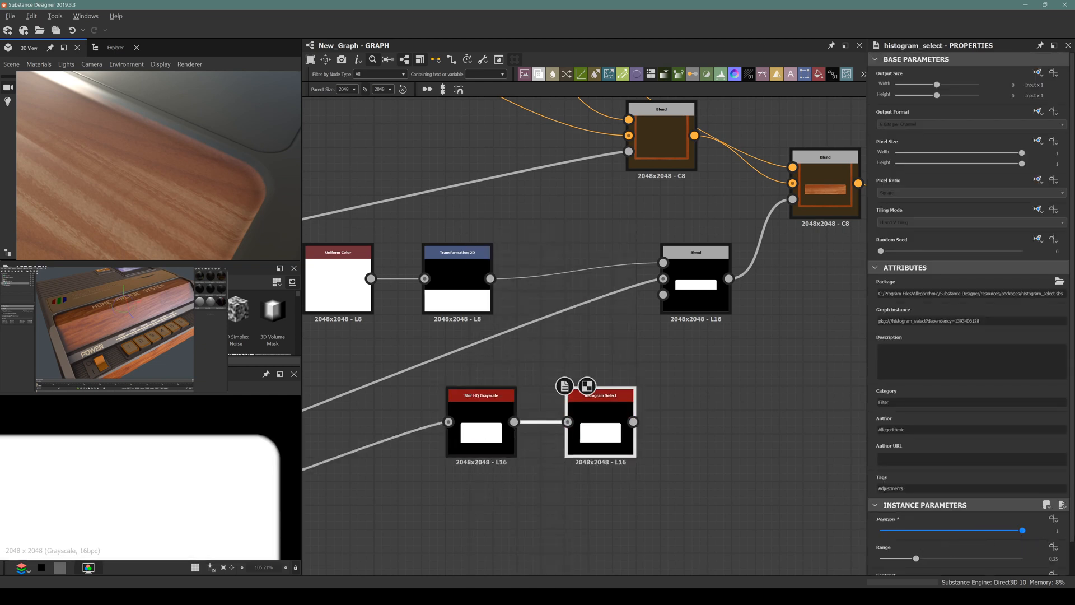
{"action": "left_click_drag", "start_coordinate": [914, 559], "coordinate": [1022, 551]}
{"action": "scroll", "coordinate": [909, 551], "scroll_direction": "down", "scroll_amount": 1}
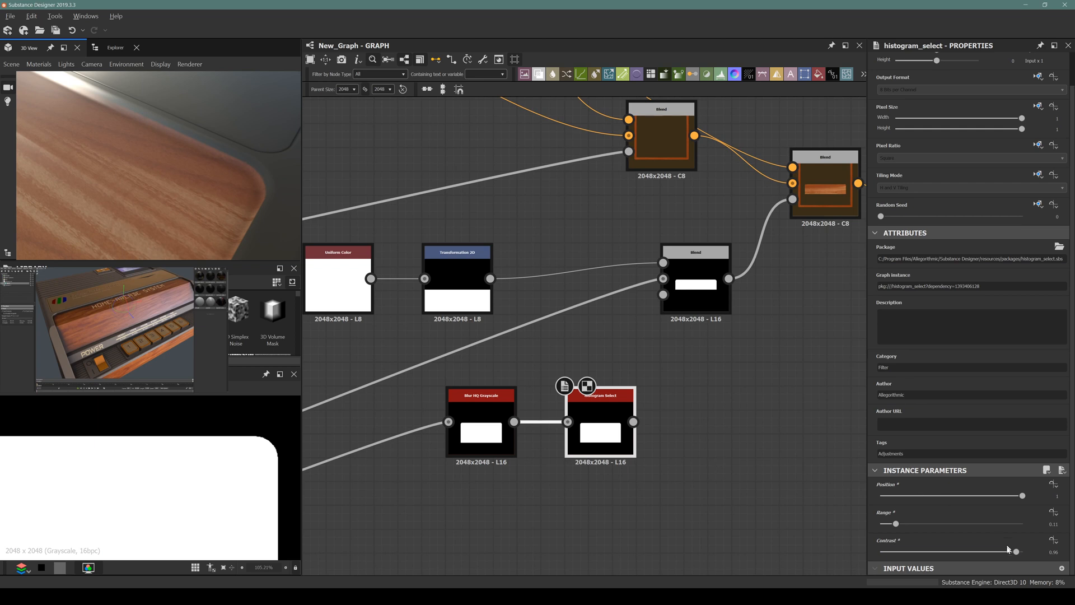
{"action": "left_click_drag", "start_coordinate": [1007, 549], "coordinate": [1006, 555]}
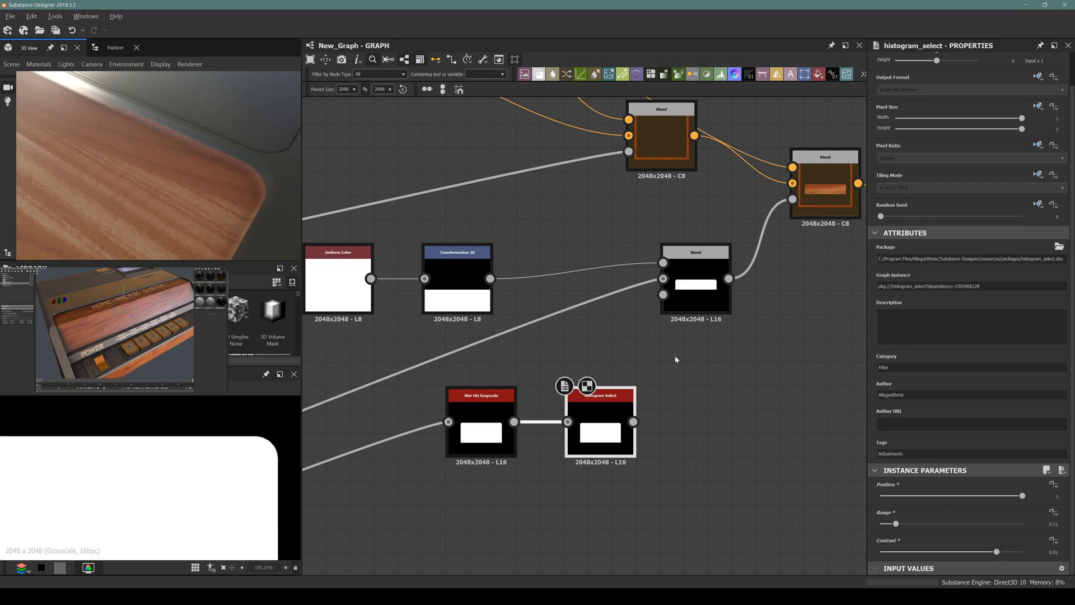
Step: Connect Histogram Select to the Subtract Blend's background input in place of the direct mask link, and check the wood edge on the model
{"action": "left_click_drag", "start_coordinate": [634, 422], "coordinate": [663, 278]}
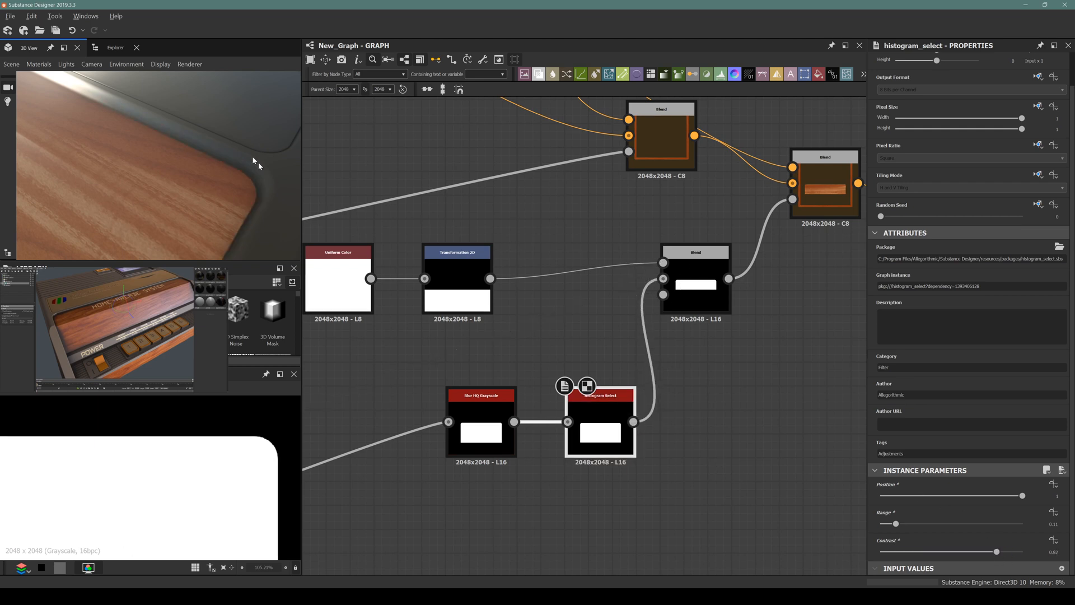
{"action": "left_click_drag", "start_coordinate": [231, 162], "coordinate": [199, 122]}
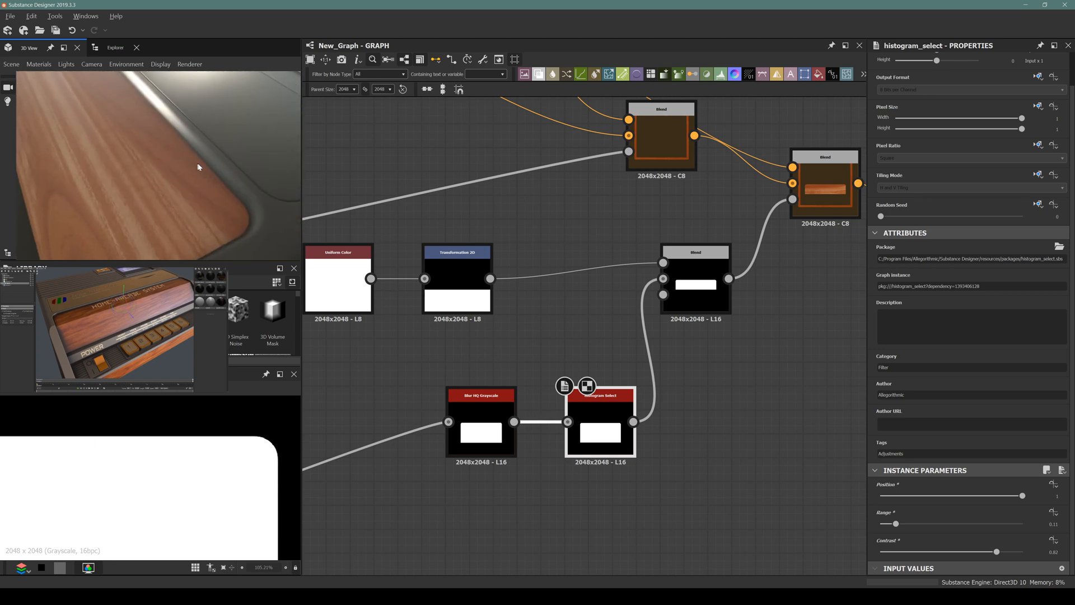
{"action": "mouse_move", "coordinate": [185, 182]}
{"action": "left_mouse_down"}
{"action": "mouse_move", "coordinate": [202, 176]}
{"action": "mouse_move", "coordinate": [178, 177]}
{"action": "mouse_move", "coordinate": [238, 195]}
{"action": "mouse_move", "coordinate": [218, 192]}
{"action": "mouse_move", "coordinate": [246, 173]}
{"action": "mouse_move", "coordinate": [171, 186]}
{"action": "left_mouse_up"}
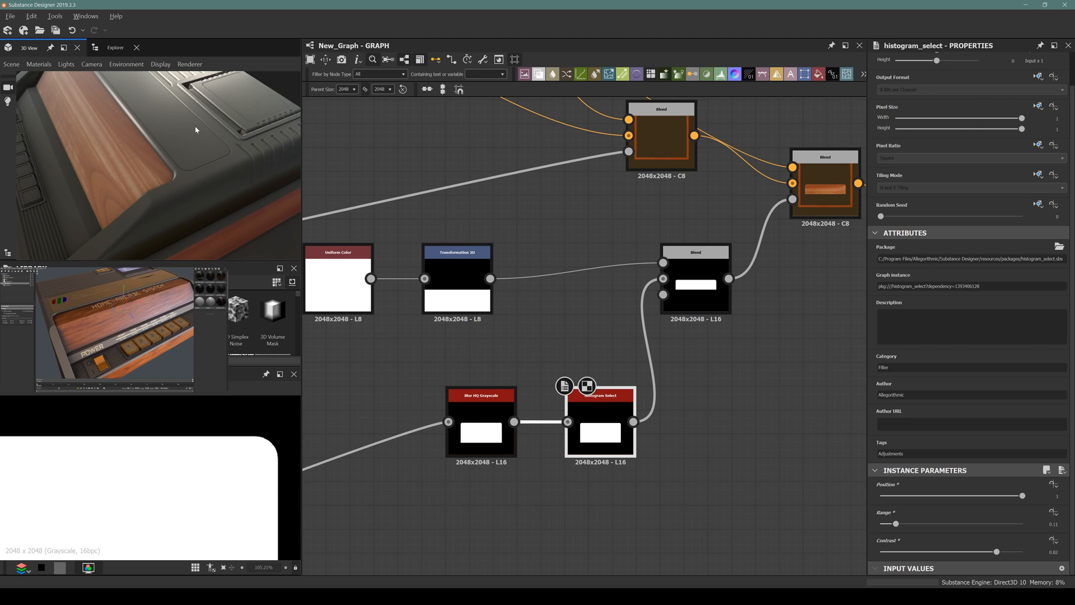
Step: Insert a Blend node between the last wood Blend and the output, and place it beside that Blend
{"action": "scroll", "coordinate": [624, 294], "scroll_direction": "down", "scroll_amount": 8}
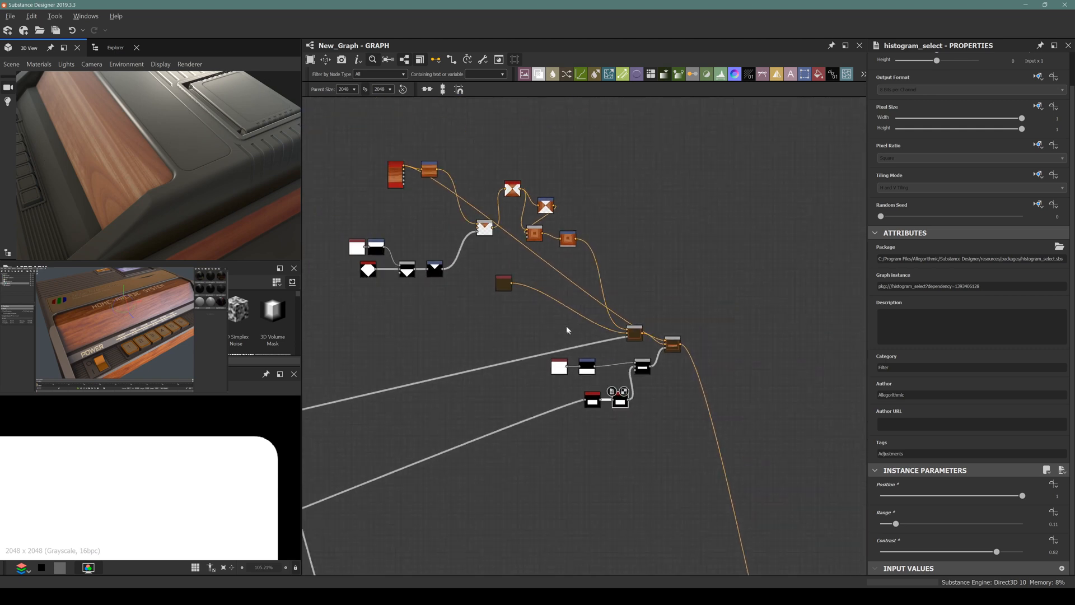
{"action": "left_click_drag", "start_coordinate": [361, 137], "coordinate": [579, 250]}
{"action": "scroll", "coordinate": [579, 249], "scroll_direction": "down", "scroll_amount": 5}
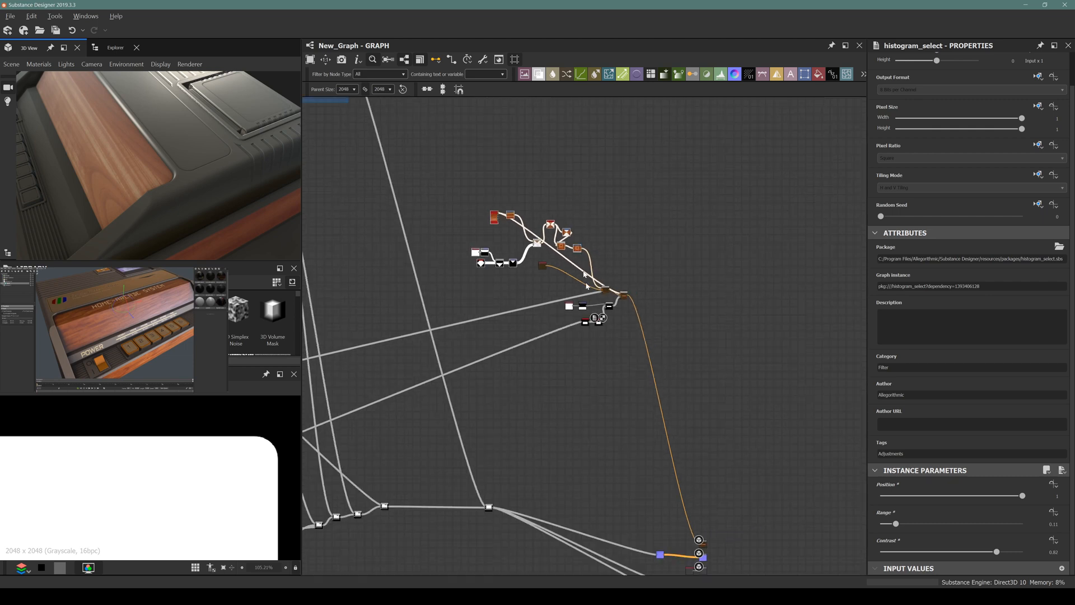
{"action": "left_click_drag", "start_coordinate": [475, 160], "coordinate": [626, 323]}
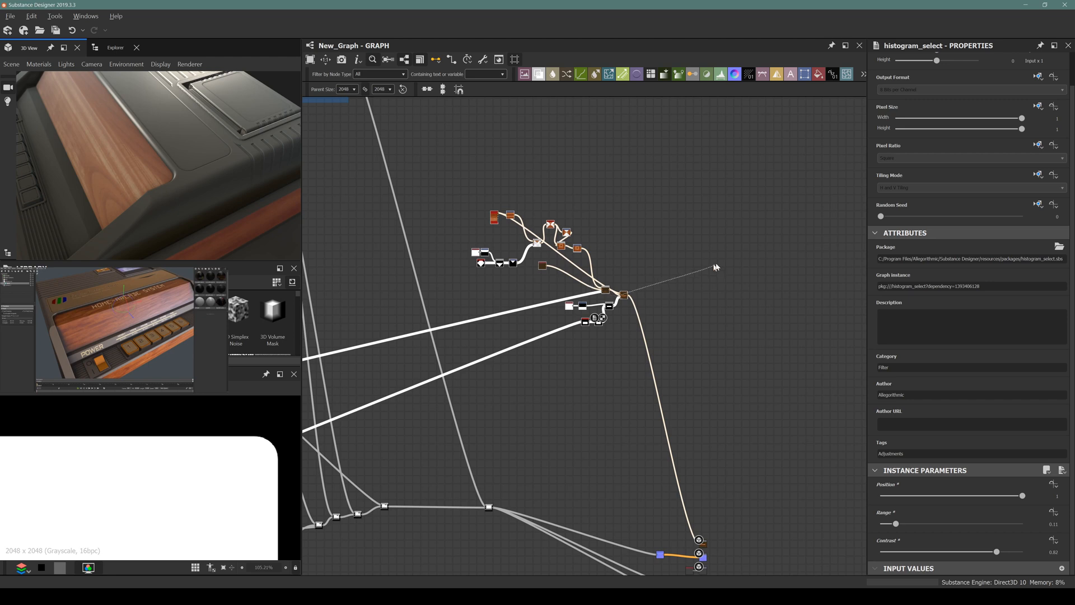
{"action": "scroll", "coordinate": [665, 259], "scroll_direction": "up", "scroll_amount": 4}
{"action": "key", "text": "space"}
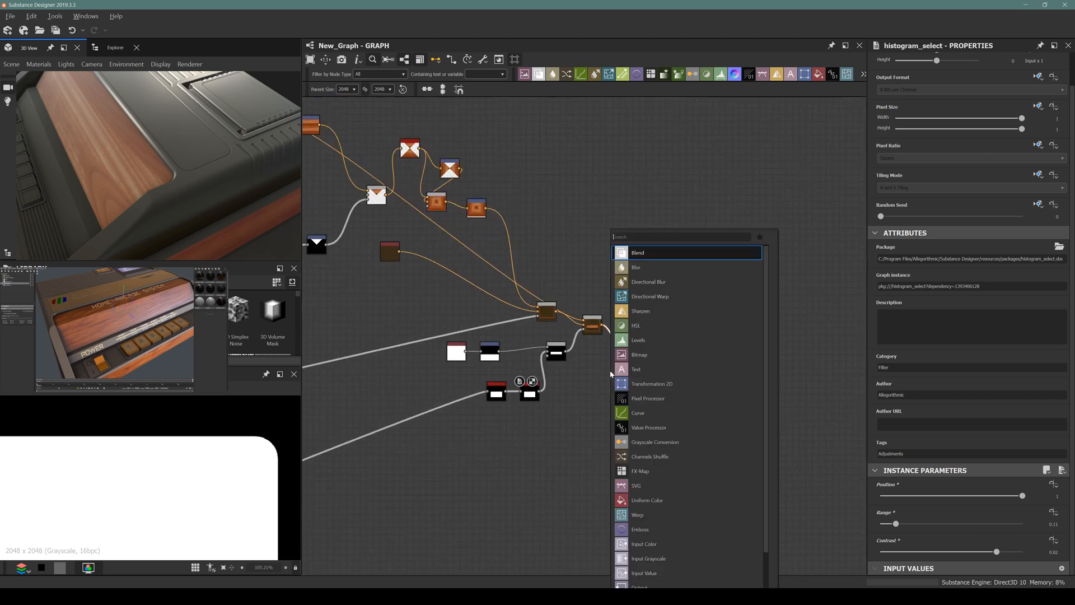
{"action": "type", "text": "blend"}
{"action": "key", "text": "Return"}
{"action": "scroll", "coordinate": [603, 383], "scroll_direction": "down", "scroll_amount": 4}
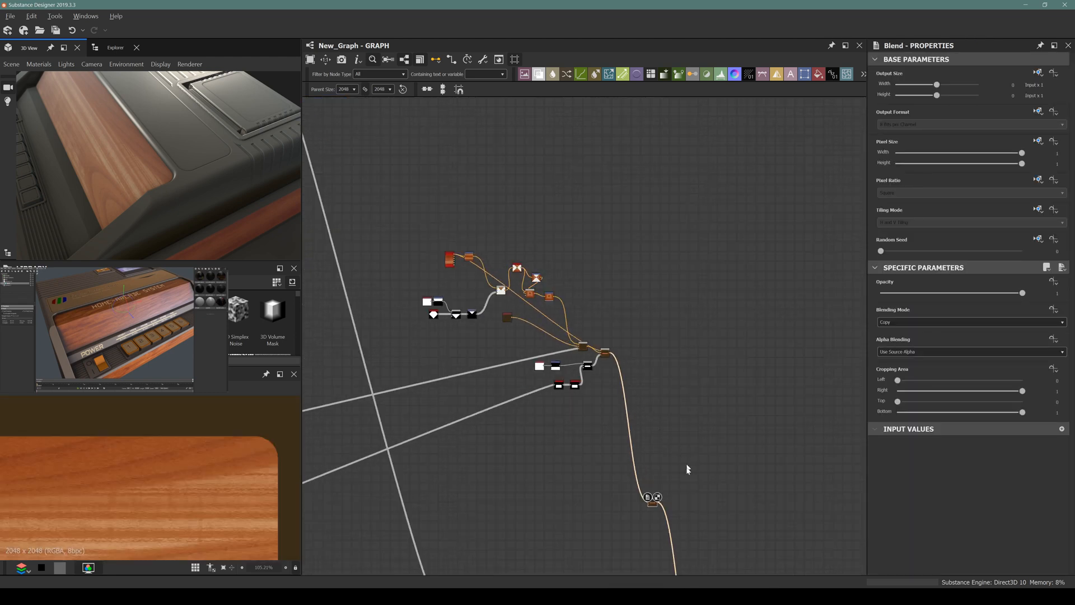
{"action": "scroll", "coordinate": [662, 491], "scroll_direction": "up", "scroll_amount": 3}
{"action": "left_click_drag", "start_coordinate": [644, 508], "coordinate": [622, 255]}
{"action": "middle_click_drag", "start_coordinate": [578, 239], "coordinate": [622, 347]}
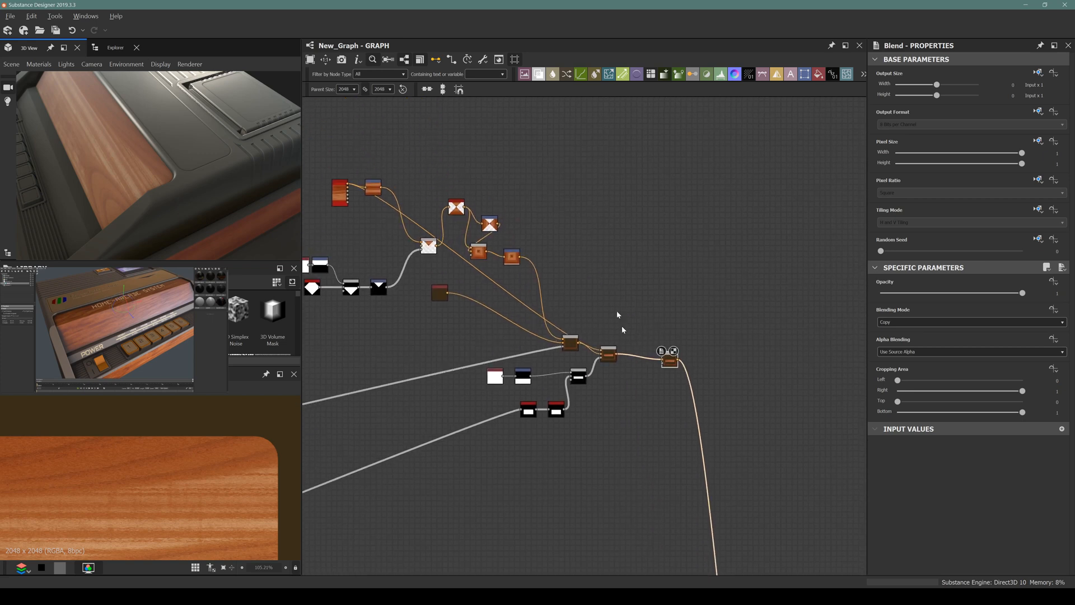
Step: Add a Uniform Color node above the newly inserted Blend
{"action": "left_click", "coordinate": [620, 317]}
{"action": "key", "text": "space"}
{"action": "type", "text": "unif"}
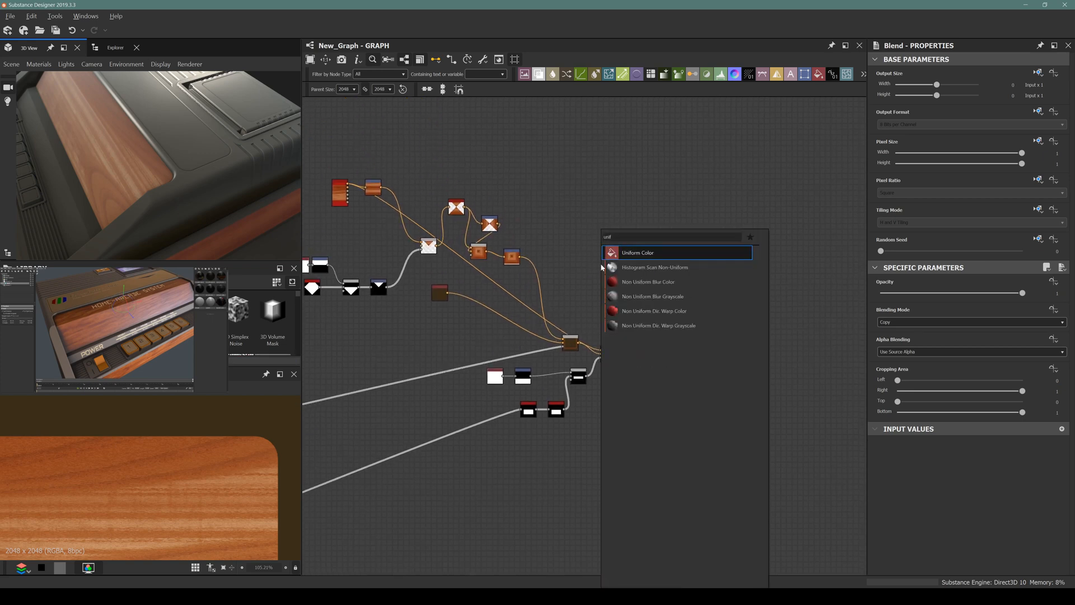
{"action": "left_click", "coordinate": [635, 253]}
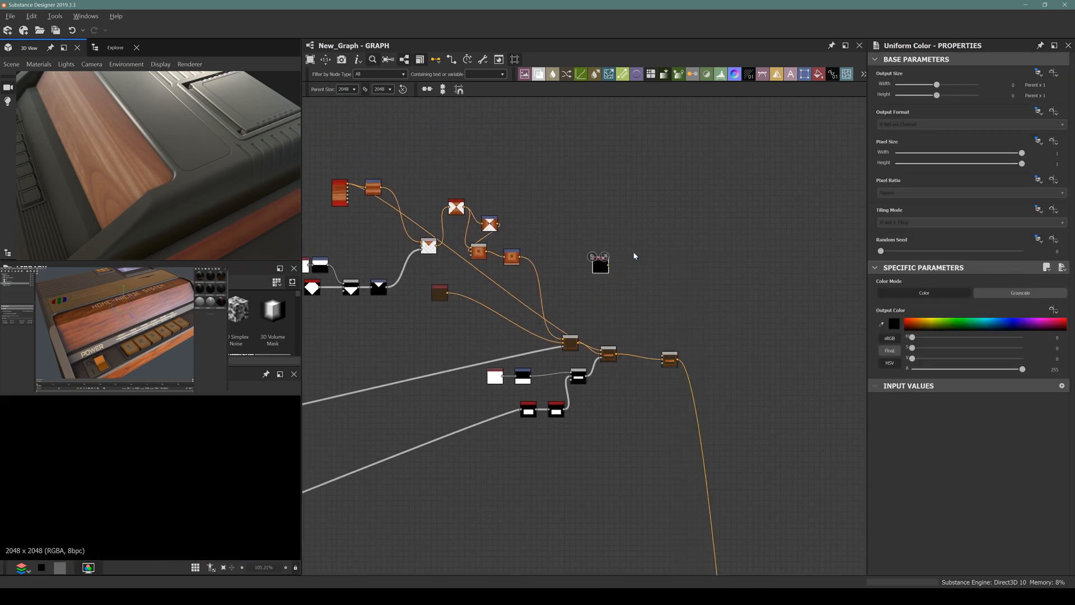
Step: Set the Uniform Color to a brass tan (RGB 212, 179, 96) and connect it to the new Blend's foreground input
{"action": "left_click_drag", "start_coordinate": [914, 322], "coordinate": [923, 317]}
{"action": "left_click", "coordinate": [896, 324]}
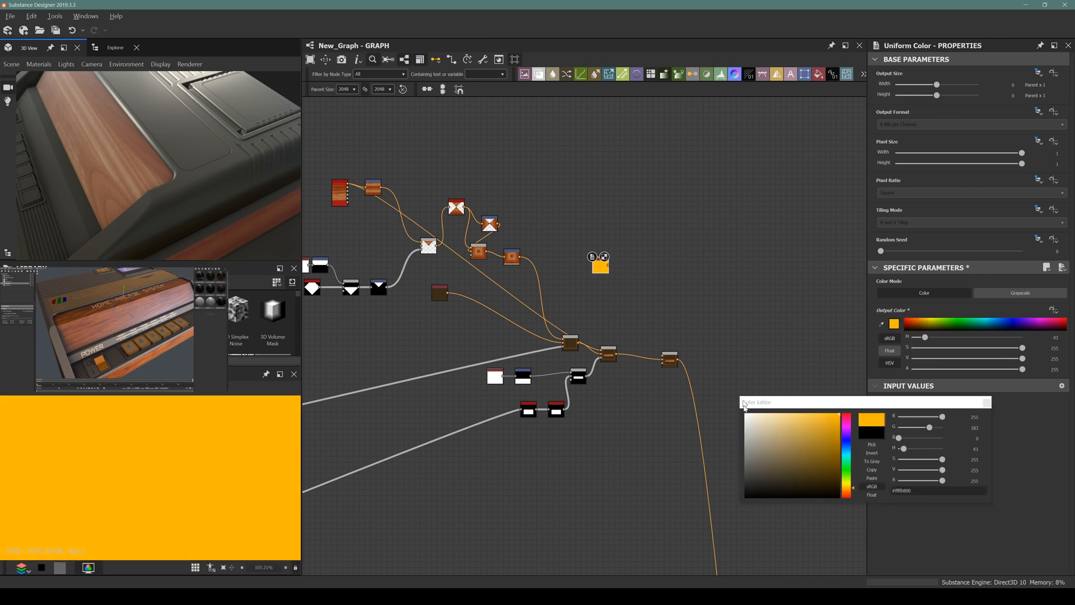
{"action": "left_click", "coordinate": [796, 427]}
{"action": "scroll", "coordinate": [636, 314], "scroll_direction": "up", "scroll_amount": 3}
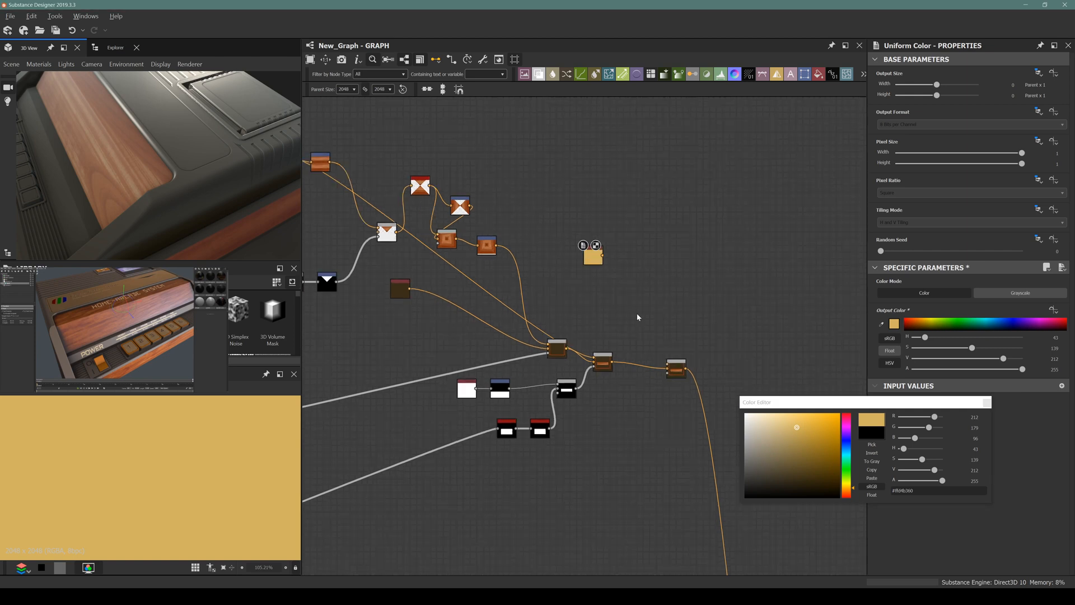
{"action": "left_click", "coordinate": [986, 402]}
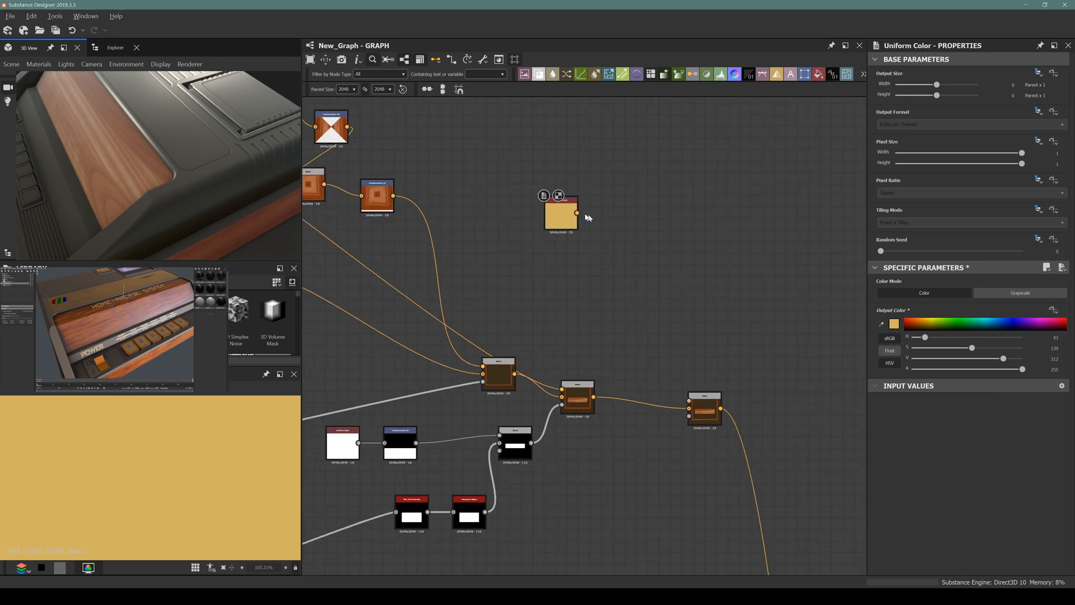
{"action": "left_click_drag", "start_coordinate": [577, 213], "coordinate": [718, 407]}
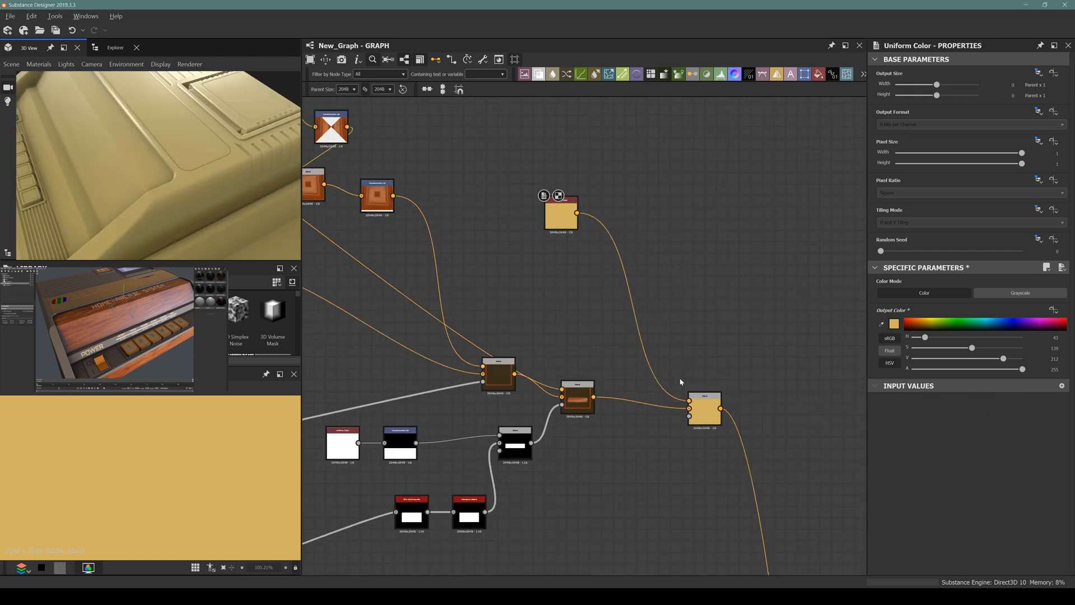
Step: Examine the Base Case shape nodes, previewing the Blend that combines the case masks, to look for a suitable mask
{"action": "middle_click_drag", "start_coordinate": [680, 381], "coordinate": [585, 233]}
{"action": "middle_click_drag", "start_coordinate": [518, 364], "coordinate": [707, 343]}
{"action": "scroll", "coordinate": [707, 343], "scroll_direction": "down", "scroll_amount": 7}
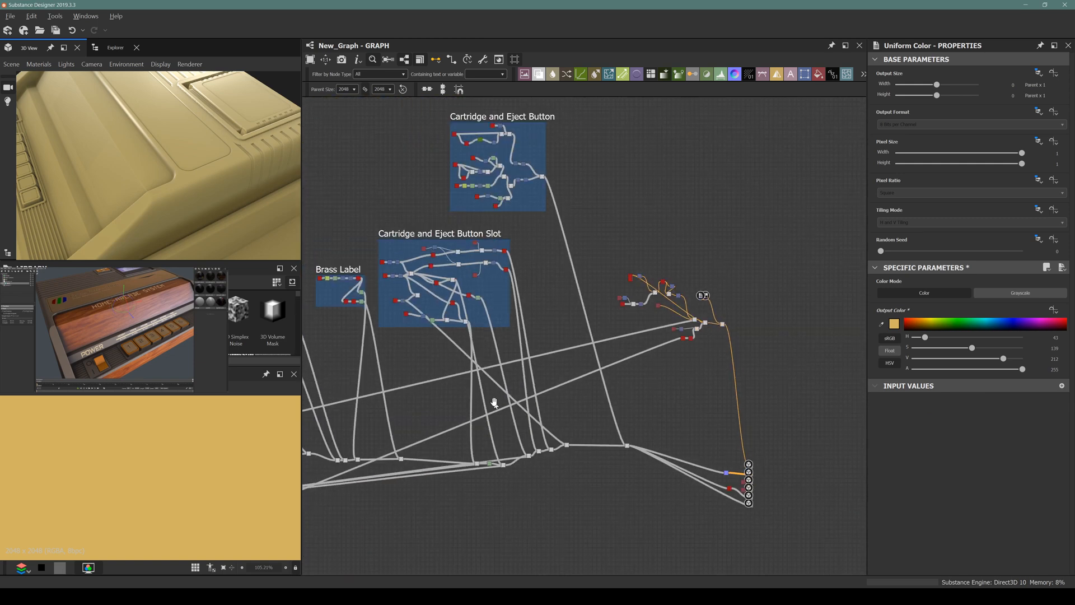
{"action": "middle_click_drag", "start_coordinate": [370, 405], "coordinate": [708, 303]}
{"action": "scroll", "coordinate": [481, 385], "scroll_direction": "up", "scroll_amount": 5}
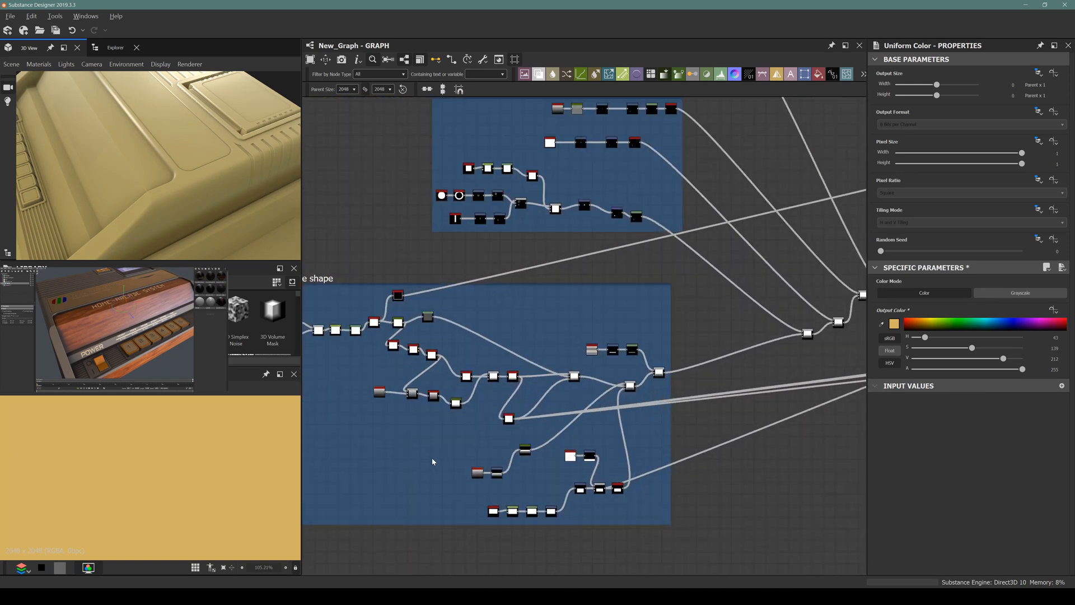
{"action": "scroll", "coordinate": [579, 415], "scroll_direction": "up", "scroll_amount": 7}
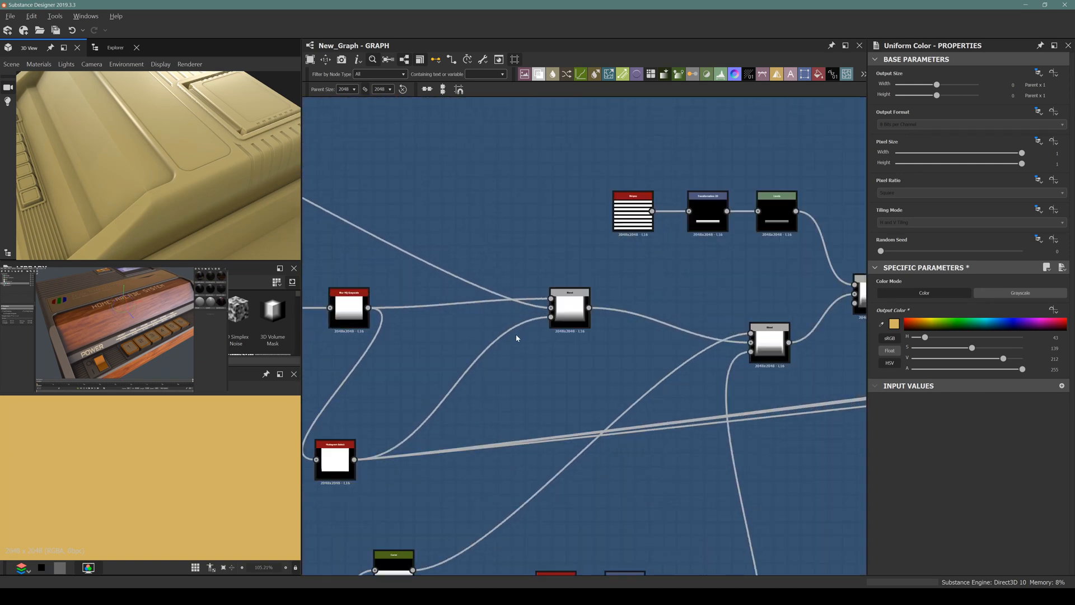
{"action": "left_click", "coordinate": [752, 350]}
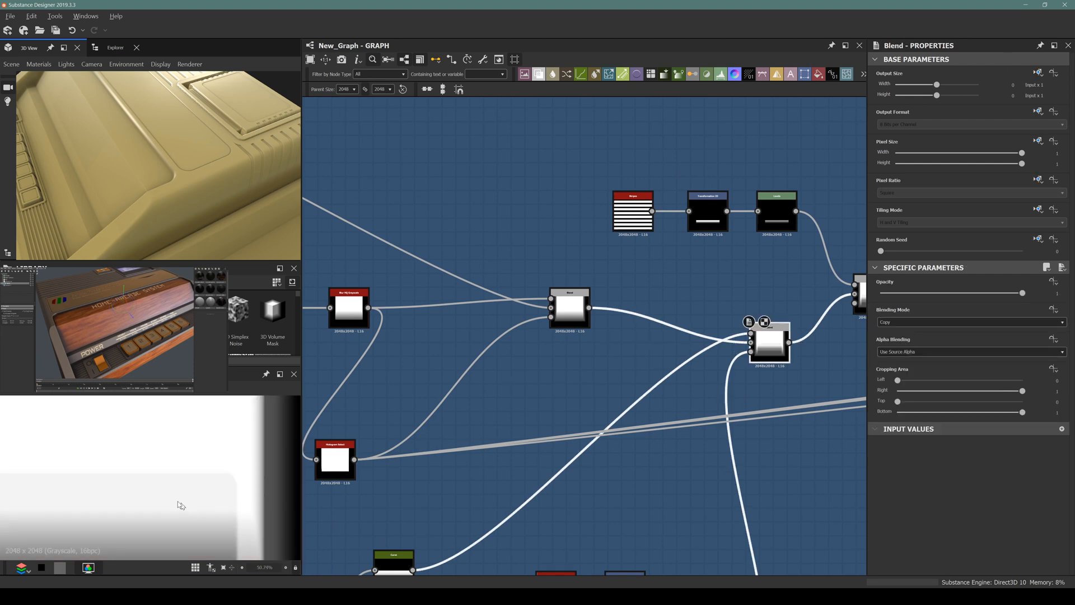
{"action": "middle_click_drag", "start_coordinate": [635, 347], "coordinate": [605, 271]}
{"action": "scroll", "coordinate": [688, 312], "scroll_direction": "down", "scroll_amount": 1}
{"action": "middle_click_drag", "start_coordinate": [687, 312], "coordinate": [546, 374]}
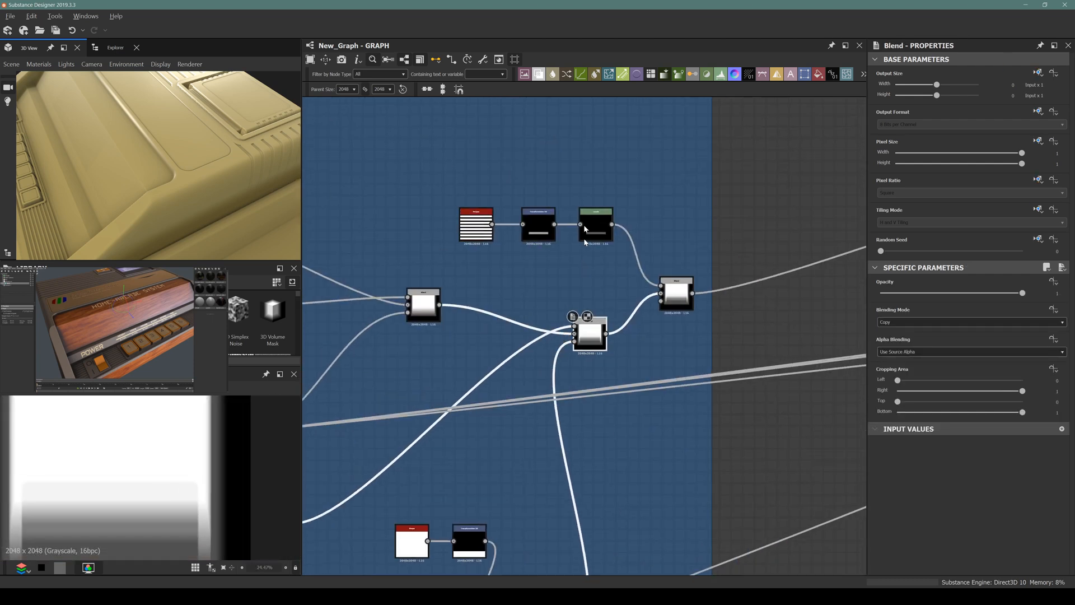
{"action": "scroll", "coordinate": [583, 216], "scroll_direction": "up", "scroll_amount": 5}
{"action": "middle_click_drag", "start_coordinate": [440, 336], "coordinate": [607, 219]}
{"action": "scroll", "coordinate": [547, 280], "scroll_direction": "down", "scroll_amount": 4}
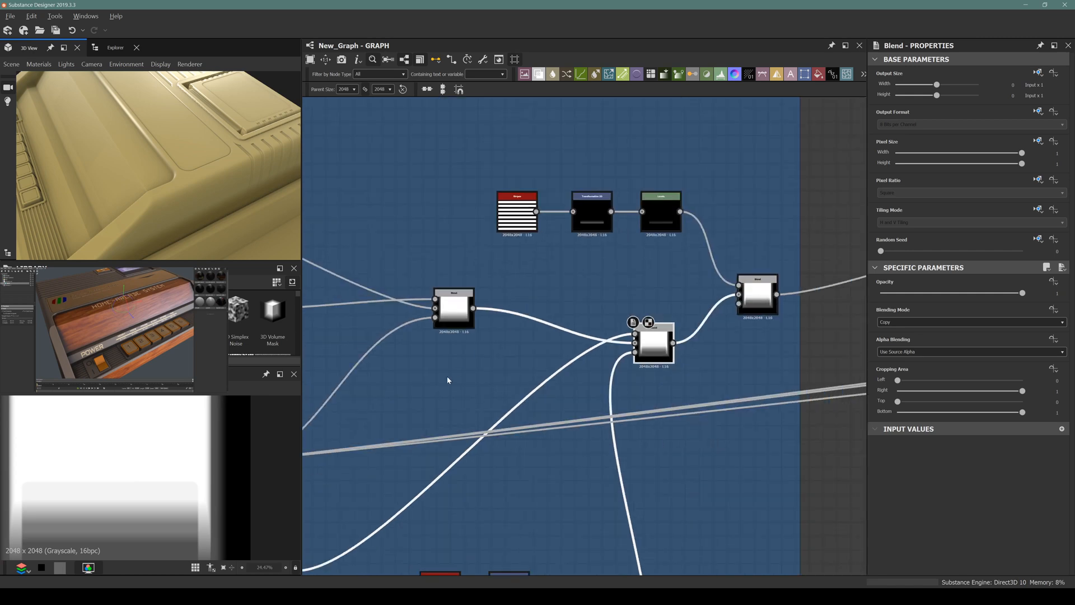
{"action": "middle_click_drag", "start_coordinate": [447, 375], "coordinate": [583, 226]}
{"action": "middle_click_drag", "start_coordinate": [480, 366], "coordinate": [645, 314]}
{"action": "scroll", "coordinate": [487, 293], "scroll_direction": "down", "scroll_amount": 2}
{"action": "middle_click_drag", "start_coordinate": [487, 294], "coordinate": [463, 228]}
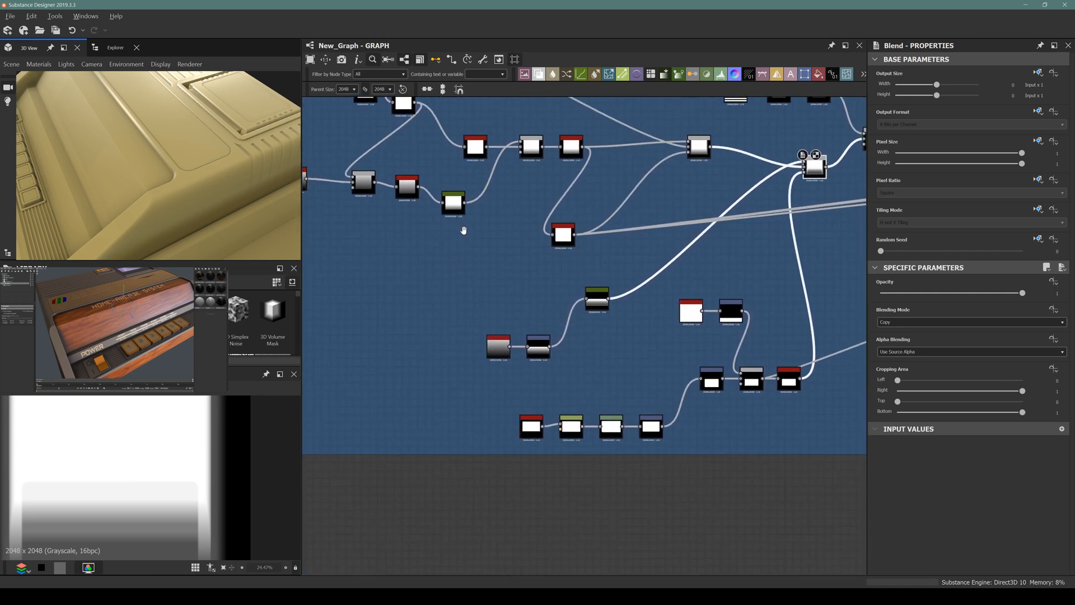
{"action": "middle_click_drag", "start_coordinate": [454, 294], "coordinate": [580, 440]}
{"action": "middle_click_drag", "start_coordinate": [479, 368], "coordinate": [590, 387]}
{"action": "scroll", "coordinate": [582, 385], "scroll_direction": "down", "scroll_amount": 8}
{"action": "middle_click_drag", "start_coordinate": [630, 336], "coordinate": [635, 330]}
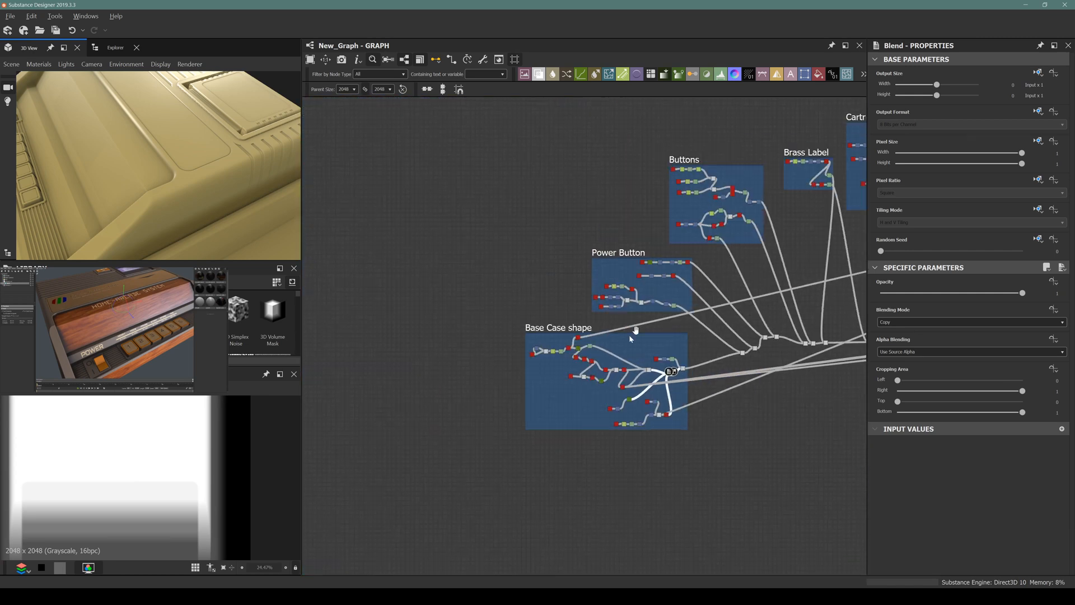
Step: Preview the Blur HQ Grayscale node ahead of Levels in the Brass Label frame
{"action": "middle_click_drag", "start_coordinate": [687, 266], "coordinate": [487, 284]}
{"action": "scroll", "coordinate": [473, 213], "scroll_direction": "up", "scroll_amount": 4}
{"action": "scroll", "coordinate": [573, 246], "scroll_direction": "up", "scroll_amount": 3}
{"action": "scroll", "coordinate": [613, 356], "scroll_direction": "up", "scroll_amount": 7}
{"action": "double_click", "coordinate": [358, 328]}
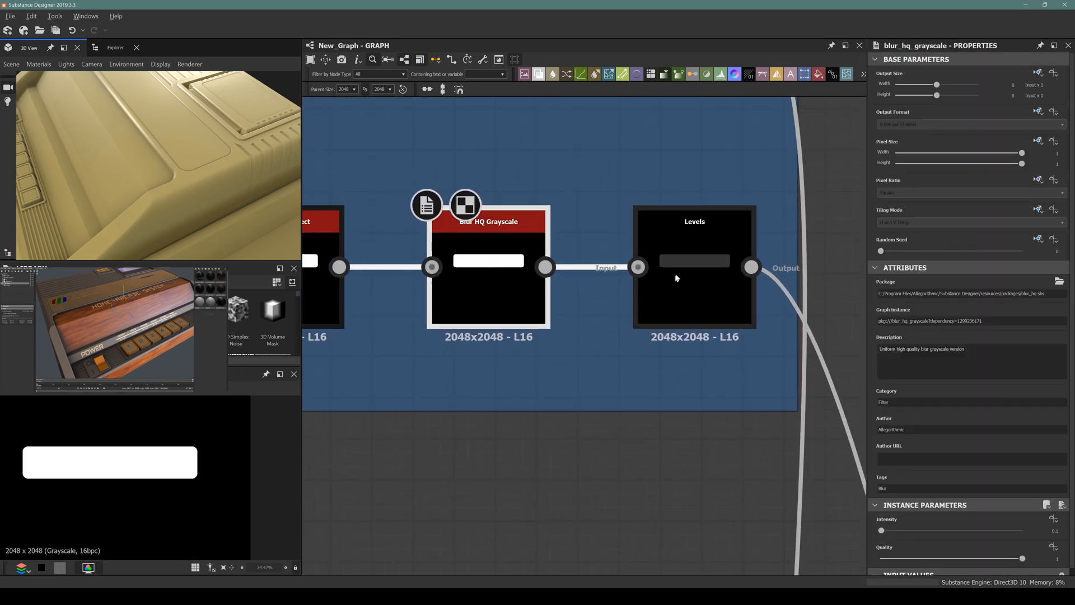
Step: Preview the Brass Label frame's upper Blur HQ Grayscale and its lowest Levels node to compare them as label masks
{"action": "scroll", "coordinate": [677, 277], "scroll_direction": "down", "scroll_amount": 4}
{"action": "scroll", "coordinate": [676, 277], "scroll_direction": "down", "scroll_amount": 1}
{"action": "middle_click_drag", "start_coordinate": [676, 277], "coordinate": [581, 321]}
{"action": "scroll", "coordinate": [577, 224], "scroll_direction": "up", "scroll_amount": 2}
{"action": "scroll", "coordinate": [563, 233], "scroll_direction": "down", "scroll_amount": 5}
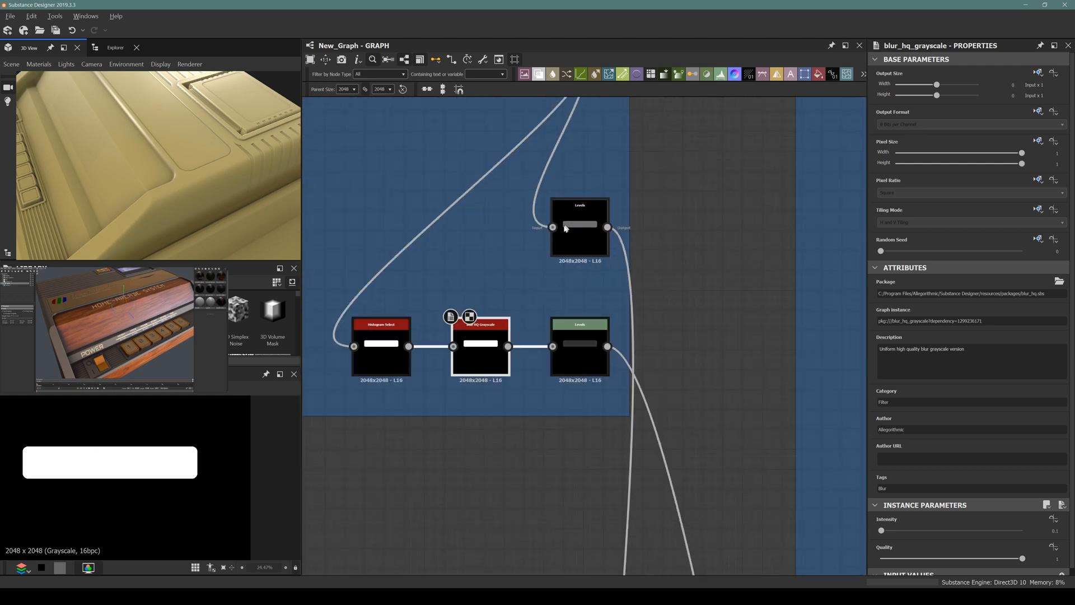
{"action": "middle_click_drag", "start_coordinate": [557, 244], "coordinate": [562, 325]}
{"action": "key", "text": "f"}
{"action": "middle_click_drag", "start_coordinate": [601, 252], "coordinate": [577, 300]}
{"action": "left_click", "coordinate": [563, 218]}
{"action": "double_click", "coordinate": [563, 218]}
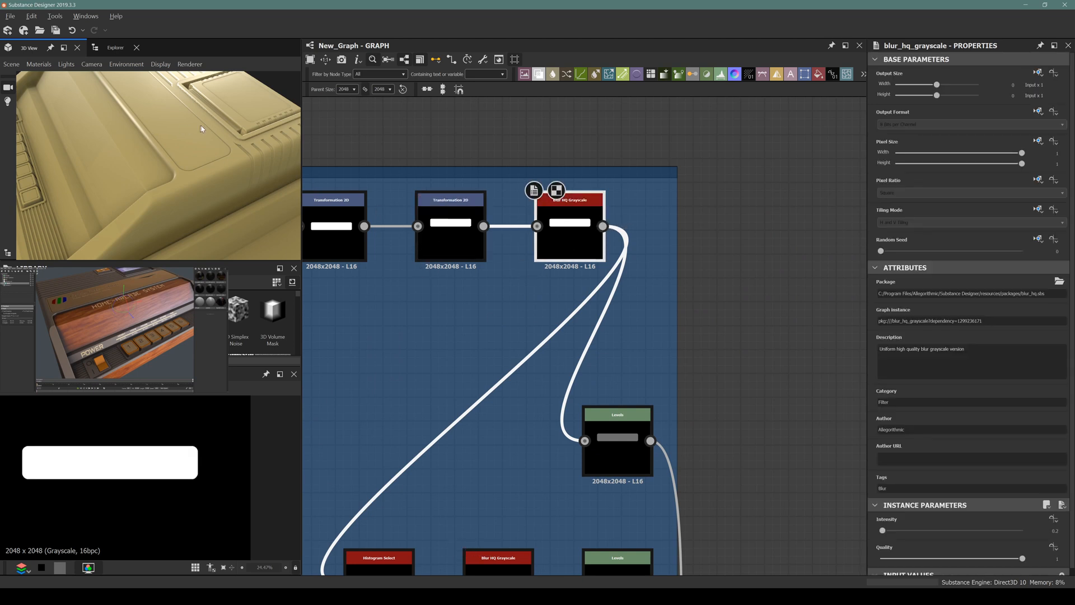
{"action": "scroll", "coordinate": [202, 129], "scroll_direction": "up", "scroll_amount": 5}
{"action": "middle_click_drag", "start_coordinate": [496, 360], "coordinate": [469, 178]}
{"action": "double_click", "coordinate": [606, 414]}
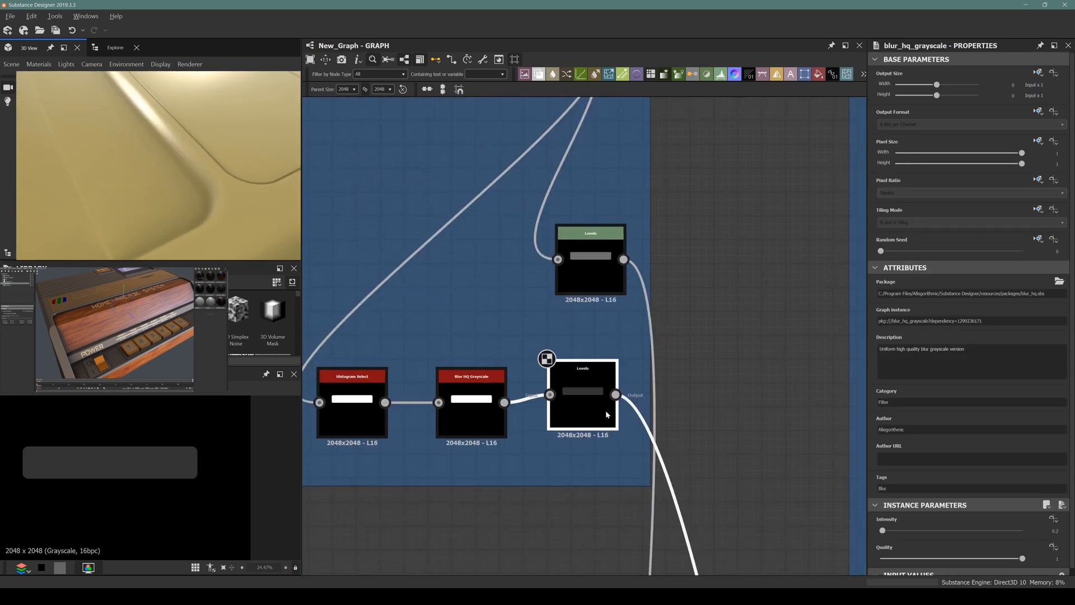
Step: Connect the Brass Label frame's lower Blur HQ Grayscale output to the brass Blend's mask input and check the label on the 3D model
{"action": "left_click", "coordinate": [505, 402]}
{"action": "scroll", "coordinate": [507, 469], "scroll_direction": "down", "scroll_amount": 10}
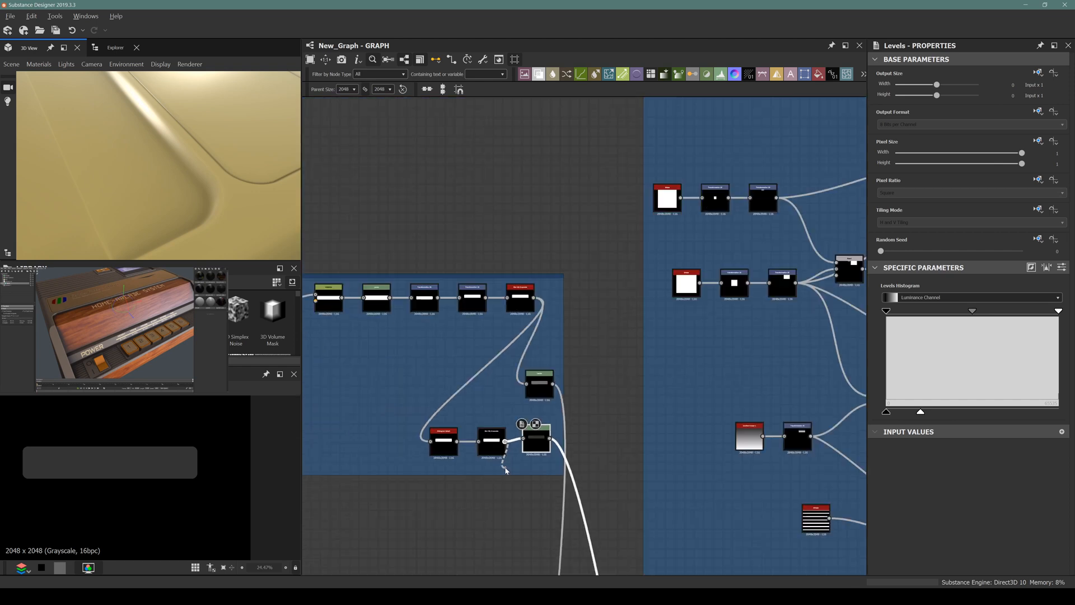
{"action": "middle_click_drag", "start_coordinate": [809, 438], "coordinate": [604, 350]}
{"action": "scroll", "coordinate": [661, 396], "scroll_direction": "up", "scroll_amount": 10}
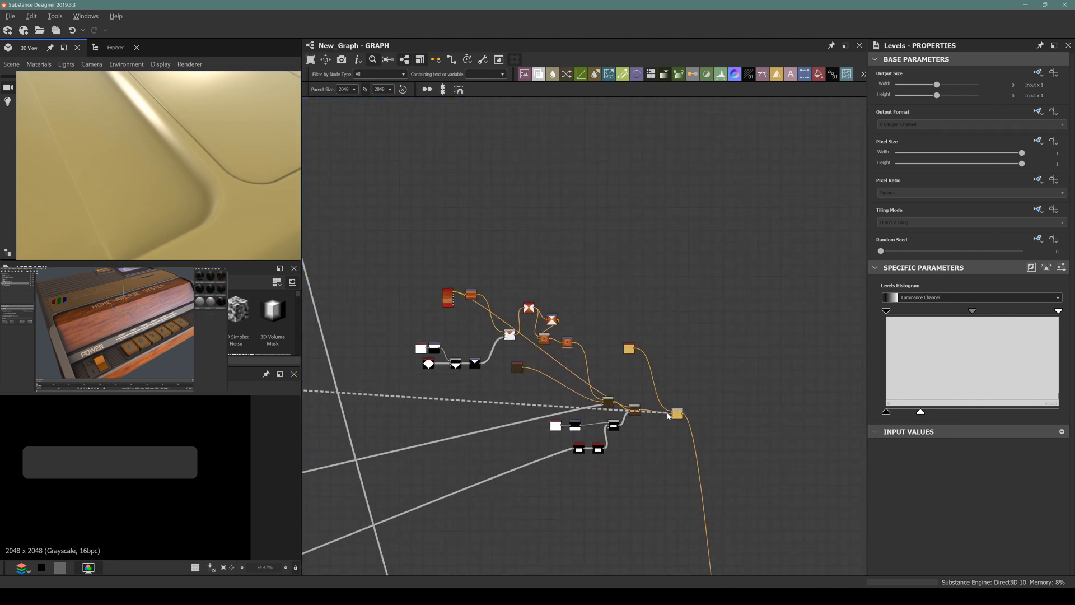
{"action": "left_click", "coordinate": [680, 415]}
{"action": "scroll", "coordinate": [154, 180], "scroll_direction": "down", "scroll_amount": 3}
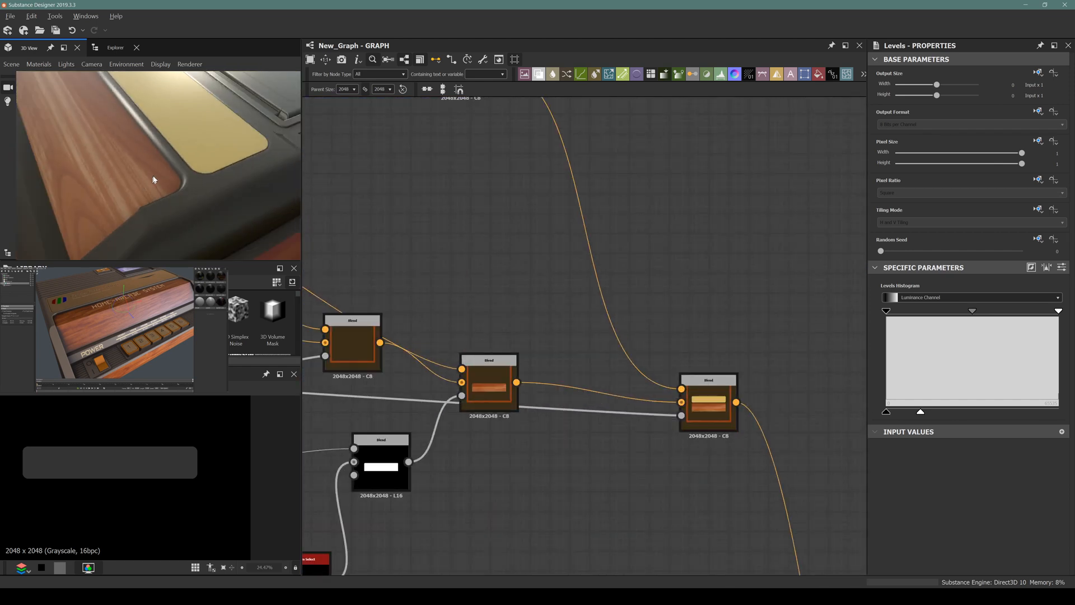
{"action": "middle_click_drag", "start_coordinate": [235, 145], "coordinate": [174, 163]}
{"action": "scroll", "coordinate": [152, 202], "scroll_direction": "up", "scroll_amount": 3}
{"action": "scroll", "coordinate": [199, 201], "scroll_direction": "up", "scroll_amount": 2}
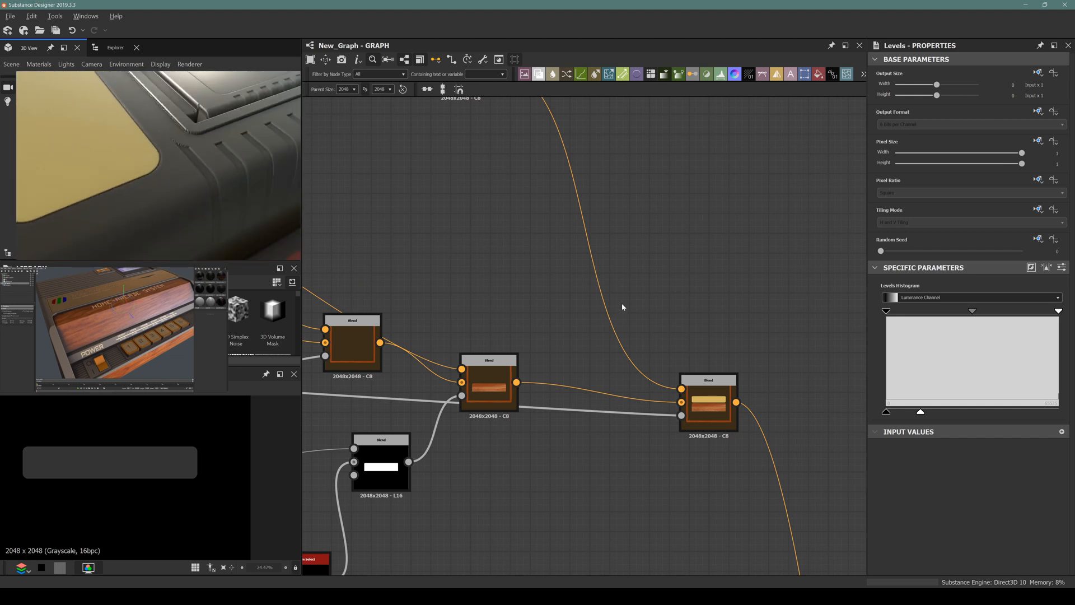
{"action": "middle_click_drag", "start_coordinate": [621, 304], "coordinate": [619, 308]}
{"action": "scroll", "coordinate": [81, 139], "scroll_direction": "down", "scroll_amount": 3}
{"action": "middle_click_drag", "start_coordinate": [80, 139], "coordinate": [157, 192]}
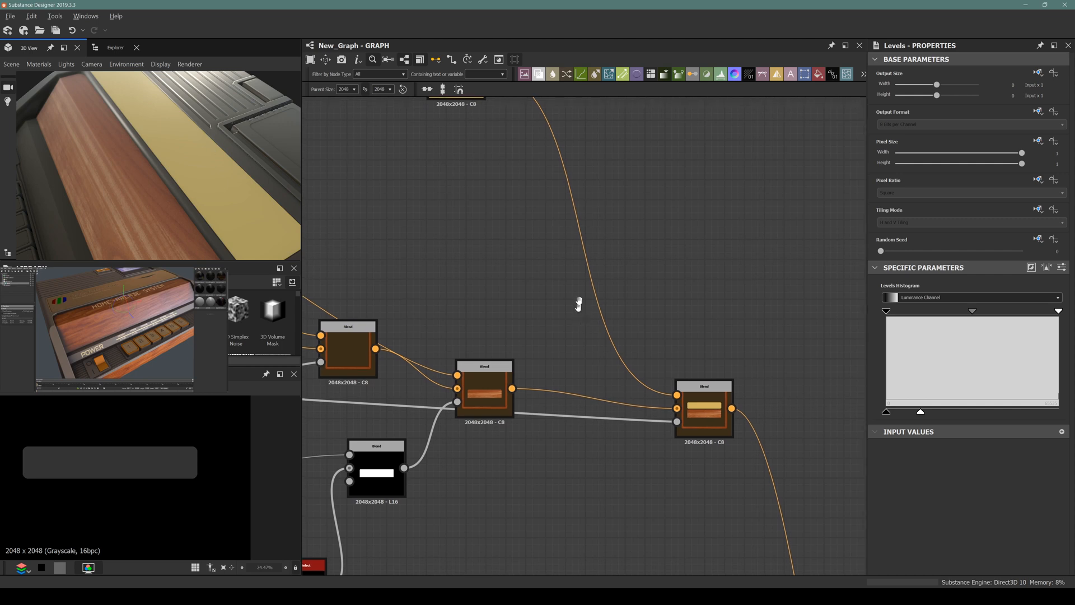
Step: Insert another Blend node after the brass label Blend and space it away from that node
{"action": "scroll", "coordinate": [638, 247], "scroll_direction": "down", "scroll_amount": 5}
{"action": "middle_click_drag", "start_coordinate": [638, 247], "coordinate": [528, 380]}
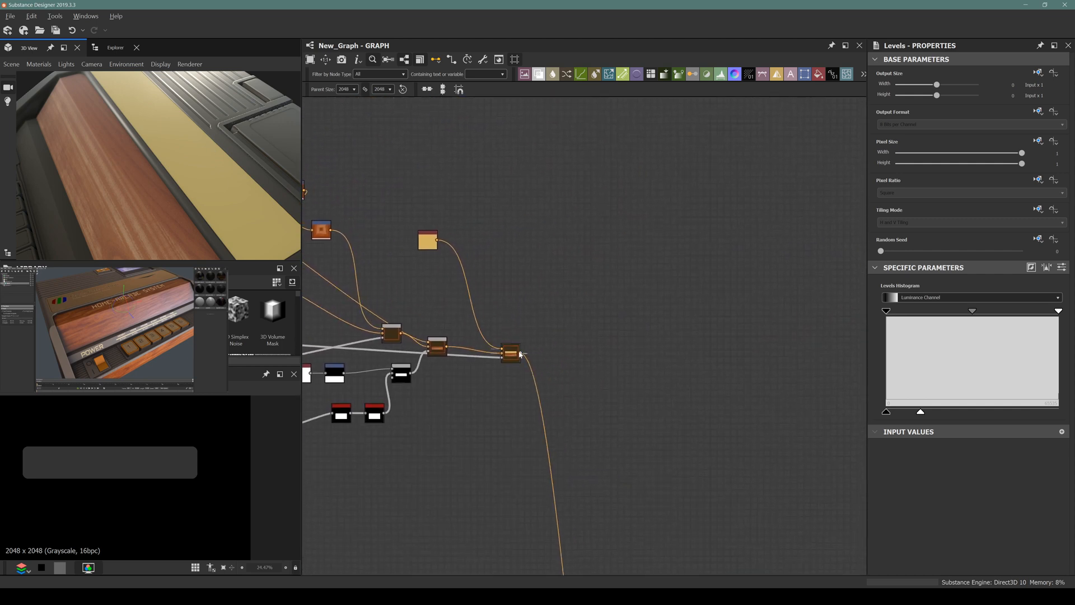
{"action": "left_click", "coordinate": [509, 357]}
{"action": "key", "text": "space"}
{"action": "type", "text": "blend"}
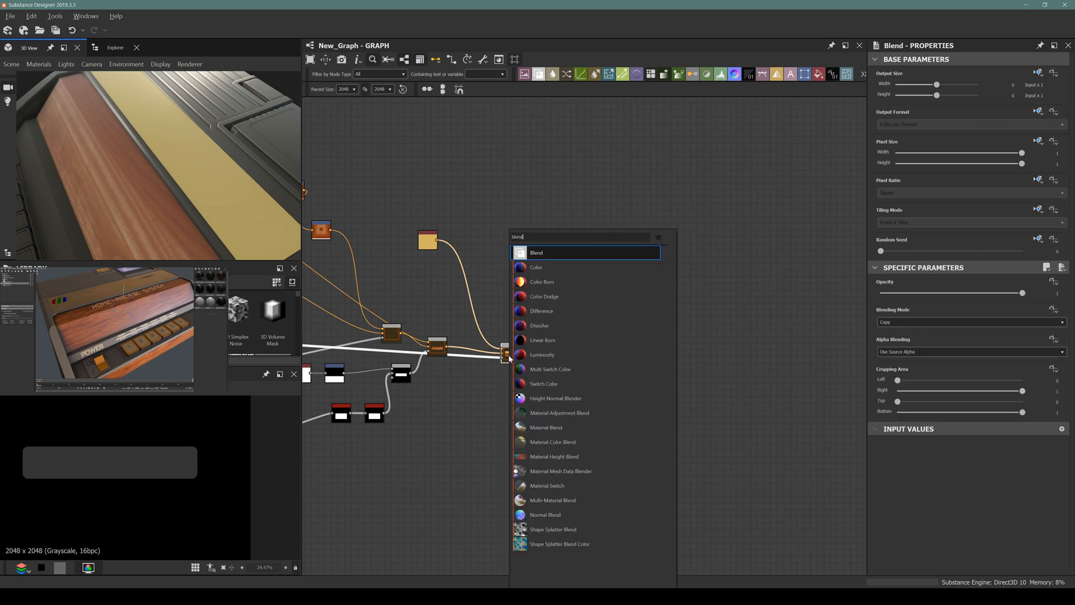
{"action": "key", "text": "Return"}
{"action": "left_click_drag", "start_coordinate": [546, 355], "coordinate": [597, 360]}
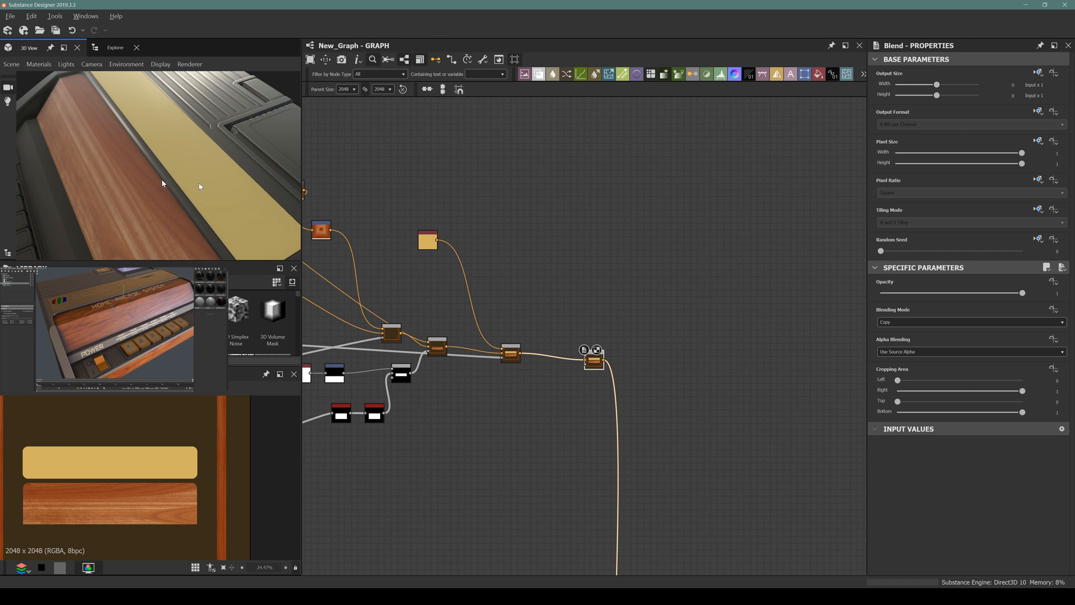
Step: Add a Uniform Color node set to saturated orange and connect it to the newest Blend's foreground input
{"action": "left_click", "coordinate": [537, 237]}
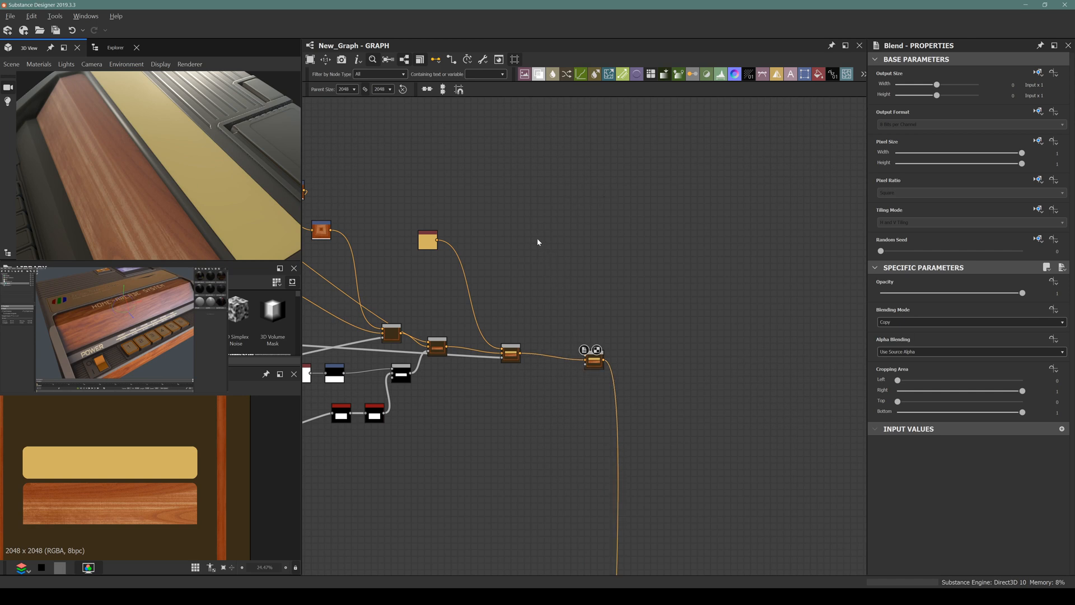
{"action": "key", "text": "space"}
{"action": "type", "text": "uni"}
{"action": "key", "text": "Return"}
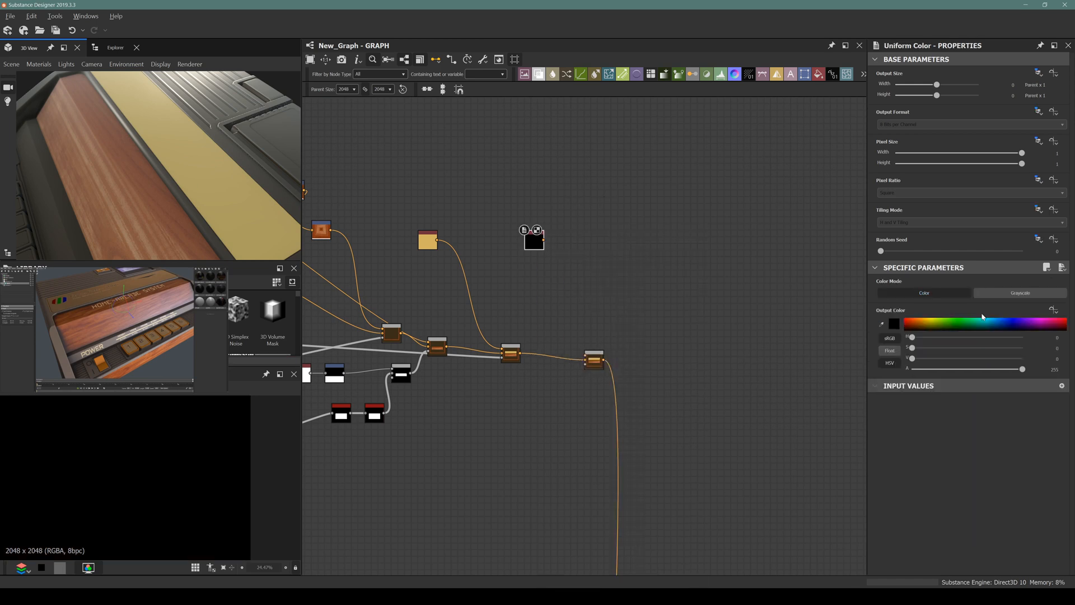
{"action": "left_click_drag", "start_coordinate": [914, 324], "coordinate": [913, 319]}
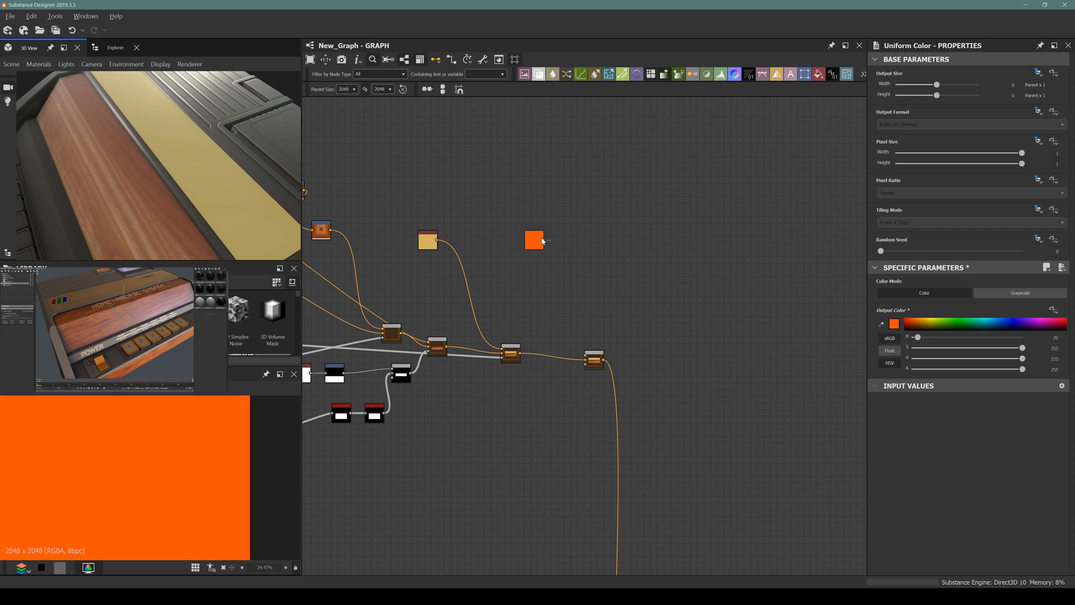
{"action": "left_click_drag", "start_coordinate": [544, 241], "coordinate": [586, 359]}
Step: Preview the final Levels node and the middle row's Blur HQ Grayscale node in the Power Button frame
{"action": "scroll", "coordinate": [586, 358], "scroll_direction": "down", "scroll_amount": 6}
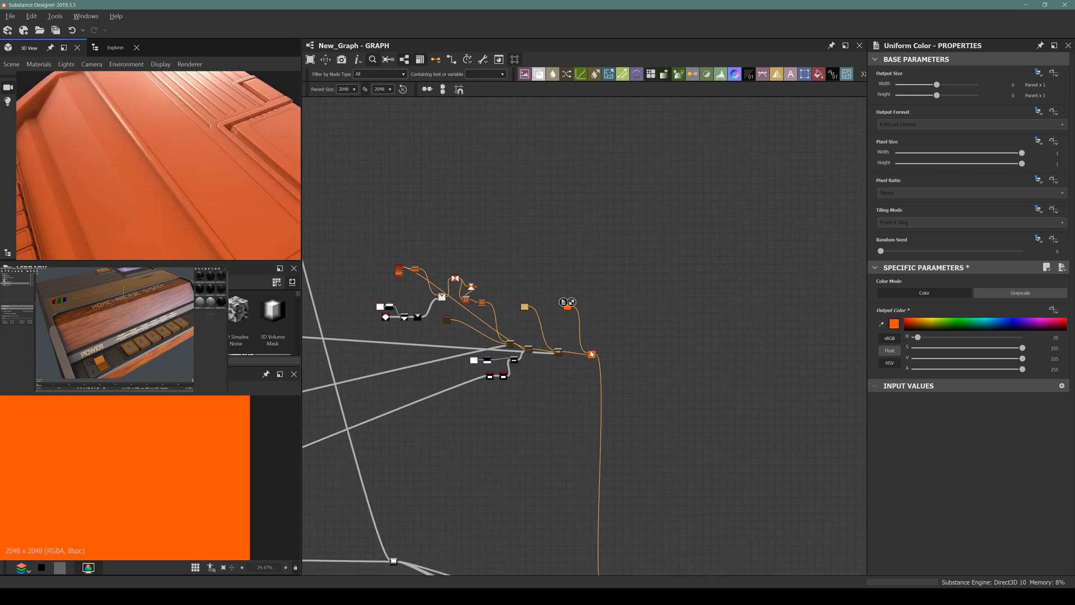
{"action": "middle_click_drag", "start_coordinate": [549, 390], "coordinate": [738, 320]}
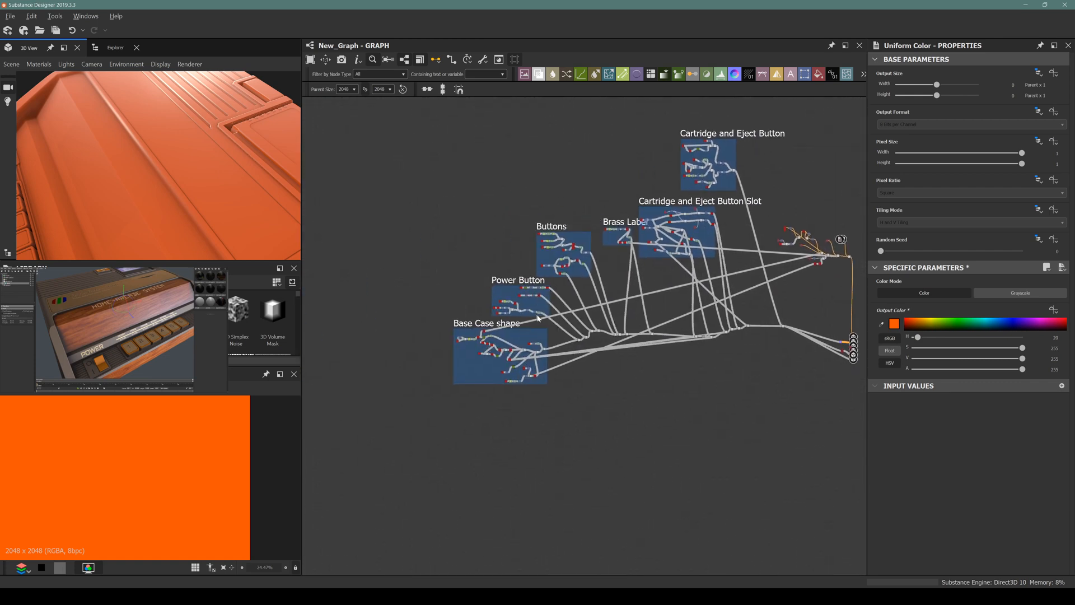
{"action": "scroll", "coordinate": [537, 318], "scroll_direction": "up", "scroll_amount": 6}
{"action": "left_click", "coordinate": [522, 333]}
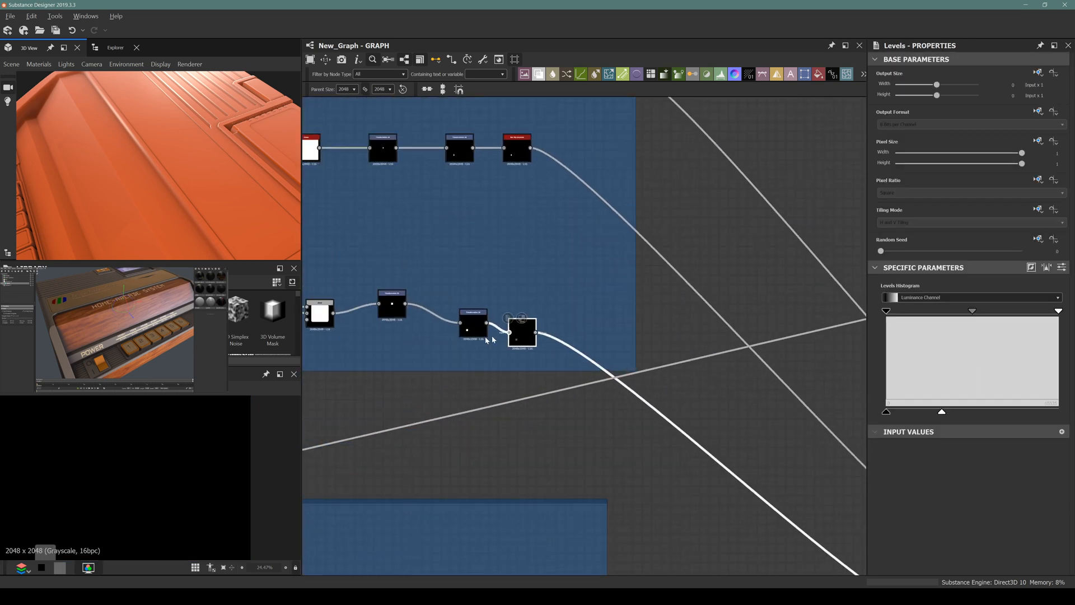
{"action": "middle_click_drag", "start_coordinate": [563, 244], "coordinate": [496, 408]}
{"action": "scroll", "coordinate": [538, 236], "scroll_direction": "up", "scroll_amount": 8}
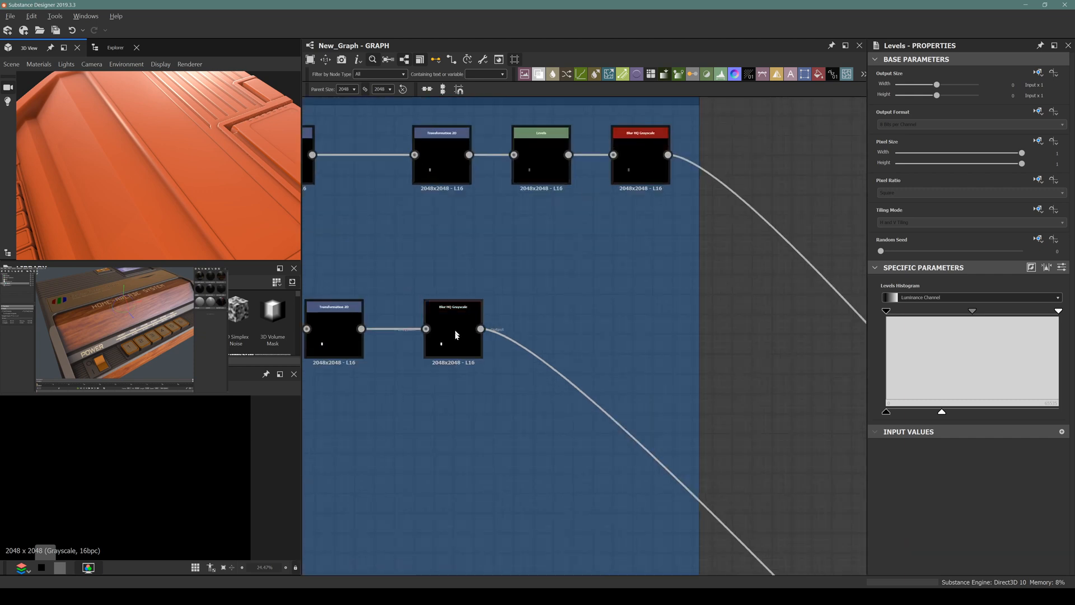
{"action": "left_click", "coordinate": [453, 336]}
{"action": "scroll", "coordinate": [184, 493], "scroll_direction": "down", "scroll_amount": 5}
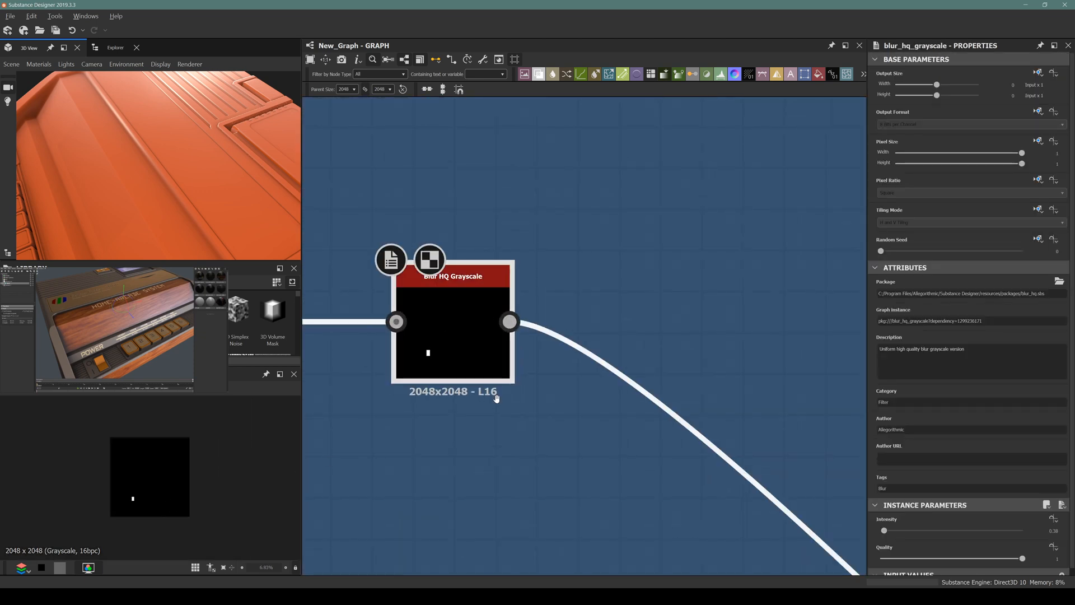
Step: Examine the Power Button frame's Shape and Gradient Linear 1 node chains to determine which one can mask the power button
{"action": "scroll", "coordinate": [583, 348], "scroll_direction": "down", "scroll_amount": 6}
{"action": "scroll", "coordinate": [509, 336], "scroll_direction": "up", "scroll_amount": 4}
{"action": "scroll", "coordinate": [510, 336], "scroll_direction": "down", "scroll_amount": 2}
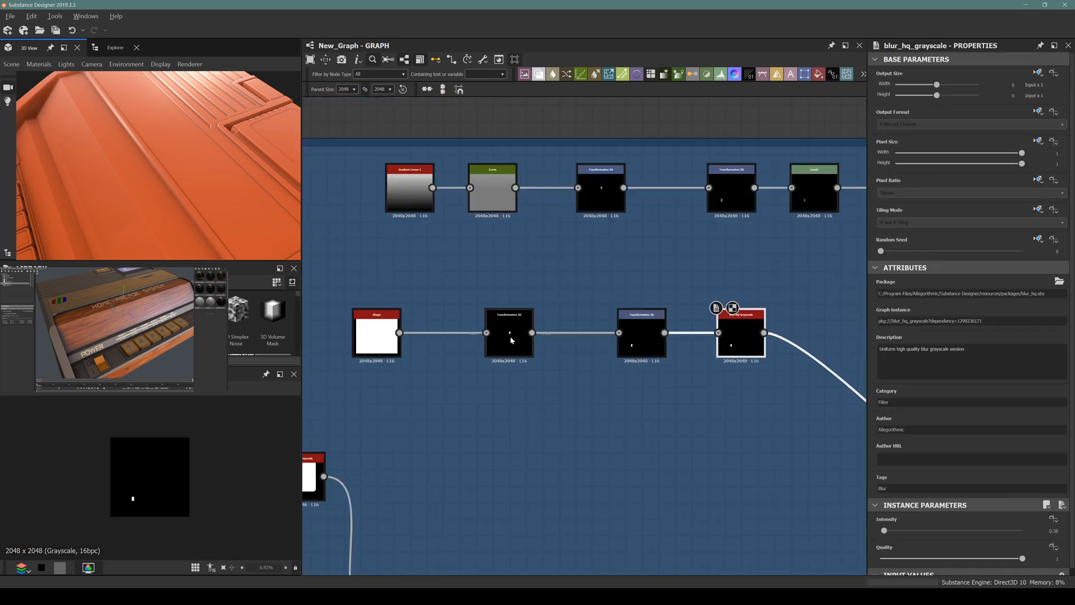
{"action": "left_click", "coordinate": [376, 334]}
{"action": "left_click", "coordinate": [738, 332]}
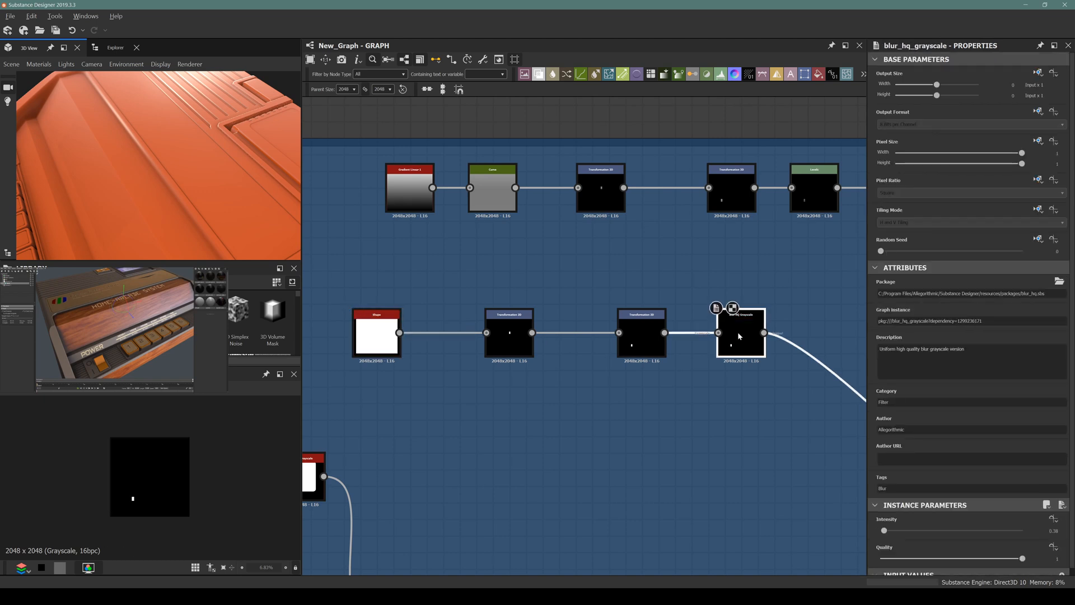
{"action": "middle_click_drag", "start_coordinate": [738, 331], "coordinate": [622, 363]}
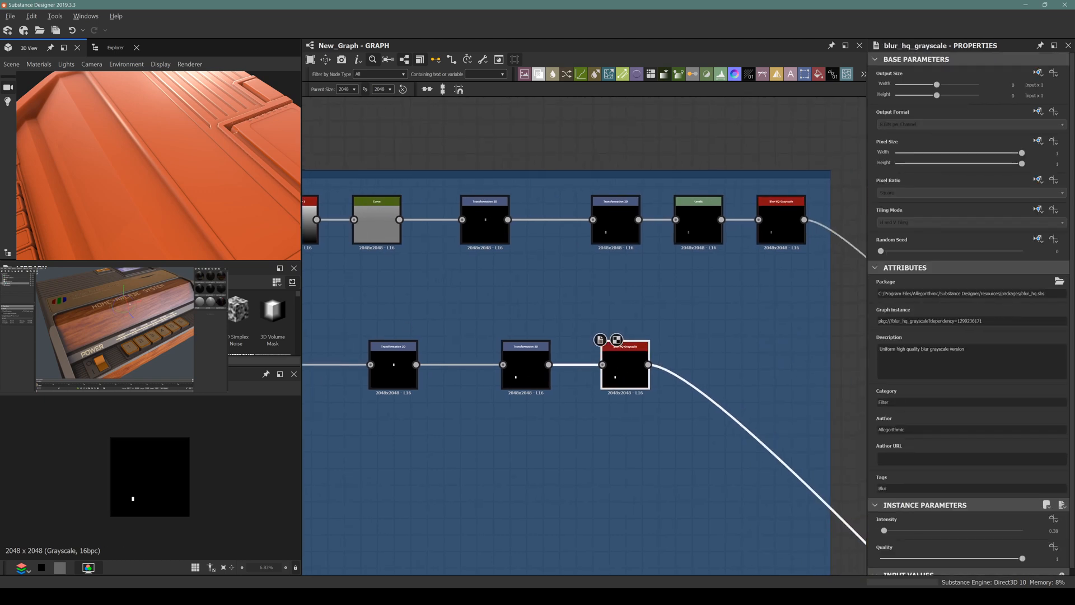
{"action": "left_click", "coordinate": [42, 344]}
{"action": "middle_click_drag", "start_coordinate": [493, 192], "coordinate": [648, 215]}
{"action": "left_click", "coordinate": [456, 242]}
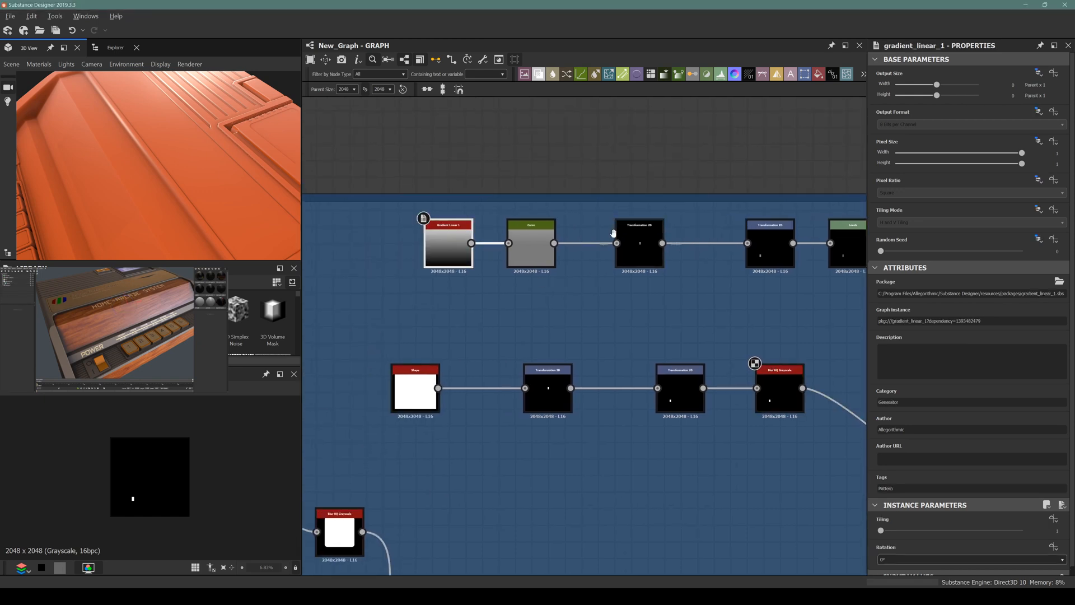
{"action": "middle_click_drag", "start_coordinate": [756, 365], "coordinate": [557, 366]}
{"action": "scroll", "coordinate": [557, 365], "scroll_direction": "down", "scroll_amount": 3}
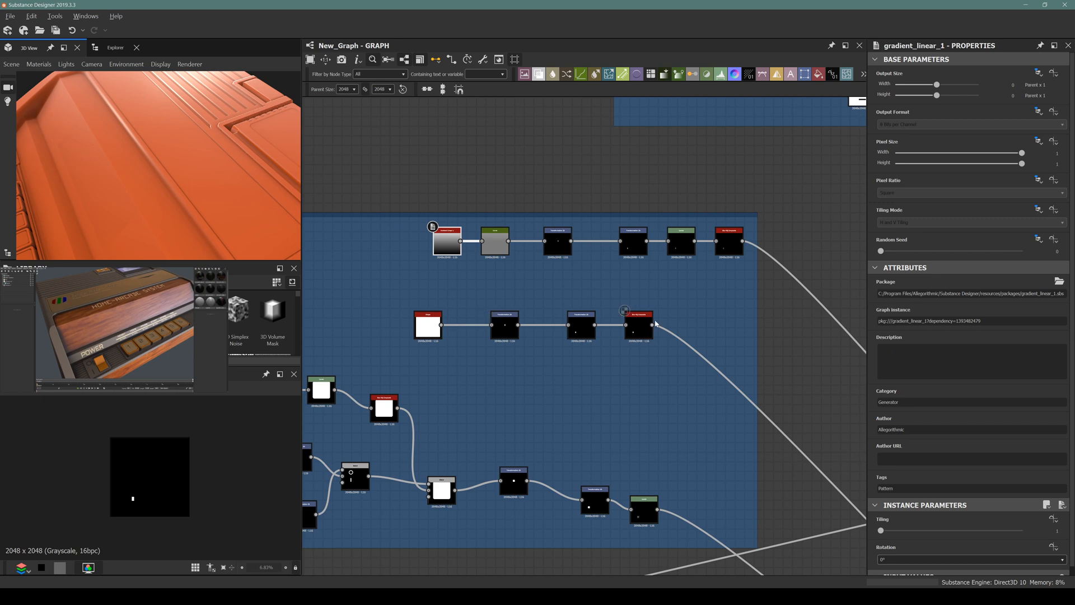
{"action": "scroll", "coordinate": [635, 318], "scroll_direction": "up", "scroll_amount": 3}
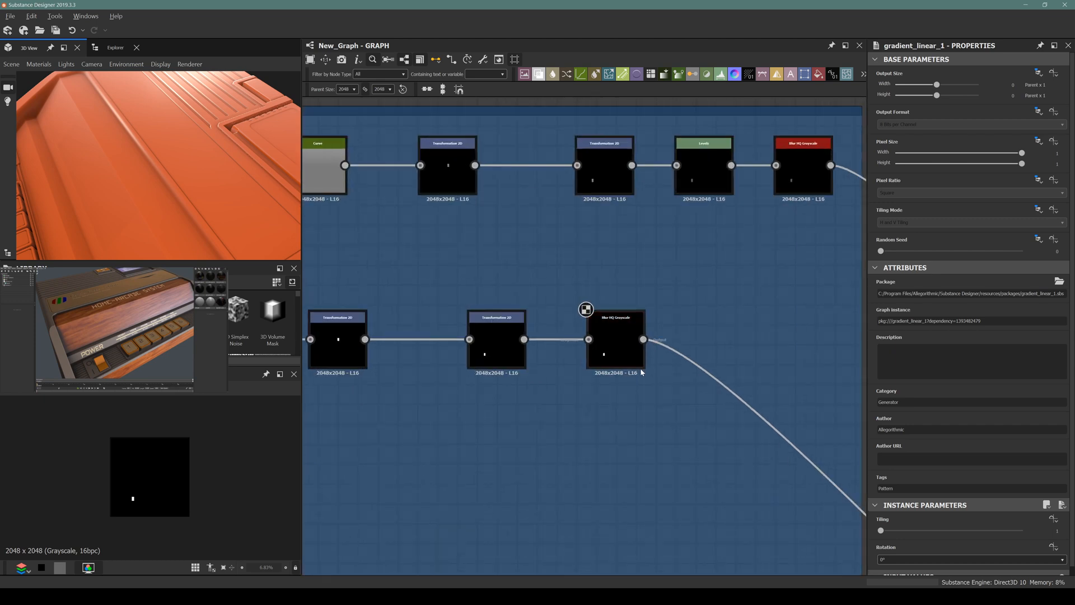
Step: Add a Histogram Select node in the Power Button frame, fed by the Shape chain's Blur HQ Grayscale output
{"action": "left_click", "coordinate": [603, 318]}
{"action": "scroll", "coordinate": [113, 515], "scroll_direction": "up", "scroll_amount": 10}
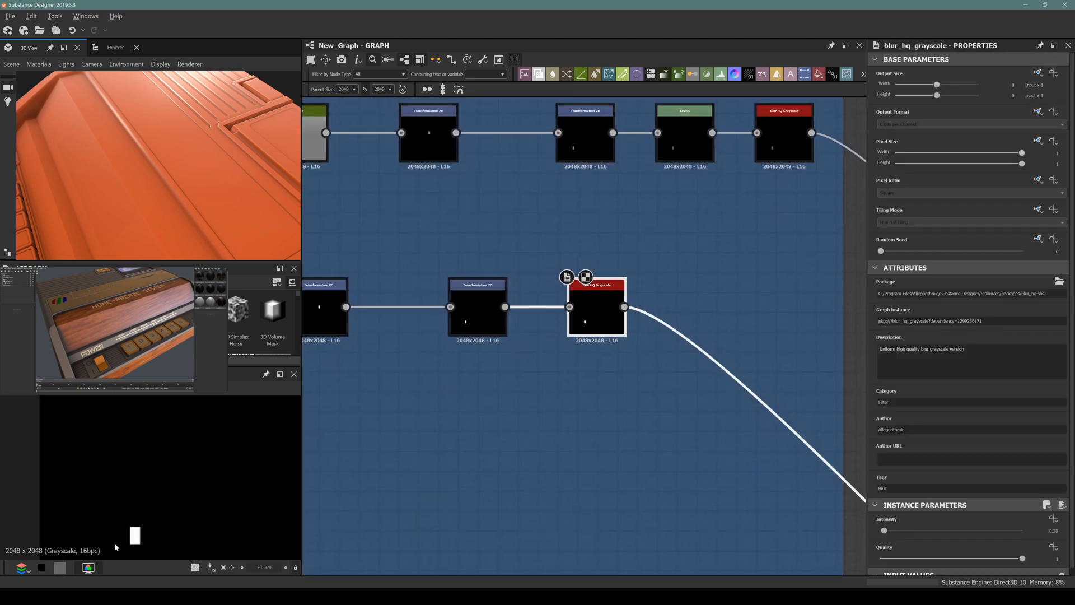
{"action": "scroll", "coordinate": [159, 507], "scroll_direction": "up", "scroll_amount": 4}
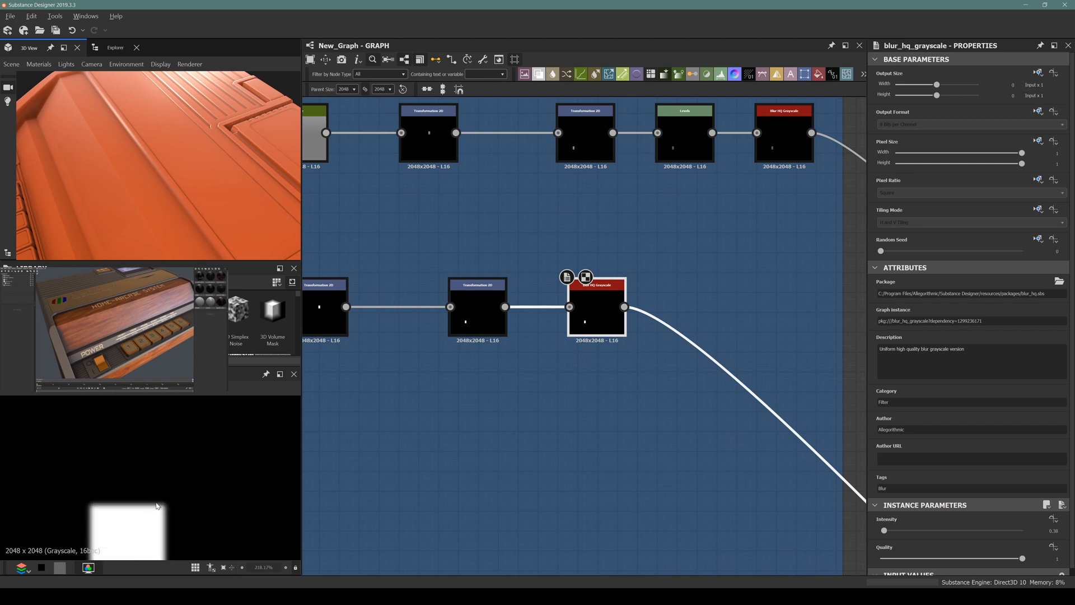
{"action": "scroll", "coordinate": [157, 507], "scroll_direction": "up", "scroll_amount": 3}
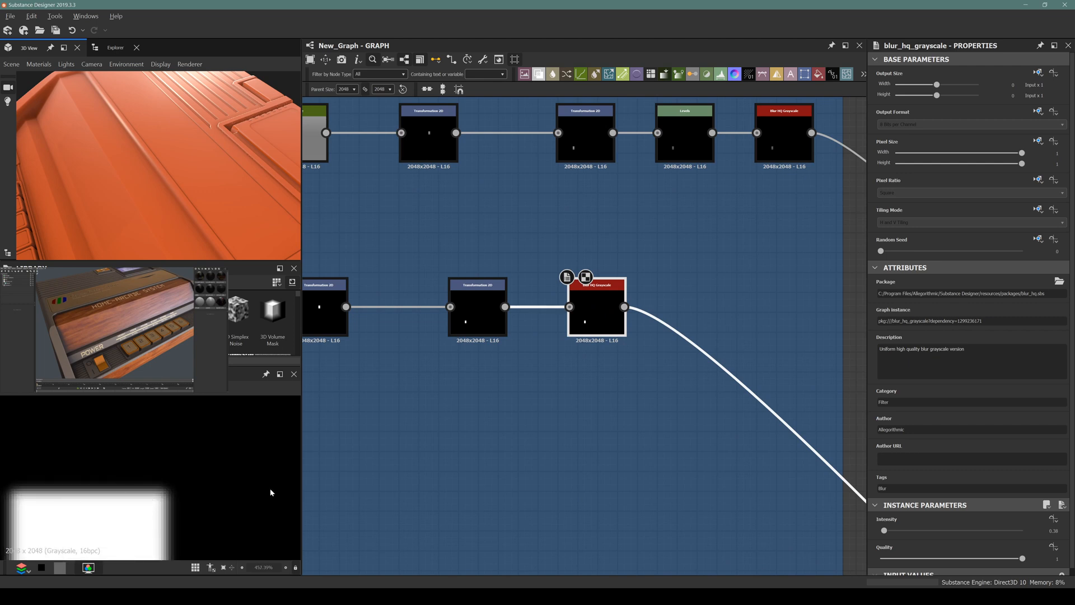
{"action": "middle_click_drag", "start_coordinate": [570, 354], "coordinate": [380, 394]}
{"action": "key", "text": "space"}
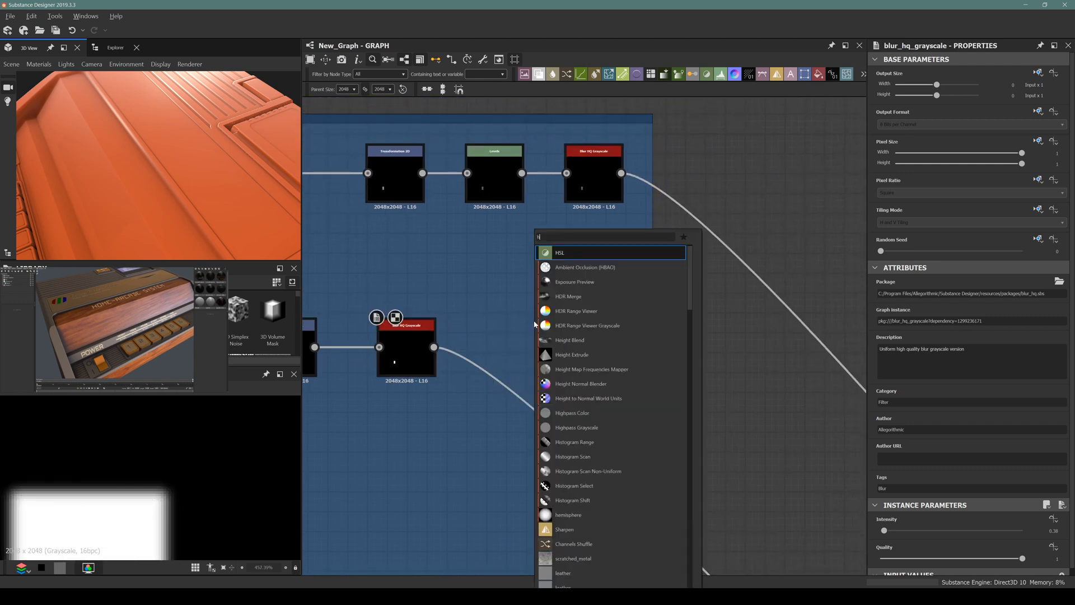
{"action": "type", "text": "his"}
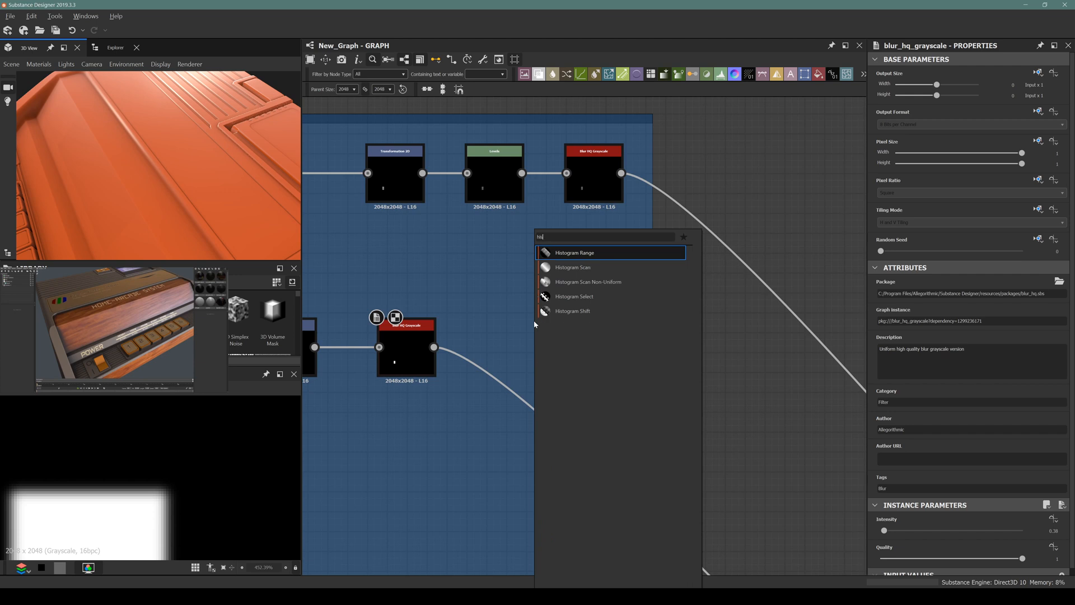
{"action": "left_click", "coordinate": [574, 296]}
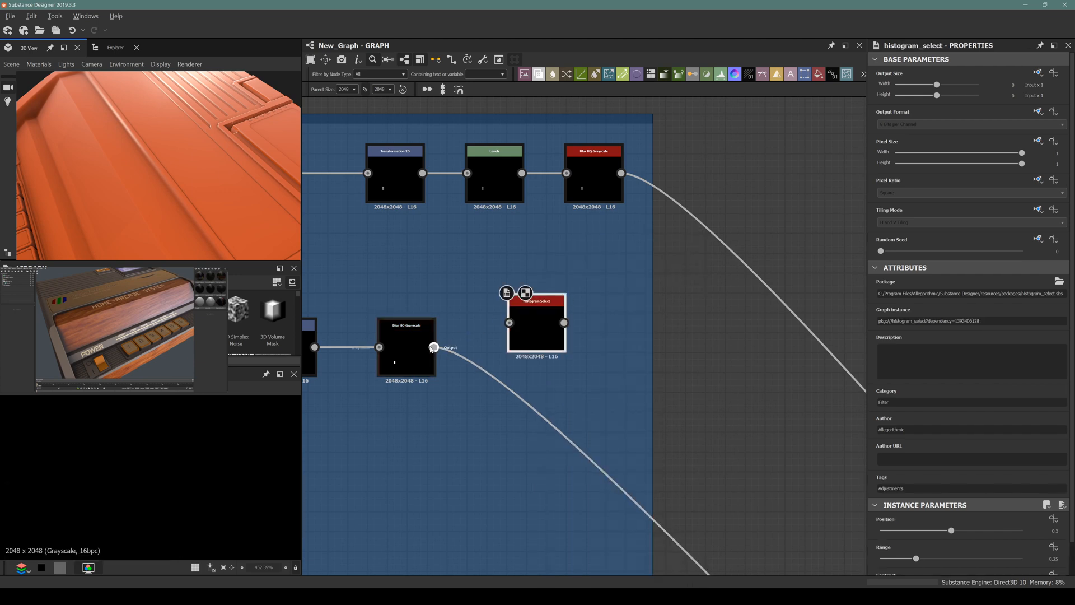
{"action": "left_click_drag", "start_coordinate": [435, 348], "coordinate": [508, 323]}
Step: Set the Histogram Select's Position to 1, Range to 0.13 and Contrast to 0.58
{"action": "scroll", "coordinate": [987, 463], "scroll_direction": "down", "scroll_amount": 2}
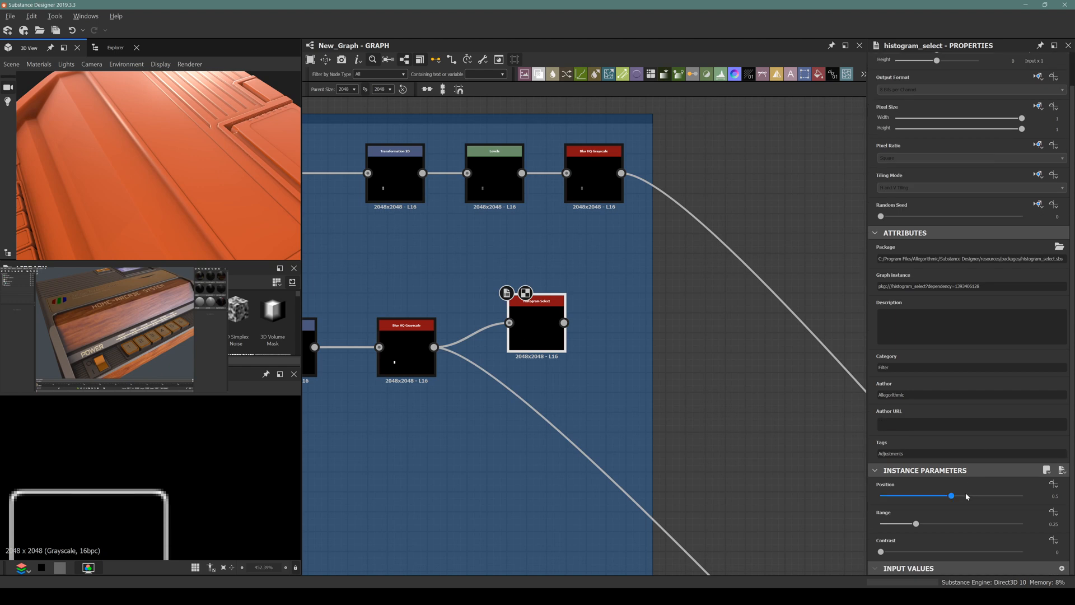
{"action": "left_click_drag", "start_coordinate": [951, 496], "coordinate": [1023, 496]}
{"action": "left_click_drag", "start_coordinate": [916, 523], "coordinate": [963, 552]}
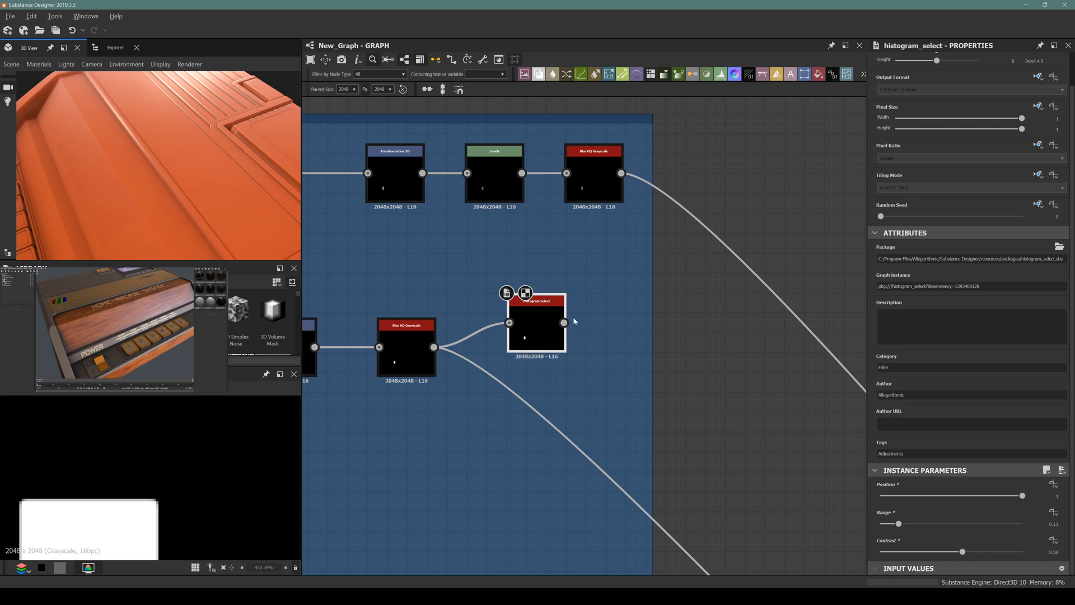
Step: Connect the Histogram Select output as the mask of the orange colour's Blend and check the power button on the model
{"action": "middle_click_drag", "start_coordinate": [574, 321], "coordinate": [521, 344]}
{"action": "scroll", "coordinate": [508, 350], "scroll_direction": "down", "scroll_amount": 10}
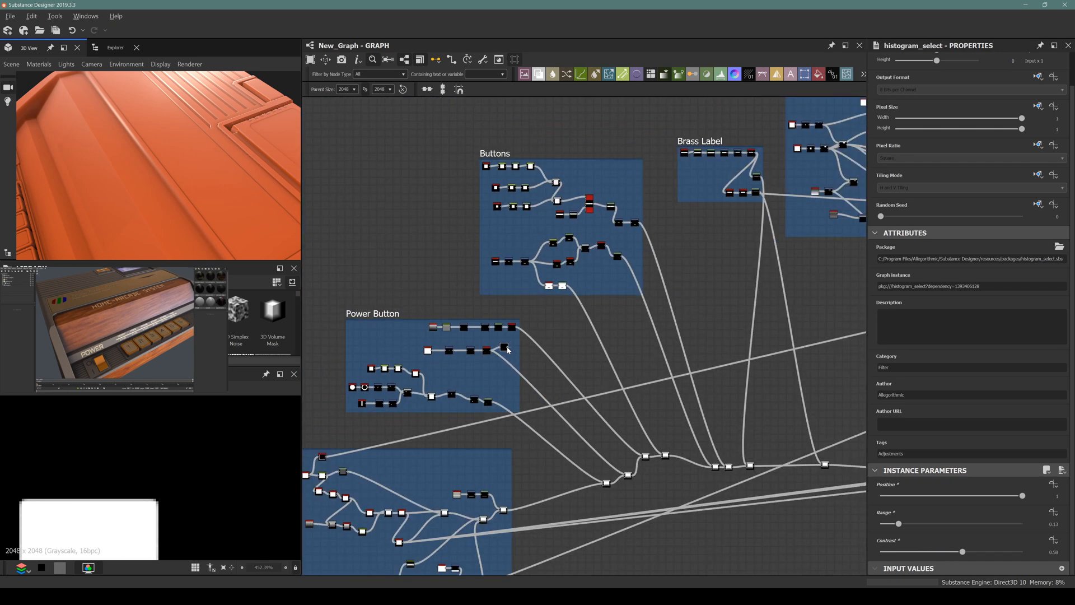
{"action": "scroll", "coordinate": [788, 303], "scroll_direction": "up", "scroll_amount": 10}
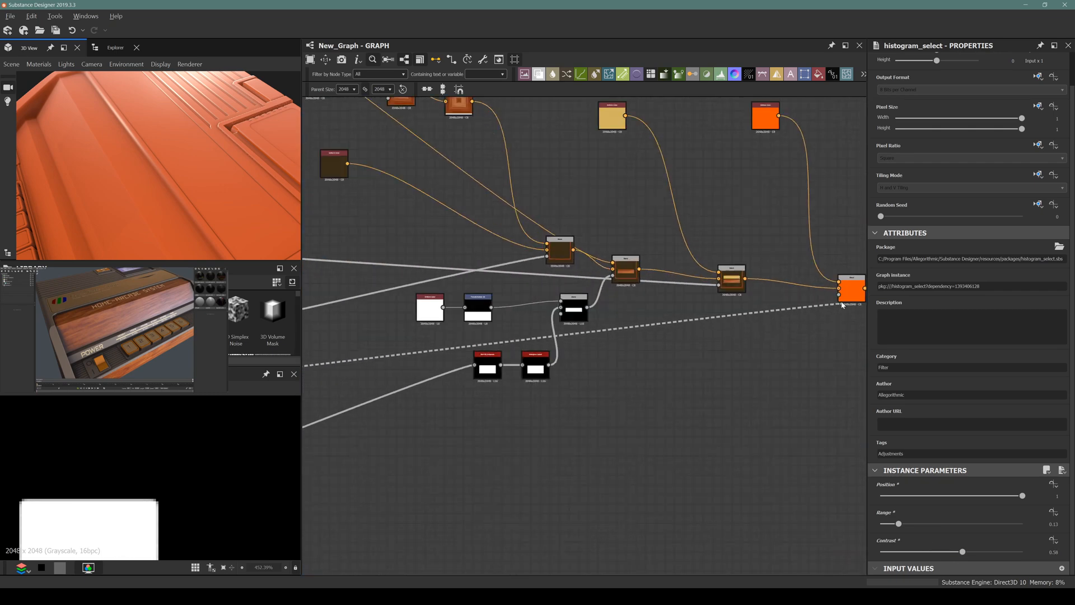
{"action": "scroll", "coordinate": [145, 196], "scroll_direction": "down", "scroll_amount": 3}
{"action": "middle_click_drag", "start_coordinate": [82, 207], "coordinate": [135, 197]}
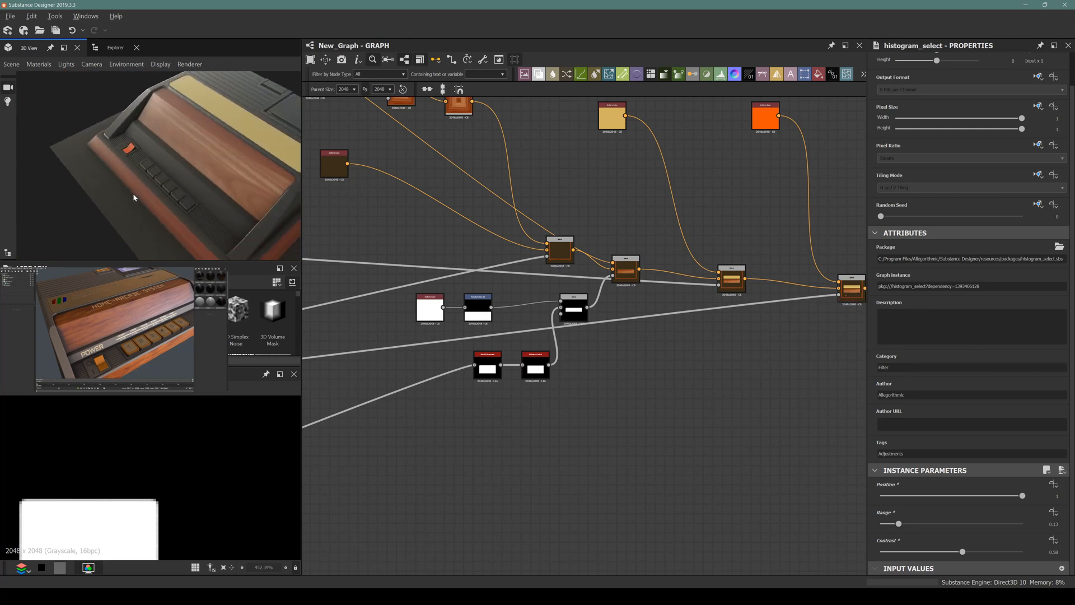
{"action": "left_click_drag", "start_coordinate": [135, 197], "coordinate": [227, 198]}
{"action": "scroll", "coordinate": [155, 197], "scroll_direction": "up", "scroll_amount": 3}
{"action": "scroll", "coordinate": [154, 194], "scroll_direction": "up", "scroll_amount": 6}
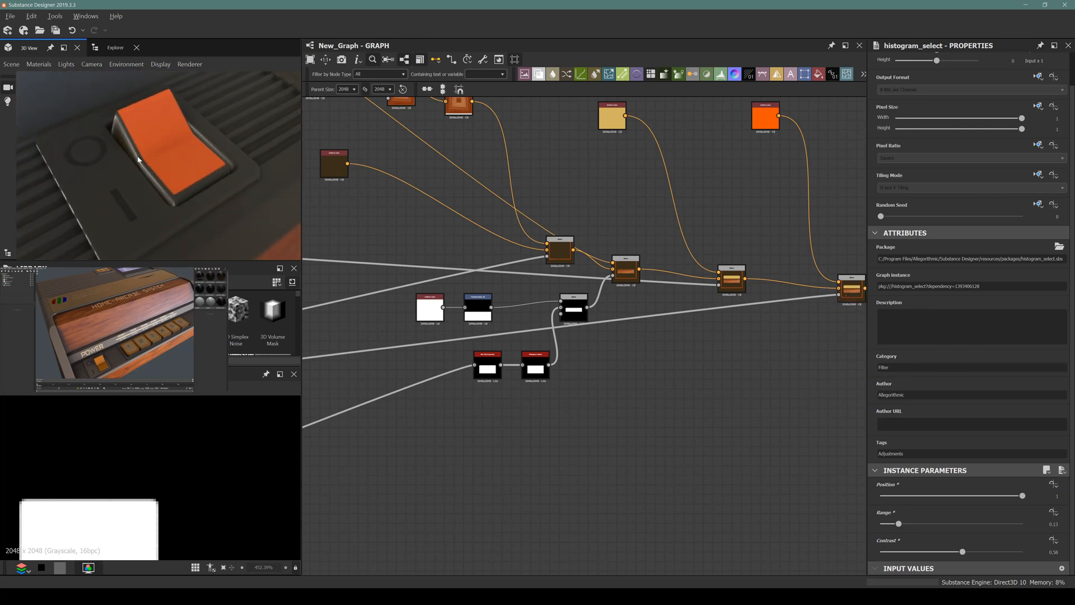
{"action": "scroll", "coordinate": [187, 173], "scroll_direction": "down", "scroll_amount": 5}
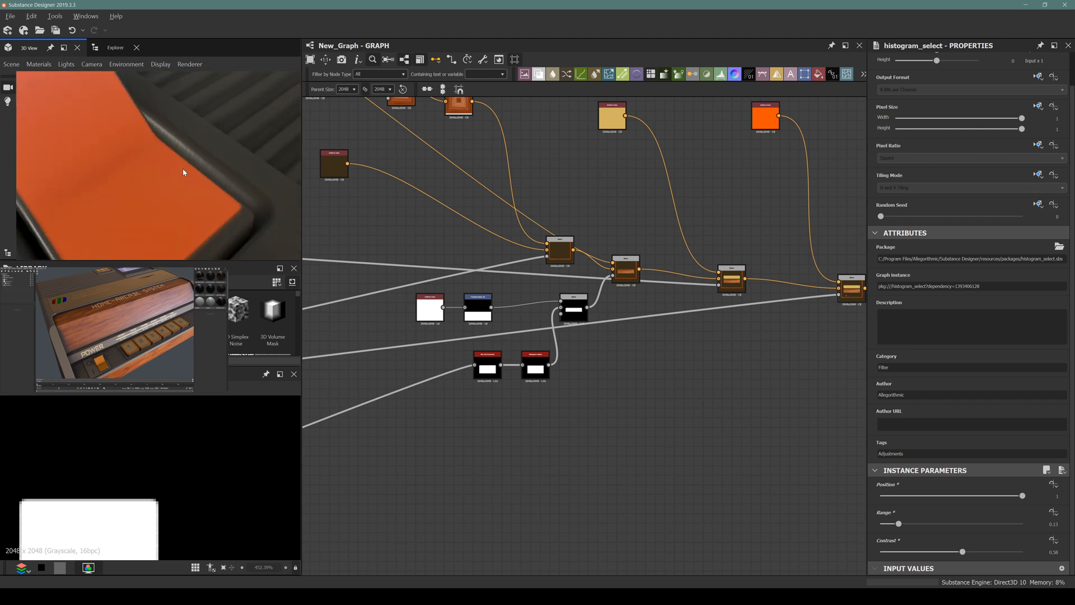
Step: Raise the Range of the Histogram Select in the Power Button frame to 1
{"action": "scroll", "coordinate": [720, 240], "scroll_direction": "down", "scroll_amount": 4}
{"action": "scroll", "coordinate": [686, 267], "scroll_direction": "down", "scroll_amount": 4}
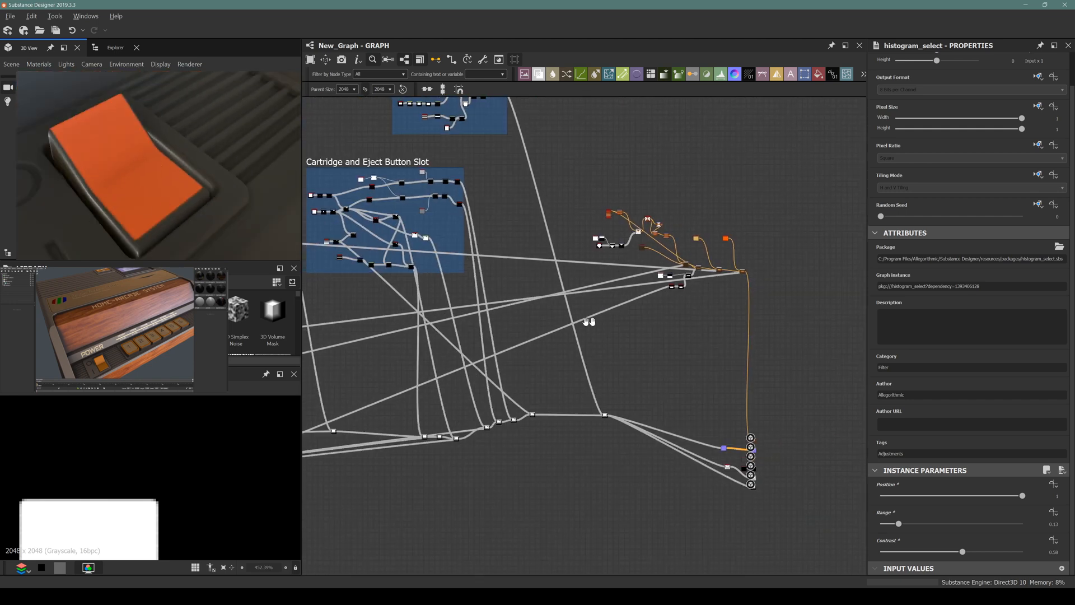
{"action": "middle_click_drag", "start_coordinate": [588, 321], "coordinate": [815, 360]}
{"action": "mouse_move", "coordinate": [152, 175]}
{"action": "left_mouse_down"}
{"action": "mouse_move", "coordinate": [101, 176]}
{"action": "mouse_move", "coordinate": [135, 171]}
{"action": "left_mouse_up"}
{"action": "middle_click_drag", "start_coordinate": [615, 303], "coordinate": [756, 258]}
{"action": "scroll", "coordinate": [522, 413], "scroll_direction": "down", "scroll_amount": 1}
{"action": "scroll", "coordinate": [523, 412], "scroll_direction": "up", "scroll_amount": 10}
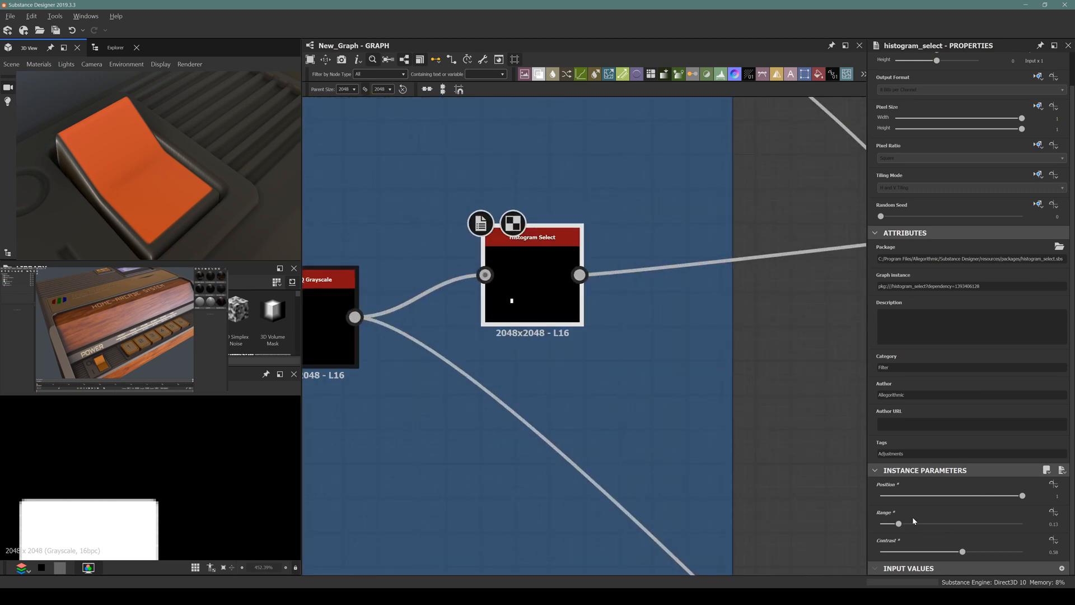
{"action": "left_click_drag", "start_coordinate": [903, 525], "coordinate": [1068, 507]}
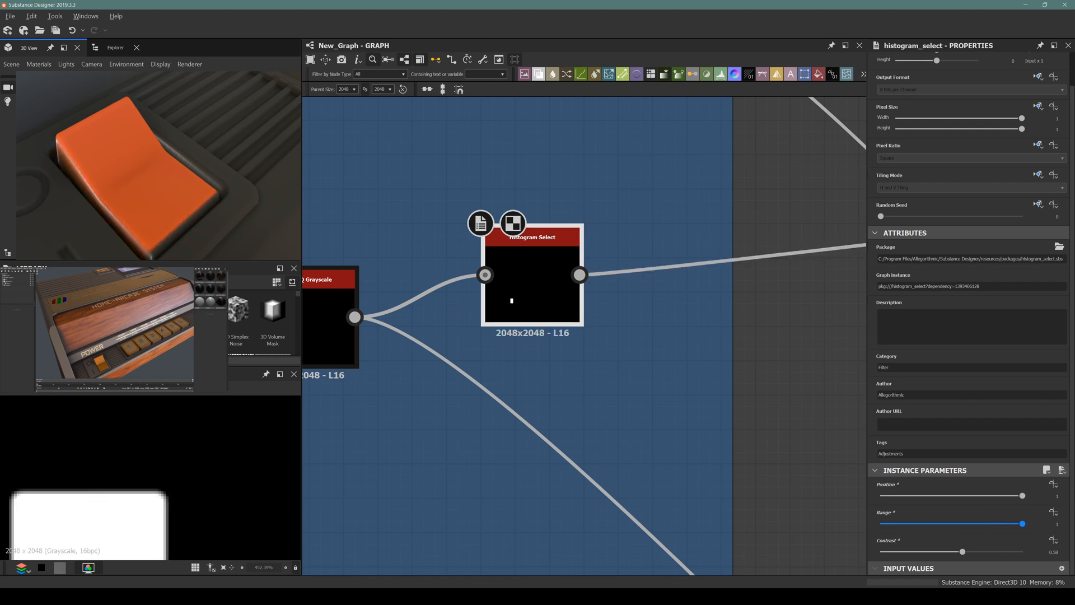
Step: Delete the Histogram Select and add a Levels node near the Shape chain's Blur HQ Grayscale in the Power Button frame
{"action": "key", "text": "BackSpace"}
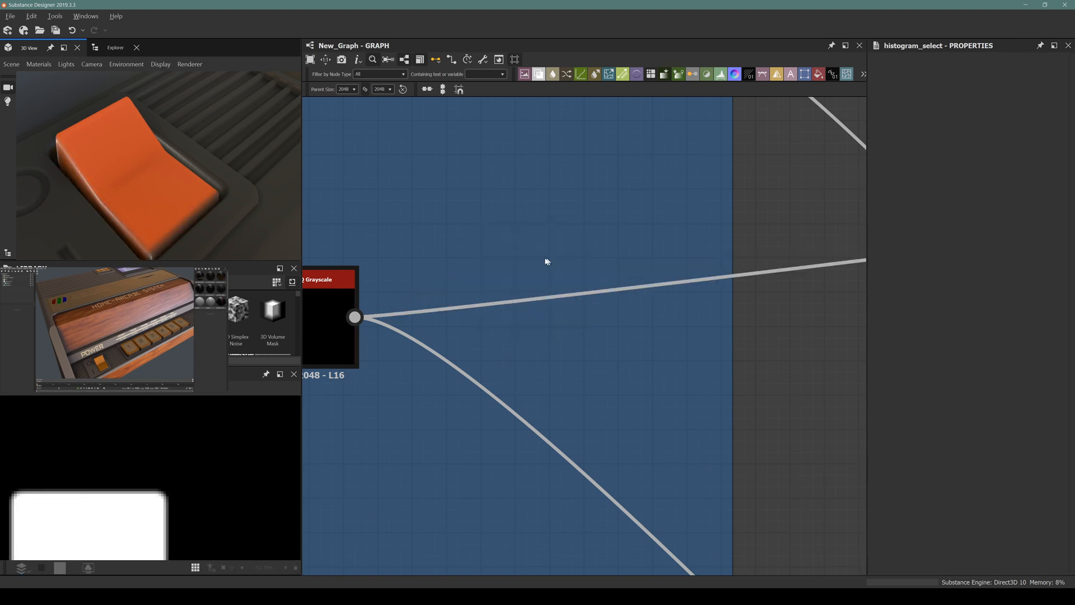
{"action": "scroll", "coordinate": [508, 267], "scroll_direction": "down", "scroll_amount": 2}
{"action": "middle_click_drag", "start_coordinate": [457, 279], "coordinate": [591, 288]}
{"action": "middle_click_drag", "start_coordinate": [470, 311], "coordinate": [539, 303]}
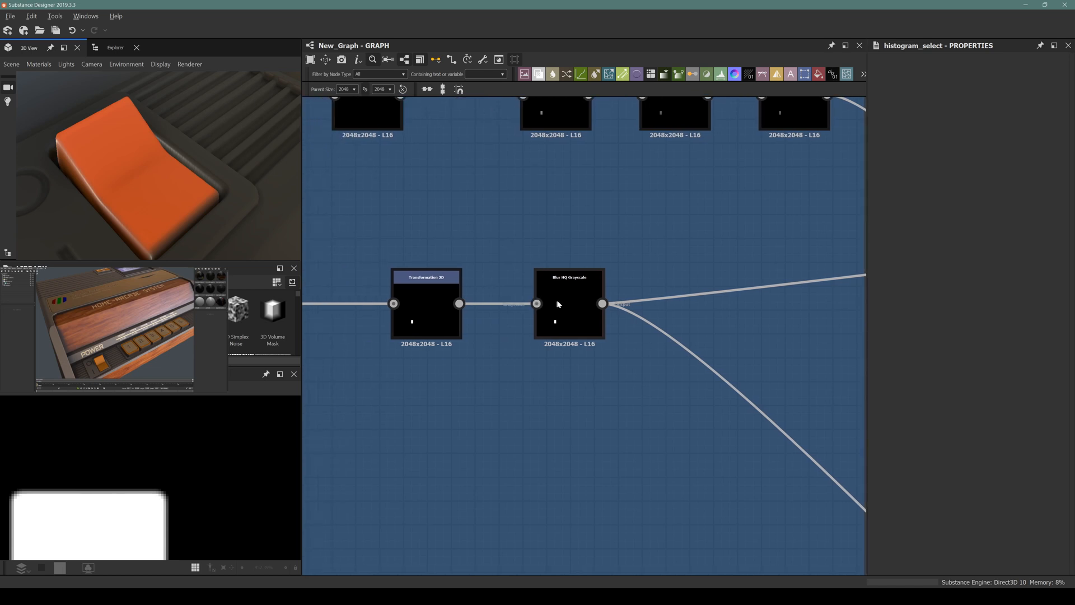
{"action": "key", "text": "space"}
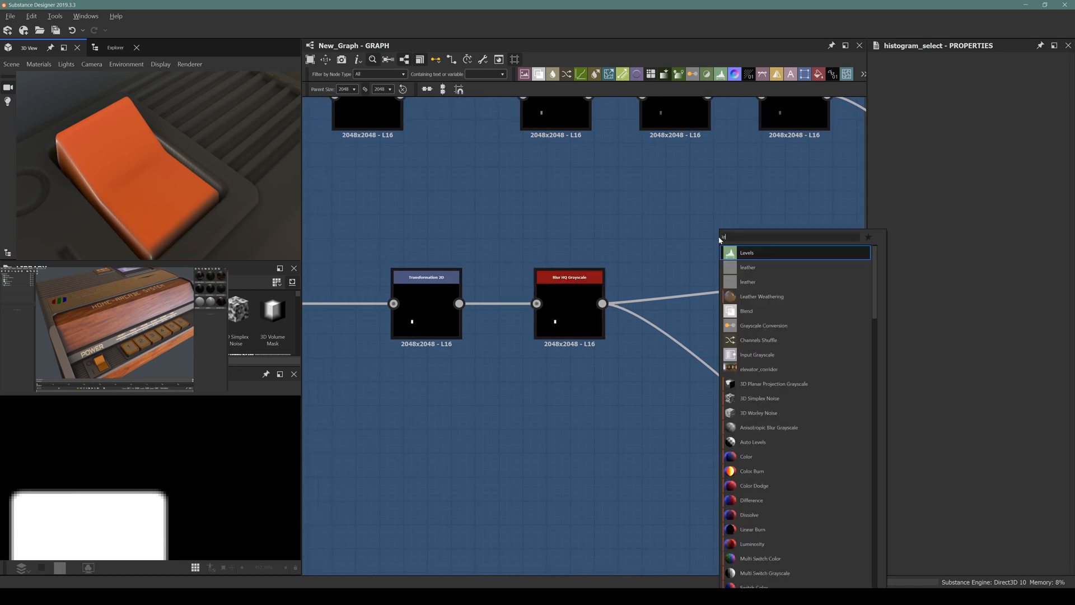
{"action": "type", "text": "level"}
{"action": "key", "text": "Return"}
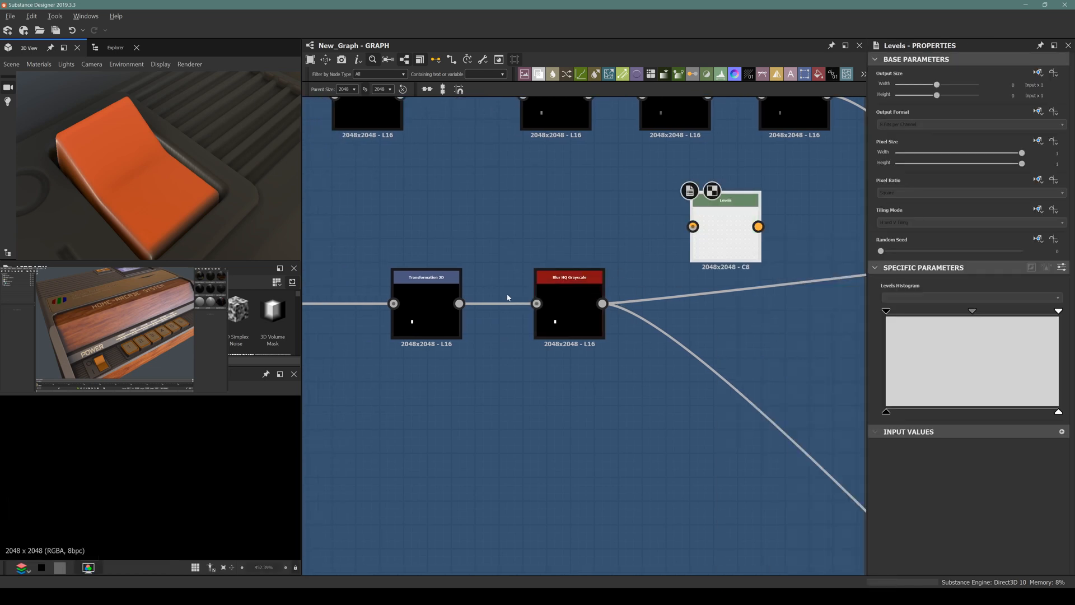
Step: Try the Power Button's Transformation 2D output, taken before the blur, as the mask of the orange colour's Blend
{"action": "left_click_drag", "start_coordinate": [460, 304], "coordinate": [504, 238]}
{"action": "left_click", "coordinate": [459, 304]}
{"action": "scroll", "coordinate": [440, 304], "scroll_direction": "down", "scroll_amount": 10}
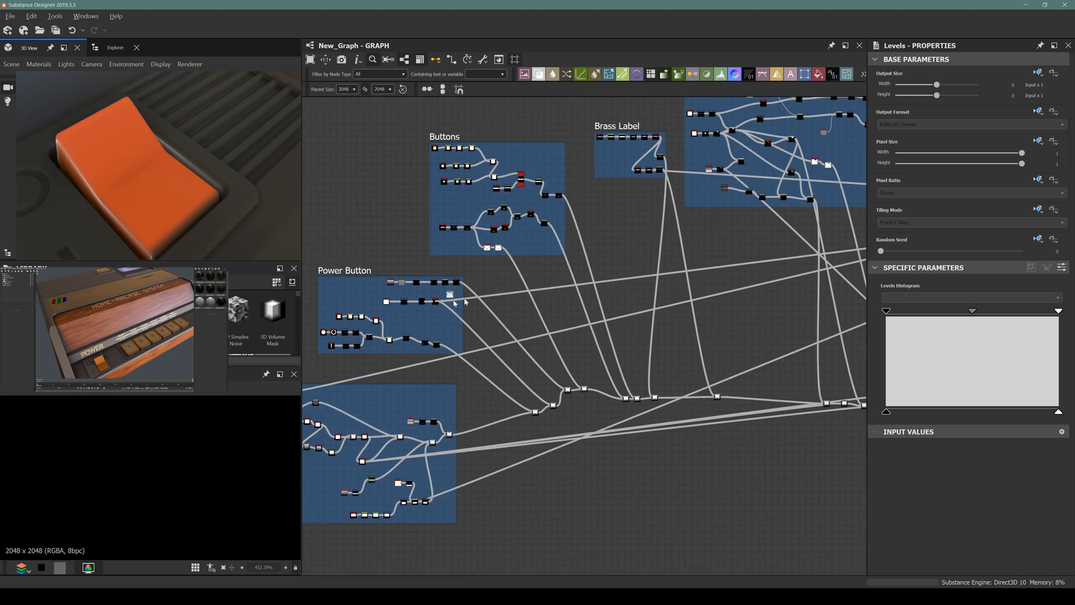
{"action": "middle_click_drag", "start_coordinate": [721, 250], "coordinate": [393, 353]}
{"action": "middle_click_drag", "start_coordinate": [736, 310], "coordinate": [677, 321]}
{"action": "scroll", "coordinate": [700, 336], "scroll_direction": "up", "scroll_amount": 9}
{"action": "left_click", "coordinate": [496, 336]}
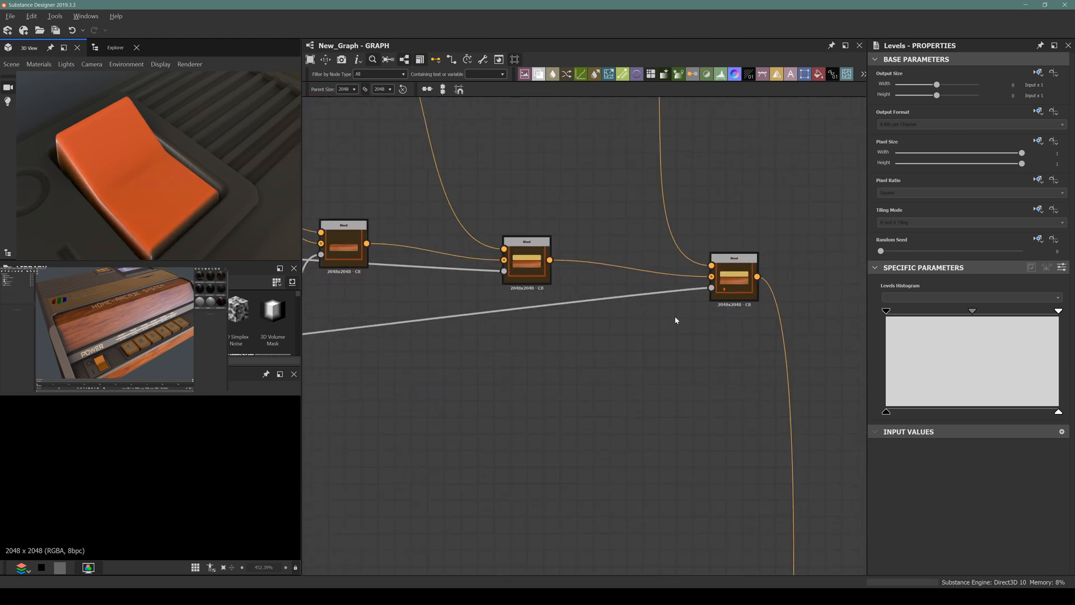
Step: Feed the Shape chain's Blur HQ Grayscale output into the new Levels node in the Power Button frame
{"action": "scroll", "coordinate": [623, 316], "scroll_direction": "down", "scroll_amount": 9}
{"action": "middle_click_drag", "start_coordinate": [529, 359], "coordinate": [801, 324]}
{"action": "middle_click_drag", "start_coordinate": [478, 391], "coordinate": [755, 358]}
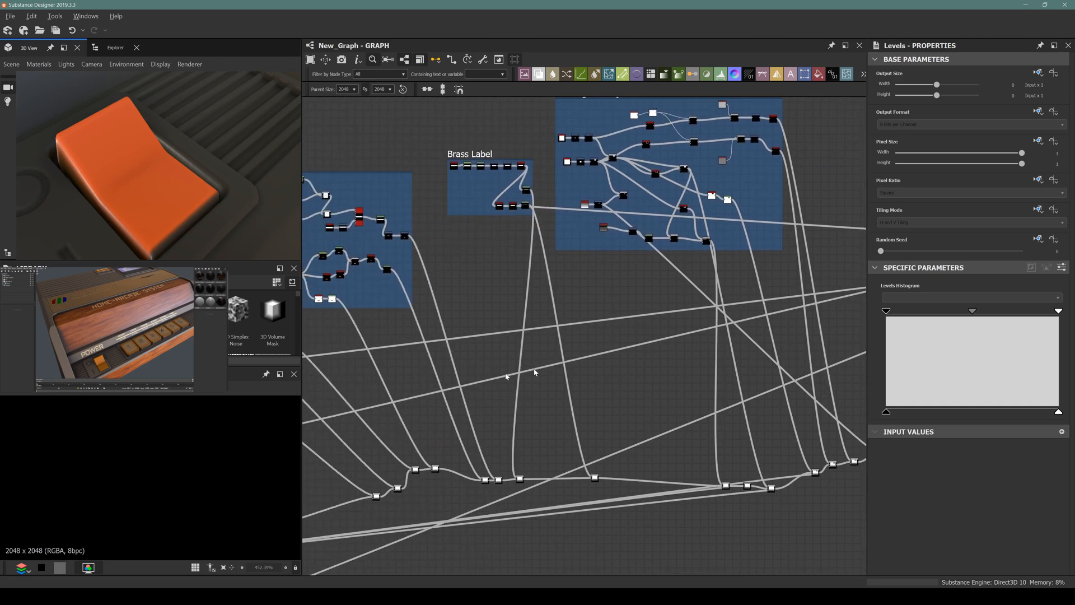
{"action": "middle_click_drag", "start_coordinate": [439, 388], "coordinate": [819, 361]}
{"action": "scroll", "coordinate": [481, 462], "scroll_direction": "up", "scroll_amount": 6}
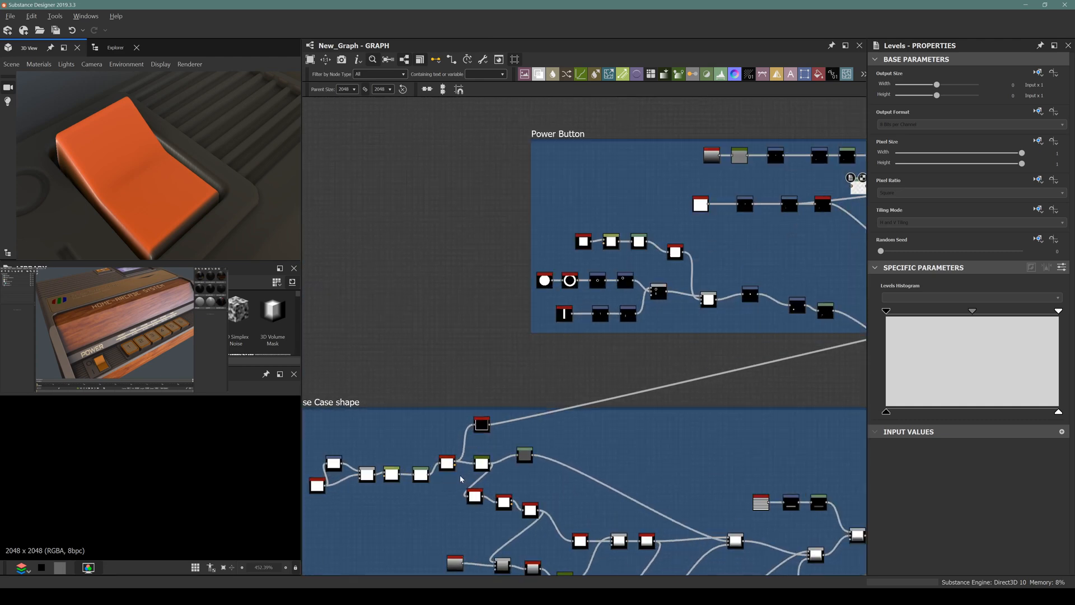
{"action": "middle_click_drag", "start_coordinate": [472, 446], "coordinate": [334, 312]}
{"action": "middle_click_drag", "start_coordinate": [784, 467], "coordinate": [575, 404]}
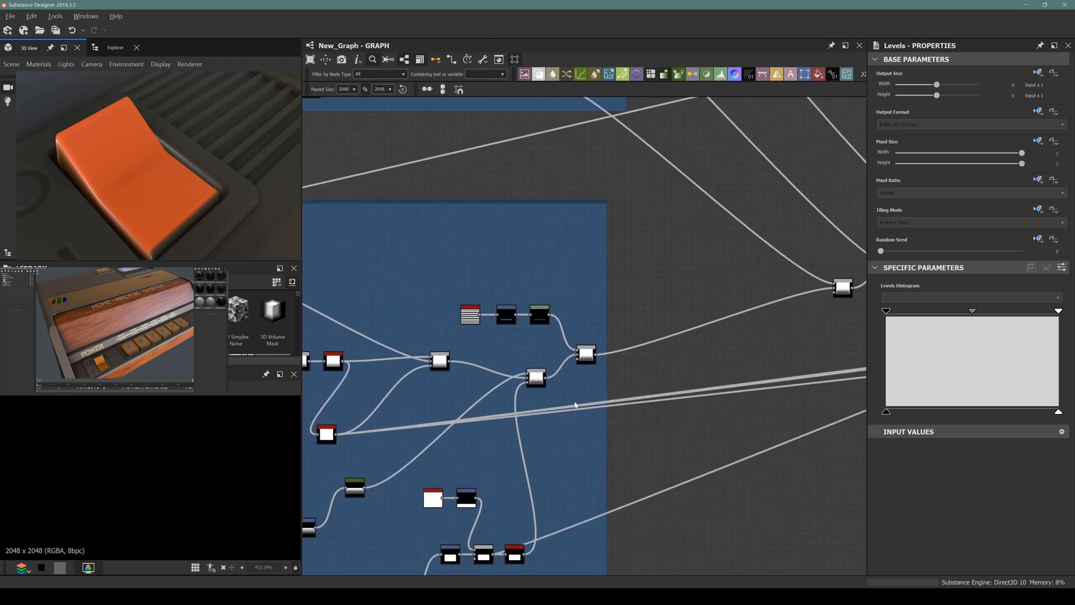
{"action": "scroll", "coordinate": [470, 396], "scroll_direction": "down", "scroll_amount": 4}
{"action": "middle_click_drag", "start_coordinate": [477, 302], "coordinate": [475, 402]}
{"action": "scroll", "coordinate": [458, 251], "scroll_direction": "up", "scroll_amount": 10}
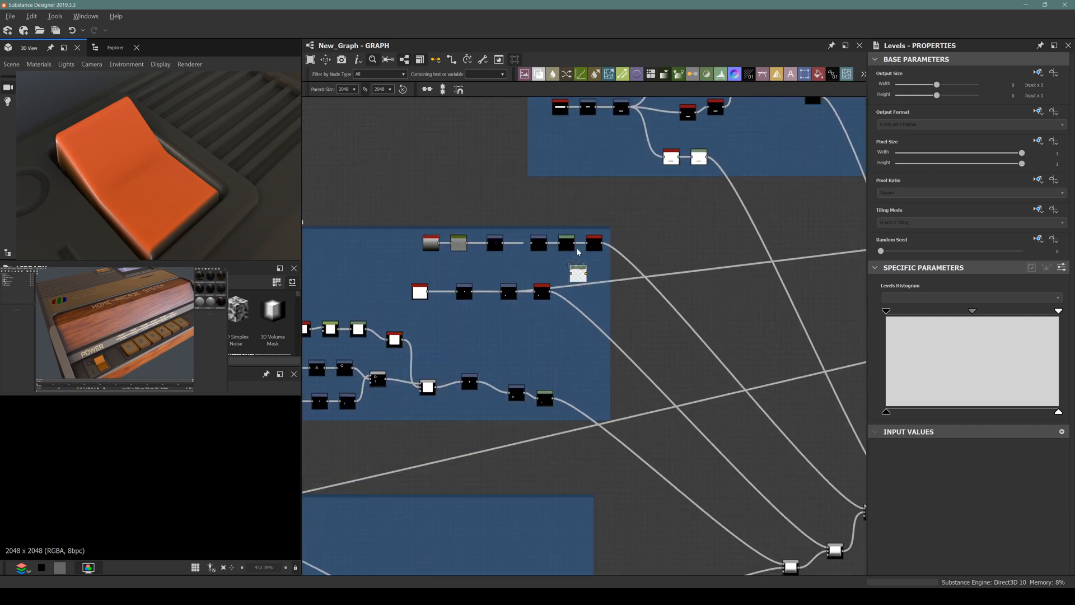
{"action": "middle_click_drag", "start_coordinate": [420, 374], "coordinate": [482, 351]}
{"action": "scroll", "coordinate": [497, 353], "scroll_direction": "up", "scroll_amount": 3}
{"action": "left_click_drag", "start_coordinate": [558, 348], "coordinate": [689, 237]}
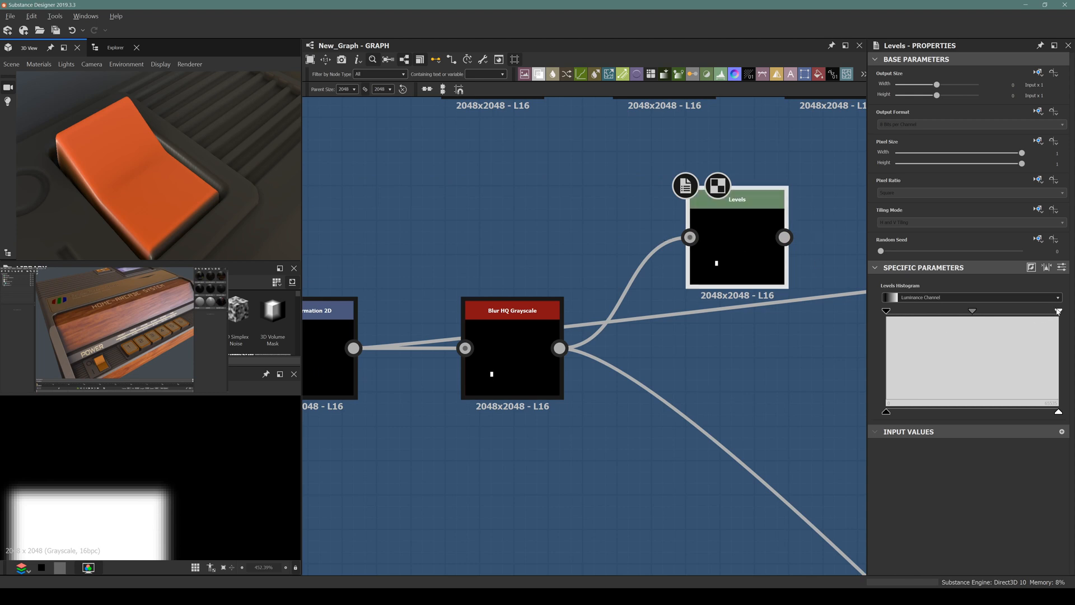
Step: Lower the Levels node's white input point close to black and connect its output as the mask of the orange colour's Blend
{"action": "left_click_drag", "start_coordinate": [1058, 312], "coordinate": [906, 320]}
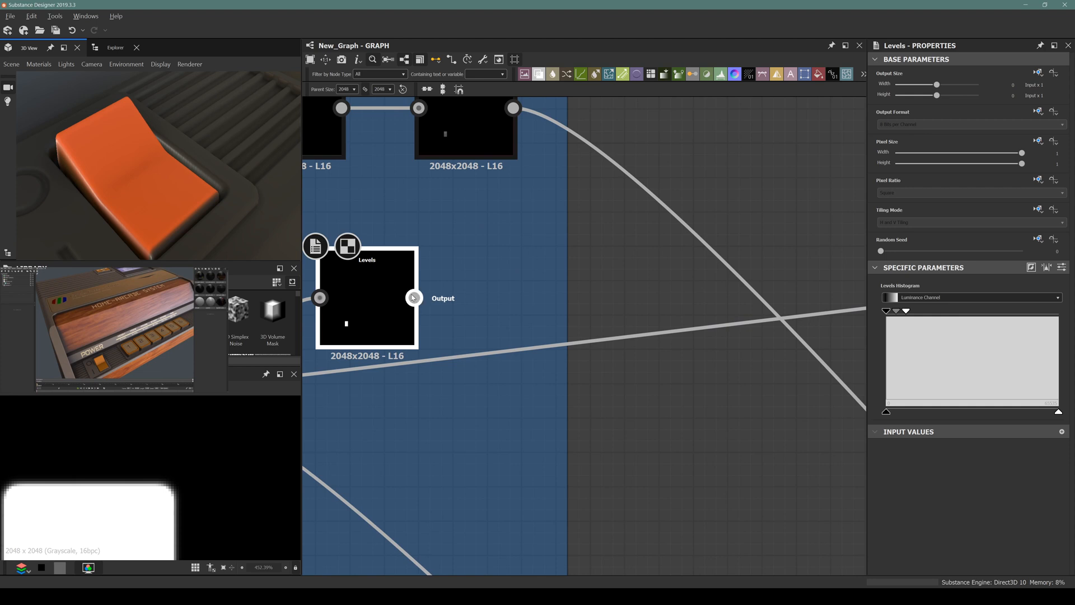
{"action": "scroll", "coordinate": [413, 298], "scroll_direction": "down", "scroll_amount": 5}
{"action": "scroll", "coordinate": [589, 339], "scroll_direction": "up", "scroll_amount": 3}
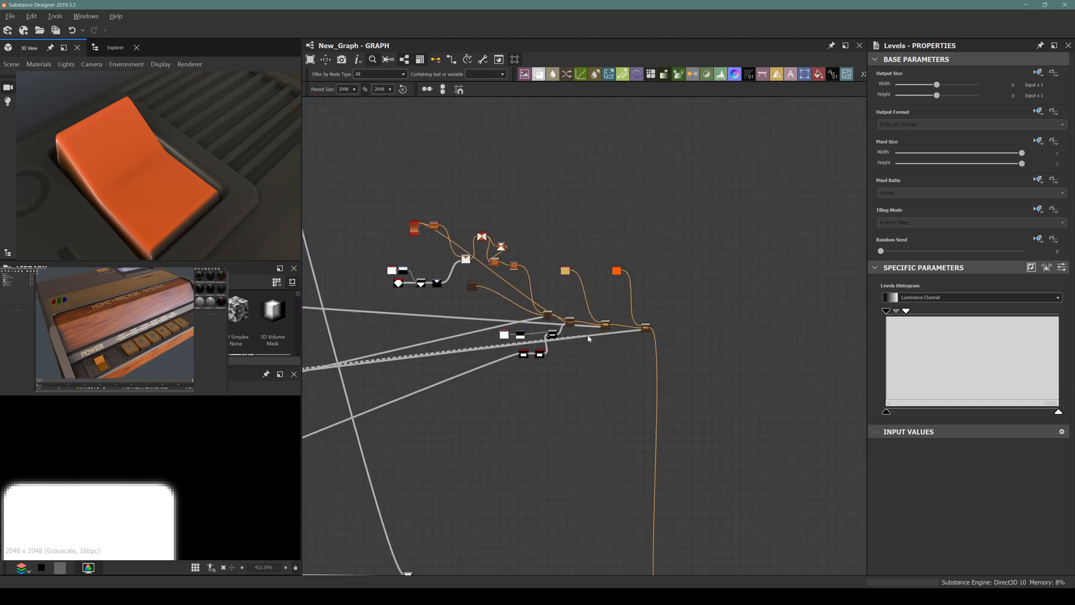
{"action": "scroll", "coordinate": [588, 338], "scroll_direction": "up", "scroll_amount": 5}
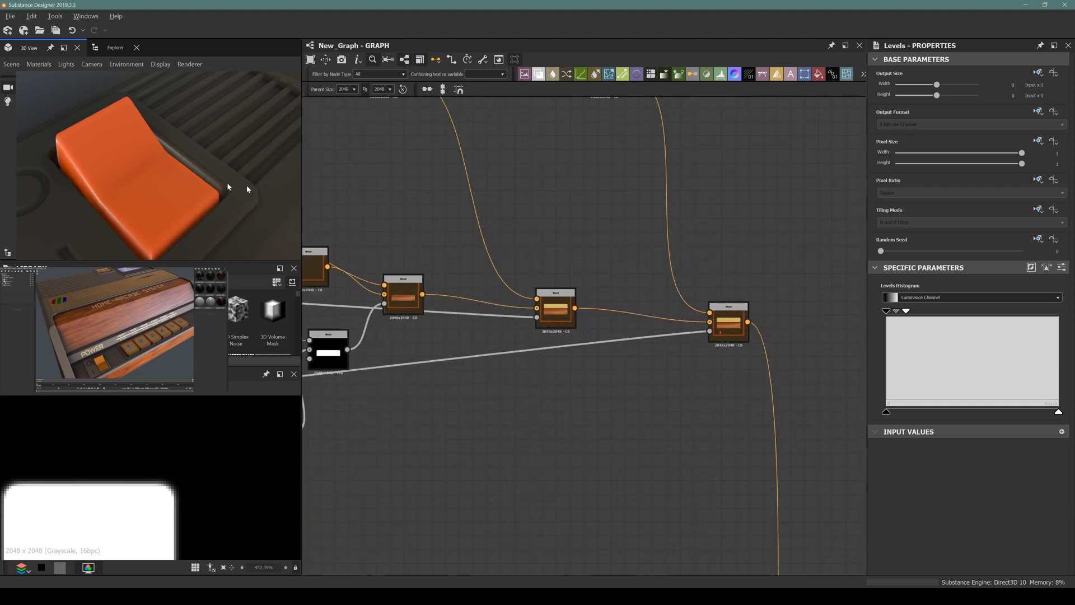
Step: Bring the Levels node's black and white input points almost together to sharpen the power button mask, and check the model
{"action": "middle_click_drag", "start_coordinate": [517, 321], "coordinate": [776, 259]}
{"action": "scroll", "coordinate": [775, 260], "scroll_direction": "down", "scroll_amount": 4}
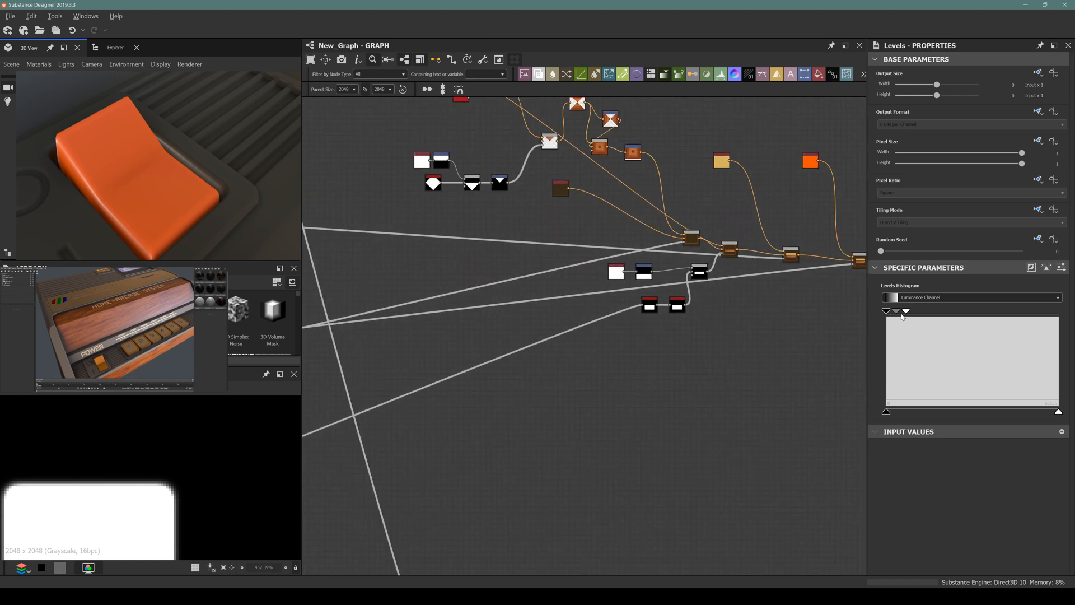
{"action": "mouse_move", "coordinate": [906, 311]}
{"action": "left_mouse_down"}
{"action": "mouse_move", "coordinate": [1058, 311]}
{"action": "mouse_move", "coordinate": [873, 325]}
{"action": "mouse_move", "coordinate": [916, 318]}
{"action": "mouse_move", "coordinate": [894, 313]}
{"action": "left_mouse_up"}
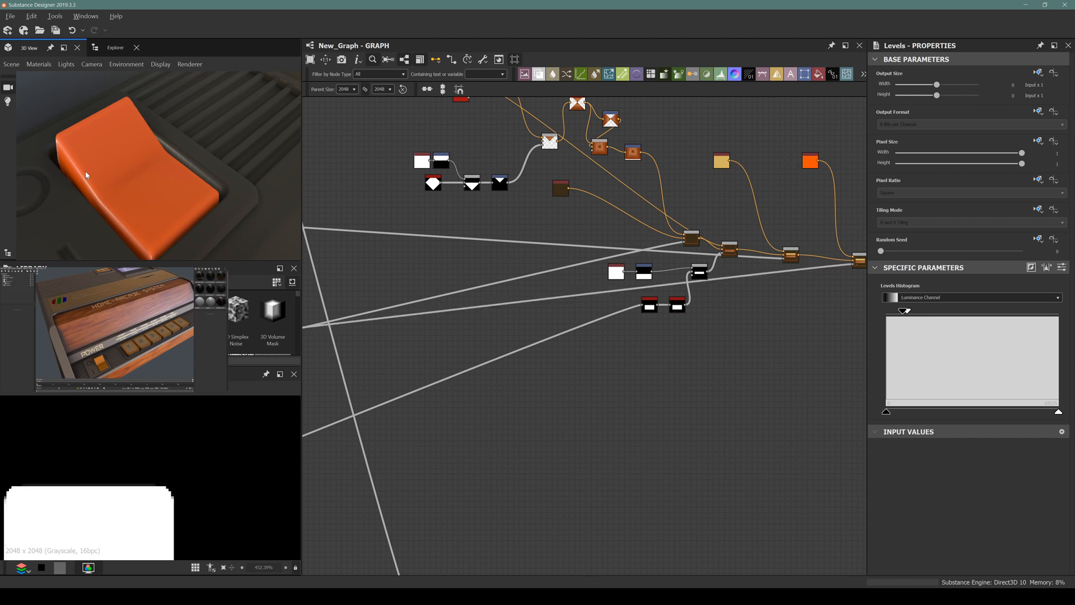
{"action": "left_click_drag", "start_coordinate": [92, 166], "coordinate": [153, 133]}
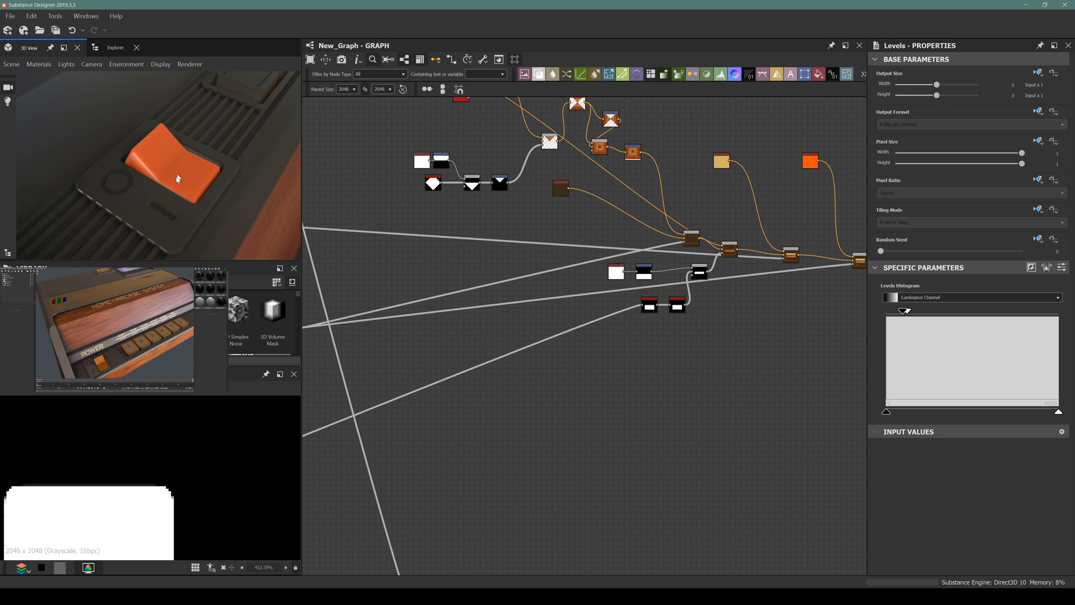
{"action": "left_click_drag", "start_coordinate": [166, 189], "coordinate": [128, 202]}
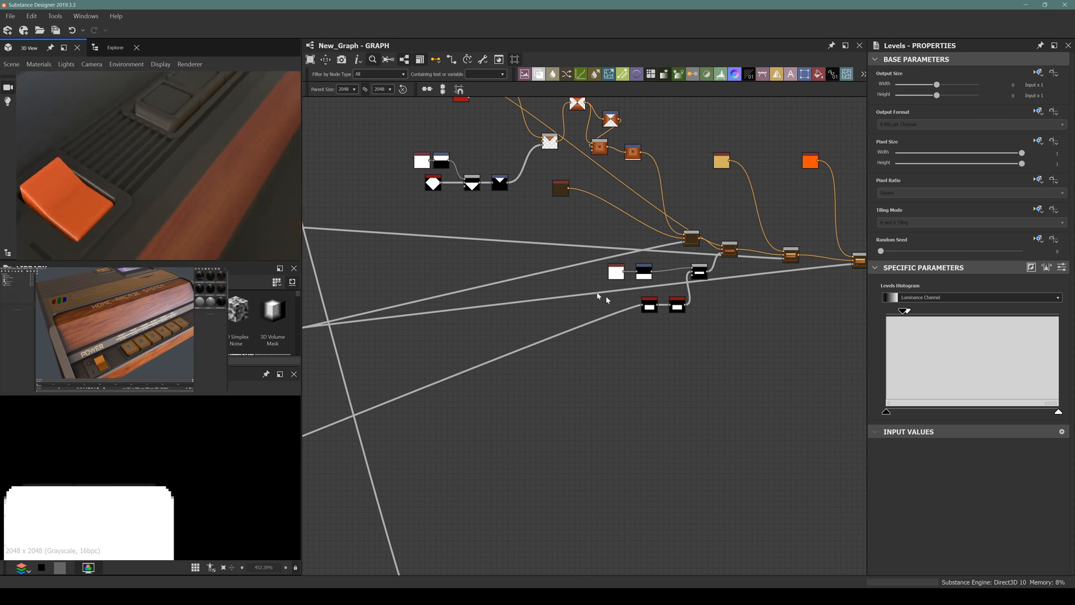
Step: Look over the button row on the model and preview the final Transformation 2D node of the Buttons frame's upper chain
{"action": "middle_click_drag", "start_coordinate": [640, 320], "coordinate": [529, 297]}
{"action": "scroll", "coordinate": [559, 308], "scroll_direction": "down", "scroll_amount": 4}
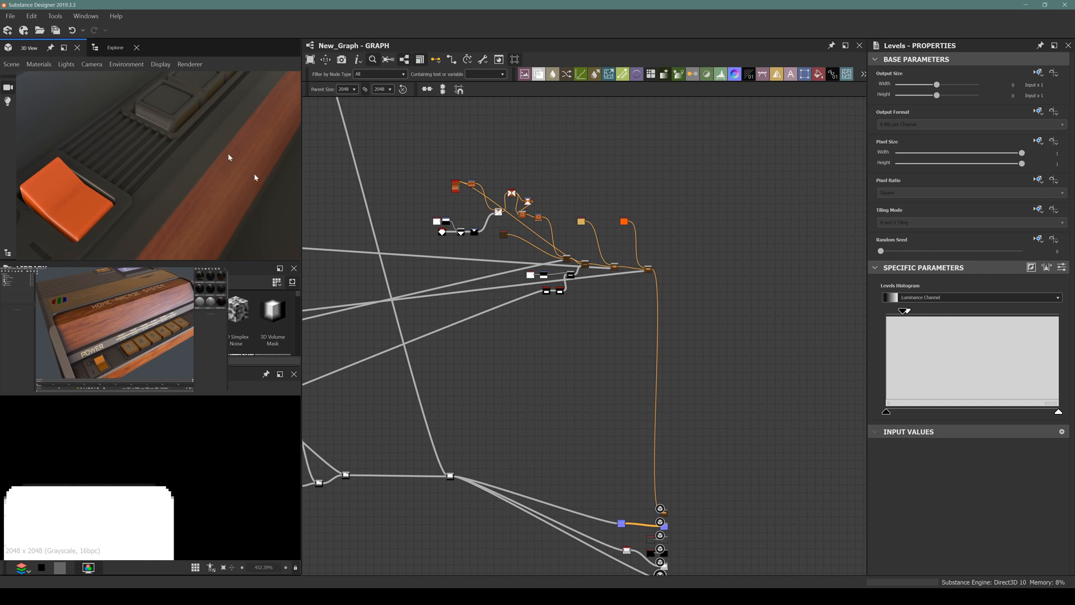
{"action": "left_click_drag", "start_coordinate": [228, 157], "coordinate": [208, 161]}
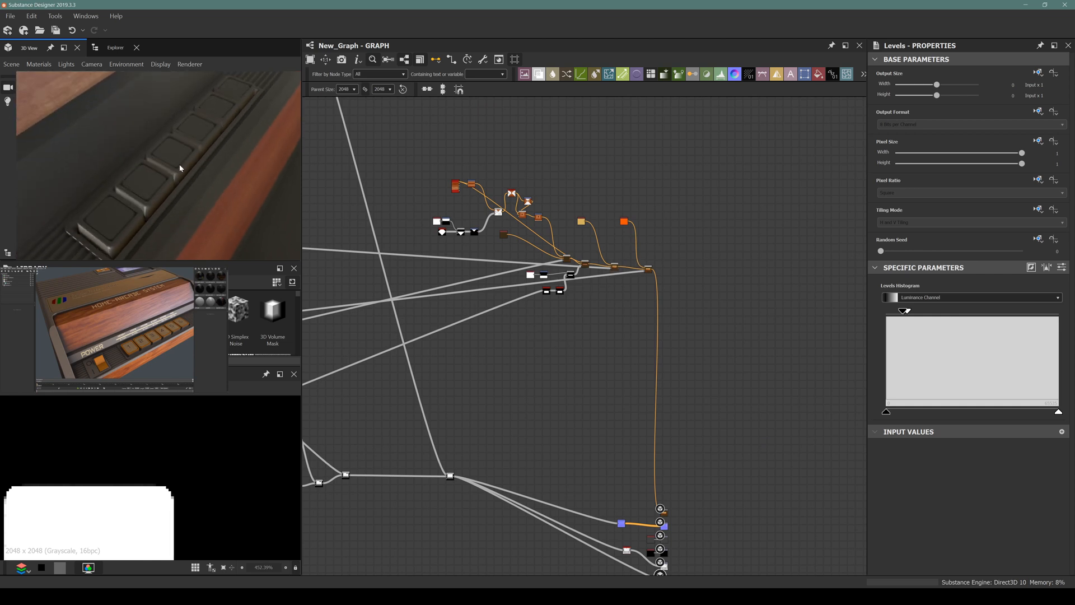
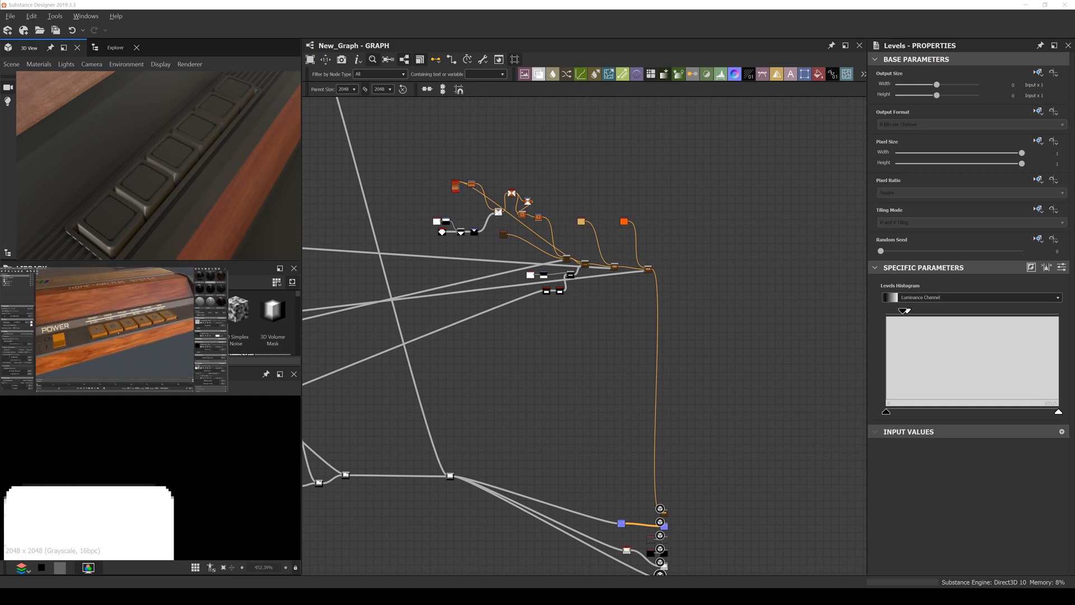
{"action": "scroll", "coordinate": [651, 265], "scroll_direction": "down", "scroll_amount": 3}
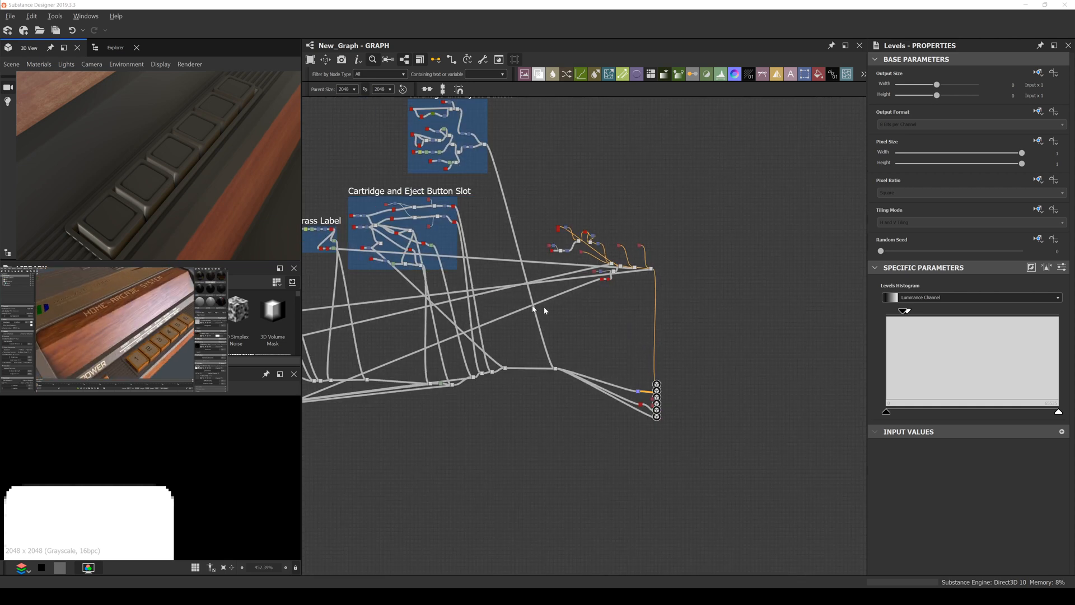
{"action": "middle_click_drag", "start_coordinate": [531, 308], "coordinate": [599, 321]}
{"action": "scroll", "coordinate": [599, 324], "scroll_direction": "up", "scroll_amount": 3}
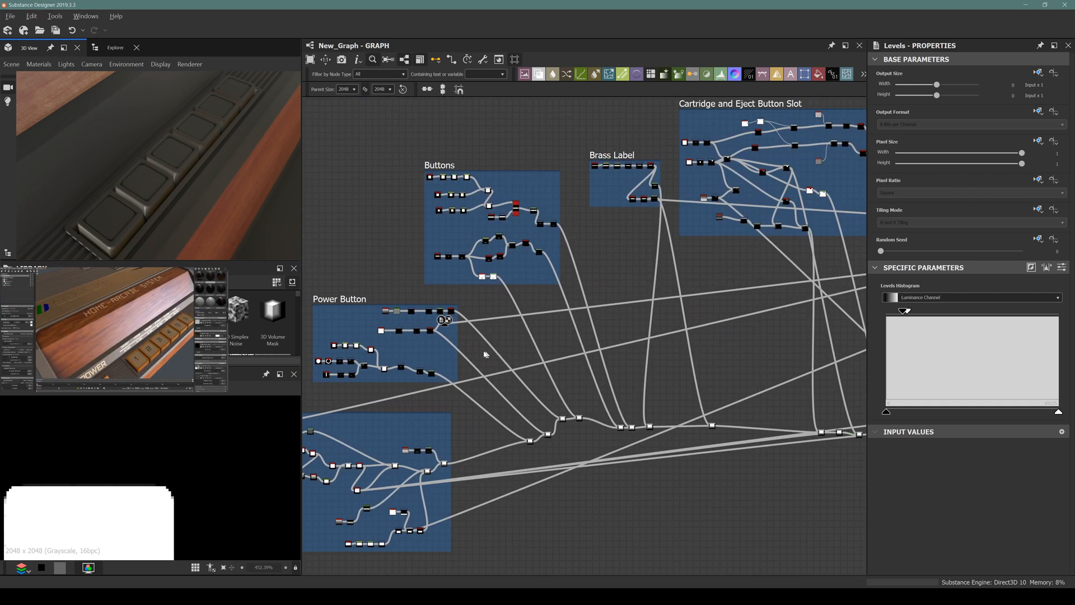
{"action": "middle_click_drag", "start_coordinate": [473, 278], "coordinate": [519, 265]}
{"action": "scroll", "coordinate": [586, 267], "scroll_direction": "up", "scroll_amount": 4}
{"action": "middle_click_drag", "start_coordinate": [527, 153], "coordinate": [494, 282]}
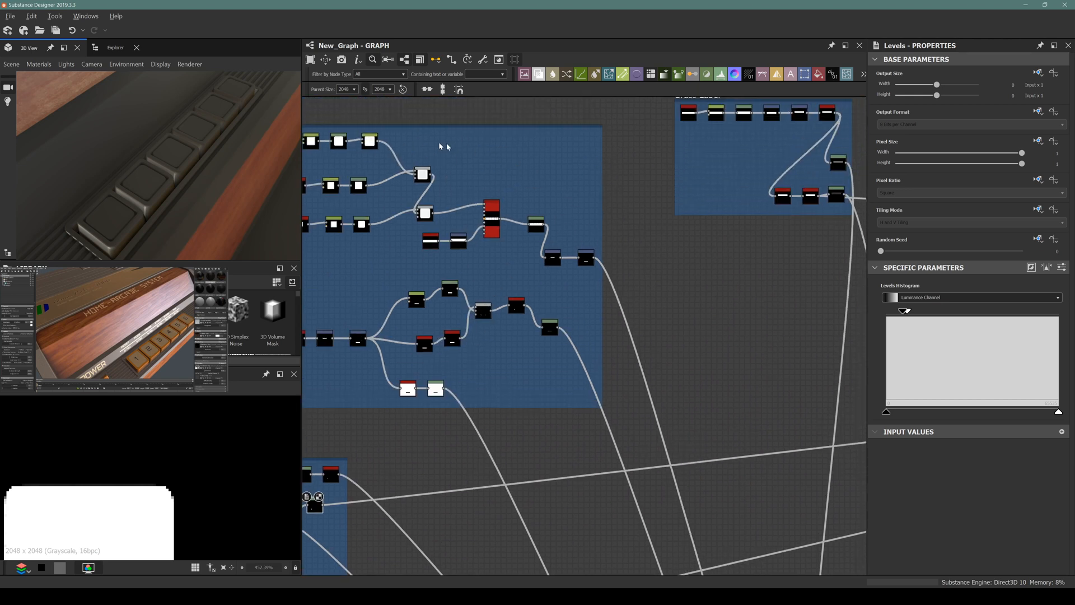
{"action": "middle_click_drag", "start_coordinate": [389, 190], "coordinate": [468, 212]}
{"action": "scroll", "coordinate": [666, 291], "scroll_direction": "up", "scroll_amount": 3}
{"action": "left_click", "coordinate": [658, 263]}
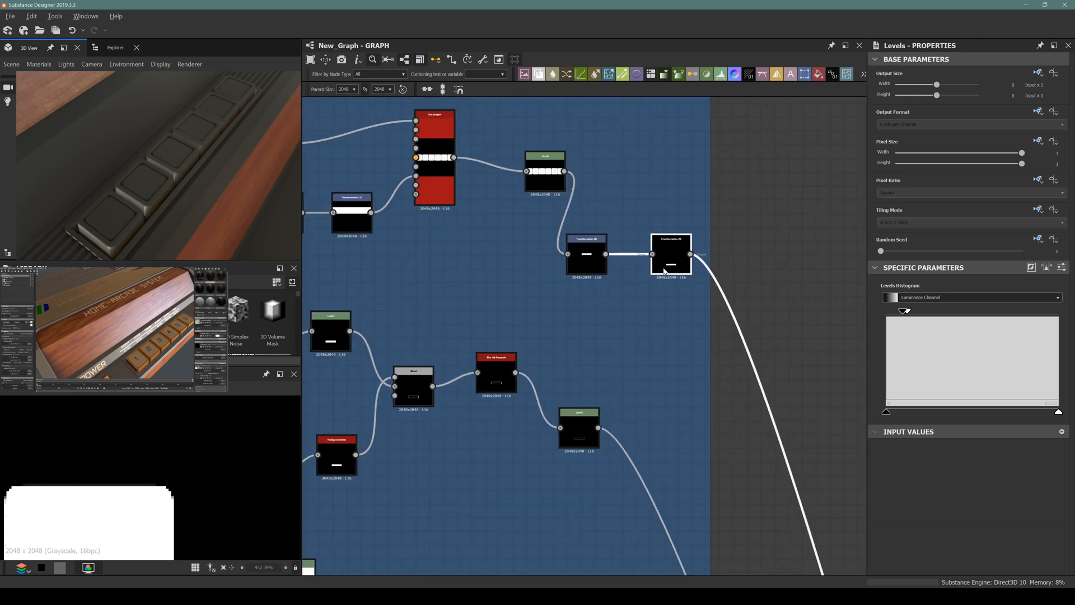
{"action": "scroll", "coordinate": [231, 446], "scroll_direction": "down", "scroll_amount": 10}
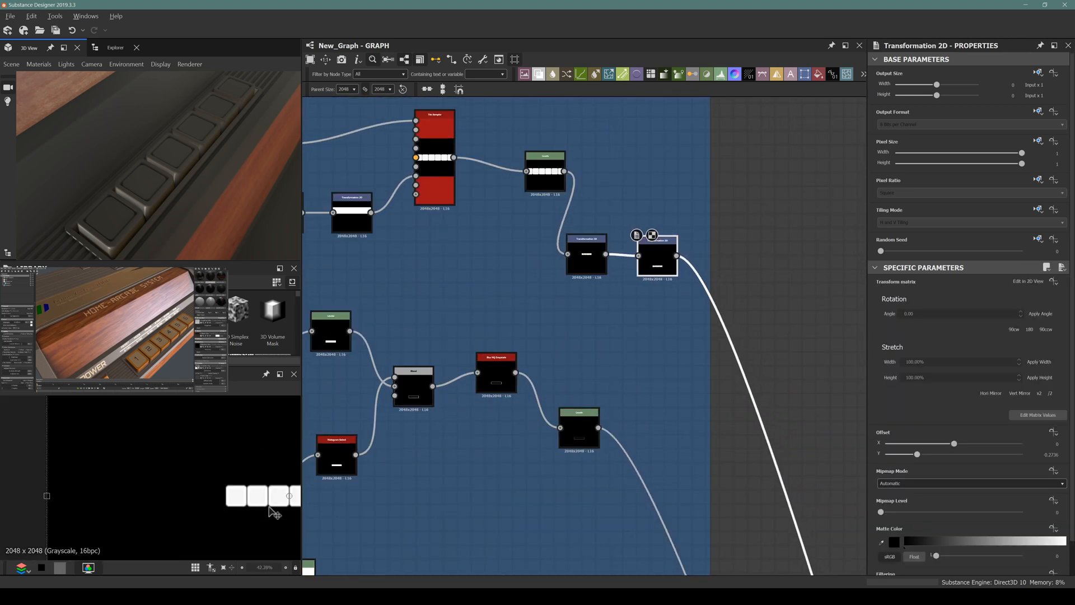
{"action": "scroll", "coordinate": [194, 503], "scroll_direction": "down", "scroll_amount": 4}
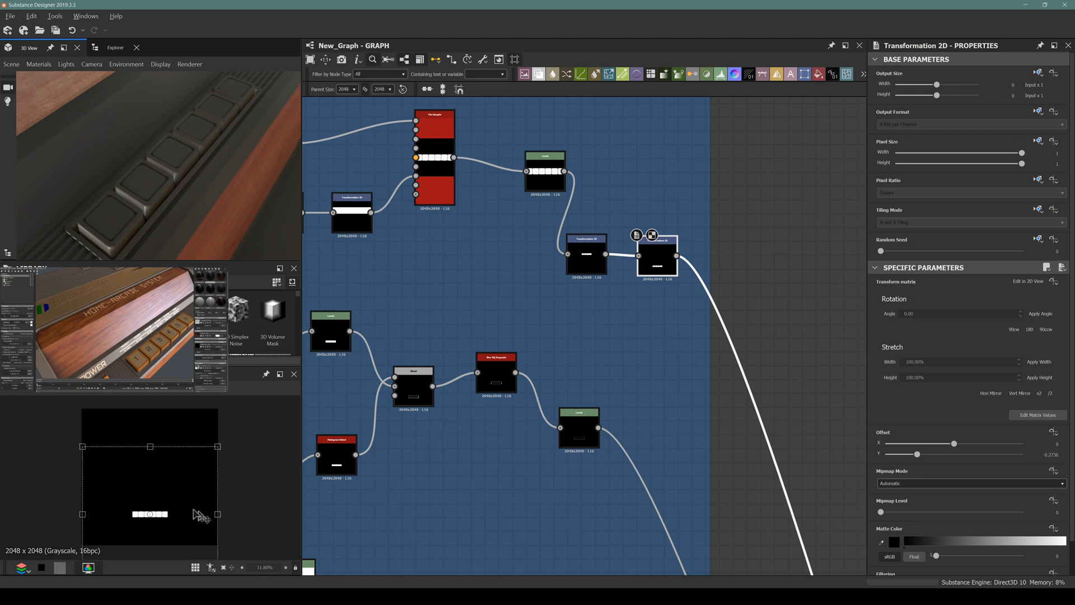
Step: Add a Levels node fed by the final Transformation 2D node of the Buttons frame's upper chain
{"action": "left_click", "coordinate": [723, 266]}
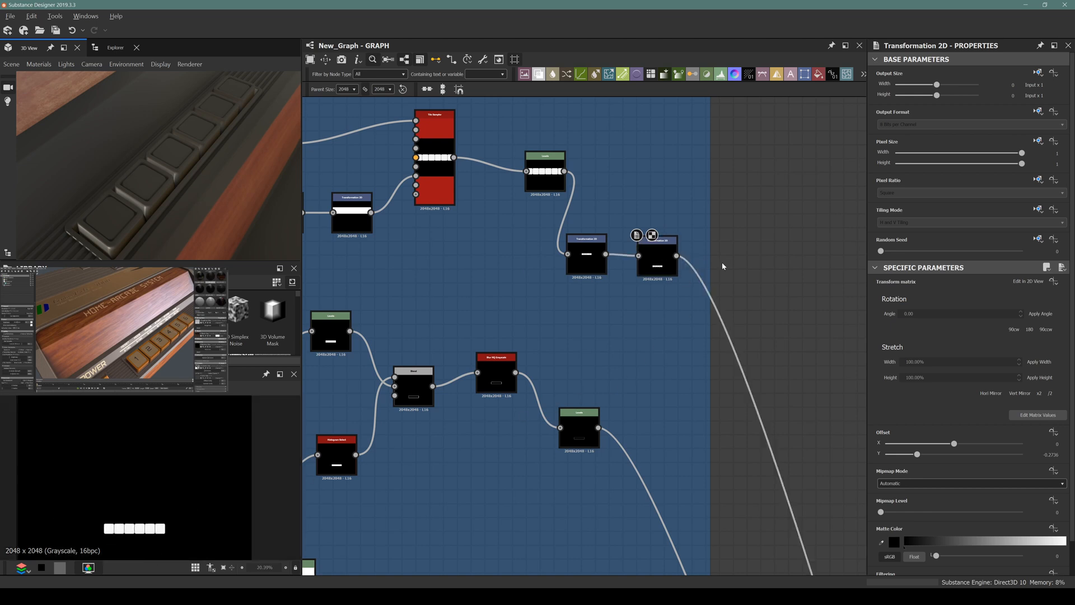
{"action": "key", "text": "space"}
{"action": "type", "text": "levels"}
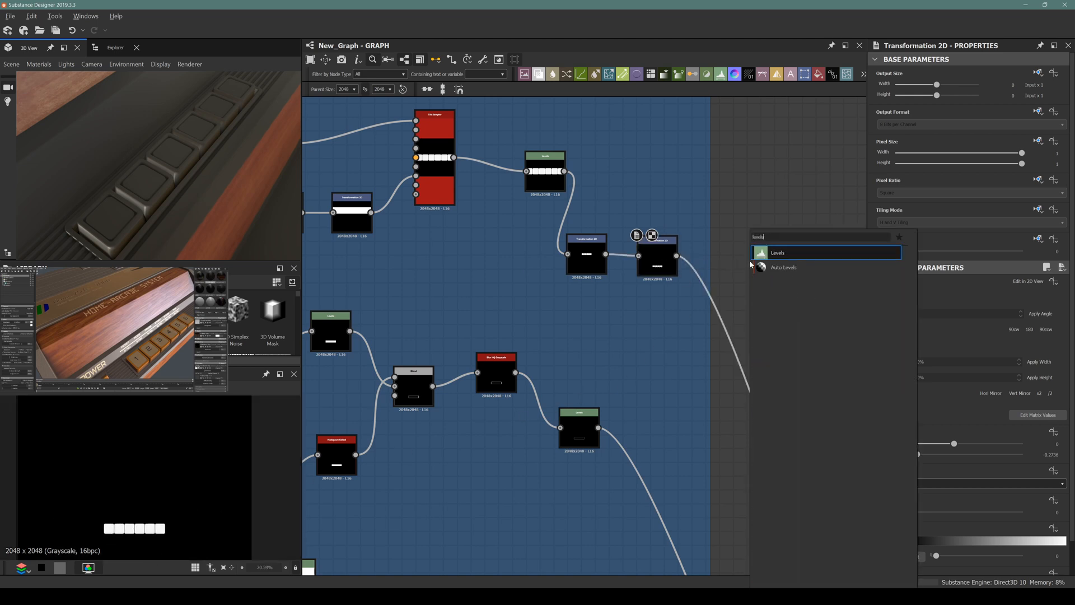
{"action": "key", "text": "Return"}
Step: Add a Blend node and feed the new button row Levels node into its foreground input
{"action": "scroll", "coordinate": [751, 264], "scroll_direction": "down", "scroll_amount": 3}
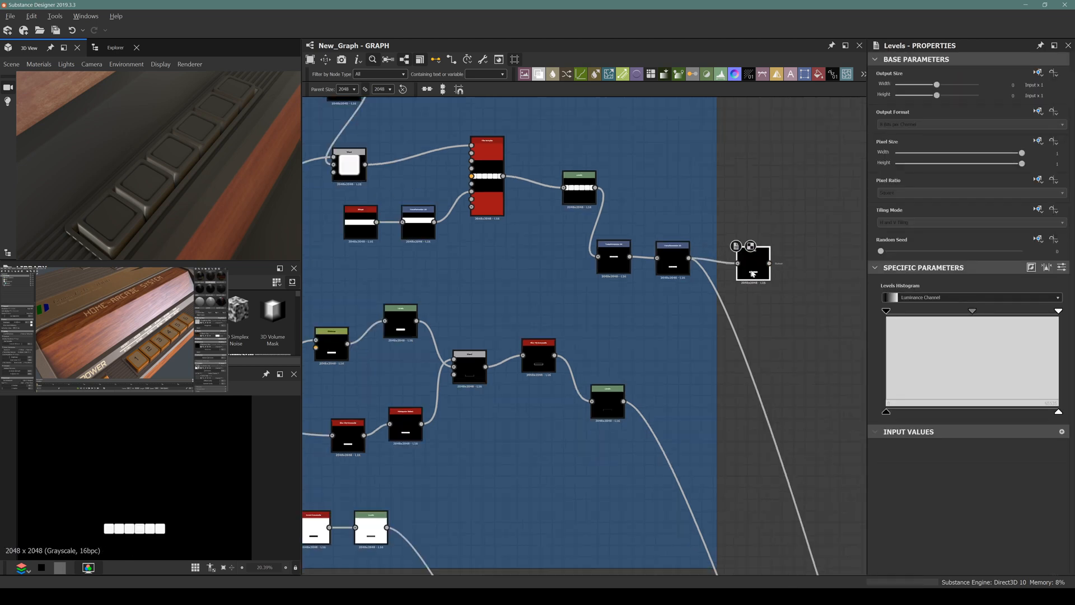
{"action": "middle_click_drag", "start_coordinate": [739, 272], "coordinate": [553, 300]}
{"action": "scroll", "coordinate": [578, 286], "scroll_direction": "up", "scroll_amount": 1}
{"action": "scroll", "coordinate": [574, 286], "scroll_direction": "down", "scroll_amount": 3}
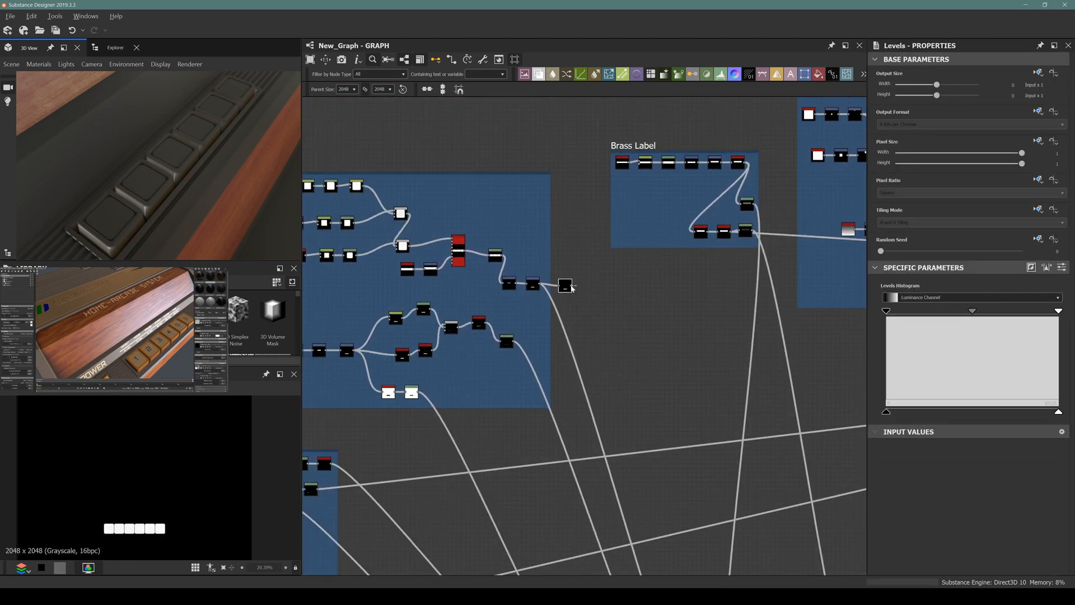
{"action": "scroll", "coordinate": [571, 288], "scroll_direction": "down", "scroll_amount": 4}
{"action": "left_click", "coordinate": [571, 287]}
{"action": "middle_click_drag", "start_coordinate": [677, 310], "coordinate": [467, 338]}
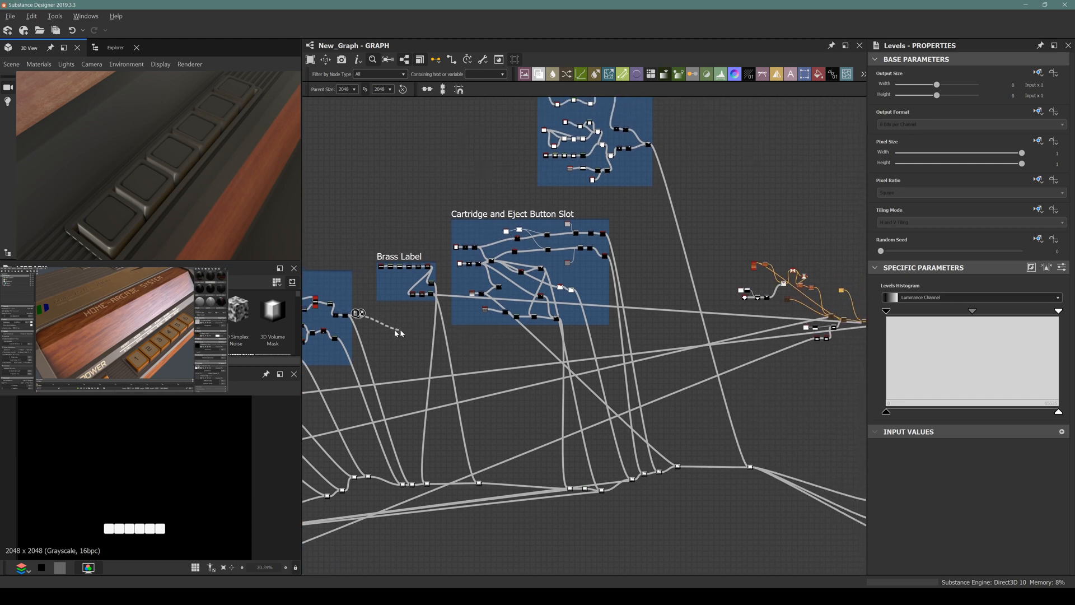
{"action": "scroll", "coordinate": [366, 317], "scroll_direction": "up", "scroll_amount": 3}
{"action": "scroll", "coordinate": [363, 311], "scroll_direction": "up", "scroll_amount": 1}
{"action": "key", "text": "space"}
{"action": "type", "text": "blend"}
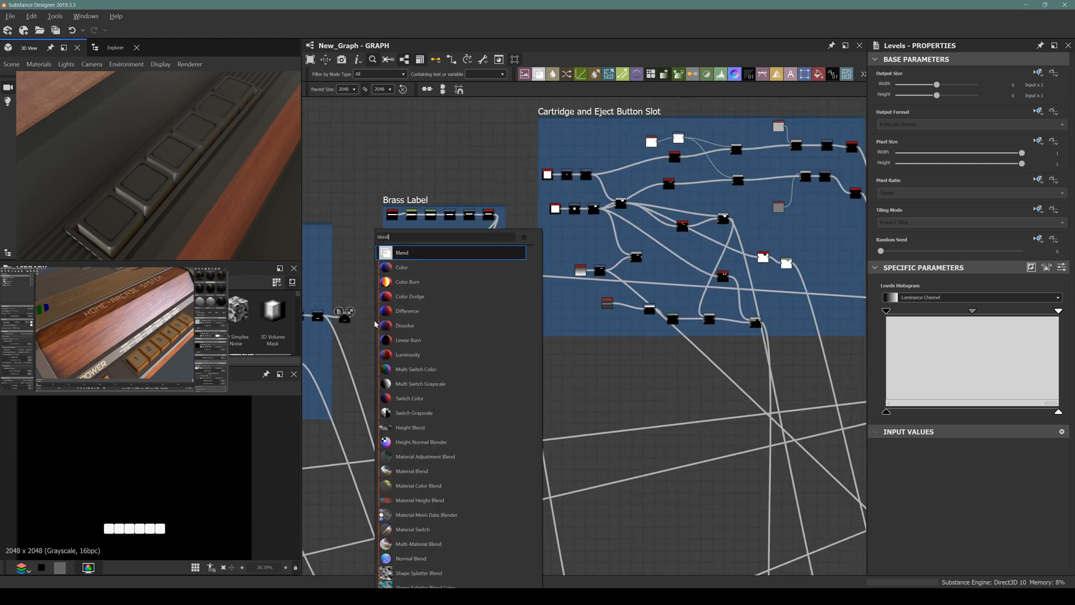
{"action": "key", "text": "Return"}
{"action": "scroll", "coordinate": [350, 313], "scroll_direction": "up", "scroll_amount": 7}
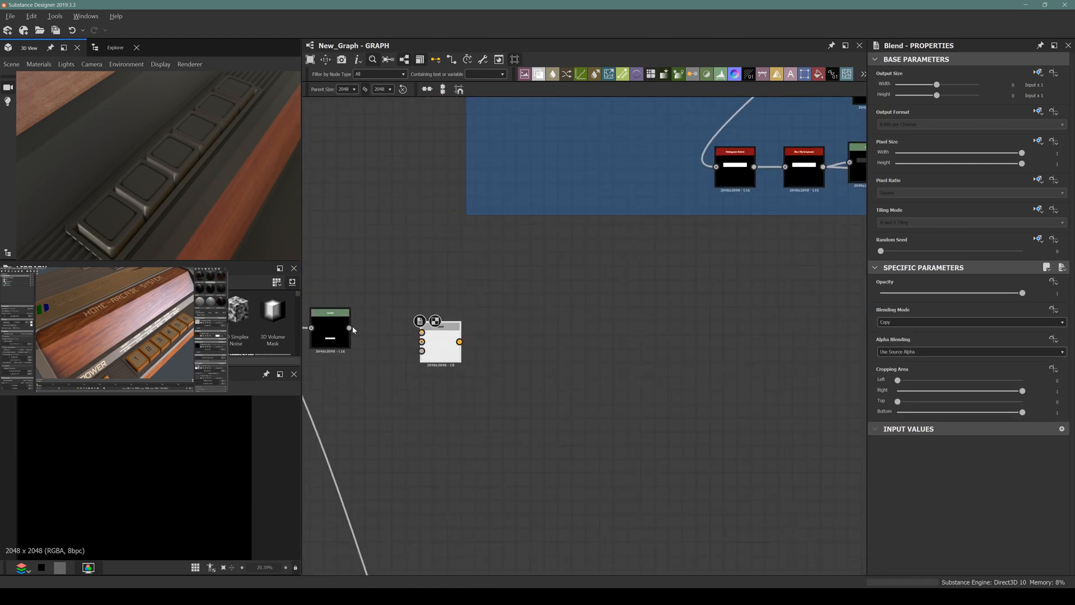
{"action": "left_click", "coordinate": [424, 329]}
{"action": "scroll", "coordinate": [376, 355], "scroll_direction": "down", "scroll_amount": 9}
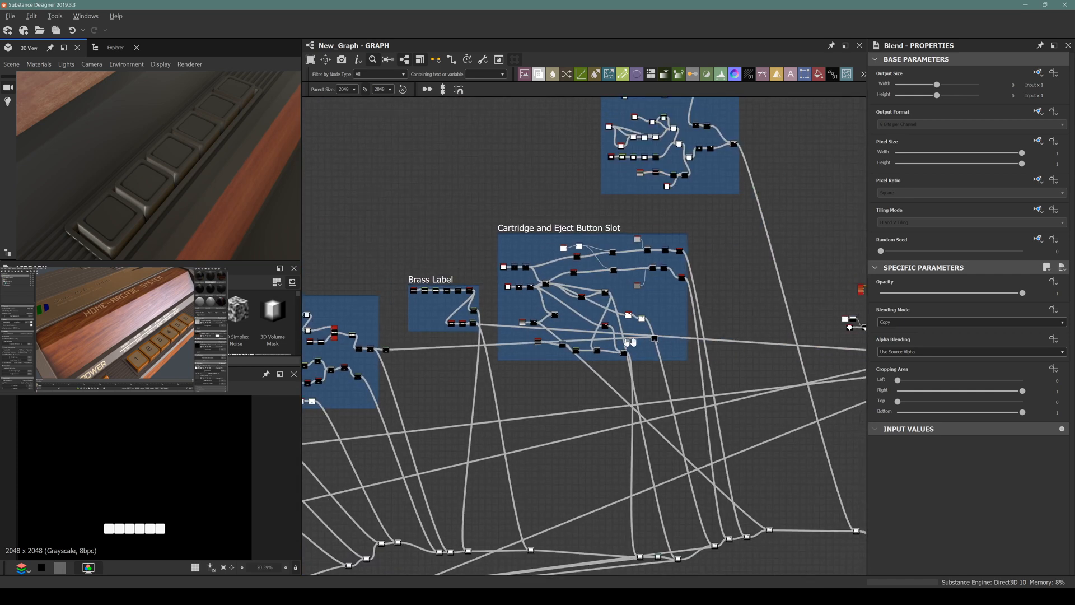
Step: Move the new Blend node into the Power Button frame beside the Levels node that supplies the orange mask
{"action": "middle_click_drag", "start_coordinate": [790, 353], "coordinate": [504, 381]}
{"action": "scroll", "coordinate": [657, 386], "scroll_direction": "up", "scroll_amount": 5}
{"action": "scroll", "coordinate": [619, 417], "scroll_direction": "down", "scroll_amount": 5}
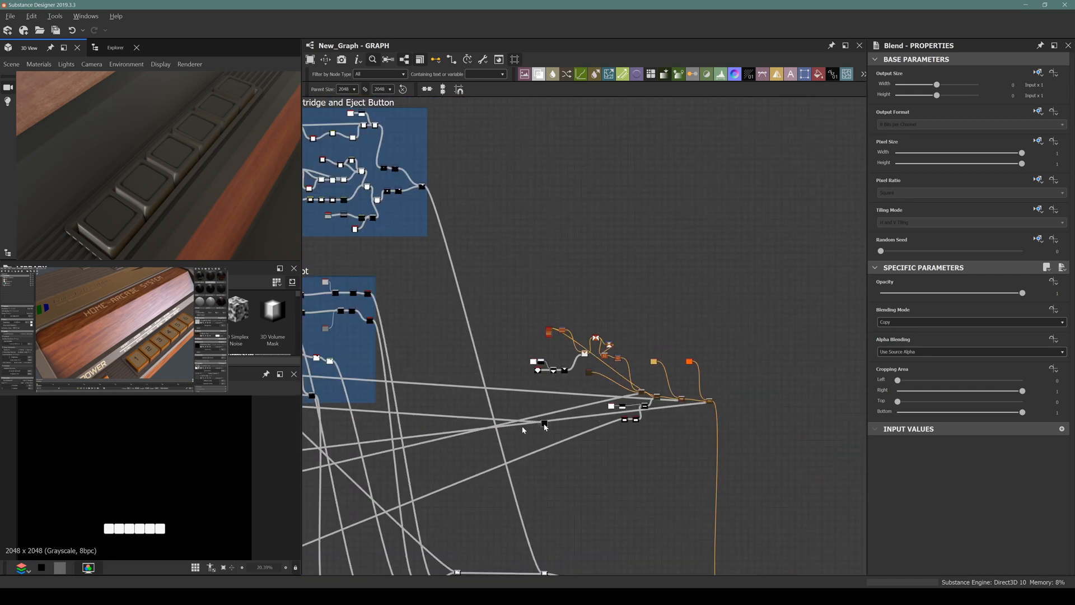
{"action": "middle_click_drag", "start_coordinate": [560, 406], "coordinate": [981, 263]}
{"action": "left_click_drag", "start_coordinate": [864, 308], "coordinate": [460, 385]}
{"action": "middle_click_drag", "start_coordinate": [460, 385], "coordinate": [580, 338]}
{"action": "left_click_drag", "start_coordinate": [580, 338], "coordinate": [471, 339]}
{"action": "scroll", "coordinate": [513, 314], "scroll_direction": "up", "scroll_amount": 4}
{"action": "middle_click_drag", "start_coordinate": [471, 339], "coordinate": [526, 336]}
{"action": "scroll", "coordinate": [526, 335], "scroll_direction": "up", "scroll_amount": 3}
{"action": "left_click_drag", "start_coordinate": [560, 300], "coordinate": [577, 272]}
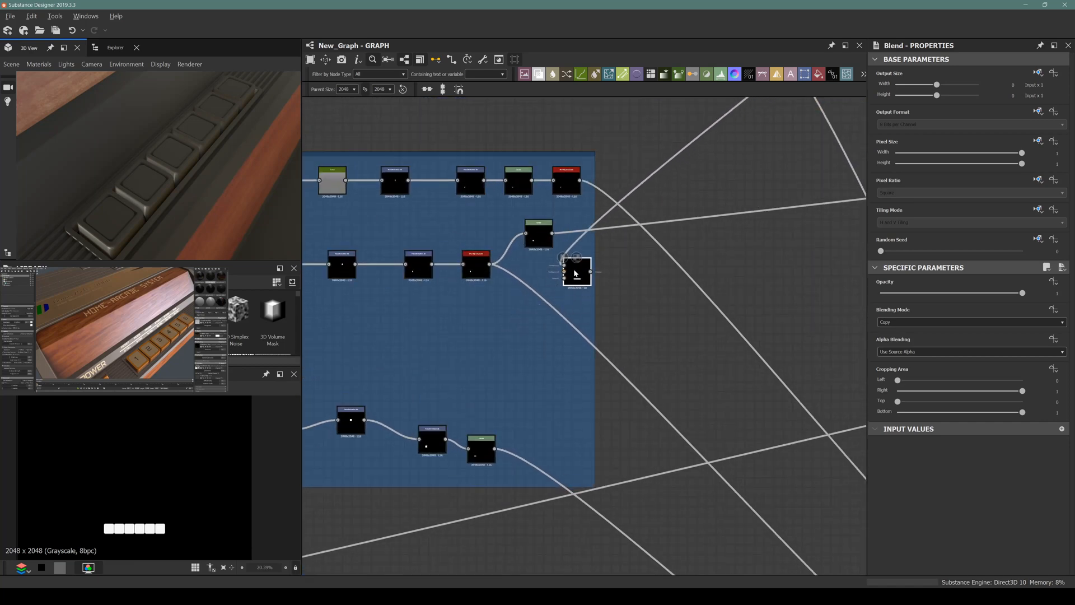
Step: Route the power button mask through the Blend in Max (Lighten) mode to the orange mask link, and check the buttons on the model
{"action": "scroll", "coordinate": [551, 232], "scroll_direction": "up", "scroll_amount": 3}
{"action": "left_click_drag", "start_coordinate": [538, 218], "coordinate": [617, 298], "text": "shift"}
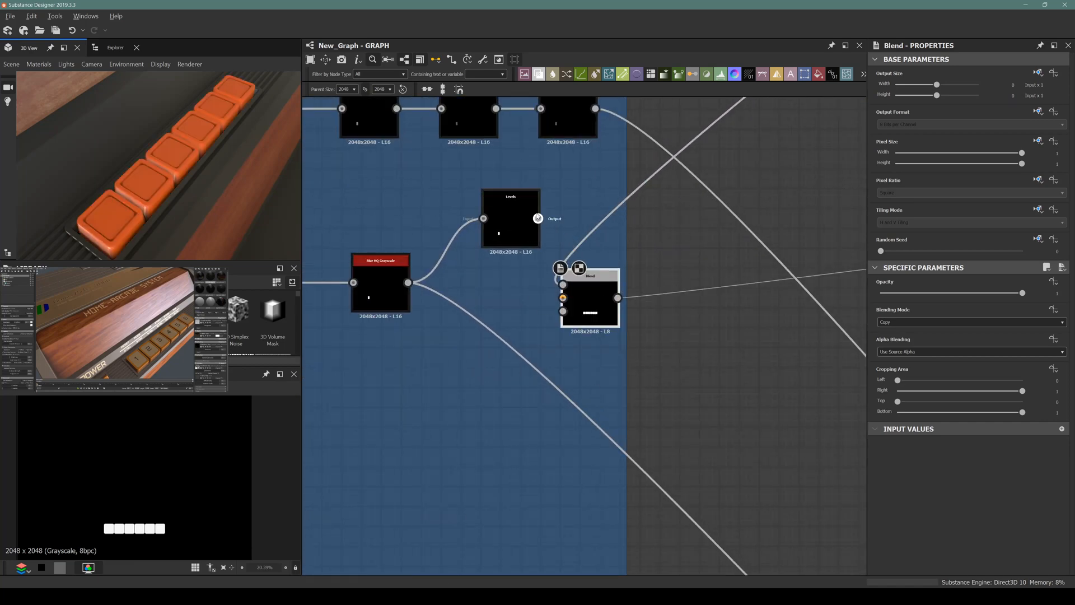
{"action": "left_click", "coordinate": [890, 323]}
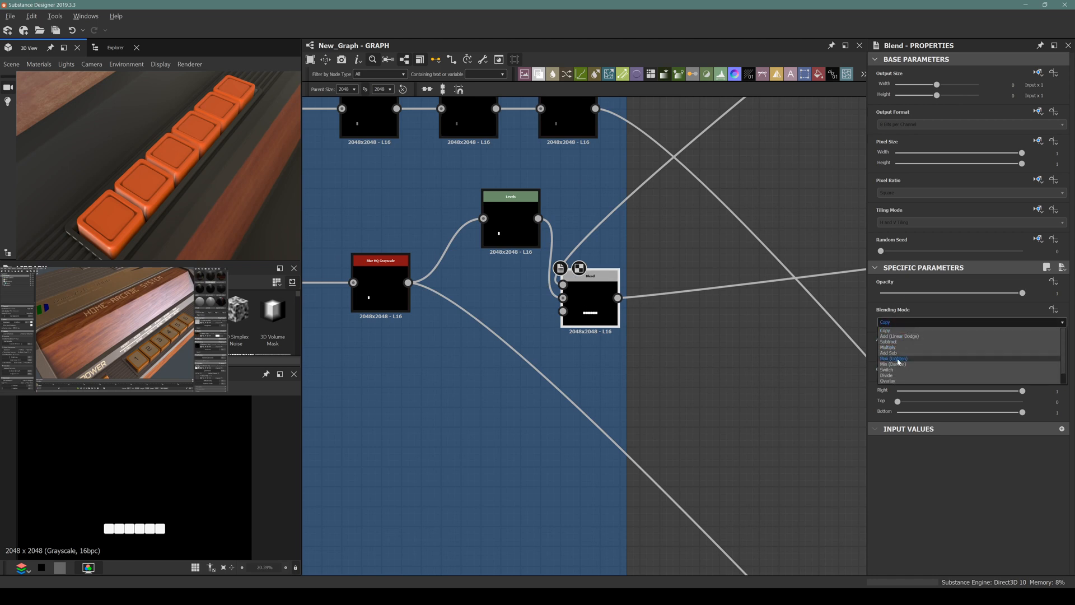
{"action": "left_click", "coordinate": [893, 359]}
{"action": "scroll", "coordinate": [168, 195], "scroll_direction": "up", "scroll_amount": 3}
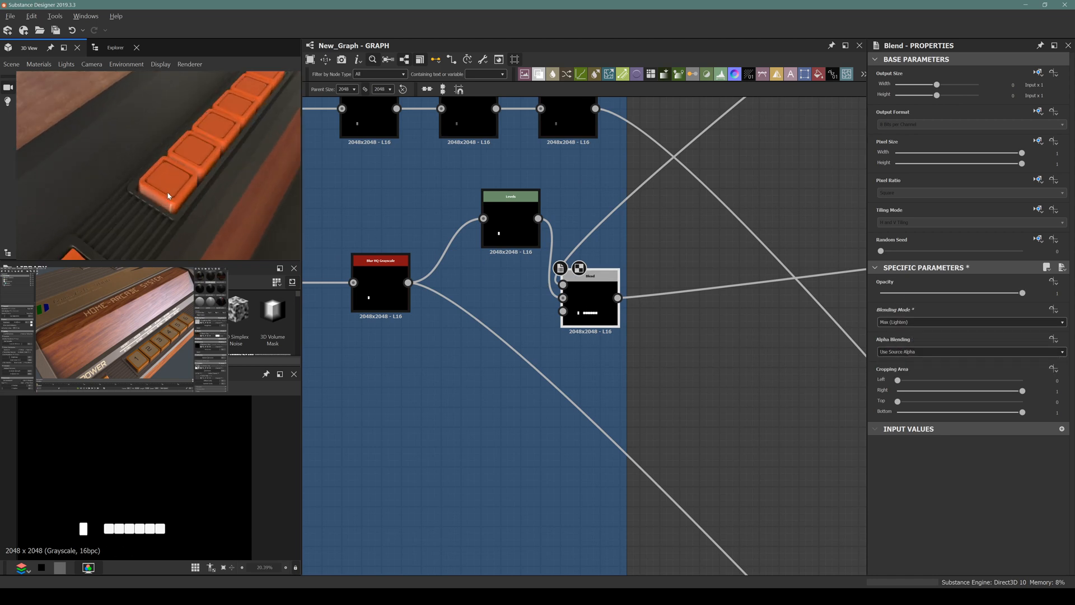
{"action": "scroll", "coordinate": [168, 195], "scroll_direction": "up", "scroll_amount": 2}
{"action": "left_click_drag", "start_coordinate": [168, 194], "coordinate": [63, 228]}
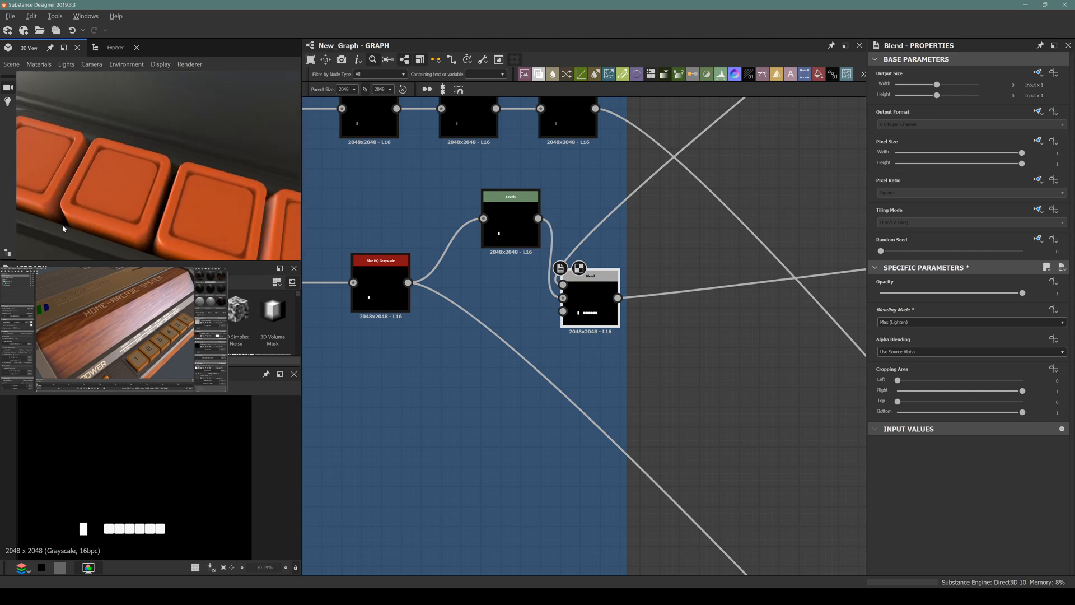
{"action": "left_click_drag", "start_coordinate": [239, 230], "coordinate": [184, 129]}
{"action": "scroll", "coordinate": [87, 153], "scroll_direction": "down", "scroll_amount": 3}
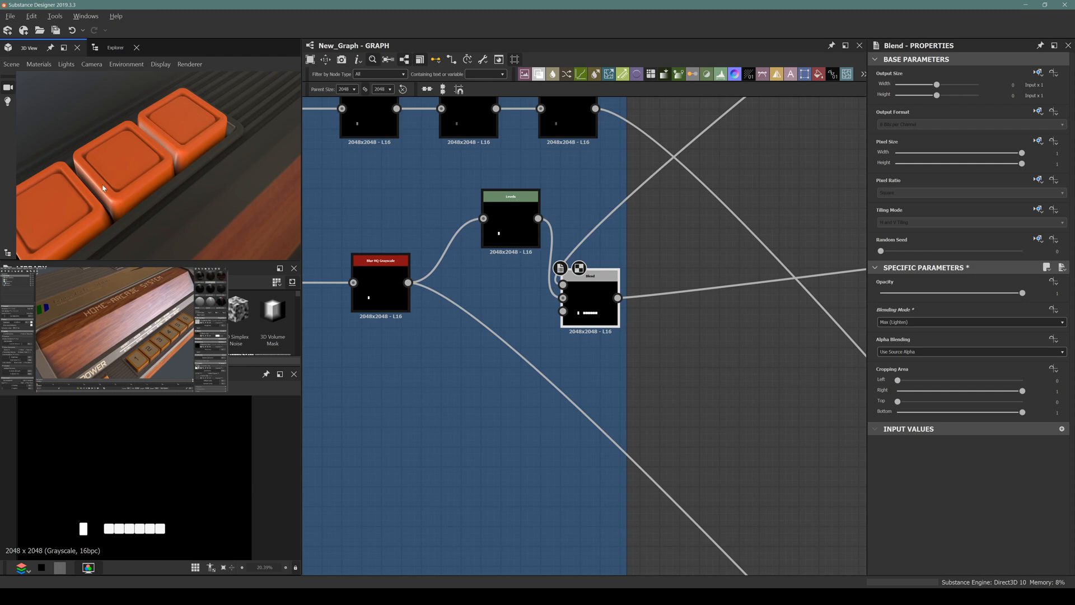
Step: Preview the mask of the gold colour's Blend and add another Blend node near its mask link
{"action": "scroll", "coordinate": [652, 339], "scroll_direction": "down", "scroll_amount": 10}
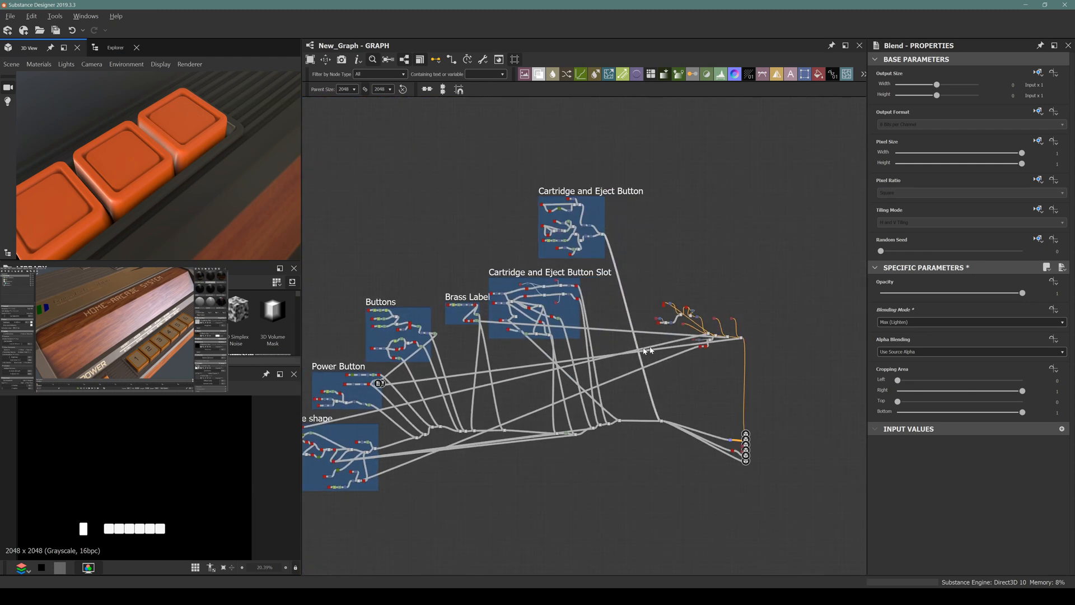
{"action": "scroll", "coordinate": [645, 350], "scroll_direction": "up", "scroll_amount": 8}
{"action": "left_click", "coordinate": [612, 264]}
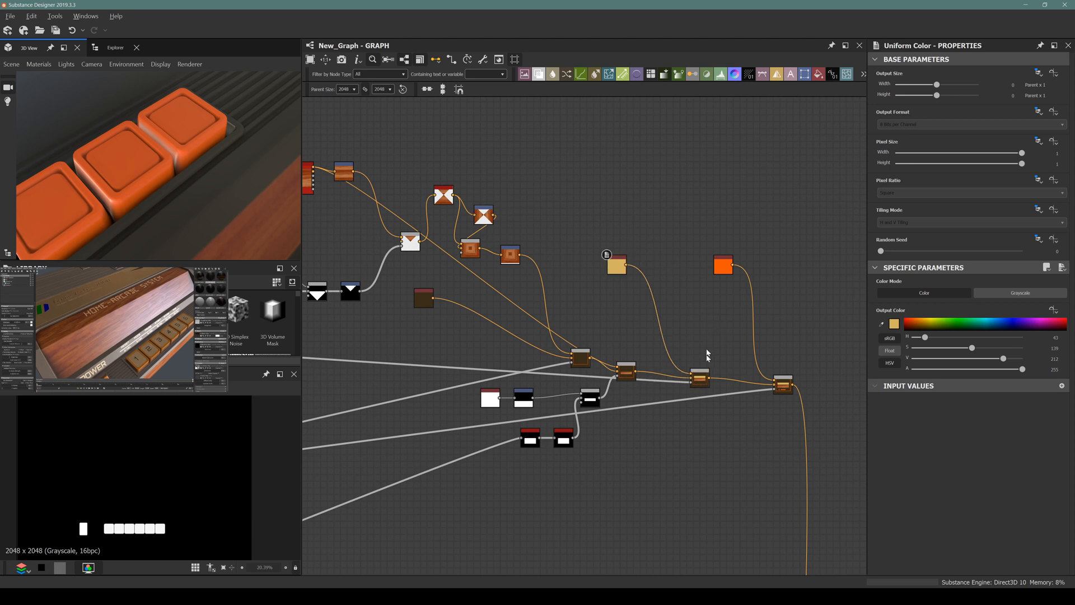
{"action": "scroll", "coordinate": [708, 355], "scroll_direction": "up", "scroll_amount": 3}
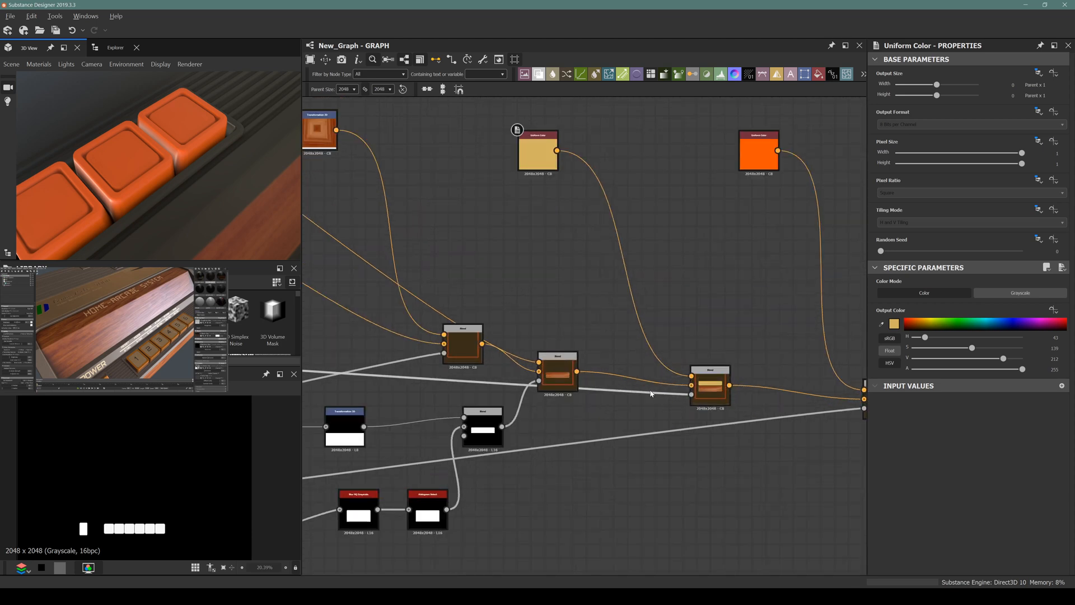
{"action": "left_click", "coordinate": [699, 392]}
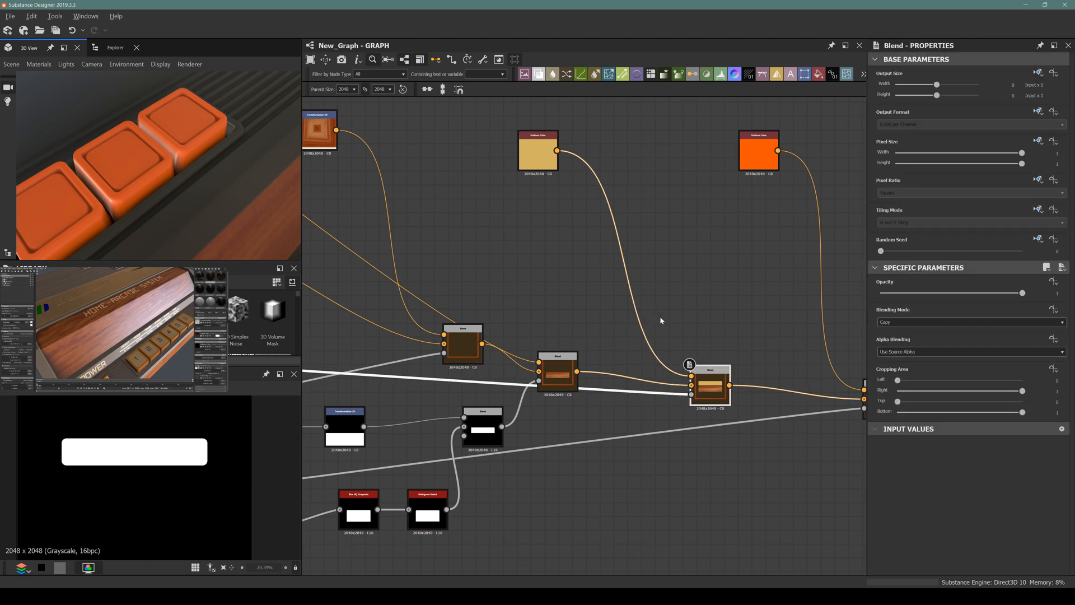
{"action": "scroll", "coordinate": [639, 323], "scroll_direction": "down", "scroll_amount": 2}
{"action": "scroll", "coordinate": [610, 327], "scroll_direction": "up", "scroll_amount": 4}
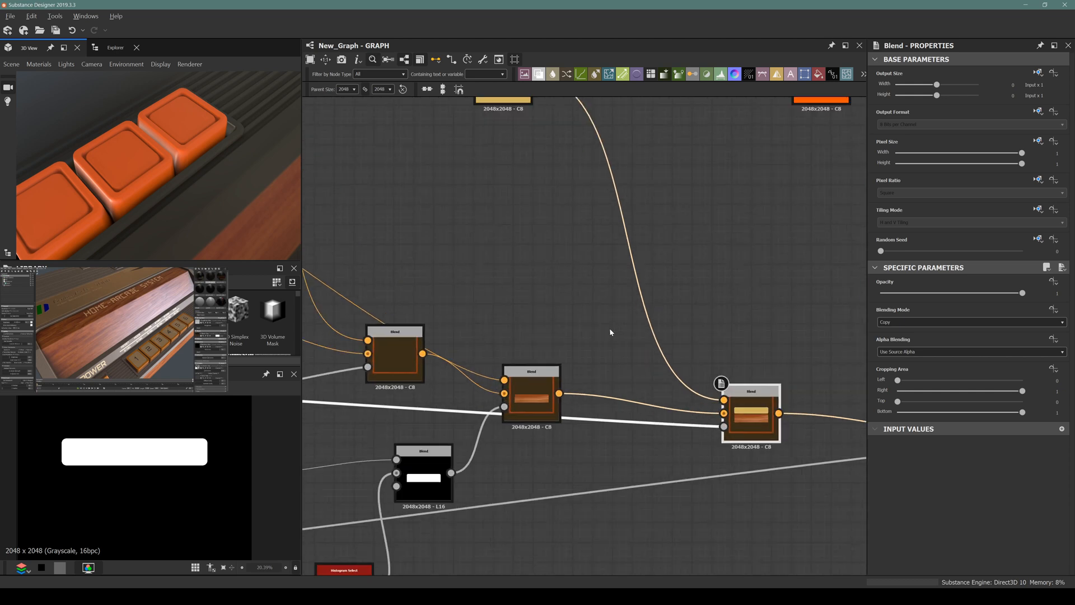
{"action": "key", "text": "space"}
{"action": "type", "text": "blend"}
{"action": "key", "text": "Return"}
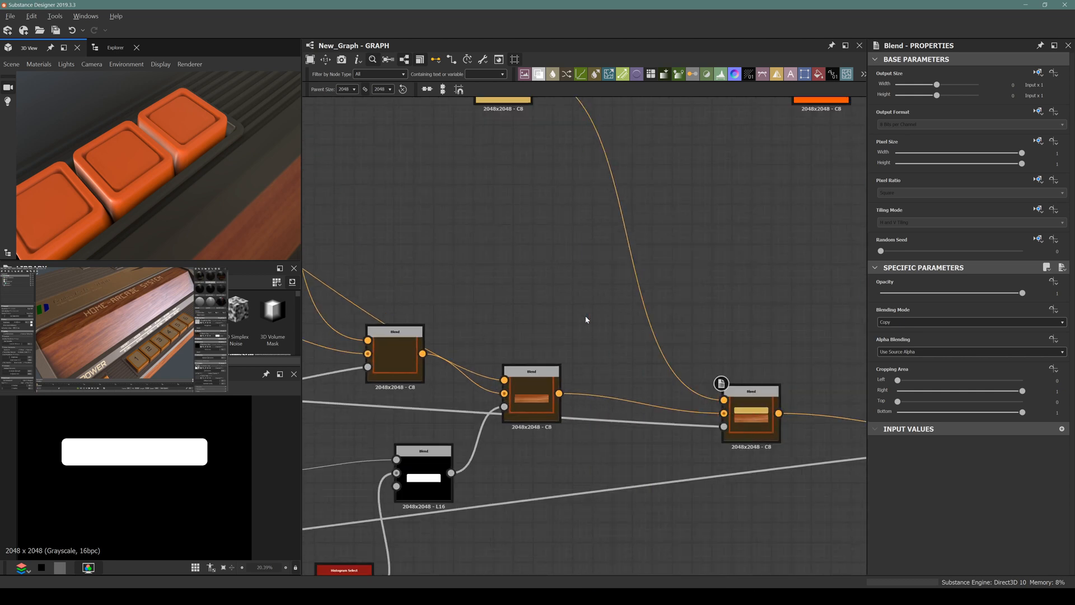
Step: Route the brass label mask through the new Blend's background input into the gold colour's mask, with blending mode Max (Lighten)
{"action": "mouse_move", "coordinate": [723, 427]}
{"action": "left_mouse_down"}
{"action": "mouse_move", "coordinate": [554, 323]}
{"action": "mouse_move", "coordinate": [555, 314]}
{"action": "mouse_move", "coordinate": [697, 386]}
{"action": "mouse_move", "coordinate": [723, 426]}
{"action": "left_mouse_up"}
{"action": "left_click", "coordinate": [577, 330]}
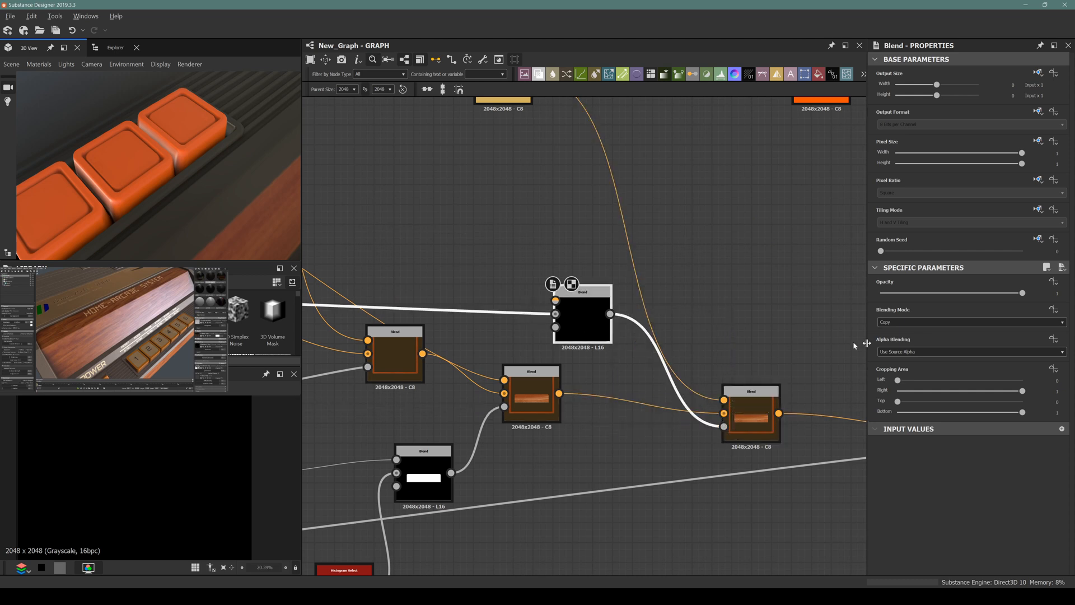
{"action": "left_click", "coordinate": [917, 324]}
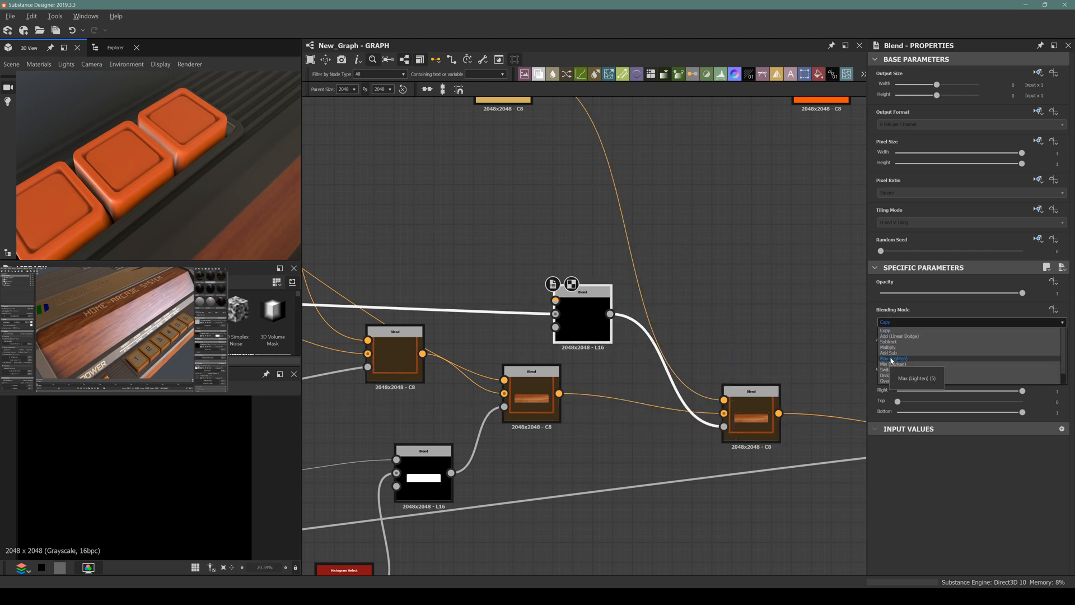
{"action": "left_click", "coordinate": [894, 359]}
Step: Move the brass mask's new Blend node to just below the Brass Label frame
{"action": "scroll", "coordinate": [542, 325], "scroll_direction": "down", "scroll_amount": 5}
{"action": "scroll", "coordinate": [542, 324], "scroll_direction": "down", "scroll_amount": 5}
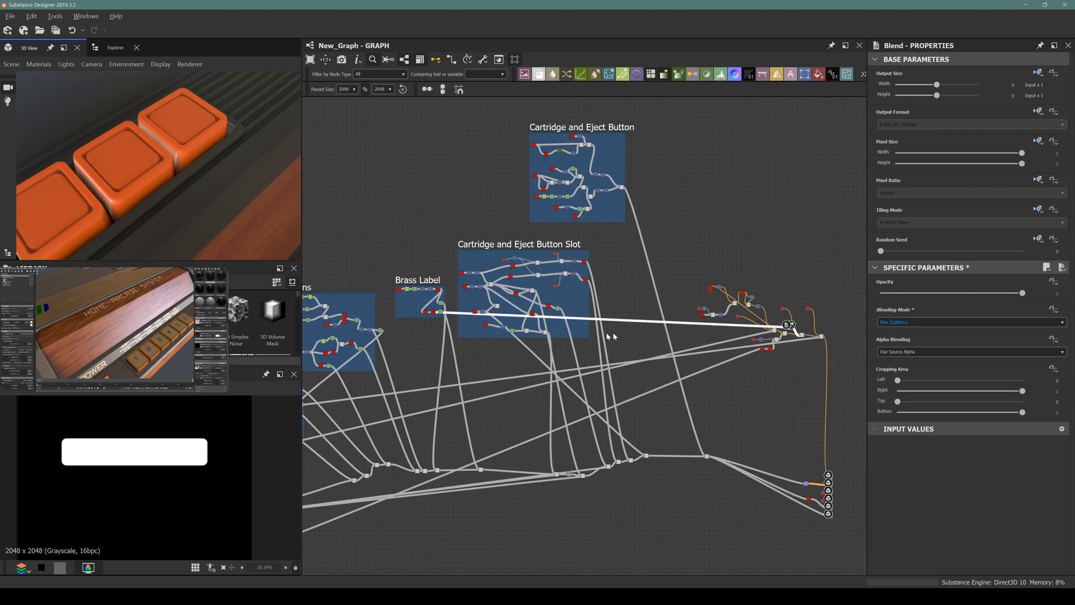
{"action": "middle_click_drag", "start_coordinate": [862, 353], "coordinate": [707, 351]}
{"action": "scroll", "coordinate": [707, 351], "scroll_direction": "up", "scroll_amount": 5}
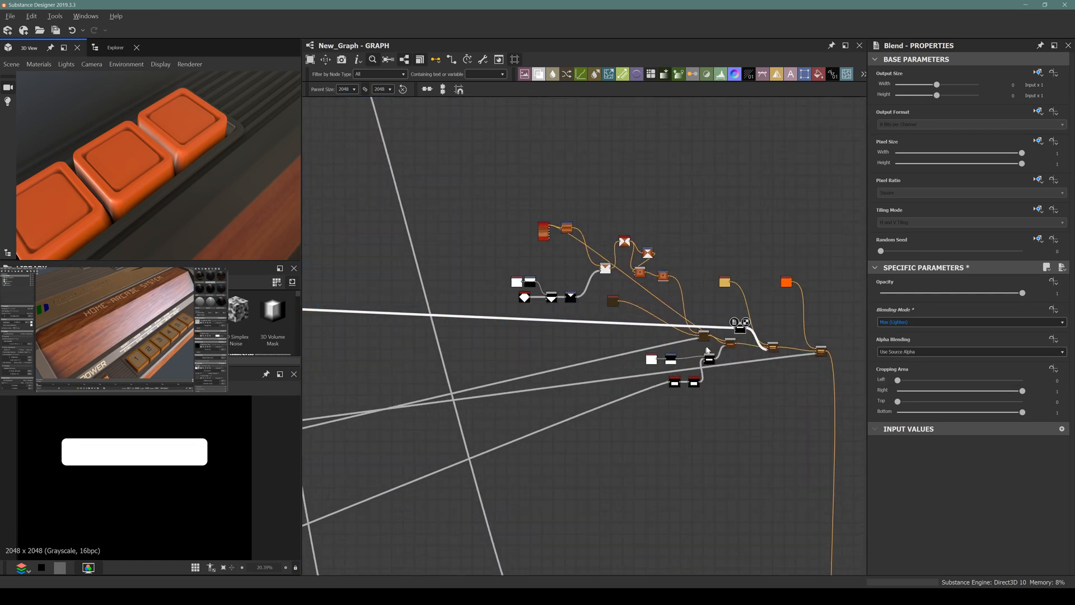
{"action": "scroll", "coordinate": [727, 338], "scroll_direction": "down", "scroll_amount": 6}
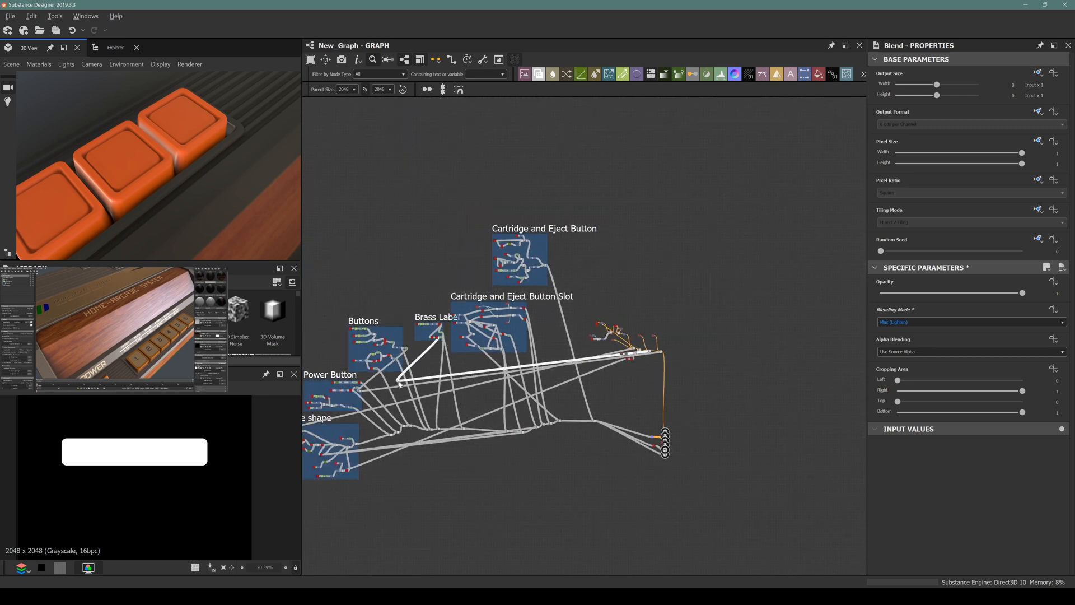
{"action": "scroll", "coordinate": [417, 377], "scroll_direction": "up", "scroll_amount": 2}
{"action": "scroll", "coordinate": [415, 375], "scroll_direction": "up", "scroll_amount": 2}
{"action": "middle_click_drag", "start_coordinate": [424, 373], "coordinate": [559, 410]}
{"action": "scroll", "coordinate": [557, 376], "scroll_direction": "up", "scroll_amount": 4}
{"action": "left_click_drag", "start_coordinate": [549, 412], "coordinate": [622, 320]}
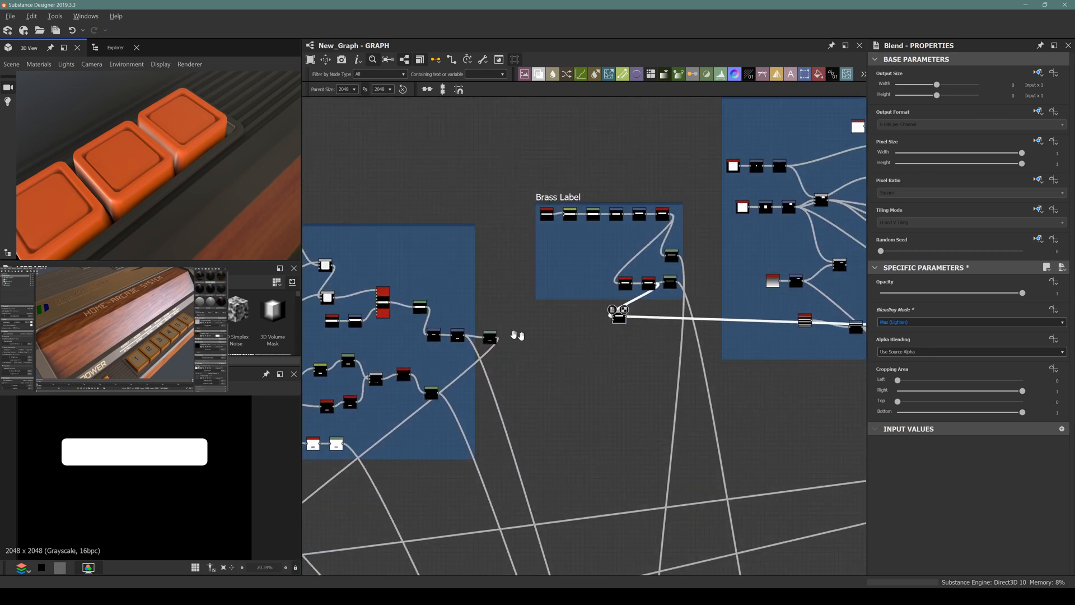
Step: Look through the Buttons frame's node chains and preview the last Transformation 2D node of the upper chain
{"action": "middle_click_drag", "start_coordinate": [517, 335], "coordinate": [626, 331]}
{"action": "scroll", "coordinate": [504, 388], "scroll_direction": "up", "scroll_amount": 4}
{"action": "middle_click_drag", "start_coordinate": [432, 404], "coordinate": [510, 395]}
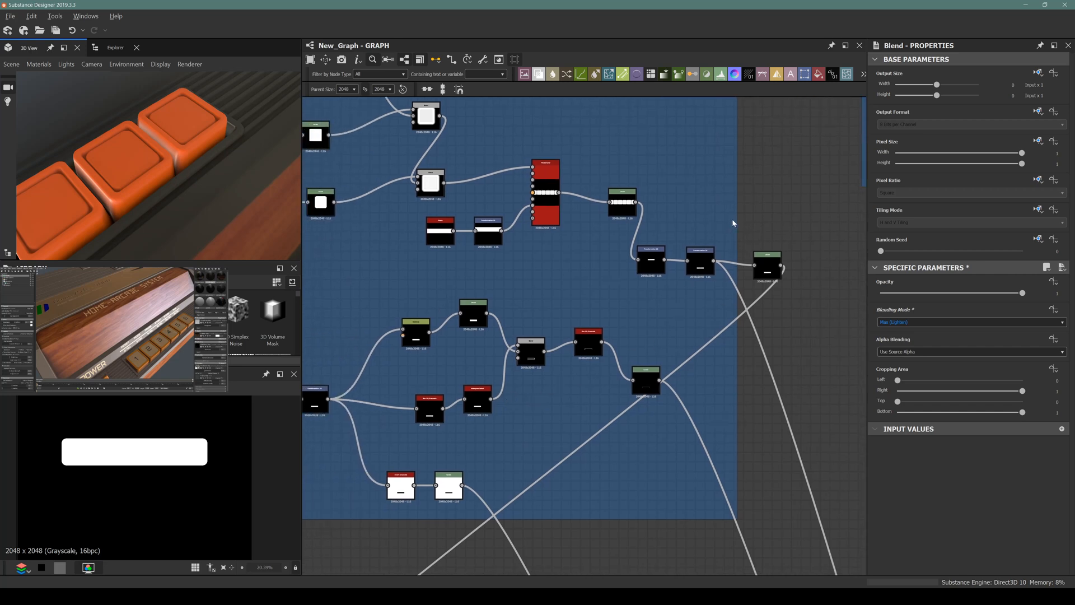
{"action": "middle_click_drag", "start_coordinate": [576, 259], "coordinate": [638, 335]}
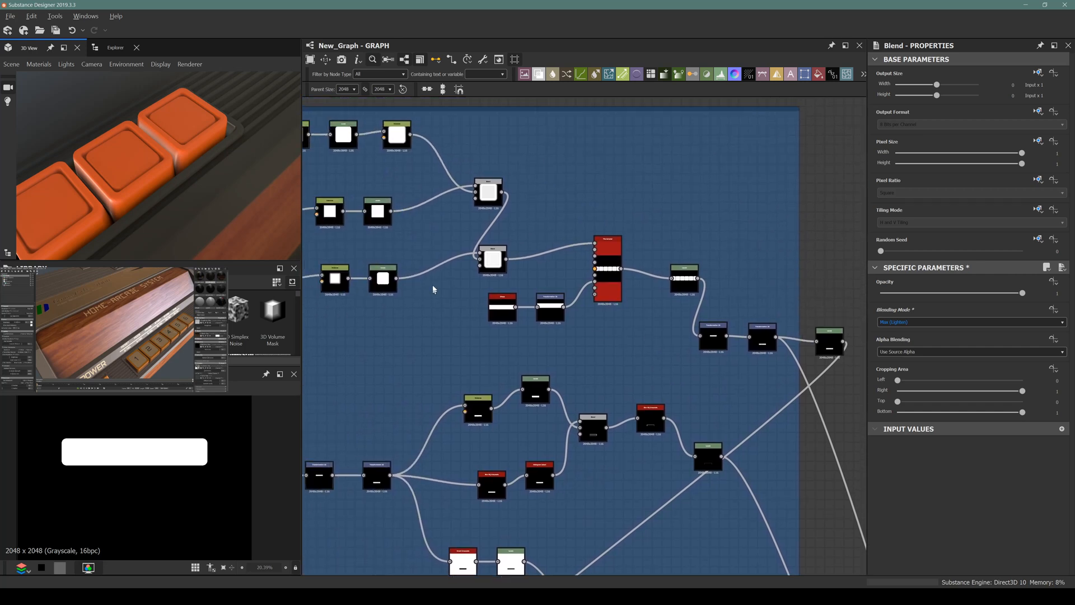
{"action": "middle_click_drag", "start_coordinate": [444, 249], "coordinate": [458, 253]}
{"action": "middle_click_drag", "start_coordinate": [733, 366], "coordinate": [652, 280]}
{"action": "scroll", "coordinate": [698, 253], "scroll_direction": "up", "scroll_amount": 4}
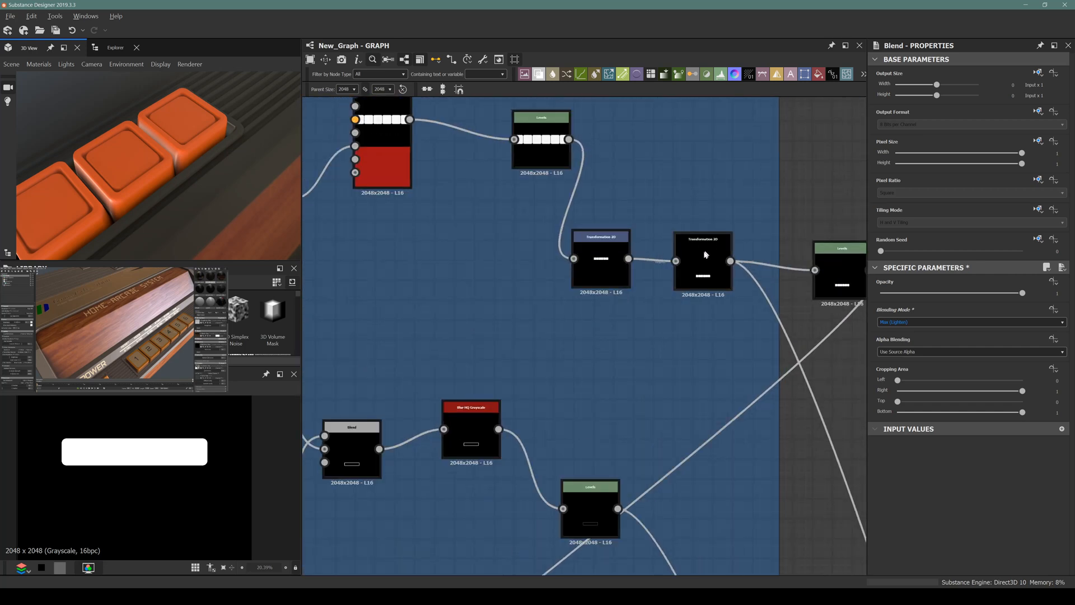
{"action": "double_click", "coordinate": [701, 252]}
{"action": "middle_click_drag", "start_coordinate": [596, 254], "coordinate": [715, 362]}
{"action": "middle_click_drag", "start_coordinate": [532, 271], "coordinate": [784, 239]}
{"action": "scroll", "coordinate": [468, 247], "scroll_direction": "down", "scroll_amount": 4}
{"action": "middle_click_drag", "start_coordinate": [466, 249], "coordinate": [614, 326]}
{"action": "middle_click_drag", "start_coordinate": [566, 278], "coordinate": [547, 271]}
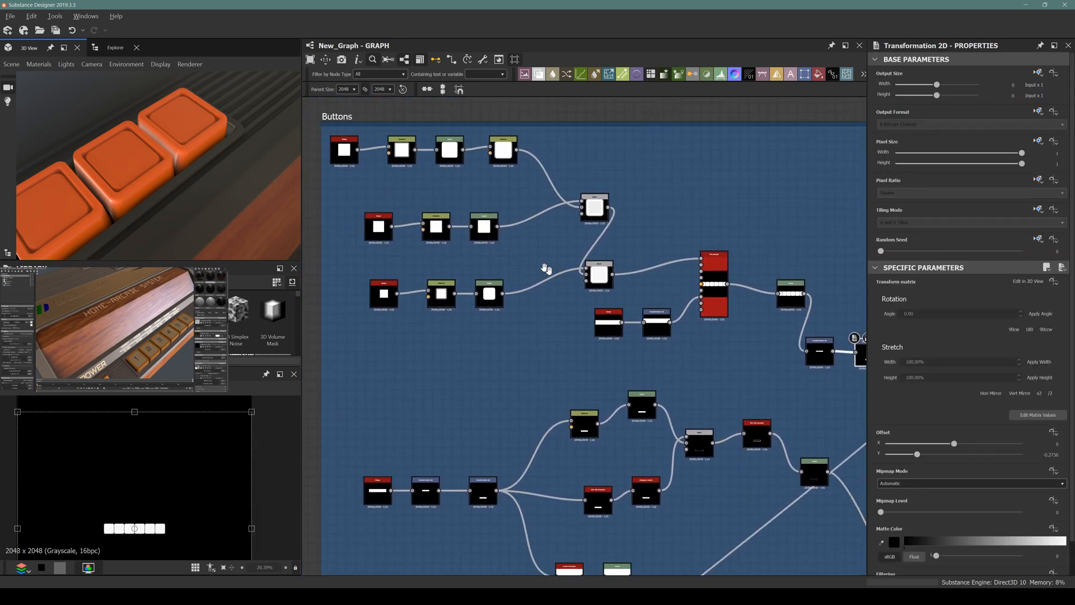
{"action": "middle_click_drag", "start_coordinate": [580, 423], "coordinate": [461, 289]}
{"action": "middle_click_drag", "start_coordinate": [733, 200], "coordinate": [628, 252]}
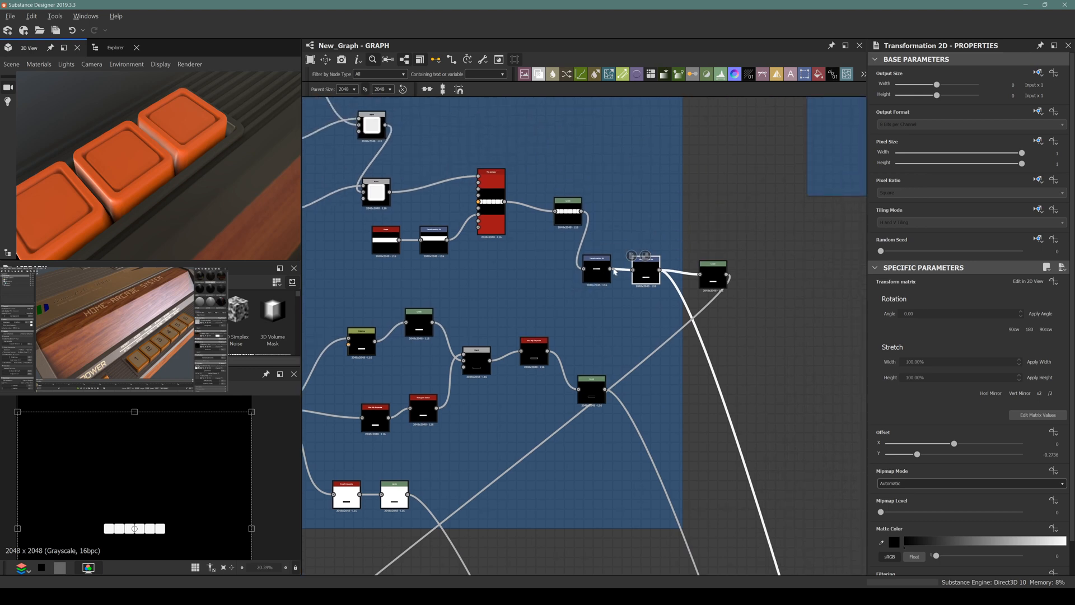
Step: Examine the two Blend nodes that combine the button shapes ahead of the Tile Sampler and preview the upper one
{"action": "scroll", "coordinate": [548, 220], "scroll_direction": "up", "scroll_amount": 4}
{"action": "middle_click_drag", "start_coordinate": [456, 247], "coordinate": [749, 308]}
{"action": "middle_click_drag", "start_coordinate": [462, 282], "coordinate": [506, 334]}
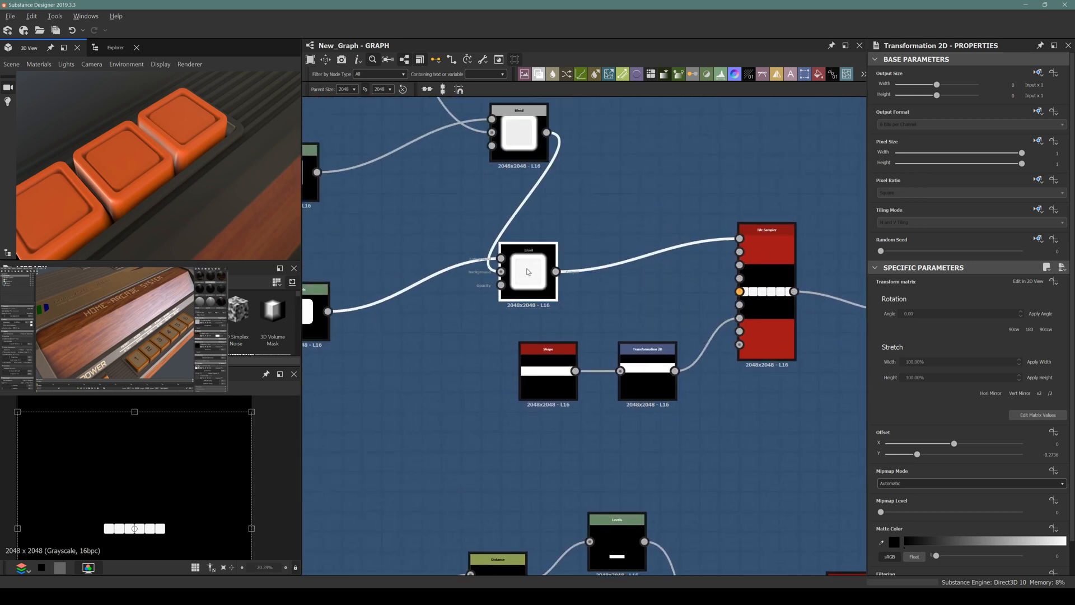
{"action": "left_click", "coordinate": [511, 249]}
{"action": "left_click", "coordinate": [522, 141]}
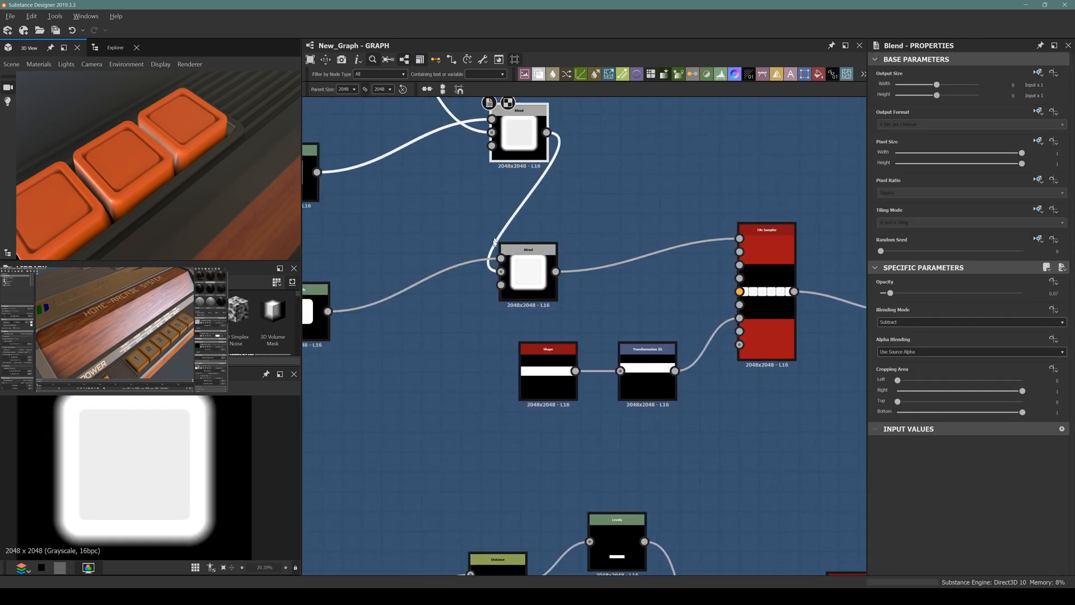
{"action": "middle_click_drag", "start_coordinate": [649, 154], "coordinate": [682, 201]}
{"action": "scroll", "coordinate": [798, 351], "scroll_direction": "down", "scroll_amount": 3}
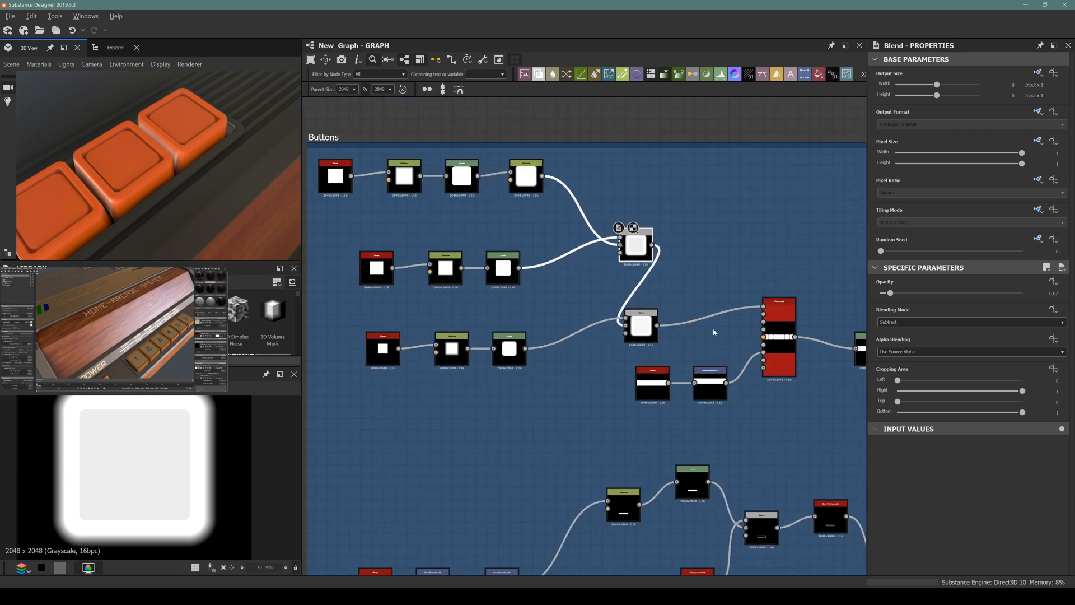
Step: Add a Histogram Select node just outside the Buttons frame and feed it from the upper chain's last Transformation 2D
{"action": "middle_click_drag", "start_coordinate": [801, 322], "coordinate": [458, 314]}
{"action": "scroll", "coordinate": [620, 376], "scroll_direction": "up", "scroll_amount": 3}
{"action": "middle_click_drag", "start_coordinate": [491, 351], "coordinate": [520, 336]}
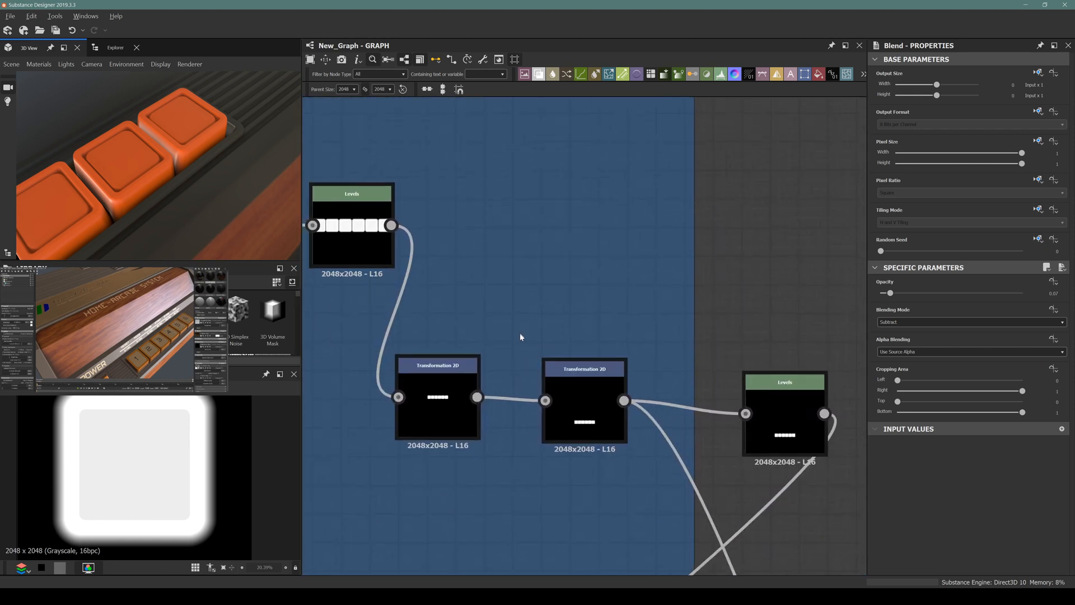
{"action": "left_click", "coordinate": [584, 407]}
{"action": "left_click", "coordinate": [764, 276]}
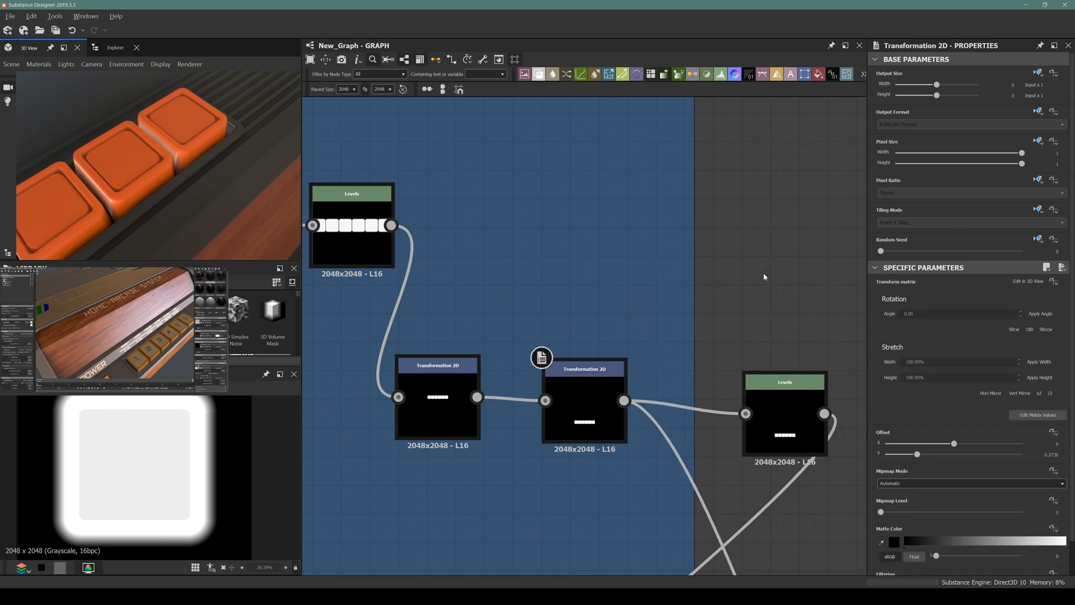
{"action": "key", "text": "space"}
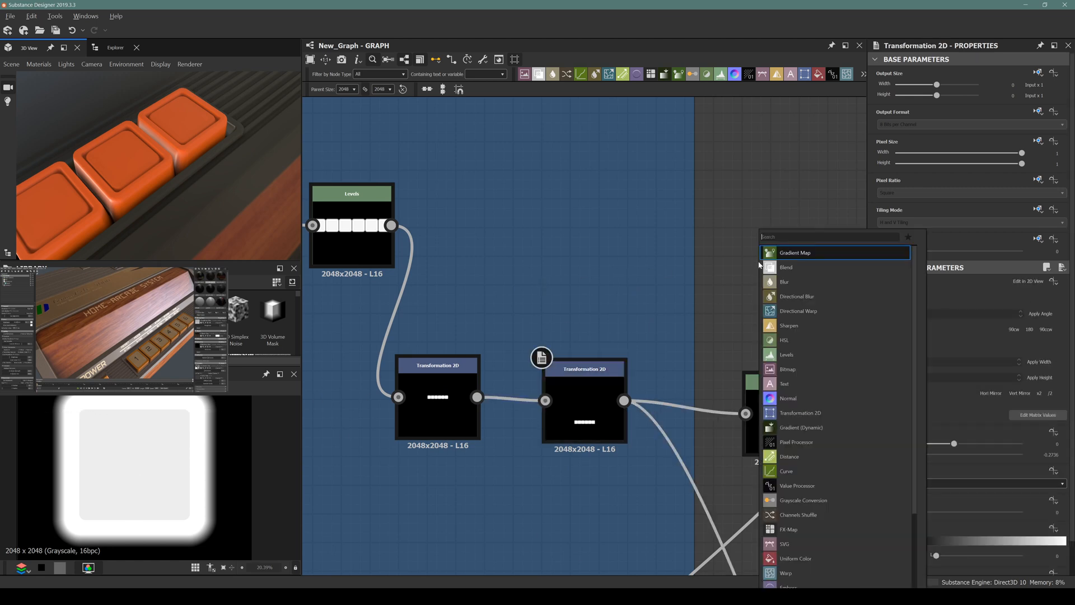
{"action": "type", "text": "hist"}
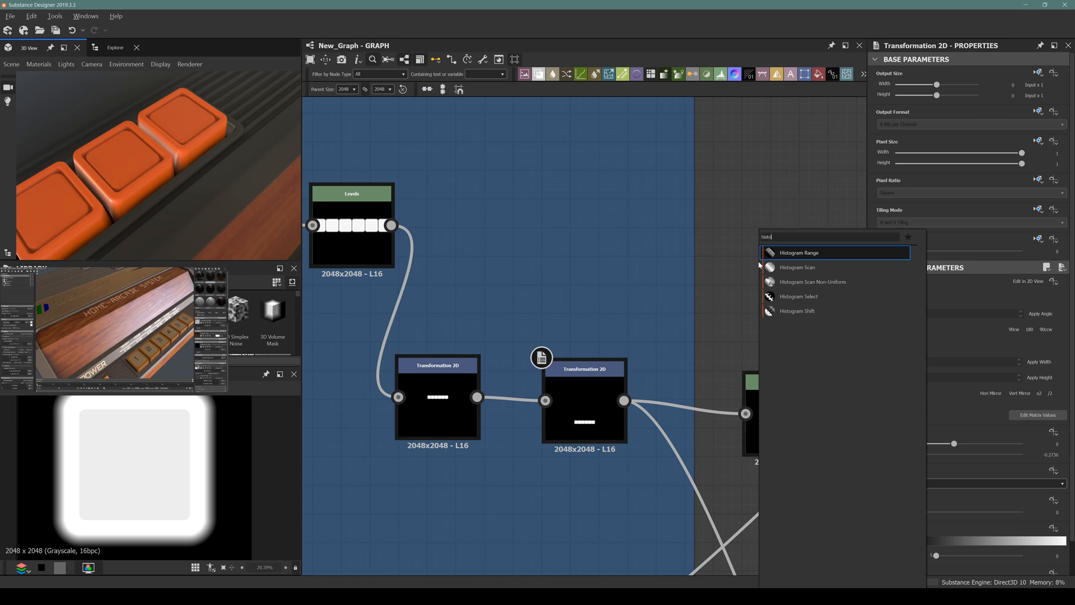
{"action": "type", "text": "o"}
{"action": "key", "text": "Down"}
{"action": "key", "text": "Down"}
{"action": "key", "text": "Down"}
{"action": "key", "text": "Return"}
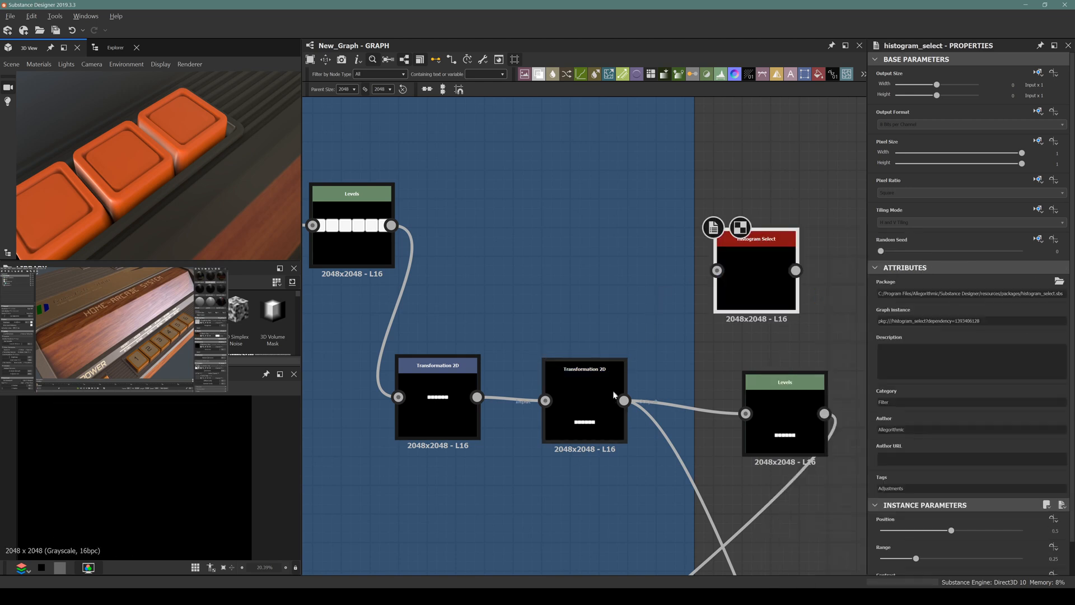
{"action": "left_click_drag", "start_coordinate": [623, 399], "coordinate": [717, 270]}
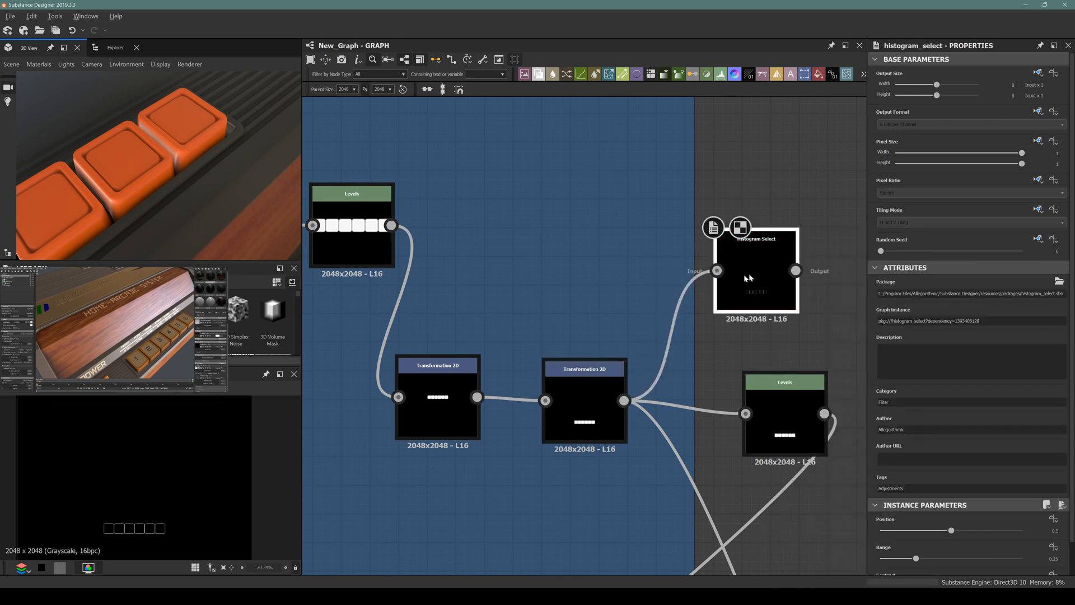
Step: Tune the Histogram Select on the button row to Position 1, Range 0.18 and Contrast 1
{"action": "scroll", "coordinate": [257, 520], "scroll_direction": "up", "scroll_amount": 5}
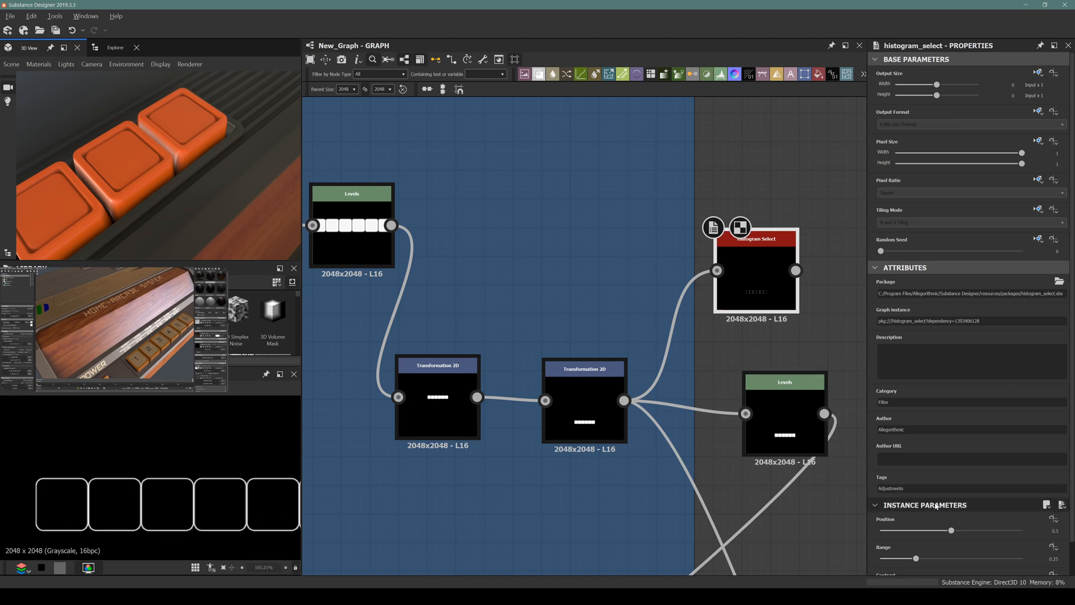
{"action": "left_click_drag", "start_coordinate": [951, 530], "coordinate": [1000, 530]}
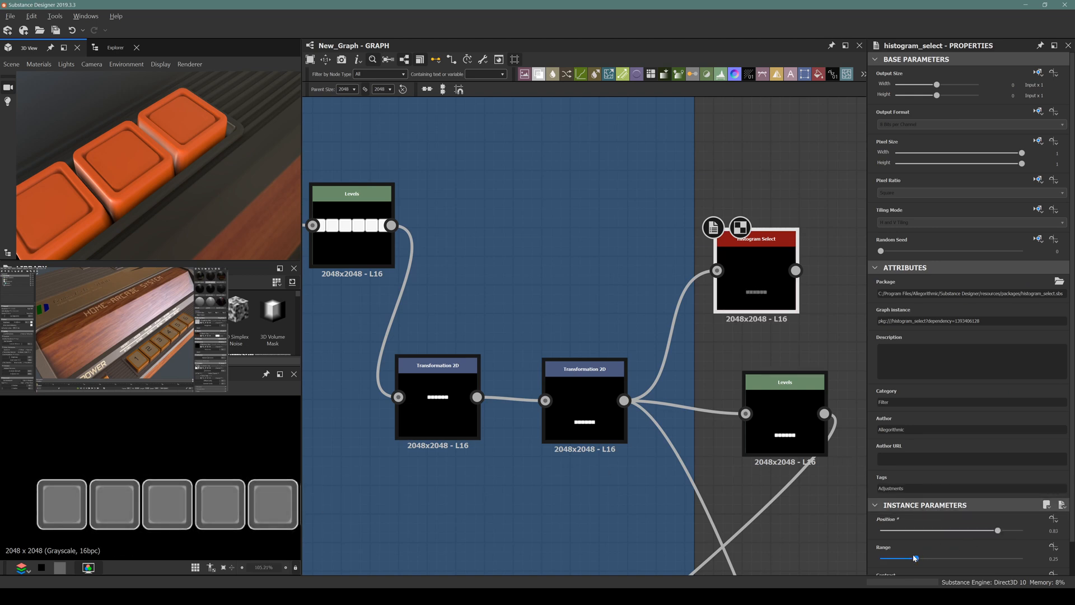
{"action": "left_click_drag", "start_coordinate": [915, 558], "coordinate": [1027, 530]}
{"action": "scroll", "coordinate": [927, 560], "scroll_direction": "down", "scroll_amount": 1}
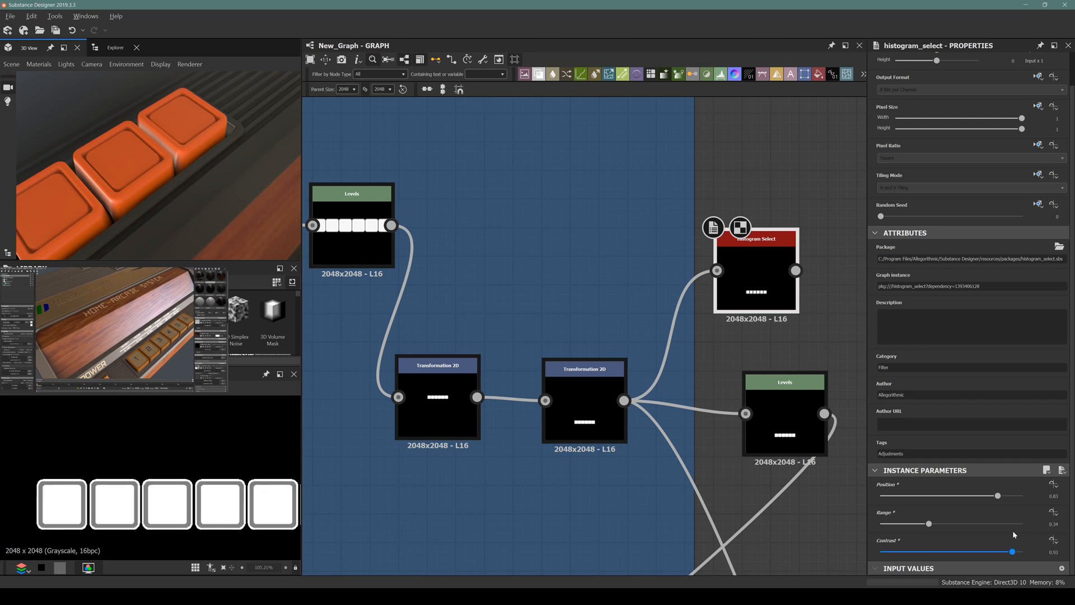
{"action": "mouse_move", "coordinate": [997, 496]}
{"action": "left_mouse_down"}
{"action": "mouse_move", "coordinate": [982, 502]}
{"action": "mouse_move", "coordinate": [995, 501]}
{"action": "left_mouse_up"}
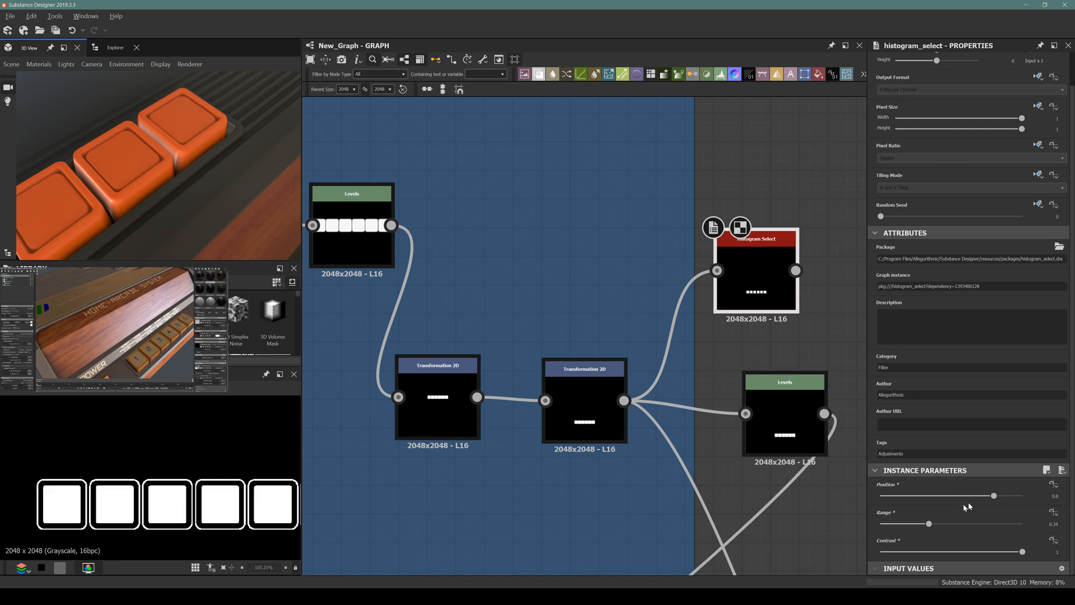
{"action": "mouse_move", "coordinate": [906, 525]}
{"action": "left_mouse_down"}
{"action": "mouse_move", "coordinate": [898, 525]}
{"action": "mouse_move", "coordinate": [906, 524]}
{"action": "left_mouse_up"}
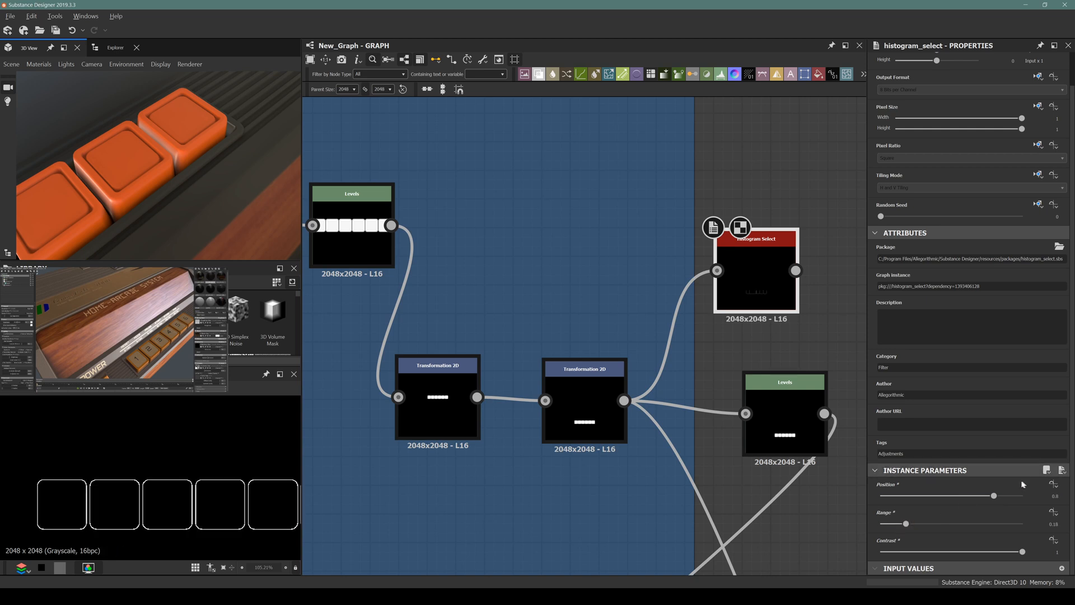
{"action": "left_click_drag", "start_coordinate": [997, 495], "coordinate": [1008, 493]}
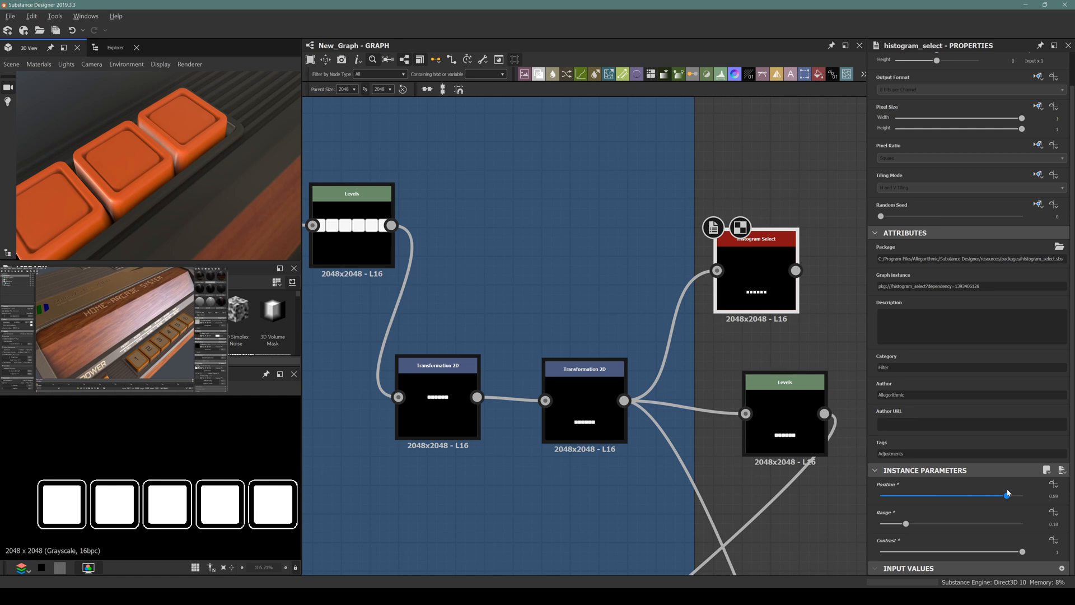
{"action": "left_click_drag", "start_coordinate": [1008, 493], "coordinate": [1030, 478]}
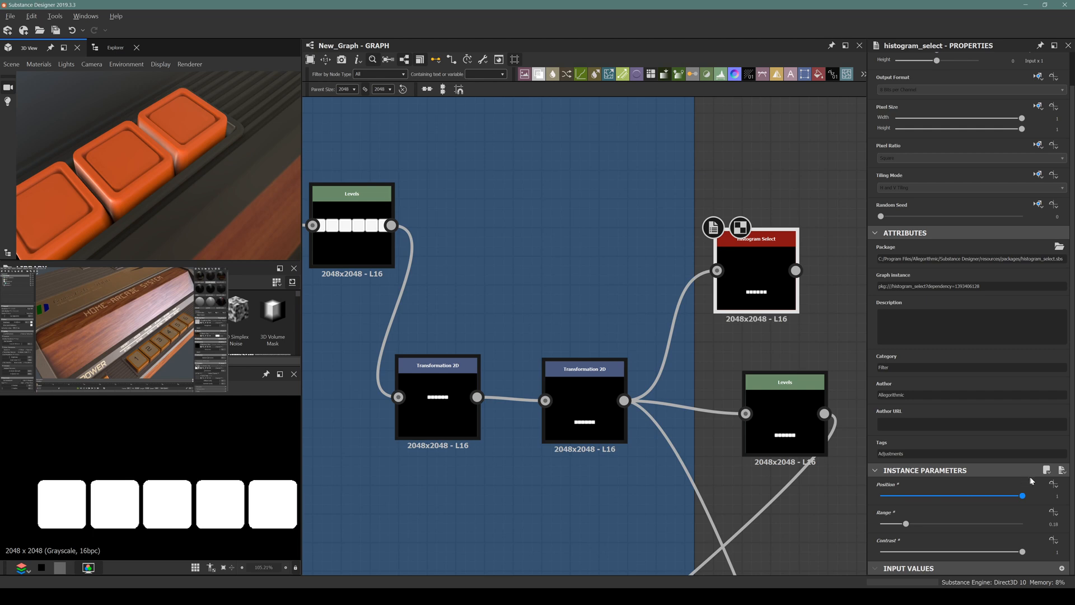
Step: Check the settings of the neighbouring Levels node and remove the Histogram Select node
{"action": "scroll", "coordinate": [770, 445], "scroll_direction": "down", "scroll_amount": 2}
{"action": "left_click", "coordinate": [769, 420]}
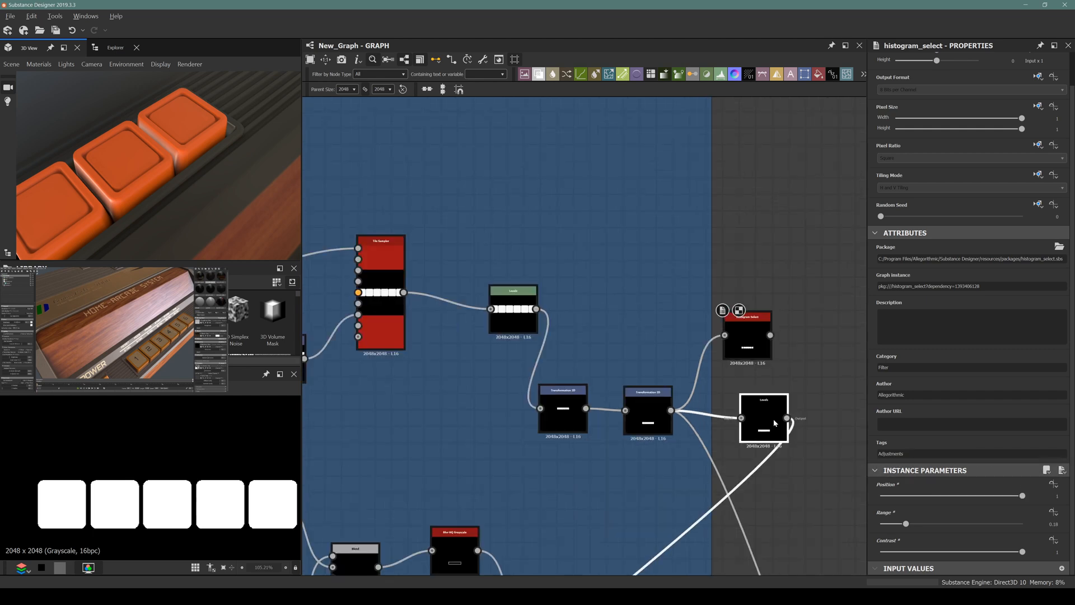
{"action": "scroll", "coordinate": [769, 416], "scroll_direction": "down", "scroll_amount": 4}
{"action": "scroll", "coordinate": [765, 428], "scroll_direction": "up", "scroll_amount": 2}
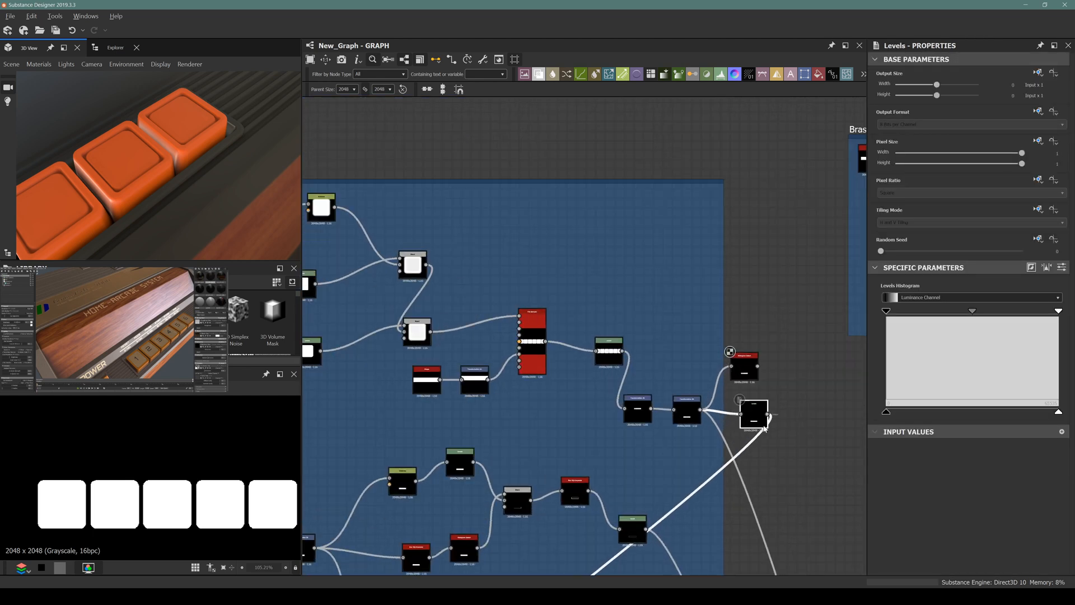
{"action": "scroll", "coordinate": [752, 421], "scroll_direction": "up", "scroll_amount": 6}
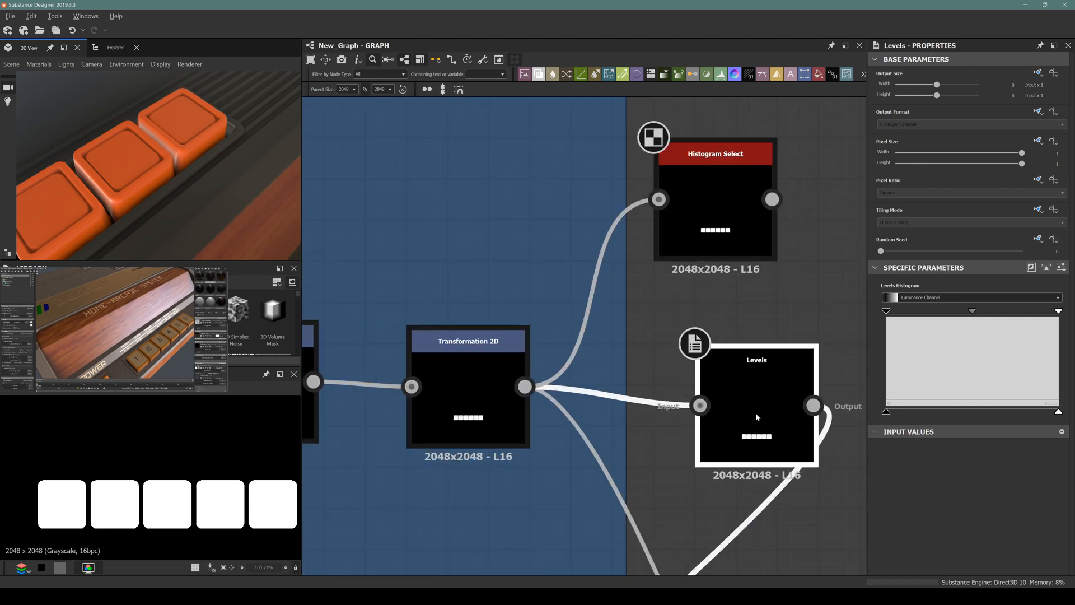
{"action": "scroll", "coordinate": [755, 412], "scroll_direction": "down", "scroll_amount": 6}
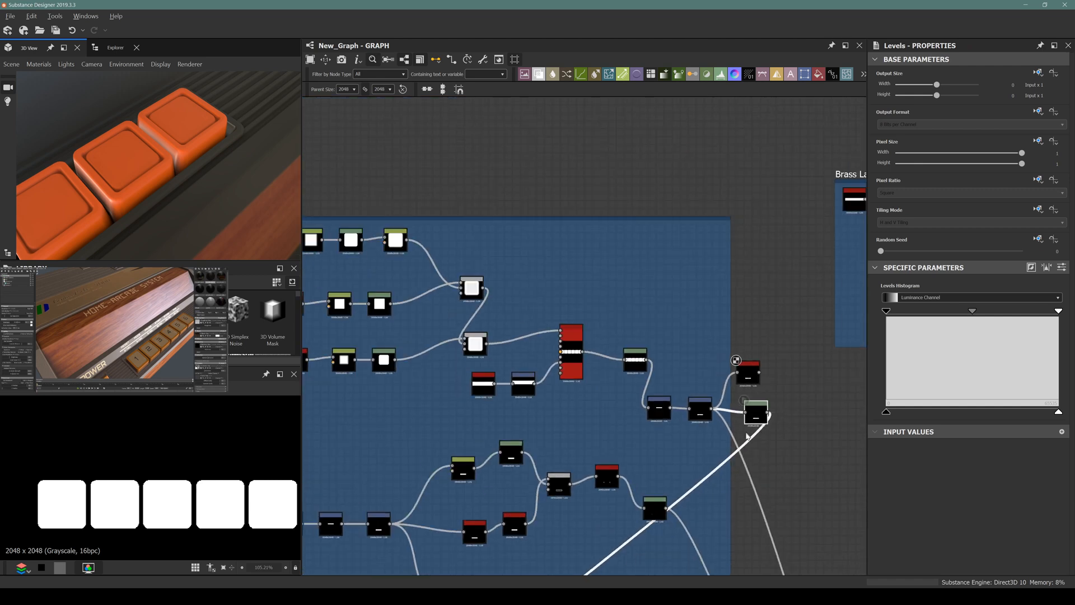
{"action": "scroll", "coordinate": [747, 434], "scroll_direction": "up", "scroll_amount": 4}
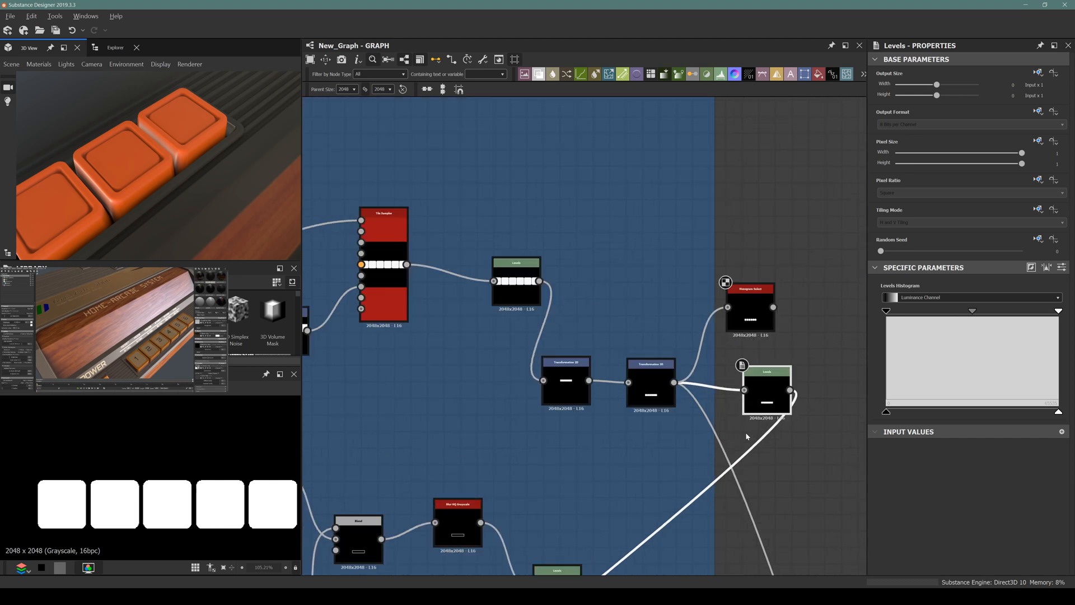
{"action": "left_click", "coordinate": [742, 331]}
{"action": "scroll", "coordinate": [704, 325], "scroll_direction": "down", "scroll_amount": 5}
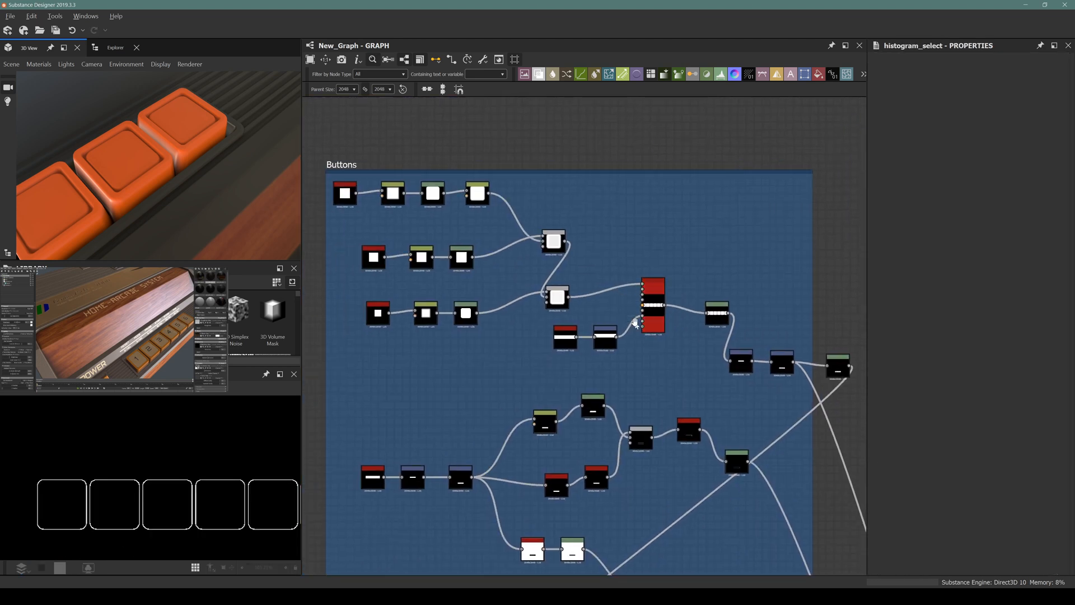
Step: Preview the Levels node that follows the Tile Sampler in the Buttons frame
{"action": "middle_click_drag", "start_coordinate": [635, 323], "coordinate": [680, 374]}
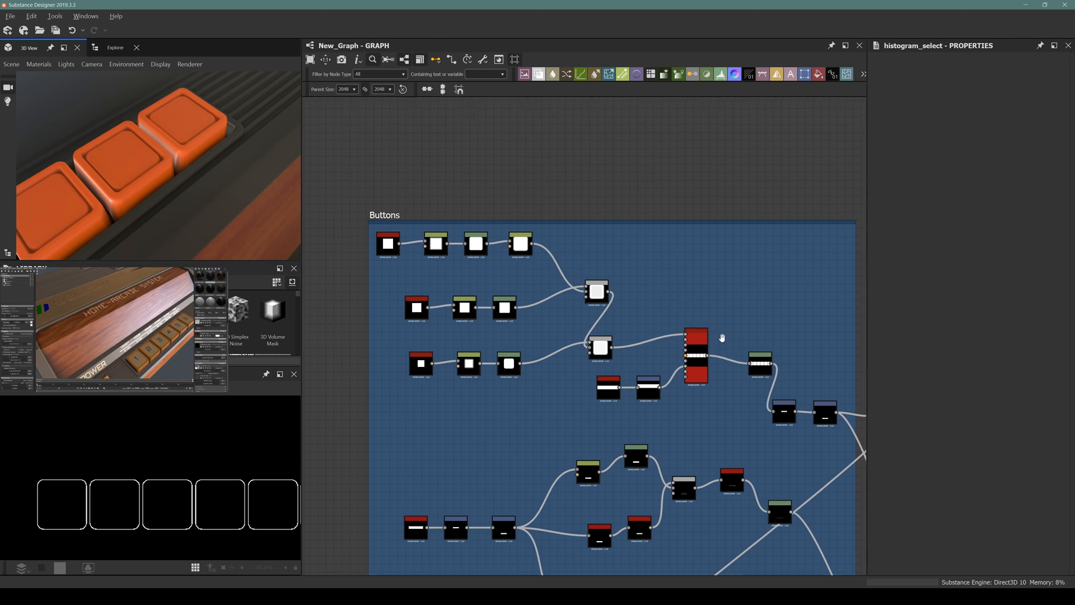
{"action": "middle_click_drag", "start_coordinate": [688, 301], "coordinate": [610, 280]}
{"action": "scroll", "coordinate": [681, 344], "scroll_direction": "up", "scroll_amount": 5}
{"action": "left_click", "coordinate": [663, 342]}
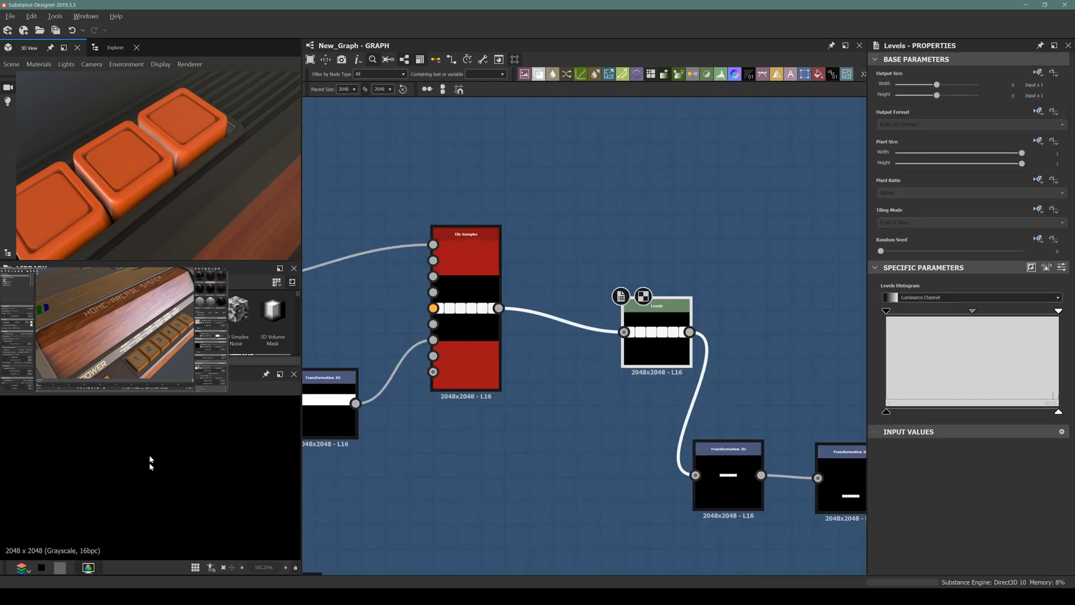
Step: Duplicate the Tile Sampler with its input links and place the copy above the original
{"action": "scroll", "coordinate": [655, 353], "scroll_direction": "down", "scroll_amount": 5}
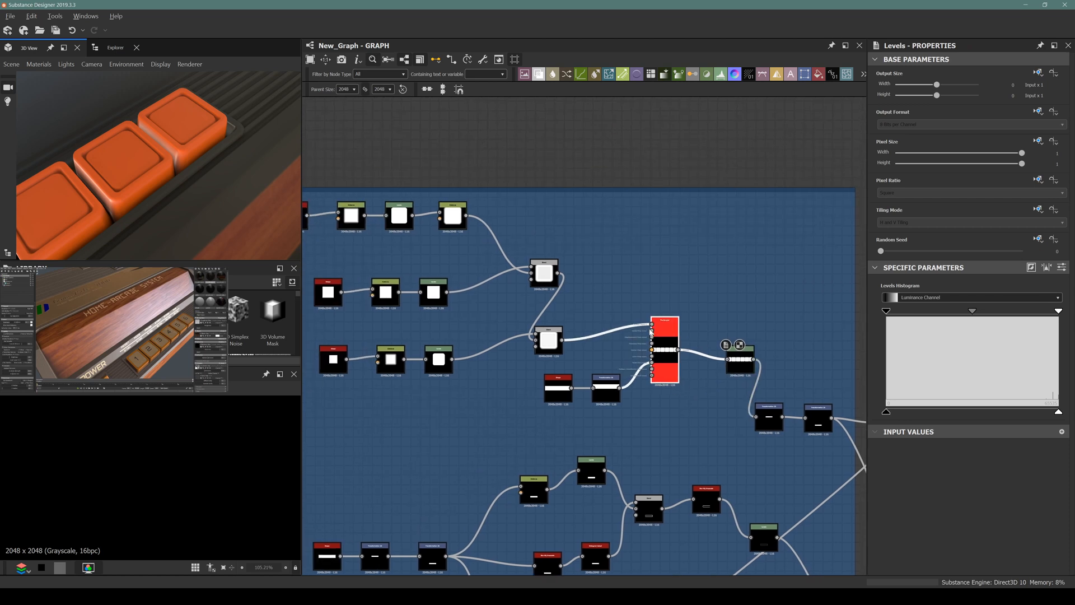
{"action": "key", "text": "ctrl+d"}
{"action": "left_click_drag", "start_coordinate": [582, 331], "coordinate": [664, 245]}
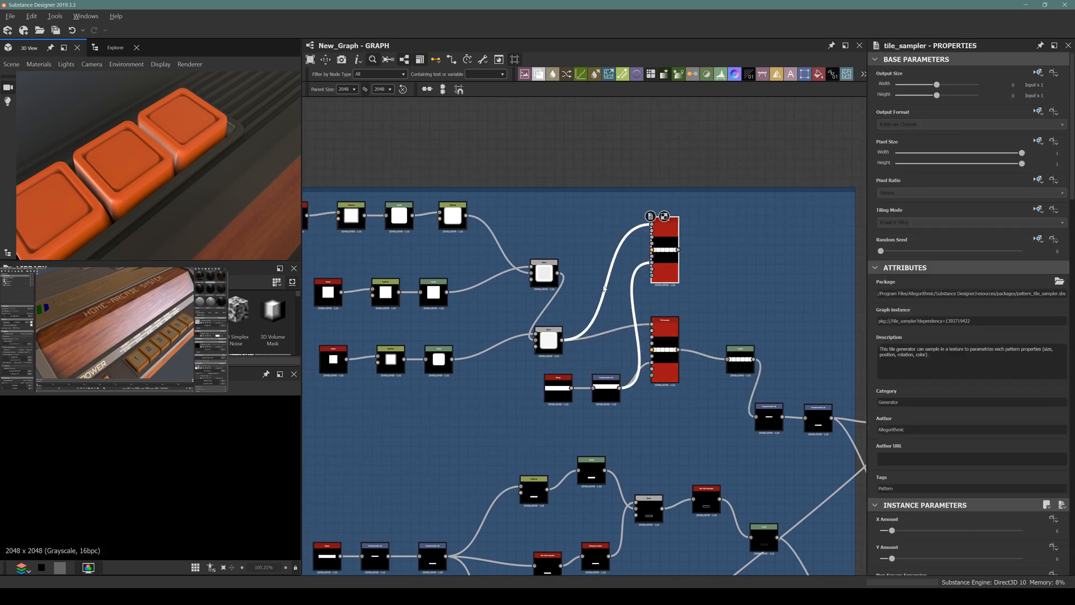
Step: Preview the lower Blend that feeds both Tile Samplers and trace the node chains leading into it
{"action": "scroll", "coordinate": [604, 288], "scroll_direction": "up", "scroll_amount": 2}
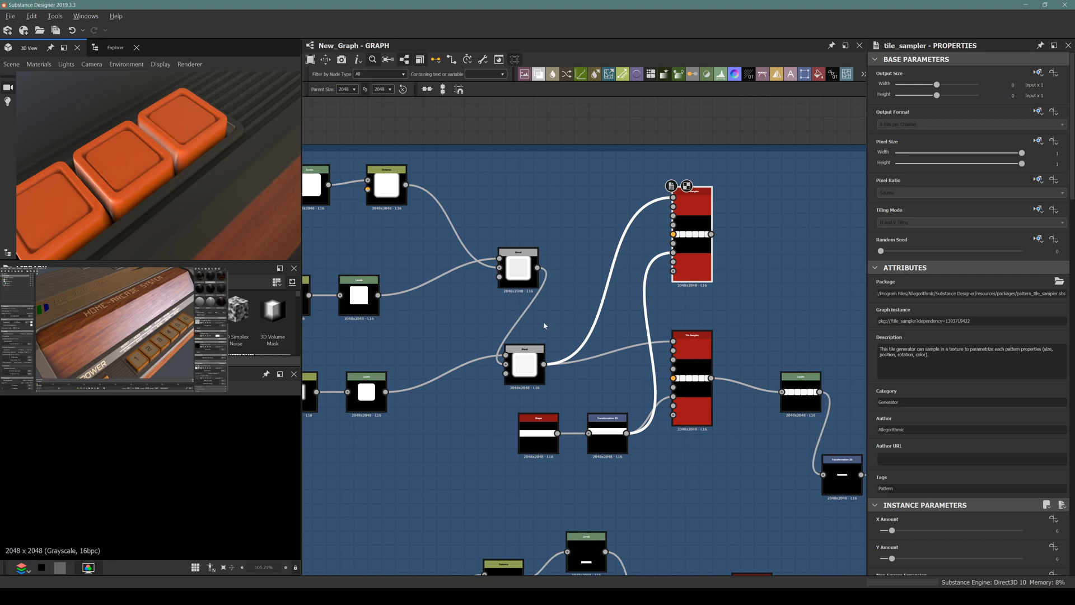
{"action": "left_click", "coordinate": [516, 372]}
{"action": "scroll", "coordinate": [193, 430], "scroll_direction": "down", "scroll_amount": 4}
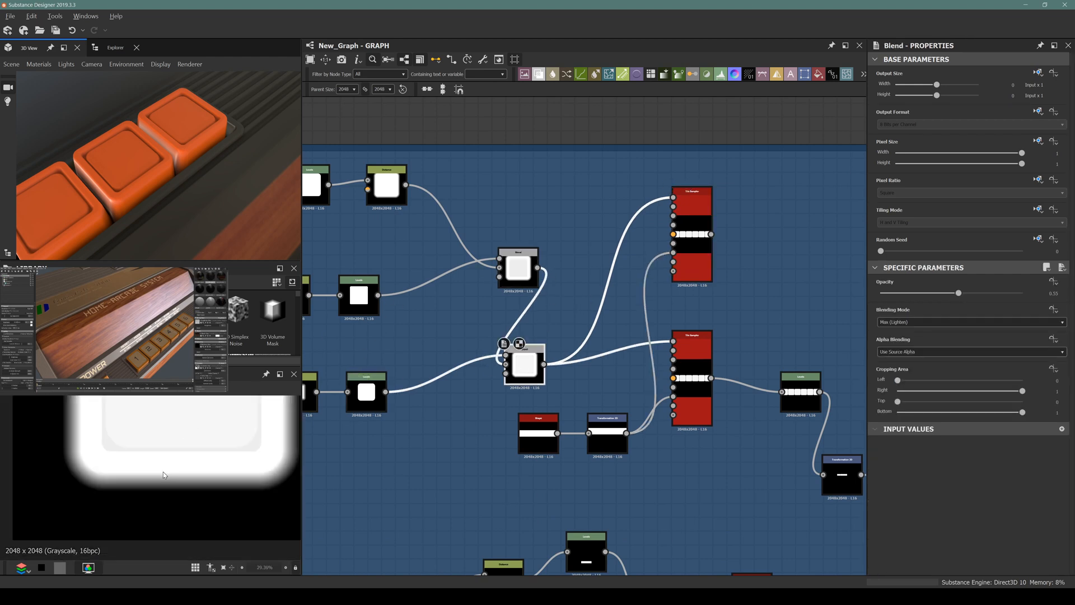
{"action": "key", "text": "f"}
{"action": "middle_click_drag", "start_coordinate": [468, 355], "coordinate": [578, 339]}
{"action": "scroll", "coordinate": [568, 282], "scroll_direction": "up", "scroll_amount": 3}
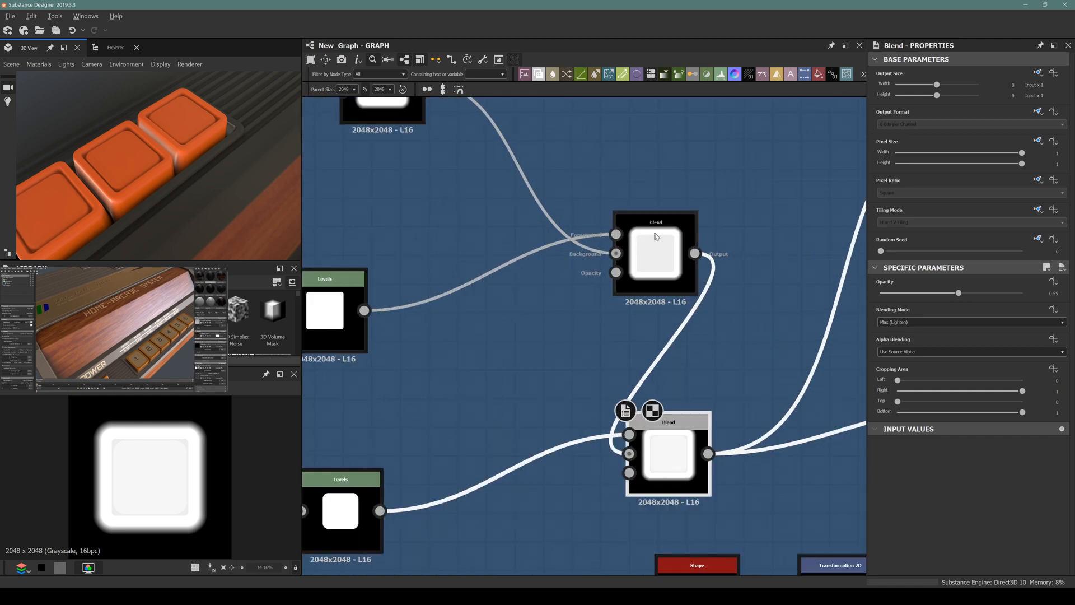
{"action": "scroll", "coordinate": [465, 303], "scroll_direction": "down", "scroll_amount": 2}
{"action": "middle_click_drag", "start_coordinate": [463, 304], "coordinate": [584, 335]}
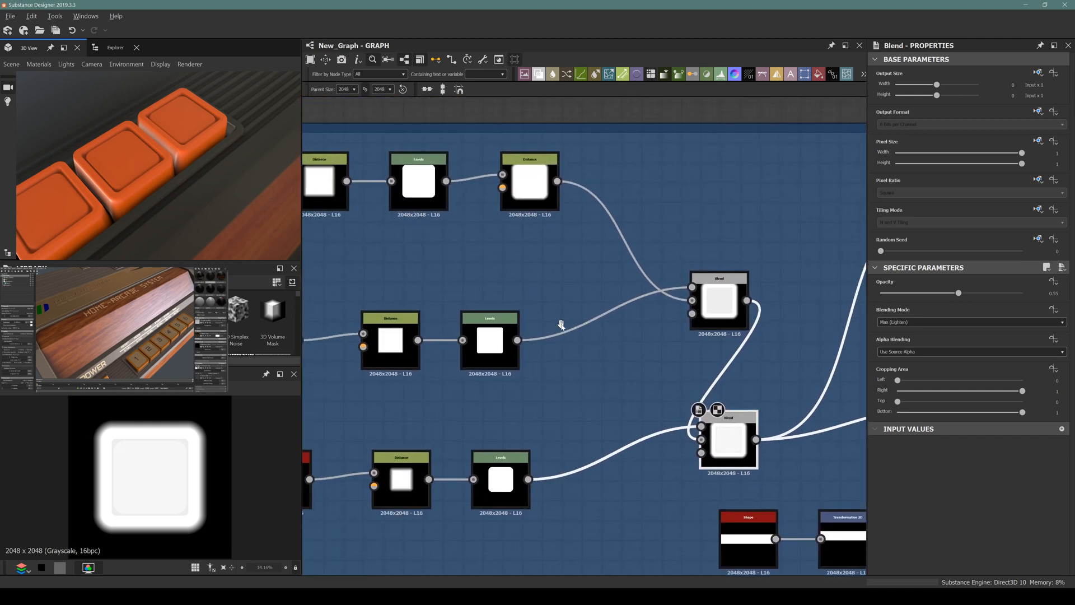
Step: Preview the top chain's final Distance, the upper Blend, the bottom chain's Levels and the lower Blend to compare the button shapes
{"action": "left_click", "coordinate": [528, 190]}
{"action": "middle_click_drag", "start_coordinate": [447, 279], "coordinate": [476, 262]}
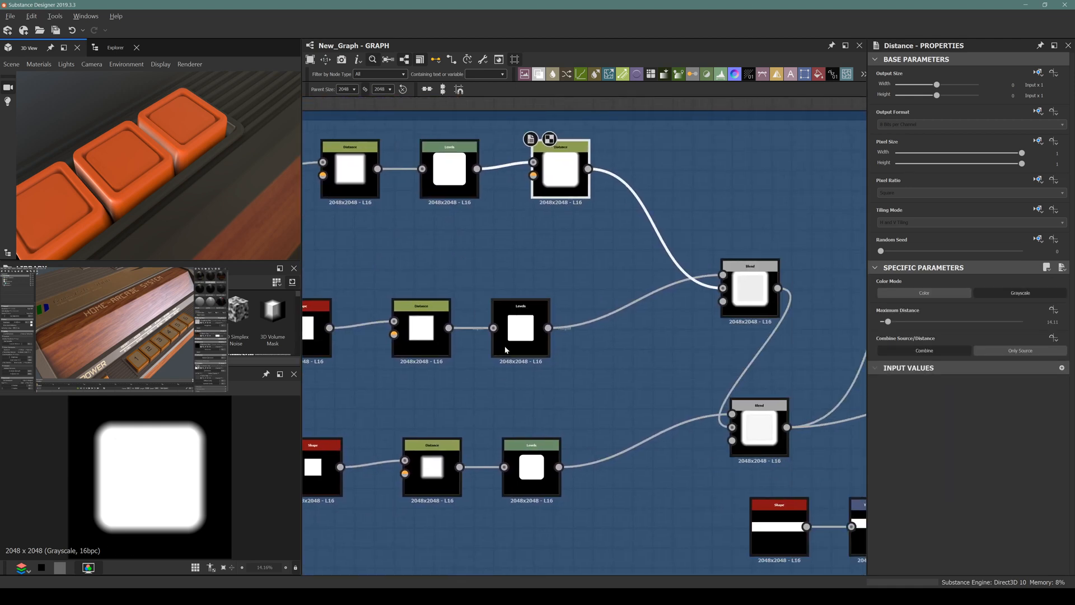
{"action": "double_click", "coordinate": [742, 289]}
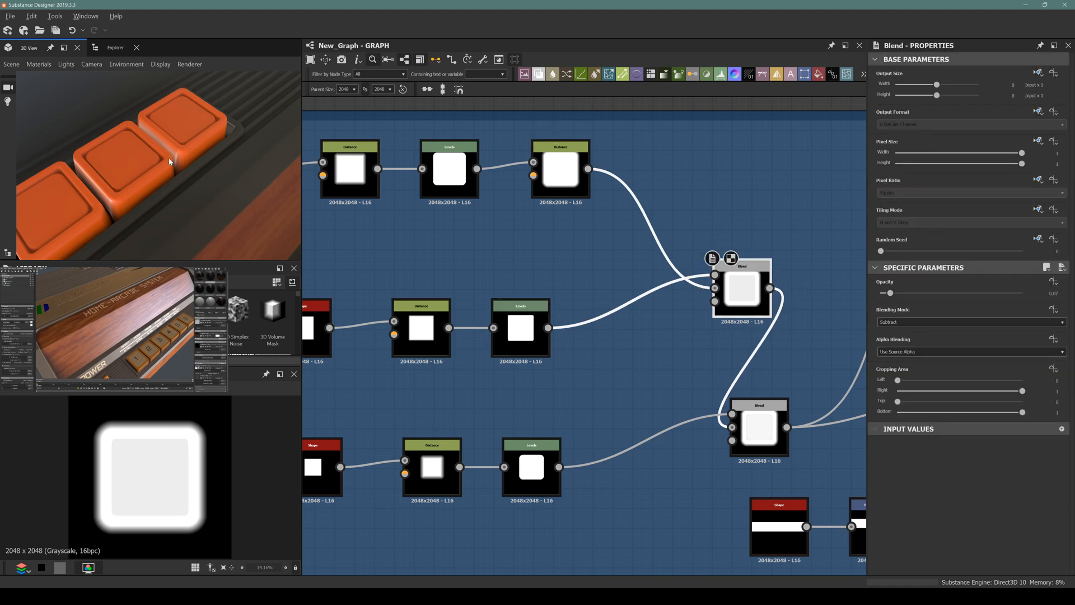
{"action": "middle_click_drag", "start_coordinate": [582, 330], "coordinate": [514, 274]}
{"action": "double_click", "coordinate": [485, 420]}
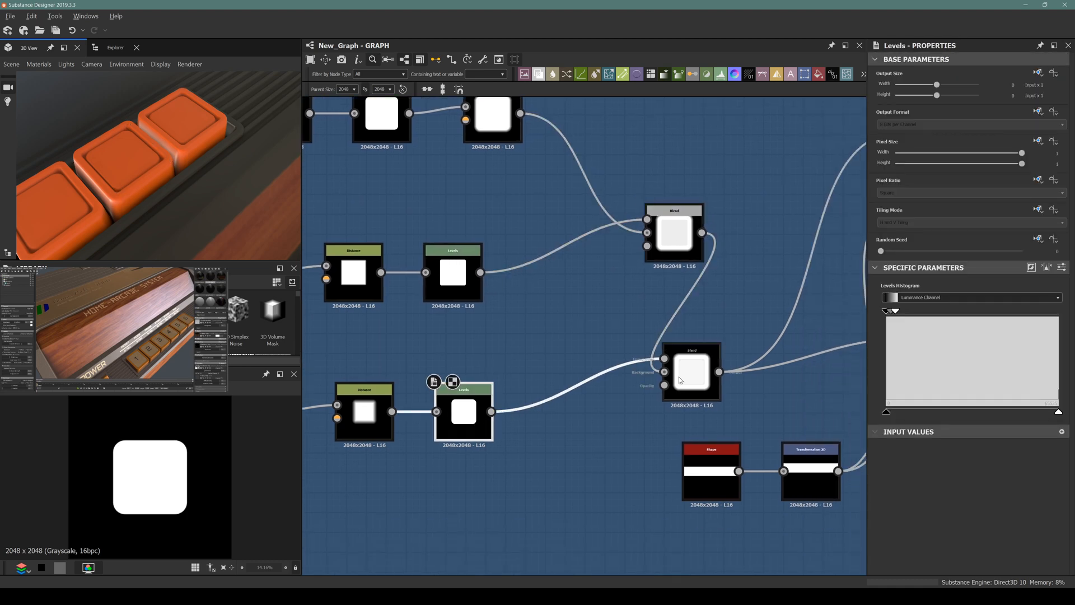
{"action": "scroll", "coordinate": [437, 383], "scroll_direction": "down", "scroll_amount": 2}
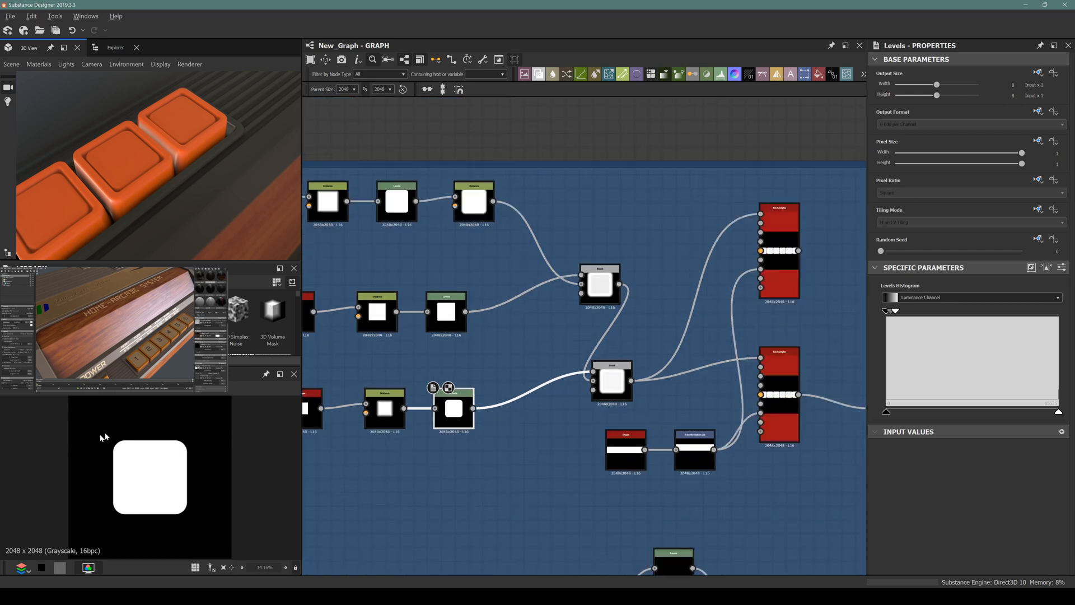
{"action": "double_click", "coordinate": [614, 379]}
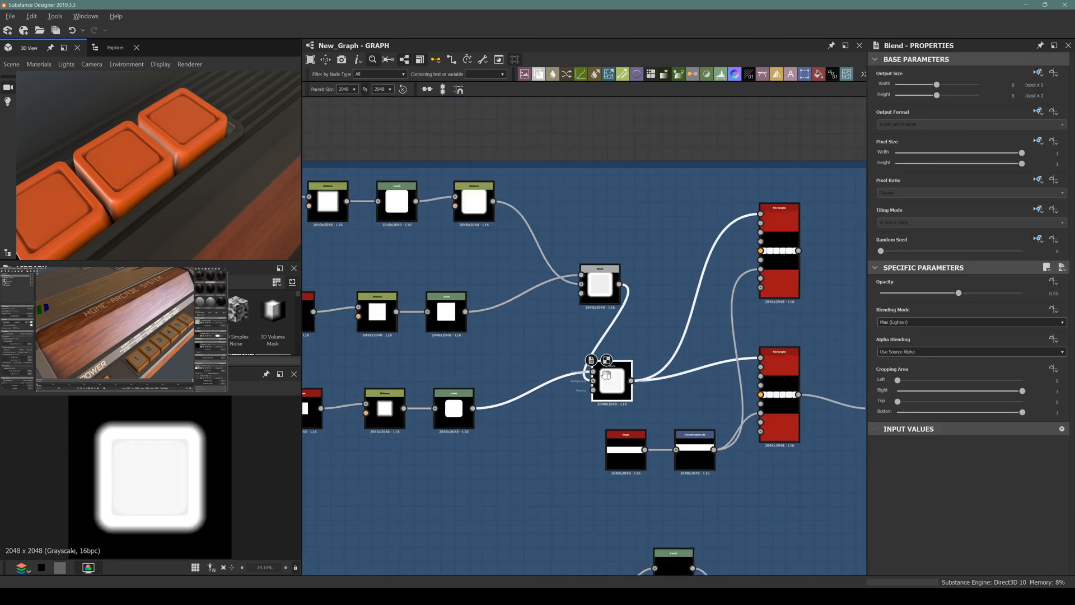
Step: Connect the upper Blend's output to the first input of both Tile Samplers in place of the lower Blend
{"action": "middle_click_drag", "start_coordinate": [615, 379], "coordinate": [450, 372]}
{"action": "mouse_move", "coordinate": [450, 373]}
{"action": "left_mouse_down"}
{"action": "mouse_move", "coordinate": [715, 285]}
{"action": "mouse_move", "coordinate": [463, 352]}
{"action": "mouse_move", "coordinate": [465, 369]}
{"action": "left_mouse_up"}
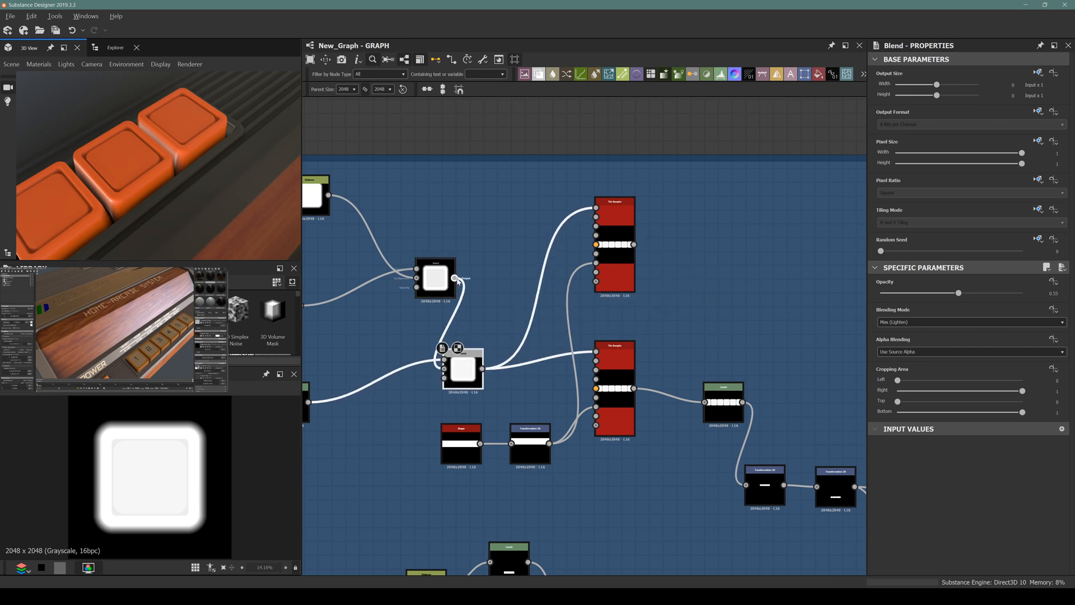
{"action": "left_click_drag", "start_coordinate": [455, 278], "coordinate": [597, 351]}
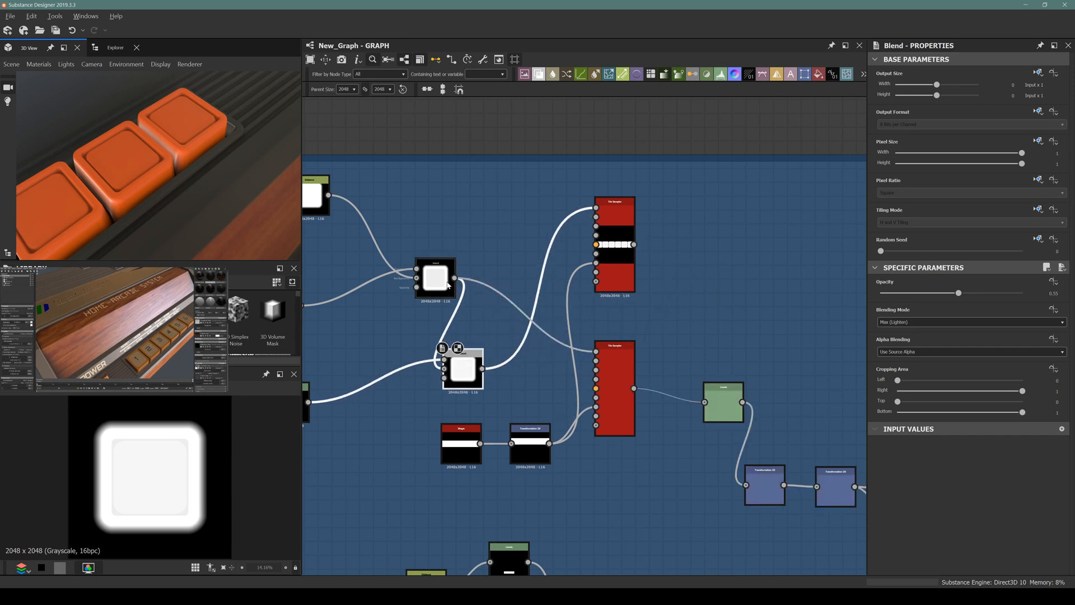
{"action": "left_click_drag", "start_coordinate": [454, 277], "coordinate": [595, 207]}
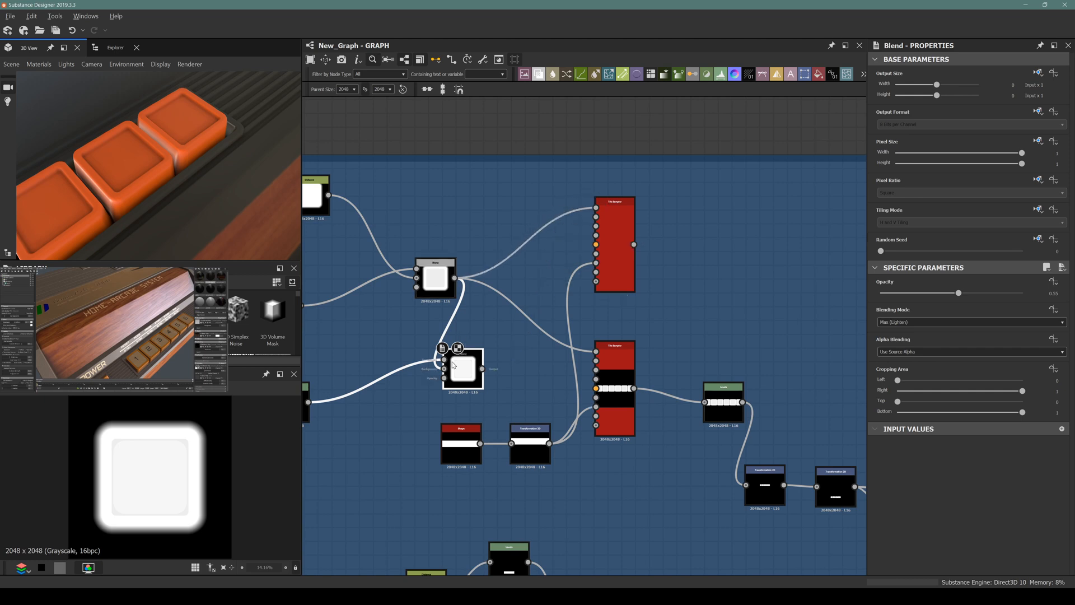
Step: Connect the bottom chain's Levels output to the first input of the upper Tile Sampler
{"action": "mouse_move", "coordinate": [463, 367]}
{"action": "left_mouse_down"}
{"action": "mouse_move", "coordinate": [616, 297]}
{"action": "mouse_move", "coordinate": [452, 365]}
{"action": "mouse_move", "coordinate": [597, 208]}
{"action": "mouse_move", "coordinate": [456, 365]}
{"action": "left_mouse_up"}
{"action": "middle_click_drag", "start_coordinate": [364, 383], "coordinate": [441, 379]}
{"action": "left_click_drag", "start_coordinate": [384, 398], "coordinate": [700, 197]}
Step: Move the lower Blend past the Tile Samplers and use it to merge both samplers' outputs into the Levels that follows
{"action": "left_click_drag", "start_coordinate": [519, 374], "coordinate": [782, 277]}
{"action": "middle_click_drag", "start_coordinate": [703, 248], "coordinate": [508, 260]}
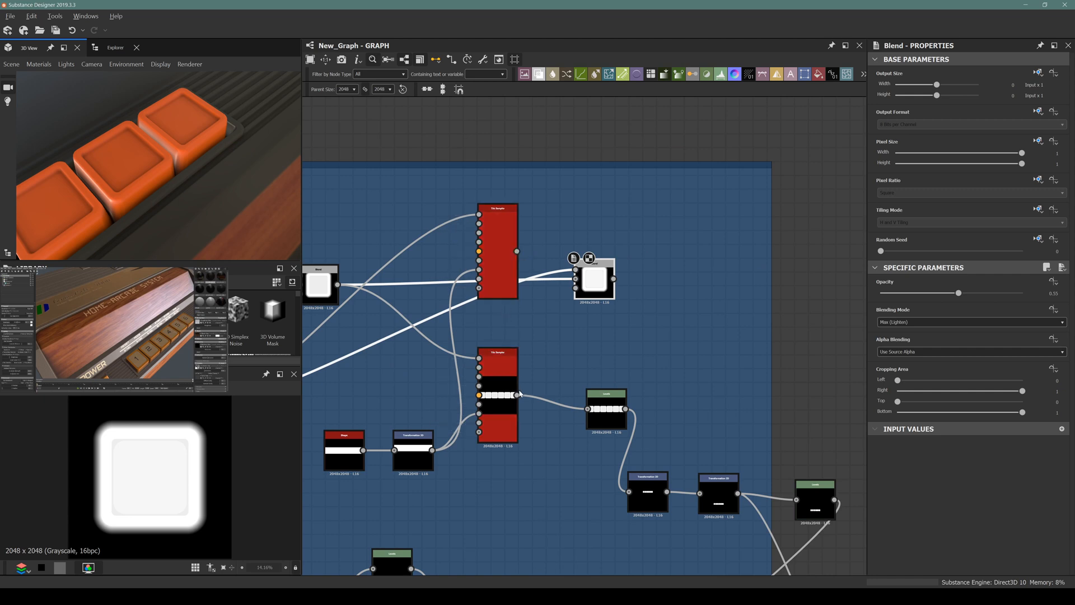
{"action": "left_click_drag", "start_coordinate": [517, 395], "coordinate": [576, 278]}
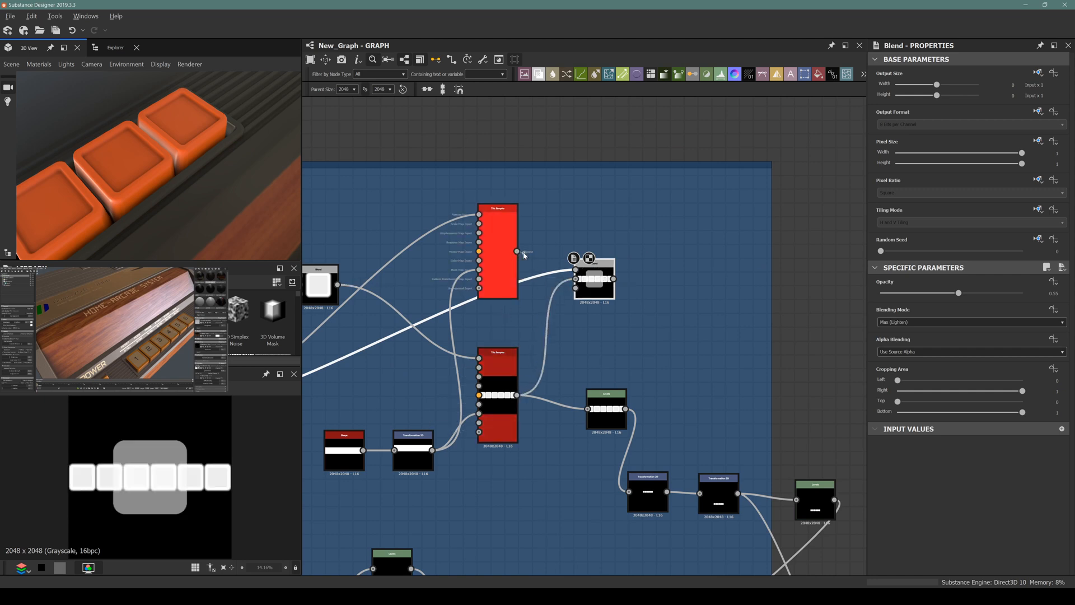
{"action": "left_click_drag", "start_coordinate": [523, 253], "coordinate": [599, 399]}
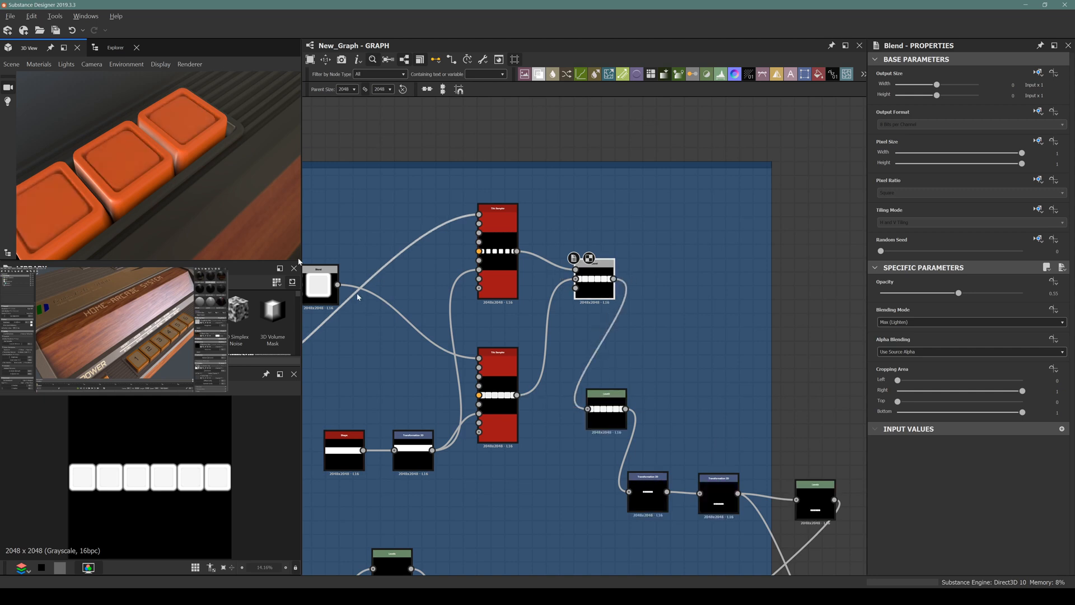
Step: Preview both Tile Samplers and the Levels feeding the upper one to compare the full and inner button shapes
{"action": "middle_click_drag", "start_coordinate": [512, 252], "coordinate": [558, 202]}
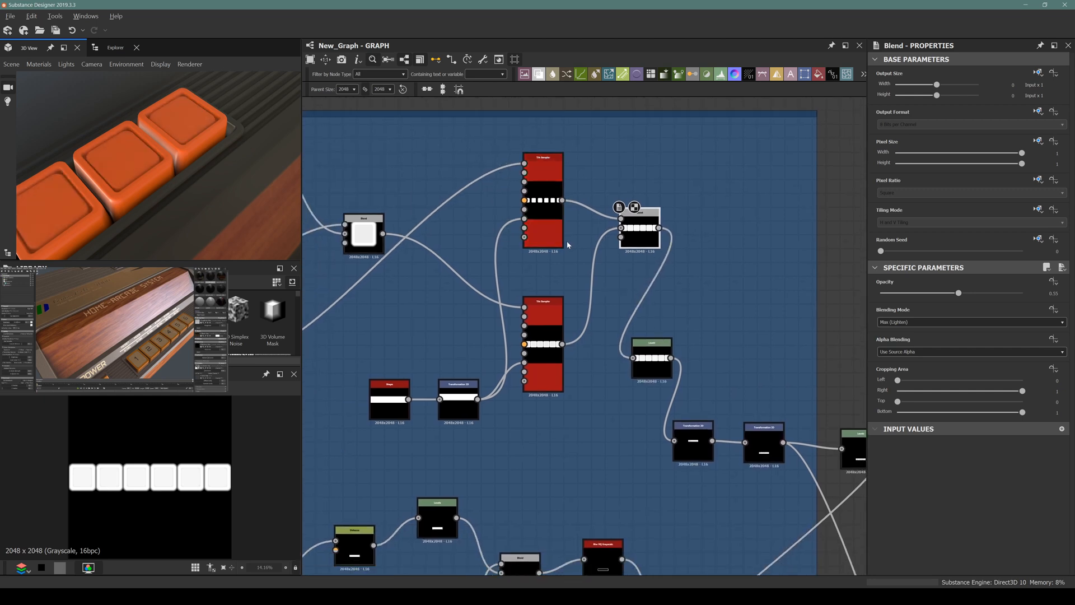
{"action": "left_click", "coordinate": [550, 185]}
{"action": "double_click", "coordinate": [557, 345]}
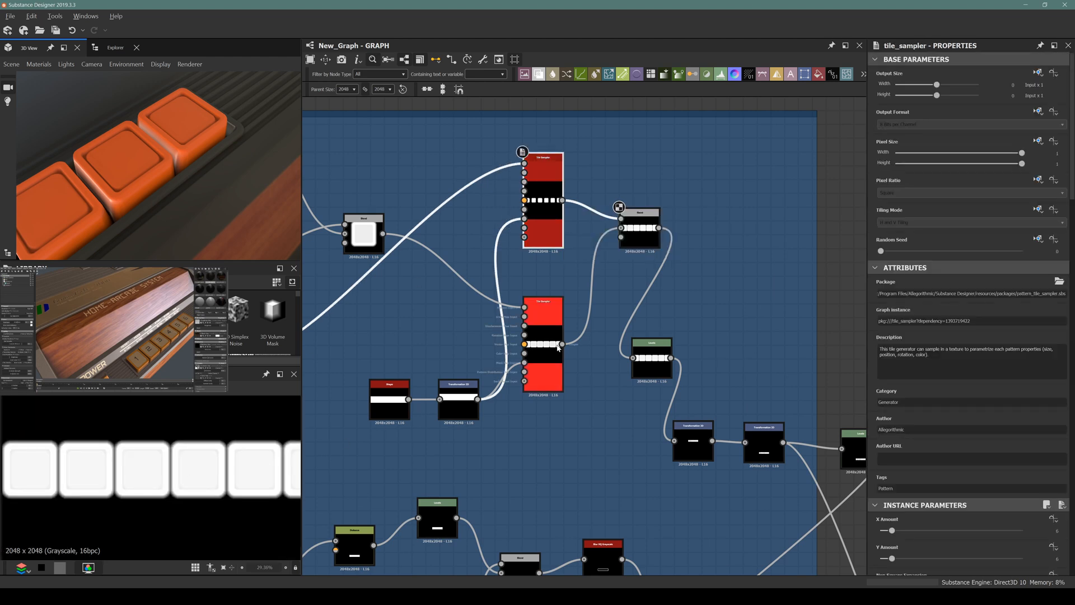
{"action": "middle_click_drag", "start_coordinate": [549, 338], "coordinate": [763, 282]}
{"action": "double_click", "coordinate": [439, 312]}
{"action": "middle_click_drag", "start_coordinate": [720, 182], "coordinate": [495, 304]}
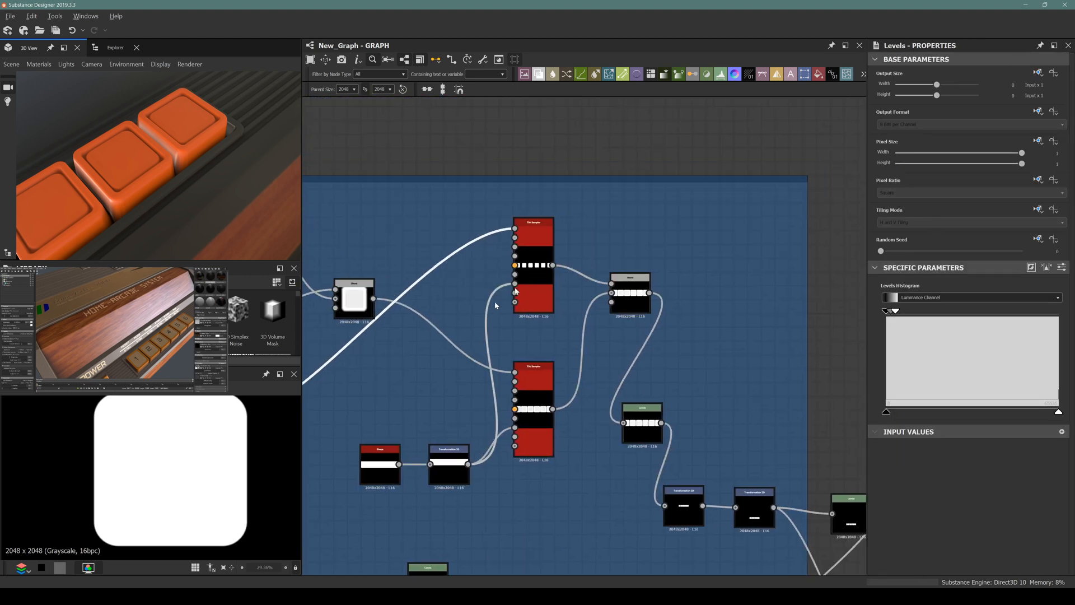
{"action": "left_click", "coordinate": [536, 255]}
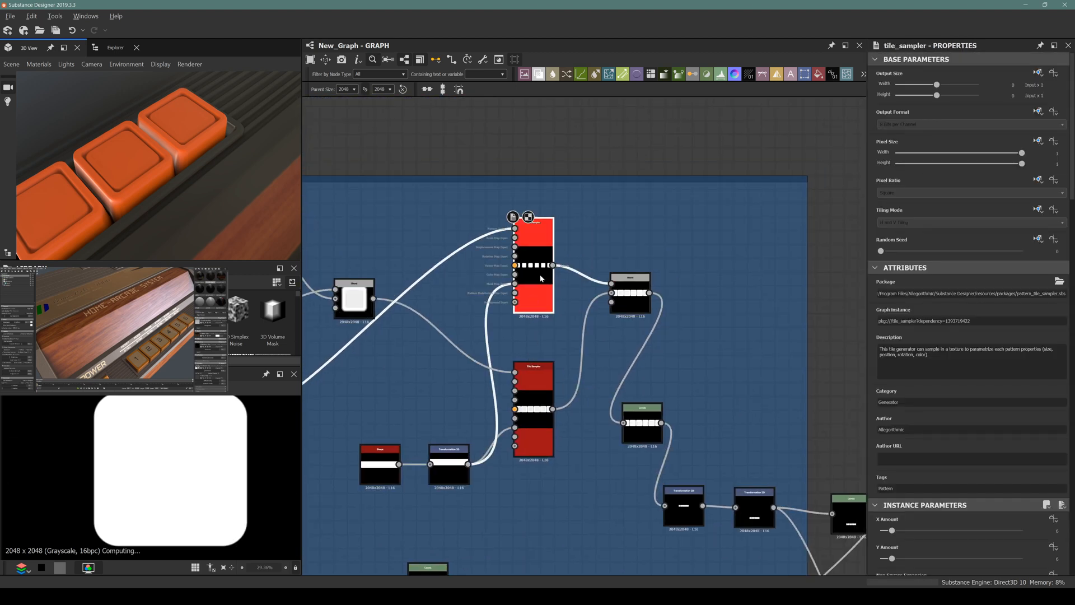
{"action": "double_click", "coordinate": [529, 367]}
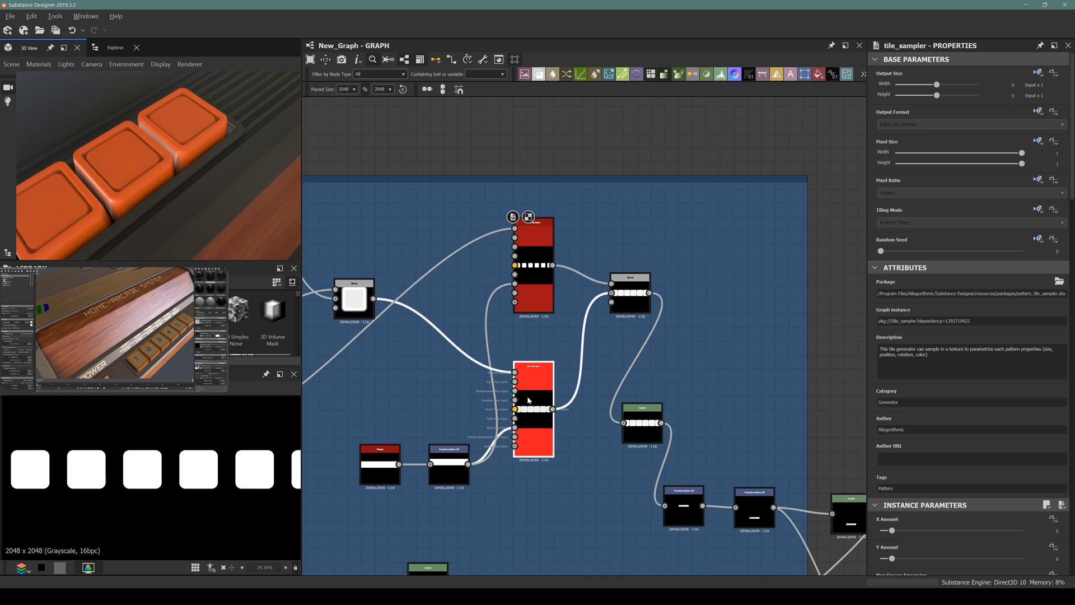
{"action": "left_click", "coordinate": [535, 282]}
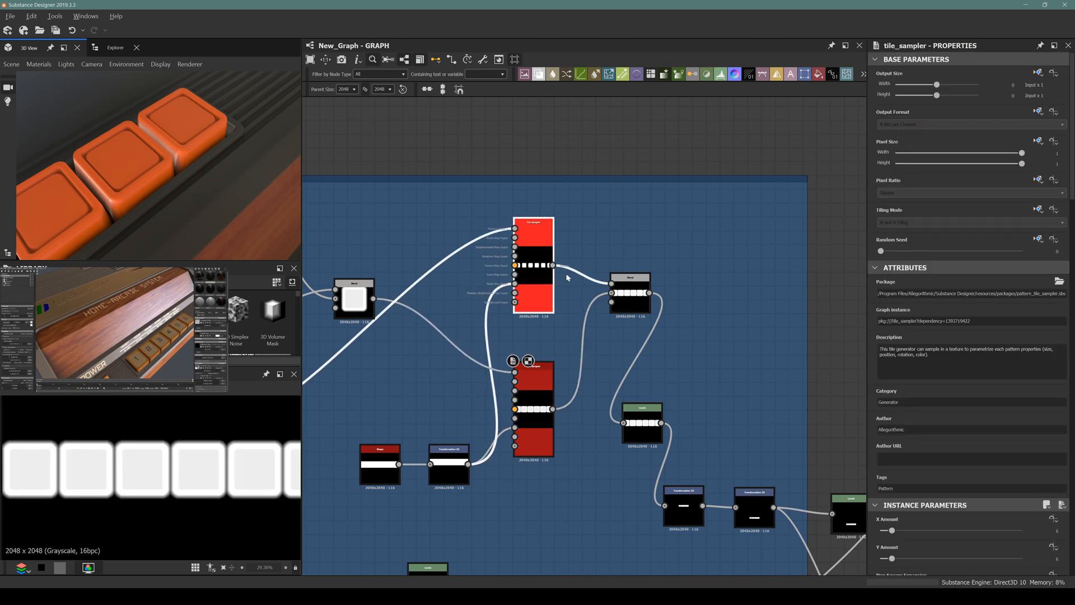
Step: Duplicate the two chained Transformation 2D nodes, place the copies above the merging Blend and feed them from the upper Tile Sampler
{"action": "middle_click_drag", "start_coordinate": [791, 481], "coordinate": [669, 468]}
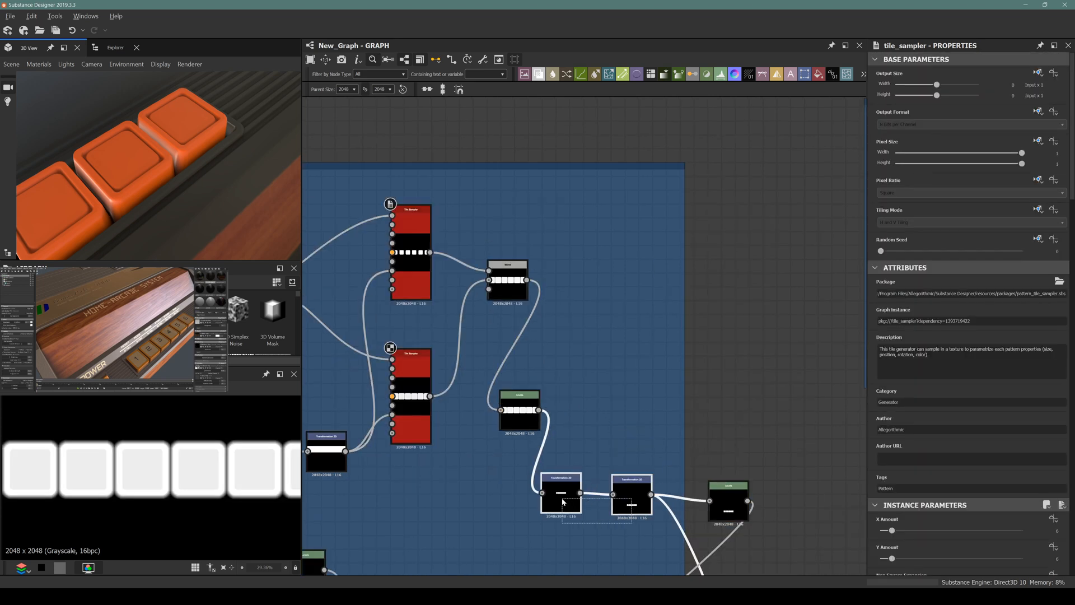
{"action": "left_click_drag", "start_coordinate": [637, 528], "coordinate": [510, 426]}
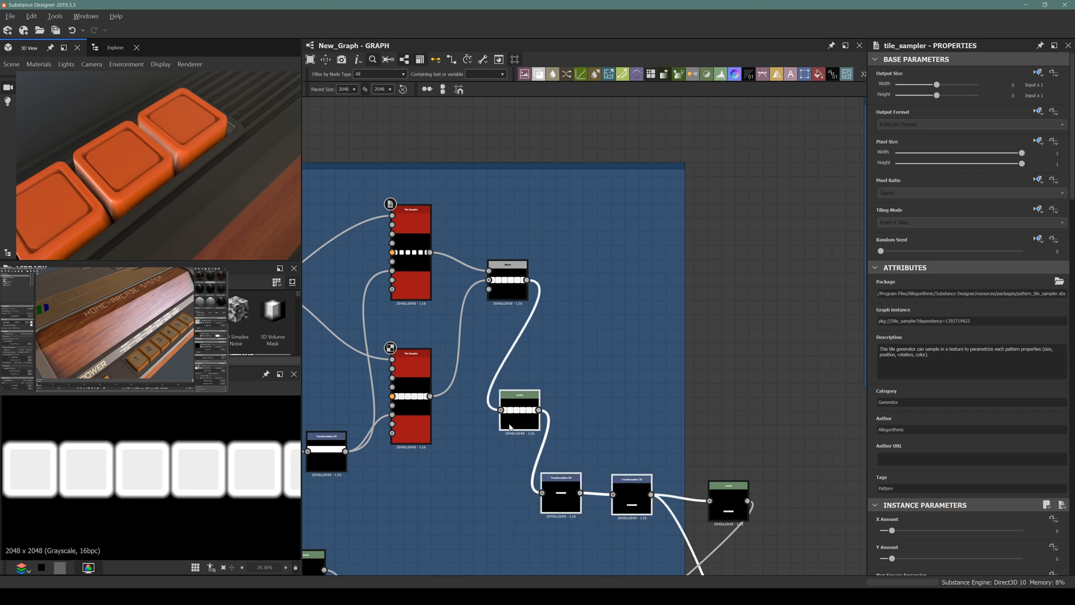
{"action": "left_click", "coordinate": [605, 247]}
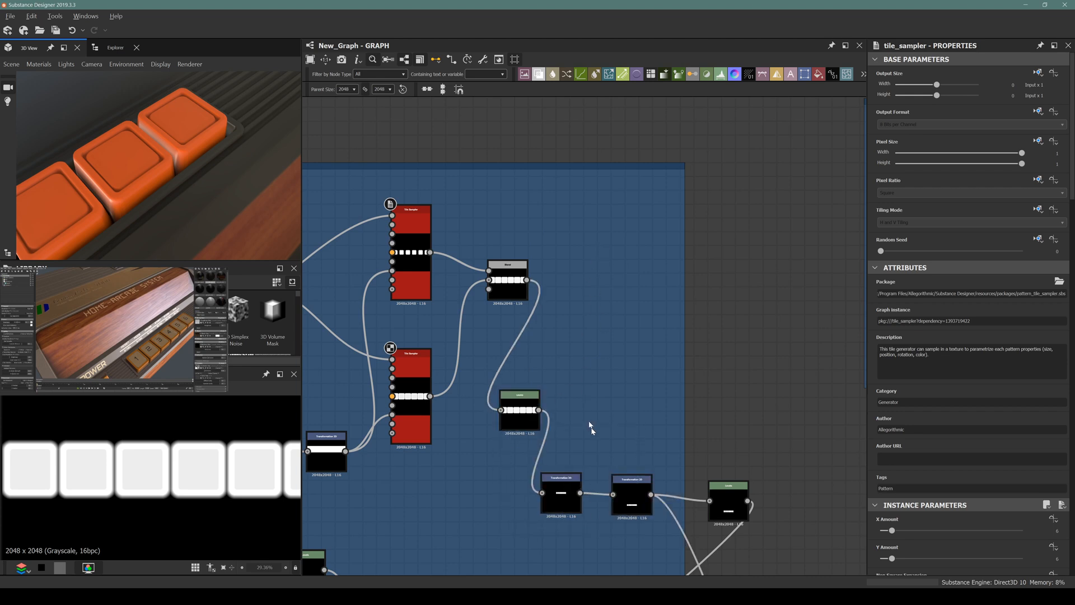
{"action": "left_click_drag", "start_coordinate": [624, 443], "coordinate": [571, 483]}
{"action": "key", "text": "ctrl+d"}
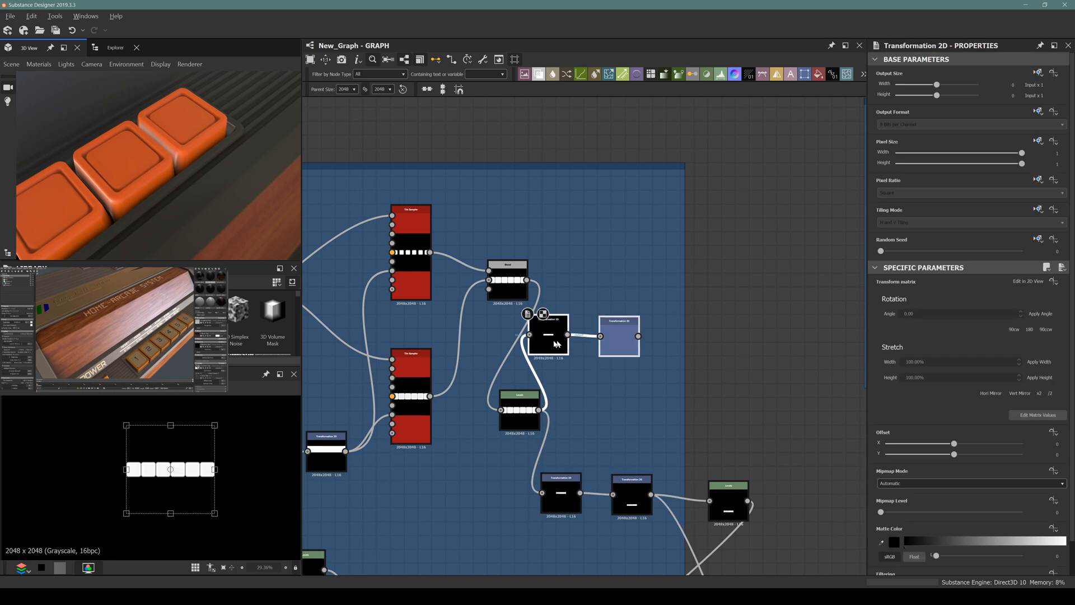
{"action": "left_click_drag", "start_coordinate": [598, 336], "coordinate": [606, 210]}
{"action": "left_click_drag", "start_coordinate": [430, 252], "coordinate": [537, 203]}
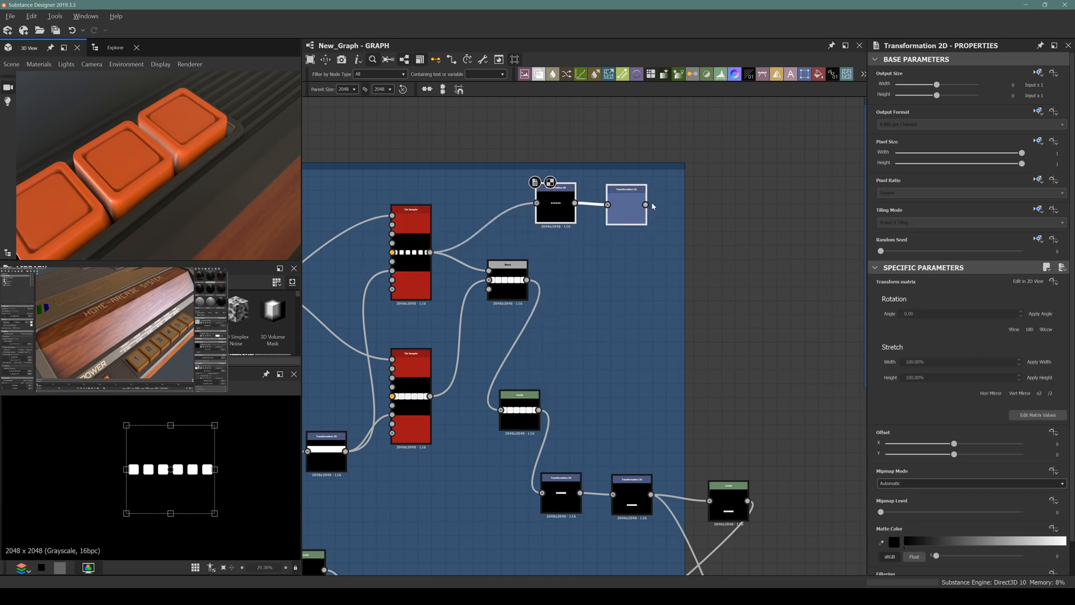
Step: Connect the second Transformation 2D copy's output to the foreground input of the Blend below the Brass Label frame
{"action": "middle_click_drag", "start_coordinate": [695, 374], "coordinate": [580, 225]}
{"action": "scroll", "coordinate": [596, 268], "scroll_direction": "down", "scroll_amount": 3}
{"action": "middle_click_drag", "start_coordinate": [594, 316], "coordinate": [500, 390]}
{"action": "scroll", "coordinate": [700, 350], "scroll_direction": "up", "scroll_amount": 3}
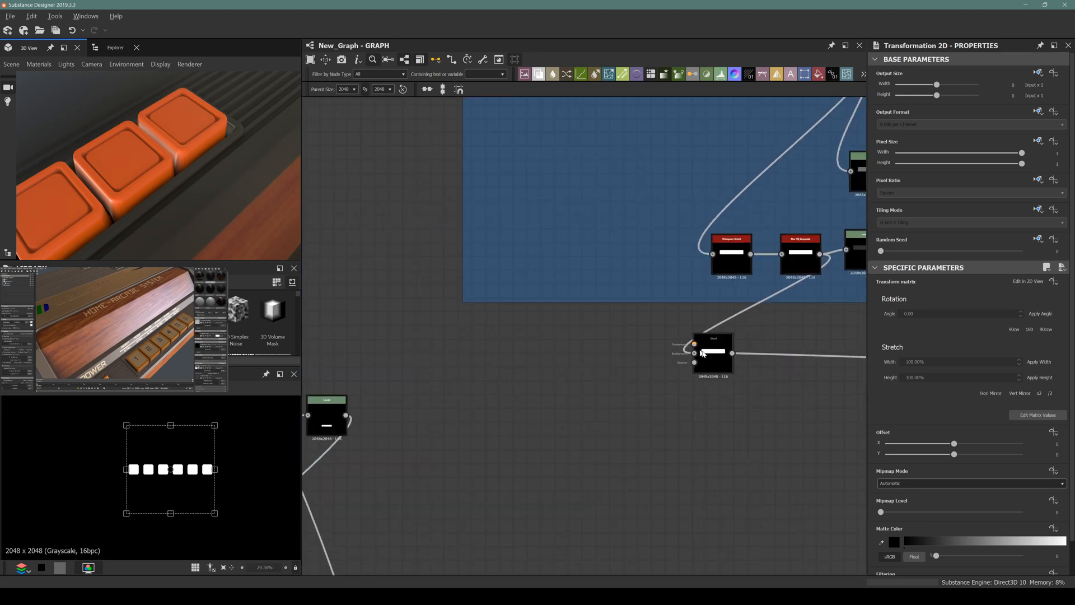
{"action": "middle_click_drag", "start_coordinate": [525, 286], "coordinate": [666, 338]}
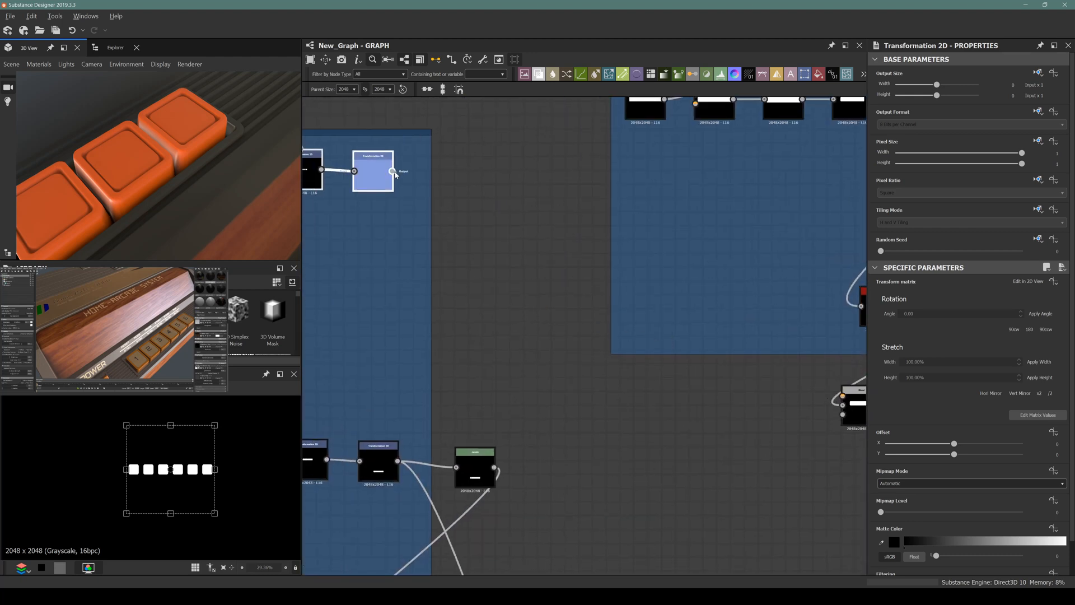
{"action": "scroll", "coordinate": [396, 174], "scroll_direction": "down", "scroll_amount": 3}
{"action": "scroll", "coordinate": [611, 276], "scroll_direction": "up", "scroll_amount": 4}
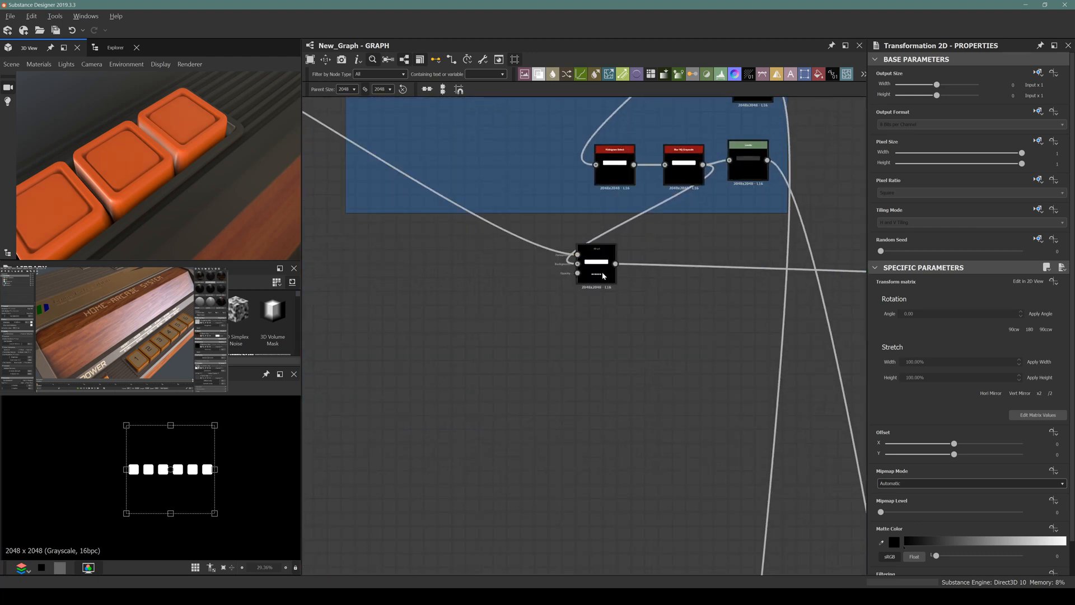
{"action": "left_click_drag", "start_coordinate": [166, 187], "coordinate": [207, 131]}
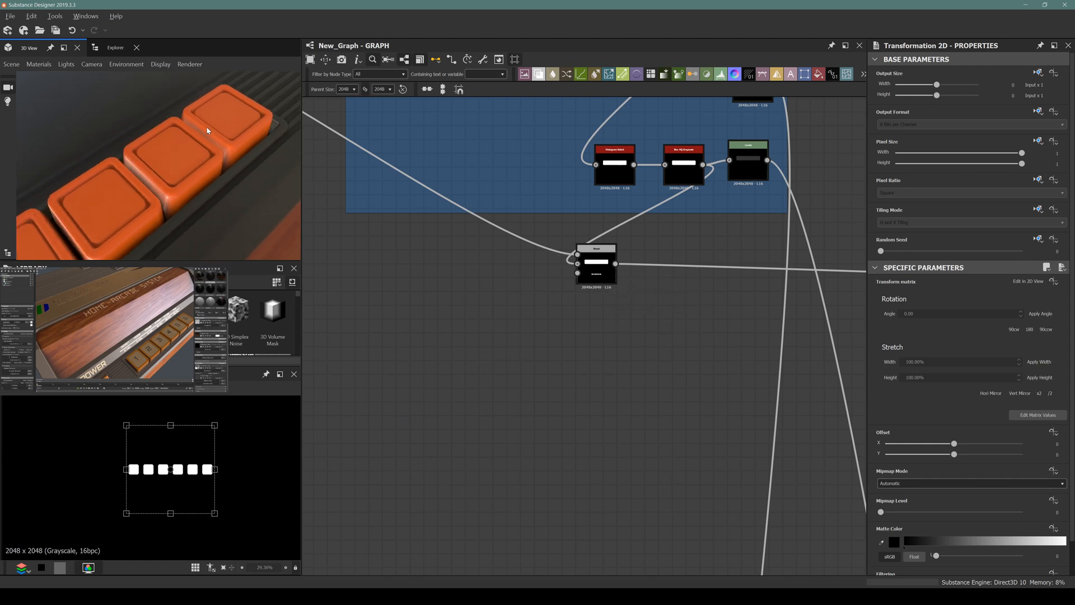
{"action": "scroll", "coordinate": [566, 258], "scroll_direction": "down", "scroll_amount": 5}
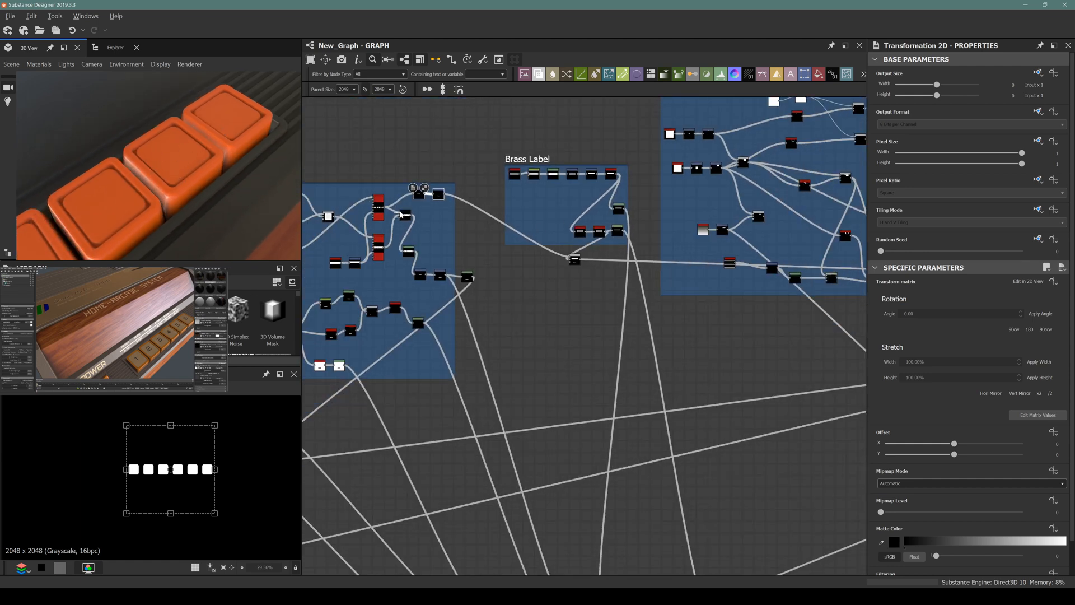
{"action": "scroll", "coordinate": [435, 260], "scroll_direction": "up", "scroll_amount": 5}
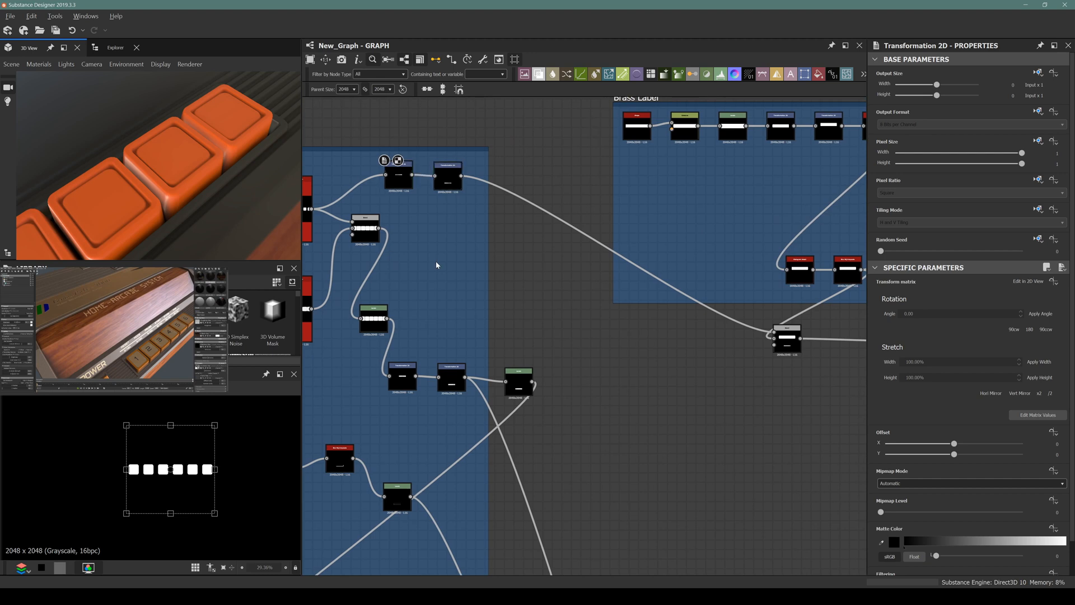
{"action": "key", "text": "space"}
{"action": "key", "text": "Return"}
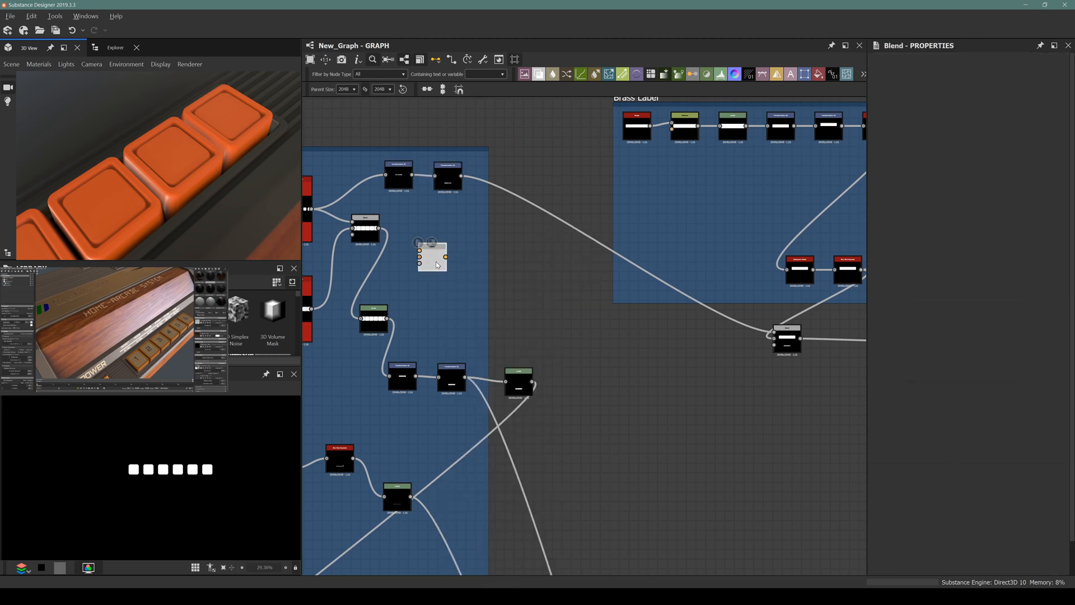
{"action": "scroll", "coordinate": [535, 359], "scroll_direction": "up", "scroll_amount": 5}
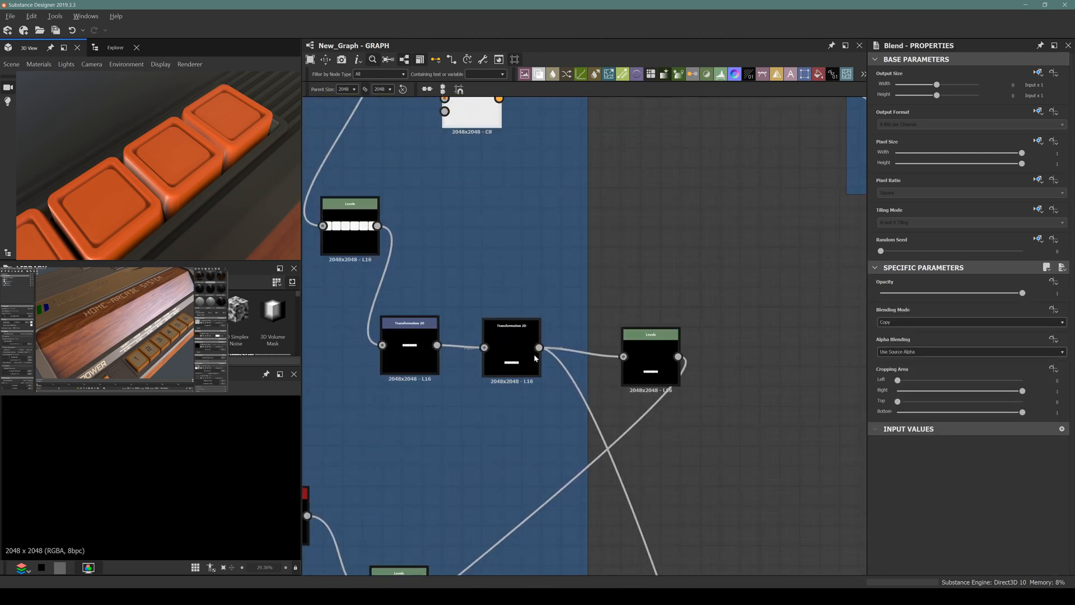
{"action": "scroll", "coordinate": [534, 358], "scroll_direction": "down", "scroll_amount": 7}
{"action": "middle_click_drag", "start_coordinate": [501, 373], "coordinate": [535, 305]}
{"action": "scroll", "coordinate": [668, 224], "scroll_direction": "up", "scroll_amount": 8}
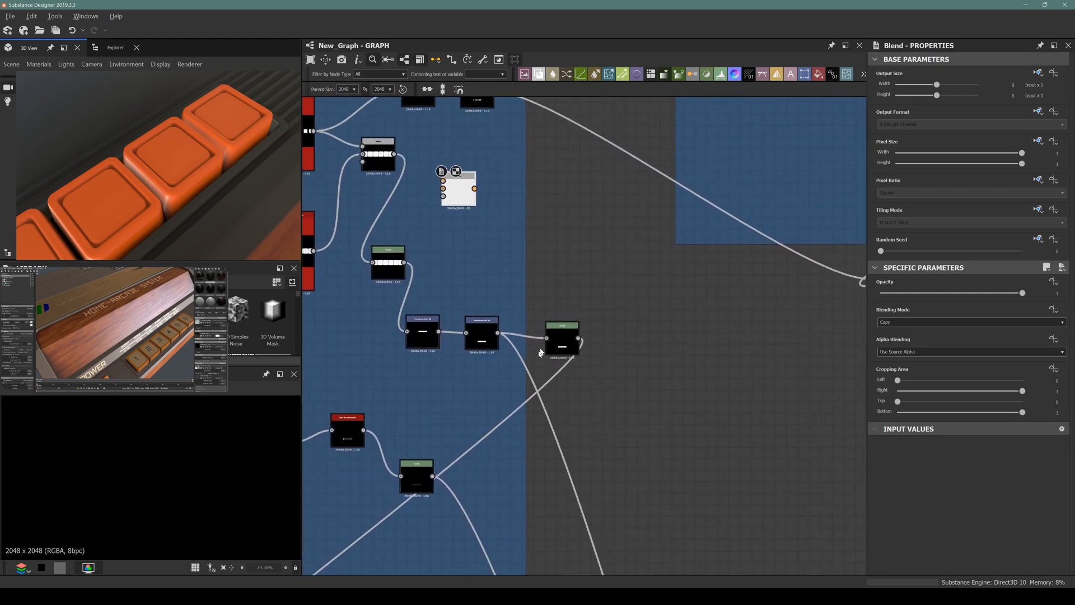
Step: Insert a Blend after the Levels that follows the lower Transformation 2D pair, and delete the unconnected Blend
{"action": "left_click", "coordinate": [583, 347]}
{"action": "key", "text": "space"}
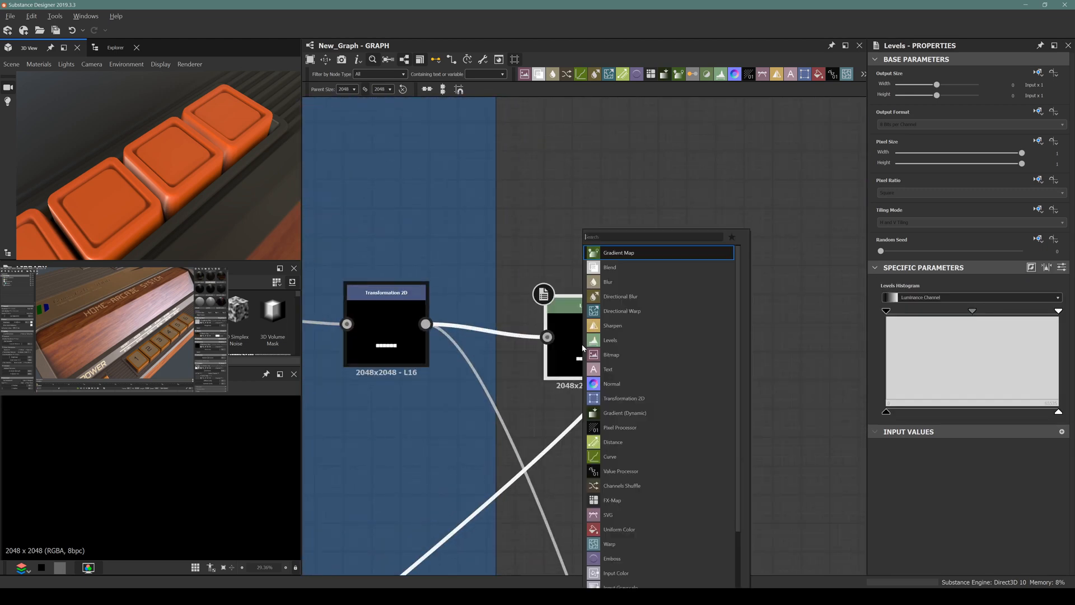
{"action": "type", "text": "blend"}
{"action": "key", "text": "Return"}
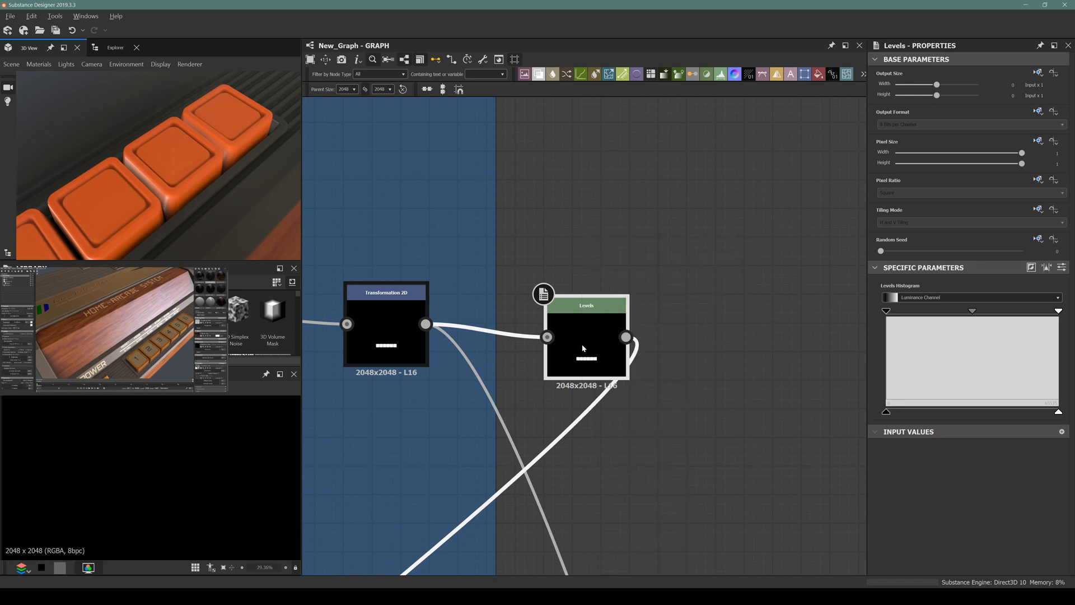
{"action": "scroll", "coordinate": [582, 344], "scroll_direction": "down", "scroll_amount": 5}
{"action": "left_click", "coordinate": [448, 198]}
{"action": "key", "text": "Delete"}
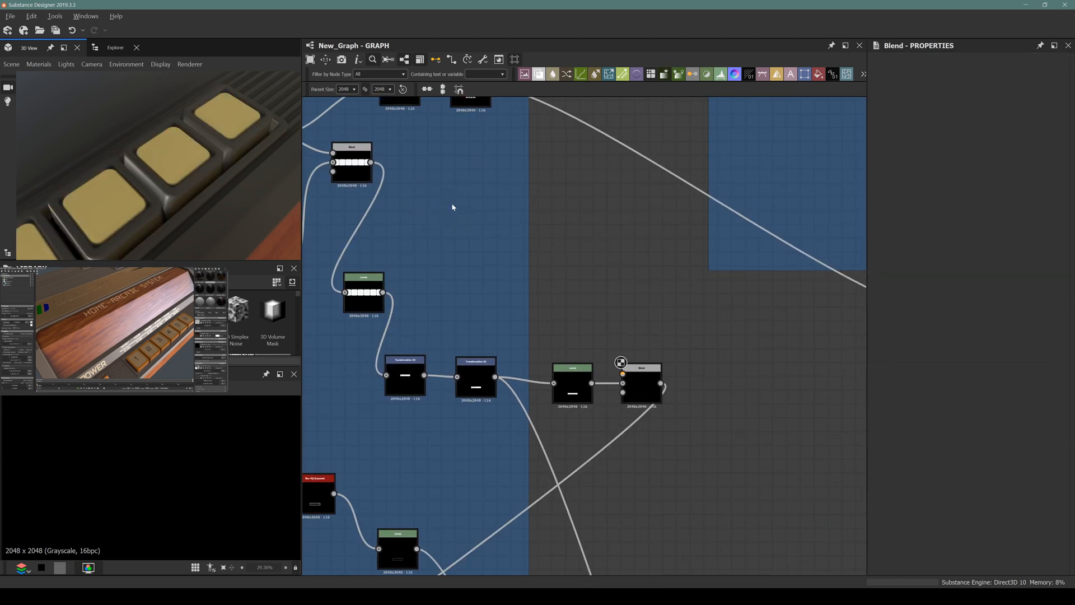
Step: Connect the upper Transformation 2D pair's output to the new Blend's foreground and set its blending mode to Subtract
{"action": "middle_click_drag", "start_coordinate": [449, 192], "coordinate": [419, 233]}
{"action": "left_click_drag", "start_coordinate": [459, 127], "coordinate": [593, 414]}
{"action": "left_click", "coordinate": [612, 424]}
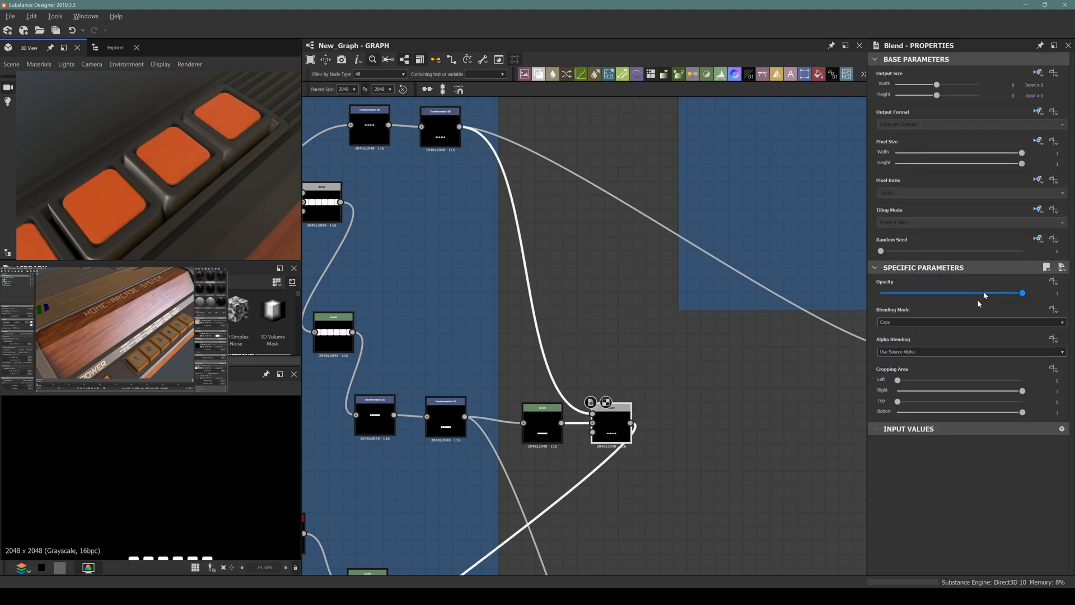
{"action": "left_click", "coordinate": [920, 322]}
{"action": "left_click", "coordinate": [907, 340]}
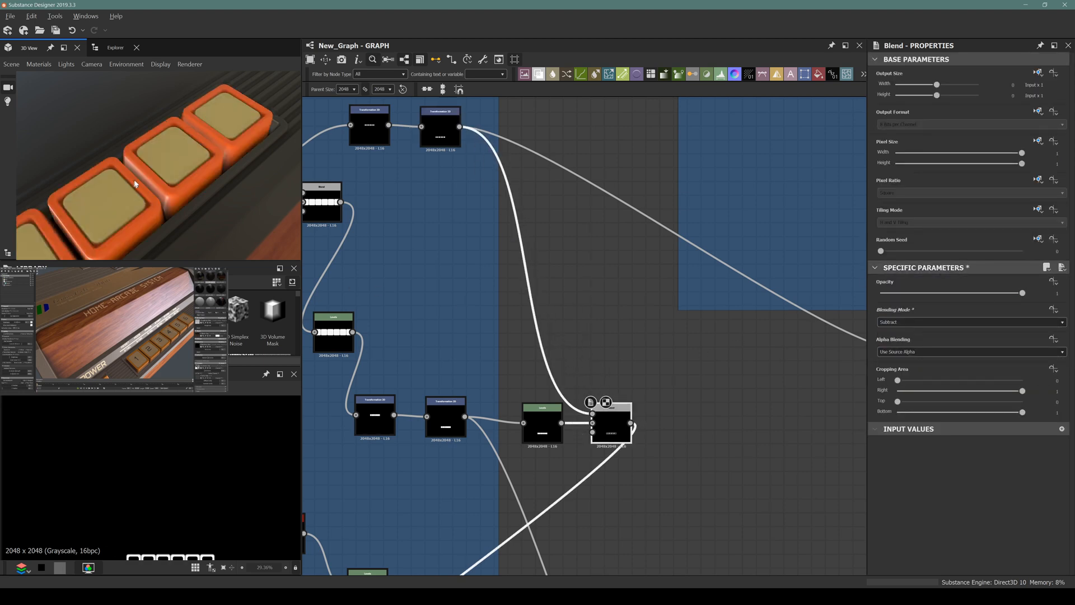
Step: Inspect the button faces and rims up close and across the whole console in the 3D view
{"action": "scroll", "coordinate": [167, 164], "scroll_direction": "down", "scroll_amount": 3}
{"action": "scroll", "coordinate": [127, 191], "scroll_direction": "up", "scroll_amount": 3}
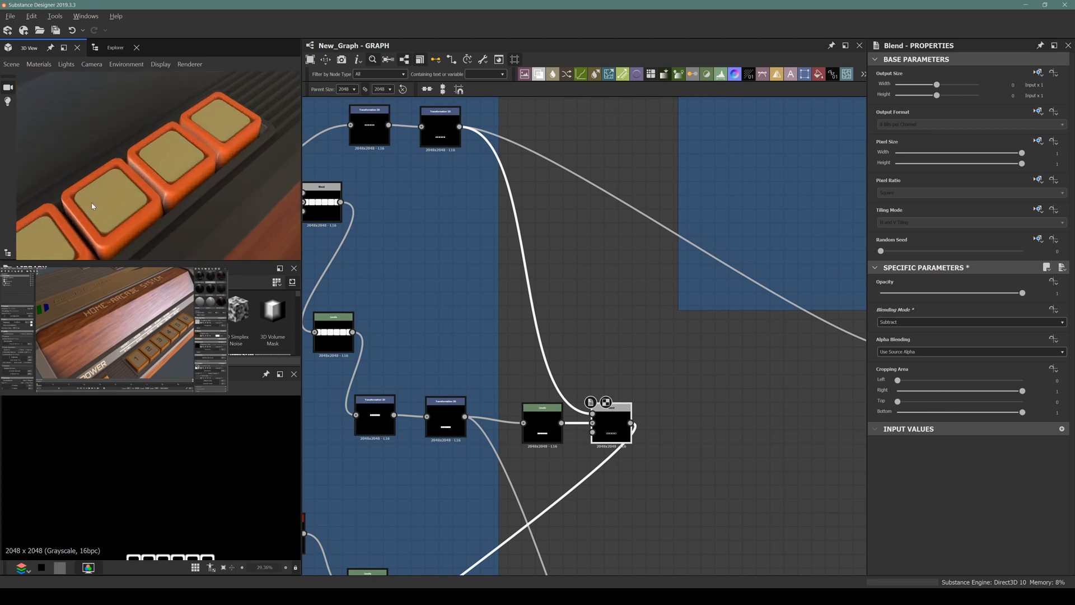
{"action": "middle_click_drag", "start_coordinate": [92, 206], "coordinate": [164, 168]}
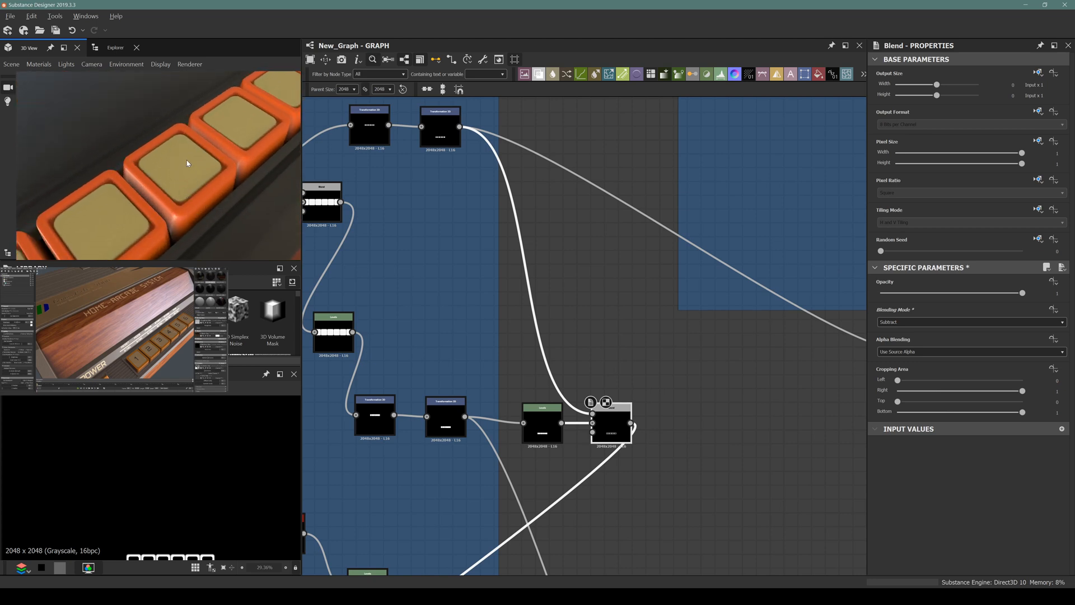
{"action": "scroll", "coordinate": [187, 163], "scroll_direction": "down", "scroll_amount": 3}
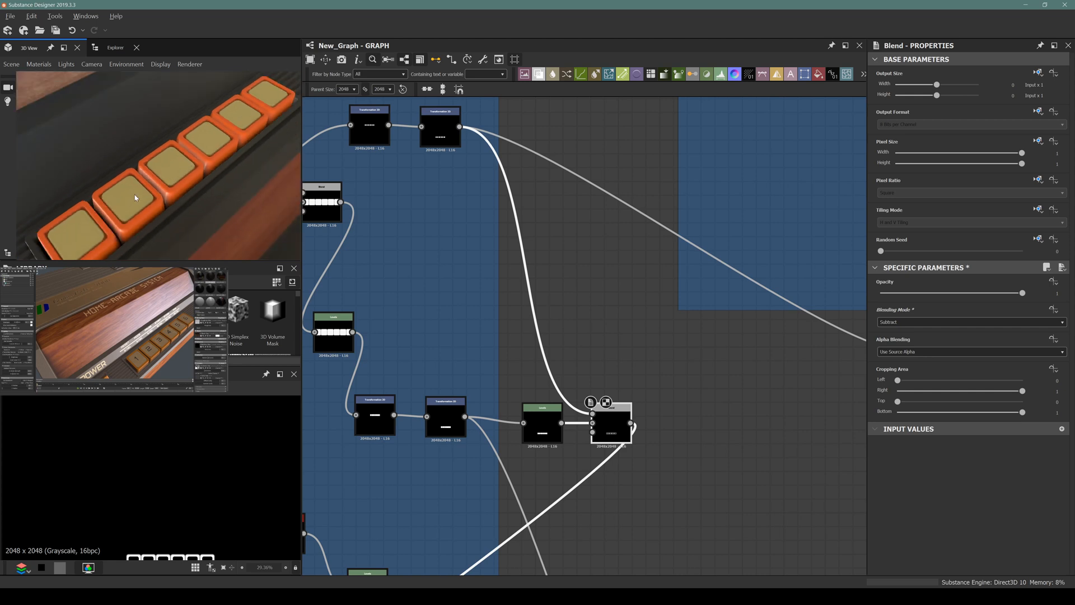
{"action": "scroll", "coordinate": [134, 194], "scroll_direction": "down", "scroll_amount": 5}
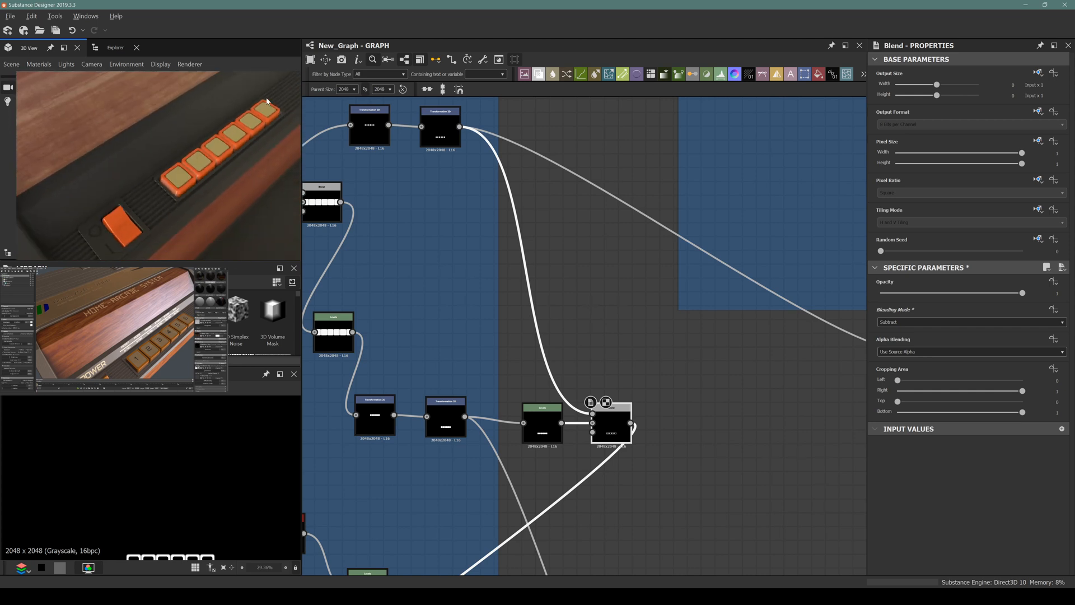
{"action": "middle_click_drag", "start_coordinate": [181, 173], "coordinate": [291, 191]}
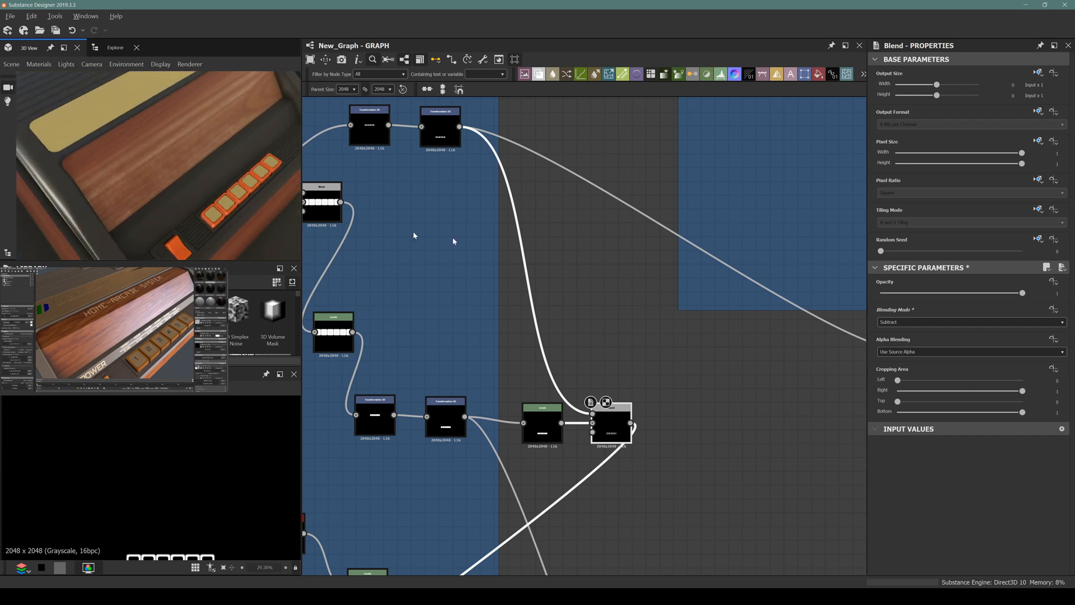
Step: Move the Max (Lighten) Blend below the Brass Label frame to just past the Blur HQ Grayscale node
{"action": "scroll", "coordinate": [562, 353], "scroll_direction": "down", "scroll_amount": 3}
{"action": "middle_click_drag", "start_coordinate": [612, 336], "coordinate": [394, 312]}
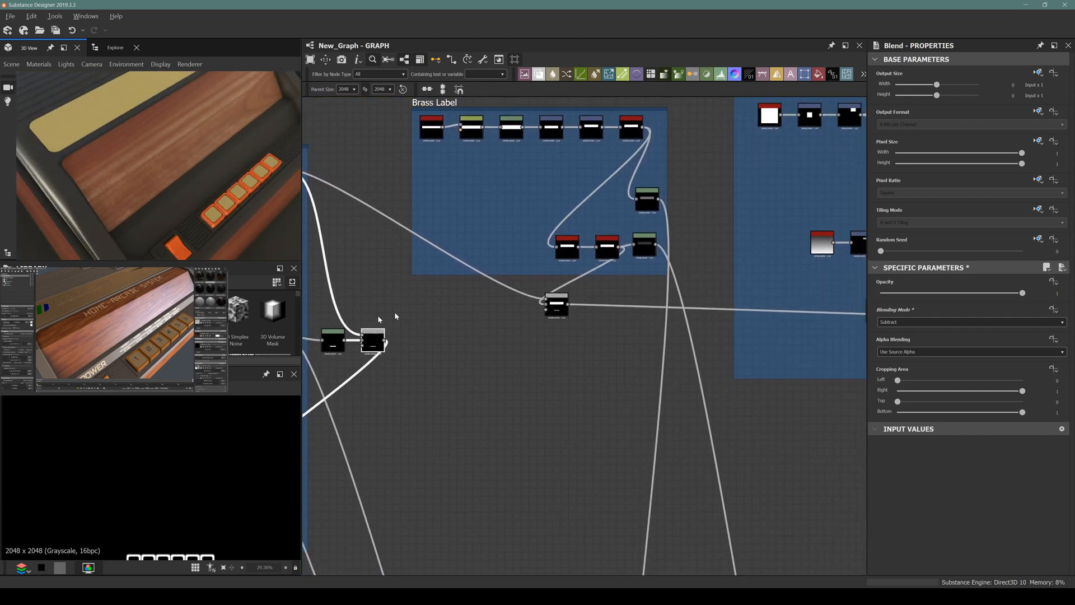
{"action": "scroll", "coordinate": [504, 297], "scroll_direction": "up", "scroll_amount": 4}
{"action": "left_click", "coordinate": [636, 325]}
{"action": "left_click_drag", "start_coordinate": [637, 326], "coordinate": [810, 251]}
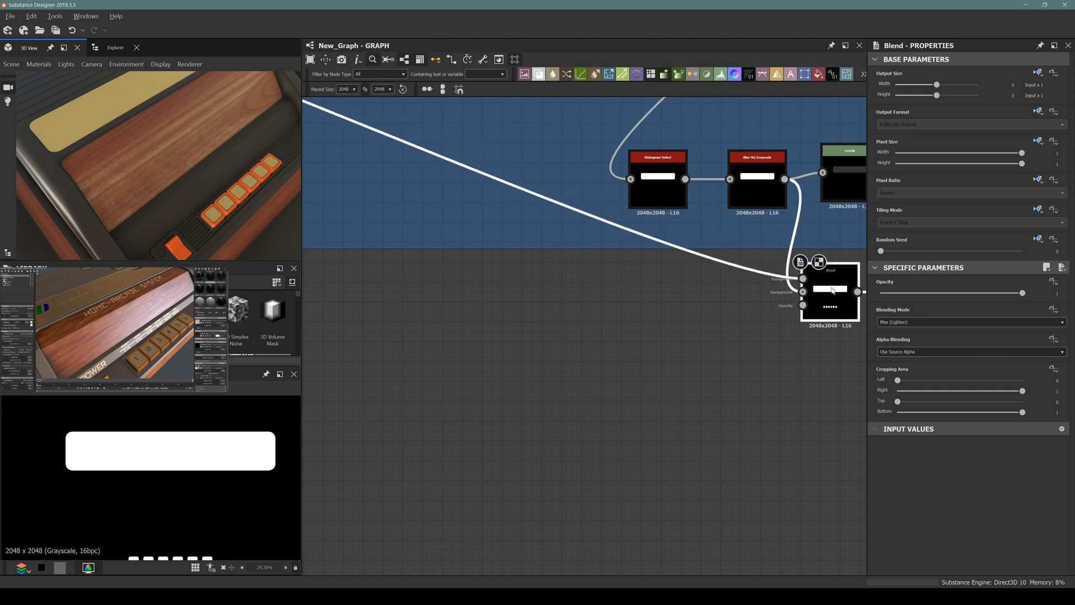
Step: Extend the Buttons frame sideways to enclose the Levels and Subtract Blend nodes
{"action": "scroll", "coordinate": [616, 303], "scroll_direction": "down", "scroll_amount": 5}
{"action": "scroll", "coordinate": [543, 327], "scroll_direction": "up", "scroll_amount": 3}
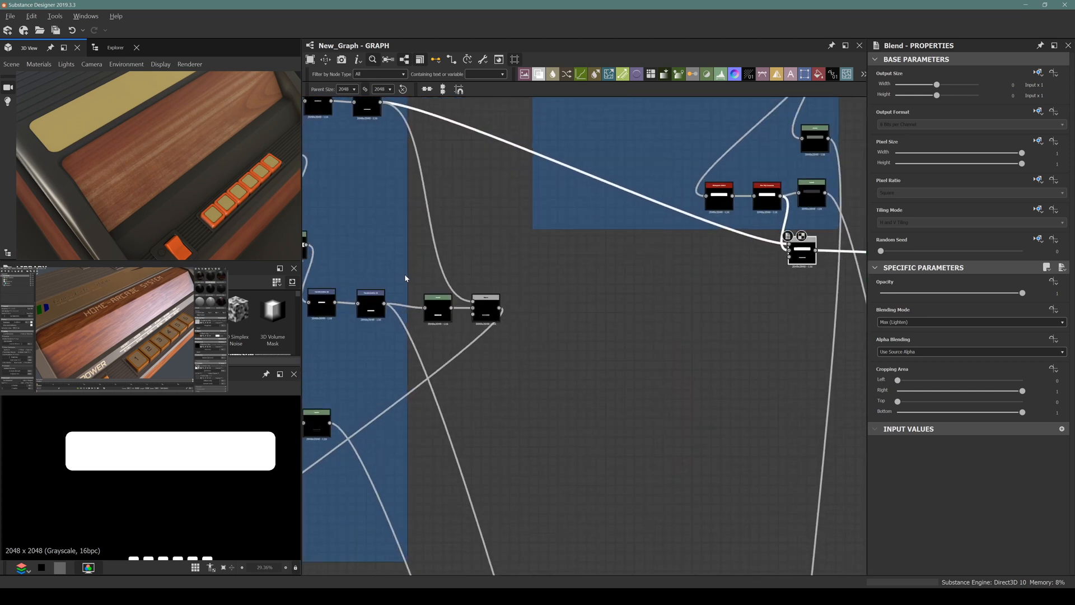
{"action": "left_click_drag", "start_coordinate": [406, 260], "coordinate": [506, 273]}
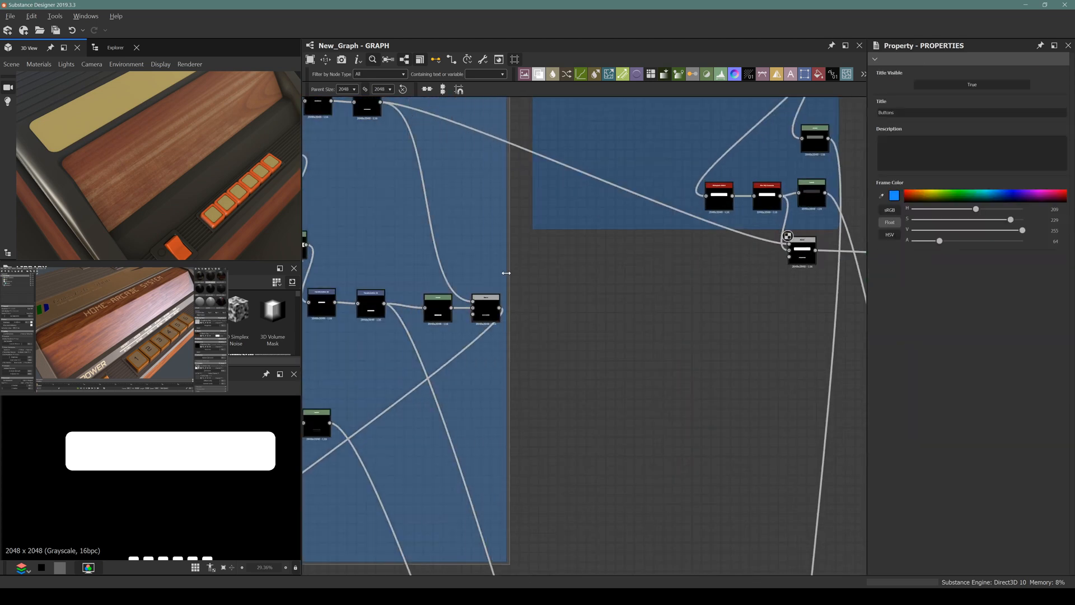
Step: Examine the mask outputs of the Buttons frame's Subtract Blend and the Power Button frame's Max (Lighten) Blend
{"action": "left_click", "coordinate": [492, 303]}
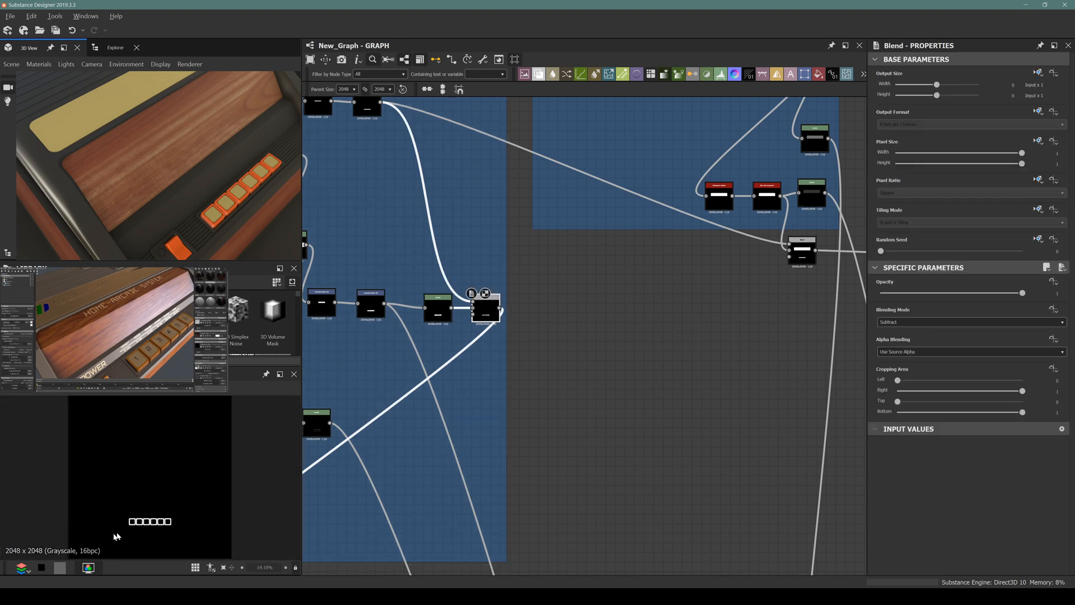
{"action": "scroll", "coordinate": [152, 463], "scroll_direction": "down", "scroll_amount": 2}
{"action": "scroll", "coordinate": [415, 434], "scroll_direction": "down", "scroll_amount": 4}
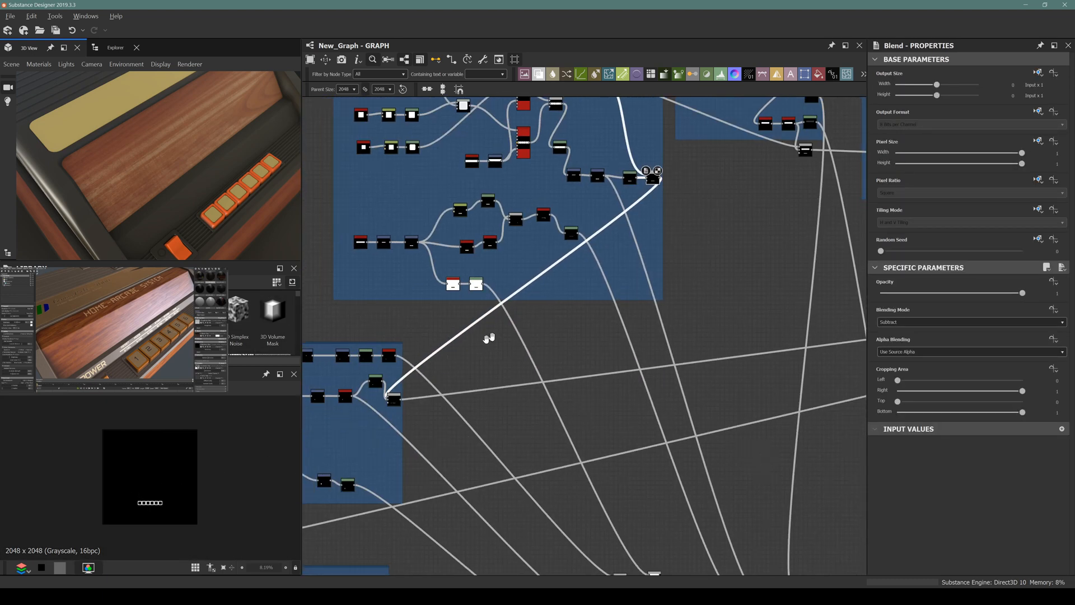
{"action": "scroll", "coordinate": [488, 336], "scroll_direction": "up", "scroll_amount": 3}
{"action": "left_click", "coordinate": [508, 353]}
{"action": "scroll", "coordinate": [120, 484], "scroll_direction": "up", "scroll_amount": 2}
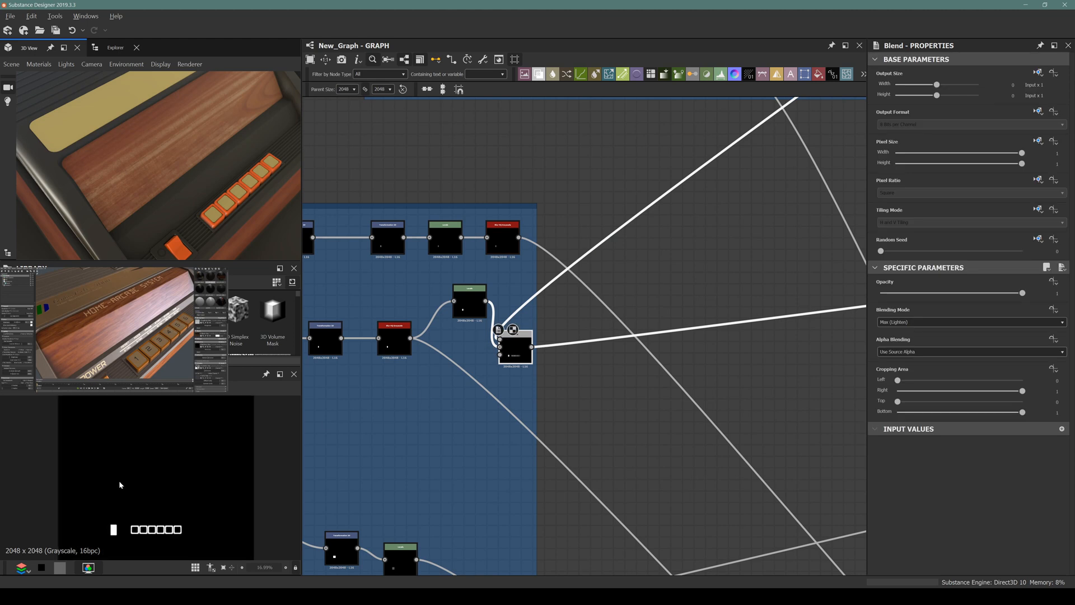
Step: Inspect the buttons, power button and brass label from several angles in the 3D view
{"action": "scroll", "coordinate": [230, 146], "scroll_direction": "down", "scroll_amount": 5}
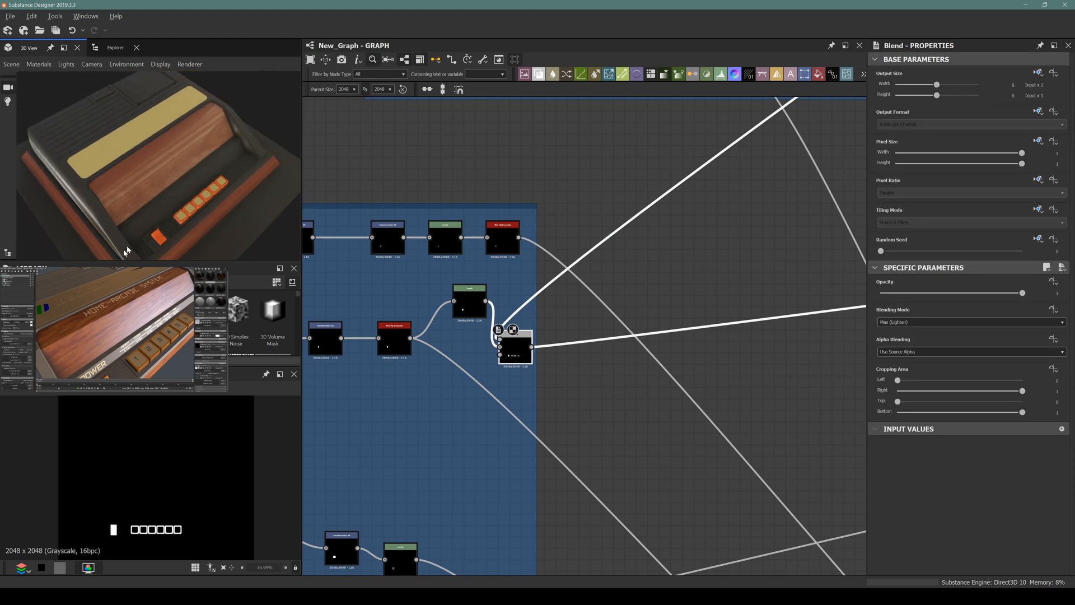
{"action": "scroll", "coordinate": [126, 251], "scroll_direction": "up", "scroll_amount": 5}
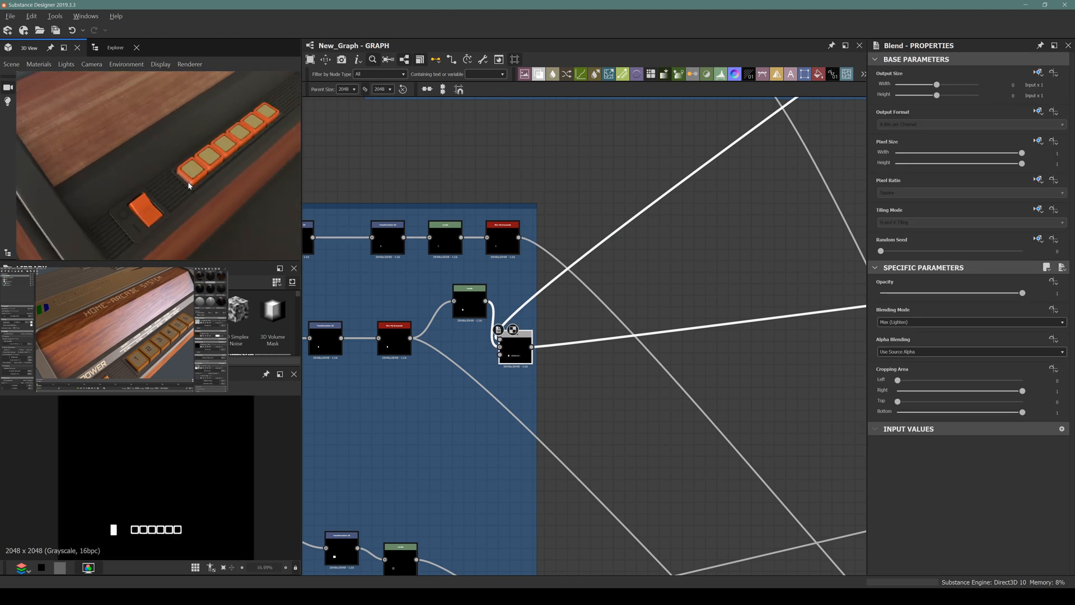
{"action": "scroll", "coordinate": [106, 140], "scroll_direction": "down", "scroll_amount": 3}
{"action": "middle_click_drag", "start_coordinate": [114, 101], "coordinate": [144, 137]}
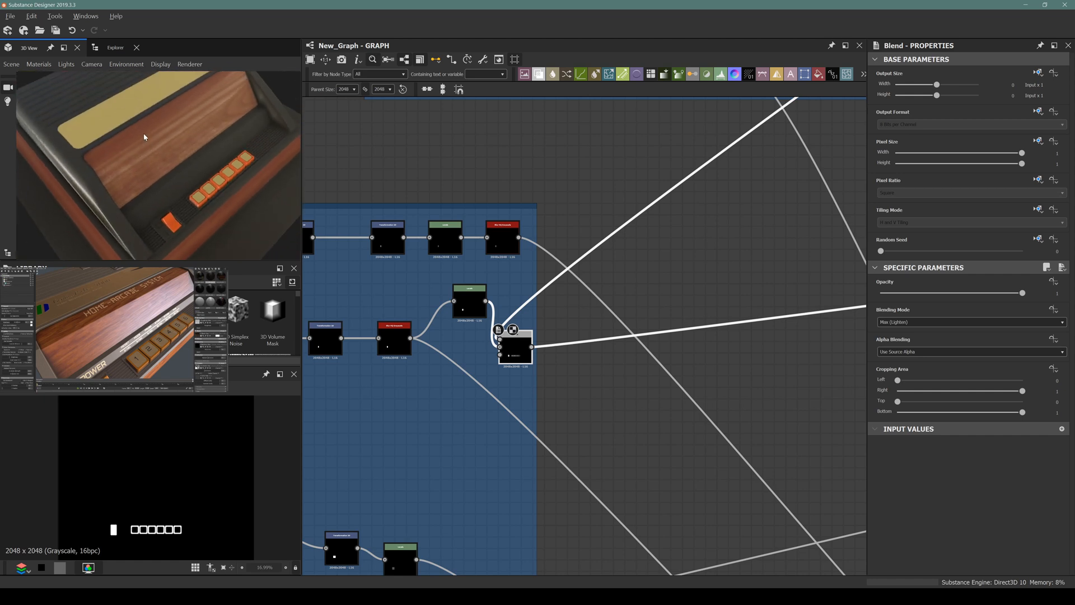
{"action": "right_click_drag", "start_coordinate": [88, 159], "coordinate": [140, 214], "text": "ctrl+shift"}
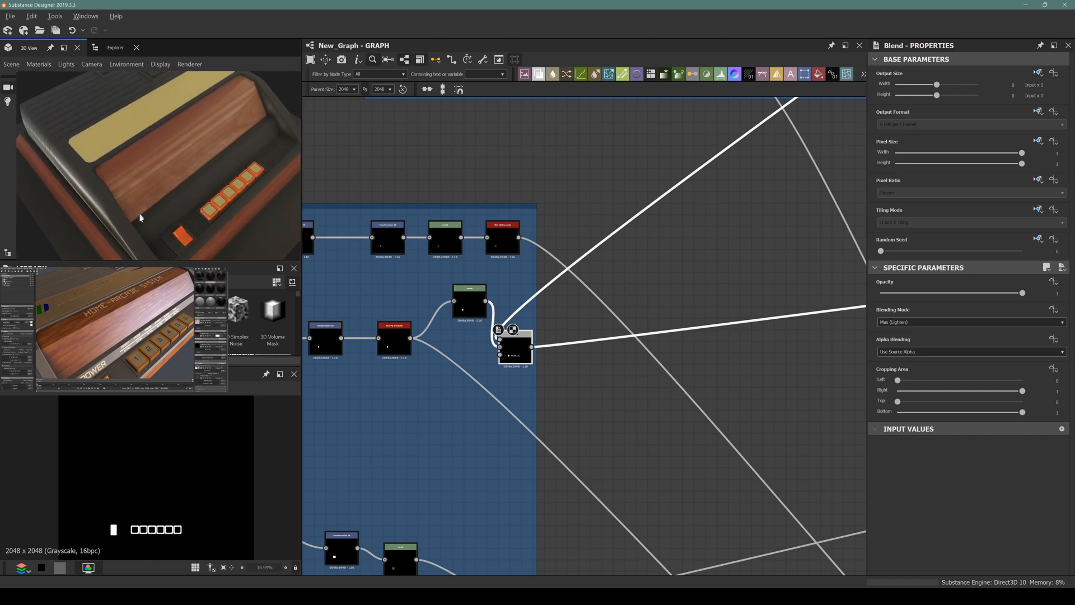
{"action": "left_click_drag", "start_coordinate": [140, 217], "coordinate": [154, 178]}
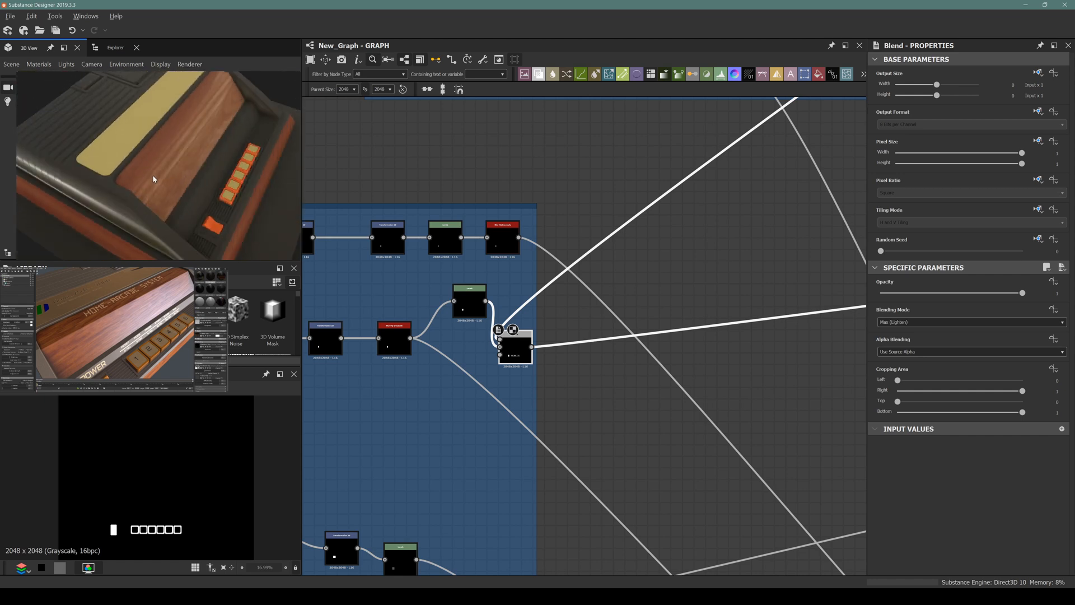
{"action": "left_click_drag", "start_coordinate": [109, 134], "coordinate": [134, 147]}
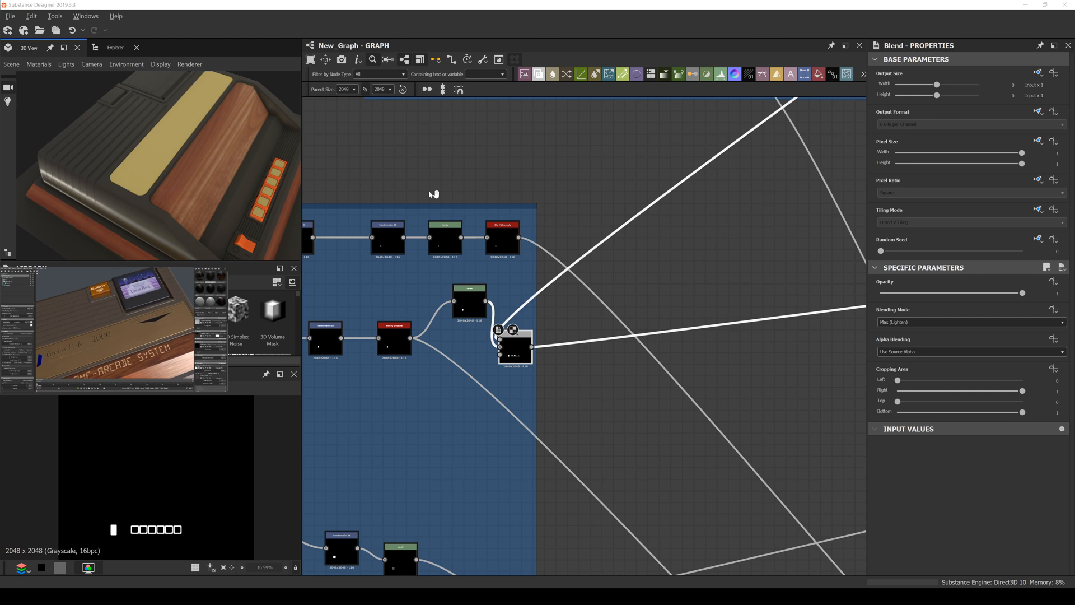
Step: Insert a Blend after the Power Button frame's final Blend and set its blending mode to Max (Lighten)
{"action": "scroll", "coordinate": [518, 345], "scroll_direction": "down", "scroll_amount": 3}
{"action": "scroll", "coordinate": [521, 354], "scroll_direction": "up", "scroll_amount": 3}
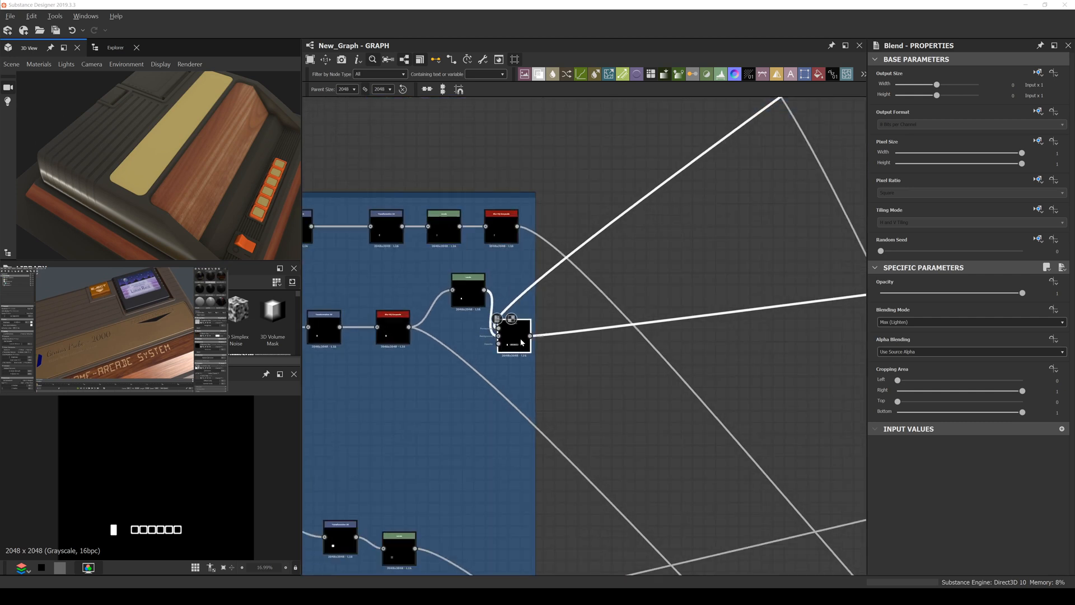
{"action": "key", "text": "space"}
{"action": "type", "text": "blend"}
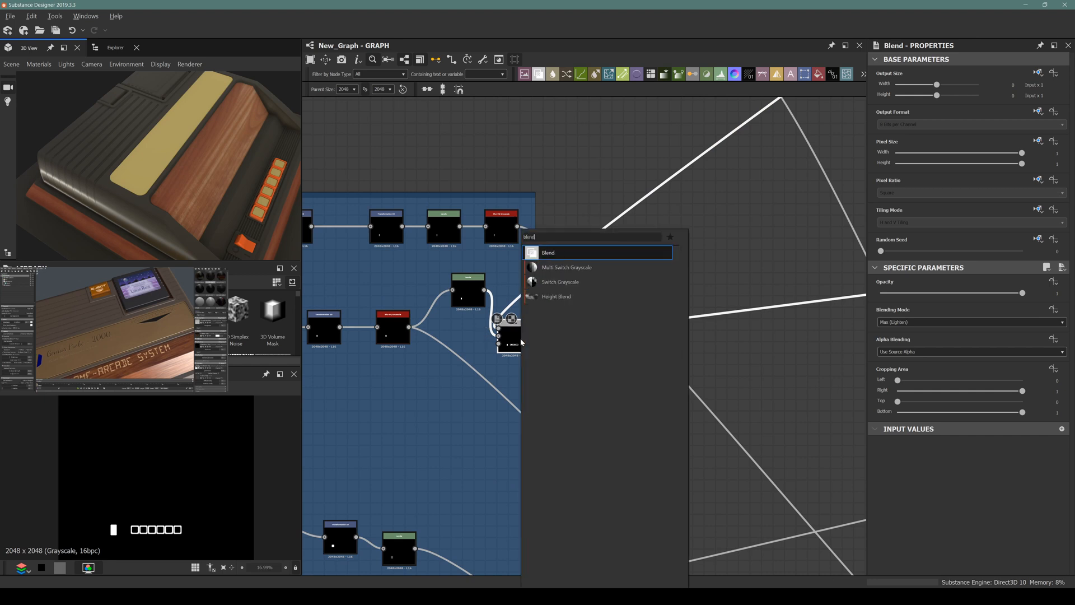
{"action": "key", "text": "Return"}
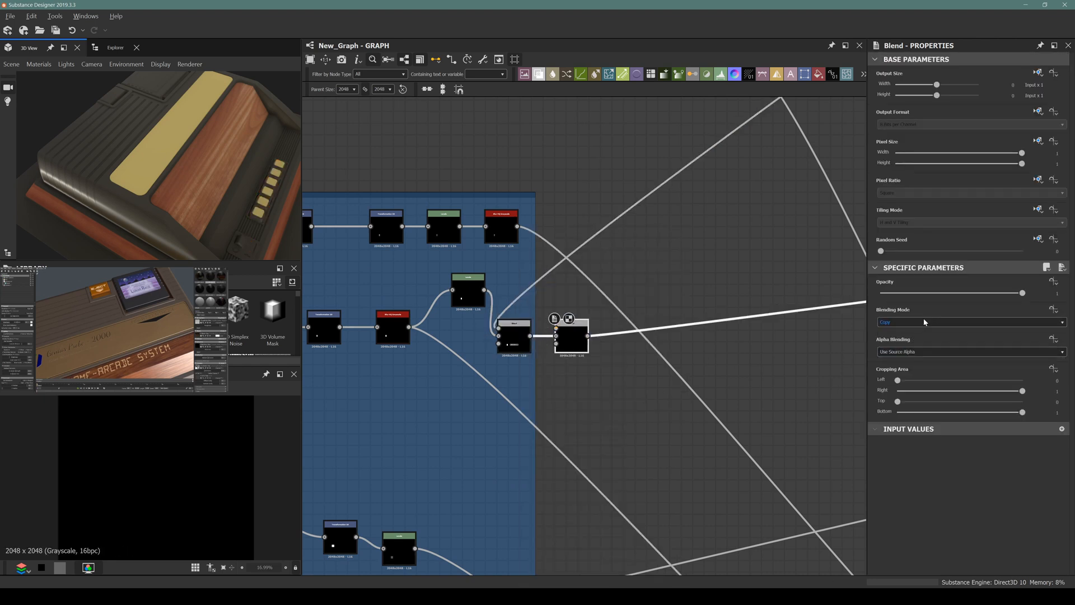
{"action": "left_click", "coordinate": [937, 323]}
{"action": "left_click", "coordinate": [894, 360]}
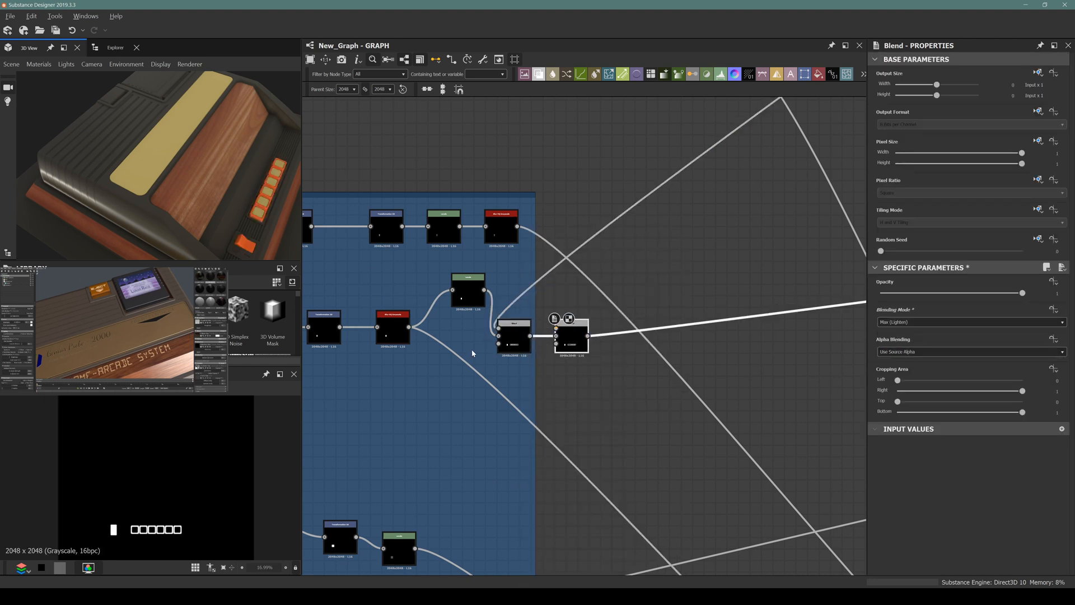
Step: Move the new Max (Lighten) Blend to the lower part of the Cartridge and Eject Button frame
{"action": "scroll", "coordinate": [455, 369], "scroll_direction": "down", "scroll_amount": 5}
{"action": "scroll", "coordinate": [341, 409], "scroll_direction": "up", "scroll_amount": 10}
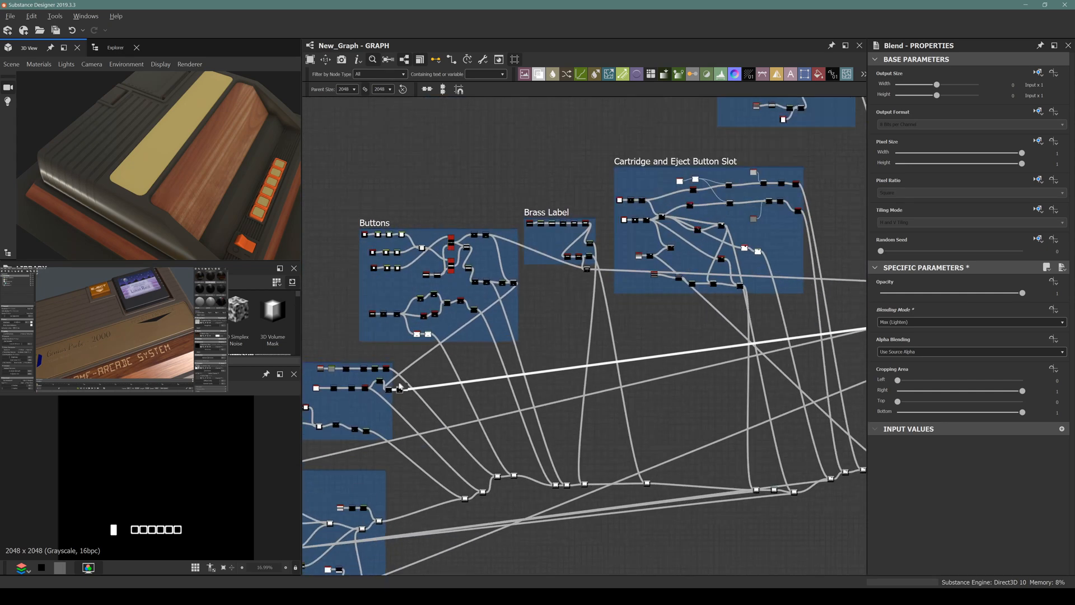
{"action": "left_click", "coordinate": [415, 406]}
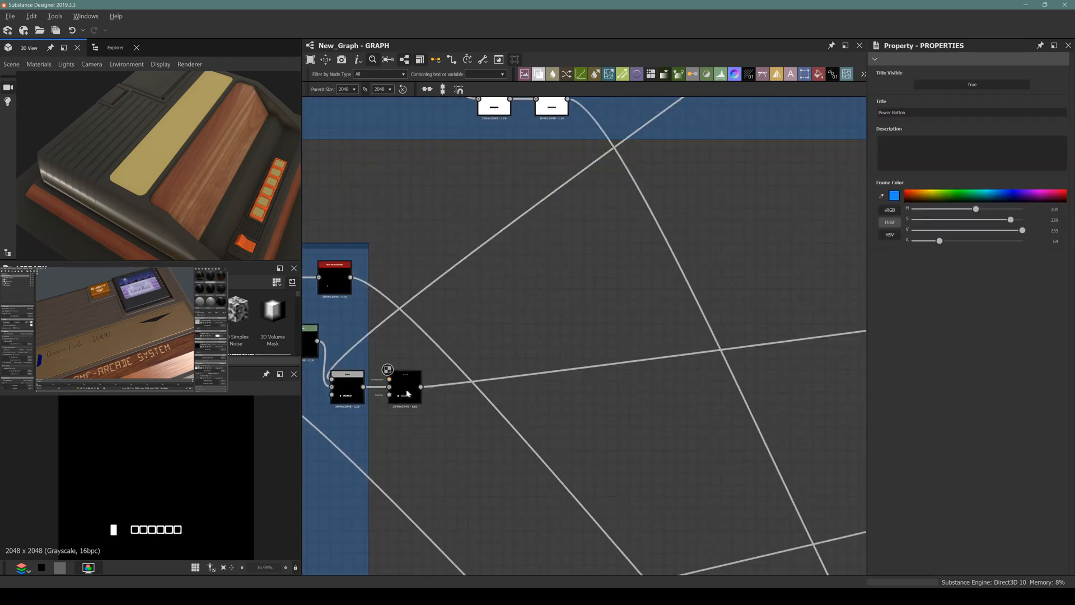
{"action": "scroll", "coordinate": [415, 405], "scroll_direction": "down", "scroll_amount": 6}
{"action": "middle_click_drag", "start_coordinate": [763, 331], "coordinate": [344, 408]}
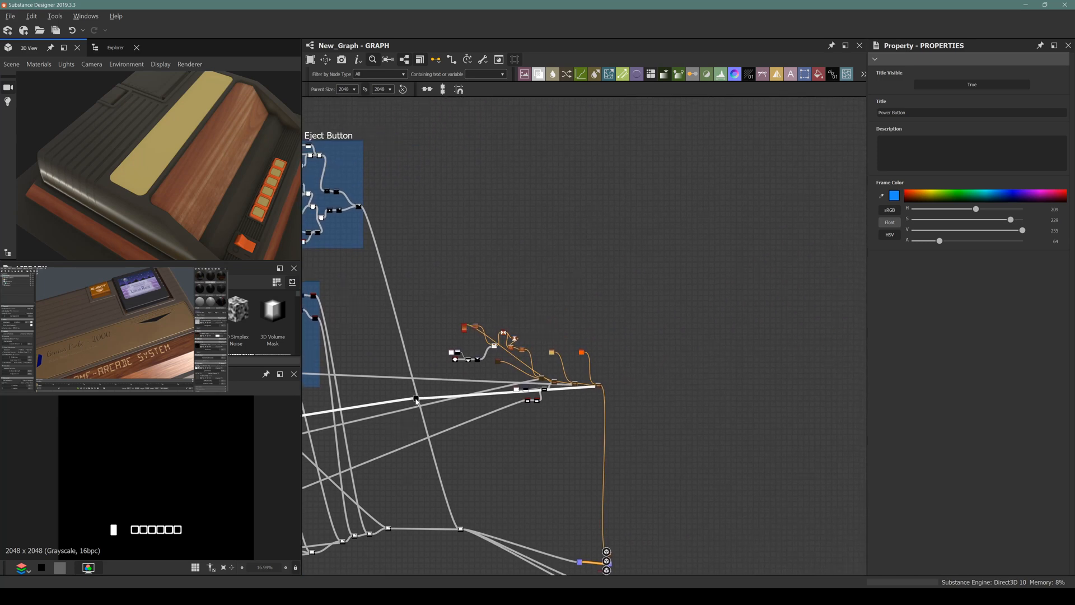
{"action": "left_click_drag", "start_coordinate": [418, 398], "coordinate": [360, 304]}
{"action": "middle_click_drag", "start_coordinate": [359, 304], "coordinate": [645, 323]}
{"action": "left_click_drag", "start_coordinate": [645, 323], "coordinate": [629, 294]}
{"action": "scroll", "coordinate": [624, 246], "scroll_direction": "up", "scroll_amount": 6}
{"action": "scroll", "coordinate": [627, 297], "scroll_direction": "down", "scroll_amount": 2}
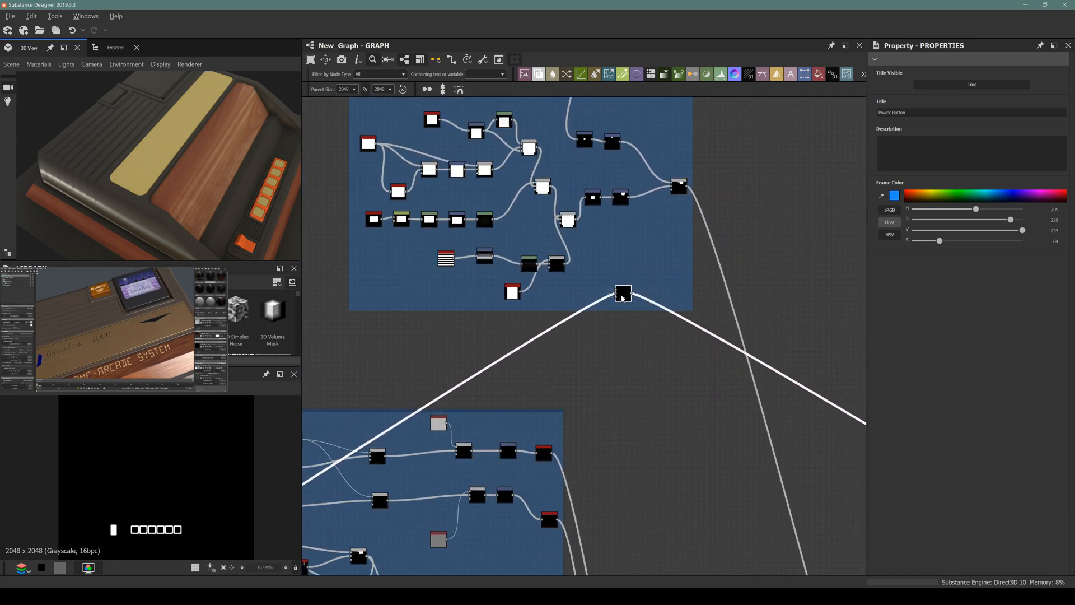
Step: Connect the output of the Cartridge and Eject Button frame's upper Transformation 2D pair to the new Blend's foreground
{"action": "middle_click_drag", "start_coordinate": [596, 237], "coordinate": [555, 352]}
{"action": "scroll", "coordinate": [541, 238], "scroll_direction": "up", "scroll_amount": 5}
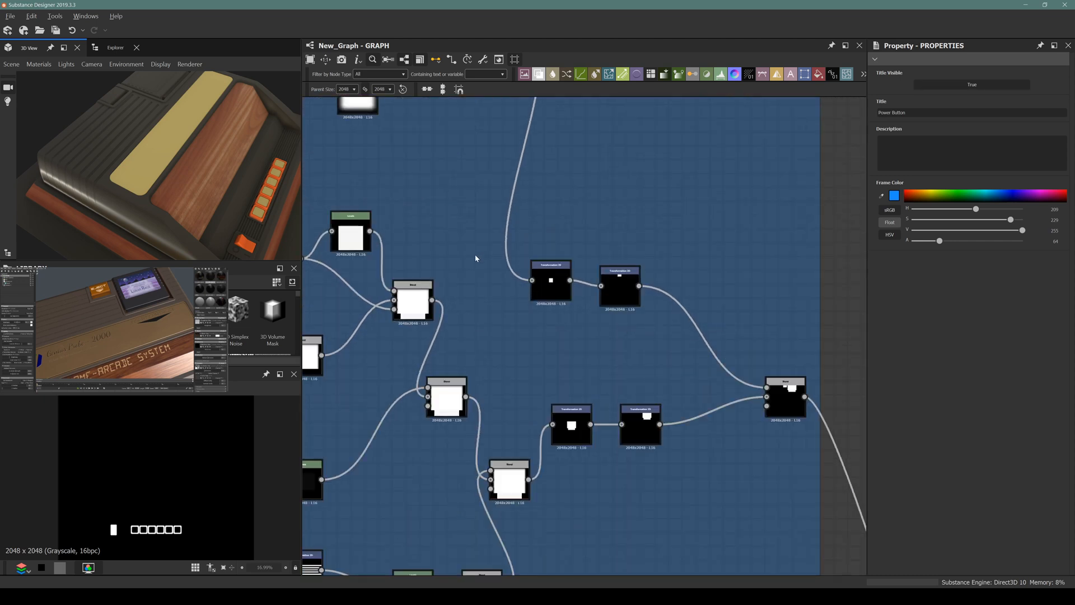
{"action": "middle_click_drag", "start_coordinate": [474, 254], "coordinate": [520, 365]}
{"action": "double_click", "coordinate": [672, 392]}
{"action": "middle_click_drag", "start_coordinate": [698, 423], "coordinate": [576, 235]}
{"action": "middle_click_drag", "start_coordinate": [556, 329], "coordinate": [607, 247]}
{"action": "scroll", "coordinate": [626, 188], "scroll_direction": "down", "scroll_amount": 1}
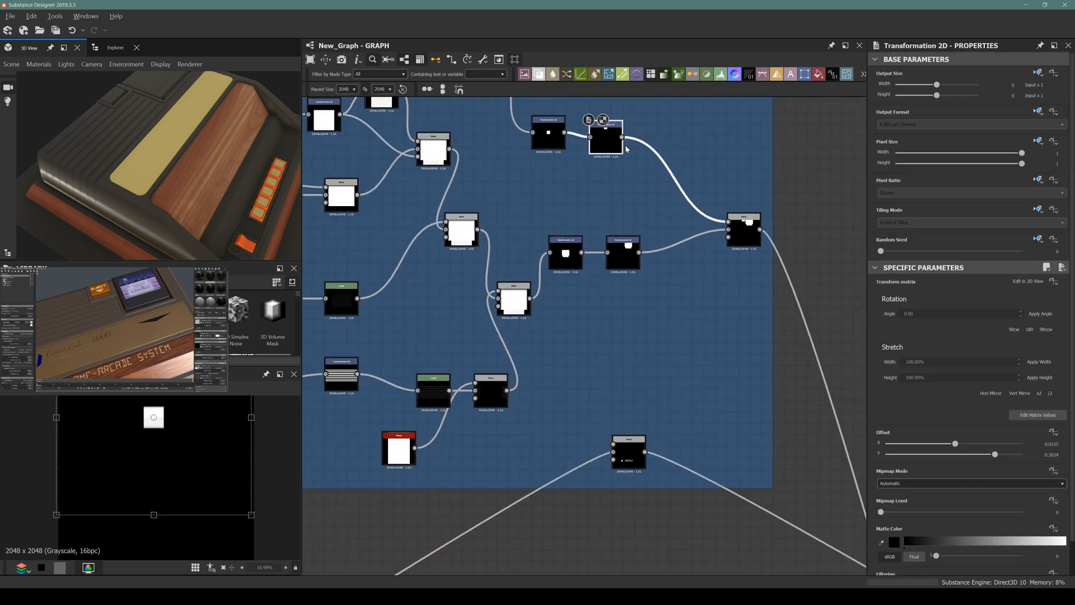
{"action": "left_click_drag", "start_coordinate": [623, 138], "coordinate": [614, 444]}
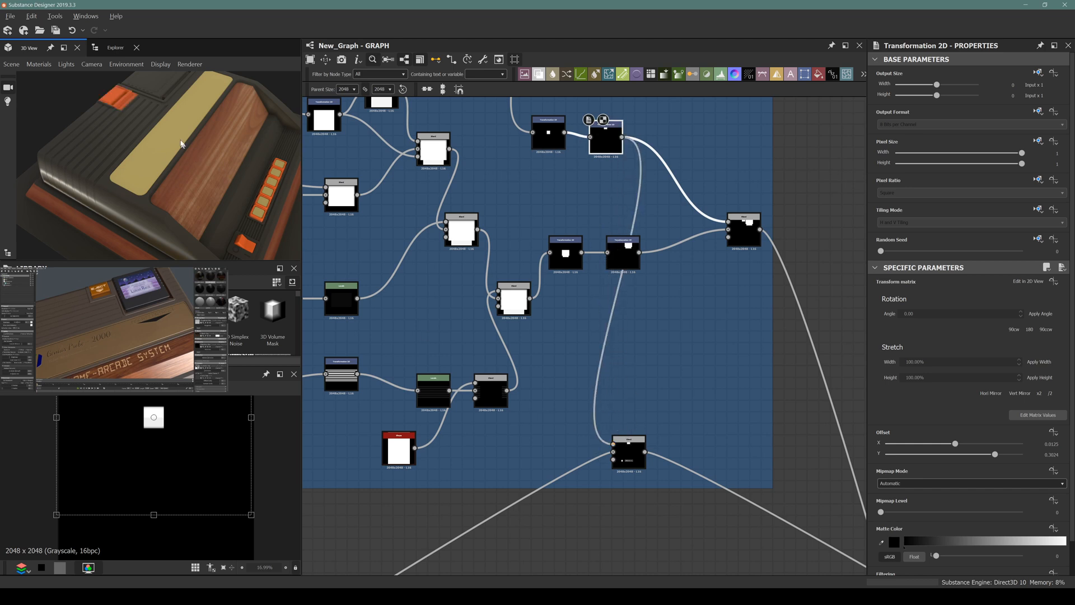
Step: Examine the orange eject button up close in the 3D view and the nodes that build its shape
{"action": "left_click_drag", "start_coordinate": [194, 161], "coordinate": [183, 207]}
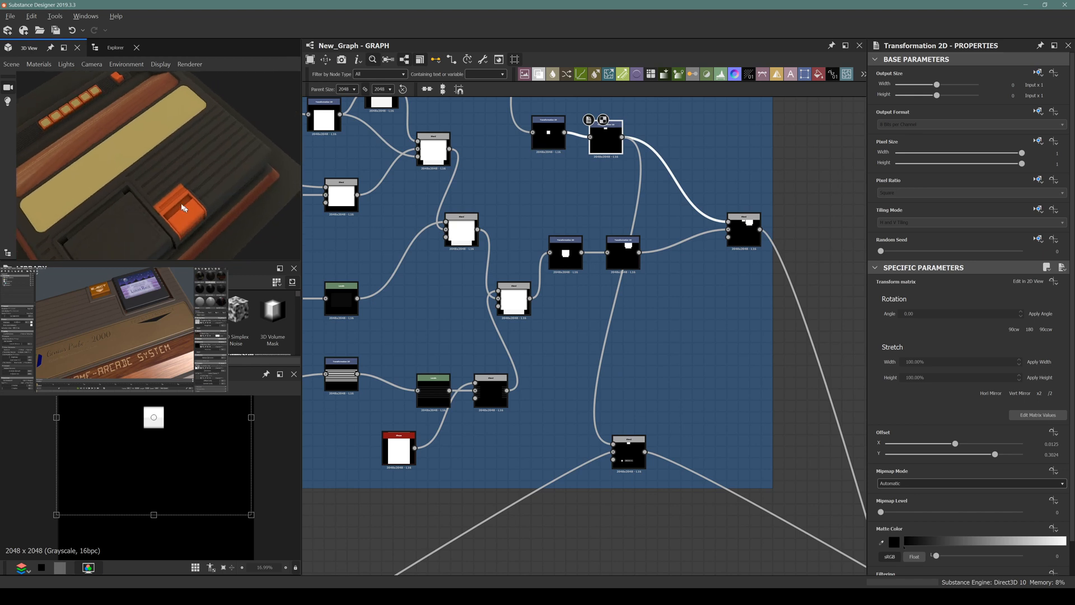
{"action": "scroll", "coordinate": [183, 207], "scroll_direction": "up", "scroll_amount": 3}
{"action": "middle_click_drag", "start_coordinate": [182, 207], "coordinate": [79, 157]}
{"action": "left_click_drag", "start_coordinate": [80, 156], "coordinate": [129, 150]}
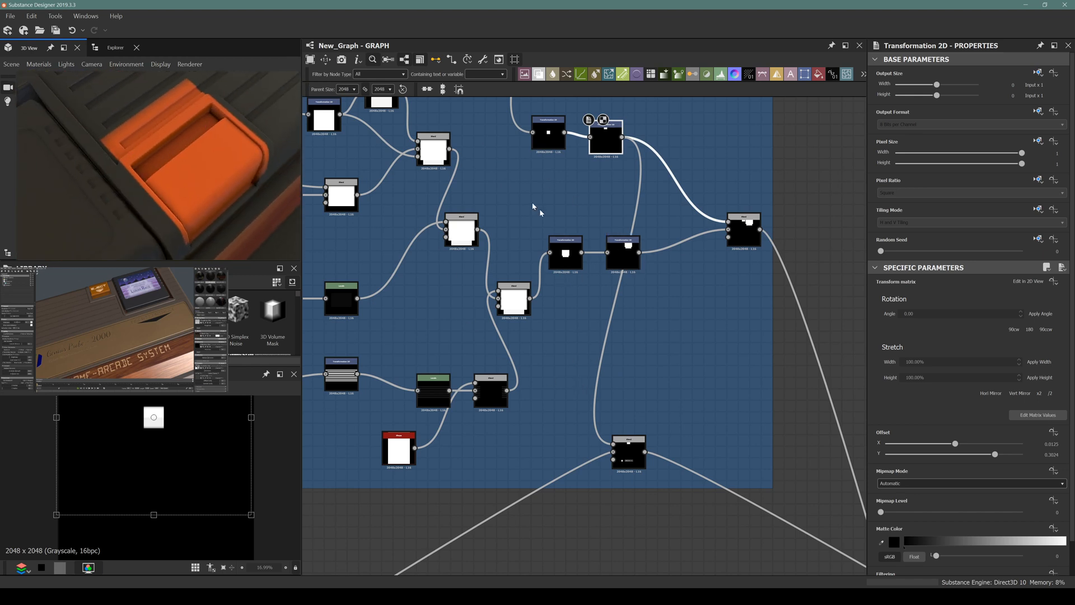
{"action": "middle_click_drag", "start_coordinate": [618, 289], "coordinate": [663, 362]}
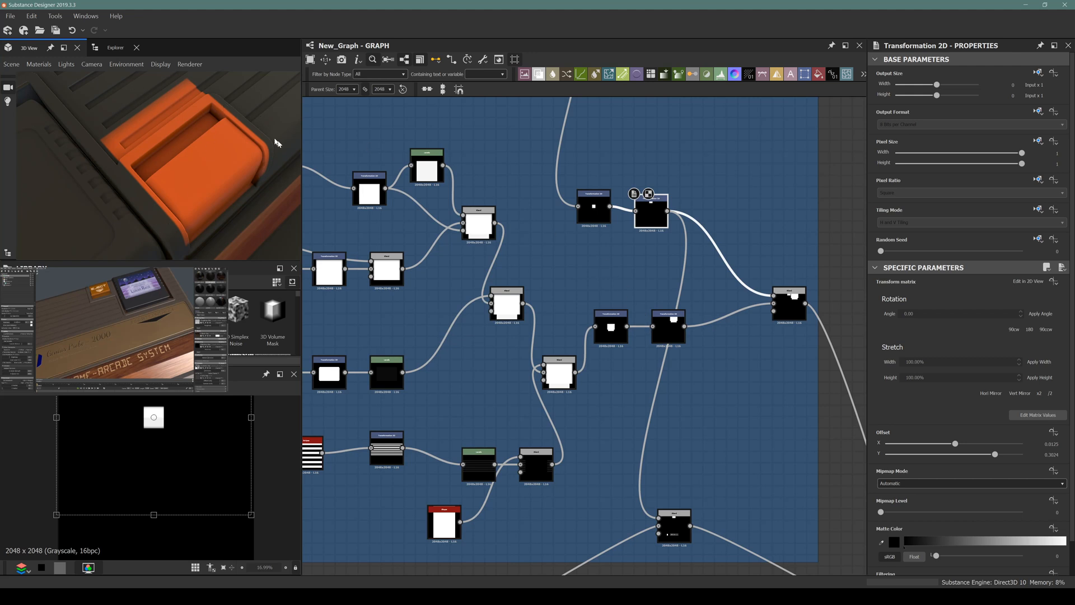
{"action": "scroll", "coordinate": [702, 284], "scroll_direction": "down", "scroll_amount": 5}
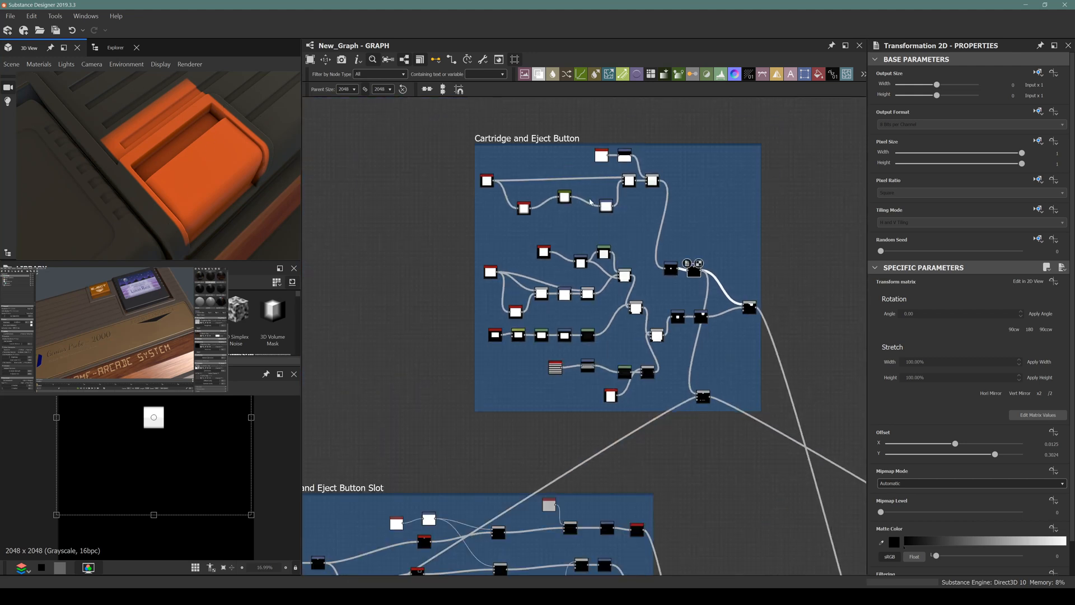
{"action": "scroll", "coordinate": [711, 311], "scroll_direction": "up", "scroll_amount": 3}
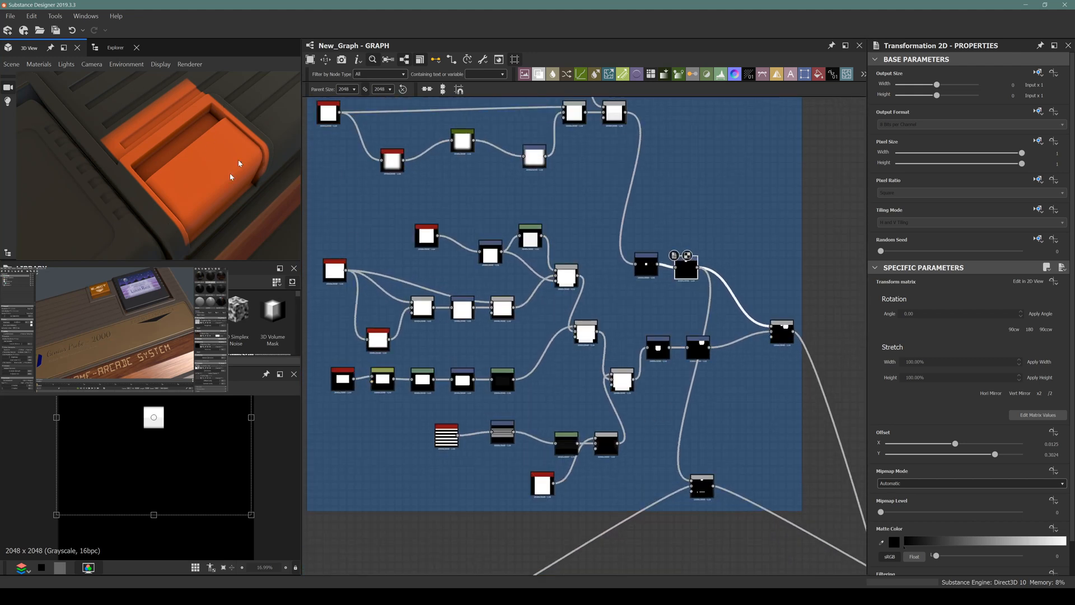
{"action": "middle_click_drag", "start_coordinate": [673, 282], "coordinate": [535, 274]}
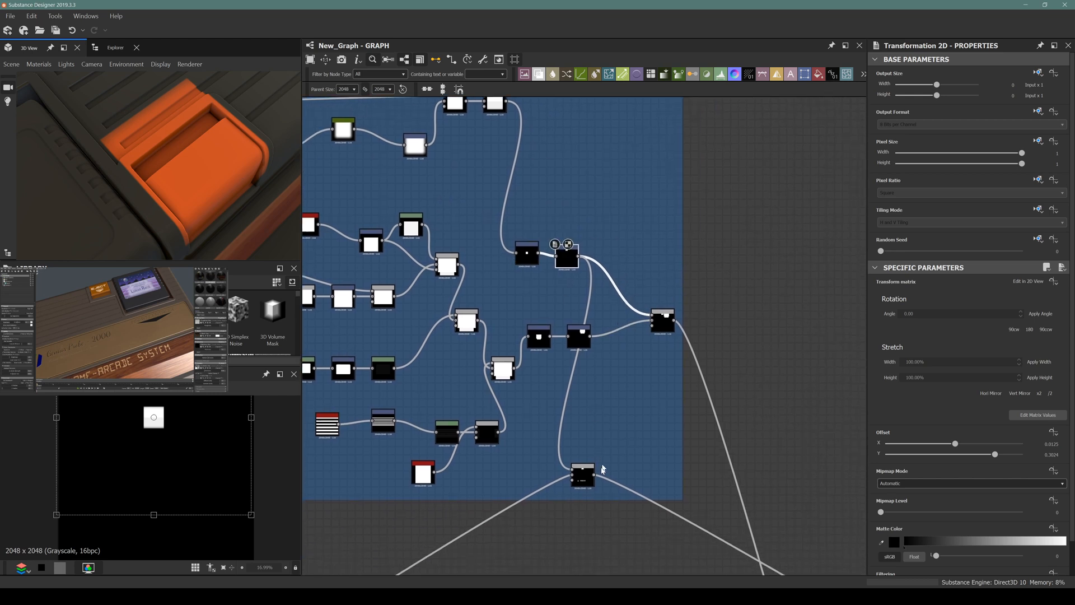
Step: Move the Max (Lighten) Blend down to the lower edge of the Cartridge and Eject Button frame
{"action": "scroll", "coordinate": [595, 484], "scroll_direction": "up", "scroll_amount": 3}
{"action": "middle_click_drag", "start_coordinate": [556, 476], "coordinate": [575, 269]}
{"action": "middle_click_drag", "start_coordinate": [509, 335], "coordinate": [602, 359]}
{"action": "left_click_drag", "start_coordinate": [637, 313], "coordinate": [666, 368]}
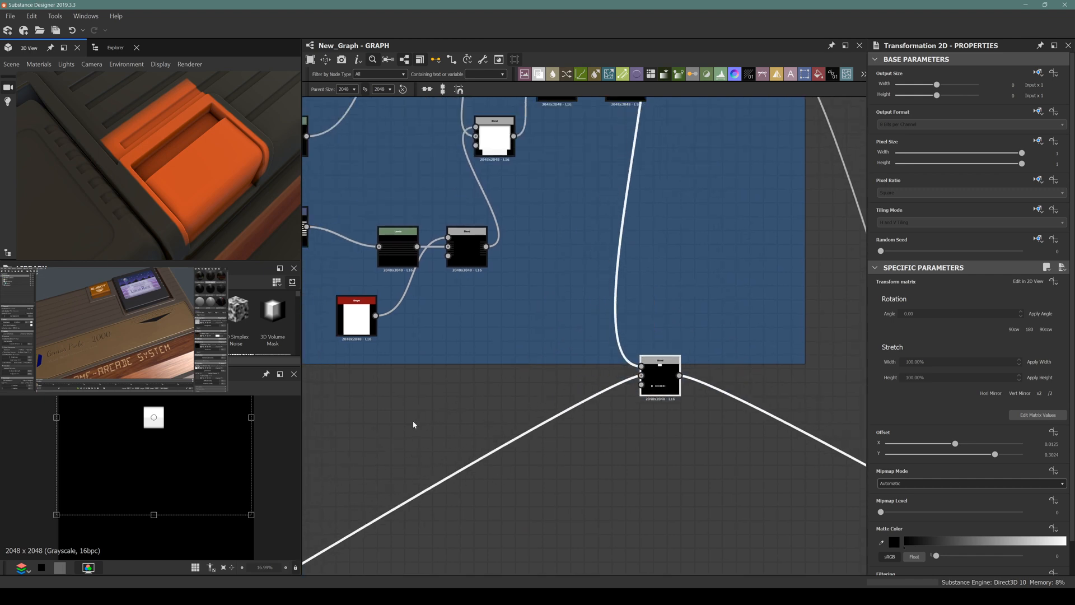
{"action": "key", "text": "space"}
{"action": "type", "text": "shape"}
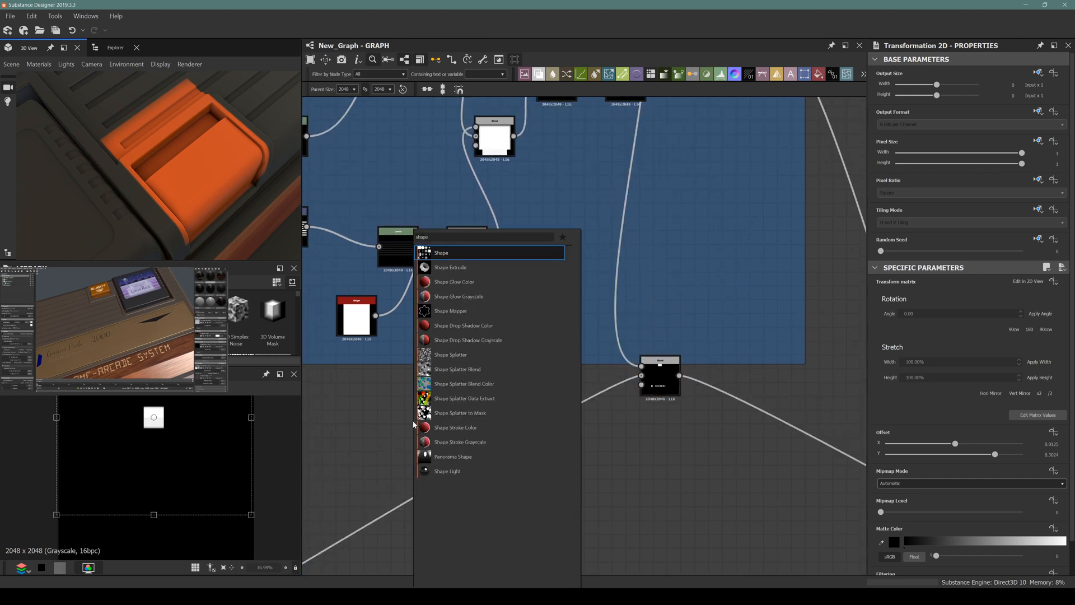
{"action": "left_click", "coordinate": [604, 477]}
Step: Duplicate the upper Transformation 2D pair below the Cartridge and Eject Button frame and connect its output to the Max (Lighten) Blend's foreground
{"action": "scroll", "coordinate": [605, 470], "scroll_direction": "down", "scroll_amount": 5}
{"action": "middle_click_drag", "start_coordinate": [502, 339], "coordinate": [529, 430]}
{"action": "scroll", "coordinate": [448, 246], "scroll_direction": "up", "scroll_amount": 1}
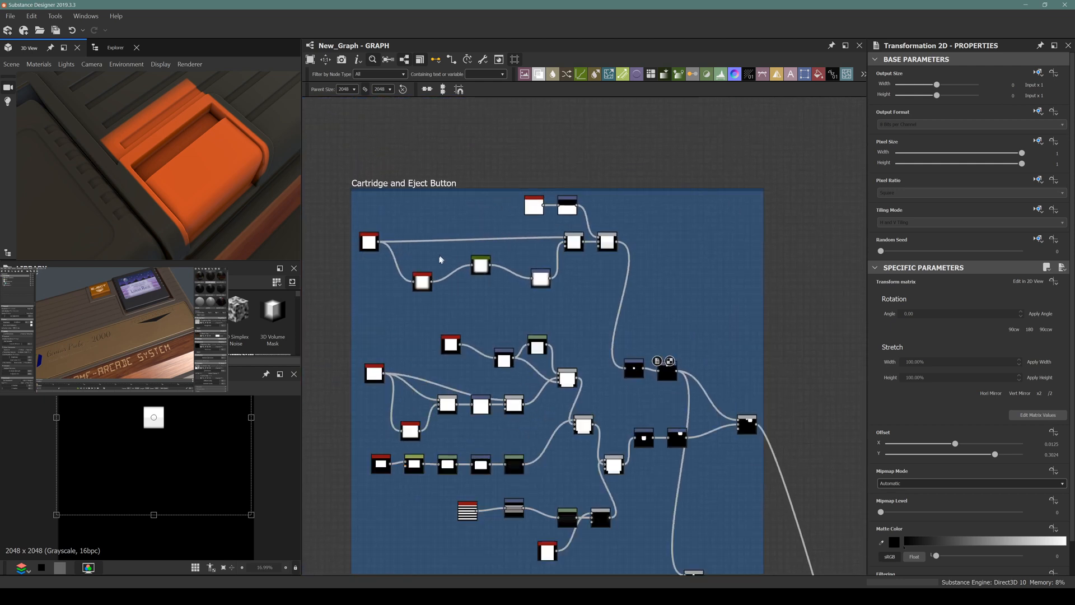
{"action": "middle_click_drag", "start_coordinate": [438, 253], "coordinate": [451, 256]}
{"action": "scroll", "coordinate": [632, 299], "scroll_direction": "up", "scroll_amount": 3}
{"action": "middle_click_drag", "start_coordinate": [666, 425], "coordinate": [582, 366]}
{"action": "scroll", "coordinate": [625, 375], "scroll_direction": "up", "scroll_amount": 4}
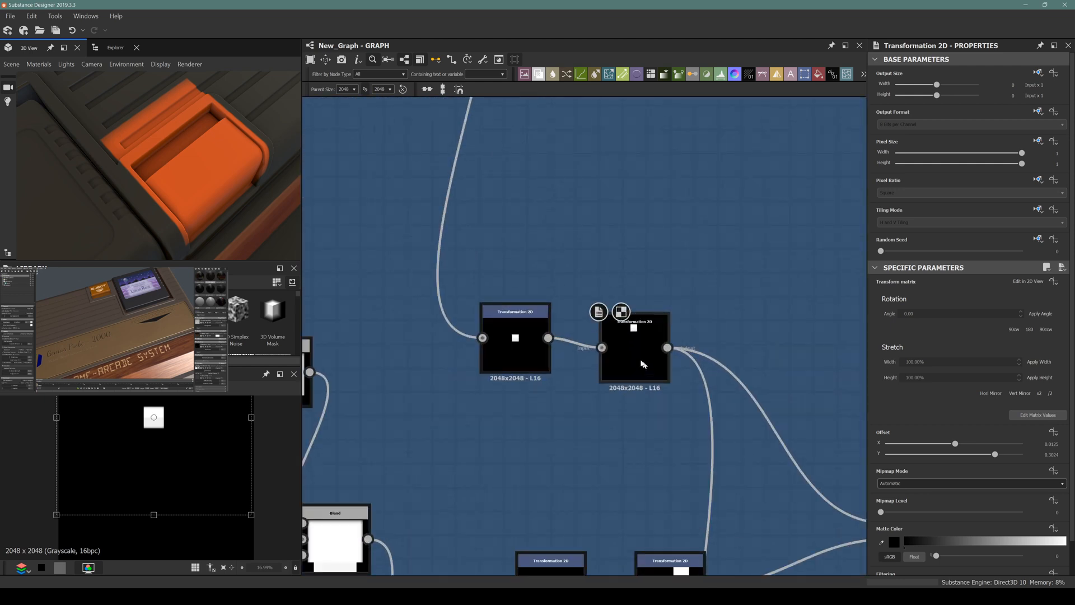
{"action": "left_click_drag", "start_coordinate": [505, 261], "coordinate": [626, 331]}
{"action": "scroll", "coordinate": [626, 330], "scroll_direction": "down", "scroll_amount": 6}
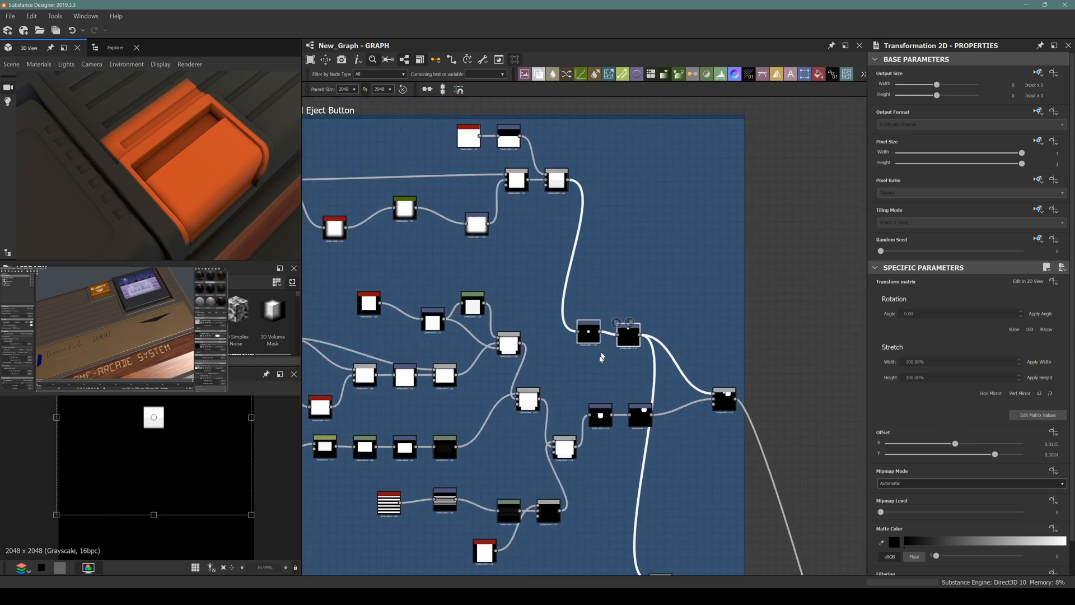
{"action": "scroll", "coordinate": [611, 341], "scroll_direction": "up", "scroll_amount": 1}
{"action": "middle_click_drag", "start_coordinate": [555, 358], "coordinate": [566, 329]}
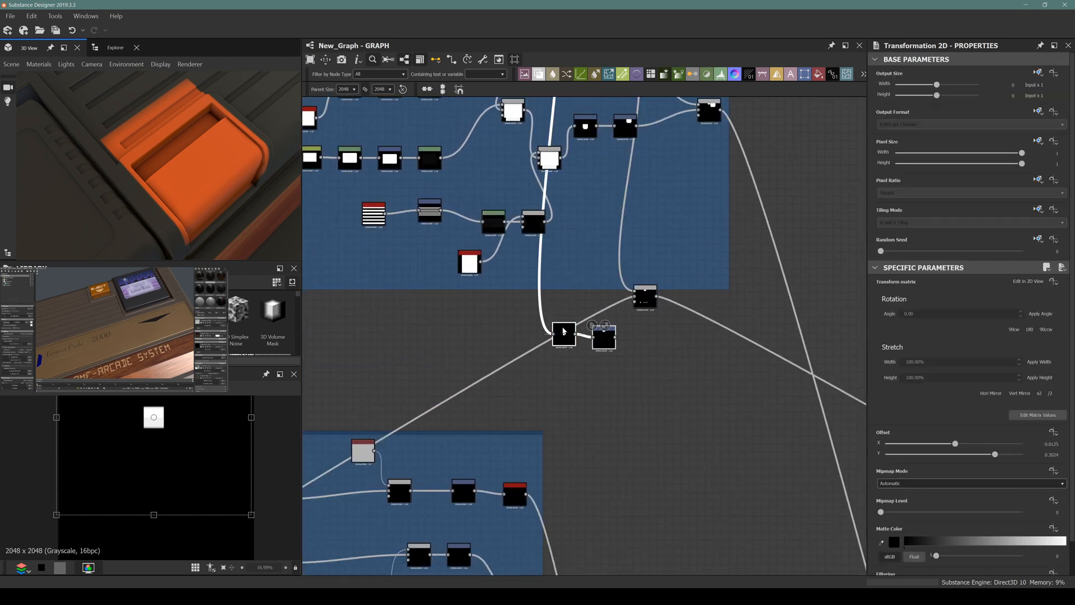
{"action": "left_click_drag", "start_coordinate": [564, 332], "coordinate": [706, 236]}
Step: Add a Shape node below the Cartridge and Eject Button frame and connect it to the duplicated Transformation 2D pair's input
{"action": "scroll", "coordinate": [548, 324], "scroll_direction": "up", "scroll_amount": 3}
{"action": "middle_click_drag", "start_coordinate": [431, 308], "coordinate": [581, 311]}
{"action": "key", "text": "space"}
{"action": "type", "text": "shape"}
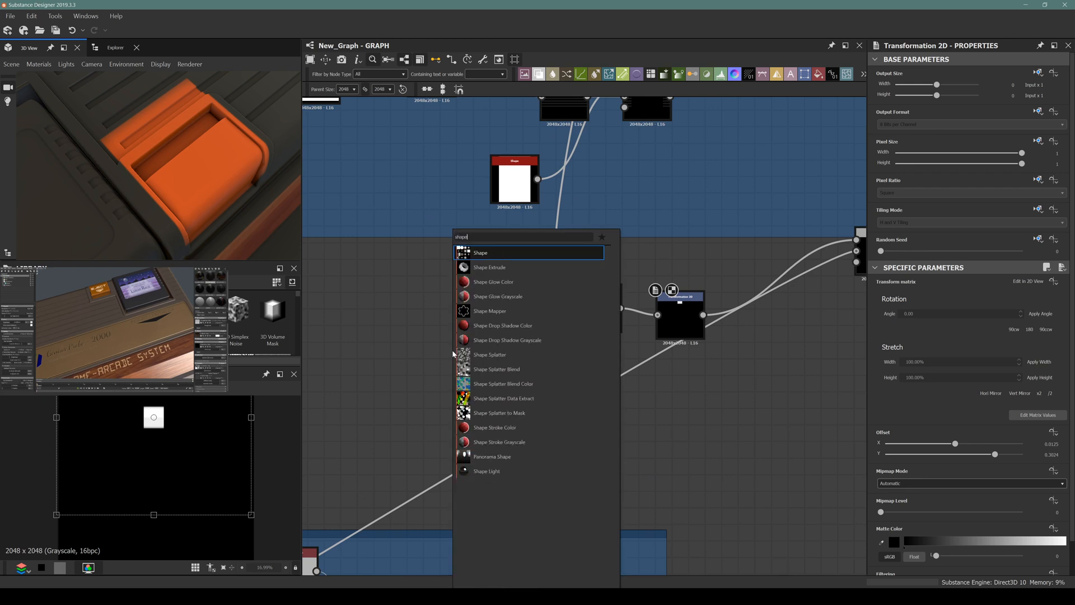
{"action": "key", "text": "Return"}
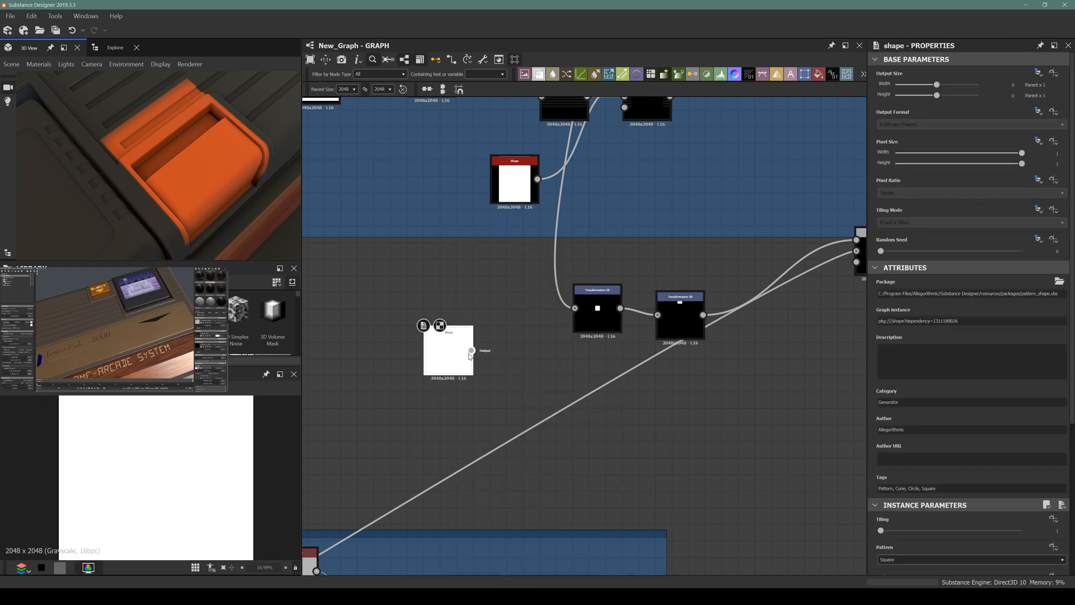
{"action": "left_click_drag", "start_coordinate": [471, 350], "coordinate": [575, 308]}
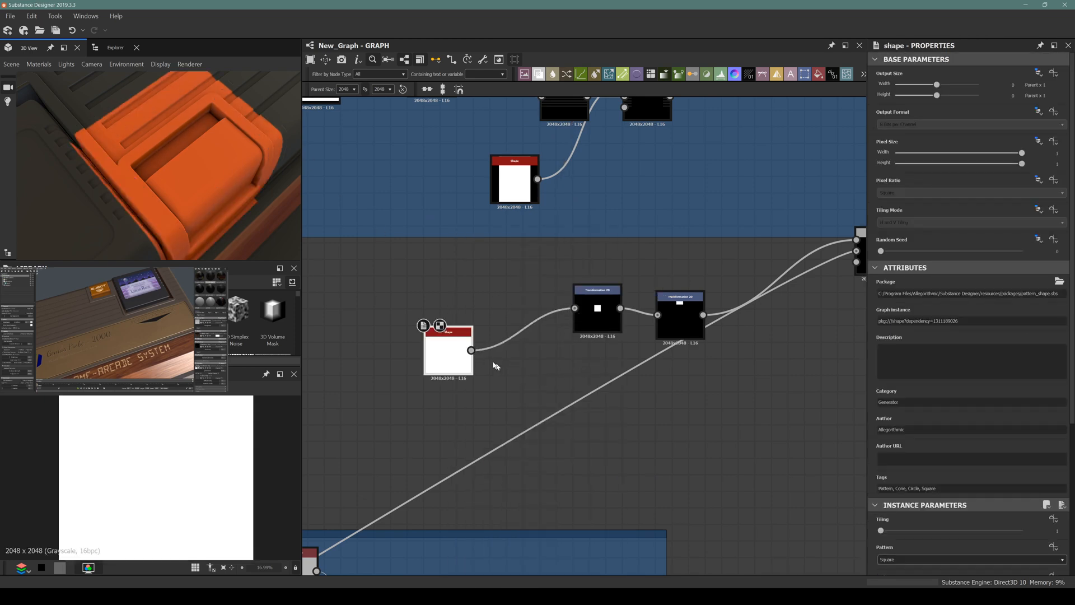
Step: Set the new Shape's Scale to 0.64 and move the node farther away from the Transformation 2D pair
{"action": "scroll", "coordinate": [892, 447], "scroll_direction": "down", "scroll_amount": 3}
{"action": "left_click_drag", "start_coordinate": [996, 417], "coordinate": [972, 417]}
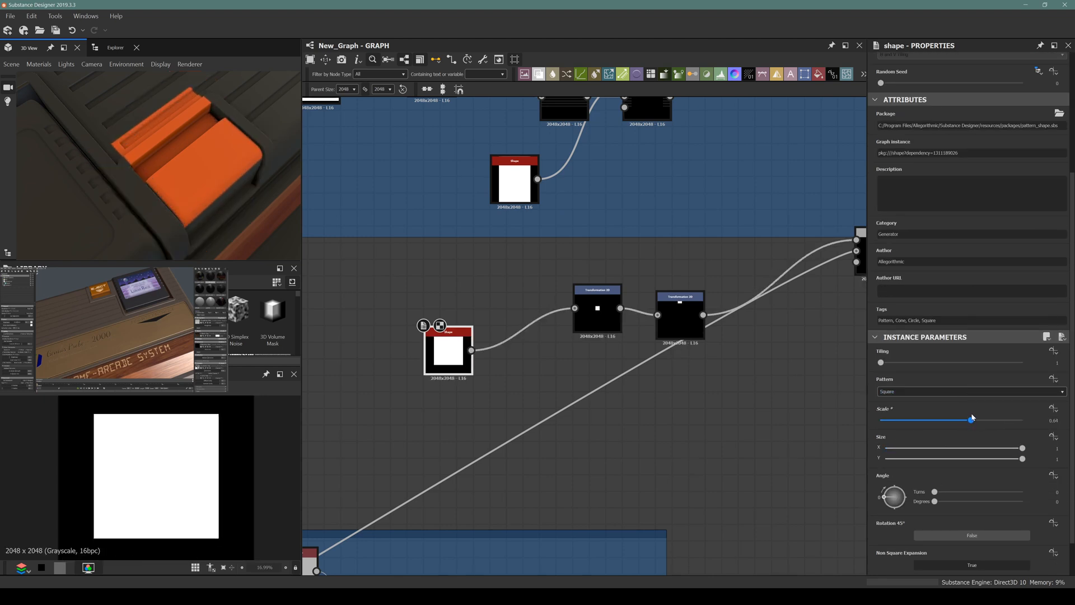
{"action": "mouse_move", "coordinate": [240, 211]}
{"action": "left_mouse_down"}
{"action": "mouse_move", "coordinate": [187, 184]}
{"action": "mouse_move", "coordinate": [163, 154]}
{"action": "mouse_move", "coordinate": [243, 216]}
{"action": "left_mouse_up"}
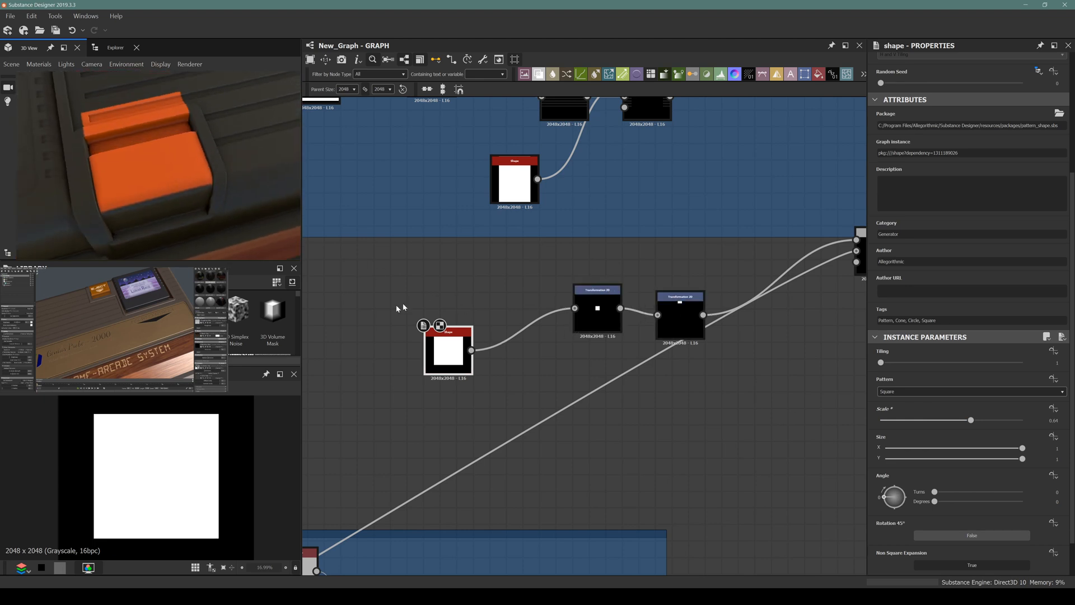
{"action": "left_click_drag", "start_coordinate": [448, 350], "coordinate": [382, 342]}
Step: Shift the eject button mask with the second Transformation 2D to a Y offset of about 0.3102
{"action": "left_click", "coordinate": [680, 316]}
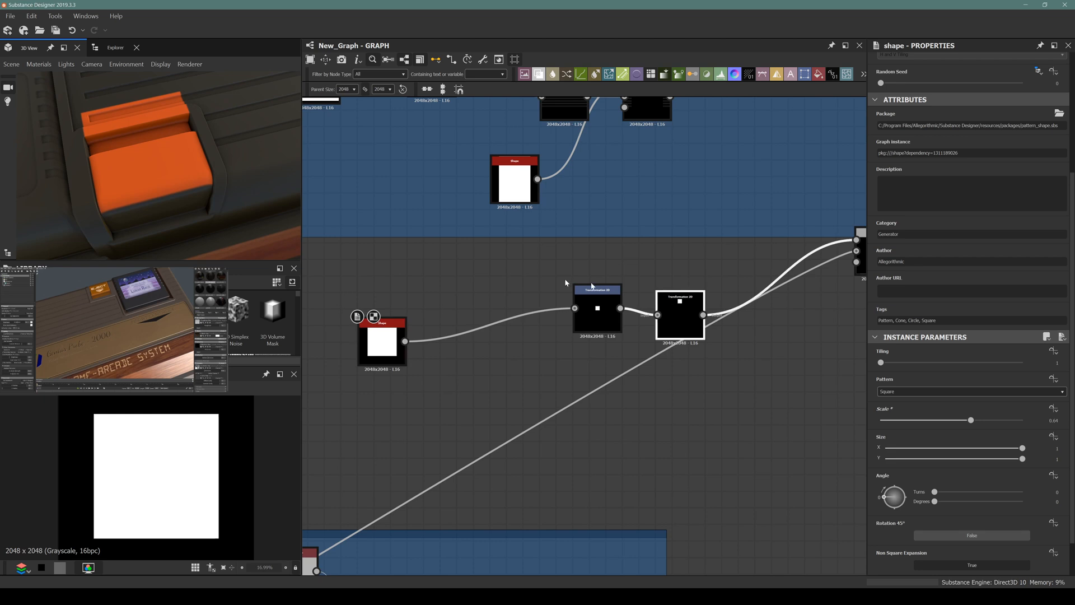
{"action": "left_click_drag", "start_coordinate": [174, 488], "coordinate": [174, 488]}
{"action": "key", "text": "Down"}
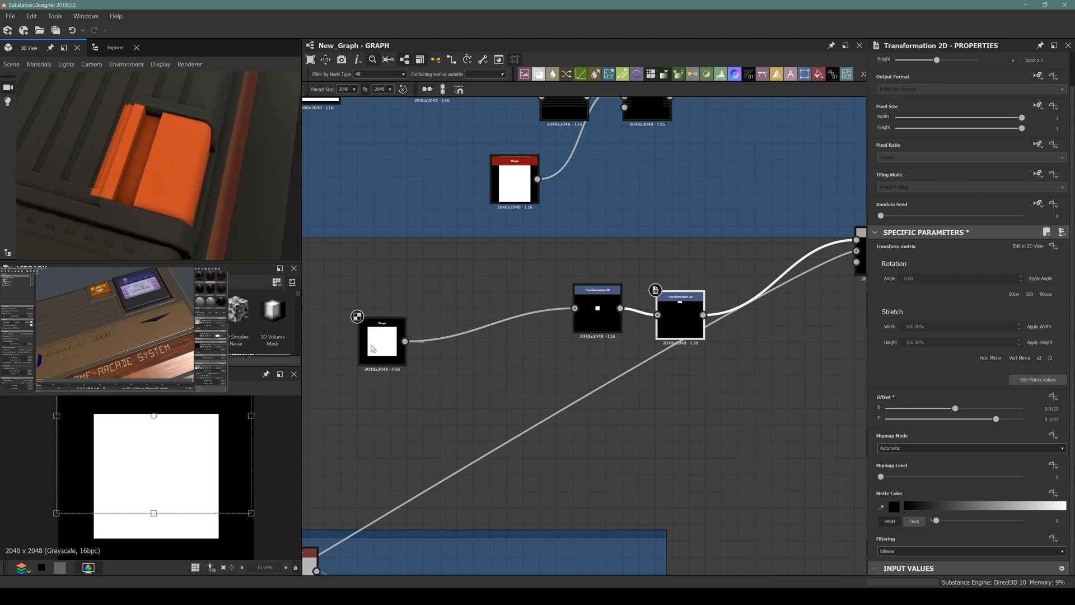
Step: Reduce the Shape's Y size to 0.81 and shift the second Transformation 2D to a Y offset of about 0.3219
{"action": "scroll", "coordinate": [373, 348], "scroll_direction": "up", "scroll_amount": 3}
{"action": "left_click", "coordinate": [373, 347]}
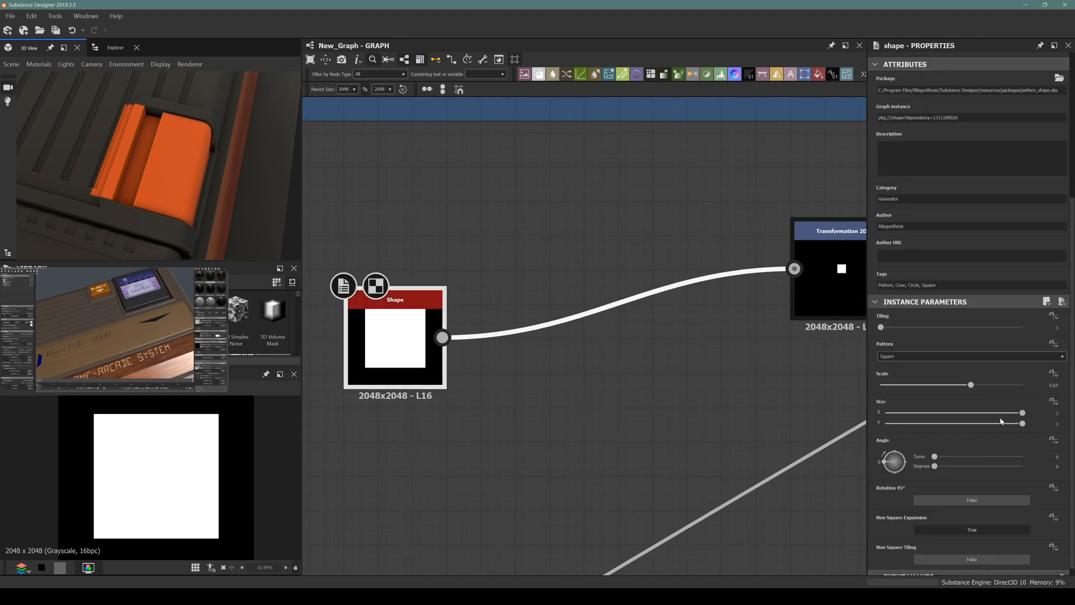
{"action": "left_click_drag", "start_coordinate": [1001, 421], "coordinate": [997, 425]}
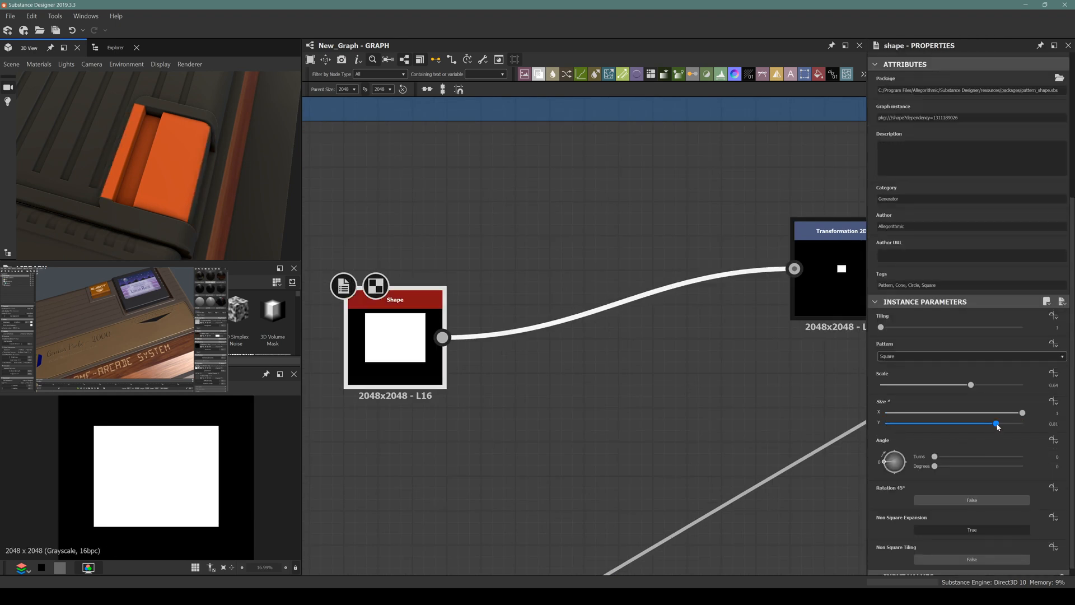
{"action": "middle_click_drag", "start_coordinate": [782, 273], "coordinate": [655, 283]}
{"action": "left_click", "coordinate": [836, 297]}
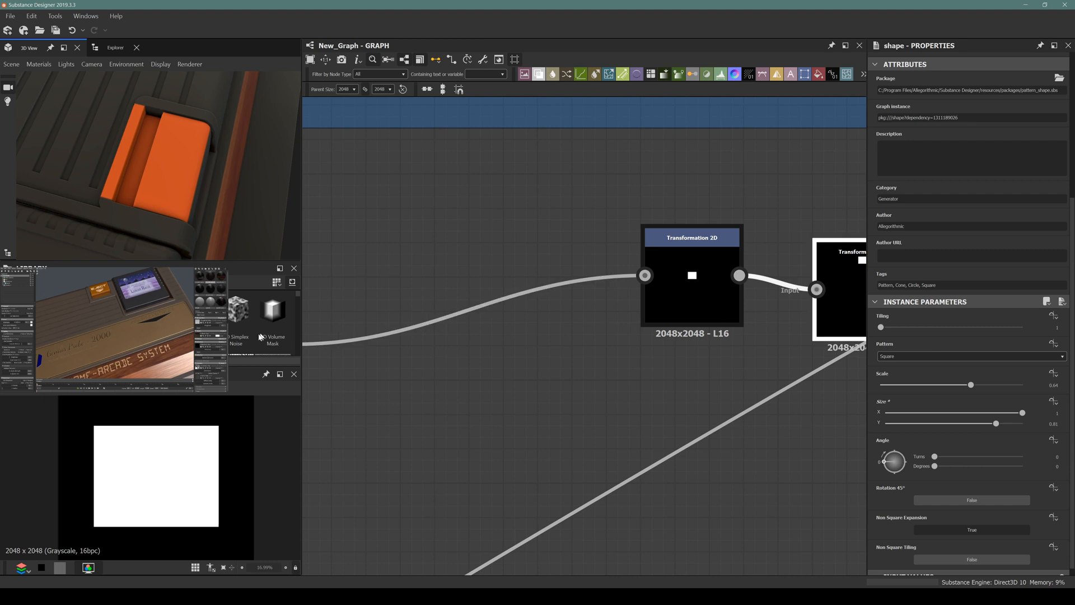
{"action": "left_click_drag", "start_coordinate": [171, 470], "coordinate": [171, 468]}
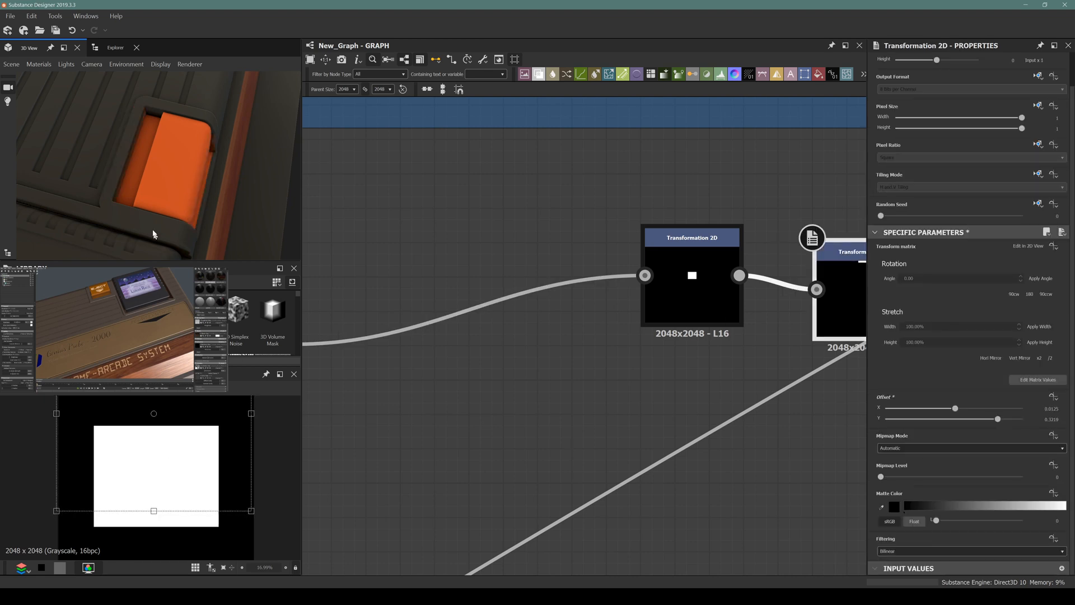
Step: Check the orange eject button up close and set the Shape's Y size to 0.75, adjusting it to 0.78
{"action": "scroll", "coordinate": [146, 174], "scroll_direction": "up", "scroll_amount": 3}
{"action": "left_click_drag", "start_coordinate": [147, 174], "coordinate": [108, 167]}
{"action": "scroll", "coordinate": [566, 315], "scroll_direction": "down", "scroll_amount": 3}
{"action": "middle_click_drag", "start_coordinate": [471, 339], "coordinate": [529, 348]}
{"action": "left_click", "coordinate": [434, 342]}
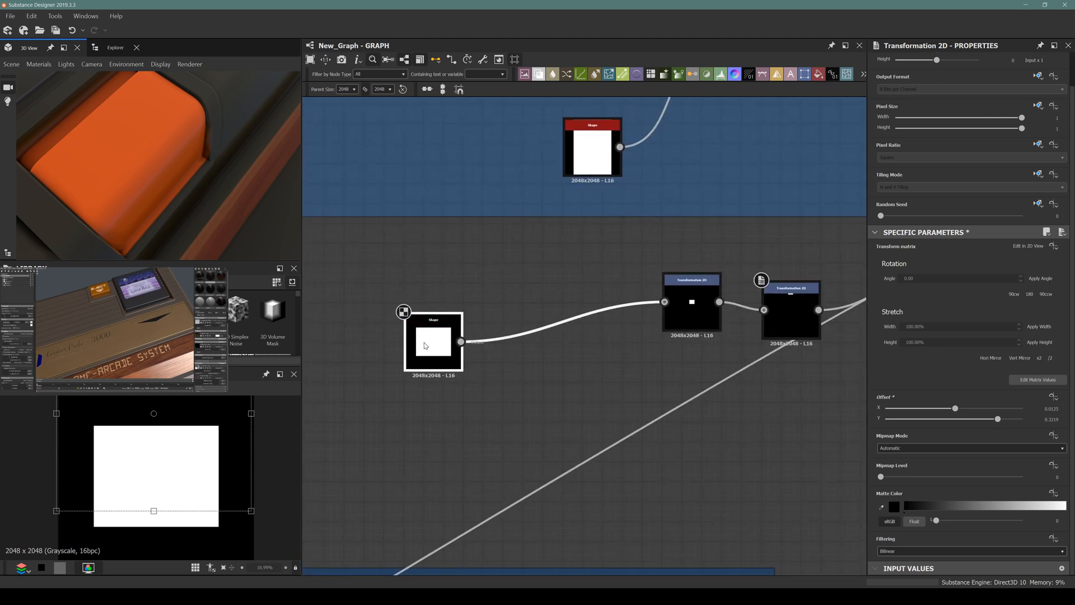
{"action": "scroll", "coordinate": [1024, 469], "scroll_direction": "down", "scroll_amount": 3}
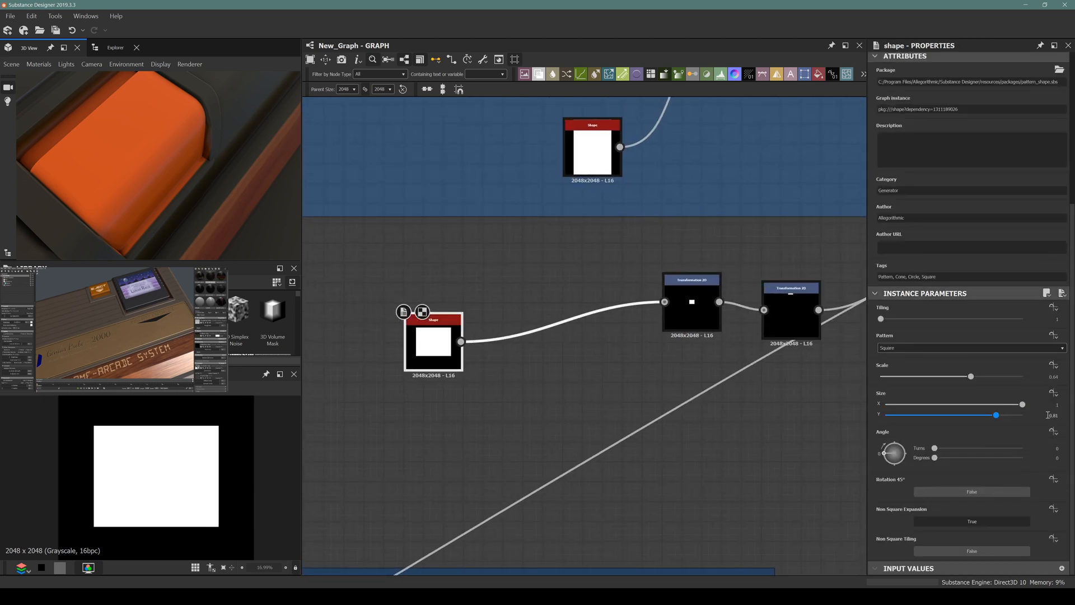
{"action": "left_click", "coordinate": [1050, 415]}
{"action": "type", "text": "0.75"}
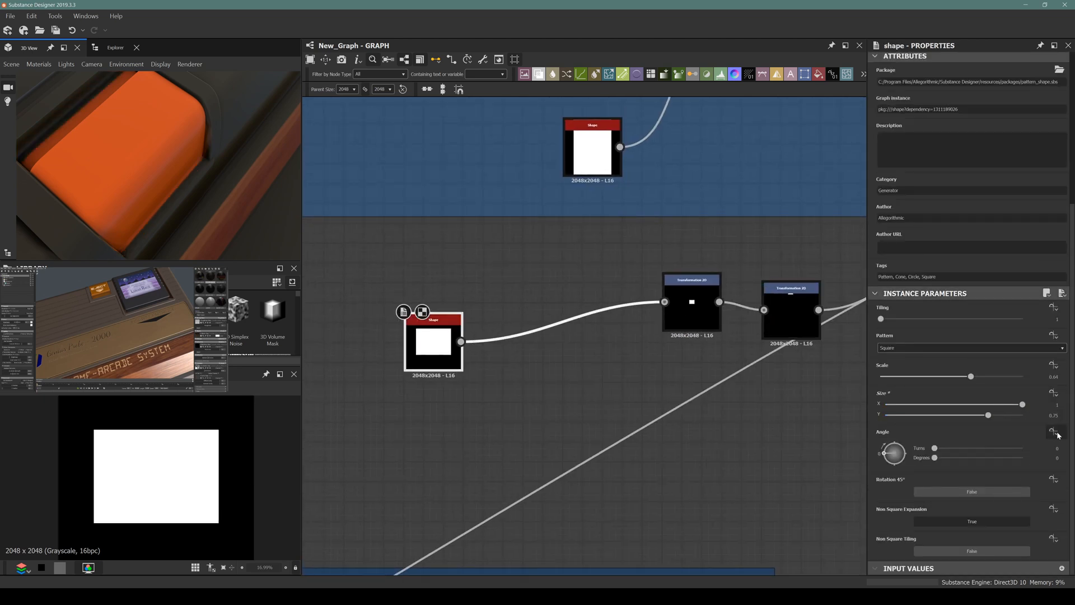
{"action": "key", "text": "Return"}
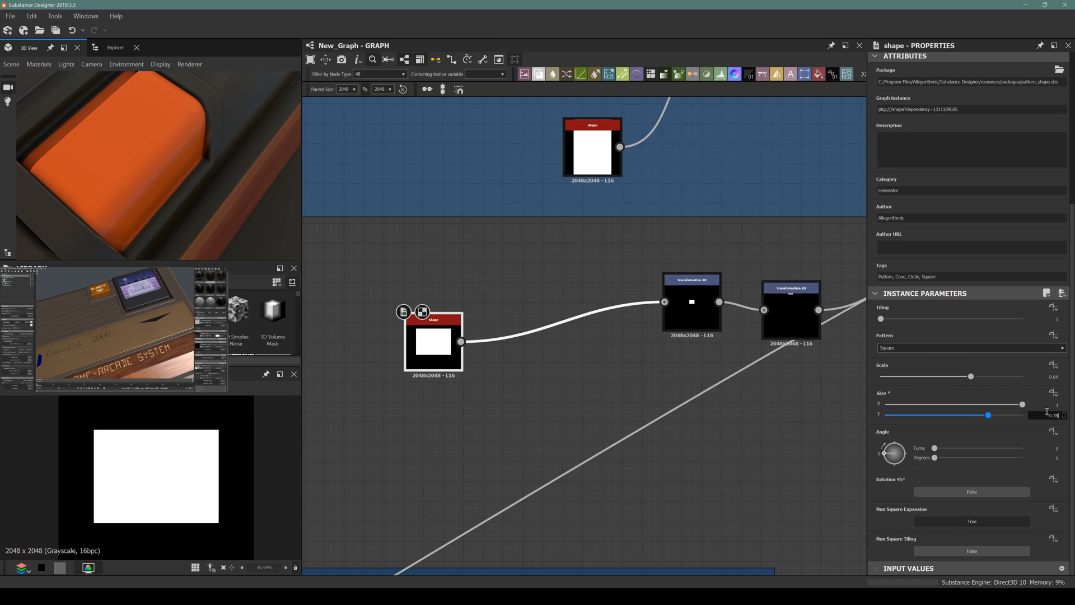
{"action": "key", "text": "Return"}
Step: Nudge the second Transformation 2D's Y offset to about 0.3204 to align the mask with the eject button
{"action": "left_click", "coordinate": [809, 313]}
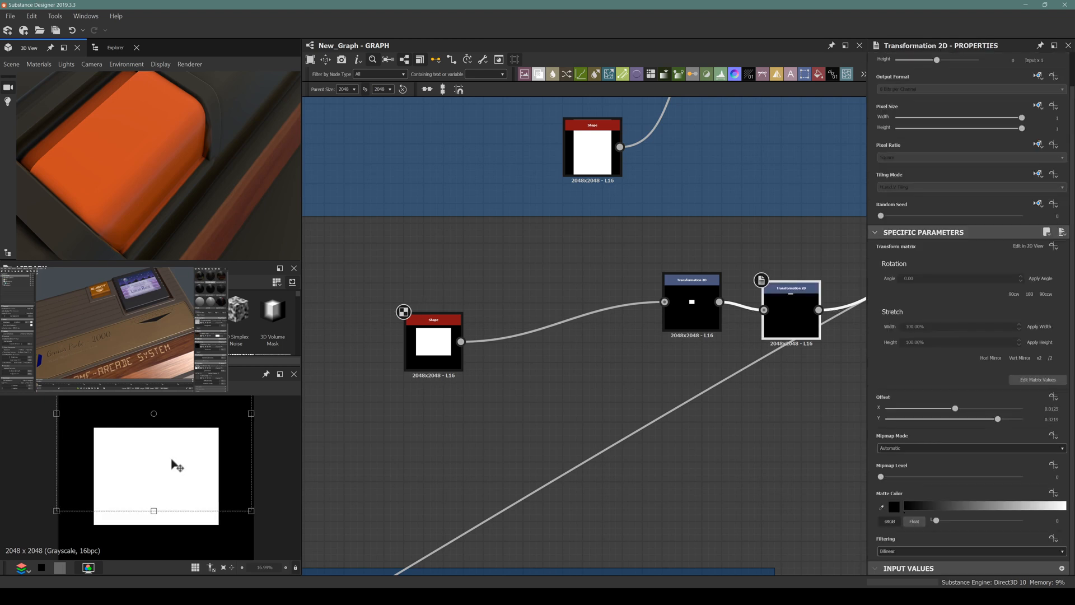
{"action": "left_click_drag", "start_coordinate": [177, 466], "coordinate": [177, 465]}
{"action": "key", "text": "Down"}
{"action": "key", "text": "Down"}
{"action": "key", "text": "Up"}
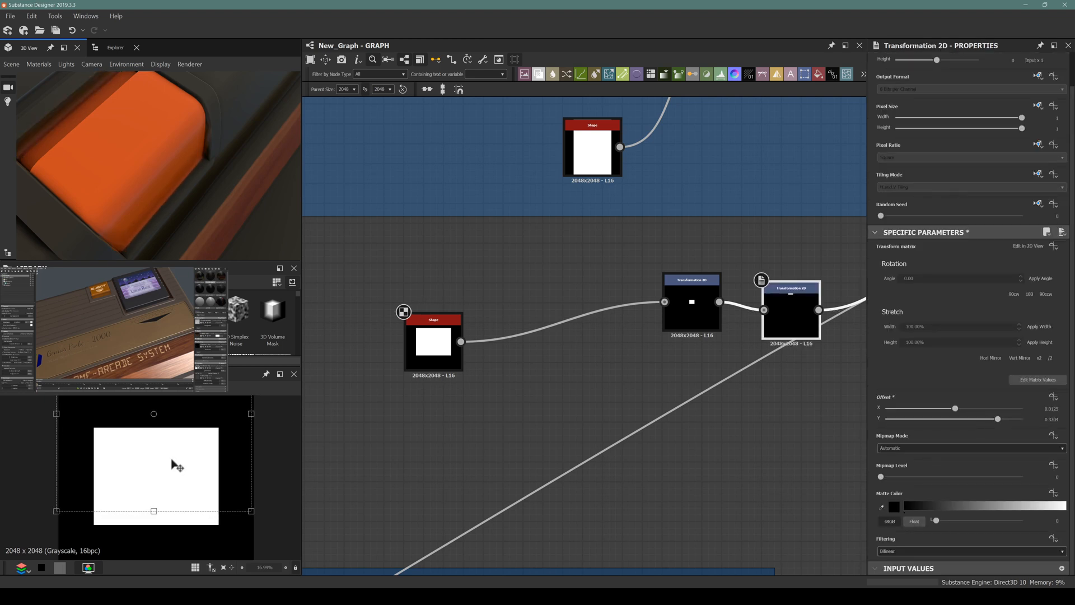
{"action": "key", "text": "Up"}
{"action": "key", "text": "Down"}
Step: Set the Shape's Y size to 0.77 and check the eject button's orange edges in the 3D view
{"action": "left_click", "coordinate": [409, 317]}
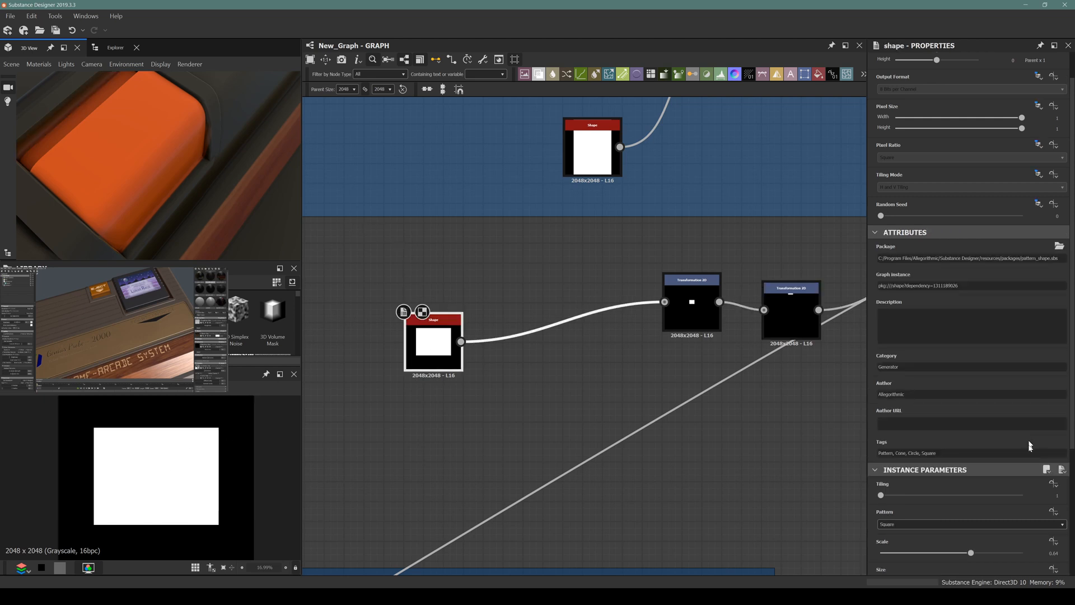
{"action": "key", "text": "BackSpace"}
{"action": "type", "text": "7"}
{"action": "key", "text": "Return"}
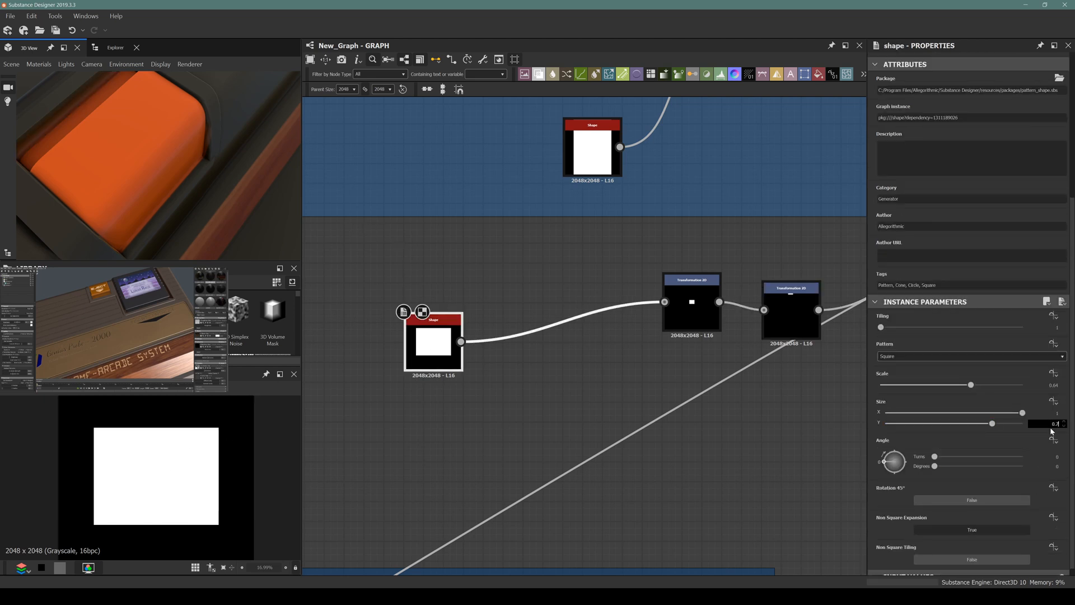
{"action": "scroll", "coordinate": [240, 168], "scroll_direction": "down", "scroll_amount": 3}
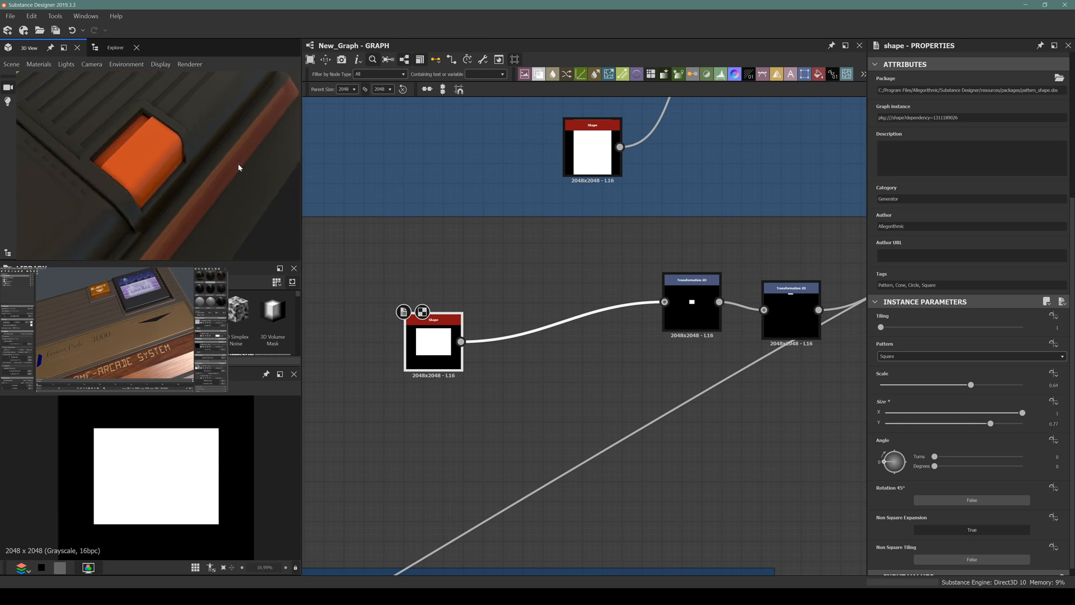
{"action": "left_click_drag", "start_coordinate": [240, 168], "coordinate": [280, 219]}
{"action": "scroll", "coordinate": [545, 280], "scroll_direction": "down", "scroll_amount": 1}
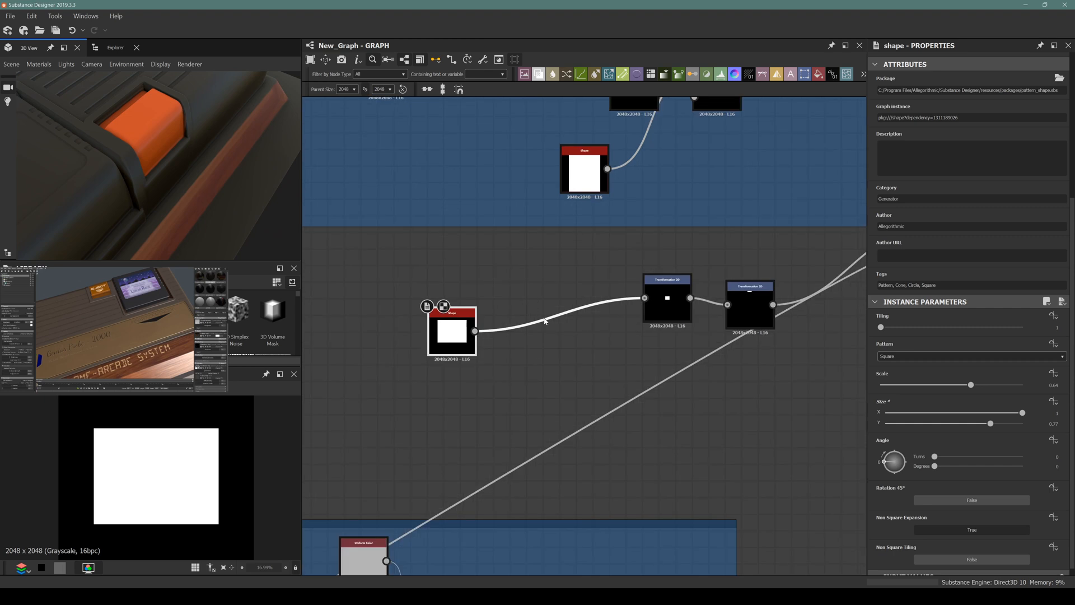
Step: Move the new Shape and its Transformation 2D pair away from the Max (Lighten) Blend, close beneath the Cartridge and Eject Button frame
{"action": "middle_click_drag", "start_coordinate": [544, 317], "coordinate": [450, 355]}
{"action": "scroll", "coordinate": [588, 308], "scroll_direction": "down", "scroll_amount": 2}
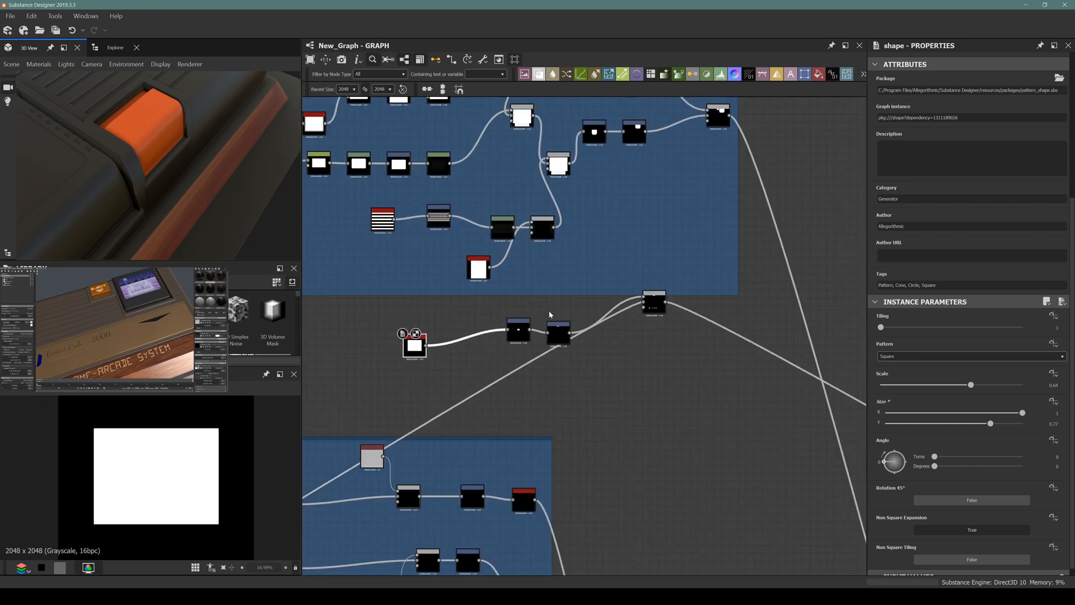
{"action": "left_click_drag", "start_coordinate": [385, 311], "coordinate": [672, 353]}
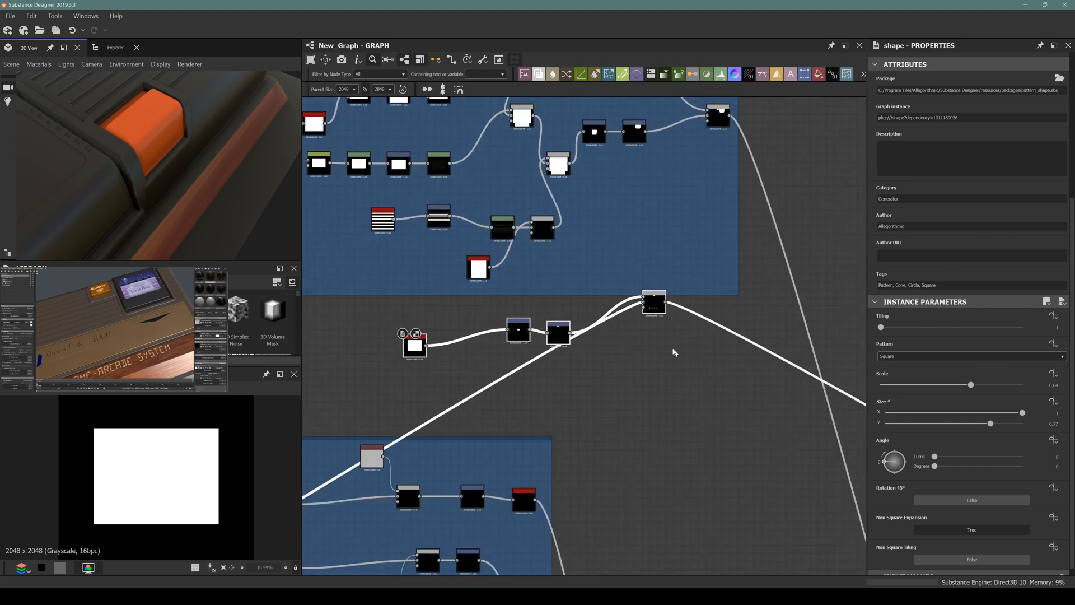
{"action": "scroll", "coordinate": [671, 353], "scroll_direction": "up", "scroll_amount": 1}
{"action": "left_click_drag", "start_coordinate": [324, 297], "coordinate": [648, 343]}
{"action": "scroll", "coordinate": [643, 343], "scroll_direction": "down", "scroll_amount": 2}
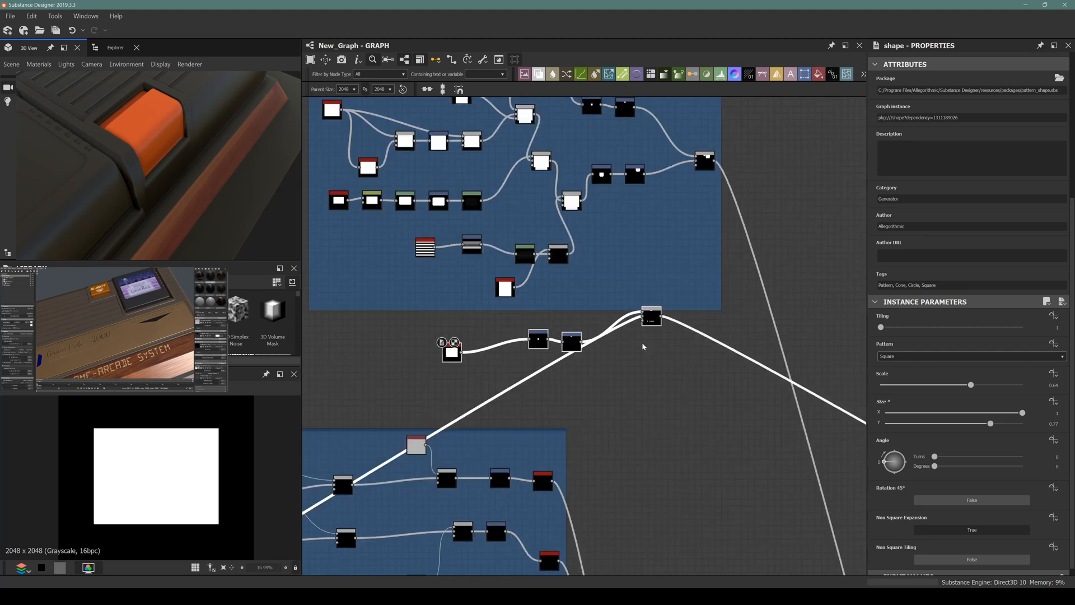
{"action": "scroll", "coordinate": [648, 327], "scroll_direction": "down", "scroll_amount": 2}
{"action": "scroll", "coordinate": [686, 371], "scroll_direction": "up", "scroll_amount": 2}
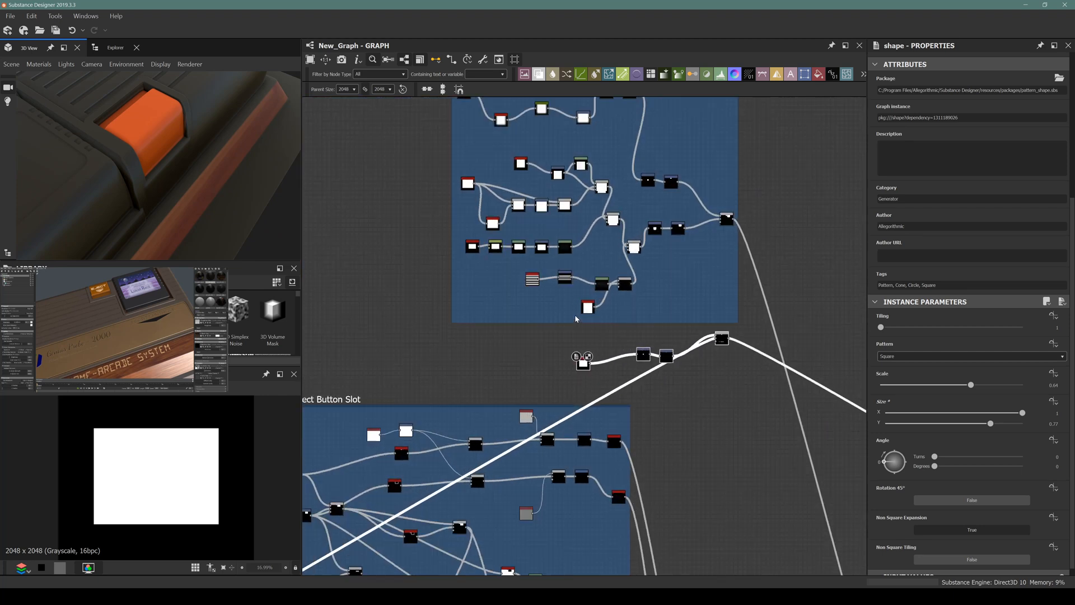
{"action": "left_click_drag", "start_coordinate": [677, 363], "coordinate": [556, 322]}
{"action": "left_click", "coordinate": [430, 292]}
Step: Extend the Cartridge and Eject Button frame downward to enclose the new Shape, its Transformation 2D pair and the Max (Lighten) Blend
{"action": "scroll", "coordinate": [435, 284], "scroll_direction": "down", "scroll_amount": 2}
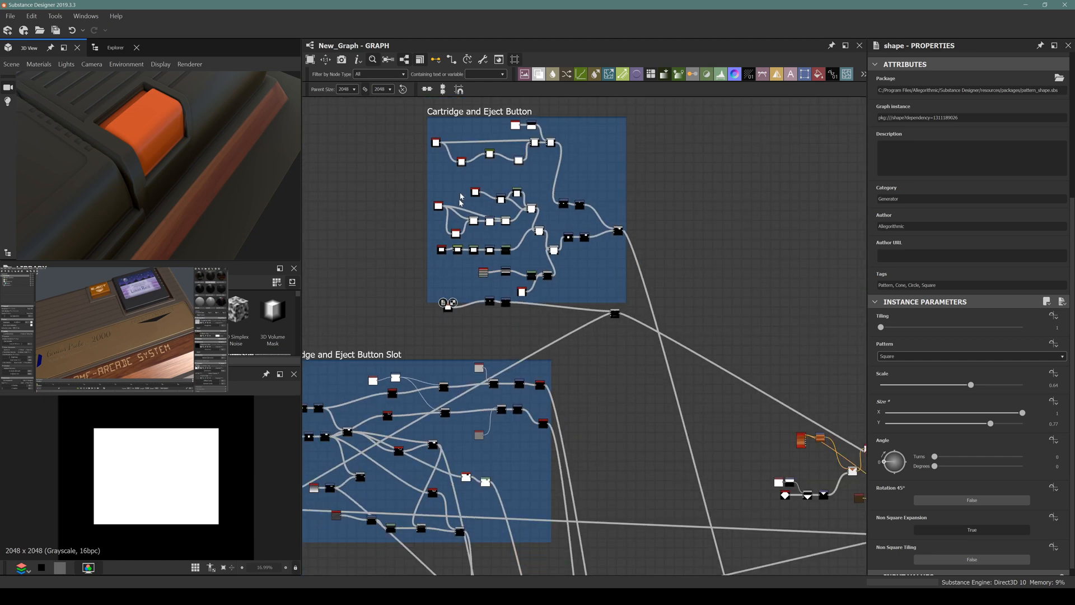
{"action": "left_click", "coordinate": [455, 107]}
{"action": "scroll", "coordinate": [507, 346], "scroll_direction": "up", "scroll_amount": 3}
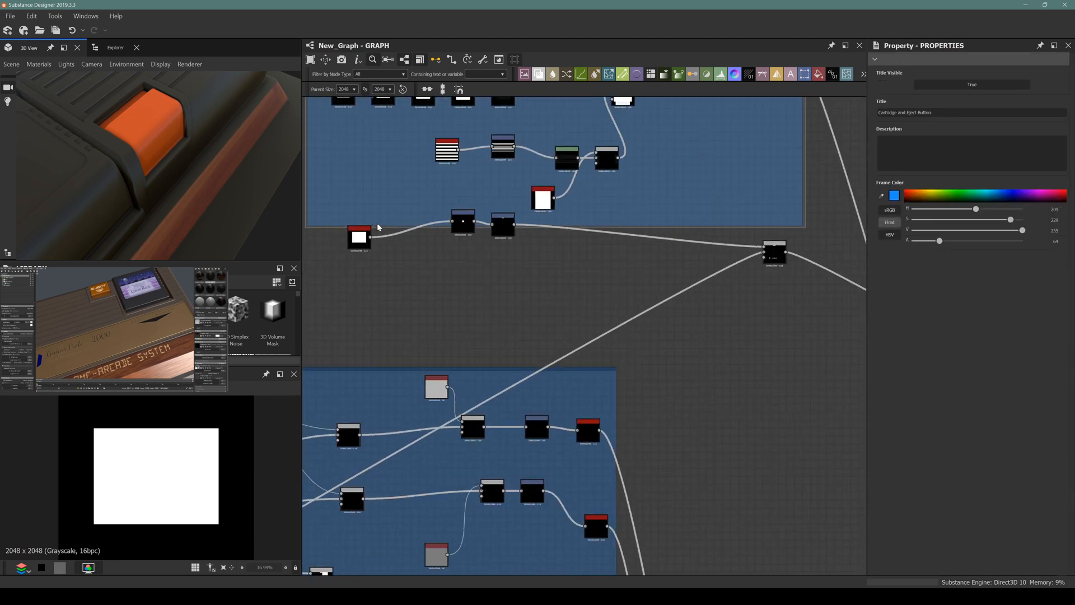
{"action": "left_click_drag", "start_coordinate": [387, 224], "coordinate": [414, 274]}
{"action": "middle_click_drag", "start_coordinate": [749, 251], "coordinate": [658, 291]}
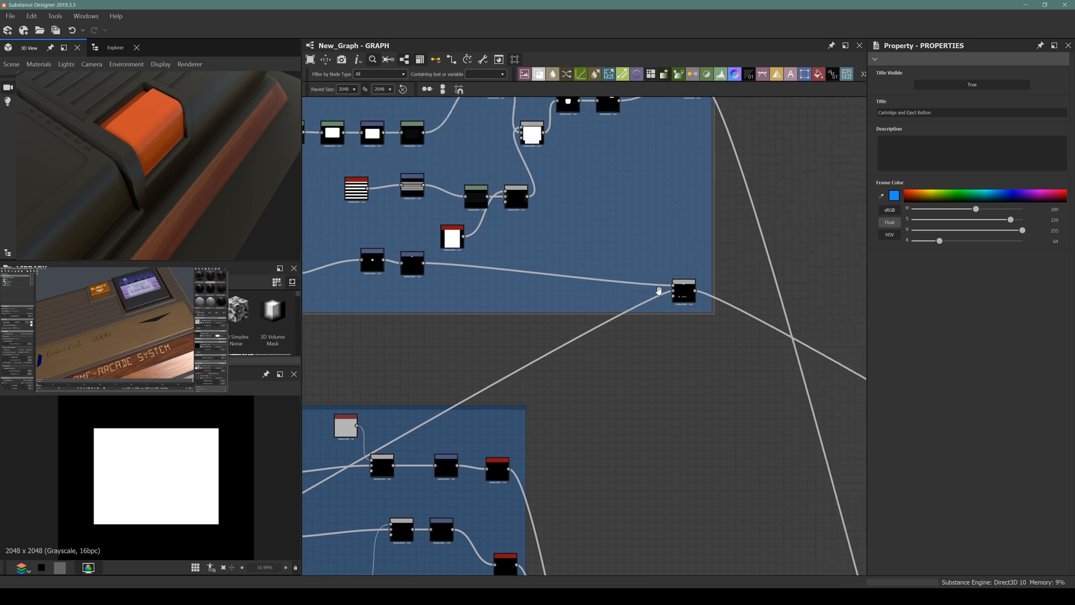
{"action": "left_click_drag", "start_coordinate": [695, 304], "coordinate": [532, 280]}
Step: Add a Blend node after the orange eject button Blend in the base colour chain
{"action": "scroll", "coordinate": [532, 280], "scroll_direction": "down", "scroll_amount": 4}
{"action": "scroll", "coordinate": [722, 291], "scroll_direction": "up", "scroll_amount": 5}
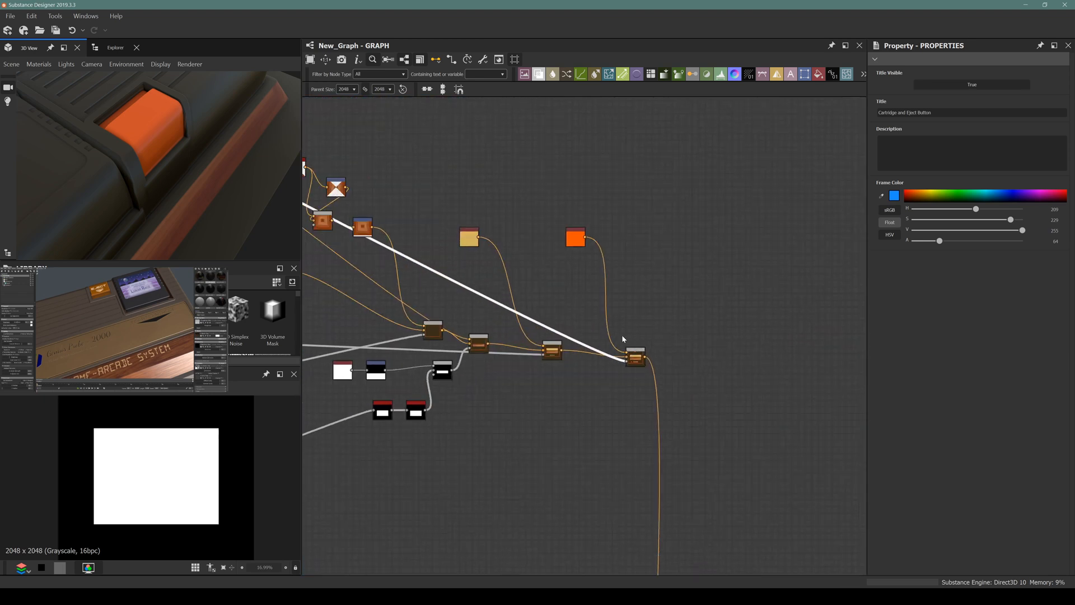
{"action": "left_click_drag", "start_coordinate": [200, 179], "coordinate": [97, 157]}
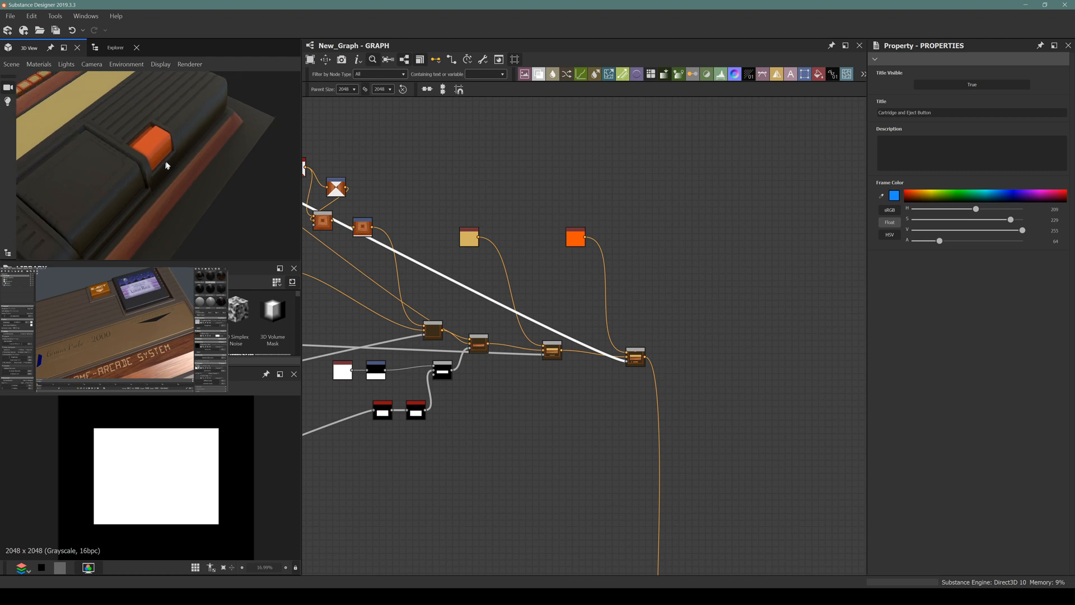
{"action": "left_click_drag", "start_coordinate": [168, 166], "coordinate": [219, 167]}
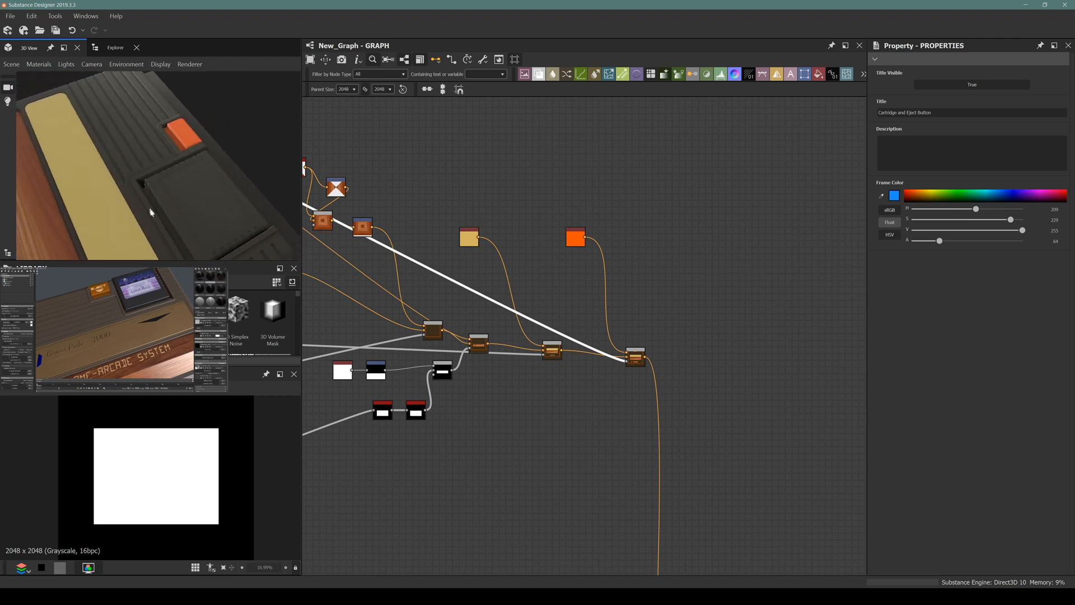
{"action": "left_click_drag", "start_coordinate": [150, 211], "coordinate": [154, 174]}
{"action": "middle_click_drag", "start_coordinate": [647, 346], "coordinate": [664, 380]}
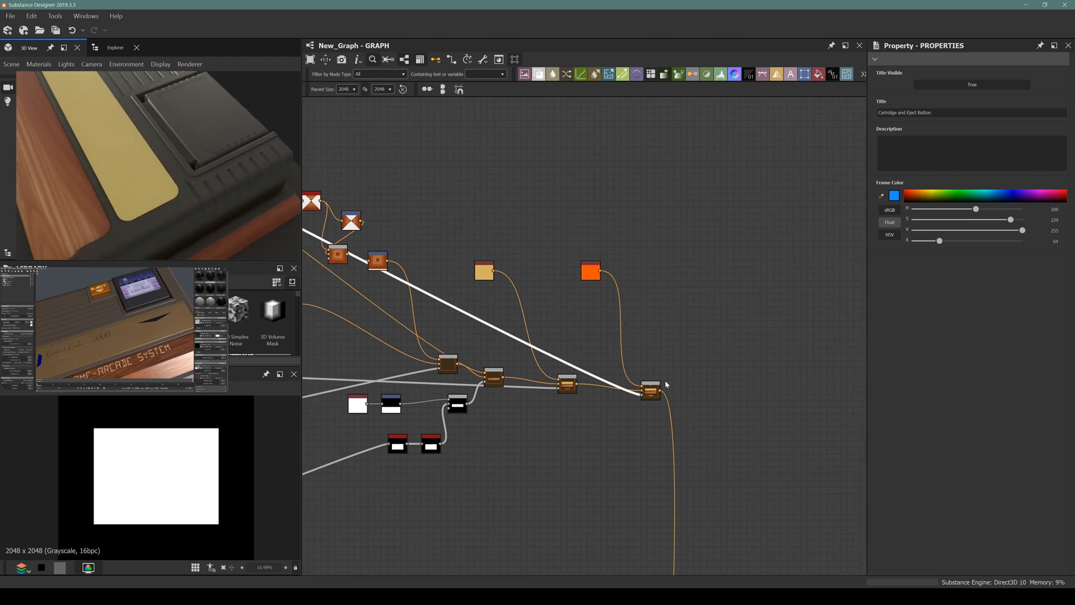
{"action": "left_click", "coordinate": [652, 389]}
{"action": "key", "text": "space"}
{"action": "type", "text": "blen"}
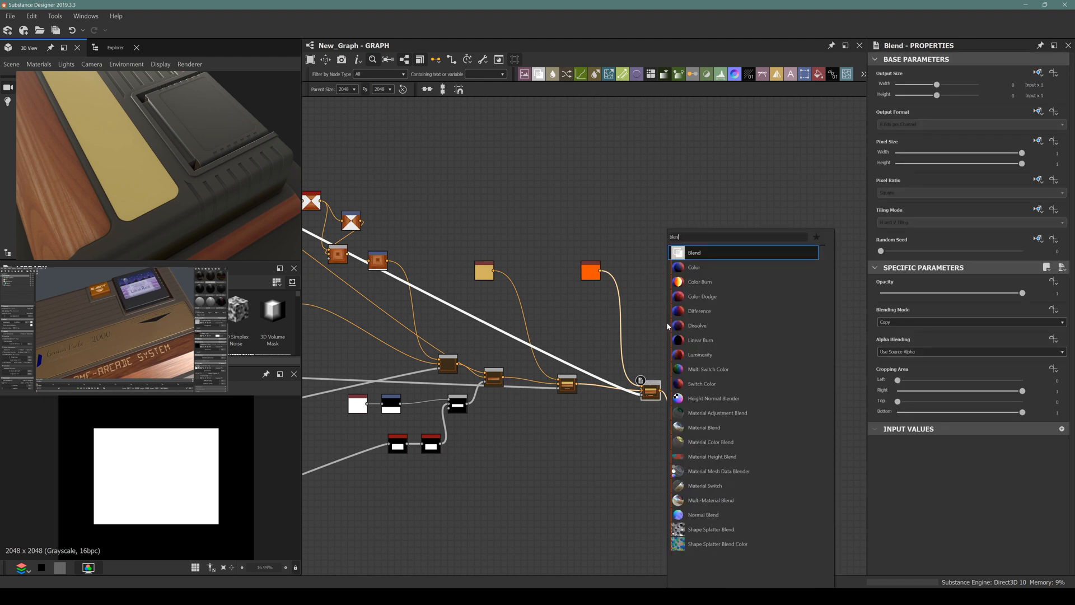
{"action": "key", "text": "Return"}
{"action": "left_click_drag", "start_coordinate": [683, 392], "coordinate": [743, 386]}
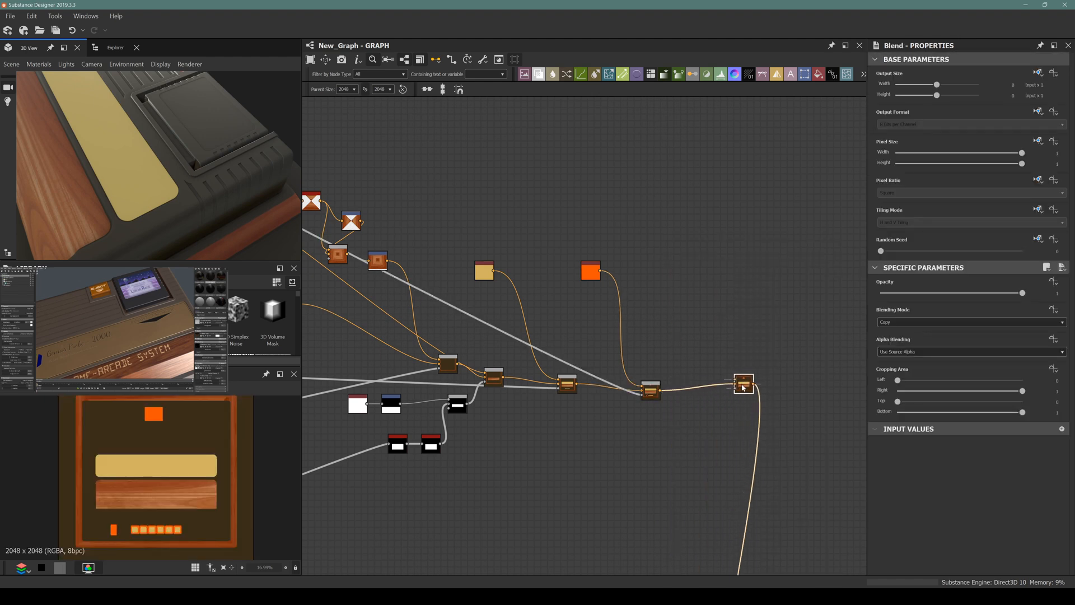
Step: Duplicate the orange Uniform Color, connect the copy as the new Blend's foreground, and set its colour value (V) to 0
{"action": "left_click", "coordinate": [594, 277]}
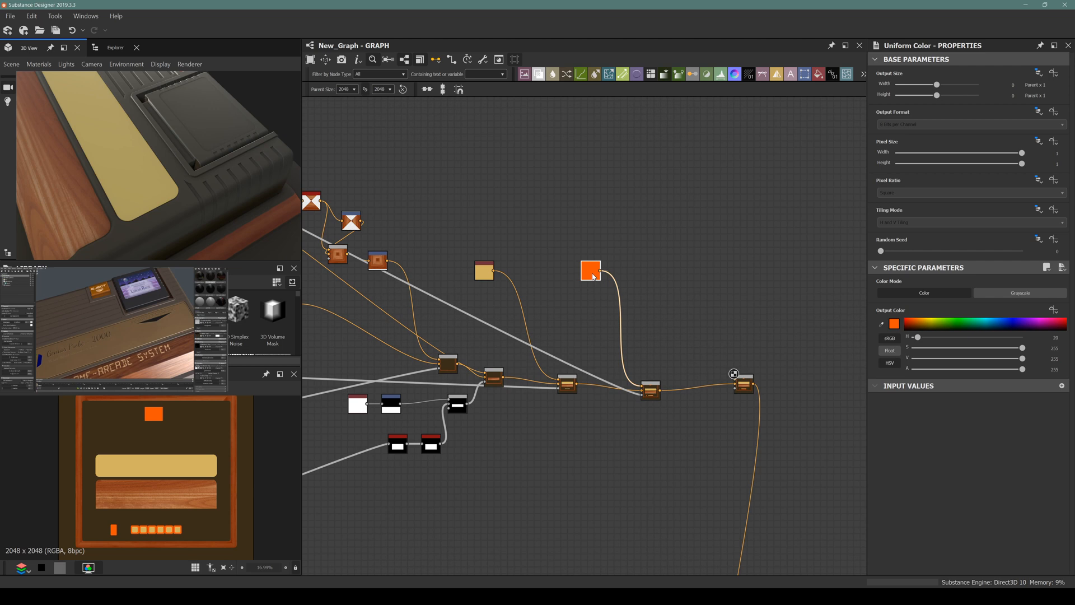
{"action": "key", "text": "ctrl+d"}
{"action": "left_click_drag", "start_coordinate": [587, 337], "coordinate": [736, 384]}
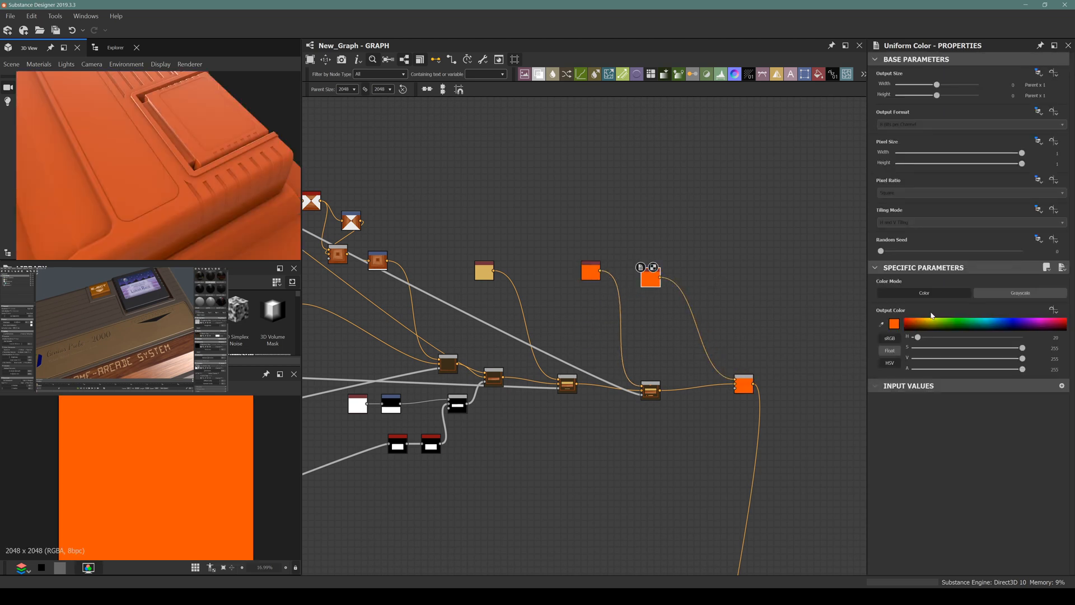
{"action": "left_click_drag", "start_coordinate": [925, 361], "coordinate": [858, 365]}
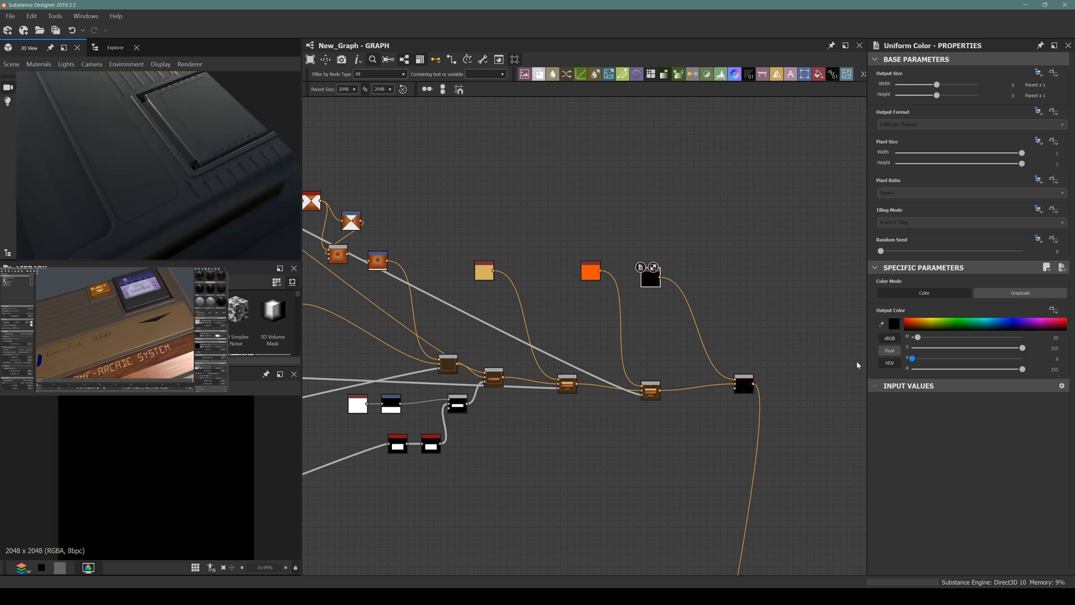
Step: Connect the cartridge's second Transformation 2D to the new Blend's opacity input as the mask for the black colour
{"action": "scroll", "coordinate": [594, 252], "scroll_direction": "down", "scroll_amount": 2}
{"action": "middle_click_drag", "start_coordinate": [656, 315], "coordinate": [645, 340]}
{"action": "scroll", "coordinate": [602, 317], "scroll_direction": "down", "scroll_amount": 5}
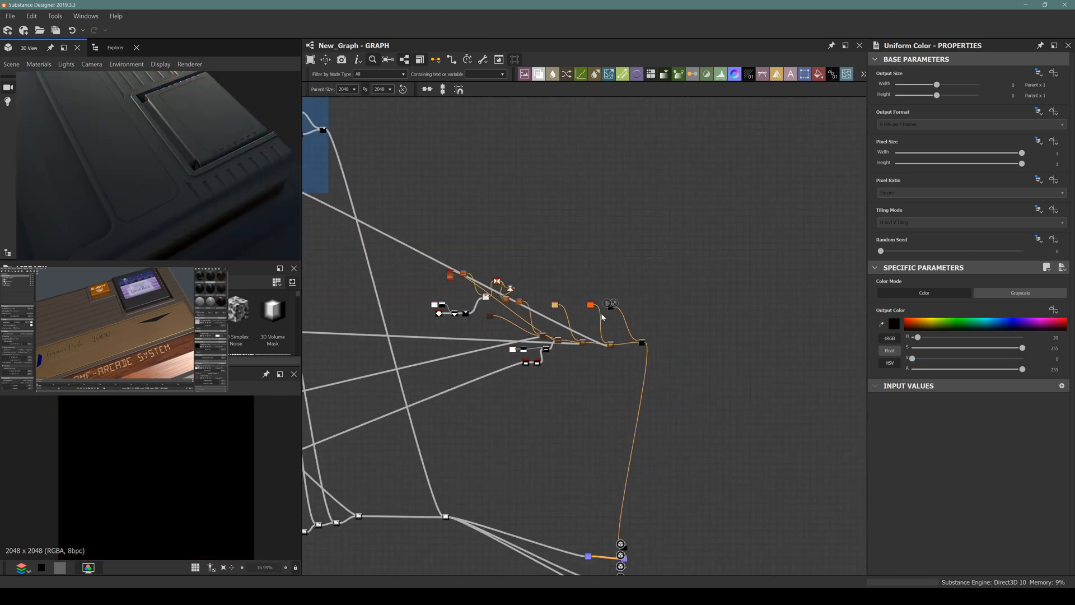
{"action": "middle_click_drag", "start_coordinate": [415, 224], "coordinate": [637, 351]}
{"action": "scroll", "coordinate": [554, 296], "scroll_direction": "up", "scroll_amount": 4}
{"action": "scroll", "coordinate": [549, 268], "scroll_direction": "up", "scroll_amount": 10}
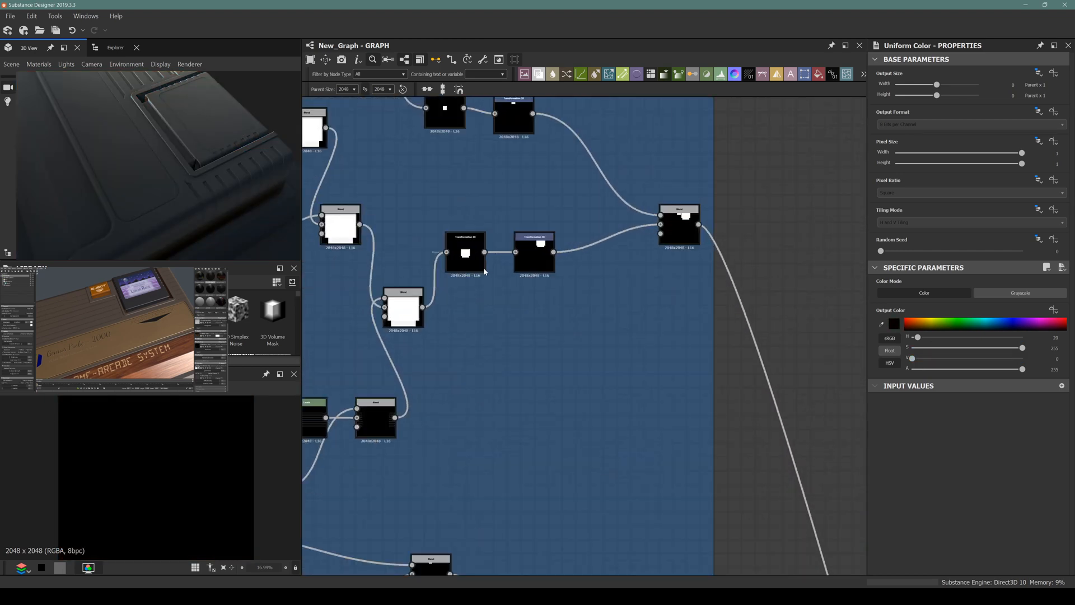
{"action": "scroll", "coordinate": [544, 259], "scroll_direction": "down", "scroll_amount": 5}
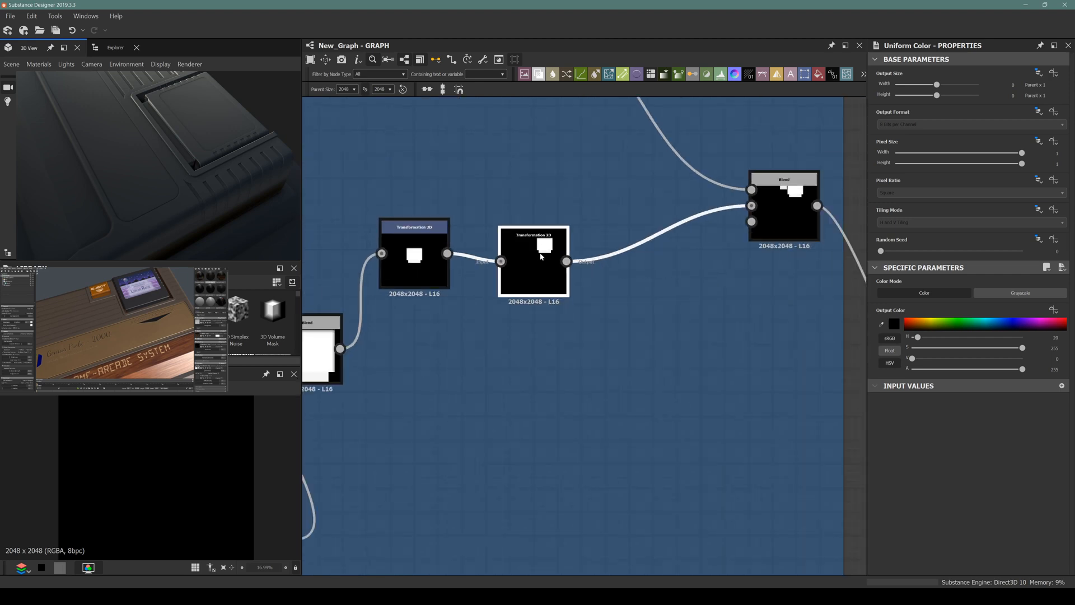
{"action": "scroll", "coordinate": [575, 271], "scroll_direction": "down", "scroll_amount": 1}
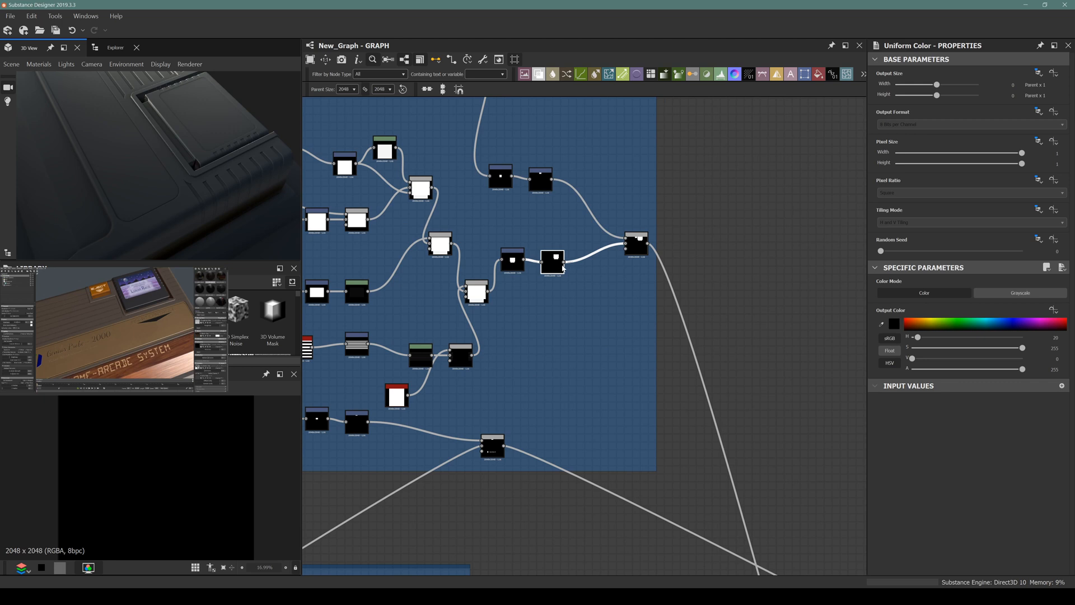
{"action": "scroll", "coordinate": [644, 319], "scroll_direction": "down", "scroll_amount": 6}
{"action": "left_click_drag", "start_coordinate": [565, 266], "coordinate": [761, 416]}
{"action": "scroll", "coordinate": [806, 400], "scroll_direction": "up", "scroll_amount": 4}
{"action": "scroll", "coordinate": [782, 428], "scroll_direction": "up", "scroll_amount": 3}
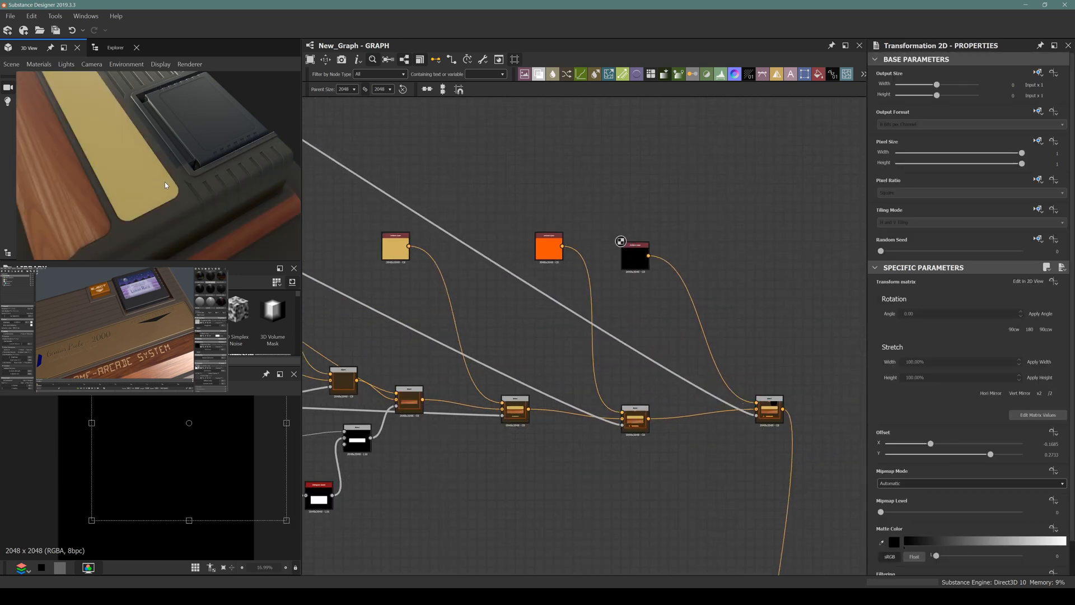
Step: Trace the mask link from the base colour chain back to its source in the Cartridge and Eject Button frame
{"action": "scroll", "coordinate": [643, 343], "scroll_direction": "down", "scroll_amount": 4}
{"action": "middle_click_drag", "start_coordinate": [449, 297], "coordinate": [671, 416]}
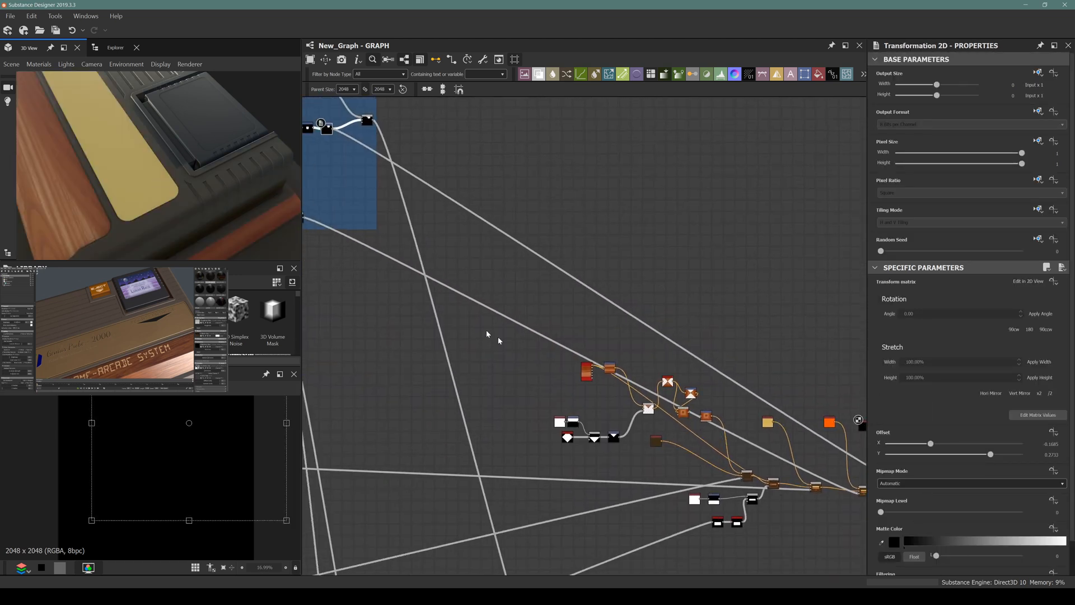
{"action": "middle_click_drag", "start_coordinate": [340, 173], "coordinate": [491, 257]}
{"action": "scroll", "coordinate": [463, 206], "scroll_direction": "up", "scroll_amount": 5}
{"action": "scroll", "coordinate": [501, 223], "scroll_direction": "up", "scroll_amount": 1}
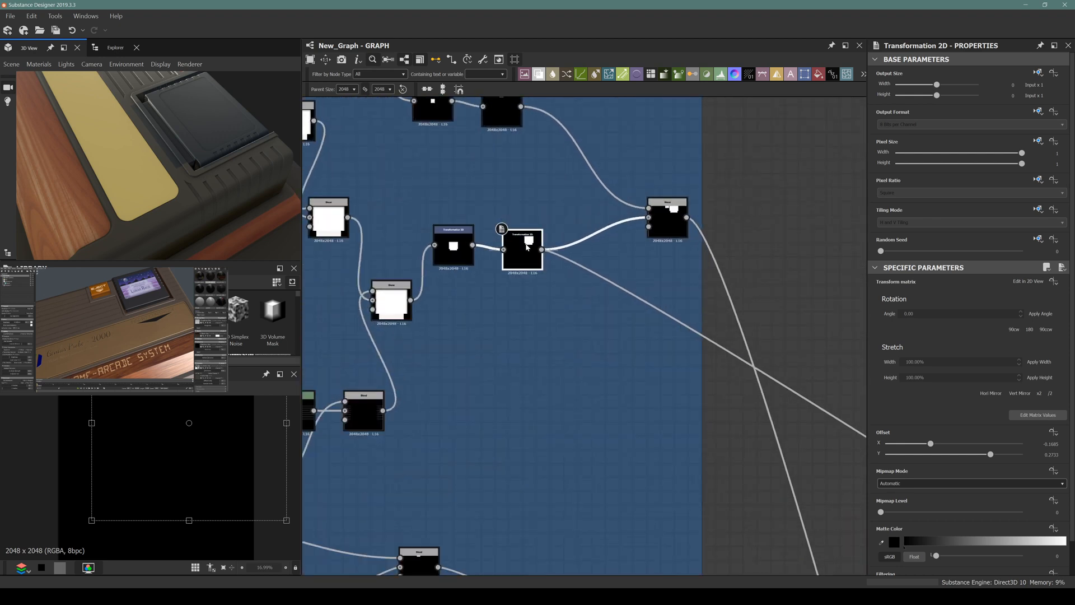
{"action": "scroll", "coordinate": [527, 247], "scroll_direction": "down", "scroll_amount": 3}
{"action": "middle_click_drag", "start_coordinate": [687, 346], "coordinate": [542, 196]}
{"action": "scroll", "coordinate": [578, 255], "scroll_direction": "down", "scroll_amount": 4}
{"action": "middle_click_drag", "start_coordinate": [555, 234], "coordinate": [526, 247]}
{"action": "middle_click_drag", "start_coordinate": [476, 129], "coordinate": [515, 199]}
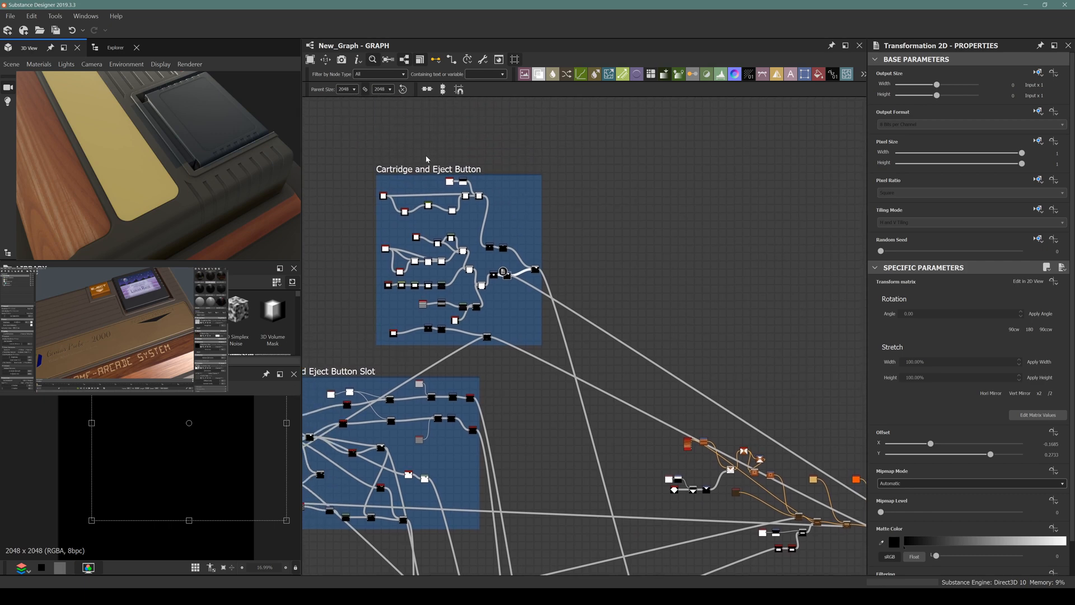
Step: Widen the Cartridge and Eject Button frame to leave more space beyond its final Blend
{"action": "left_click", "coordinate": [418, 166]}
{"action": "scroll", "coordinate": [559, 214], "scroll_direction": "up", "scroll_amount": 5}
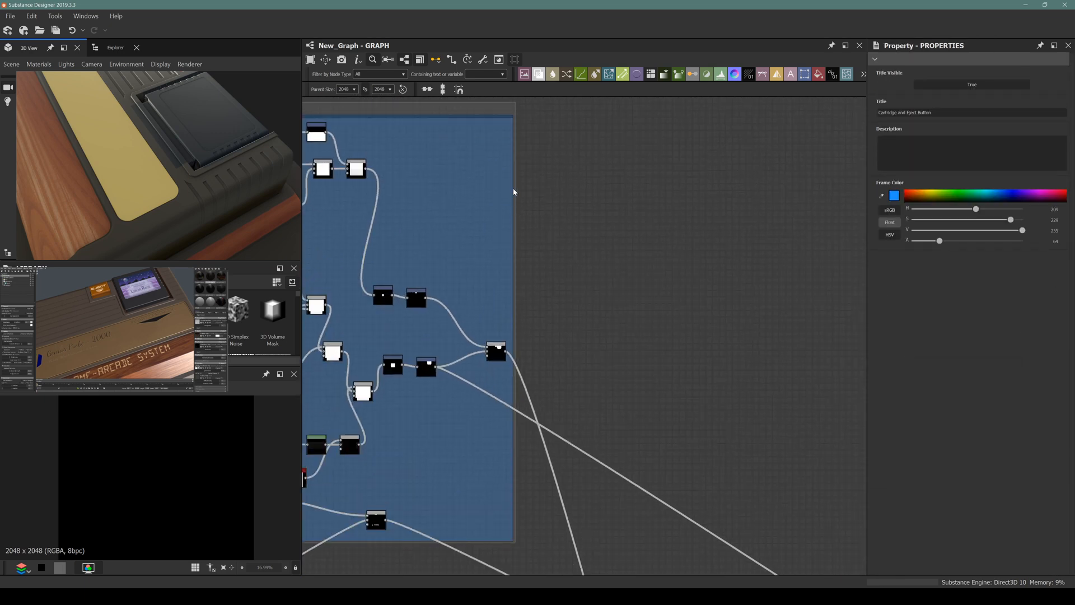
{"action": "left_click_drag", "start_coordinate": [513, 178], "coordinate": [538, 181]}
{"action": "middle_click_drag", "start_coordinate": [497, 163], "coordinate": [631, 214]}
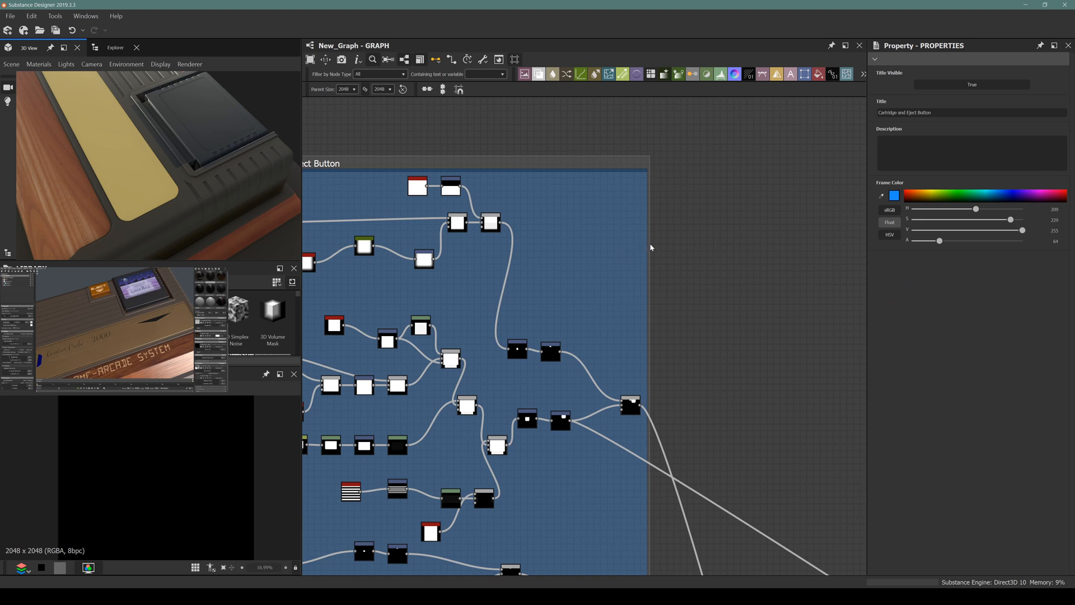
{"action": "left_click_drag", "start_coordinate": [646, 237], "coordinate": [707, 244]}
{"action": "scroll", "coordinate": [564, 212], "scroll_direction": "down", "scroll_amount": 5}
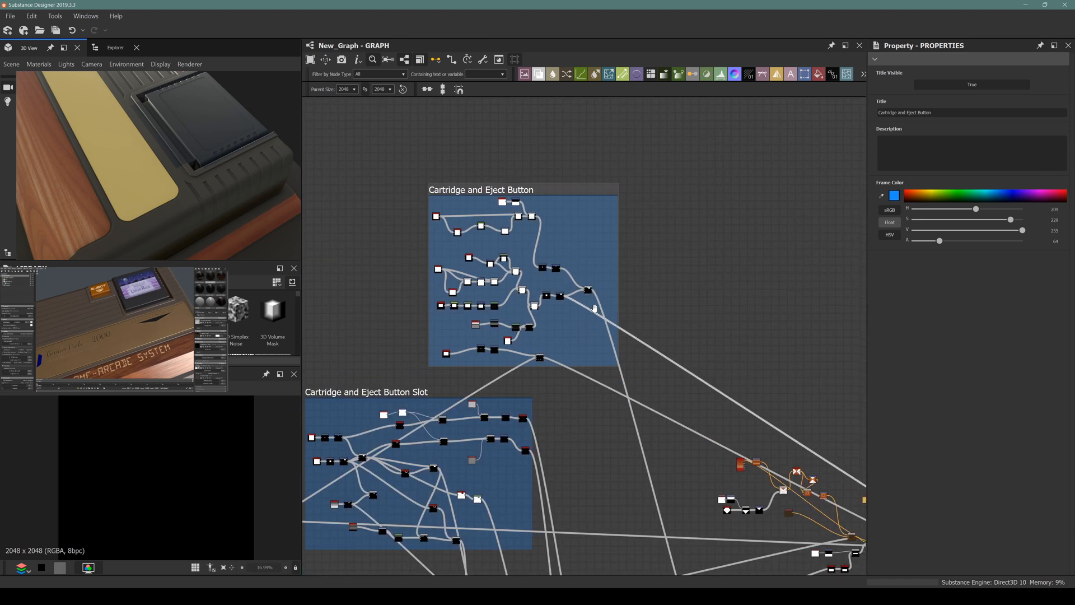
Step: Locate the Max (Lighten) Blend that merges the cartridge shapes into the console height, and preview its foreground input and output
{"action": "middle_click_drag", "start_coordinate": [807, 498], "coordinate": [724, 389]}
{"action": "scroll", "coordinate": [690, 368], "scroll_direction": "up", "scroll_amount": 8}
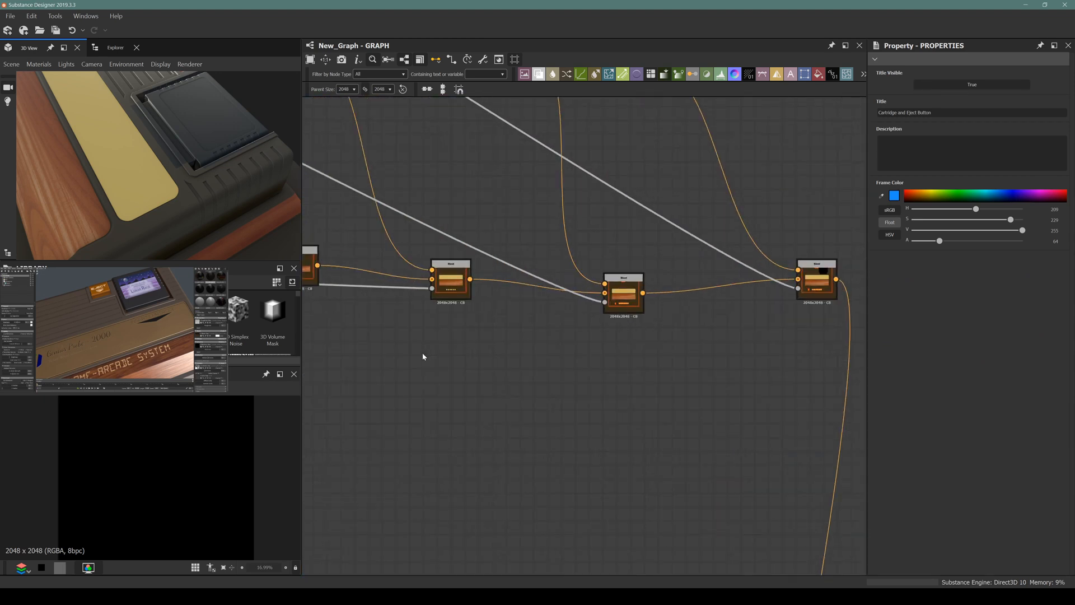
{"action": "scroll", "coordinate": [472, 354], "scroll_direction": "down", "scroll_amount": 7}
{"action": "middle_click_drag", "start_coordinate": [436, 362], "coordinate": [758, 369]}
{"action": "middle_click_drag", "start_coordinate": [483, 368], "coordinate": [620, 317]}
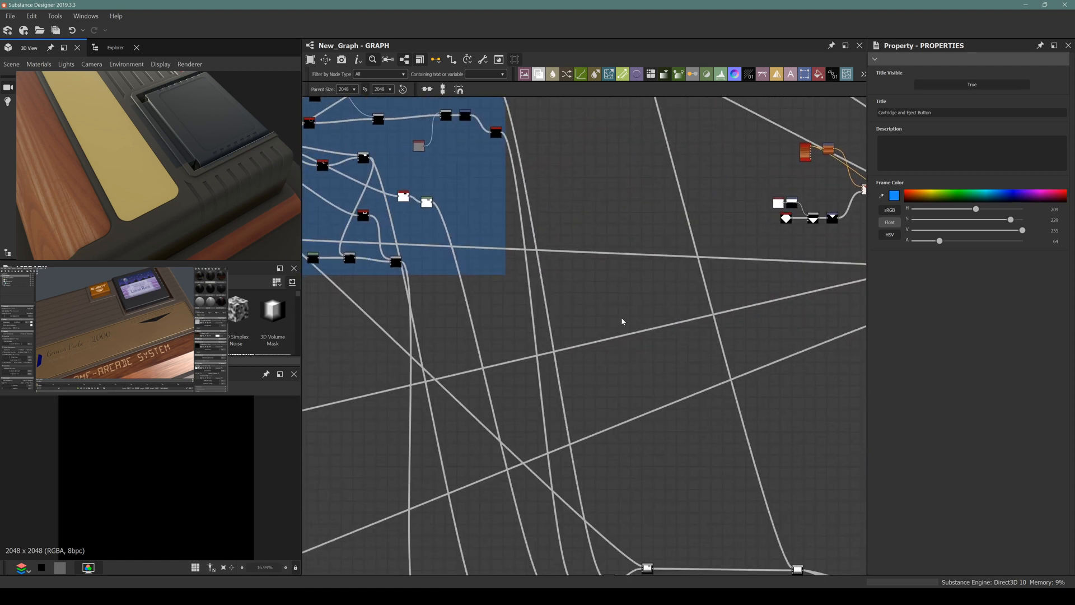
{"action": "scroll", "coordinate": [620, 317], "scroll_direction": "down", "scroll_amount": 5}
{"action": "scroll", "coordinate": [725, 430], "scroll_direction": "up", "scroll_amount": 1}
{"action": "scroll", "coordinate": [687, 415], "scroll_direction": "up", "scroll_amount": 5}
{"action": "left_click", "coordinate": [677, 434]}
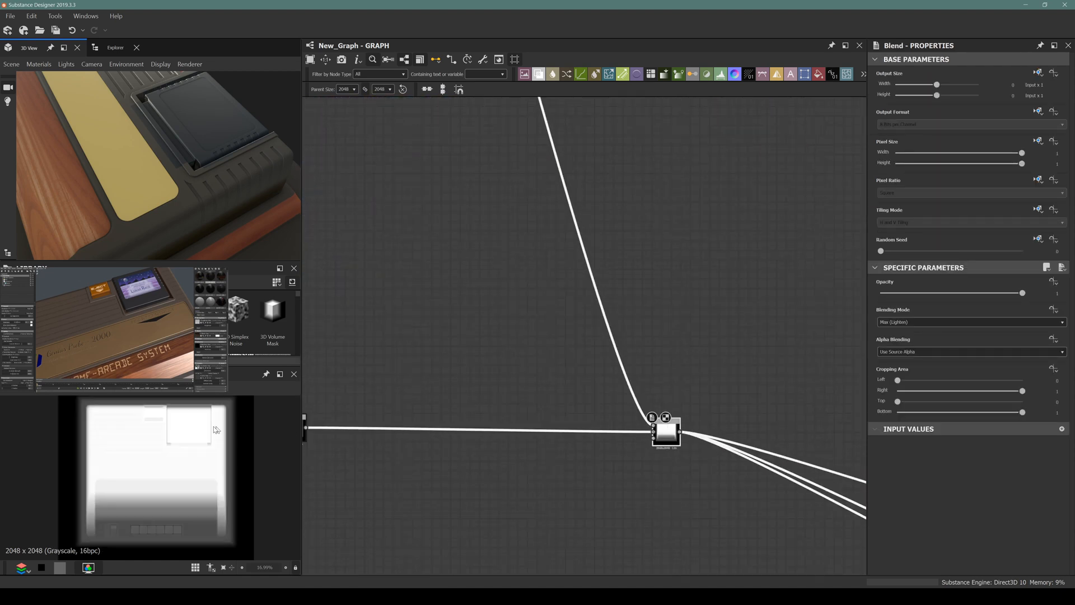
{"action": "scroll", "coordinate": [644, 432], "scroll_direction": "up", "scroll_amount": 4}
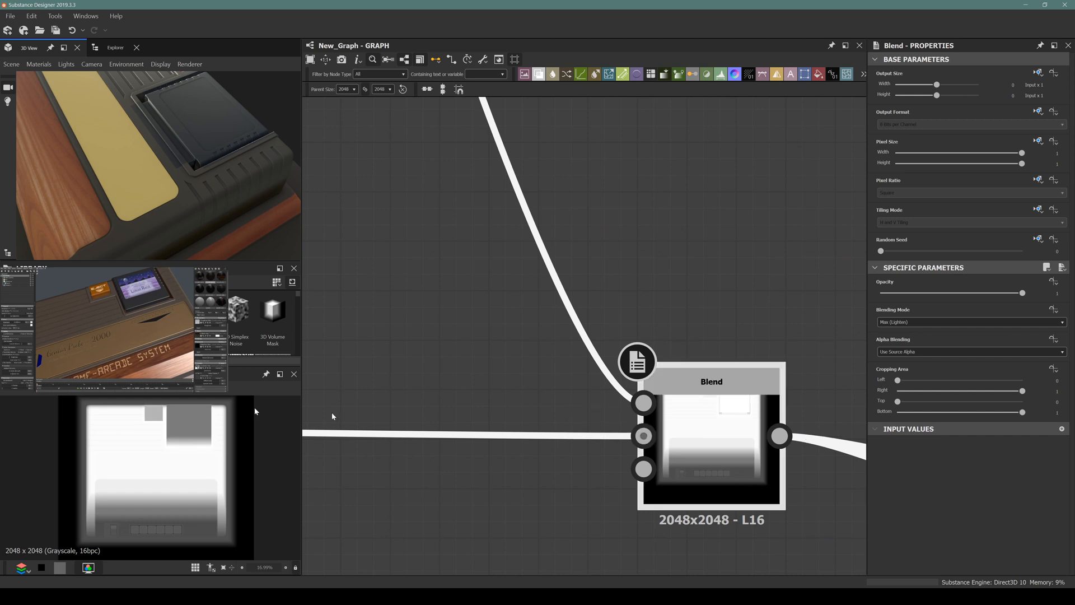
{"action": "double_click", "coordinate": [643, 410]}
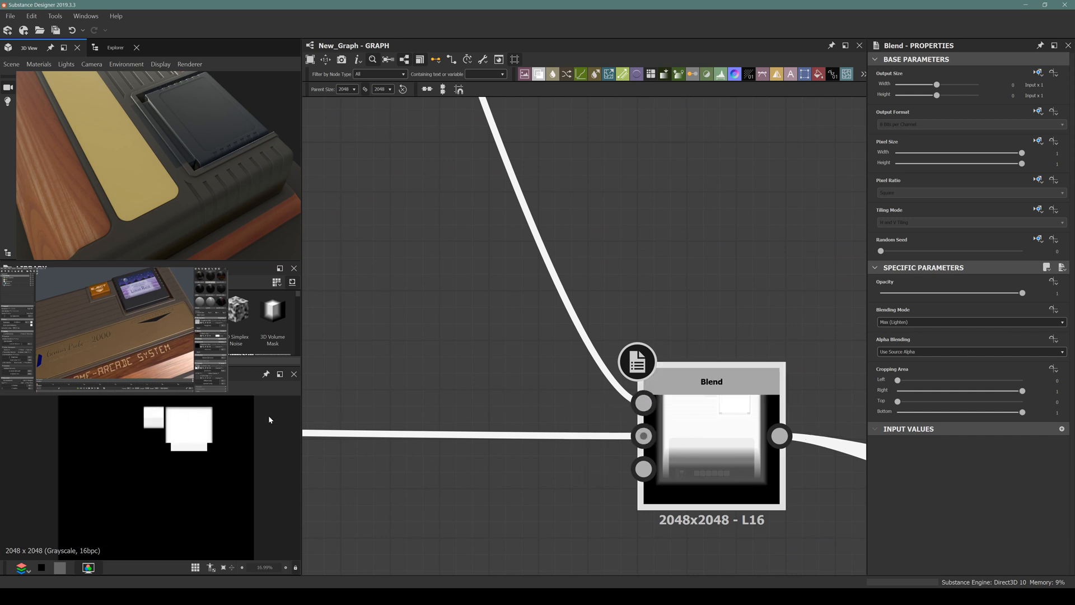
{"action": "double_click", "coordinate": [708, 442]}
Step: Add a Height Blend node and place it just above the Max (Lighten) Blend
{"action": "middle_click_drag", "start_coordinate": [692, 258], "coordinate": [559, 275]}
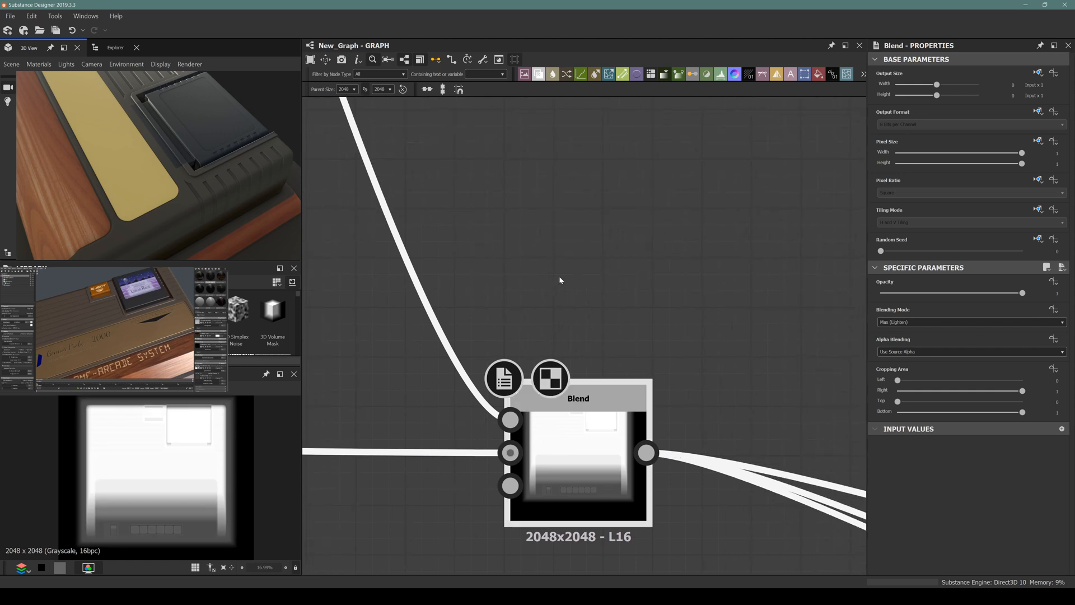
{"action": "key", "text": "space"}
{"action": "type", "text": "height"}
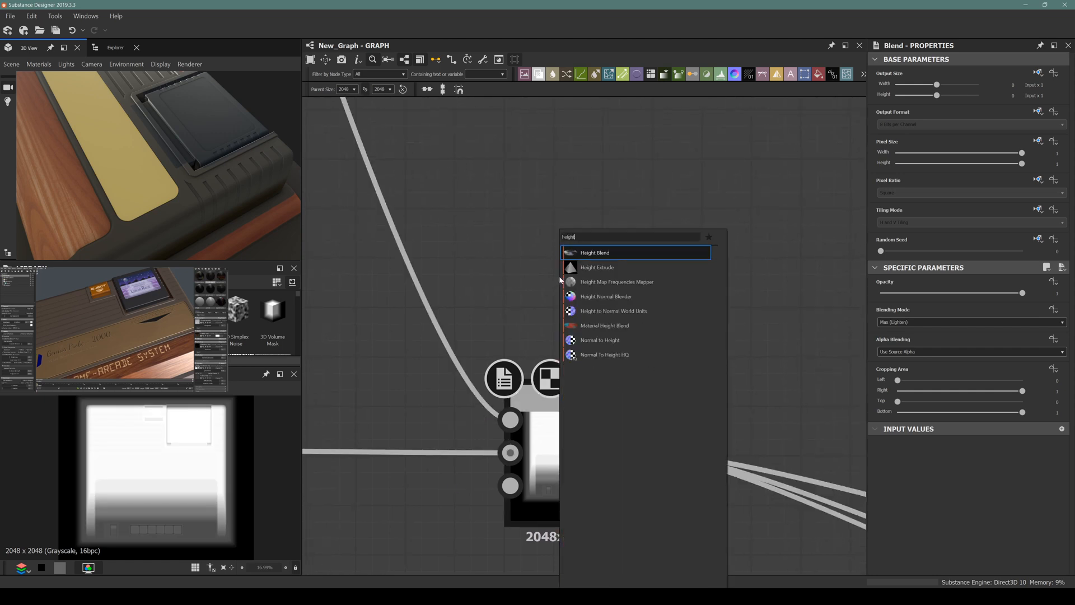
{"action": "key", "text": "Return"}
{"action": "left_click_drag", "start_coordinate": [550, 259], "coordinate": [579, 242]}
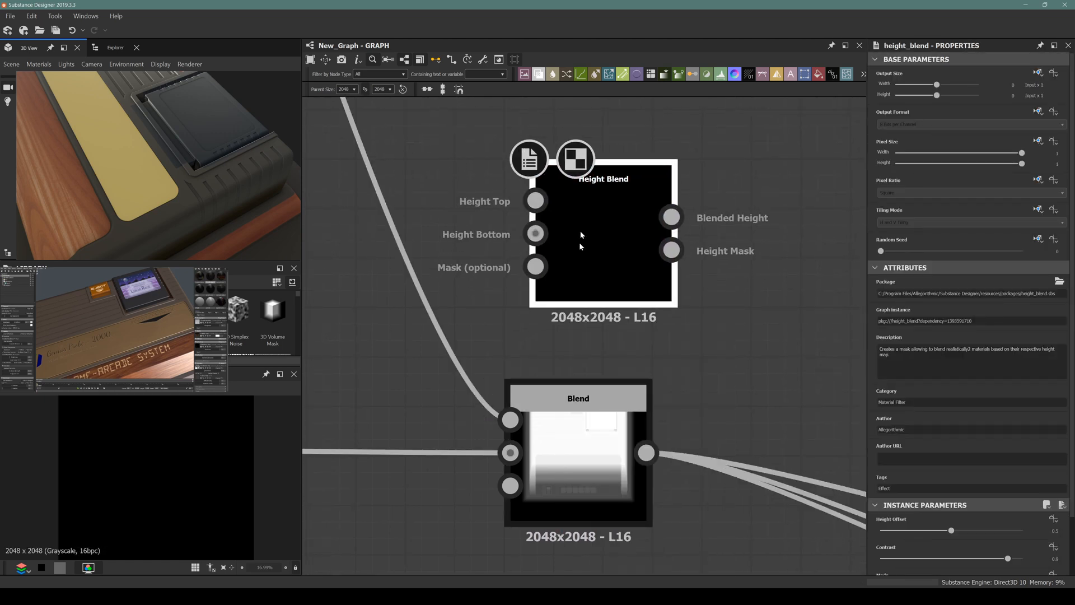
Step: Connect the Max (Lighten) Blend's foreground and background sources to the Height Blend's Height Top and Height Bottom inputs
{"action": "left_click_drag", "start_coordinate": [510, 419], "coordinate": [535, 199], "text": "ctrl"}
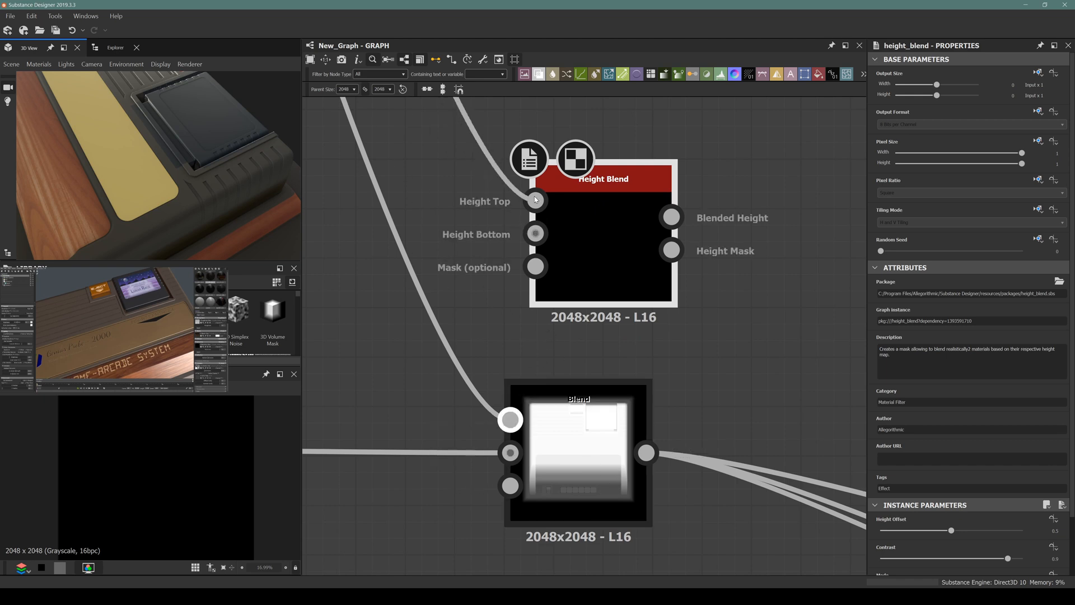
{"action": "left_click_drag", "start_coordinate": [510, 452], "coordinate": [535, 233], "text": "ctrl"}
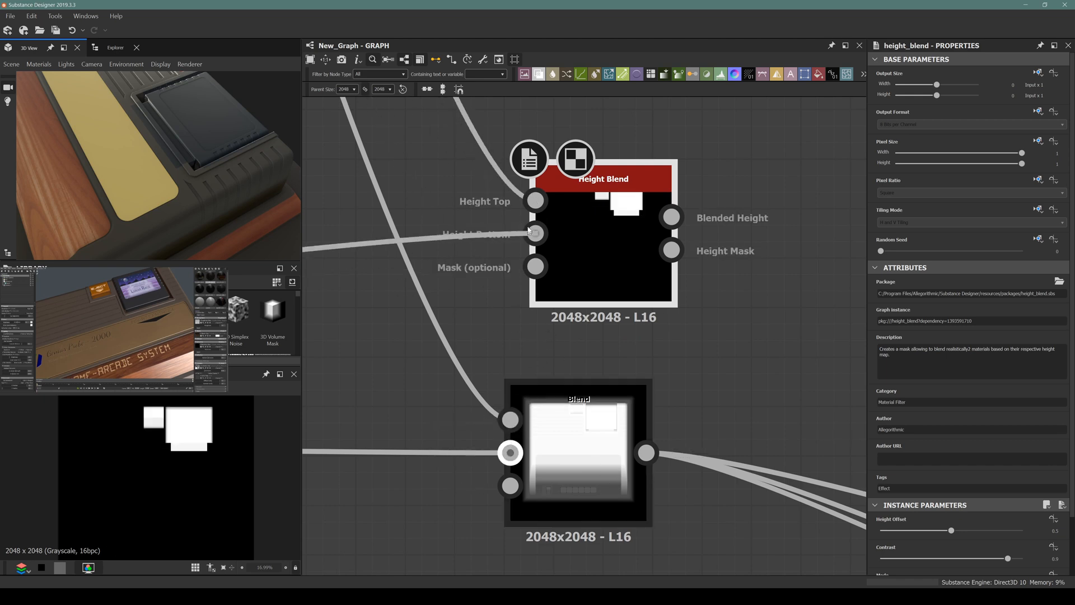
{"action": "left_click", "coordinate": [396, 345]}
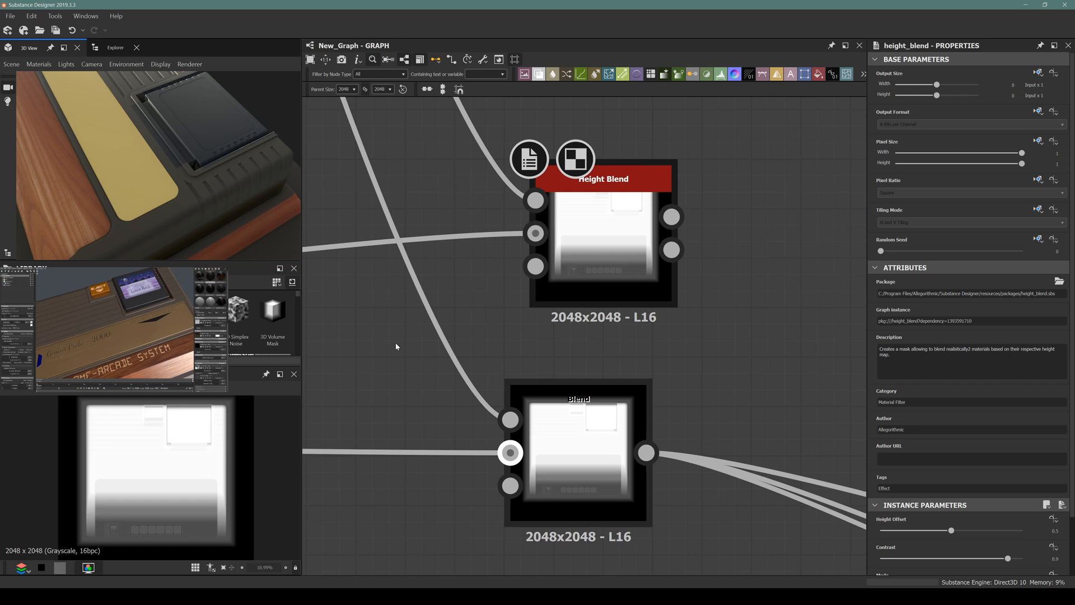
Step: Preview the Height Blend's Height Mask output in the 2D view and examine the cartridge and eject button shapes
{"action": "double_click", "coordinate": [626, 230]}
{"action": "double_click", "coordinate": [671, 250]}
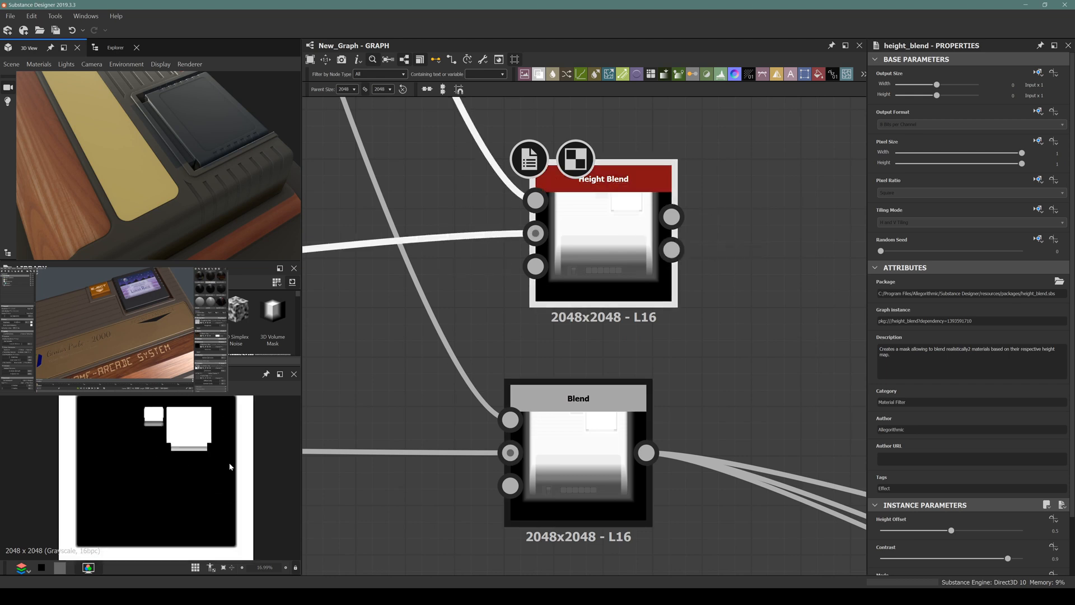
{"action": "scroll", "coordinate": [171, 461], "scroll_direction": "up", "scroll_amount": 4}
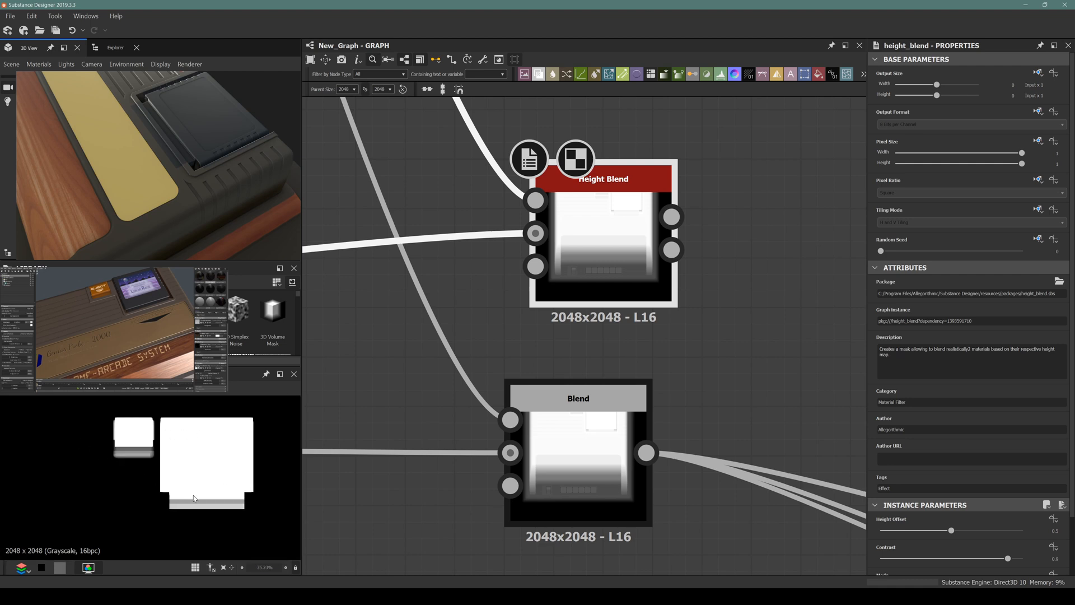
{"action": "middle_click_drag", "start_coordinate": [626, 292], "coordinate": [393, 378]}
{"action": "key", "text": "f"}
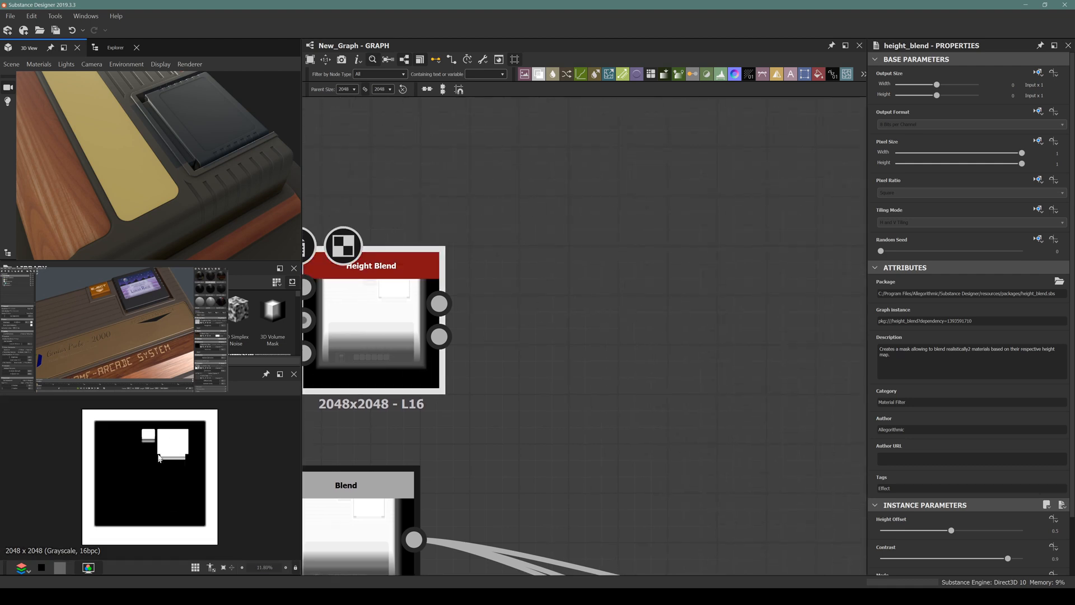
{"action": "scroll", "coordinate": [455, 309], "scroll_direction": "down", "scroll_amount": 3}
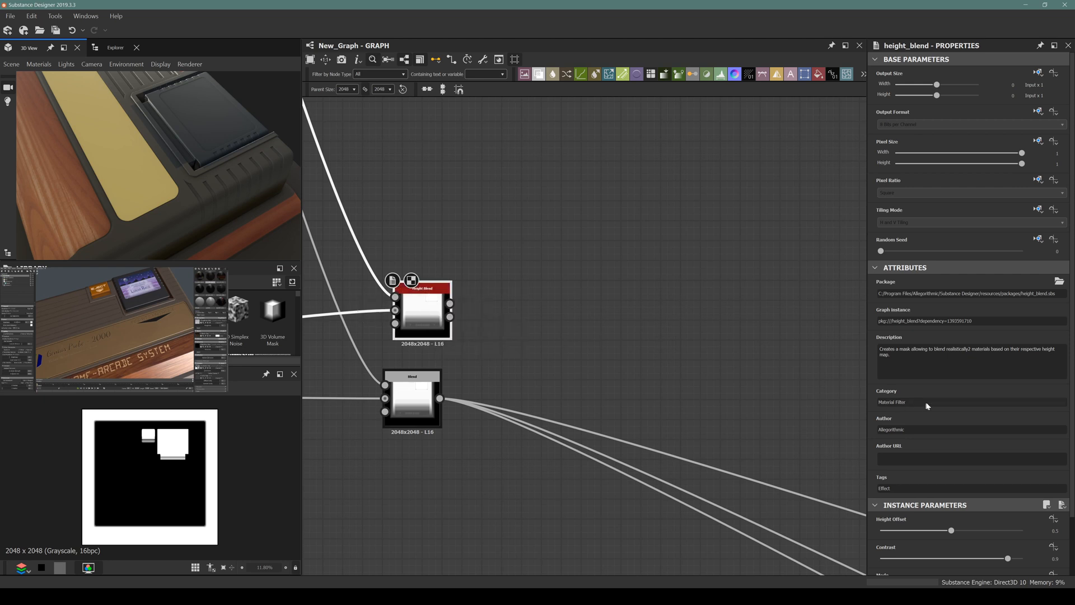
Step: Raise the Height Blend's contrast to 0.98 and move the node higher above the Max (Lighten) Blend
{"action": "scroll", "coordinate": [987, 473], "scroll_direction": "down", "scroll_amount": 3}
{"action": "mouse_move", "coordinate": [1006, 492]}
{"action": "left_mouse_down"}
{"action": "mouse_move", "coordinate": [1031, 493]}
{"action": "mouse_move", "coordinate": [1021, 494]}
{"action": "left_mouse_up"}
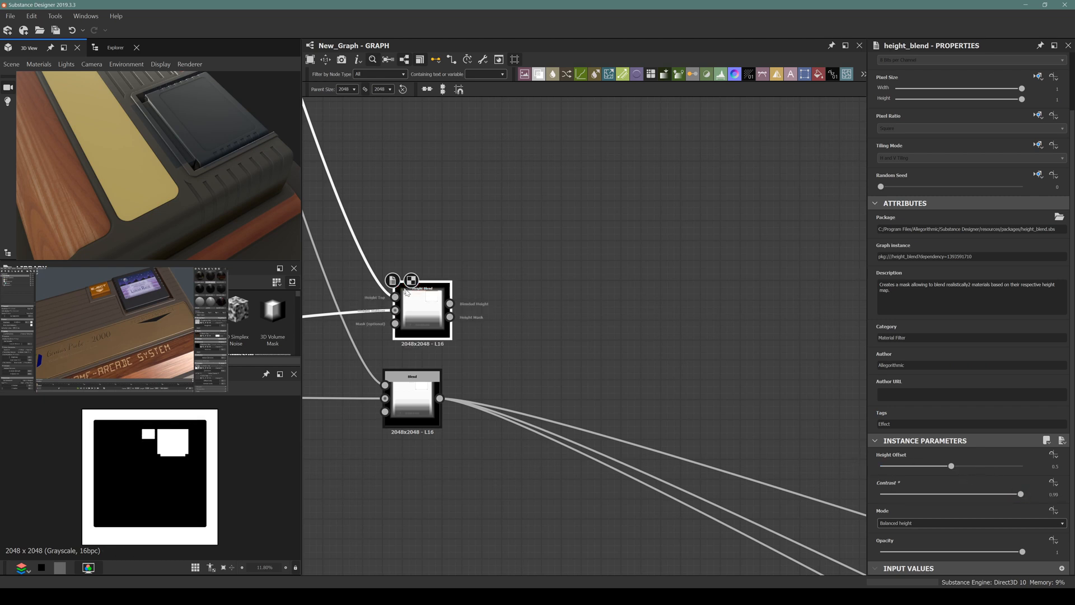
{"action": "left_click_drag", "start_coordinate": [432, 312], "coordinate": [432, 263]}
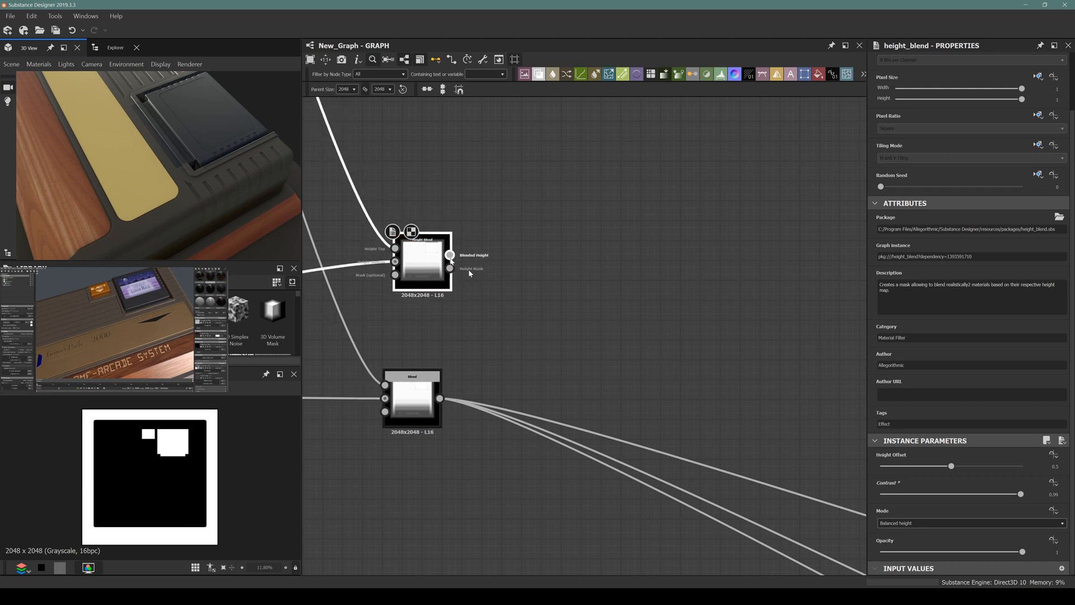
{"action": "scroll", "coordinate": [157, 443], "scroll_direction": "up", "scroll_amount": 3}
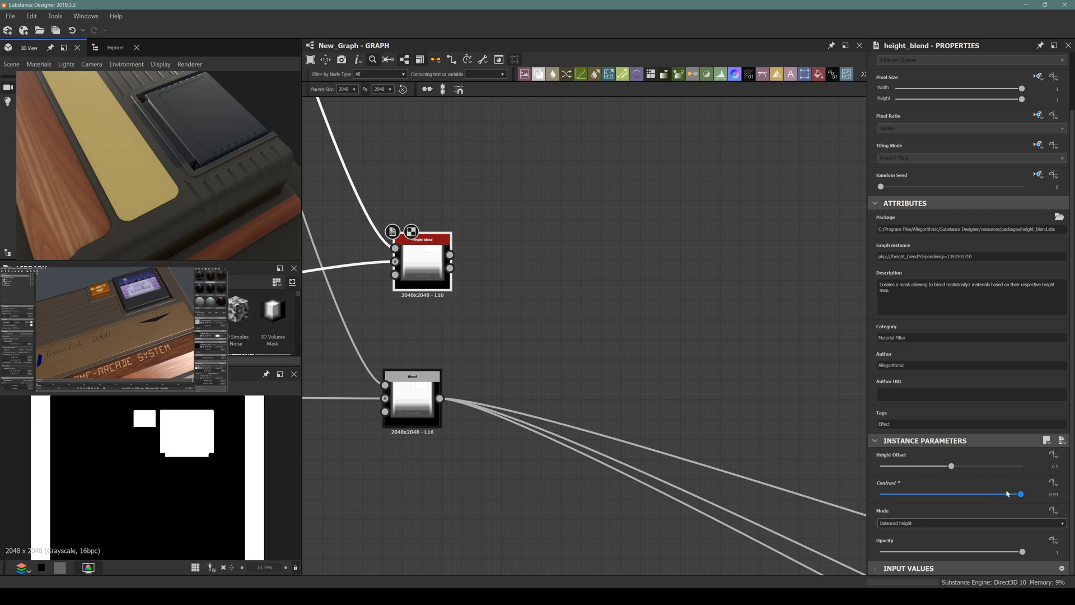
{"action": "mouse_move", "coordinate": [1007, 492]}
{"action": "left_mouse_down"}
{"action": "mouse_move", "coordinate": [918, 507]}
{"action": "mouse_move", "coordinate": [1020, 495]}
{"action": "left_mouse_up"}
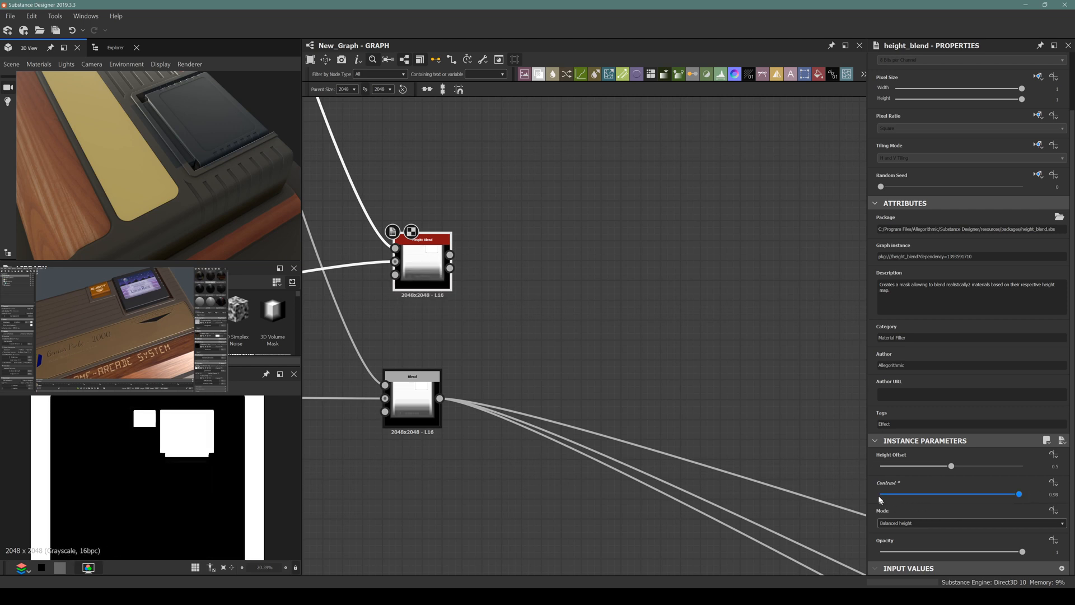
Step: Try the Height Blend's Bottom height priority mode and restore Balanced height
{"action": "left_click", "coordinate": [912, 523]}
{"action": "left_click", "coordinate": [891, 538]}
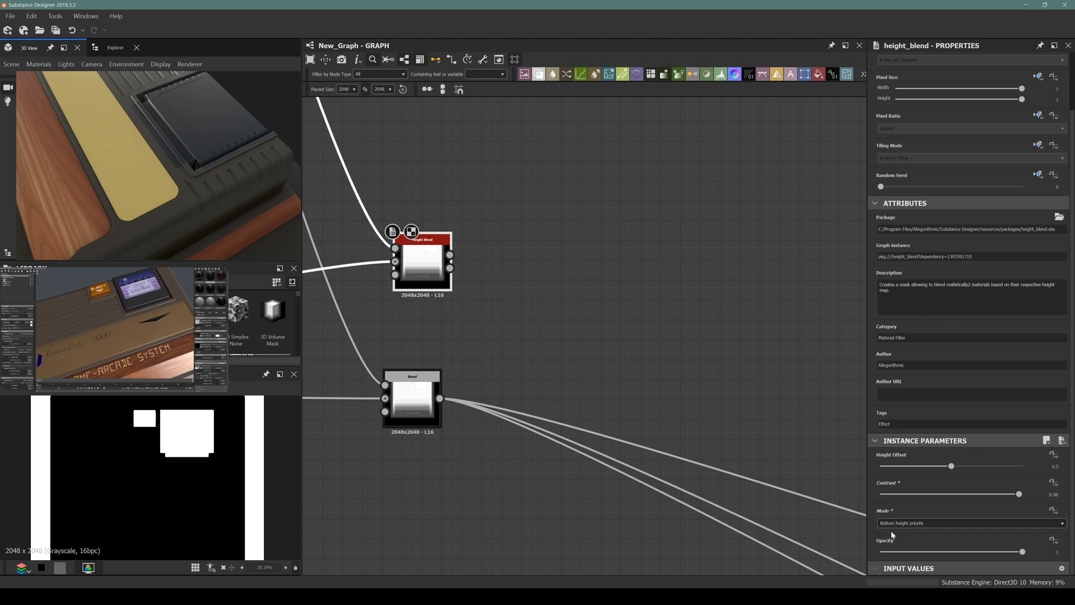
{"action": "left_click", "coordinate": [928, 523]}
{"action": "left_click", "coordinate": [896, 530]}
Step: Test the Height Blend's opacity and a height offset of 0.52, returning both to their original settings
{"action": "left_click", "coordinate": [892, 551]}
{"action": "left_click_drag", "start_coordinate": [872, 551], "coordinate": [1023, 551]}
{"action": "mouse_move", "coordinate": [946, 467]}
{"action": "left_mouse_down"}
{"action": "mouse_move", "coordinate": [881, 468]}
{"action": "mouse_move", "coordinate": [1023, 470]}
{"action": "mouse_move", "coordinate": [955, 482]}
{"action": "left_mouse_up"}
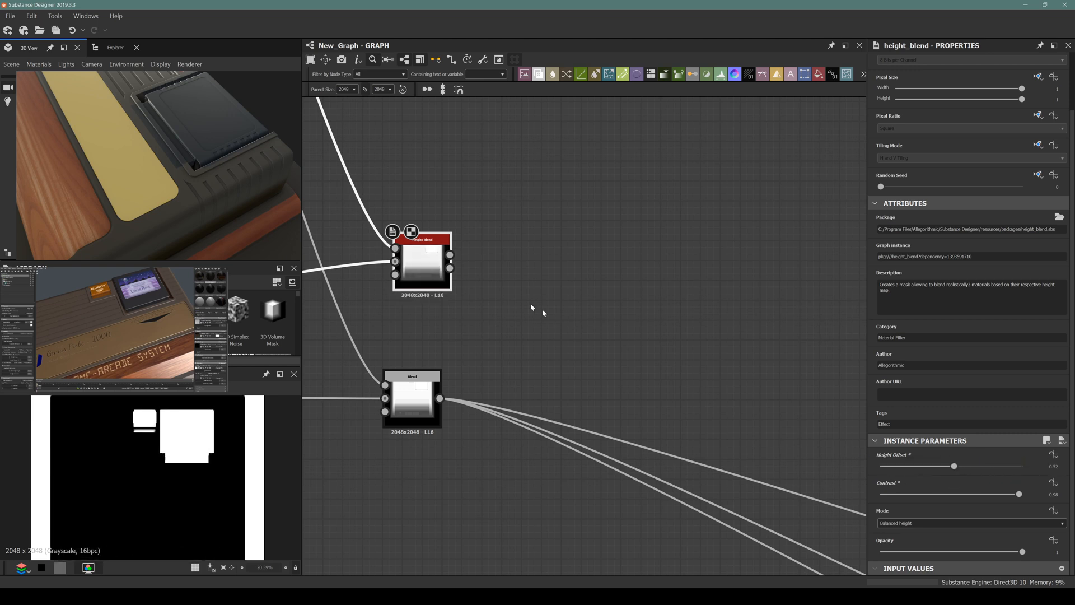
{"action": "key", "text": "ctrl+z"}
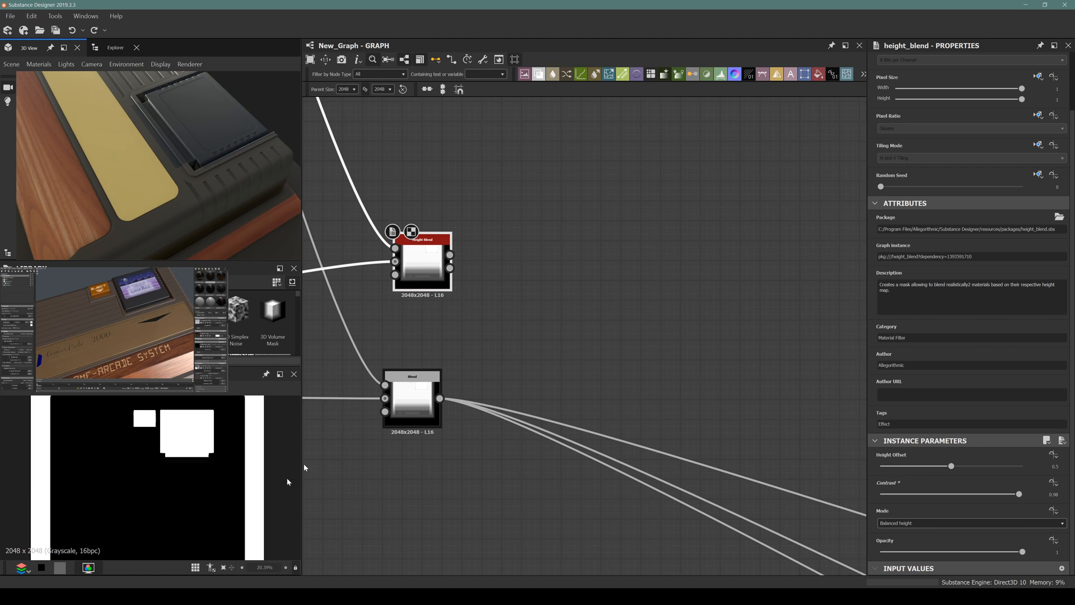
Step: Add a Multiply Blend node beside the Height Blend, with the Blended Height output feeding its background
{"action": "scroll", "coordinate": [431, 268], "scroll_direction": "down", "scroll_amount": 10}
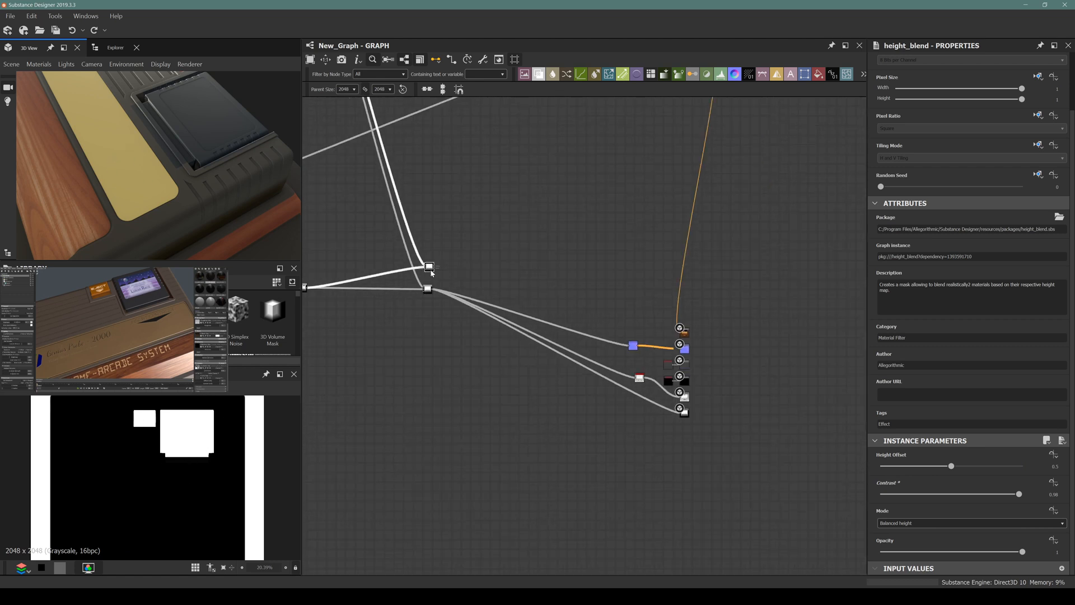
{"action": "scroll", "coordinate": [468, 399], "scroll_direction": "up", "scroll_amount": 2}
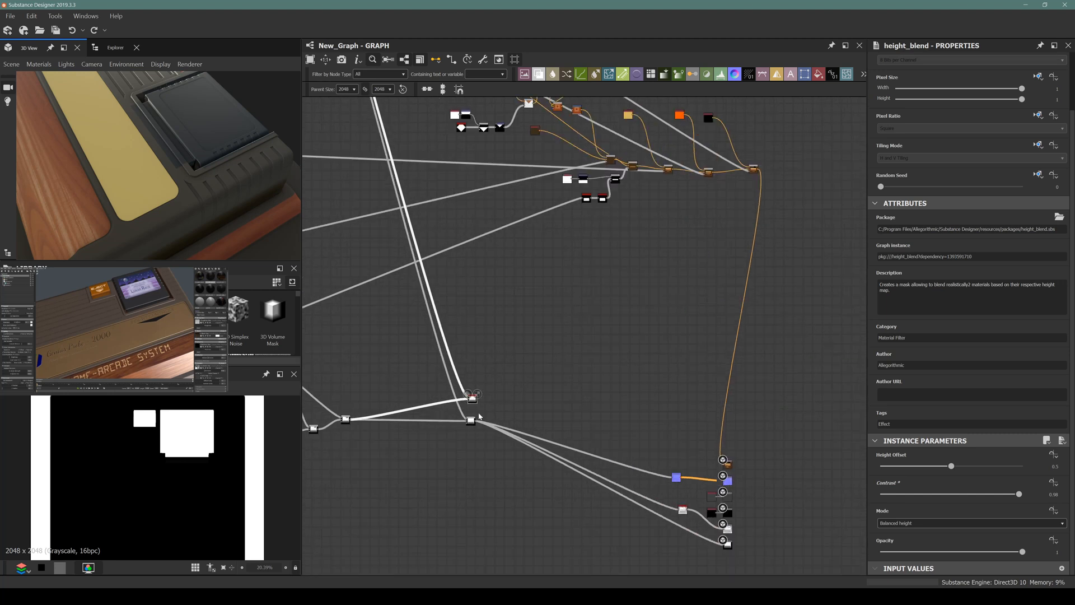
{"action": "scroll", "coordinate": [476, 399], "scroll_direction": "up", "scroll_amount": 6}
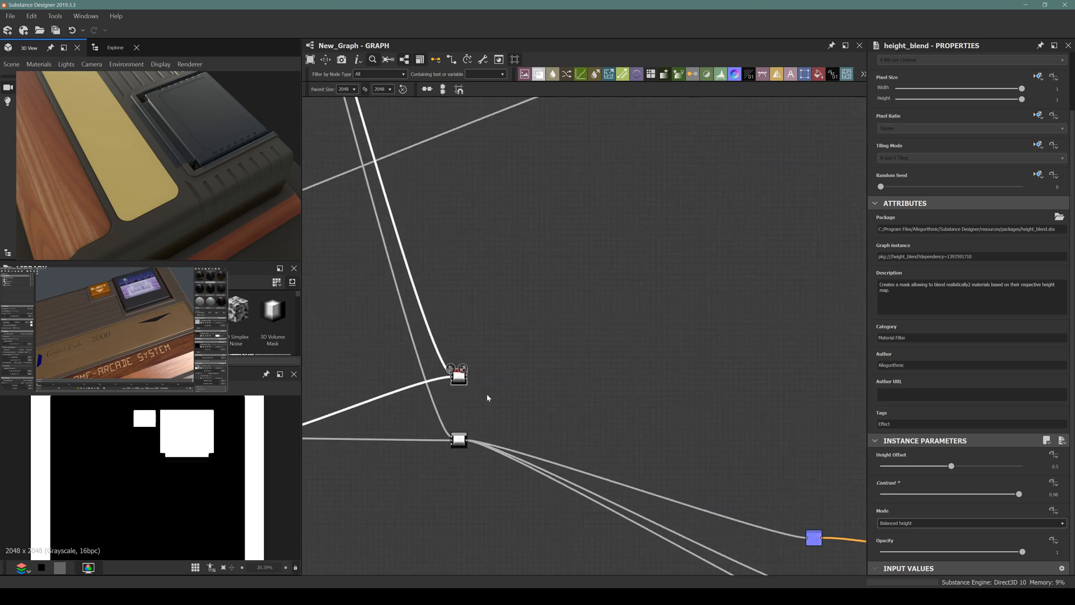
{"action": "left_click", "coordinate": [465, 357]}
{"action": "key", "text": "space"}
{"action": "type", "text": "blend"}
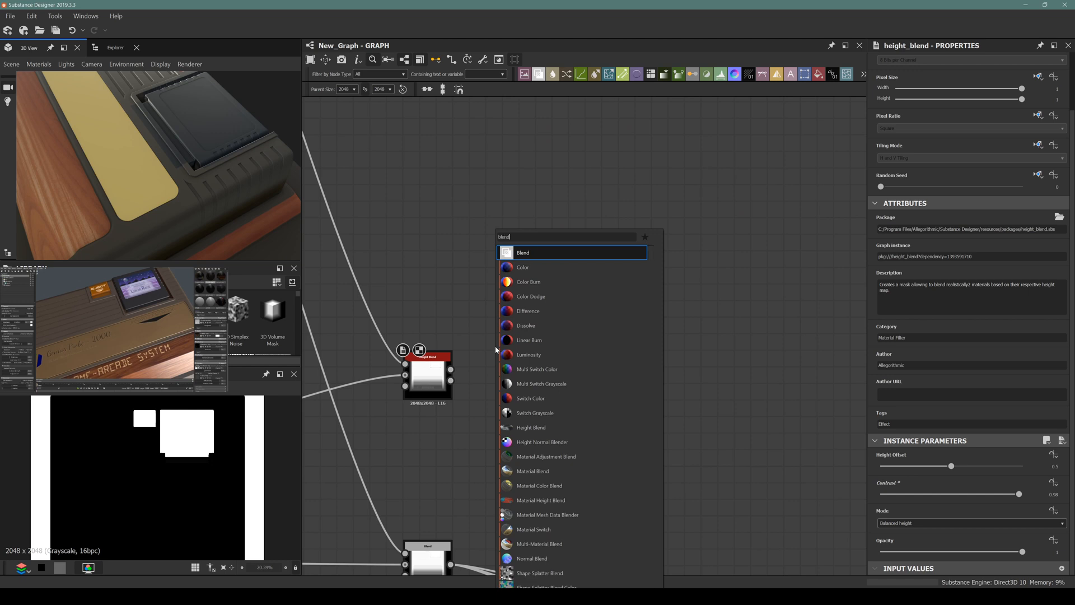
{"action": "key", "text": "Return"}
{"action": "left_click_drag", "start_coordinate": [455, 366], "coordinate": [609, 378]}
{"action": "left_click", "coordinate": [926, 323]}
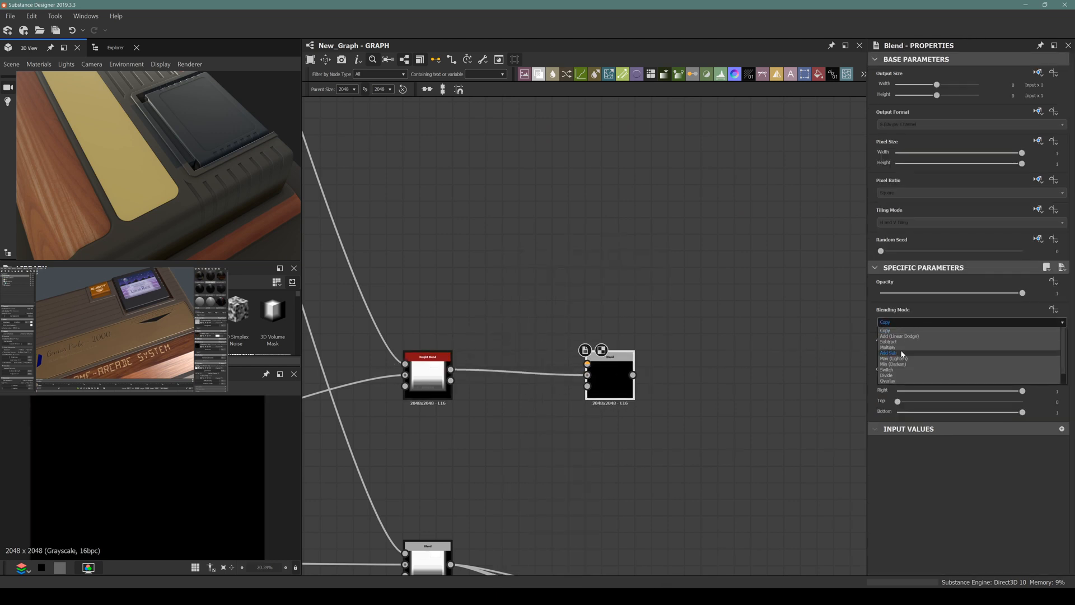
{"action": "left_click", "coordinate": [890, 351]}
Step: Add a Uniform Color node above the Height Blend and set its color mode to Grayscale
{"action": "key", "text": "space"}
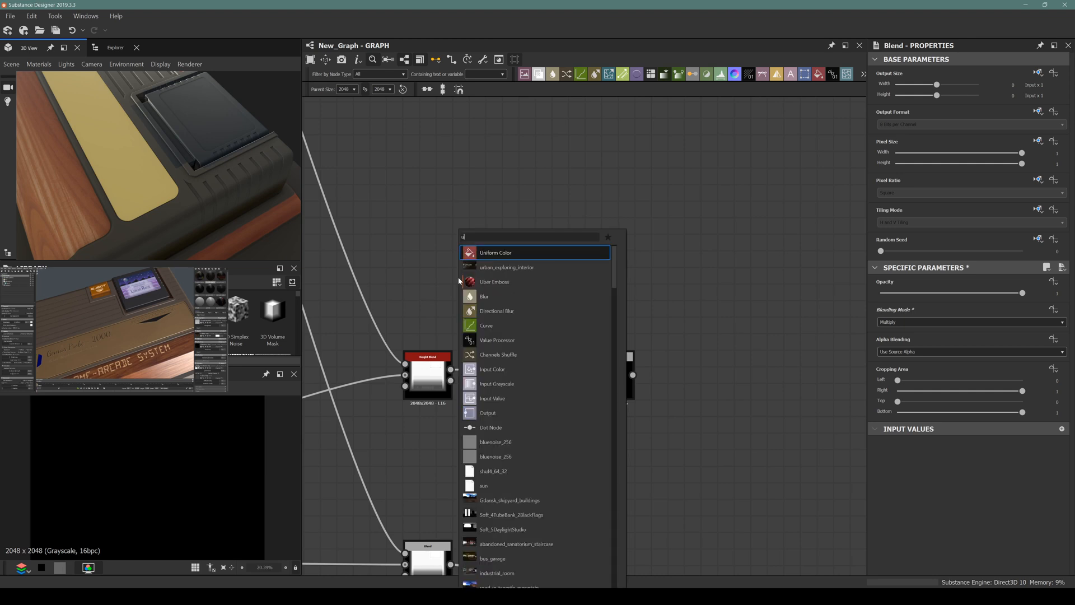
{"action": "type", "text": "unifo"}
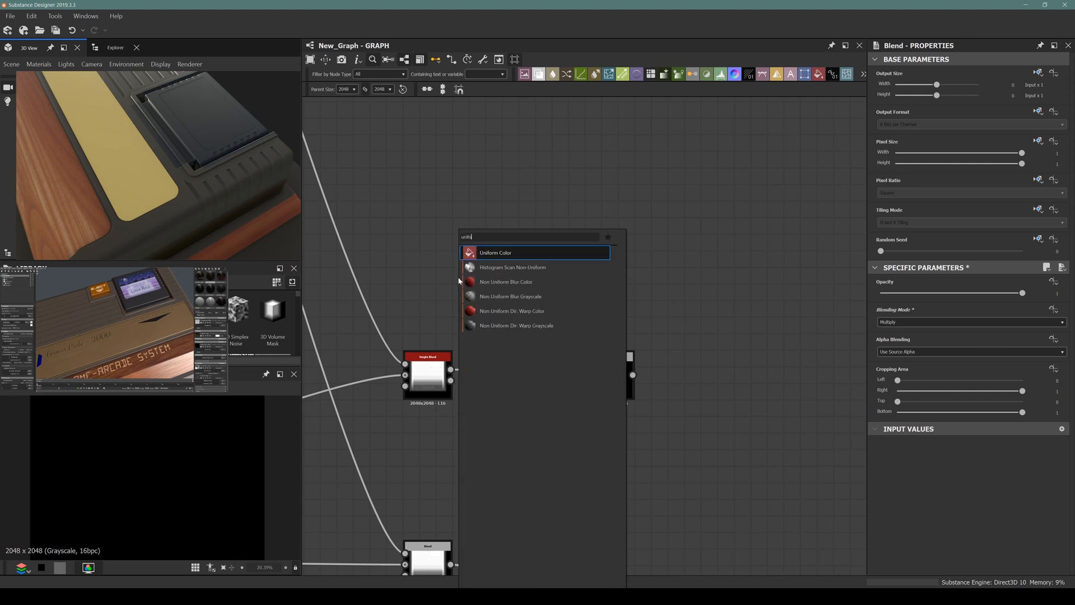
{"action": "left_click", "coordinate": [498, 253]}
{"action": "left_click", "coordinate": [1020, 293]}
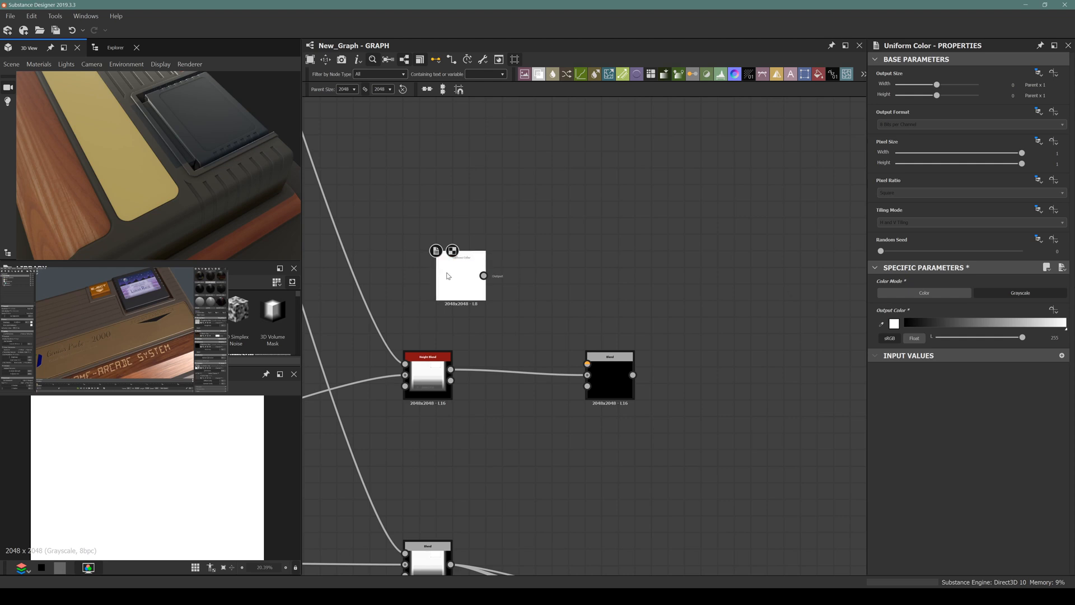
Step: Add a Transformation 2D after the white Uniform Color and connect it to the Multiply Blend's foreground
{"action": "key", "text": "space"}
{"action": "type", "text": "tran"}
{"action": "key", "text": "Return"}
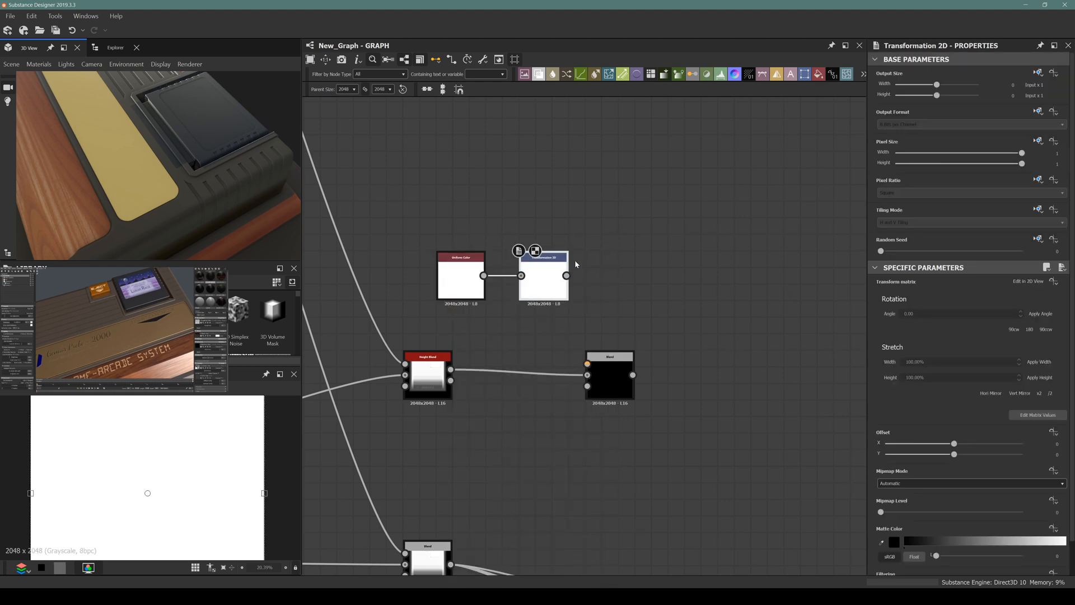
{"action": "left_click_drag", "start_coordinate": [588, 355], "coordinate": [587, 363]}
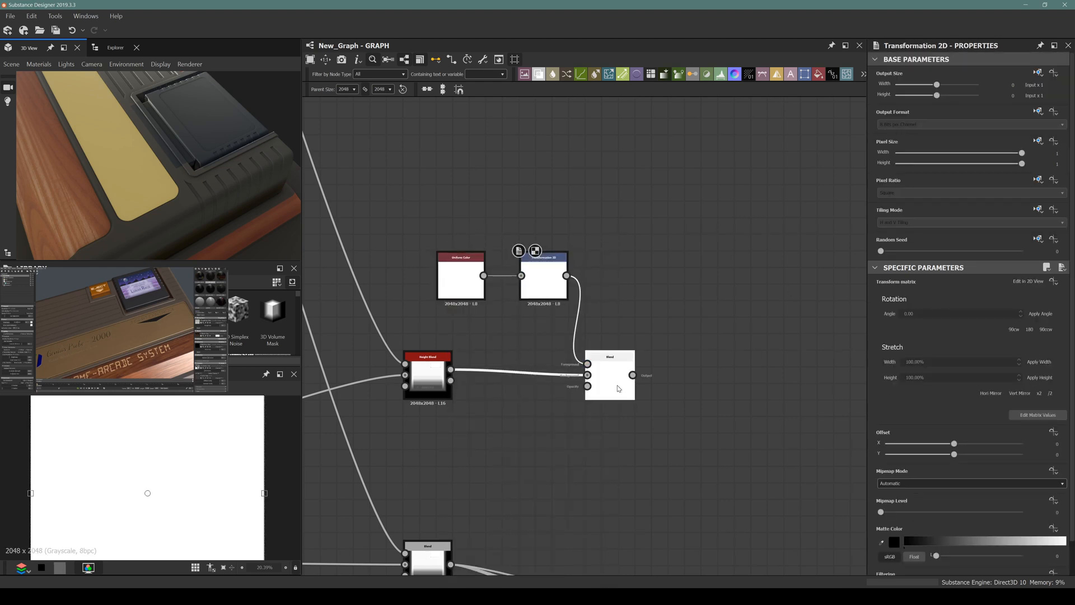
Step: Scale the white square down to about half size from its upper-left corner with the Transformation 2D, previewing the Blend result
{"action": "left_click", "coordinate": [536, 272]}
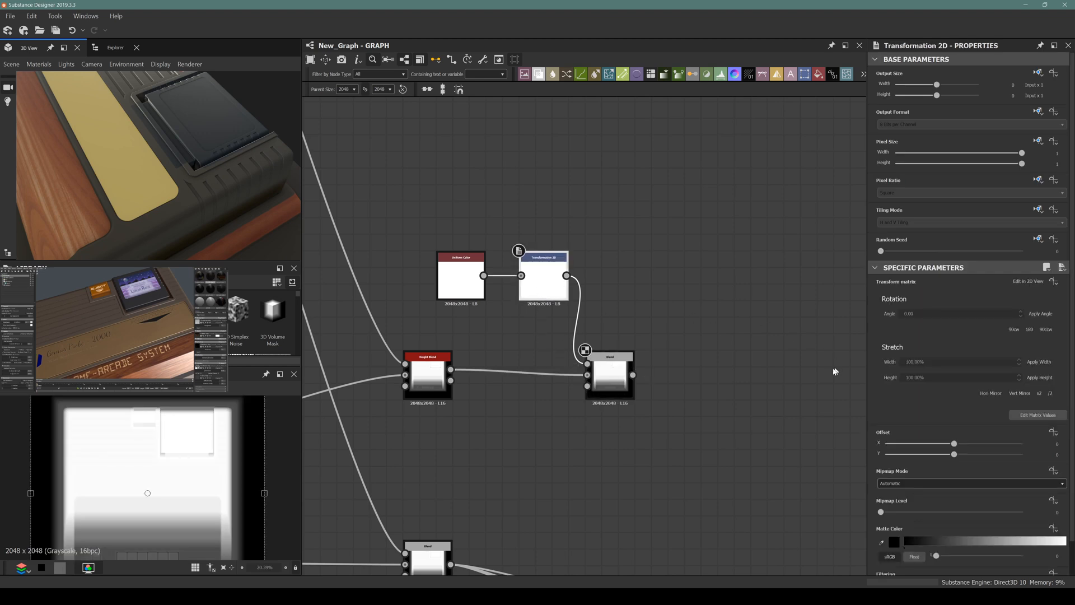
{"action": "scroll", "coordinate": [49, 419], "scroll_direction": "down", "scroll_amount": 2}
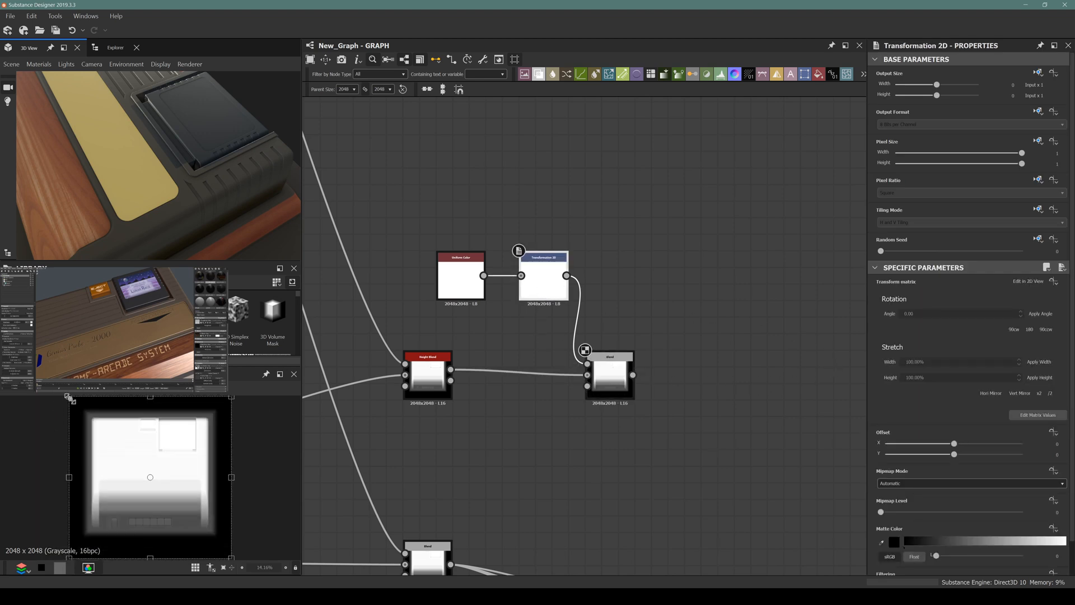
{"action": "left_click_drag", "start_coordinate": [69, 398], "coordinate": [152, 460]}
Step: Replace the Multiply Blend's background input with the Height Blend's Height Mask output
{"action": "scroll", "coordinate": [497, 394], "scroll_direction": "up", "scroll_amount": 3}
{"action": "left_click_drag", "start_coordinate": [421, 370], "coordinate": [657, 361]}
{"action": "left_click", "coordinate": [672, 336]}
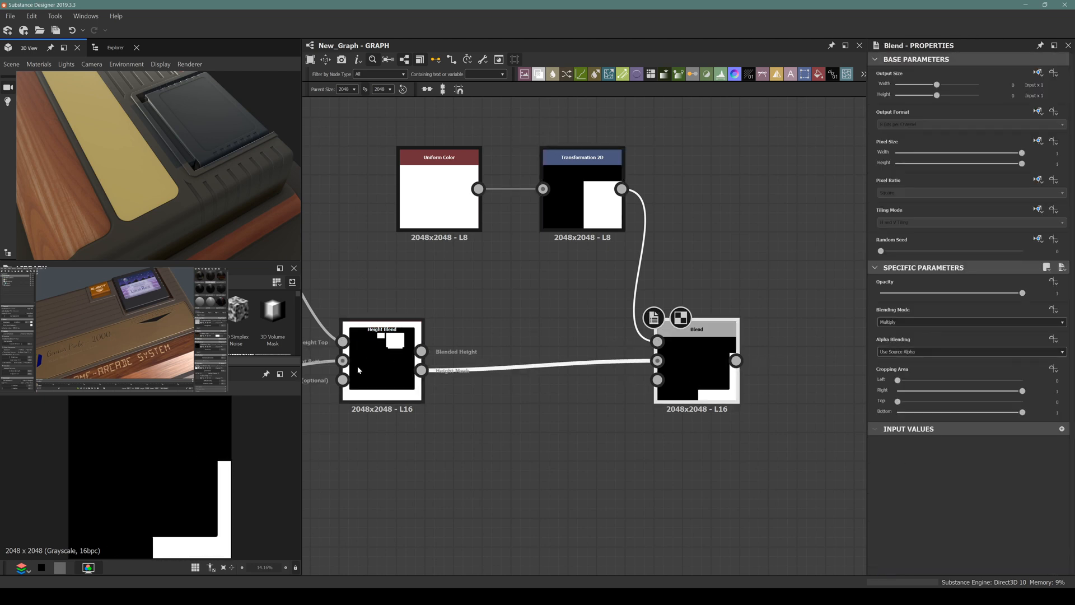
Step: Shrink and reposition the Transformation 2D's white square over the cartridge so the eject button and outer border are masked out
{"action": "left_click", "coordinate": [564, 190]}
{"action": "left_click_drag", "start_coordinate": [149, 455], "coordinate": [156, 421]}
{"action": "scroll", "coordinate": [160, 429], "scroll_direction": "up", "scroll_amount": 4}
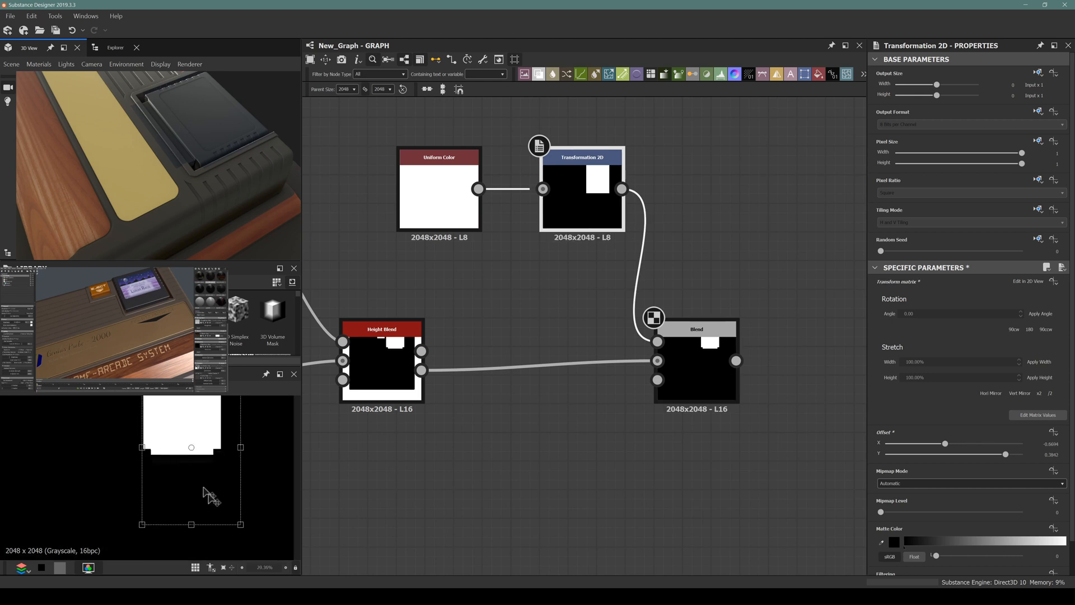
Step: Shrink the Transformation 2D rectangle's height and width so it fits closely around the white mask shape
{"action": "left_click_drag", "start_coordinate": [192, 518], "coordinate": [185, 459]}
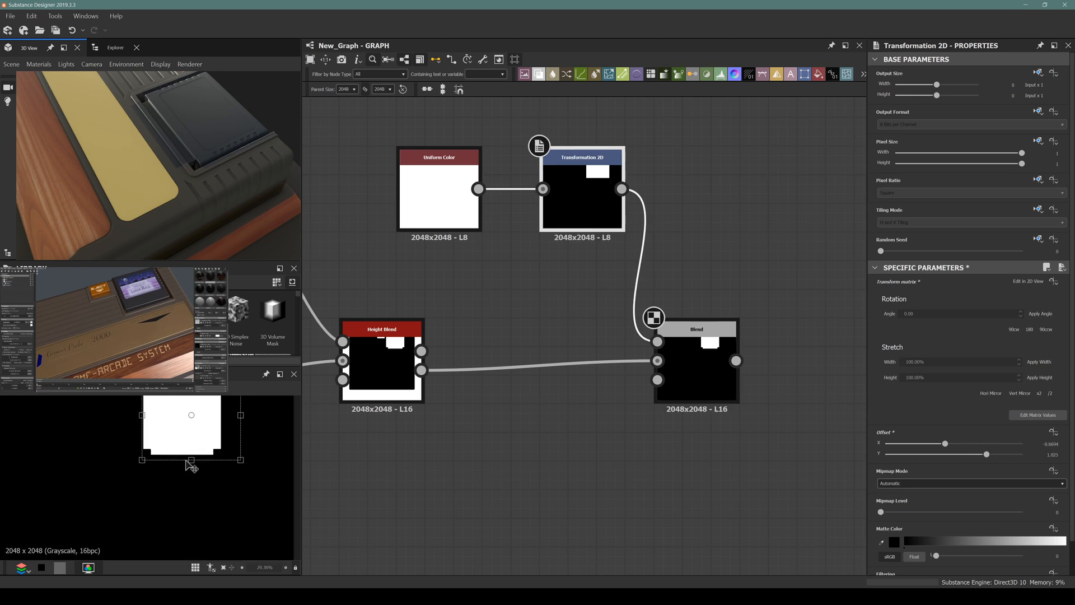
{"action": "scroll", "coordinate": [185, 448], "scroll_direction": "down", "scroll_amount": 5}
{"action": "scroll", "coordinate": [192, 423], "scroll_direction": "up", "scroll_amount": 5}
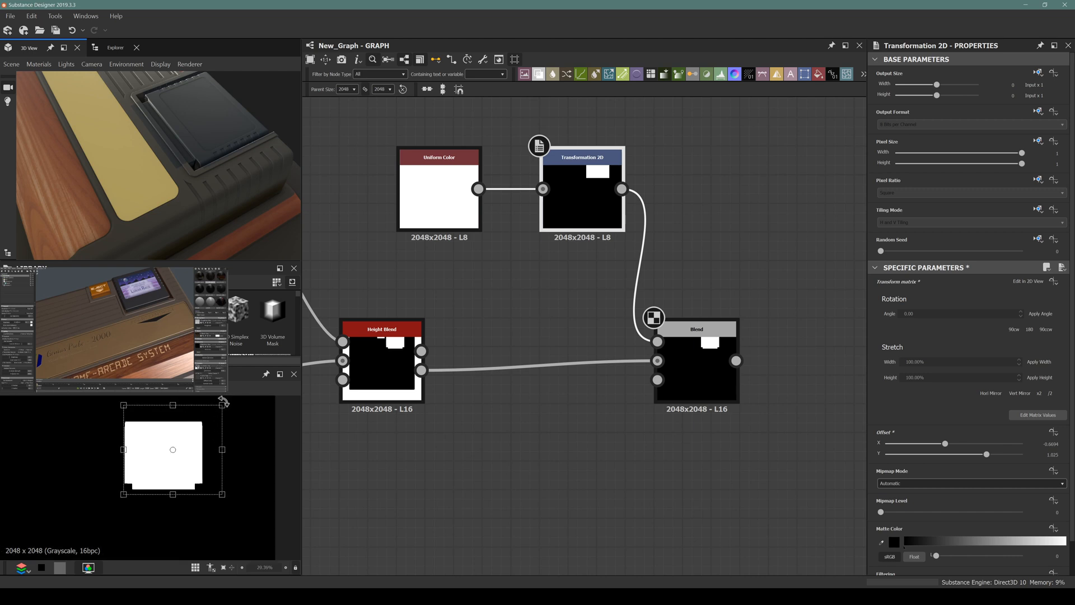
{"action": "left_click_drag", "start_coordinate": [222, 405], "coordinate": [206, 415]}
Step: Connect the output of the grayscale mask Blend to the opacity input of the last colour Blend node
{"action": "scroll", "coordinate": [569, 261], "scroll_direction": "down", "scroll_amount": 4}
{"action": "middle_click_drag", "start_coordinate": [569, 260], "coordinate": [404, 400]}
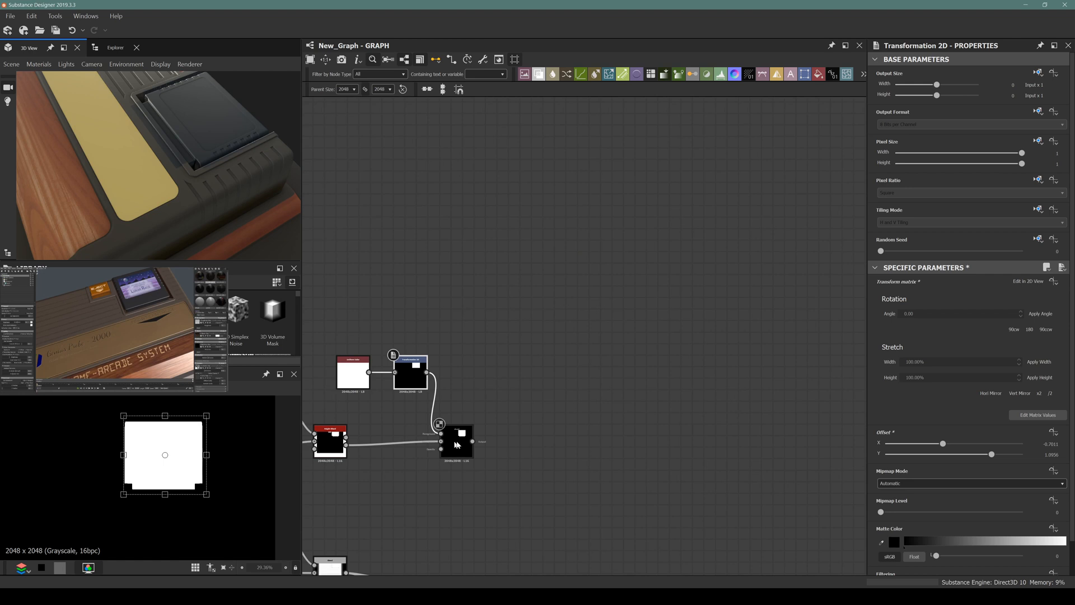
{"action": "scroll", "coordinate": [616, 224], "scroll_direction": "down", "scroll_amount": 3}
{"action": "left_click_drag", "start_coordinate": [472, 442], "coordinate": [685, 367]}
{"action": "scroll", "coordinate": [627, 218], "scroll_direction": "up", "scroll_amount": 5}
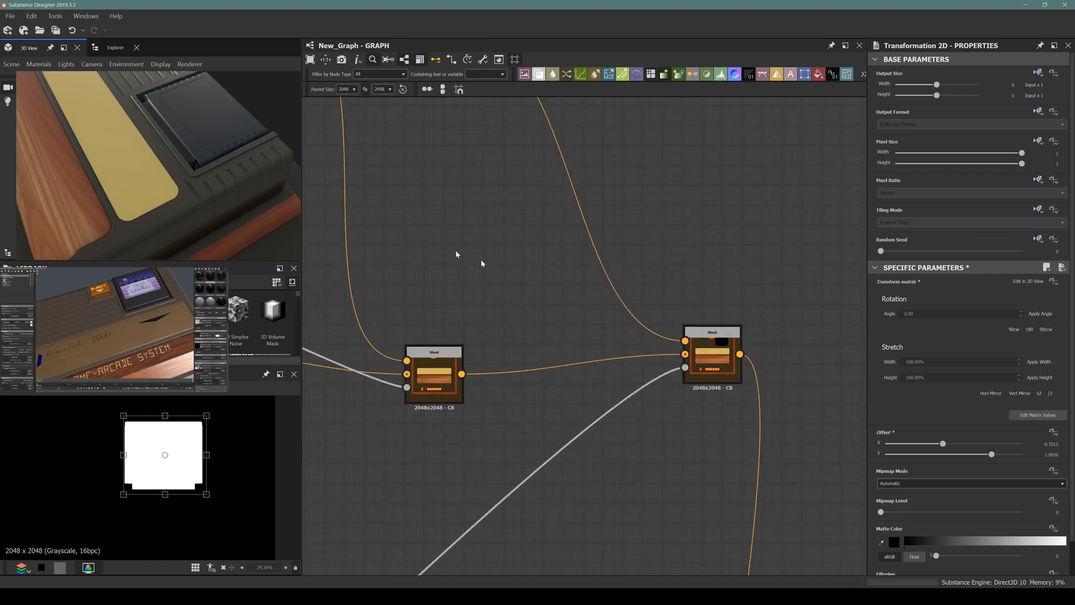
Step: Change the black Uniform Color node feeding the last colour Blend to a bright orange
{"action": "left_click_drag", "start_coordinate": [140, 138], "coordinate": [95, 146]}
{"action": "middle_click_drag", "start_coordinate": [99, 146], "coordinate": [164, 179]}
{"action": "scroll", "coordinate": [627, 336], "scroll_direction": "down", "scroll_amount": 4}
{"action": "left_click", "coordinate": [520, 218]}
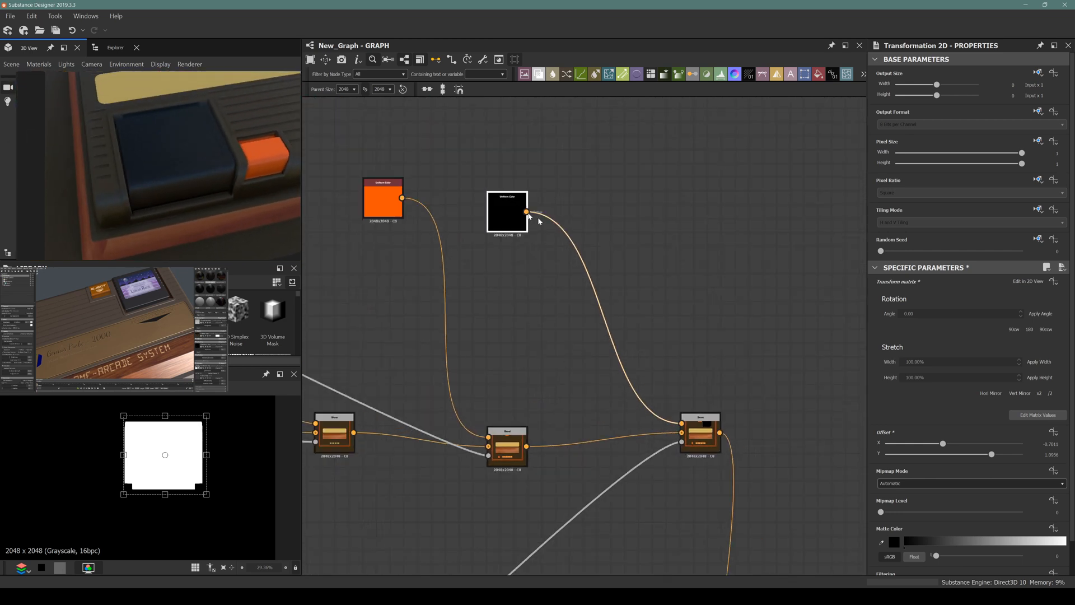
{"action": "left_click", "coordinate": [929, 319]}
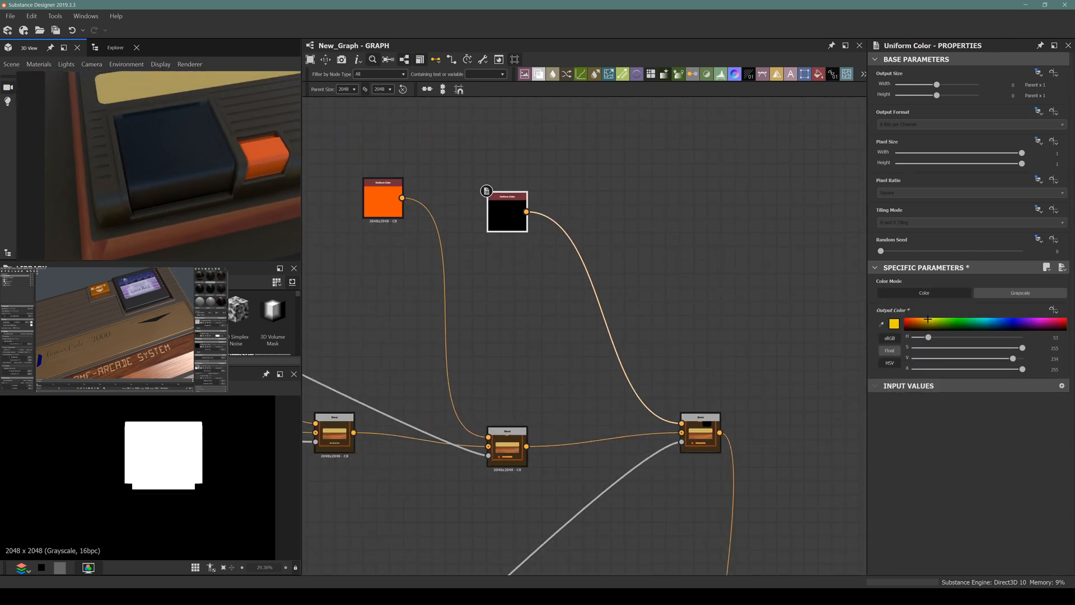
{"action": "scroll", "coordinate": [152, 149], "scroll_direction": "up", "scroll_amount": 5}
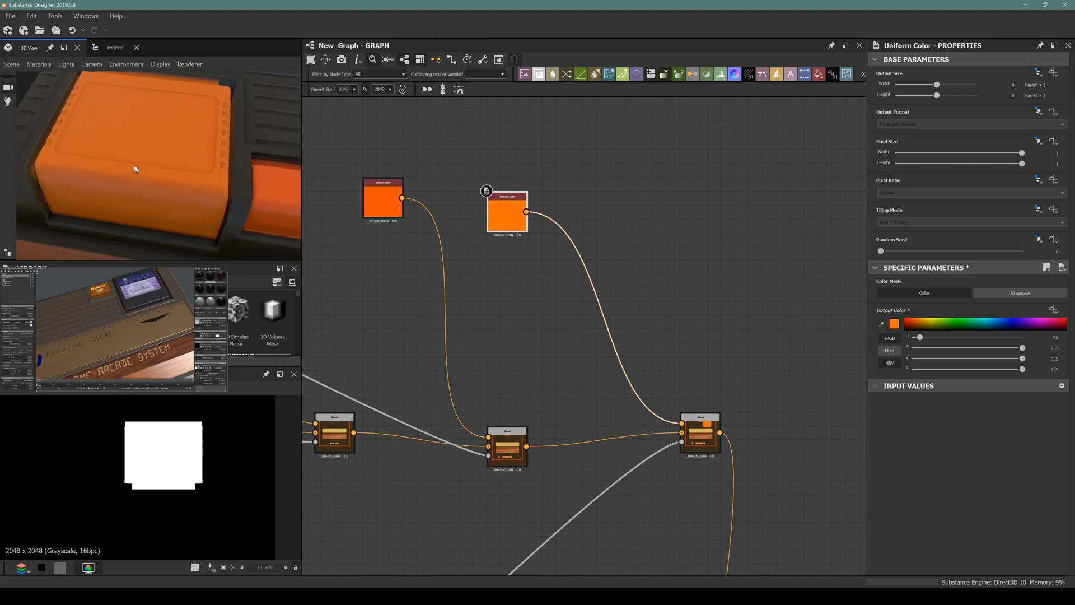
{"action": "left_click_drag", "start_coordinate": [144, 156], "coordinate": [115, 178]}
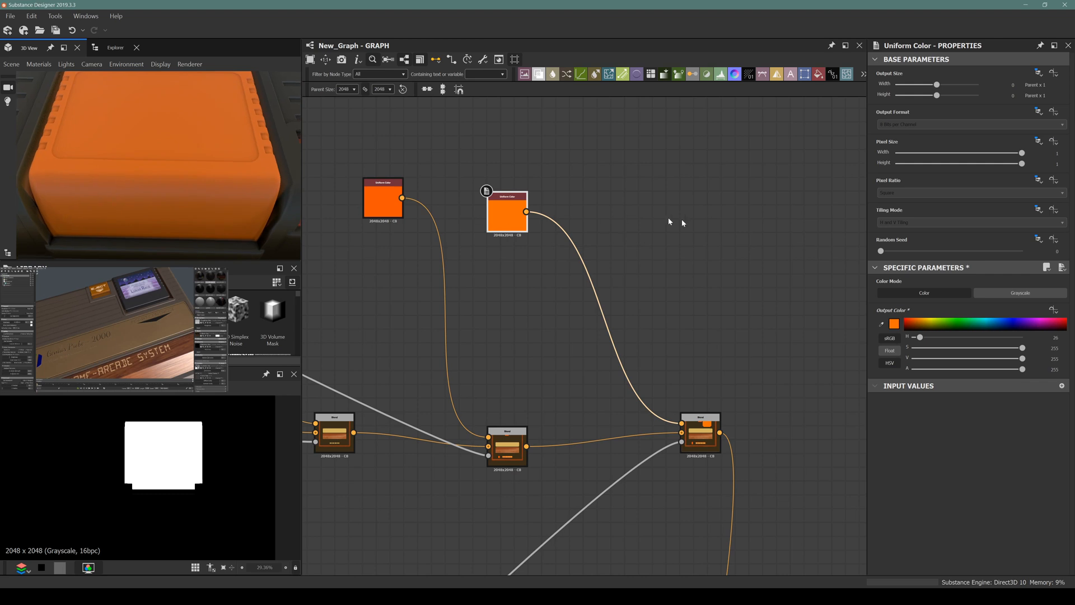
Step: Lower the Height Offset of the Height Blend node feeding the mask Blend to 0.44
{"action": "scroll", "coordinate": [642, 434], "scroll_direction": "down", "scroll_amount": 5}
{"action": "middle_click_drag", "start_coordinate": [563, 422], "coordinate": [672, 178]}
{"action": "scroll", "coordinate": [420, 473], "scroll_direction": "down", "scroll_amount": 4}
{"action": "scroll", "coordinate": [394, 509], "scroll_direction": "up", "scroll_amount": 8}
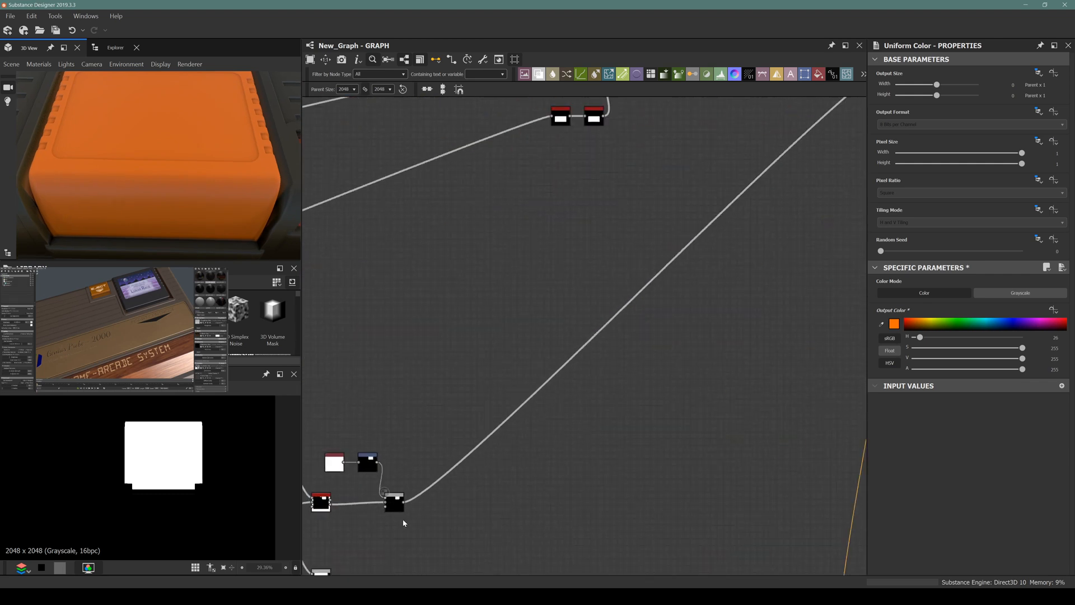
{"action": "left_click", "coordinate": [403, 493]}
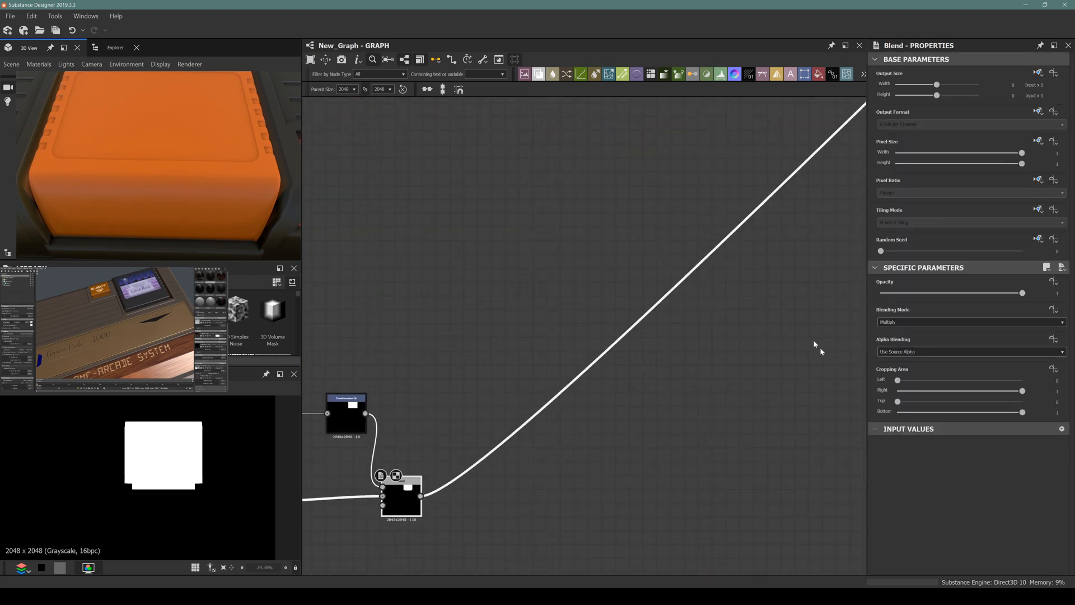
{"action": "middle_click_drag", "start_coordinate": [408, 469], "coordinate": [574, 392]}
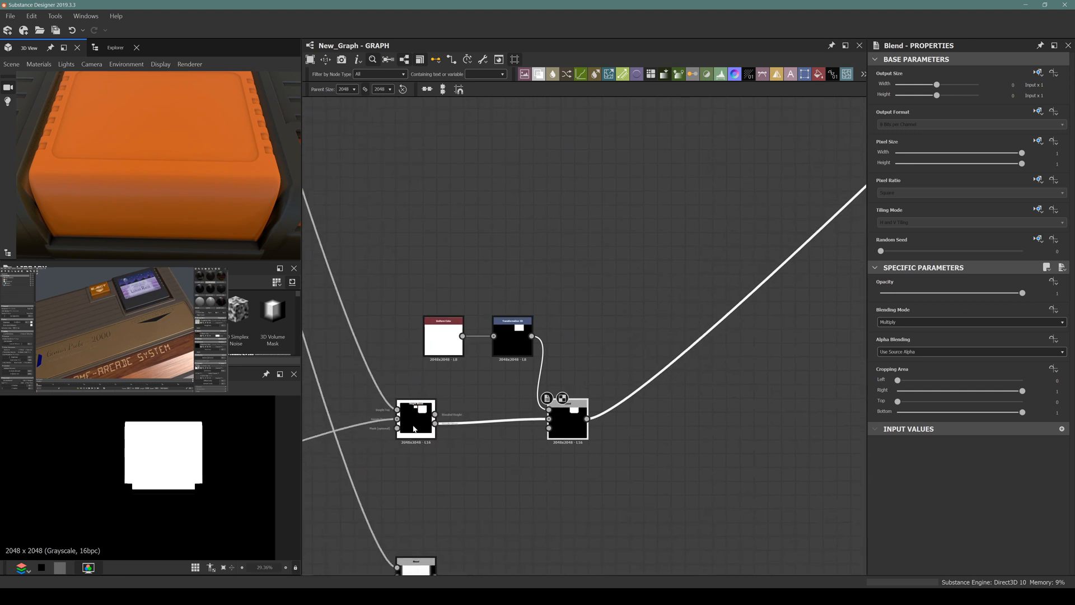
{"action": "left_click", "coordinate": [413, 425]}
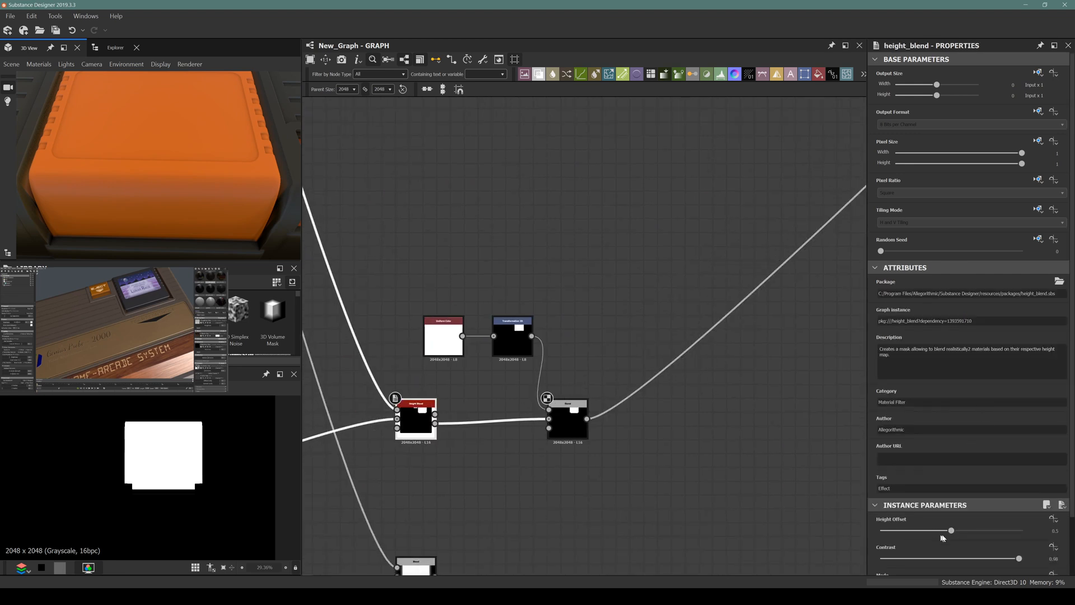
{"action": "left_click_drag", "start_coordinate": [951, 531], "coordinate": [949, 532]}
{"action": "left_click_drag", "start_coordinate": [949, 532], "coordinate": [943, 533]}
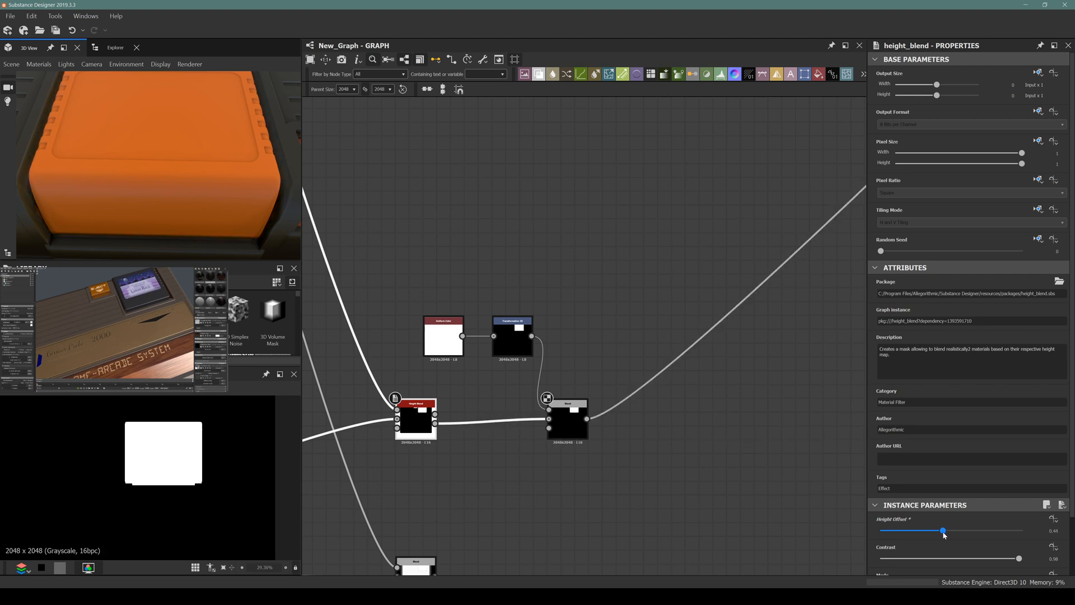
{"action": "scroll", "coordinate": [986, 538], "scroll_direction": "down", "scroll_amount": 2}
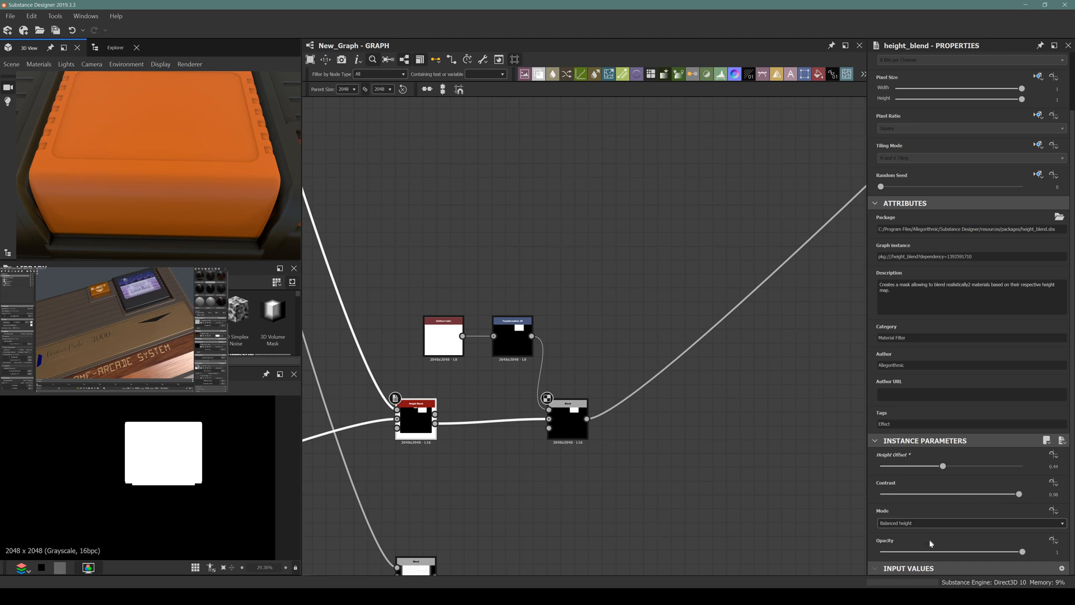
Step: Raise the Height Blend node's Height Offset to 0.49 and check the orange block's edges on the model
{"action": "left_click_drag", "start_coordinate": [140, 187], "coordinate": [227, 213], "text": "alt"}
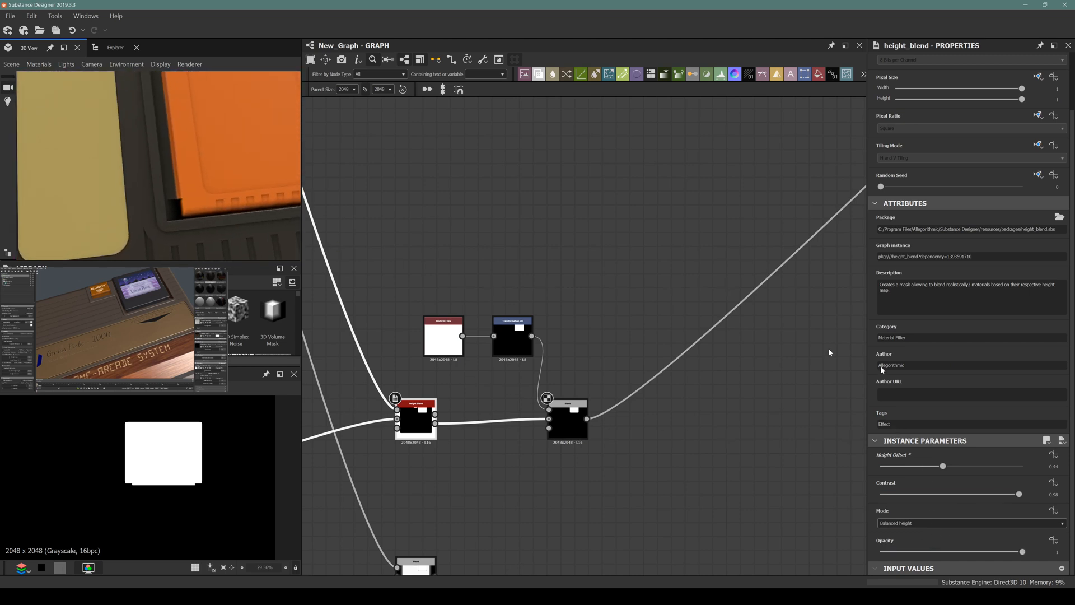
{"action": "left_click", "coordinate": [945, 469]}
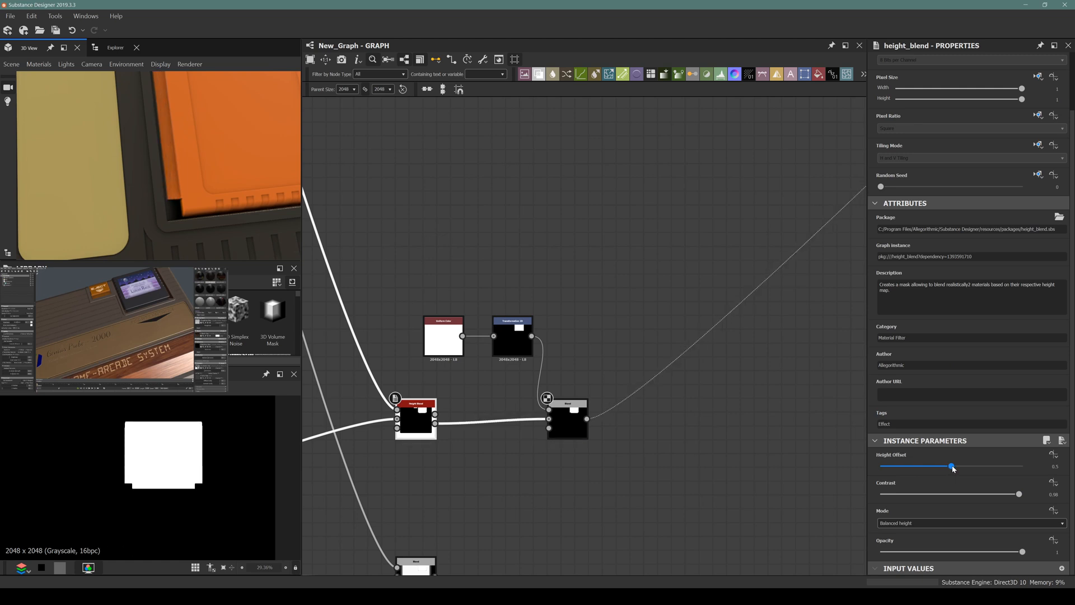
{"action": "left_click_drag", "start_coordinate": [945, 470], "coordinate": [950, 469]}
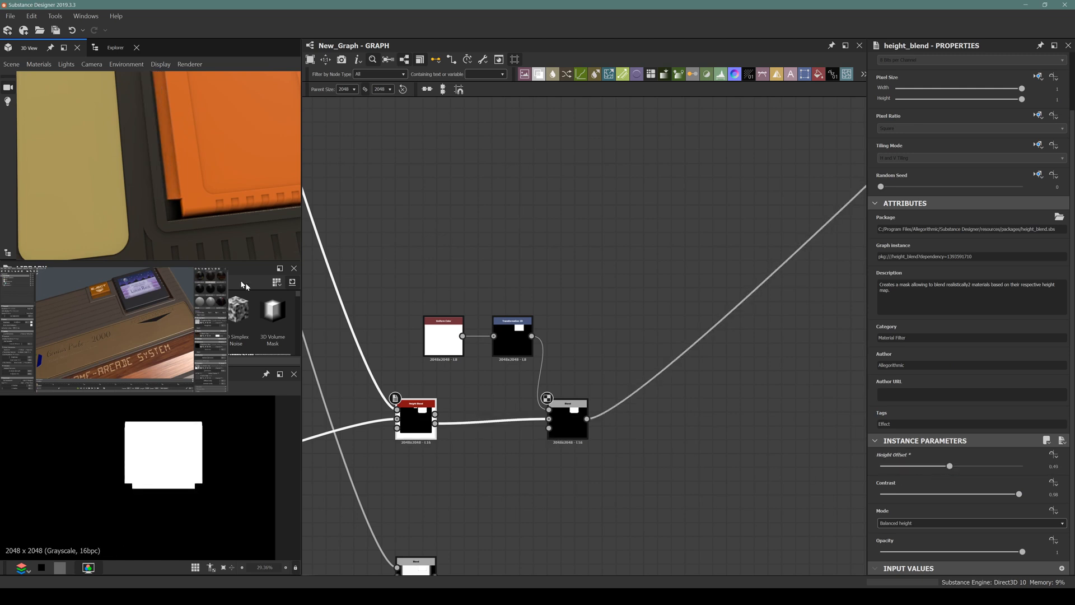
{"action": "left_click_drag", "start_coordinate": [165, 224], "coordinate": [136, 180]}
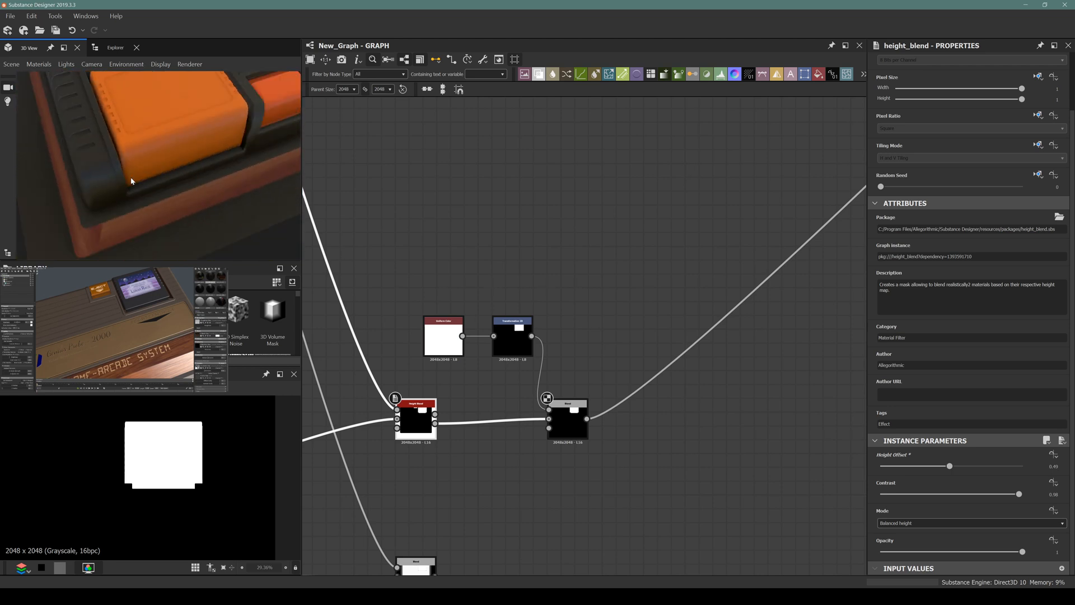
{"action": "left_click", "coordinate": [571, 416]}
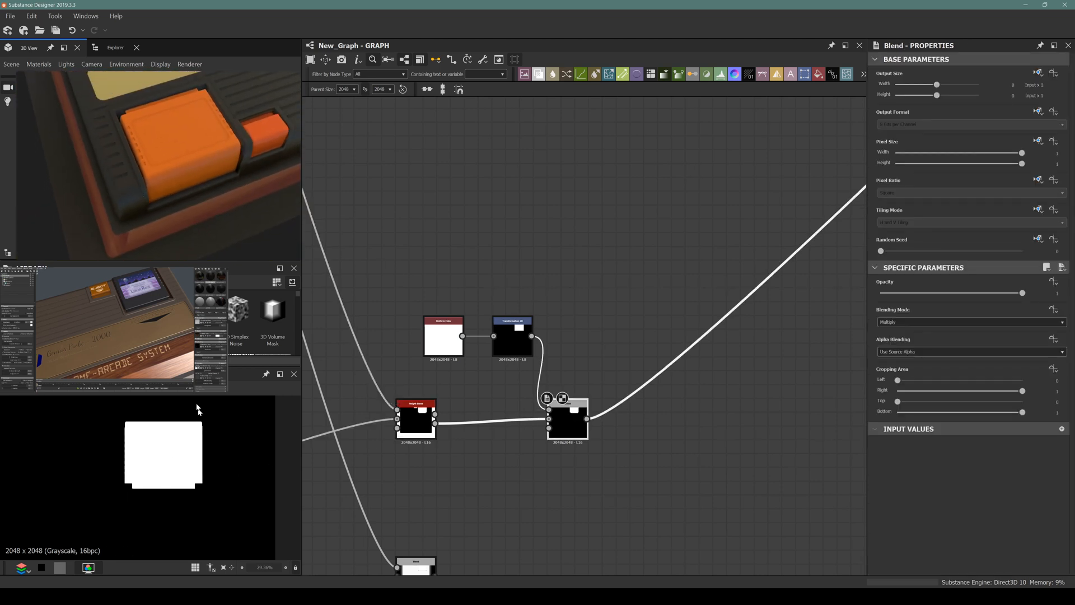
{"action": "key", "text": "space"}
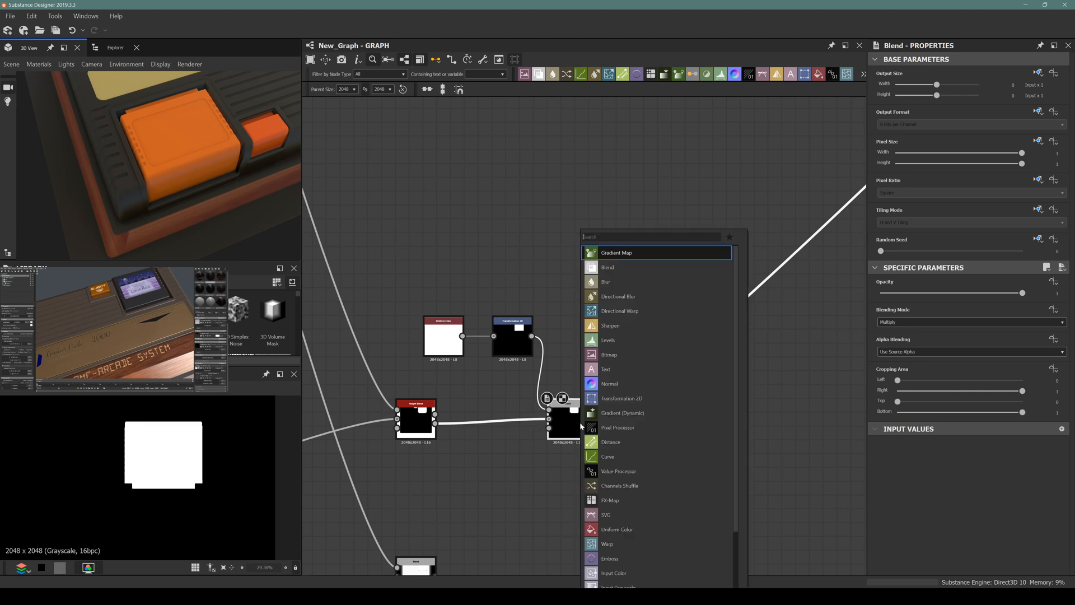
{"action": "type", "text": "lurl"}
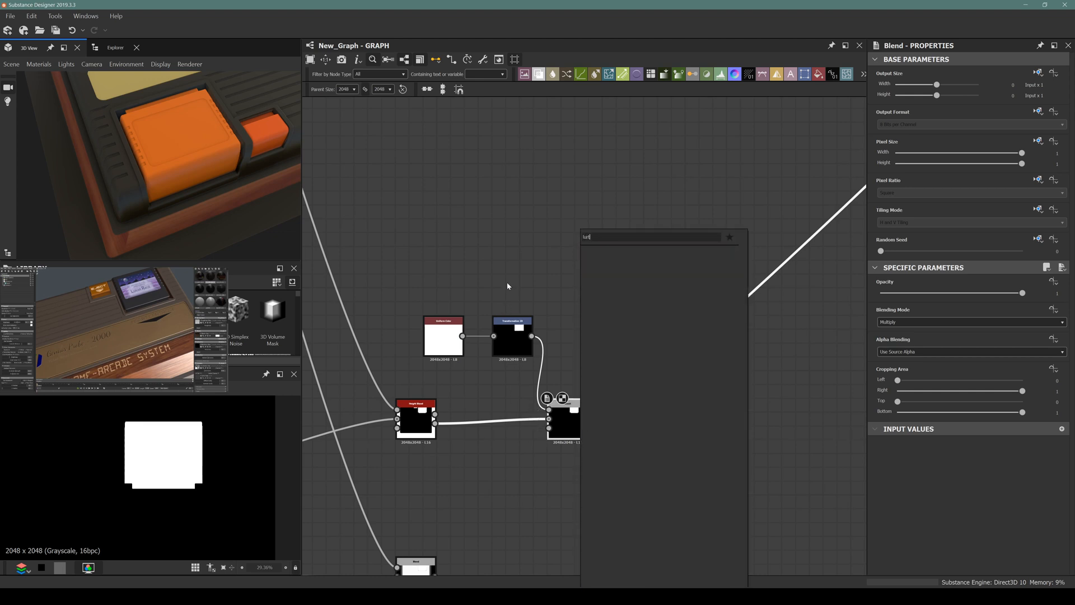
{"action": "key", "text": "Escape"}
Step: Set the Height Blend node's Contrast to 1 and its Height Offset to 0.5
{"action": "right_click_drag", "start_coordinate": [168, 181], "coordinate": [110, 156]}
{"action": "middle_click_drag", "start_coordinate": [149, 205], "coordinate": [121, 203]}
{"action": "left_click_drag", "start_coordinate": [91, 183], "coordinate": [147, 182]}
{"action": "scroll", "coordinate": [527, 377], "scroll_direction": "up", "scroll_amount": 2}
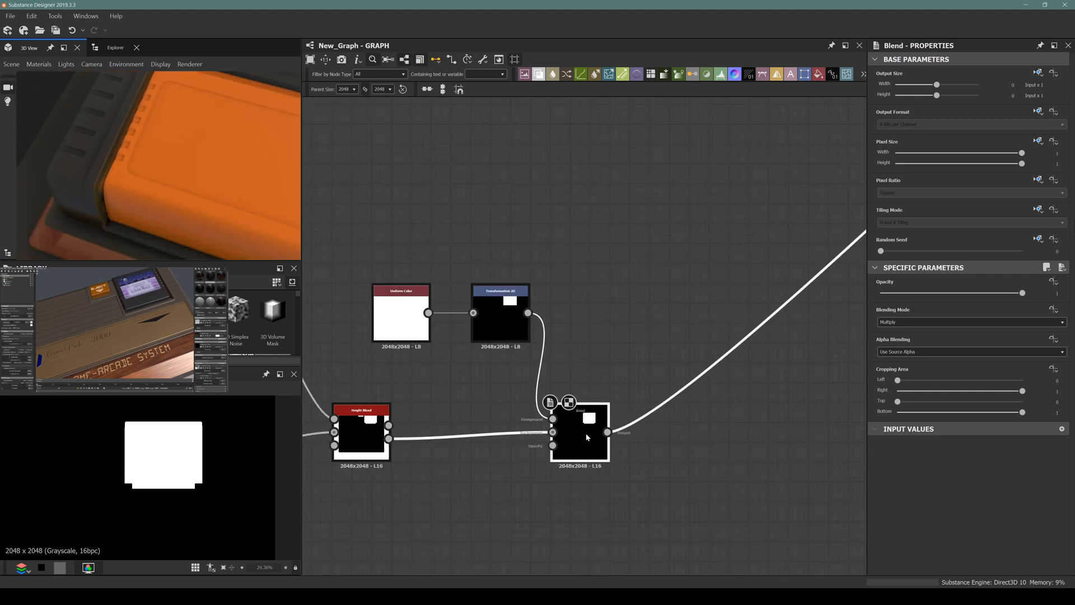
{"action": "left_click", "coordinate": [491, 312]}
{"action": "left_click", "coordinate": [361, 434]}
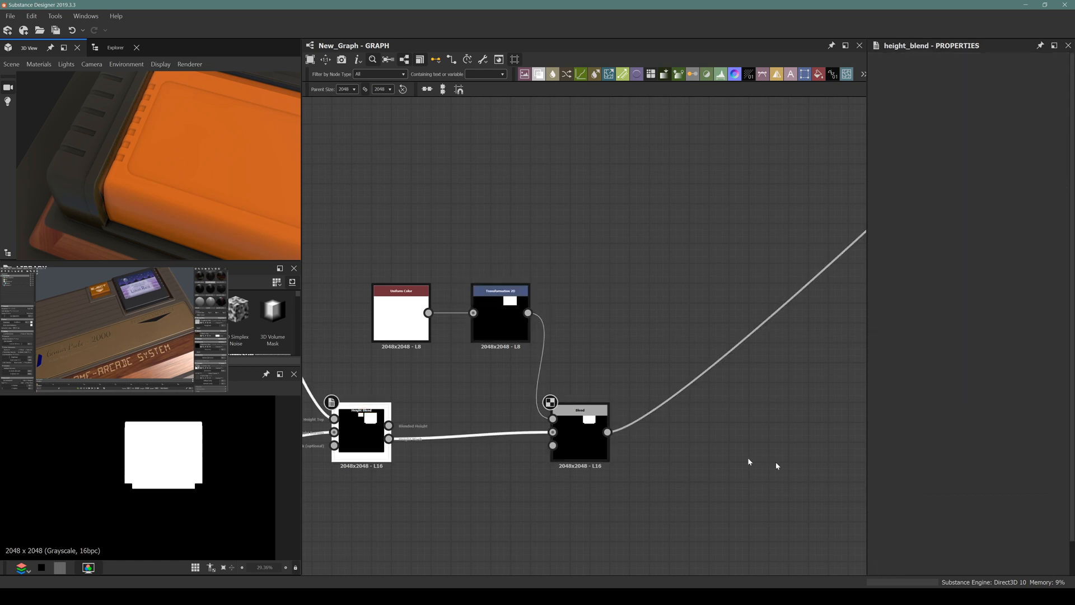
{"action": "scroll", "coordinate": [976, 462], "scroll_direction": "down", "scroll_amount": 2}
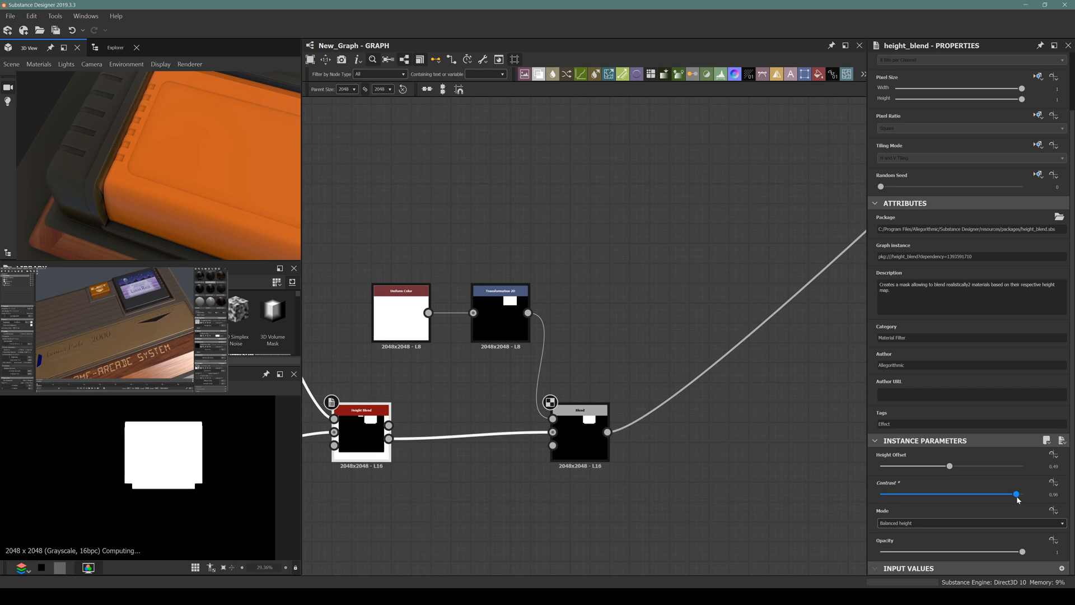
{"action": "left_click", "coordinate": [1054, 466]}
{"action": "key", "text": "Return"}
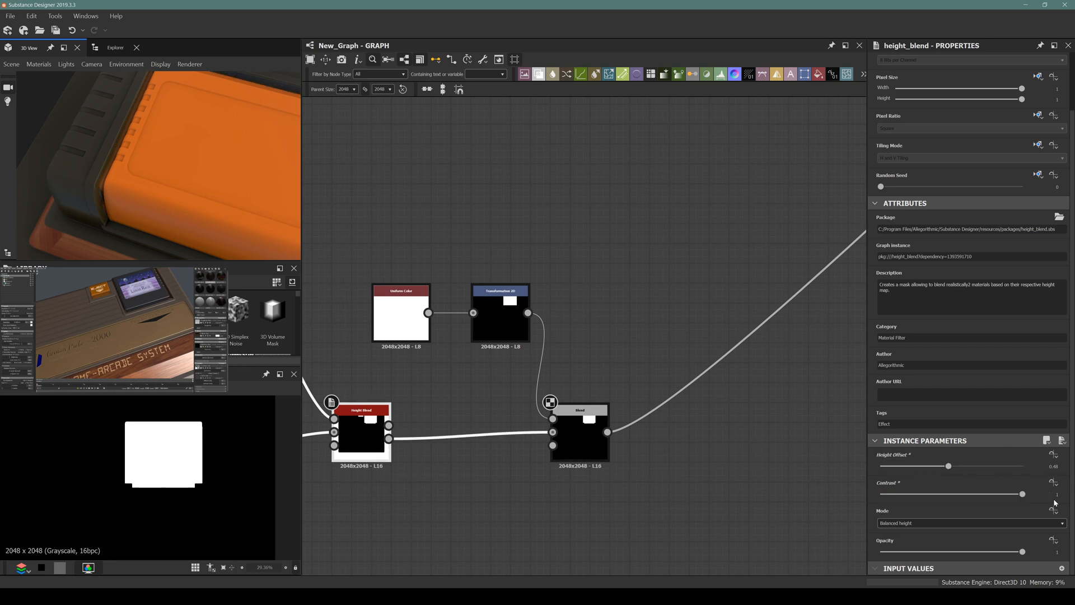
{"action": "left_click", "coordinate": [1053, 466]}
{"action": "type", "text": "0.5"}
{"action": "key", "text": "Return"}
{"action": "scroll", "coordinate": [106, 197], "scroll_direction": "down", "scroll_amount": 3}
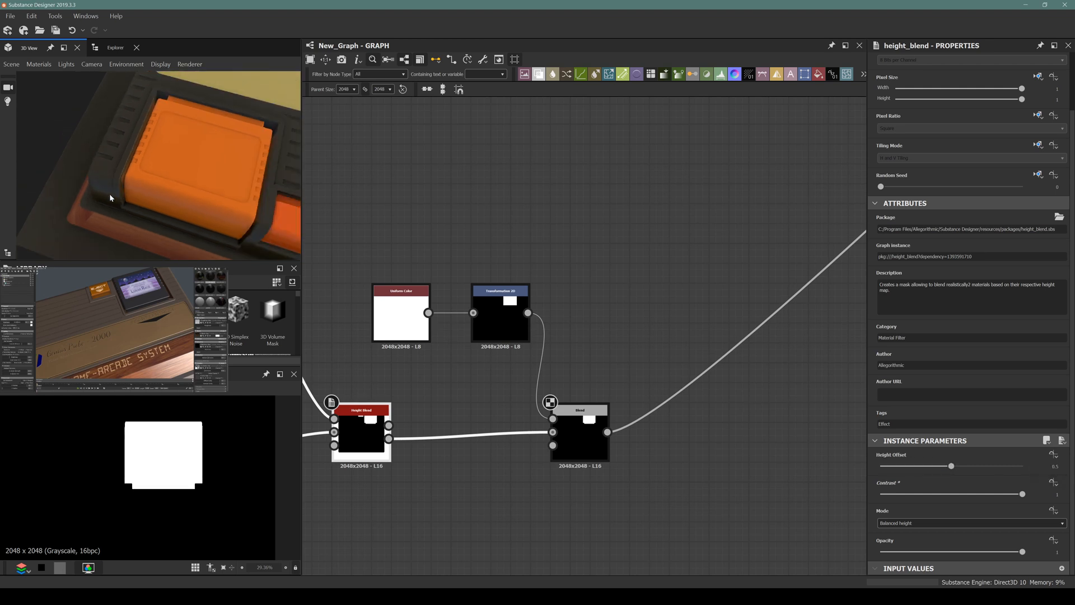
Step: Insert a Blur HQ Grayscale node after the mask Blend with Quality 1 and Intensity 0.38
{"action": "left_click_drag", "start_coordinate": [109, 197], "coordinate": [166, 151]}
{"action": "scroll", "coordinate": [202, 158], "scroll_direction": "up", "scroll_amount": 3}
{"action": "left_click", "coordinate": [576, 423]}
{"action": "key", "text": "space"}
{"action": "type", "text": "blur"}
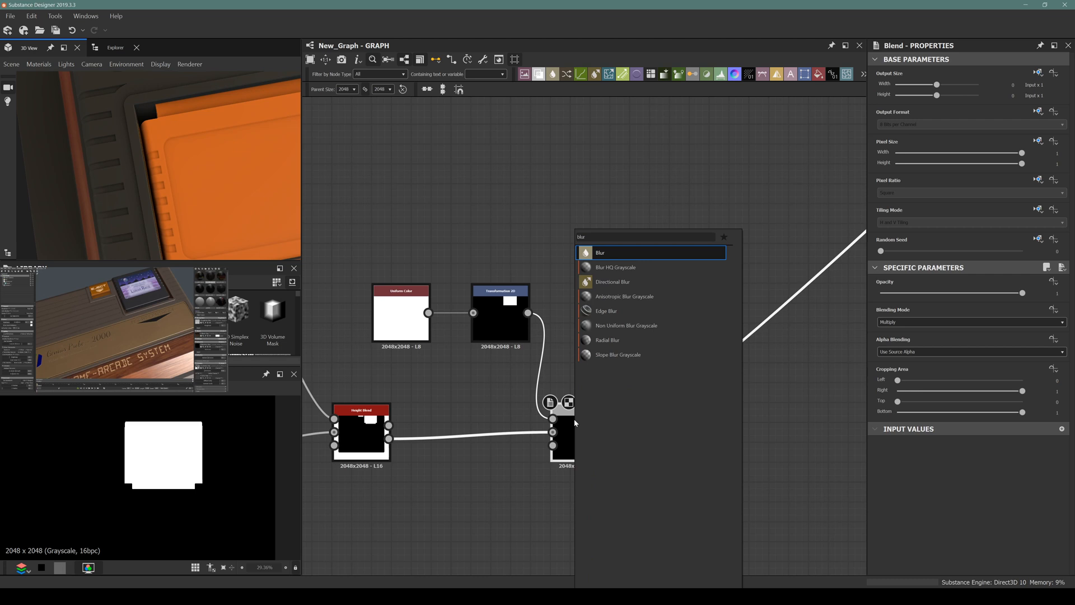
{"action": "key", "text": "Down"}
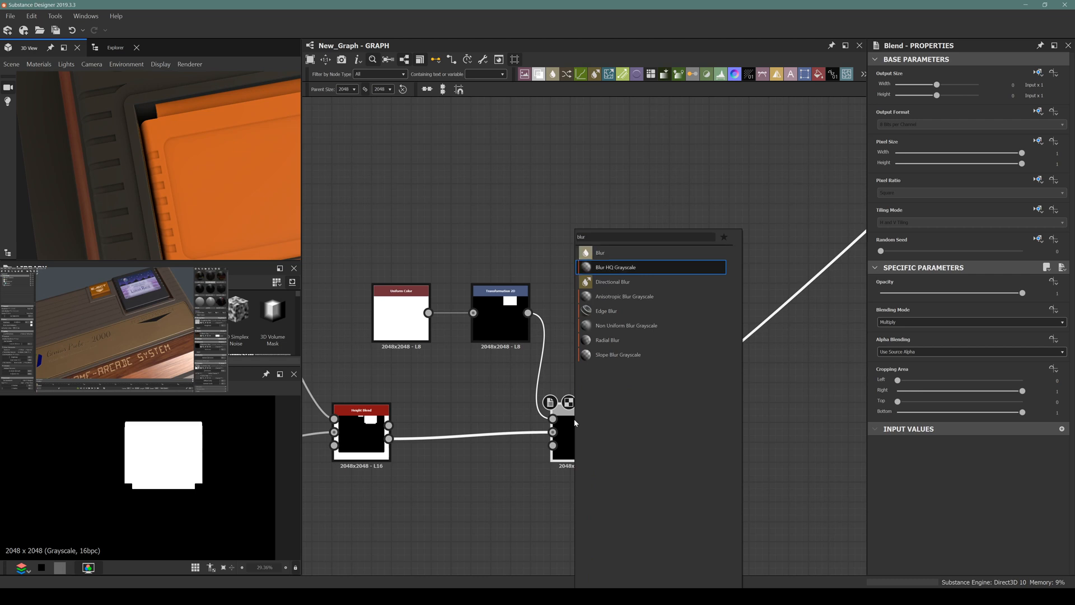
{"action": "key", "text": "Return"}
{"action": "left_click", "coordinate": [909, 558]}
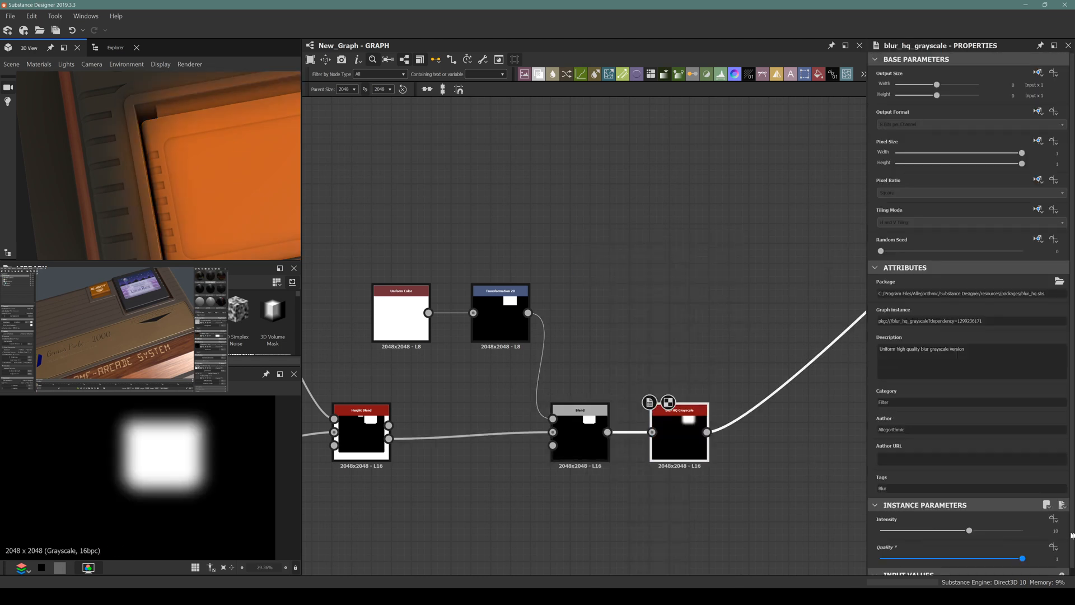
{"action": "left_click_drag", "start_coordinate": [969, 530], "coordinate": [884, 548]}
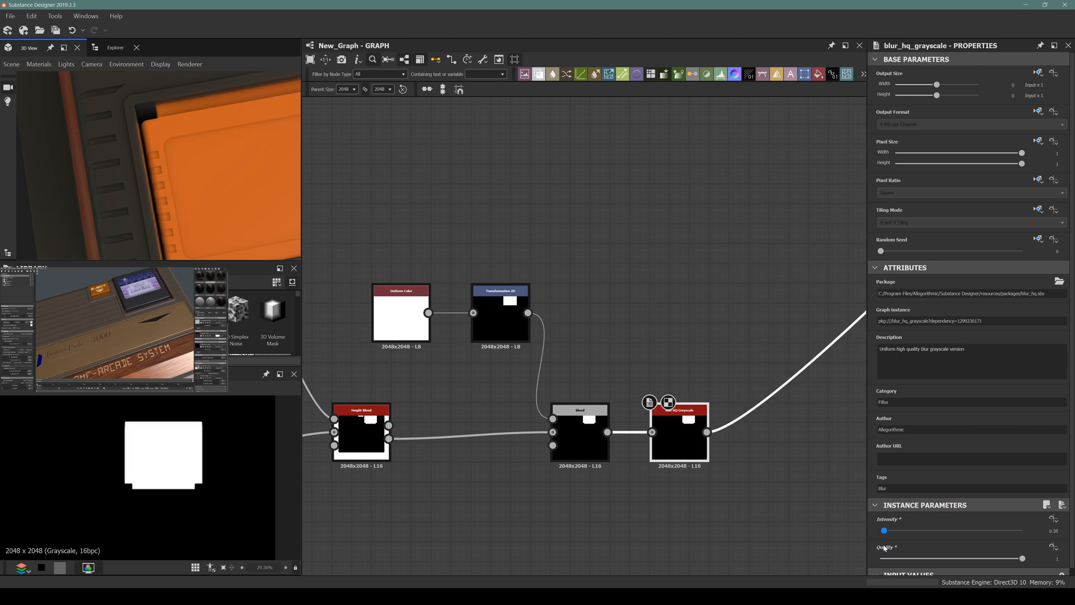
Step: Try a Histogram Select node after the Blur HQ Grayscale node, with Position 1 and Range 0.04
{"action": "key", "text": "space"}
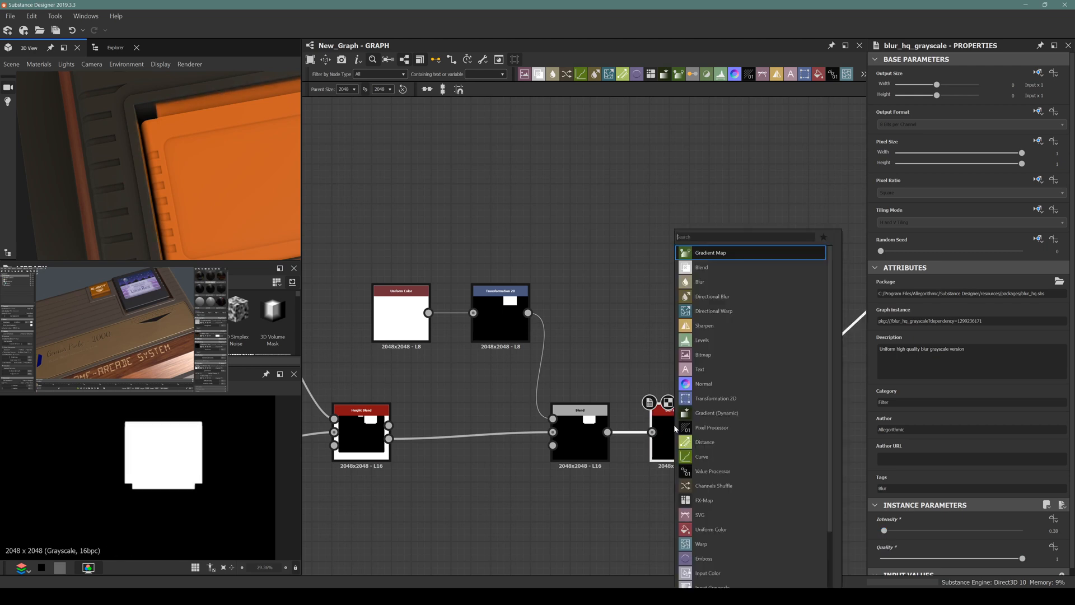
{"action": "type", "text": "histogra"}
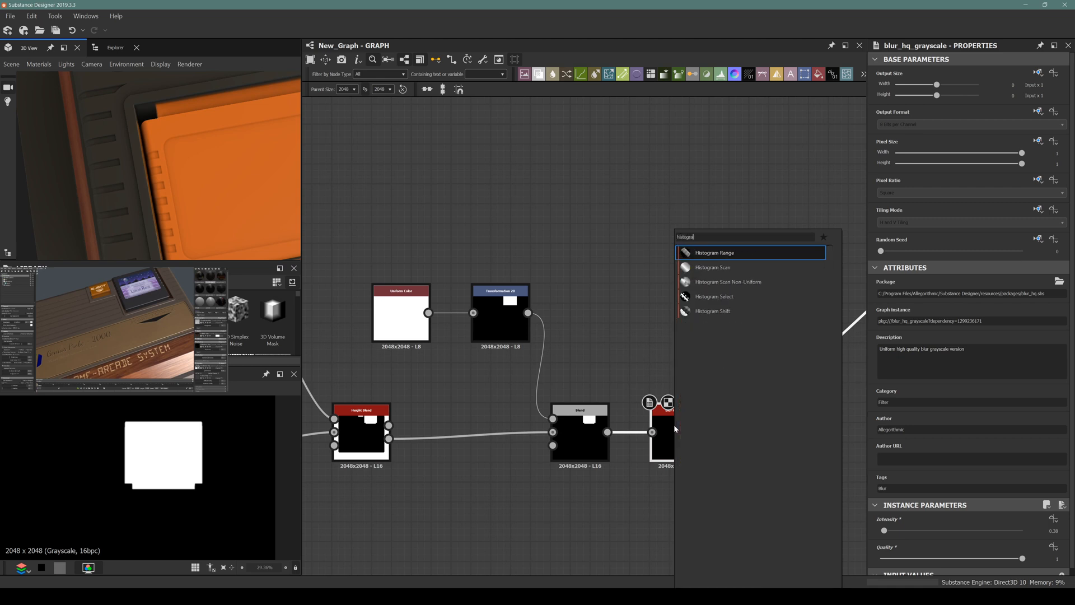
{"action": "key", "text": "Down"}
{"action": "key", "text": "Down"}
{"action": "key", "text": "Down"}
{"action": "key", "text": "Return"}
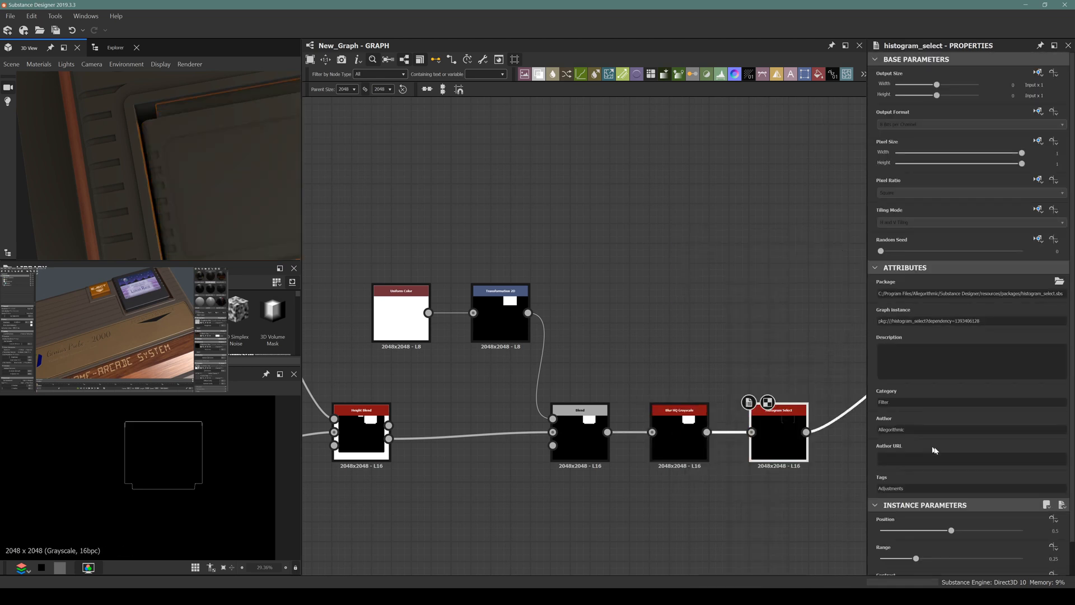
{"action": "left_click_drag", "start_coordinate": [951, 531], "coordinate": [1023, 530]}
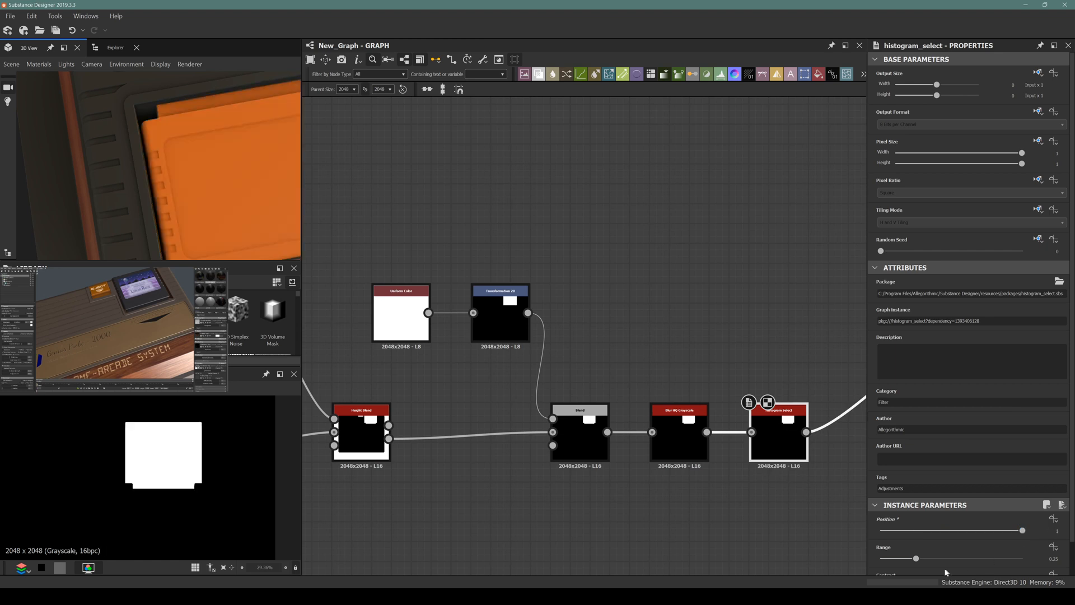
{"action": "left_click_drag", "start_coordinate": [916, 558], "coordinate": [887, 560]}
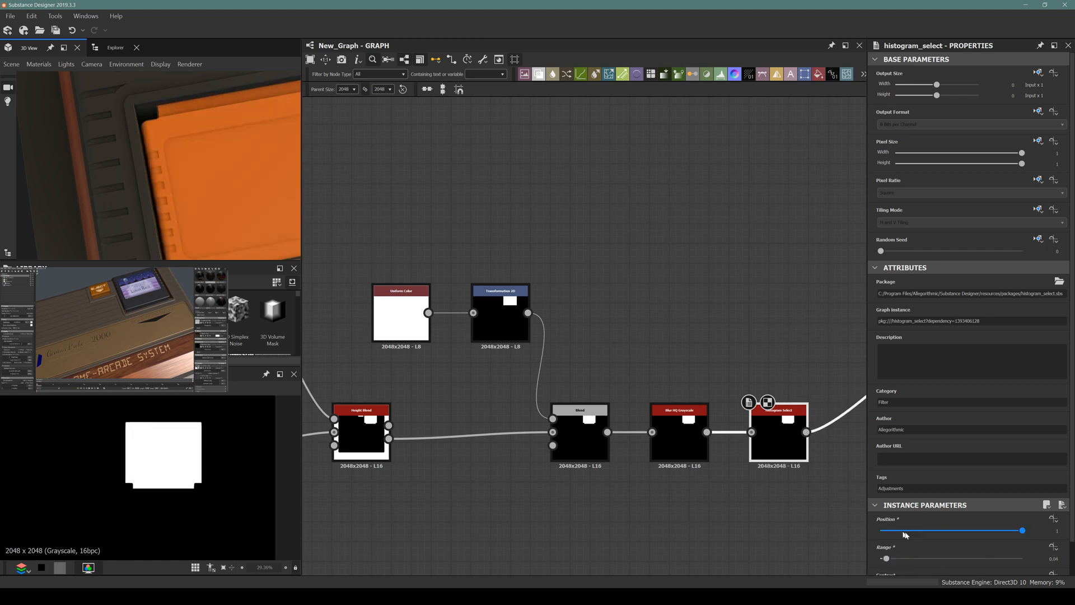
Step: Raise the Histogram Select node's Range to 0.52 and check the orange block's edges on the model
{"action": "scroll", "coordinate": [891, 541], "scroll_direction": "down", "scroll_amount": 1}
{"action": "left_click_drag", "start_coordinate": [965, 557], "coordinate": [873, 566]}
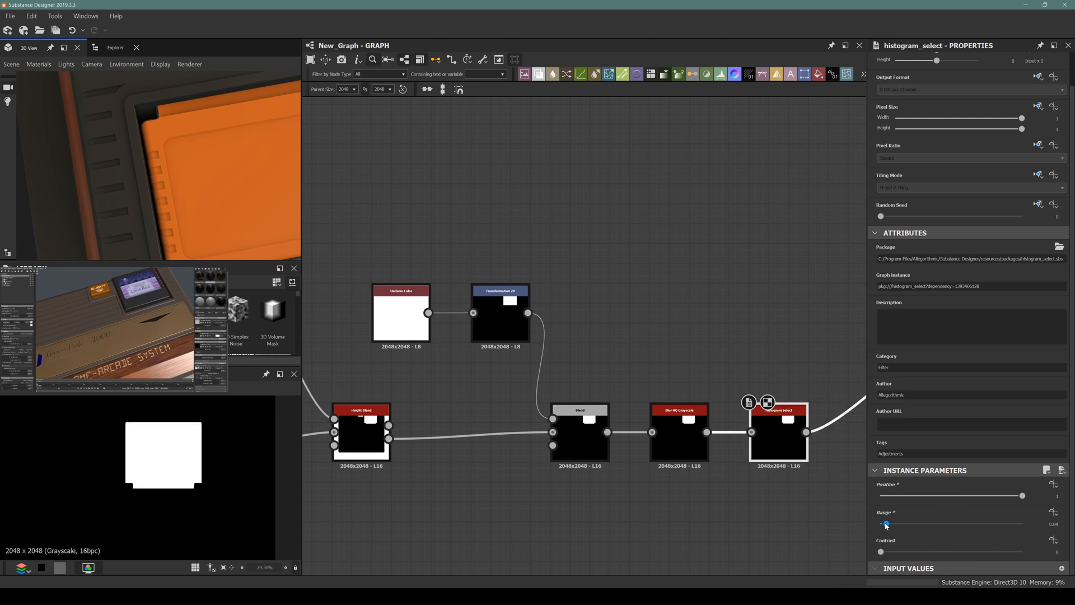
{"action": "left_click_drag", "start_coordinate": [889, 523], "coordinate": [956, 508]}
{"action": "scroll", "coordinate": [135, 166], "scroll_direction": "up", "scroll_amount": 3}
{"action": "scroll", "coordinate": [139, 160], "scroll_direction": "down", "scroll_amount": 2}
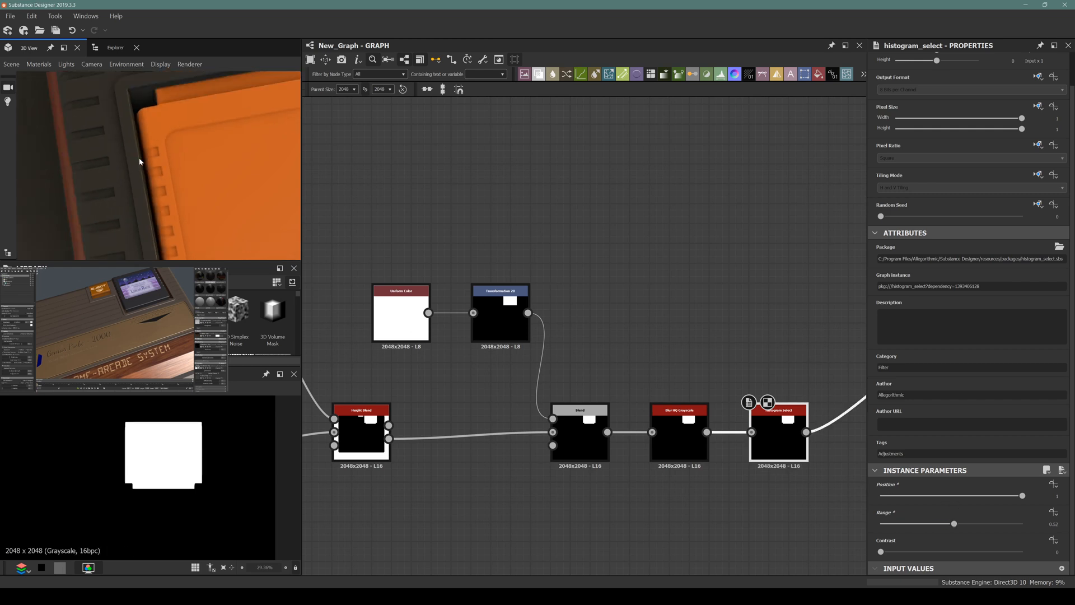
{"action": "left_click_drag", "start_coordinate": [140, 161], "coordinate": [181, 190]}
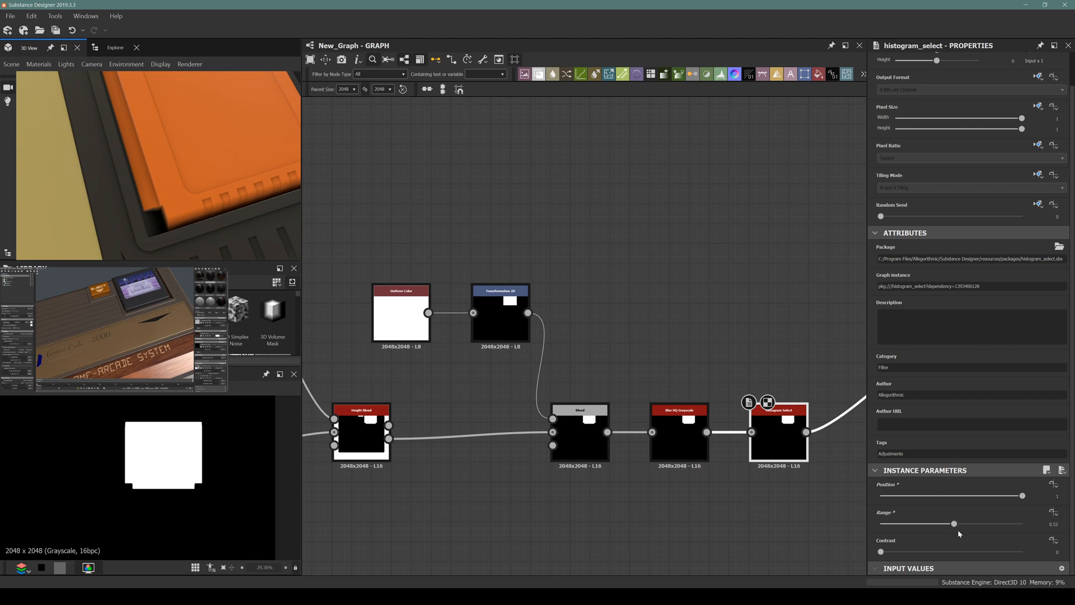
{"action": "left_click_drag", "start_coordinate": [189, 235], "coordinate": [158, 187]}
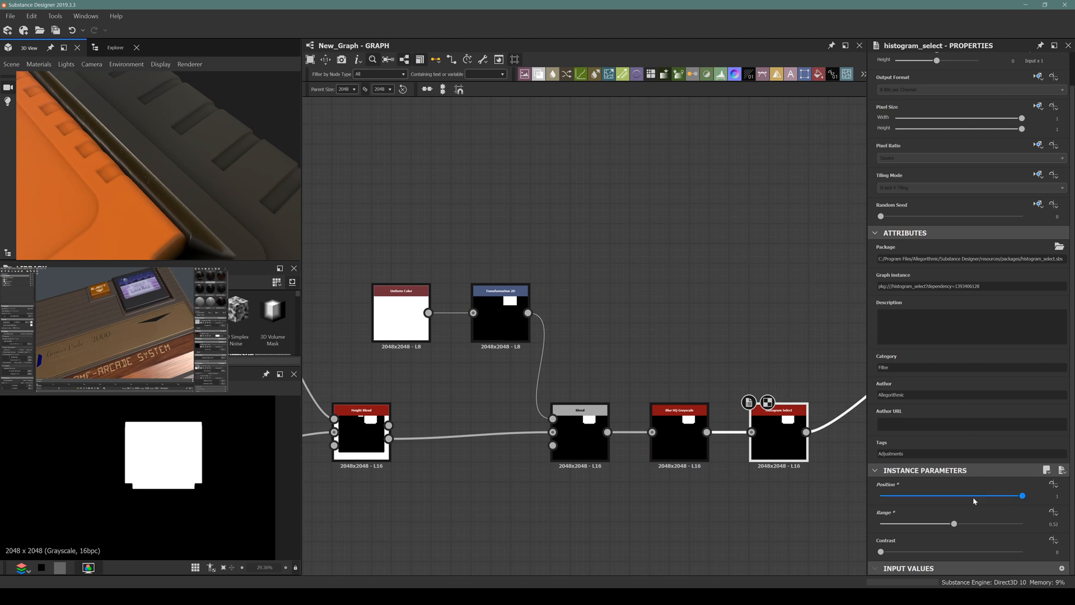
Step: Delete the Histogram Select node and select the Blur HQ Grayscale node before it
{"action": "mouse_move", "coordinate": [955, 525]}
{"action": "left_mouse_down"}
{"action": "mouse_move", "coordinate": [1018, 525]}
{"action": "mouse_move", "coordinate": [952, 525]}
{"action": "left_mouse_up"}
{"action": "scroll", "coordinate": [562, 319], "scroll_direction": "down", "scroll_amount": 4}
{"action": "scroll", "coordinate": [601, 351], "scroll_direction": "up", "scroll_amount": 4}
{"action": "key", "text": "Delete"}
{"action": "left_click", "coordinate": [516, 359]}
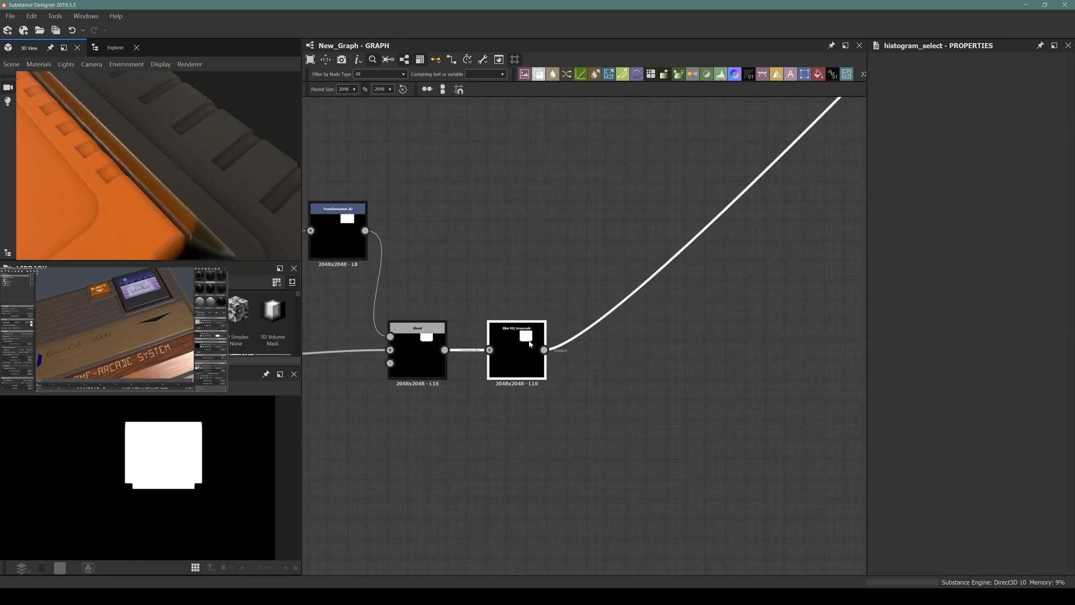
Step: Make the cartridge block's Uniform Color black by setting its V value to 0, and check the model from several sides
{"action": "scroll", "coordinate": [459, 392], "scroll_direction": "down", "scroll_amount": 5}
{"action": "middle_click_drag", "start_coordinate": [588, 297], "coordinate": [492, 434]}
{"action": "scroll", "coordinate": [492, 435], "scroll_direction": "down", "scroll_amount": 2}
{"action": "middle_click_drag", "start_coordinate": [616, 216], "coordinate": [488, 301]}
{"action": "scroll", "coordinate": [488, 301], "scroll_direction": "up", "scroll_amount": 2}
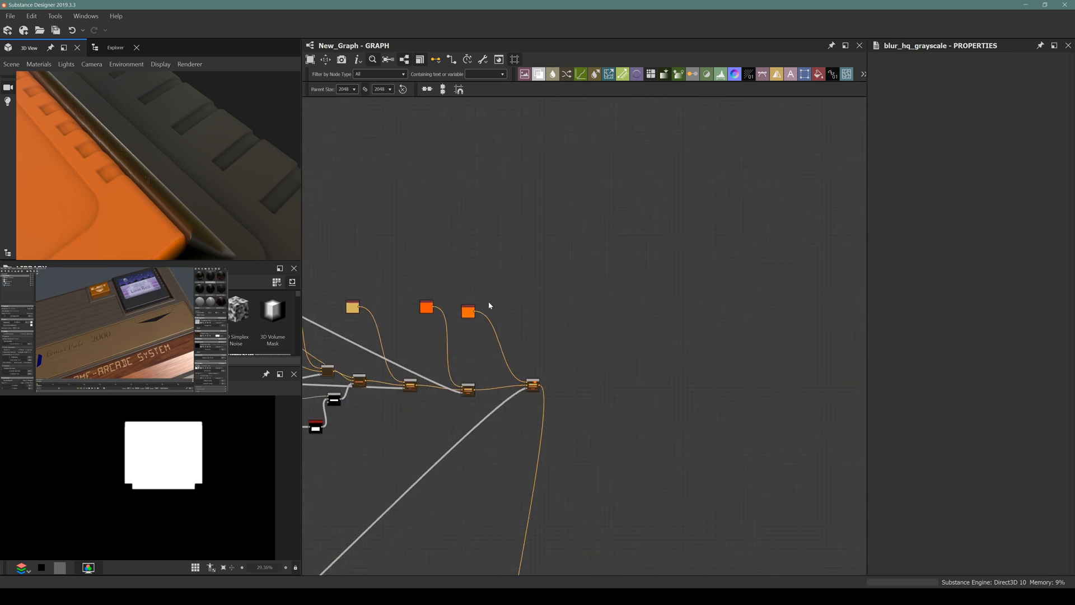
{"action": "double_click", "coordinate": [472, 314]}
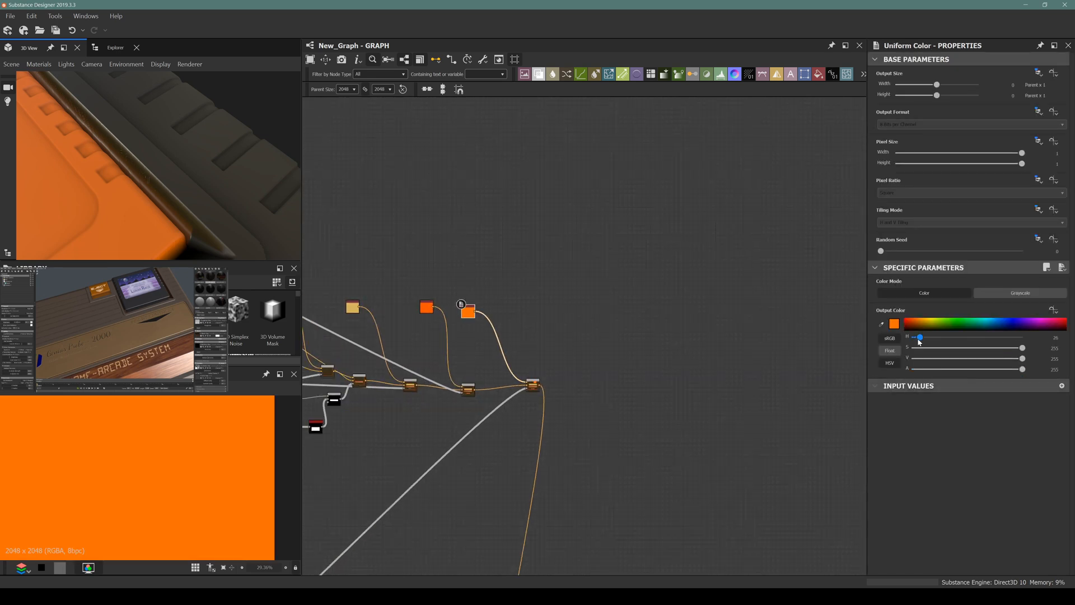
{"action": "left_click_drag", "start_coordinate": [916, 357], "coordinate": [911, 358]}
{"action": "left_click_drag", "start_coordinate": [233, 223], "coordinate": [146, 178]}
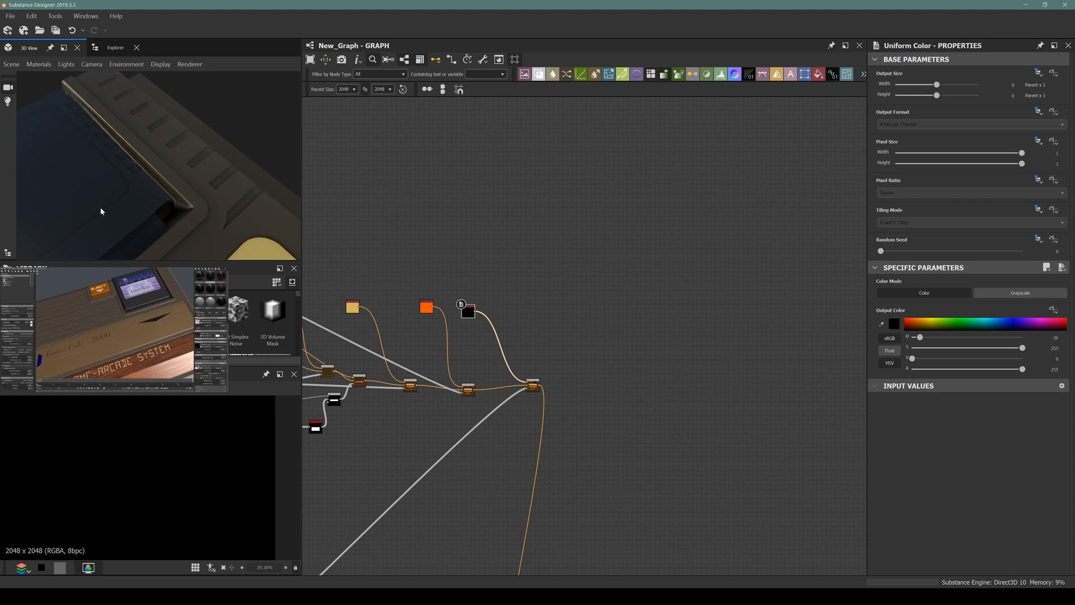
{"action": "left_click_drag", "start_coordinate": [100, 211], "coordinate": [3, 247]}
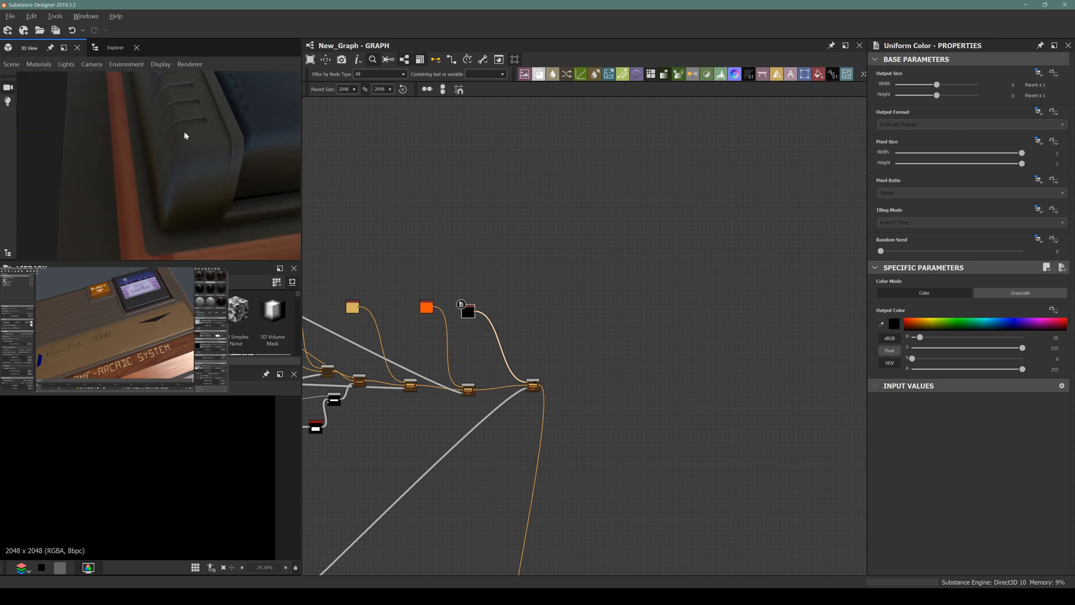
{"action": "left_click_drag", "start_coordinate": [186, 135], "coordinate": [212, 132]}
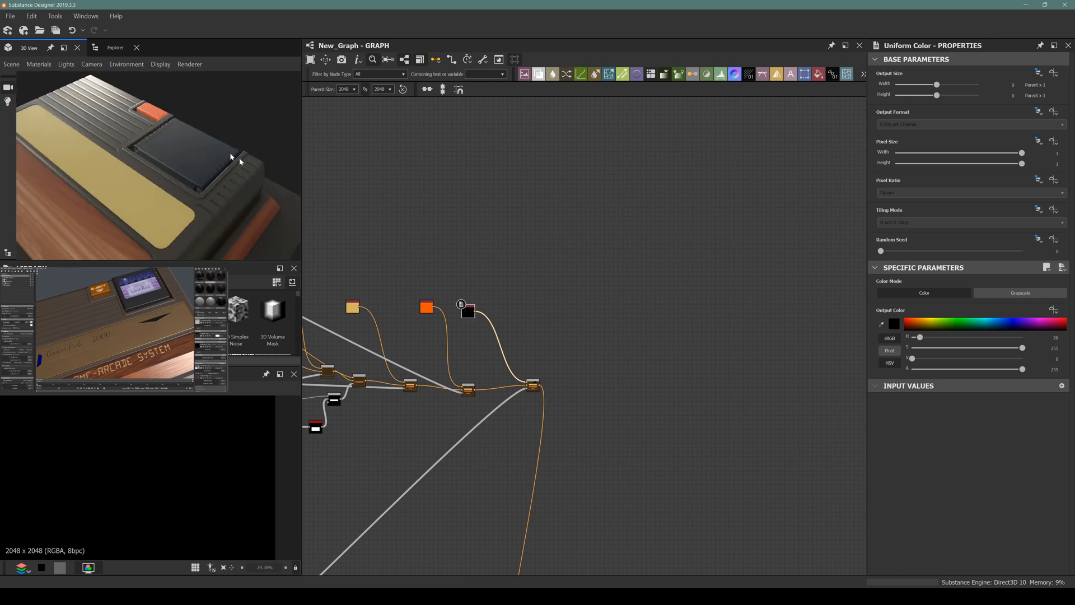
Step: Insert a new Blend node after the last base colour Blend and space it out from that node
{"action": "scroll", "coordinate": [564, 401], "scroll_direction": "up", "scroll_amount": 3}
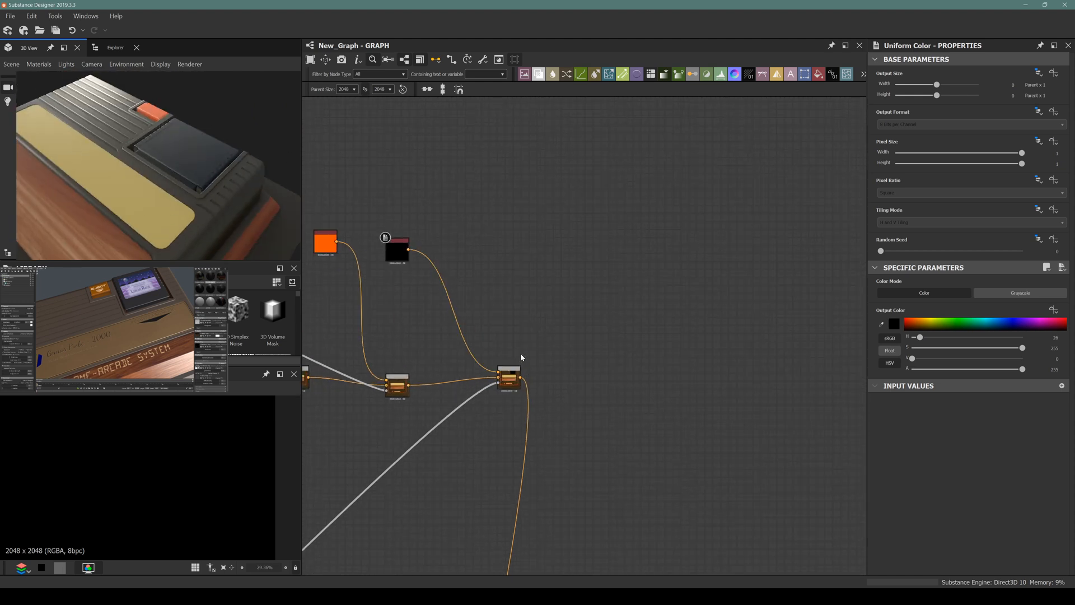
{"action": "left_click", "coordinate": [510, 378]}
{"action": "key", "text": "space"}
{"action": "type", "text": "blend"}
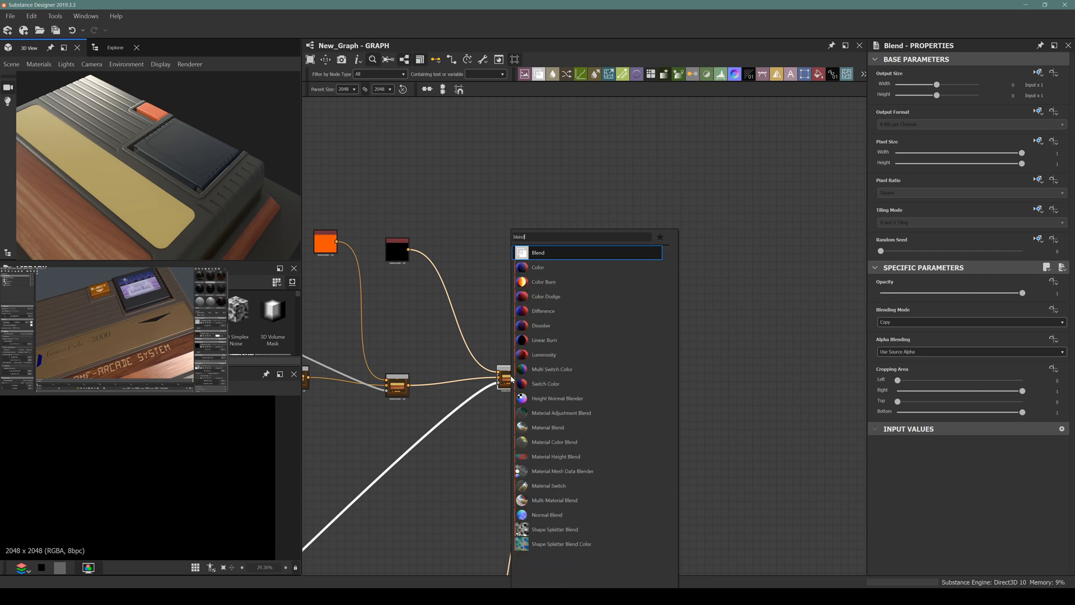
{"action": "key", "text": "Return"}
{"action": "double_click", "coordinate": [551, 380]}
{"action": "left_click_drag", "start_coordinate": [556, 385], "coordinate": [585, 381]}
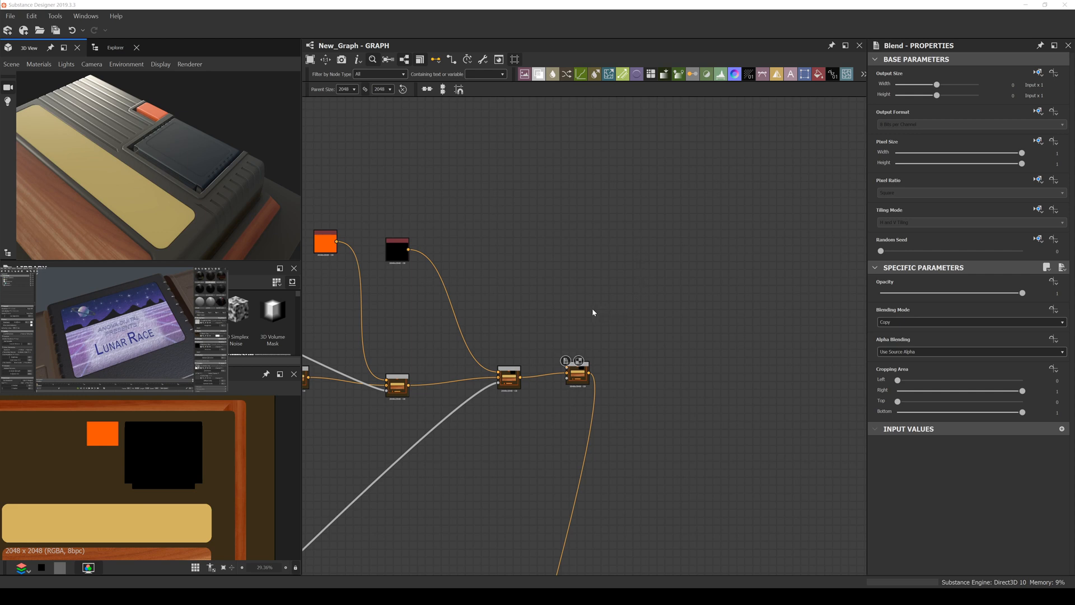
Step: Add a Uniform Color node above the new Blend at the end of the base colour chain
{"action": "middle_click_drag", "start_coordinate": [554, 301], "coordinate": [562, 330]}
{"action": "scroll", "coordinate": [535, 314], "scroll_direction": "down", "scroll_amount": 1}
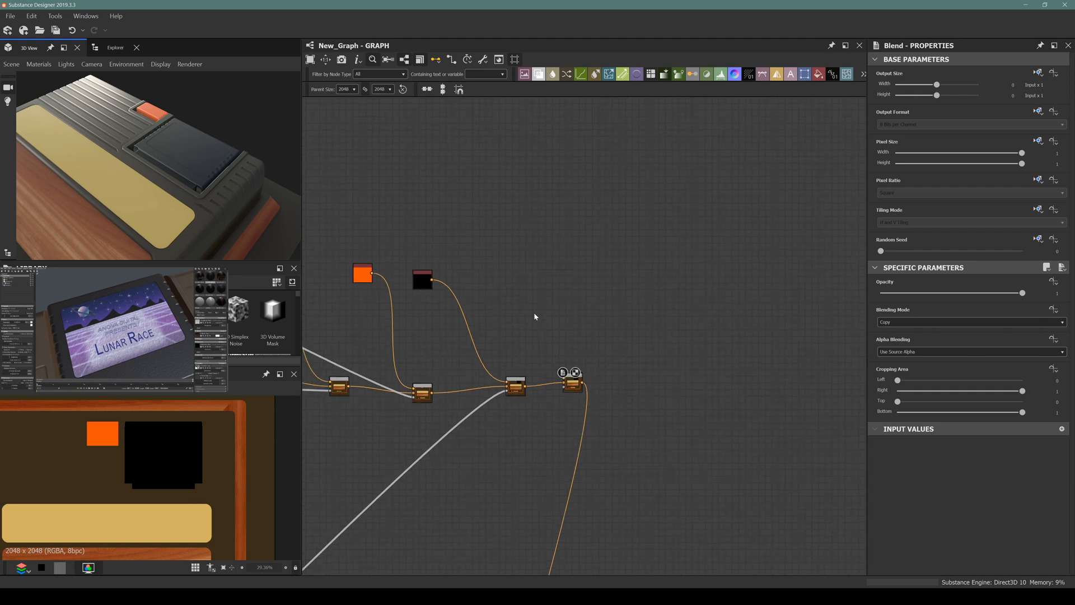
{"action": "middle_click_drag", "start_coordinate": [449, 288], "coordinate": [532, 330]}
{"action": "scroll", "coordinate": [549, 294], "scroll_direction": "down", "scroll_amount": 2}
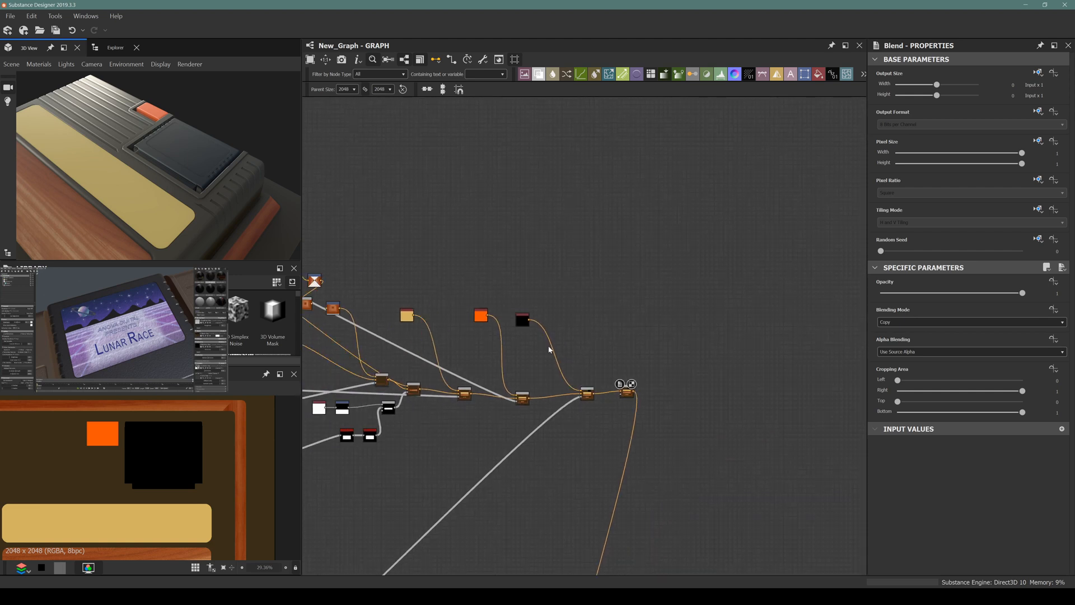
{"action": "middle_click_drag", "start_coordinate": [609, 342], "coordinate": [563, 363]}
{"action": "scroll", "coordinate": [564, 363], "scroll_direction": "up", "scroll_amount": 3}
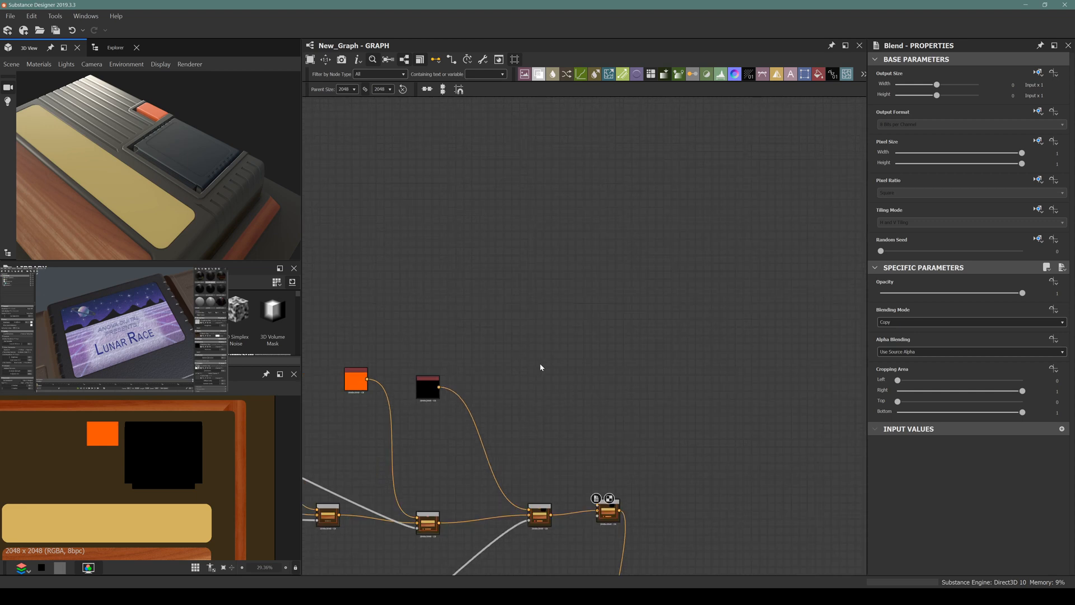
{"action": "key", "text": "space"}
{"action": "type", "text": "uni"}
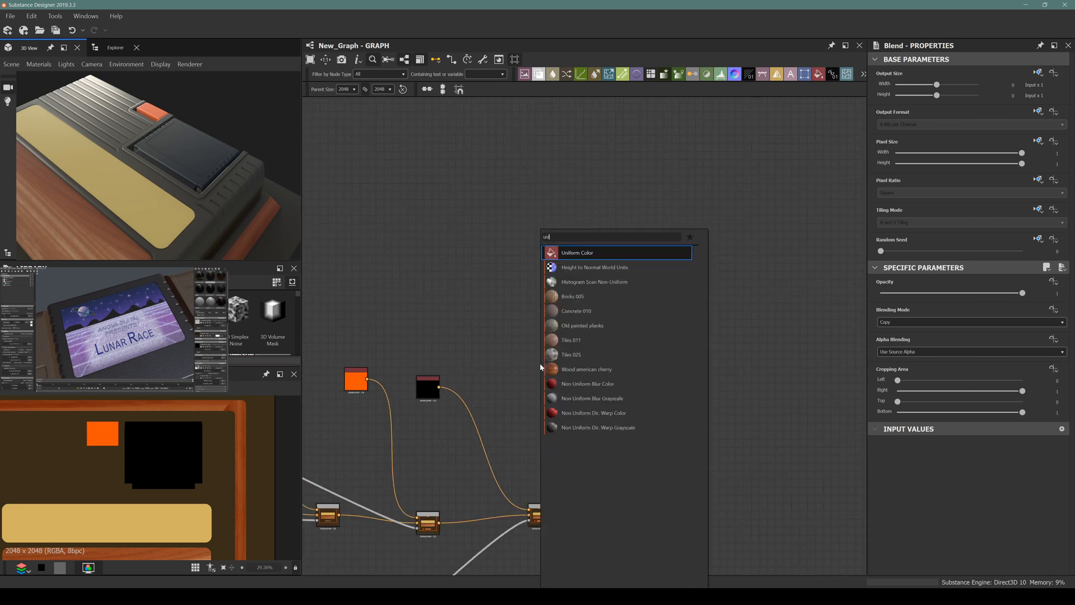
{"action": "key", "text": "Return"}
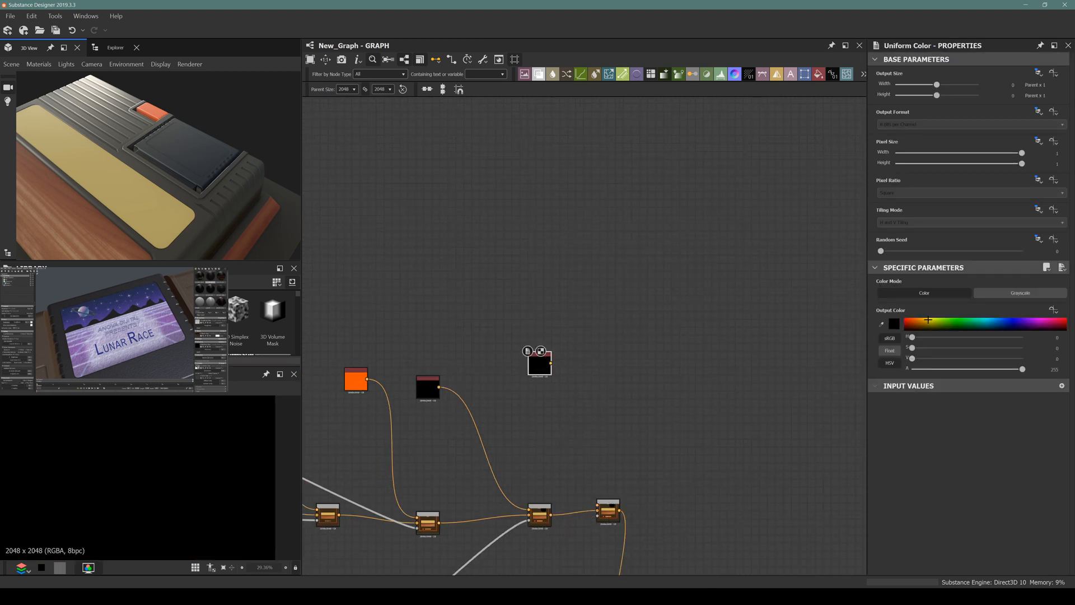
Step: Set the new Uniform Color node to white (H 0, S 0, V 255) and connect it to the new Blend's foreground
{"action": "left_click", "coordinate": [914, 322]}
{"action": "left_click_drag", "start_coordinate": [936, 361], "coordinate": [1048, 351]}
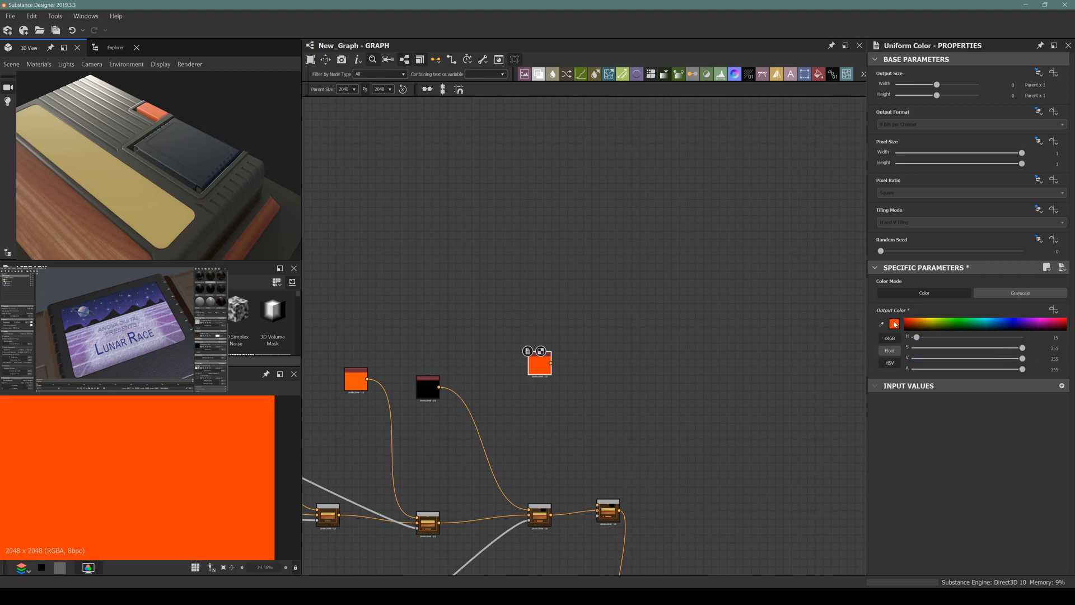
{"action": "left_click_drag", "start_coordinate": [923, 320], "coordinate": [869, 304]}
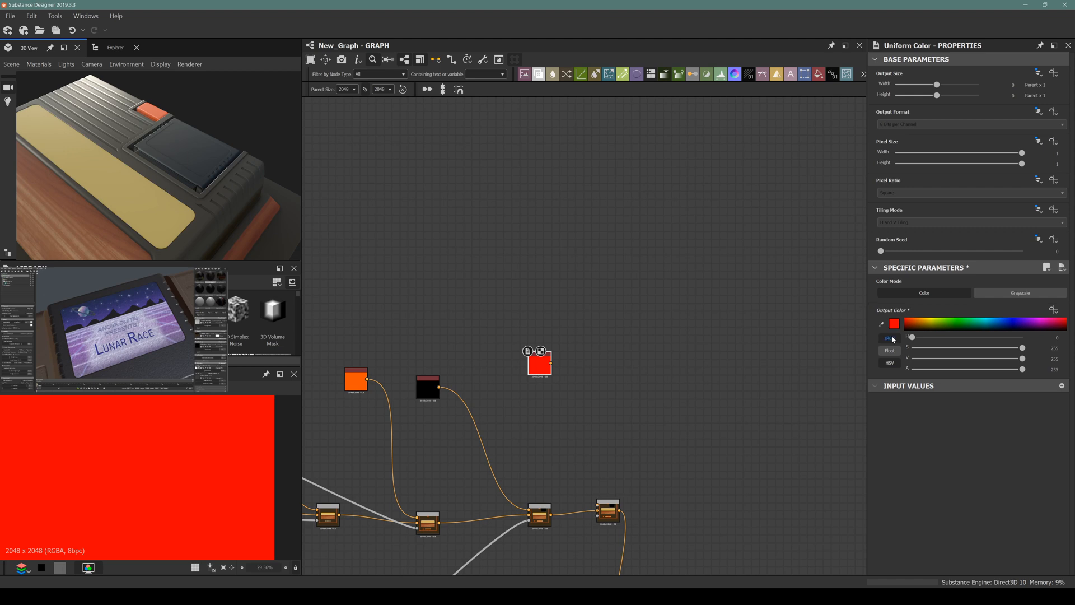
{"action": "left_click", "coordinate": [881, 324]}
{"action": "left_click_drag", "start_coordinate": [912, 360], "coordinate": [1030, 358]}
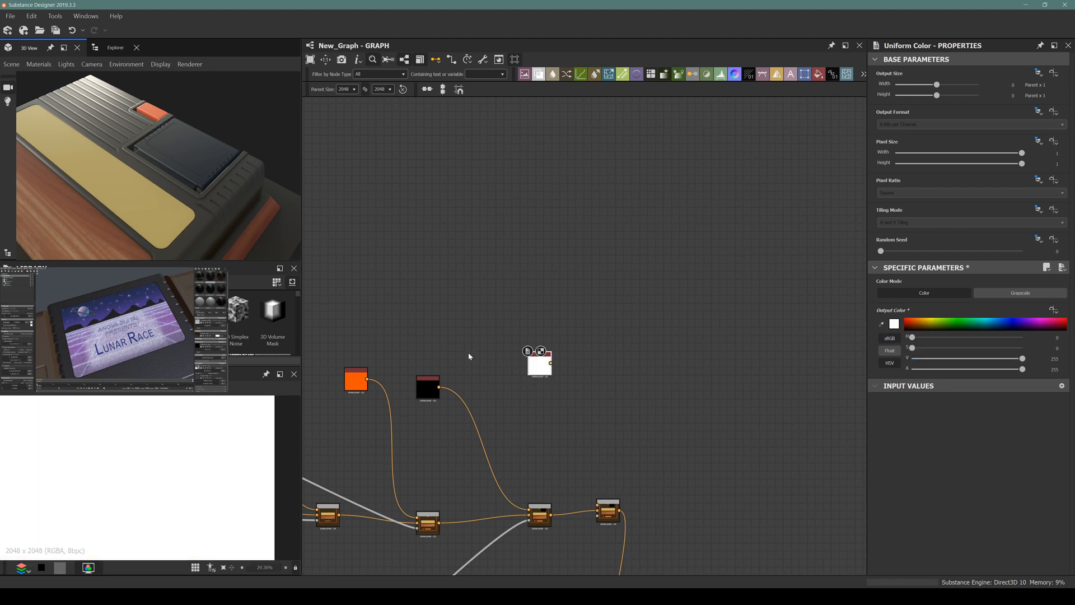
{"action": "scroll", "coordinate": [468, 358], "scroll_direction": "down", "scroll_amount": 1}
{"action": "scroll", "coordinate": [558, 385], "scroll_direction": "up", "scroll_amount": 1}
{"action": "left_click_drag", "start_coordinate": [533, 360], "coordinate": [580, 508]}
Step: Duplicate the cartridge's two Transformation 2D nodes in the Cartridge and Eject Button frame and feed the copies with the label's rounded-rectangle shape
{"action": "scroll", "coordinate": [572, 432], "scroll_direction": "down", "scroll_amount": 3}
{"action": "scroll", "coordinate": [572, 432], "scroll_direction": "up", "scroll_amount": 6}
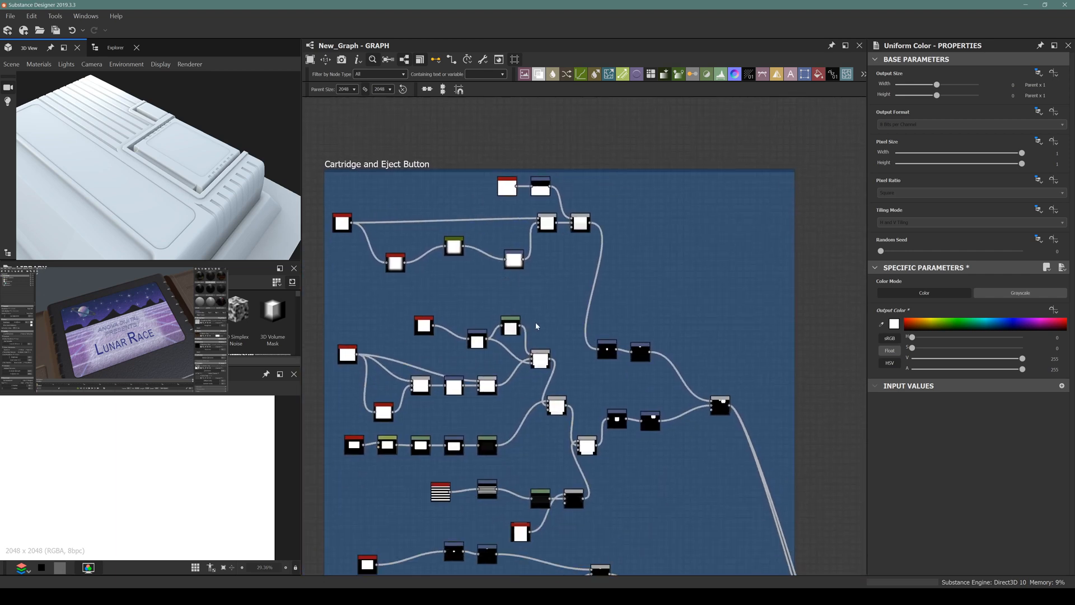
{"action": "middle_click_drag", "start_coordinate": [468, 538], "coordinate": [464, 404]}
{"action": "scroll", "coordinate": [477, 314], "scroll_direction": "up", "scroll_amount": 1}
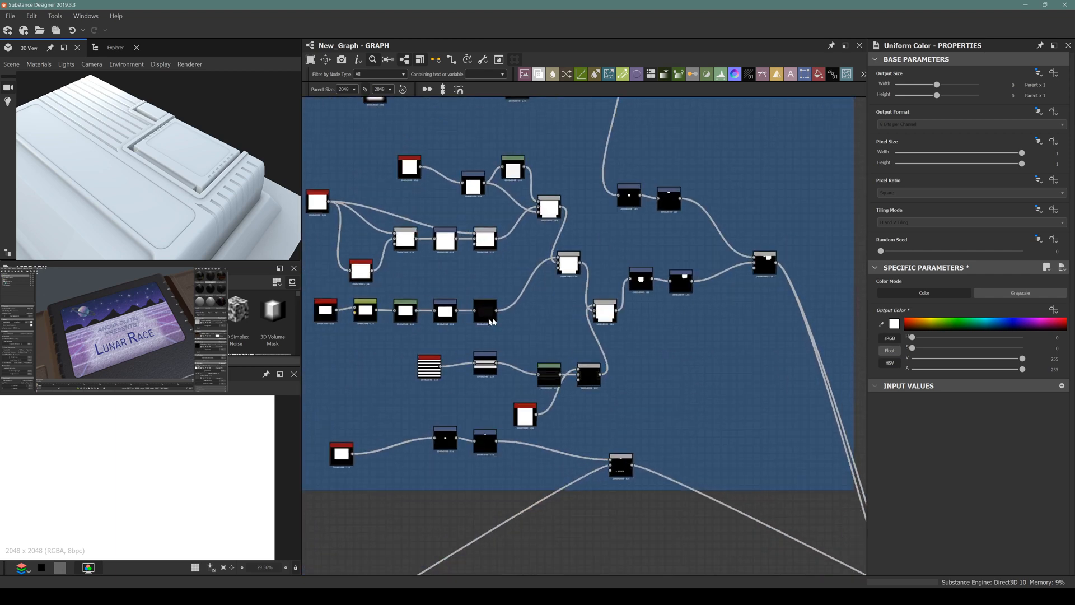
{"action": "double_click", "coordinate": [565, 267]}
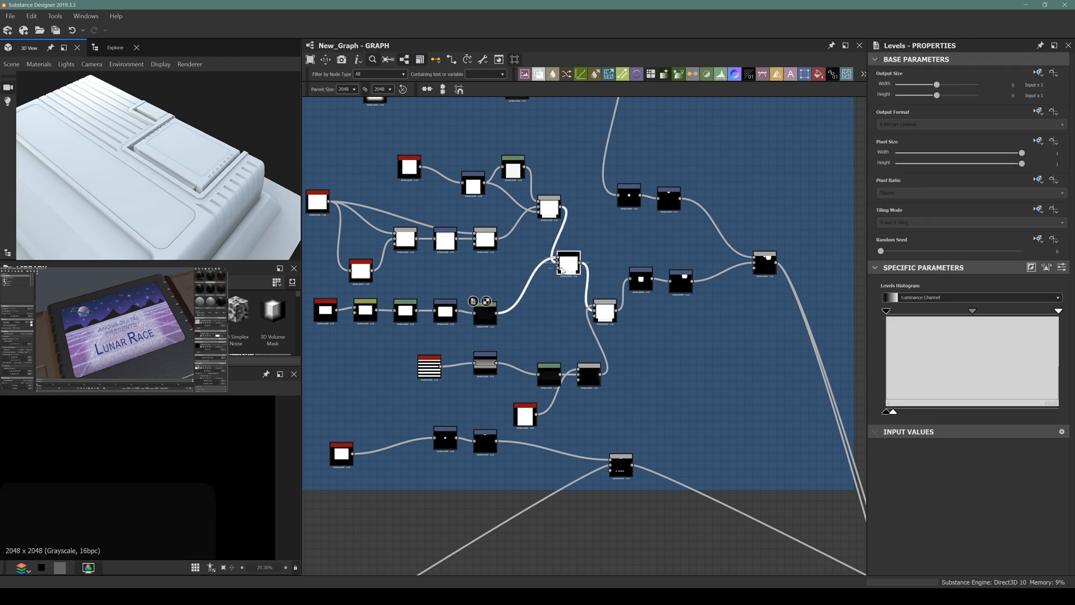
{"action": "scroll", "coordinate": [166, 527], "scroll_direction": "down", "scroll_amount": 4}
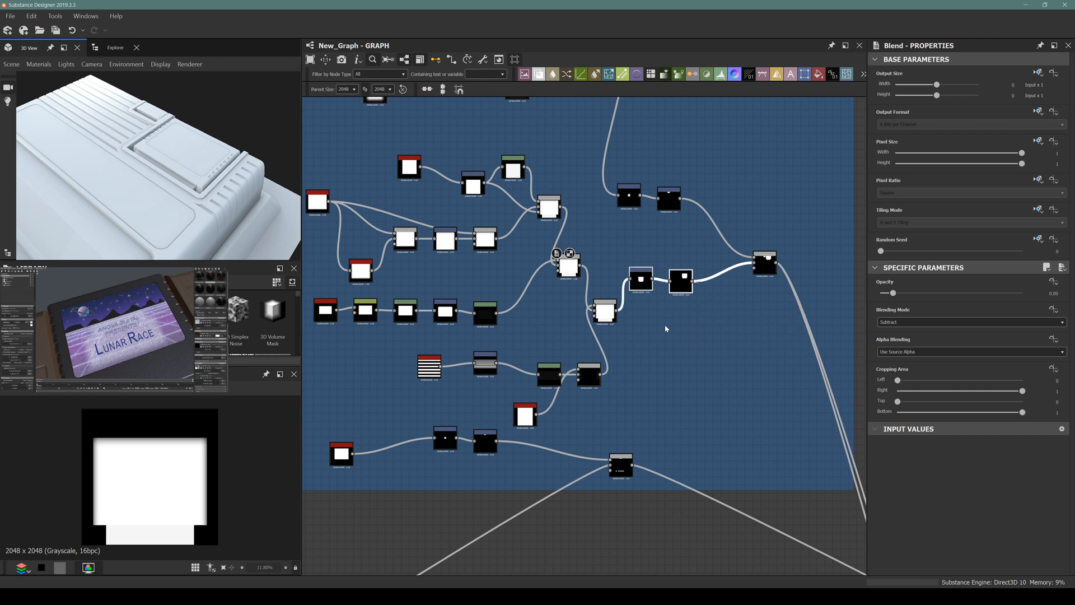
{"action": "key", "text": "ctrl+d"}
{"action": "left_click_drag", "start_coordinate": [603, 338], "coordinate": [730, 394]}
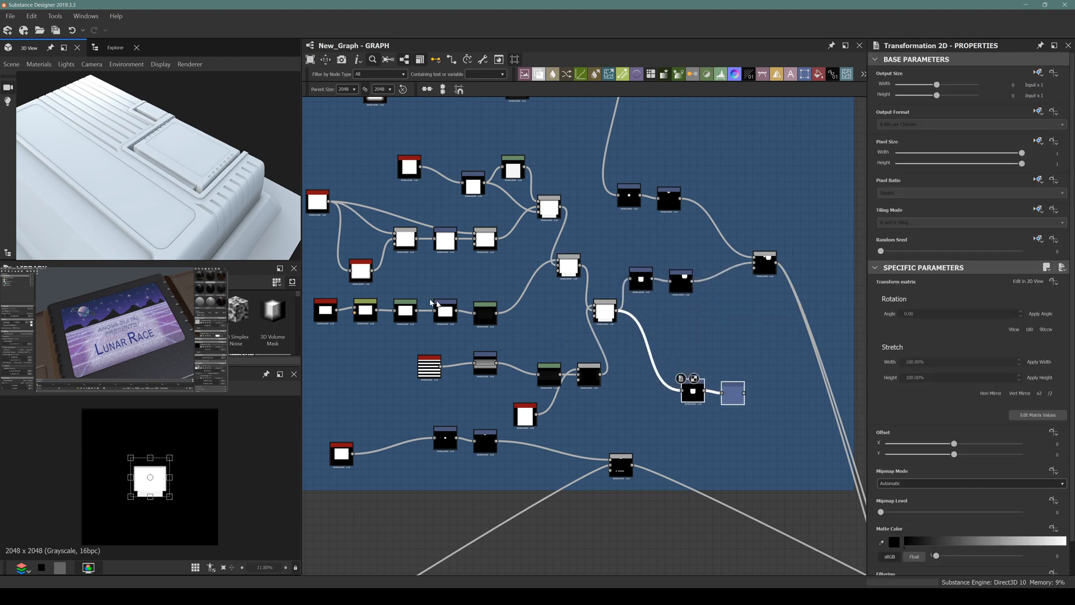
{"action": "scroll", "coordinate": [458, 316], "scroll_direction": "up", "scroll_amount": 2}
{"action": "left_click_drag", "start_coordinate": [502, 311], "coordinate": [722, 405]}
Step: Connect the second duplicated Transformation 2D node to the new Blend's mask input and check the white label on the cartridge
{"action": "middle_click_drag", "start_coordinate": [802, 403], "coordinate": [513, 350]}
{"action": "left_click", "coordinate": [510, 354]}
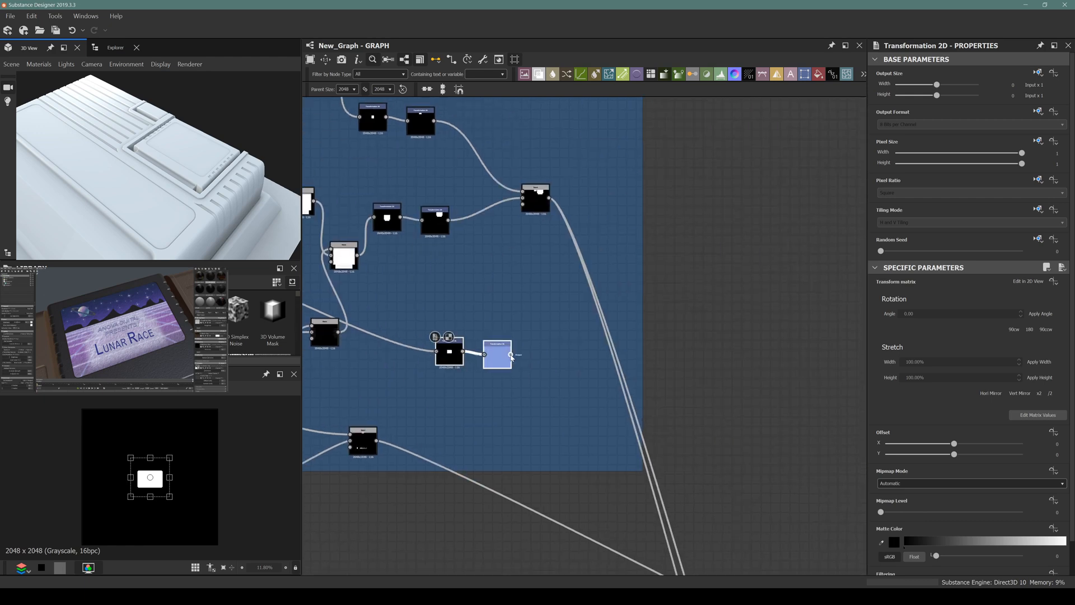
{"action": "scroll", "coordinate": [492, 359], "scroll_direction": "down", "scroll_amount": 5}
{"action": "middle_click_drag", "start_coordinate": [781, 503], "coordinate": [691, 442]}
{"action": "scroll", "coordinate": [697, 445], "scroll_direction": "up", "scroll_amount": 2}
{"action": "scroll", "coordinate": [683, 442], "scroll_direction": "up", "scroll_amount": 5}
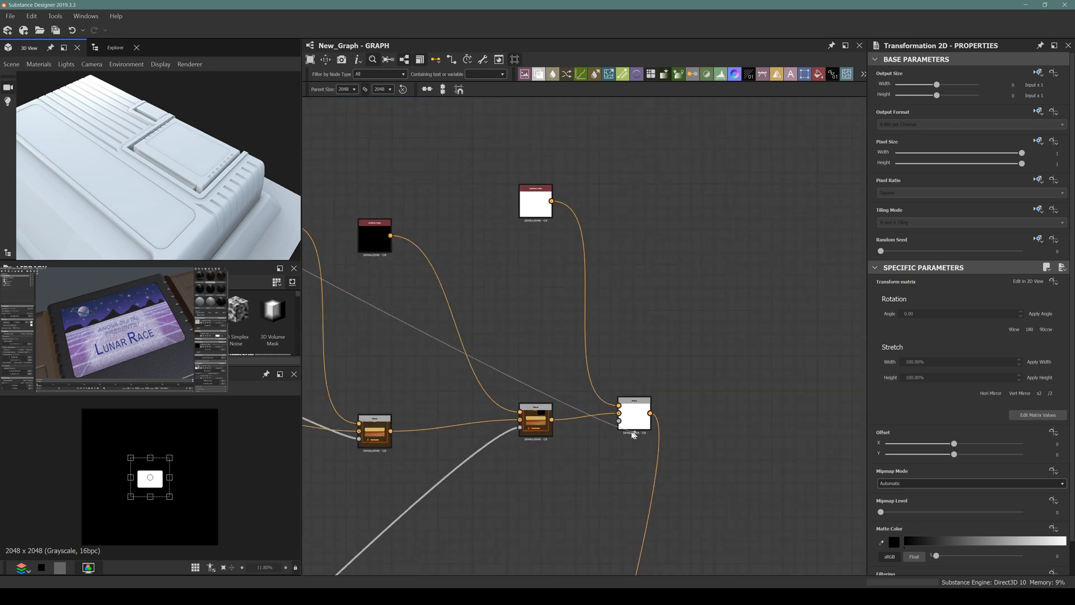
{"action": "left_click", "coordinate": [619, 420]}
{"action": "scroll", "coordinate": [147, 159], "scroll_direction": "up", "scroll_amount": 8}
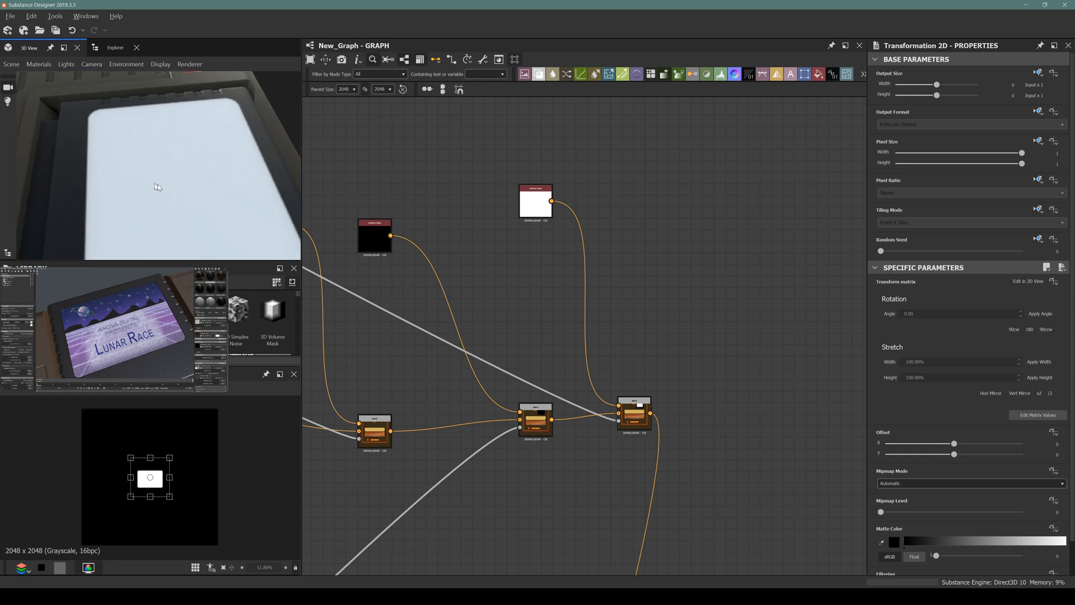
{"action": "mouse_move", "coordinate": [157, 187]}
{"action": "left_mouse_down"}
{"action": "mouse_move", "coordinate": [235, 192]}
{"action": "mouse_move", "coordinate": [85, 144]}
{"action": "mouse_move", "coordinate": [65, 118]}
{"action": "mouse_move", "coordinate": [170, 185]}
{"action": "left_mouse_up"}
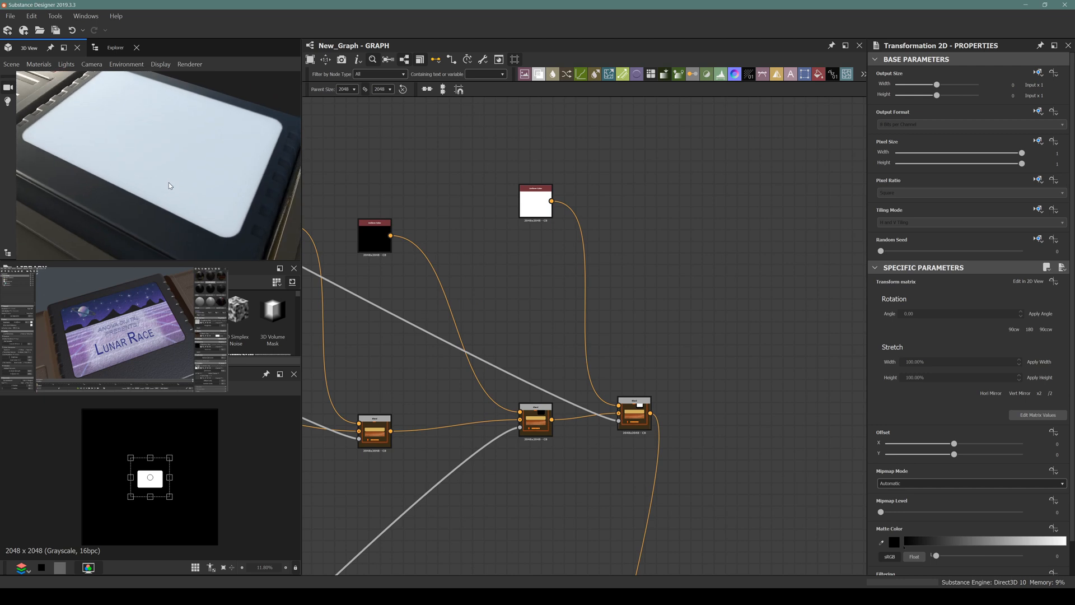
Step: Inspect the white cartridge label and the rest of the console model from several angles
{"action": "scroll", "coordinate": [167, 184], "scroll_direction": "down", "scroll_amount": 3}
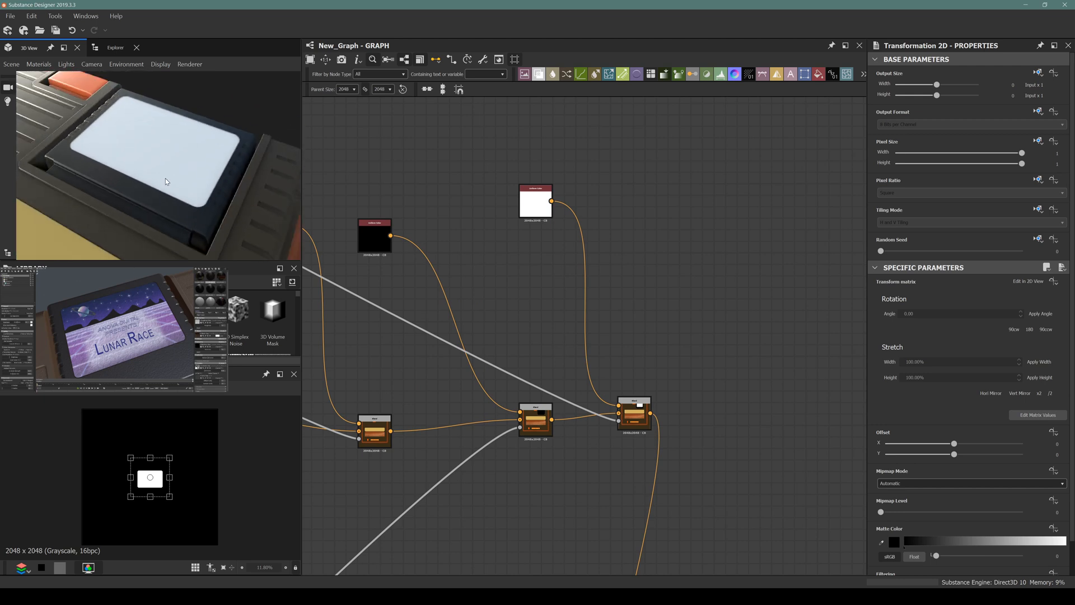
{"action": "scroll", "coordinate": [166, 181], "scroll_direction": "down", "scroll_amount": 5}
{"action": "left_click_drag", "start_coordinate": [150, 188], "coordinate": [193, 190]}
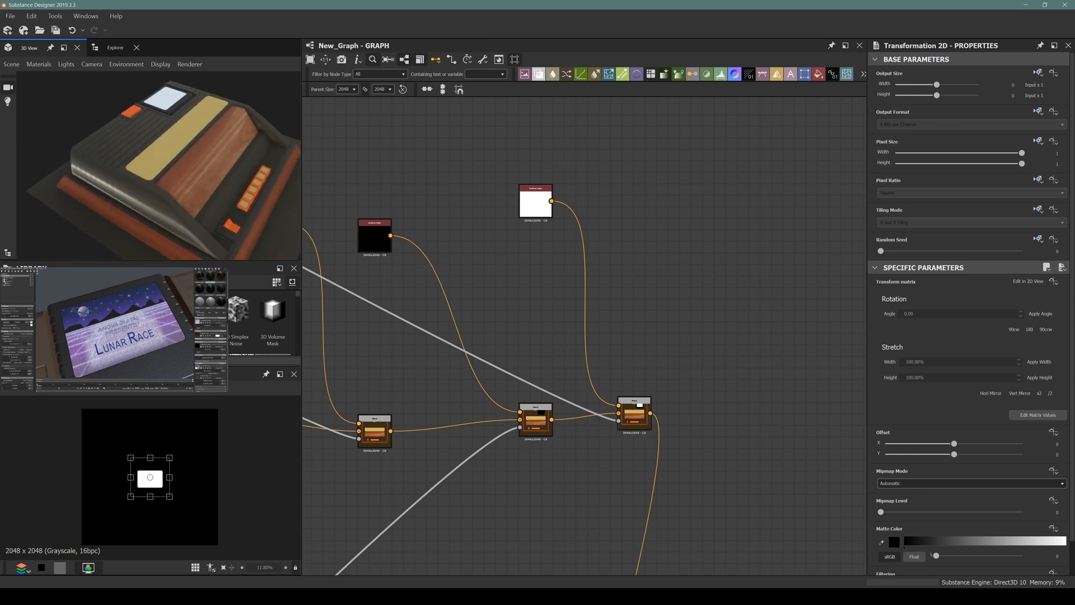
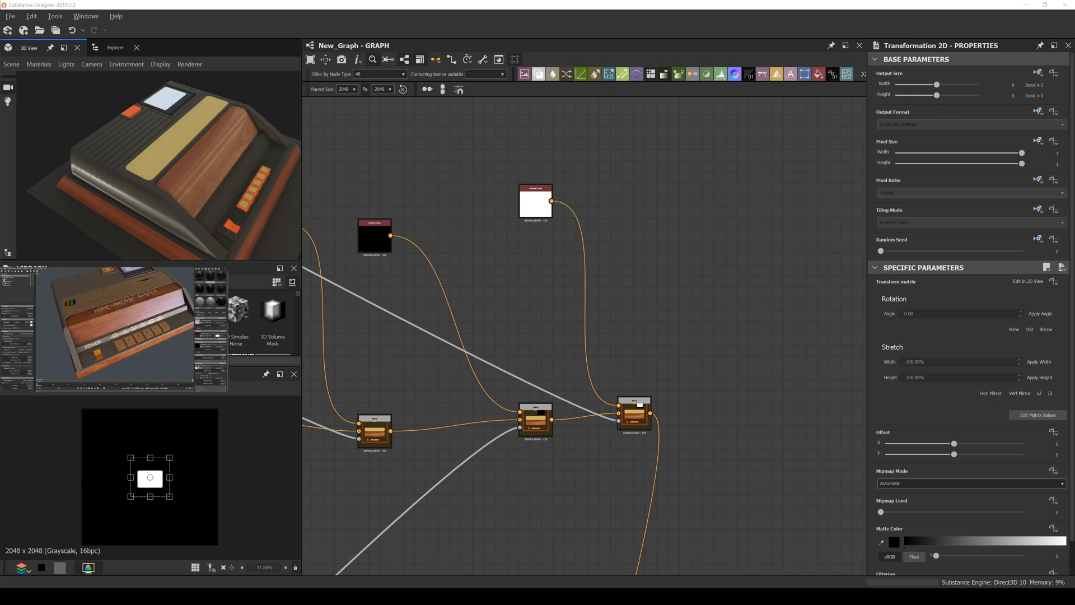
{"action": "left_click_drag", "start_coordinate": [184, 147], "coordinate": [99, 195]}
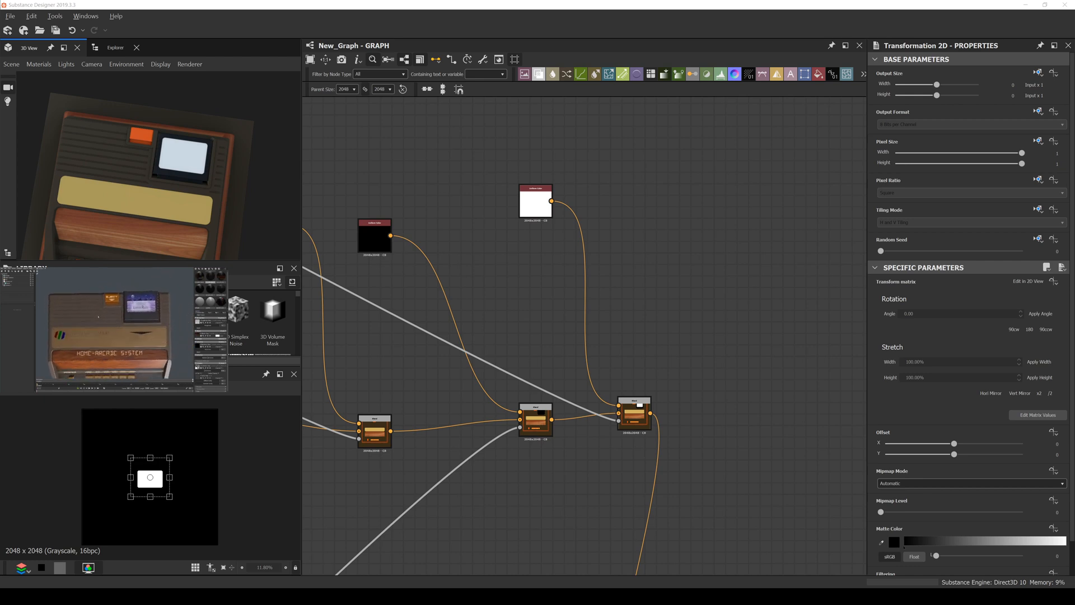
Step: Move the orange Uniform Color node directly above the tan Uniform Color node and select it
{"action": "middle_click_drag", "start_coordinate": [641, 321], "coordinate": [773, 338]}
{"action": "scroll", "coordinate": [614, 413], "scroll_direction": "down", "scroll_amount": 3}
{"action": "left_click_drag", "start_coordinate": [568, 337], "coordinate": [472, 253]}
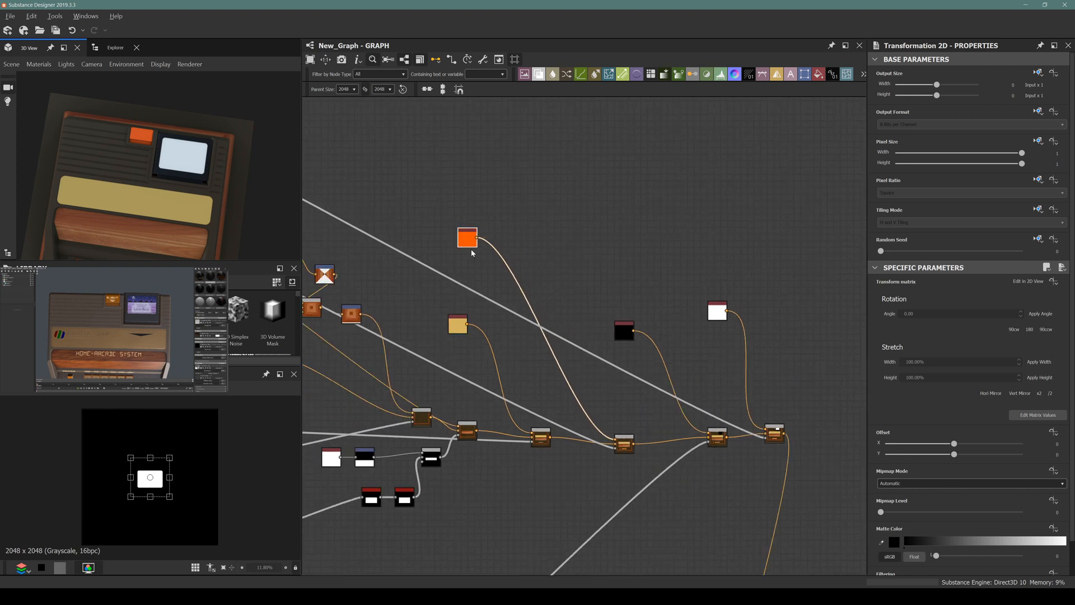
{"action": "scroll", "coordinate": [472, 253], "scroll_direction": "up", "scroll_amount": 1}
{"action": "scroll", "coordinate": [532, 331], "scroll_direction": "up", "scroll_amount": 3}
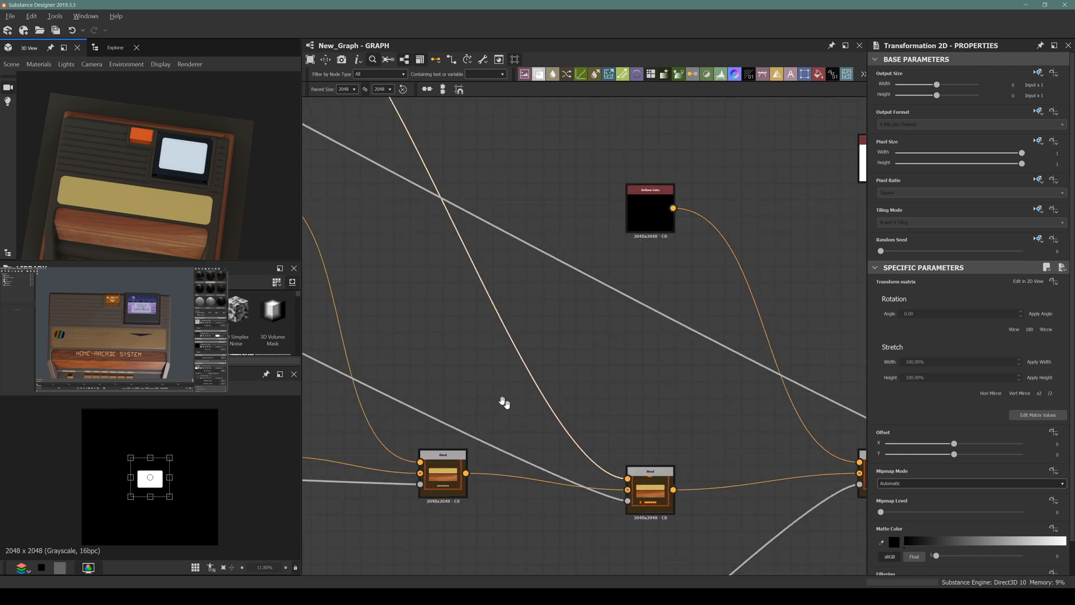
{"action": "middle_click_drag", "start_coordinate": [504, 403], "coordinate": [698, 536]}
{"action": "middle_click_drag", "start_coordinate": [571, 322], "coordinate": [660, 438]}
{"action": "scroll", "coordinate": [582, 300], "scroll_direction": "up", "scroll_amount": 2}
{"action": "middle_click_drag", "start_coordinate": [513, 223], "coordinate": [486, 244]}
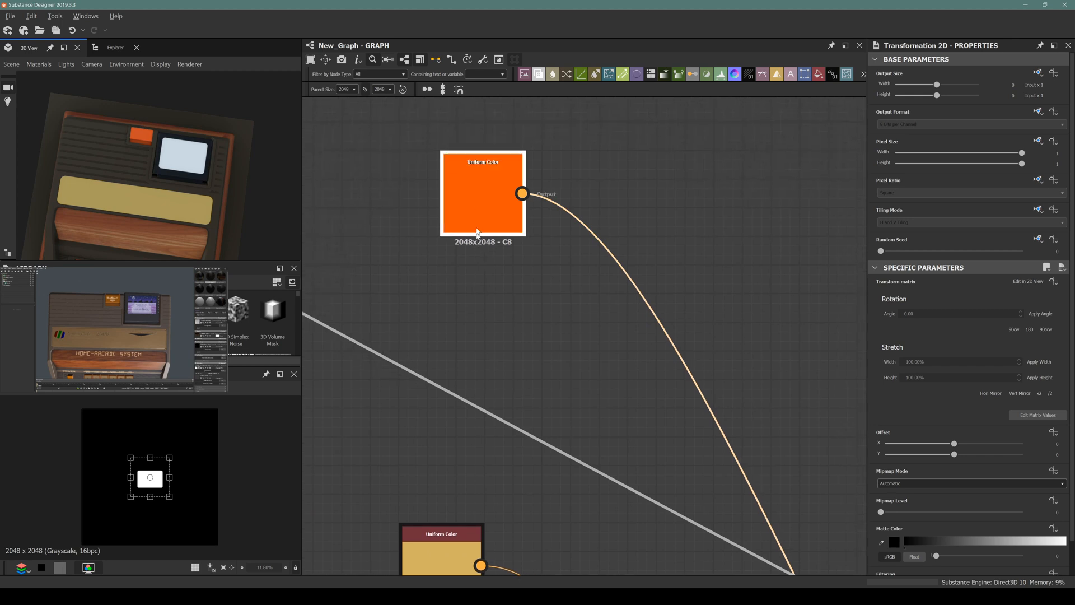
{"action": "left_click_drag", "start_coordinate": [476, 229], "coordinate": [437, 202]}
{"action": "left_click", "coordinate": [495, 285]}
{"action": "left_click", "coordinate": [451, 184]}
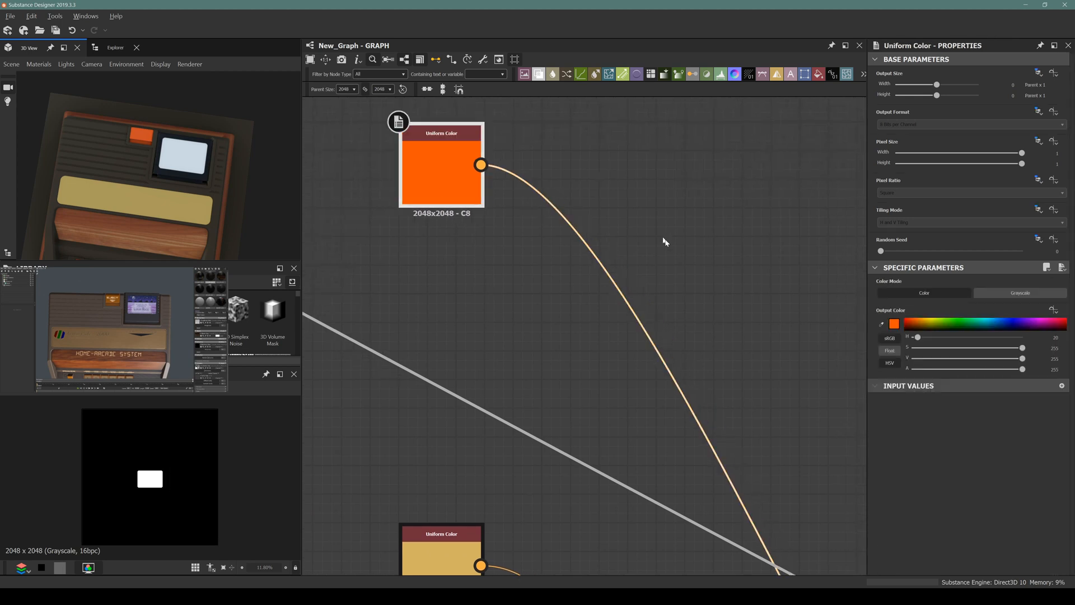
Step: Examine the mask feeding the orange colour's Blend node, the orange colour itself and the eject button on the model
{"action": "scroll", "coordinate": [662, 246], "scroll_direction": "down", "scroll_amount": 3}
{"action": "middle_click_drag", "start_coordinate": [720, 456], "coordinate": [602, 283]}
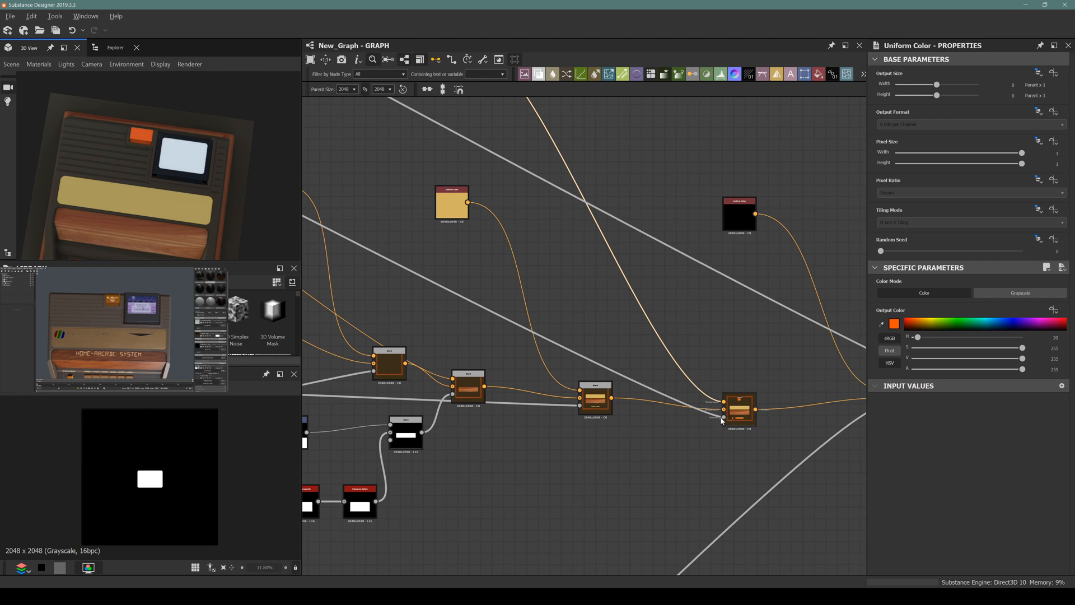
{"action": "left_click", "coordinate": [722, 417]}
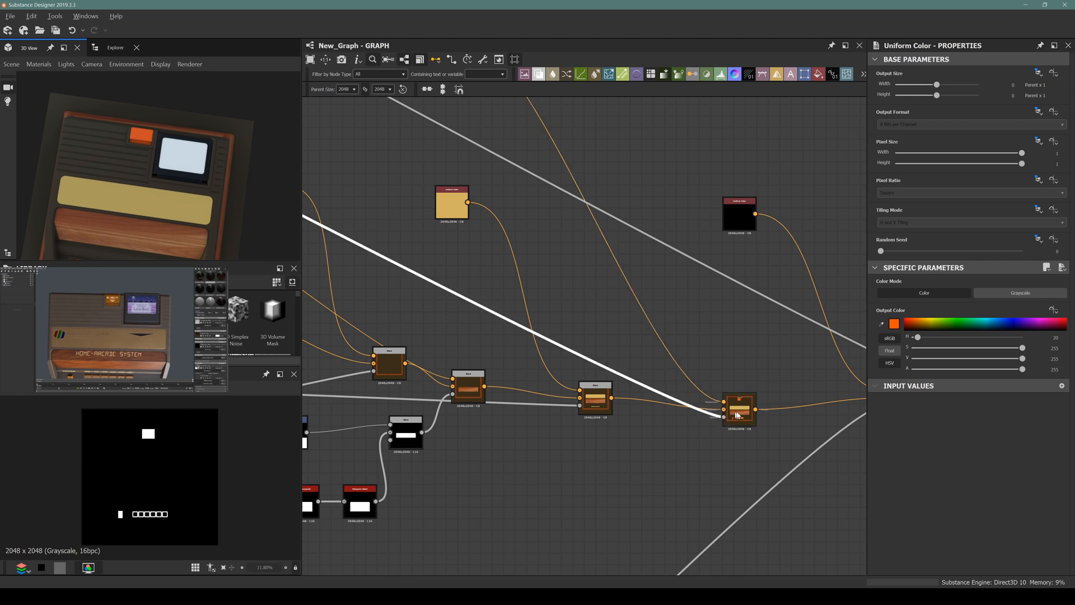
{"action": "middle_click_drag", "start_coordinate": [579, 340], "coordinate": [705, 579]}
{"action": "scroll", "coordinate": [166, 439], "scroll_direction": "up", "scroll_amount": 4}
{"action": "scroll", "coordinate": [146, 432], "scroll_direction": "up", "scroll_amount": 4}
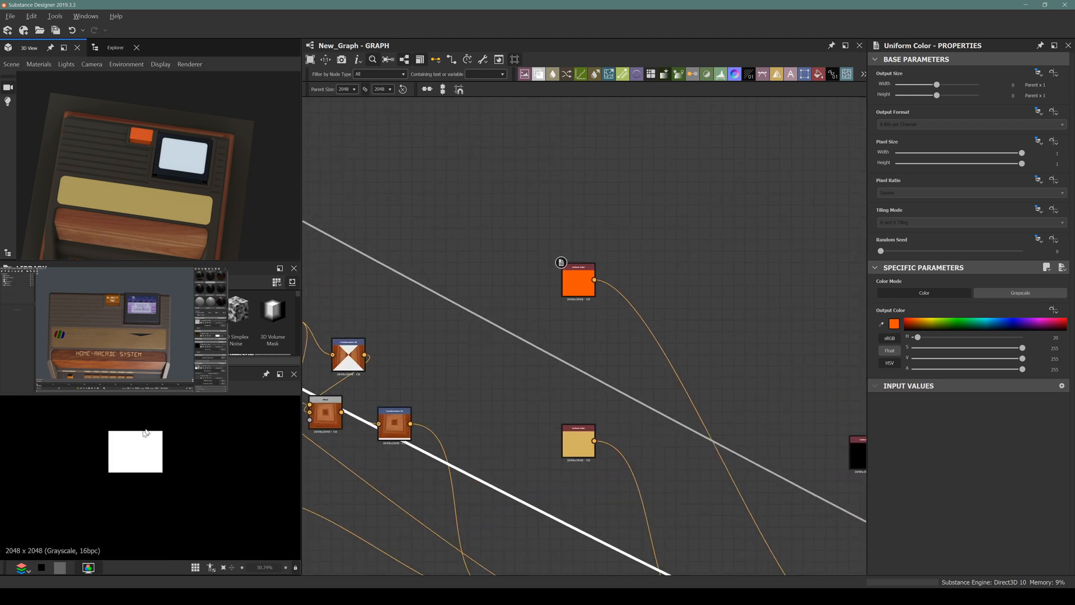
{"action": "double_click", "coordinate": [578, 279]}
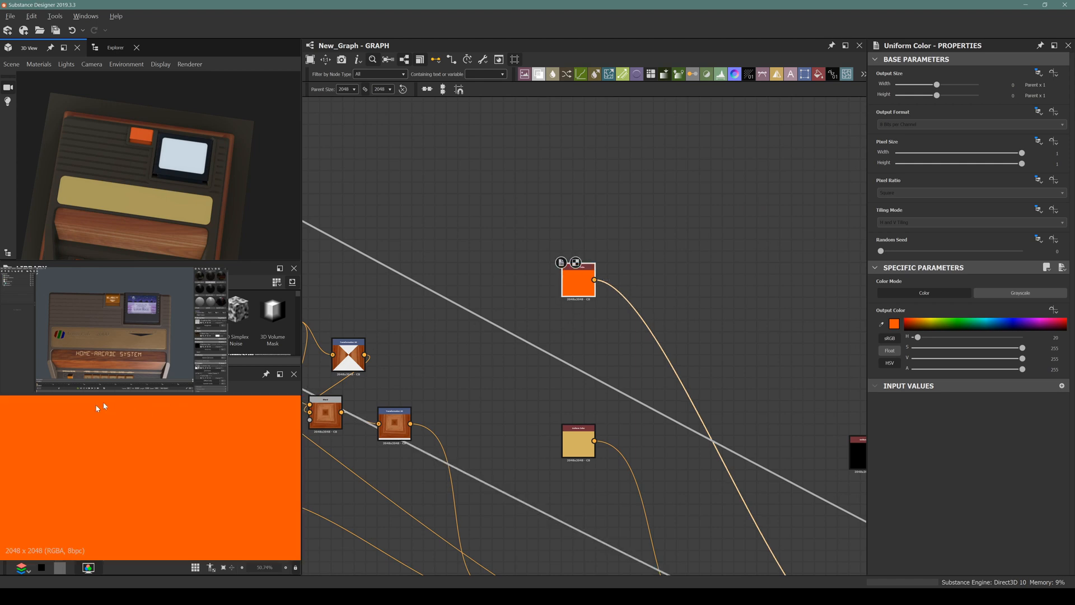
{"action": "scroll", "coordinate": [634, 351], "scroll_direction": "down", "scroll_amount": 4}
{"action": "scroll", "coordinate": [741, 468], "scroll_direction": "up", "scroll_amount": 3}
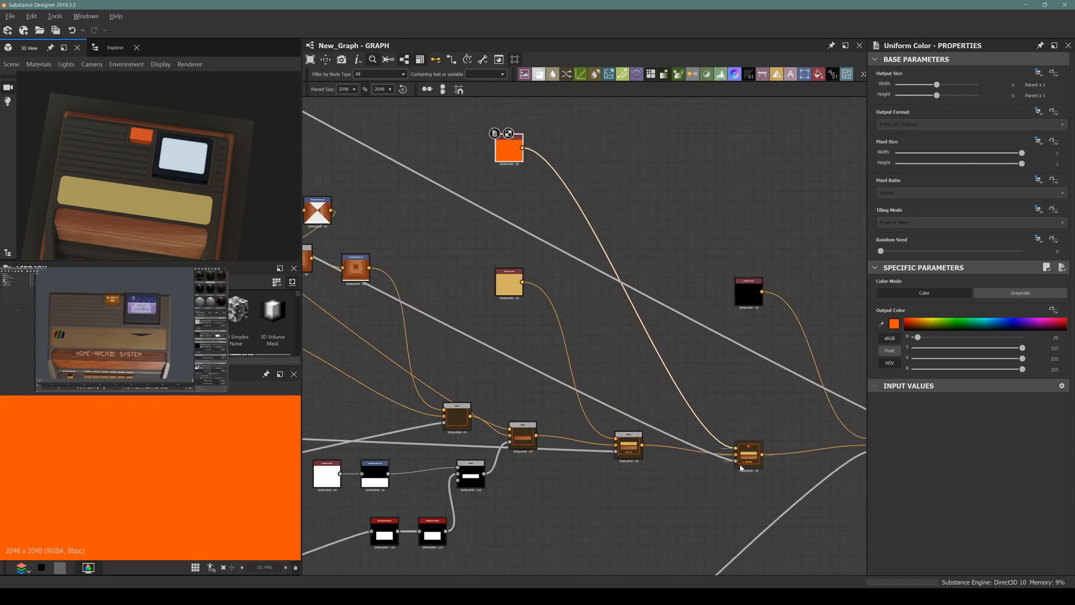
{"action": "double_click", "coordinate": [736, 461]}
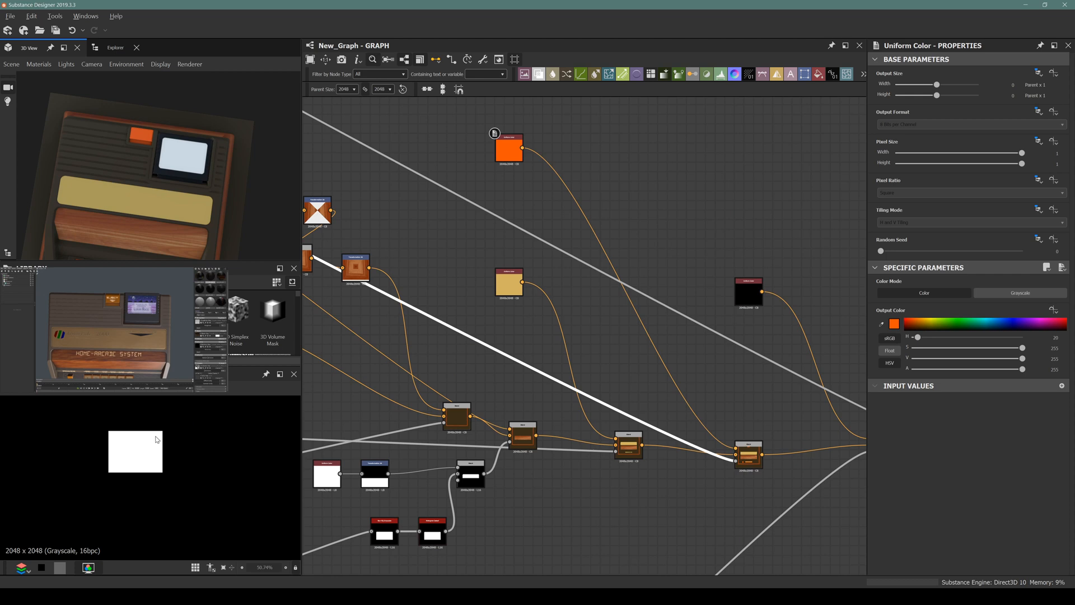
{"action": "scroll", "coordinate": [131, 131], "scroll_direction": "up", "scroll_amount": 5}
{"action": "middle_click_drag", "start_coordinate": [115, 146], "coordinate": [173, 197]}
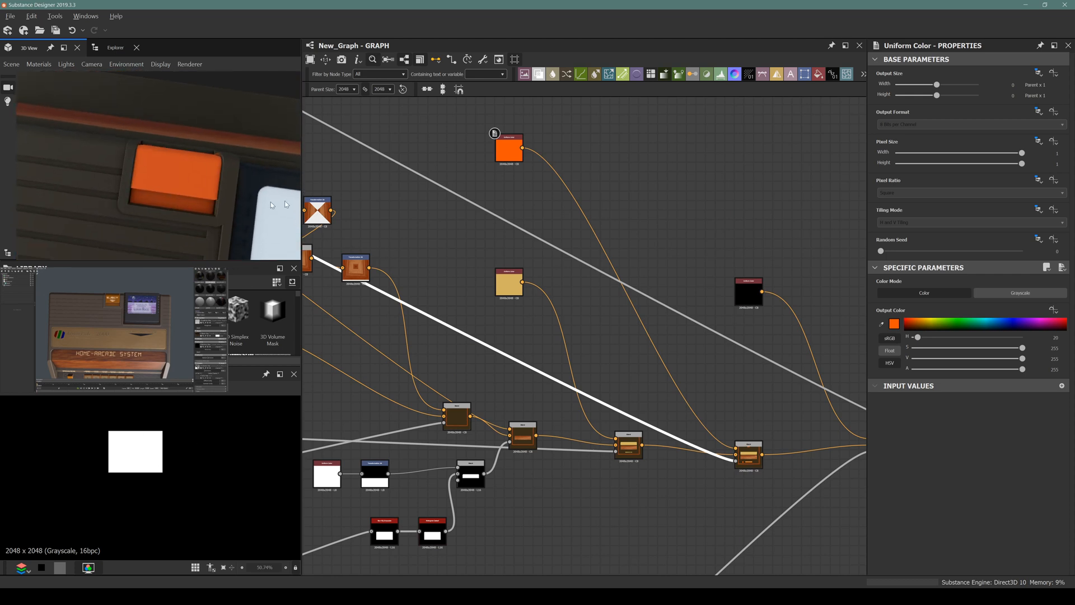
Step: Add a Text node in the empty graph area above the orange Uniform Color node
{"action": "middle_click_drag", "start_coordinate": [507, 223], "coordinate": [532, 366]}
{"action": "middle_click_drag", "start_coordinate": [457, 145], "coordinate": [533, 217]}
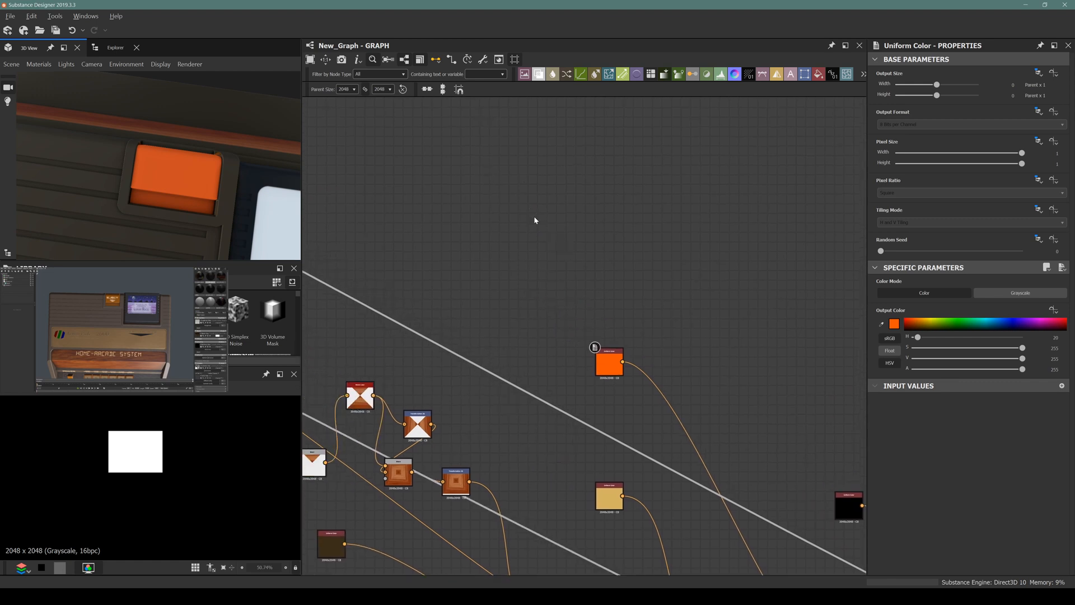
{"action": "key", "text": "space"}
{"action": "type", "text": "font"}
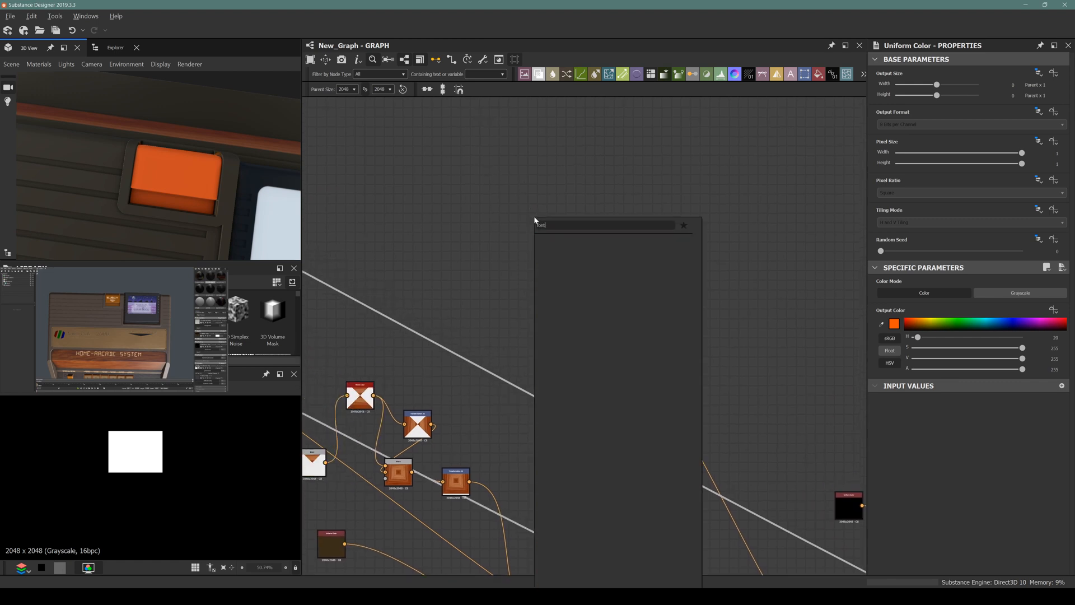
{"action": "key", "text": "BackSpace"}
{"action": "key", "text": "BackSpace"}
{"action": "key", "text": "BackSpace"}
{"action": "key", "text": "BackSpace"}
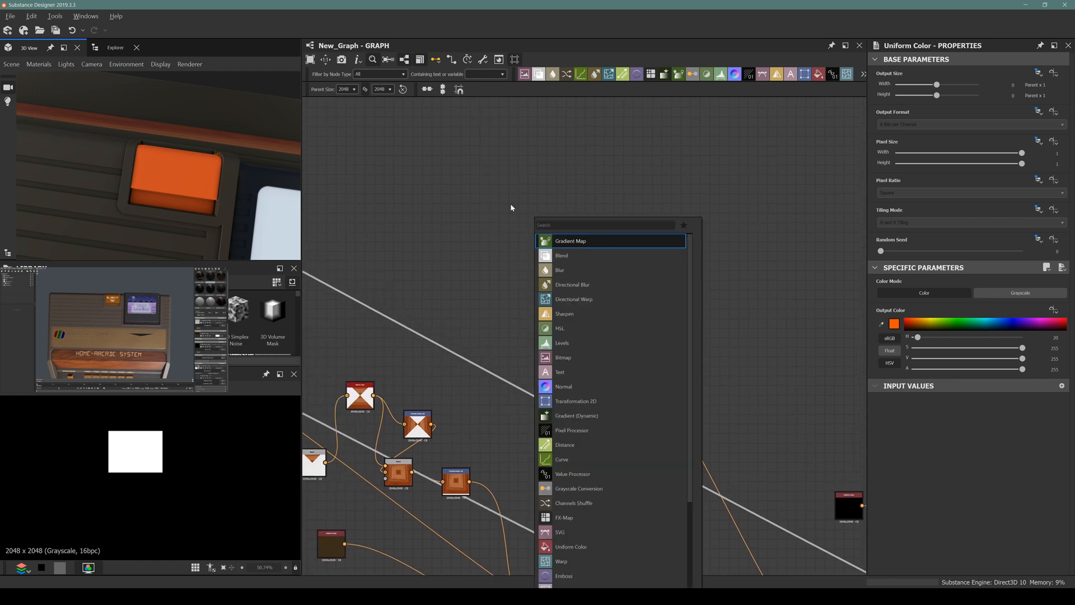
{"action": "type", "text": "text"}
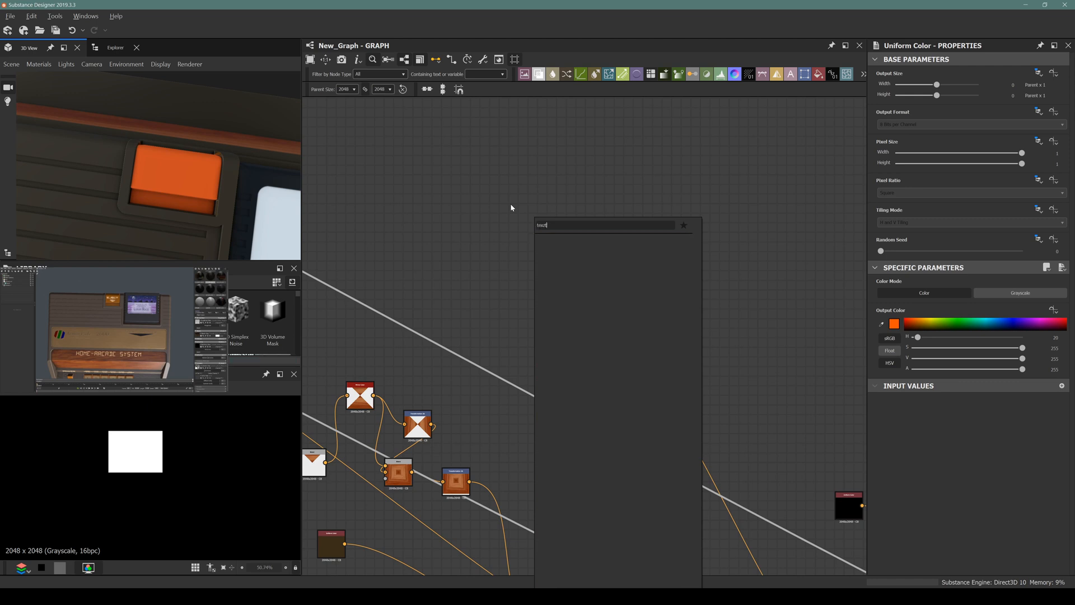
{"action": "key", "text": "Return"}
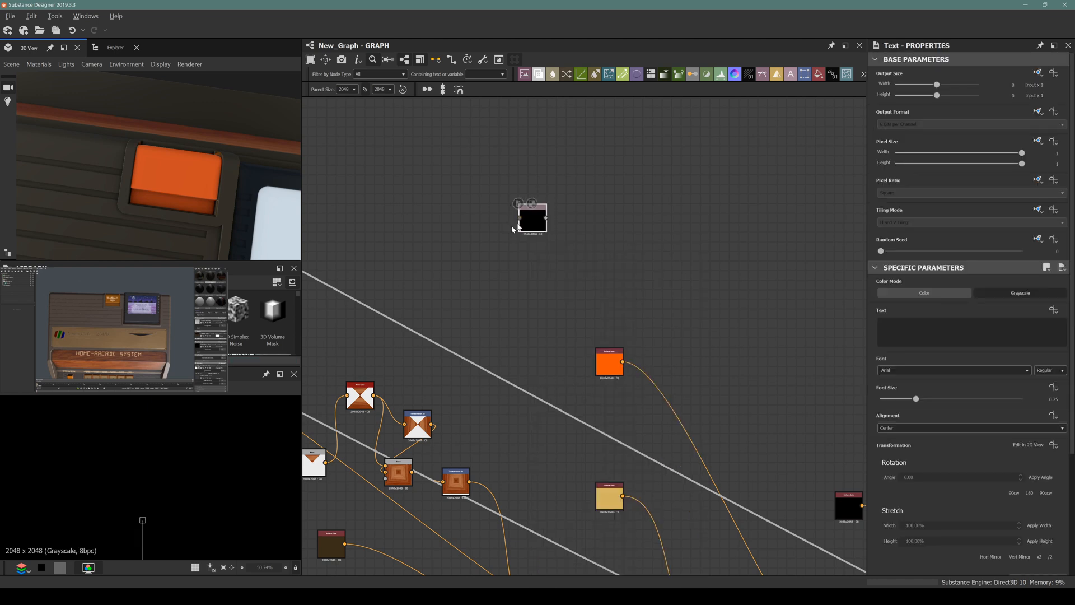
Step: Set the Text node's font to Infinium Guardian and its text to EJECT
{"action": "left_click", "coordinate": [1023, 372]}
{"action": "left_click", "coordinate": [947, 370]}
{"action": "type", "text": "Infinu"}
{"action": "type", "text": "fi"}
{"action": "key", "text": "Return"}
{"action": "left_click", "coordinate": [917, 333]}
{"action": "key", "text": "Caps_Lock"}
{"action": "type", "text": "EJECT"}
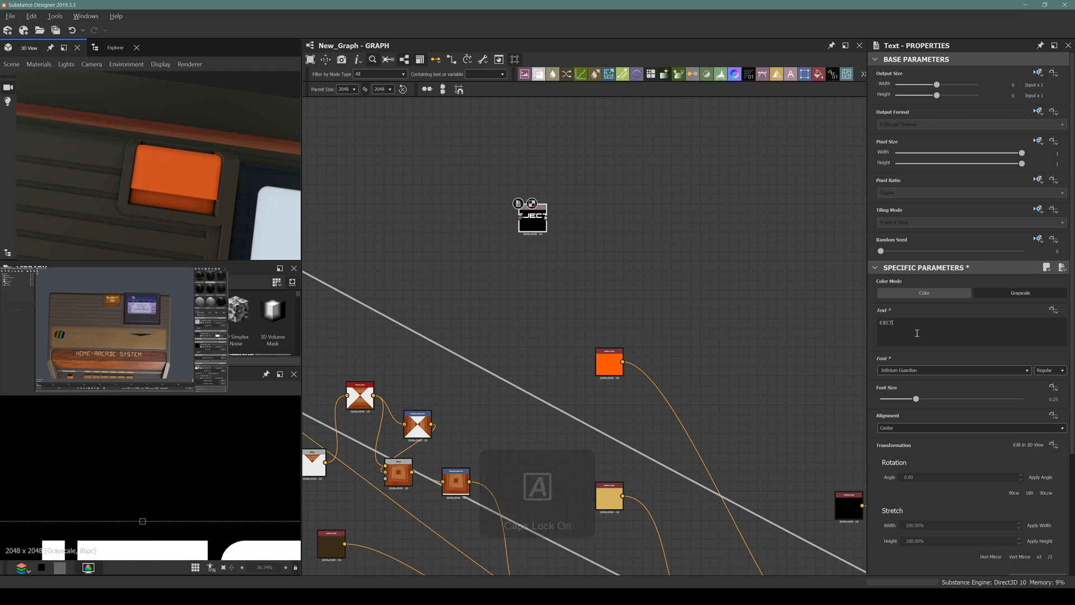
Step: Reduce the EJECT text's font size to 0.14 and compare it with the reference image
{"action": "scroll", "coordinate": [555, 212], "scroll_direction": "up", "scroll_amount": 2}
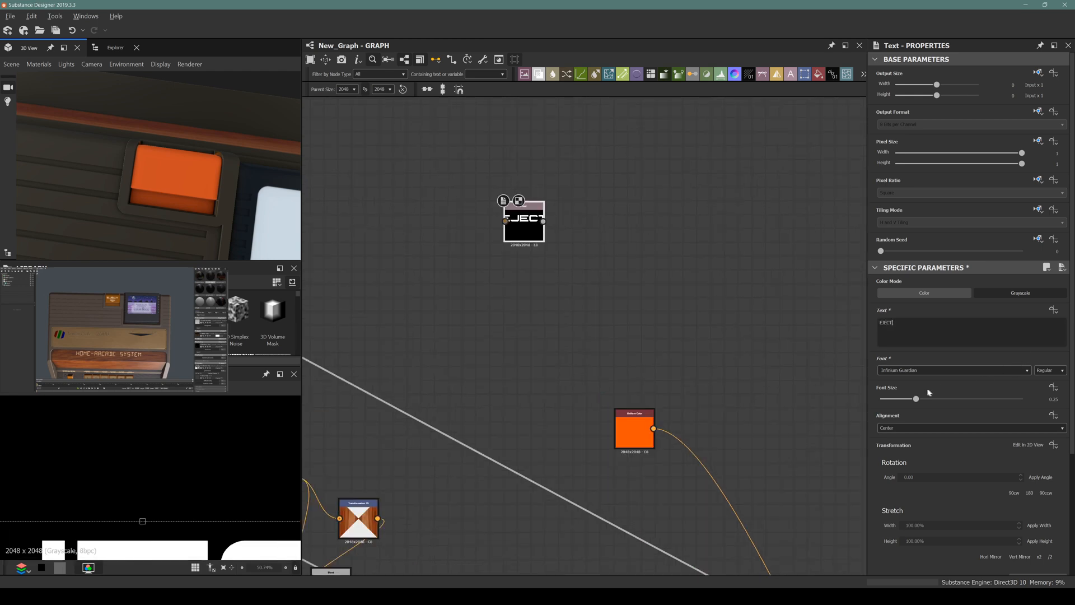
{"action": "left_click_drag", "start_coordinate": [916, 398], "coordinate": [901, 400]}
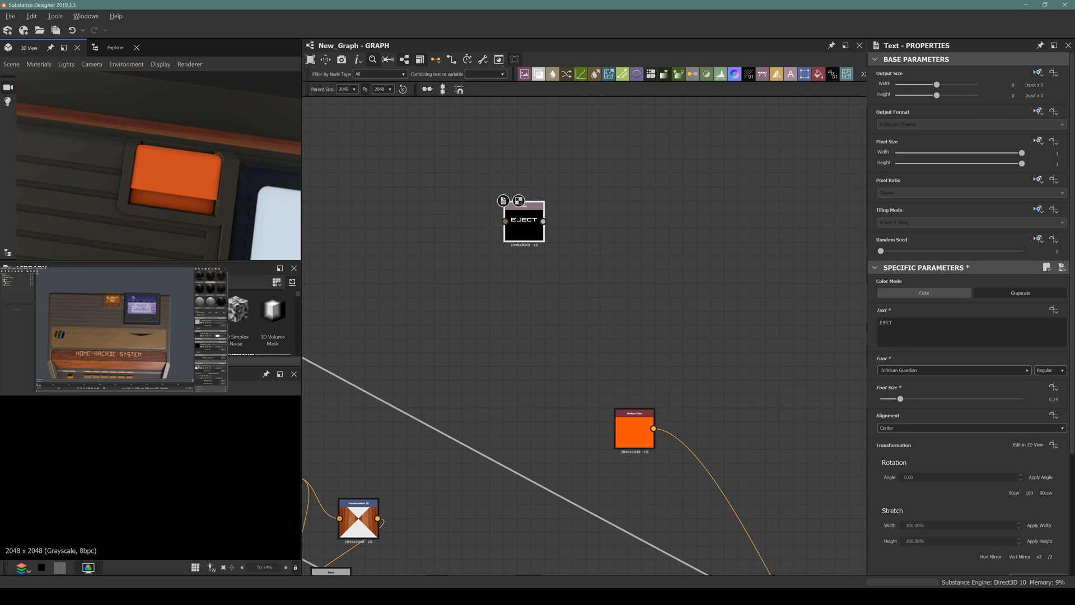
{"action": "left_click", "coordinate": [87, 282]}
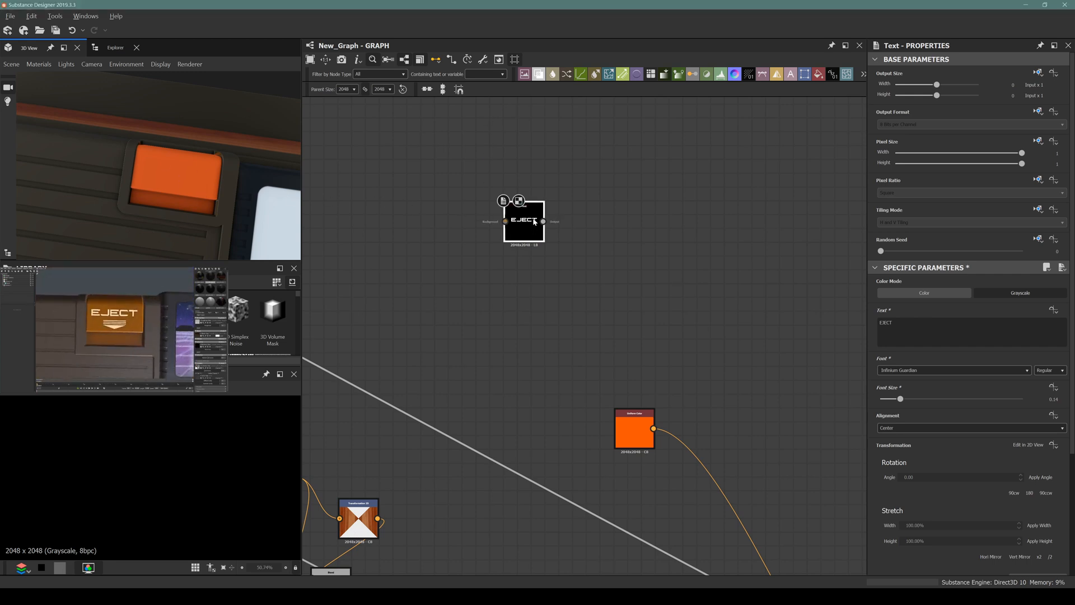
Step: Shift the EJECT Text node slightly and add a Blend node connected to its output
{"action": "left_click_drag", "start_coordinate": [534, 220], "coordinate": [500, 205]}
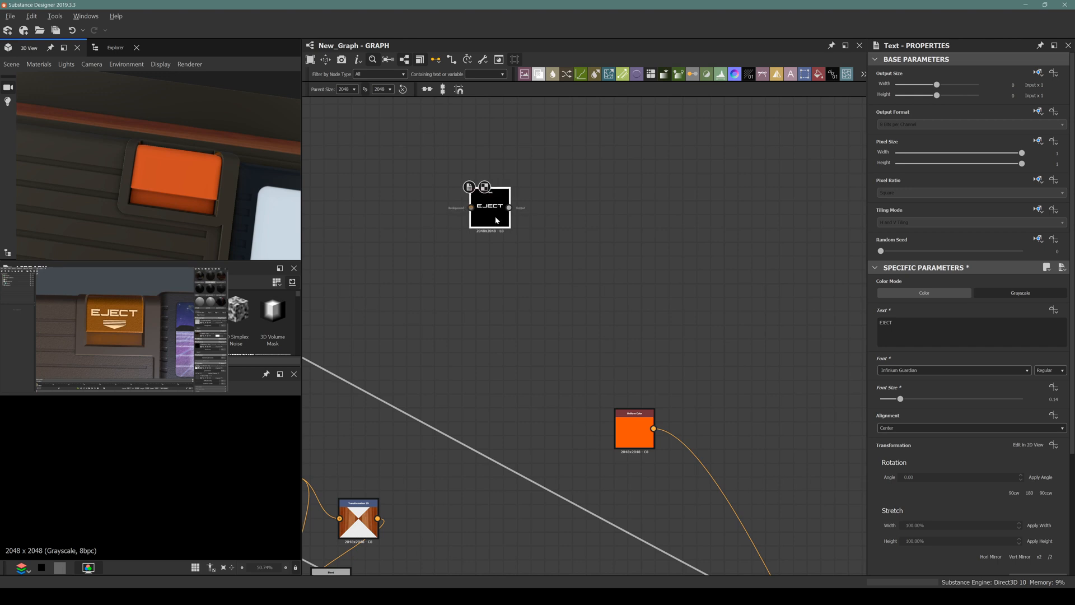
{"action": "scroll", "coordinate": [496, 220], "scroll_direction": "up", "scroll_amount": 4}
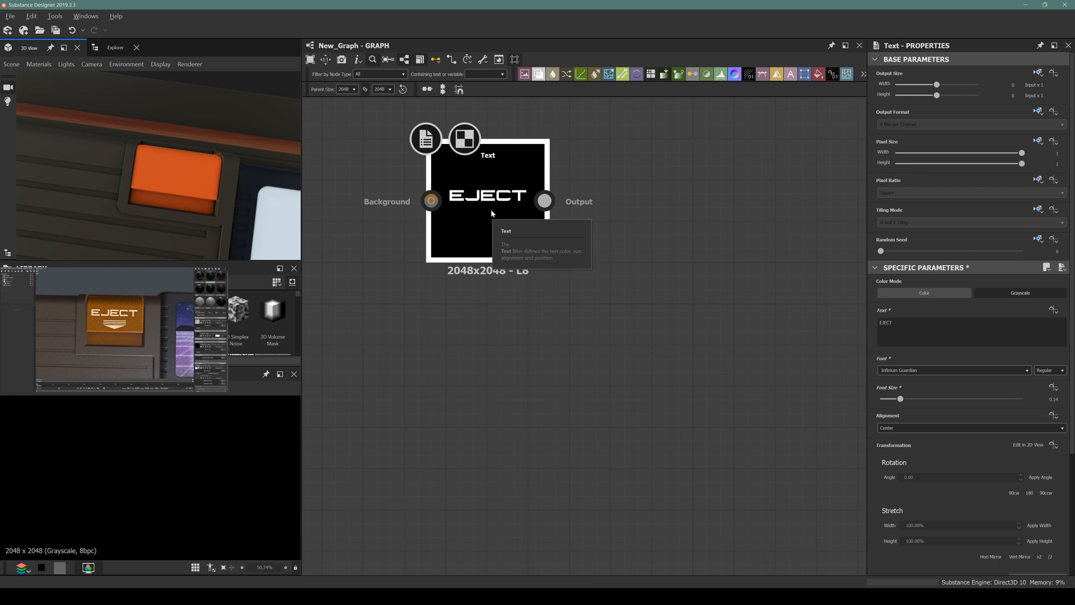
{"action": "key", "text": "space"}
{"action": "type", "text": "blend"}
{"action": "key", "text": "Return"}
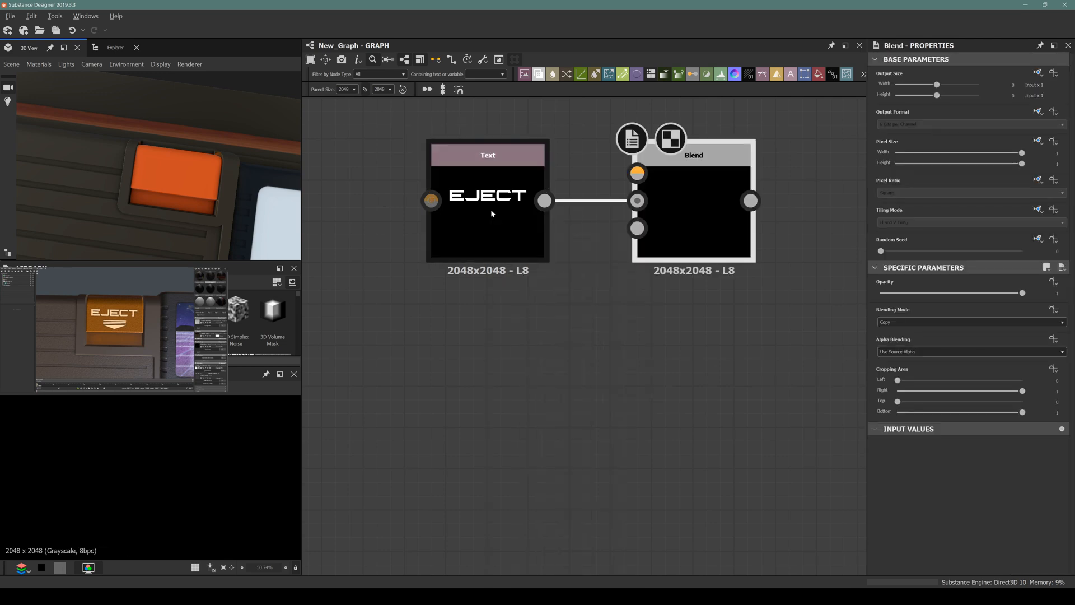
Step: Move the Text node up and add a Stripes node in the free space below it
{"action": "left_click_drag", "start_coordinate": [490, 209], "coordinate": [455, 143]}
{"action": "left_click", "coordinate": [428, 305]}
{"action": "key", "text": "space"}
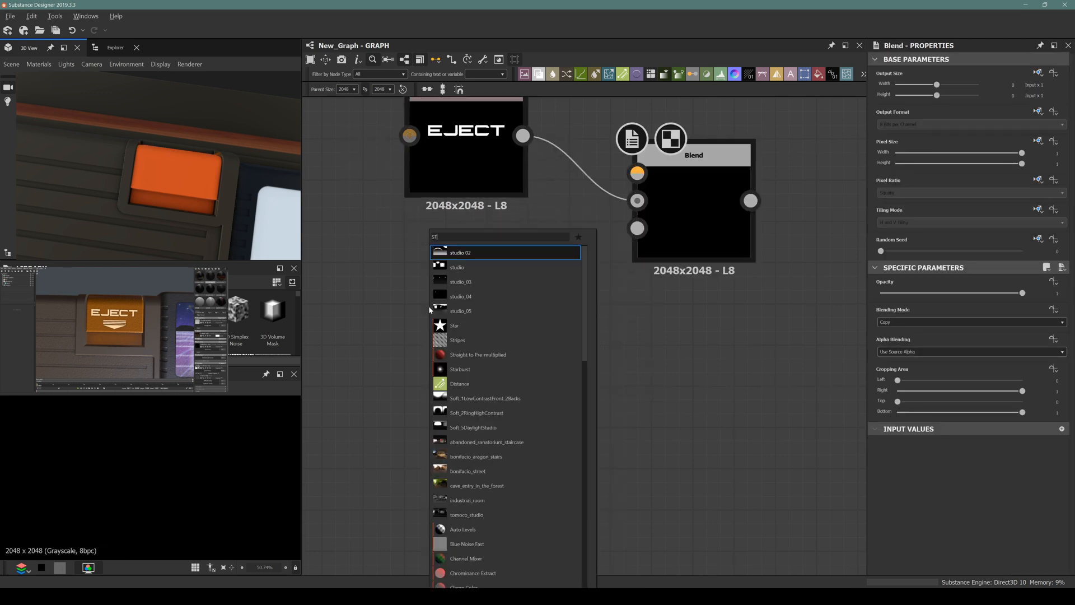
{"action": "type", "text": "SHA"}
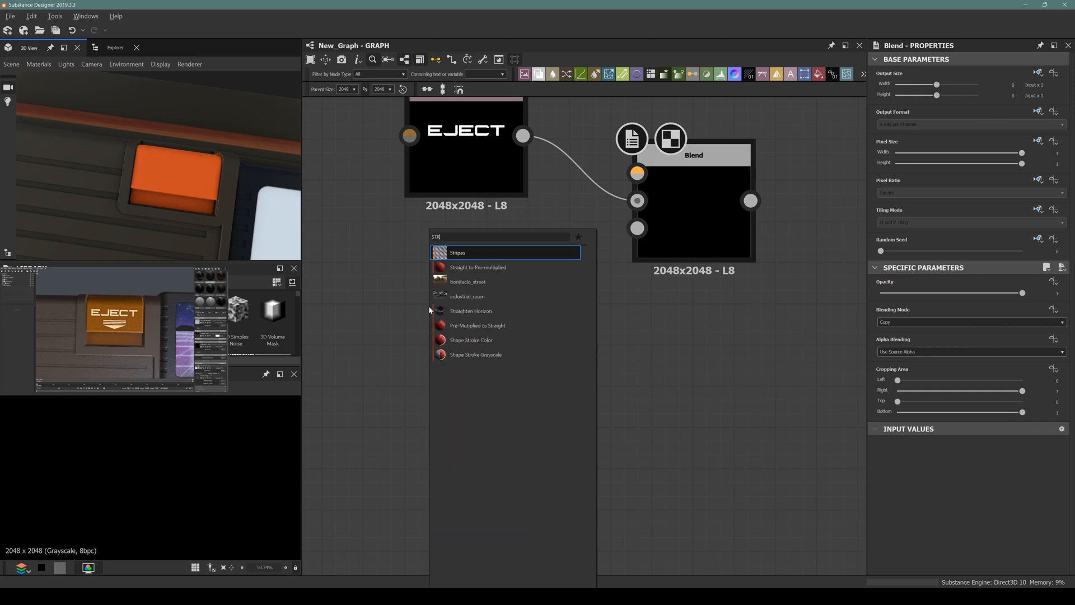
{"action": "key", "text": "Caps_Lock"}
{"action": "key", "text": "BackSpace"}
{"action": "key", "text": "BackSpace"}
{"action": "key", "text": "BackSpace"}
{"action": "type", "text": "stripes"}
{"action": "key", "text": "Return"}
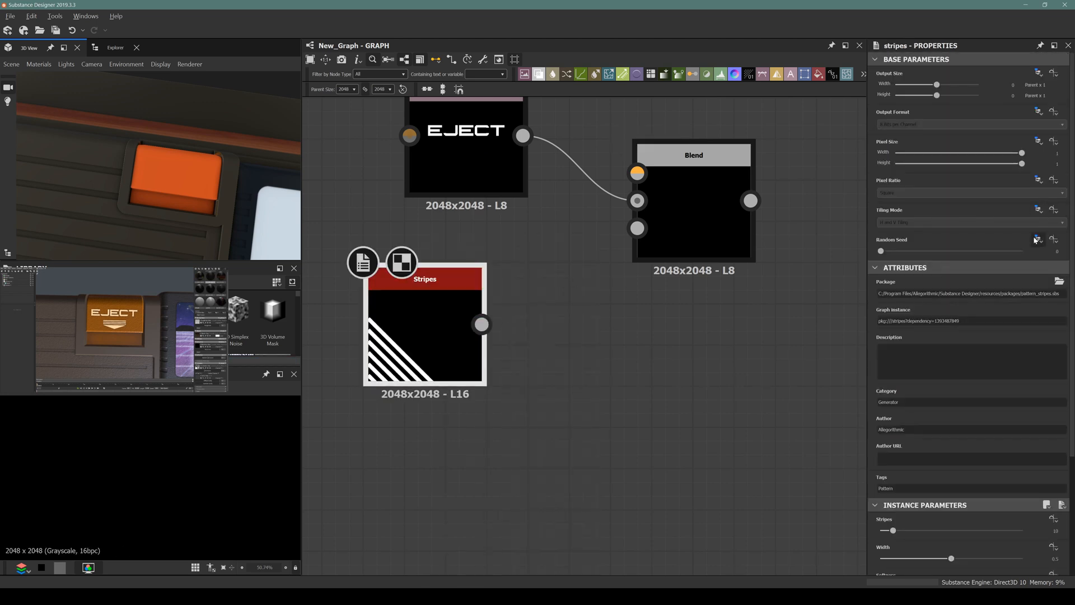
Step: Make the Stripes node's tiling mode Absolute so that it uses H and V Tiling
{"action": "left_click", "coordinate": [1053, 210]}
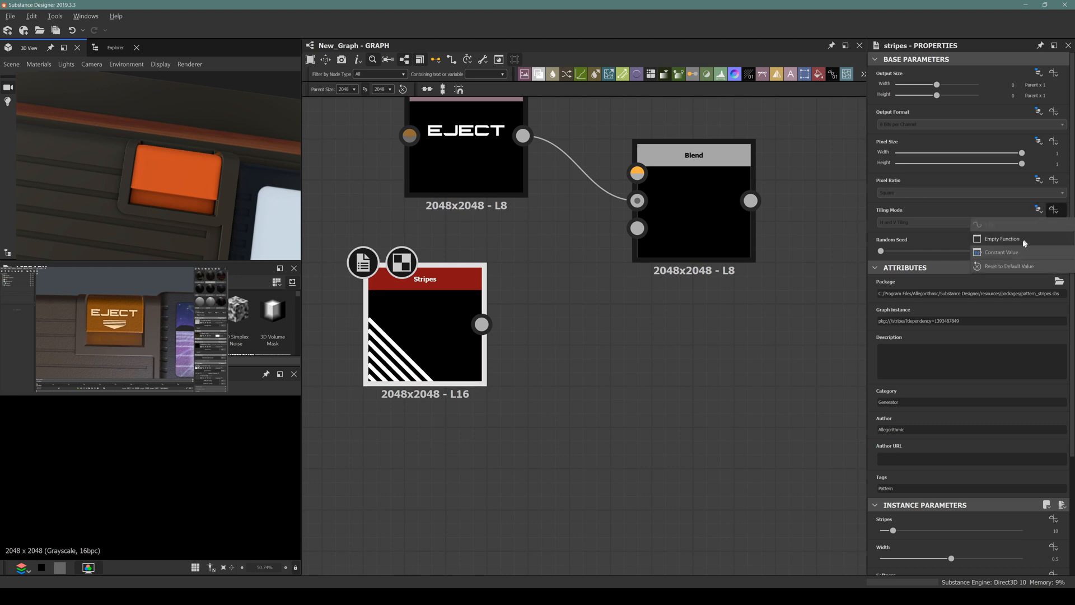
{"action": "left_click", "coordinate": [990, 208]}
{"action": "left_click", "coordinate": [1037, 210]}
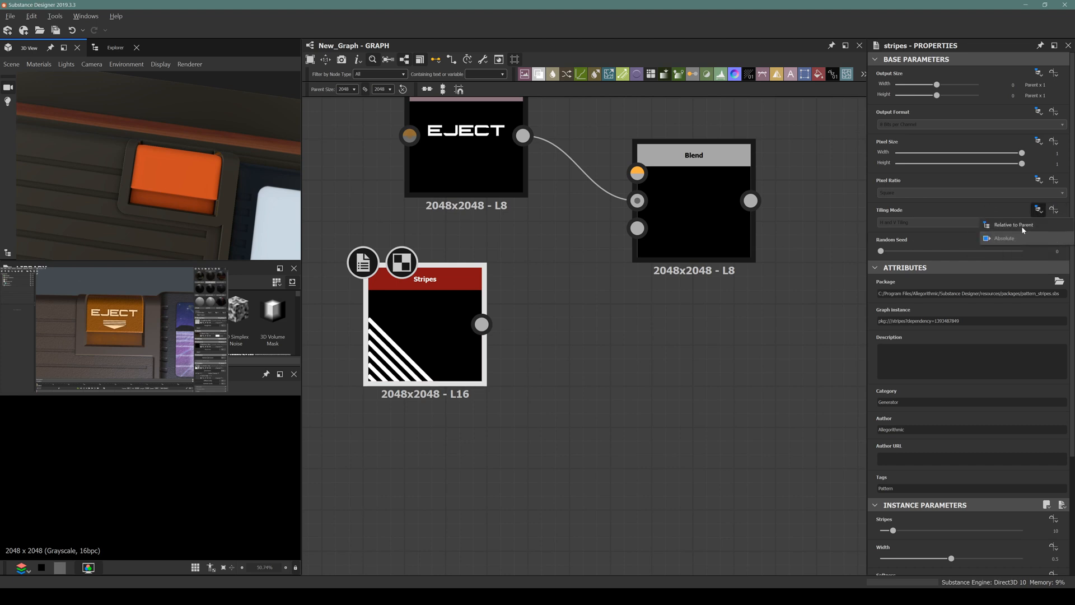
{"action": "left_click", "coordinate": [998, 238]}
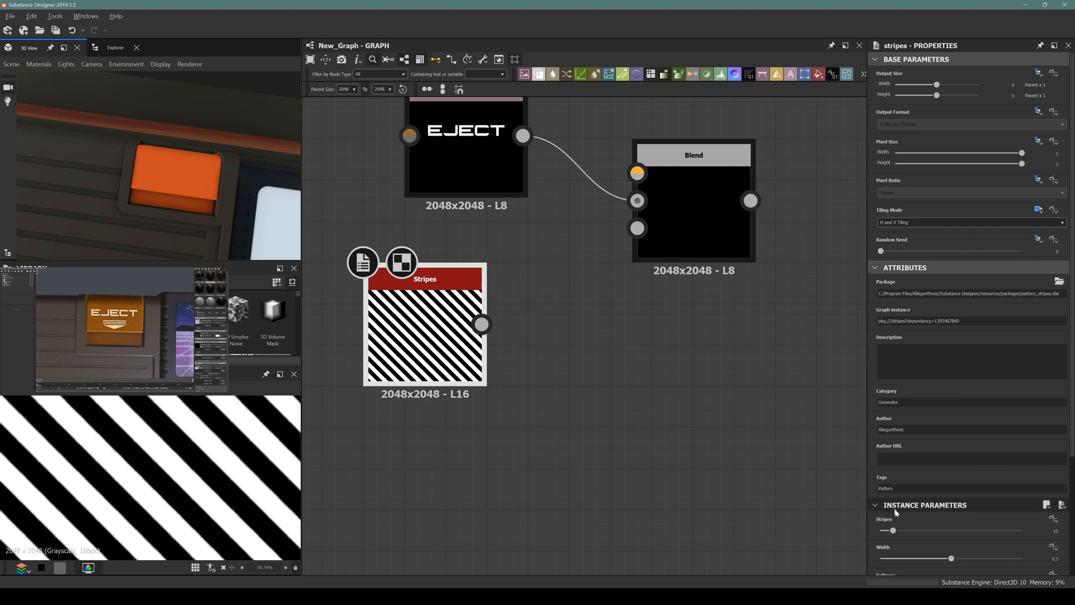
Step: Set the Stripes node's stripe count to 3 and its Shift to 0 for horizontal bars
{"action": "left_click", "coordinate": [1041, 530]}
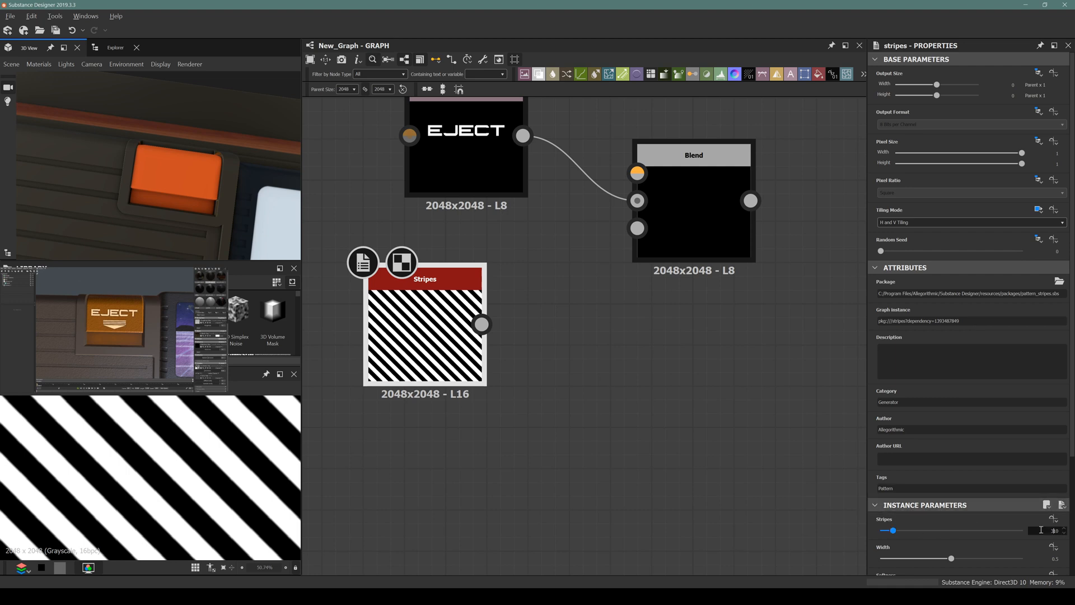
{"action": "key", "text": "Return"}
{"action": "left_click", "coordinate": [1052, 519]}
{"action": "left_click", "coordinate": [1042, 527]}
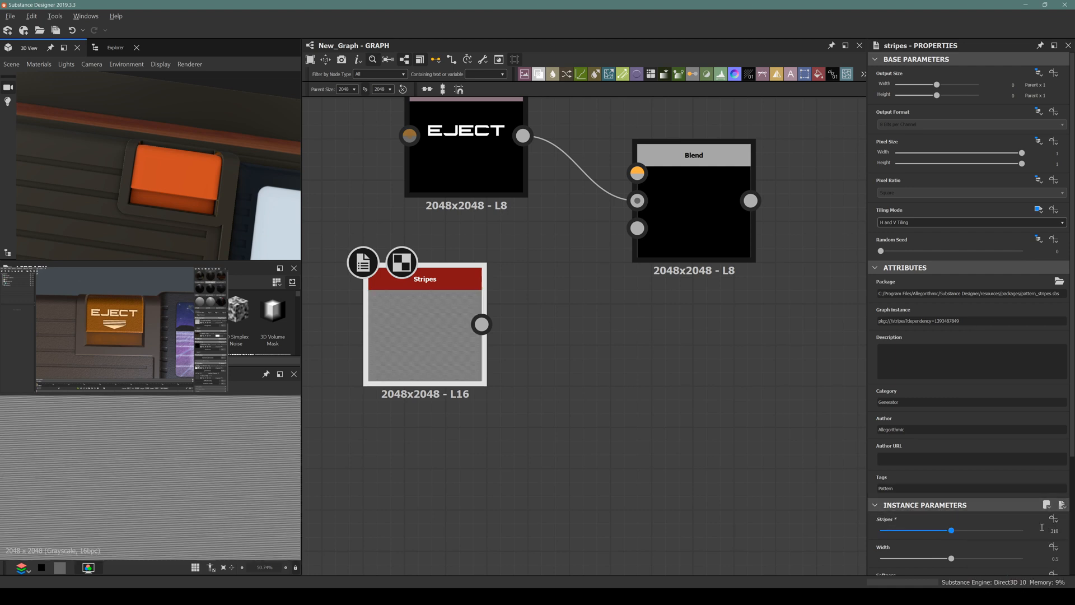
{"action": "left_click", "coordinate": [1047, 531]}
{"action": "left_click_drag", "start_coordinate": [951, 530], "coordinate": [866, 527]}
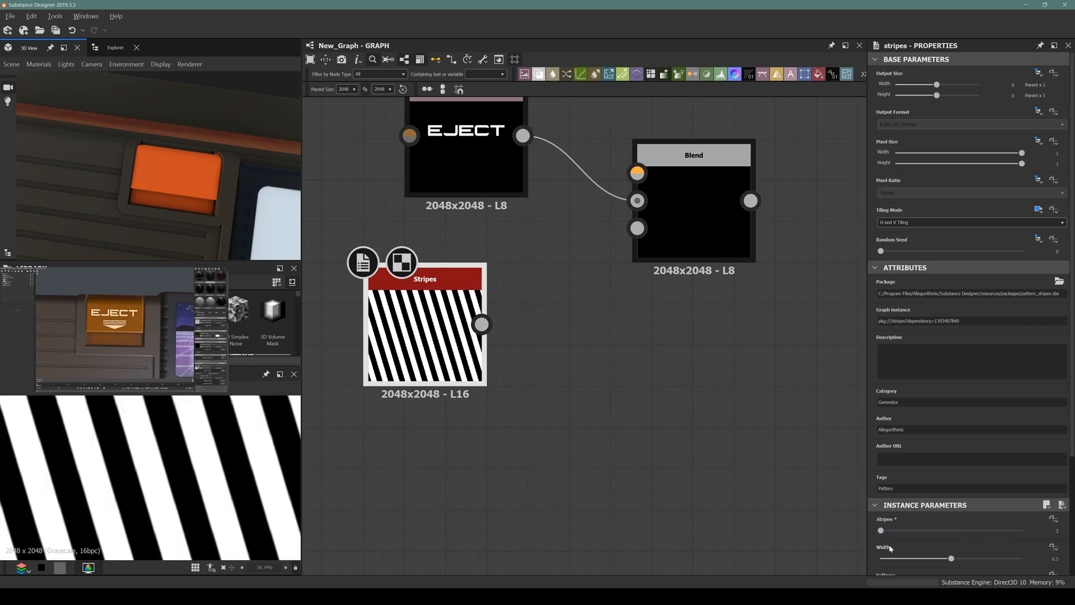
{"action": "scroll", "coordinate": [891, 548], "scroll_direction": "down", "scroll_amount": 3}
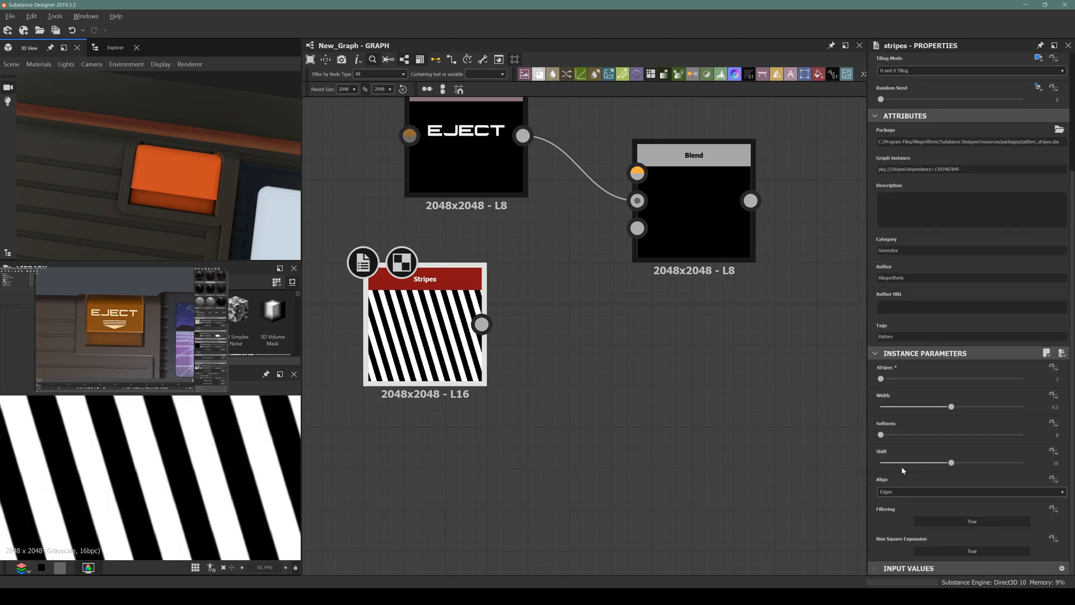
{"action": "left_click_drag", "start_coordinate": [902, 470], "coordinate": [877, 470]}
Step: Shift the Stripes node aside and add a Transformation 2D node connected to its output
{"action": "scroll", "coordinate": [440, 326], "scroll_direction": "down", "scroll_amount": 2}
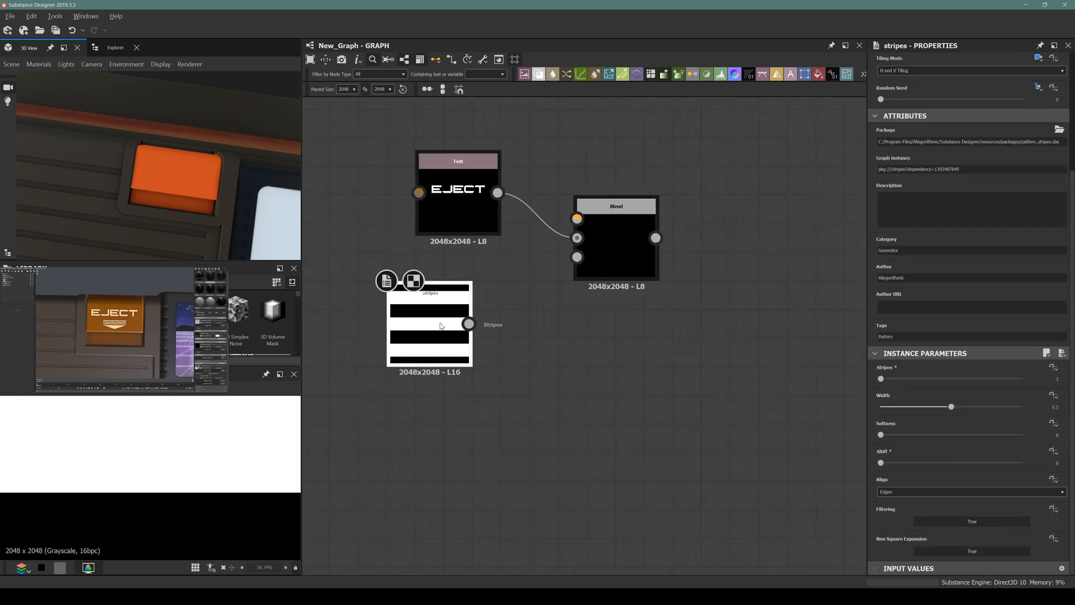
{"action": "middle_click_drag", "start_coordinate": [440, 326], "coordinate": [405, 371]}
{"action": "left_click_drag", "start_coordinate": [389, 379], "coordinate": [347, 392]}
{"action": "key", "text": "space"}
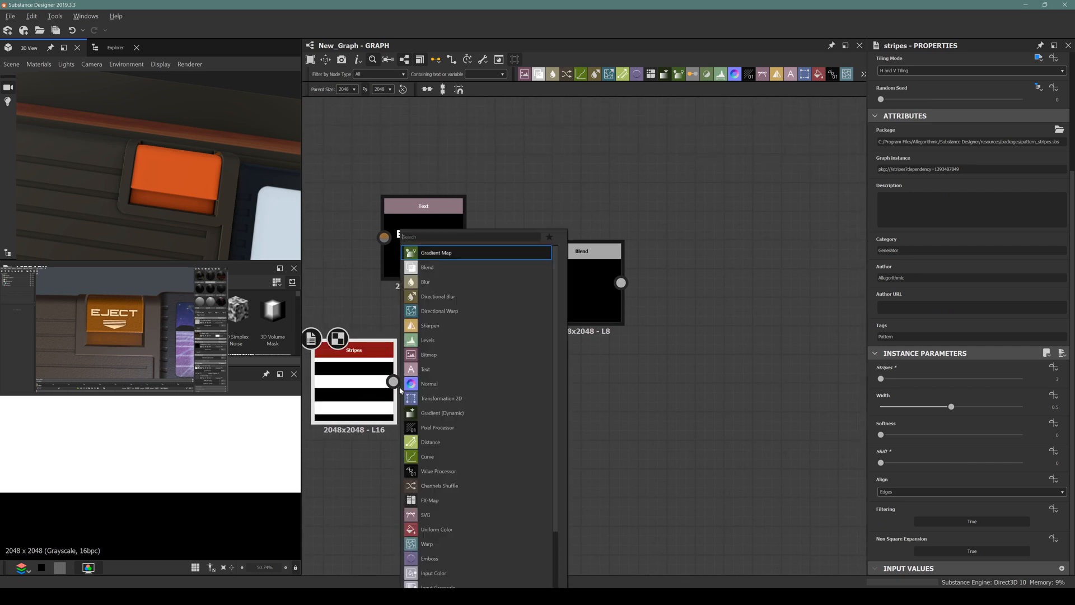
{"action": "type", "text": "trans"}
{"action": "key", "text": "Return"}
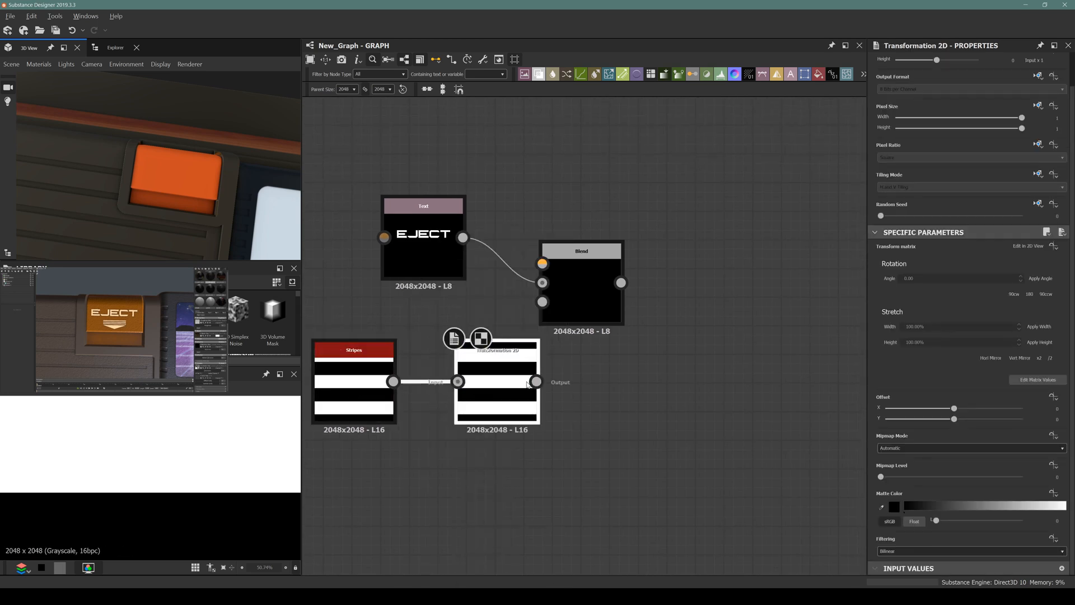
Step: Connect the Transformation 2D output to the Blend node's foreground and set the blending mode to Max (Lighten)
{"action": "left_click_drag", "start_coordinate": [535, 382], "coordinate": [628, 270]}
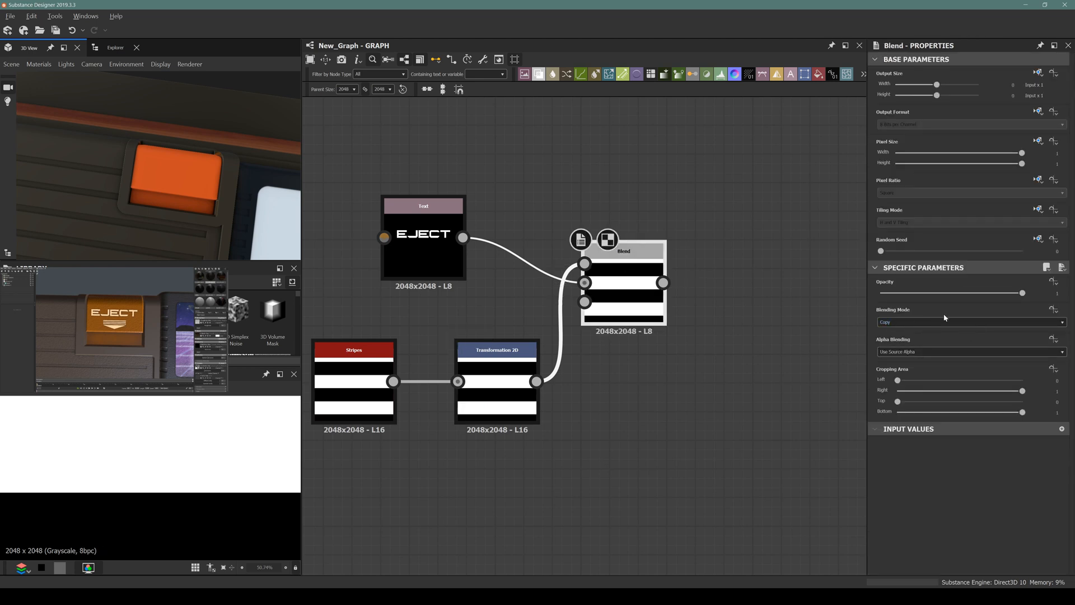
{"action": "left_click", "coordinate": [924, 323]}
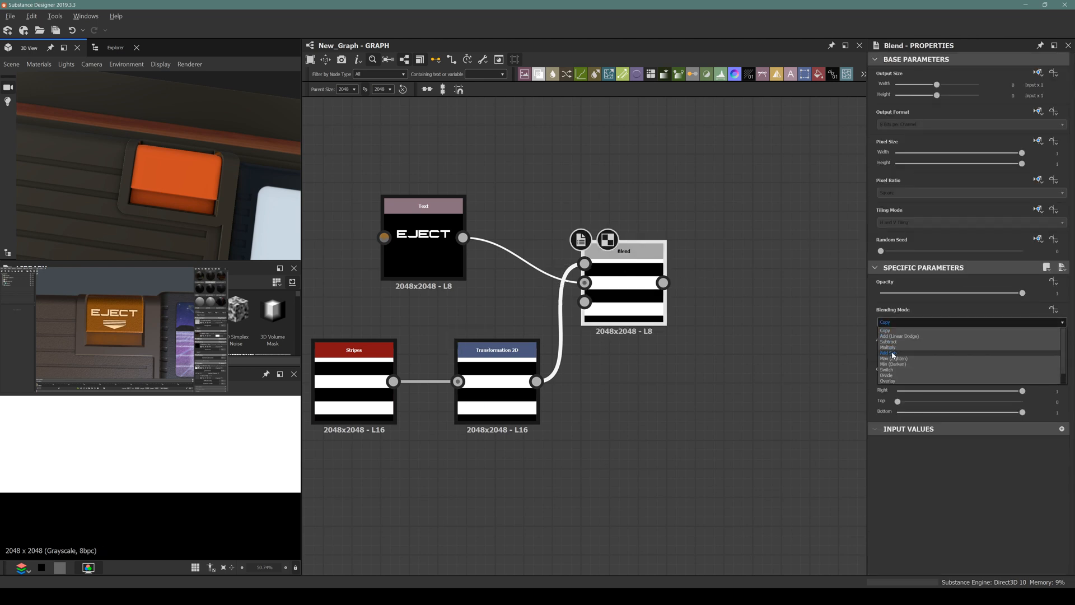
{"action": "left_click", "coordinate": [895, 358]}
{"action": "scroll", "coordinate": [565, 358], "scroll_direction": "up", "scroll_amount": 4}
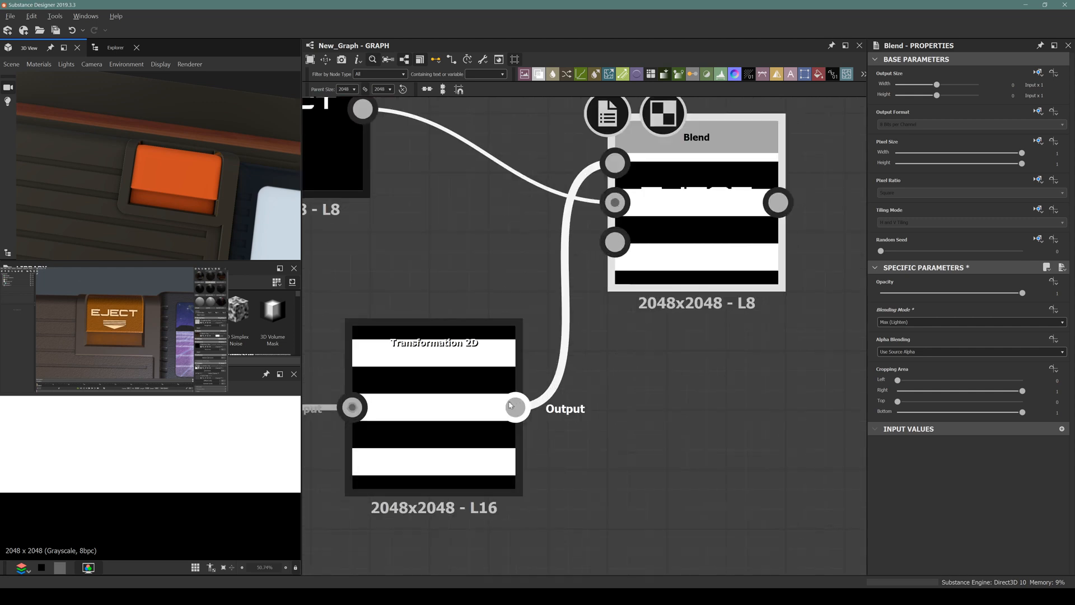
{"action": "scroll", "coordinate": [351, 402], "scroll_direction": "down", "scroll_amount": 4}
{"action": "middle_click_drag", "start_coordinate": [390, 385], "coordinate": [524, 338]}
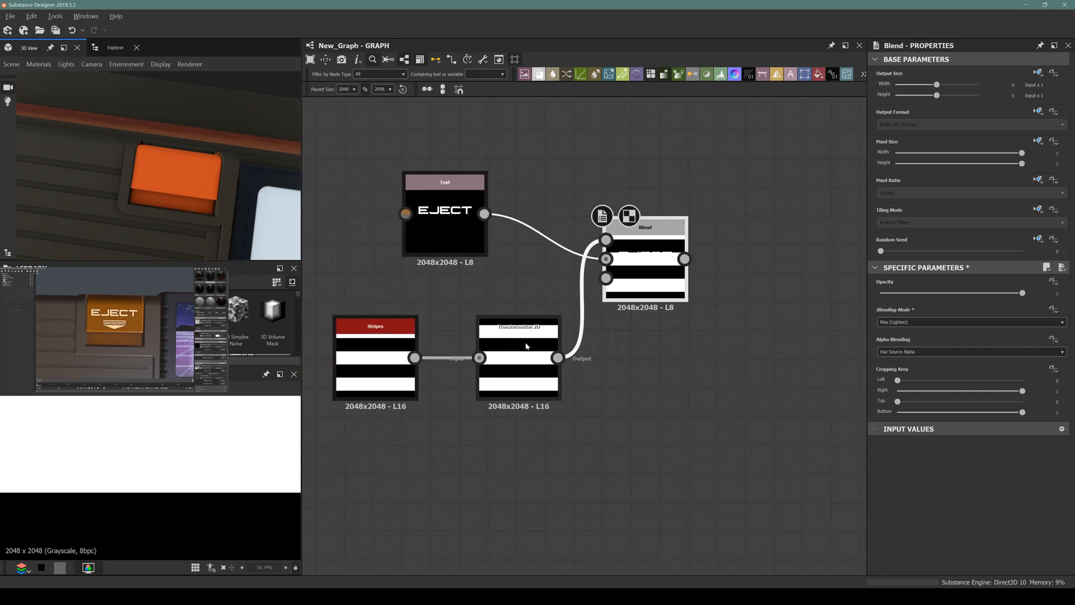
Step: With the Blend result in the 2D view, set the Transformation 2D node's tiling mode to Absolute with No Tiling
{"action": "left_click", "coordinate": [524, 338]}
{"action": "left_click", "coordinate": [664, 263]}
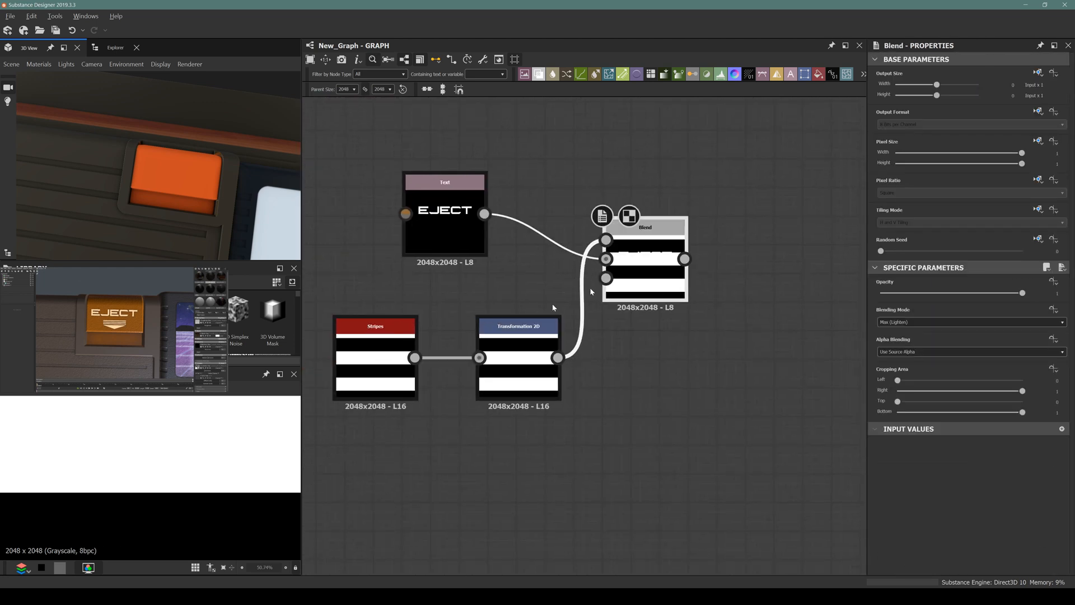
{"action": "left_click", "coordinate": [497, 377]}
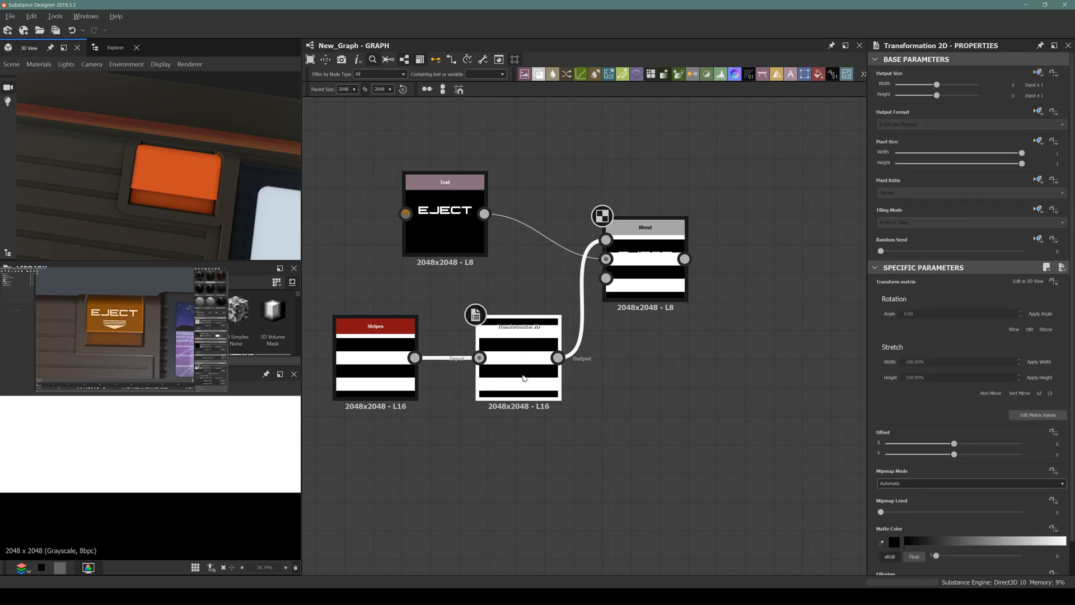
{"action": "left_click", "coordinate": [1039, 209]}
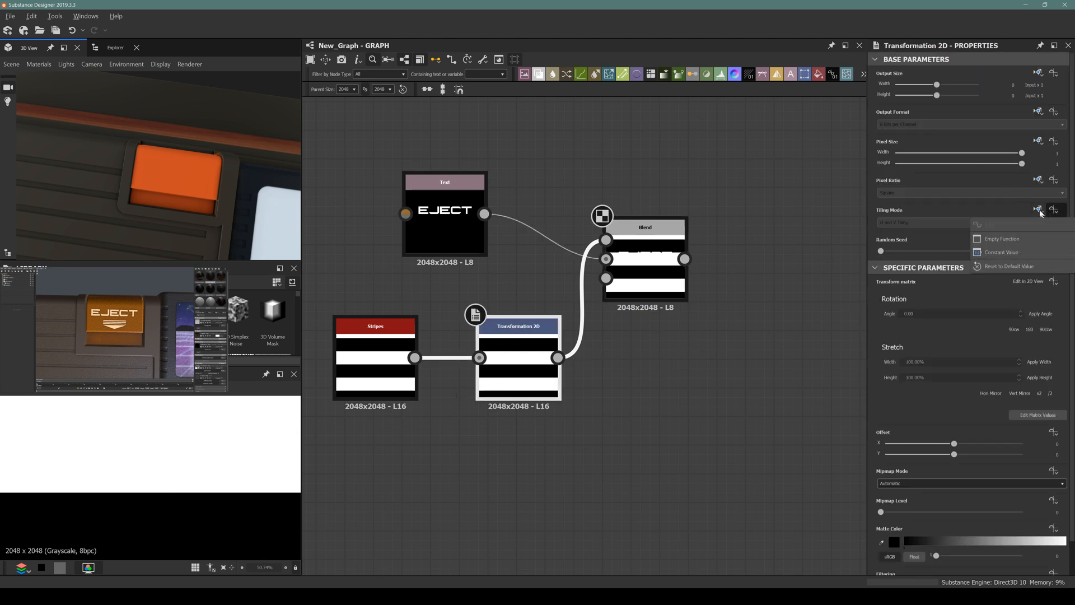
{"action": "left_click", "coordinate": [998, 253]}
{"action": "left_click", "coordinate": [931, 222]}
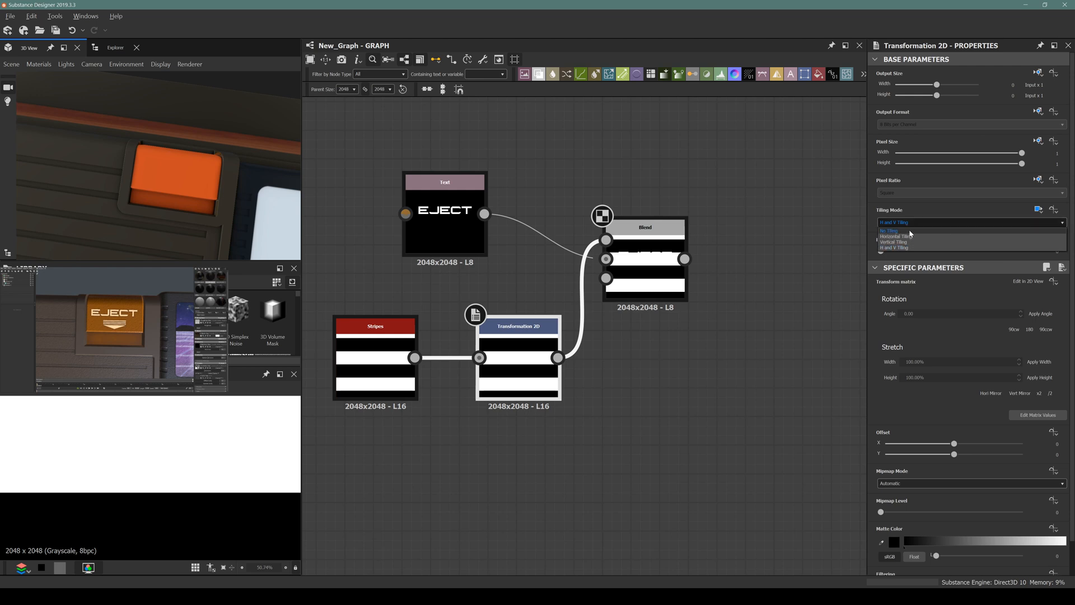
{"action": "left_click", "coordinate": [909, 231]}
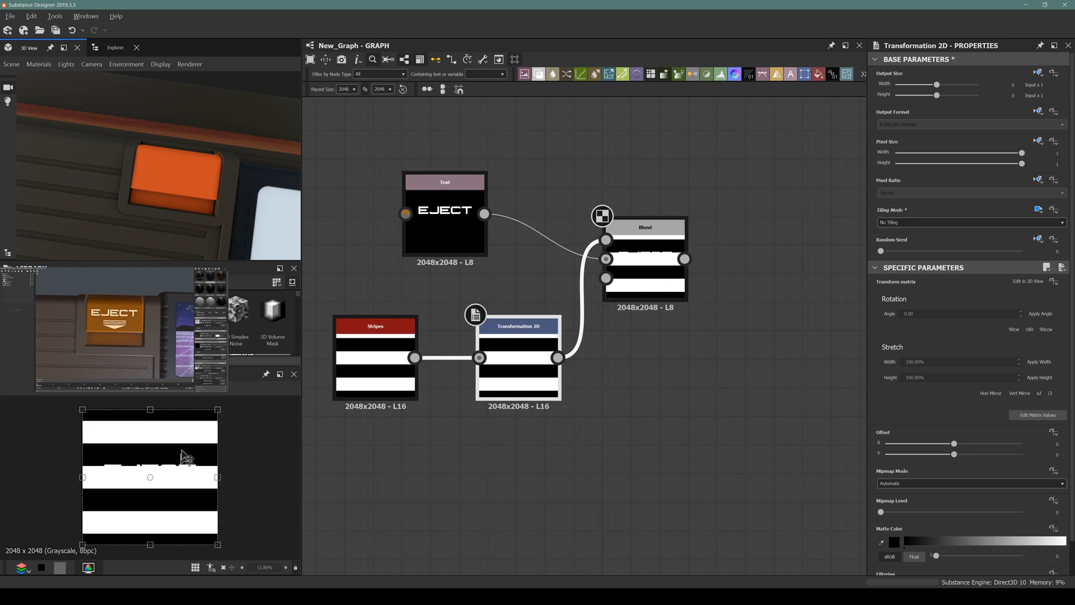
Step: Squash the stripes vertically from both ends into a narrow band below the EJECT text
{"action": "left_click_drag", "start_coordinate": [150, 414], "coordinate": [145, 479]}
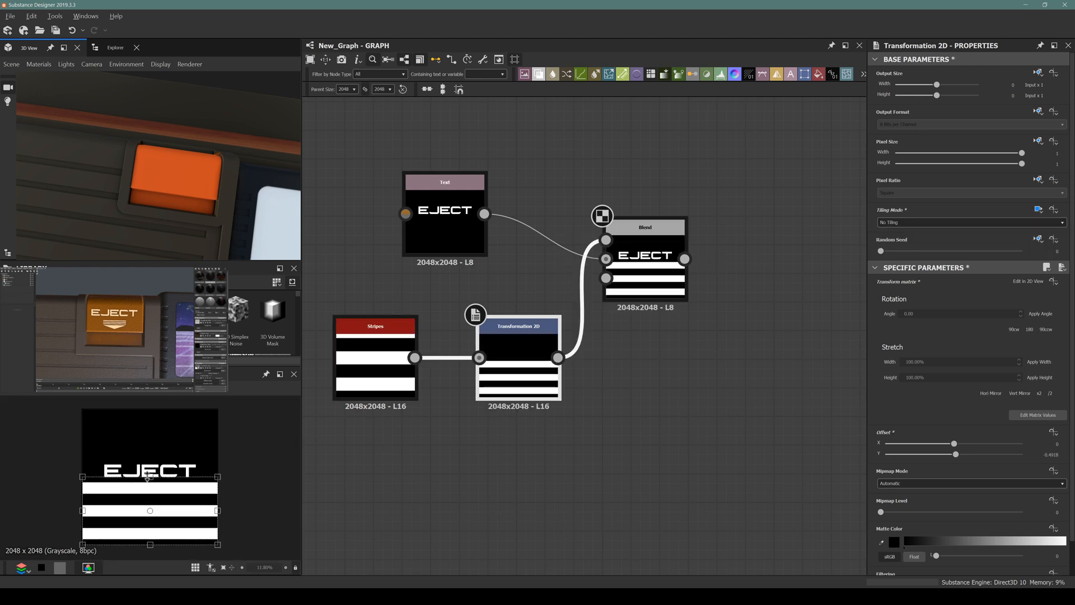
{"action": "left_click_drag", "start_coordinate": [150, 546], "coordinate": [138, 507]}
{"action": "scroll", "coordinate": [139, 507], "scroll_direction": "up", "scroll_amount": 3}
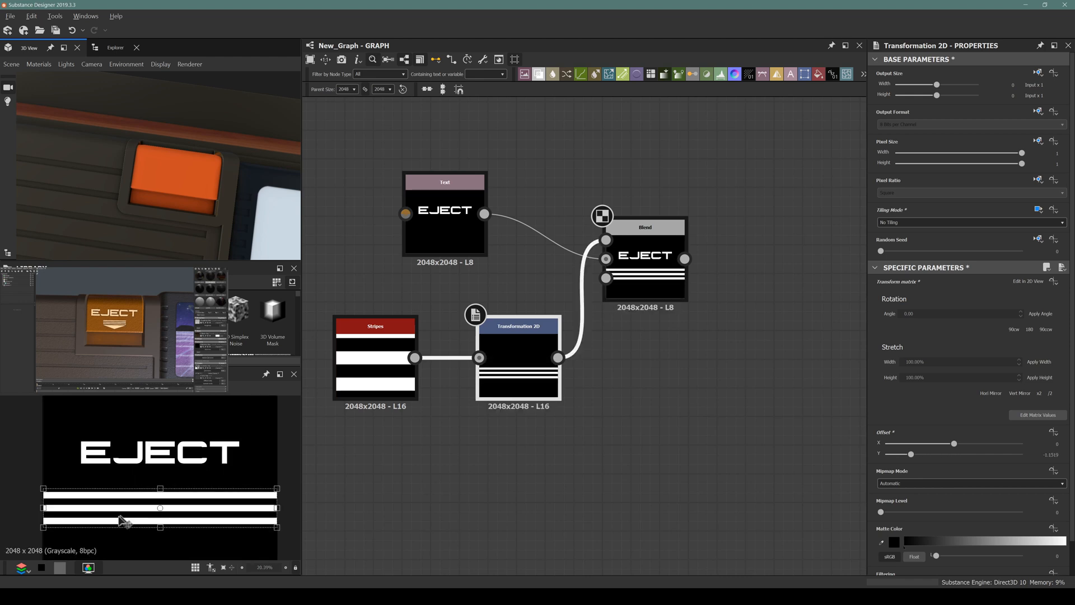
Step: Stretch the stripes' width by 50% and again by 80% to make them narrower than the EJECT text
{"action": "left_click", "coordinate": [940, 361]}
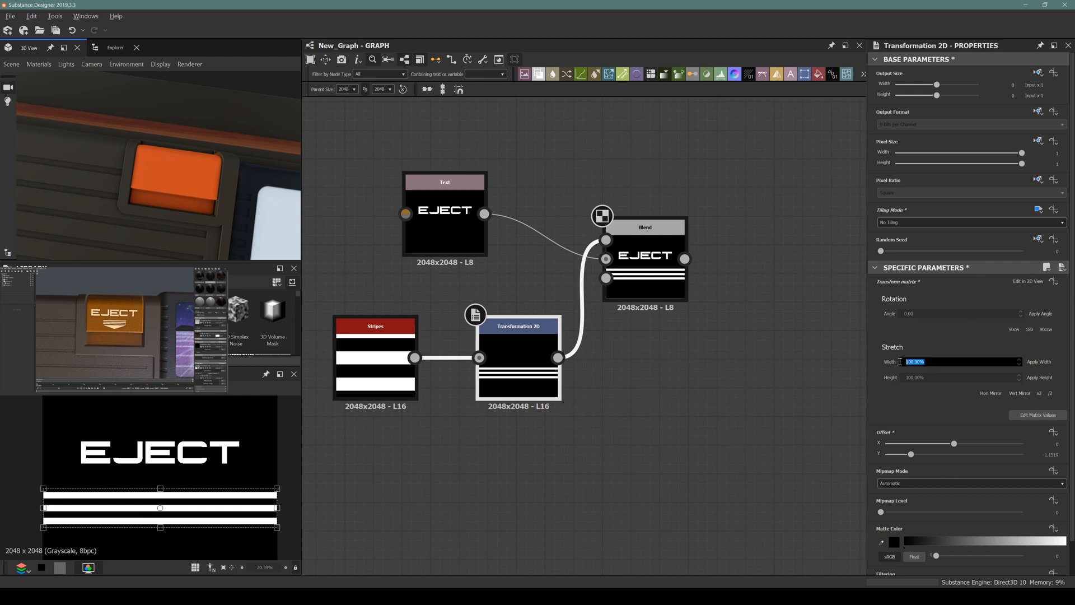
{"action": "type", "text": "50"}
{"action": "key", "text": "Return"}
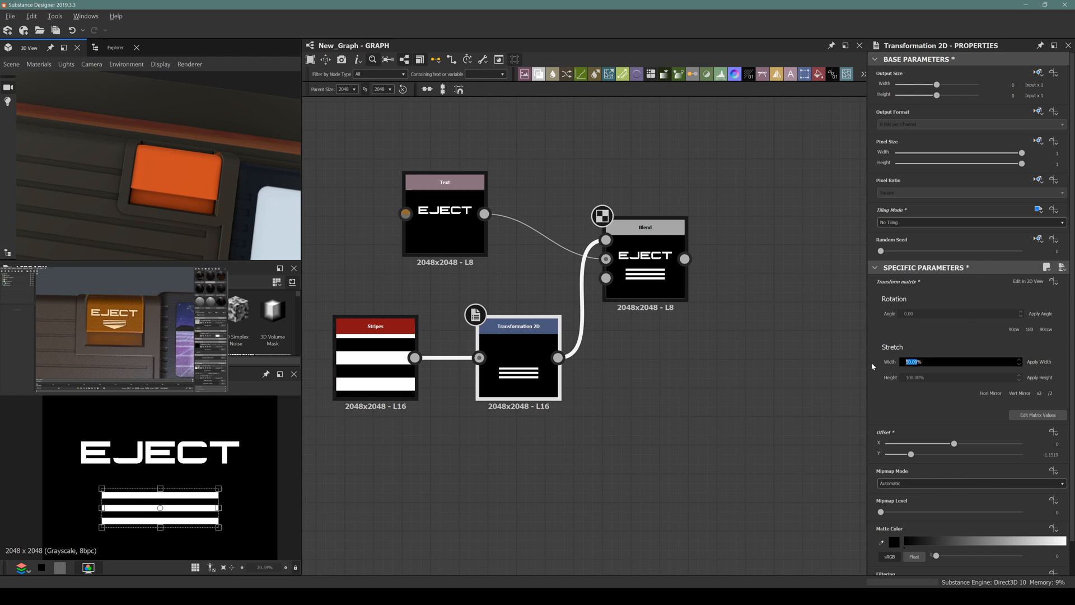
{"action": "type", "text": "40"}
{"action": "key", "text": "Return"}
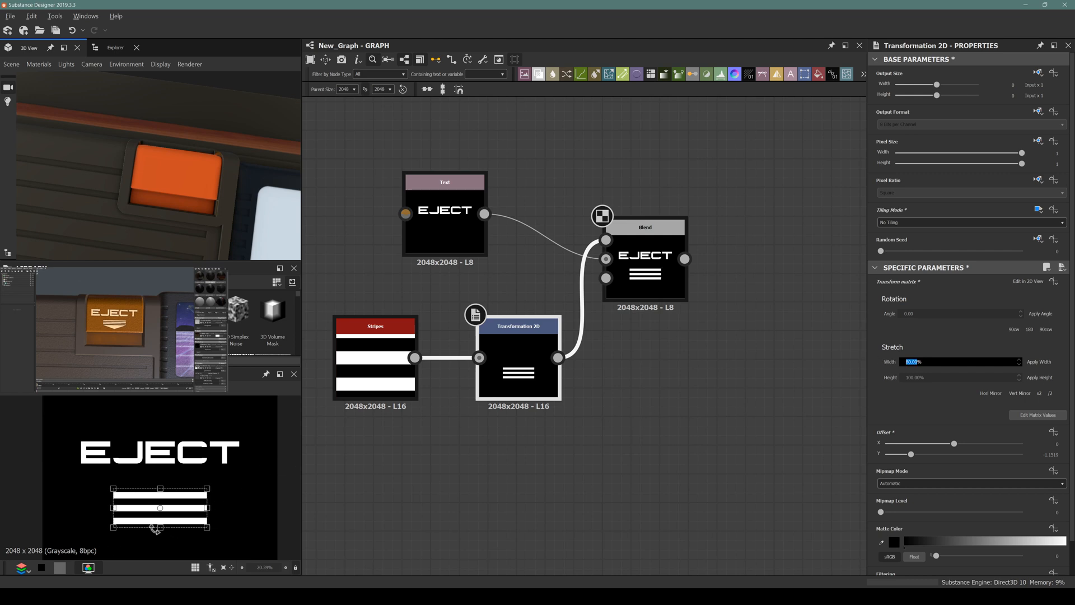
Step: Flatten the stripes further and position them just below the EJECT text, centred with an X offset of 0
{"action": "left_click_drag", "start_coordinate": [160, 526], "coordinate": [163, 511]}
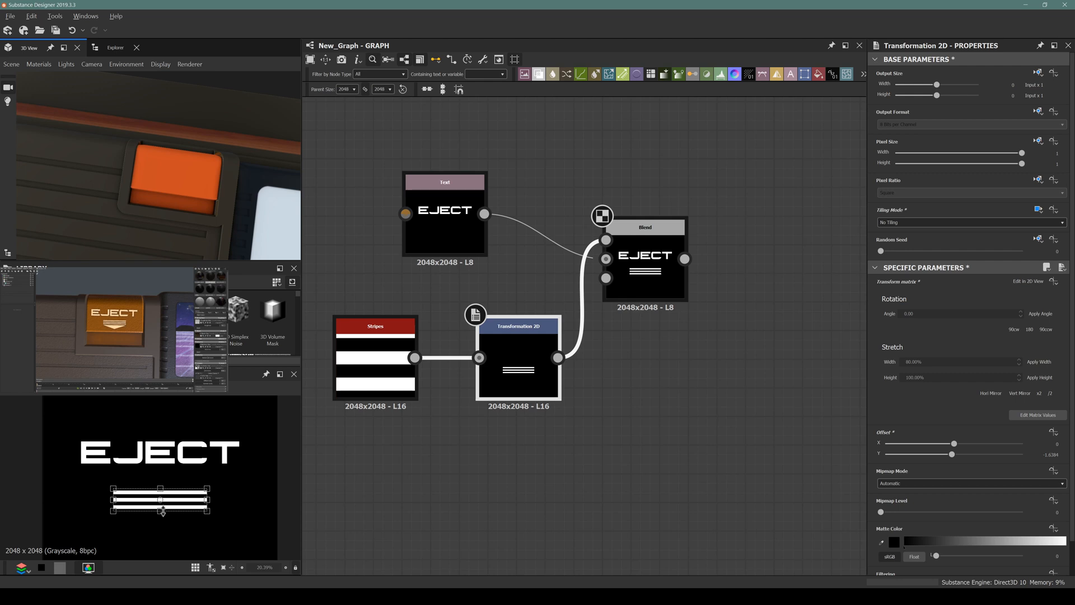
{"action": "left_click_drag", "start_coordinate": [163, 511], "coordinate": [151, 492]}
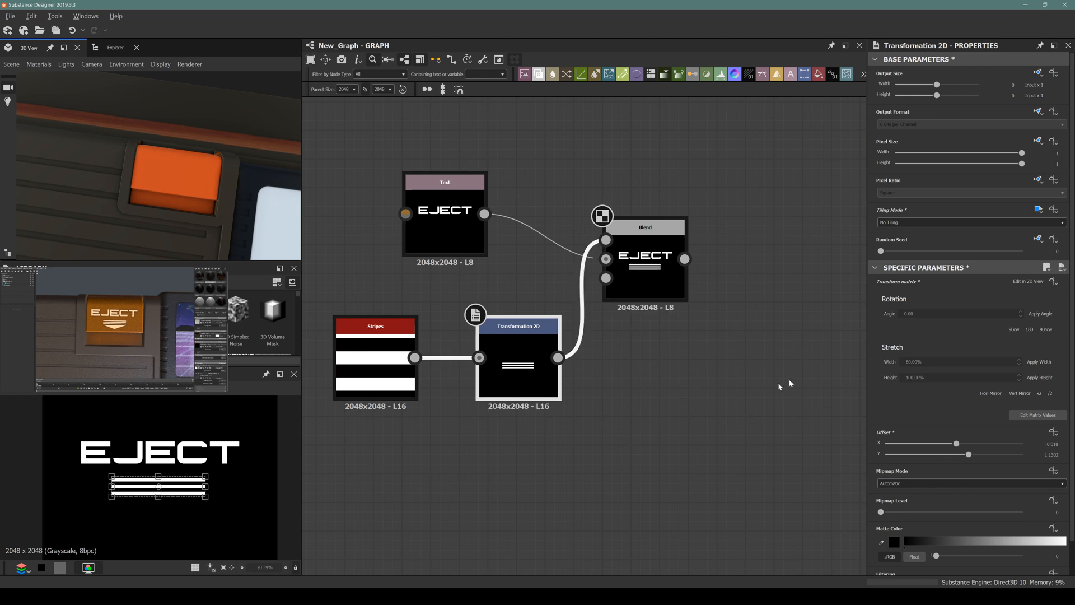
{"action": "double_click", "coordinate": [1052, 444]}
{"action": "type", "text": "0"}
{"action": "key", "text": "Return"}
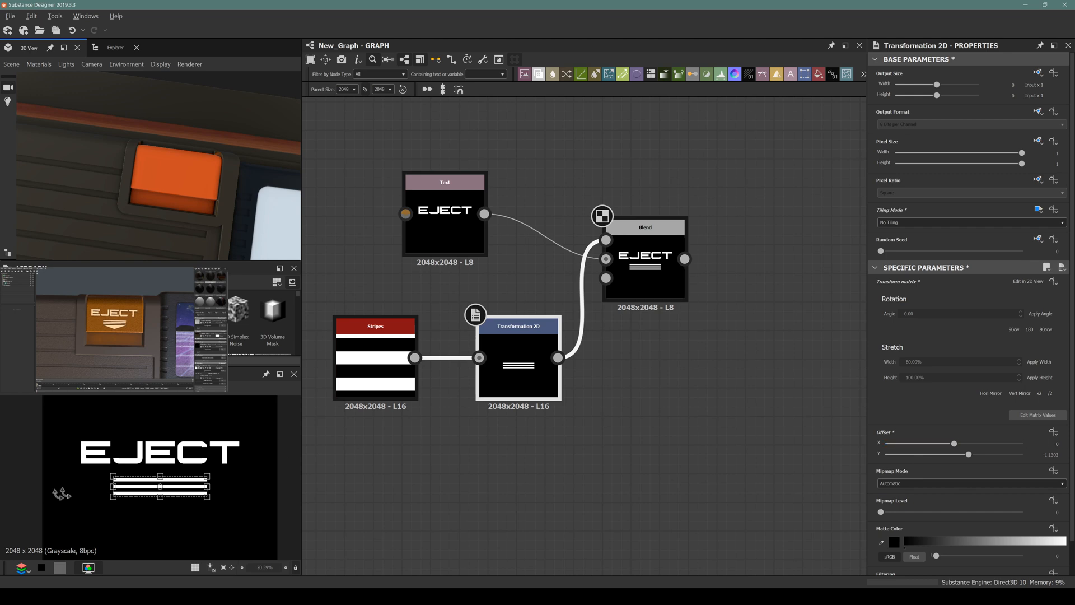
{"action": "scroll", "coordinate": [191, 449], "scroll_direction": "down", "scroll_amount": 2}
{"action": "scroll", "coordinate": [114, 507], "scroll_direction": "up", "scroll_amount": 2}
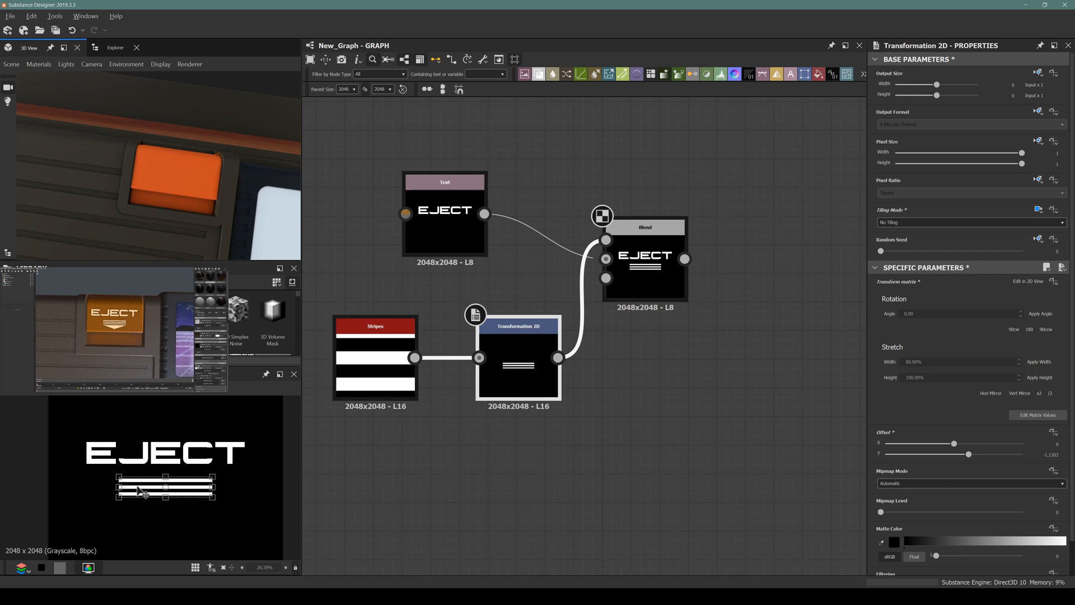
{"action": "left_click_drag", "start_coordinate": [138, 486], "coordinate": [137, 491]}
Step: Move the Stripes and Transformation 2D nodes down and to the left in the graph
{"action": "middle_click_drag", "start_coordinate": [526, 425], "coordinate": [632, 374]}
{"action": "left_click", "coordinate": [382, 447]}
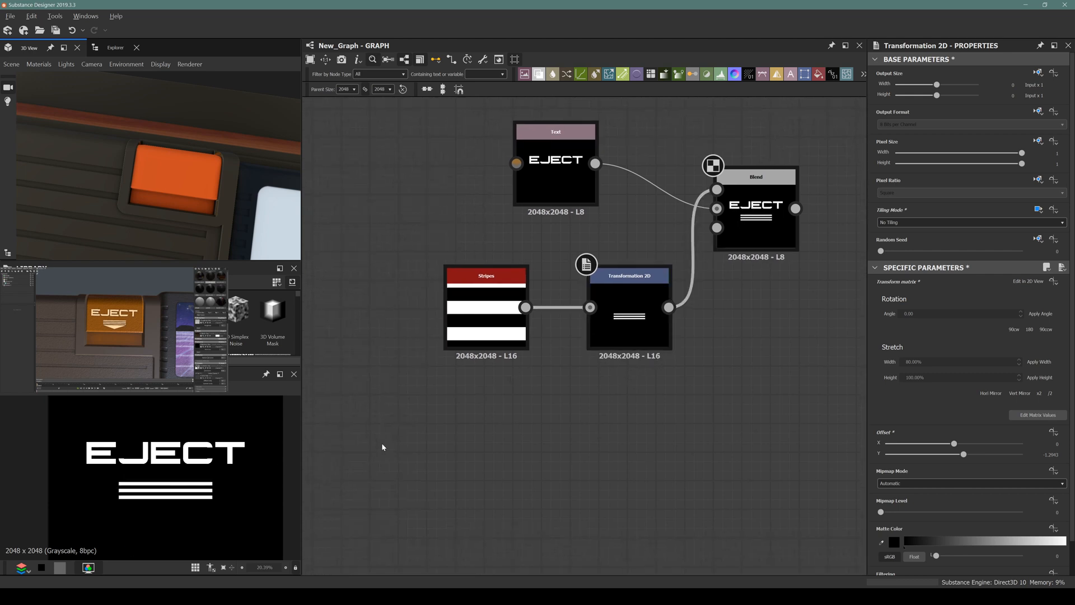
{"action": "left_click_drag", "start_coordinate": [492, 280], "coordinate": [448, 296]}
{"action": "left_click_drag", "start_coordinate": [647, 281], "coordinate": [630, 297]}
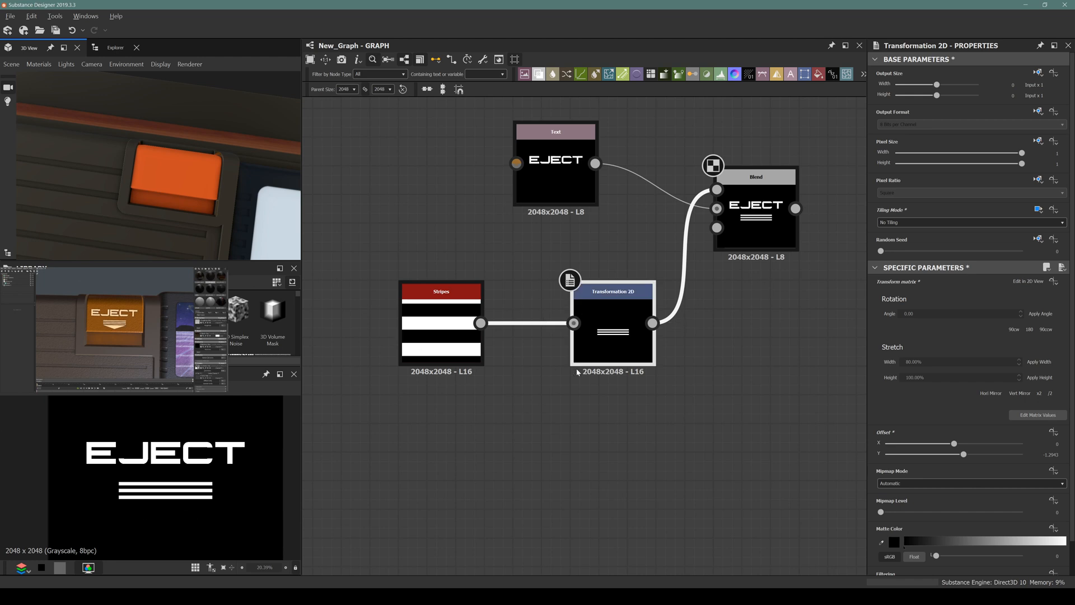
{"action": "left_click", "coordinate": [437, 441]}
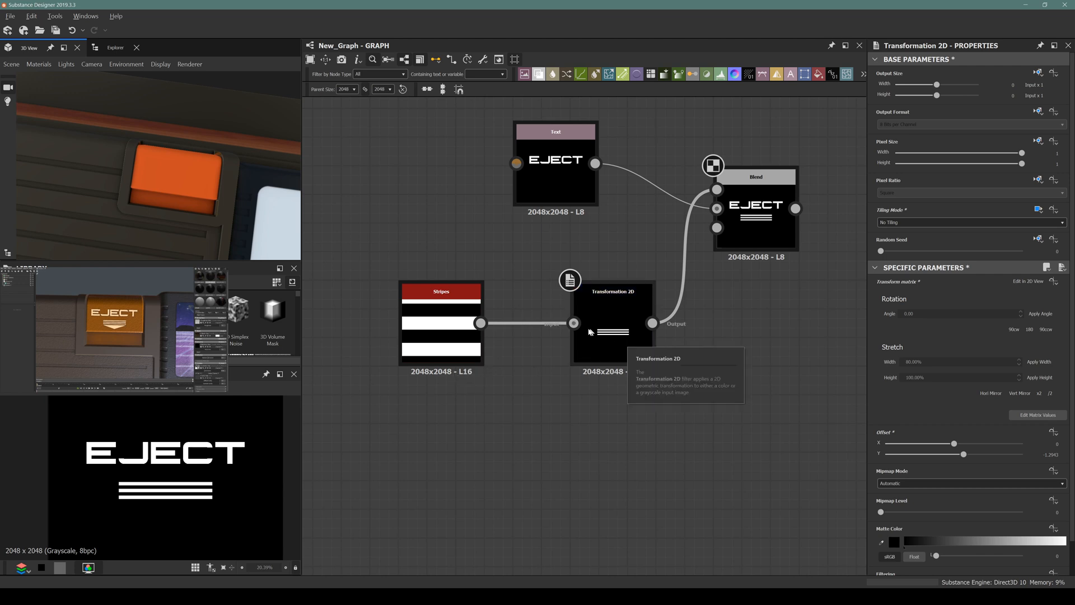
Step: Stretch the stripes' width by 90% and reduce their height slightly
{"action": "left_click", "coordinate": [603, 326]}
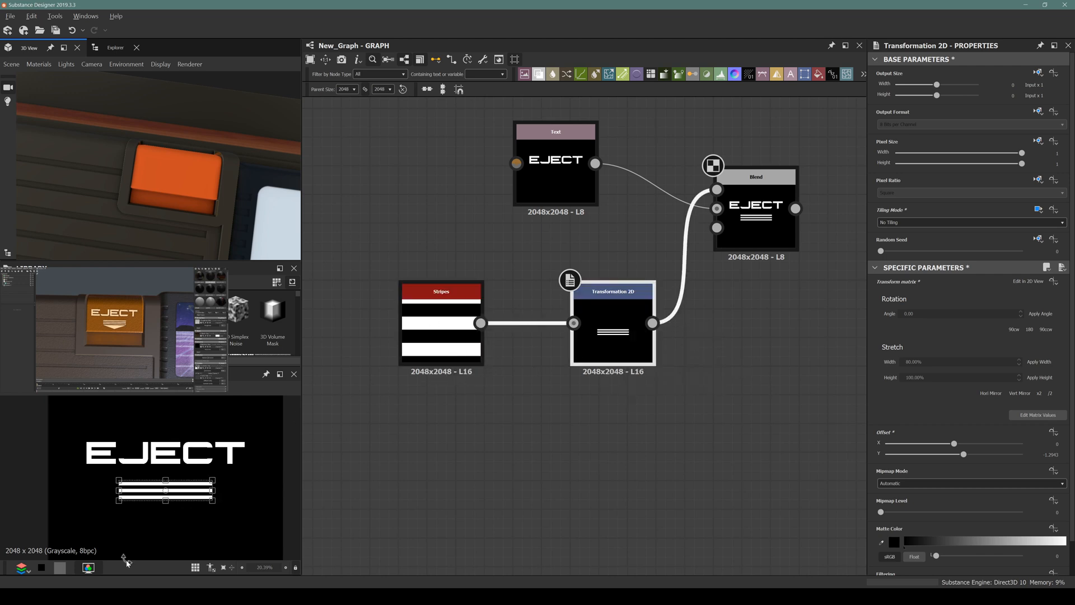
{"action": "left_click", "coordinate": [934, 361]}
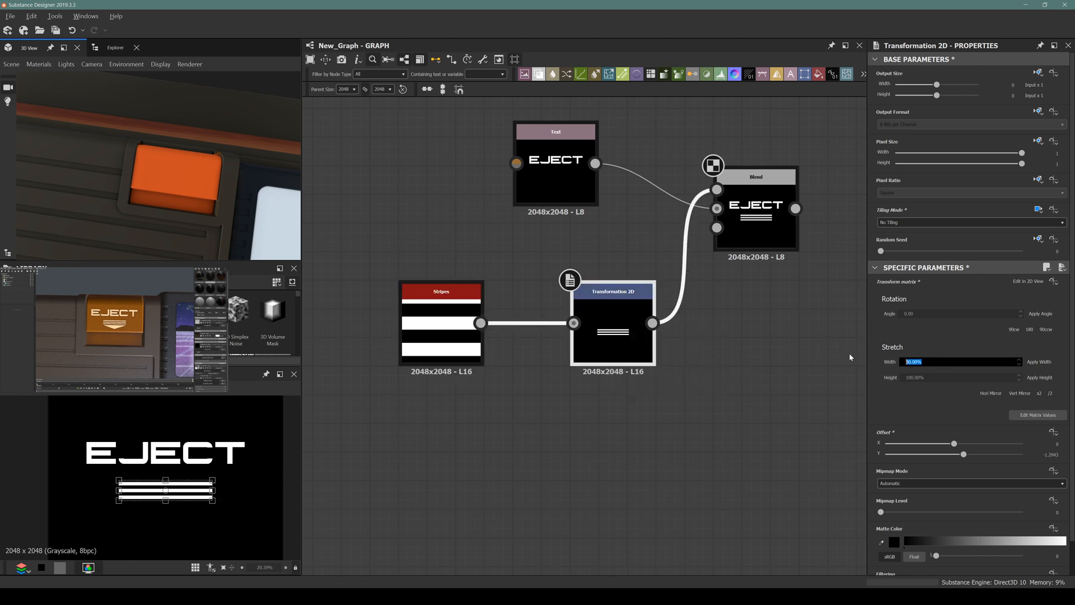
{"action": "type", "text": "90"}
{"action": "key", "text": "Return"}
{"action": "left_click", "coordinate": [533, 430]}
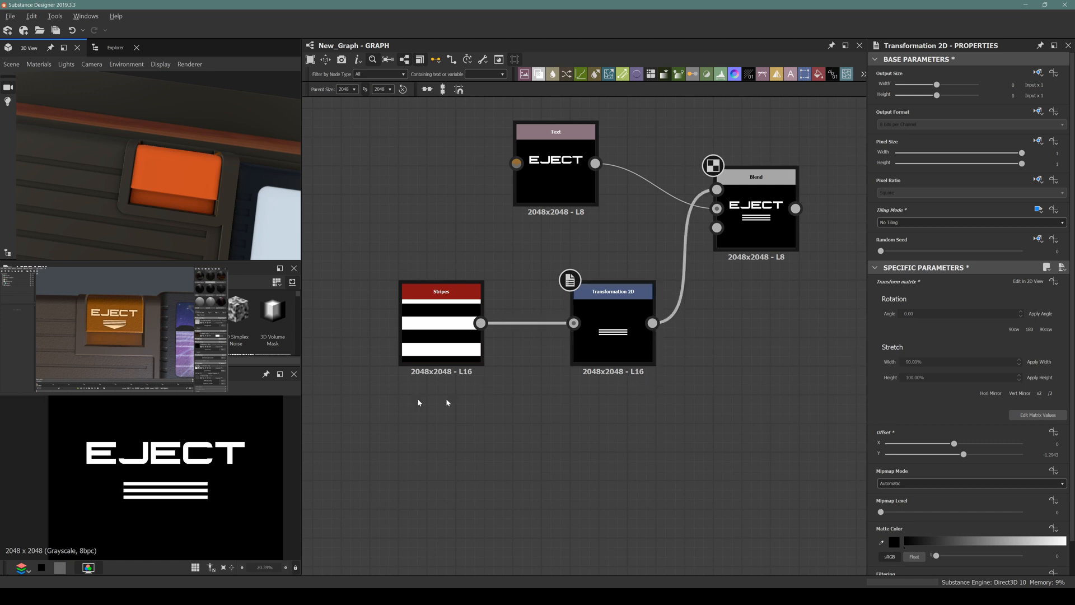
{"action": "left_click", "coordinate": [613, 336]}
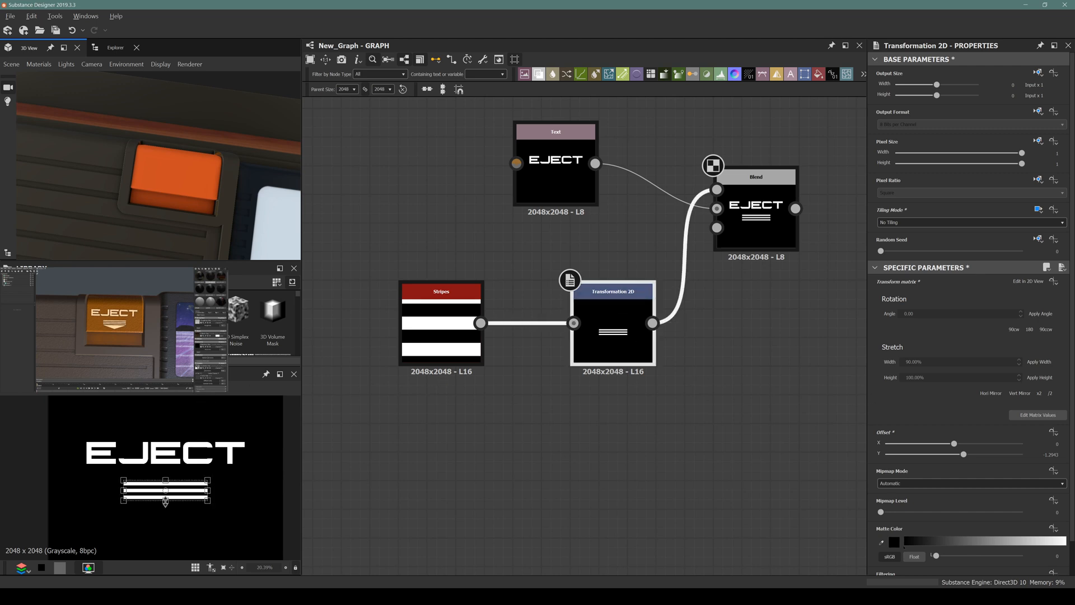
{"action": "left_click_drag", "start_coordinate": [166, 499], "coordinate": [165, 497]}
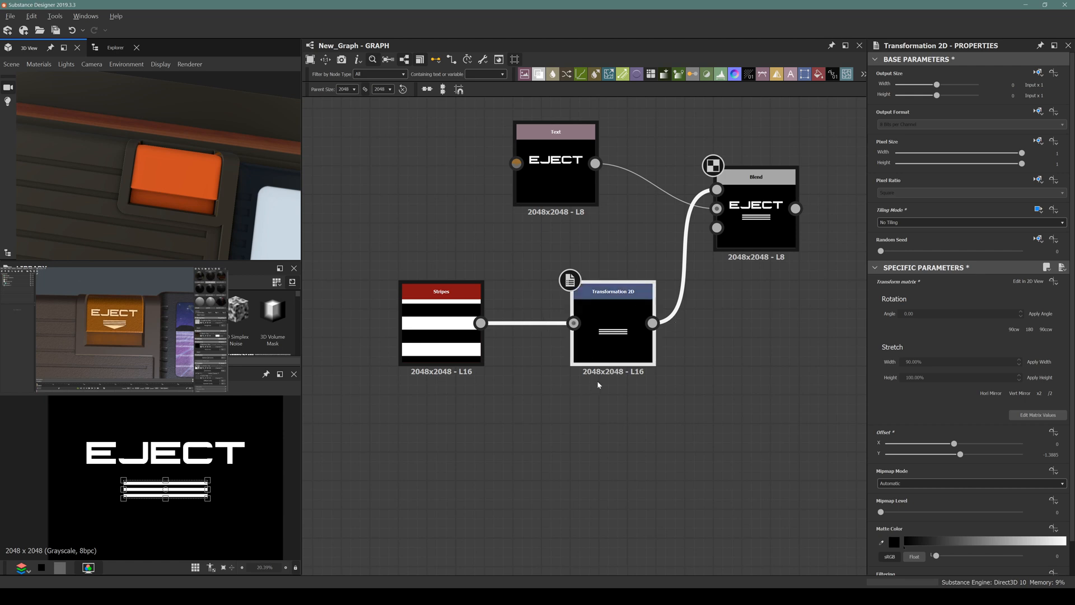
Step: Add a second Blend node connected to the output of the existing Blend node
{"action": "left_click", "coordinate": [767, 220]}
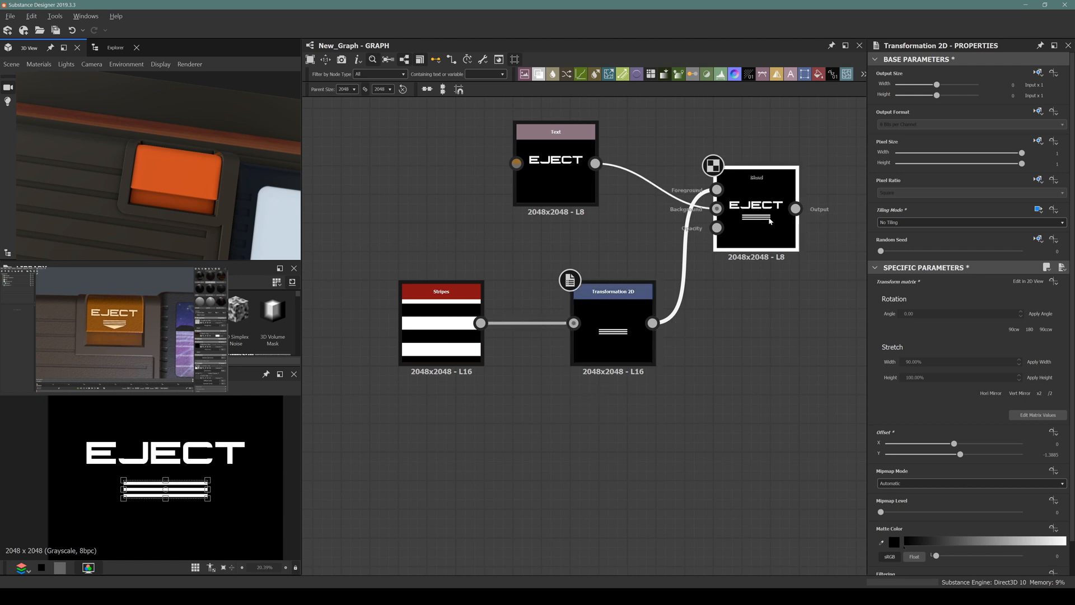
{"action": "key", "text": "space"}
{"action": "type", "text": "blend"}
{"action": "key", "text": "Return"}
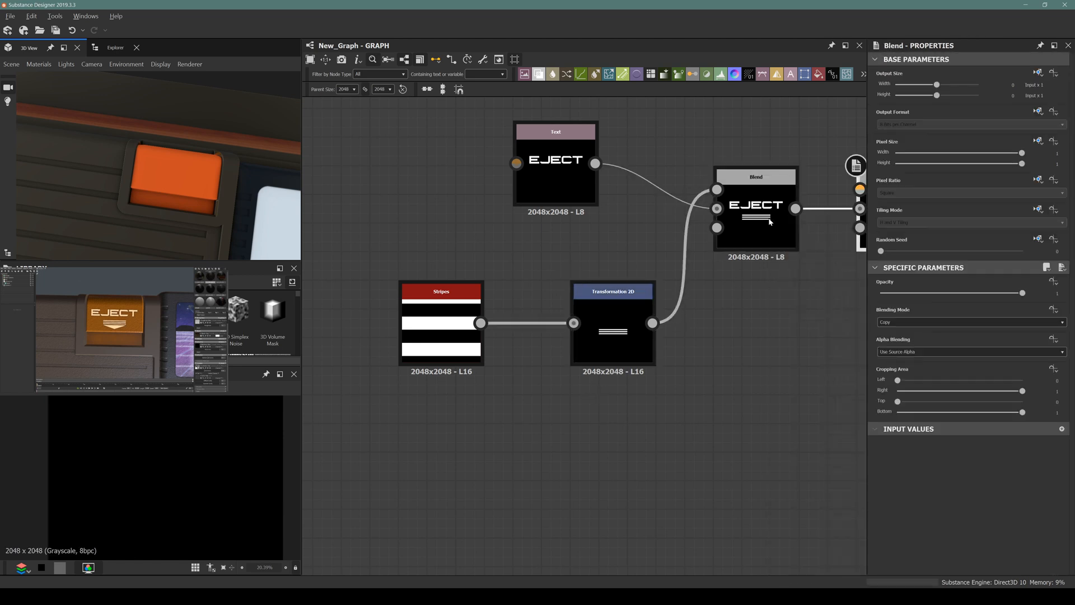
Step: Move the second Blend node lower and connect the stripes' Transformation 2D output to its foreground input
{"action": "middle_click_drag", "start_coordinate": [770, 221], "coordinate": [602, 148]}
{"action": "left_click_drag", "start_coordinate": [721, 153], "coordinate": [722, 232]}
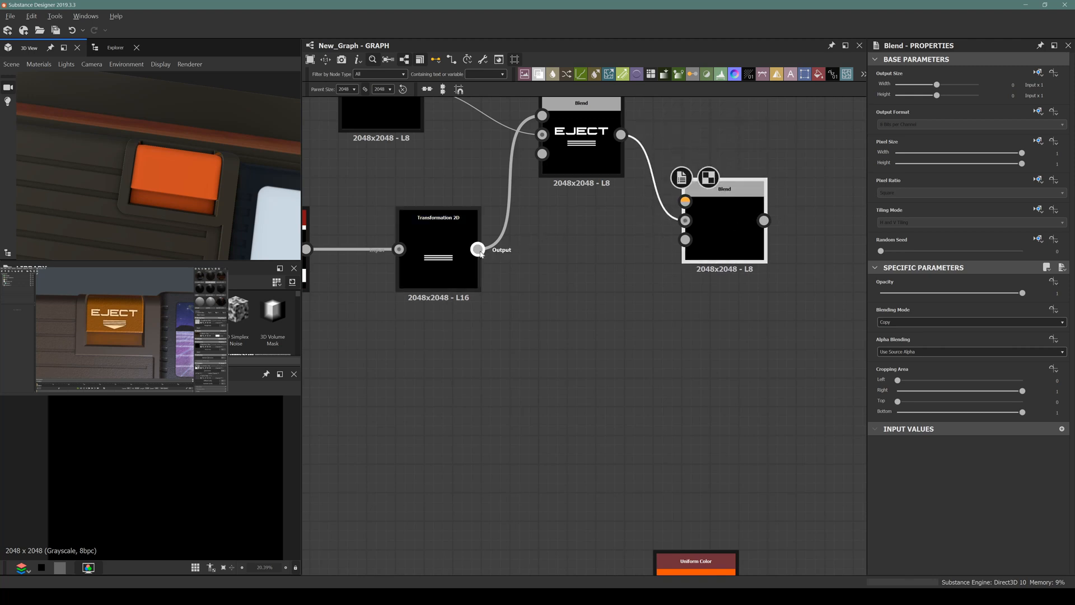
{"action": "left_click_drag", "start_coordinate": [479, 249], "coordinate": [697, 196]}
{"action": "middle_click_drag", "start_coordinate": [638, 247], "coordinate": [668, 237]}
Step: Duplicate the stripes' Transformation 2D node and connect the copy to the second Blend's foreground input
{"action": "left_click", "coordinate": [611, 220]}
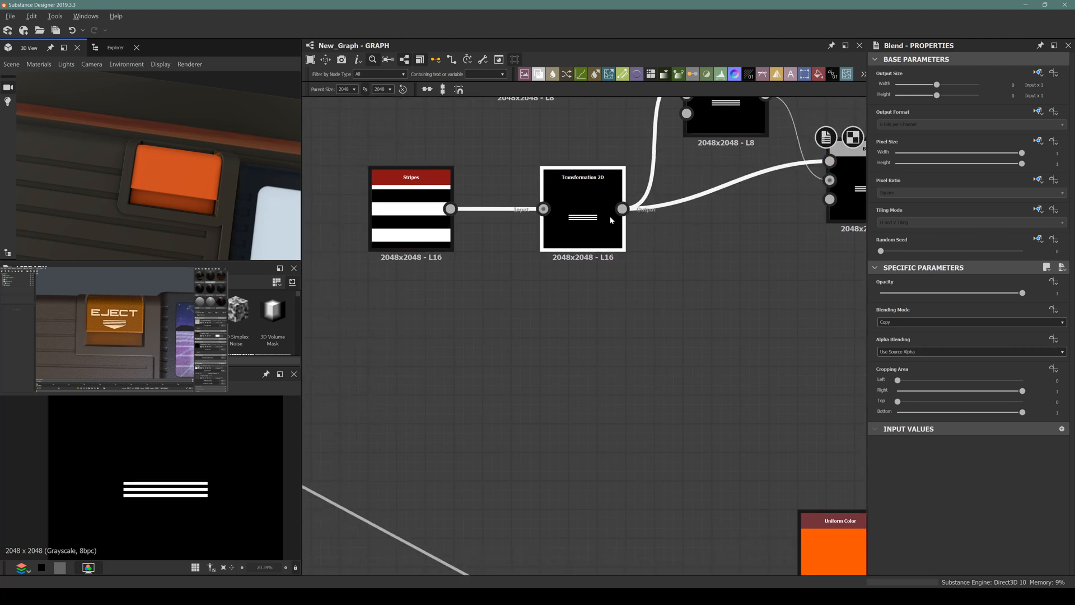
{"action": "key", "text": "ctrl+shift+d"}
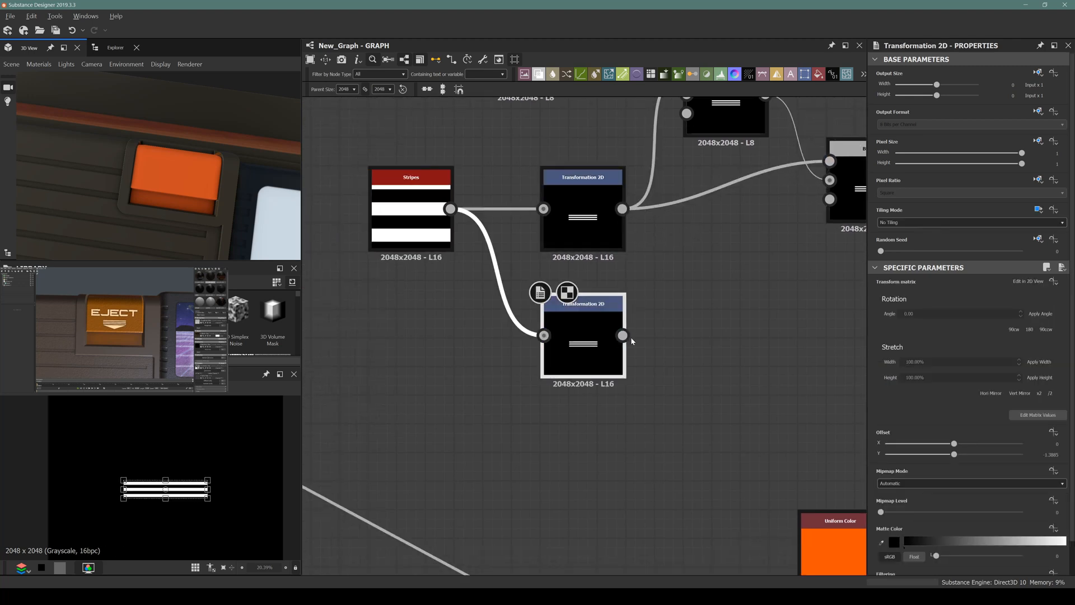
{"action": "left_click_drag", "start_coordinate": [622, 335], "coordinate": [830, 162]}
{"action": "middle_click_drag", "start_coordinate": [787, 197], "coordinate": [715, 216]}
{"action": "scroll", "coordinate": [635, 254], "scroll_direction": "down", "scroll_amount": 4}
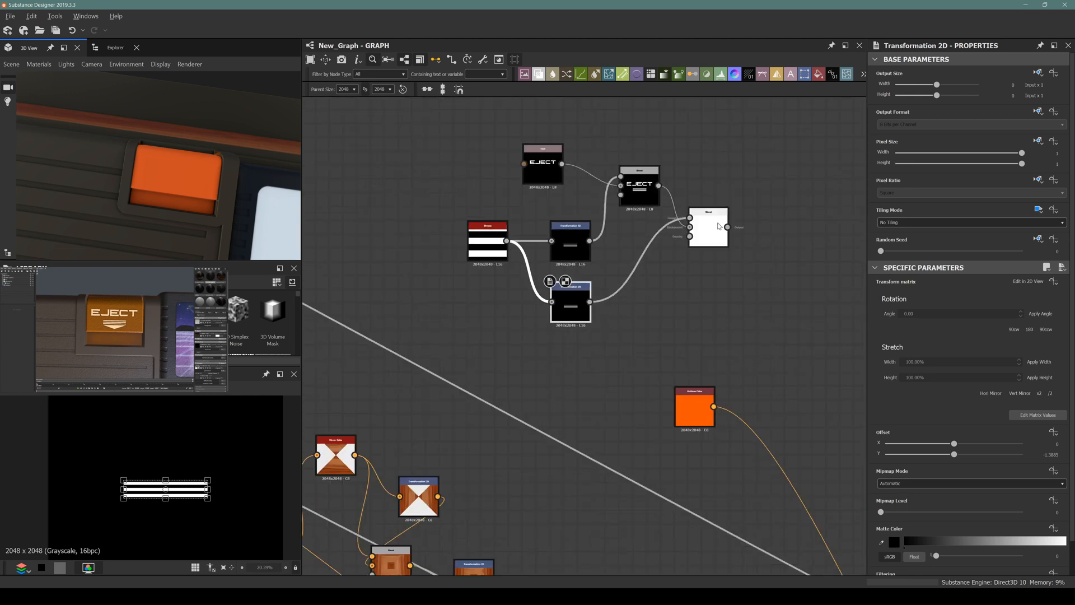
Step: Add a Polygon 1 node below the Stripes node and reduce its sides to form a triangle
{"action": "key", "text": "space"}
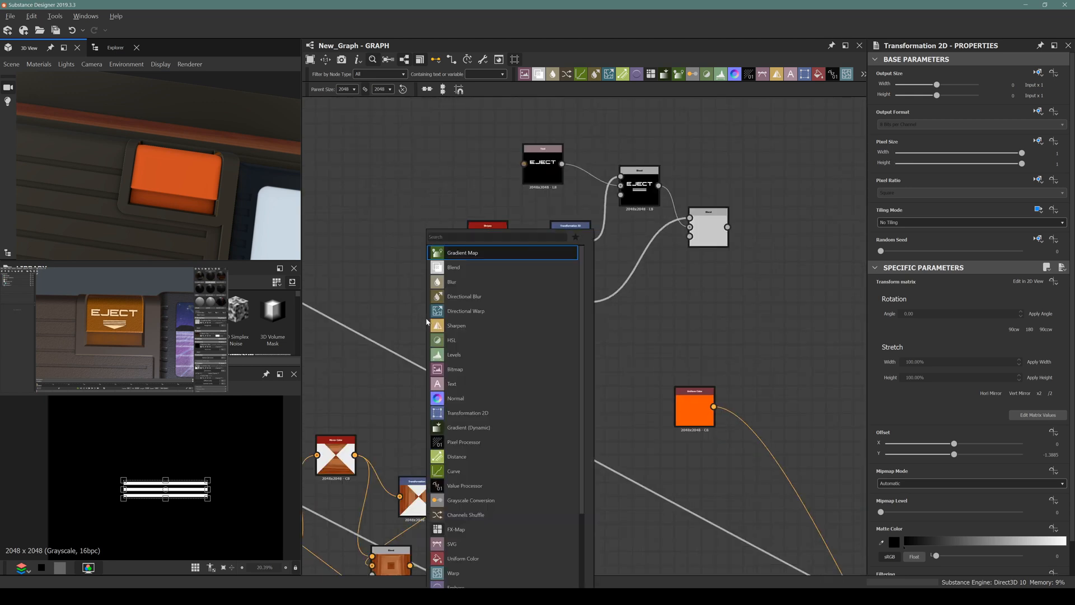
{"action": "type", "text": "poly"}
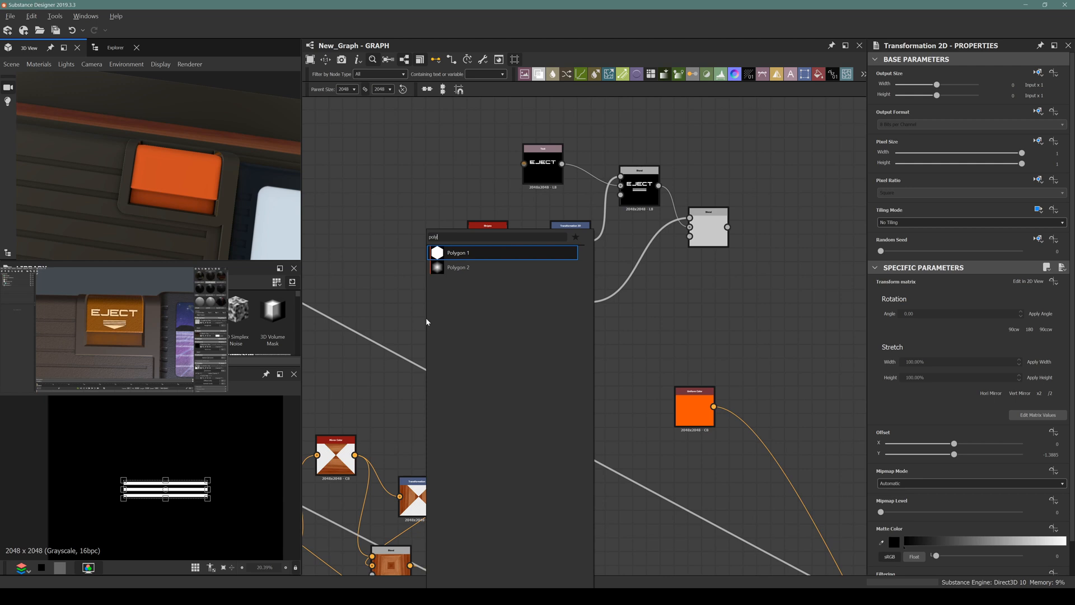
{"action": "key", "text": "Return"}
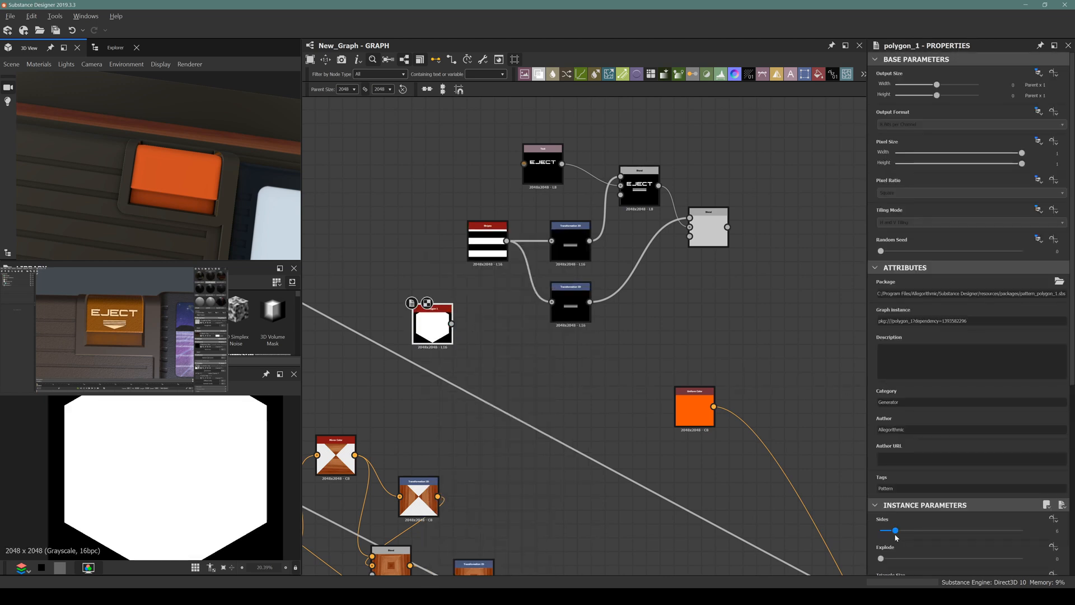
{"action": "left_click_drag", "start_coordinate": [895, 536], "coordinate": [881, 542]}
Step: Set the polygon's rotation to 30 degrees so the triangle points downward
{"action": "scroll", "coordinate": [992, 538], "scroll_direction": "down", "scroll_amount": 3}
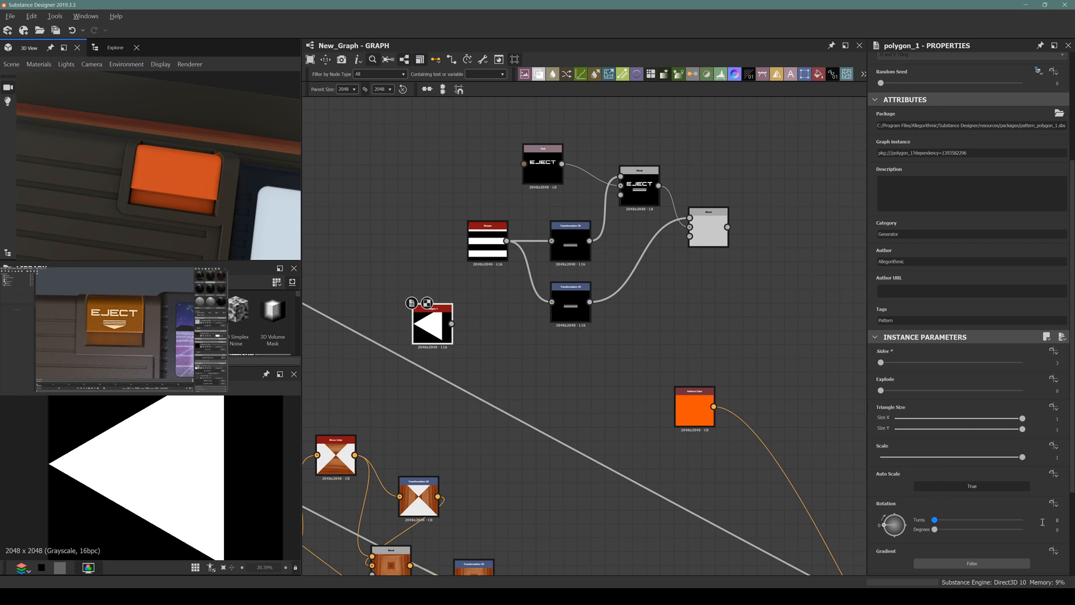
{"action": "left_click", "coordinate": [1039, 528]}
{"action": "type", "text": "30"}
{"action": "key", "text": "Return"}
{"action": "scroll", "coordinate": [124, 452], "scroll_direction": "down", "scroll_amount": 3}
{"action": "scroll", "coordinate": [418, 346], "scroll_direction": "up", "scroll_amount": 1}
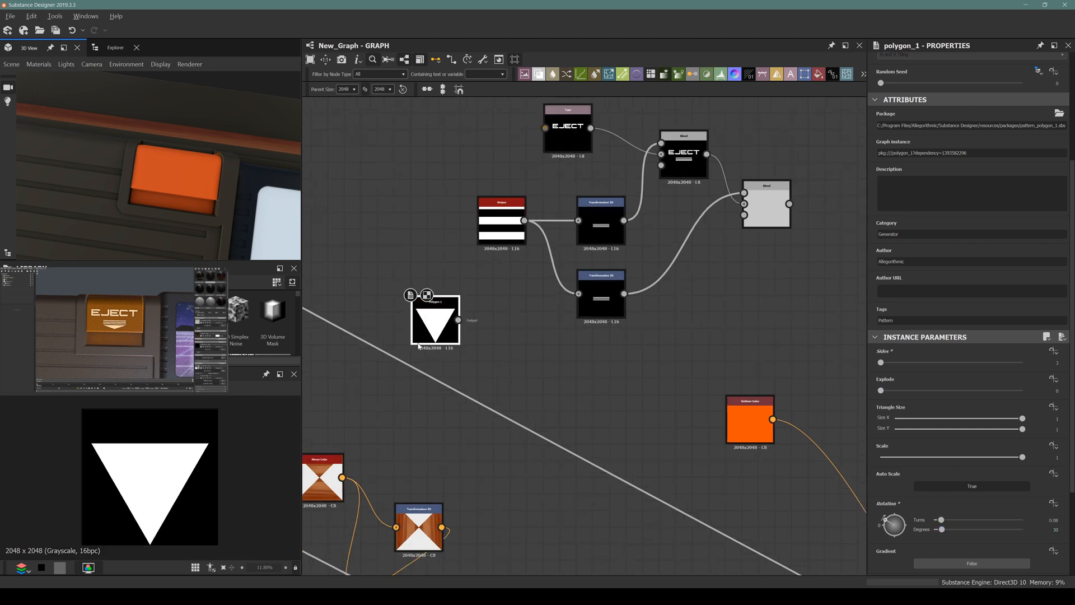
Step: Feed the polygon into the duplicated Transformation 2D node and set the second Blend's blending mode to Max (Lighten)
{"action": "left_click_drag", "start_coordinate": [458, 320], "coordinate": [578, 293]}
{"action": "left_click", "coordinate": [593, 308]}
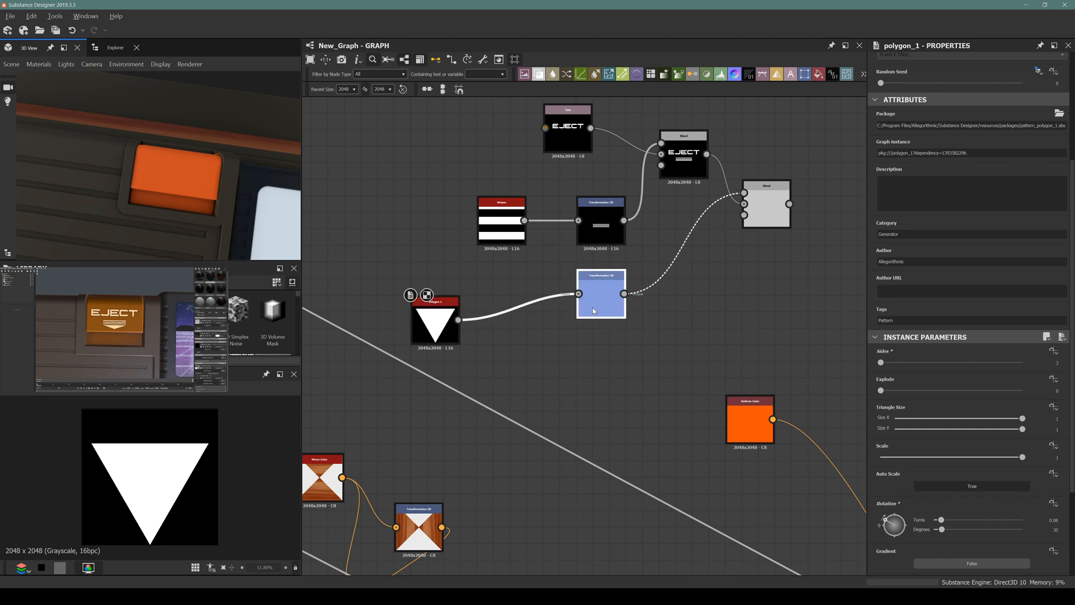
{"action": "left_click", "coordinate": [766, 210]}
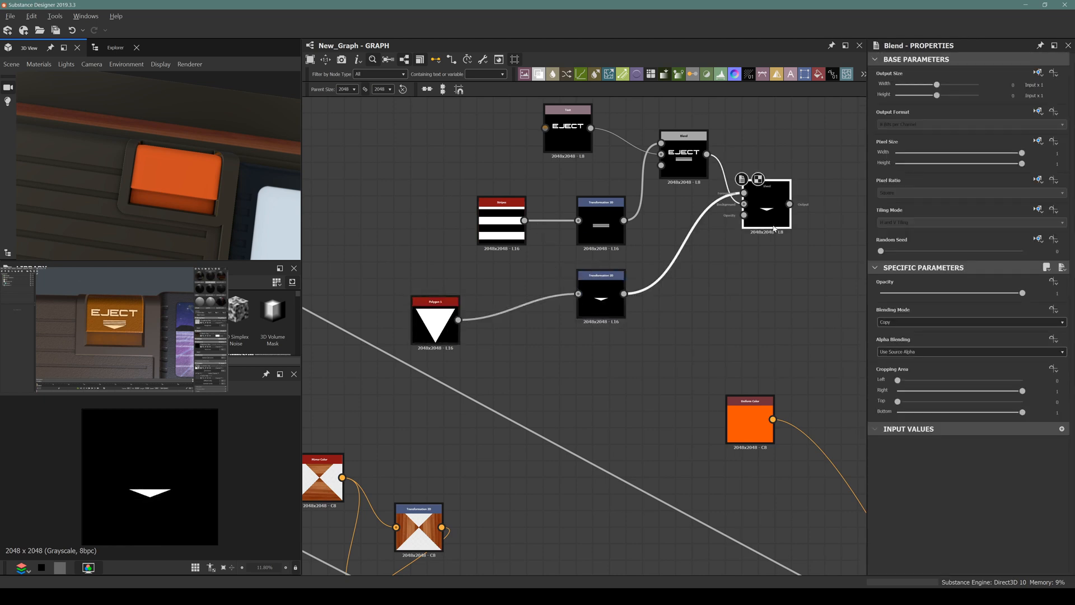
{"action": "left_click", "coordinate": [896, 322]}
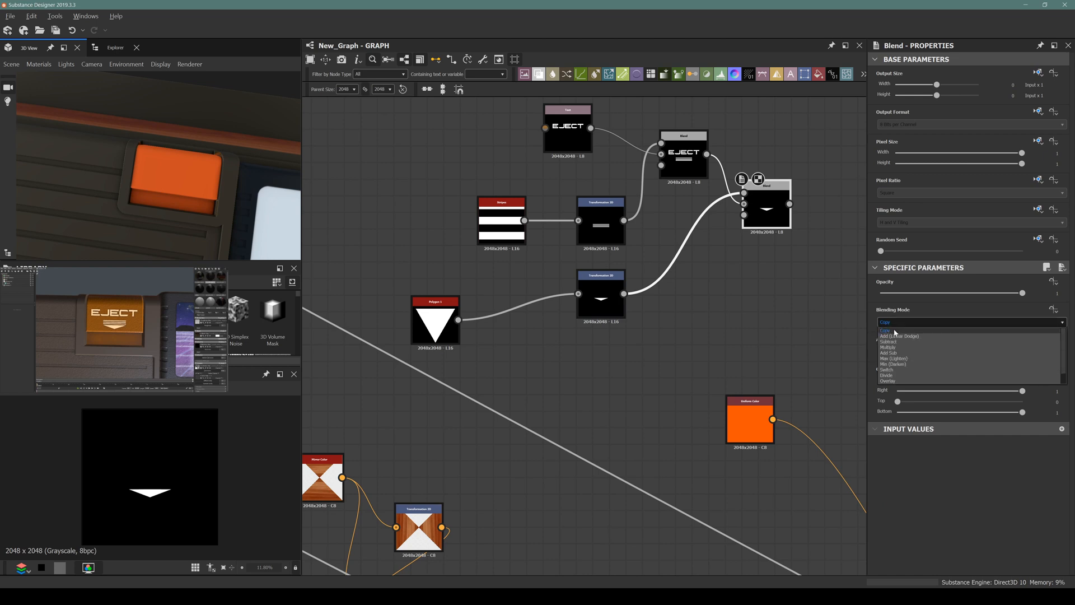
{"action": "left_click", "coordinate": [895, 359]}
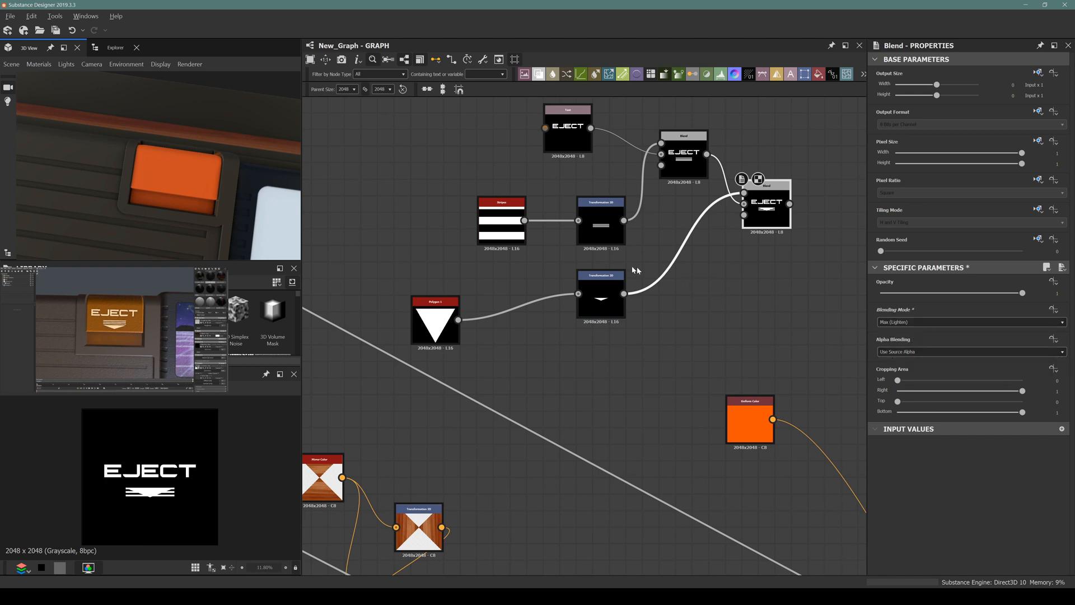
Step: Move the triangle straight down to sit just below the stripes, at a Y offset of about -2.23
{"action": "left_click", "coordinate": [600, 294]}
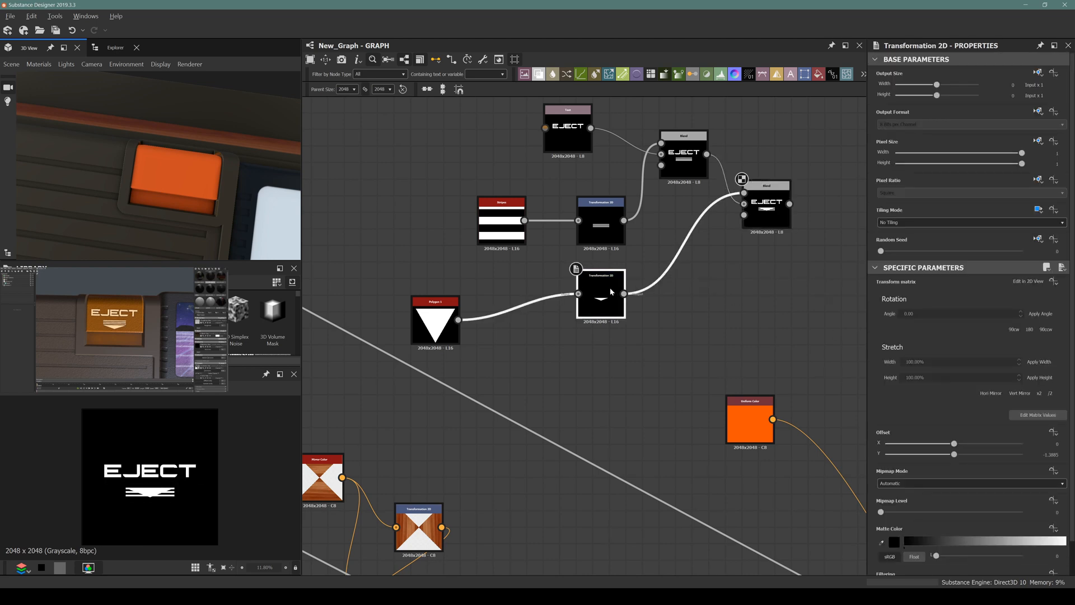
{"action": "scroll", "coordinate": [111, 514], "scroll_direction": "up", "scroll_amount": 6}
{"action": "left_click_drag", "start_coordinate": [163, 480], "coordinate": [176, 503]}
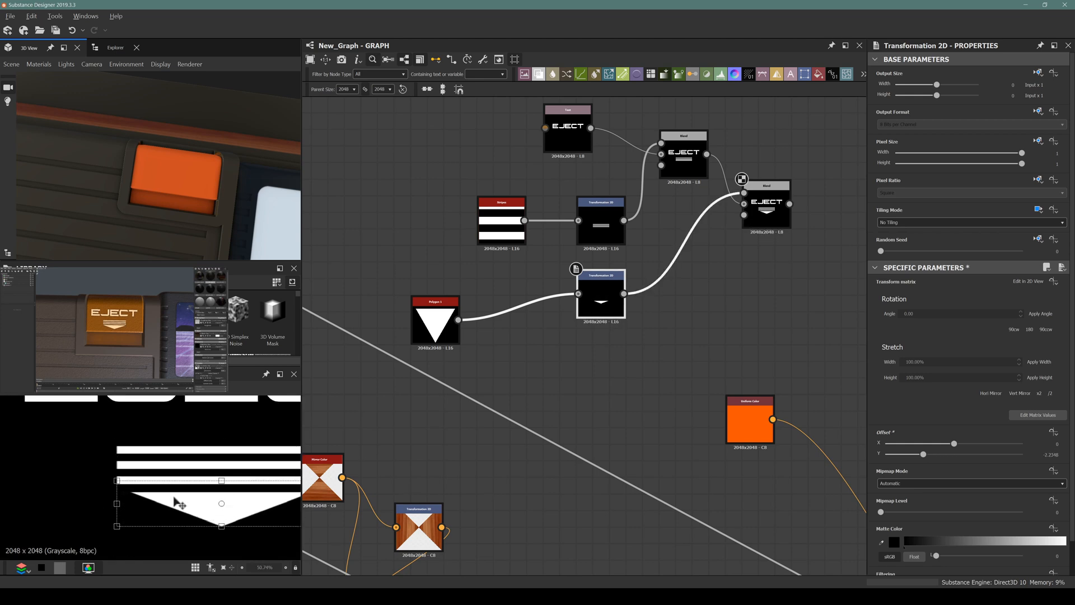
{"action": "scroll", "coordinate": [180, 504], "scroll_direction": "down", "scroll_amount": 2}
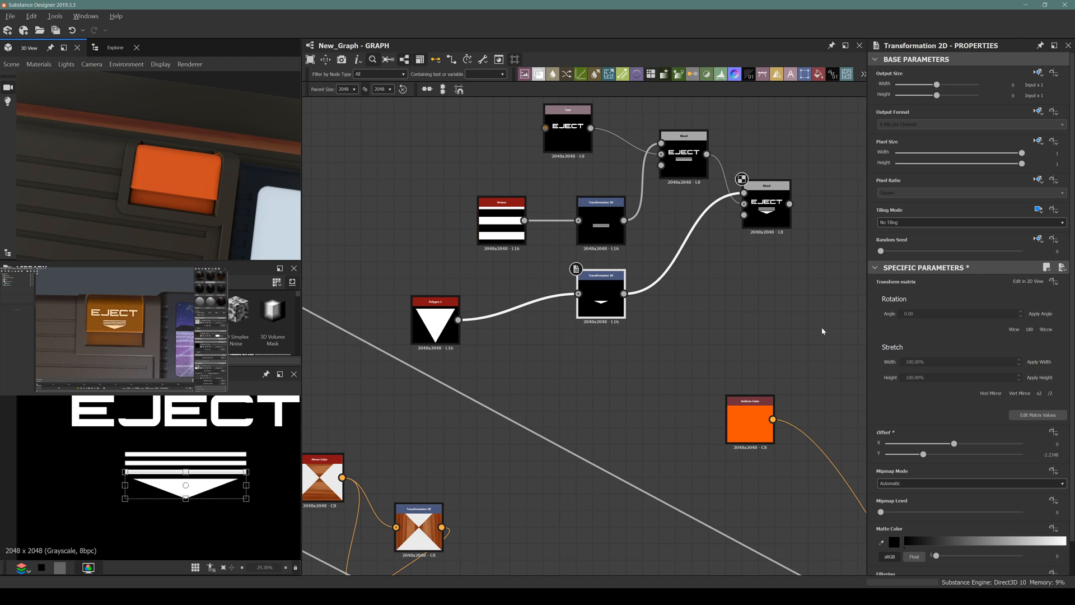
Step: Stretch the triangle's width by 110% and by a further 105% to match the stripes' width
{"action": "double_click", "coordinate": [928, 366]}
{"action": "type", "text": "11"}
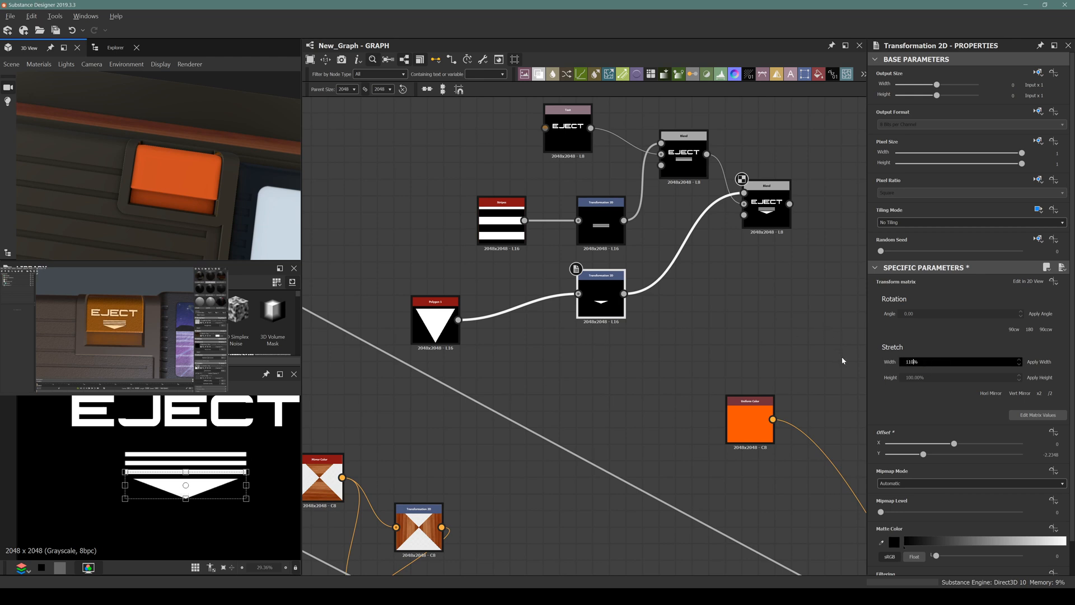
{"action": "key", "text": "Return"}
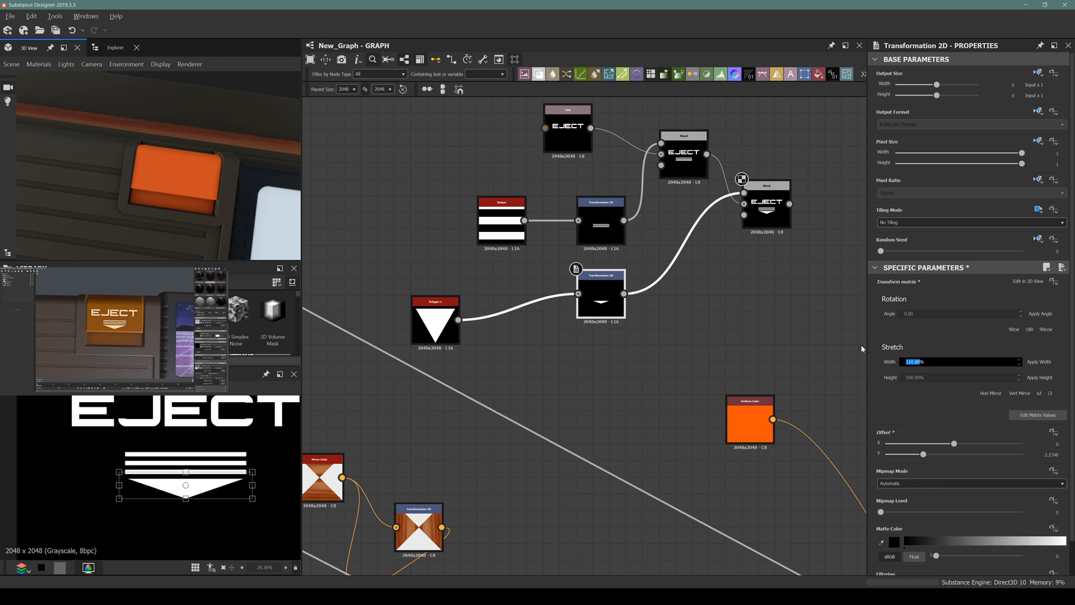
{"action": "key", "text": "Return"}
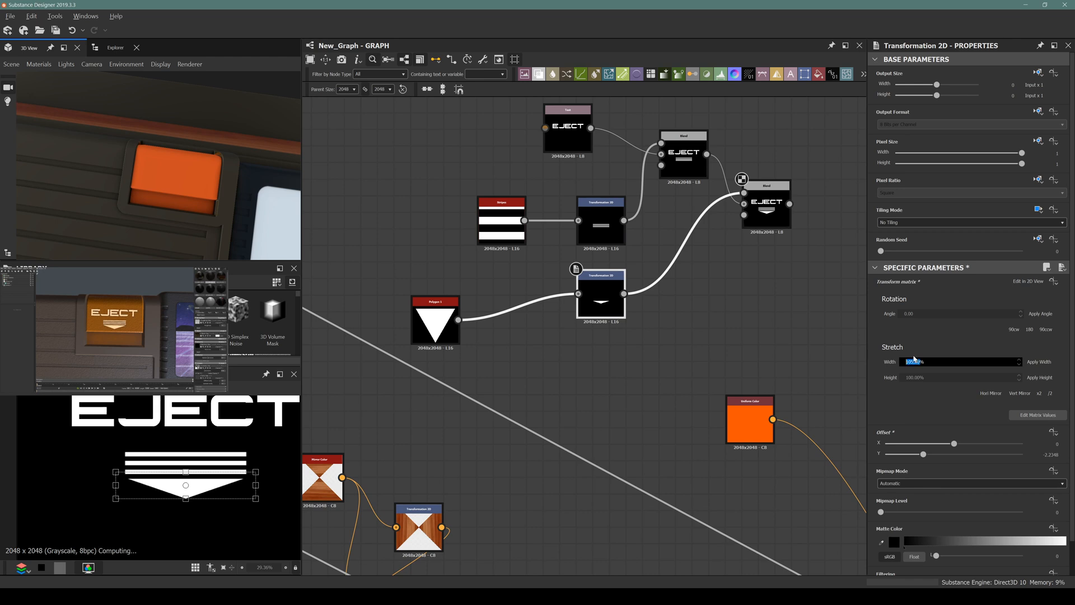
{"action": "left_click", "coordinate": [694, 388]}
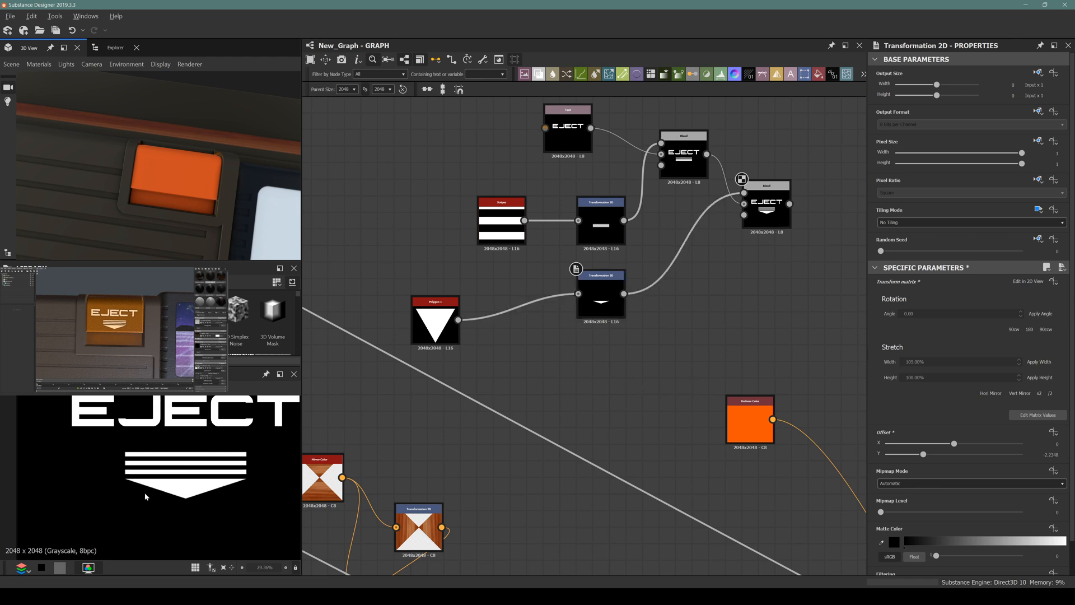
{"action": "scroll", "coordinate": [306, 421], "scroll_direction": "down", "scroll_amount": 3}
{"action": "scroll", "coordinate": [194, 462], "scroll_direction": "down", "scroll_amount": 5}
Step: Move all the EJECT graphic nodes together up and to the left, farther from the colour nodes
{"action": "middle_click_drag", "start_coordinate": [624, 342], "coordinate": [605, 274]}
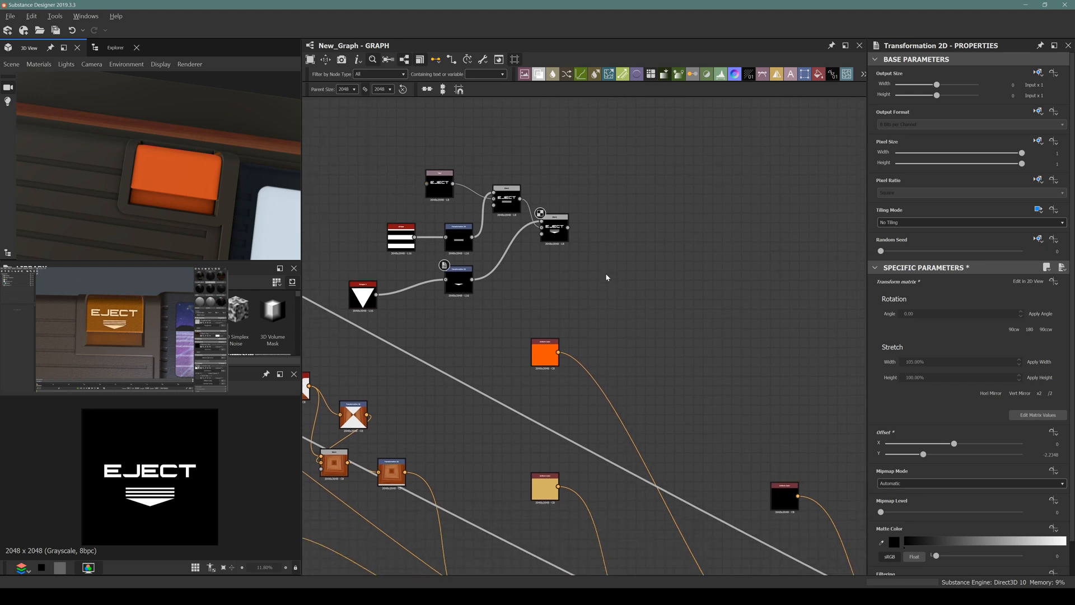
{"action": "left_click_drag", "start_coordinate": [350, 144], "coordinate": [585, 280]}
{"action": "left_click_drag", "start_coordinate": [555, 227], "coordinate": [488, 123]}
{"action": "scroll", "coordinate": [487, 124], "scroll_direction": "down", "scroll_amount": 2}
{"action": "scroll", "coordinate": [485, 170], "scroll_direction": "down", "scroll_amount": 1}
{"action": "middle_click_drag", "start_coordinate": [440, 205], "coordinate": [643, 322]}
{"action": "left_click_drag", "start_coordinate": [566, 163], "coordinate": [733, 292]}
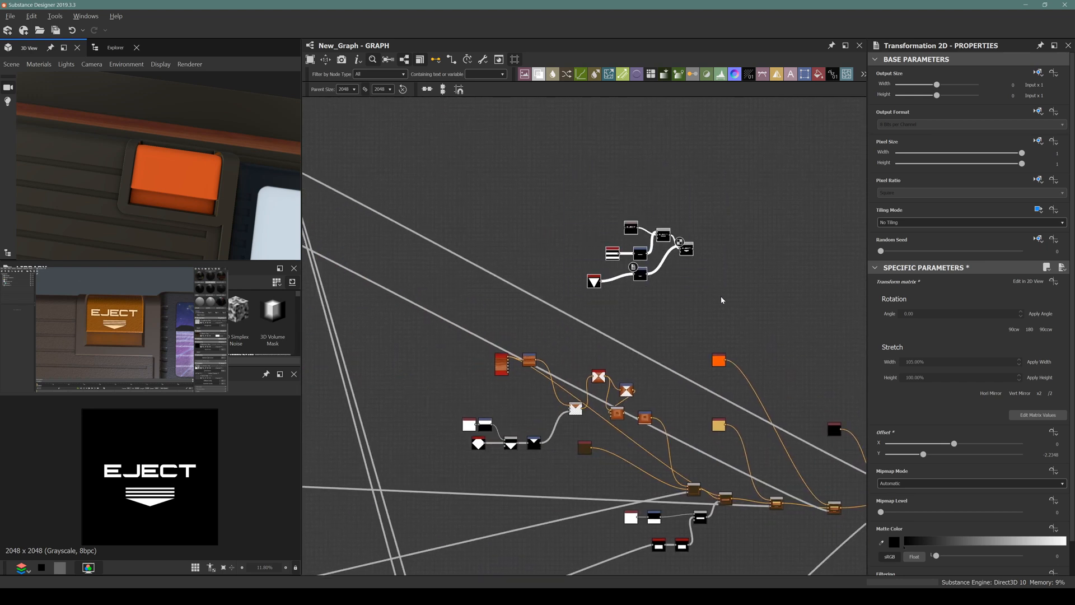
Step: Copy the two linked Transformation 2D nodes that place the upper shape in the Cartridge and Eject Button frame
{"action": "scroll", "coordinate": [705, 268], "scroll_direction": "down", "scroll_amount": 4}
{"action": "scroll", "coordinate": [605, 241], "scroll_direction": "down", "scroll_amount": 3}
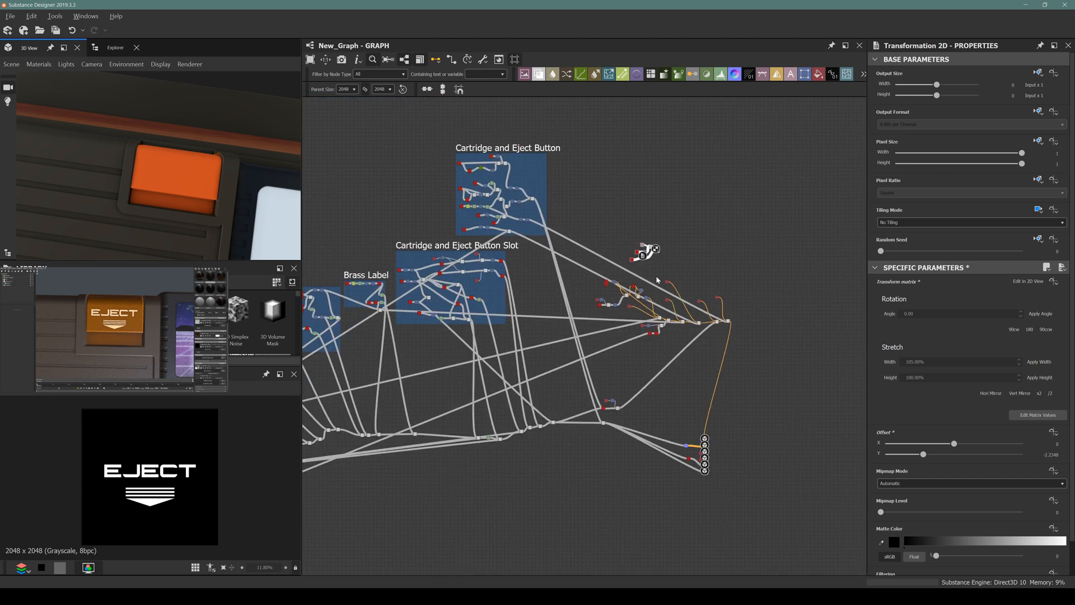
{"action": "scroll", "coordinate": [671, 268], "scroll_direction": "up", "scroll_amount": 5}
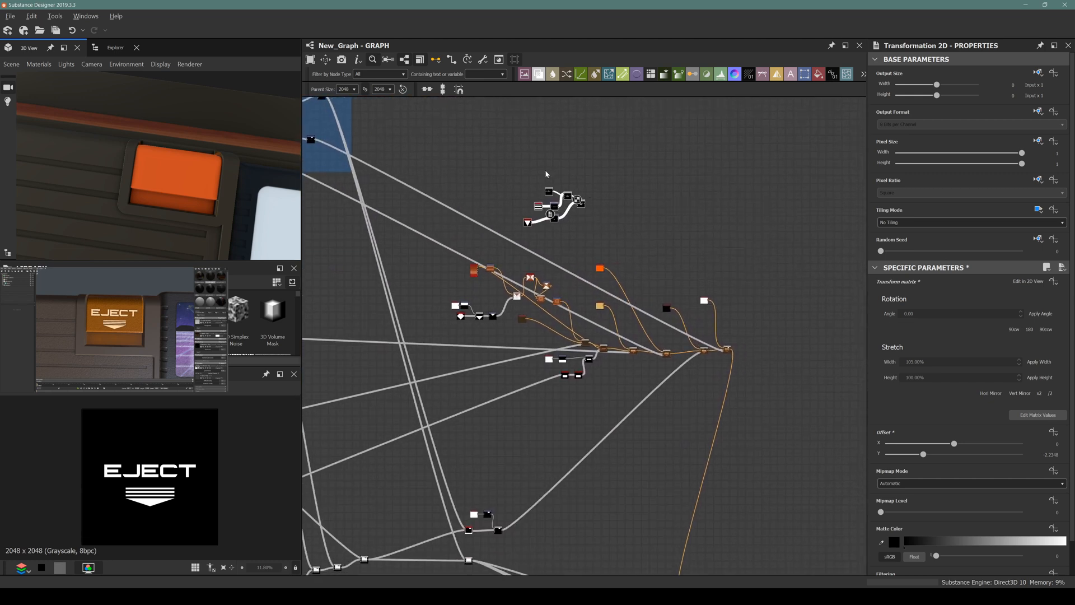
{"action": "left_click_drag", "start_coordinate": [506, 155], "coordinate": [590, 217]}
{"action": "scroll", "coordinate": [601, 250], "scroll_direction": "up", "scroll_amount": 4}
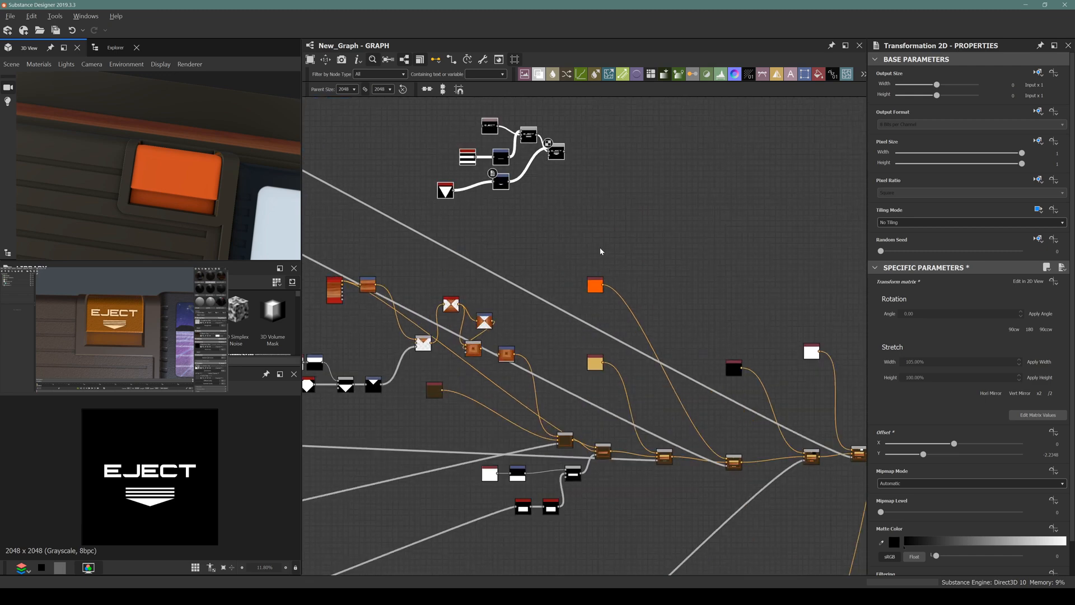
{"action": "middle_click_drag", "start_coordinate": [599, 249], "coordinate": [534, 192]}
{"action": "middle_click_drag", "start_coordinate": [593, 229], "coordinate": [541, 264]}
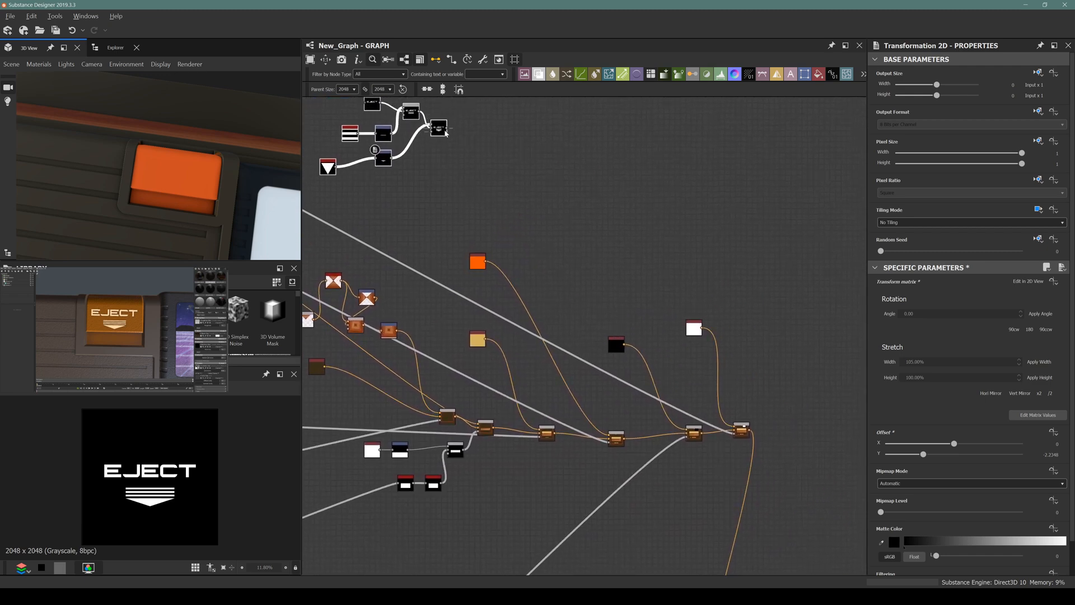
{"action": "middle_click_drag", "start_coordinate": [427, 161], "coordinate": [509, 235]}
{"action": "scroll", "coordinate": [486, 242], "scroll_direction": "down", "scroll_amount": 4}
{"action": "middle_click_drag", "start_coordinate": [444, 265], "coordinate": [700, 329]}
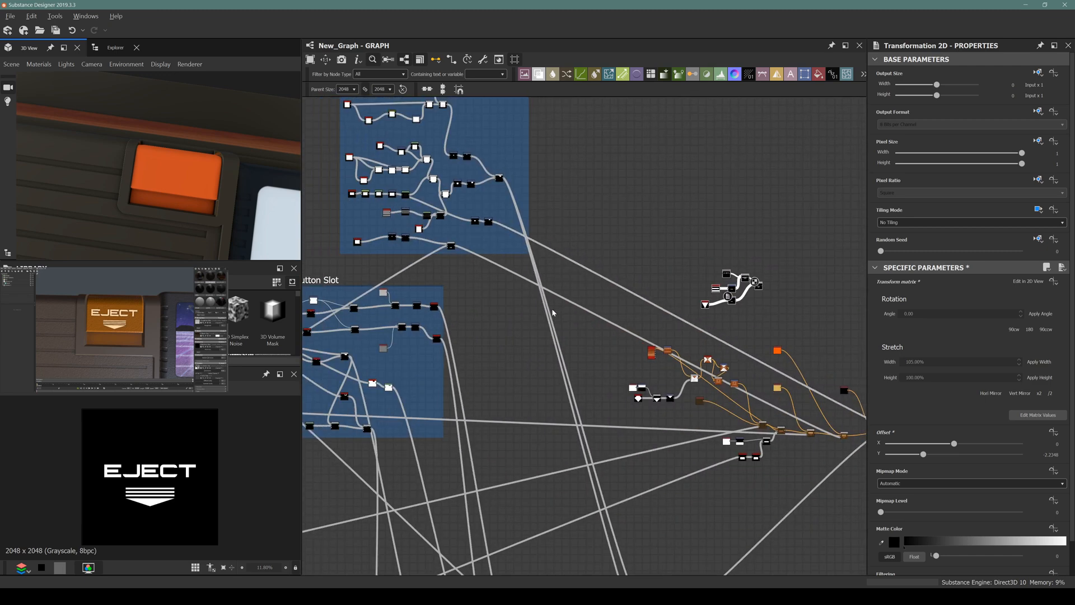
{"action": "middle_click_drag", "start_coordinate": [375, 168], "coordinate": [406, 197]}
{"action": "scroll", "coordinate": [405, 196], "scroll_direction": "up", "scroll_amount": 2}
{"action": "scroll", "coordinate": [577, 213], "scroll_direction": "up", "scroll_amount": 6}
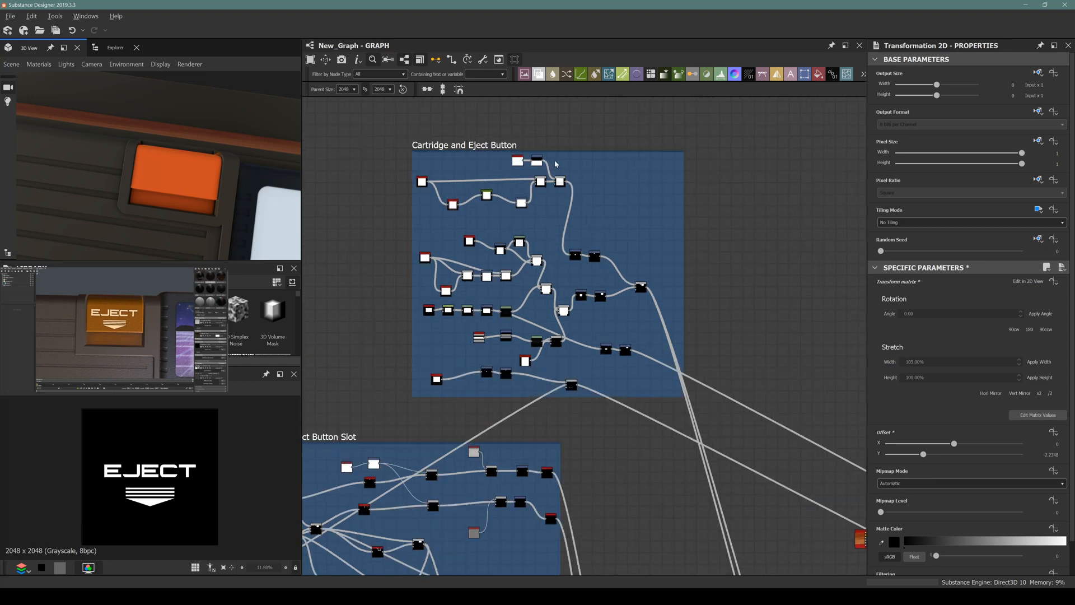
{"action": "left_click_drag", "start_coordinate": [567, 261], "coordinate": [637, 333]}
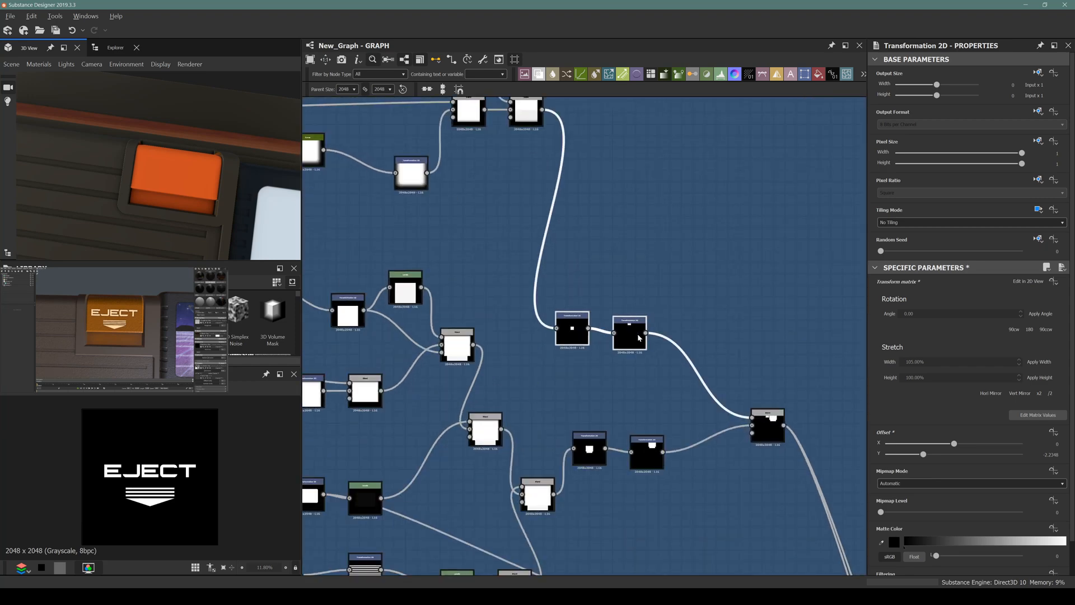
Step: Paste the two Transformation 2D nodes beside the EJECT graphic's final Blend and connect the Blend output to the first one
{"action": "scroll", "coordinate": [637, 333], "scroll_direction": "down", "scroll_amount": 8}
{"action": "middle_click_drag", "start_coordinate": [440, 297], "coordinate": [163, 266]}
{"action": "scroll", "coordinate": [528, 362], "scroll_direction": "up", "scroll_amount": 8}
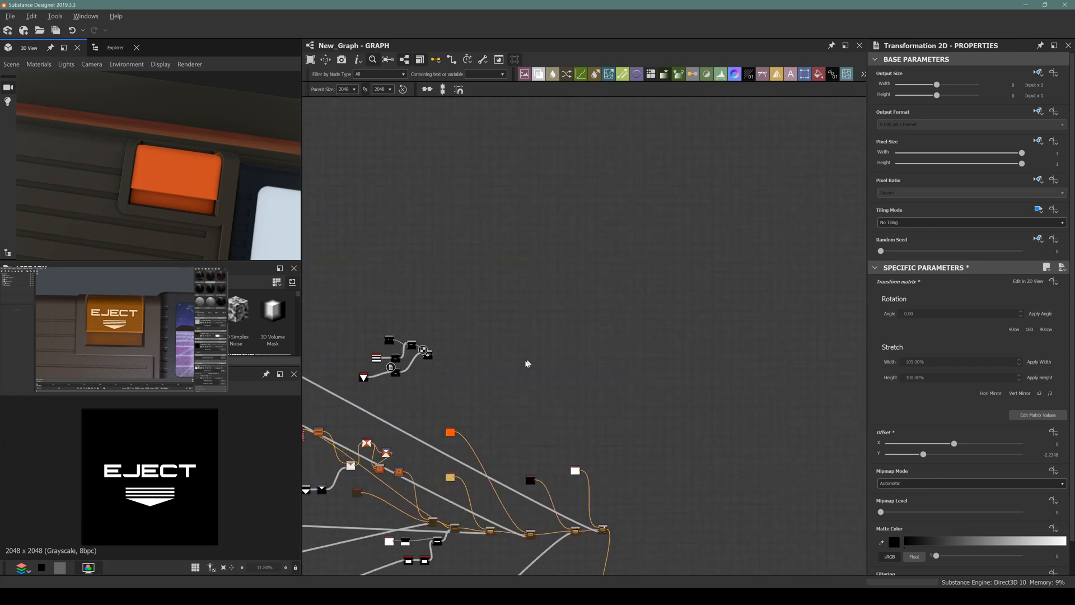
{"action": "middle_click_drag", "start_coordinate": [383, 365], "coordinate": [542, 359]}
{"action": "key", "text": "ctrl+v"}
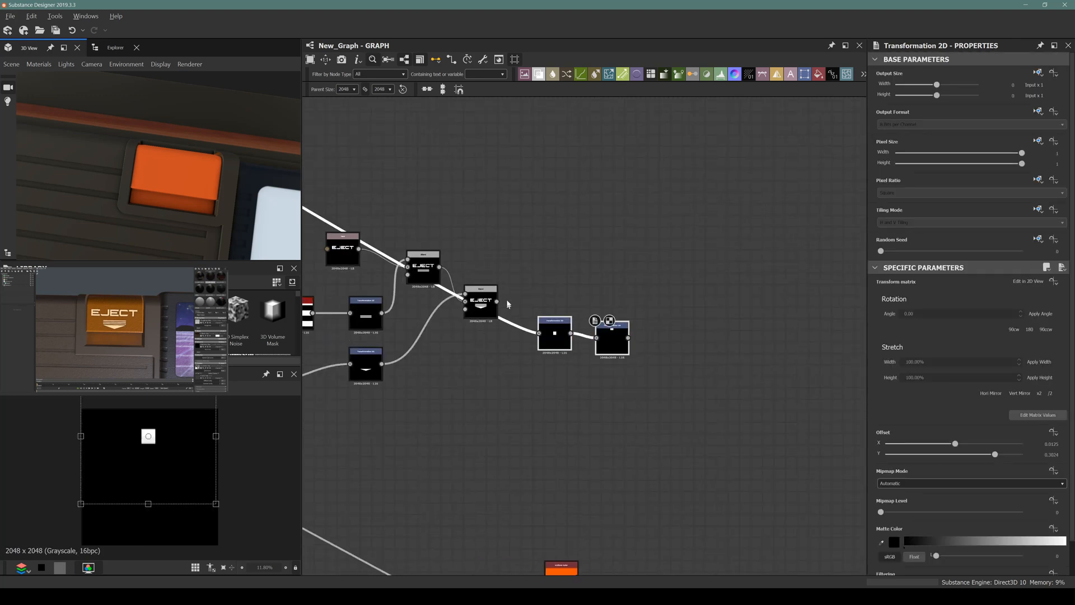
{"action": "left_click_drag", "start_coordinate": [497, 301], "coordinate": [539, 333]}
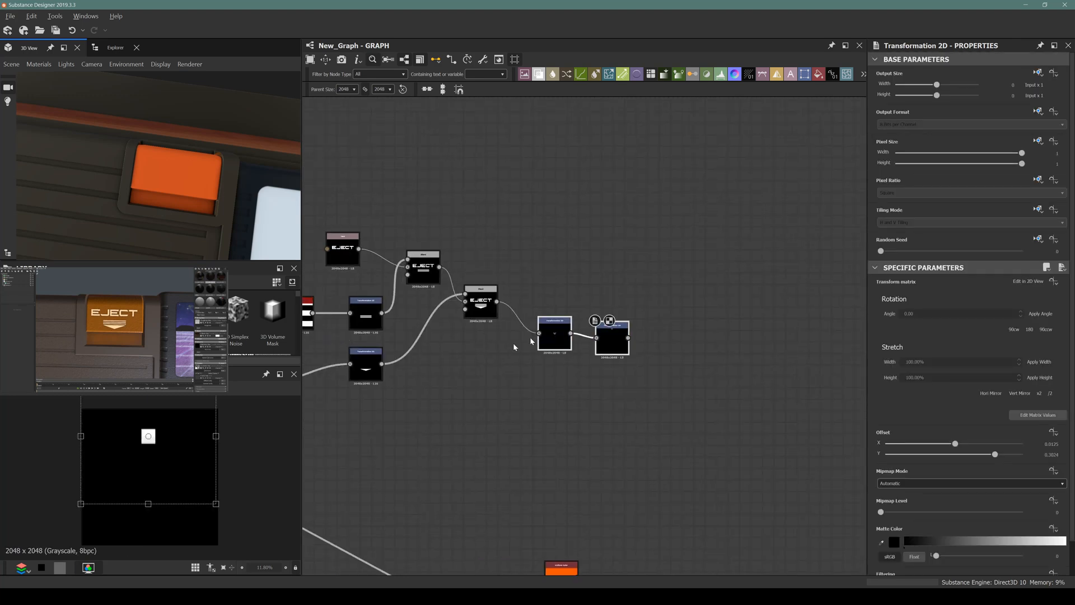
Step: Insert a Blend node after the orange Uniform Color node and place it slightly to its upper right
{"action": "scroll", "coordinate": [610, 336], "scroll_direction": "down", "scroll_amount": 5}
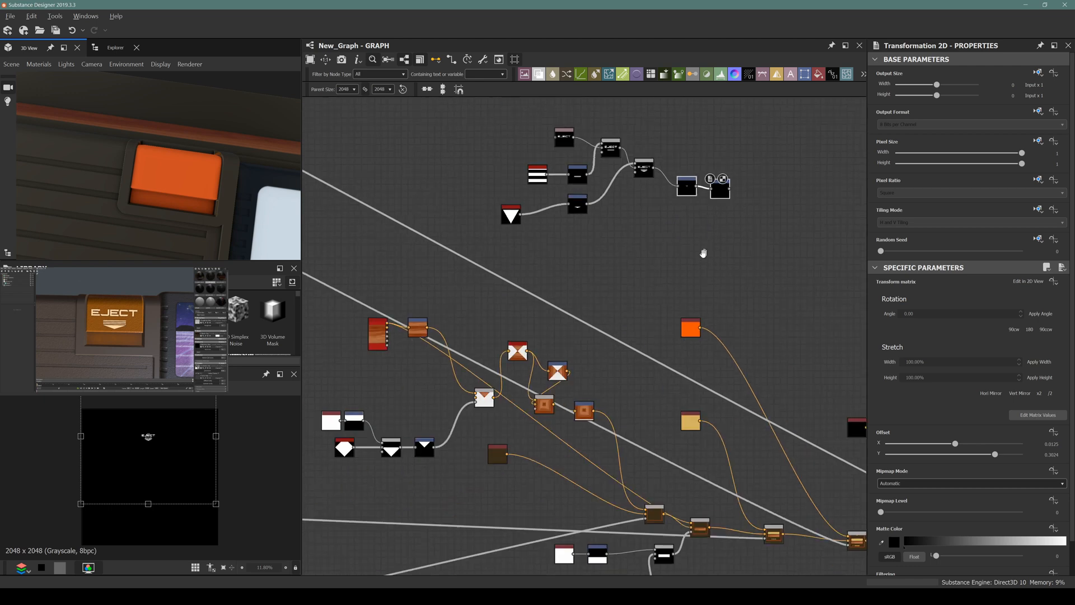
{"action": "scroll", "coordinate": [666, 263], "scroll_direction": "up", "scroll_amount": 4}
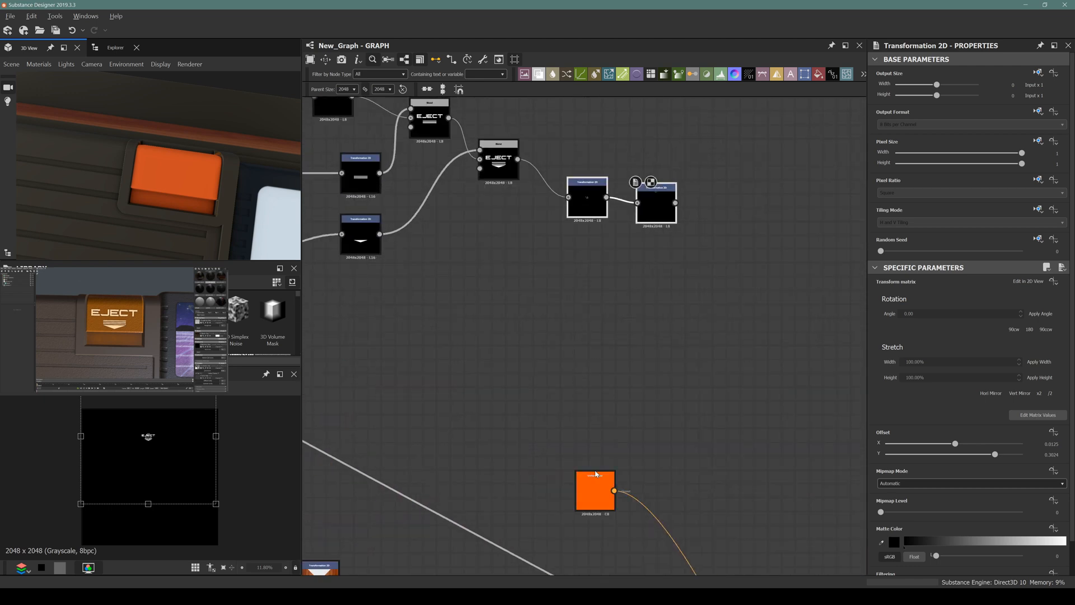
{"action": "left_click", "coordinate": [596, 475]}
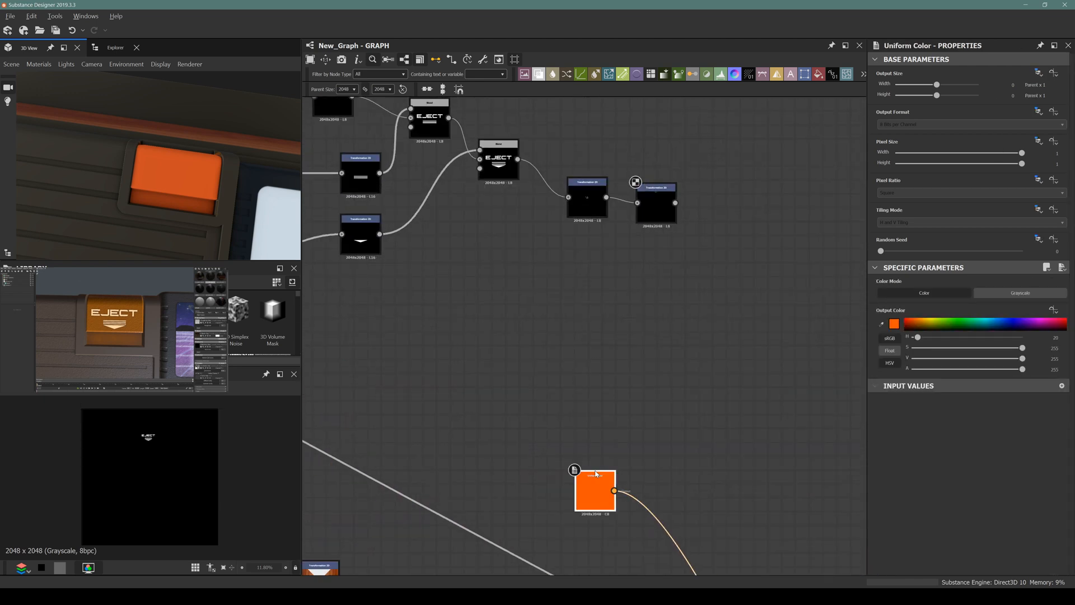
{"action": "key", "text": "space"}
{"action": "type", "text": "blend"}
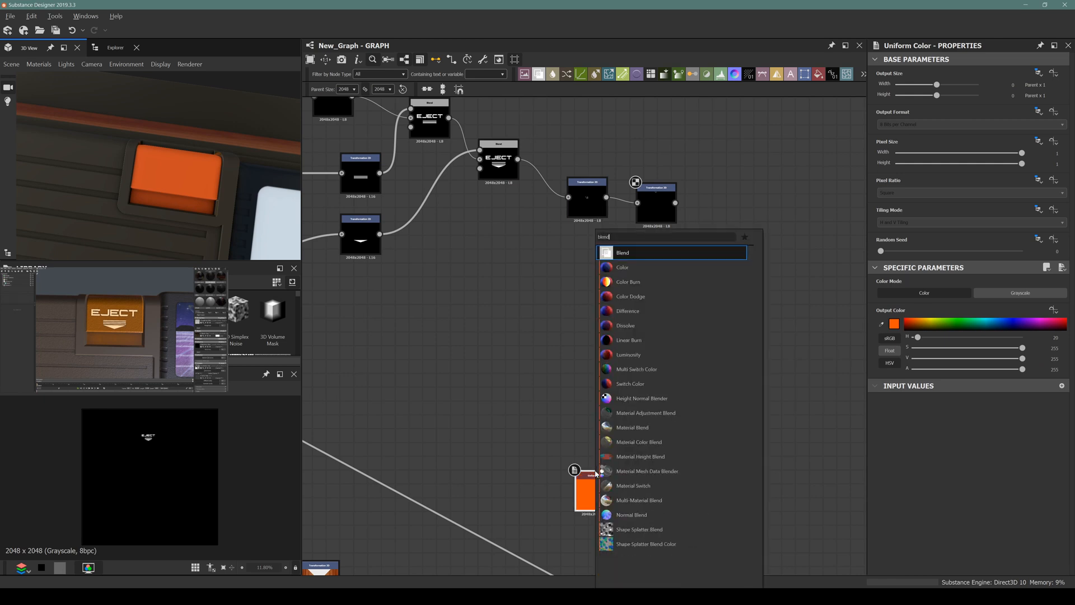
{"action": "key", "text": "Return"}
{"action": "left_click_drag", "start_coordinate": [674, 480], "coordinate": [702, 466]}
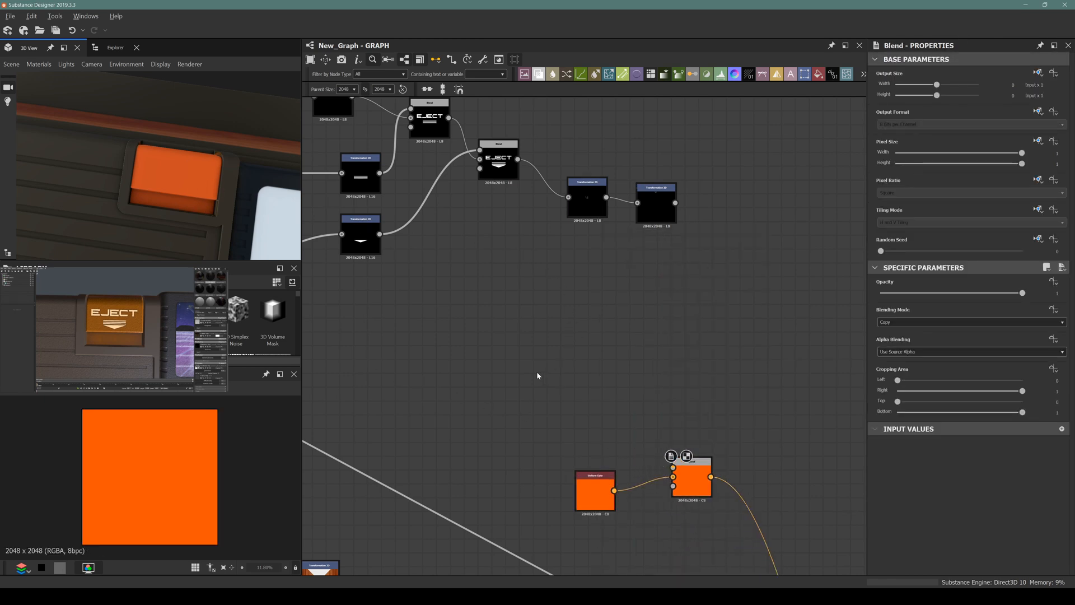
Step: Add a Uniform Color node above the orange one and sample its cream colour from the EJECT text in the reference image
{"action": "key", "text": "space"}
{"action": "type", "text": "uniform"}
{"action": "key", "text": "Return"}
{"action": "left_click", "coordinate": [882, 324]}
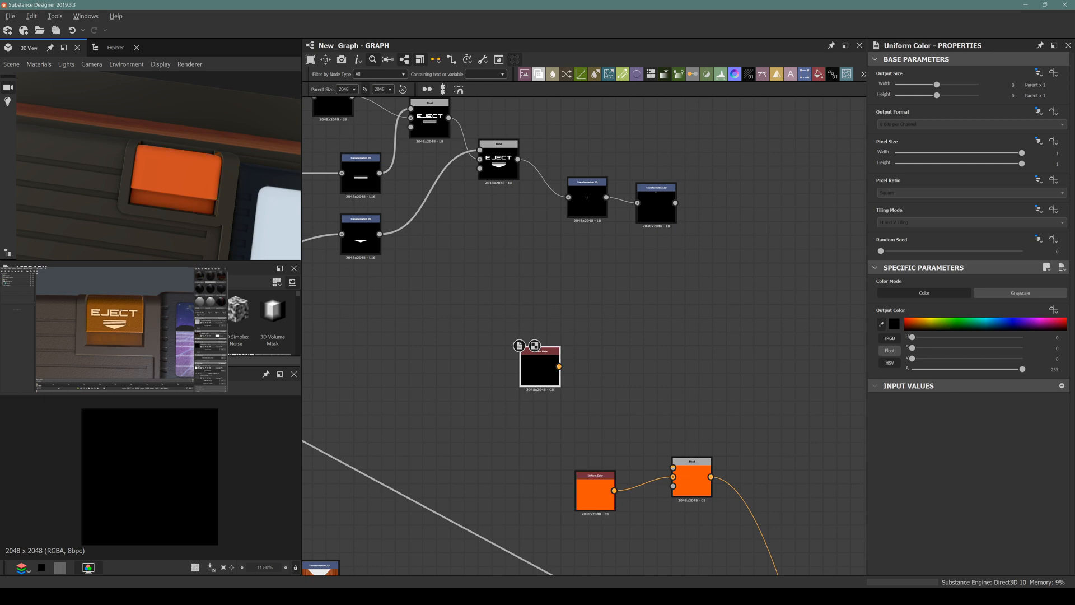
{"action": "left_click", "coordinate": [114, 311]}
Step: Connect the cream colour to the new Blend's foreground and the EJECT graphic's last Transformation 2D to its opacity input
{"action": "left_click_drag", "start_coordinate": [560, 368], "coordinate": [673, 467]}
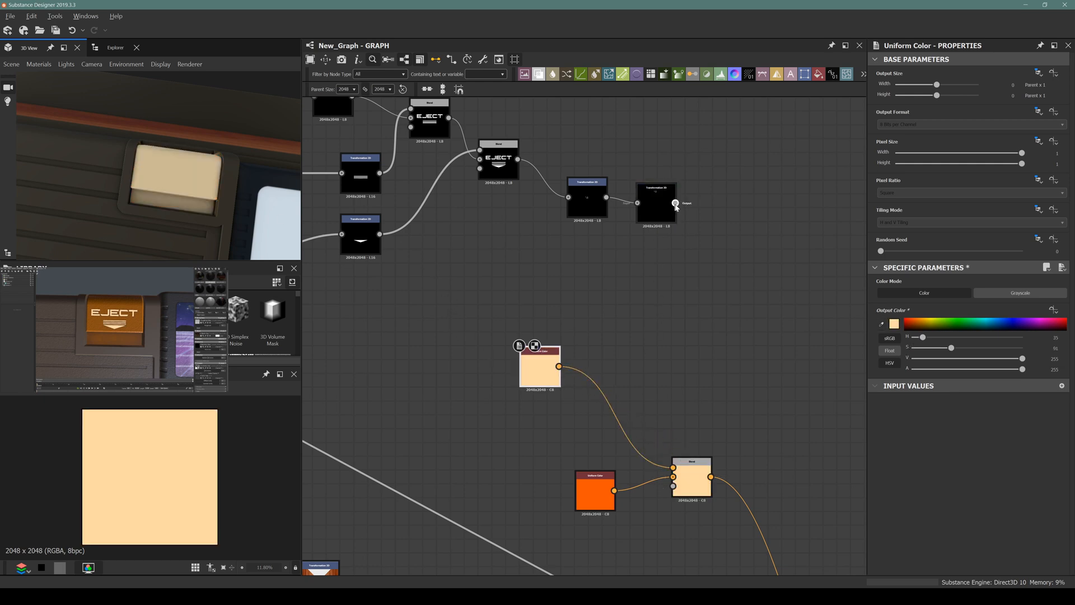
{"action": "left_click_drag", "start_coordinate": [676, 203], "coordinate": [673, 486]}
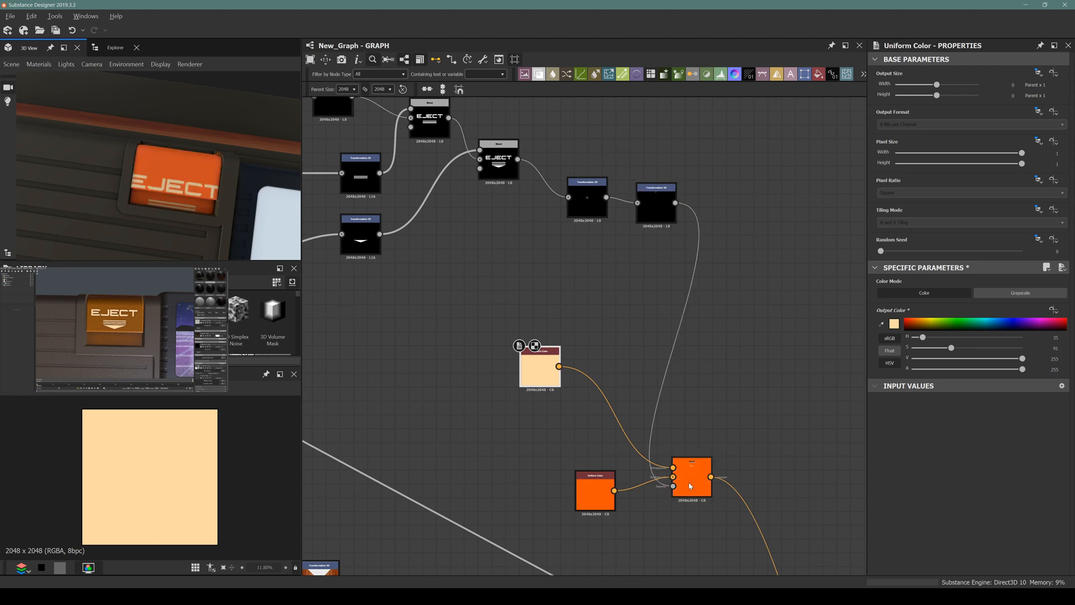
{"action": "left_click", "coordinate": [690, 486]}
Step: Nudge the EJECT graphic up on the button through its last Transformation 2D node, to a Y offset of 0.3258
{"action": "middle_click_drag", "start_coordinate": [643, 336], "coordinate": [597, 258]}
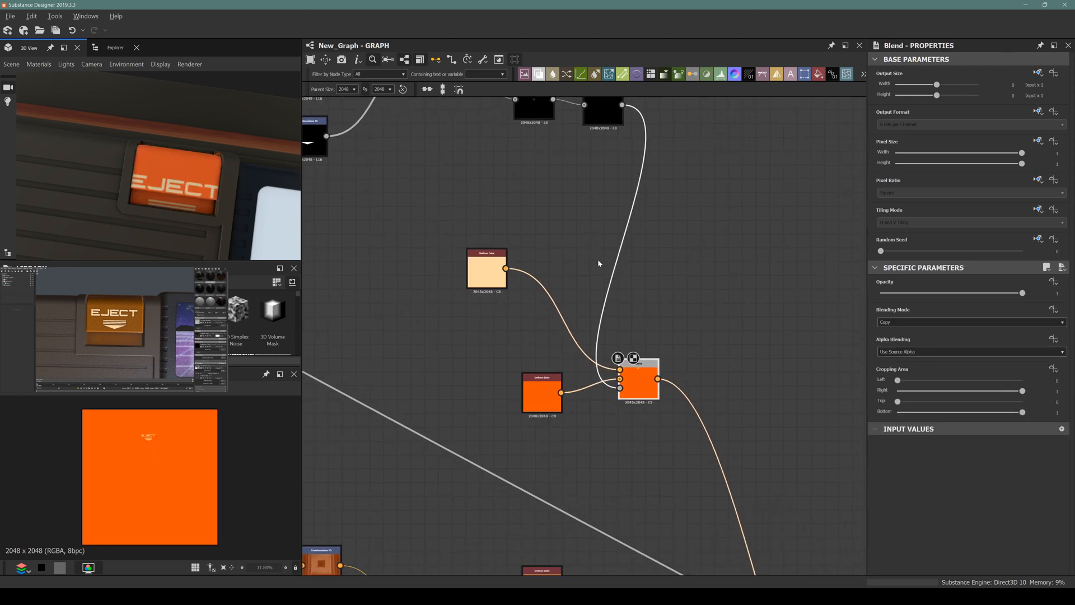
{"action": "scroll", "coordinate": [551, 346], "scroll_direction": "up", "scroll_amount": 3}
{"action": "middle_click_drag", "start_coordinate": [520, 267], "coordinate": [553, 379]}
{"action": "scroll", "coordinate": [553, 380], "scroll_direction": "down", "scroll_amount": 3}
{"action": "left_click", "coordinate": [584, 132]}
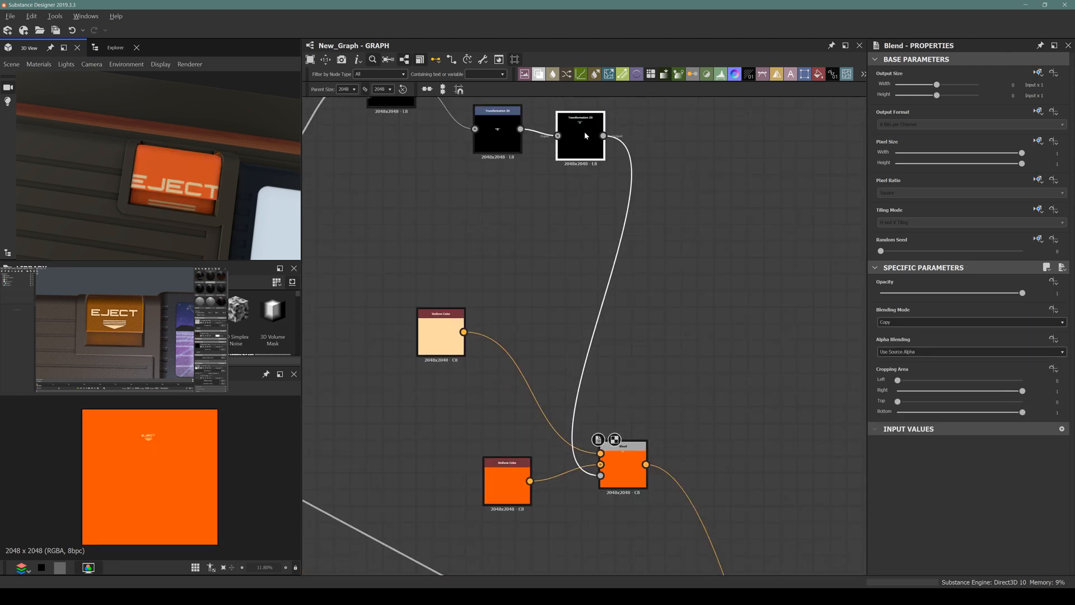
{"action": "scroll", "coordinate": [135, 455], "scroll_direction": "up", "scroll_amount": 6}
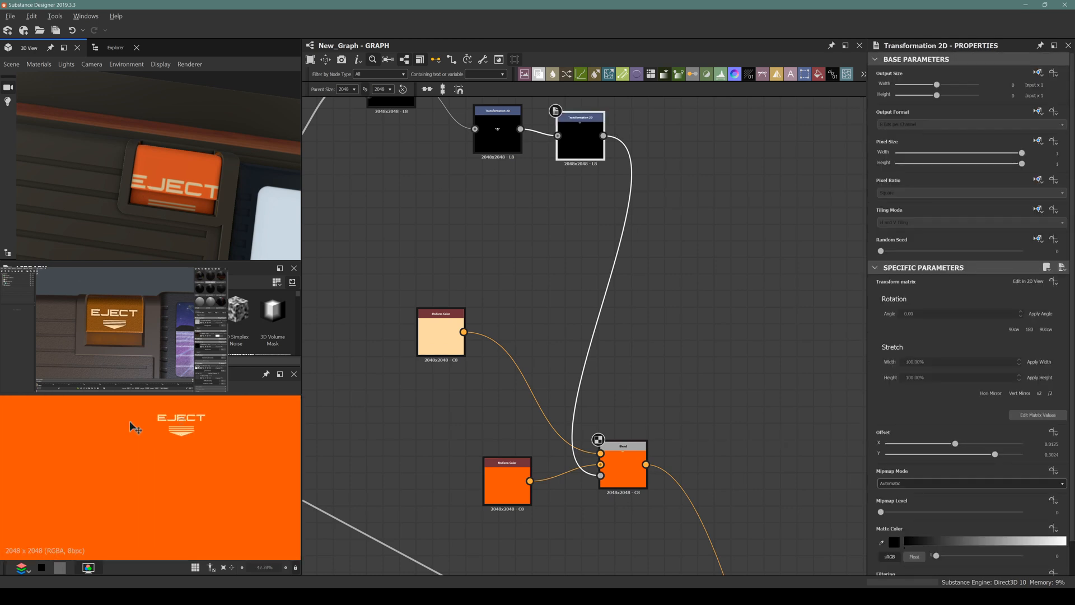
{"action": "scroll", "coordinate": [639, 357], "scroll_direction": "down", "scroll_amount": 5}
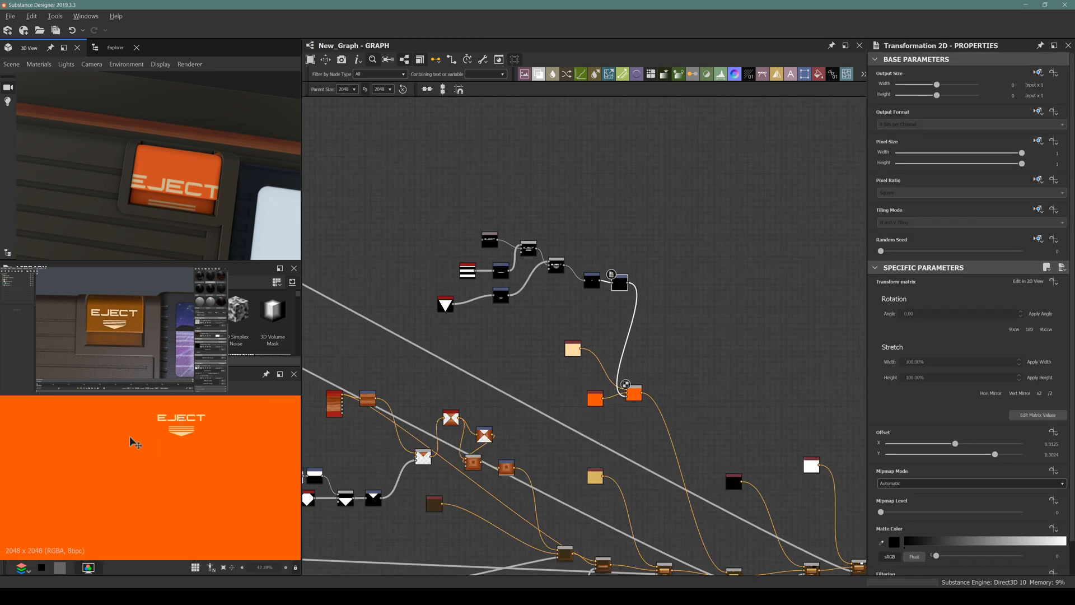
{"action": "key", "text": "Up"}
{"action": "key", "text": "Up"}
{"action": "key", "text": "Up"}
{"action": "key", "text": "Up"}
{"action": "key", "text": "Up"}
{"action": "key", "text": "Up"}
{"action": "key", "text": "Up"}
{"action": "key", "text": "Up"}
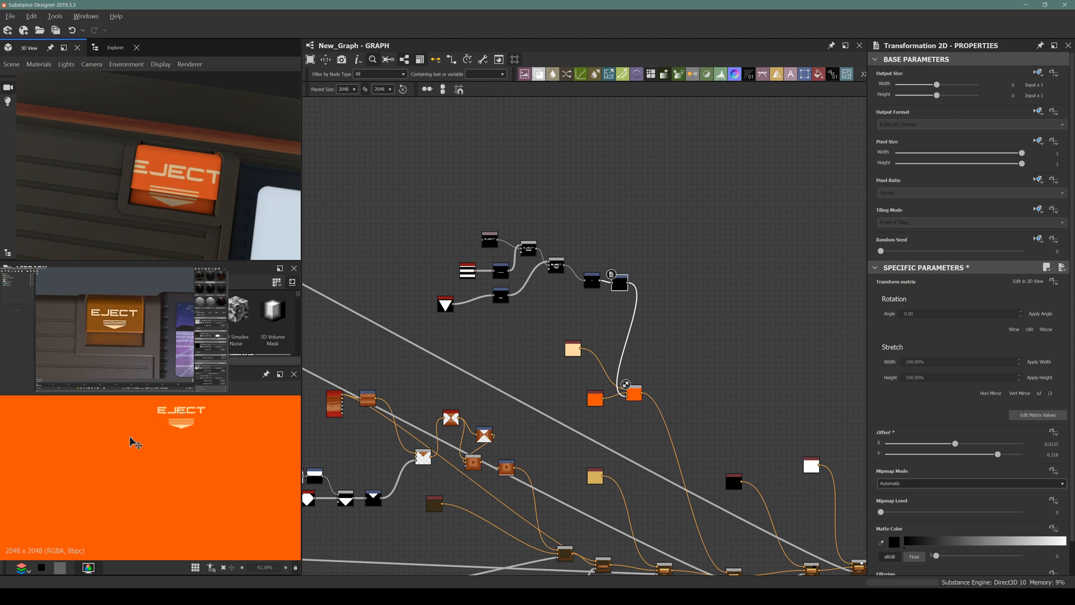
{"action": "key", "text": "Up"}
{"action": "key", "text": "Up"}
{"action": "key", "text": "Up"}
{"action": "key", "text": "Up"}
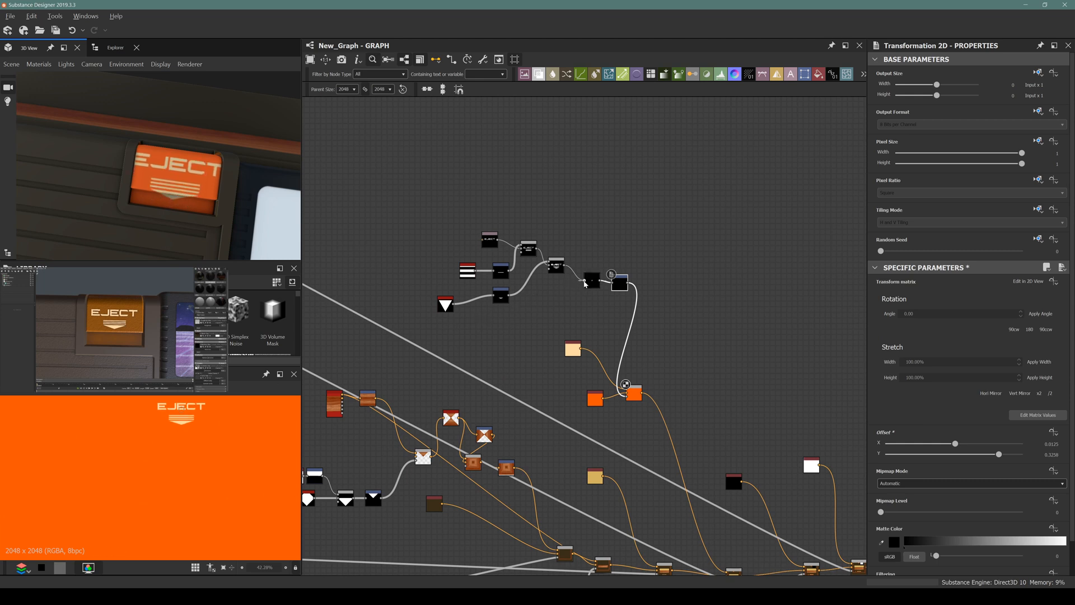
Step: Shrink the EJECT graphic in the preceding Transformation 2D node by 80% in width and height, and by a further 90% in width
{"action": "left_click", "coordinate": [588, 278]}
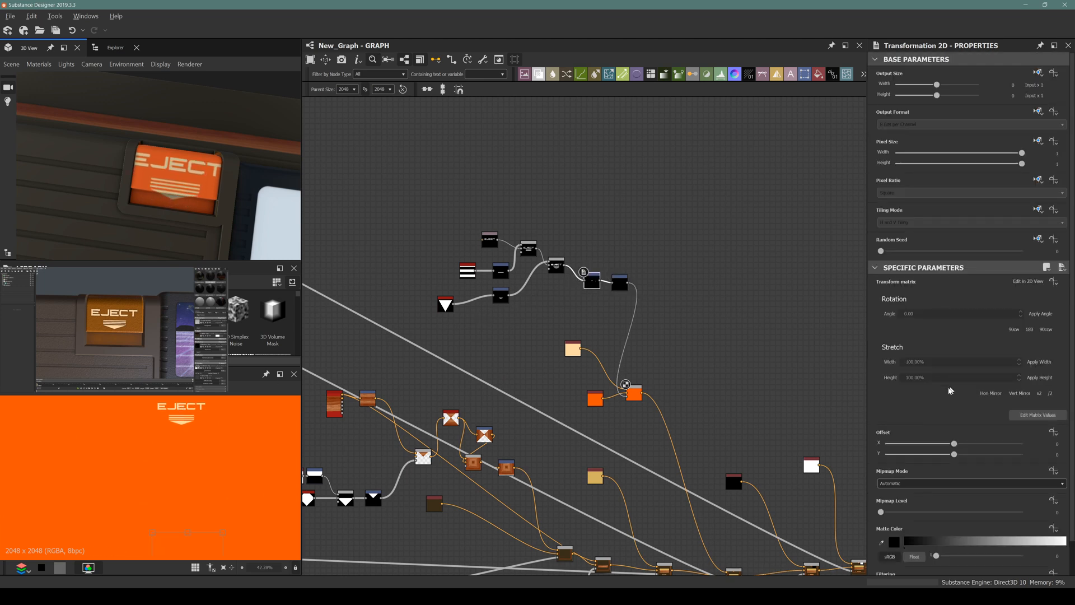
{"action": "left_click_drag", "start_coordinate": [931, 362], "coordinate": [875, 374]}
{"action": "type", "text": "80"}
{"action": "key", "text": "Return"}
{"action": "double_click", "coordinate": [915, 379]}
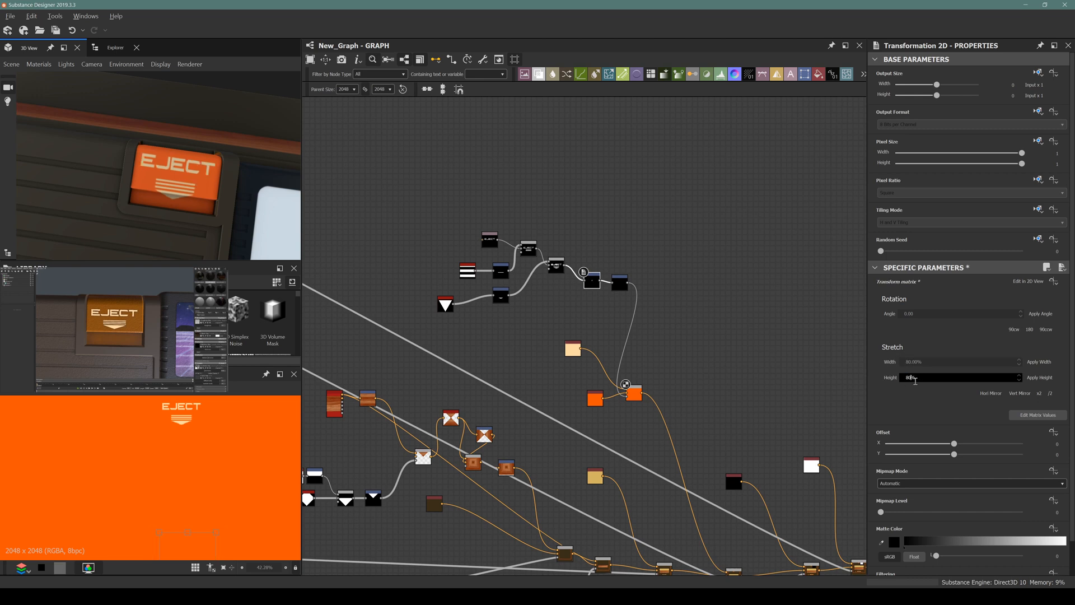
{"action": "key", "text": "Return"}
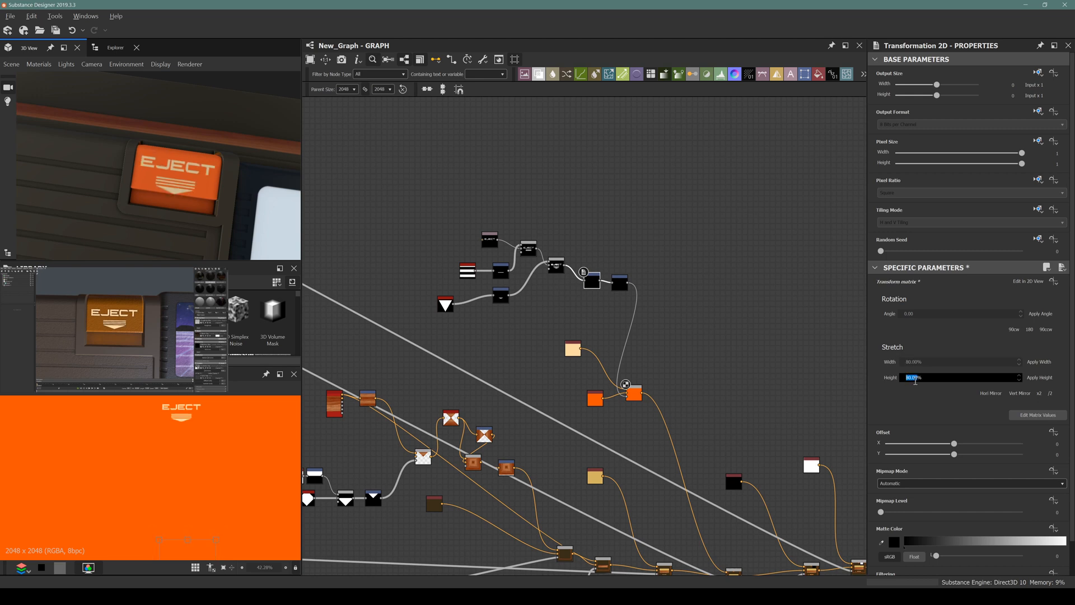
{"action": "left_click", "coordinate": [916, 361]}
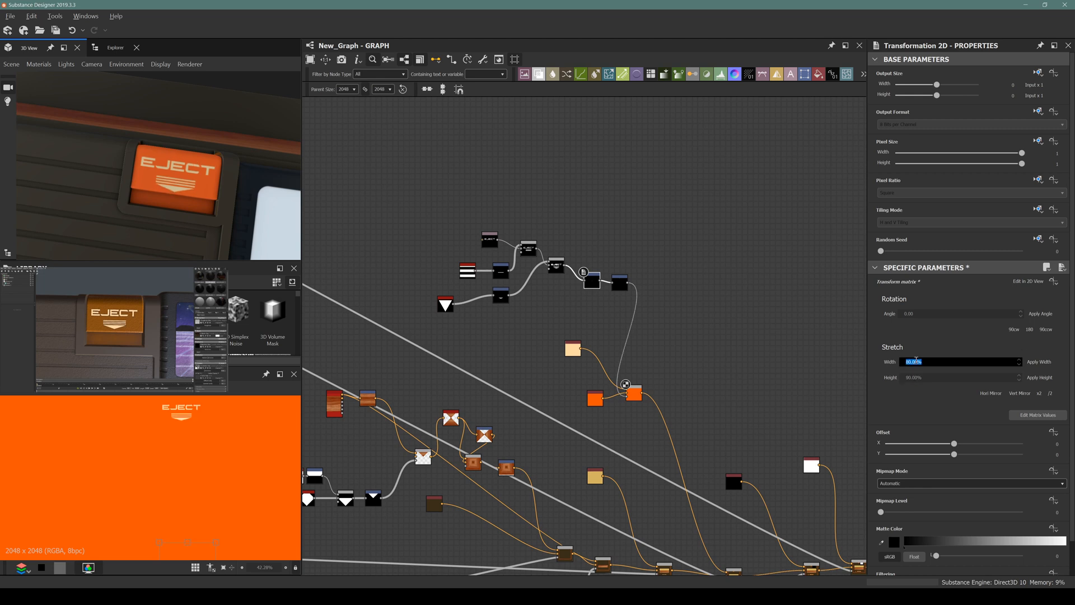
{"action": "type", "text": "90"}
{"action": "key", "text": "Return"}
Step: Fine-tune the EJECT graphic's placement in its last Transformation 2D node to a Y offset of 0.3267 and inspect the button
{"action": "left_click", "coordinate": [626, 384]}
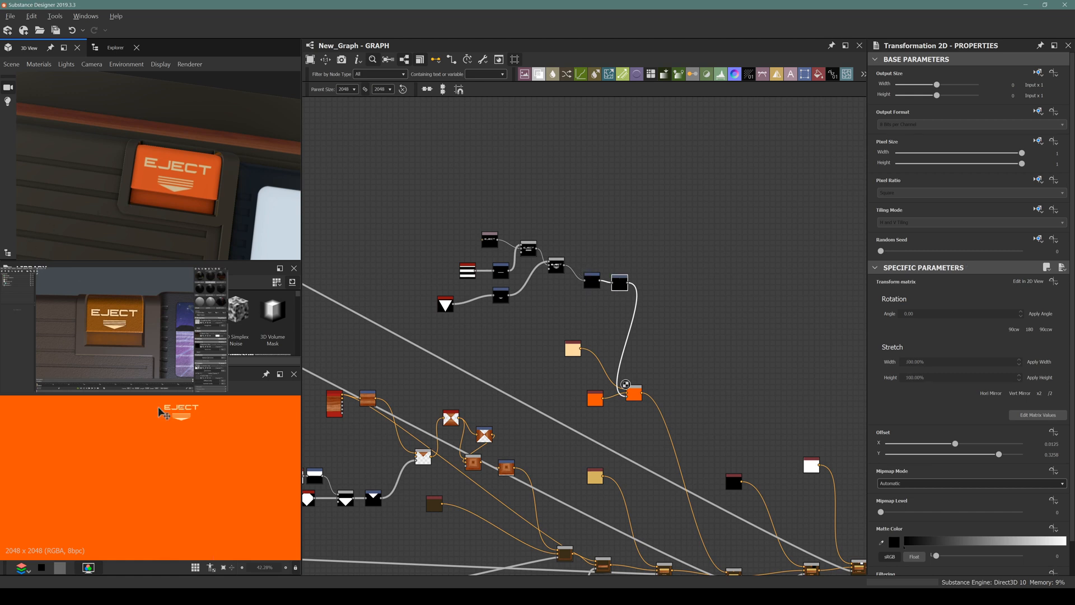
{"action": "left_click_drag", "start_coordinate": [159, 409], "coordinate": [159, 408]}
{"action": "middle_click_drag", "start_coordinate": [577, 310], "coordinate": [567, 170]}
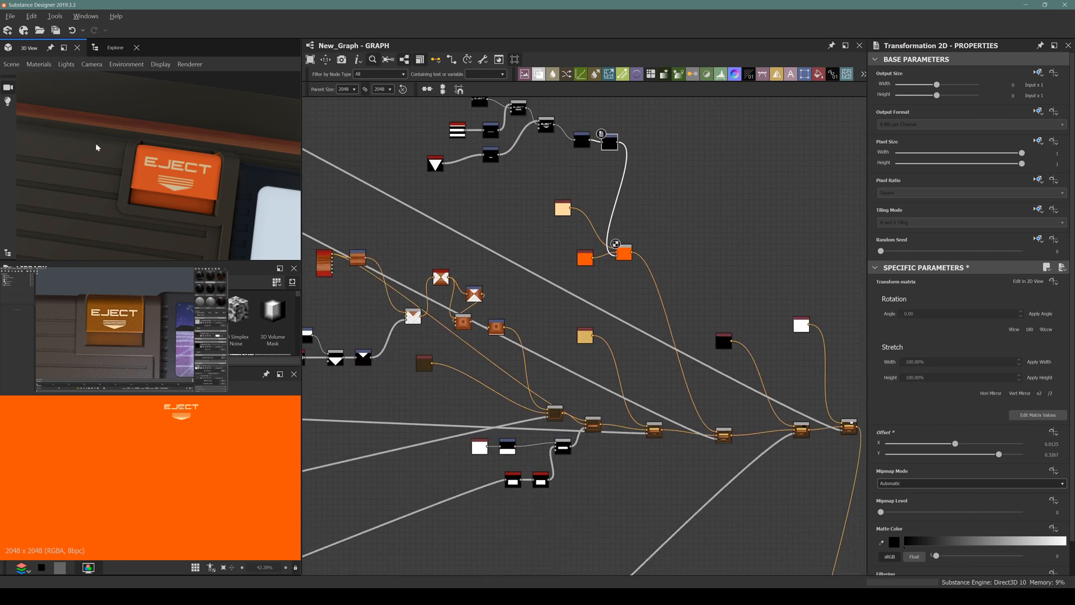
{"action": "left_click_drag", "start_coordinate": [97, 147], "coordinate": [125, 207]}
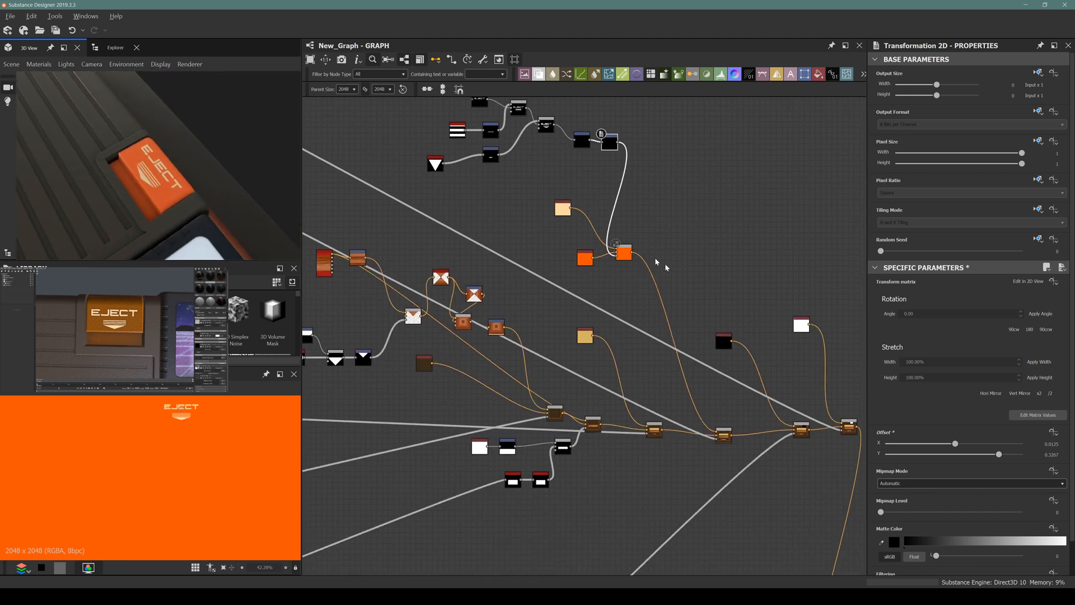
Step: Move the EJECT graphic nodes with their two placing Transformation 2D nodes up and left, away from the colour nodes
{"action": "scroll", "coordinate": [665, 267], "scroll_direction": "down", "scroll_amount": 4}
{"action": "scroll", "coordinate": [607, 275], "scroll_direction": "up", "scroll_amount": 2}
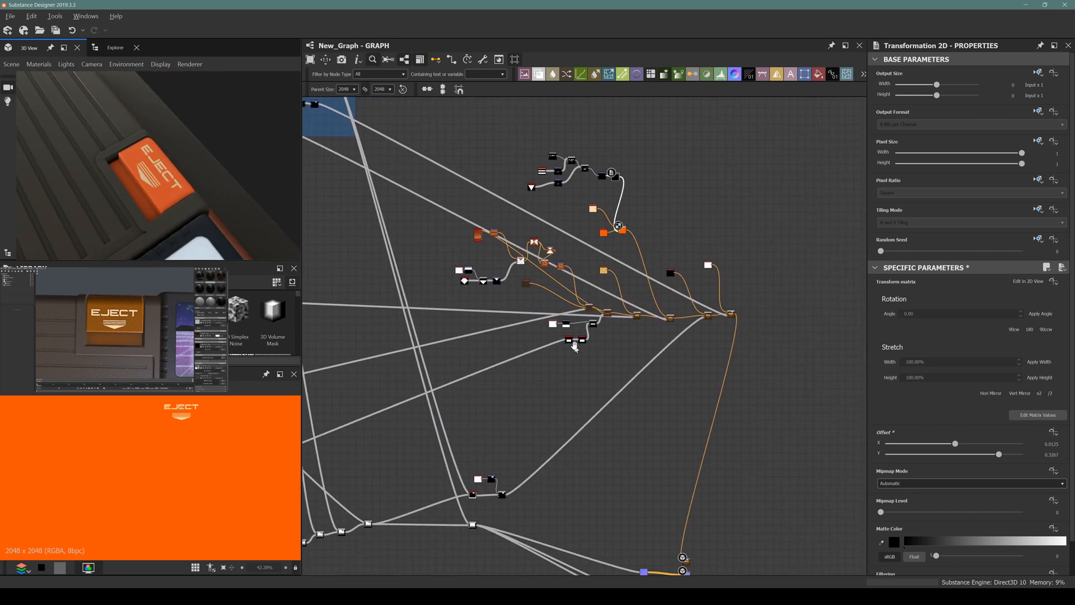
{"action": "middle_click_drag", "start_coordinate": [575, 348], "coordinate": [613, 271]}
{"action": "middle_click_drag", "start_coordinate": [659, 195], "coordinate": [698, 357]}
{"action": "left_click_drag", "start_coordinate": [600, 192], "coordinate": [607, 218]}
{"action": "scroll", "coordinate": [607, 219], "scroll_direction": "up", "scroll_amount": 5}
{"action": "scroll", "coordinate": [607, 219], "scroll_direction": "down", "scroll_amount": 8}
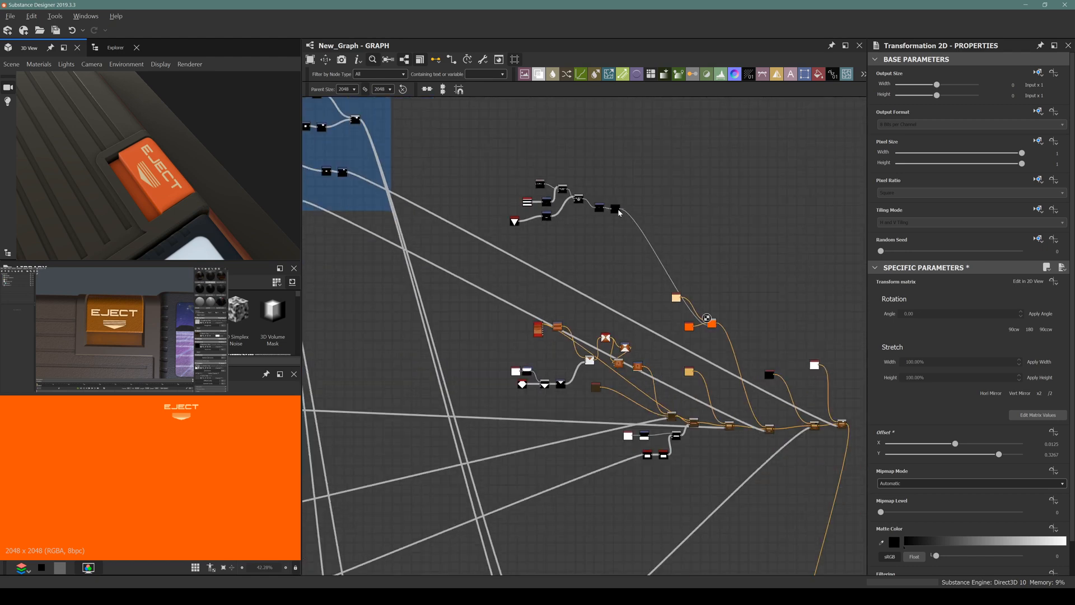
Step: Insert a Blend node between the height chain's final Blend and the output connections
{"action": "scroll", "coordinate": [604, 336], "scroll_direction": "up", "scroll_amount": 5}
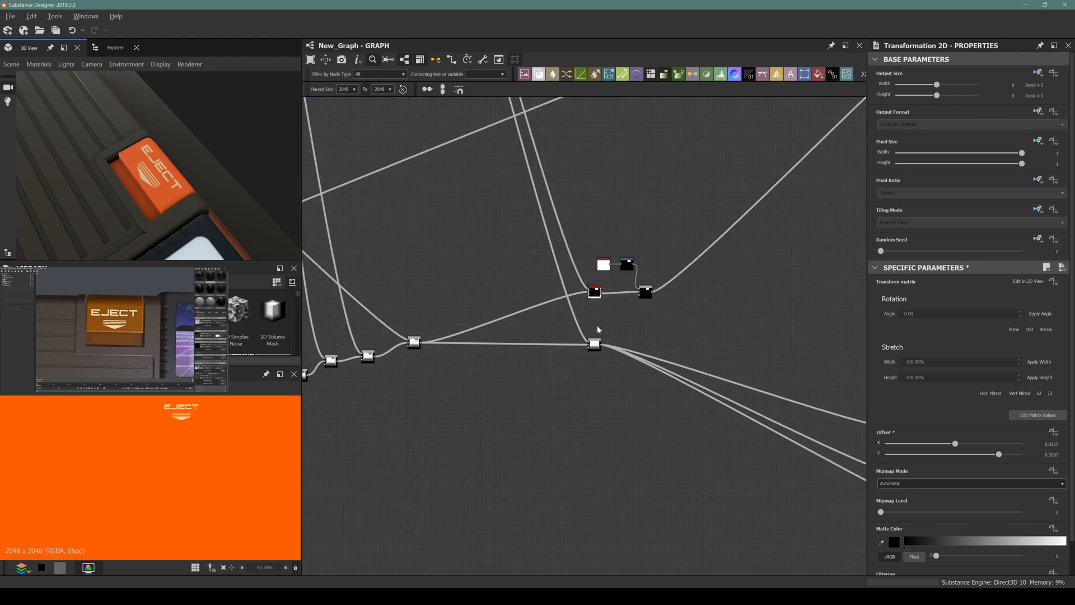
{"action": "scroll", "coordinate": [593, 344], "scroll_direction": "down", "scroll_amount": 4}
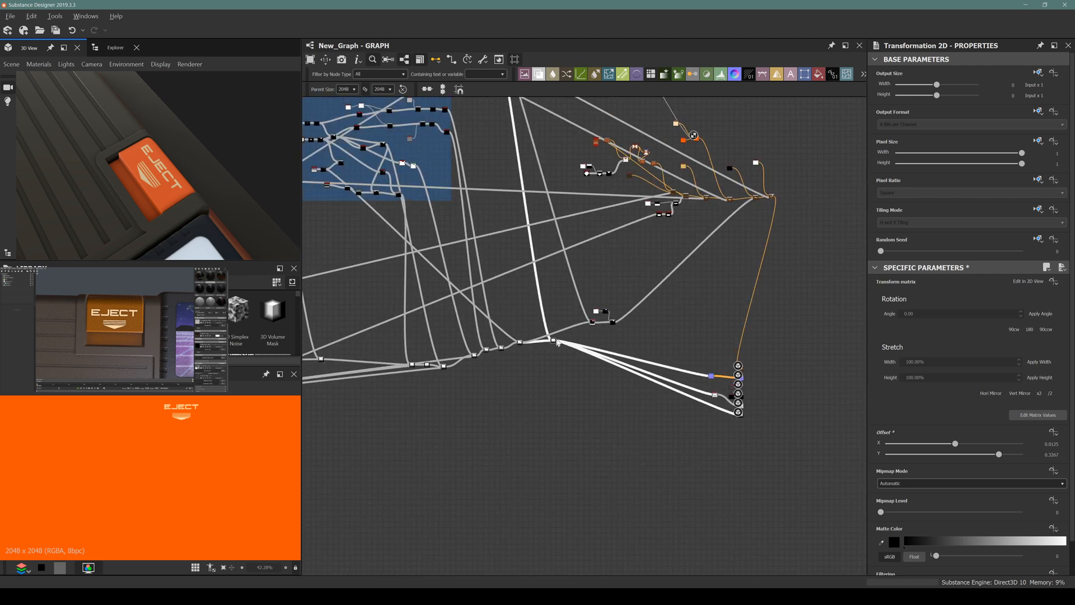
{"action": "scroll", "coordinate": [562, 342], "scroll_direction": "up", "scroll_amount": 5}
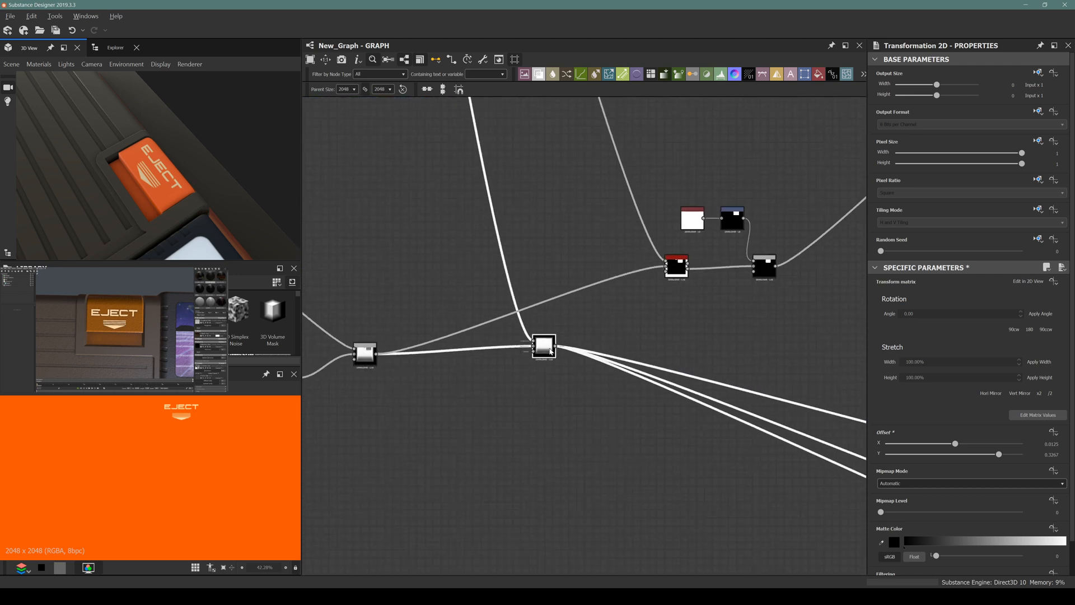
{"action": "key", "text": "space"}
{"action": "type", "text": "ble"}
{"action": "key", "text": "Return"}
{"action": "scroll", "coordinate": [565, 339], "scroll_direction": "down", "scroll_amount": 4}
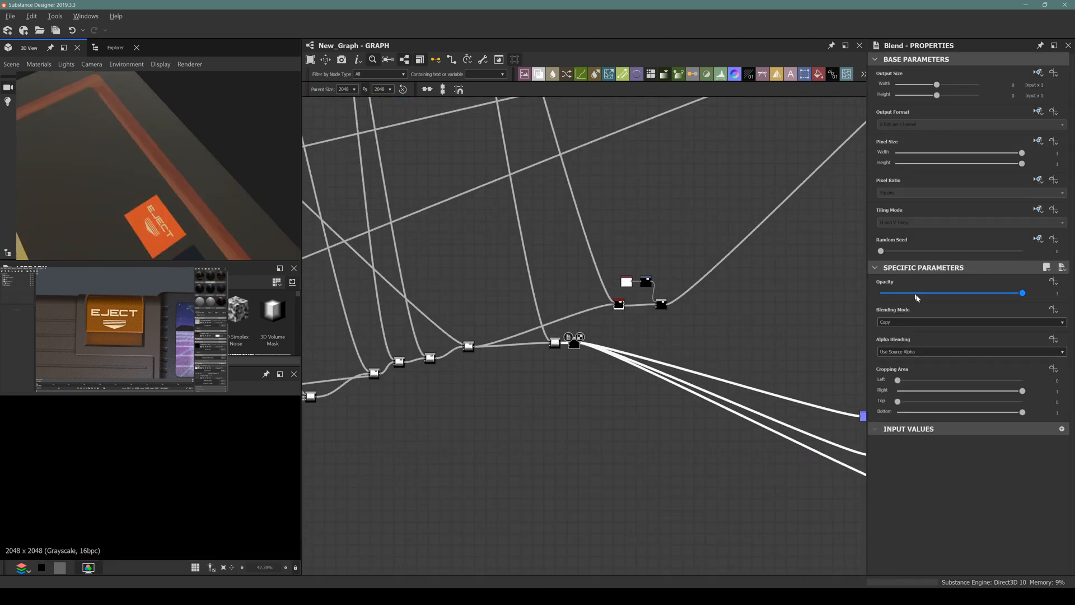
Step: Set the new height Blend to Add (Linear Dodge) and move the node farther down and right of the previous one
{"action": "left_click", "coordinate": [918, 322]}
{"action": "left_click", "coordinate": [914, 335]}
{"action": "scroll", "coordinate": [550, 366], "scroll_direction": "down", "scroll_amount": 3}
{"action": "scroll", "coordinate": [549, 366], "scroll_direction": "up", "scroll_amount": 5}
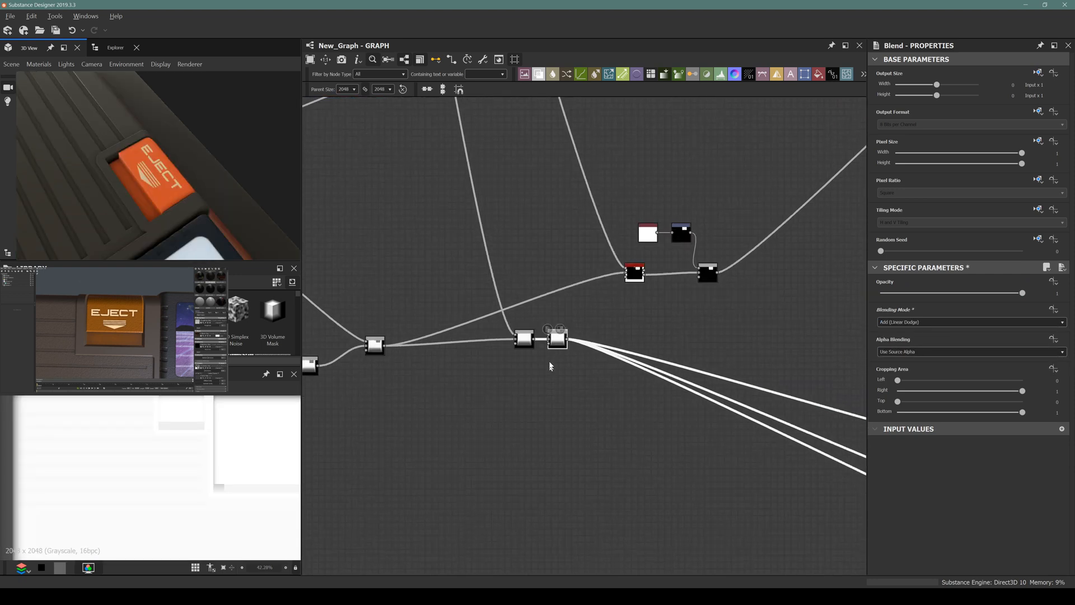
{"action": "left_click_drag", "start_coordinate": [557, 339], "coordinate": [600, 364]}
Step: Connect the EJECT graphic's last Transformation 2D output to the foreground of the new height Blend
{"action": "scroll", "coordinate": [184, 493], "scroll_direction": "down", "scroll_amount": 4}
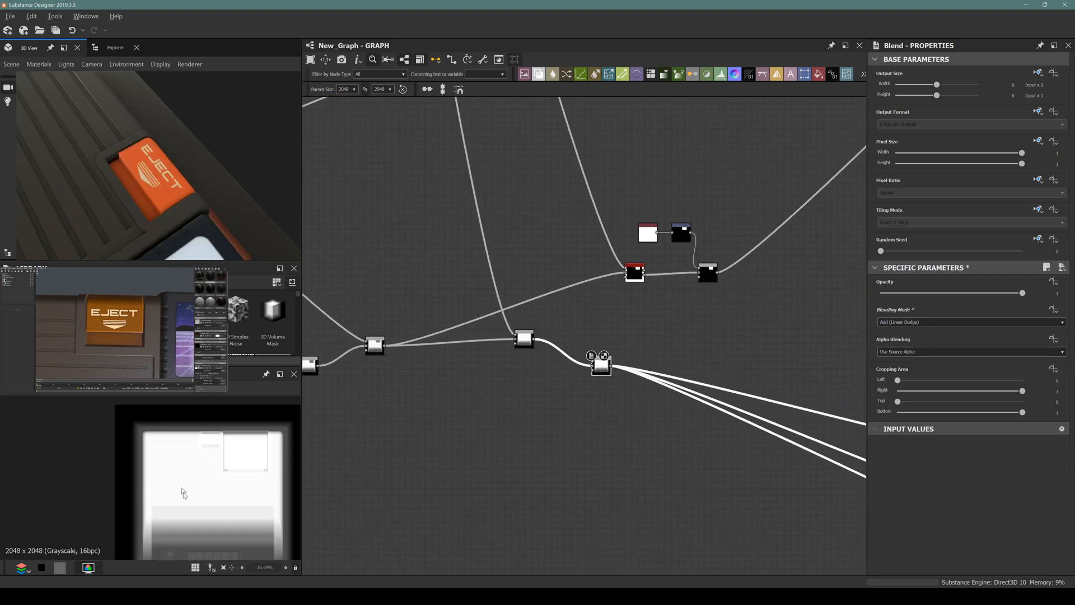
{"action": "scroll", "coordinate": [582, 405], "scroll_direction": "down", "scroll_amount": 6}
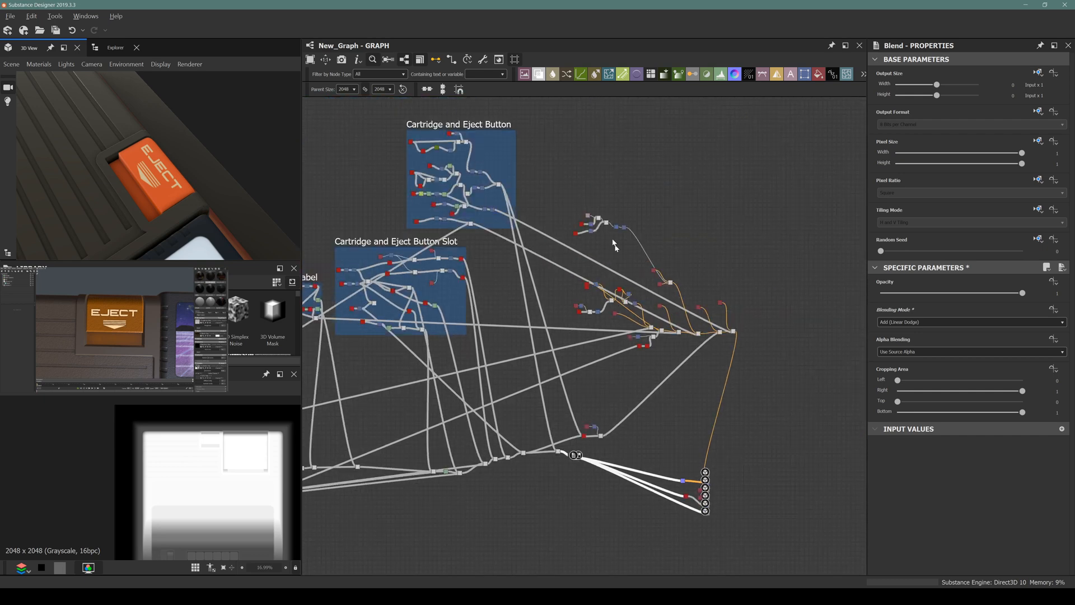
{"action": "scroll", "coordinate": [614, 245], "scroll_direction": "up", "scroll_amount": 8}
{"action": "scroll", "coordinate": [633, 245], "scroll_direction": "down", "scroll_amount": 5}
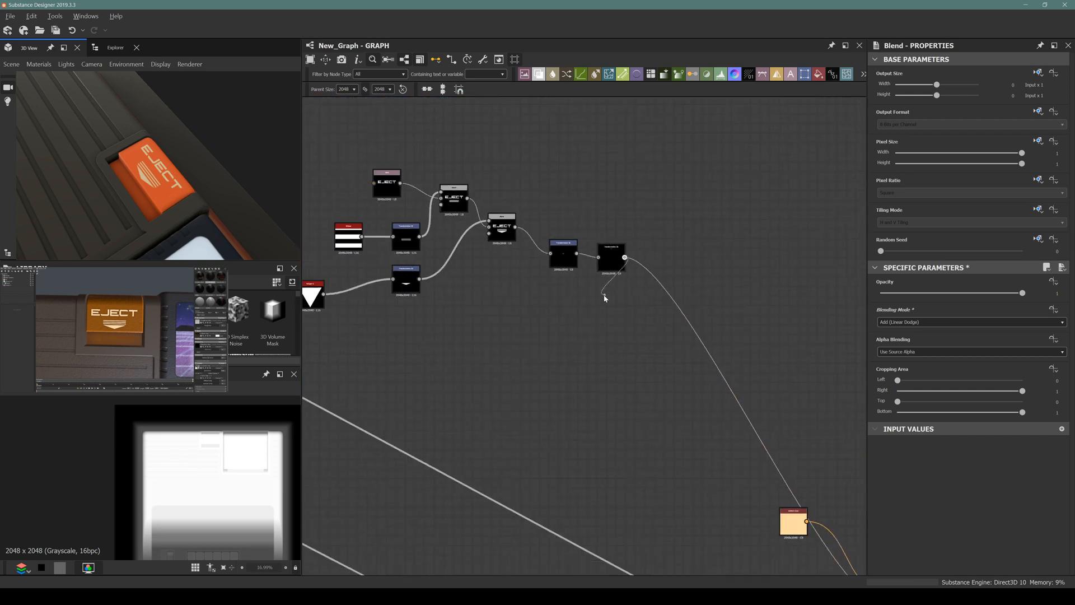
{"action": "scroll", "coordinate": [592, 226], "scroll_direction": "up", "scroll_amount": 2}
{"action": "scroll", "coordinate": [577, 395], "scroll_direction": "up", "scroll_amount": 7}
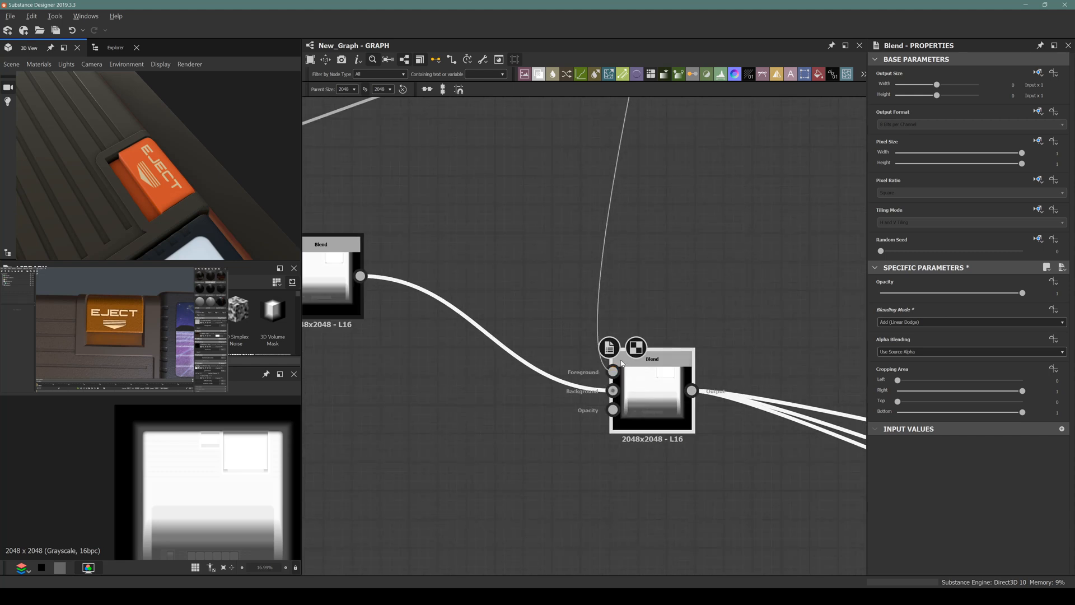
Step: Inspect the EJECT lettering up close on the model and insert a Levels node before the new height Blend's background input
{"action": "scroll", "coordinate": [145, 180], "scroll_direction": "up", "scroll_amount": 5}
{"action": "left_click_drag", "start_coordinate": [152, 171], "coordinate": [198, 144]}
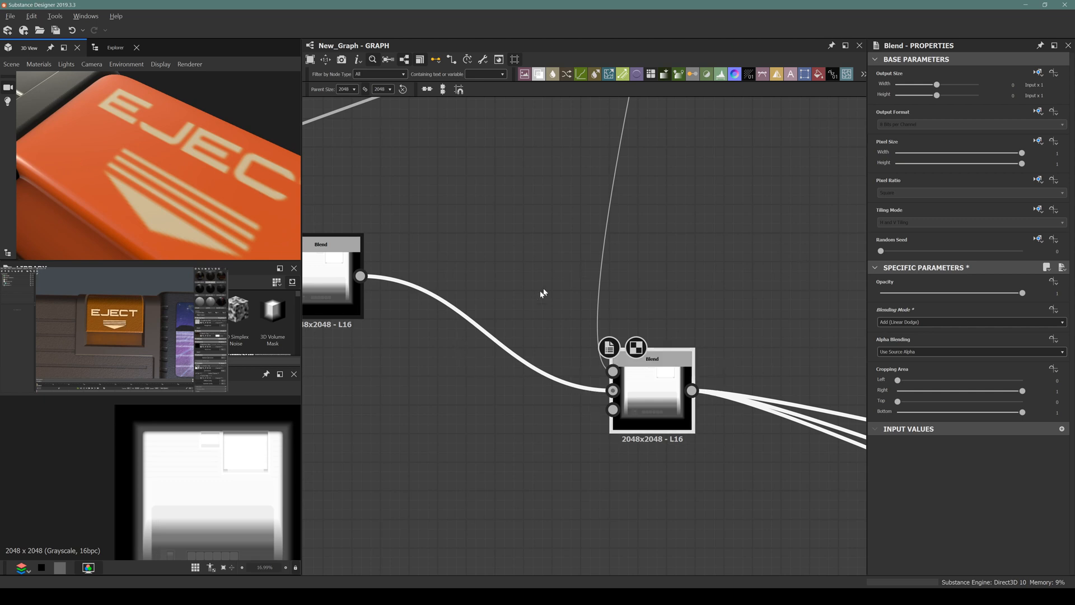
{"action": "key", "text": "space"}
{"action": "type", "text": "l"}
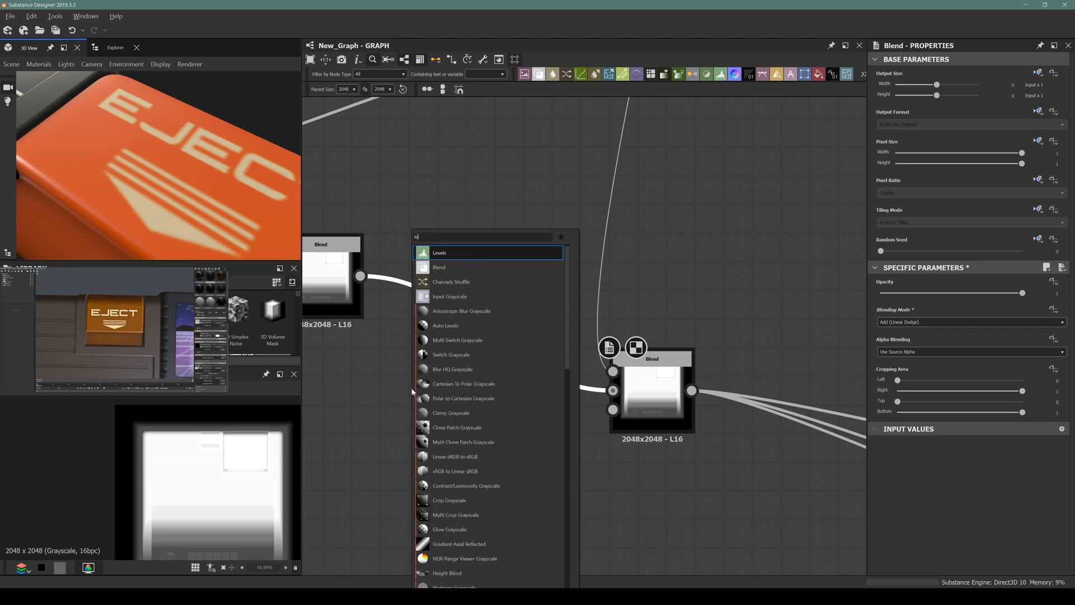
{"action": "type", "text": "evels"}
{"action": "key", "text": "Return"}
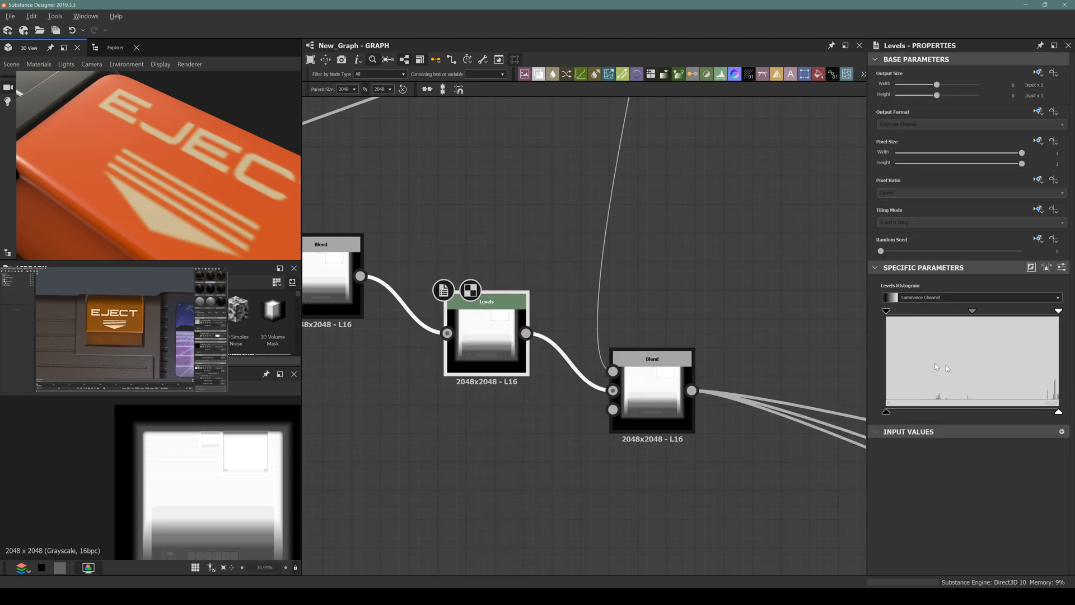
Step: Lower the Levels node's output white level, showing its numeric parameters and setting Level Out High to 0.995
{"action": "left_click_drag", "start_coordinate": [1058, 413], "coordinate": [1057, 417]}
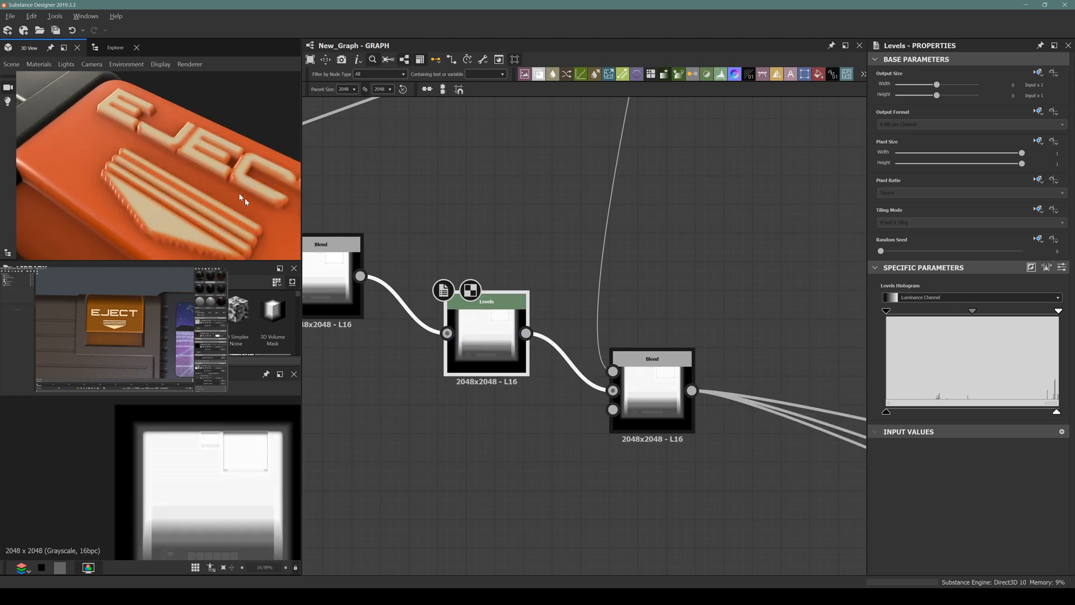
{"action": "left_click", "coordinate": [1061, 267]}
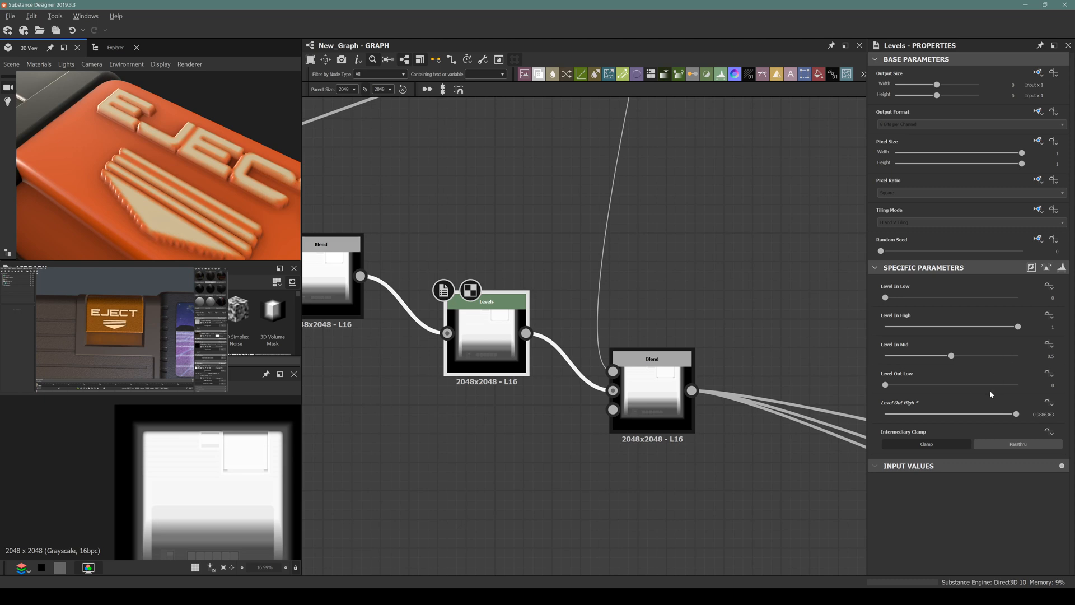
{"action": "left_click", "coordinate": [1035, 414]}
{"action": "left_click", "coordinate": [1035, 414]}
{"action": "type", "text": "95"}
{"action": "key", "text": "Return"}
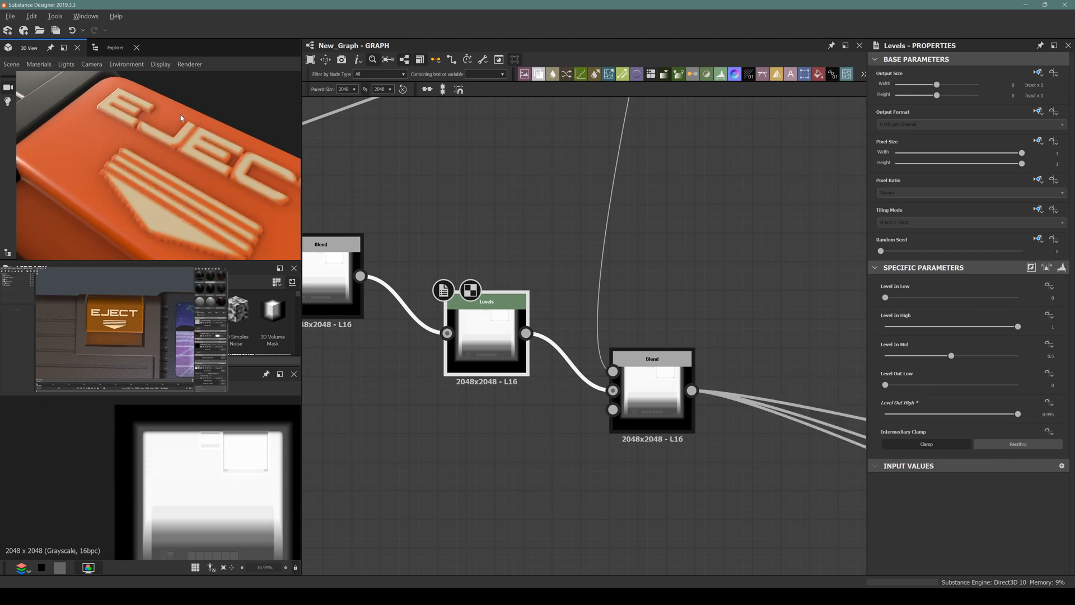
Step: Set Level Out High to 0.997 on the Levels node and check the EJECT relief on the button with the lighting rotated
{"action": "left_click", "coordinate": [1035, 414]}
{"action": "type", "text": "8"}
{"action": "key", "text": "Return"}
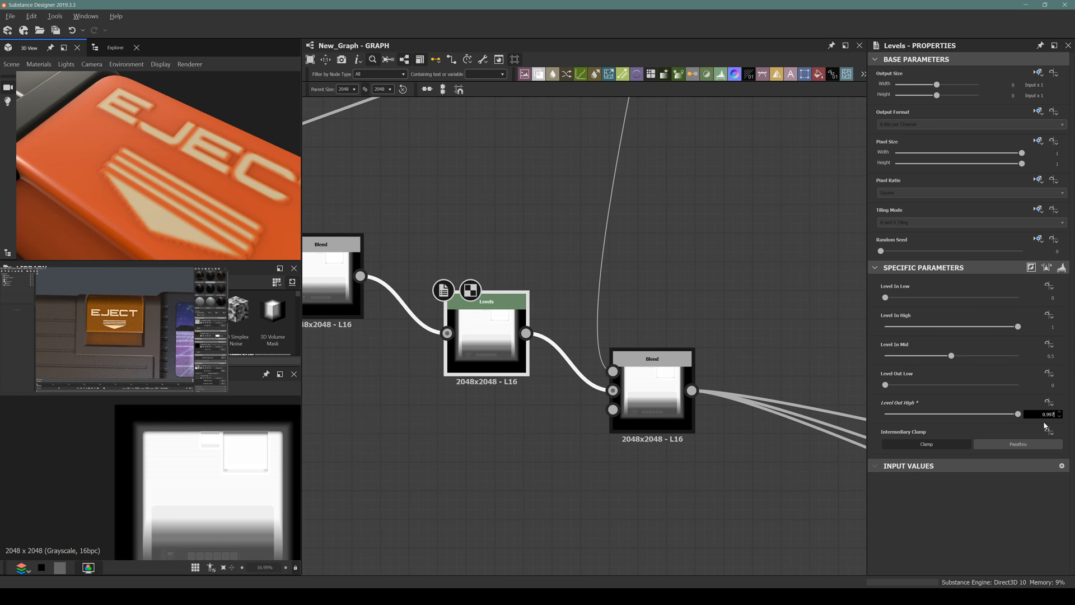
{"action": "key", "text": "Return"}
{"action": "scroll", "coordinate": [163, 166], "scroll_direction": "down", "scroll_amount": 3}
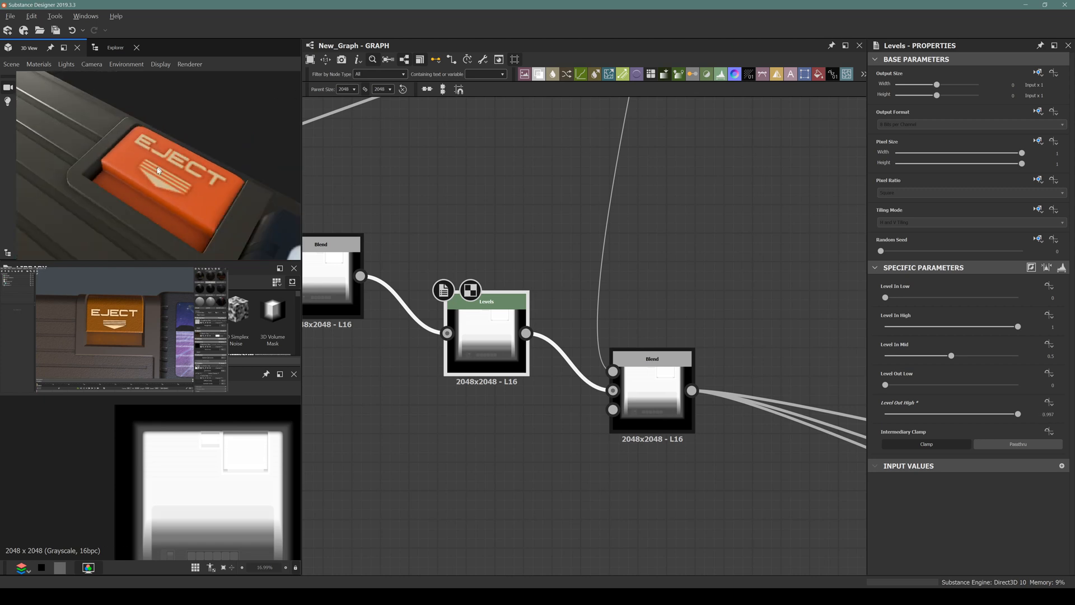
{"action": "mouse_move", "coordinate": [134, 181]}
{"action": "left_mouse_down"}
{"action": "mouse_move", "coordinate": [96, 151]}
{"action": "mouse_move", "coordinate": [124, 179]}
{"action": "left_mouse_up"}
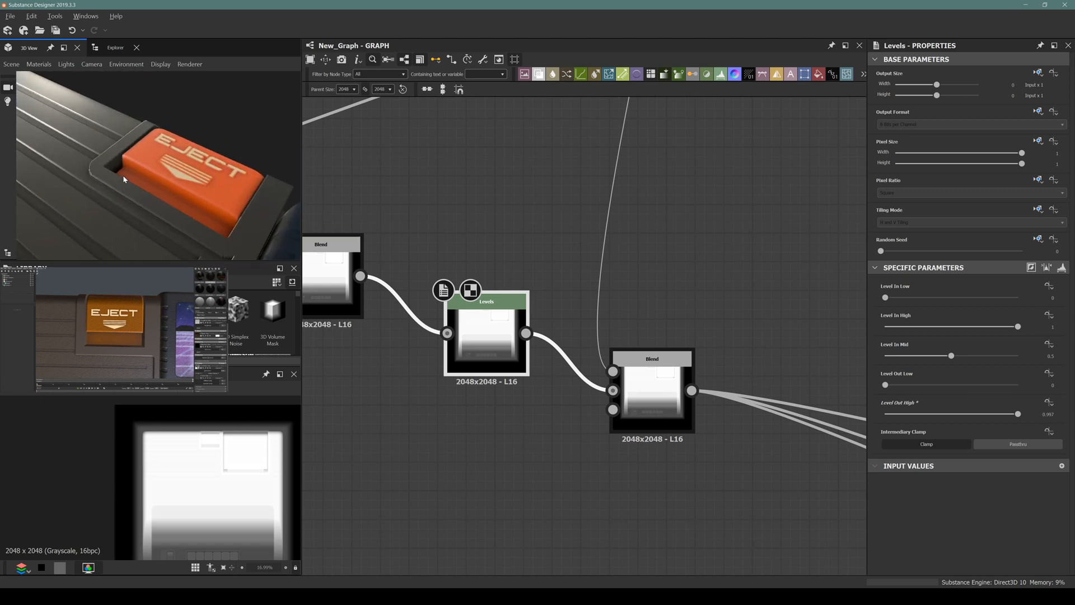
{"action": "right_click_drag", "start_coordinate": [110, 158], "coordinate": [292, 193], "text": "ctrl+shift"}
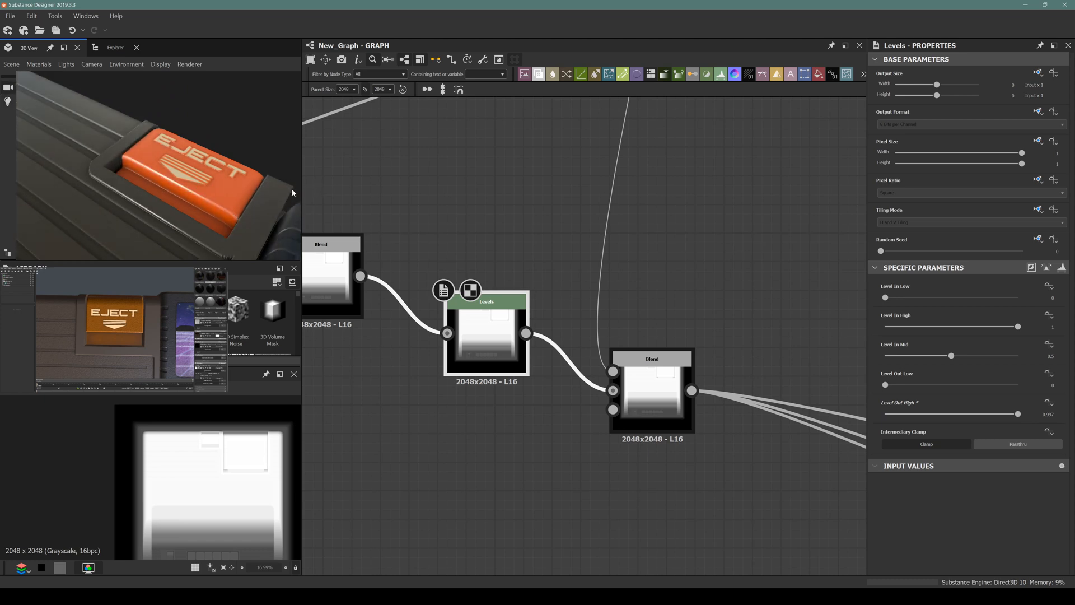
{"action": "scroll", "coordinate": [679, 328], "scroll_direction": "down", "scroll_amount": 4}
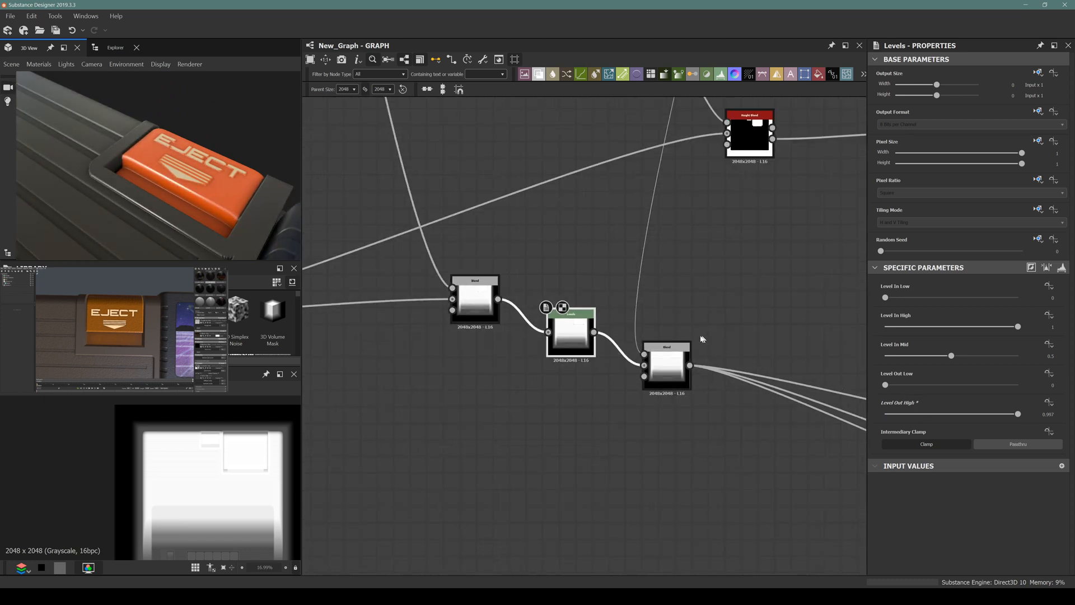
Step: Transfer the new height Blend's output connections to the Levels node and move the Blend up and to the right
{"action": "middle_click_drag", "start_coordinate": [701, 338], "coordinate": [536, 373]}
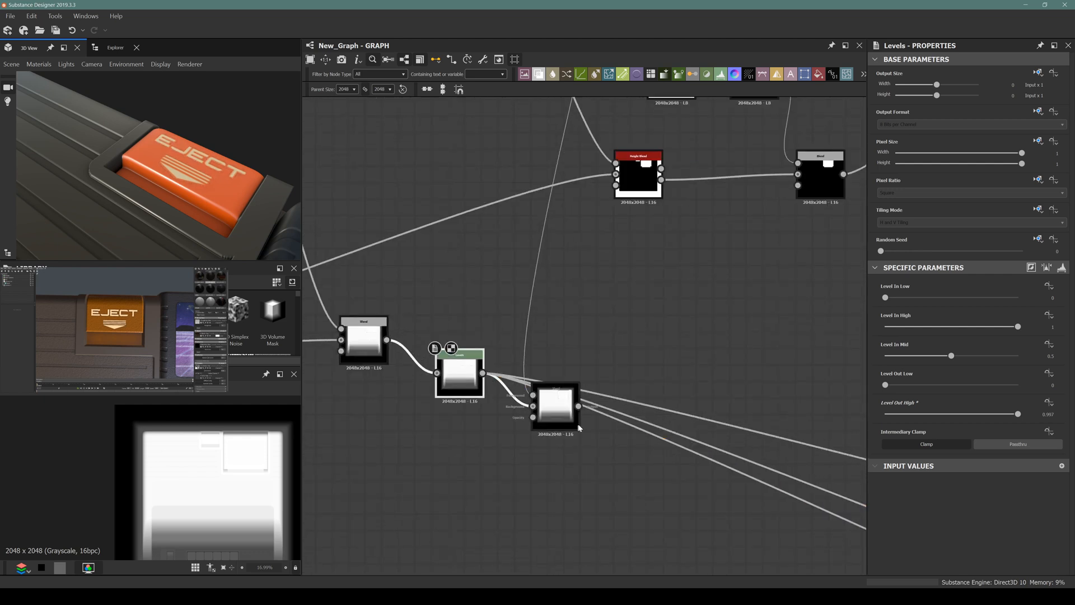
{"action": "left_click_drag", "start_coordinate": [555, 406], "coordinate": [605, 331]}
{"action": "left_click", "coordinate": [475, 386]}
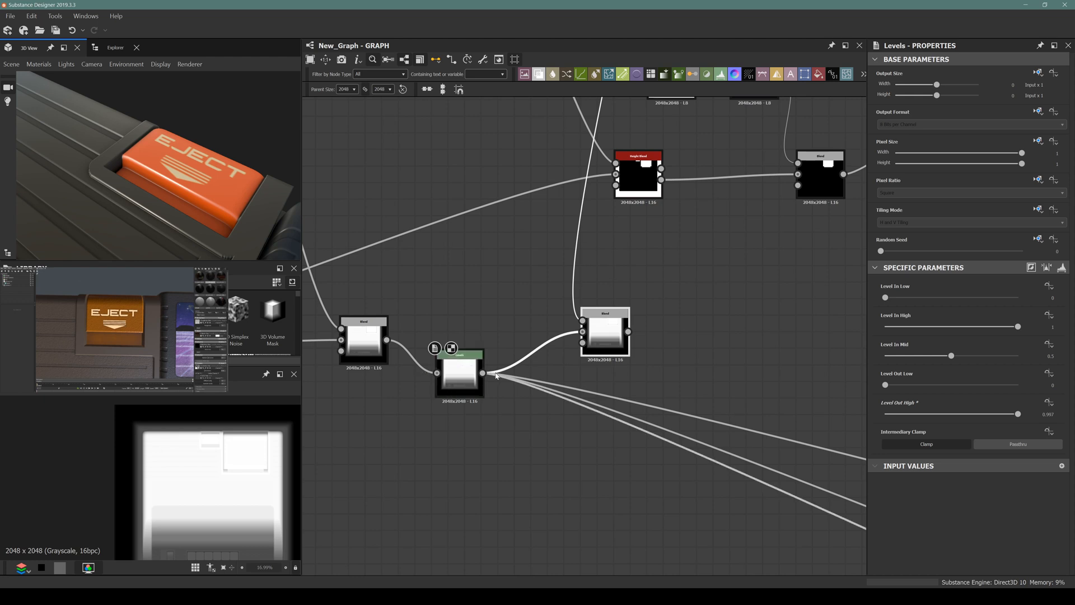
{"action": "scroll", "coordinate": [483, 374], "scroll_direction": "down", "scroll_amount": 3}
{"action": "middle_click_drag", "start_coordinate": [626, 370], "coordinate": [634, 341]}
{"action": "scroll", "coordinate": [416, 345], "scroll_direction": "up", "scroll_amount": 3}
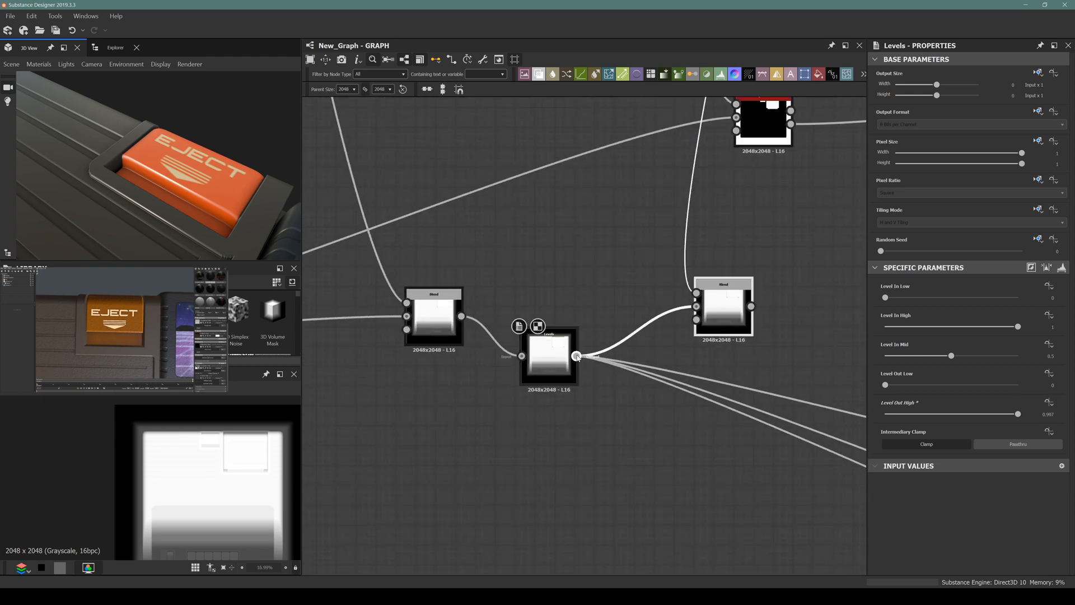
Step: Transfer the output connections from Levels to the earlier height Blend, then reposition Levels and link it to the new Blend's background
{"action": "left_click_drag", "start_coordinate": [576, 356], "coordinate": [461, 317], "text": "shift"}
{"action": "left_click_drag", "start_coordinate": [543, 361], "coordinate": [539, 263]}
{"action": "left_click_drag", "start_coordinate": [625, 293], "coordinate": [694, 306]}
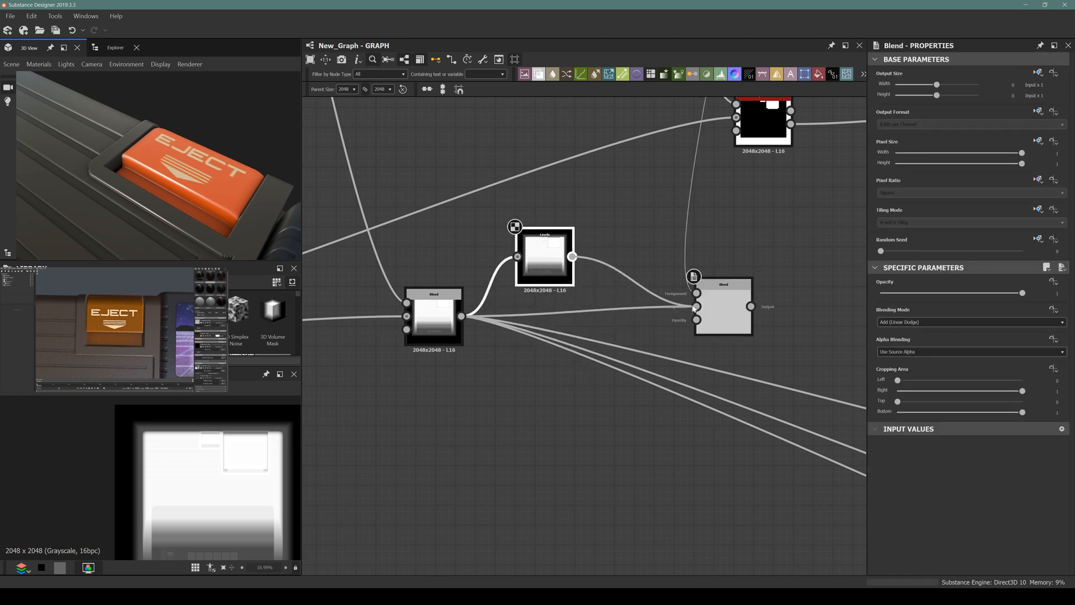
{"action": "left_click_drag", "start_coordinate": [539, 262], "coordinate": [593, 276]}
Step: Connect the new height Blend's output to the input of the Normal node
{"action": "middle_click_drag", "start_coordinate": [760, 310], "coordinate": [550, 272]}
{"action": "left_click", "coordinate": [532, 275]}
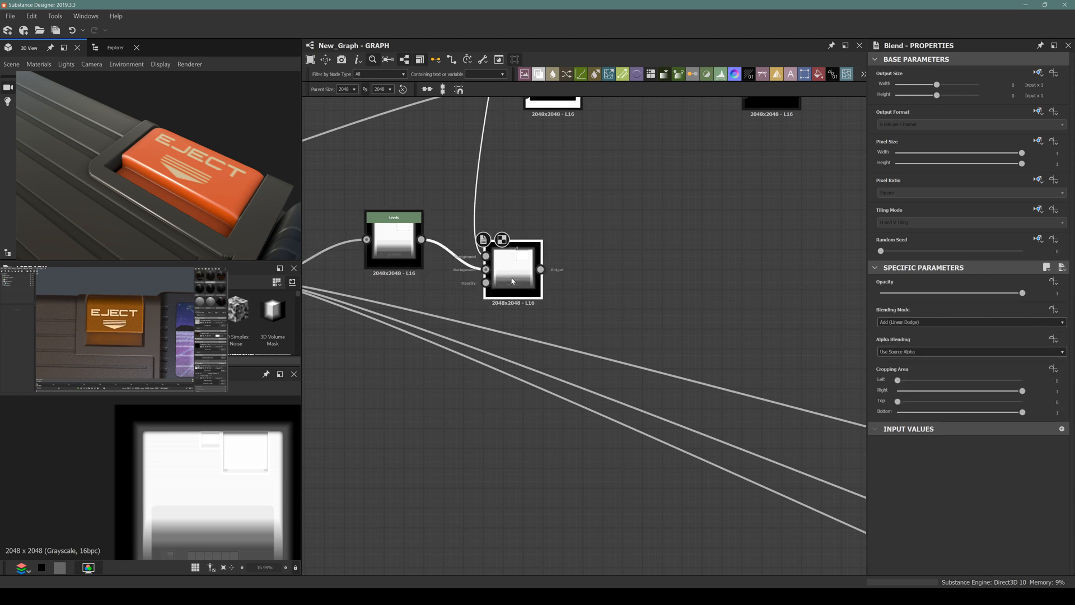
{"action": "scroll", "coordinate": [241, 436], "scroll_direction": "up", "scroll_amount": 5}
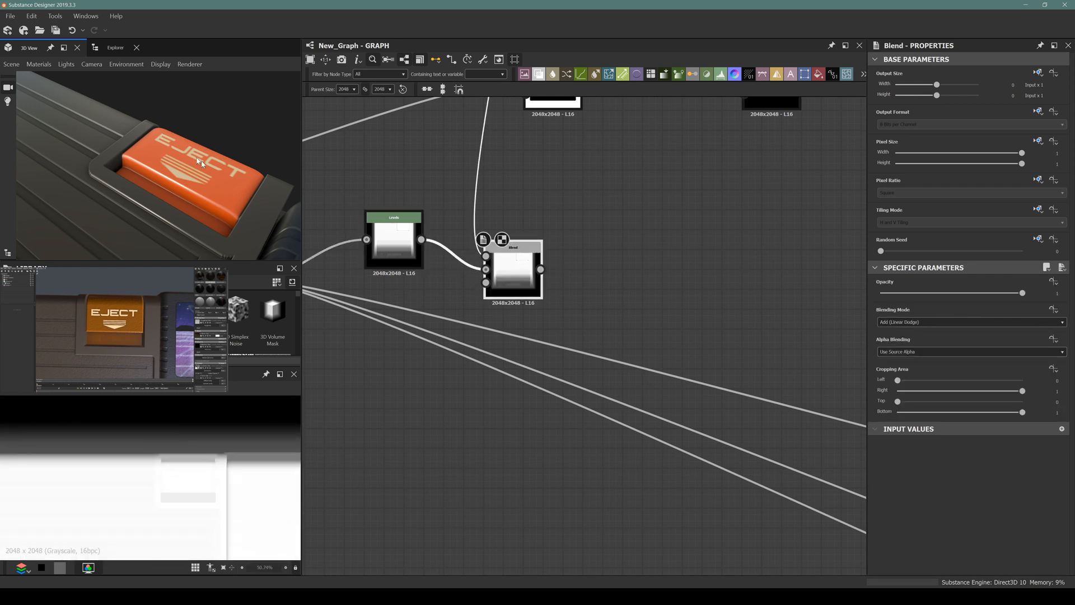
{"action": "left_click", "coordinate": [540, 270]}
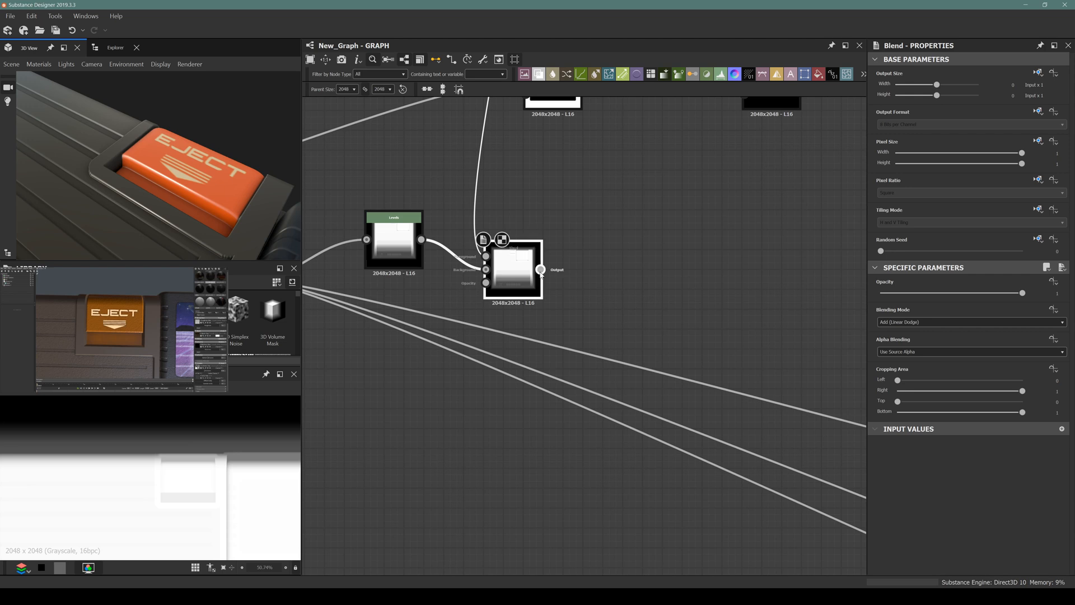
{"action": "scroll", "coordinate": [540, 269], "scroll_direction": "down", "scroll_amount": 5}
{"action": "middle_click_drag", "start_coordinate": [836, 358], "coordinate": [632, 343]}
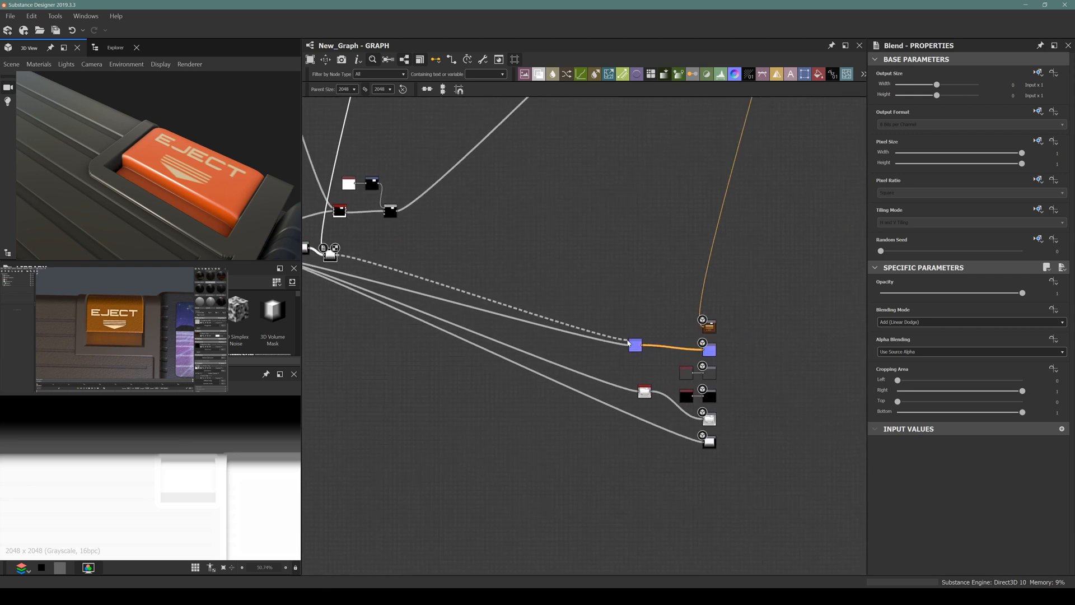
{"action": "left_click", "coordinate": [633, 347]}
{"action": "scroll", "coordinate": [358, 264], "scroll_direction": "up", "scroll_amount": 3}
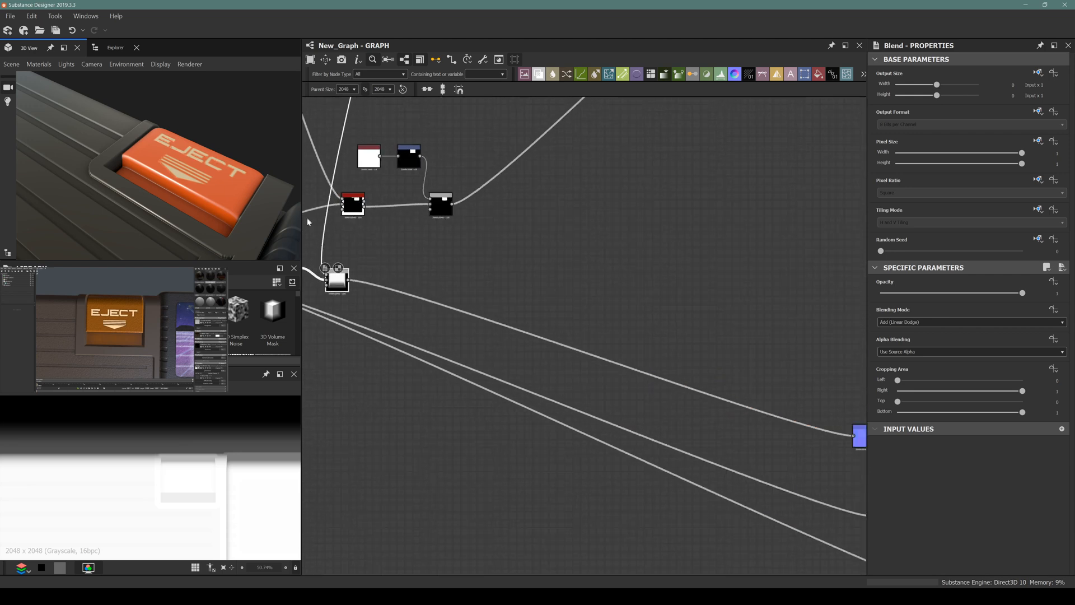
Step: Connect the new height Blend's output to the red filter node below the Normal node, ahead of the graph outputs
{"action": "middle_click_drag", "start_coordinate": [358, 265], "coordinate": [395, 246]}
{"action": "left_click", "coordinate": [385, 262]}
{"action": "scroll", "coordinate": [384, 262], "scroll_direction": "down", "scroll_amount": 5}
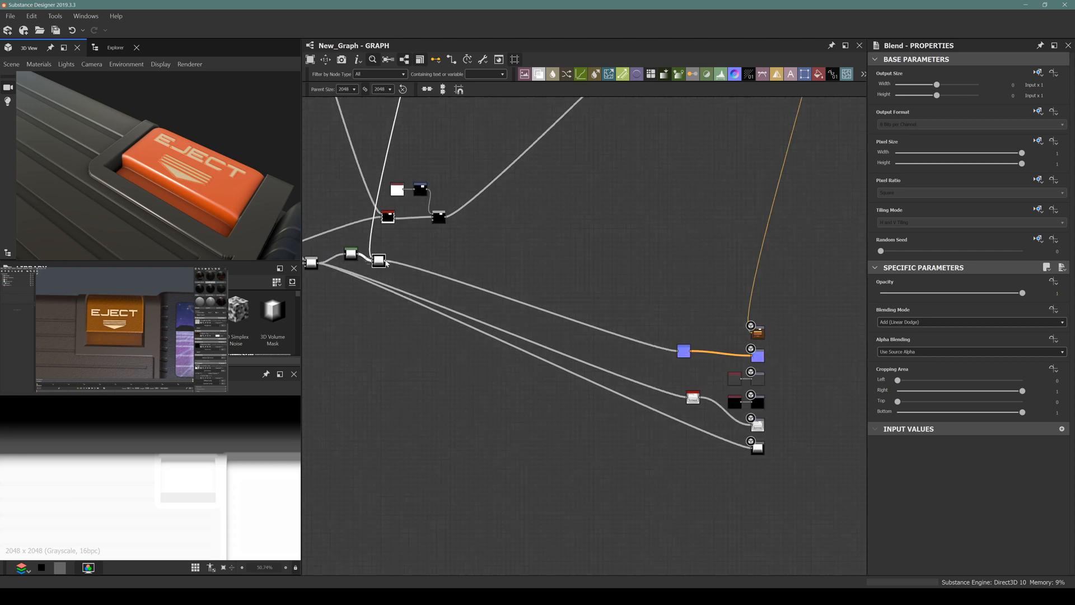
{"action": "scroll", "coordinate": [591, 359], "scroll_direction": "up", "scroll_amount": 5}
{"action": "left_click", "coordinate": [597, 342]}
{"action": "middle_click_drag", "start_coordinate": [411, 287], "coordinate": [628, 369]}
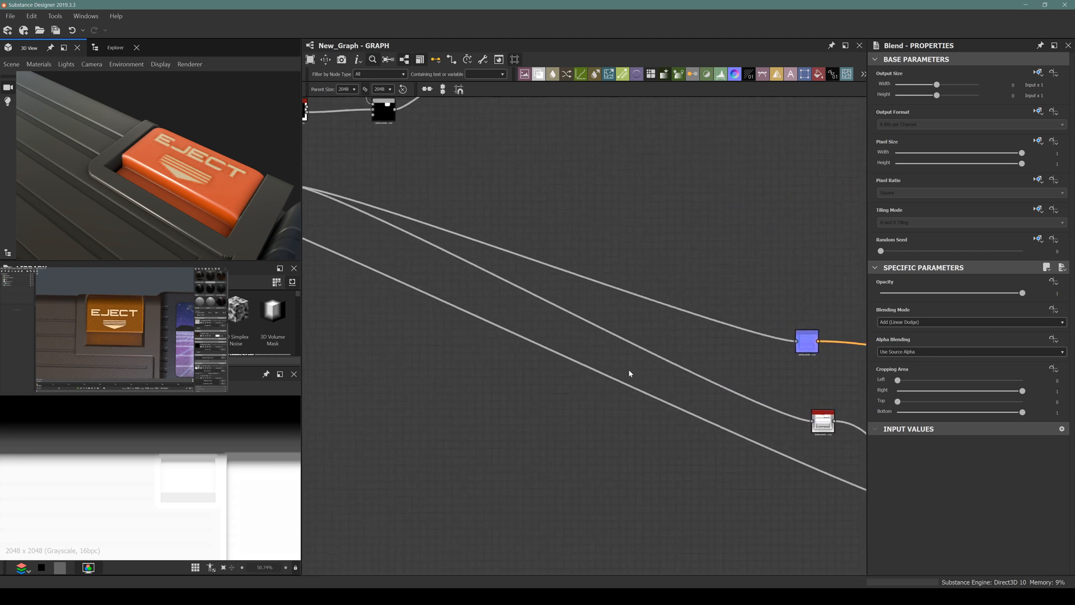
Step: Move the Levels node and the new height Blend together to the empty area below the earlier height Blend
{"action": "scroll", "coordinate": [448, 276], "scroll_direction": "down", "scroll_amount": 3}
{"action": "middle_click_drag", "start_coordinate": [386, 244], "coordinate": [497, 297]}
{"action": "left_click_drag", "start_coordinate": [424, 256], "coordinate": [445, 385]}
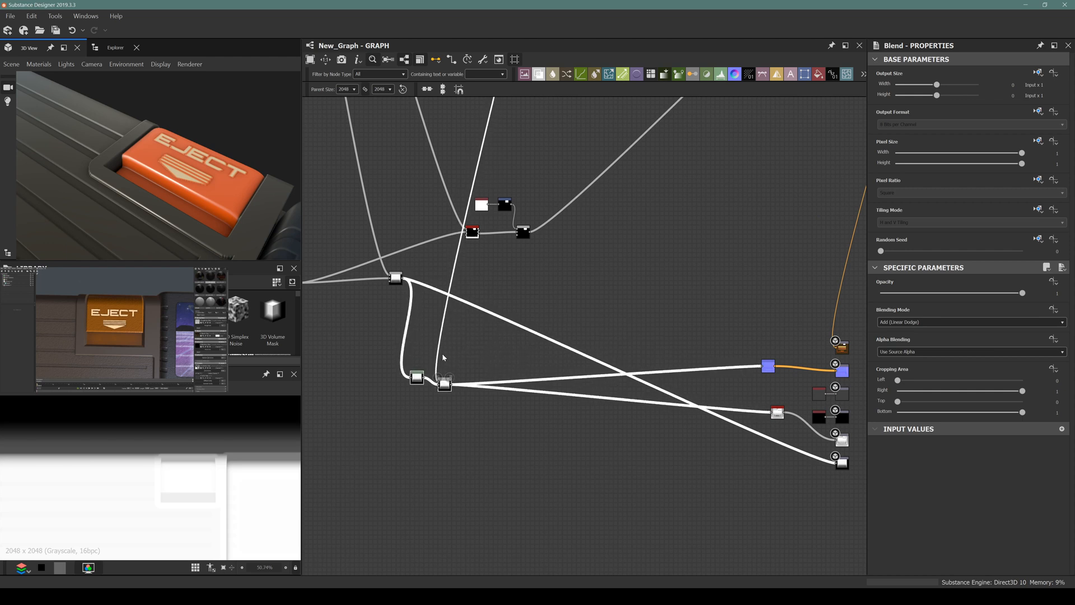
{"action": "left_click", "coordinate": [443, 389]}
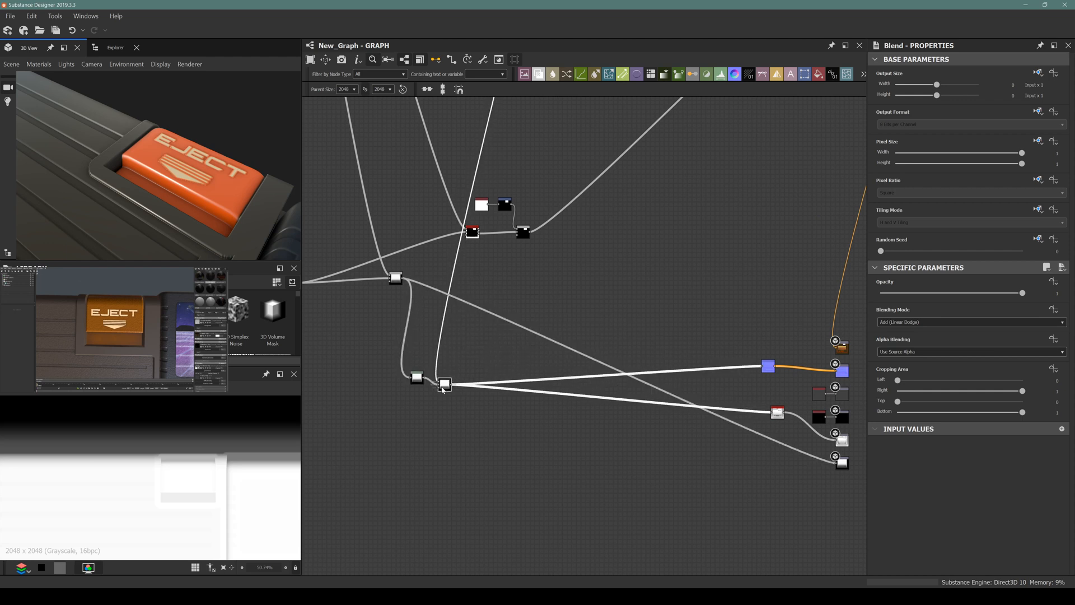
{"action": "left_click", "coordinate": [396, 279]}
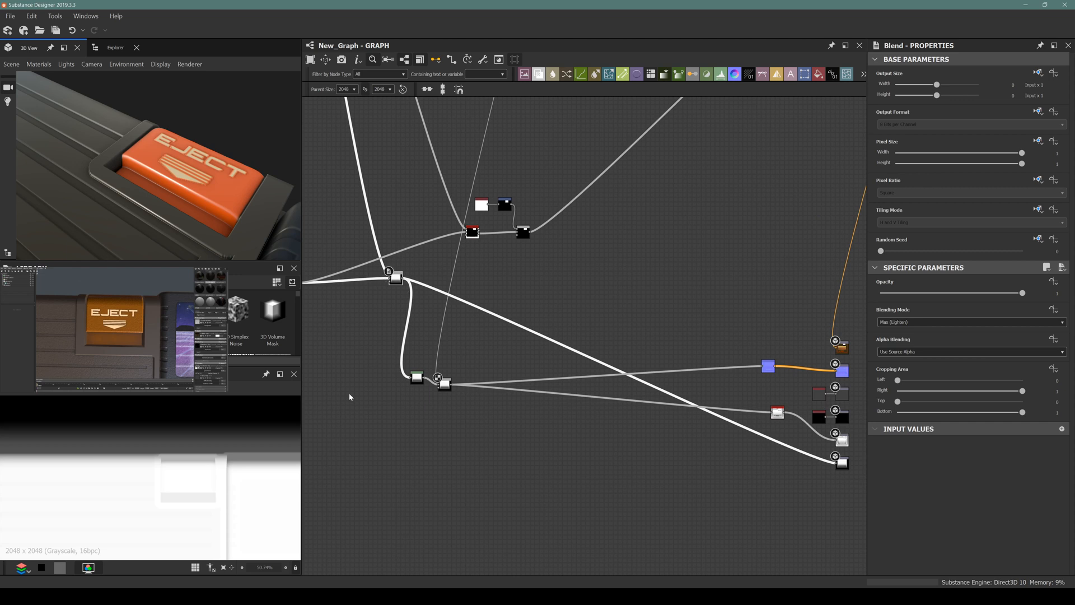
Step: Display the Normal node's map in the 2D view and examine the EJECT lettering up close
{"action": "scroll", "coordinate": [191, 490], "scroll_direction": "down", "scroll_amount": 3}
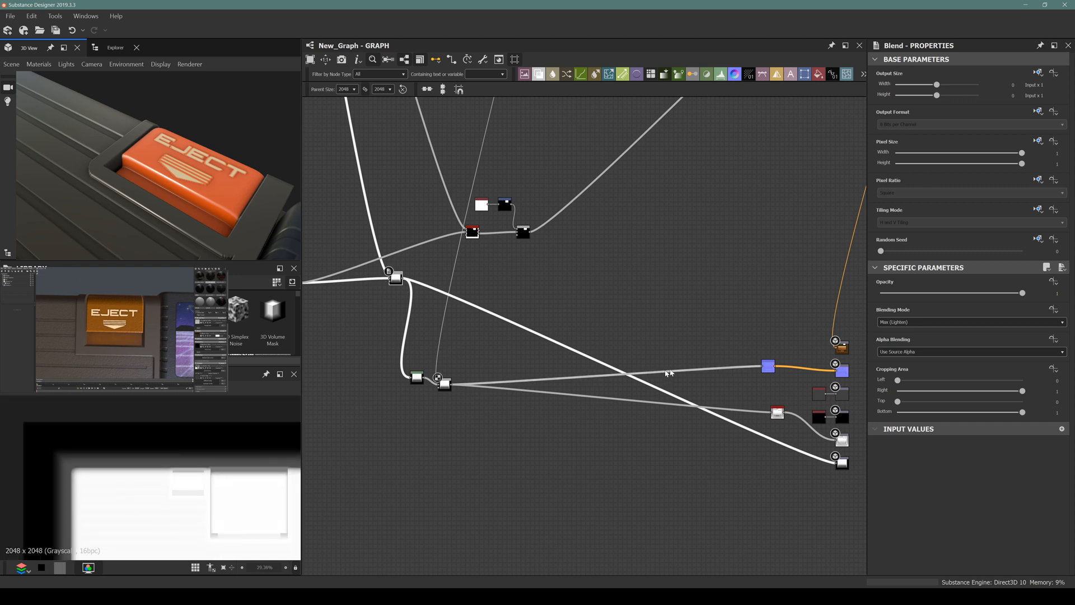
{"action": "double_click", "coordinate": [767, 366]}
{"action": "scroll", "coordinate": [201, 468], "scroll_direction": "up", "scroll_amount": 15}
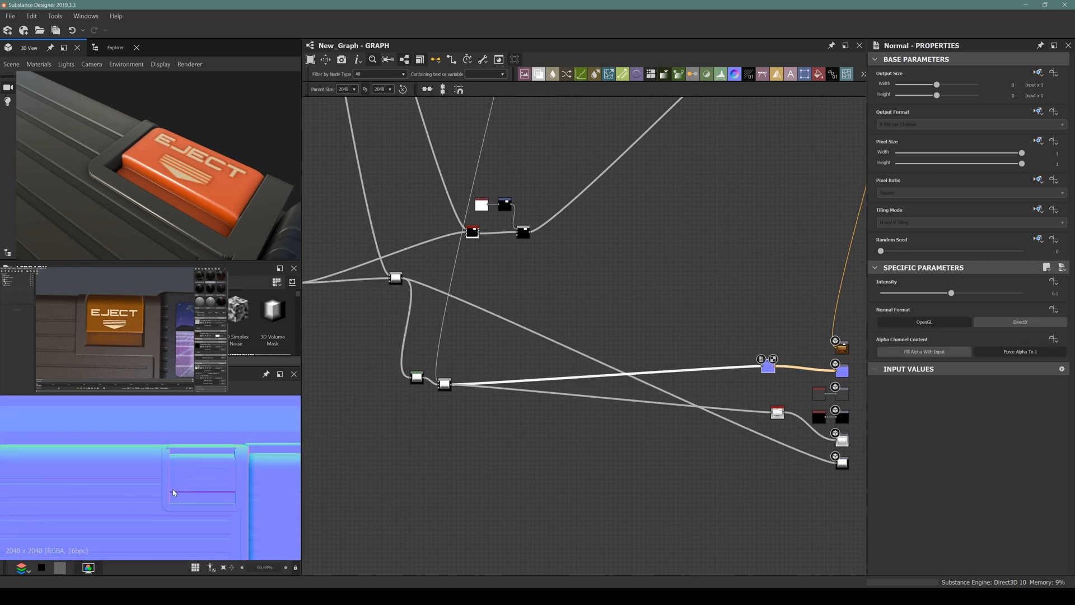
{"action": "scroll", "coordinate": [206, 468], "scroll_direction": "down", "scroll_amount": 2}
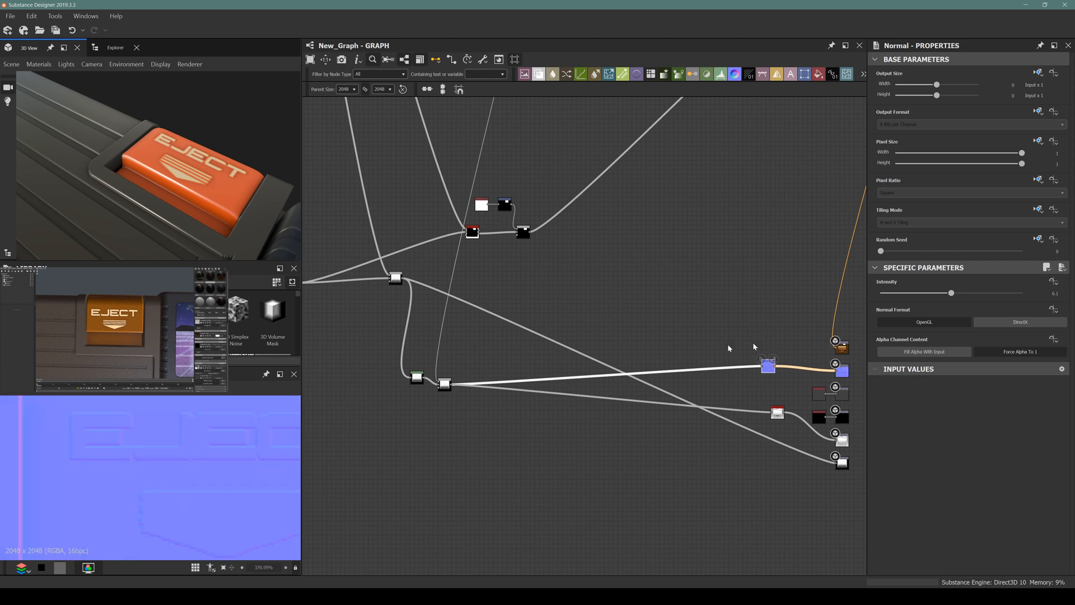
Step: Space the new height Blend away from Levels, lower the Levels output white slightly, and check the lettering relief on the model
{"action": "scroll", "coordinate": [445, 386], "scroll_direction": "up", "scroll_amount": 7}
{"action": "left_click_drag", "start_coordinate": [465, 365], "coordinate": [507, 356]}
{"action": "left_click", "coordinate": [353, 352]}
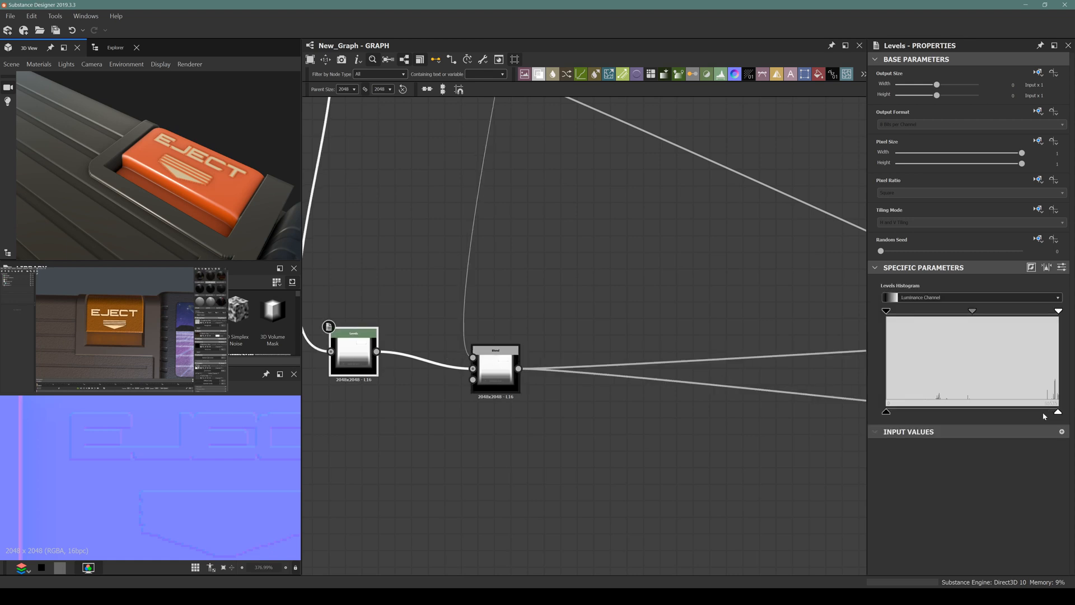
{"action": "left_click_drag", "start_coordinate": [1058, 413], "coordinate": [1057, 415]}
{"action": "scroll", "coordinate": [632, 364], "scroll_direction": "down", "scroll_amount": 3}
{"action": "middle_click_drag", "start_coordinate": [701, 393], "coordinate": [521, 406]}
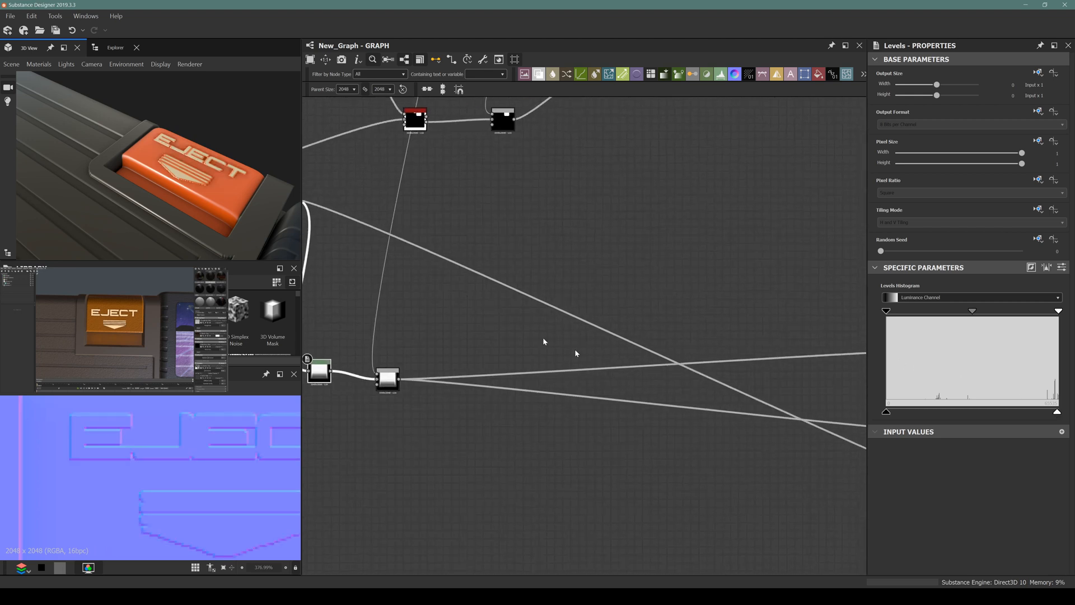
{"action": "scroll", "coordinate": [105, 173], "scroll_direction": "up", "scroll_amount": 5}
{"action": "middle_click_drag", "start_coordinate": [190, 192], "coordinate": [171, 192]}
{"action": "scroll", "coordinate": [457, 310], "scroll_direction": "down", "scroll_amount": 6}
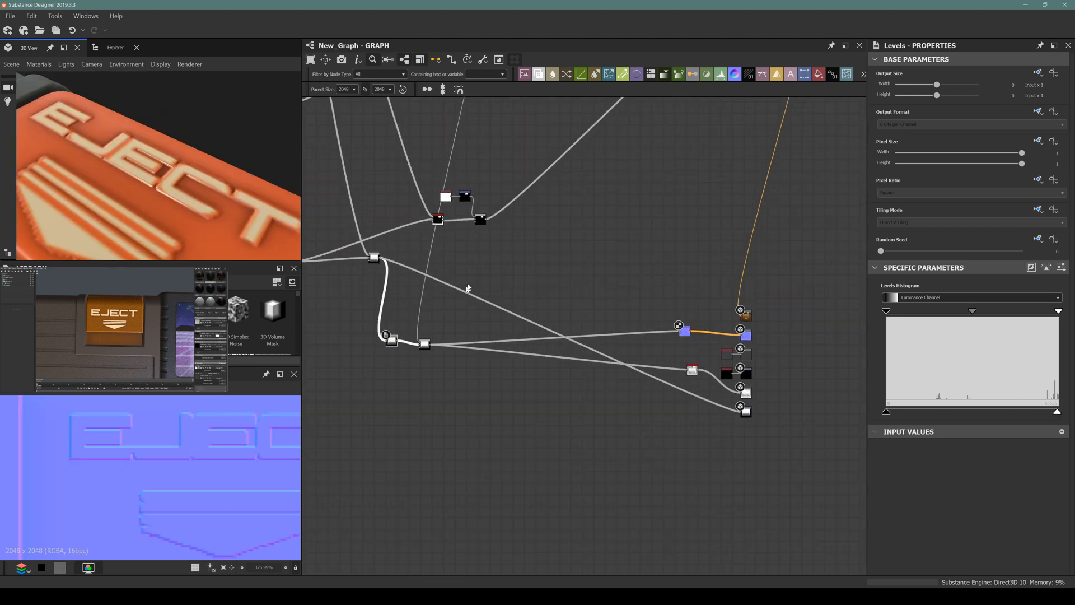
Step: Insert a Blur HQ Grayscale node after the EJECT graphic's final Blend, before its Transformation 2D nodes
{"action": "middle_click_drag", "start_coordinate": [438, 219], "coordinate": [473, 412]}
{"action": "scroll", "coordinate": [536, 227], "scroll_direction": "up", "scroll_amount": 10}
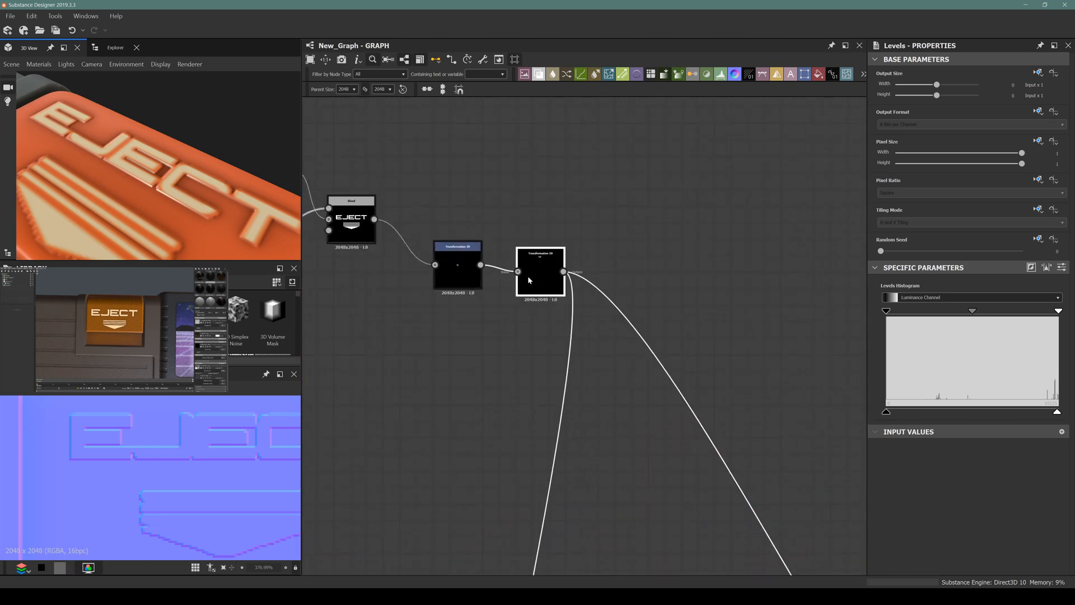
{"action": "left_click", "coordinate": [528, 275]}
{"action": "middle_click_drag", "start_coordinate": [527, 276], "coordinate": [744, 316]}
{"action": "left_click", "coordinate": [561, 259]}
{"action": "key", "text": "space"}
{"action": "type", "text": "blur"}
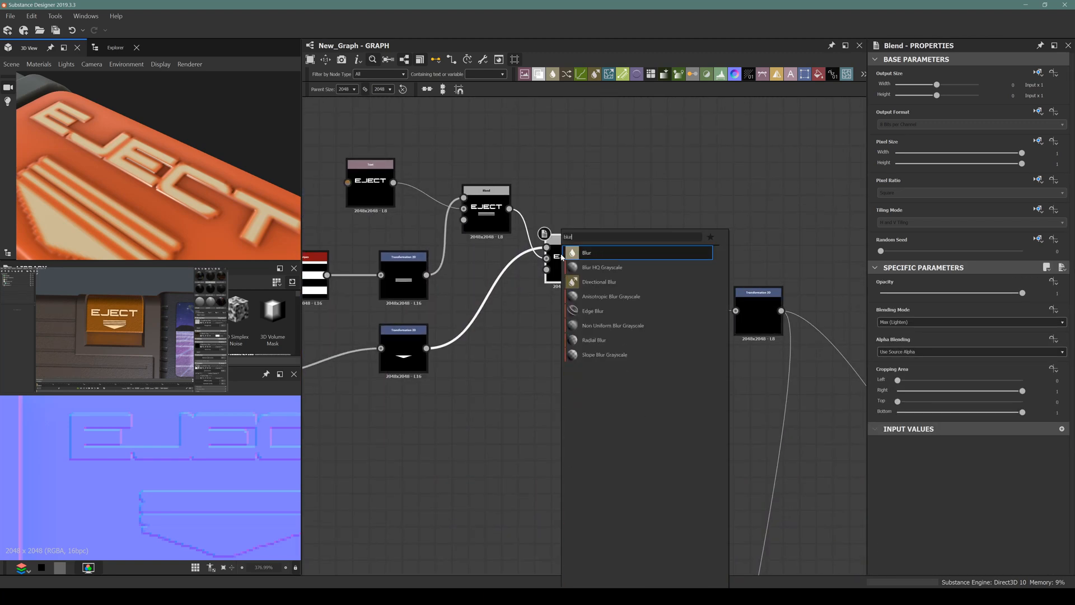
{"action": "left_click", "coordinate": [713, 274]}
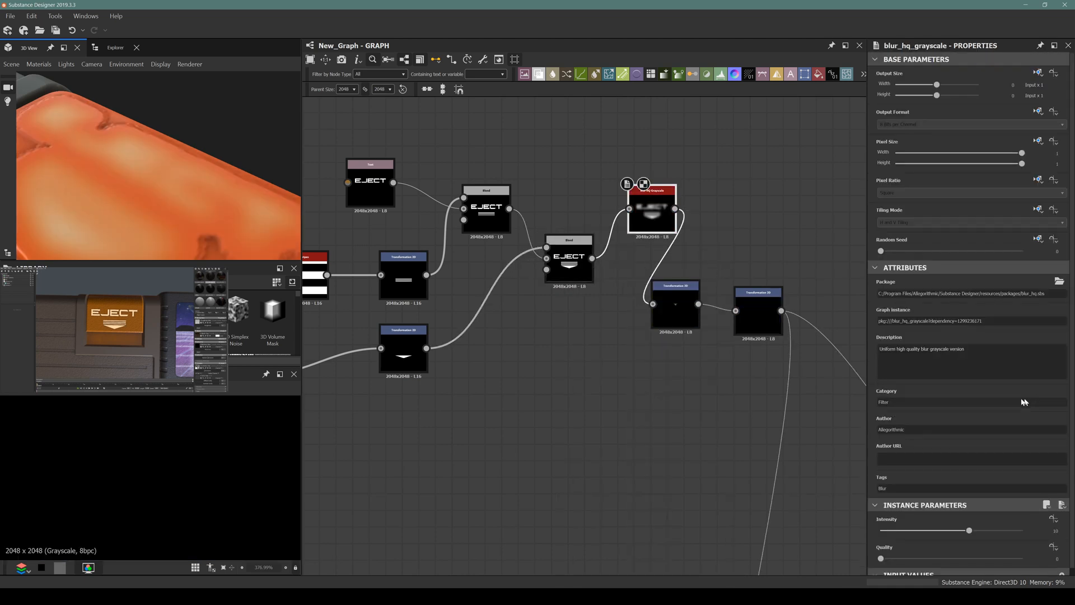
Step: Set the Blur HQ Grayscale node's Quality to 1 and Intensity to about 2, and display its blurred lettering in the 2D view
{"action": "left_click", "coordinate": [970, 558]}
{"action": "left_click_drag", "start_coordinate": [969, 531], "coordinate": [881, 530]}
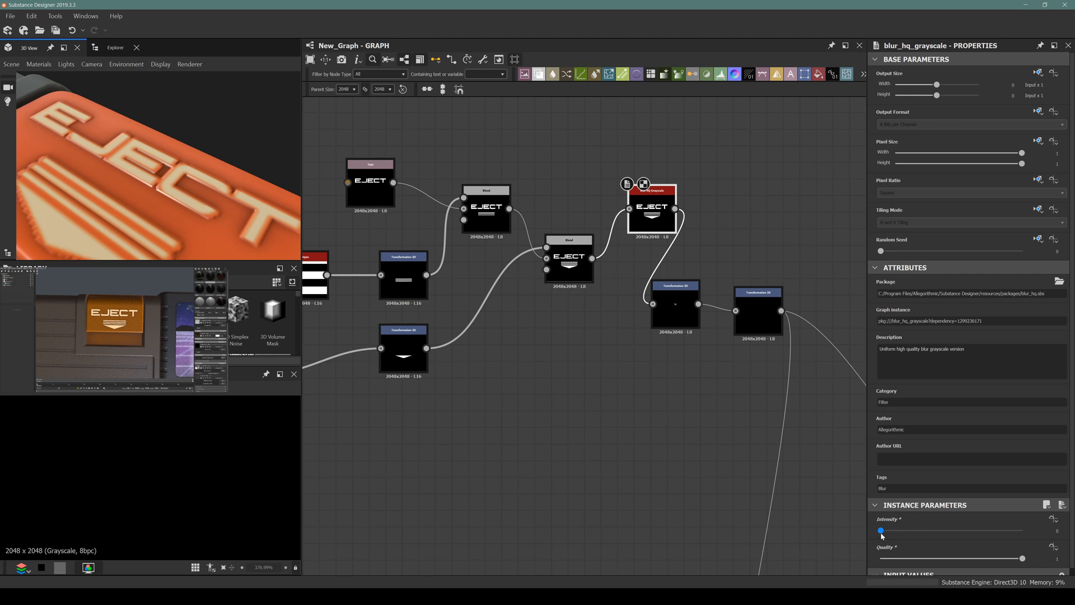
{"action": "left_click_drag", "start_coordinate": [888, 531], "coordinate": [899, 531]}
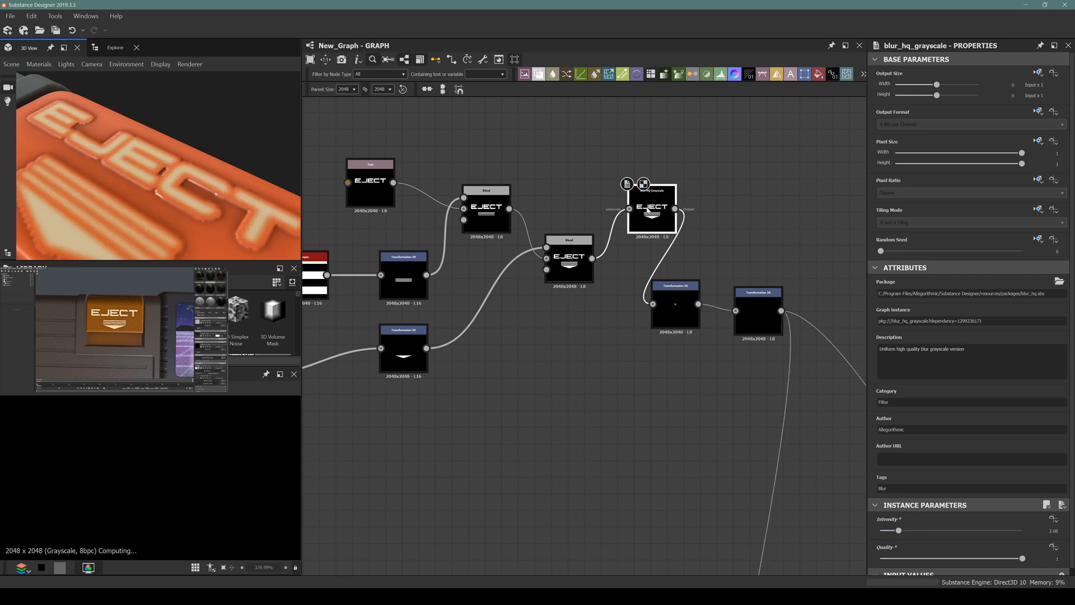
{"action": "left_click_drag", "start_coordinate": [649, 215], "coordinate": [649, 210]}
{"action": "double_click", "coordinate": [649, 210]}
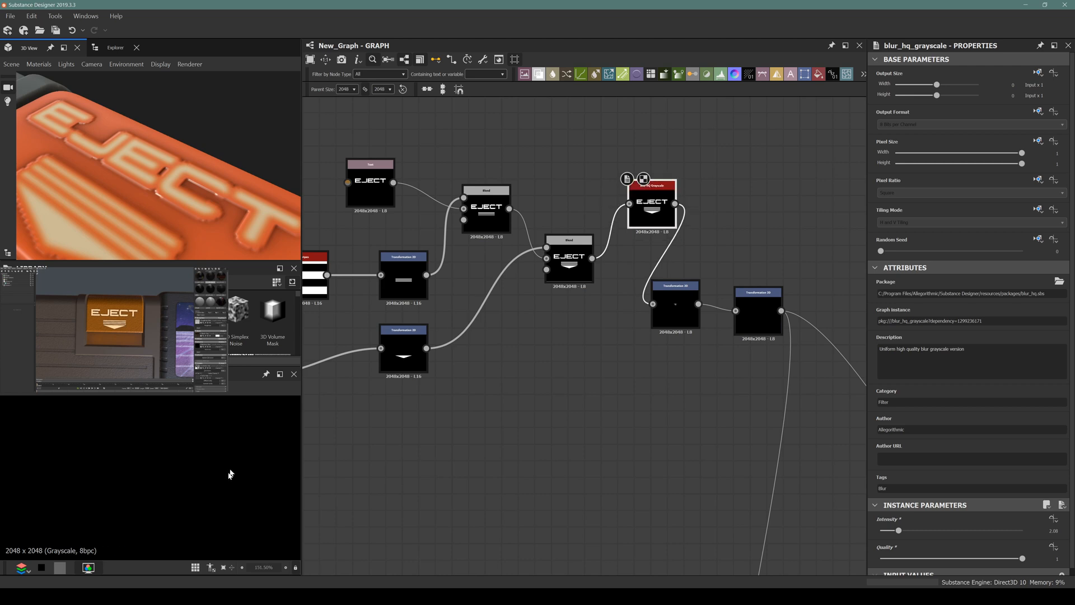
{"action": "scroll", "coordinate": [148, 502], "scroll_direction": "up", "scroll_amount": 5}
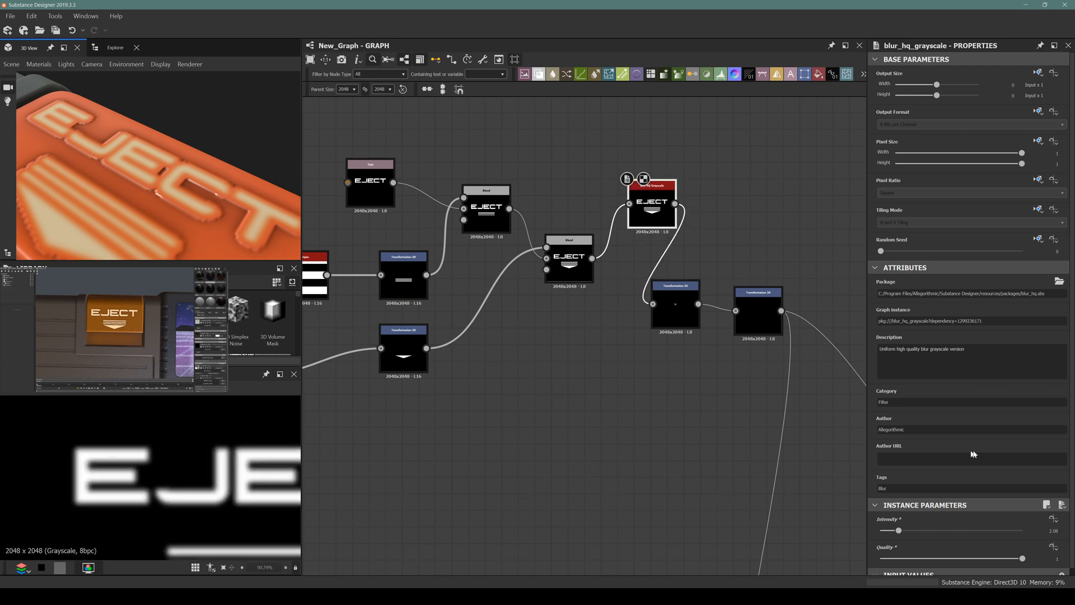
Step: Lower the Blur HQ Grayscale node's Intensity to about 1.35
{"action": "left_click", "coordinate": [894, 530]}
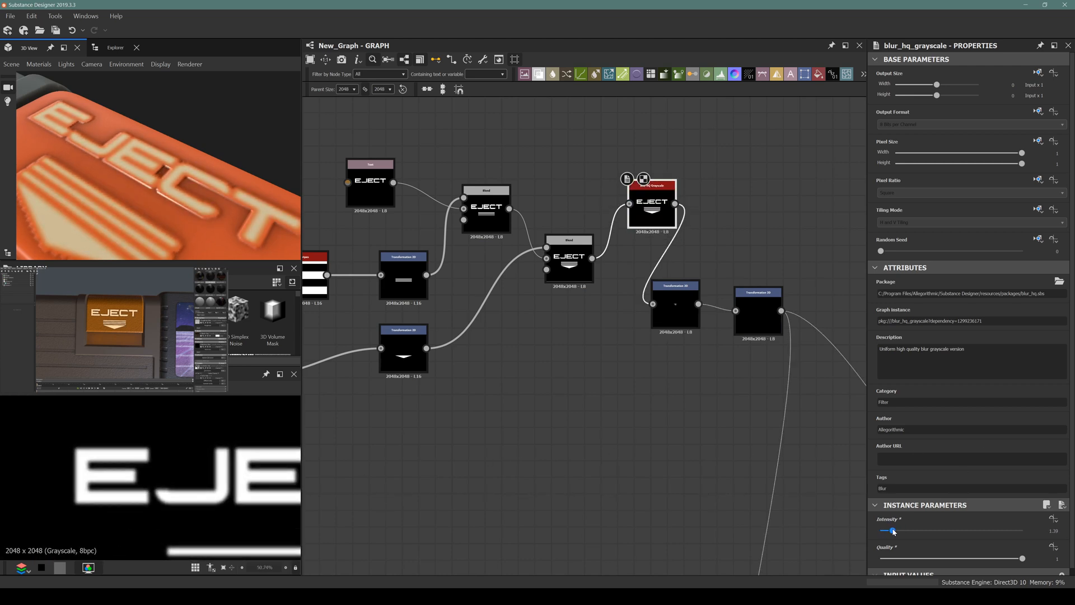
{"action": "left_click_drag", "start_coordinate": [896, 530], "coordinate": [892, 531]}
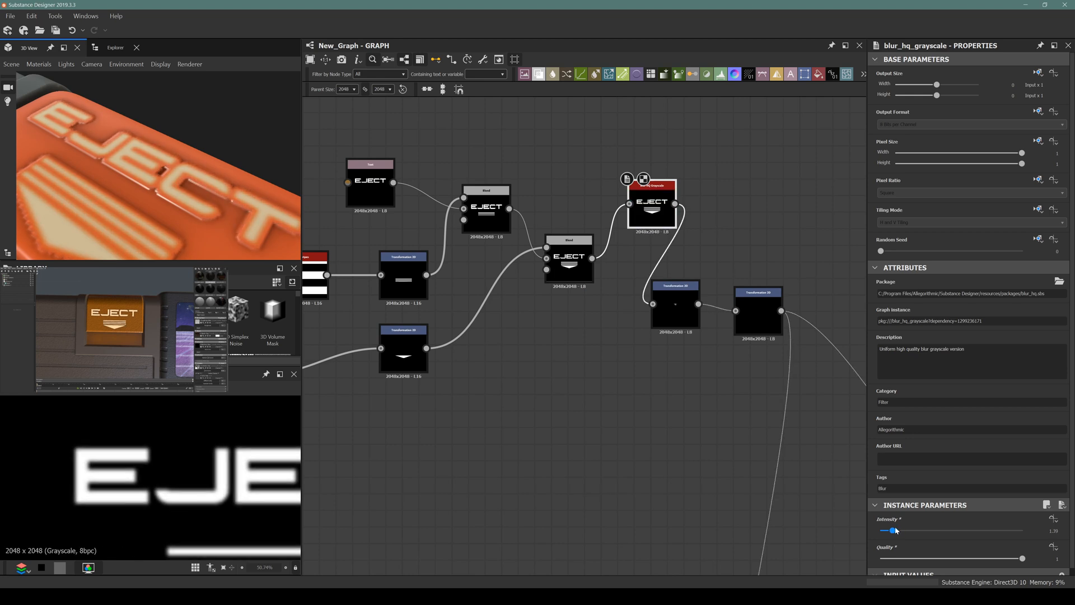
{"action": "scroll", "coordinate": [522, 270], "scroll_direction": "down", "scroll_amount": 5}
{"action": "scroll", "coordinate": [671, 360], "scroll_direction": "up", "scroll_amount": 2}
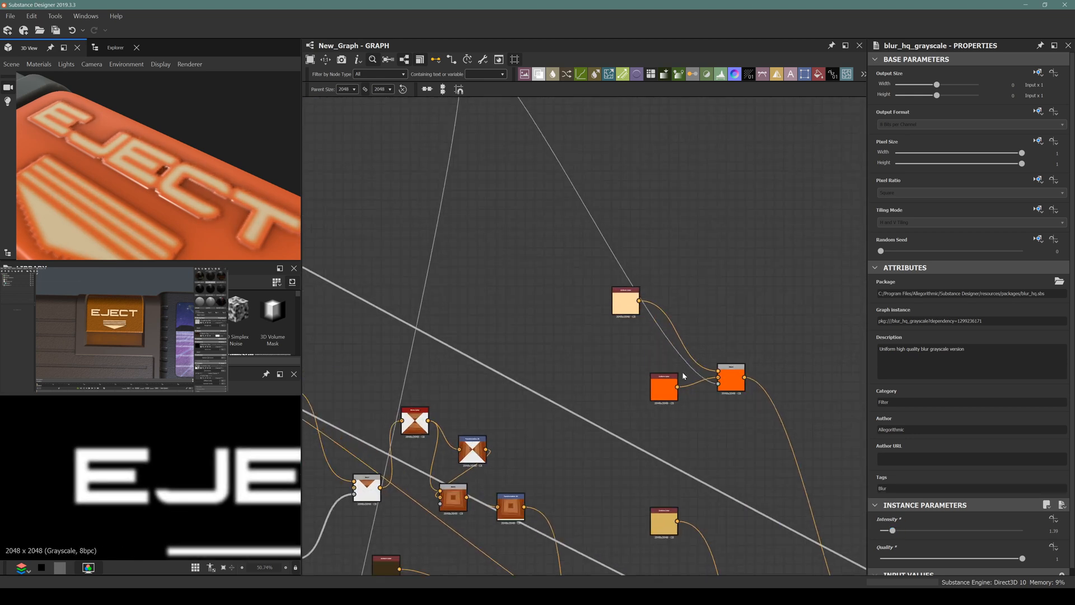
Step: Connect the EJECT graphic's final Blend directly to the first Transformation 2D and feed the Blur HQ Grayscale node from the second Transformation 2D
{"action": "scroll", "coordinate": [681, 371], "scroll_direction": "down", "scroll_amount": 4}
{"action": "middle_click_drag", "start_coordinate": [533, 235], "coordinate": [527, 290]}
{"action": "scroll", "coordinate": [531, 242], "scroll_direction": "up", "scroll_amount": 8}
{"action": "left_click_drag", "start_coordinate": [522, 279], "coordinate": [655, 322]}
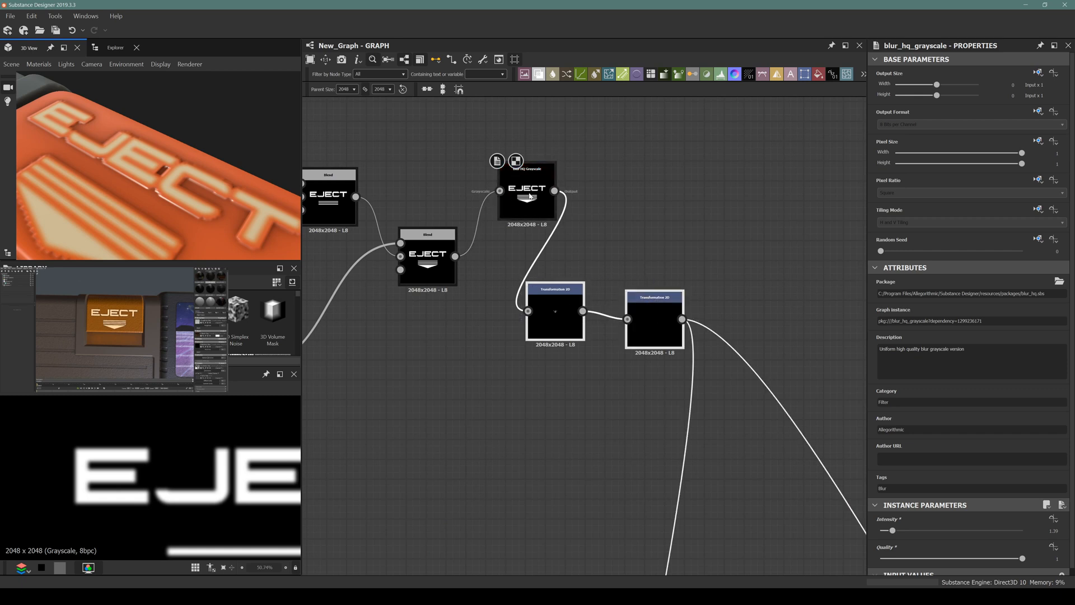
{"action": "left_click", "coordinate": [551, 214]}
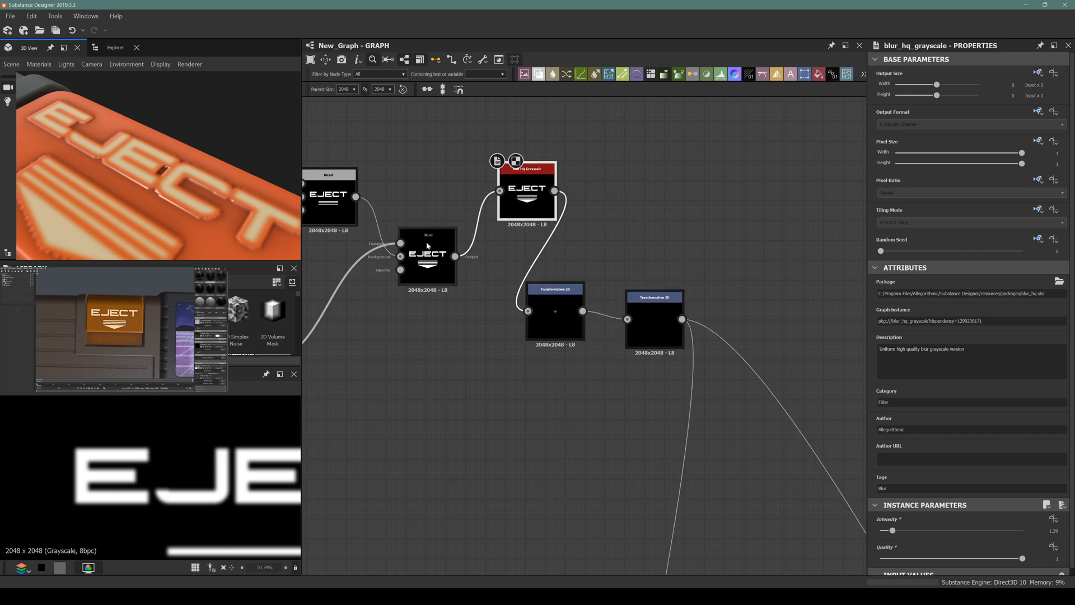
{"action": "left_click_drag", "start_coordinate": [457, 255], "coordinate": [528, 311]}
{"action": "left_click_drag", "start_coordinate": [526, 196], "coordinate": [615, 463]}
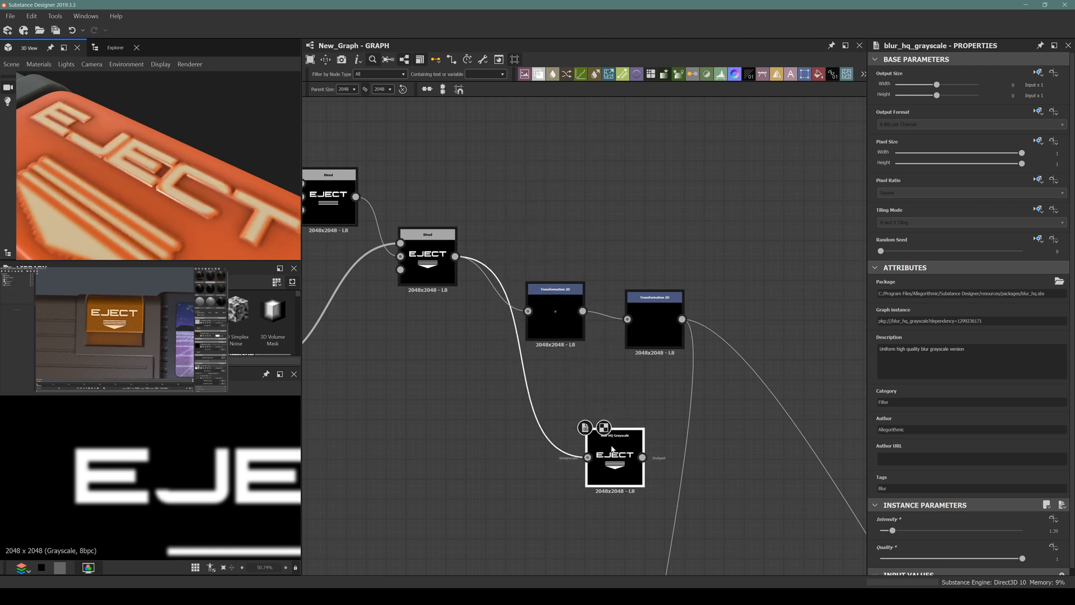
{"action": "left_click_drag", "start_coordinate": [682, 320], "coordinate": [588, 457]}
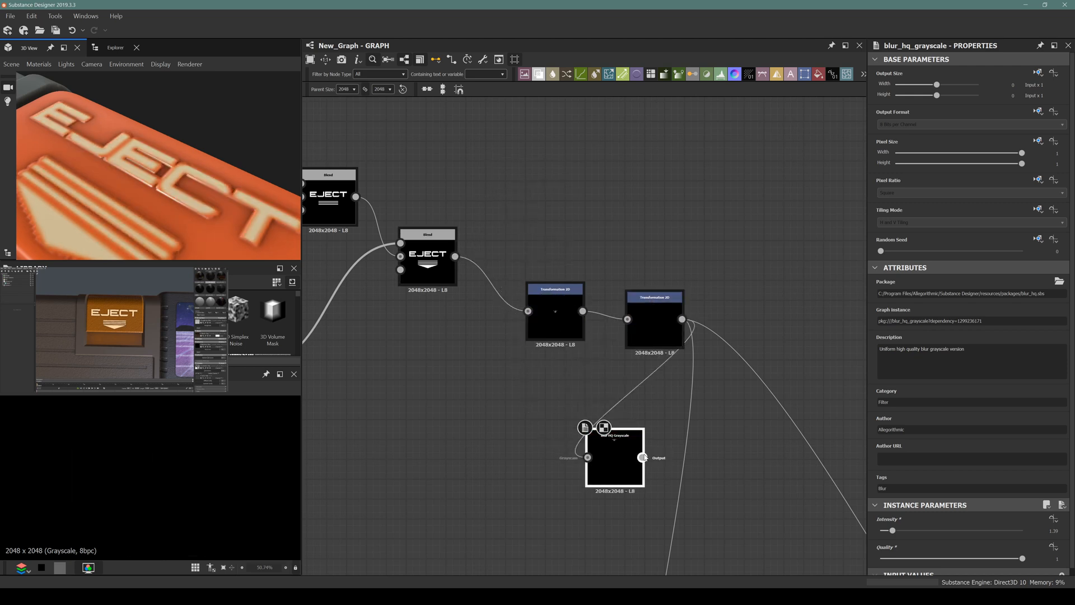
Step: Route the Blur HQ Grayscale output into the height Blend in place of the direct Transformation 2D link
{"action": "scroll", "coordinate": [627, 448], "scroll_direction": "down", "scroll_amount": 6}
{"action": "scroll", "coordinate": [616, 555], "scroll_direction": "up", "scroll_amount": 3}
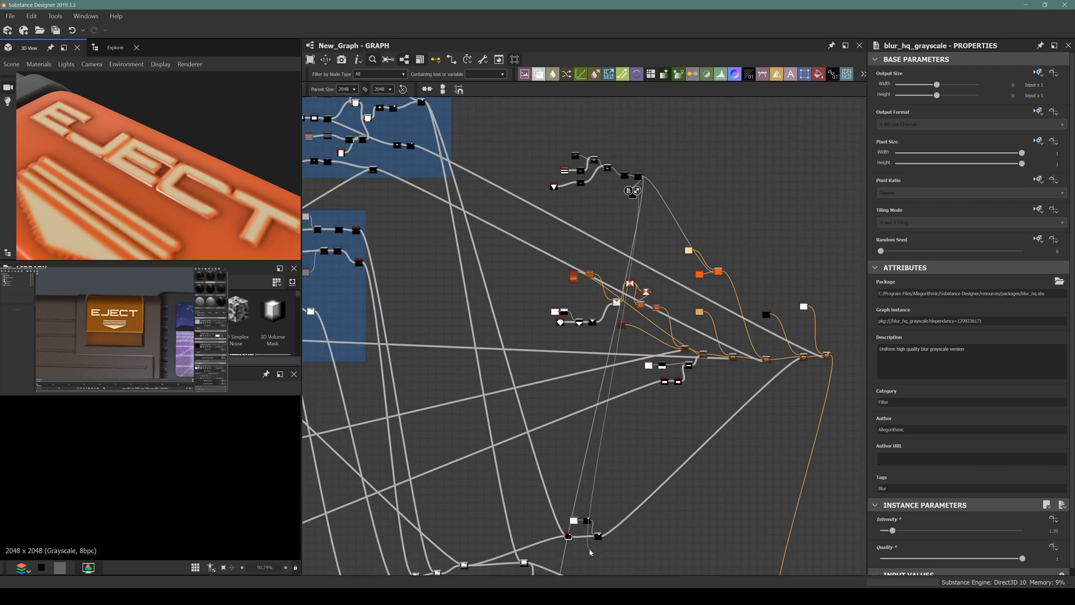
{"action": "scroll", "coordinate": [582, 448], "scroll_direction": "up", "scroll_amount": 4}
{"action": "scroll", "coordinate": [580, 439], "scroll_direction": "down", "scroll_amount": 6}
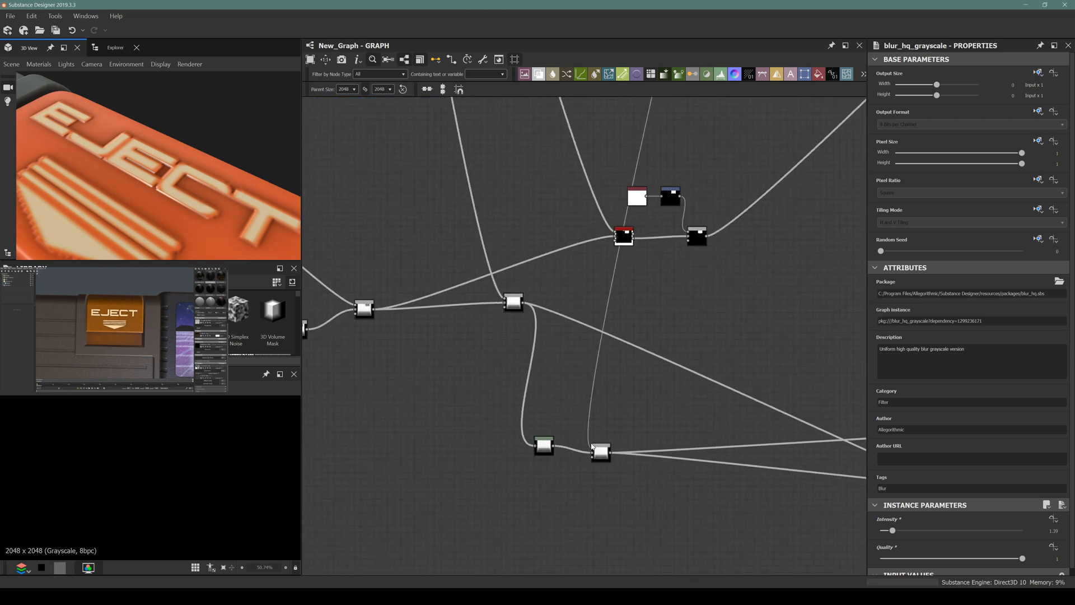
Step: Set the Blur HQ Grayscale node's Intensity to 0.1 and check the lettering and arrow relief on the model
{"action": "scroll", "coordinate": [570, 344], "scroll_direction": "up", "scroll_amount": 8}
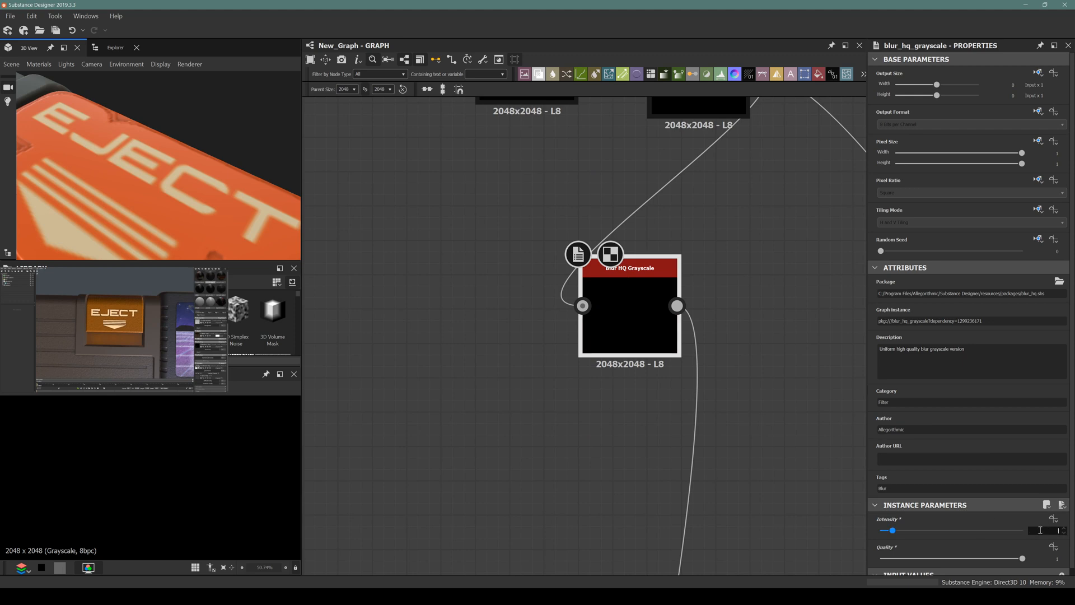
{"action": "type", "text": "0.1"}
{"action": "key", "text": "Return"}
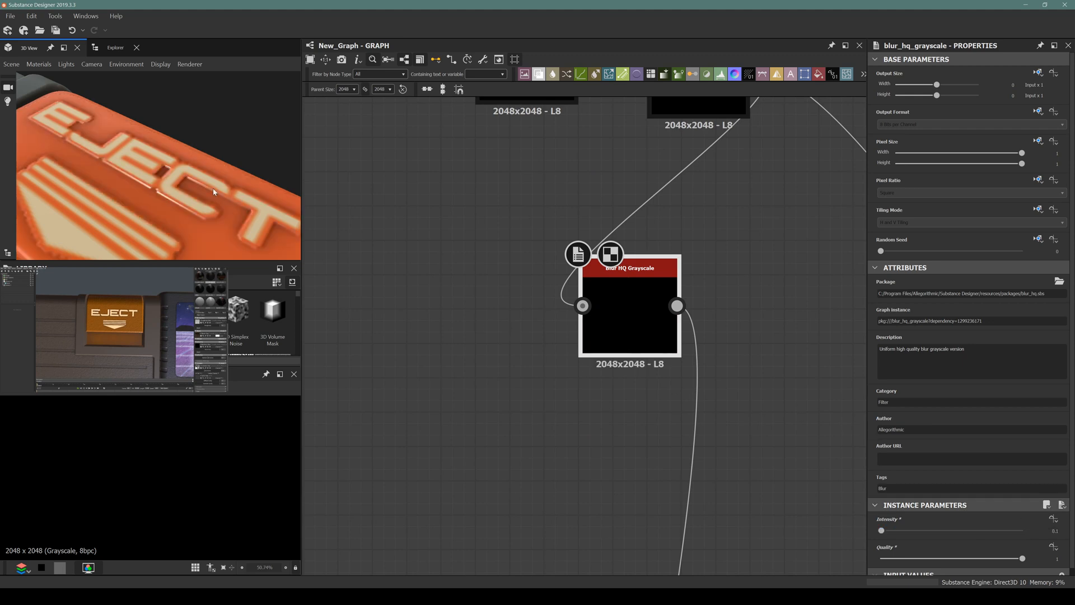
{"action": "scroll", "coordinate": [213, 192], "scroll_direction": "down", "scroll_amount": 4}
{"action": "left_click_drag", "start_coordinate": [213, 192], "coordinate": [180, 204]}
{"action": "scroll", "coordinate": [103, 164], "scroll_direction": "up", "scroll_amount": 4}
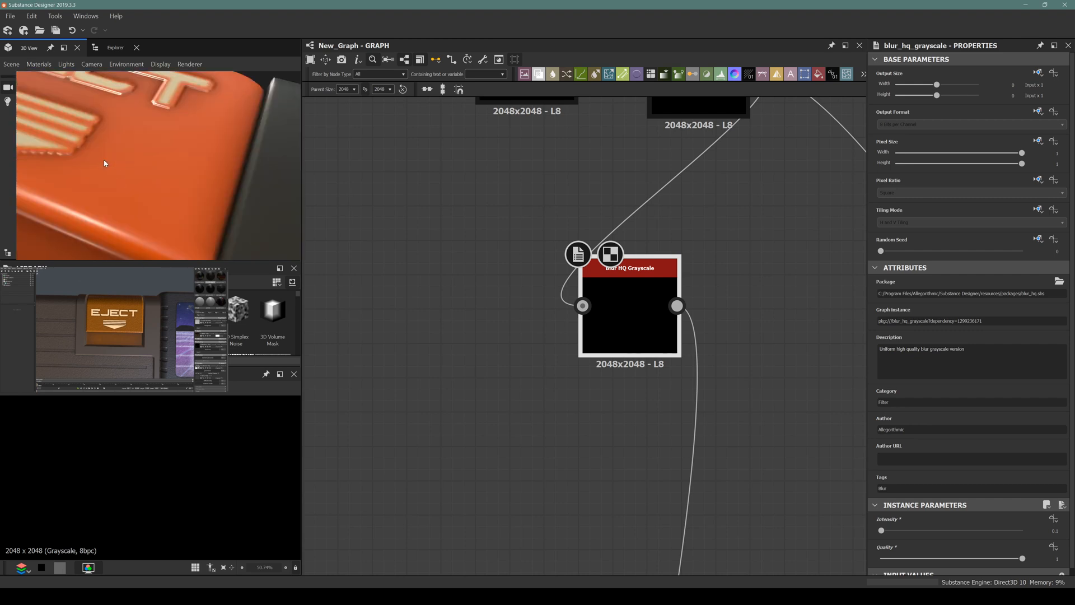
{"action": "scroll", "coordinate": [104, 163], "scroll_direction": "down", "scroll_amount": 3}
{"action": "middle_click_drag", "start_coordinate": [103, 164], "coordinate": [117, 203]}
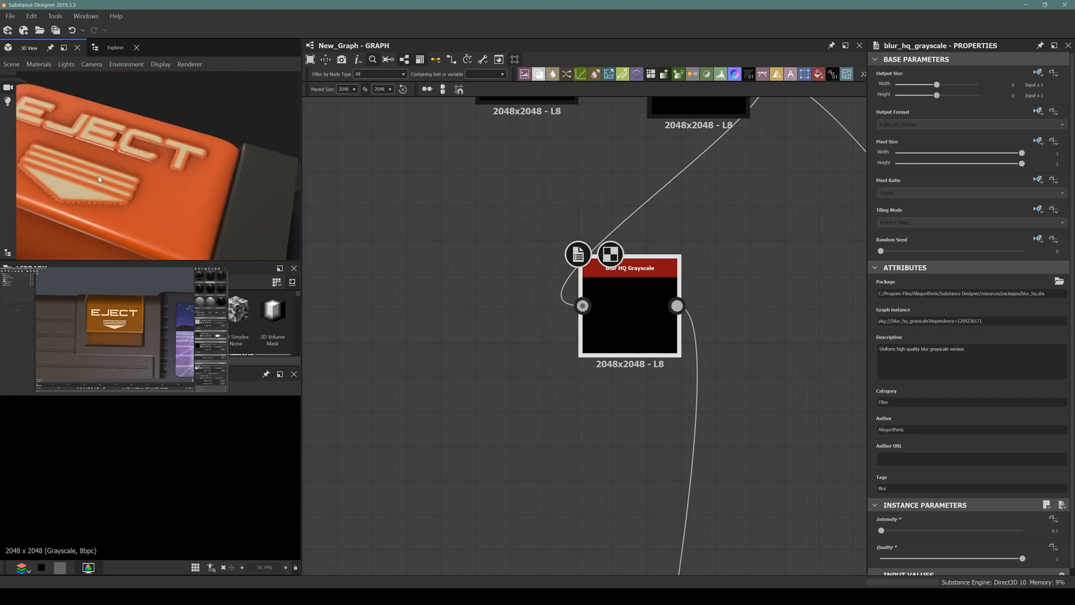
Step: Display the Blur HQ Grayscale output in the 2D view and compare its lettering and arrow with the model's eject button
{"action": "double_click", "coordinate": [629, 313]}
{"action": "scroll", "coordinate": [175, 442], "scroll_direction": "up", "scroll_amount": 6}
{"action": "middle_click_drag", "start_coordinate": [108, 458], "coordinate": [126, 481]}
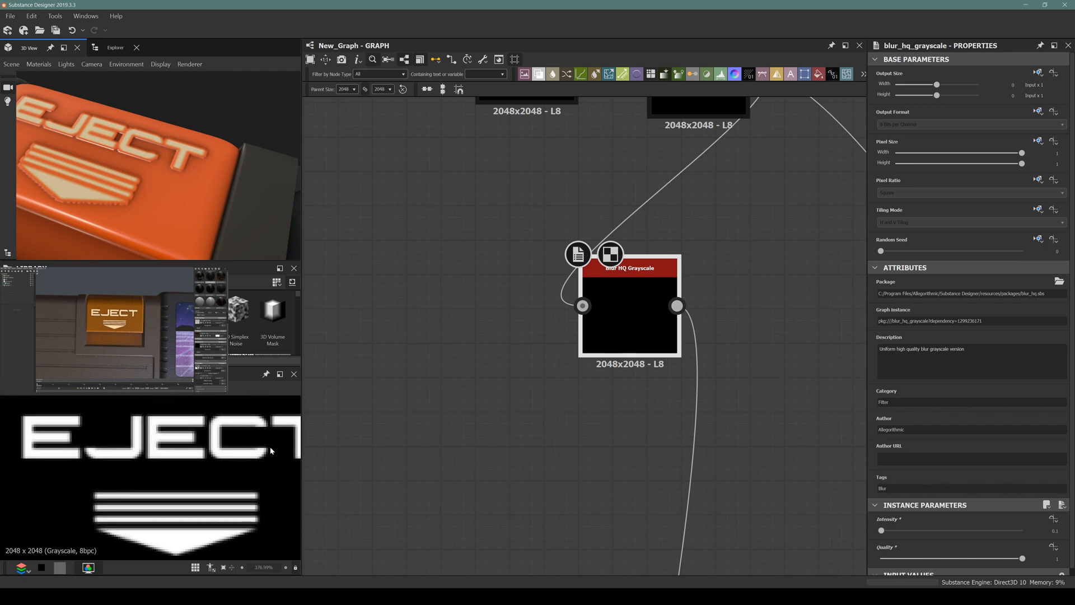
{"action": "left_click", "coordinate": [464, 291]}
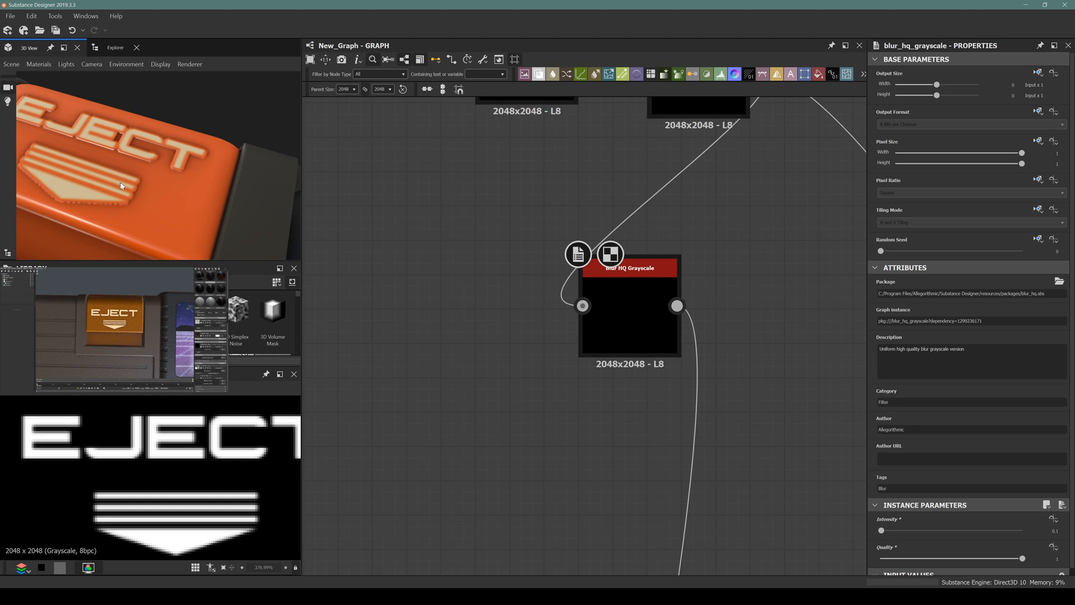
{"action": "scroll", "coordinate": [121, 186], "scroll_direction": "down", "scroll_amount": 5}
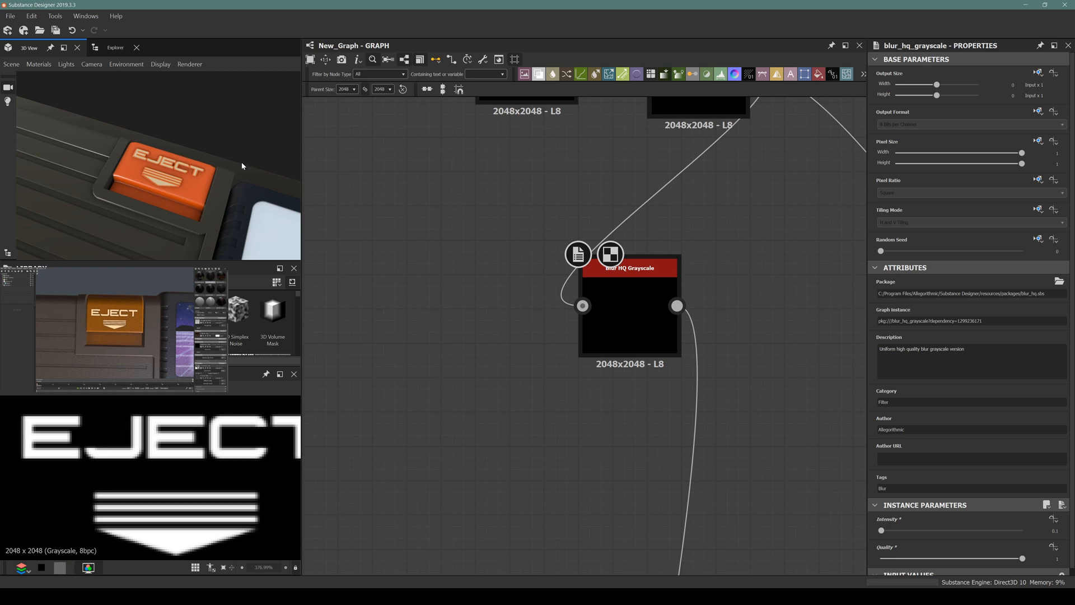
Step: Examine the Text, Stripes, Transformation 2D and Blend nodes that build the EJECT graphic, including their bit depths
{"action": "middle_click_drag", "start_coordinate": [485, 232], "coordinate": [618, 376]}
{"action": "scroll", "coordinate": [483, 293], "scroll_direction": "down", "scroll_amount": 3}
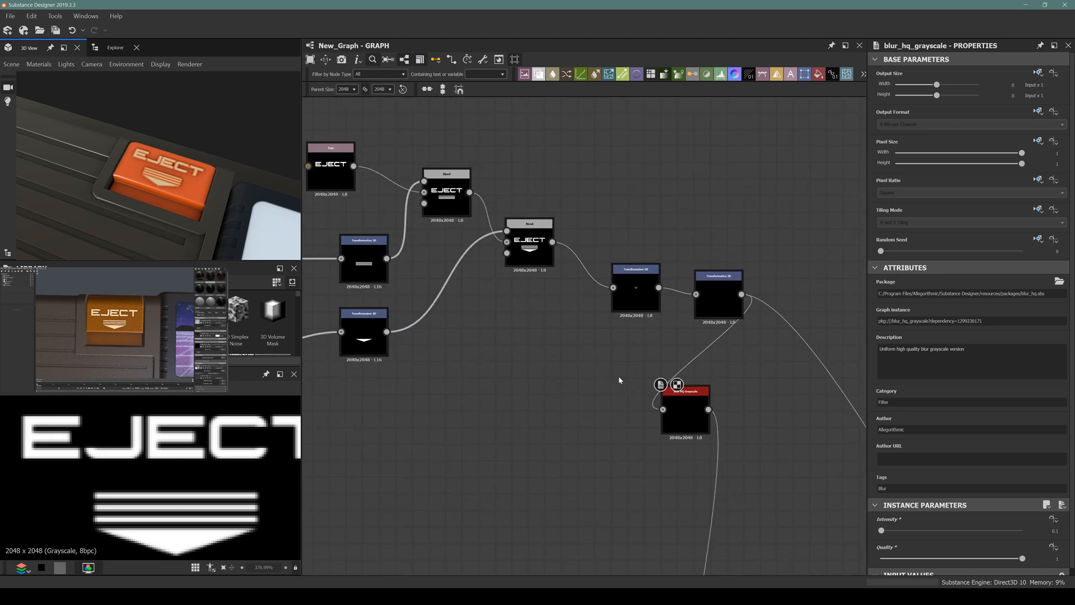
{"action": "middle_click_drag", "start_coordinate": [518, 354], "coordinate": [574, 371]}
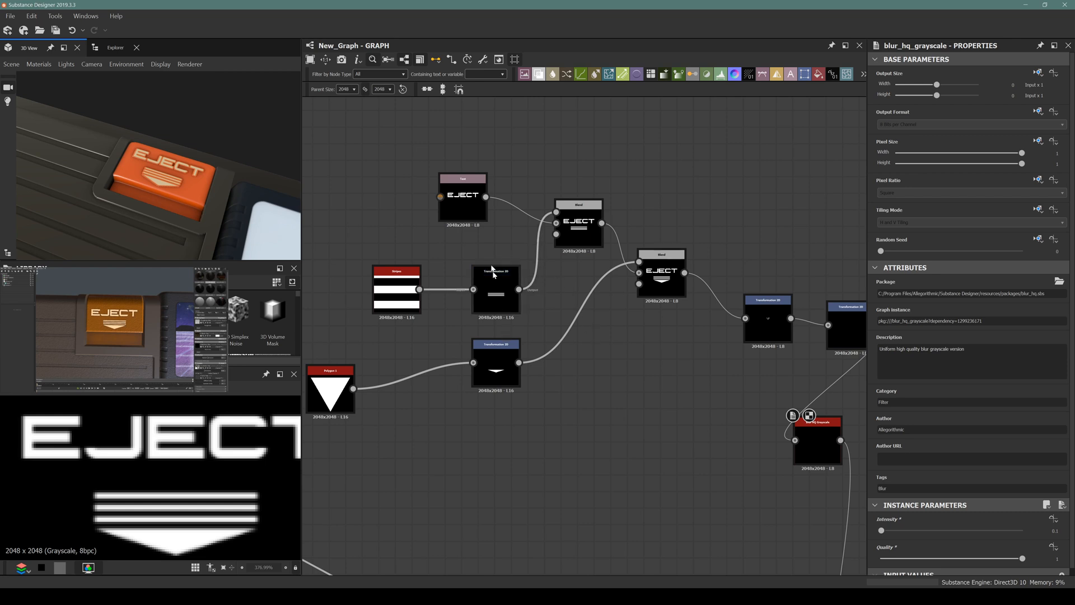
{"action": "scroll", "coordinate": [492, 292], "scroll_direction": "up", "scroll_amount": 3}
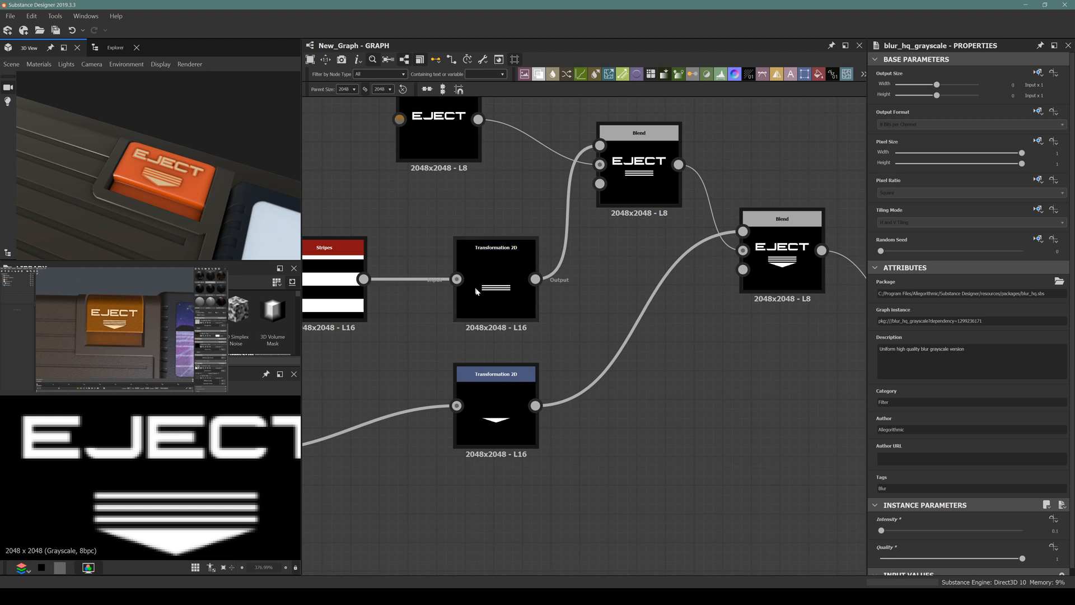
{"action": "middle_click_drag", "start_coordinate": [633, 167], "coordinate": [638, 224]}
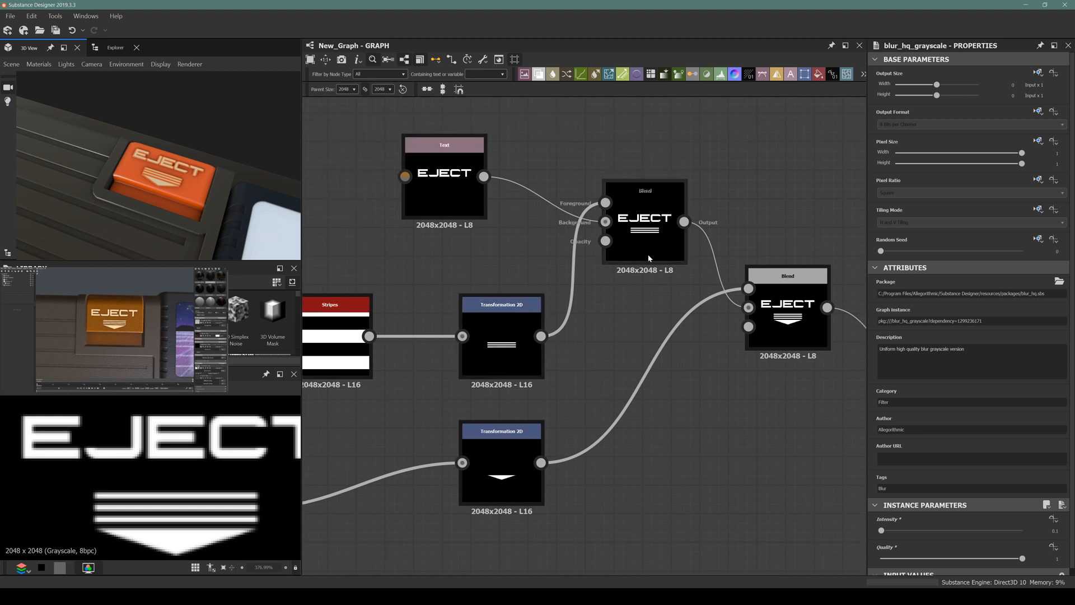
{"action": "scroll", "coordinate": [670, 272], "scroll_direction": "up", "scroll_amount": 3}
{"action": "scroll", "coordinate": [671, 272], "scroll_direction": "down", "scroll_amount": 3}
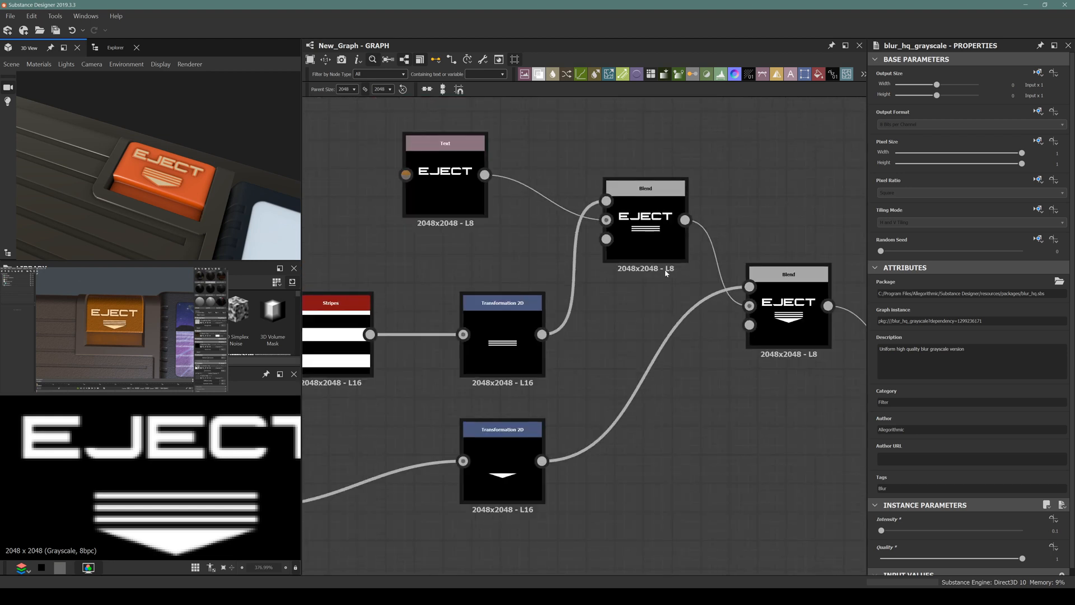
{"action": "middle_click_drag", "start_coordinate": [492, 384], "coordinate": [472, 342]}
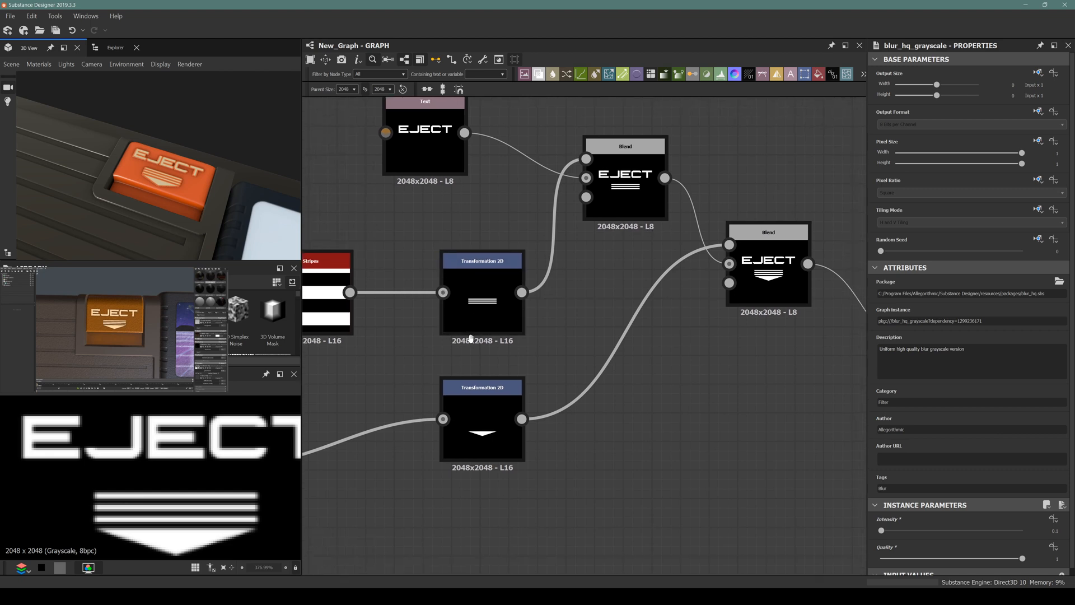
Step: Check the Output Format inheritance options of the text-and-stripes Blend and examine the arrow's edges up close on the model
{"action": "left_click", "coordinate": [623, 210]}
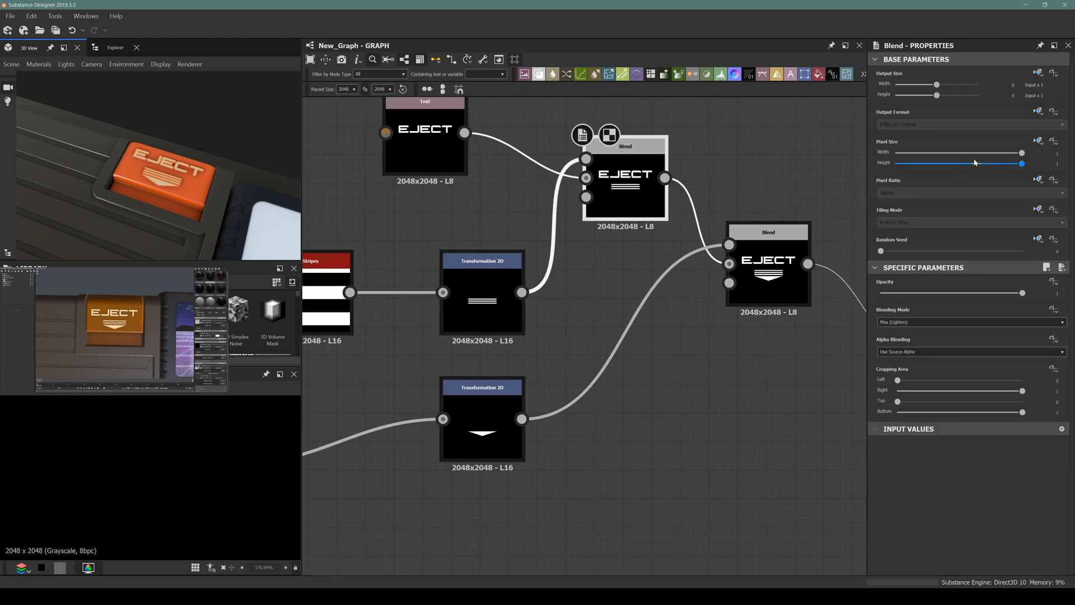
{"action": "left_click", "coordinate": [1037, 111]}
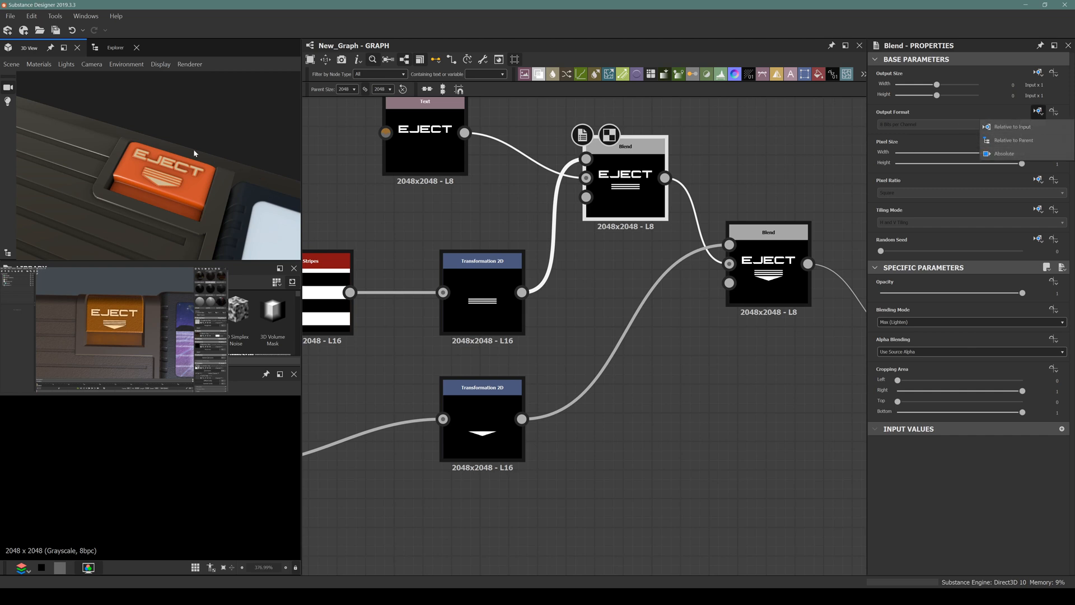
{"action": "middle_click_drag", "start_coordinate": [193, 153], "coordinate": [180, 187]}
{"action": "right_click_drag", "start_coordinate": [180, 187], "coordinate": [166, 221]}
{"action": "middle_click_drag", "start_coordinate": [166, 220], "coordinate": [194, 192]}
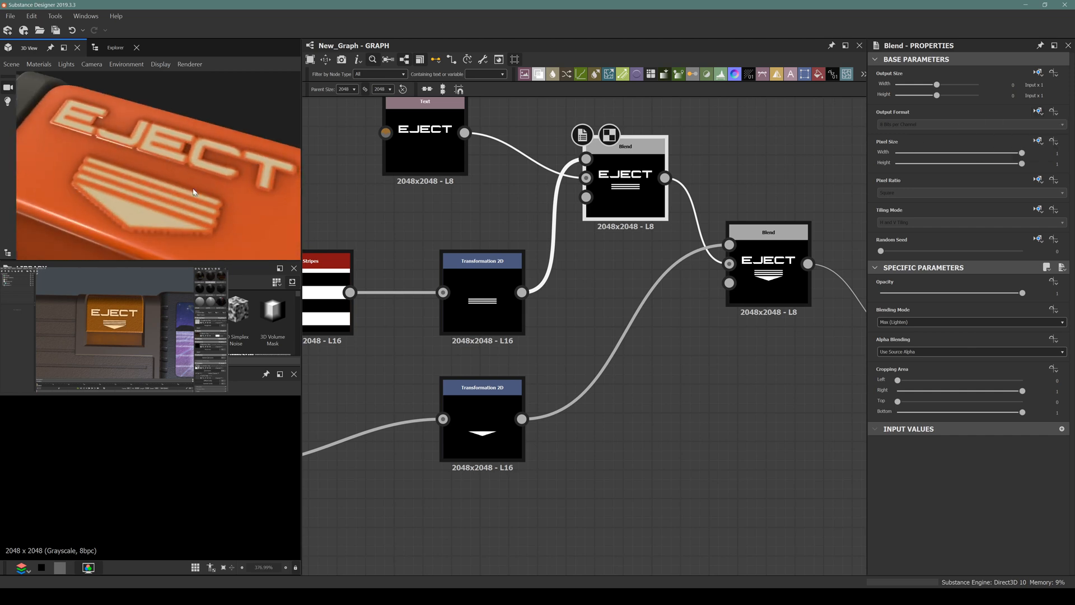
{"action": "right_click_drag", "start_coordinate": [193, 192], "coordinate": [174, 168]}
{"action": "left_click_drag", "start_coordinate": [51, 228], "coordinate": [144, 180]}
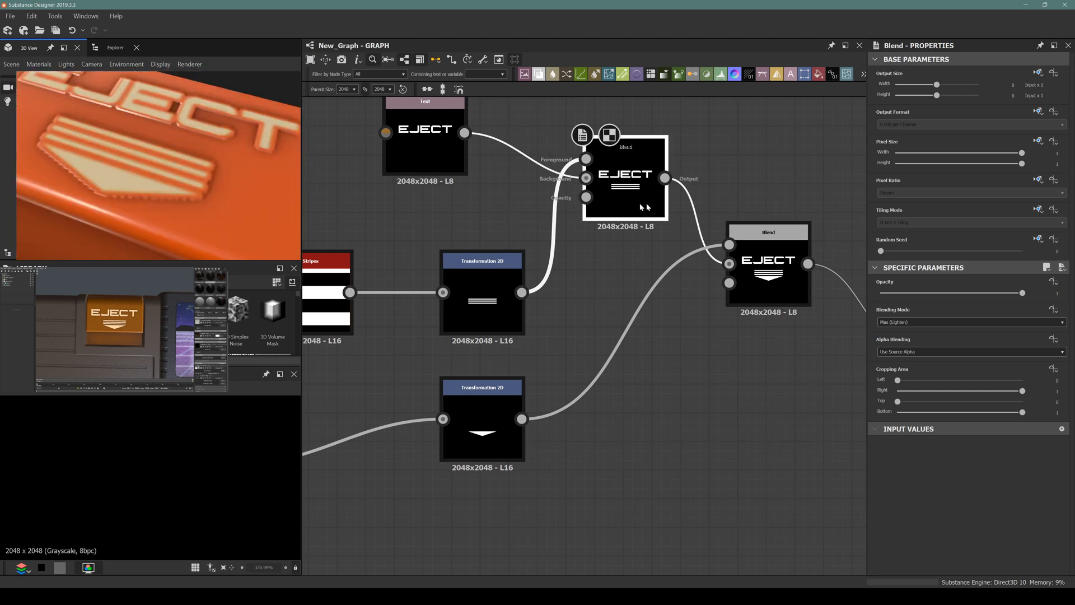
Step: Set the EJECT Text node's Output Format to Absolute with 16 Bits per Channel
{"action": "left_click_drag", "start_coordinate": [425, 151], "coordinate": [424, 159]}
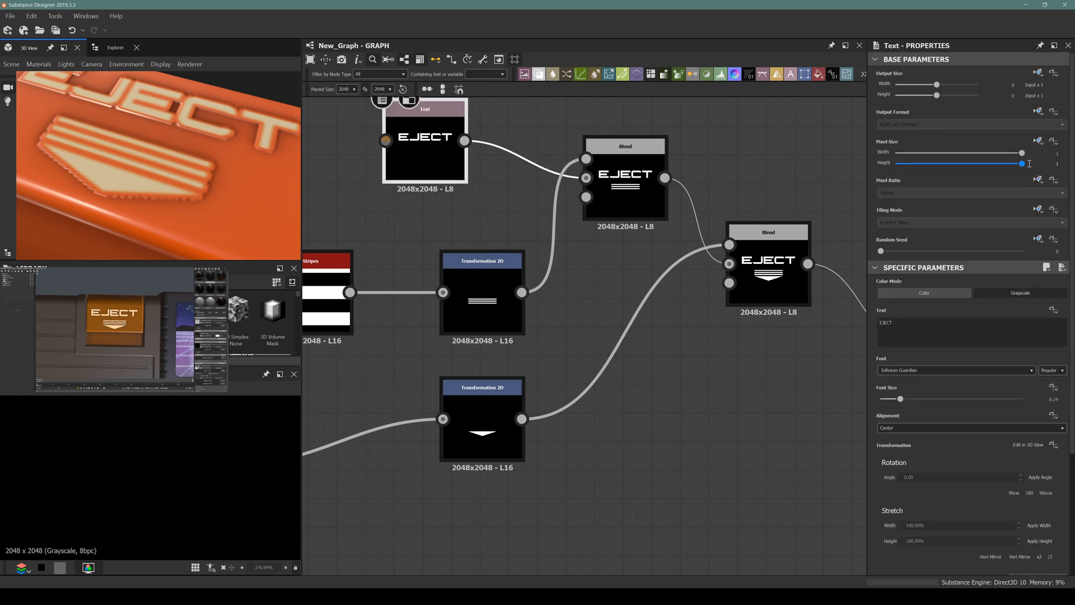
{"action": "left_click", "coordinate": [1037, 111]}
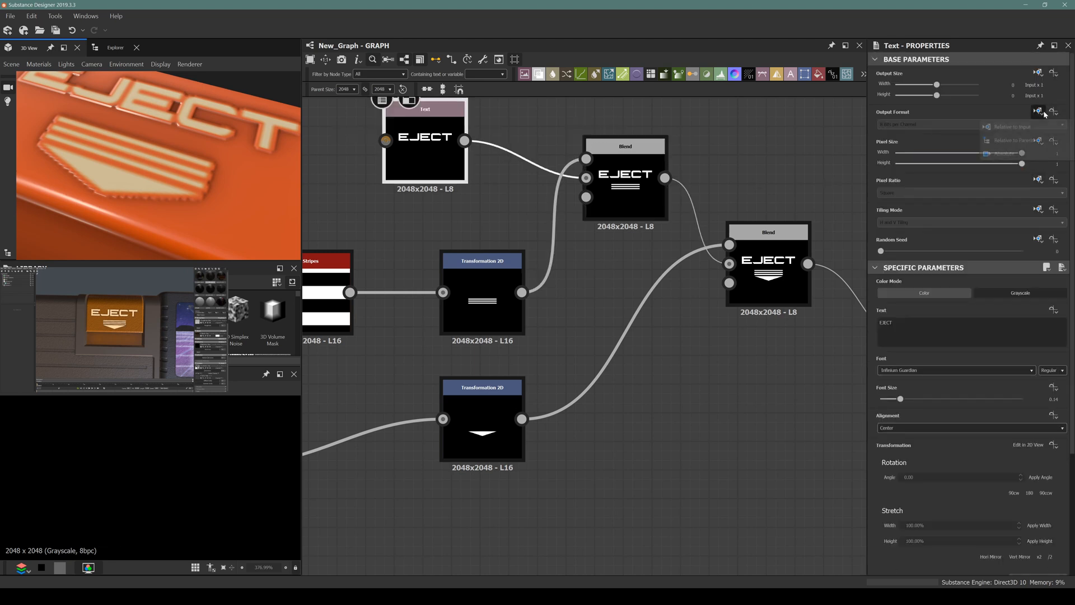
{"action": "left_click", "coordinate": [1004, 154]}
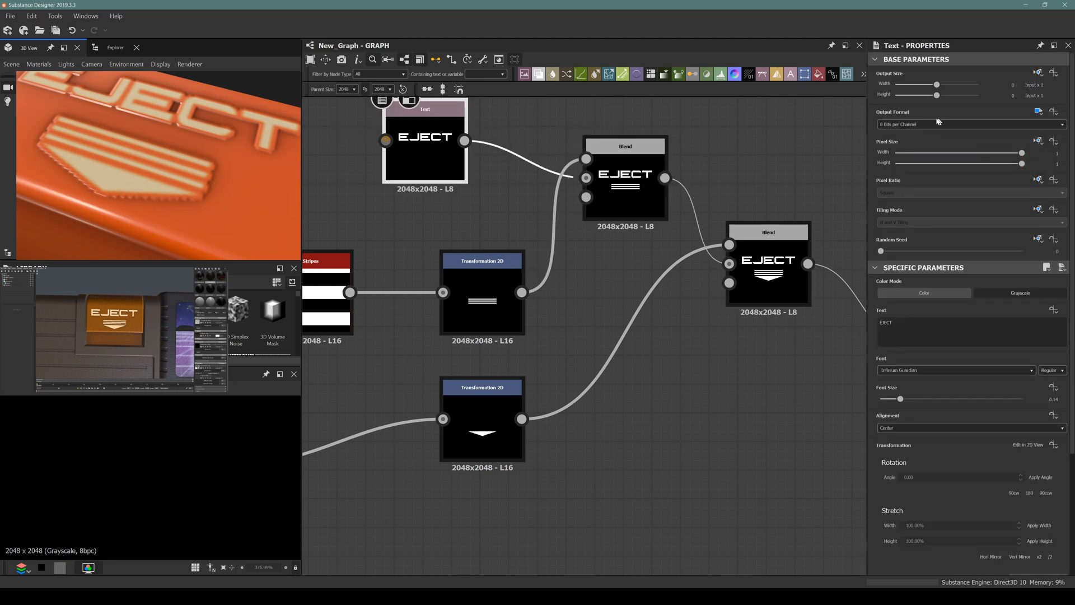
{"action": "left_click", "coordinate": [952, 124]}
{"action": "left_click", "coordinate": [951, 134]}
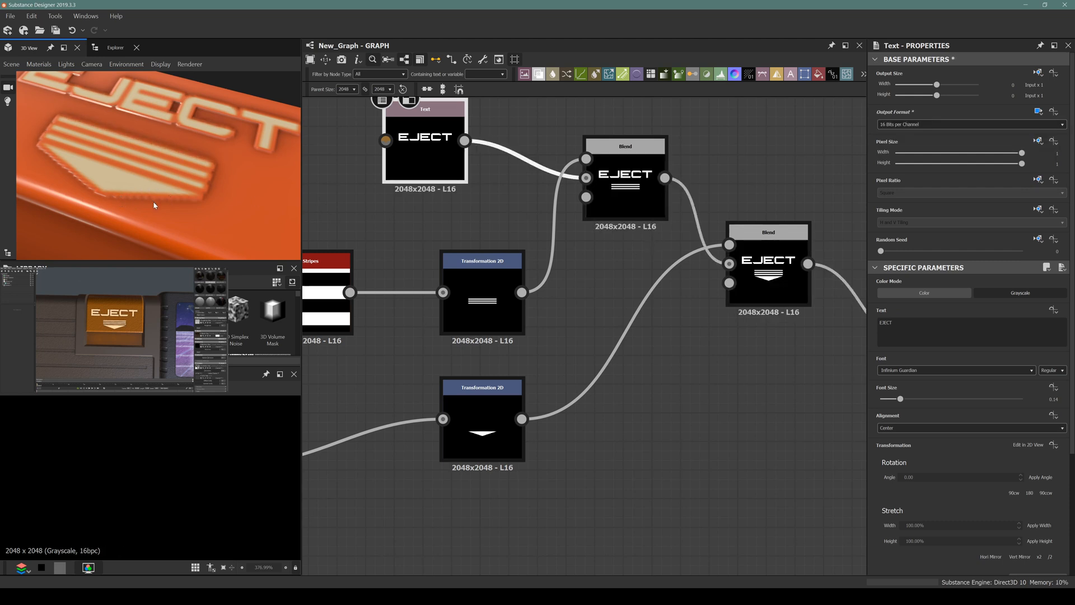
Step: Undo and redo the Text node's 16-bit format change to compare the arrow's relief on the model, leaving it applied
{"action": "key", "text": "ctrl+z"}
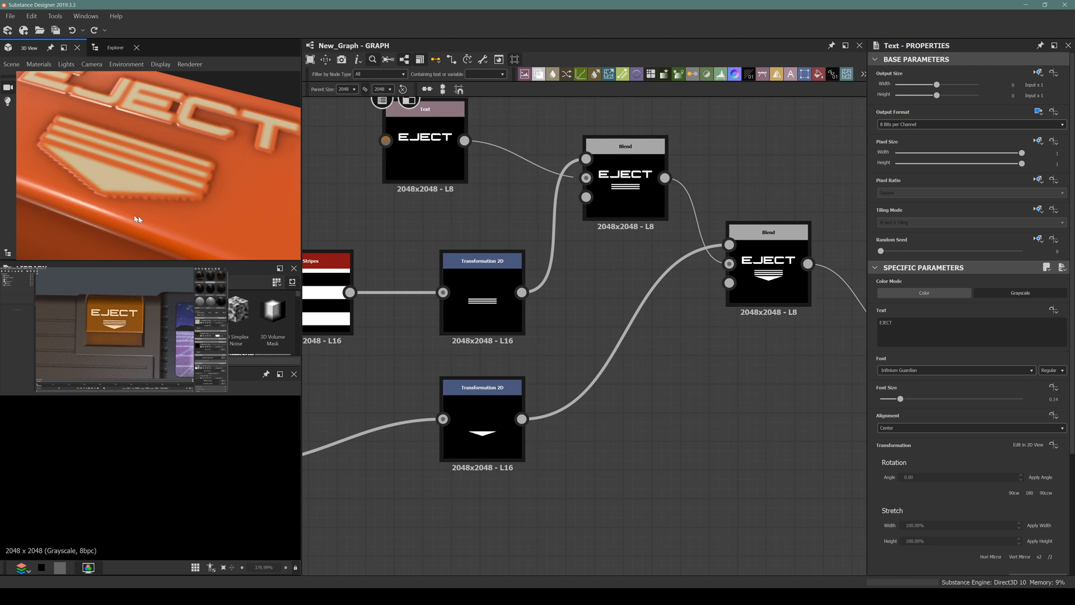
{"action": "key", "text": "ctrl+y"}
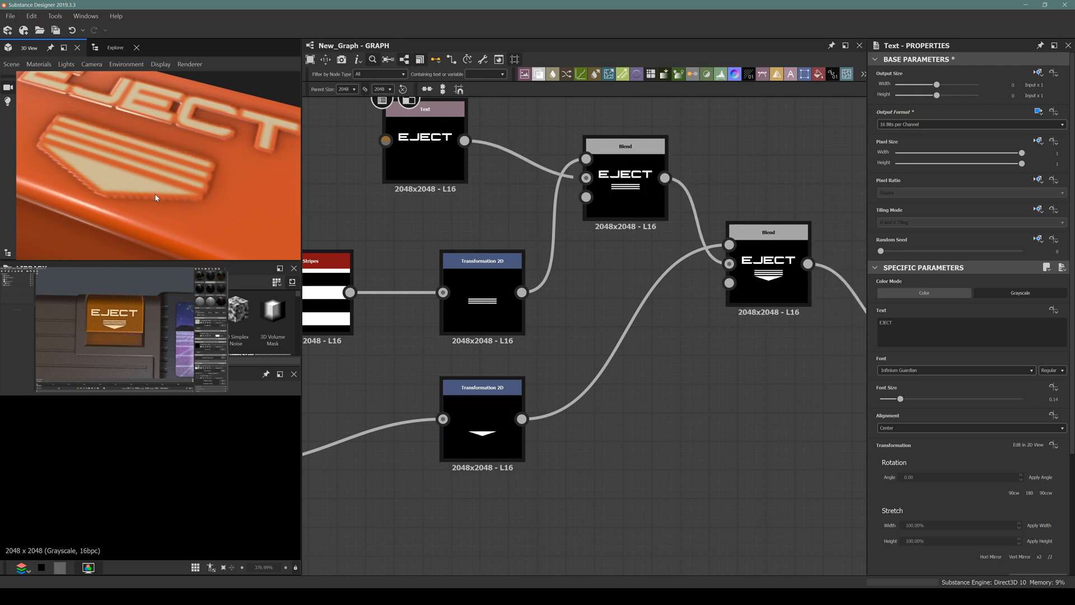
{"action": "key", "text": "ctrl+z"}
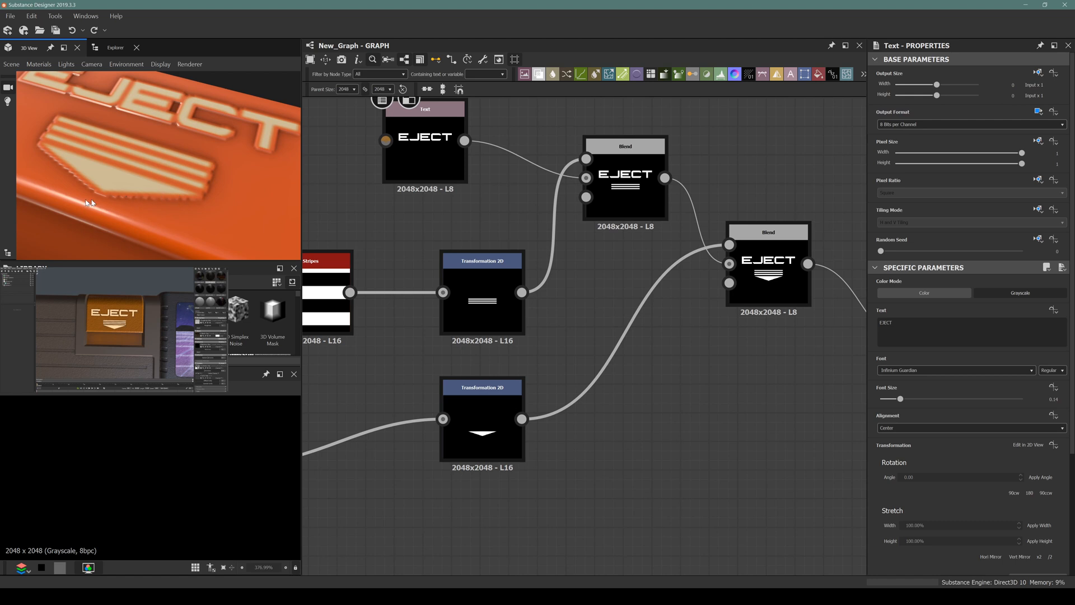
{"action": "key", "text": "ctrl+y"}
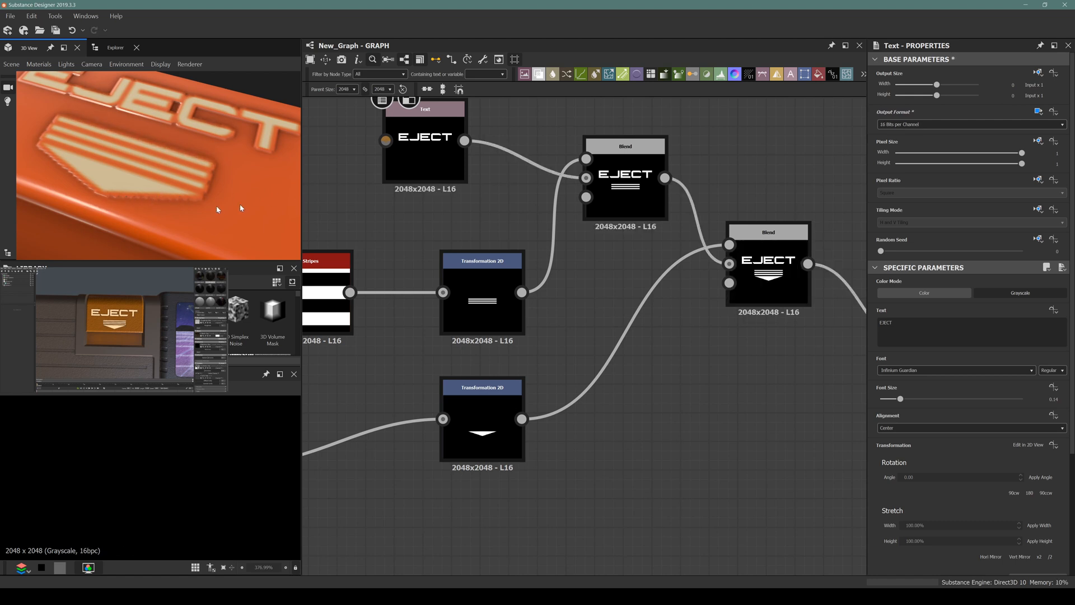
{"action": "scroll", "coordinate": [569, 215], "scroll_direction": "down", "scroll_amount": 5}
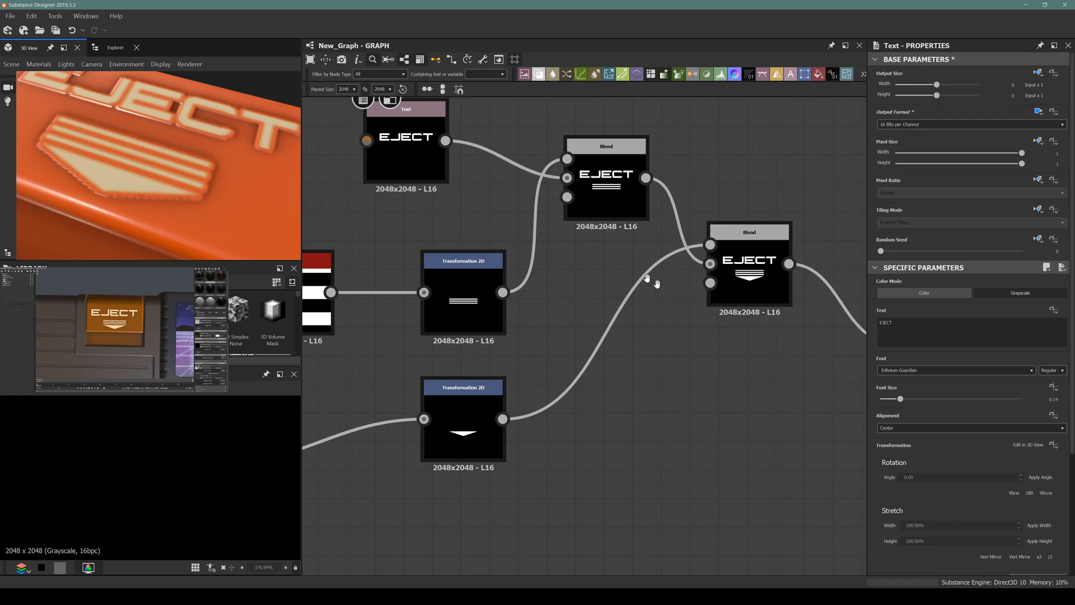
Step: Examine how the EJECT graphic feeds the height Blend and outputs, and inspect the orange button on the model
{"action": "scroll", "coordinate": [615, 347], "scroll_direction": "down", "scroll_amount": 5}
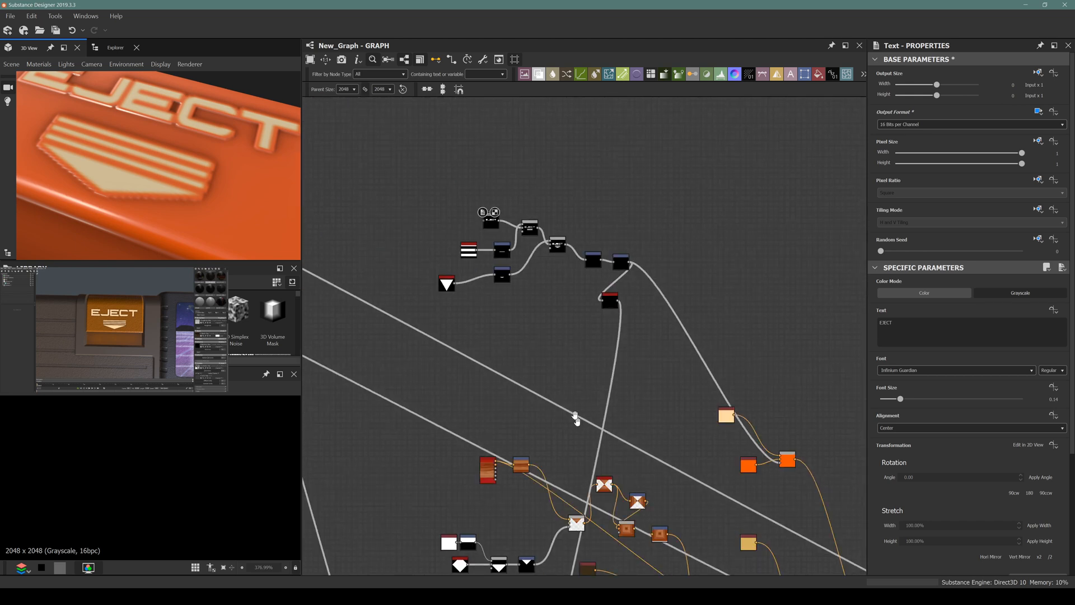
{"action": "middle_click_drag", "start_coordinate": [577, 420], "coordinate": [584, 204]}
{"action": "middle_click_drag", "start_coordinate": [607, 456], "coordinate": [650, 198]}
{"action": "middle_click_drag", "start_coordinate": [562, 457], "coordinate": [562, 218]}
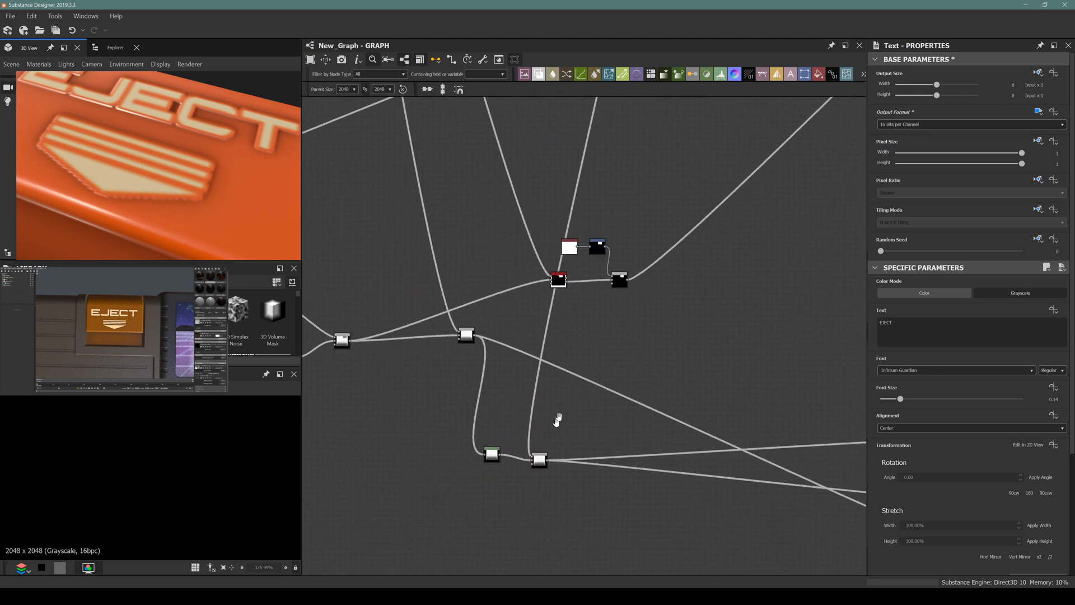
{"action": "scroll", "coordinate": [555, 426], "scroll_direction": "up", "scroll_amount": 6}
{"action": "scroll", "coordinate": [616, 420], "scroll_direction": "down", "scroll_amount": 2}
{"action": "middle_click_drag", "start_coordinate": [662, 421], "coordinate": [543, 385]}
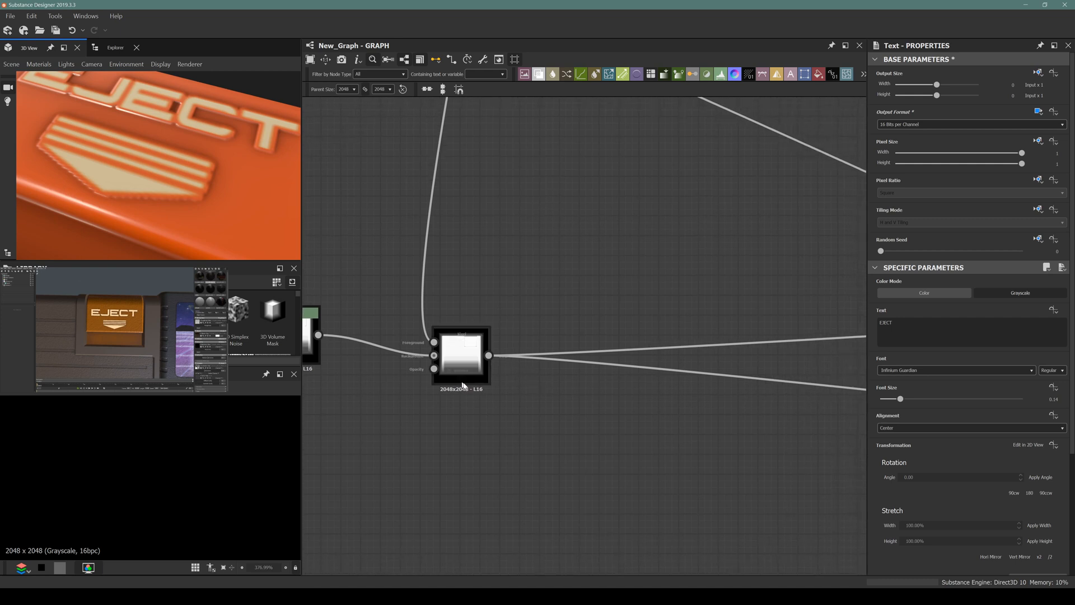
{"action": "scroll", "coordinate": [501, 406], "scroll_direction": "down", "scroll_amount": 2}
{"action": "middle_click_drag", "start_coordinate": [642, 408], "coordinate": [439, 439]}
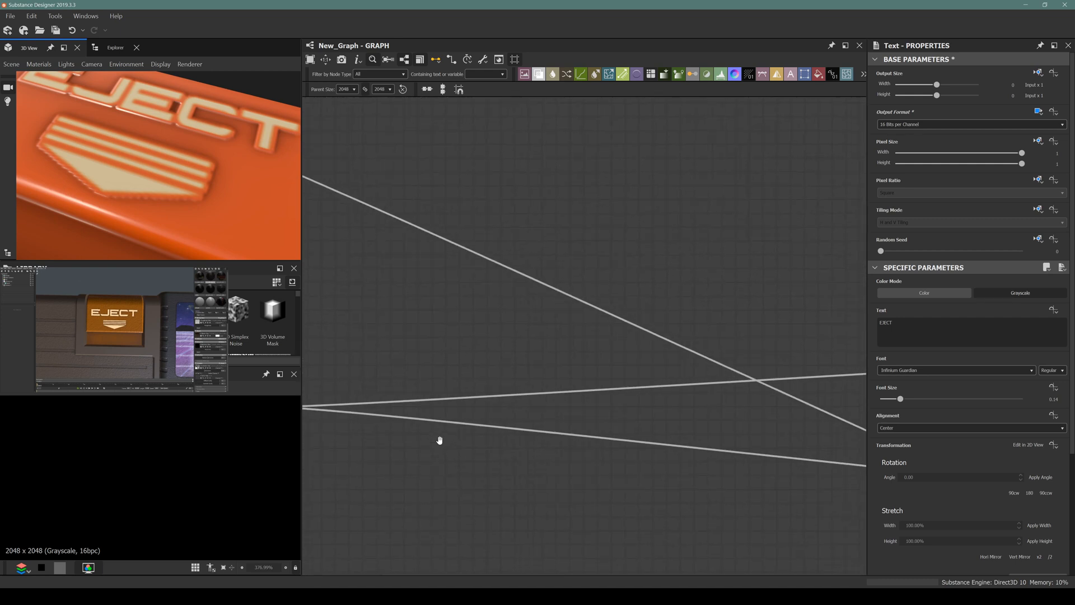
{"action": "scroll", "coordinate": [132, 212], "scroll_direction": "down", "scroll_amount": 5}
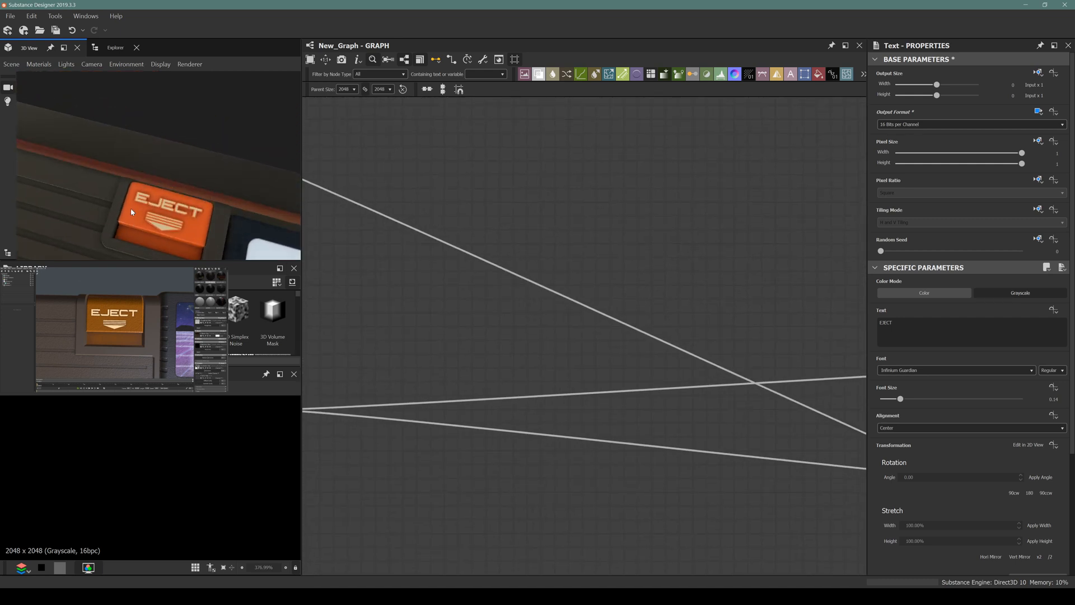
{"action": "middle_click_drag", "start_coordinate": [131, 212], "coordinate": [124, 166]}
{"action": "scroll", "coordinate": [105, 113], "scroll_direction": "up", "scroll_amount": 5}
{"action": "middle_click_drag", "start_coordinate": [105, 113], "coordinate": [117, 140]}
{"action": "scroll", "coordinate": [510, 247], "scroll_direction": "down", "scroll_amount": 3}
{"action": "middle_click_drag", "start_coordinate": [554, 297], "coordinate": [525, 464]}
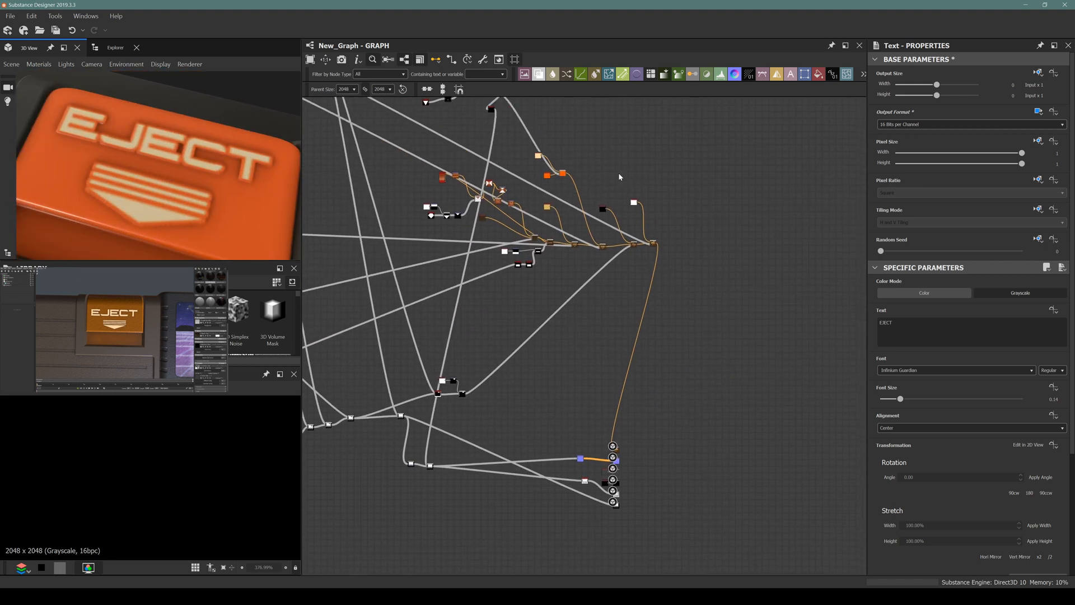
Step: Set the saturation of the cream Uniform Color used for the EJECT graphic to 133
{"action": "scroll", "coordinate": [622, 180], "scroll_direction": "up", "scroll_amount": 7}
{"action": "middle_click_drag", "start_coordinate": [449, 213], "coordinate": [700, 375]}
{"action": "scroll", "coordinate": [615, 339], "scroll_direction": "down", "scroll_amount": 2}
{"action": "scroll", "coordinate": [508, 248], "scroll_direction": "up", "scroll_amount": 4}
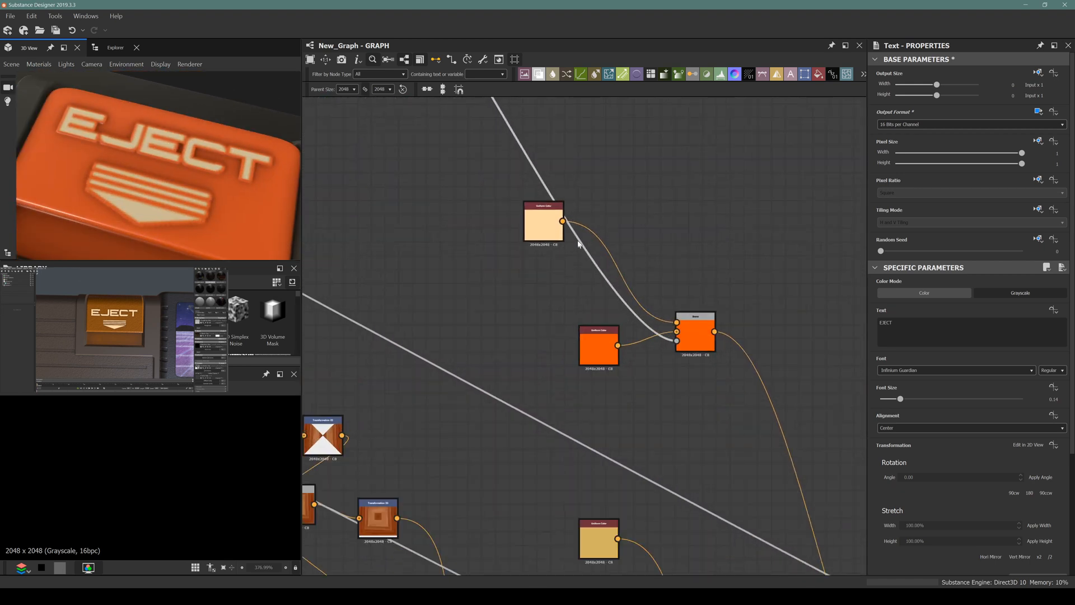
{"action": "left_click", "coordinate": [542, 222]}
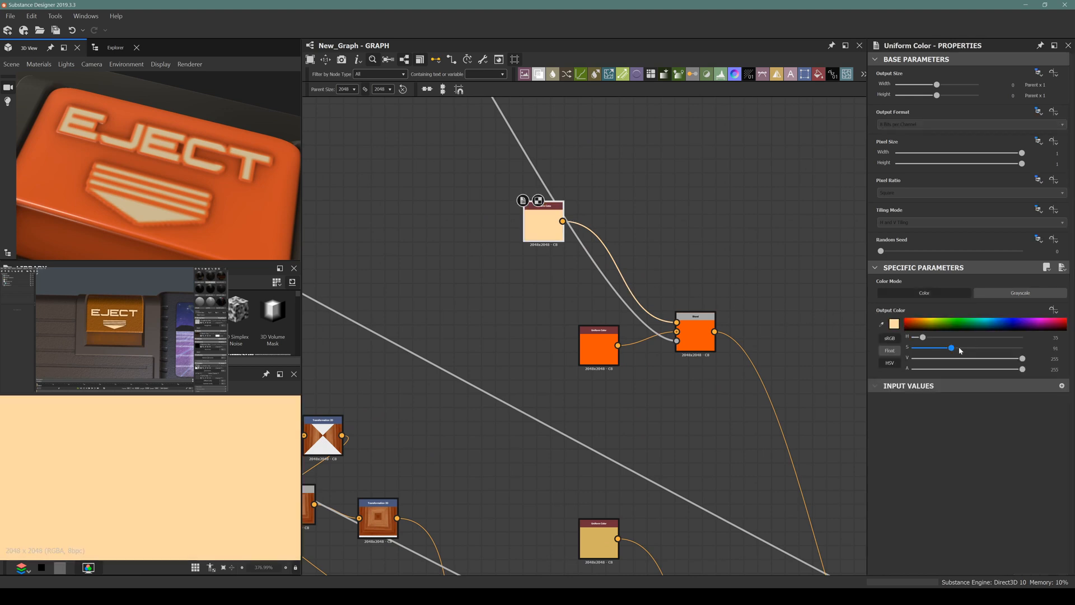
{"action": "left_click_drag", "start_coordinate": [960, 351], "coordinate": [974, 348]}
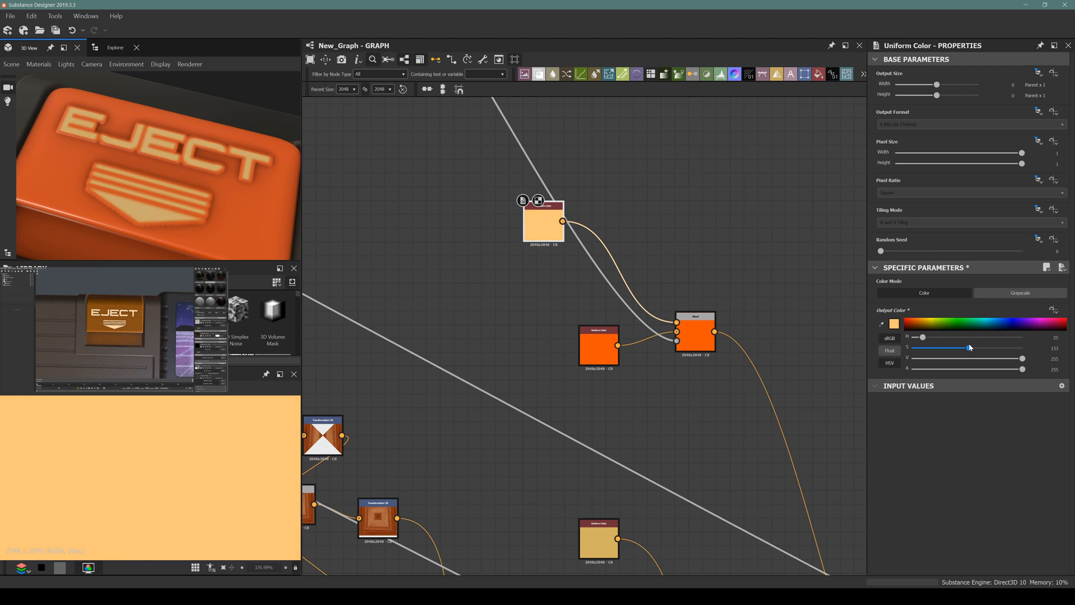
Step: Show the output of the EJECT graphic's Blur HQ Grayscale node in the 2D view along with its parameters
{"action": "scroll", "coordinate": [532, 322], "scroll_direction": "down", "scroll_amount": 6}
{"action": "middle_click_drag", "start_coordinate": [535, 335], "coordinate": [658, 177]}
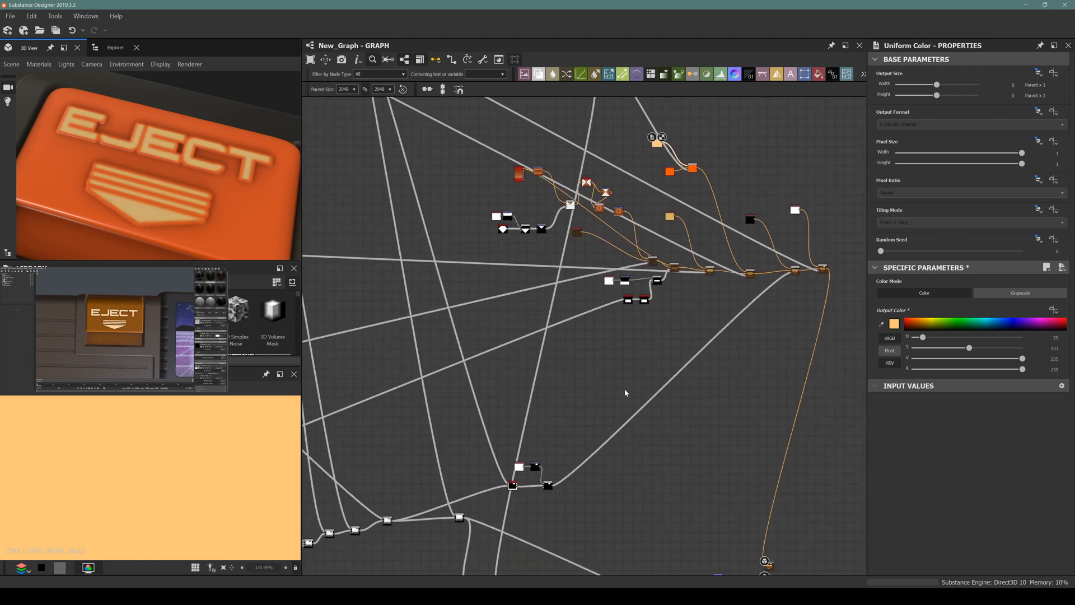
{"action": "middle_click_drag", "start_coordinate": [625, 393], "coordinate": [566, 374]}
{"action": "scroll", "coordinate": [605, 336], "scroll_direction": "up", "scroll_amount": 5}
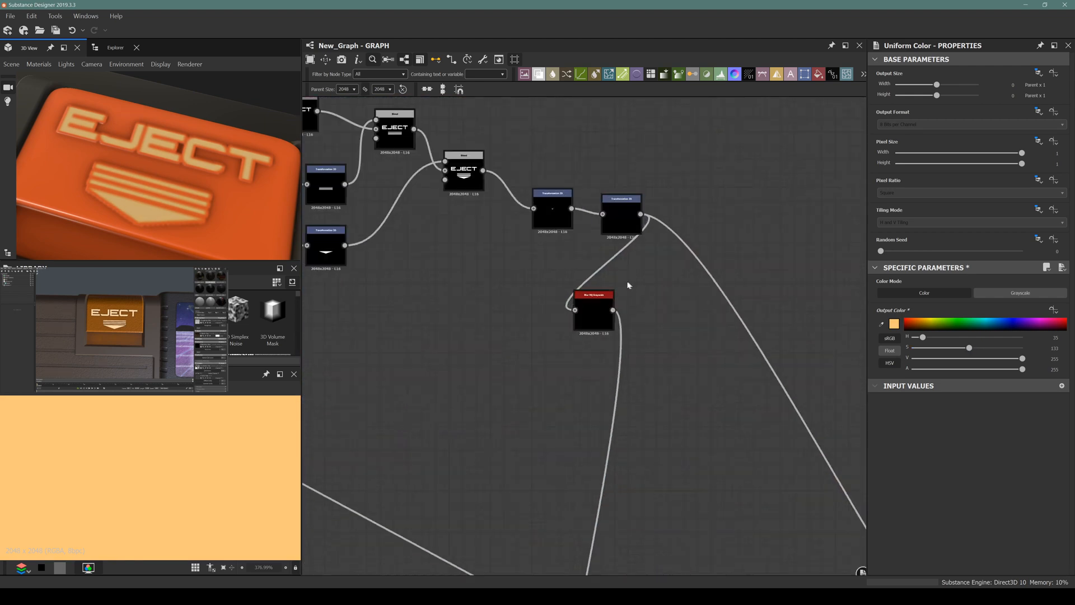
{"action": "scroll", "coordinate": [568, 331], "scroll_direction": "up", "scroll_amount": 3}
{"action": "left_click", "coordinate": [567, 332]}
{"action": "scroll", "coordinate": [569, 332], "scroll_direction": "up", "scroll_amount": 3}
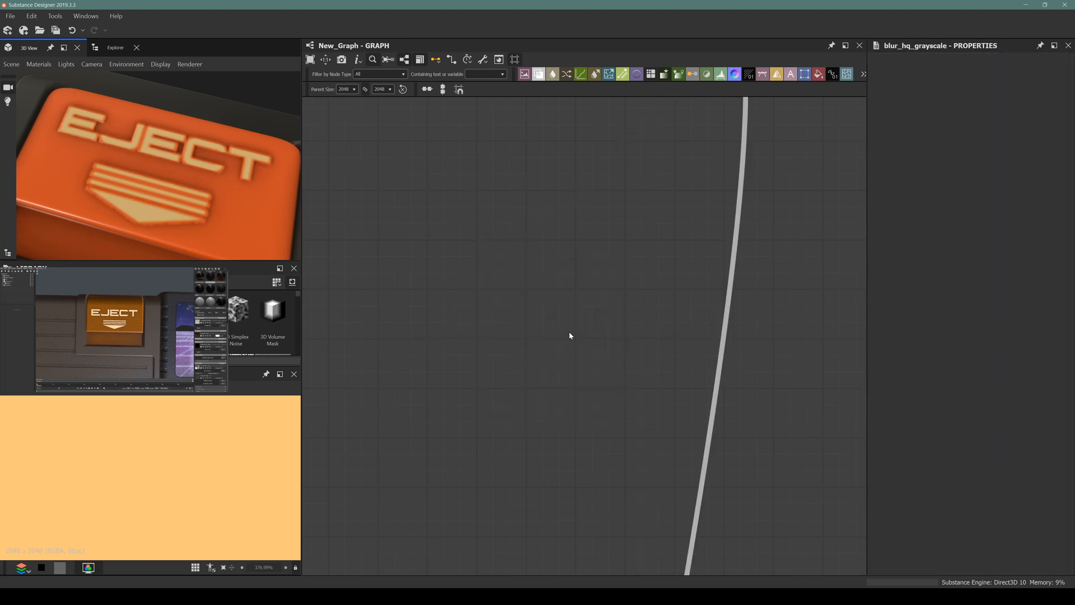
{"action": "scroll", "coordinate": [568, 331], "scroll_direction": "down", "scroll_amount": 4}
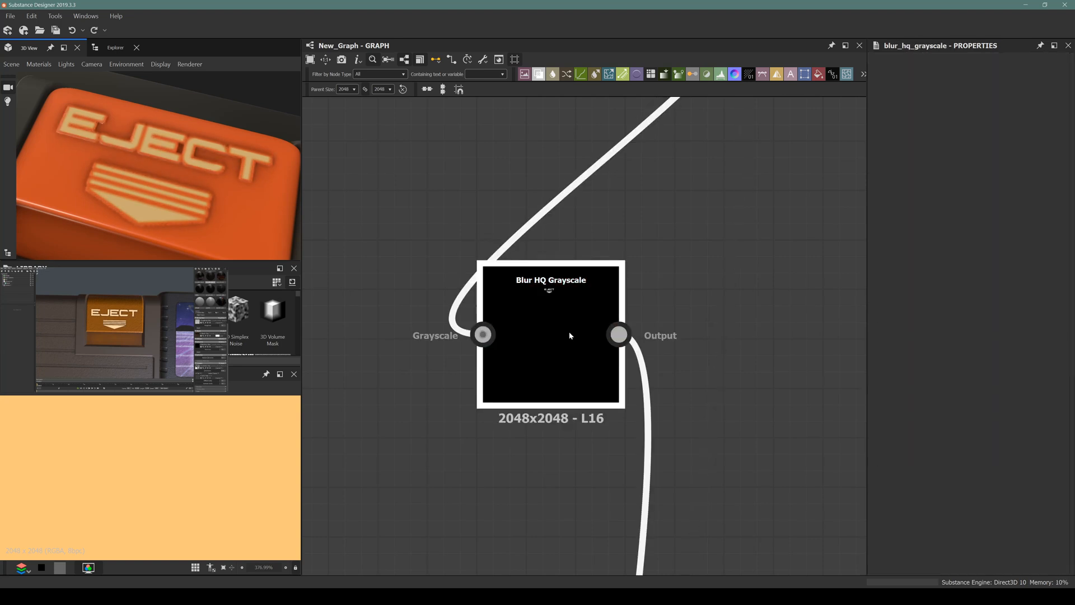
{"action": "double_click", "coordinate": [568, 331]}
{"action": "scroll", "coordinate": [604, 280], "scroll_direction": "down", "scroll_amount": 6}
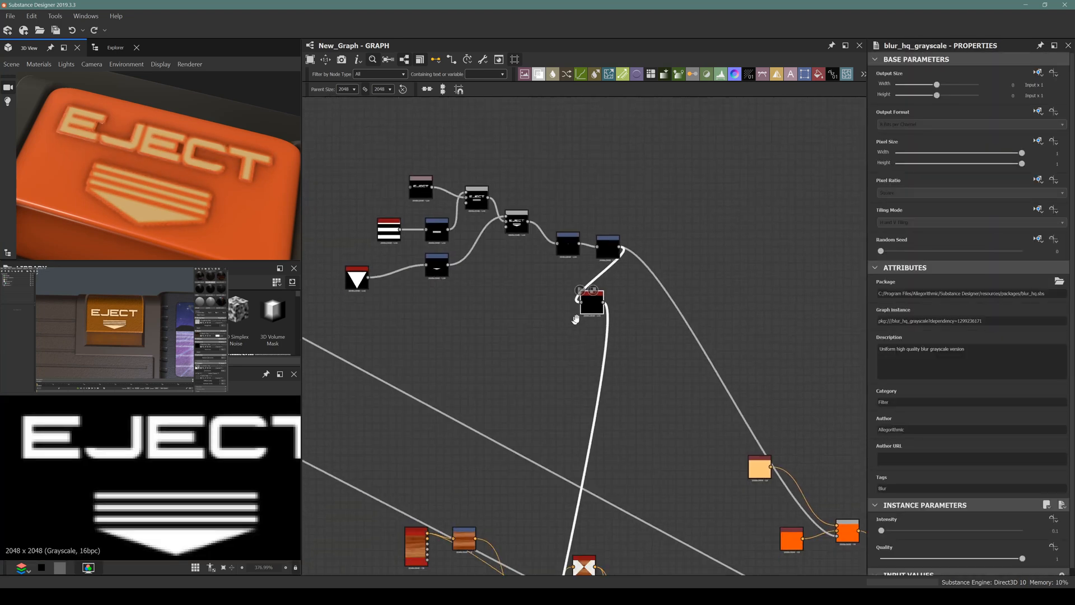
Step: Raise the graph's parent size to 4096 and check the EJECT graphic's edges on the model and in the blurred mask
{"action": "left_click", "coordinate": [347, 89]}
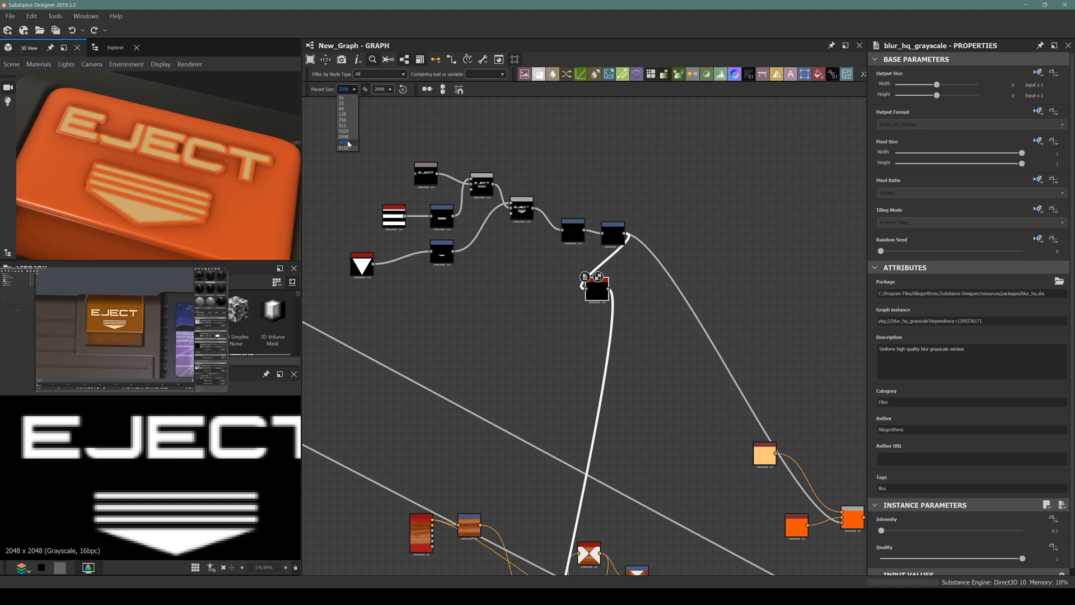
{"action": "left_click", "coordinate": [352, 142]}
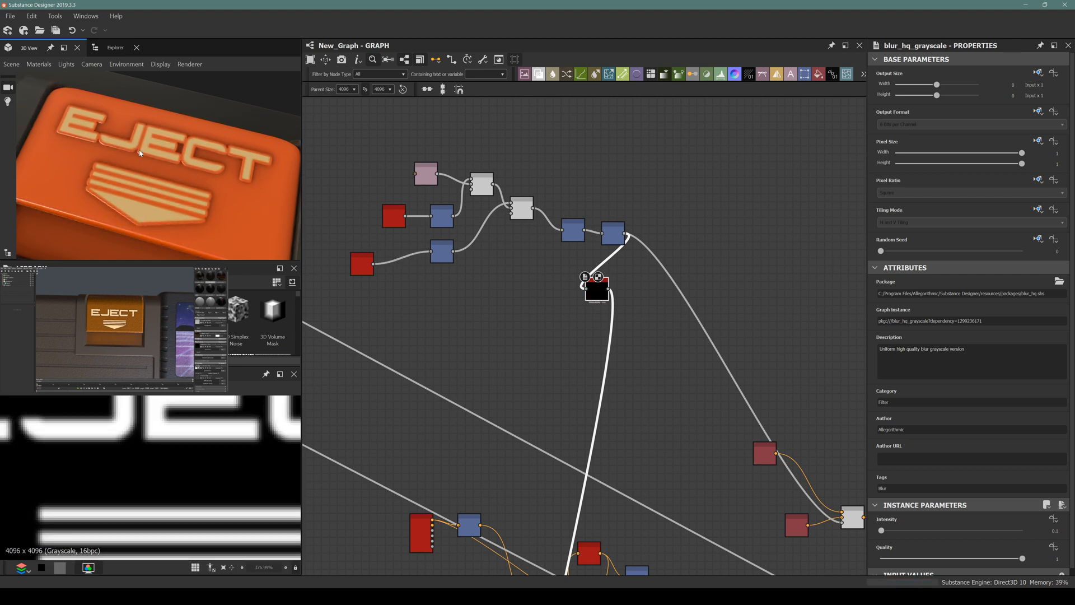
{"action": "scroll", "coordinate": [170, 206], "scroll_direction": "up", "scroll_amount": 3}
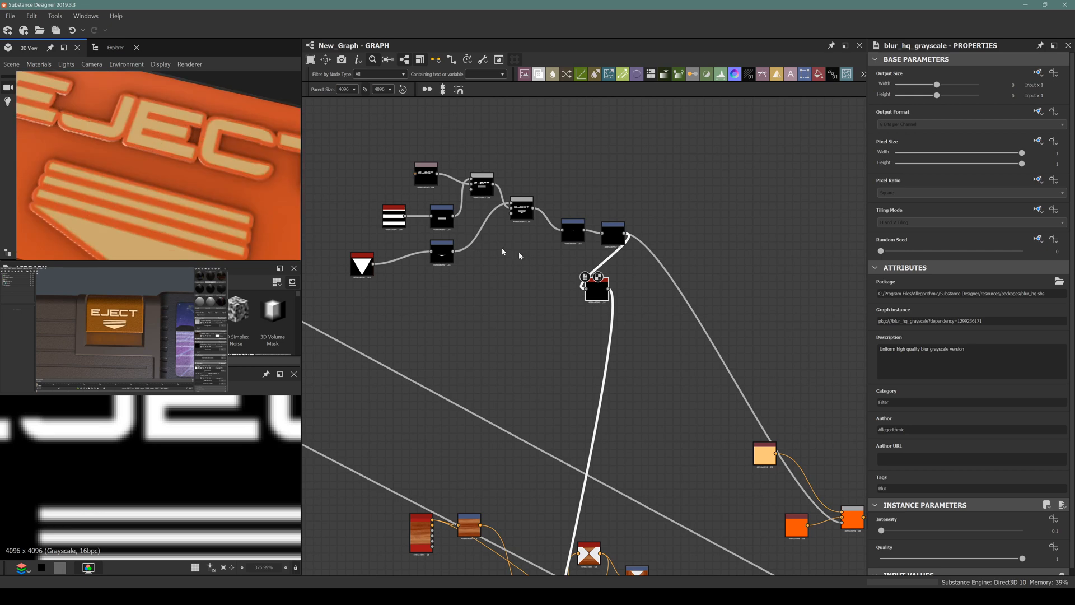
{"action": "scroll", "coordinate": [215, 481], "scroll_direction": "down", "scroll_amount": 4}
{"action": "scroll", "coordinate": [181, 528], "scroll_direction": "up", "scroll_amount": 3}
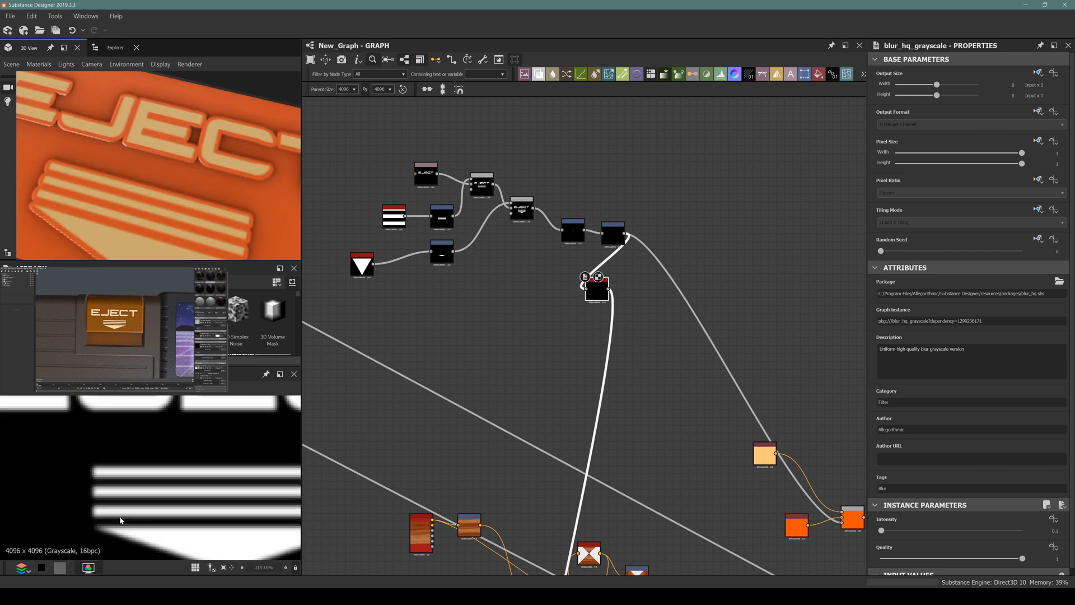
{"action": "scroll", "coordinate": [529, 325], "scroll_direction": "down", "scroll_amount": 4}
{"action": "scroll", "coordinate": [486, 462], "scroll_direction": "up", "scroll_amount": 5}
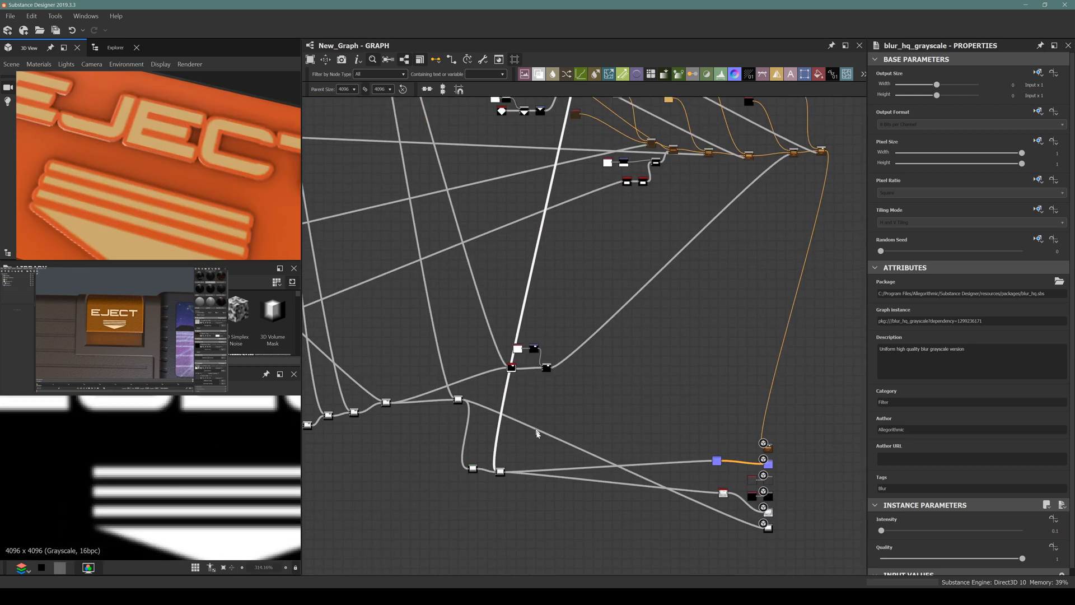
Step: Lower the white output level slightly on the Levels node feeding the EJECT height Blend, and check the relief on the button
{"action": "scroll", "coordinate": [486, 463], "scroll_direction": "up", "scroll_amount": 5}
{"action": "left_click", "coordinate": [480, 424]}
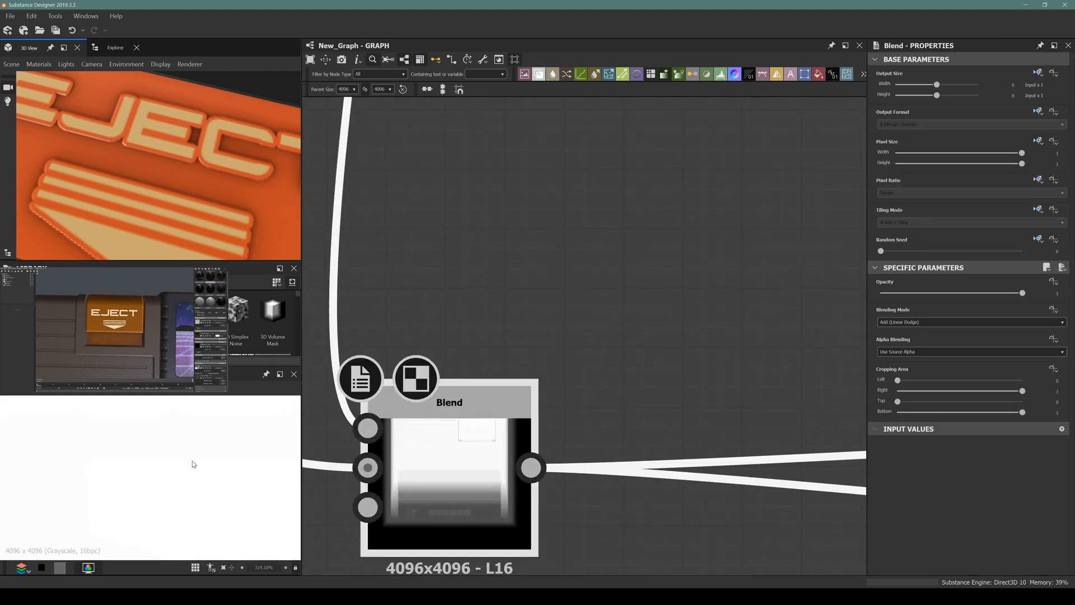
{"action": "middle_click_drag", "start_coordinate": [513, 435], "coordinate": [772, 326]}
{"action": "scroll", "coordinate": [615, 343], "scroll_direction": "down", "scroll_amount": 5}
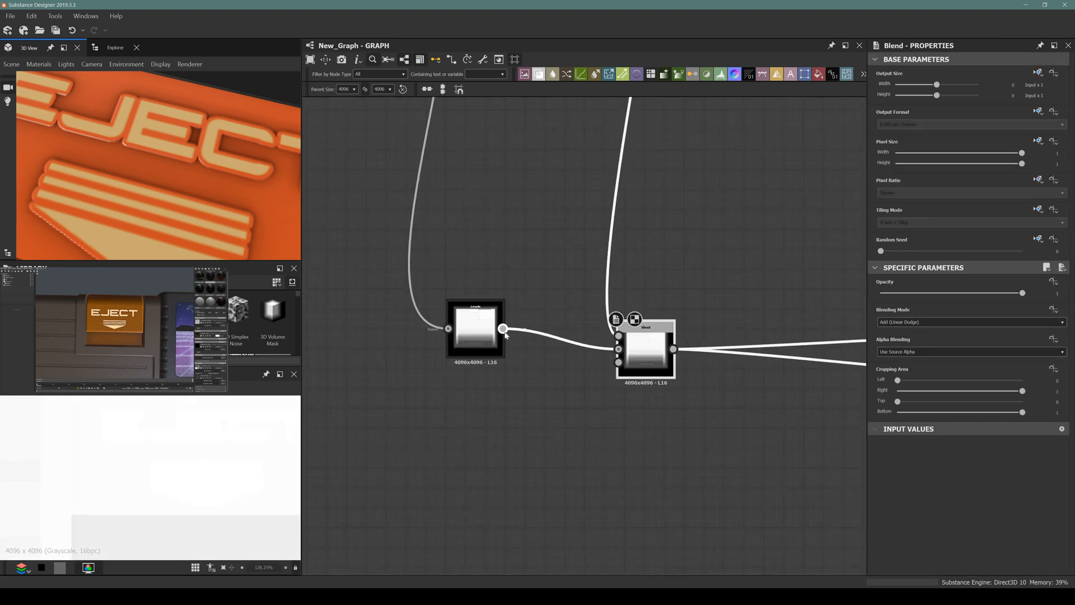
{"action": "left_click", "coordinate": [484, 331]}
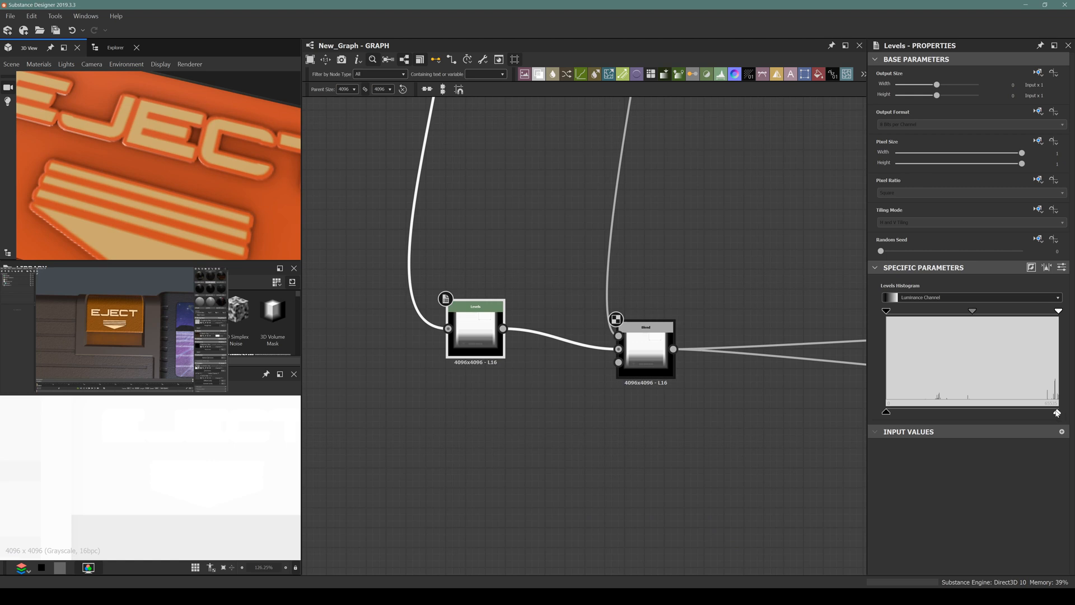
{"action": "mouse_move", "coordinate": [1056, 413]}
{"action": "left_mouse_down"}
{"action": "mouse_move", "coordinate": [1033, 415]}
{"action": "mouse_move", "coordinate": [1073, 413]}
{"action": "mouse_move", "coordinate": [1058, 414]}
{"action": "left_mouse_up"}
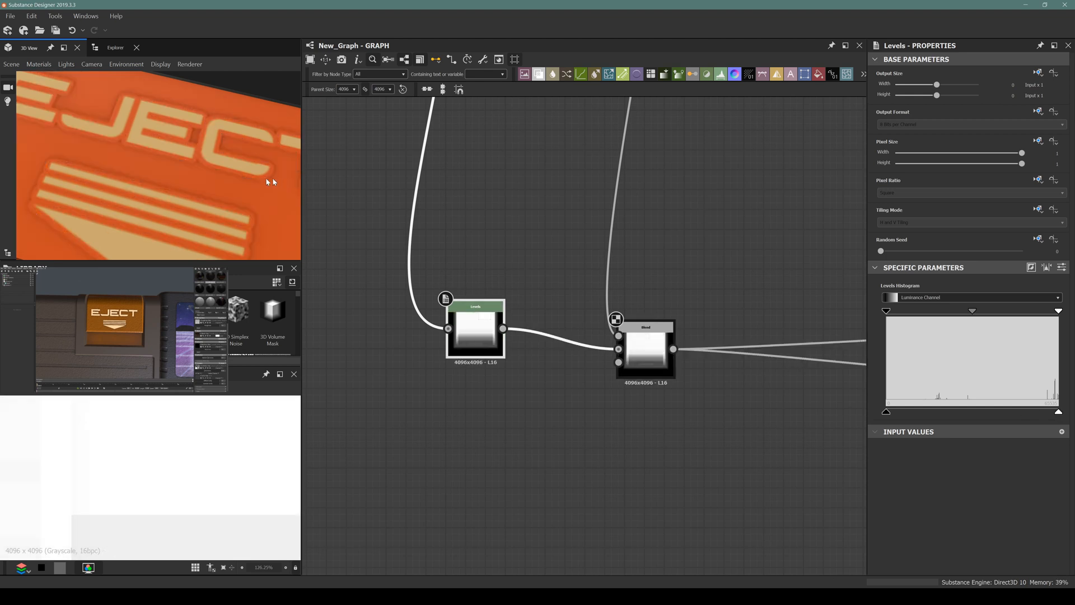
{"action": "left_click_drag", "start_coordinate": [1057, 413], "coordinate": [1053, 414]}
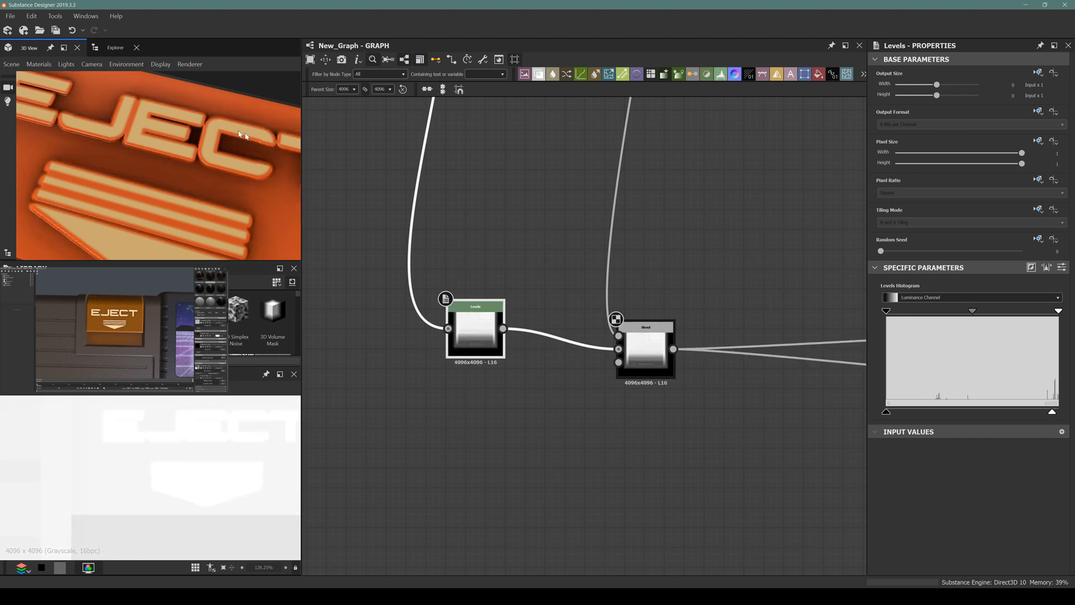
{"action": "scroll", "coordinate": [200, 154], "scroll_direction": "down", "scroll_amount": 5}
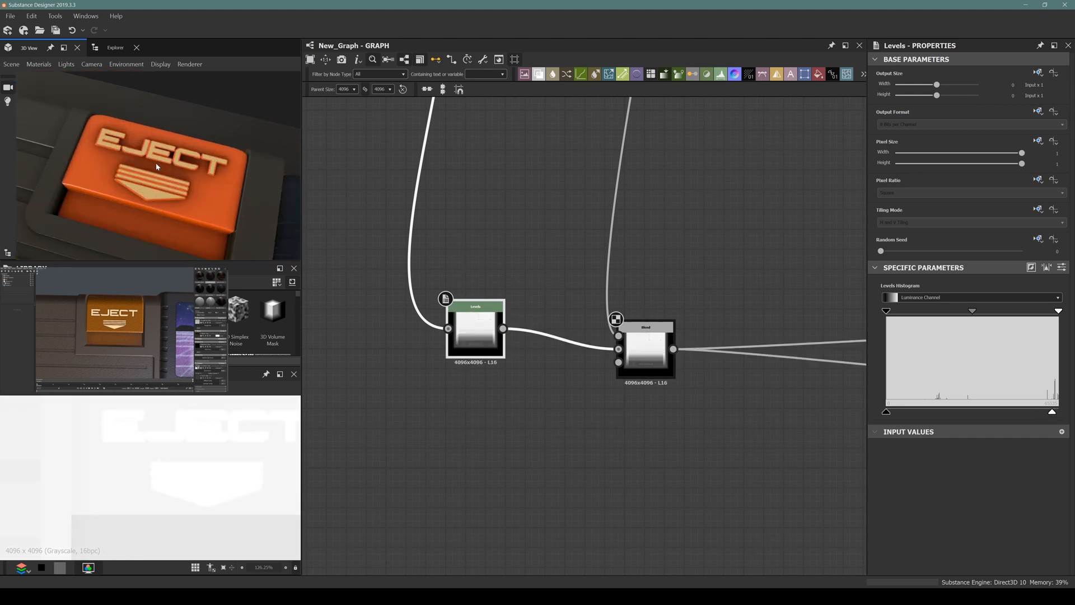
{"action": "scroll", "coordinate": [176, 165], "scroll_direction": "up", "scroll_amount": 8}
{"action": "scroll", "coordinate": [175, 164], "scroll_direction": "down", "scroll_amount": 4}
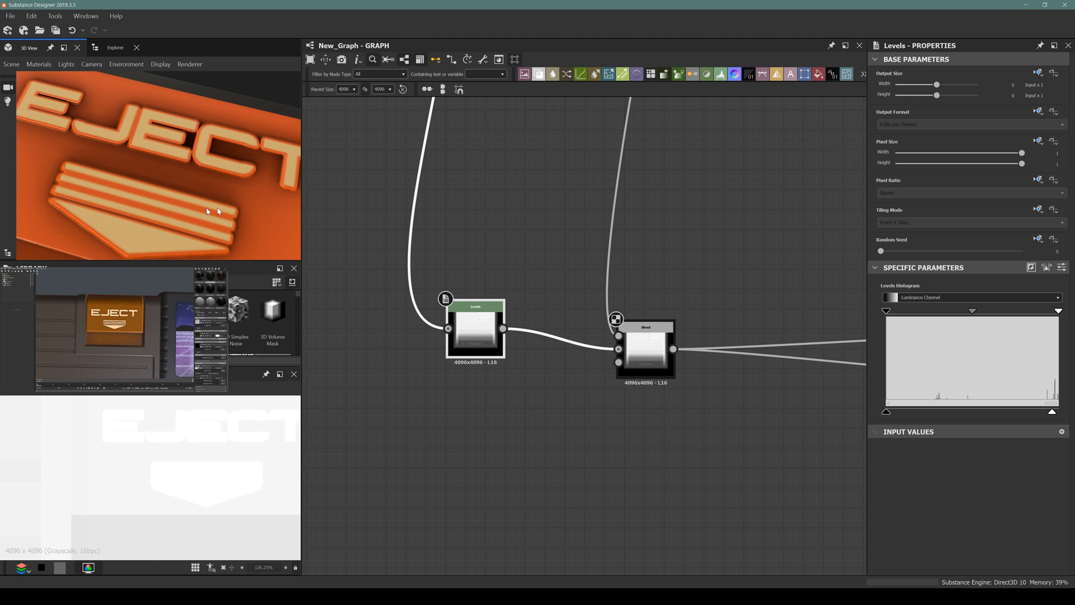
Step: Open the Ambient Occlusion (HBAO) node and show its output around the eject button together with its instance parameters
{"action": "scroll", "coordinate": [669, 336], "scroll_direction": "down", "scroll_amount": 5}
{"action": "middle_click_drag", "start_coordinate": [685, 306], "coordinate": [590, 439]}
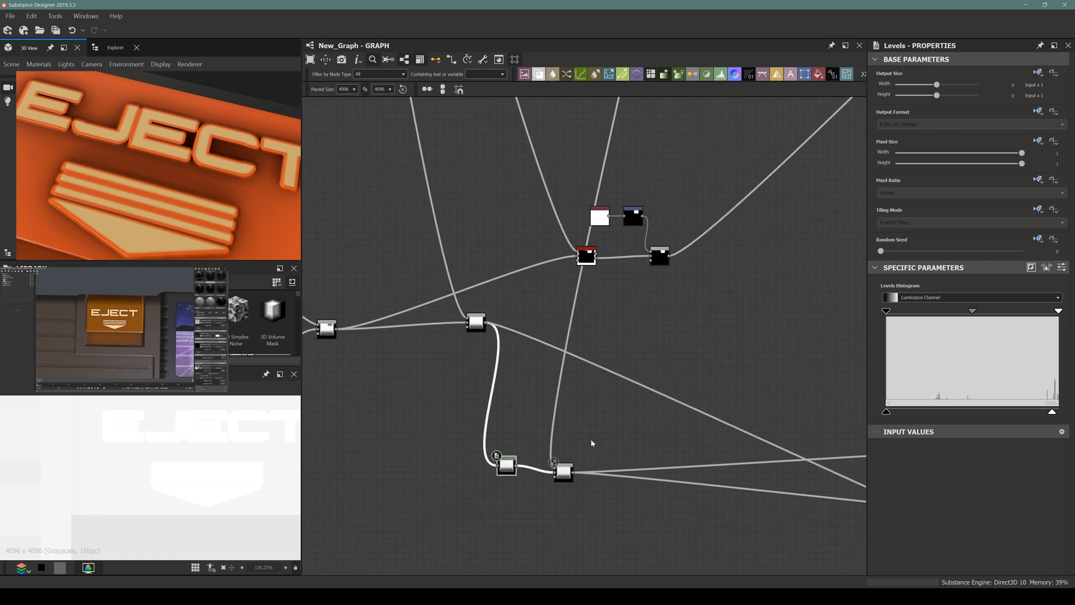
{"action": "scroll", "coordinate": [590, 439], "scroll_direction": "down", "scroll_amount": 3}
{"action": "middle_click_drag", "start_coordinate": [712, 445], "coordinate": [644, 339]}
{"action": "scroll", "coordinate": [736, 367], "scroll_direction": "up", "scroll_amount": 4}
{"action": "scroll", "coordinate": [736, 367], "scroll_direction": "up", "scroll_amount": 3}
{"action": "double_click", "coordinate": [728, 406]}
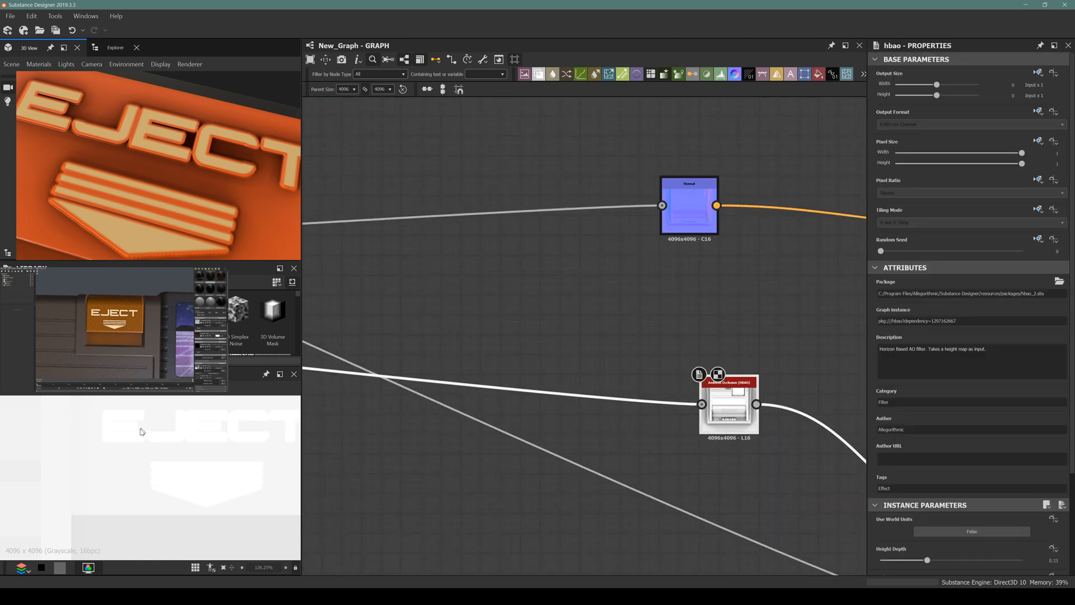
{"action": "scroll", "coordinate": [168, 455], "scroll_direction": "down", "scroll_amount": 5}
{"action": "scroll", "coordinate": [963, 493], "scroll_direction": "down", "scroll_amount": 3}
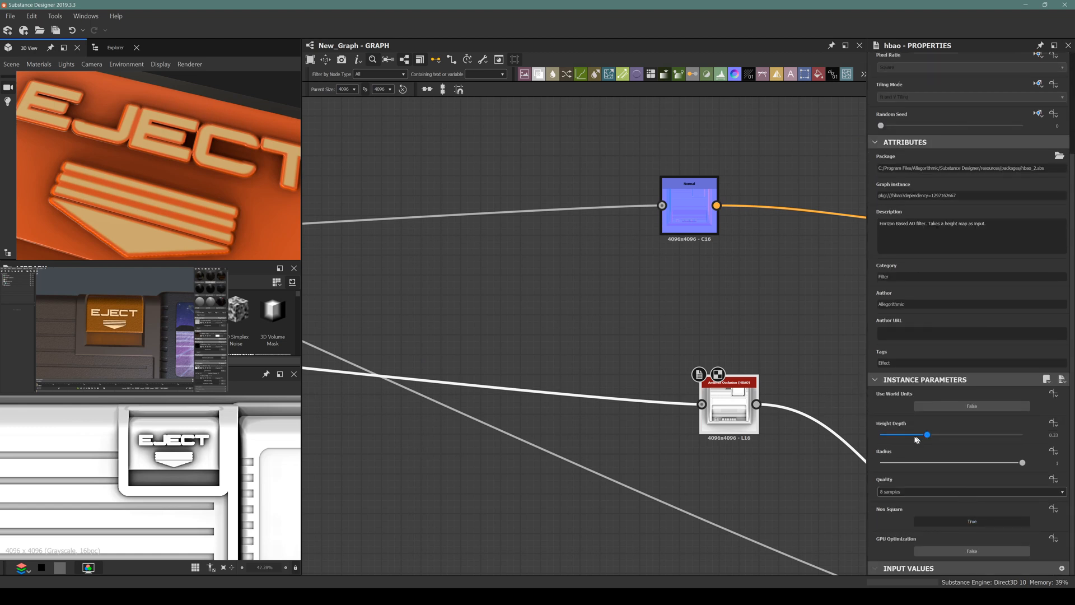
Step: Try an HBAO Height Depth of 0.02 and Radius of 0.35, and review the shading on the whole console
{"action": "left_click_drag", "start_coordinate": [914, 465], "coordinate": [883, 434]}
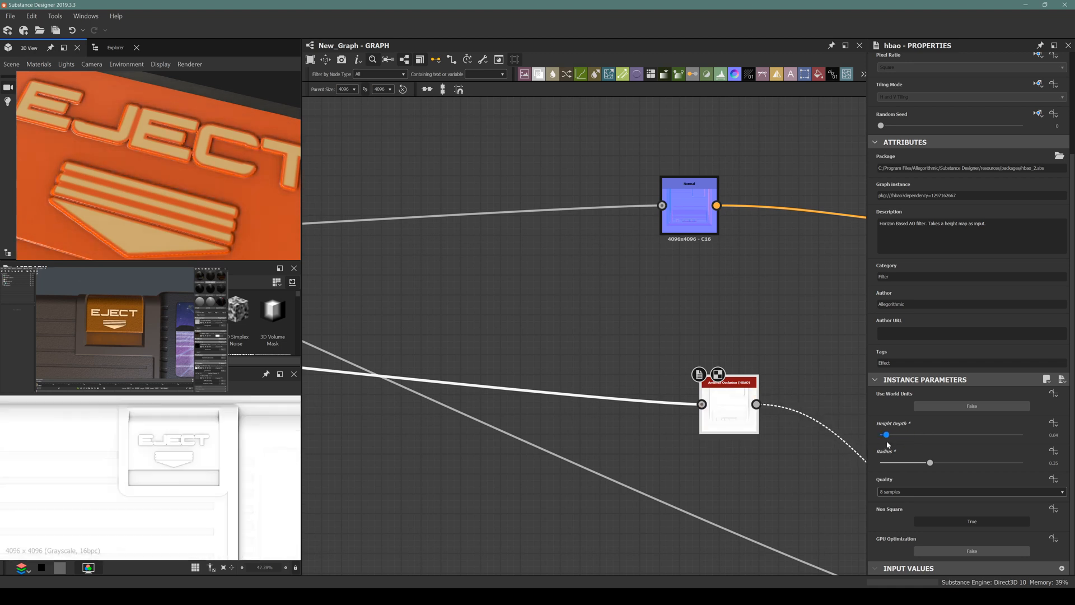
{"action": "scroll", "coordinate": [196, 152], "scroll_direction": "down", "scroll_amount": 6}
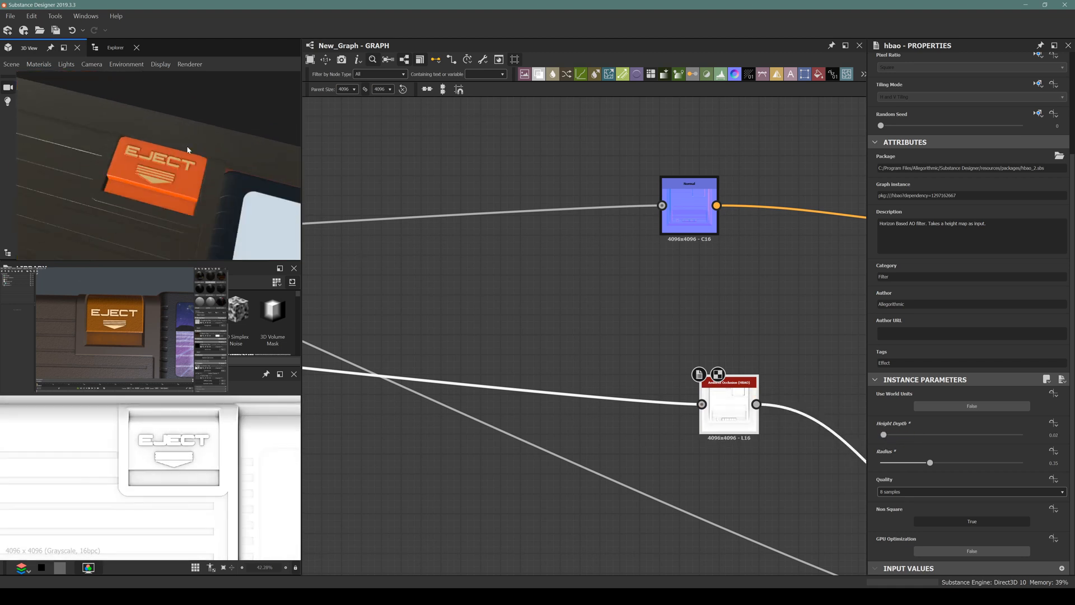
{"action": "middle_click_drag", "start_coordinate": [144, 185], "coordinate": [206, 171]}
{"action": "scroll", "coordinate": [174, 176], "scroll_direction": "down", "scroll_amount": 3}
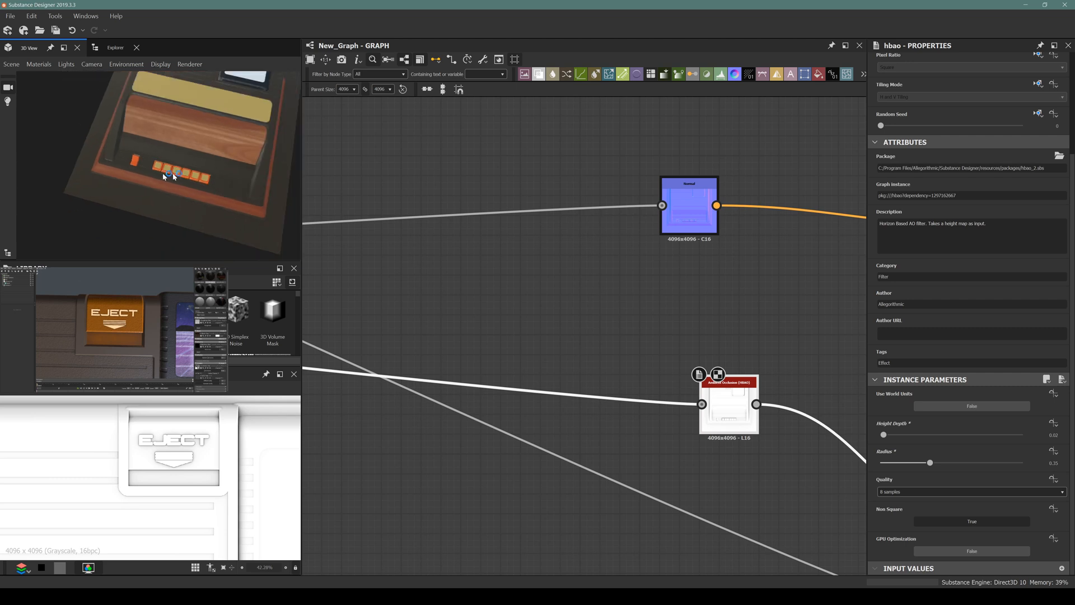
{"action": "middle_click_drag", "start_coordinate": [128, 169], "coordinate": [110, 189]}
{"action": "left_click_drag", "start_coordinate": [115, 184], "coordinate": [187, 153]}
{"action": "middle_click_drag", "start_coordinate": [174, 149], "coordinate": [146, 178]}
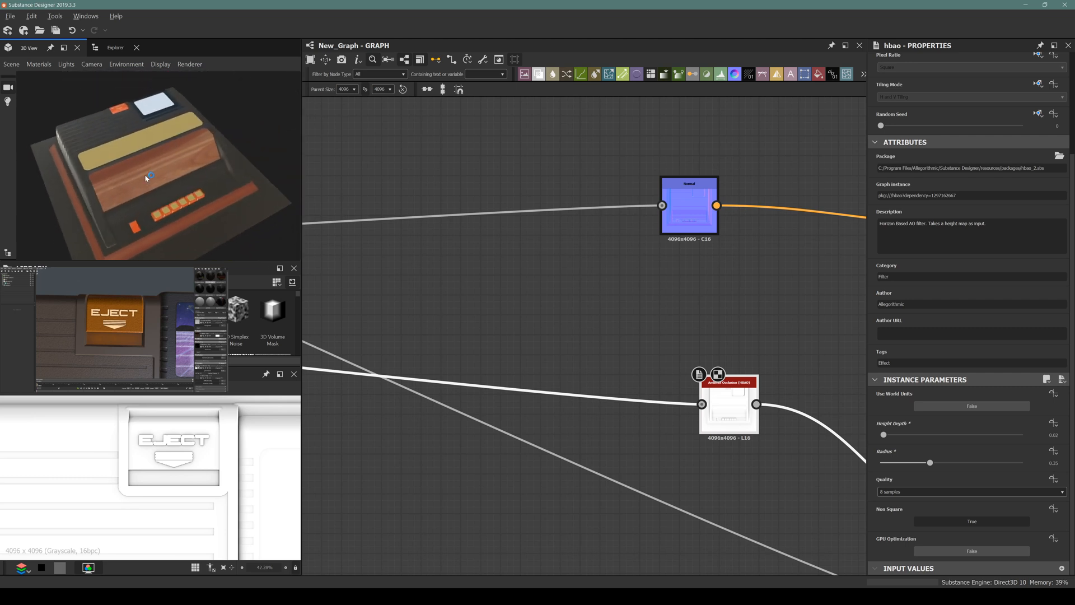
Step: Set the HBAO node's Height Depth to 0.59, Radius to 0.17 and Quality to 16 samples
{"action": "left_click_drag", "start_coordinate": [912, 436], "coordinate": [904, 463]}
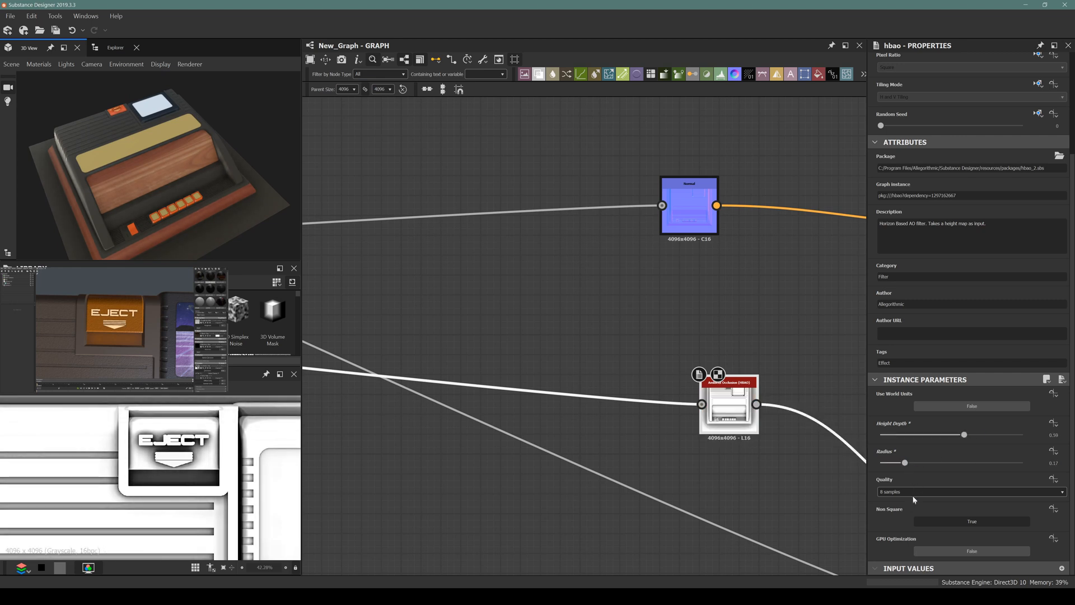
{"action": "left_click", "coordinate": [912, 493]}
{"action": "left_click", "coordinate": [899, 511]}
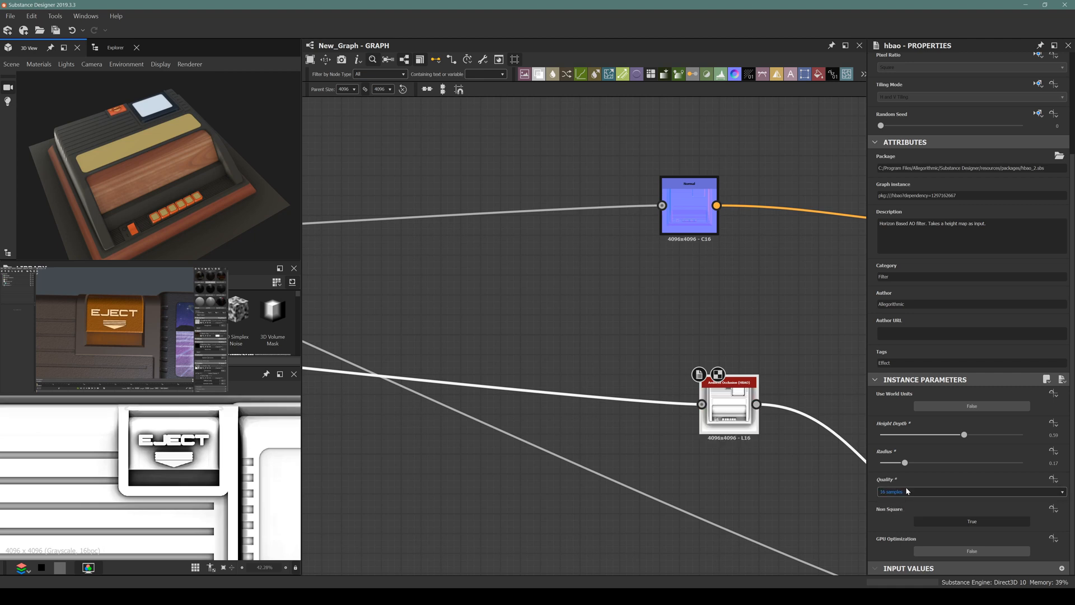
Step: Set the HBAO node's Quality to 8 samples and Radius to 0.19, and check the shading around the eject button
{"action": "left_click", "coordinate": [907, 491]}
{"action": "left_click", "coordinate": [907, 485]}
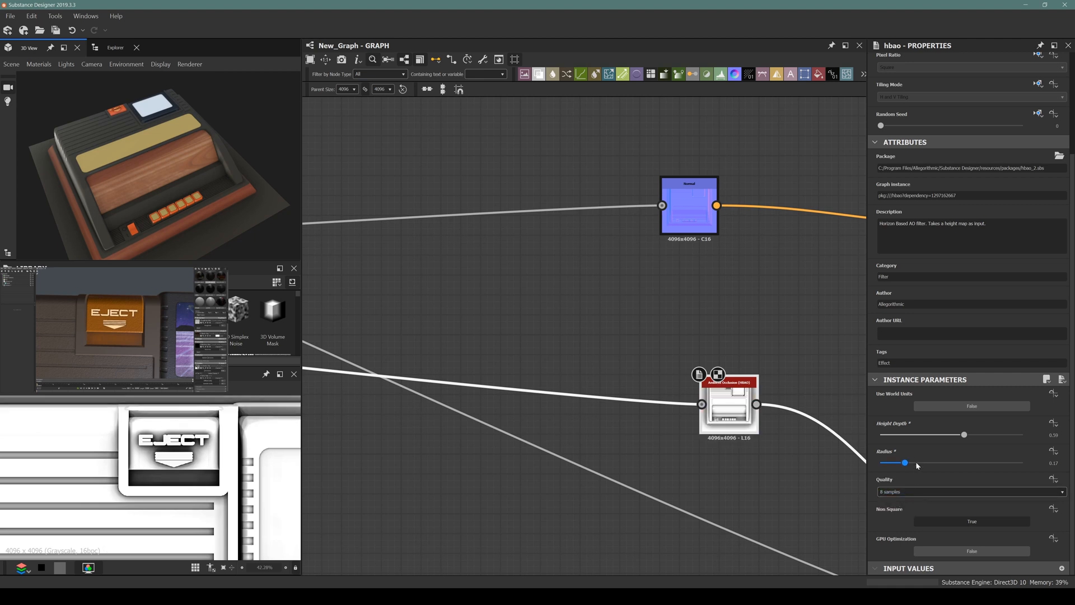
{"action": "left_click_drag", "start_coordinate": [905, 463], "coordinate": [908, 464]}
{"action": "left_click_drag", "start_coordinate": [252, 174], "coordinate": [183, 176]}
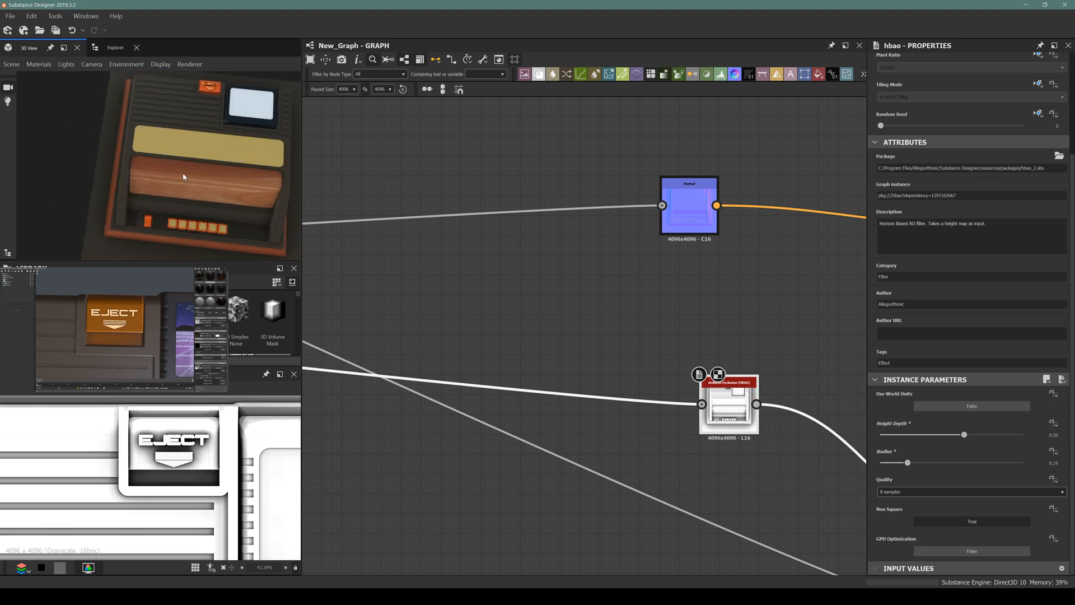
{"action": "middle_click_drag", "start_coordinate": [210, 108], "coordinate": [221, 166]}
{"action": "scroll", "coordinate": [219, 168], "scroll_direction": "up", "scroll_amount": 8}
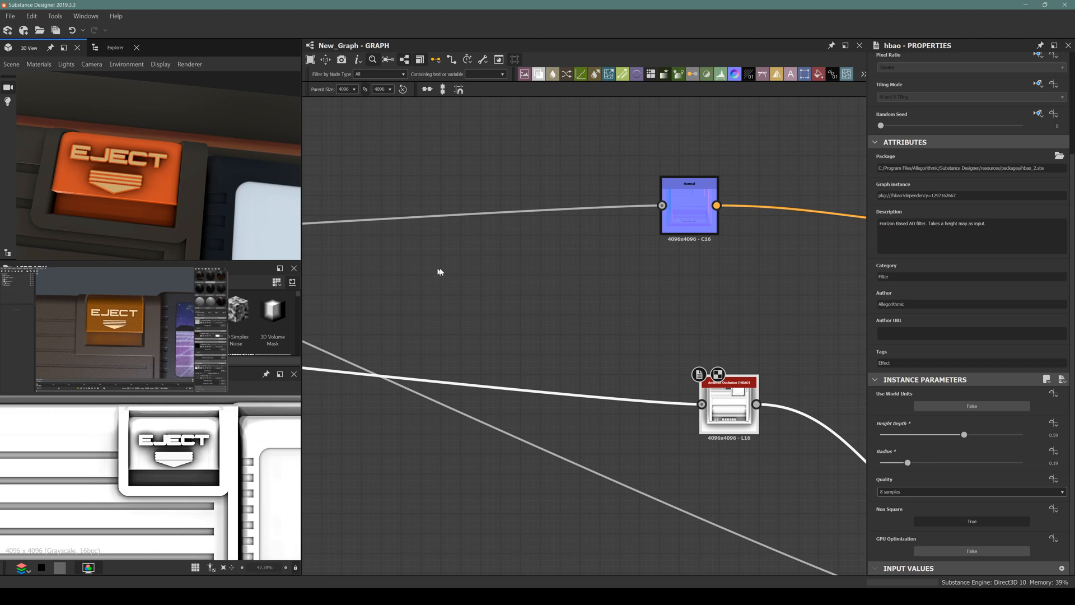
Step: Try the Subtract blending mode on the Blend node that feeds the Normal and HBAO nodes, and inspect the EJECT lettering on the model
{"action": "scroll", "coordinate": [775, 329], "scroll_direction": "down", "scroll_amount": 5}
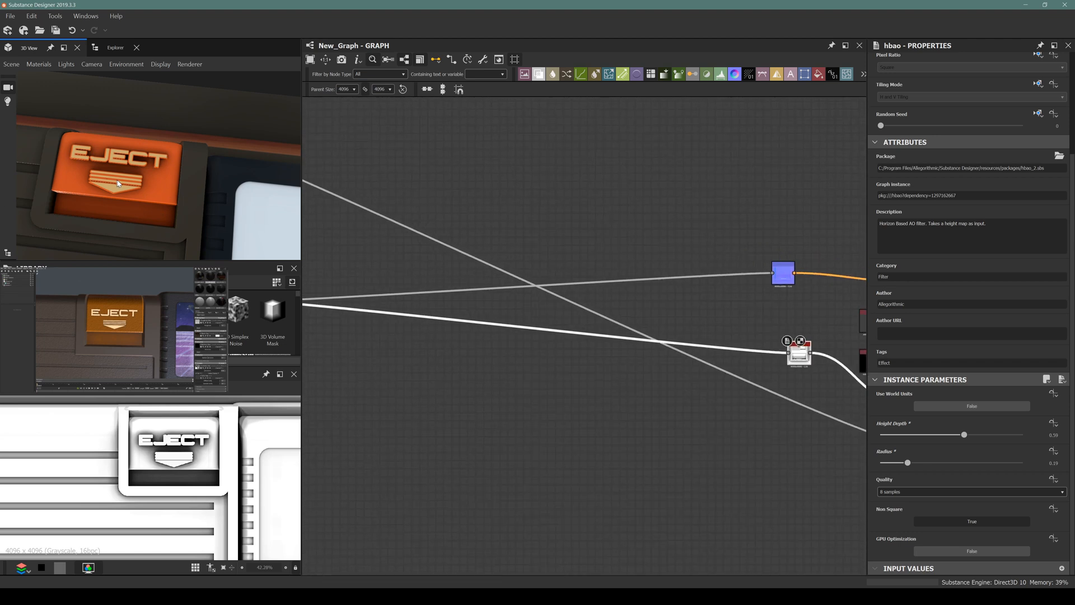
{"action": "scroll", "coordinate": [716, 304], "scroll_direction": "down", "scroll_amount": 4}
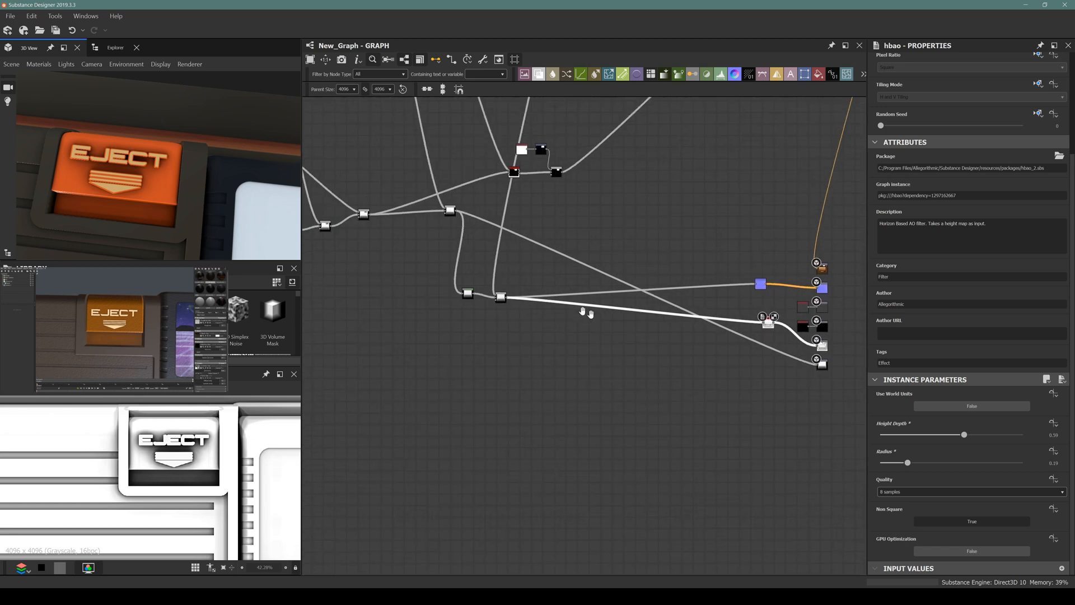
{"action": "scroll", "coordinate": [583, 312], "scroll_direction": "up", "scroll_amount": 6}
{"action": "left_click", "coordinate": [610, 332]}
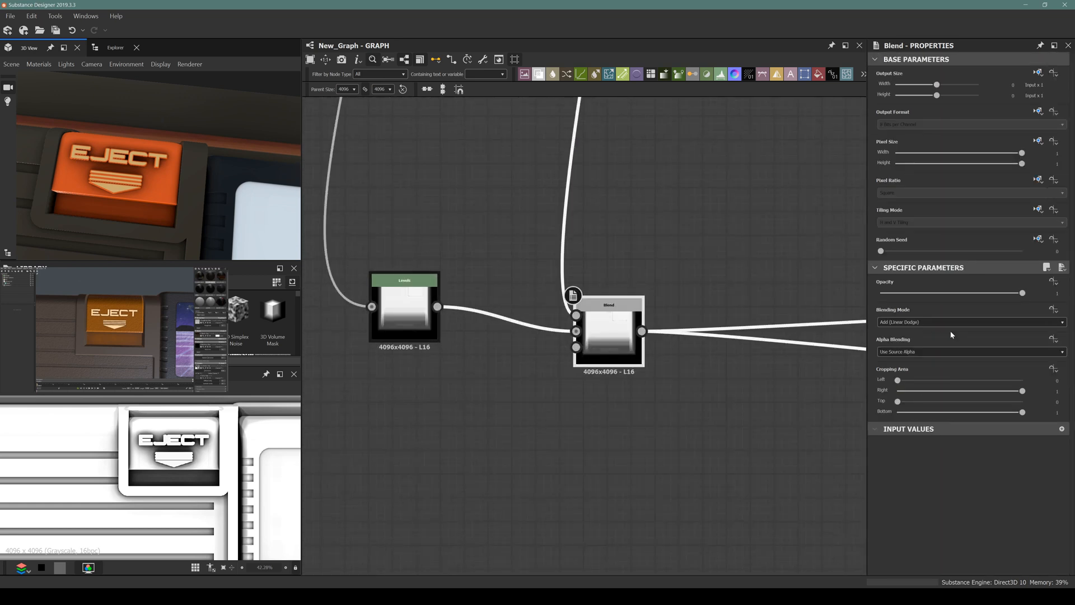
{"action": "left_click", "coordinate": [919, 320]}
{"action": "left_click", "coordinate": [899, 338]}
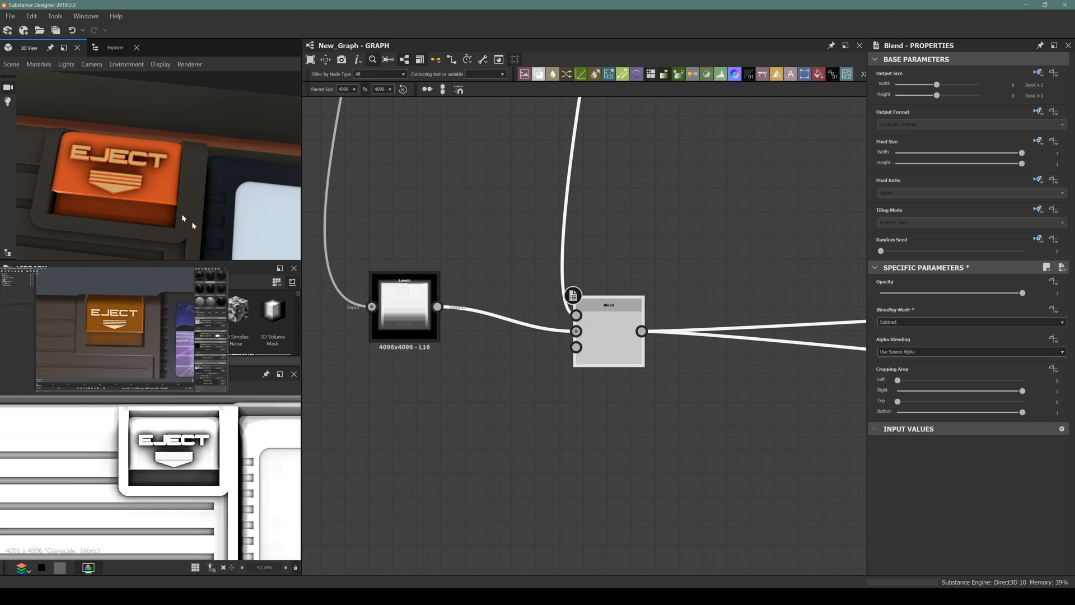
{"action": "scroll", "coordinate": [55, 157], "scroll_direction": "up", "scroll_amount": 5}
{"action": "scroll", "coordinate": [54, 157], "scroll_direction": "down", "scroll_amount": 5}
{"action": "middle_click_drag", "start_coordinate": [106, 178], "coordinate": [119, 185]}
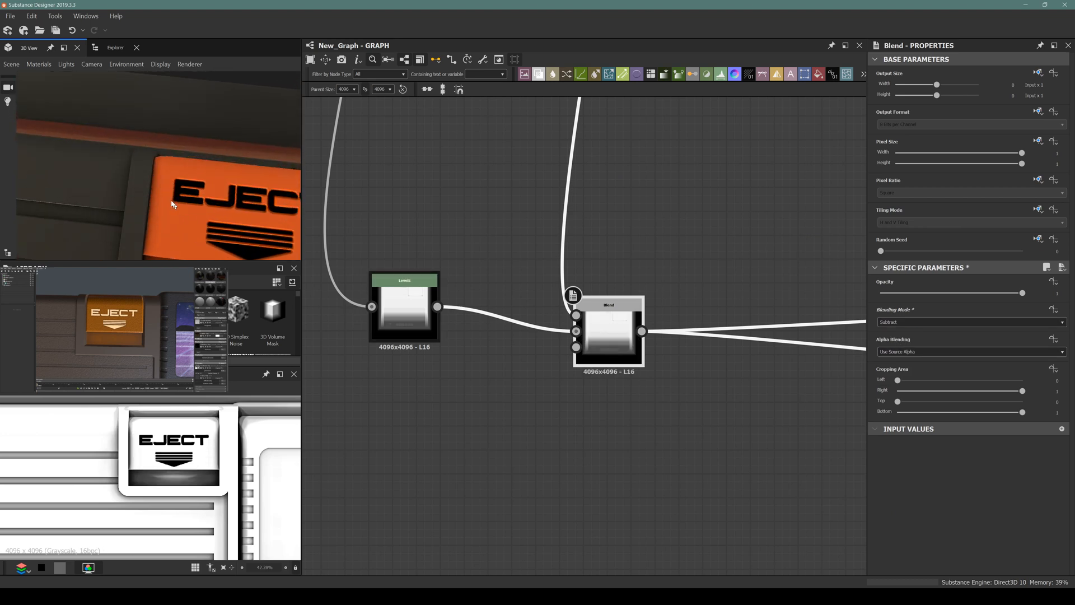
{"action": "left_click_drag", "start_coordinate": [172, 205], "coordinate": [129, 185]}
{"action": "scroll", "coordinate": [358, 287], "scroll_direction": "down", "scroll_amount": 3}
{"action": "scroll", "coordinate": [412, 322], "scroll_direction": "up", "scroll_amount": 3}
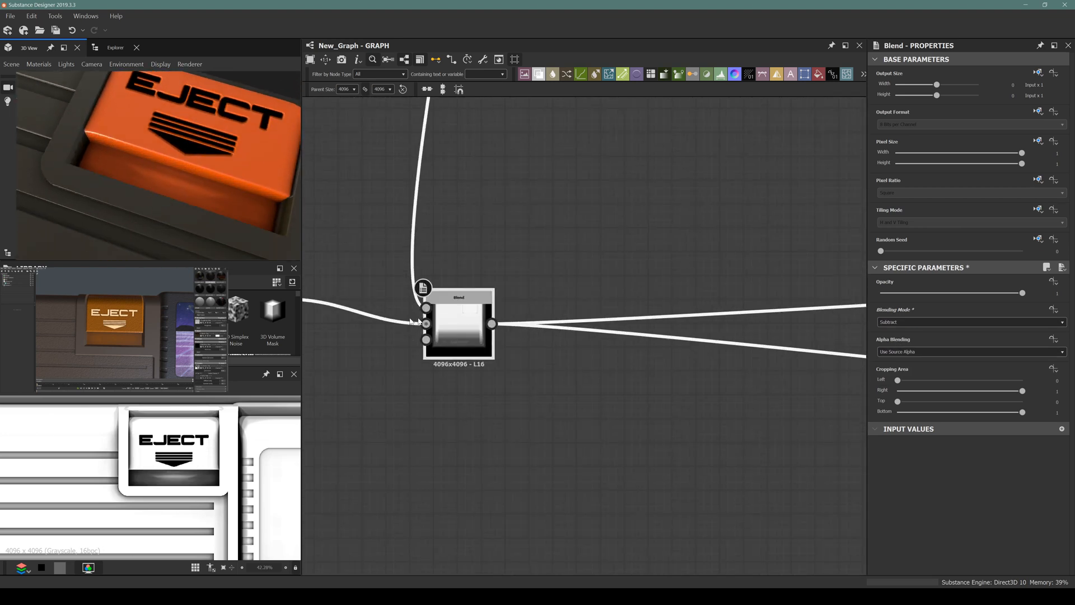
Step: Try raising the white output level to its maximum on the Levels node before that Blend and lowering the Blend's opacity to 0
{"action": "middle_click_drag", "start_coordinate": [355, 315], "coordinate": [468, 318]}
{"action": "left_click", "coordinate": [370, 293]}
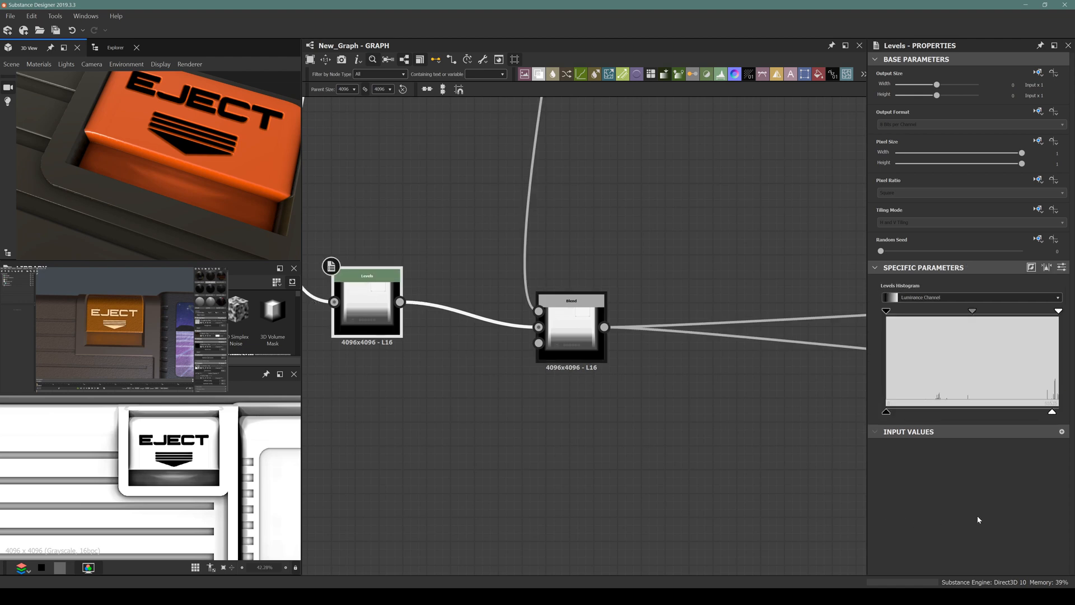
{"action": "left_click_drag", "start_coordinate": [1052, 413], "coordinate": [1059, 413]}
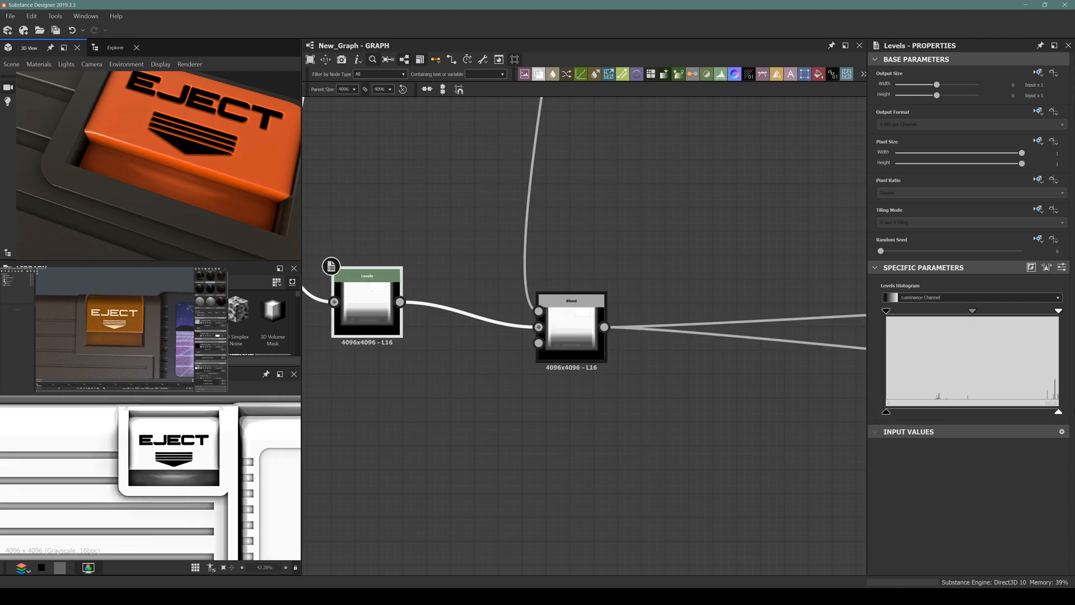
{"action": "left_click", "coordinate": [571, 331]}
{"action": "left_click_drag", "start_coordinate": [1022, 293], "coordinate": [881, 291]}
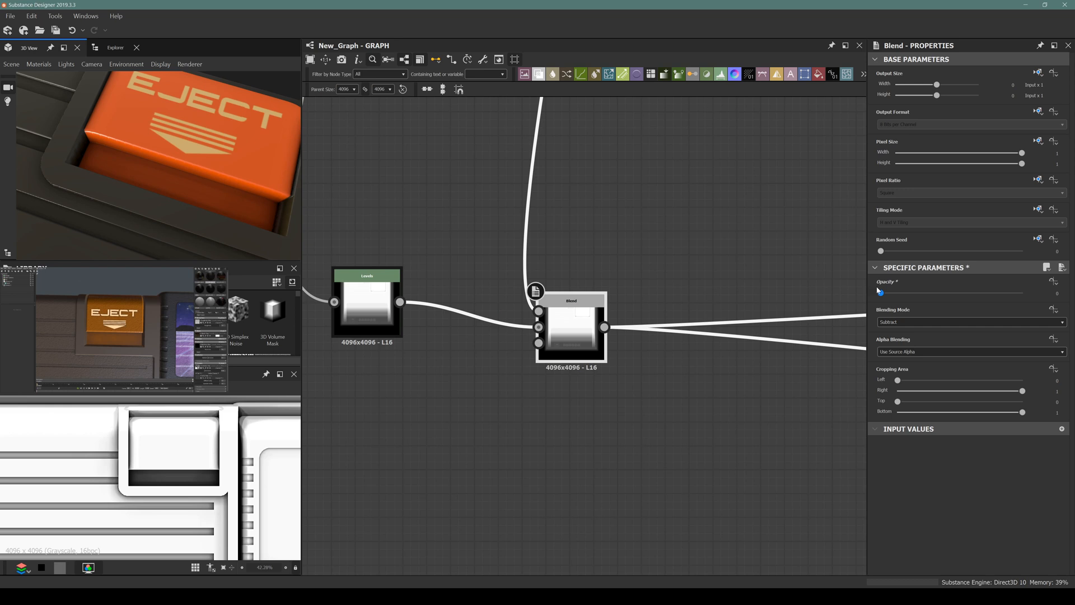
{"action": "left_click_drag", "start_coordinate": [880, 290], "coordinate": [881, 291]}
Step: Undo the opacity, Levels and Subtract changes back to the Add (Linear Dodge) blending mode
{"action": "left_click", "coordinate": [592, 435]}
{"action": "key", "text": "ctrl+z"}
{"action": "key", "text": "ctrl+z"}
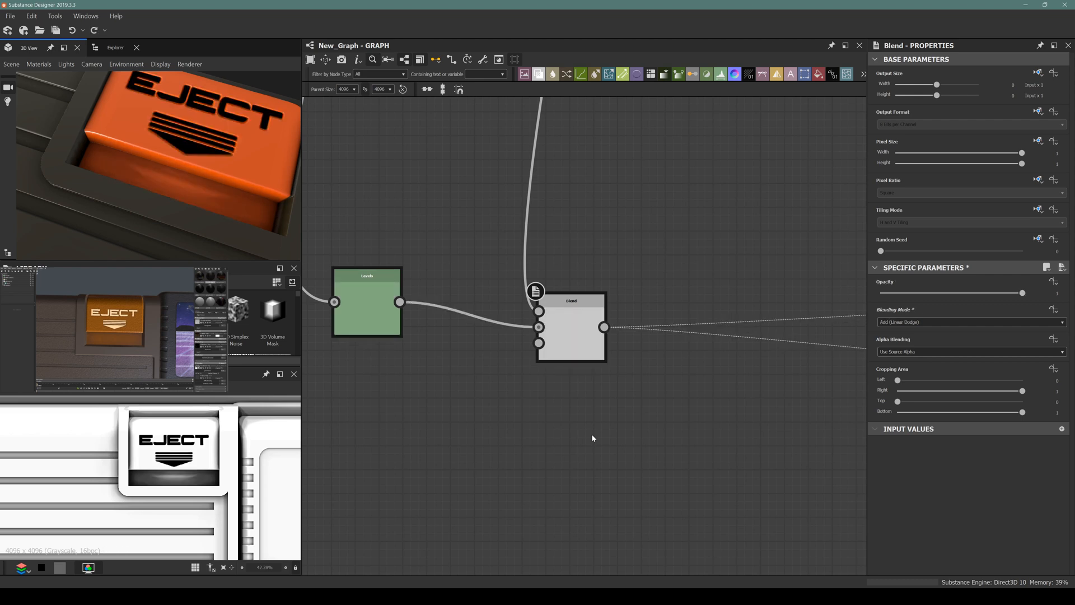
Step: Examine the overall node graph, the EJECT graphic and color node groups, and the console surface around the eject button and cartridge
{"action": "scroll", "coordinate": [592, 433], "scroll_direction": "down", "scroll_amount": 6}
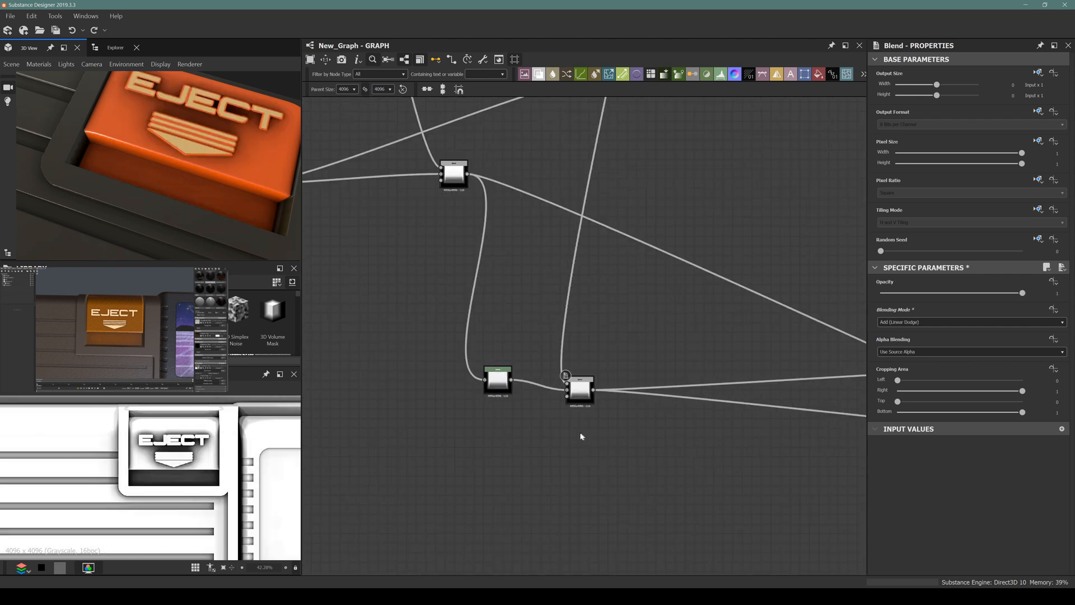
{"action": "middle_click_drag", "start_coordinate": [489, 417], "coordinate": [532, 487]}
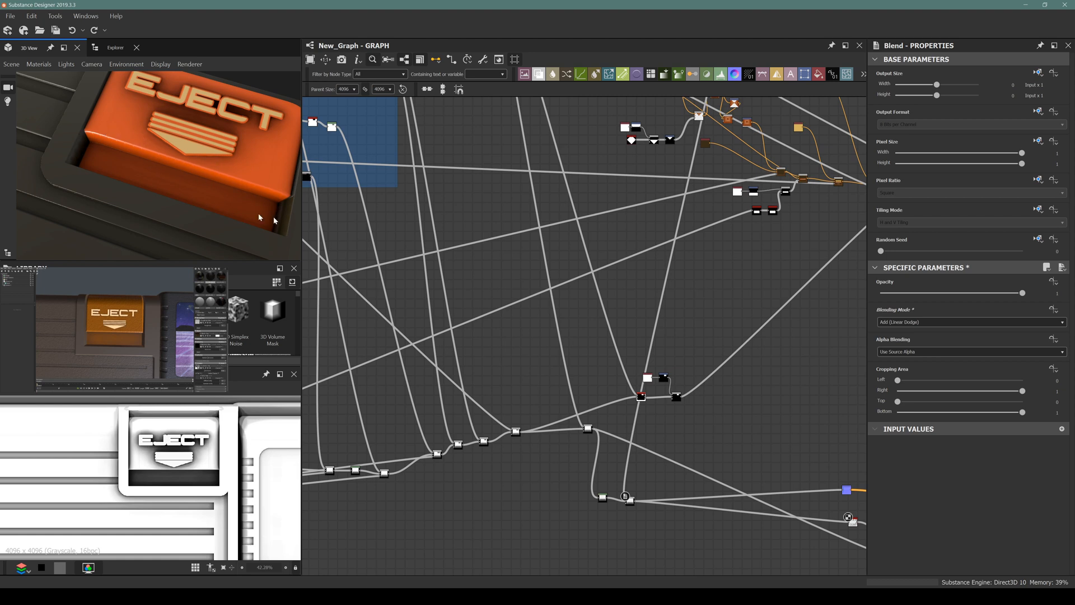
{"action": "scroll", "coordinate": [531, 266], "scroll_direction": "down", "scroll_amount": 3}
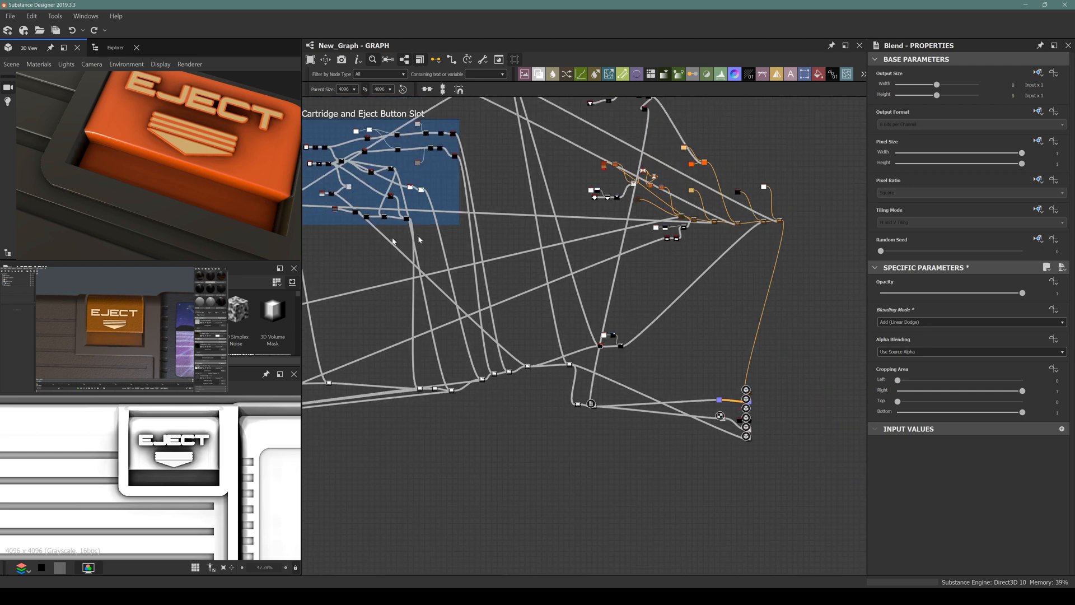
{"action": "scroll", "coordinate": [418, 240], "scroll_direction": "down", "scroll_amount": 3}
{"action": "middle_click_drag", "start_coordinate": [482, 274], "coordinate": [560, 339]}
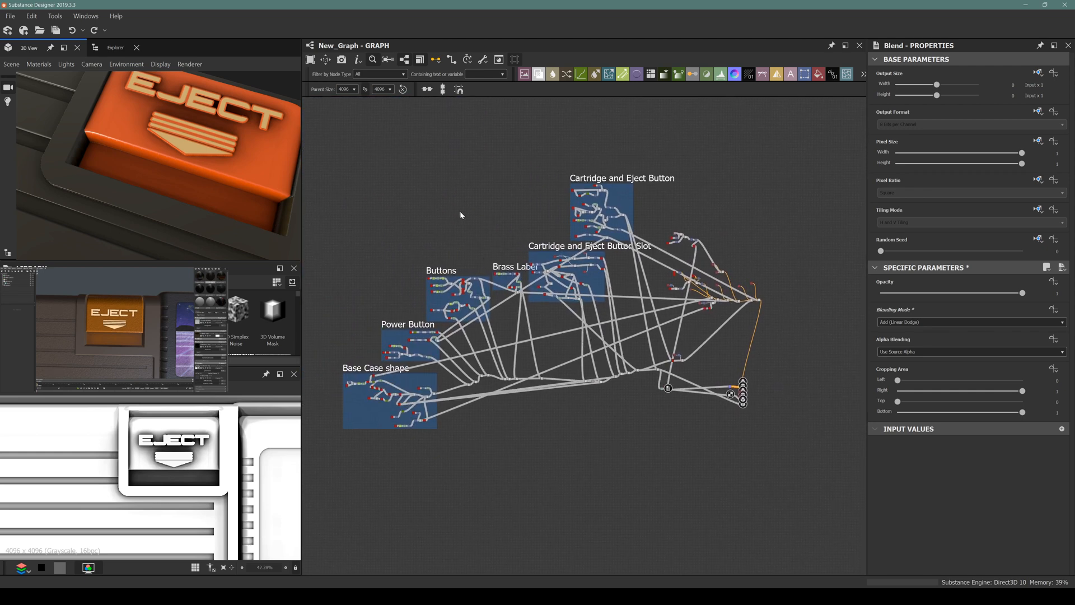
{"action": "scroll", "coordinate": [688, 250], "scroll_direction": "up", "scroll_amount": 4}
{"action": "middle_click_drag", "start_coordinate": [681, 290], "coordinate": [600, 264]}
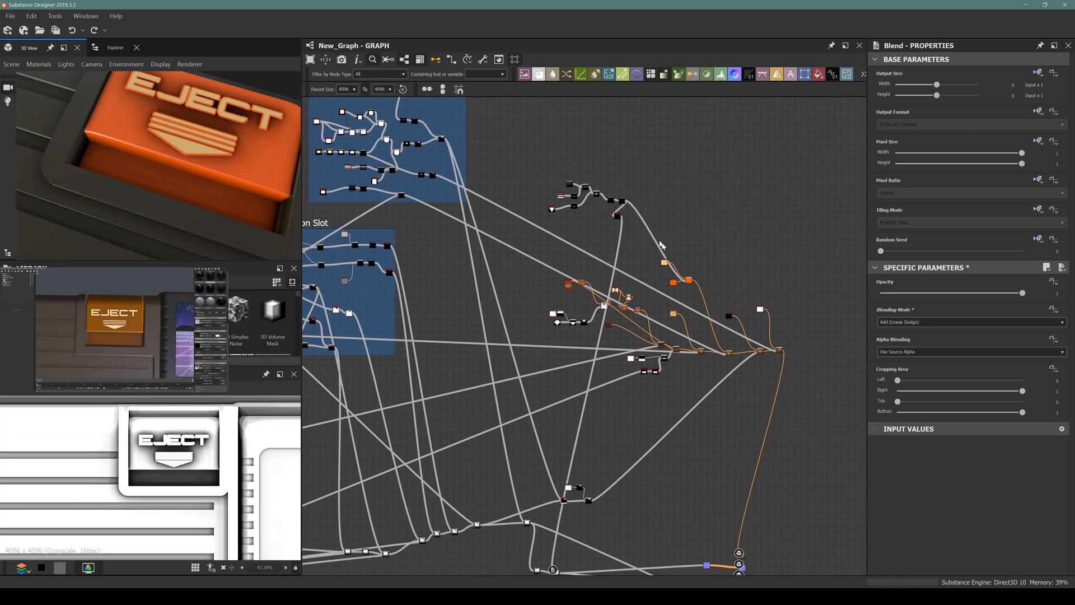
{"action": "scroll", "coordinate": [661, 245], "scroll_direction": "up", "scroll_amount": 3}
{"action": "middle_click_drag", "start_coordinate": [476, 244], "coordinate": [568, 262]}
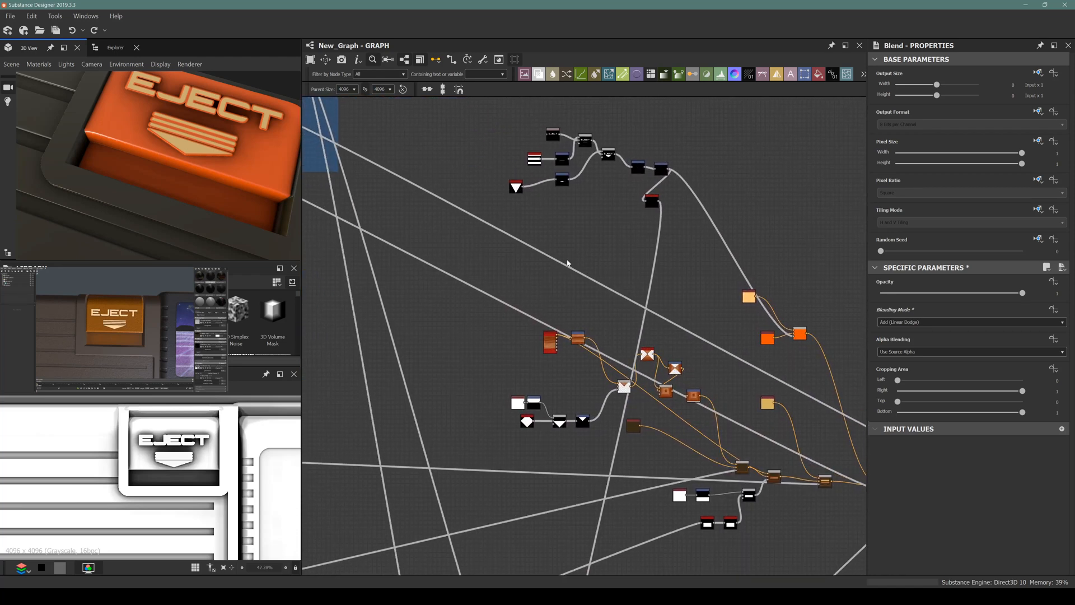
{"action": "scroll", "coordinate": [552, 291], "scroll_direction": "down", "scroll_amount": 3}
{"action": "scroll", "coordinate": [168, 196], "scroll_direction": "down", "scroll_amount": 5}
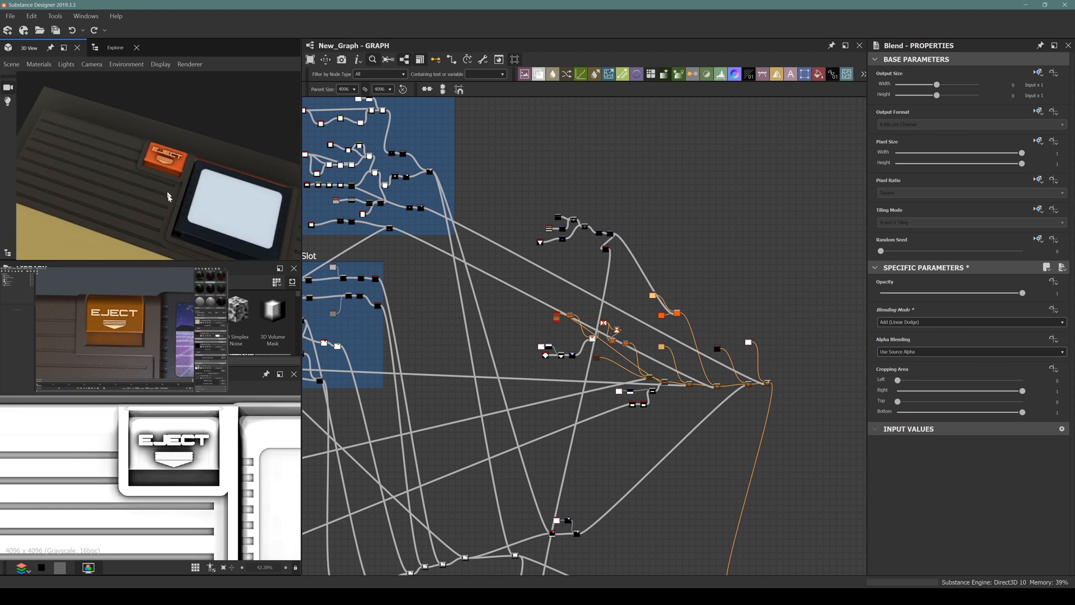
{"action": "middle_click_drag", "start_coordinate": [173, 206], "coordinate": [157, 176]}
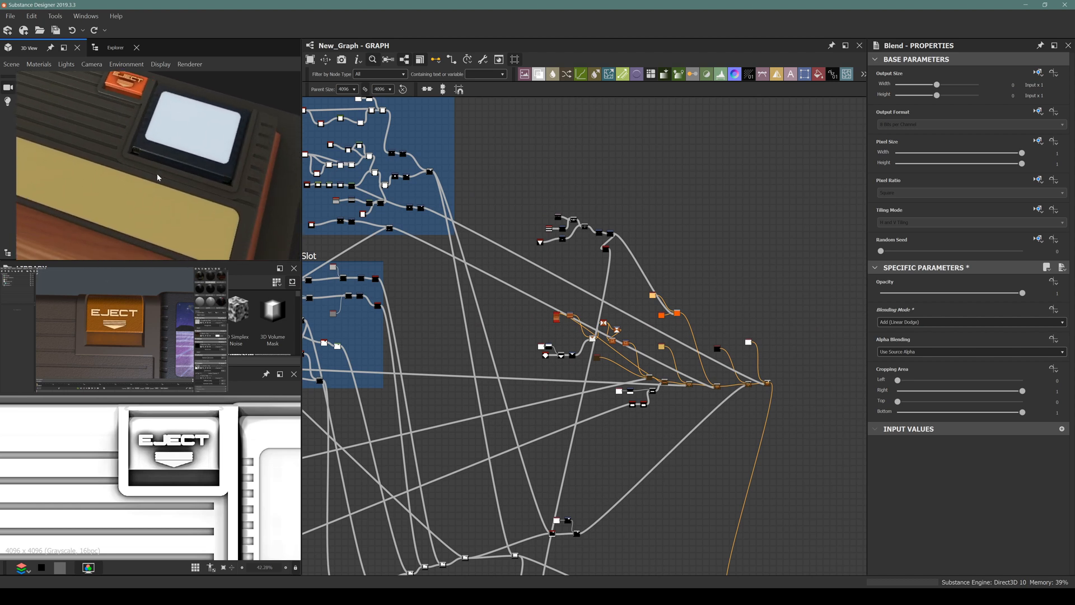